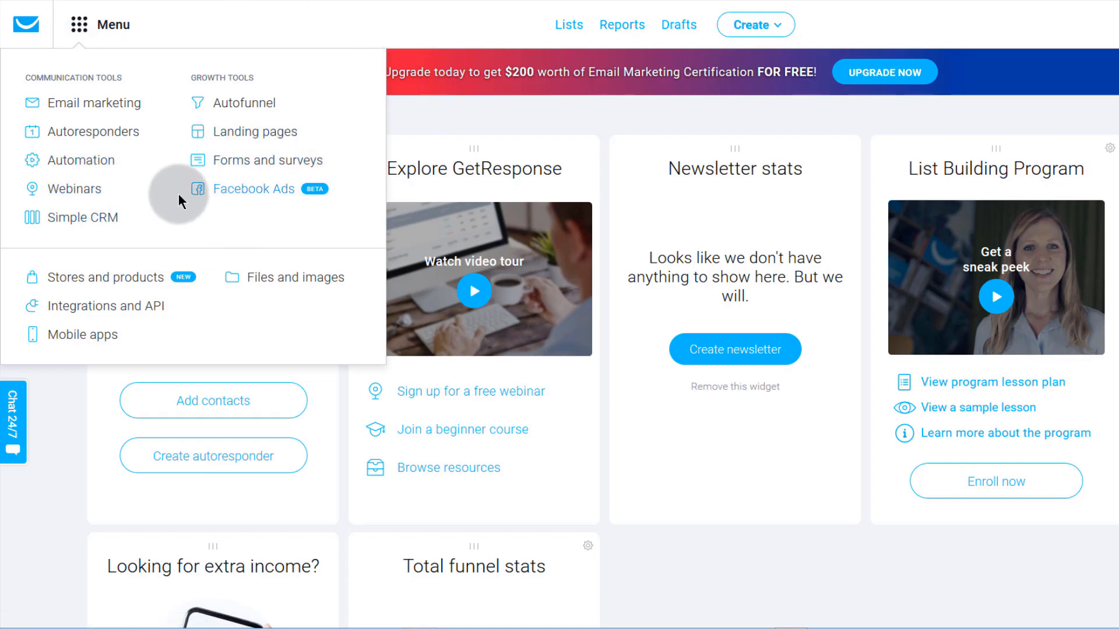
# - Close the tools Menu dropdown on the dashboard
pyautogui.click(64, 411)
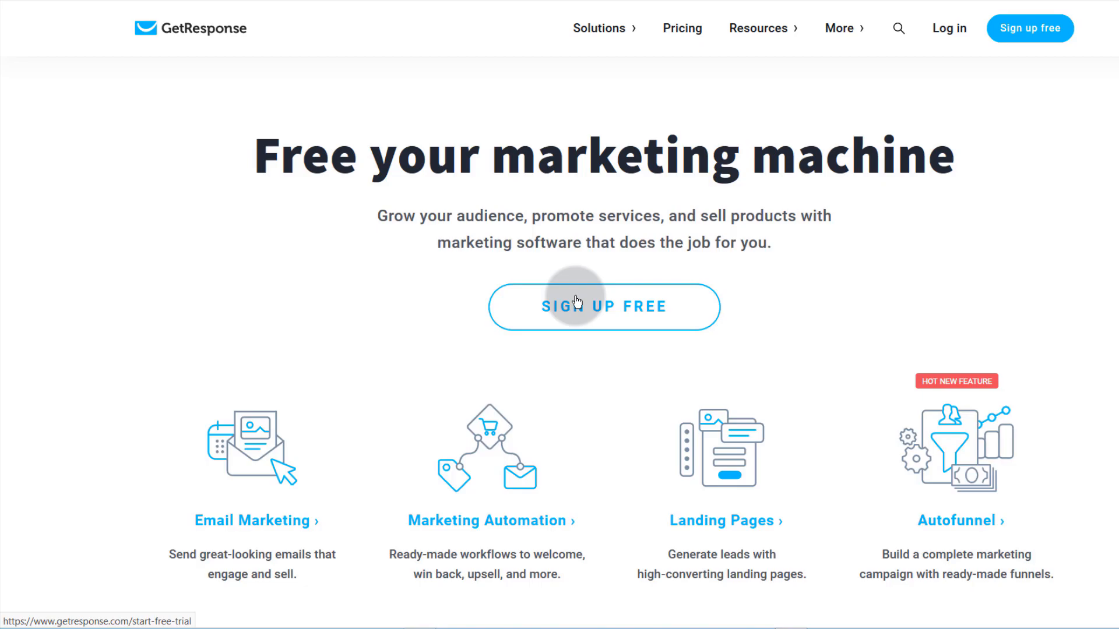
# - Scroll the GetResponse homepage and open the Menu of communication and growth tools
pyautogui.scroll(-7, 234, 382)
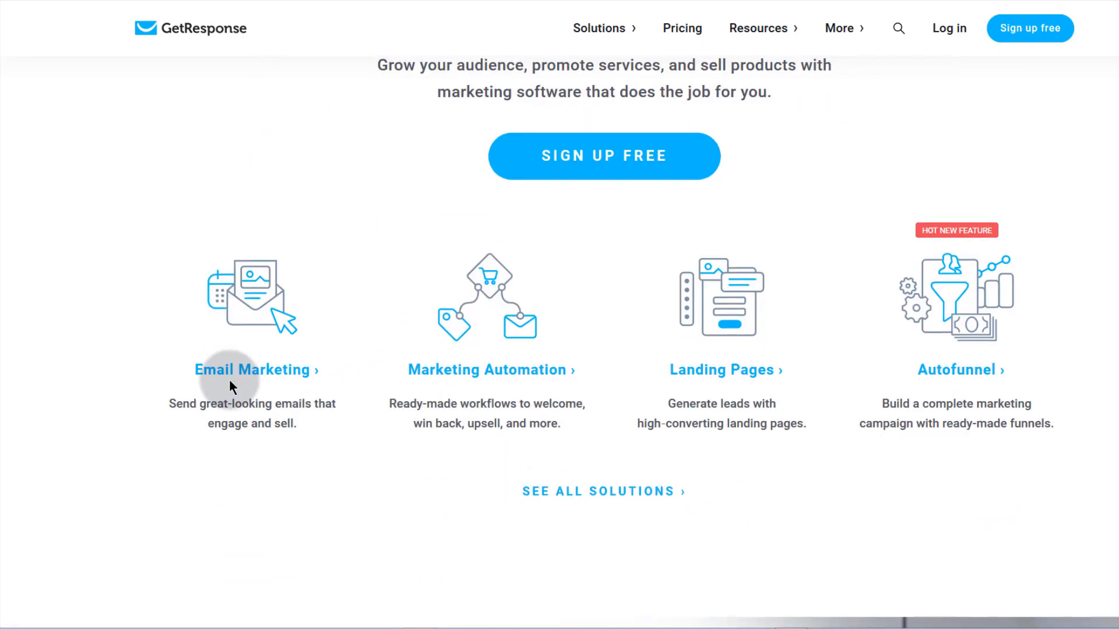
pyautogui.scroll(7, 231, 378)
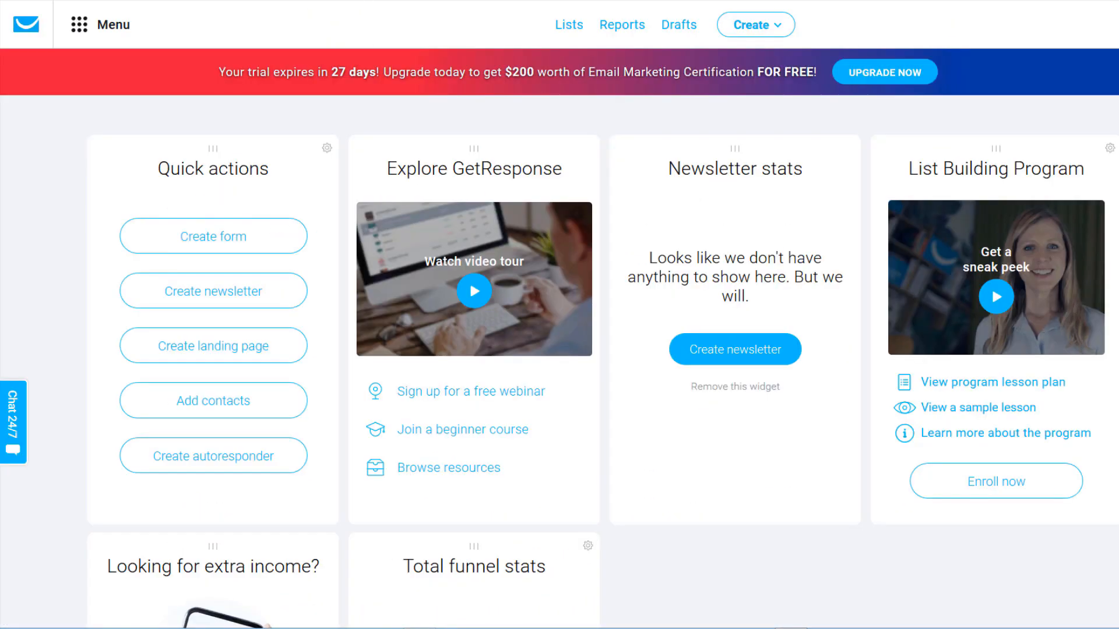
pyautogui.click(77, 24)
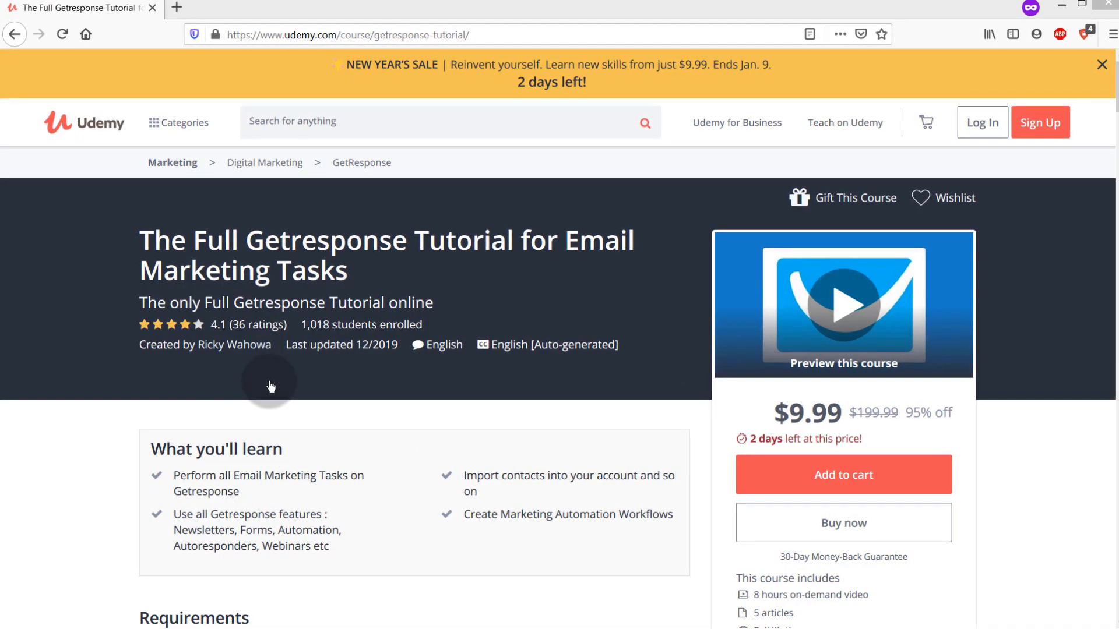
# - Highlight the course title and scroll down the Udemy course page
pyautogui.moveTo(139, 229); pyautogui.dragTo(407, 274)
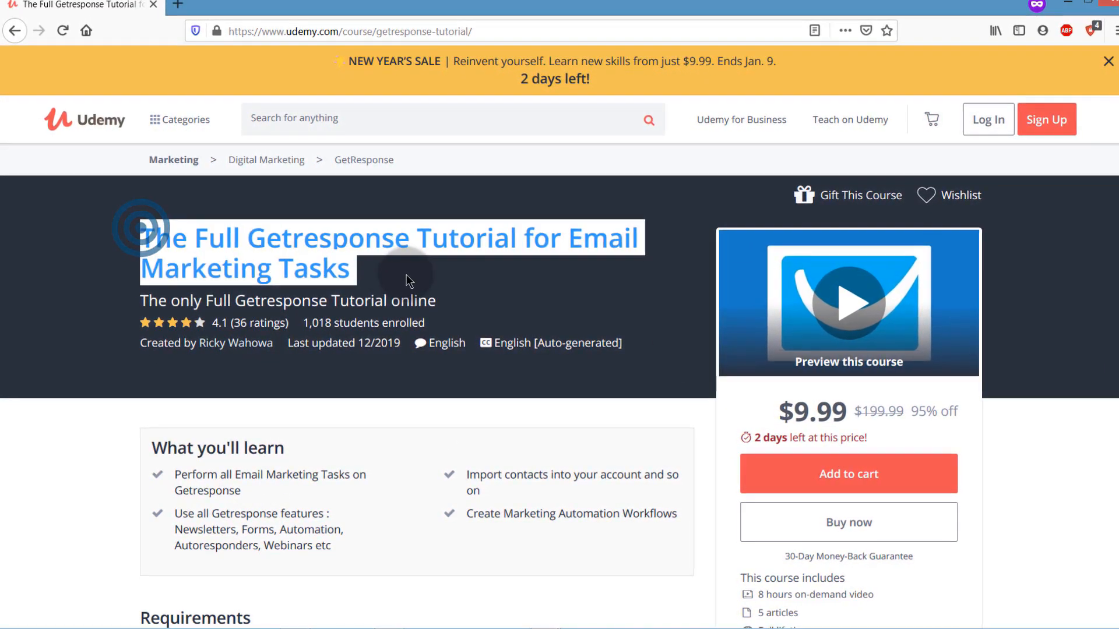
pyautogui.click(75, 373)
pyautogui.scroll(-10, 268, 342)
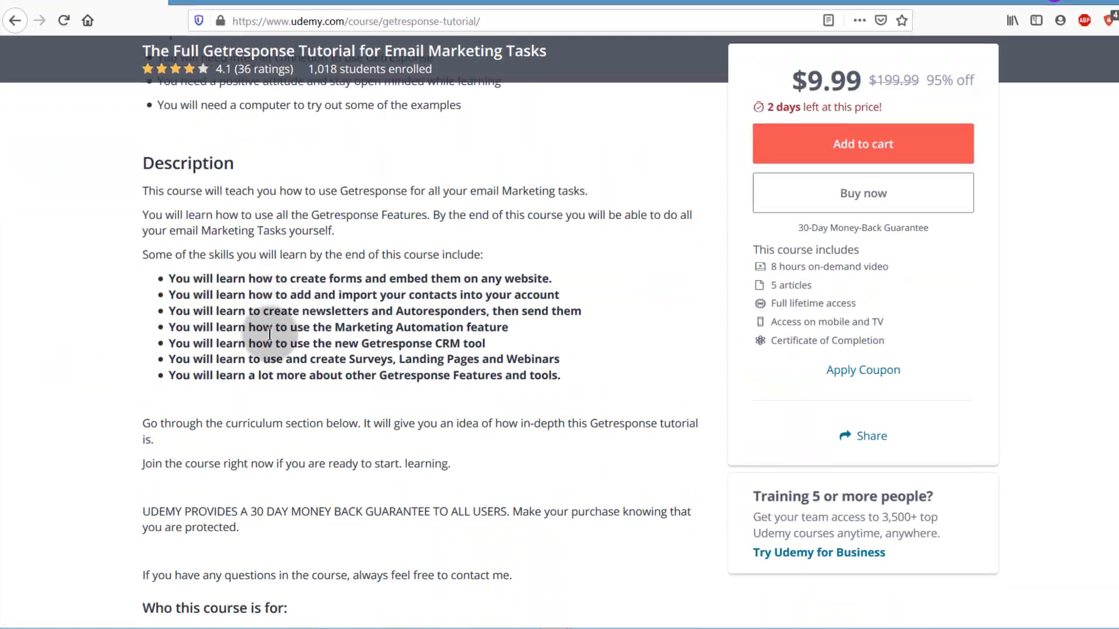
pyautogui.scroll(-5, 269, 335)
pyautogui.scroll(-10, 247, 334)
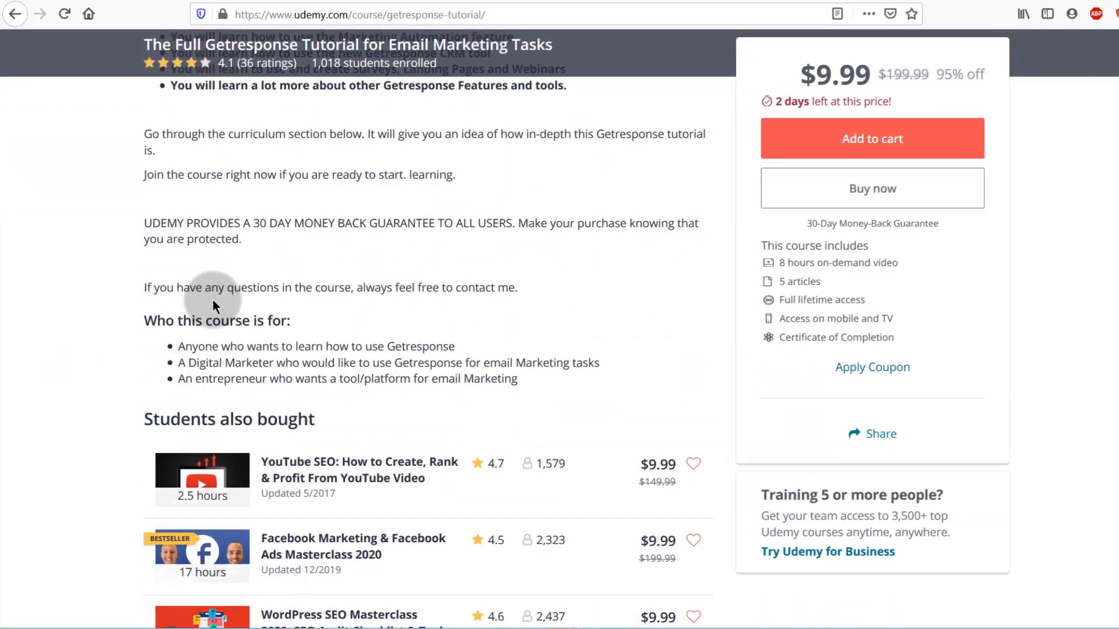
pyautogui.scroll(-7, 214, 304)
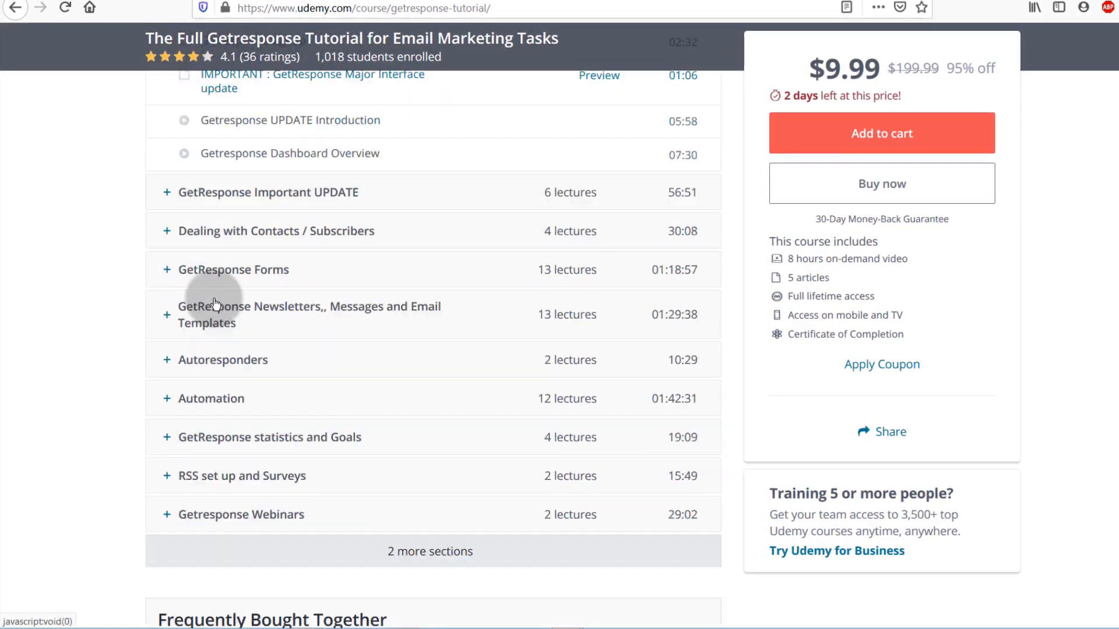
pyautogui.scroll(1, 215, 302)
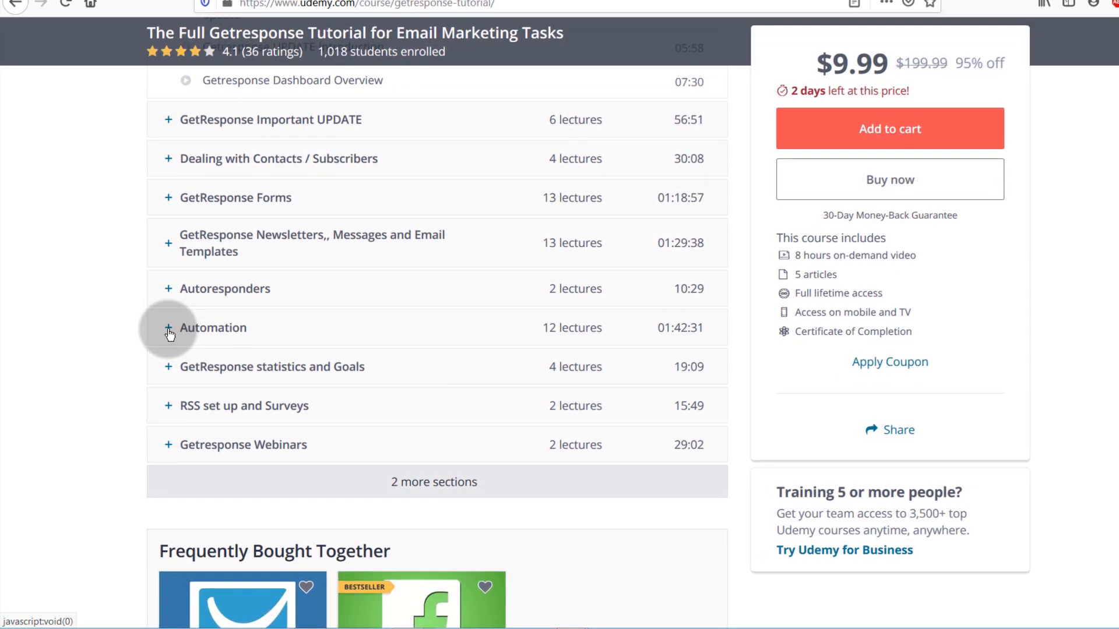
# - Expand the Automation, Autoresponders and GetResponse Forms curriculum sections
pyautogui.click(167, 324)
pyautogui.scroll(-7, 256, 394)
pyautogui.scroll(7, 259, 398)
pyautogui.scroll(2, 259, 397)
pyautogui.click(170, 366)
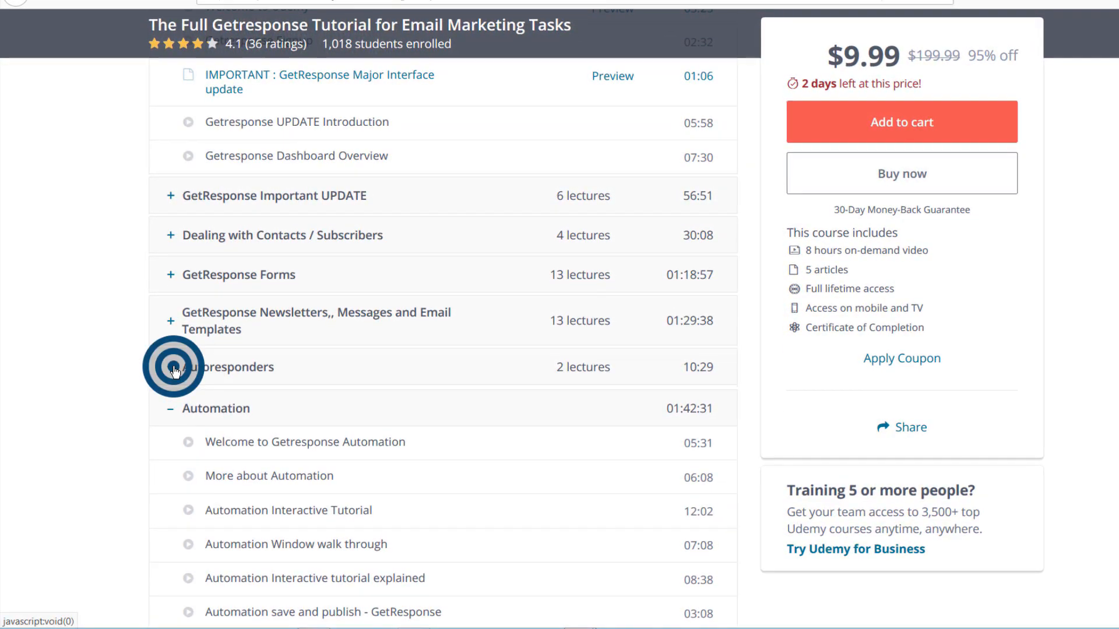
pyautogui.click(174, 282)
pyautogui.scroll(-20, 198, 323)
pyautogui.scroll(4, 201, 361)
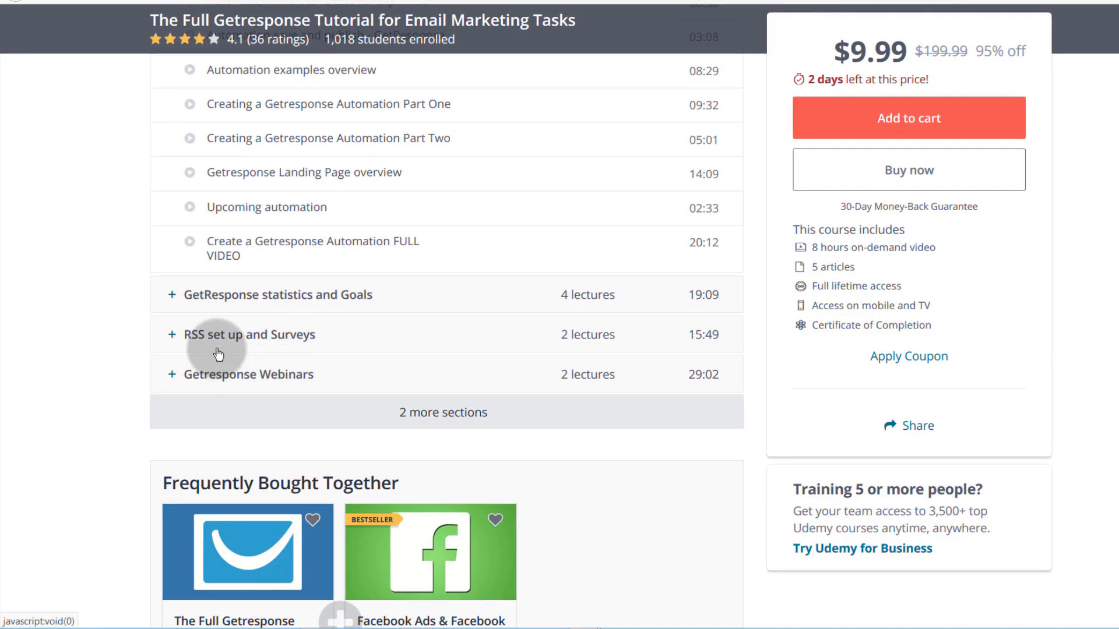
# - Expand the RSS and Surveys, Statistics and Goals, and Webinars curriculum sections
pyautogui.click(172, 337)
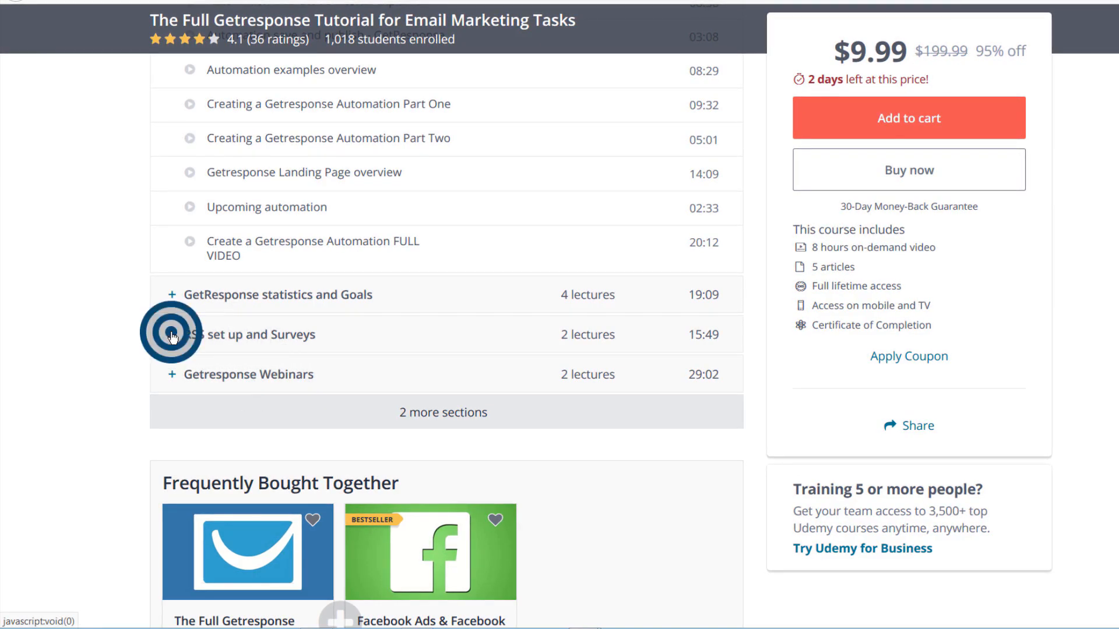
pyautogui.click(170, 299)
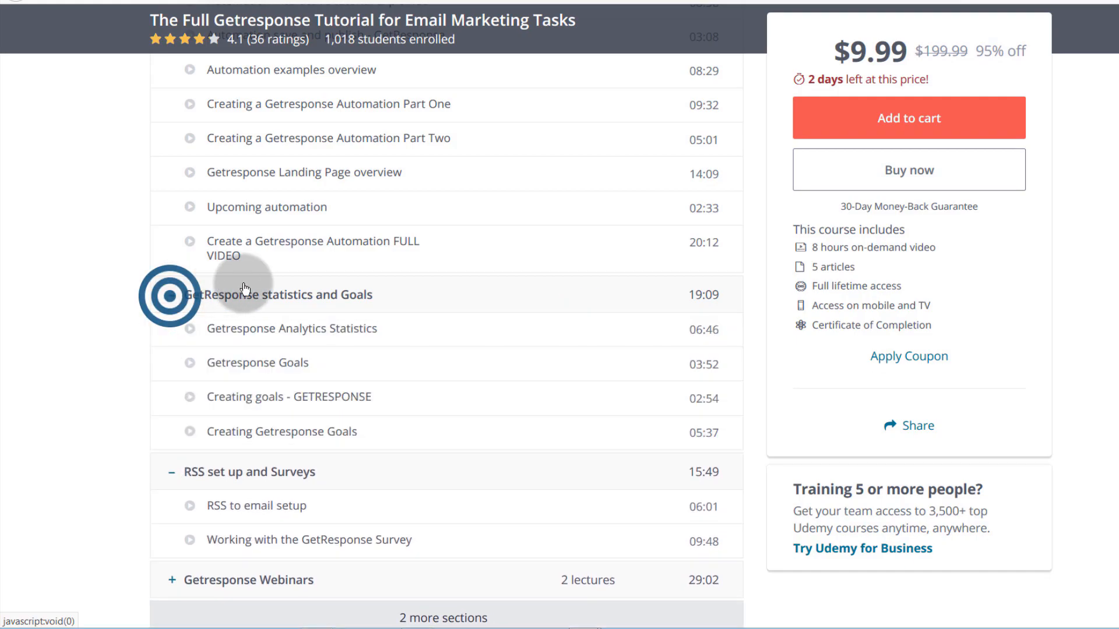
pyautogui.scroll(-8, 225, 373)
pyautogui.scroll(6, 224, 387)
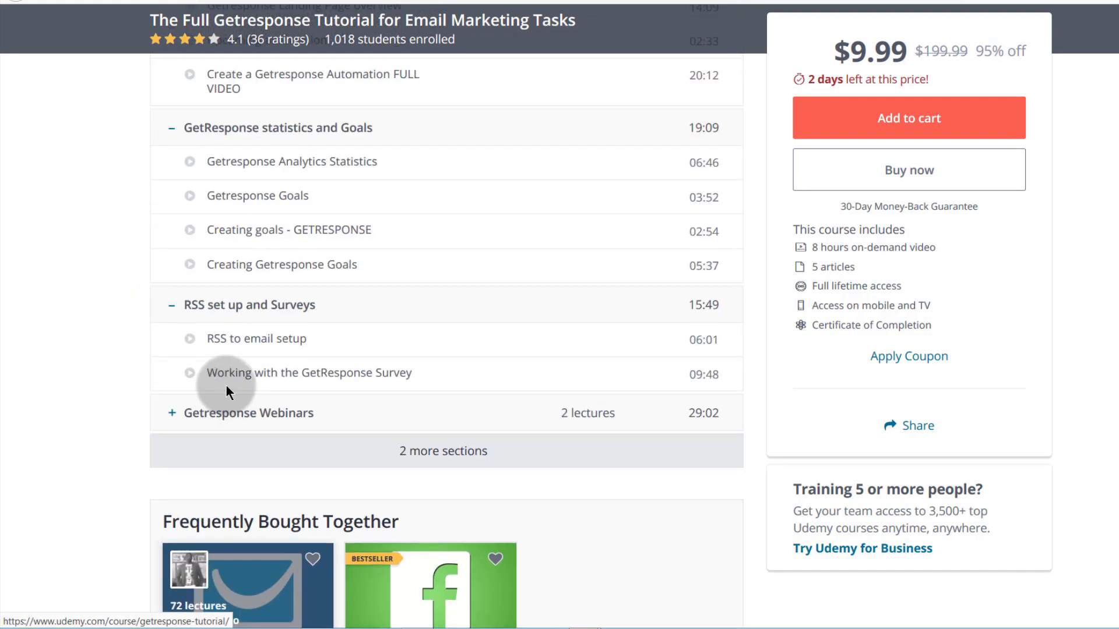
pyautogui.click(172, 415)
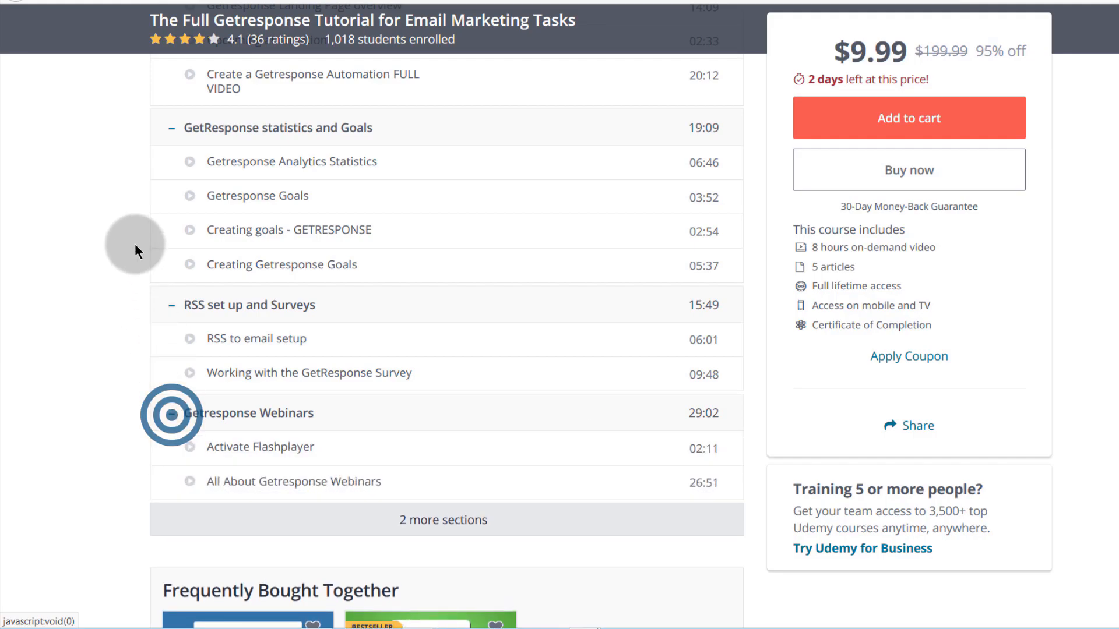
pyautogui.scroll(20, 135, 244)
pyautogui.scroll(15, 141, 250)
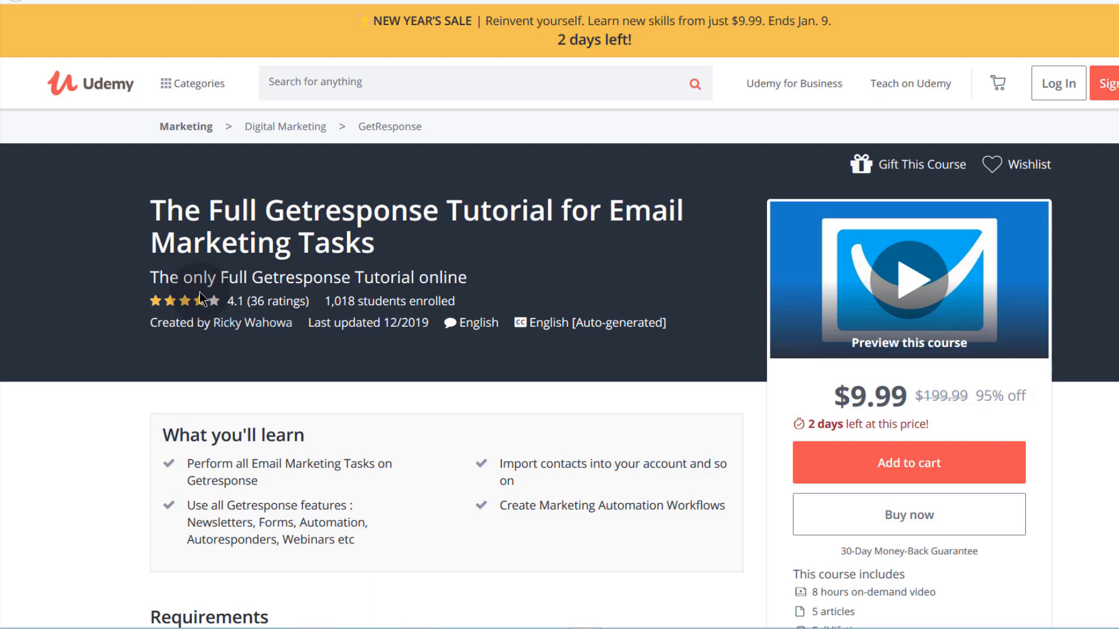
pyautogui.moveTo(149, 205); pyautogui.dragTo(384, 261)
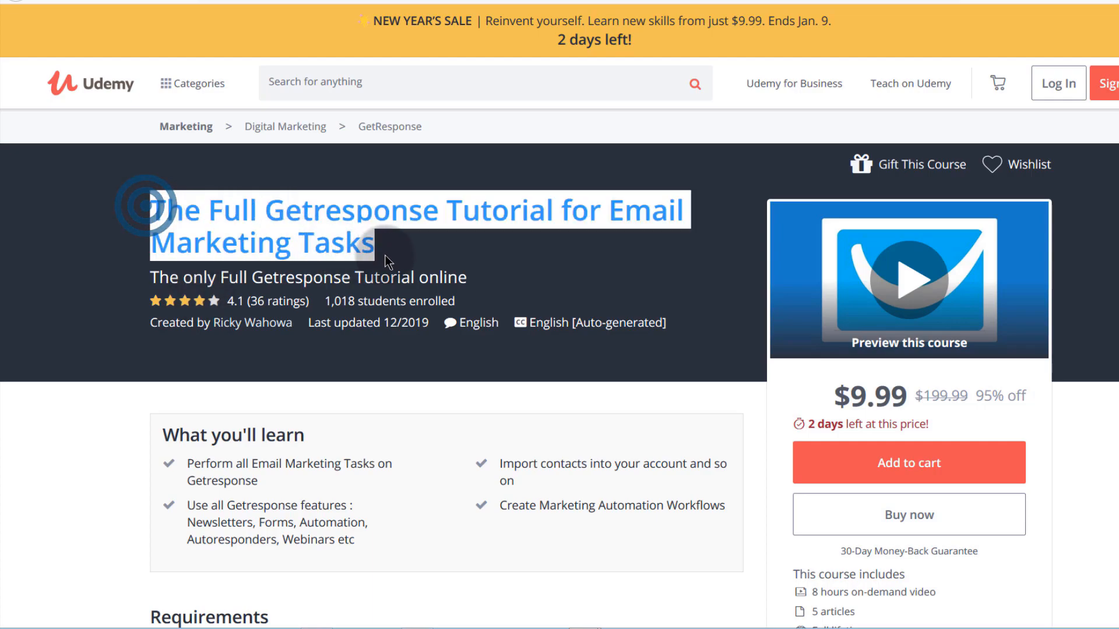
pyautogui.click(152, 370)
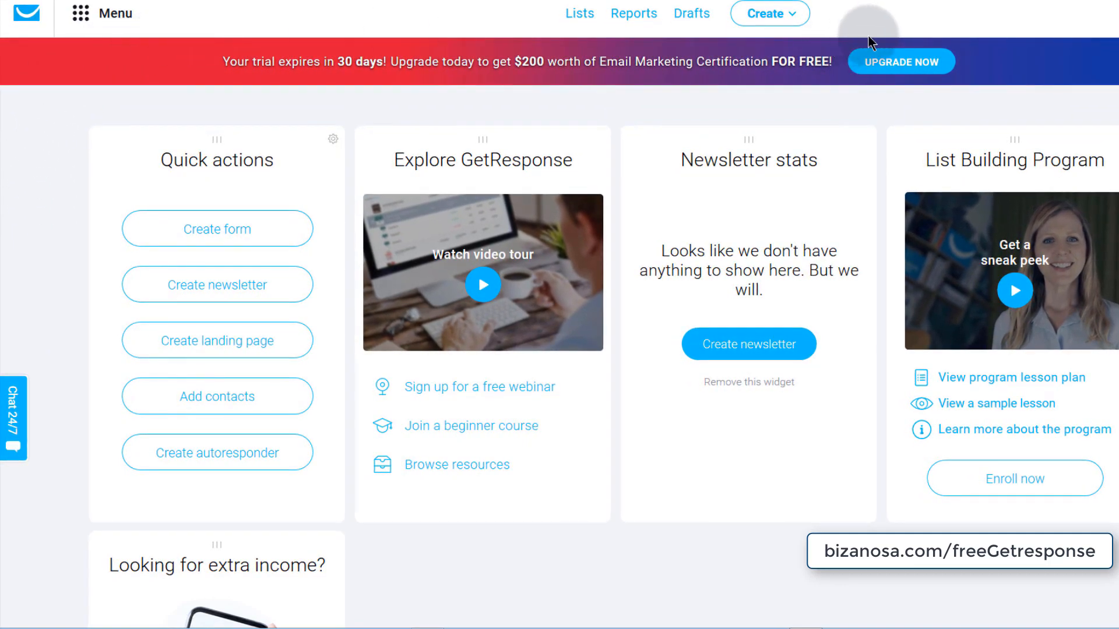
# - Open and close the tools Menu, then view the upgrade pricing plans
pyautogui.click(81, 14)
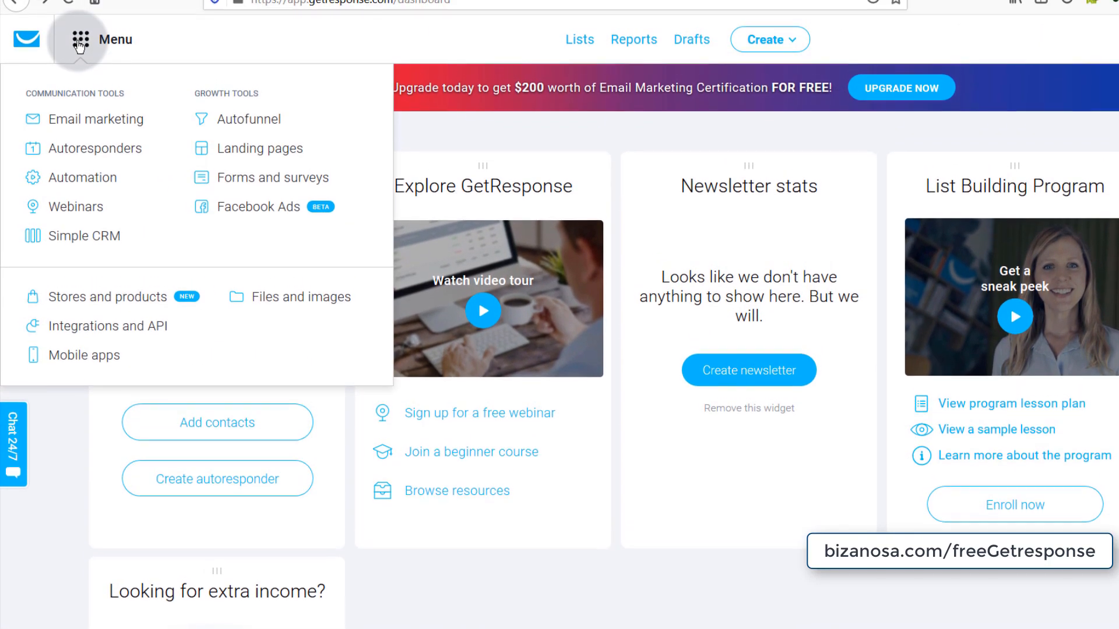
pyautogui.click(80, 41)
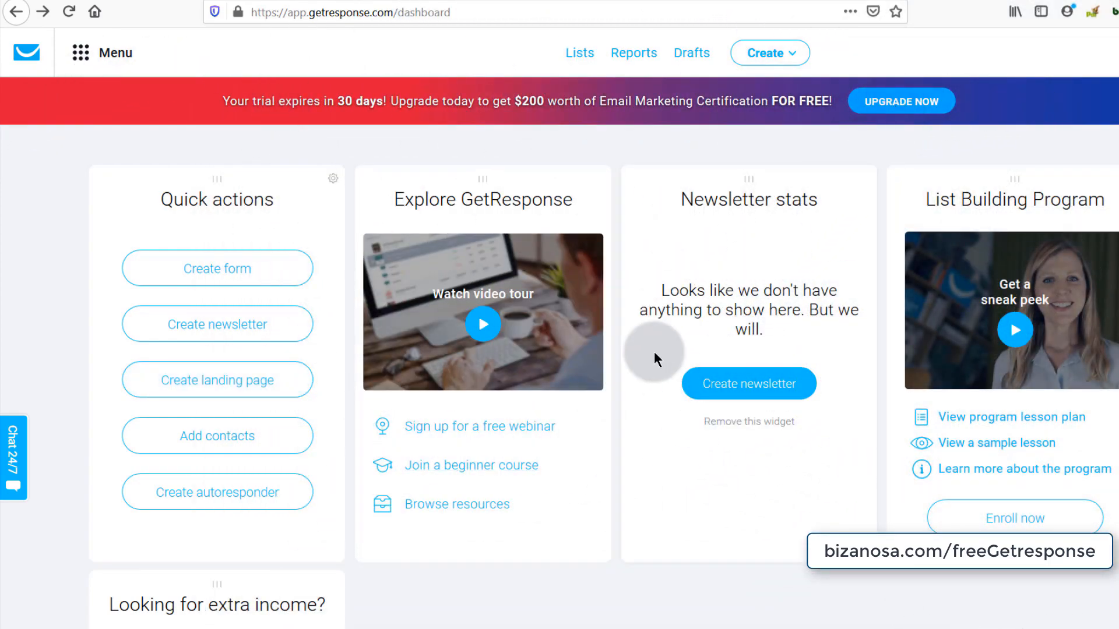
pyautogui.click(258, 0)
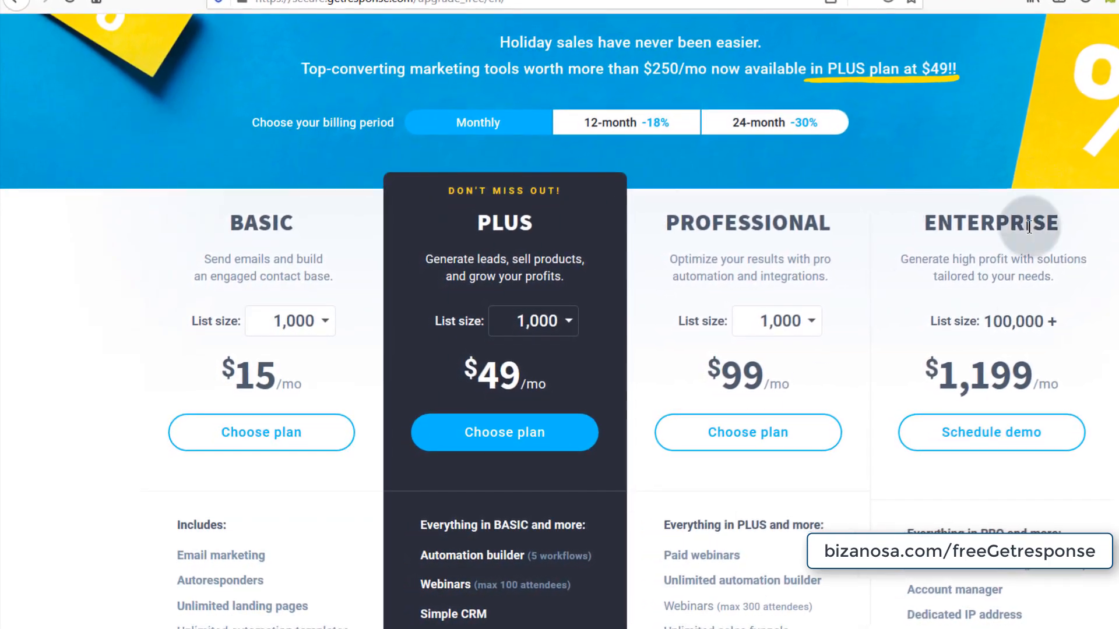
# - Scroll down through the Basic, Plus, Professional and Enterprise pricing plans
pyautogui.scroll(-3, 685, 512)
pyautogui.scroll(-3, 686, 514)
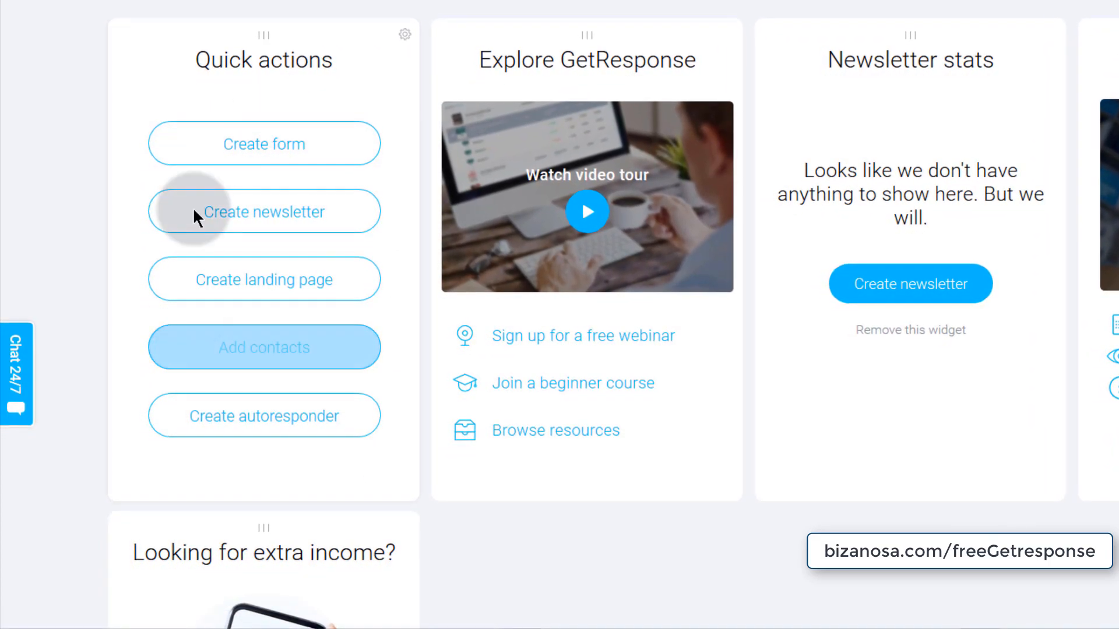
pyautogui.click(407, 31)
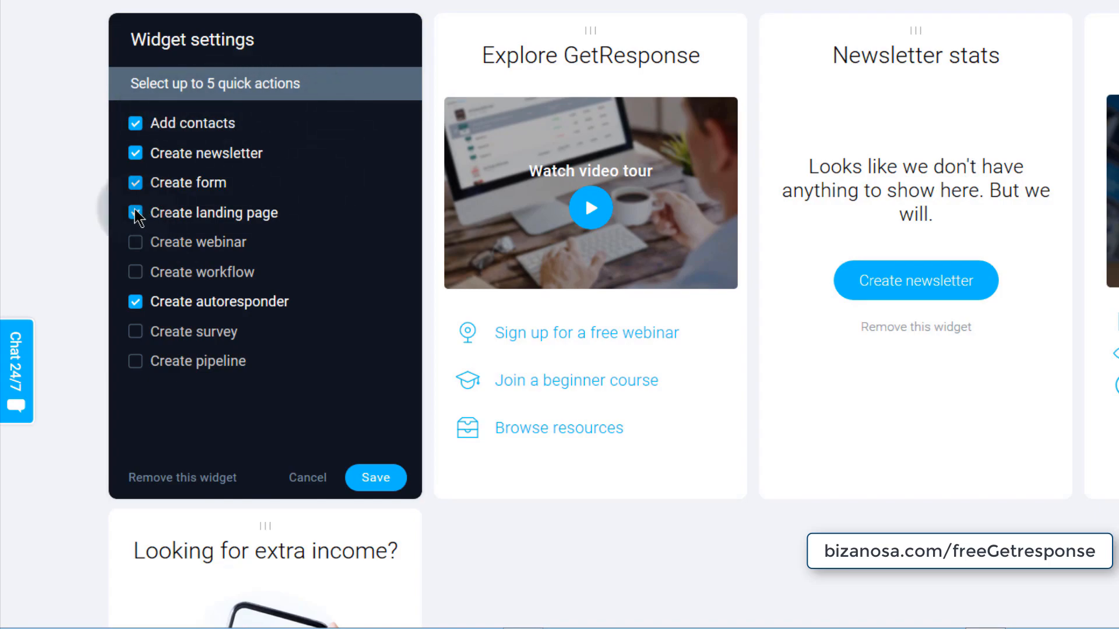
pyautogui.click(138, 184)
pyautogui.click(138, 183)
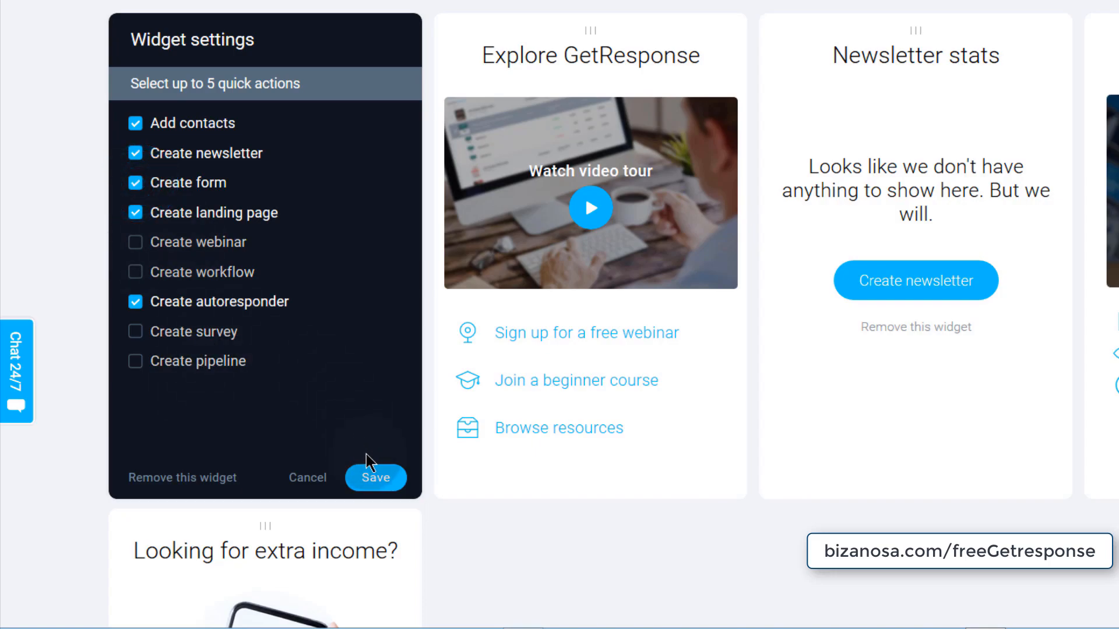
pyautogui.click(313, 479)
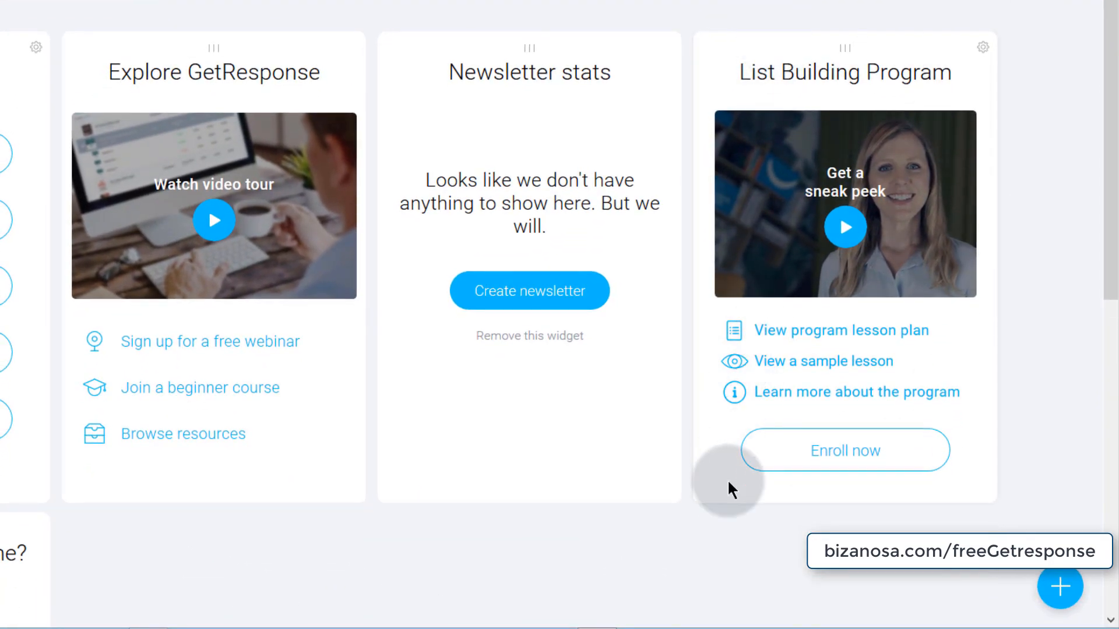
# - Add a List stats widget to the dashboard with its period set to All time
pyautogui.click(990, 590)
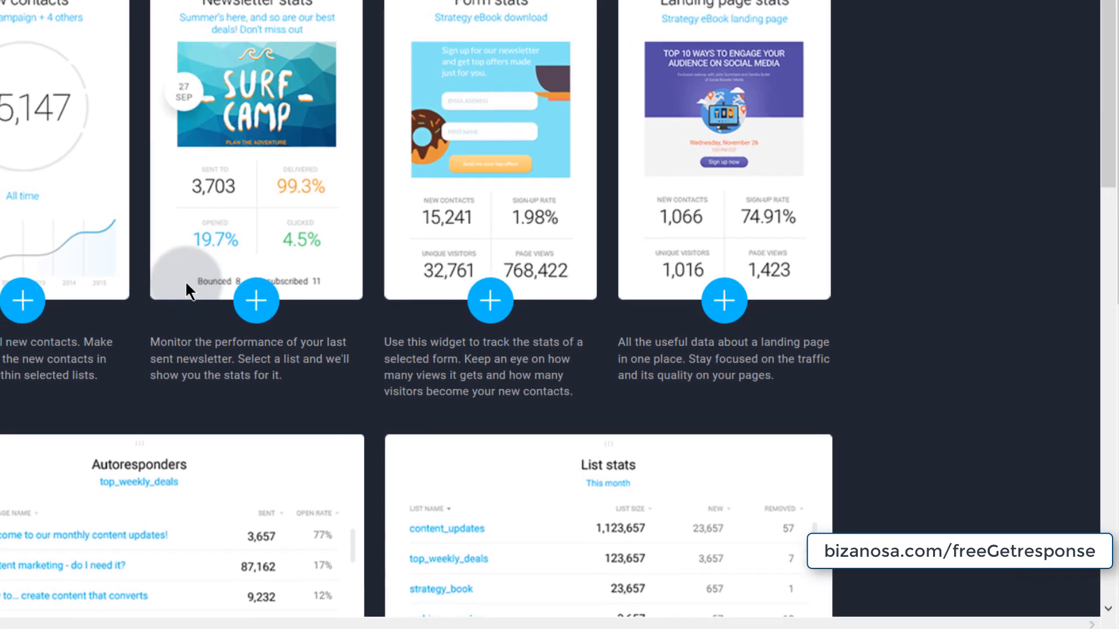
pyautogui.scroll(-7, 186, 285)
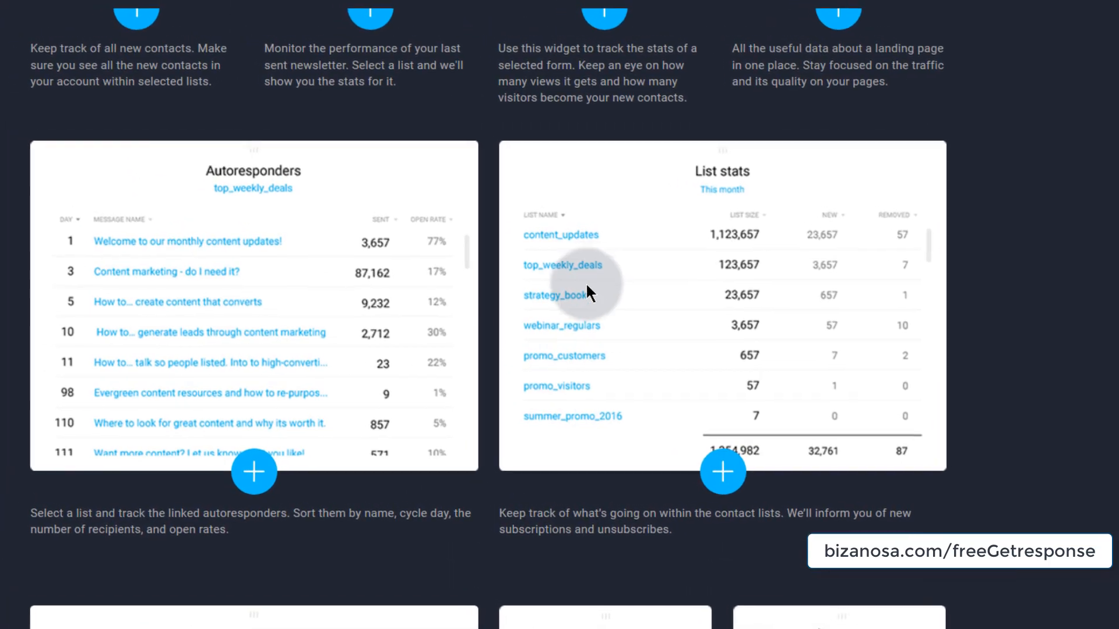
pyautogui.click(594, 134)
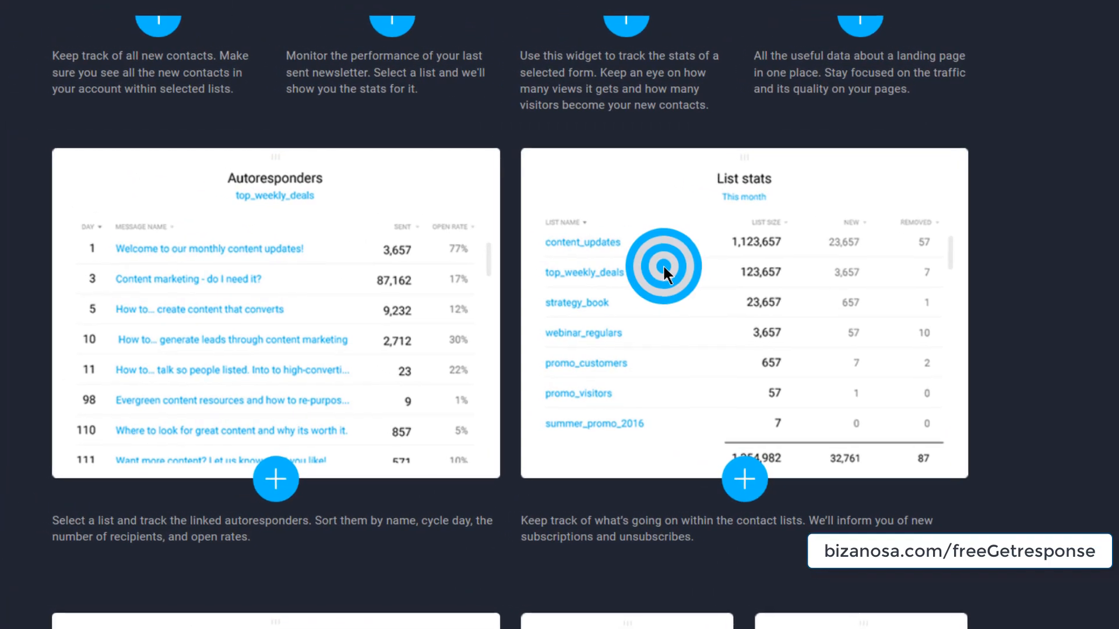
pyautogui.click(762, 485)
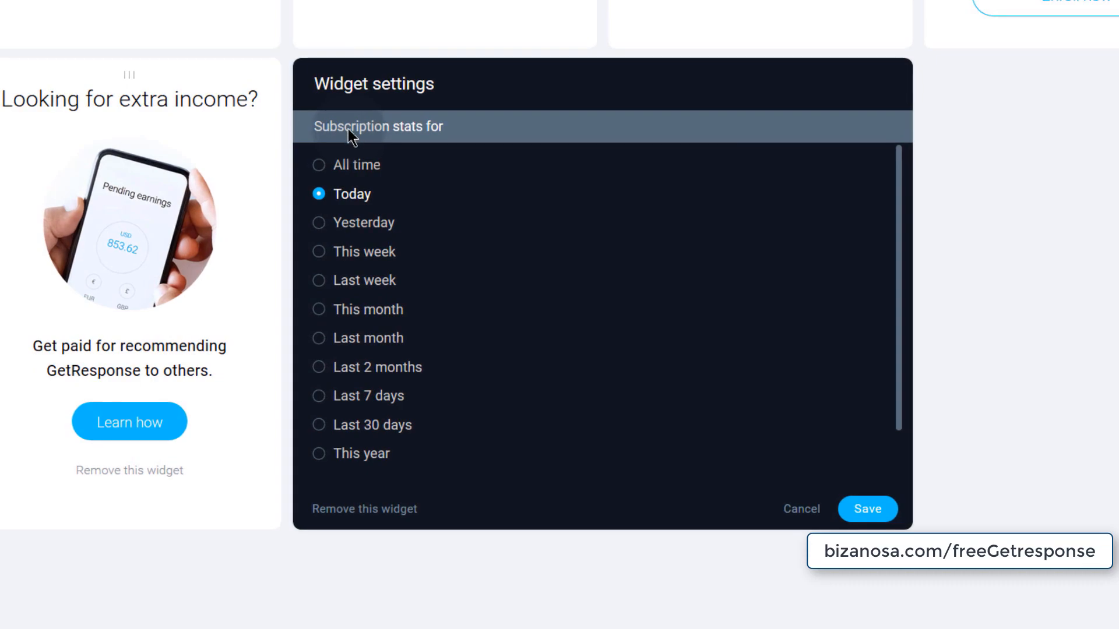
pyautogui.click(322, 166)
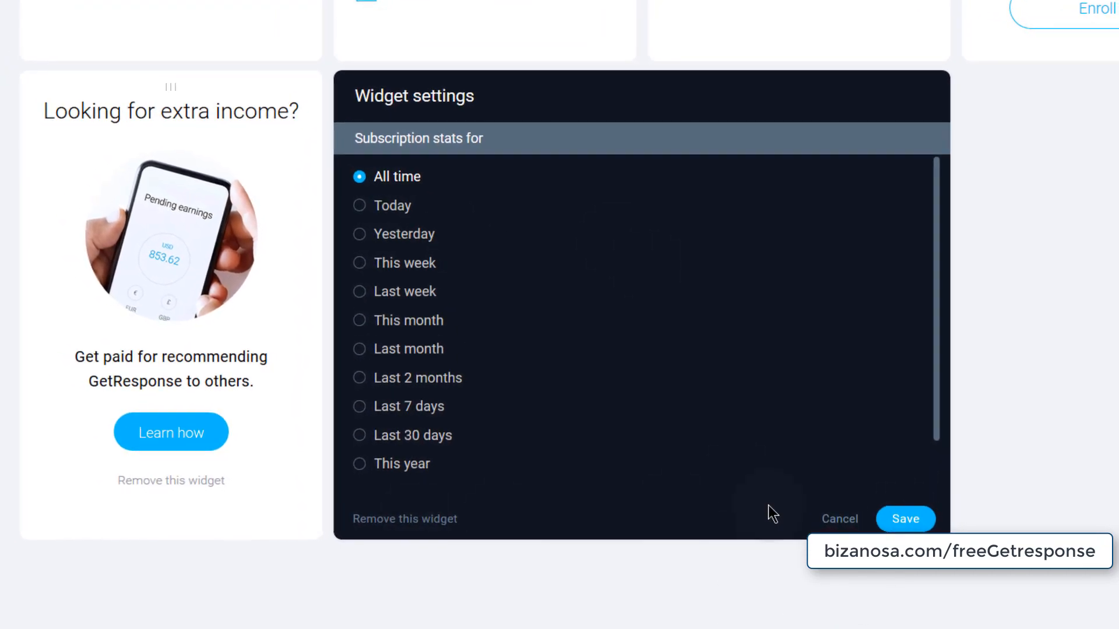
pyautogui.click(896, 513)
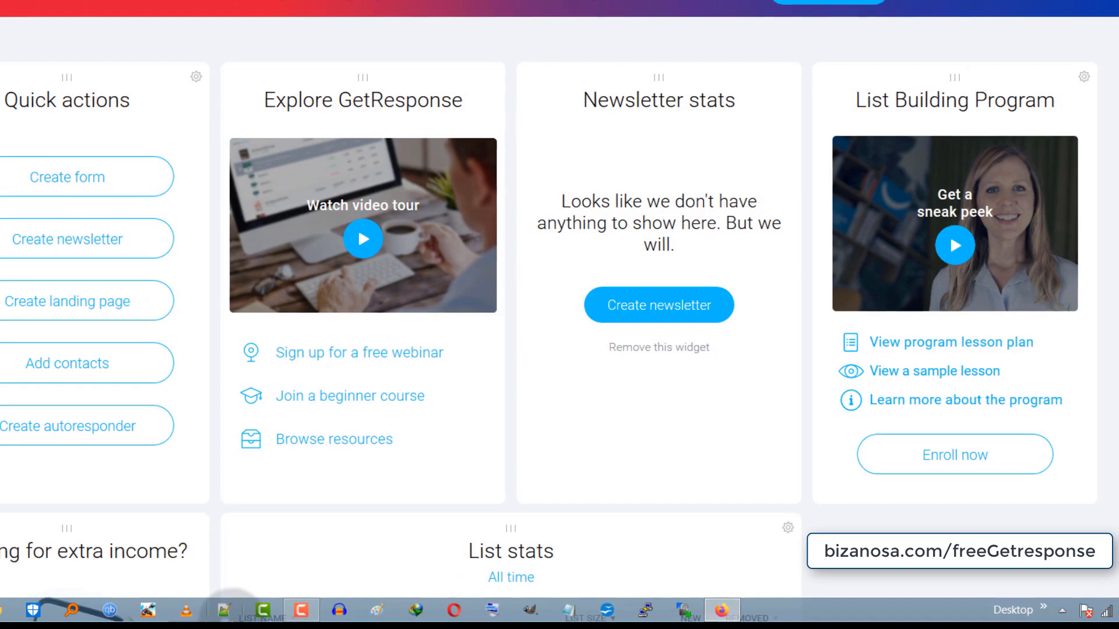
# - Drag the Explore GetResponse and List stats widgets around, then remove List stats
pyautogui.click(361, 80)
pyautogui.moveTo(361, 80); pyautogui.dragTo(754, 78)
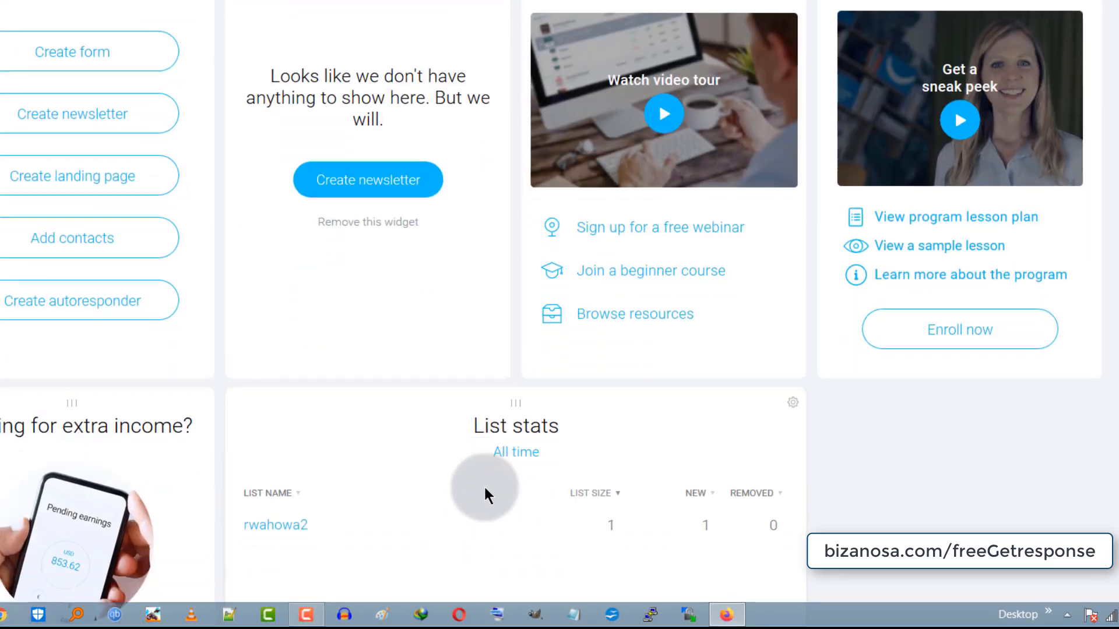
pyautogui.scroll(-1, 485, 489)
pyautogui.moveTo(520, 343); pyautogui.dragTo(524, 0)
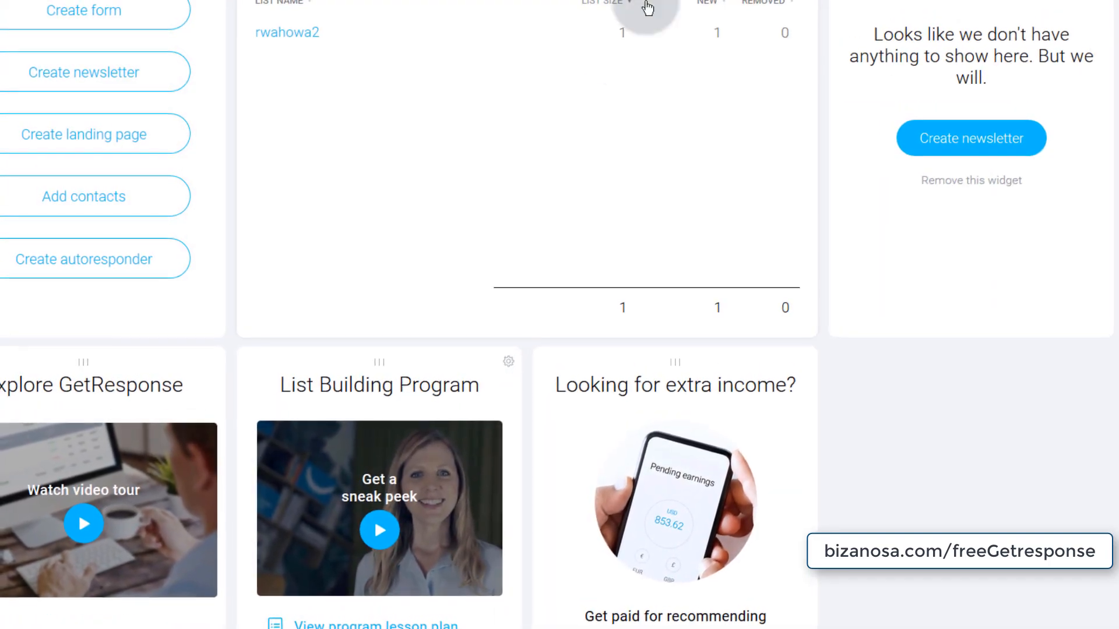
pyautogui.scroll(2, 571, 137)
pyautogui.scroll(-3, 668, 281)
pyautogui.scroll(5, 670, 364)
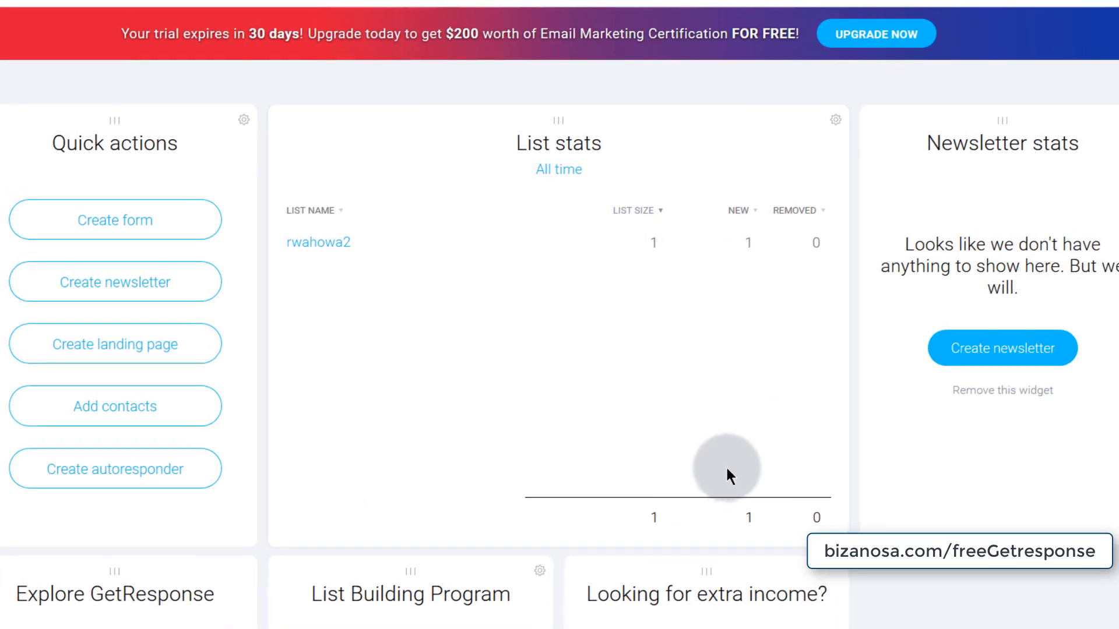
pyautogui.click(832, 116)
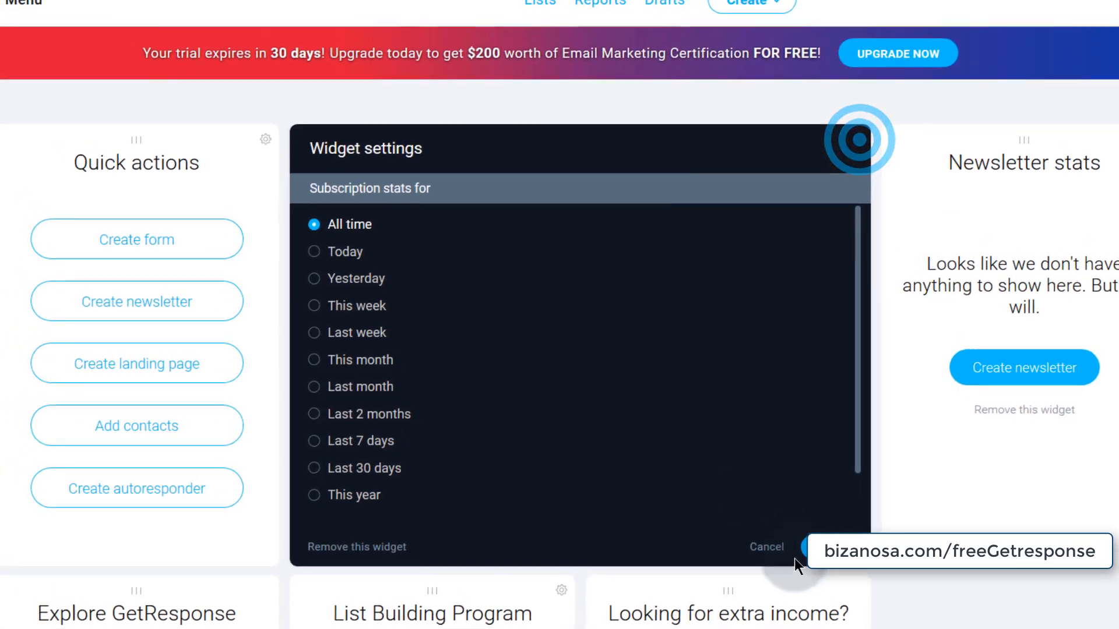
pyautogui.click(354, 565)
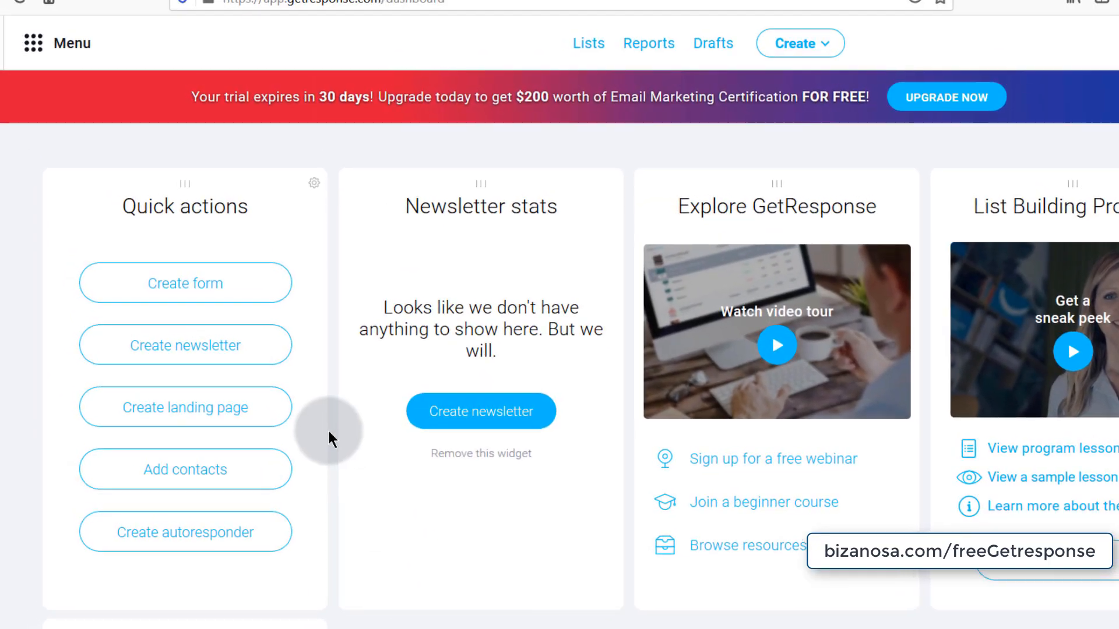
# - Go to Email marketing from the Menu's communication tools
pyautogui.scroll(-7, 1115, 352)
pyautogui.scroll(7, 1114, 352)
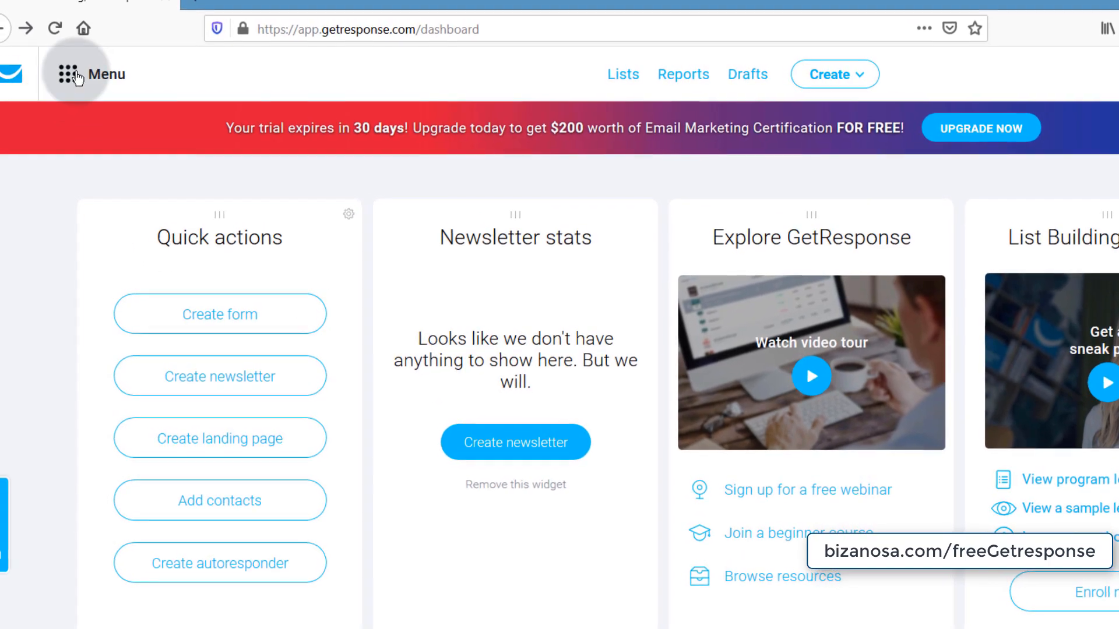
pyautogui.click(66, 70)
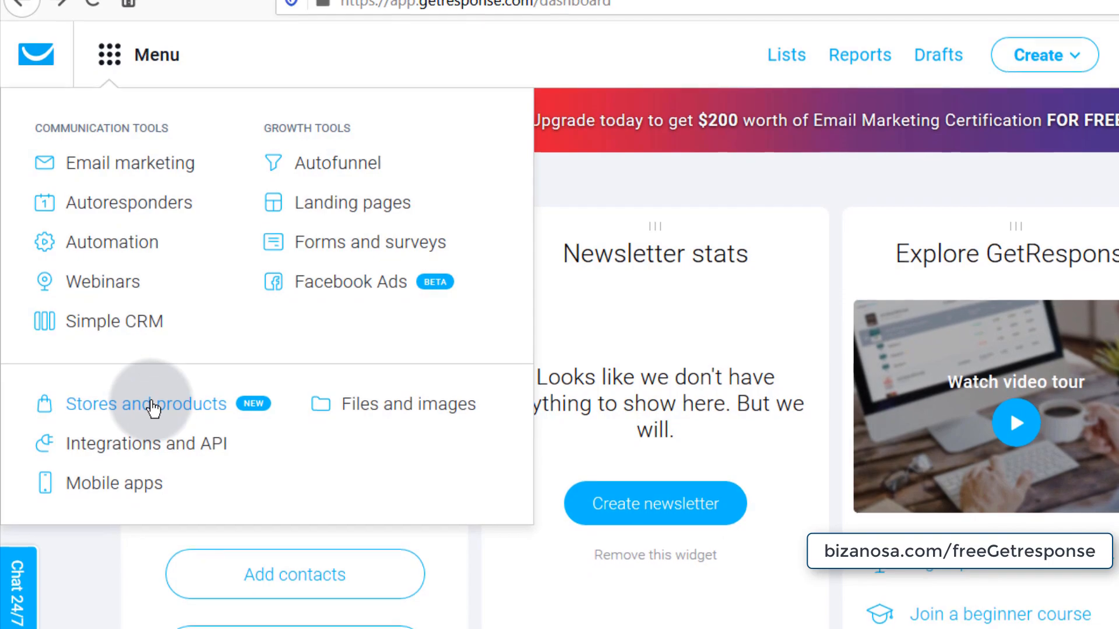
pyautogui.click(140, 163)
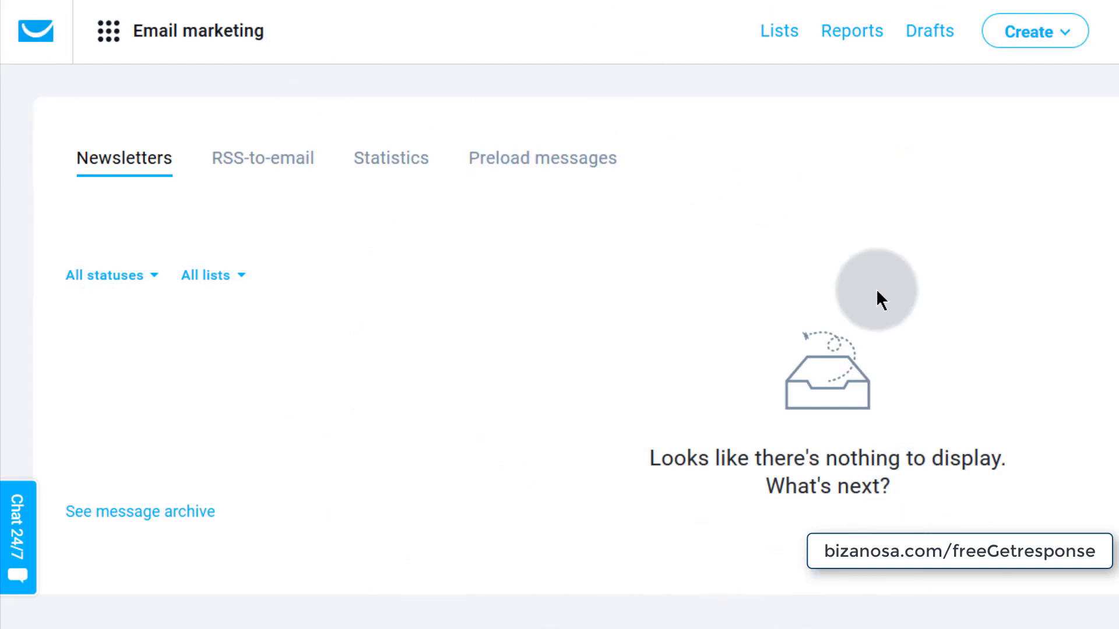
# - Return to the dashboard via the logo, then go to the contact Lists page
pyautogui.click(31, 37)
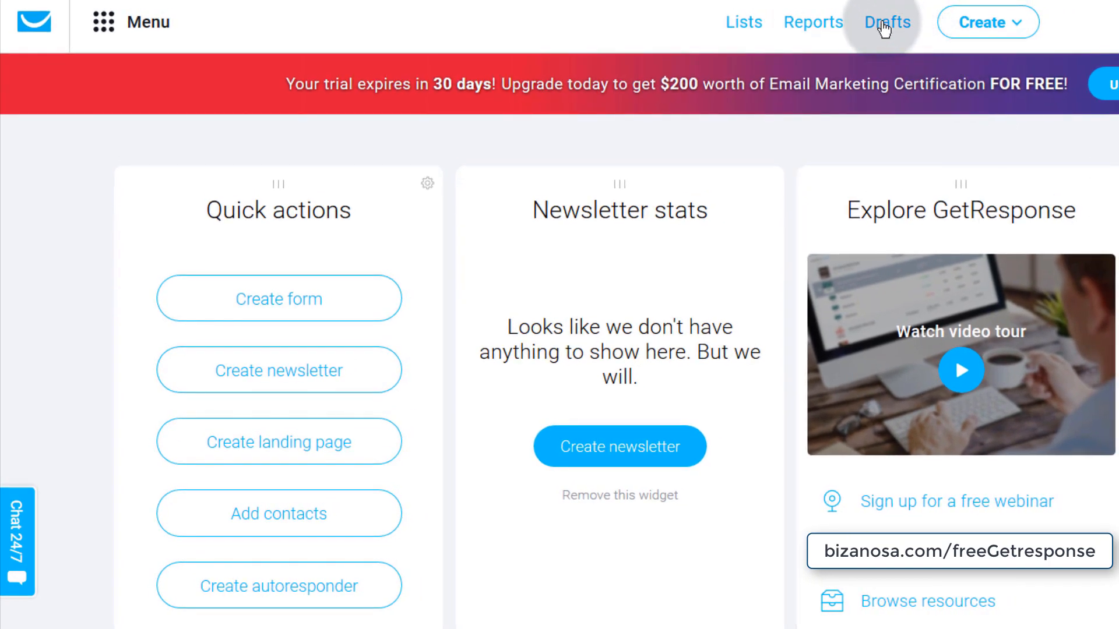
pyautogui.click(741, 32)
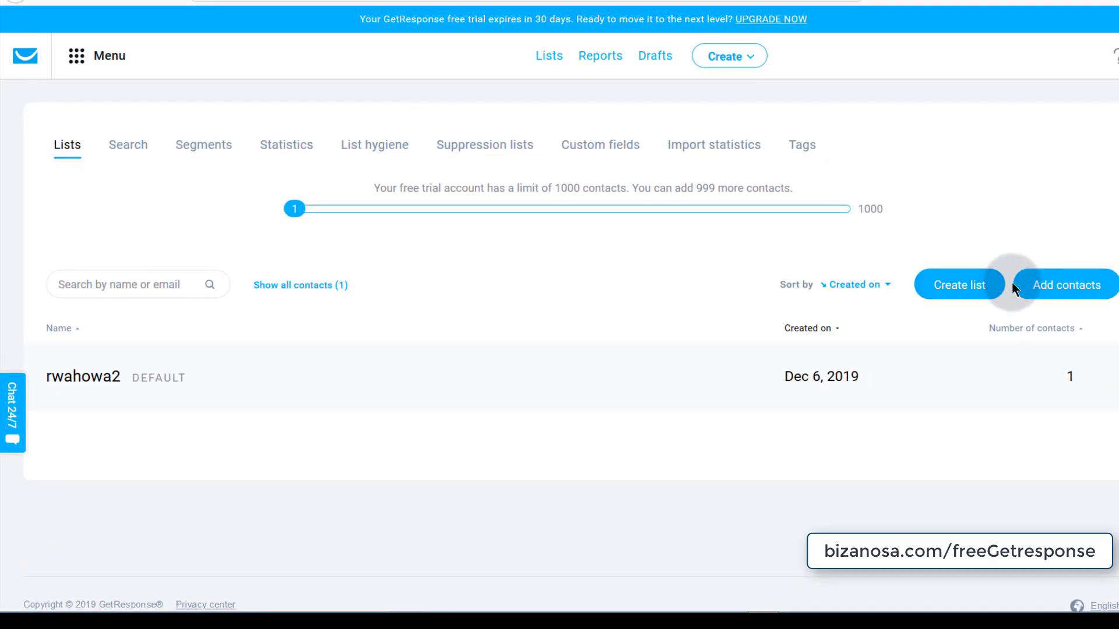
# - Dismiss the product Menu and go to the Reports area for email analytics
pyautogui.click(76, 55)
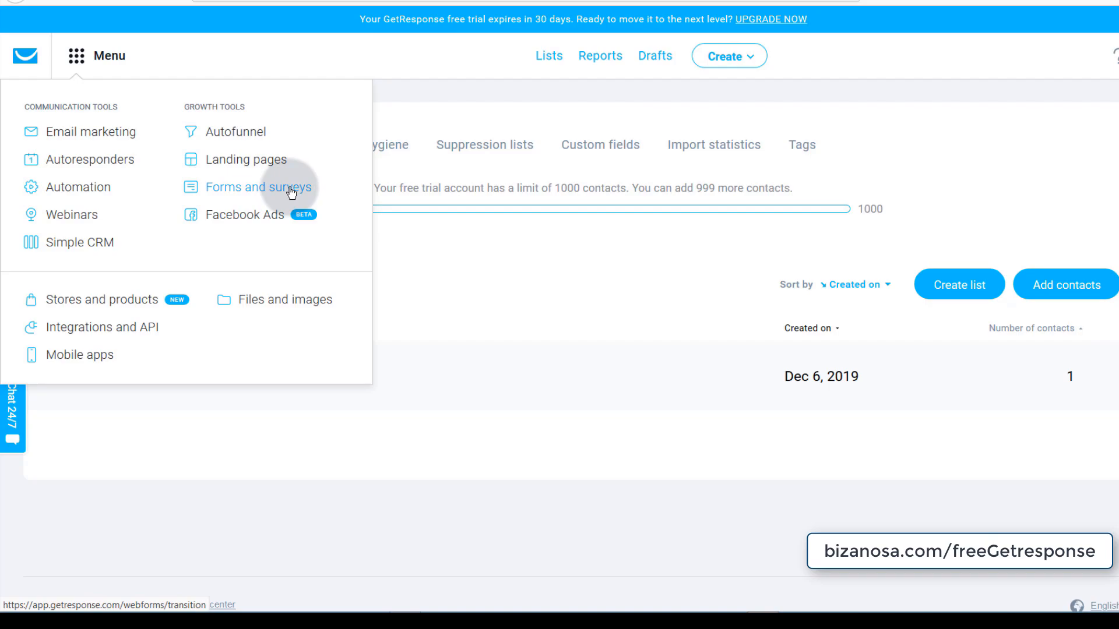
pyautogui.click(415, 236)
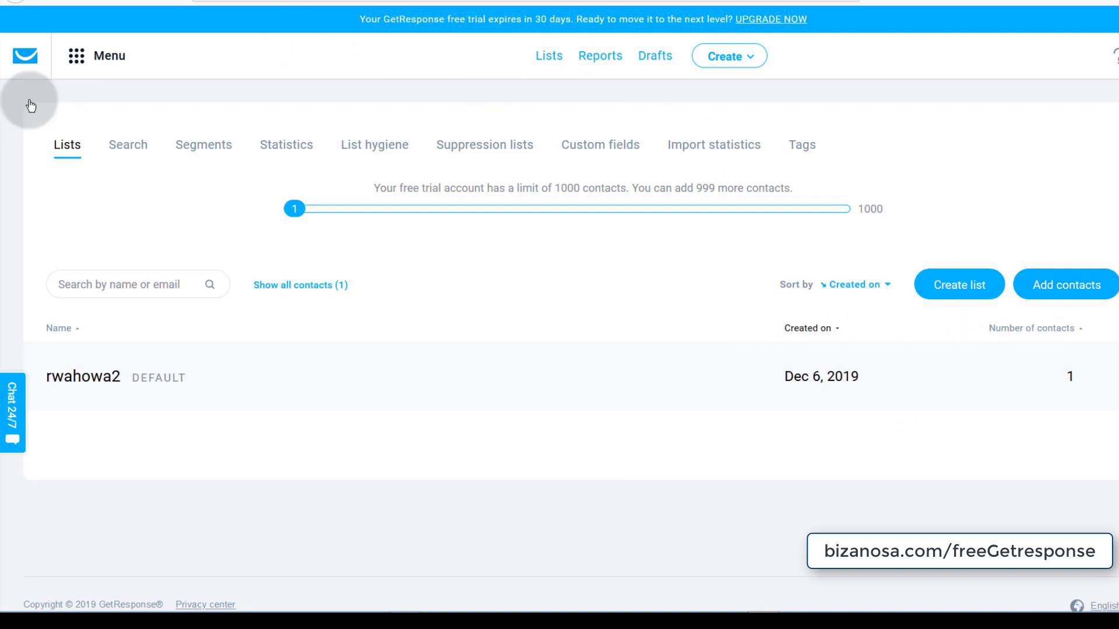
pyautogui.click(602, 61)
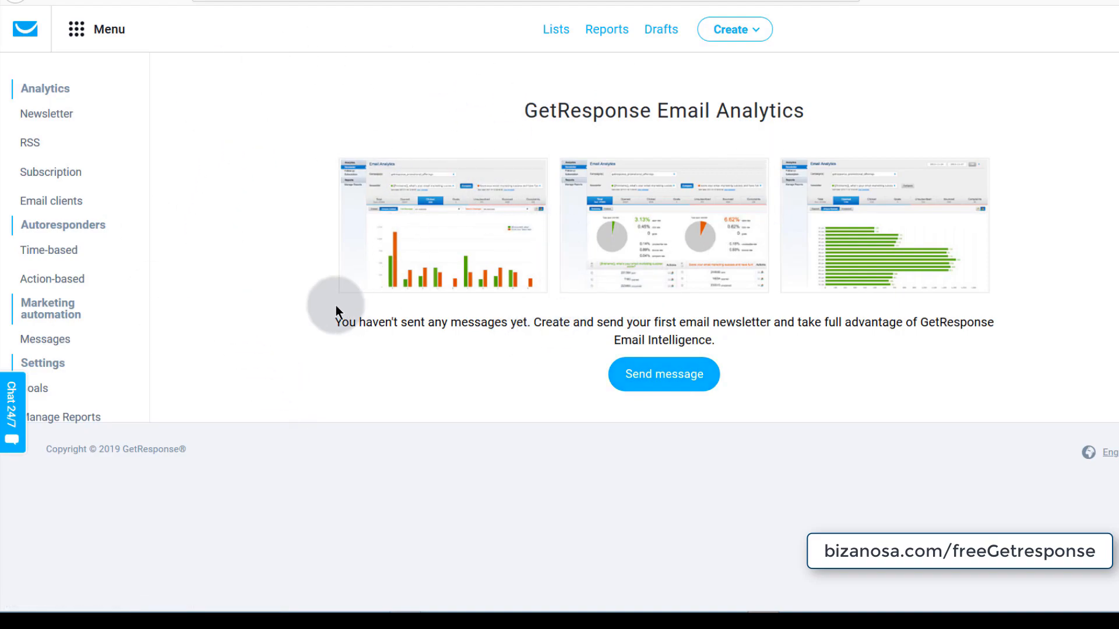
# - View the Newsletter and Goals reports, then open the empty Drafts page
pyautogui.click(33, 114)
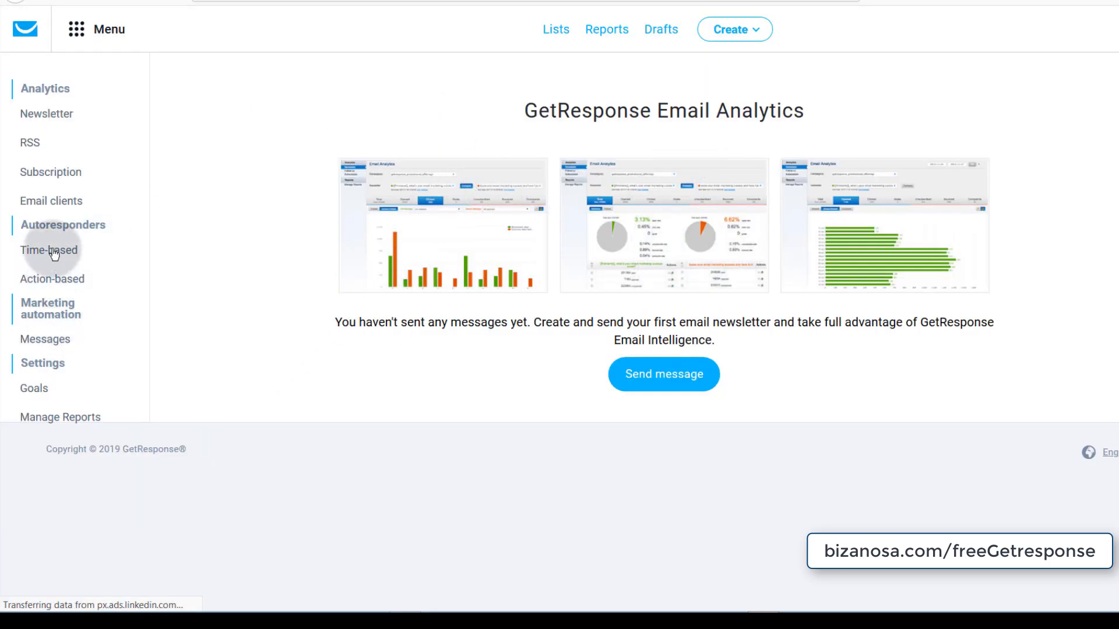
pyautogui.click(36, 389)
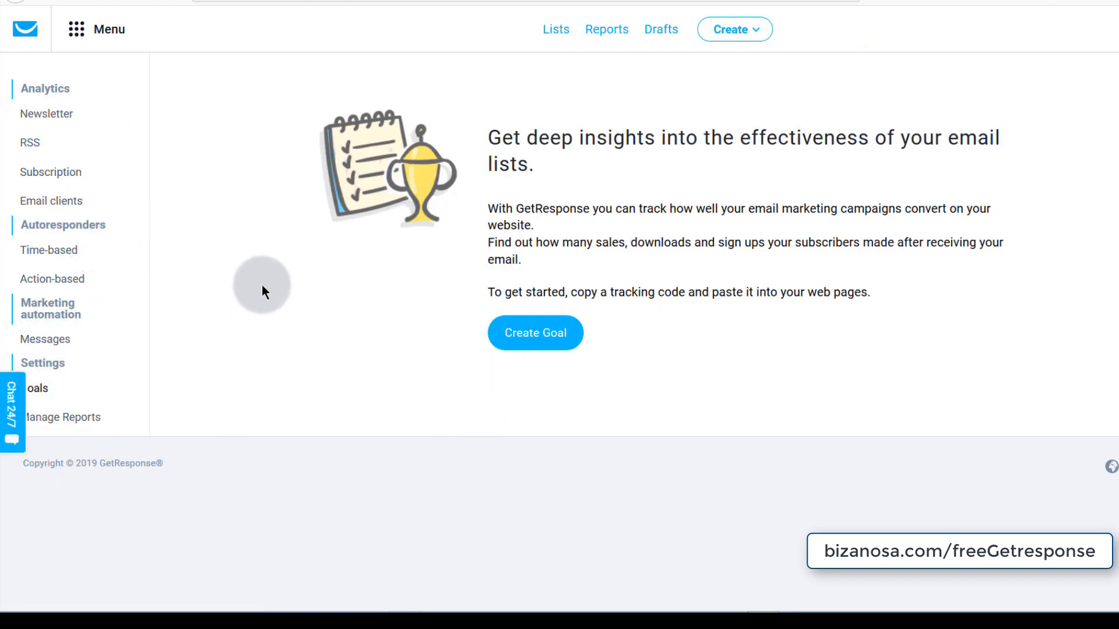
pyautogui.click(661, 28)
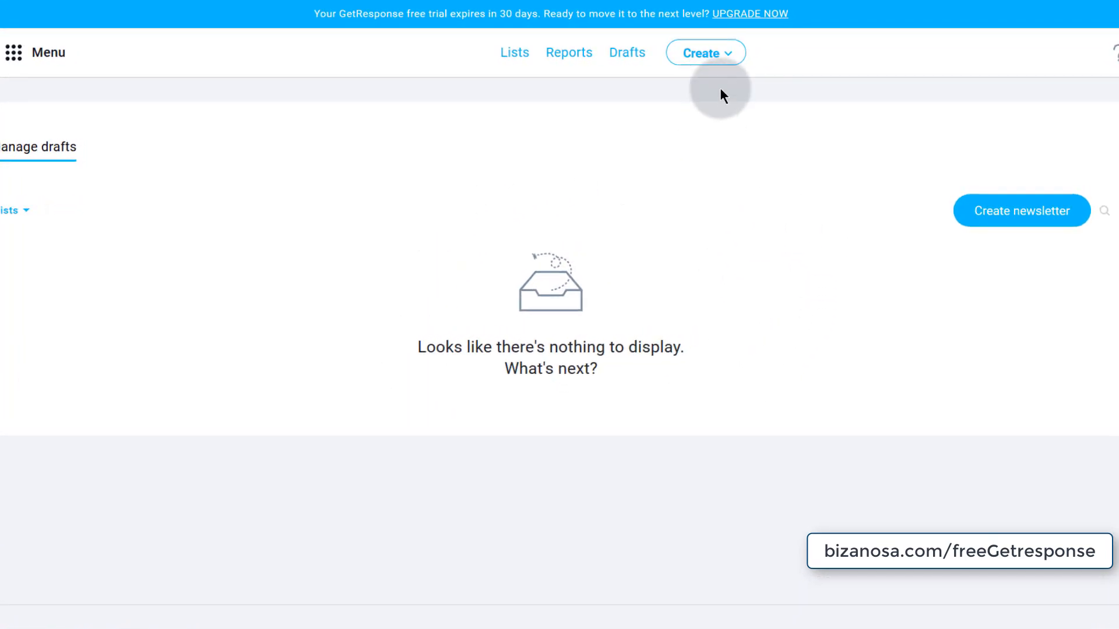
pyautogui.click(694, 50)
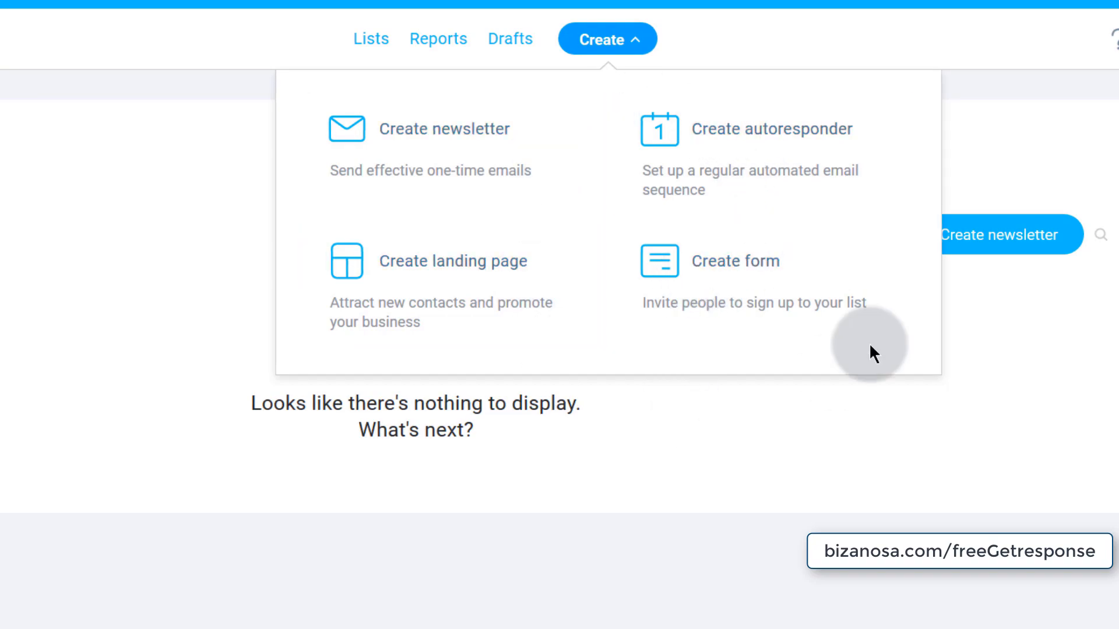
pyautogui.click(783, 46)
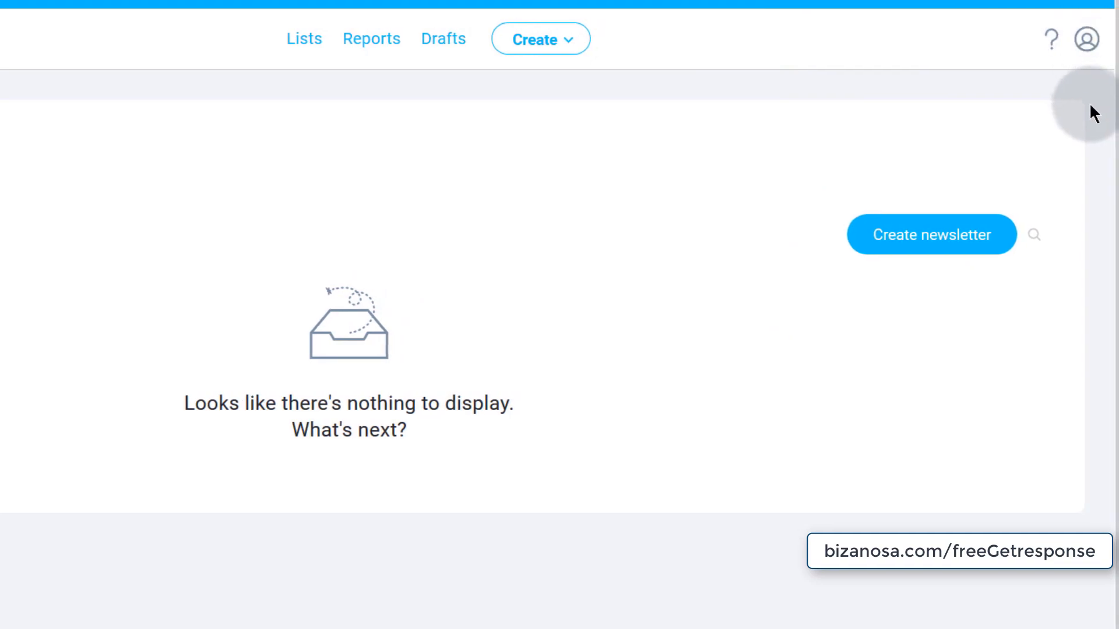
# - Open Manage account from the avatar menu and go to Landing page domains
pyautogui.click(1073, 41)
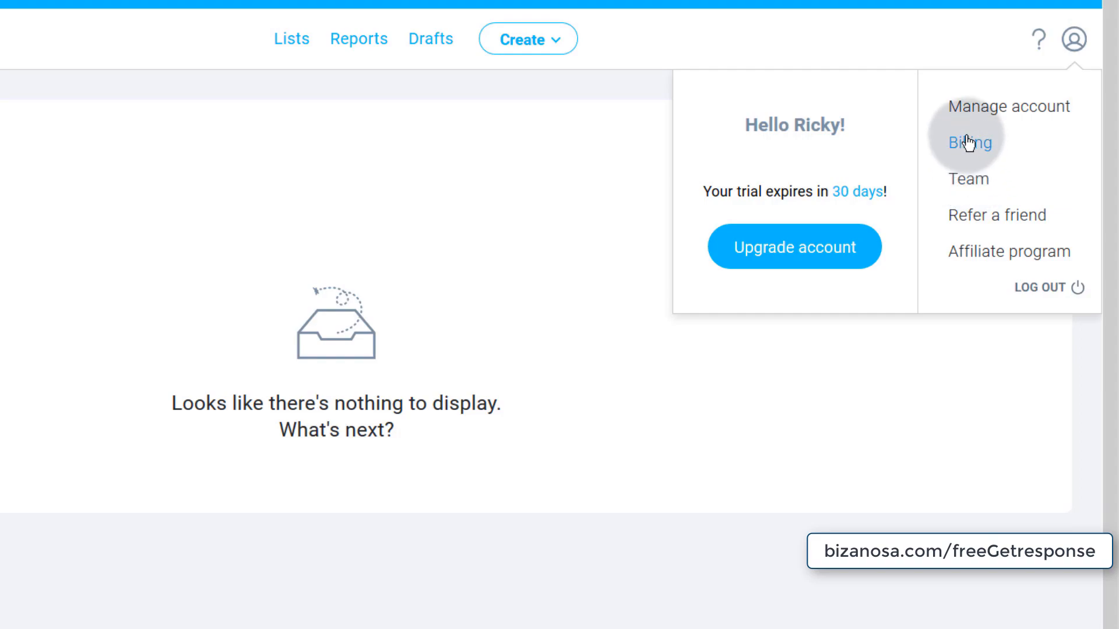
pyautogui.click(993, 106)
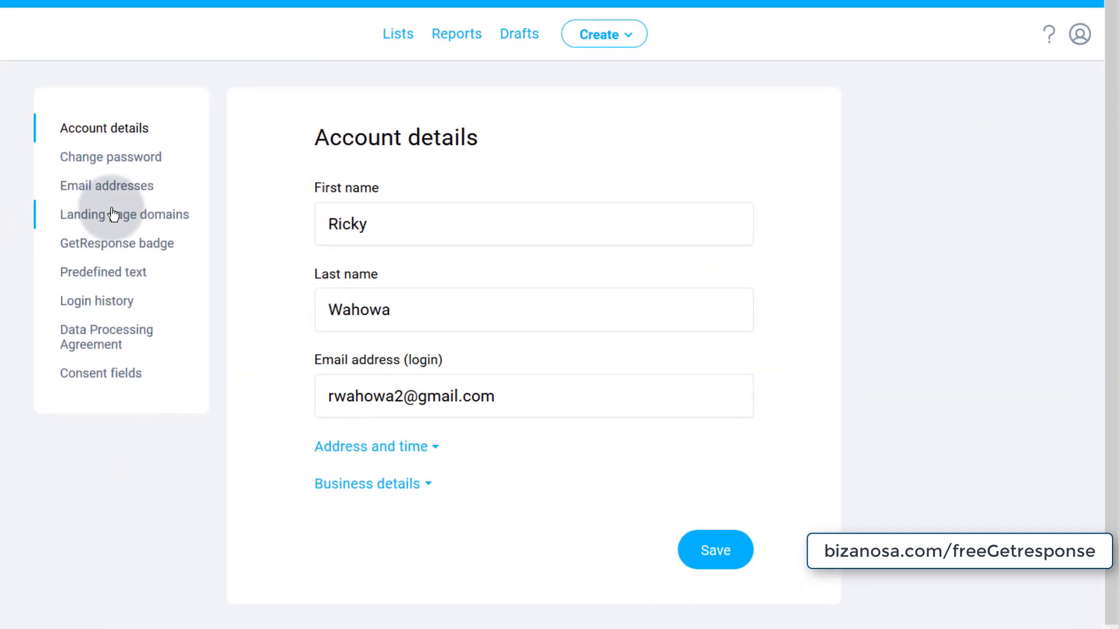
pyautogui.click(112, 217)
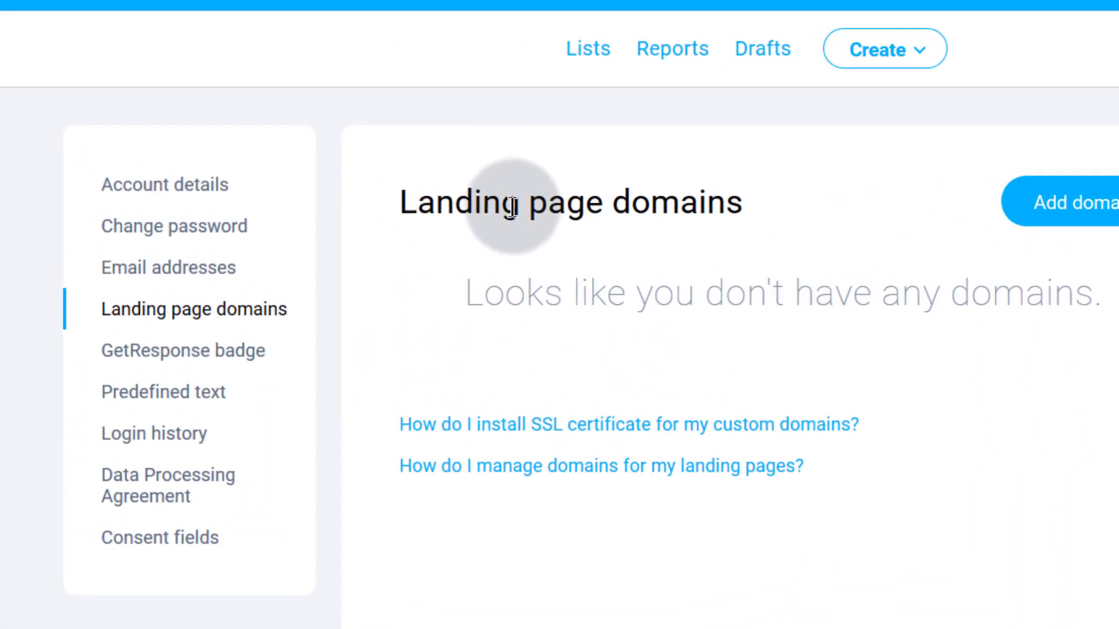
# - Begin adding a landing page domain, then cancel without entering one
pyautogui.click(1089, 205)
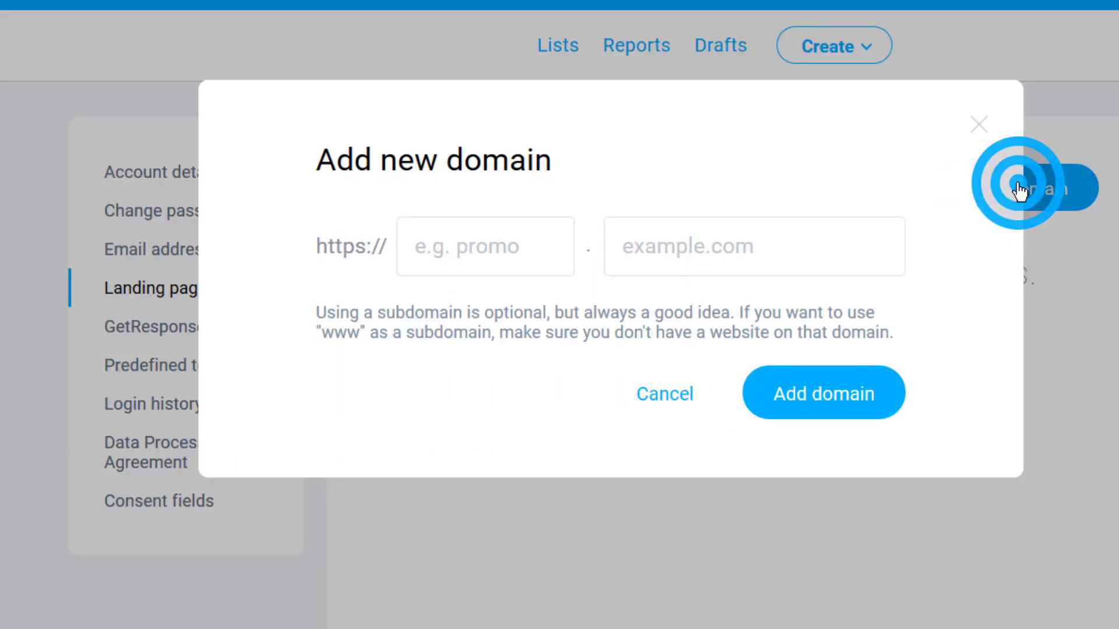
pyautogui.click(434, 248)
pyautogui.click(657, 242)
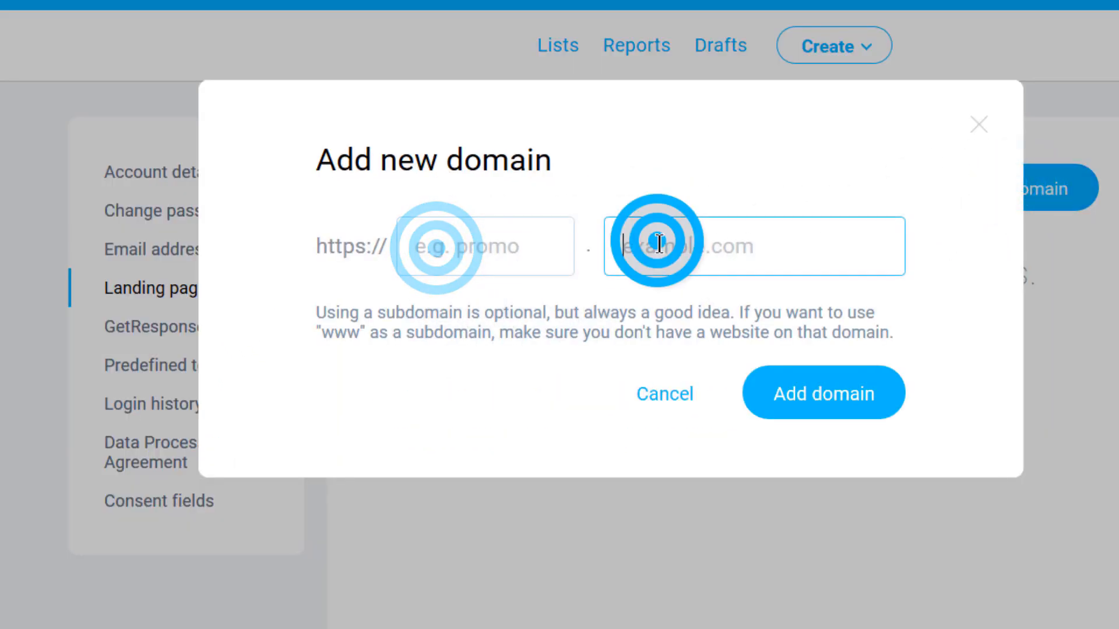
pyautogui.click(712, 236)
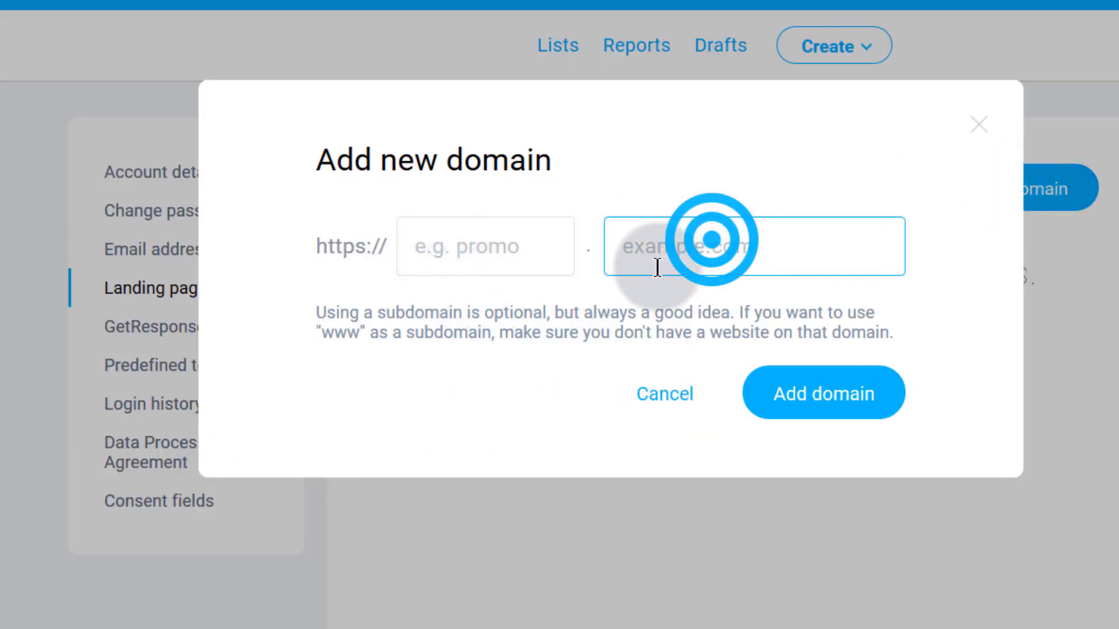
pyautogui.click(662, 398)
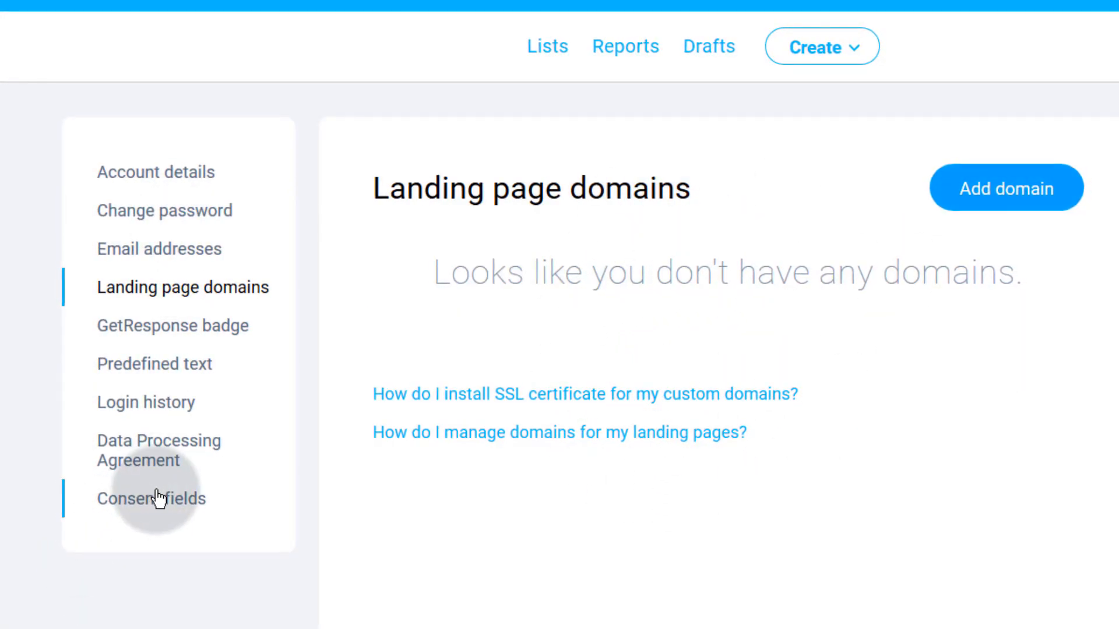
# - Check the latest date in Login history, then return to the dashboard via the logo
pyautogui.click(140, 404)
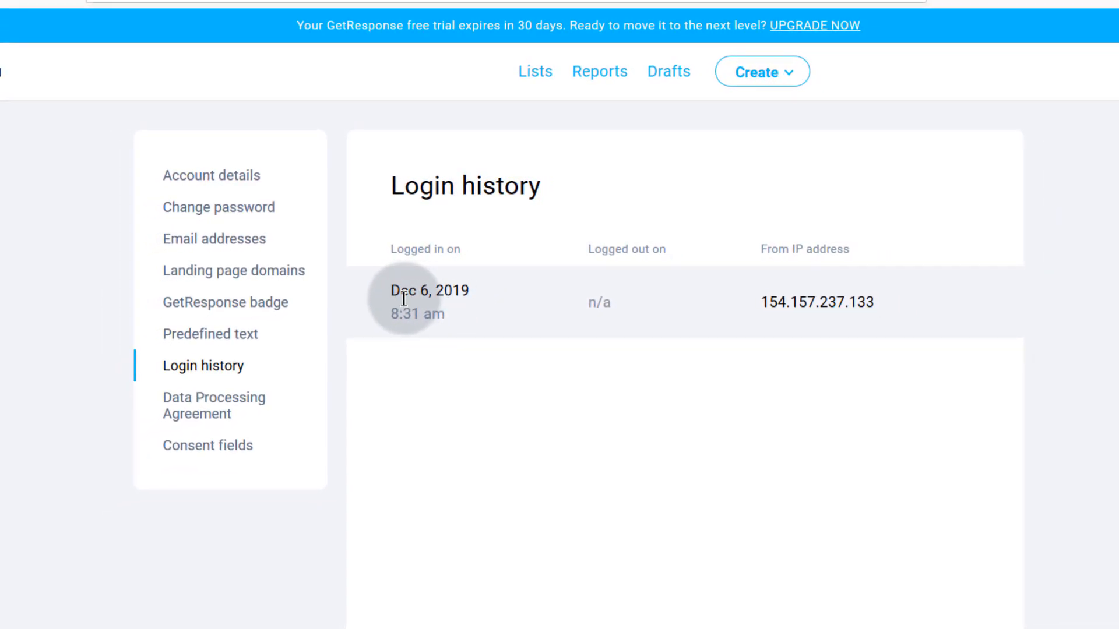
pyautogui.moveTo(394, 289); pyautogui.dragTo(470, 322)
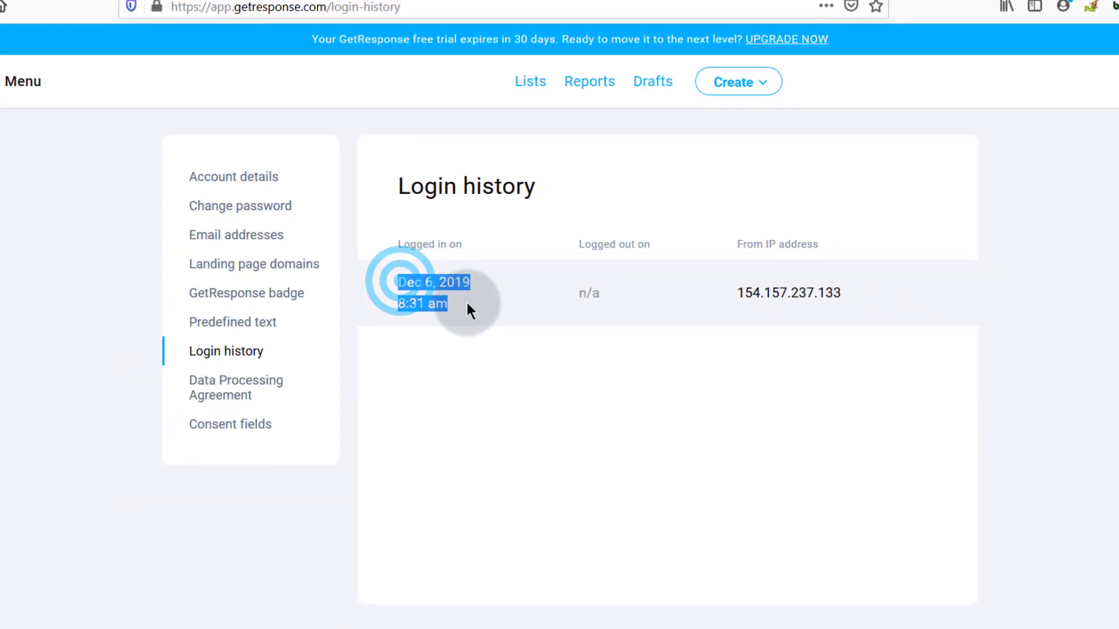
pyautogui.click(471, 366)
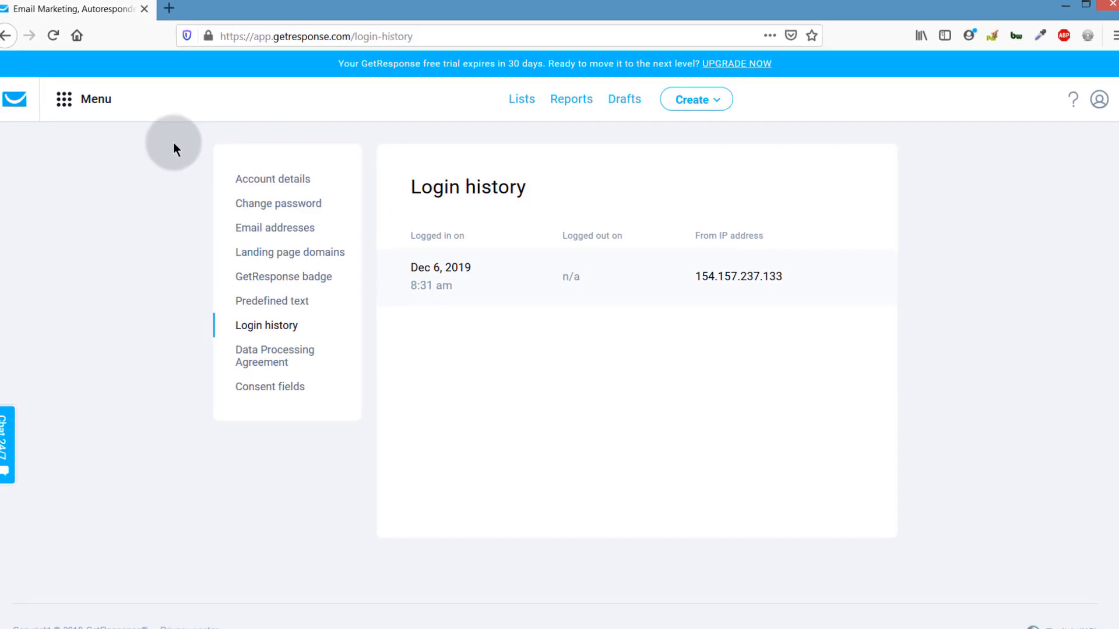
pyautogui.click(14, 99)
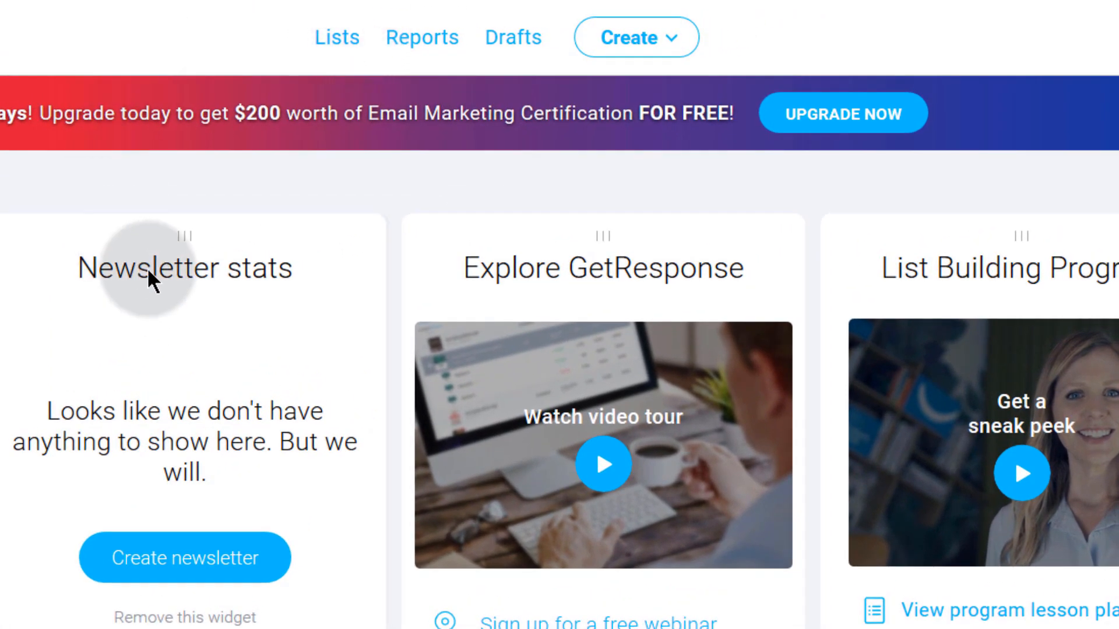
# - Go to Lists and highlight the 1000-contact free trial limit
pyautogui.click(333, 39)
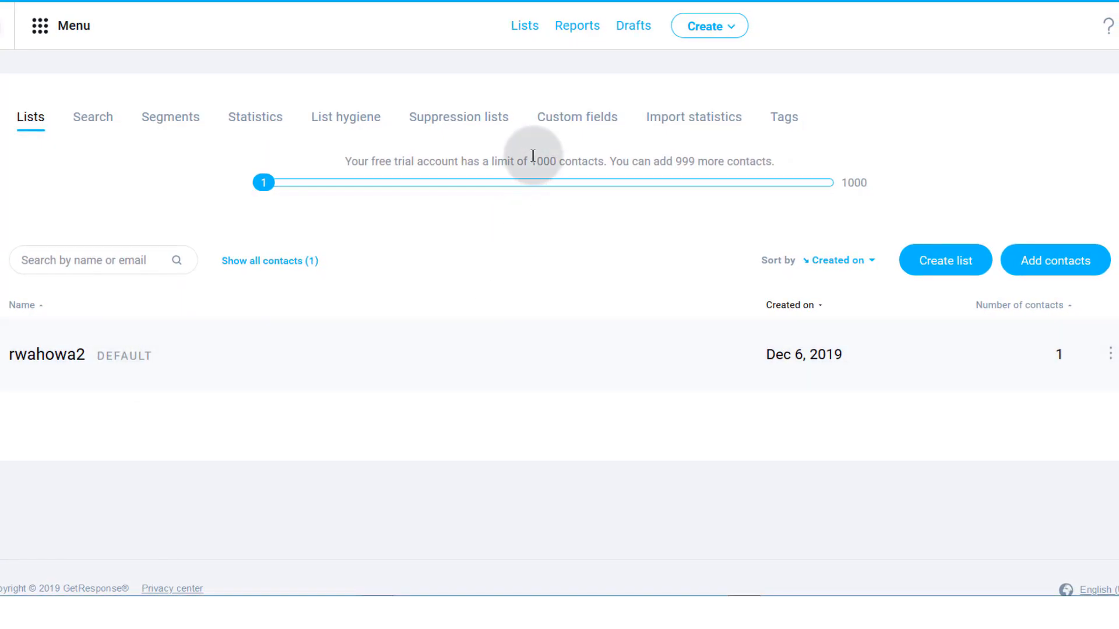
pyautogui.moveTo(533, 160); pyautogui.dragTo(602, 156)
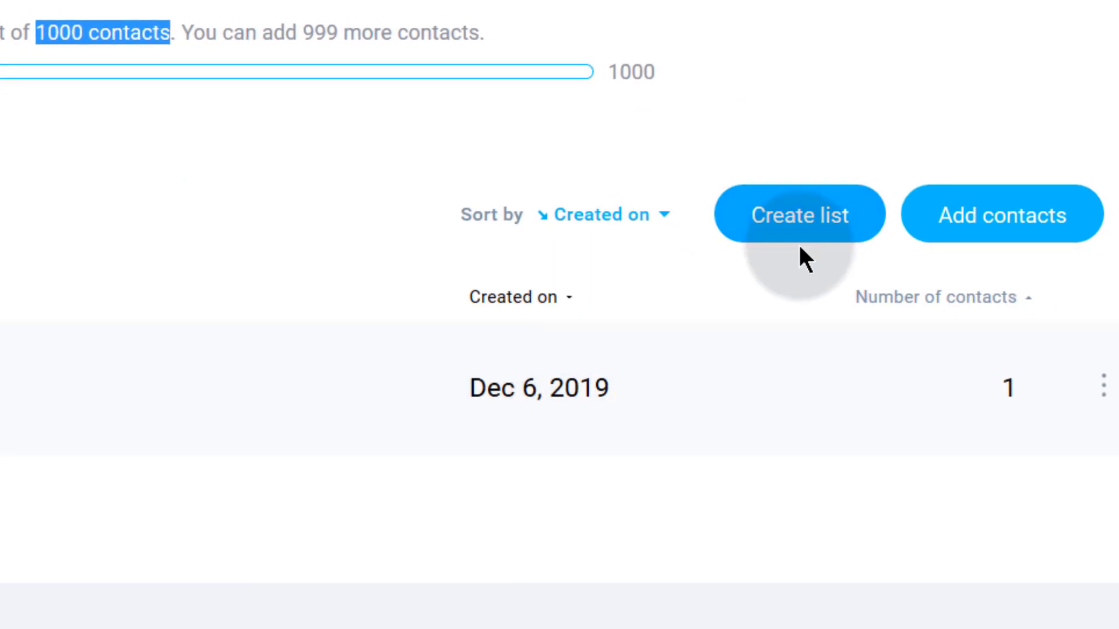
# - Create a list named business2 after the capitalised name Business2 is rejected
pyautogui.click(790, 214)
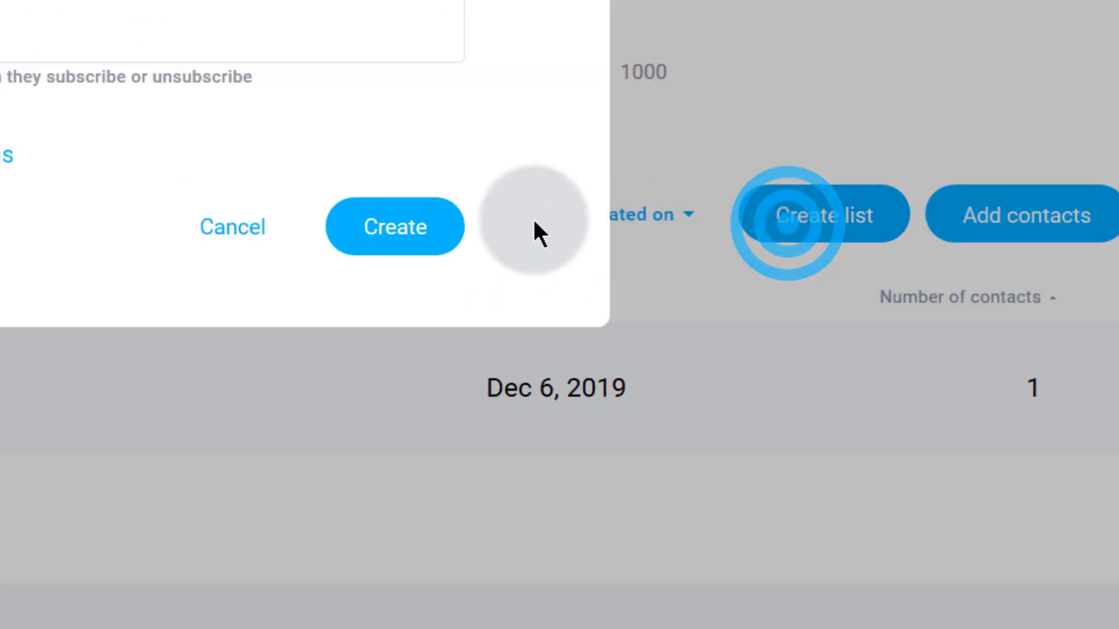
pyautogui.click(0, 98)
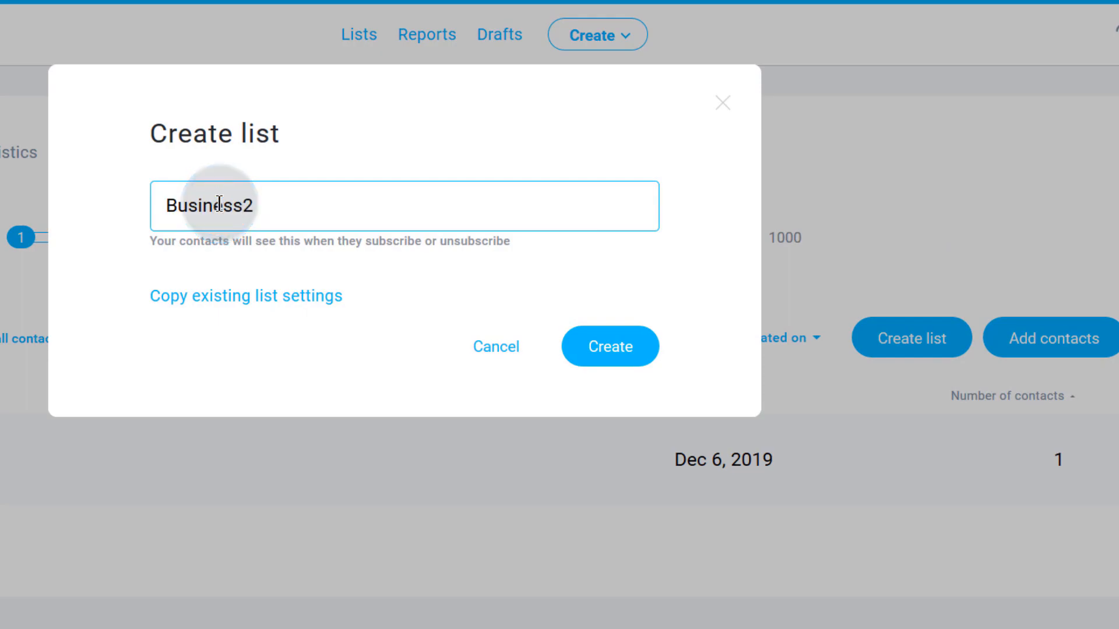
pyautogui.click(610, 349)
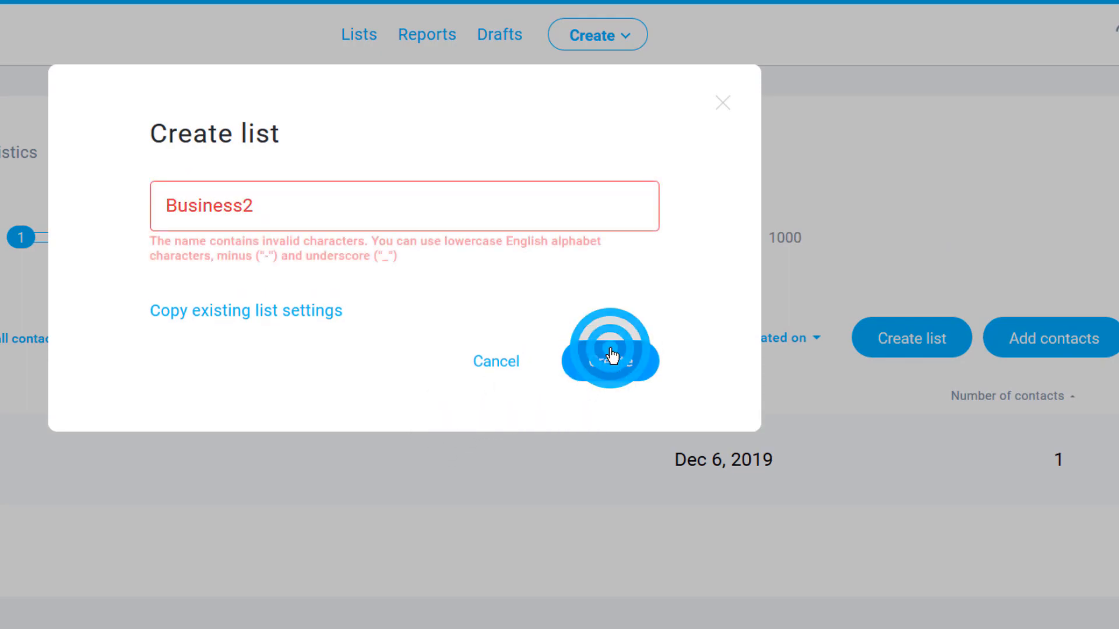
pyautogui.click(178, 202)
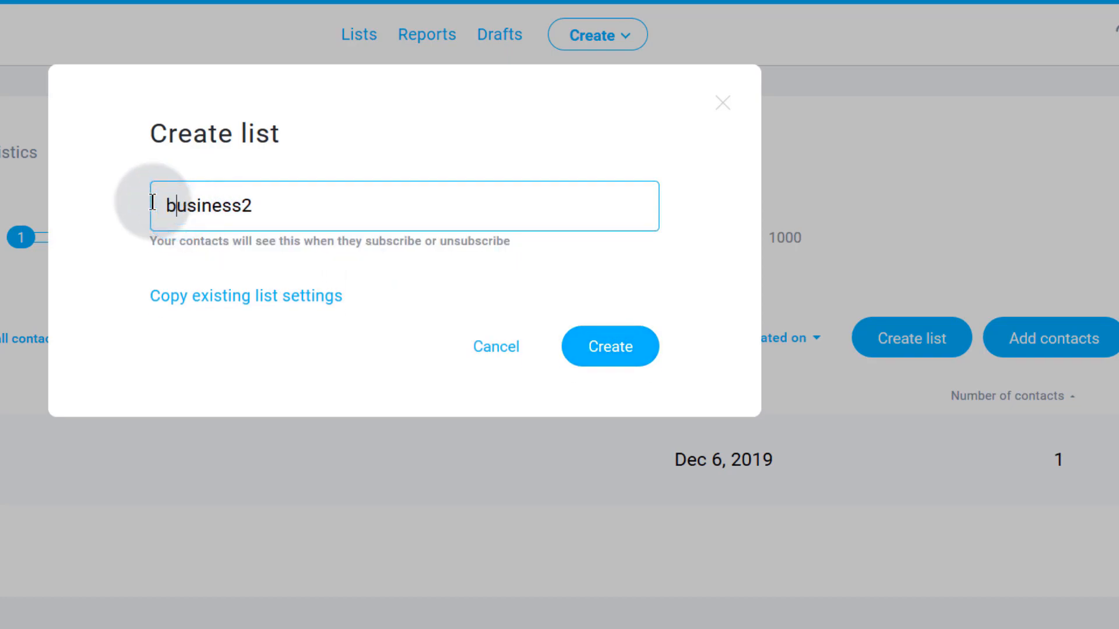
pyautogui.click(602, 357)
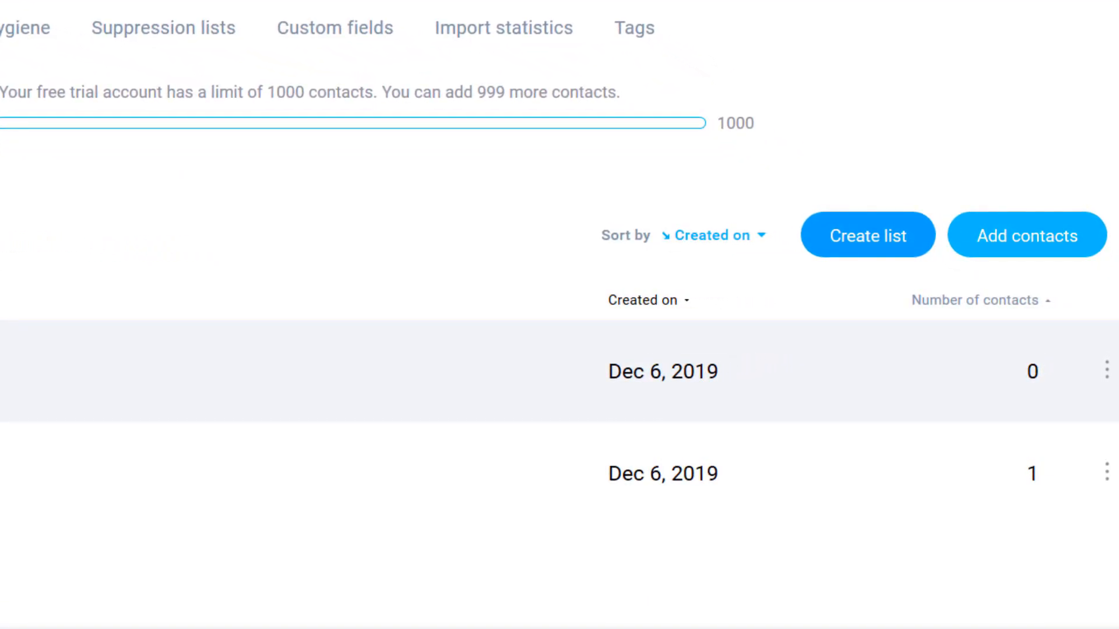
# - Open Add contacts with business2 as the target list for one-by-one manual entry
pyautogui.click(1031, 232)
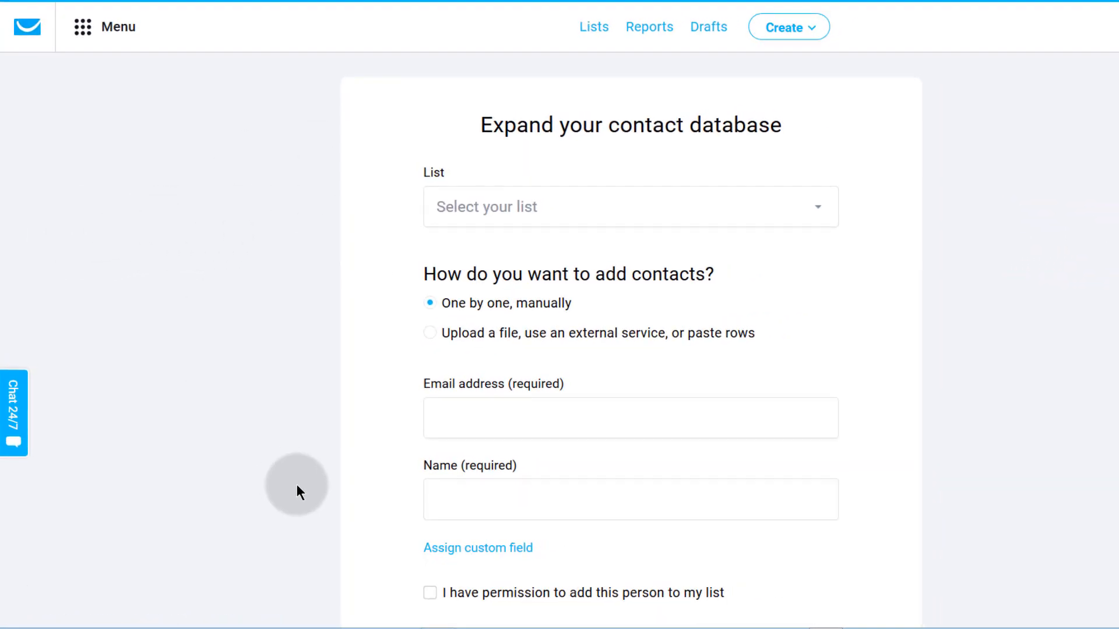
pyautogui.click(498, 209)
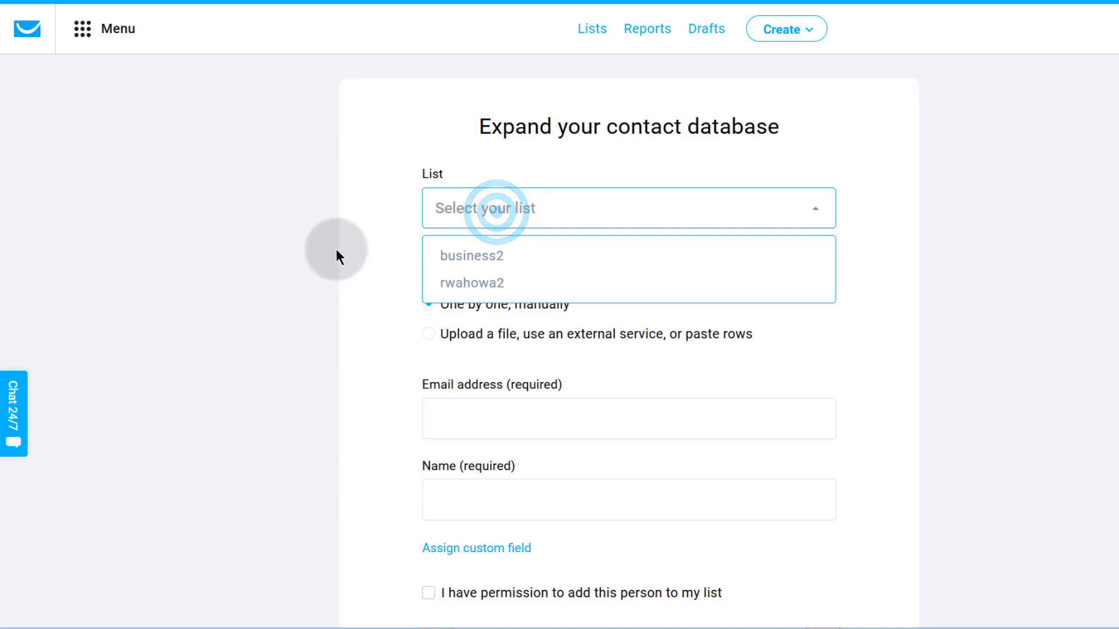
pyautogui.click(471, 256)
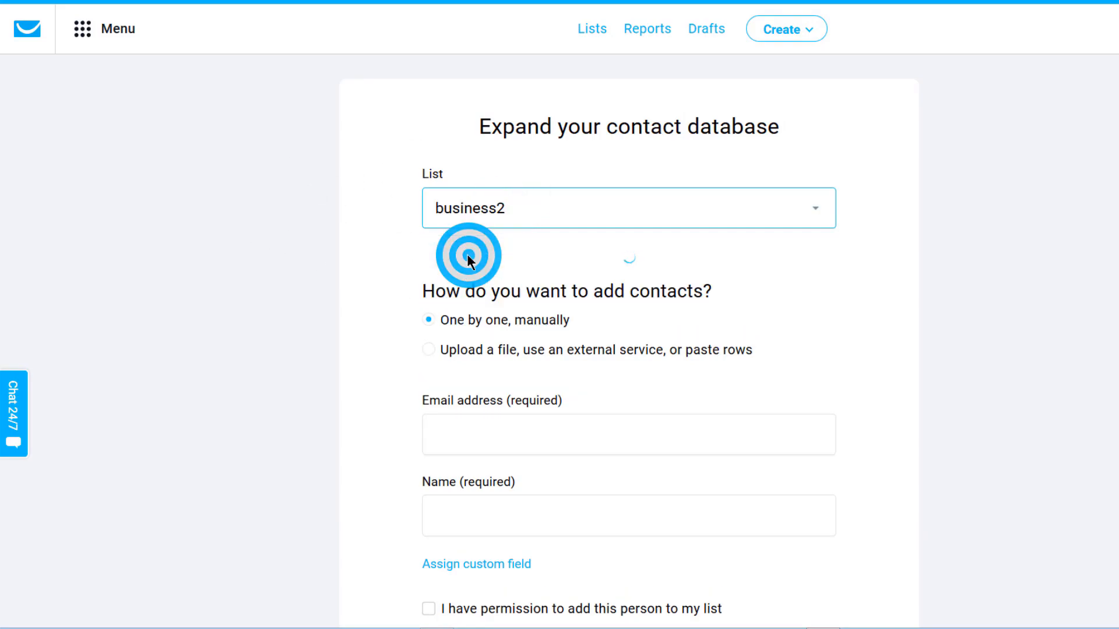
pyautogui.scroll(-3, 408, 396)
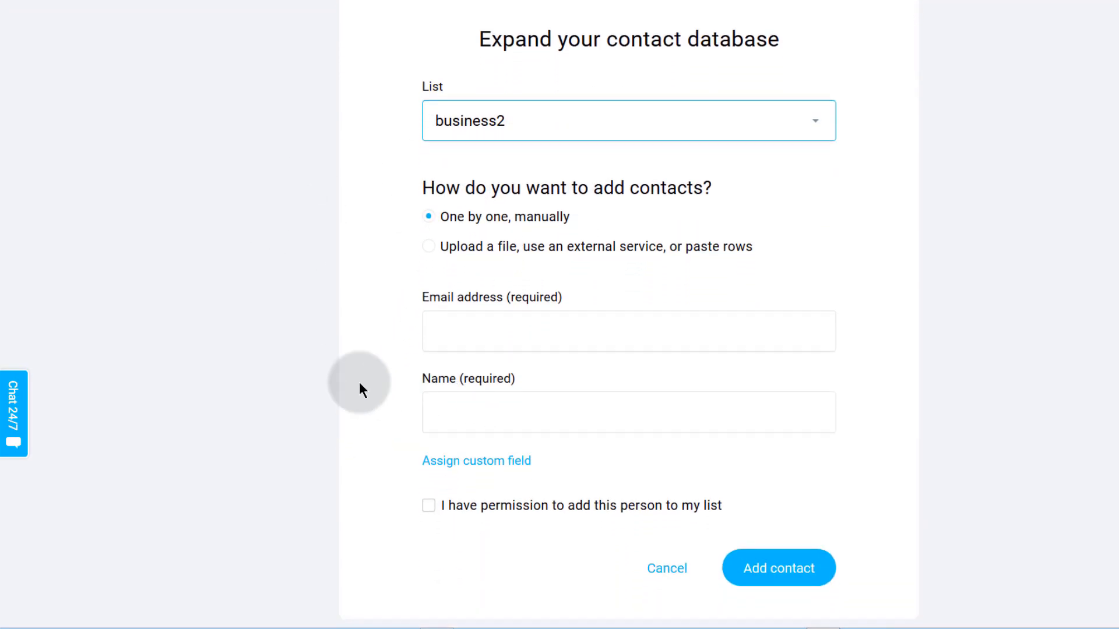
pyautogui.moveTo(441, 219); pyautogui.dragTo(569, 224)
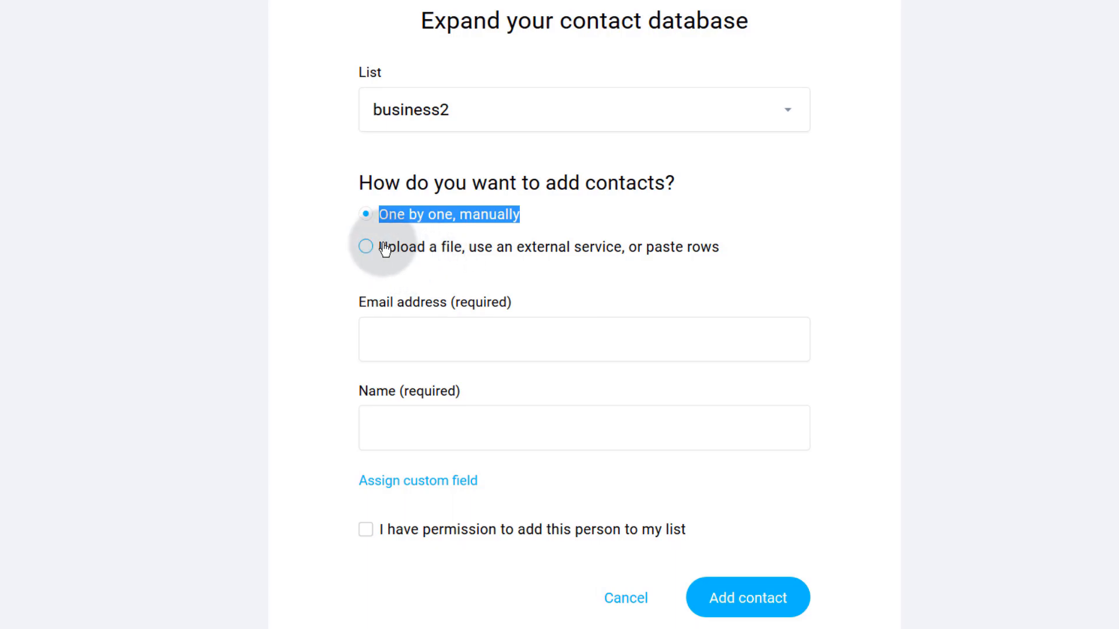
pyautogui.click(334, 269)
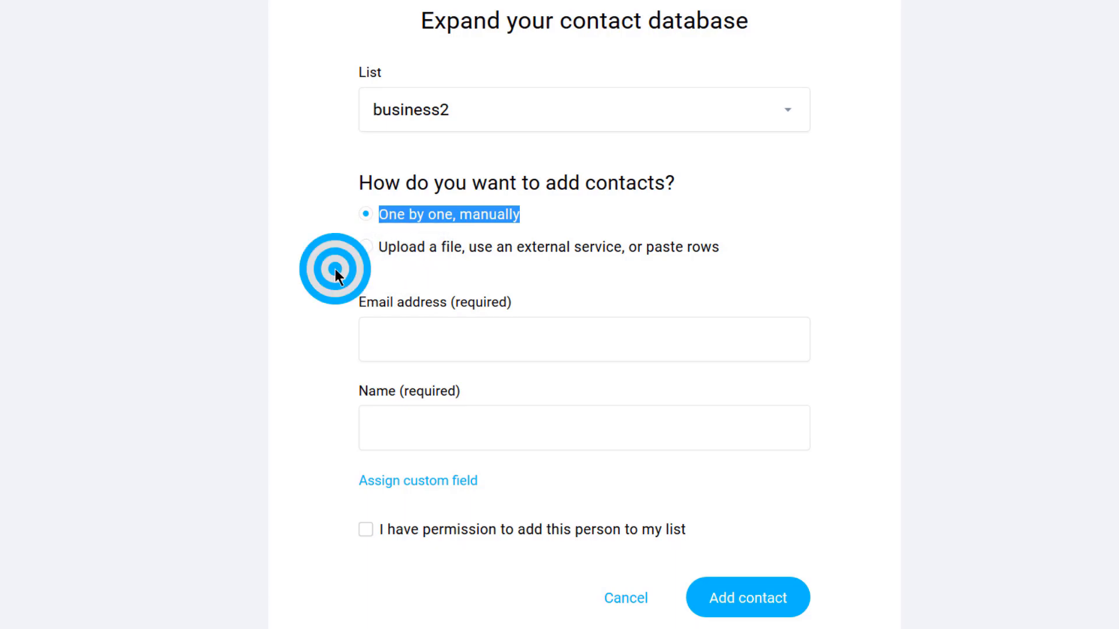
pyautogui.click(385, 336)
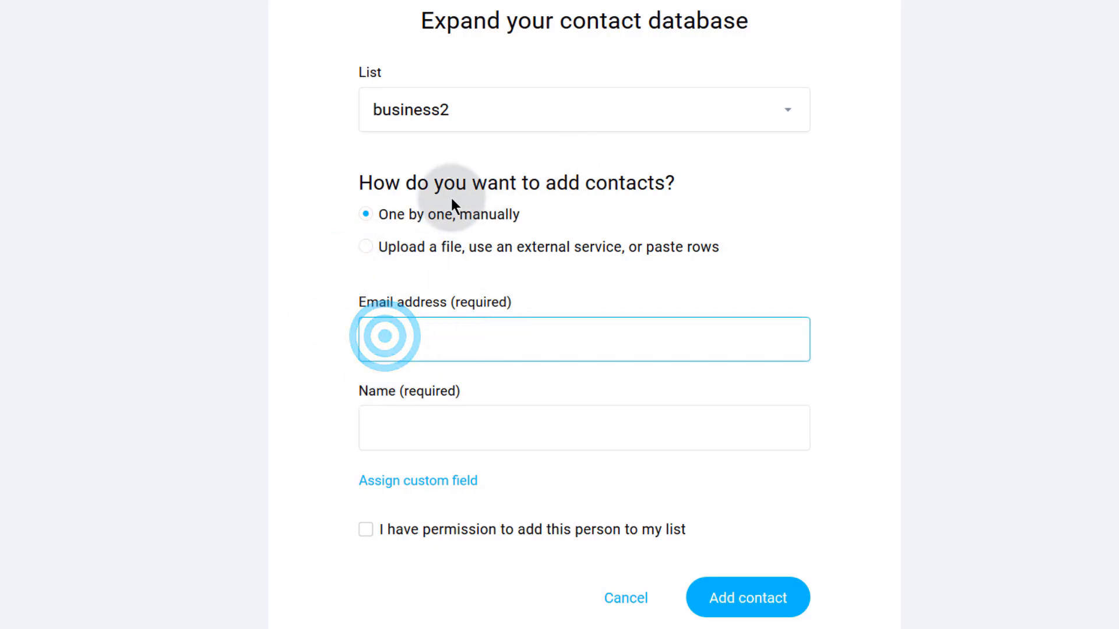
pyautogui.click(381, 331)
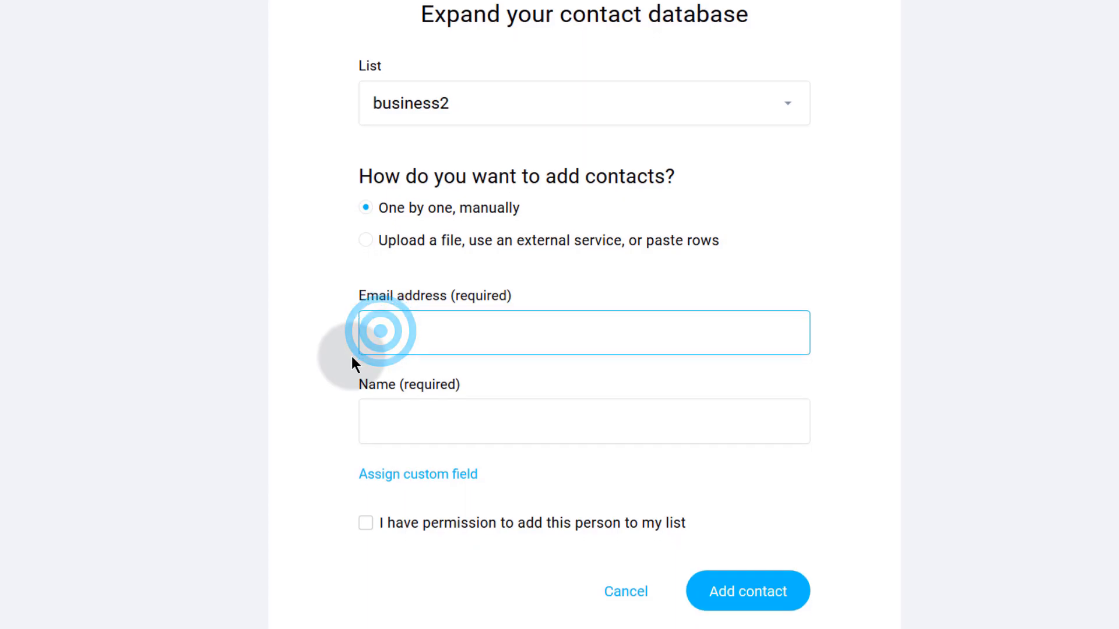
# - Assign the url custom field to the new contact form
pyautogui.scroll(-2, 362, 347)
pyautogui.click(383, 337)
pyautogui.click(408, 392)
pyautogui.click(446, 431)
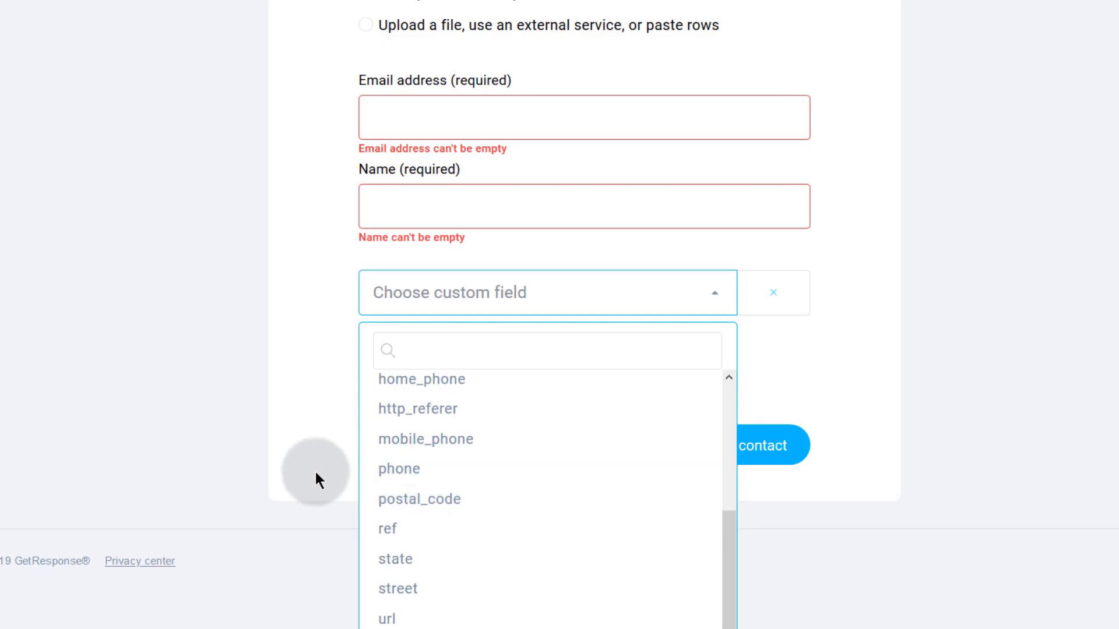
pyautogui.click(388, 620)
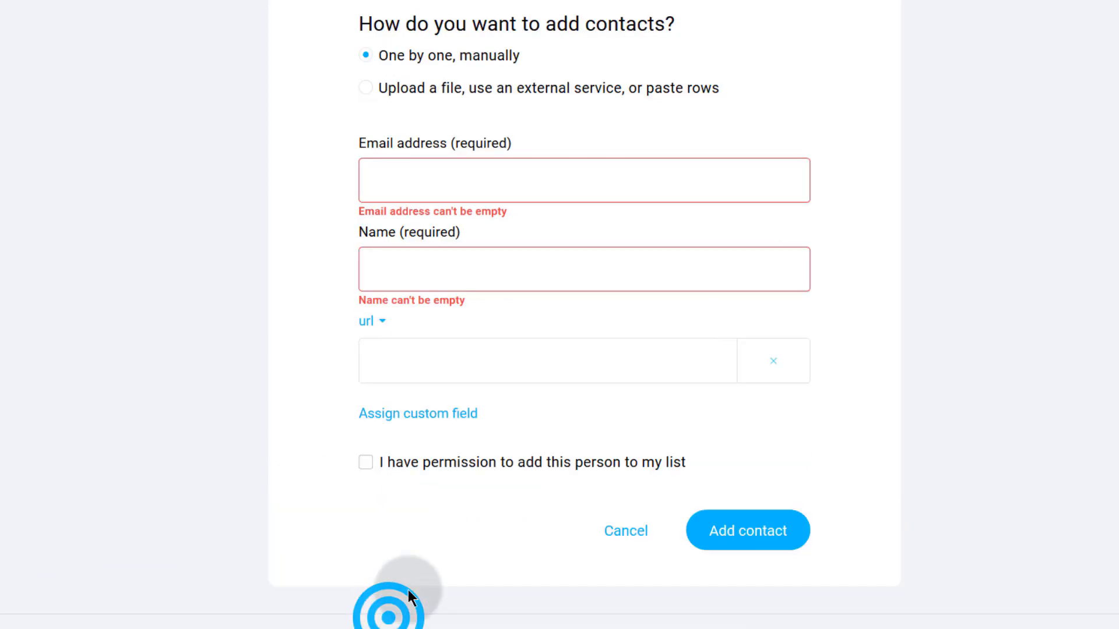
pyautogui.click(402, 261)
pyautogui.click(388, 267)
pyautogui.scroll(-1, 417, 177)
# - Tick the permission-to-add checkbox and recheck the list options
pyautogui.click(362, 445)
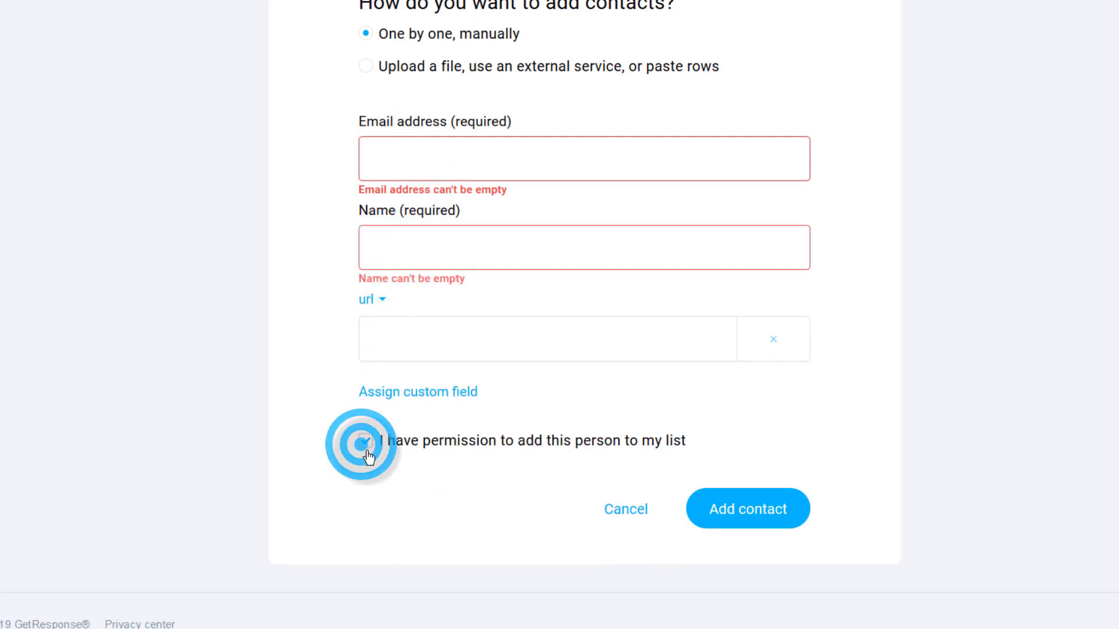
pyautogui.click(380, 159)
pyautogui.click(399, 249)
pyautogui.click(379, 357)
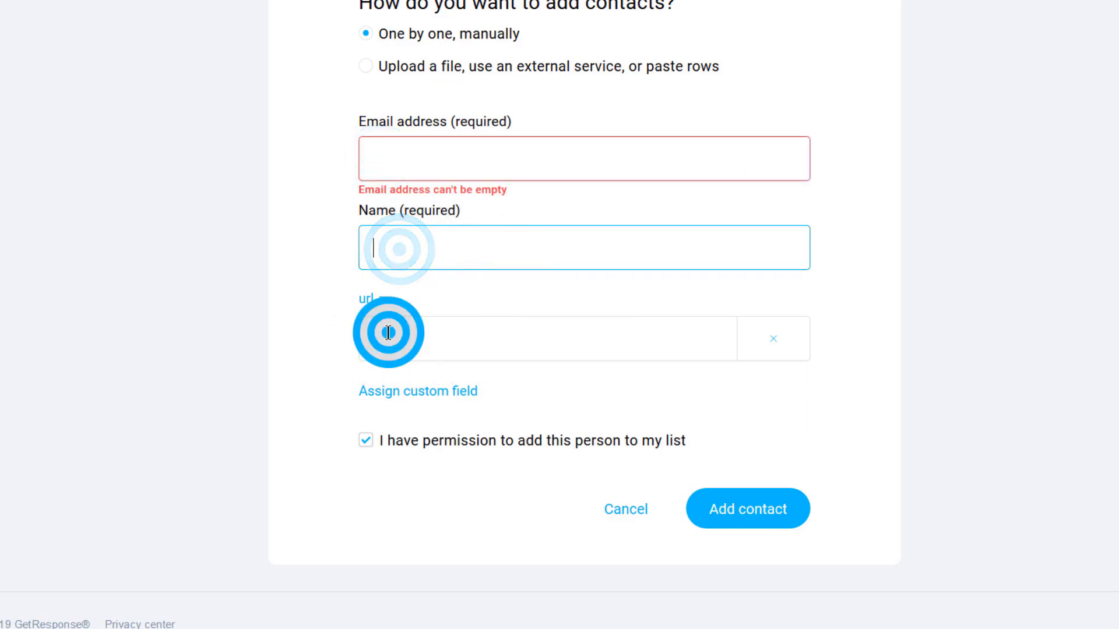
pyautogui.click(398, 444)
pyautogui.click(398, 444)
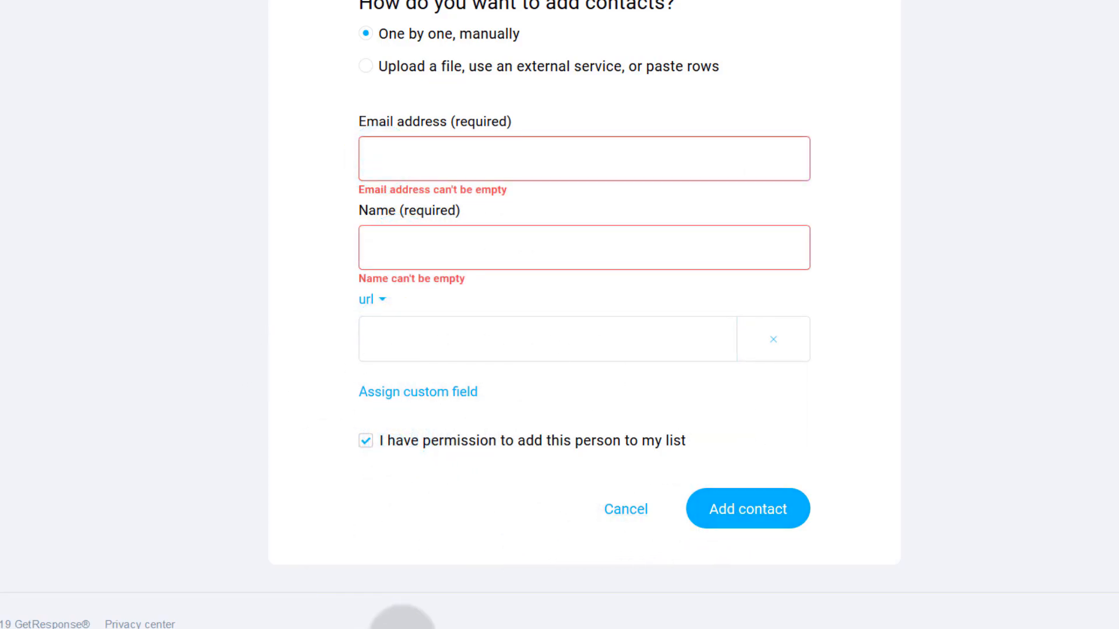
pyautogui.scroll(5, 408, 349)
pyautogui.click(445, 201)
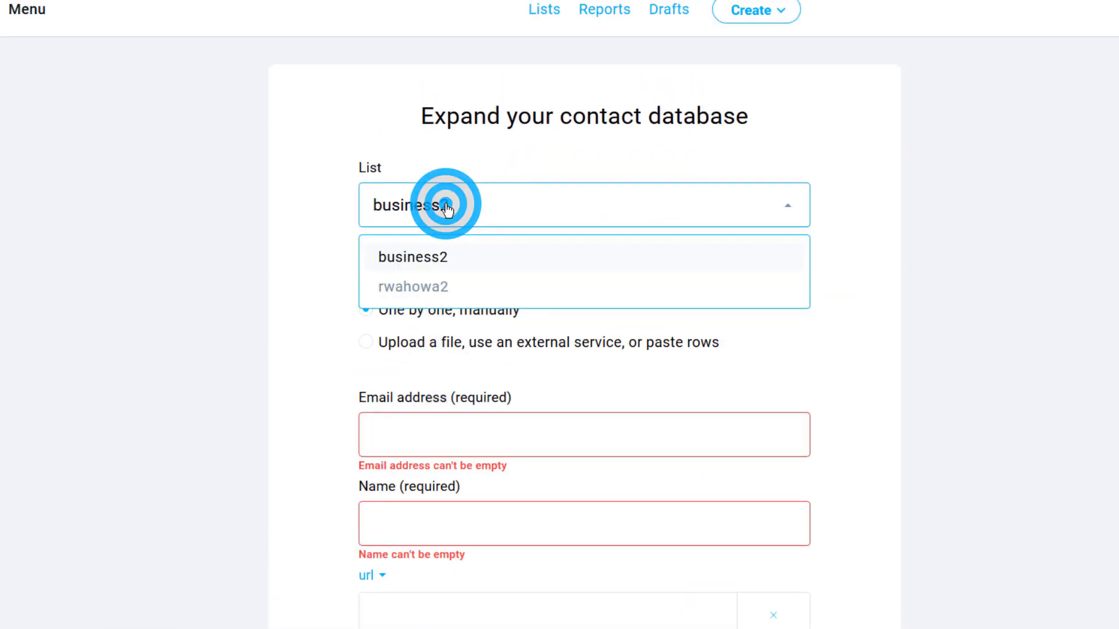
pyautogui.click(279, 245)
pyautogui.scroll(-5, 280, 256)
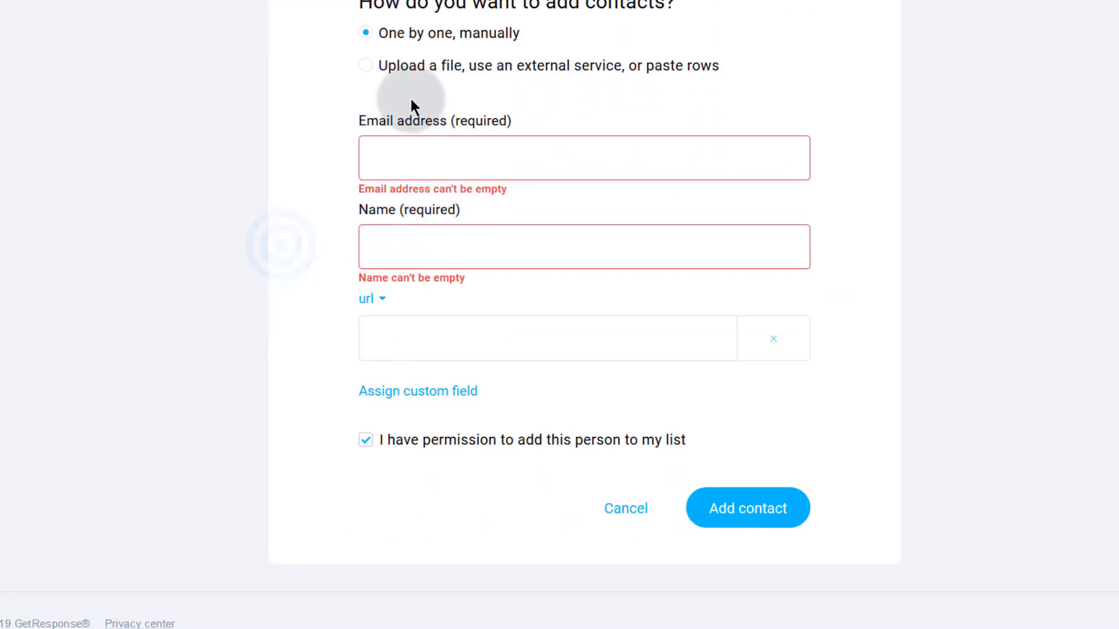
# - Switch to file import and review the supported formats and import services
pyautogui.click(396, 65)
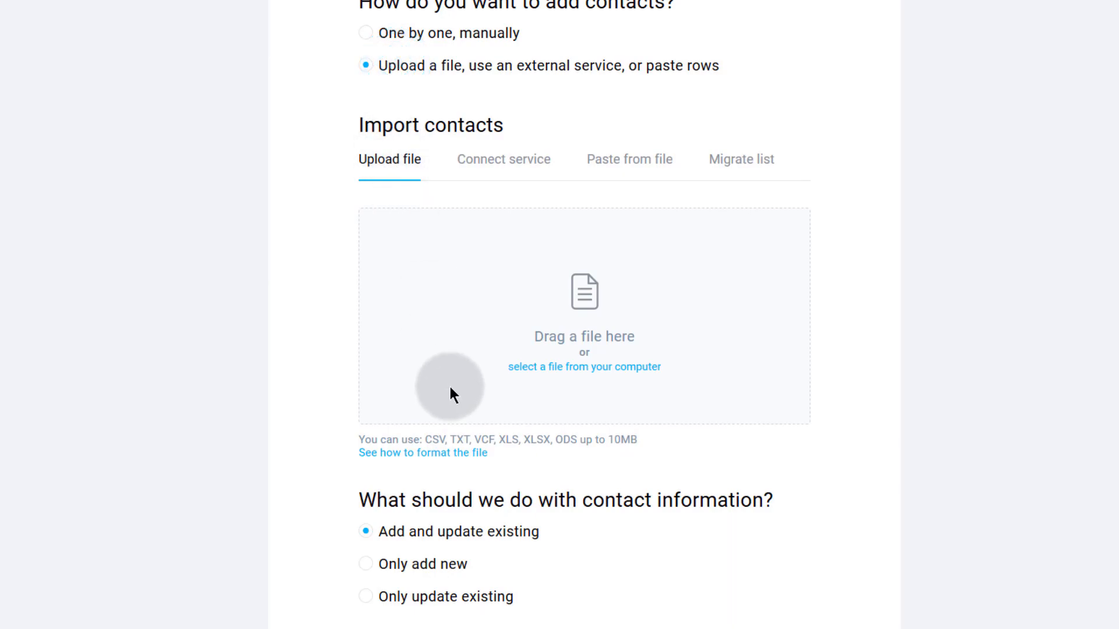
pyautogui.moveTo(424, 439); pyautogui.dragTo(663, 443)
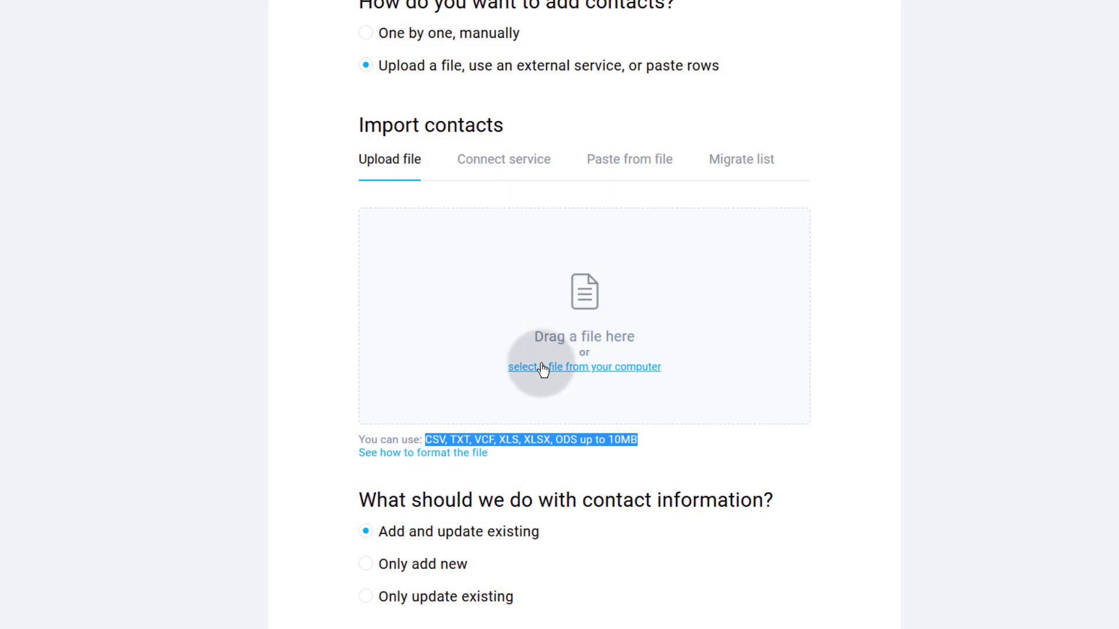
pyautogui.click(495, 166)
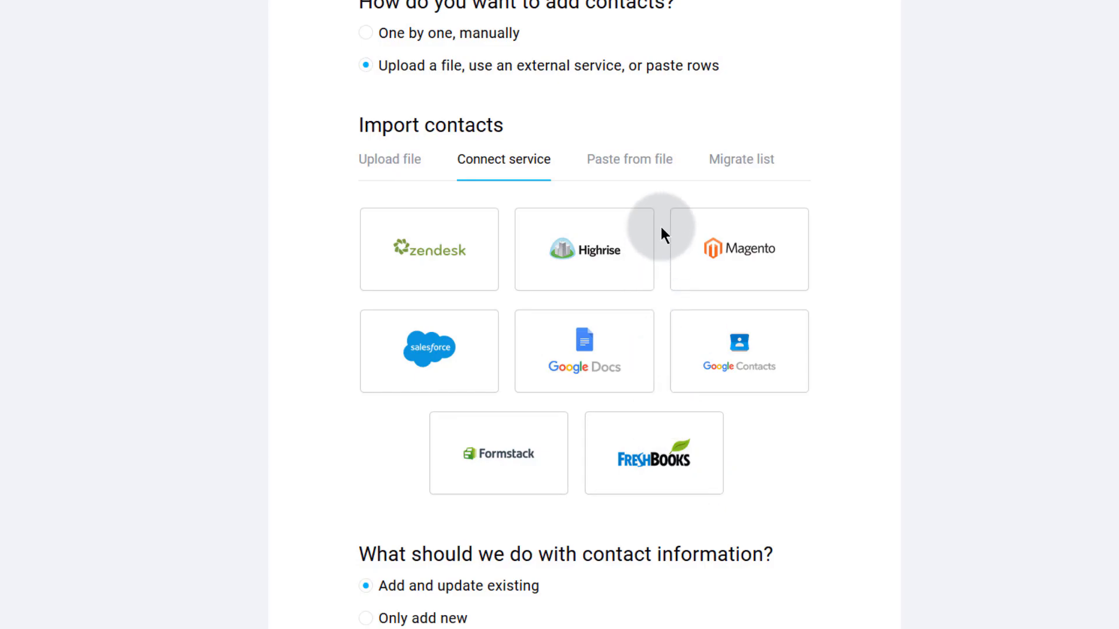
# - Choose Paste from file and put the caret in the empty contact box
pyautogui.click(627, 163)
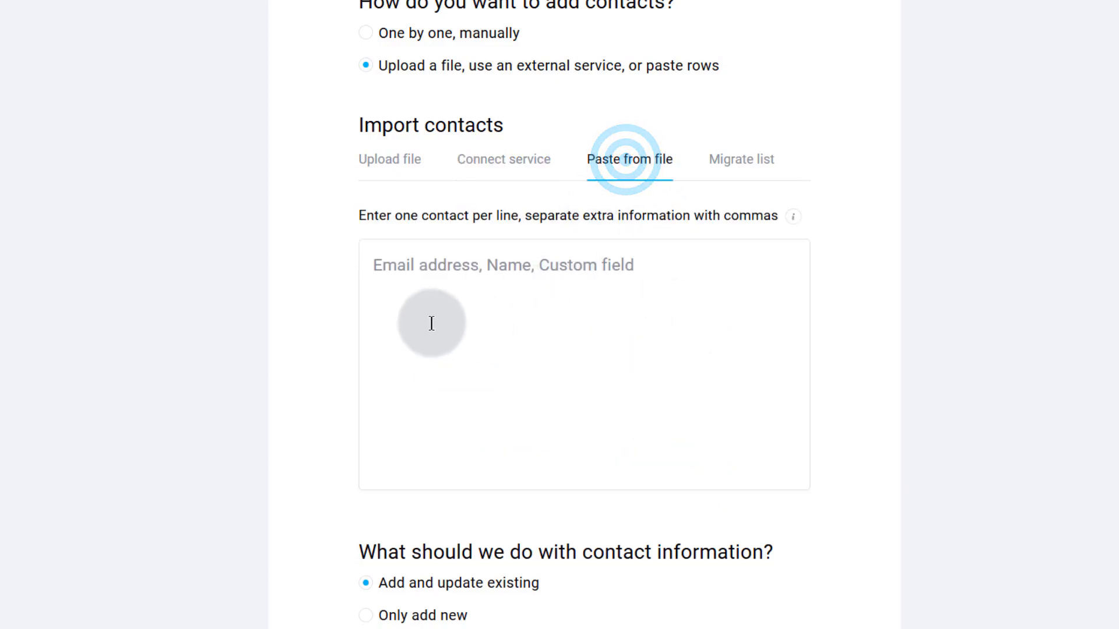
pyautogui.click(370, 264)
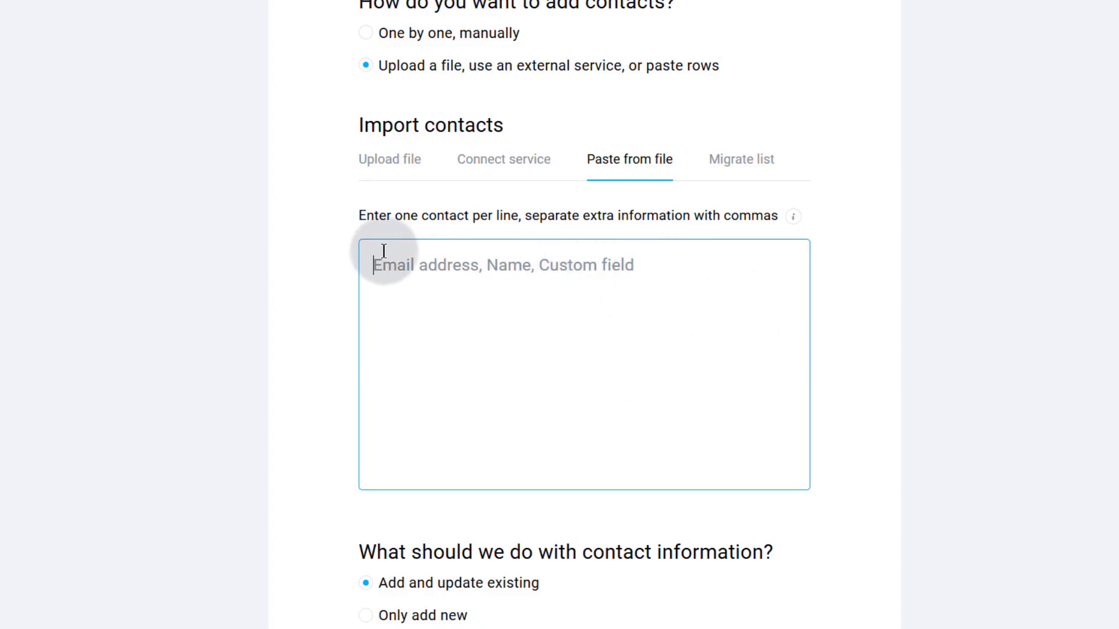
pyautogui.click(373, 266)
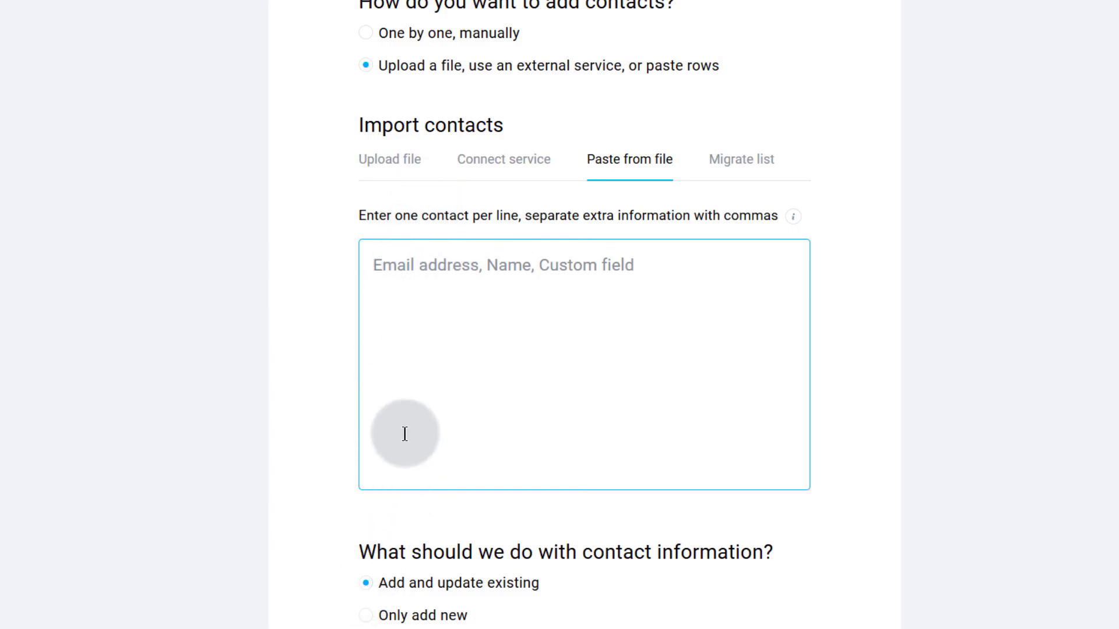
pyautogui.scroll(-5, 403, 439)
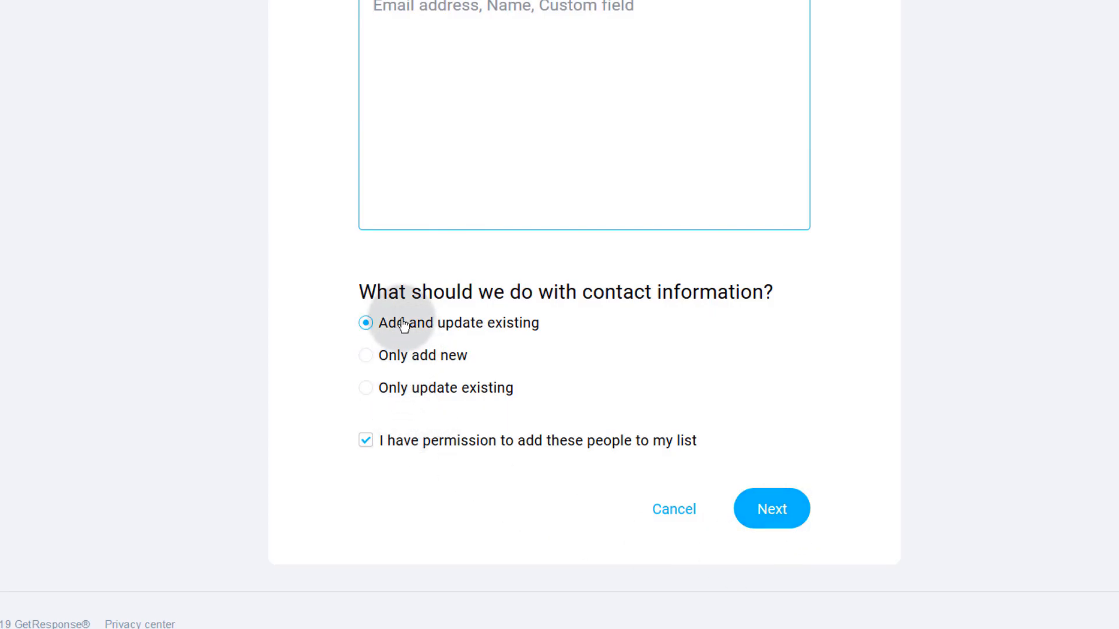
pyautogui.scroll(8, 460, 353)
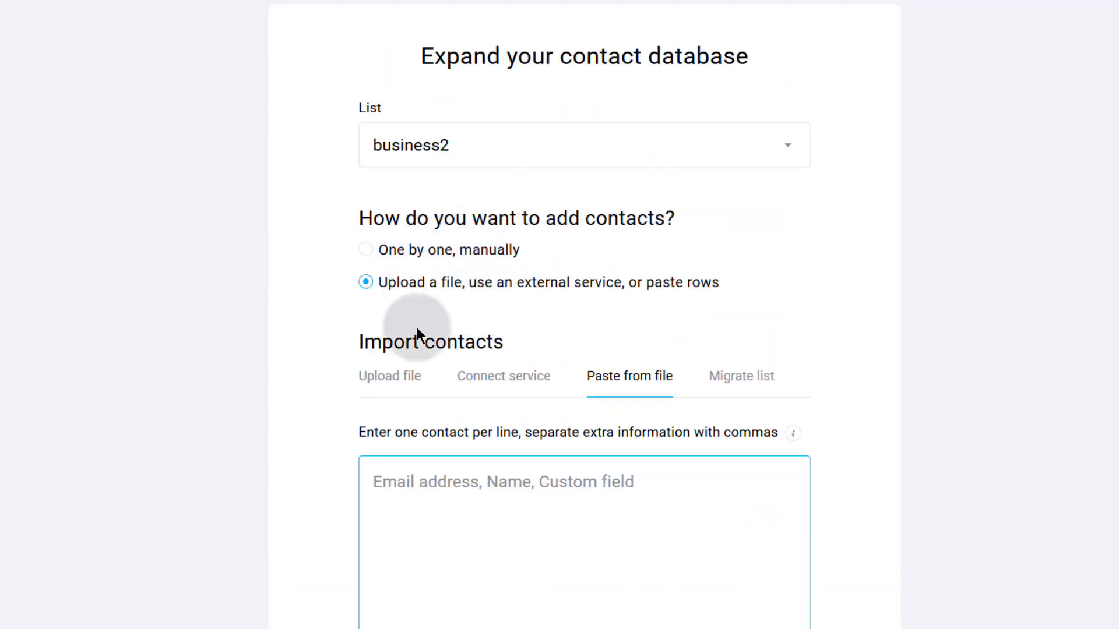
# - Switch the business2 import form to the Upload file method
pyautogui.click(391, 378)
pyautogui.scroll(-8, 392, 382)
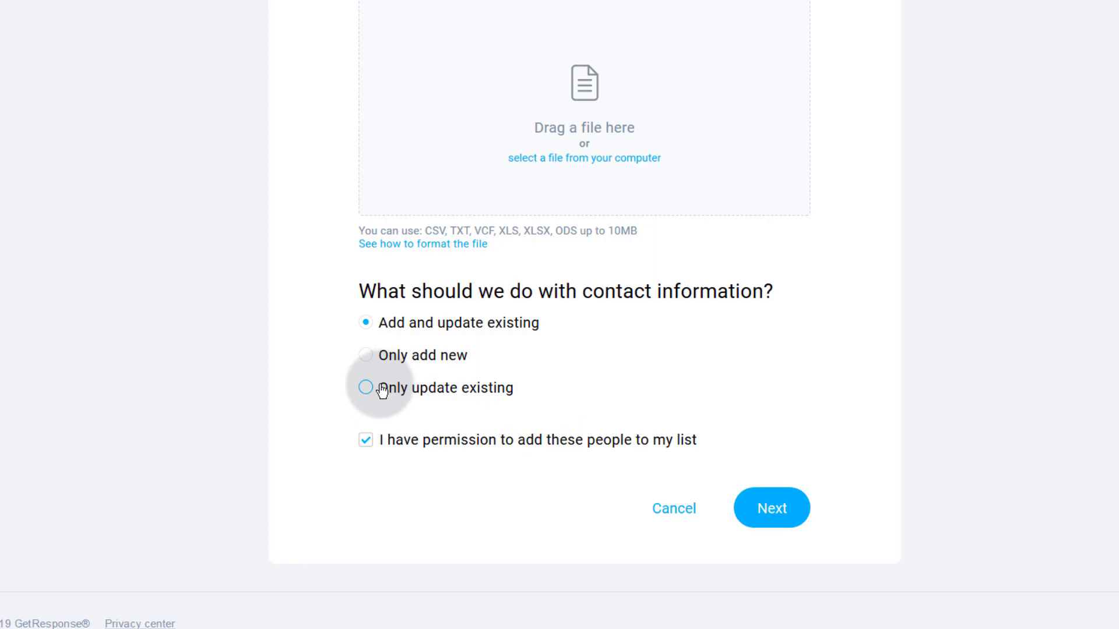
pyautogui.scroll(8, 555, 393)
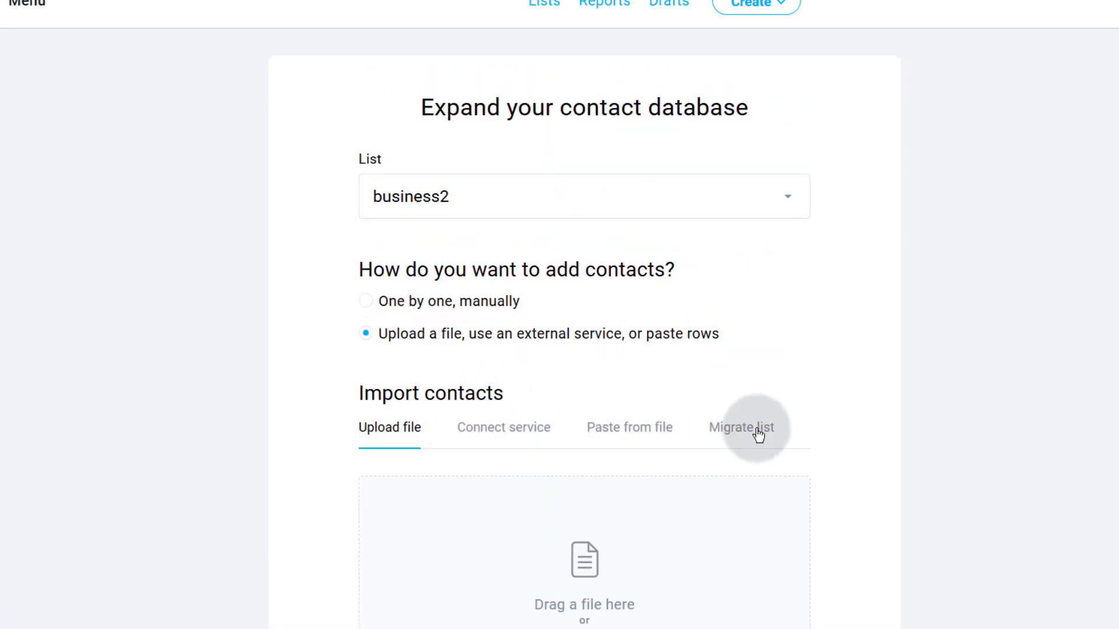
# - Select Migrate list and pick MailChimp as the list source
pyautogui.click(741, 430)
pyautogui.scroll(-8, 568, 454)
pyautogui.scroll(5, 634, 258)
pyautogui.scroll(2, 634, 259)
pyautogui.click(408, 429)
pyautogui.click(402, 508)
pyautogui.scroll(-8, 317, 480)
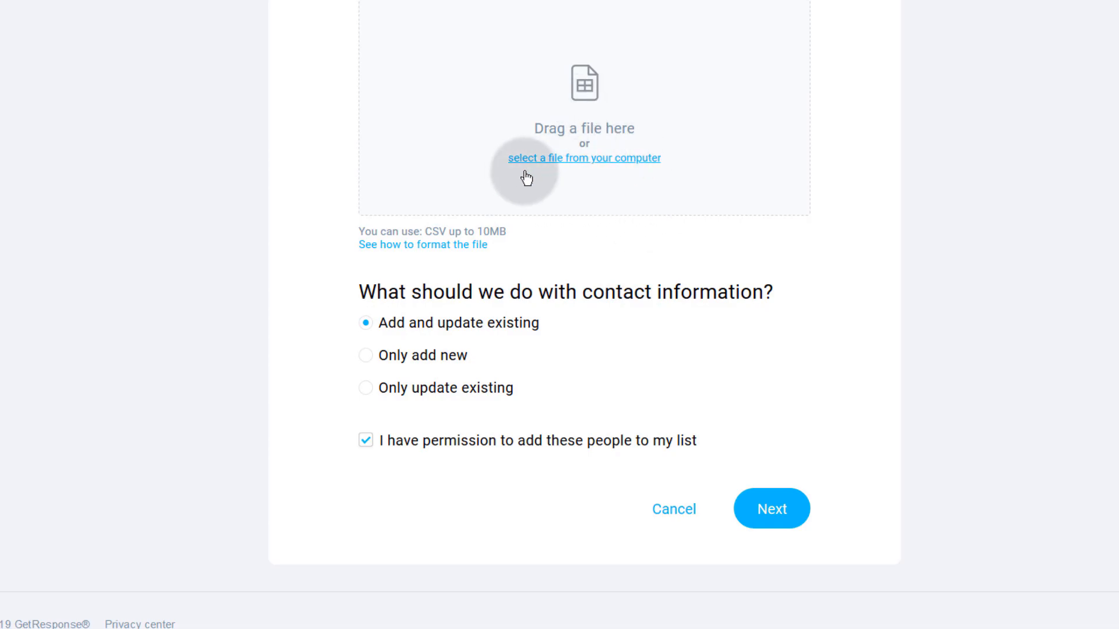
pyautogui.scroll(5, 594, 224)
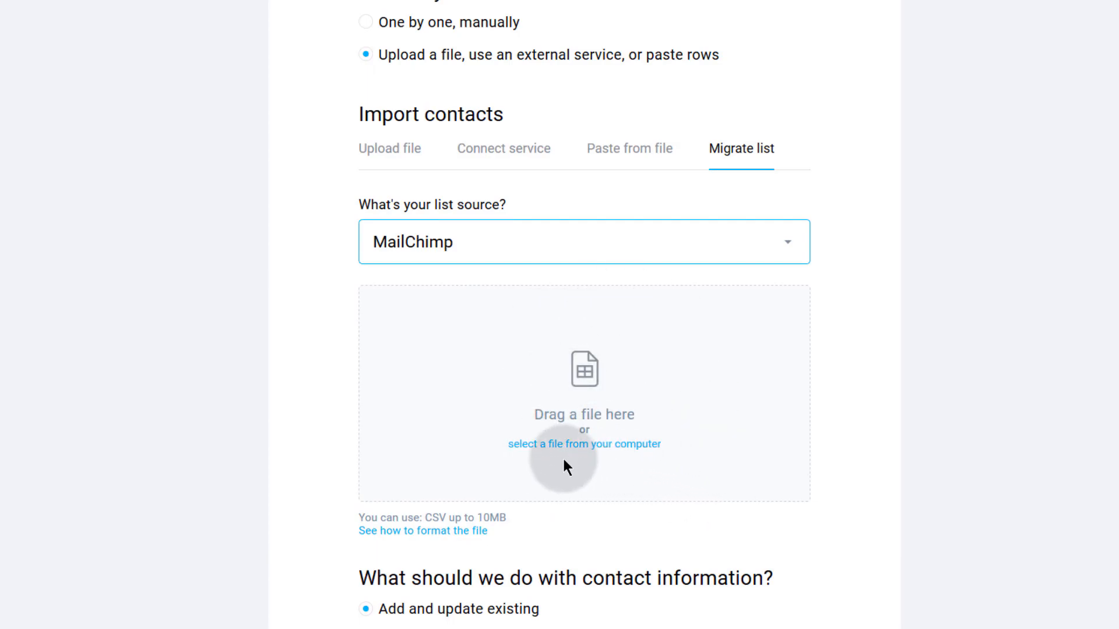
pyautogui.scroll(-5, 568, 449)
pyautogui.scroll(10, 648, 315)
pyautogui.scroll(-3, 649, 312)
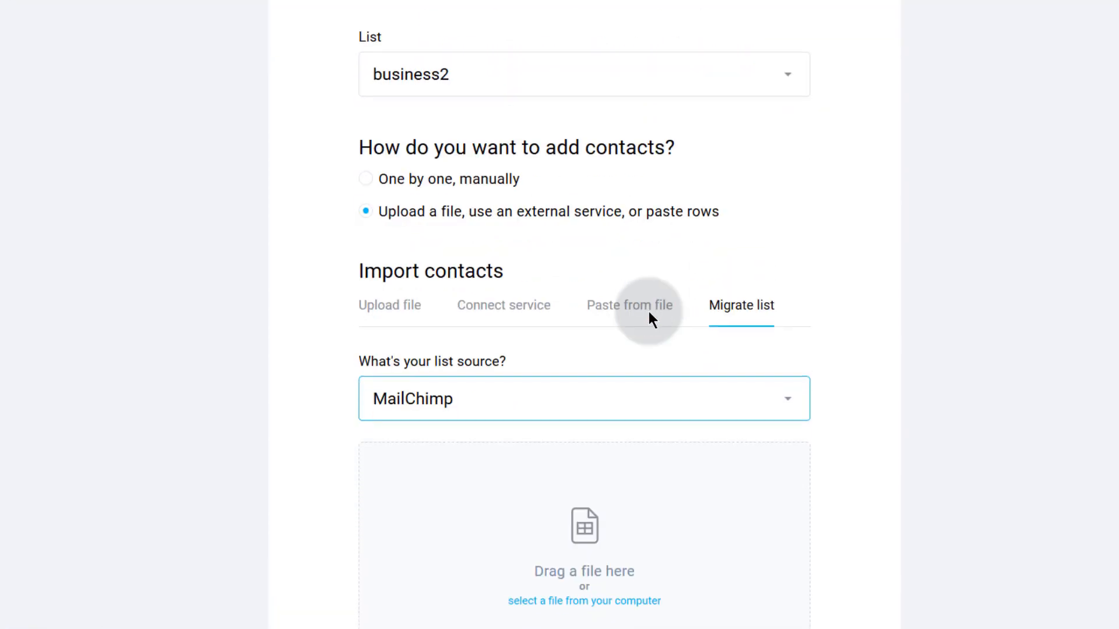
pyautogui.scroll(3, 648, 305)
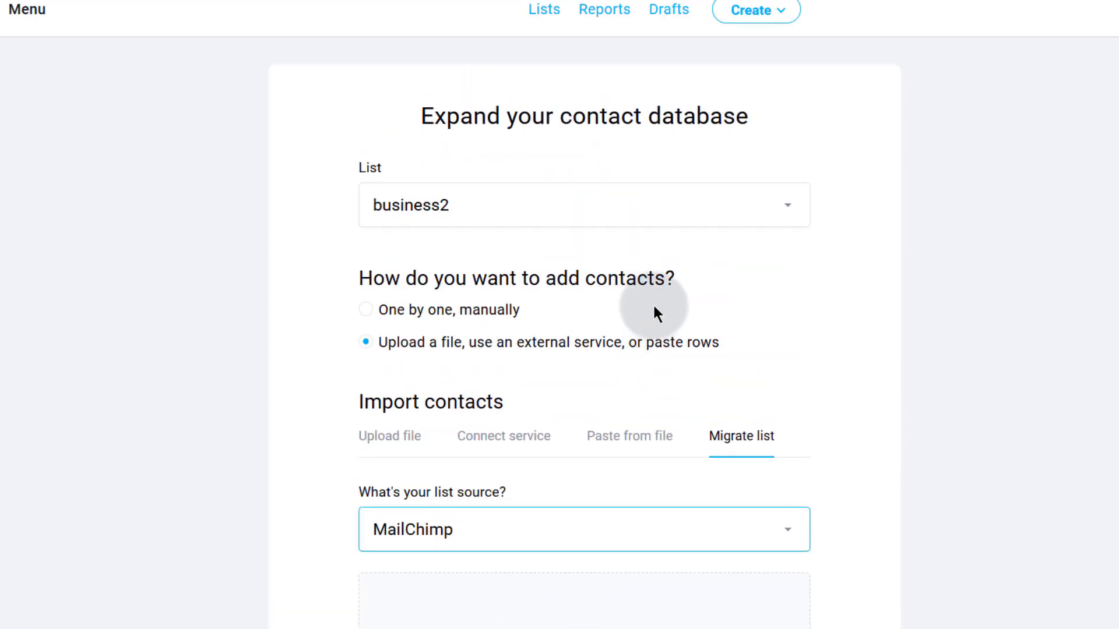
pyautogui.scroll(-10, 653, 306)
# - Cancel the import back to Lists and browse the Menu tools without choosing any
pyautogui.click(685, 508)
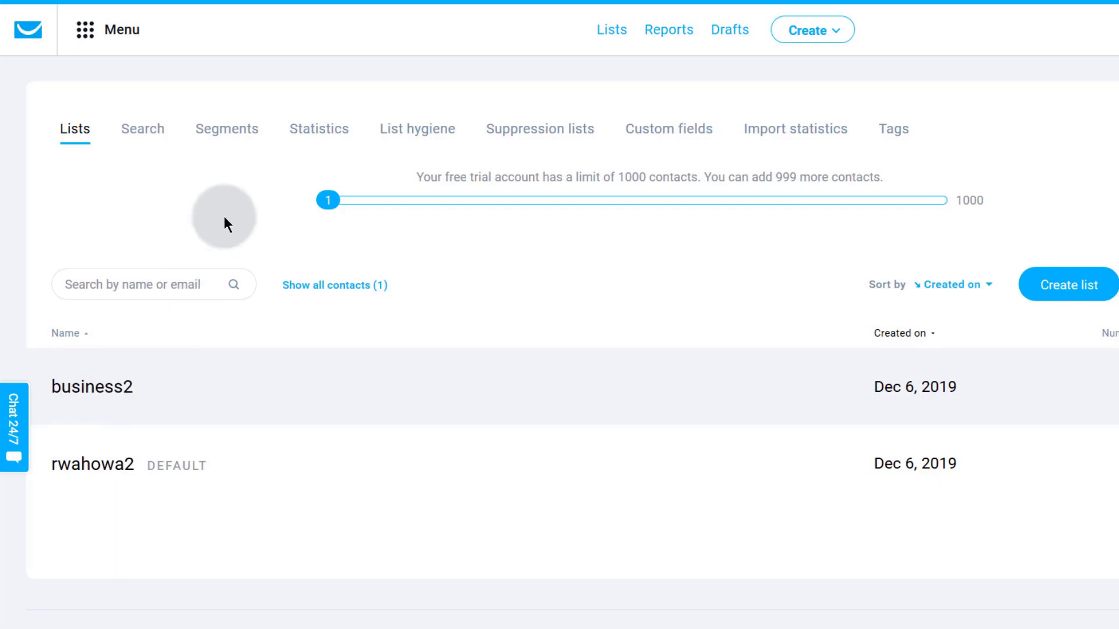
pyautogui.click(98, 36)
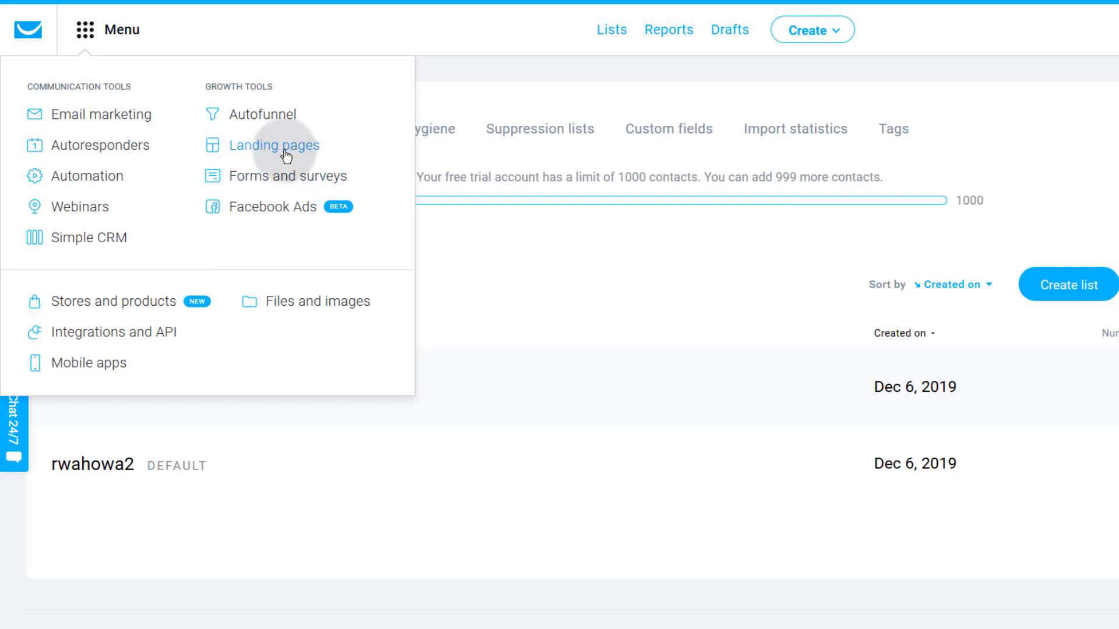
pyautogui.click(95, 430)
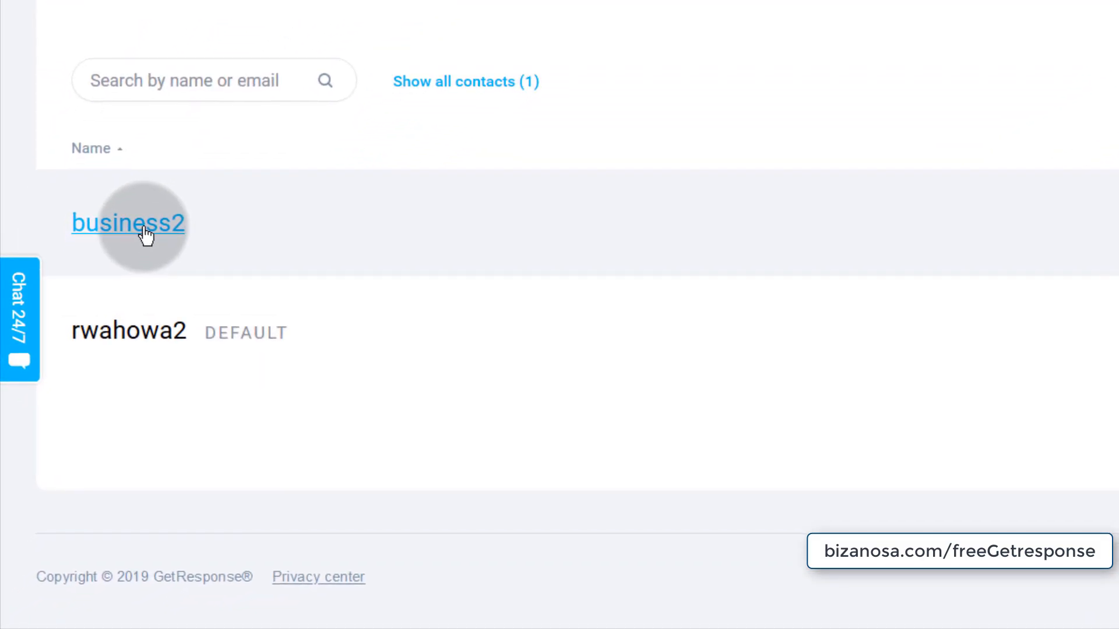
# - From the business2 list, open Add contacts with business2 selected for manual entry
pyautogui.click(145, 235)
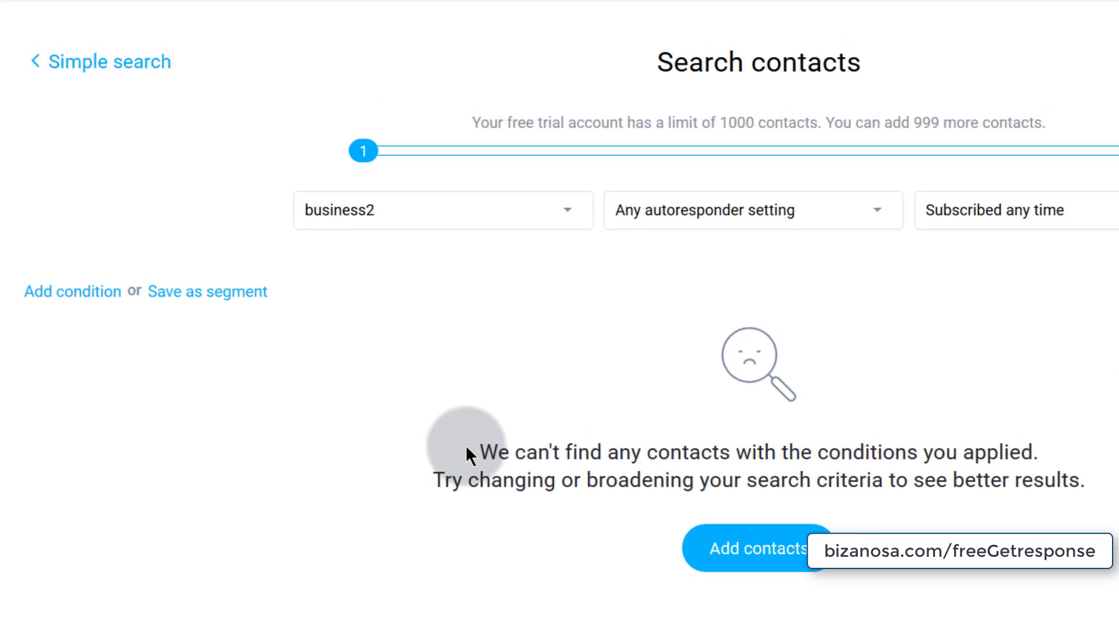
pyautogui.click(743, 557)
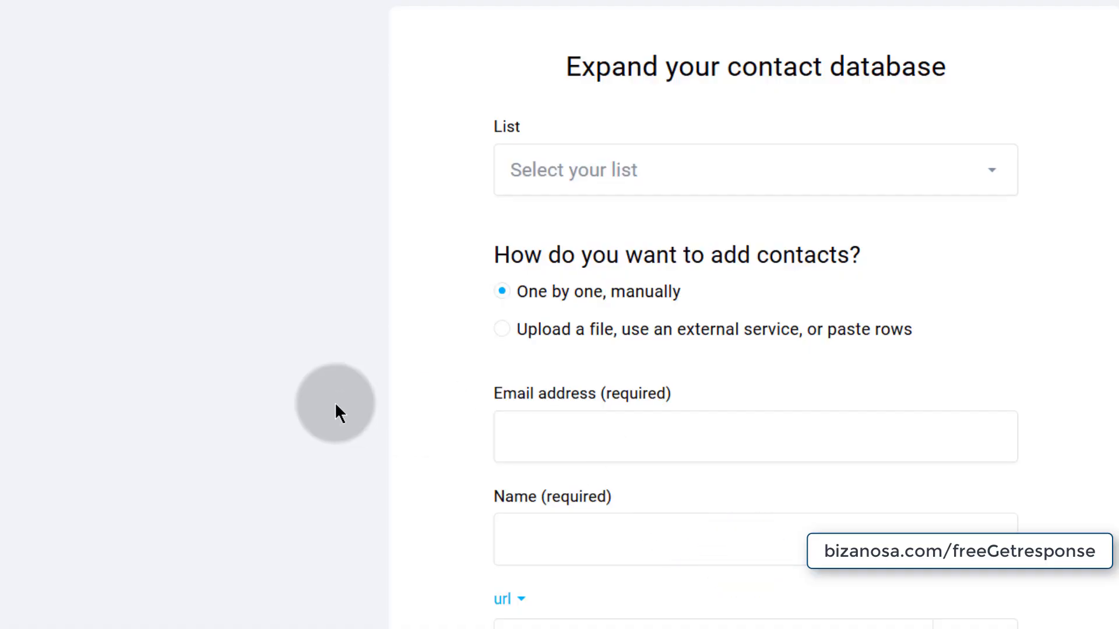
pyautogui.click(598, 204)
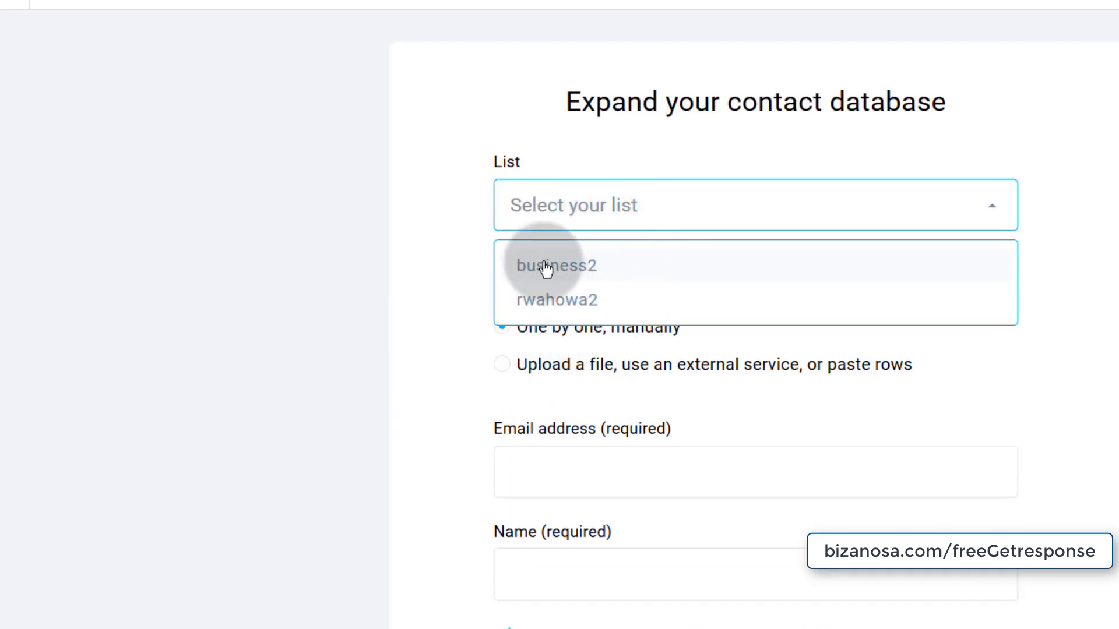
pyautogui.click(557, 268)
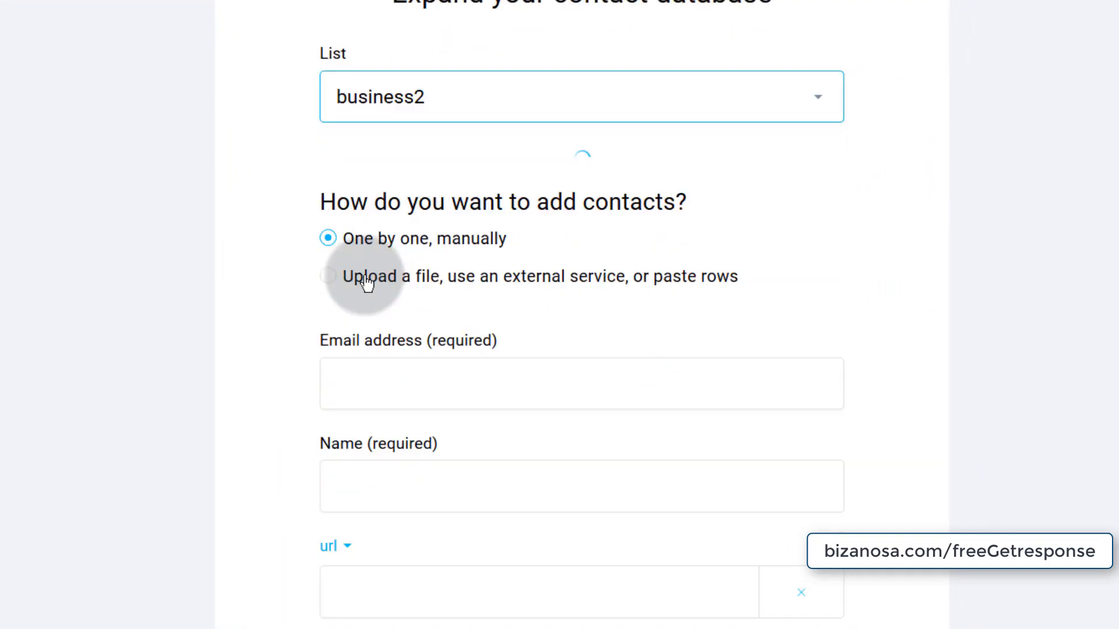
pyautogui.scroll(-3, 366, 284)
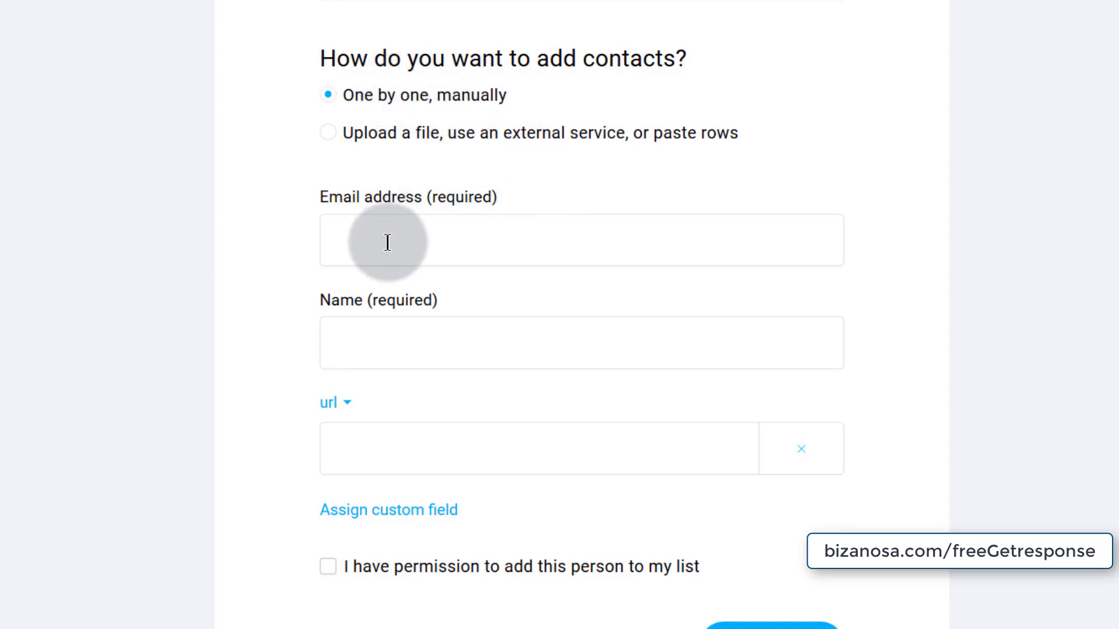
# - Add one contact to business2 by hand with an email address, a first name and permission confirmed
pyautogui.click(351, 348)
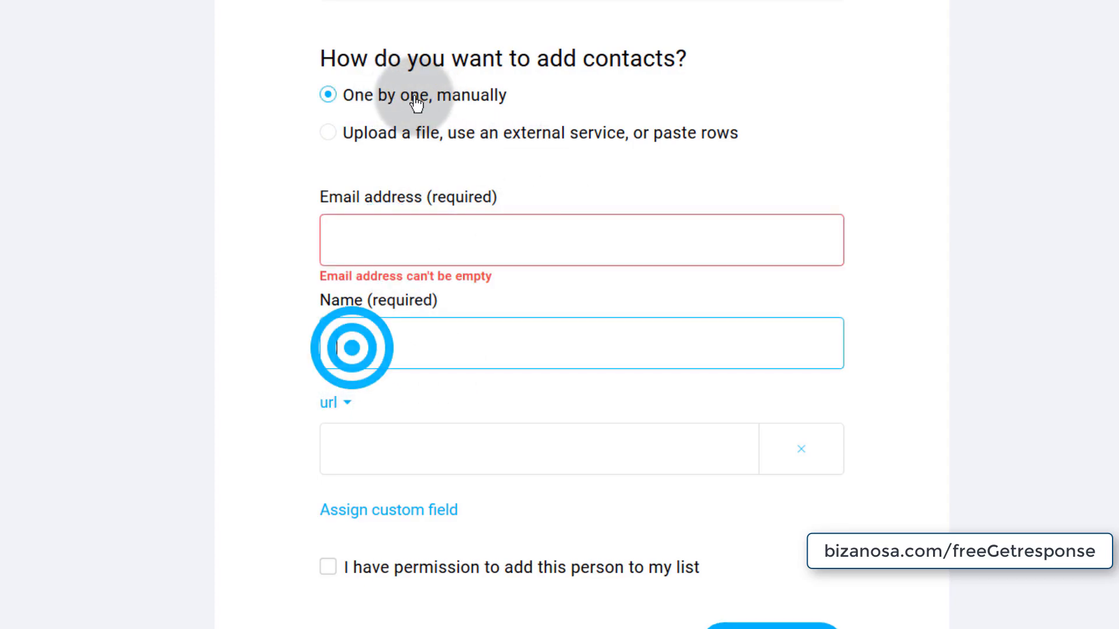
pyautogui.click(370, 135)
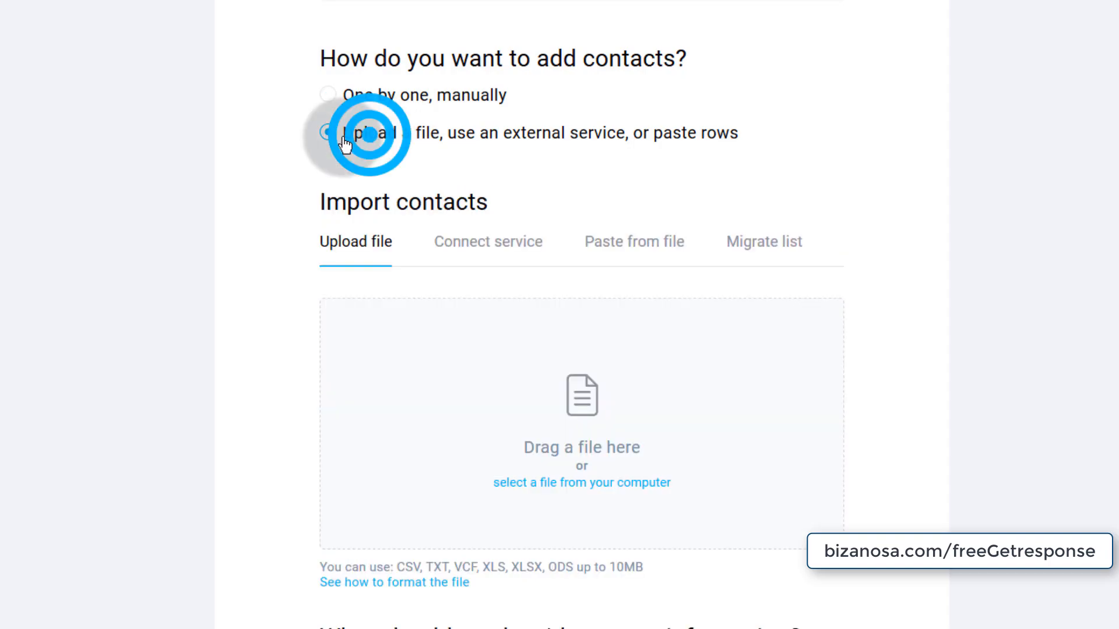
pyautogui.click(382, 105)
pyautogui.click(361, 236)
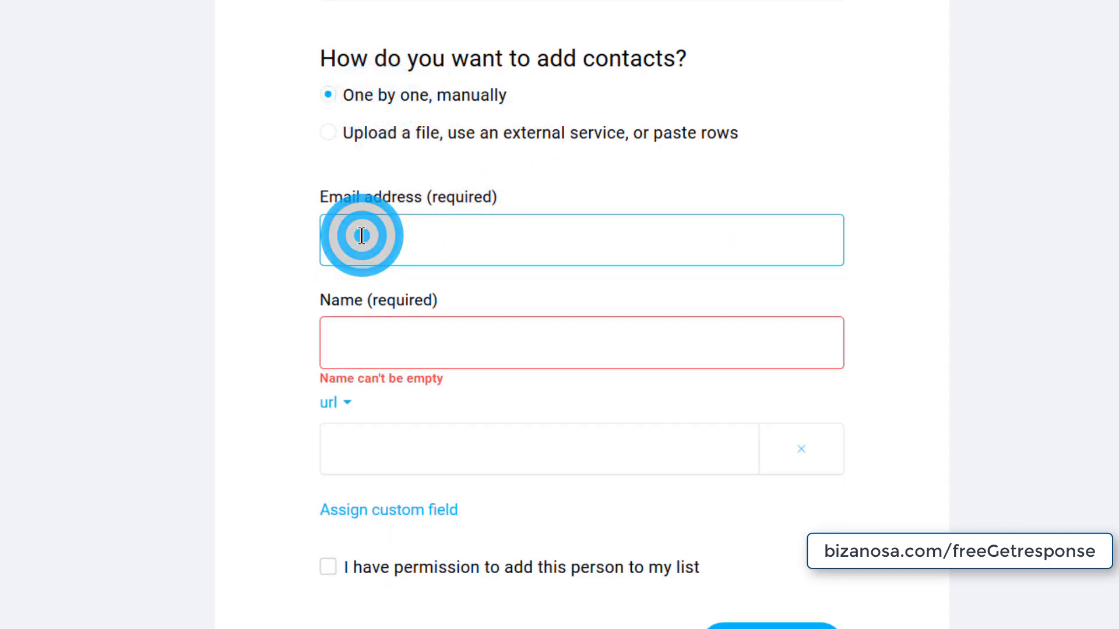
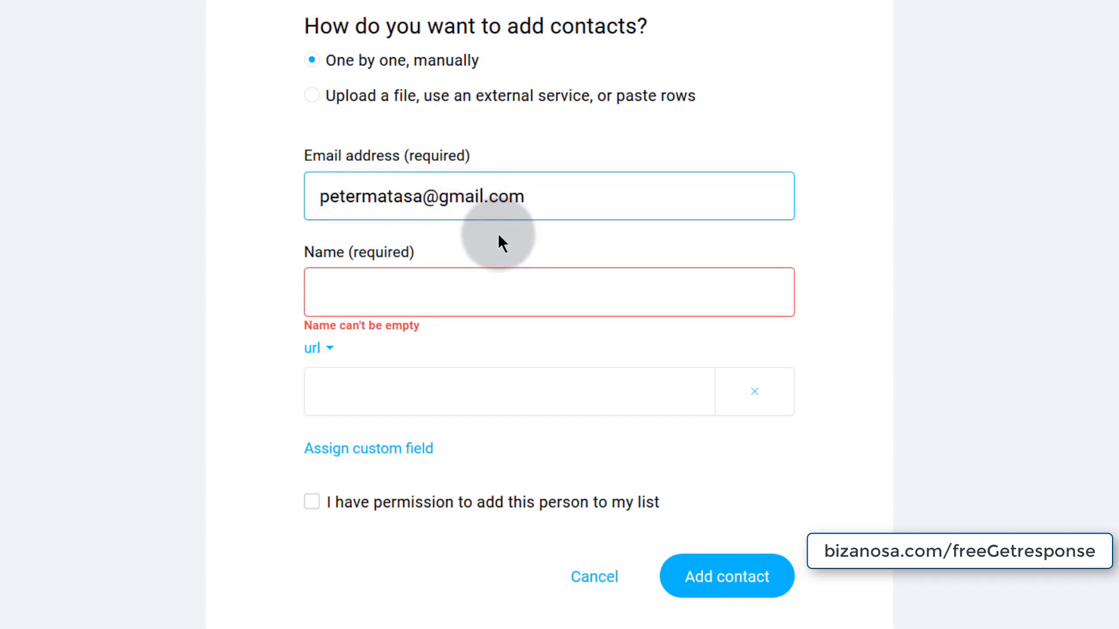
pyautogui.click(360, 292)
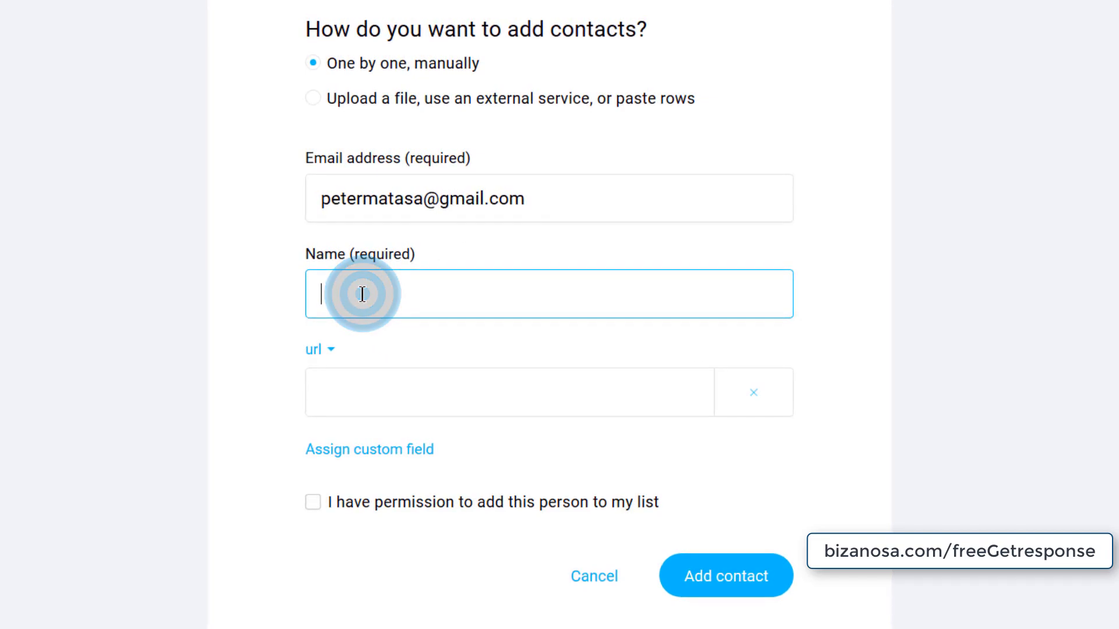
pyautogui.write('Peter')
pyautogui.click(367, 402)
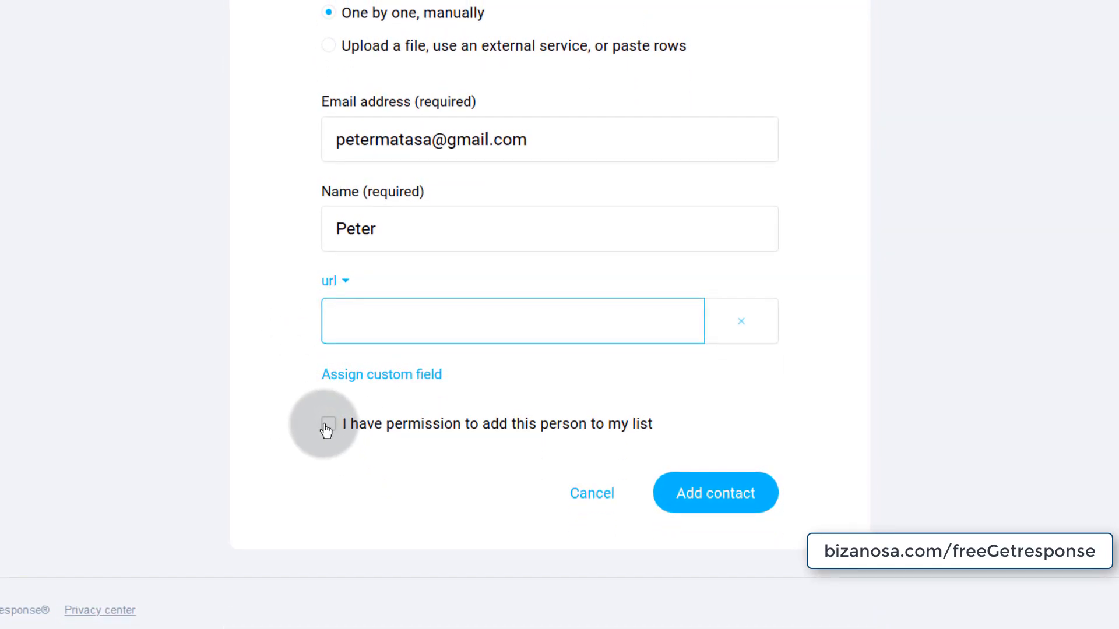
pyautogui.click(327, 425)
pyautogui.click(704, 494)
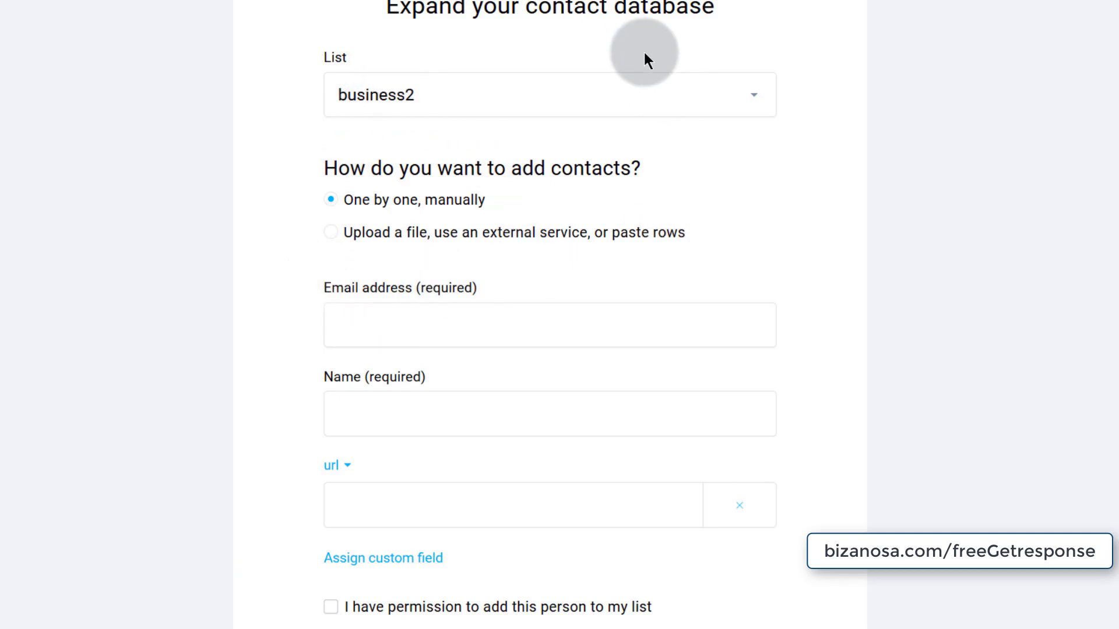
# - Switch to file import and choose list-sample.csv from the computer in Details view
pyautogui.click(334, 233)
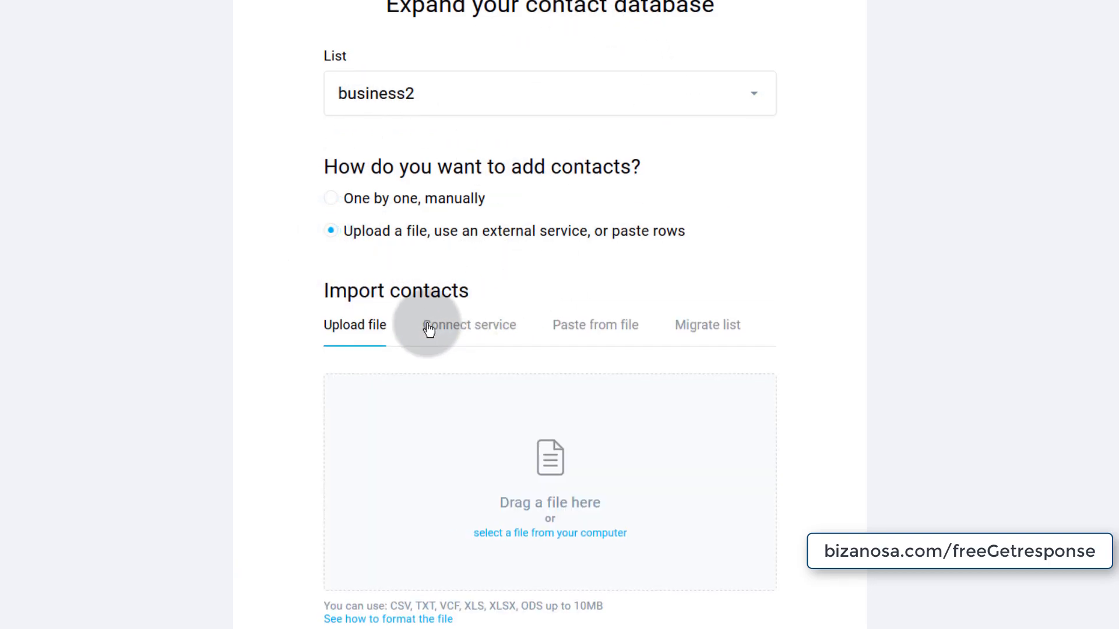
pyautogui.scroll(-5, 437, 314)
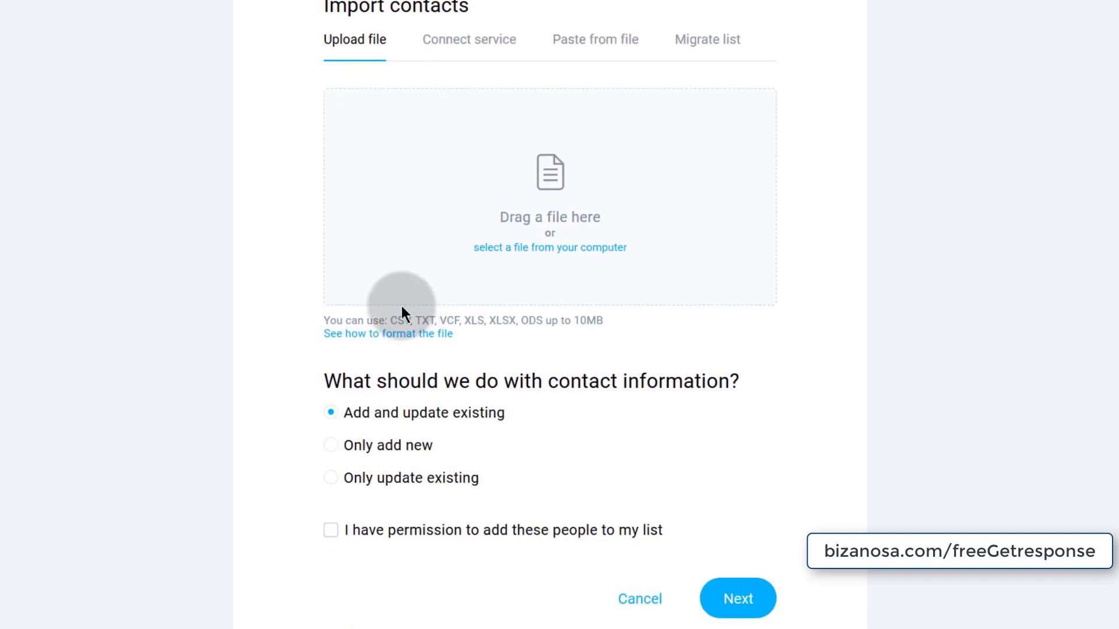
pyautogui.click(537, 250)
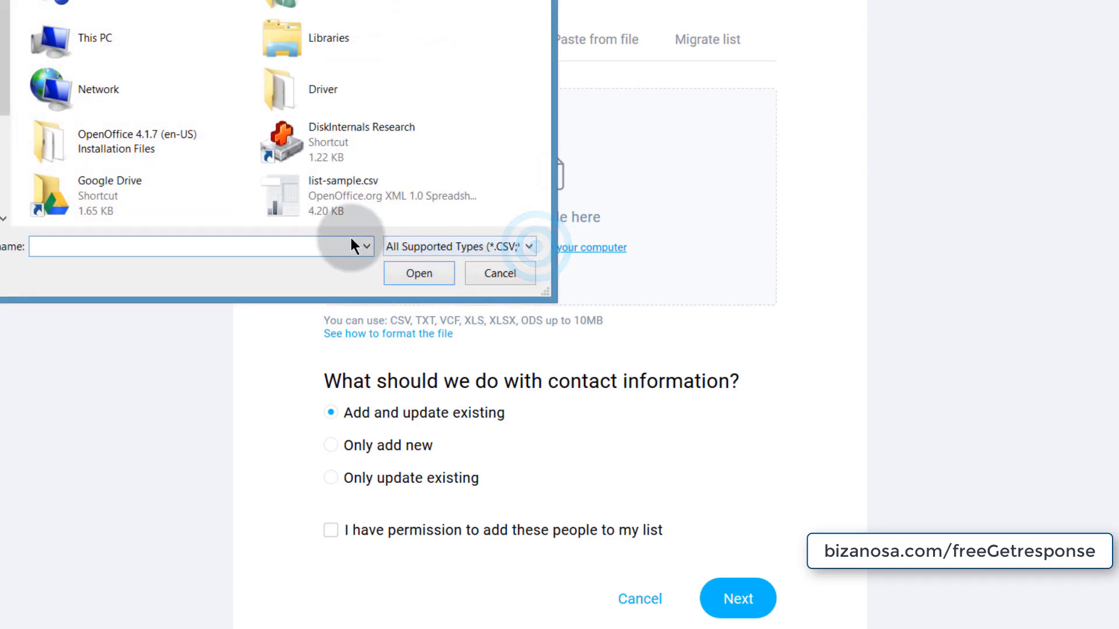
pyautogui.click(2, 216)
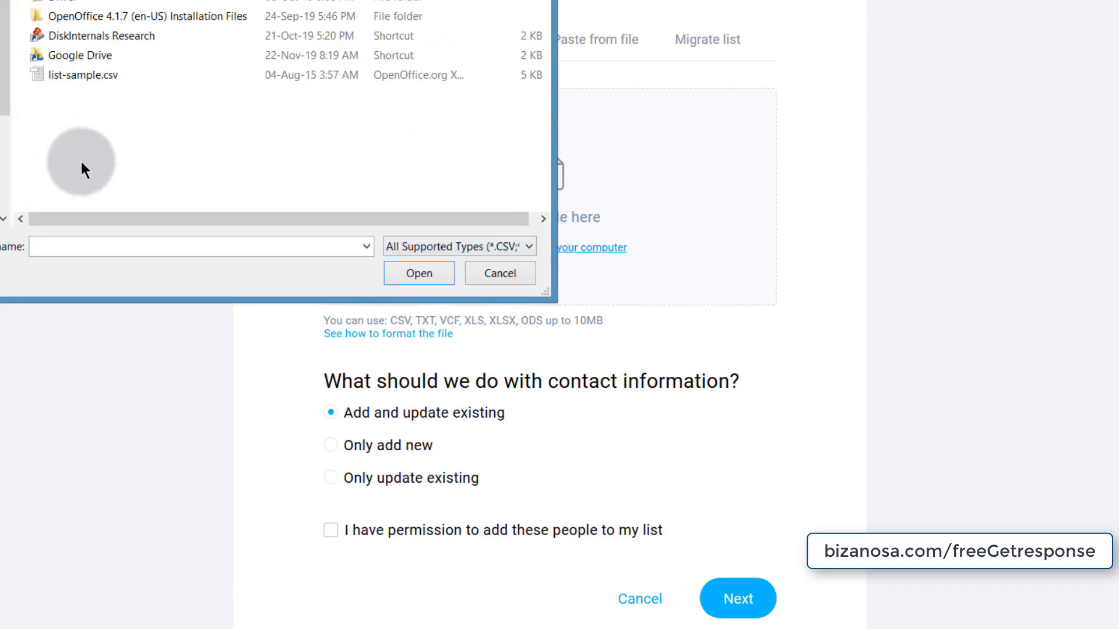
pyautogui.doubleClick(68, 75)
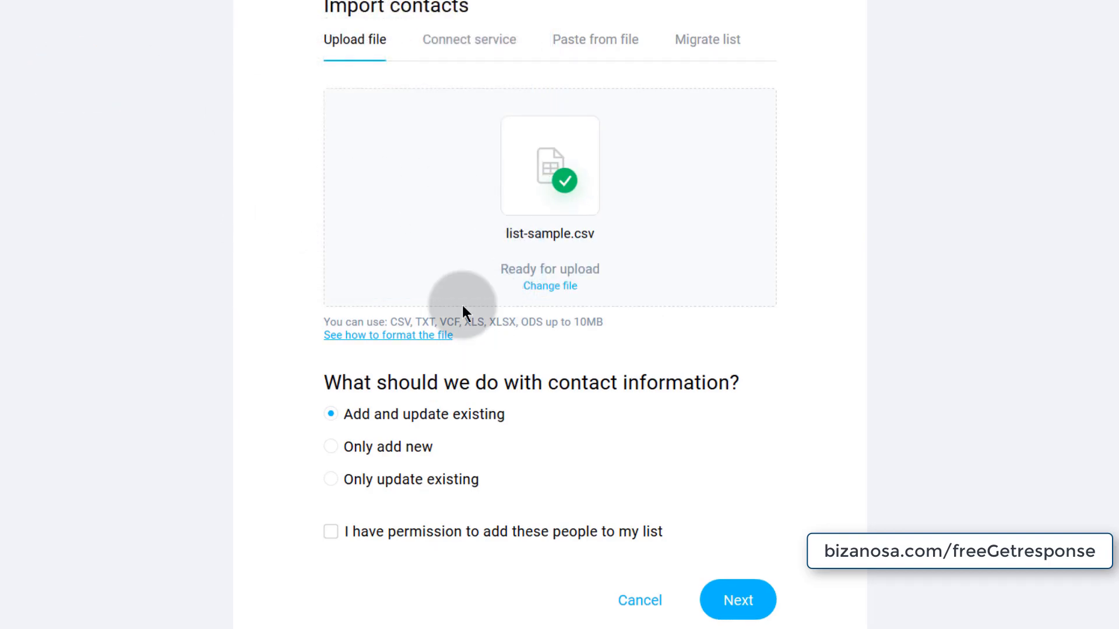
# - Confirm permission for list-sample.csv, continue, and accept the data structure change notice
pyautogui.scroll(-1, 495, 324)
pyautogui.scroll(4, 583, 326)
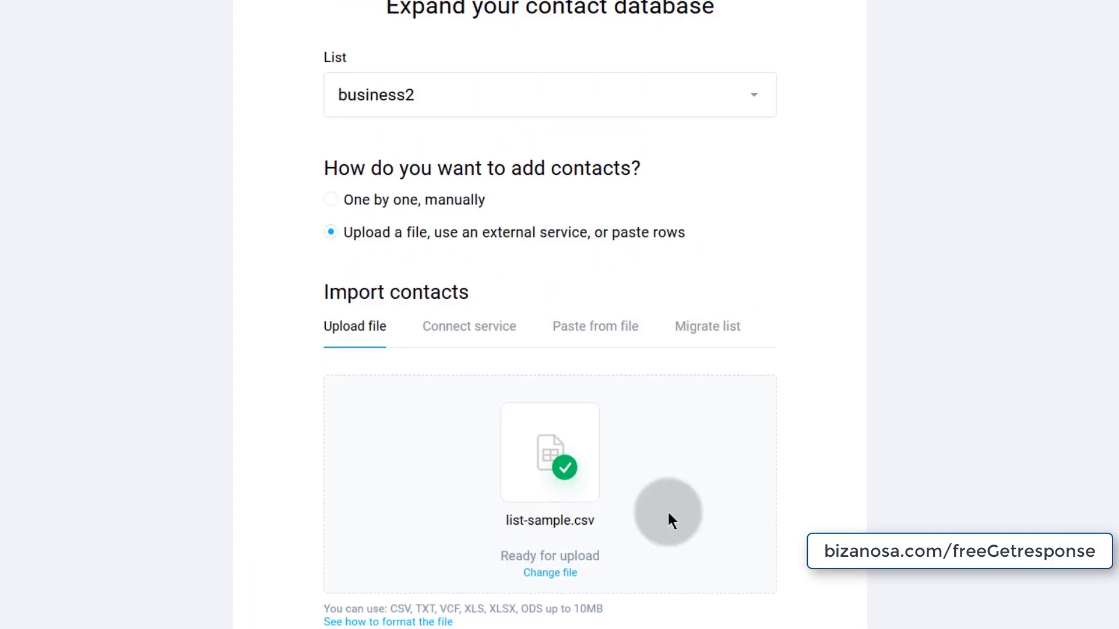
pyautogui.scroll(-3, 693, 449)
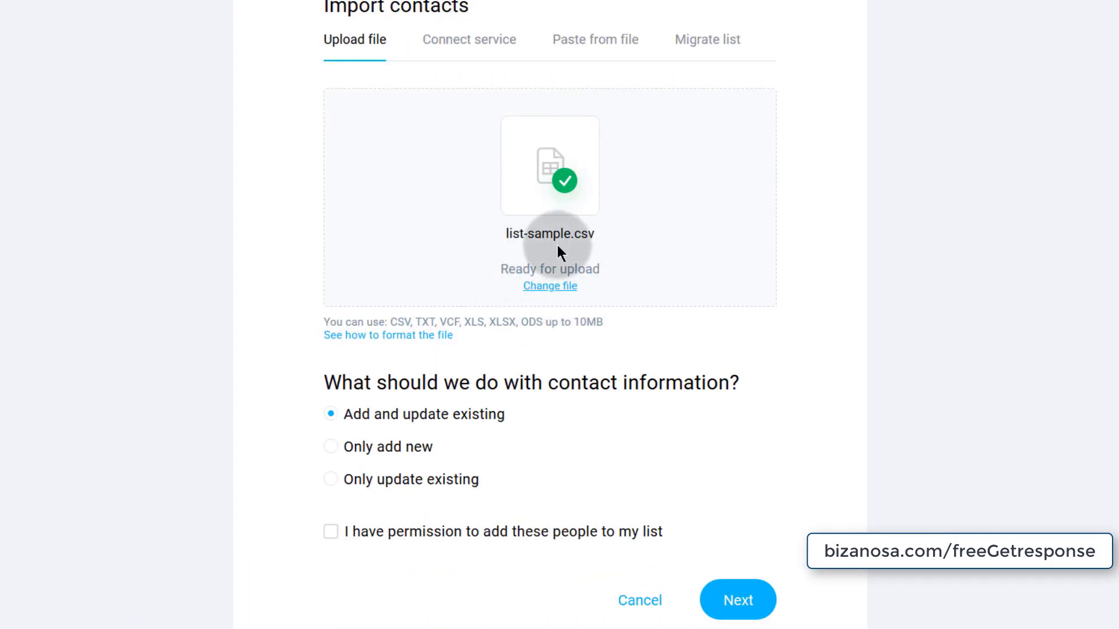
pyautogui.scroll(-2, 496, 338)
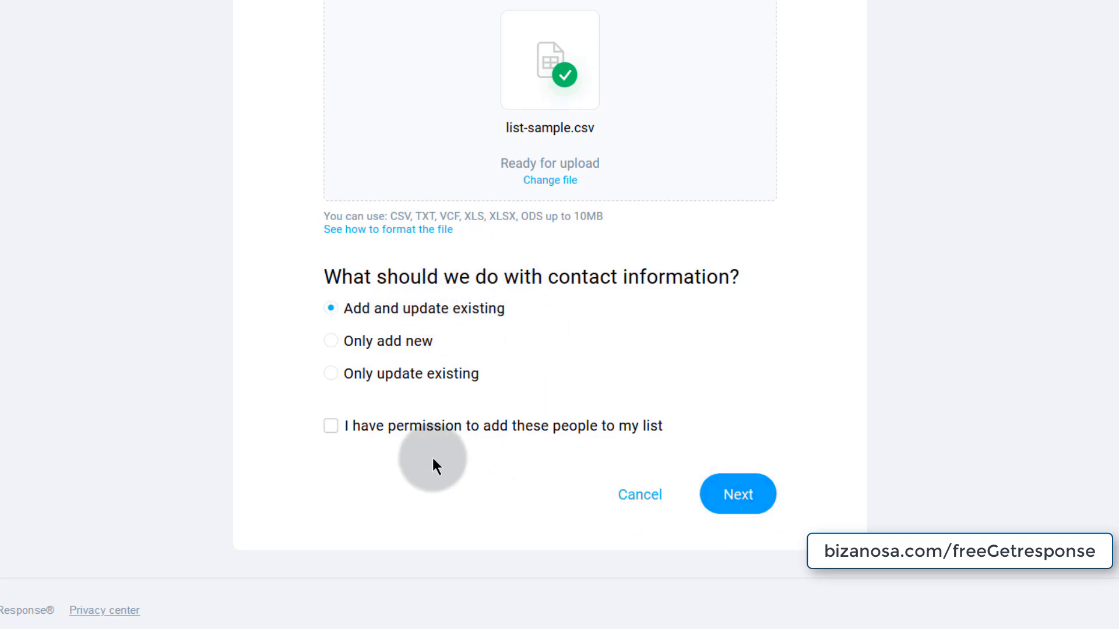
pyautogui.click(733, 496)
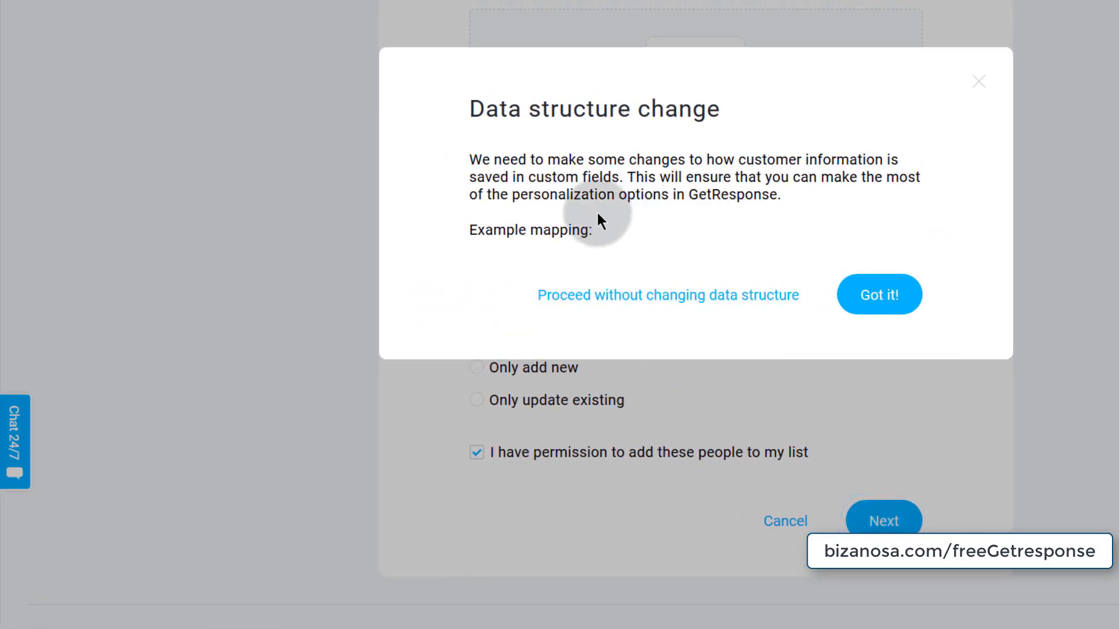
pyautogui.click(874, 297)
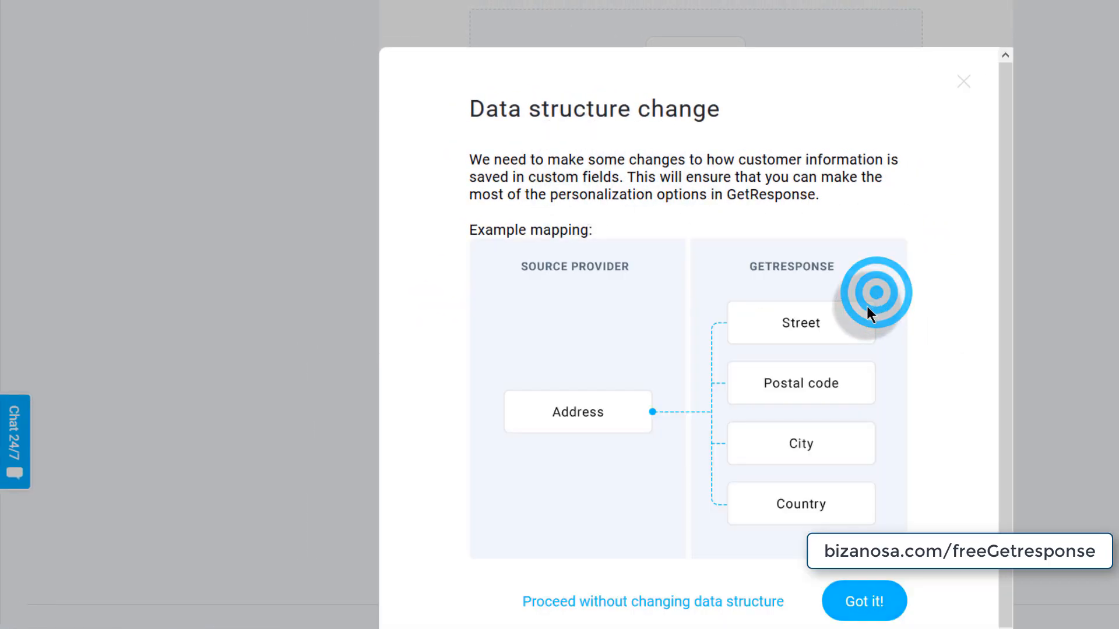
pyautogui.scroll(-1, 577, 349)
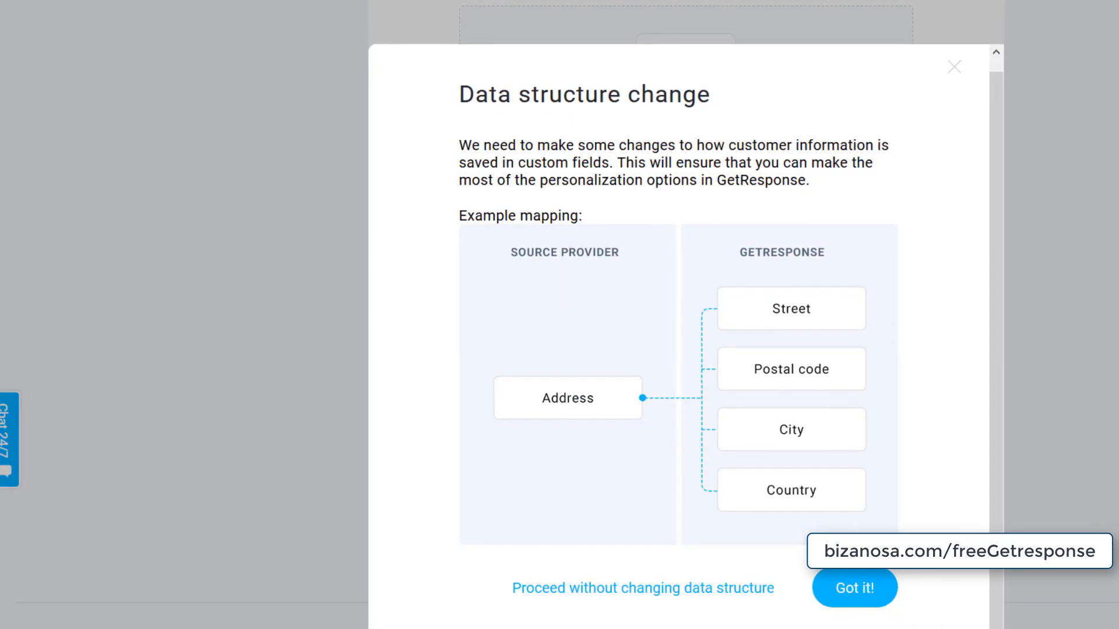
pyautogui.click(874, 591)
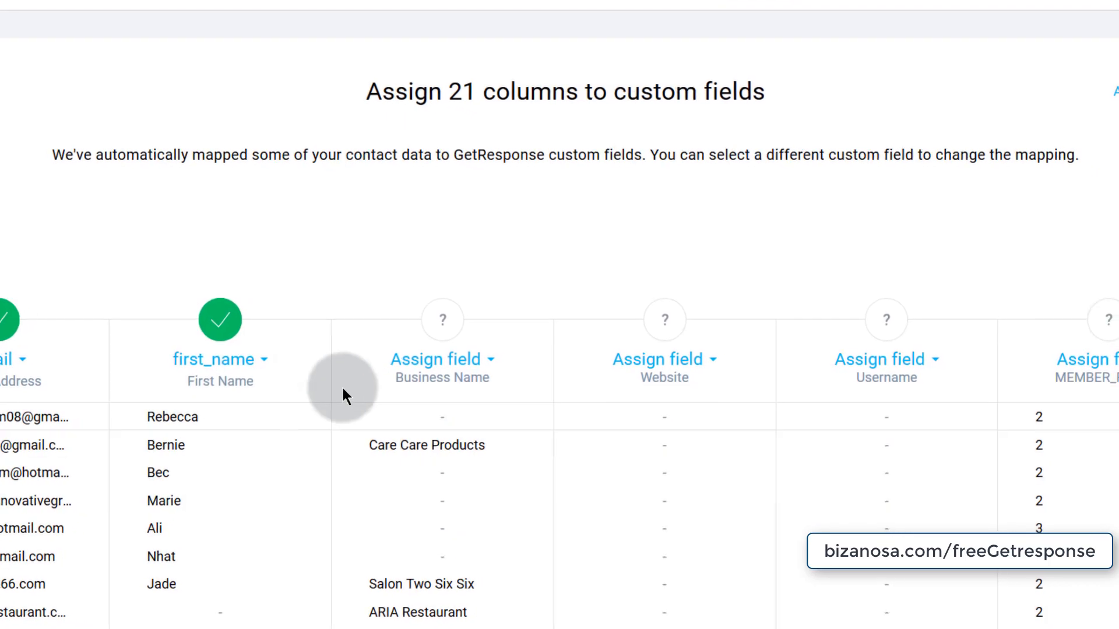
# - Review the 21-column mapping table and open the Business Name column's Assign field list
pyautogui.scroll(-3, 345, 345)
pyautogui.scroll(-5, 345, 350)
pyautogui.scroll(6, 304, 348)
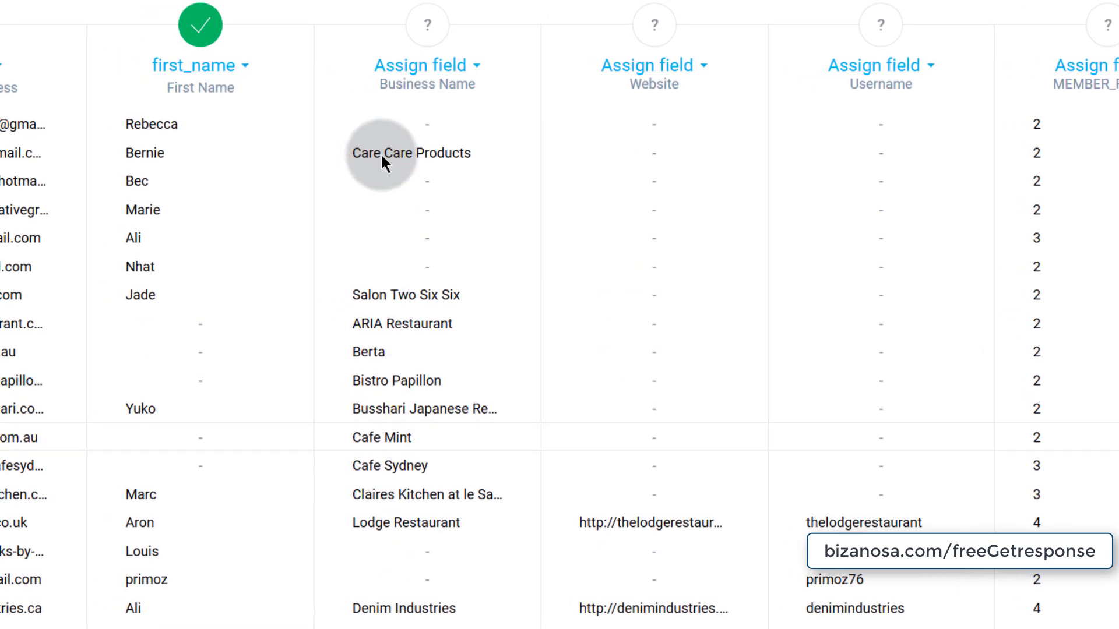
pyautogui.scroll(-3, 683, 319)
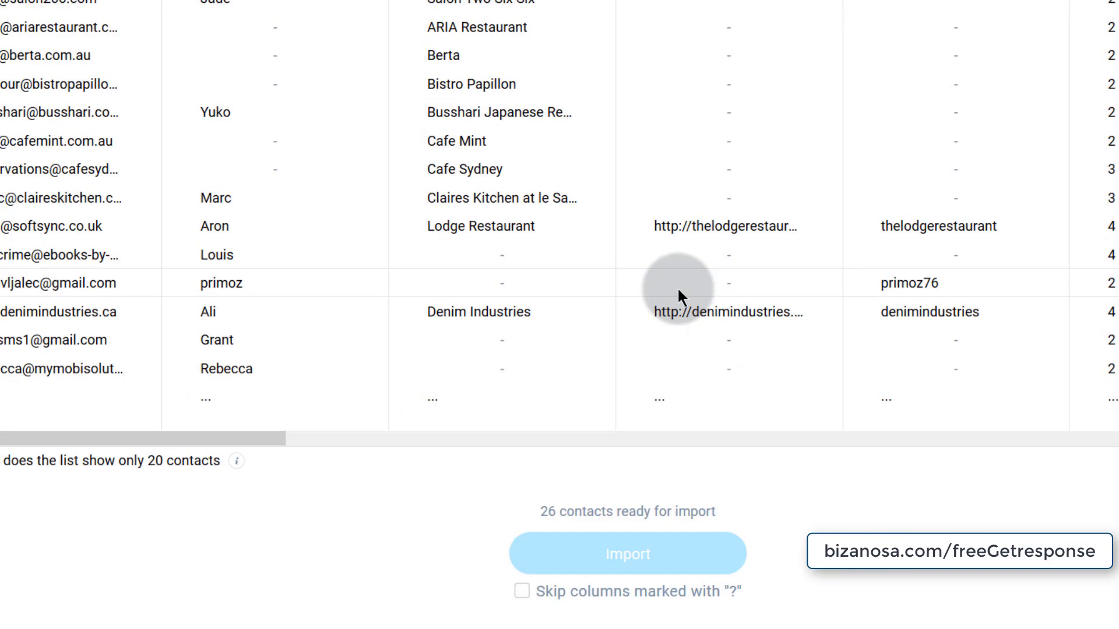
pyautogui.scroll(4, 678, 290)
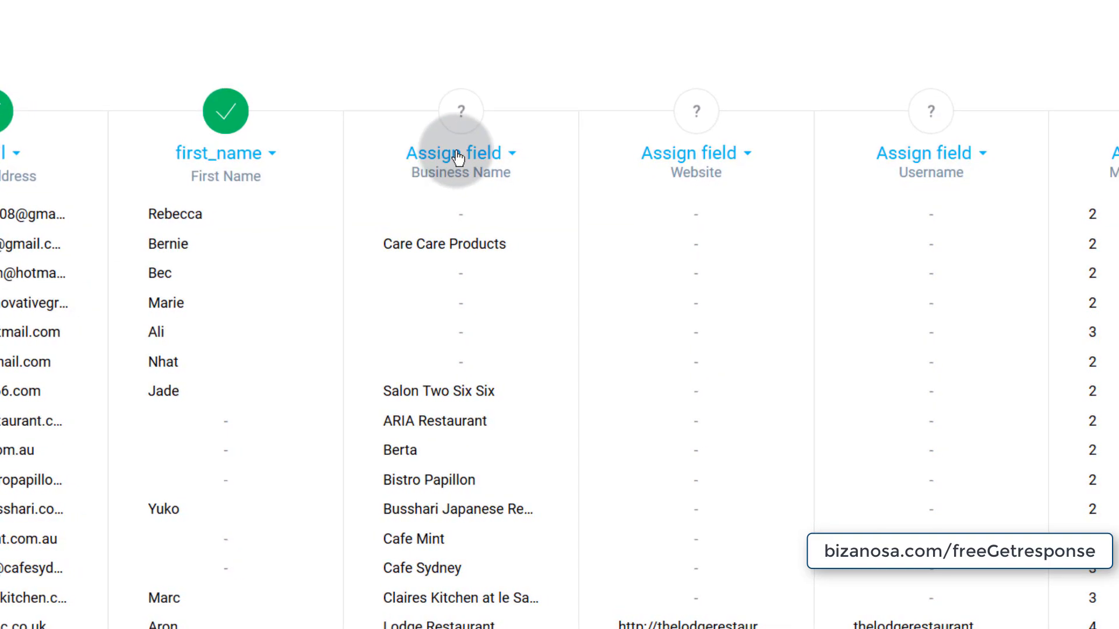
pyautogui.scroll(-4, 434, 250)
pyautogui.scroll(7, 431, 251)
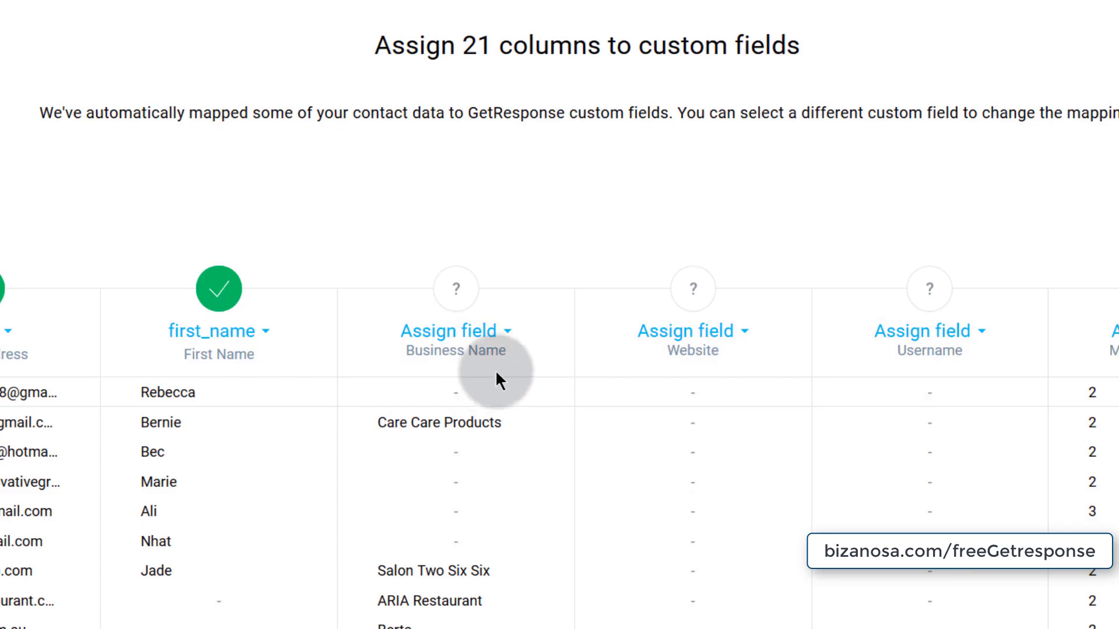
pyautogui.click(506, 334)
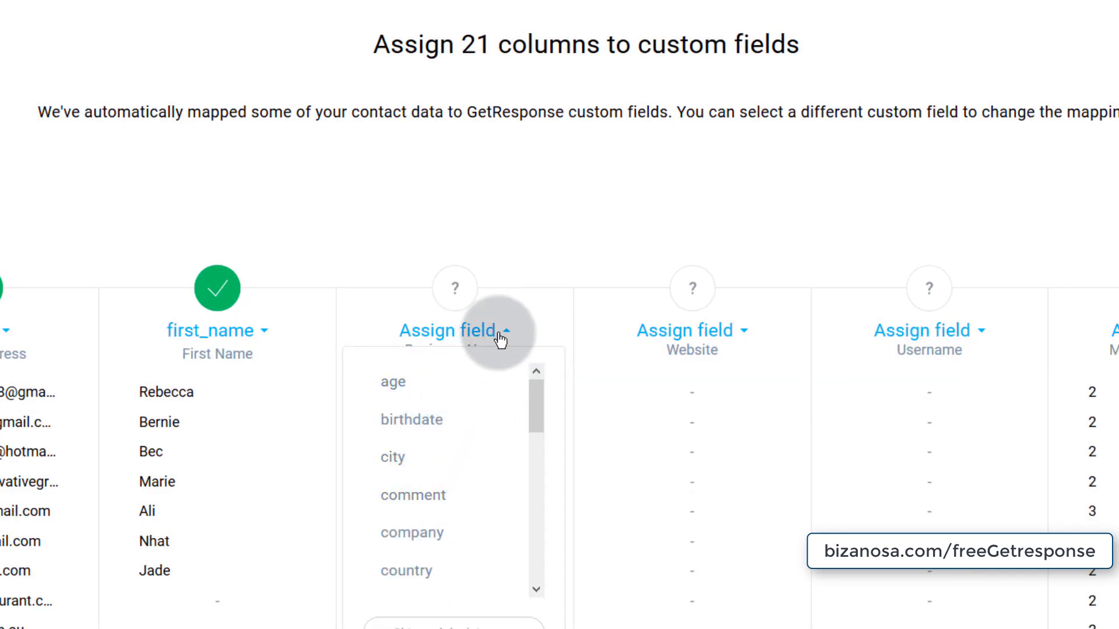
# - Close and reopen Business Name's field list, then scroll down to Create custom field
pyautogui.scroll(-3, 500, 337)
pyautogui.scroll(-5, 427, 252)
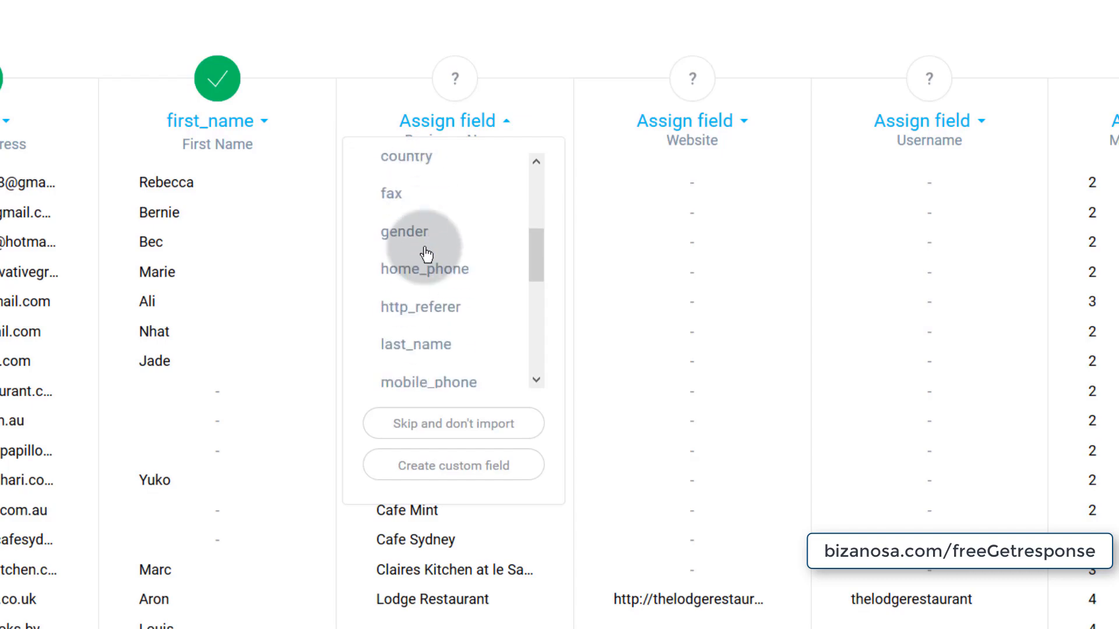
pyautogui.scroll(5, 427, 252)
pyautogui.click(554, 106)
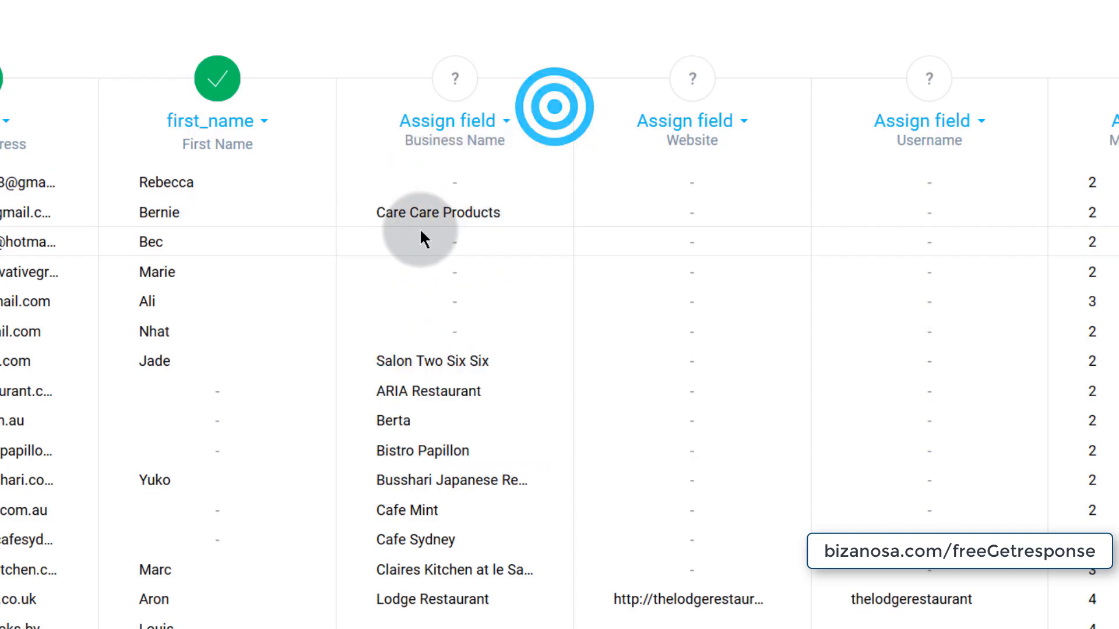
pyautogui.click(502, 128)
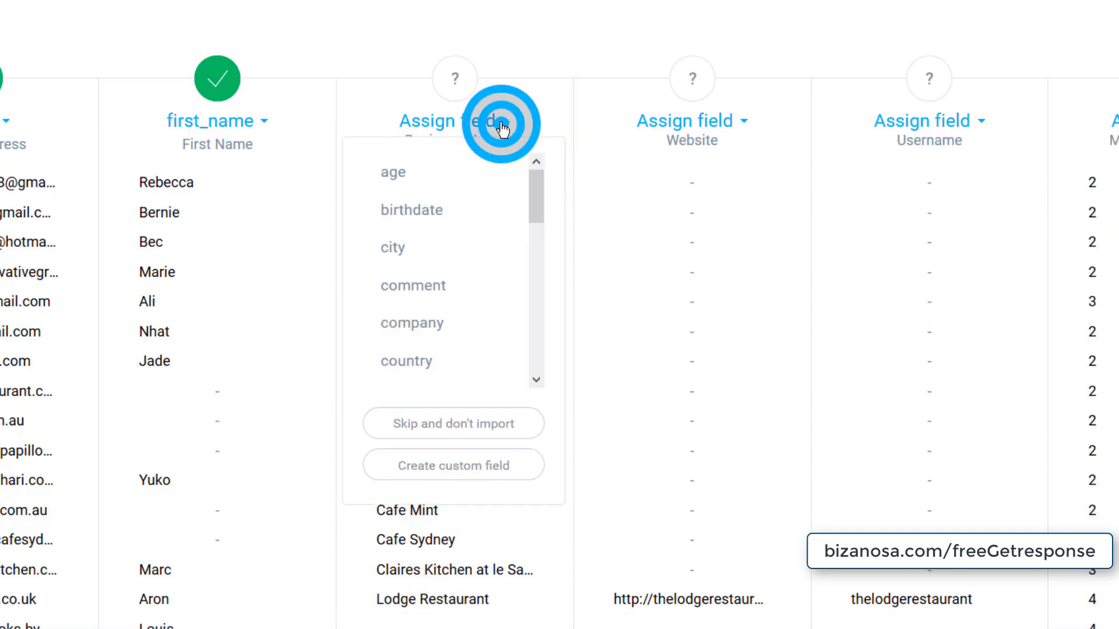
pyautogui.scroll(1, 395, 295)
pyautogui.scroll(2, 395, 295)
pyautogui.scroll(-3, 417, 390)
pyautogui.scroll(-1, 562, 335)
pyautogui.scroll(-4, 559, 336)
pyautogui.scroll(-3, 438, 119)
pyautogui.scroll(-2, 426, 234)
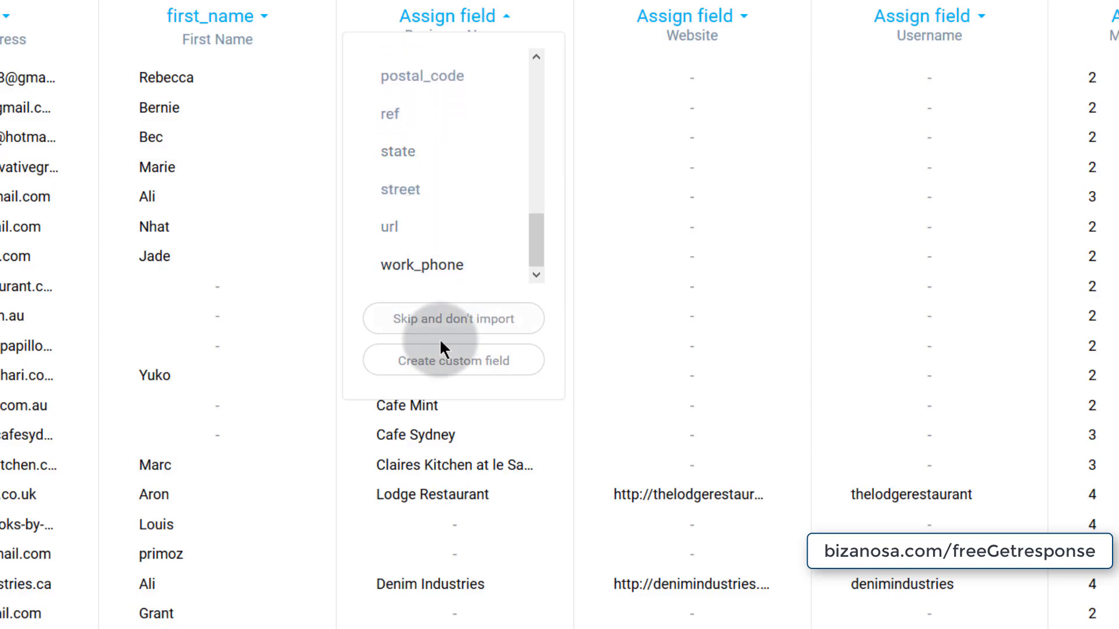
pyautogui.scroll(5, 418, 252)
pyautogui.scroll(5, 431, 291)
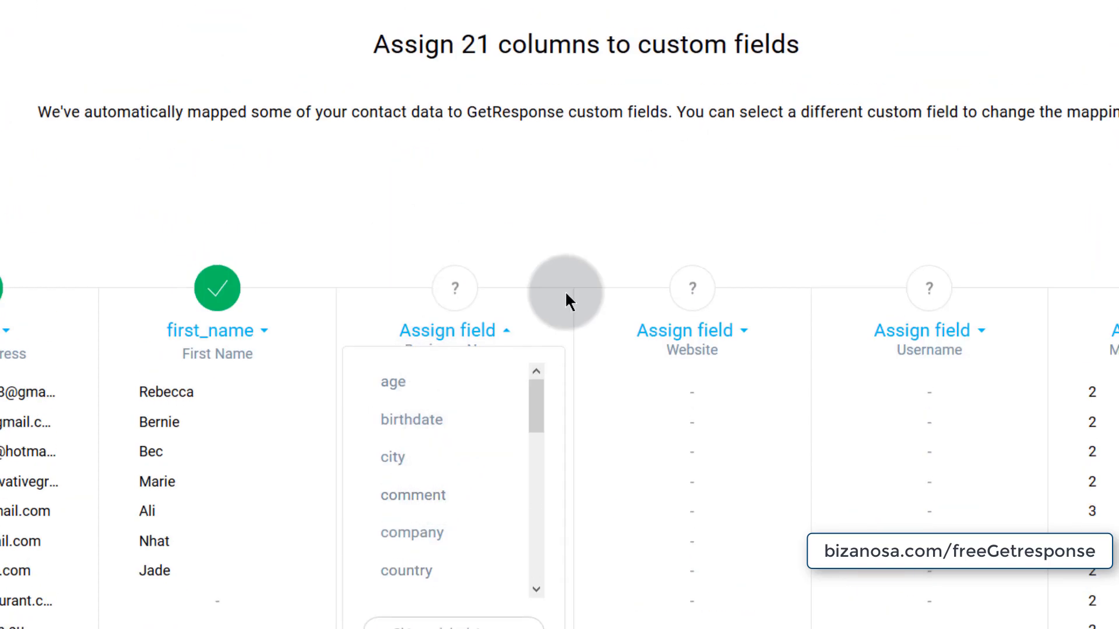
pyautogui.scroll(-5, 564, 290)
pyautogui.scroll(-3, 437, 138)
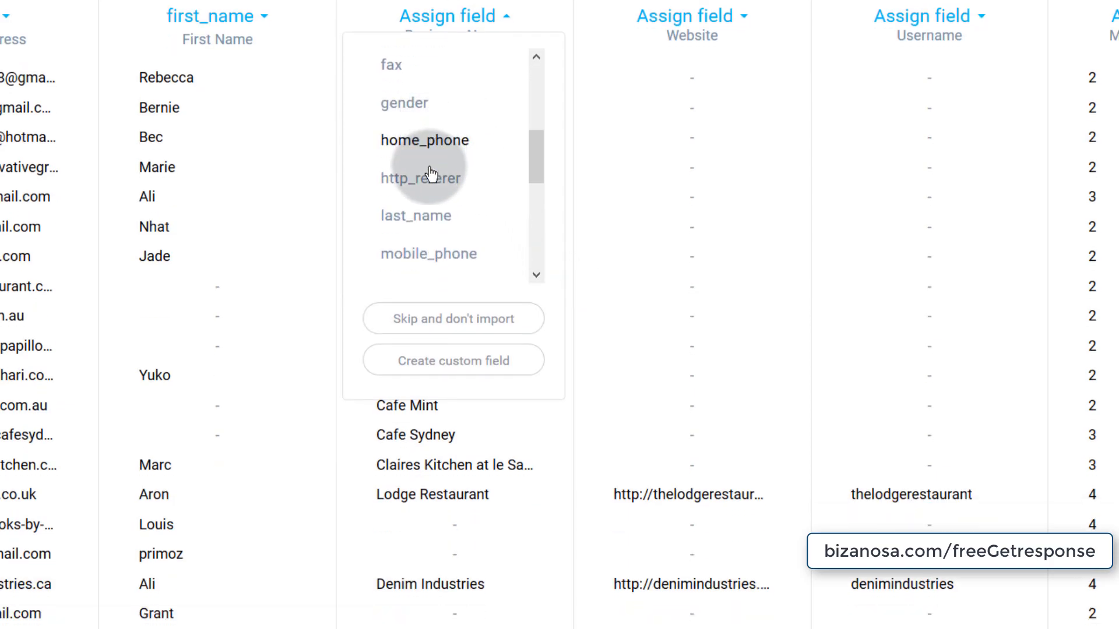
pyautogui.scroll(-3, 430, 170)
pyautogui.scroll(-2, 425, 192)
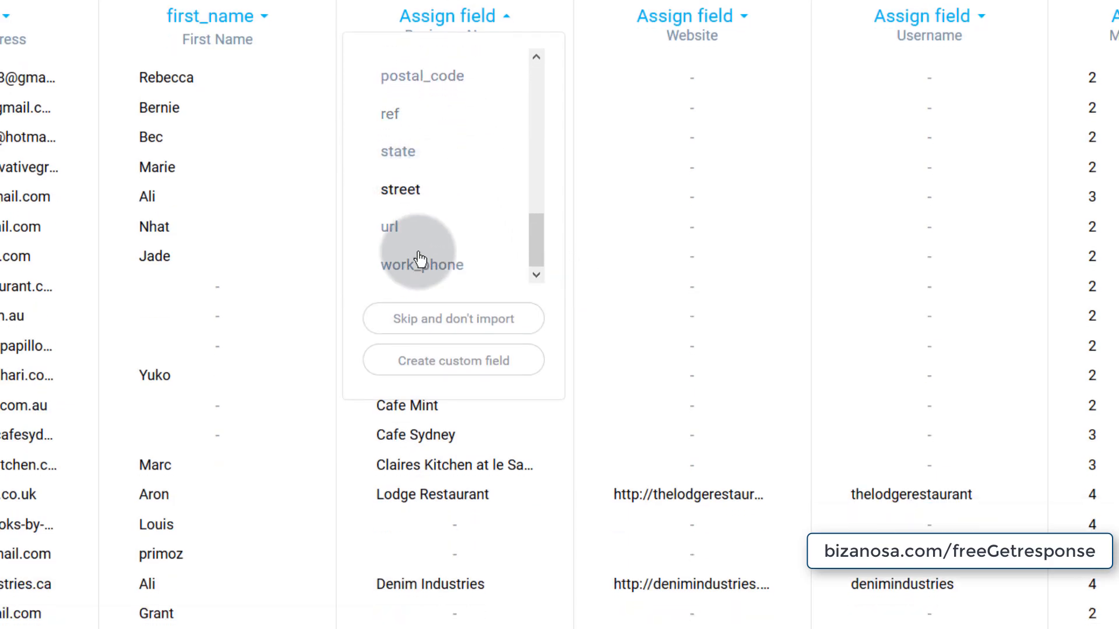
pyautogui.scroll(-3, 427, 245)
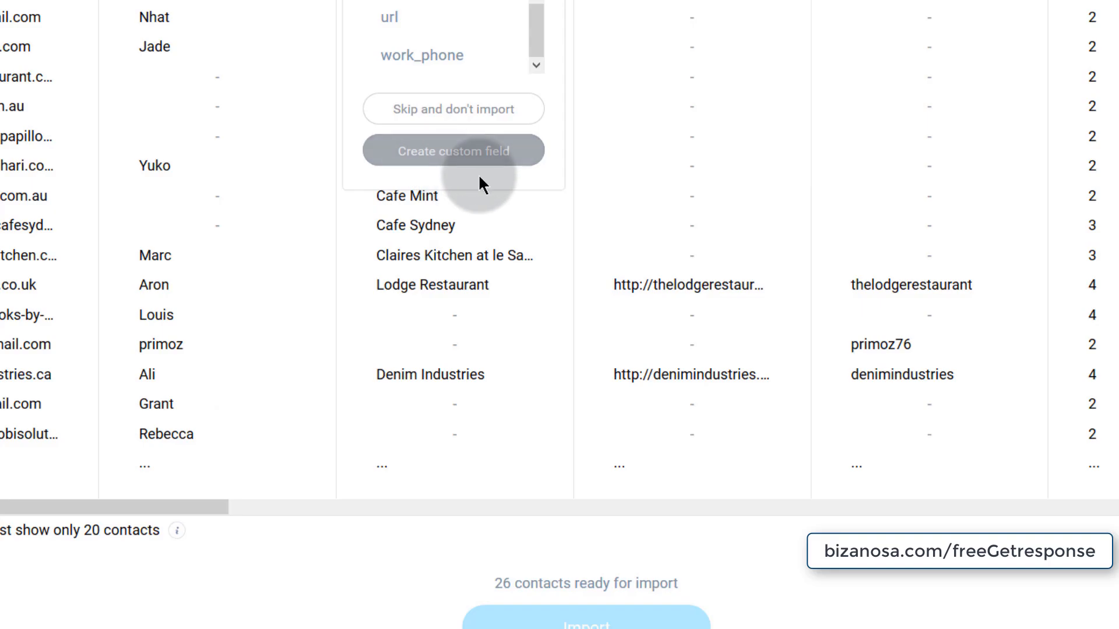
# - Start a new custom field, copying 'Business Name' into its value, and attempt to save
pyautogui.click(443, 153)
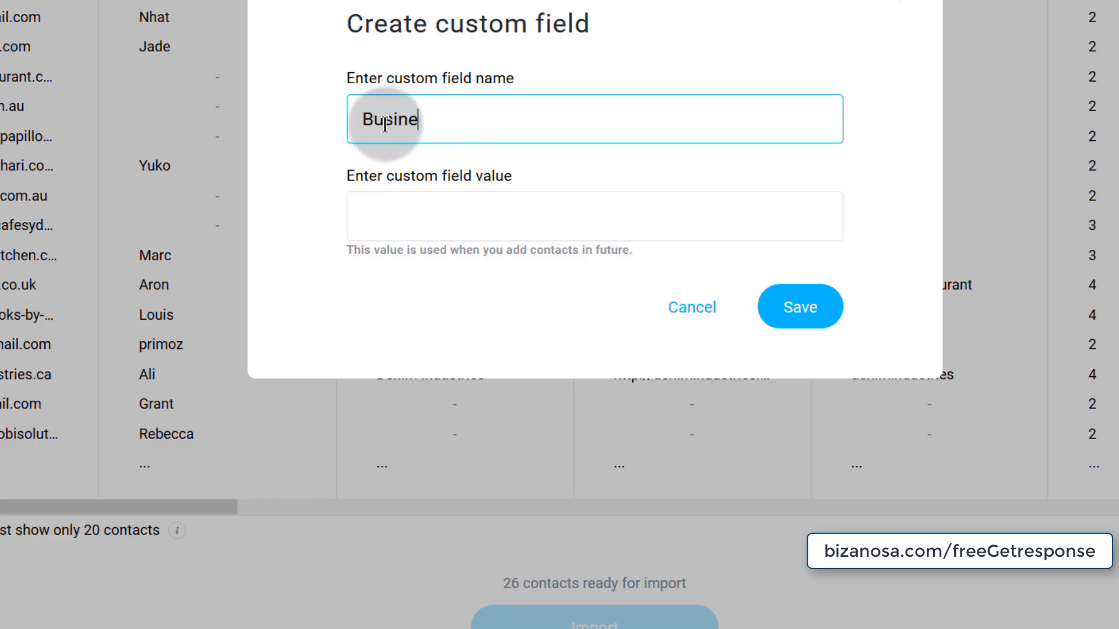
pyautogui.click(419, 219)
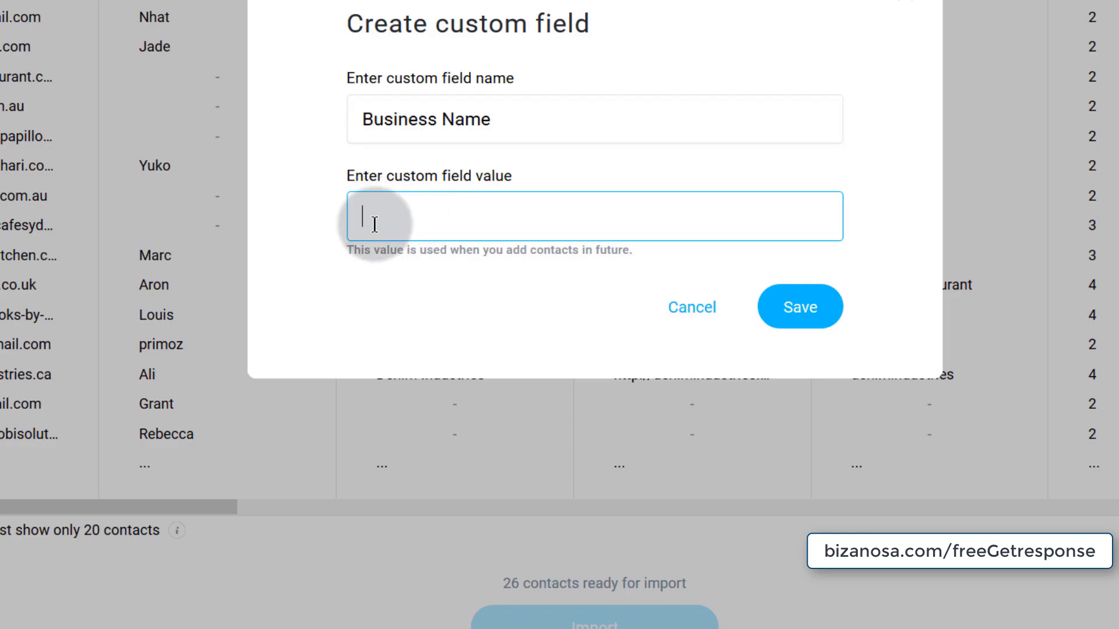
pyautogui.tripleClick(367, 119)
pyautogui.hotkey('ctrl', 'c')
pyautogui.click(398, 214)
pyautogui.hotkey('ctrl', 'v')
pyautogui.click(447, 218)
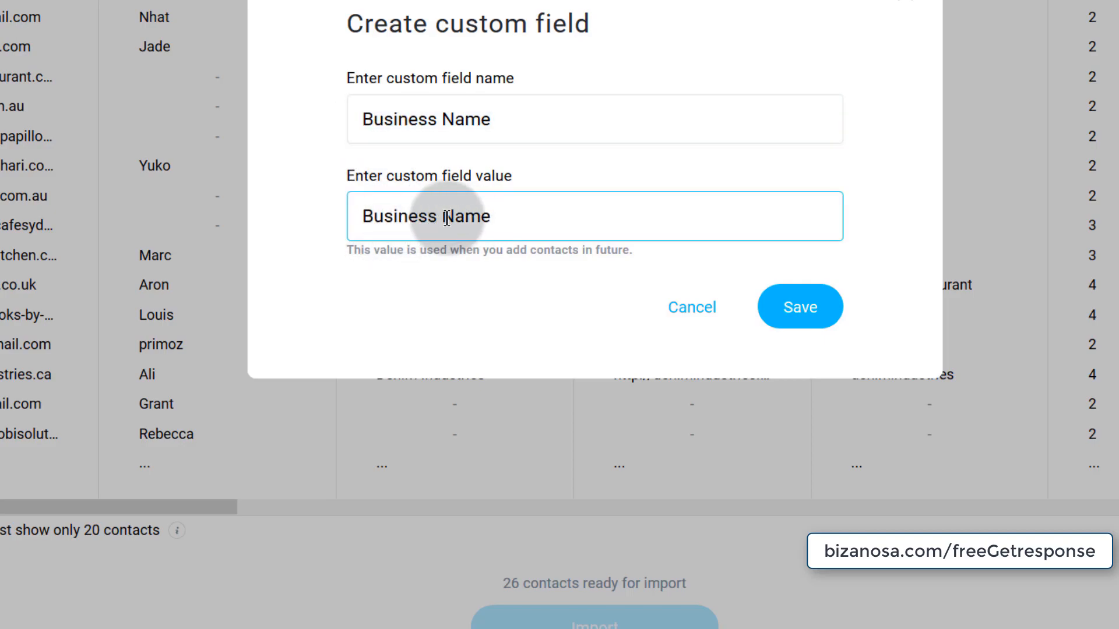
pyautogui.write('_')
pyautogui.click(809, 318)
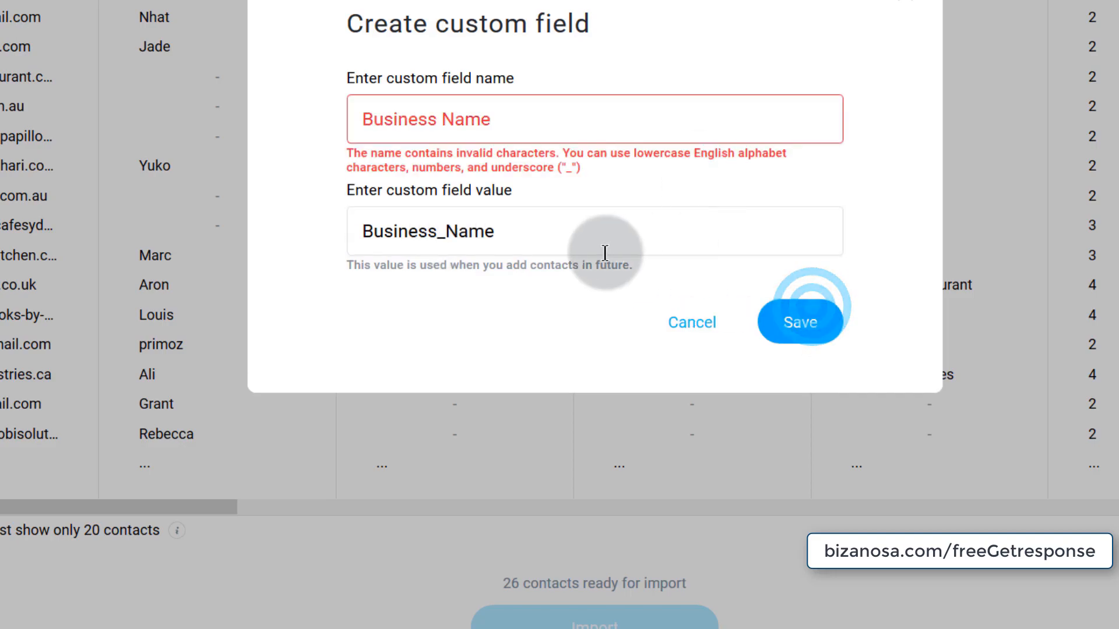
# - Correct the field name to business_name, keep the value Business Name, and save the field
pyautogui.click(447, 121)
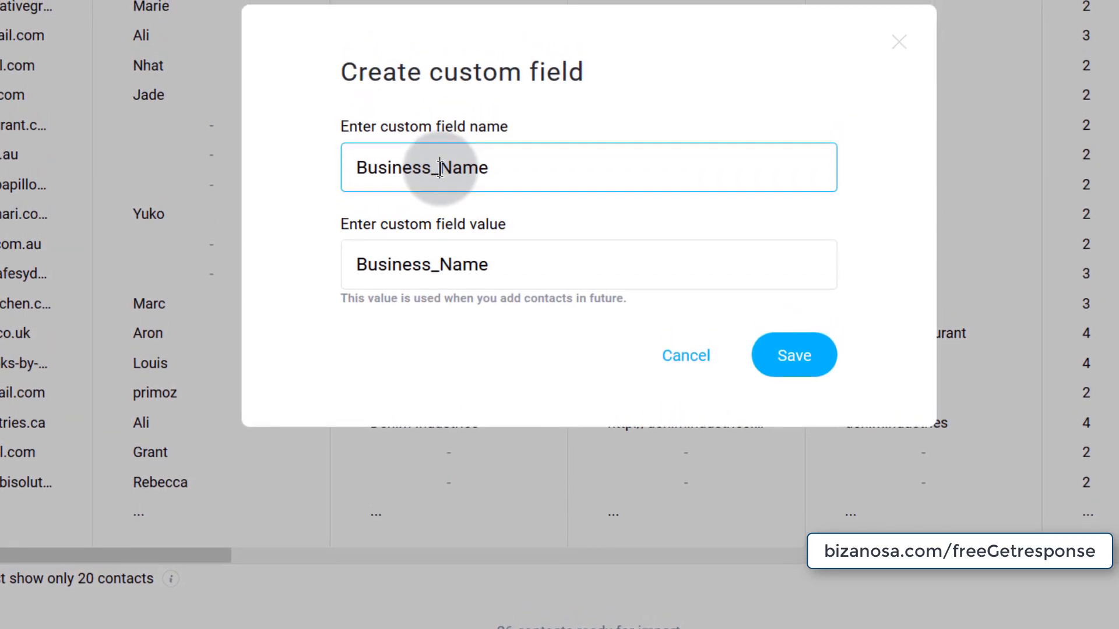
pyautogui.press('Delete')
pyautogui.write('n')
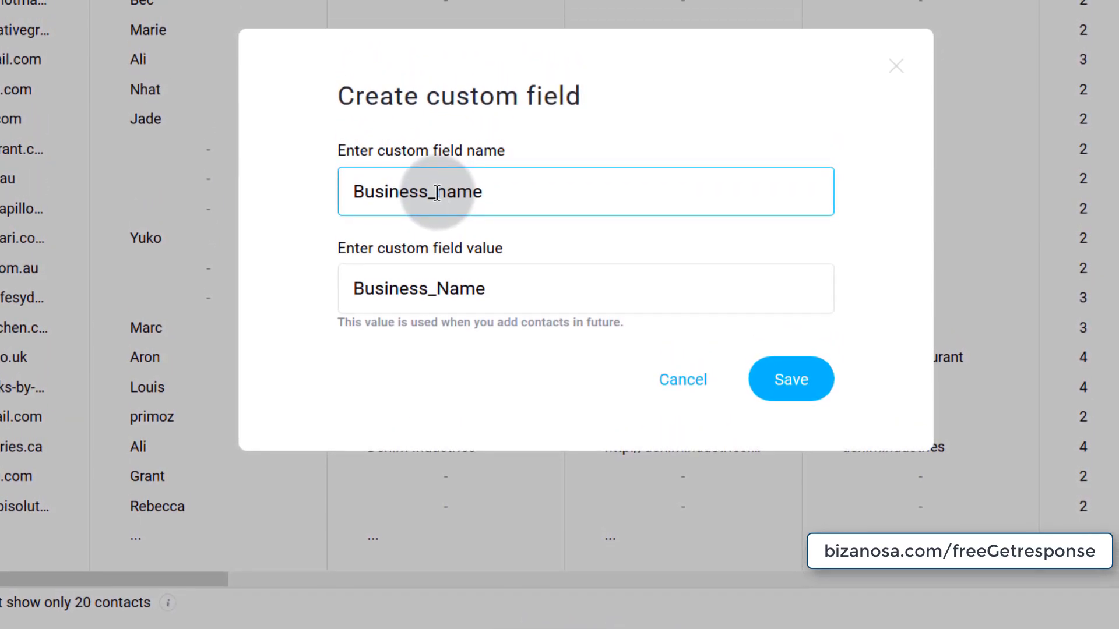
pyautogui.press('Home')
pyautogui.press('Delete')
pyautogui.write('b')
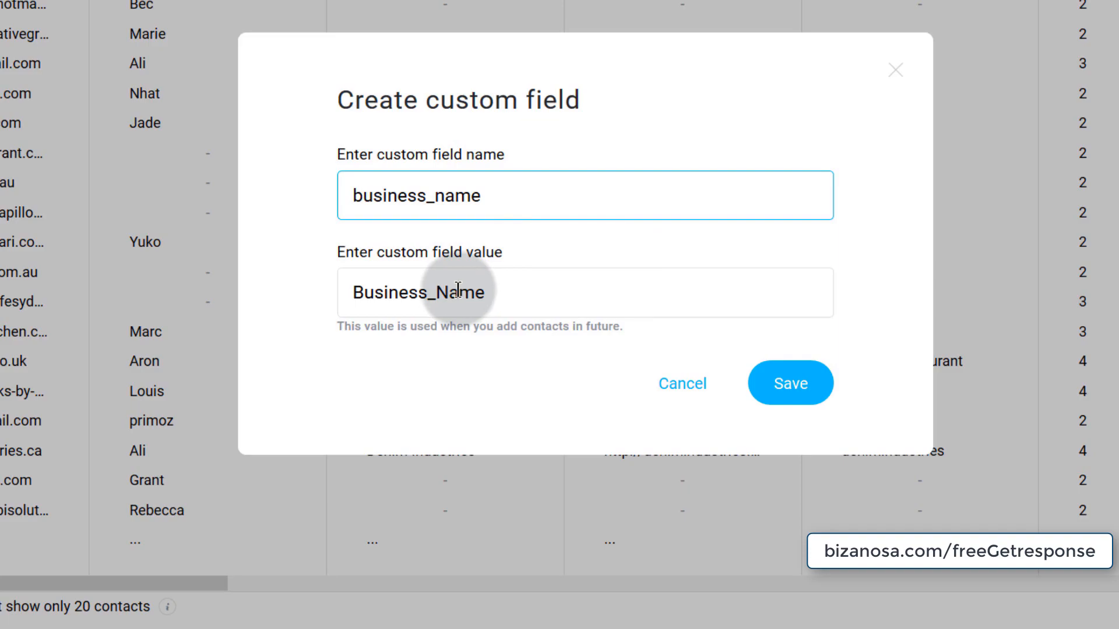
pyautogui.moveTo(475, 197); pyautogui.dragTo(339, 192)
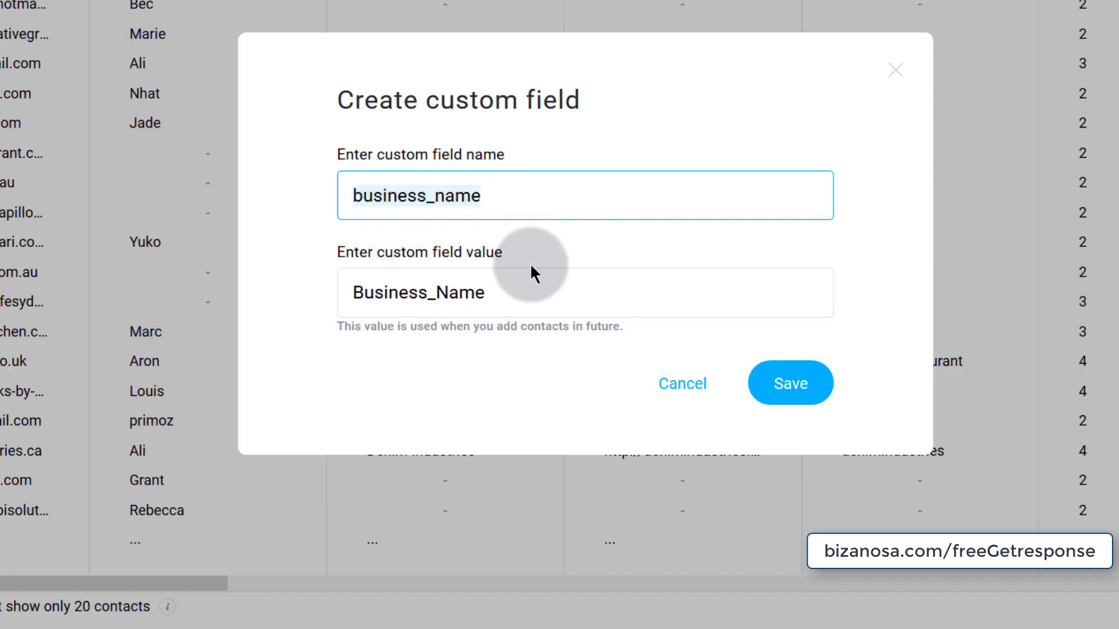
pyautogui.click(439, 295)
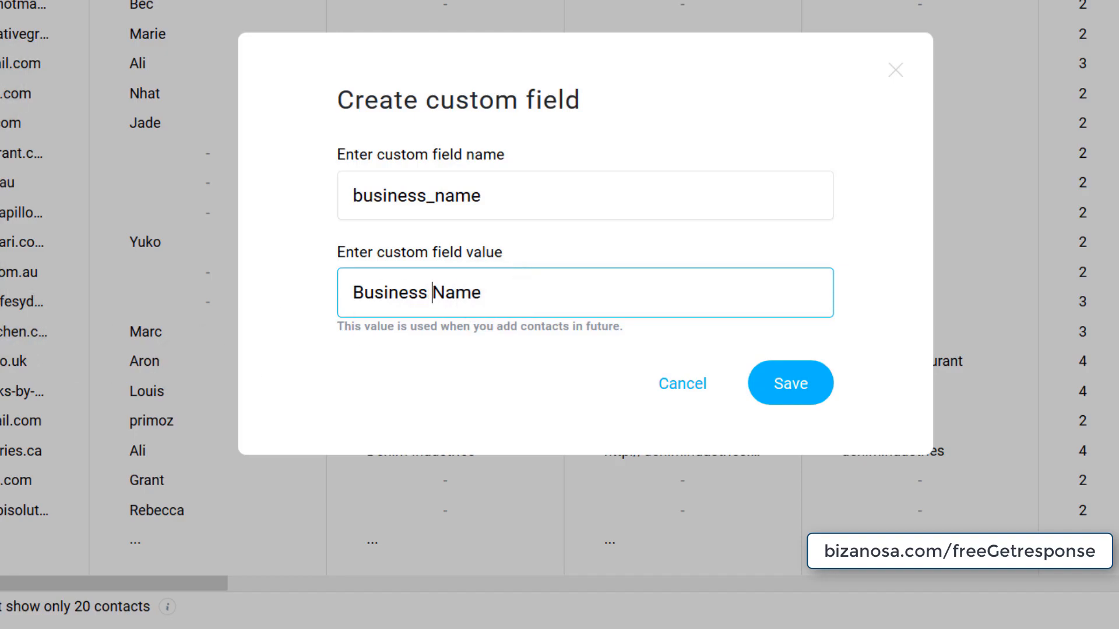
pyautogui.moveTo(506, 284); pyautogui.dragTo(300, 280)
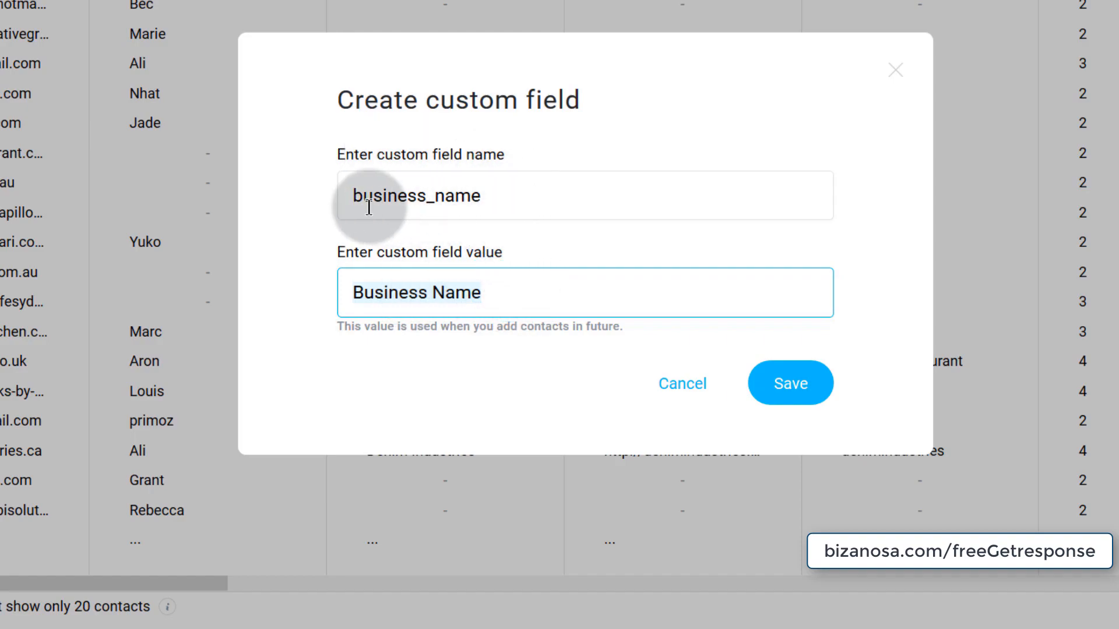
pyautogui.moveTo(502, 200); pyautogui.dragTo(317, 195)
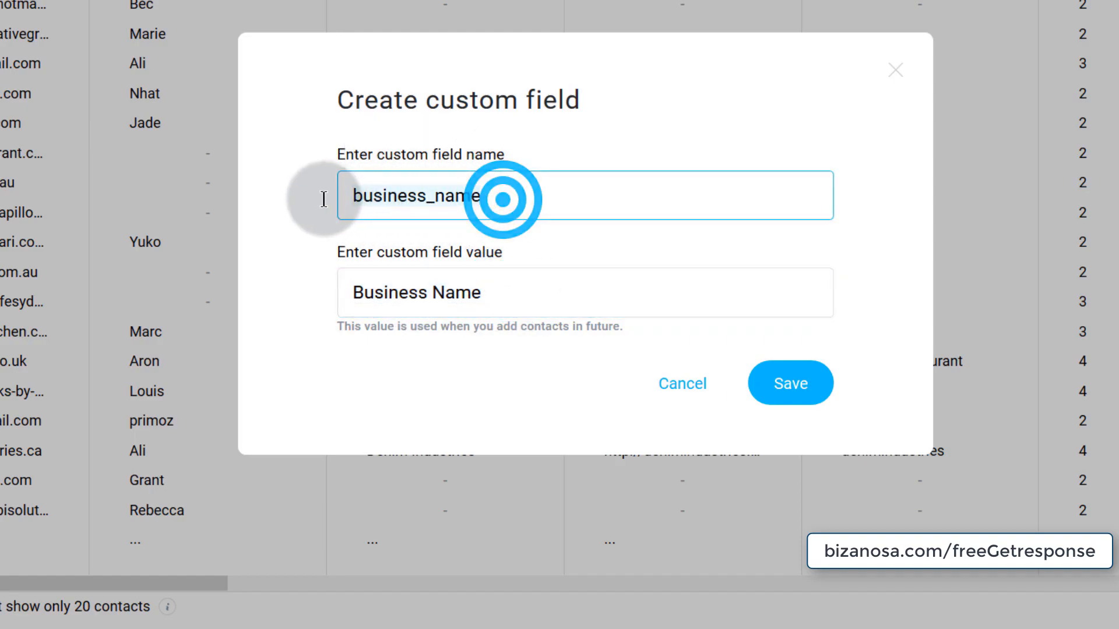
pyautogui.moveTo(352, 289); pyautogui.dragTo(512, 308)
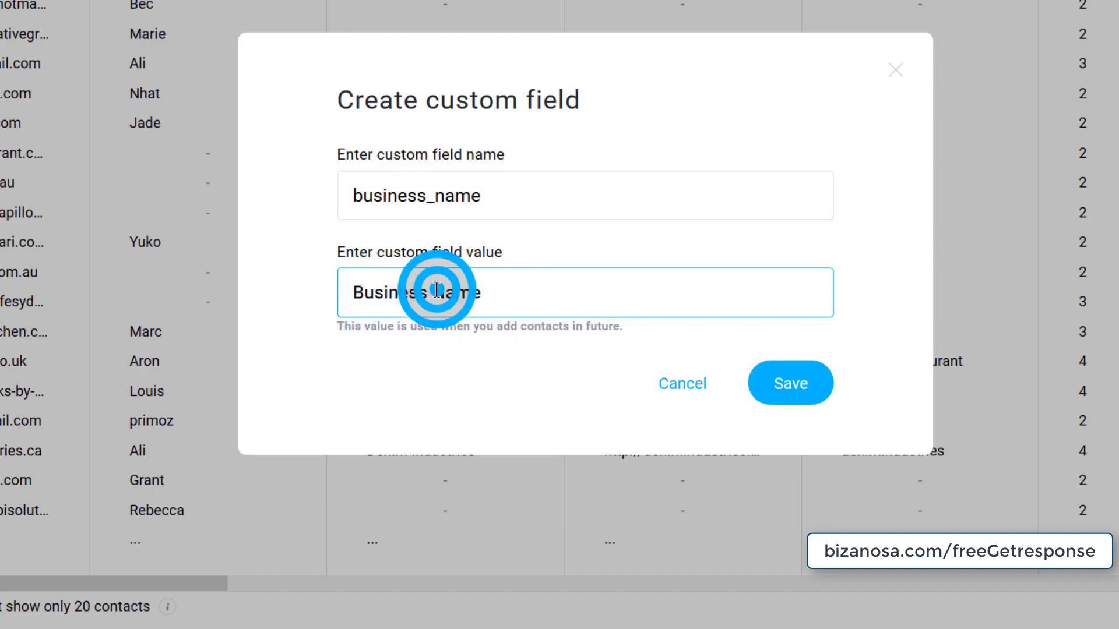
pyautogui.click(798, 394)
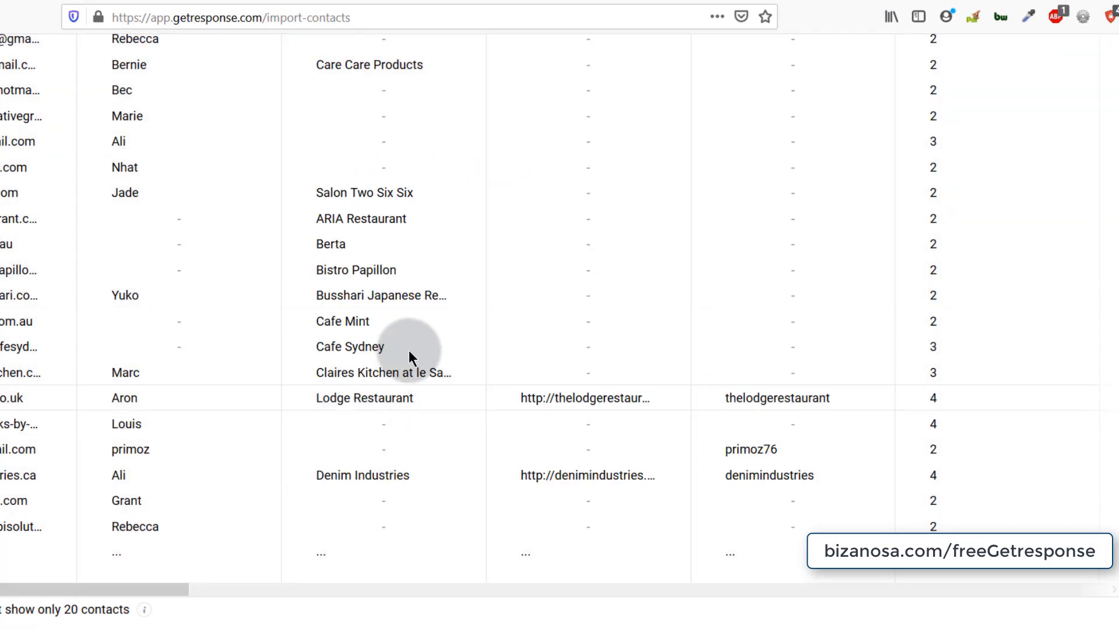
pyautogui.scroll(8, 412, 353)
pyautogui.scroll(-3, 383, 376)
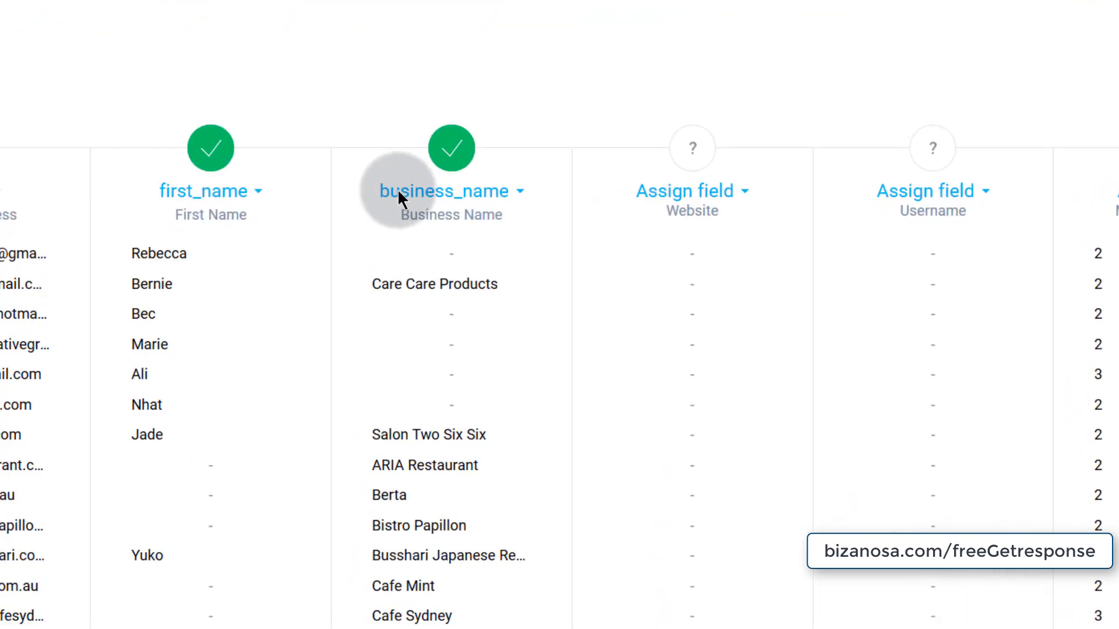
pyautogui.click(535, 184)
pyautogui.scroll(-5, 487, 327)
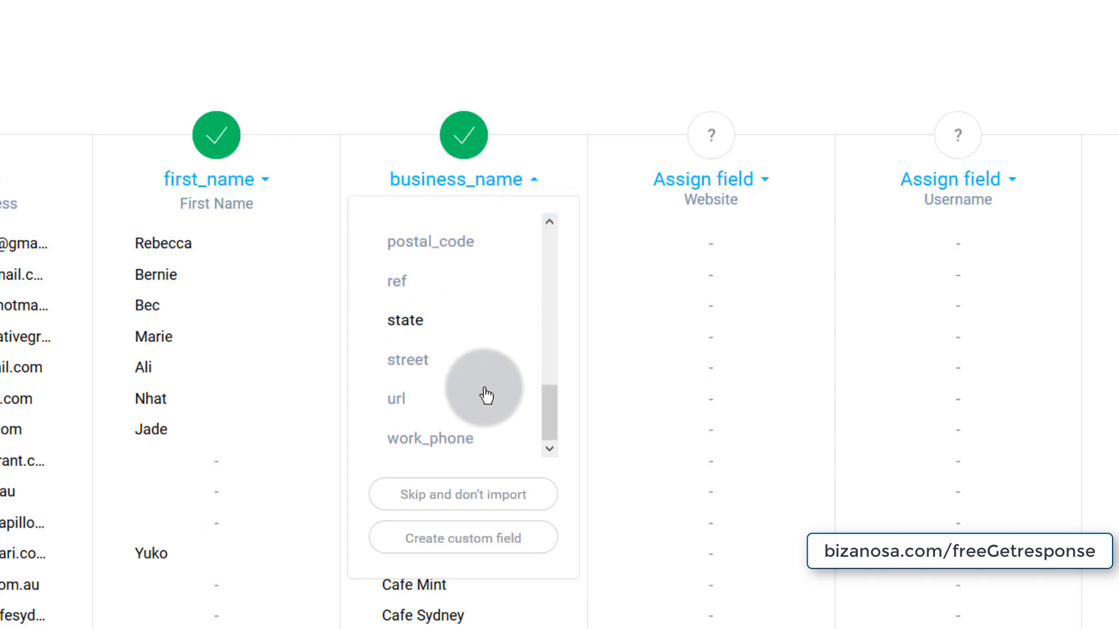
pyautogui.scroll(5, 437, 327)
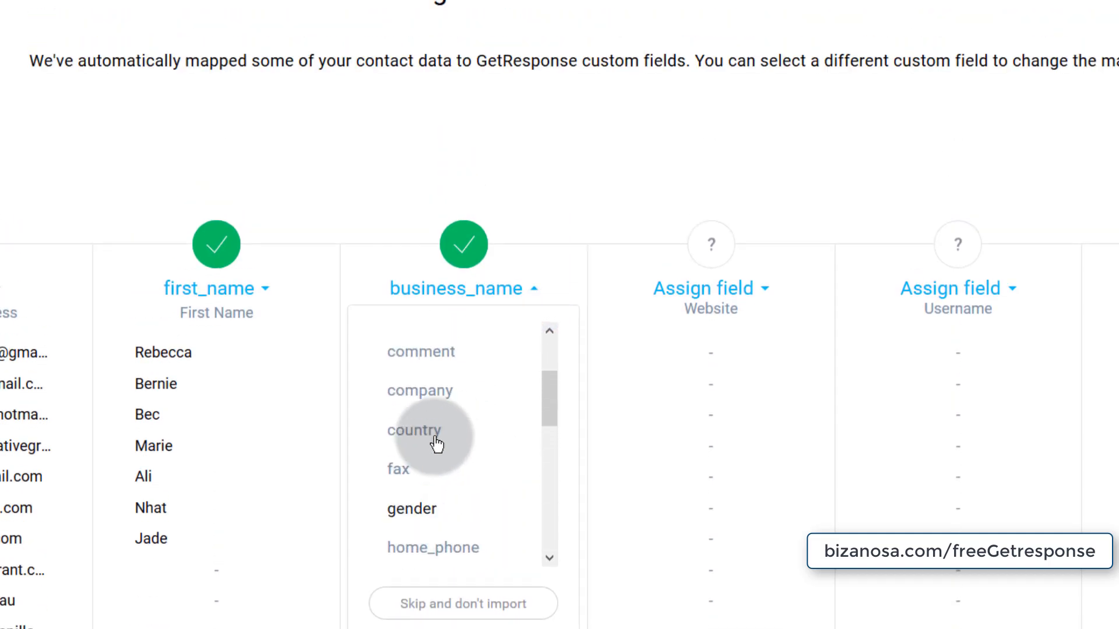
pyautogui.scroll(2, 439, 445)
pyautogui.scroll(-6, 416, 496)
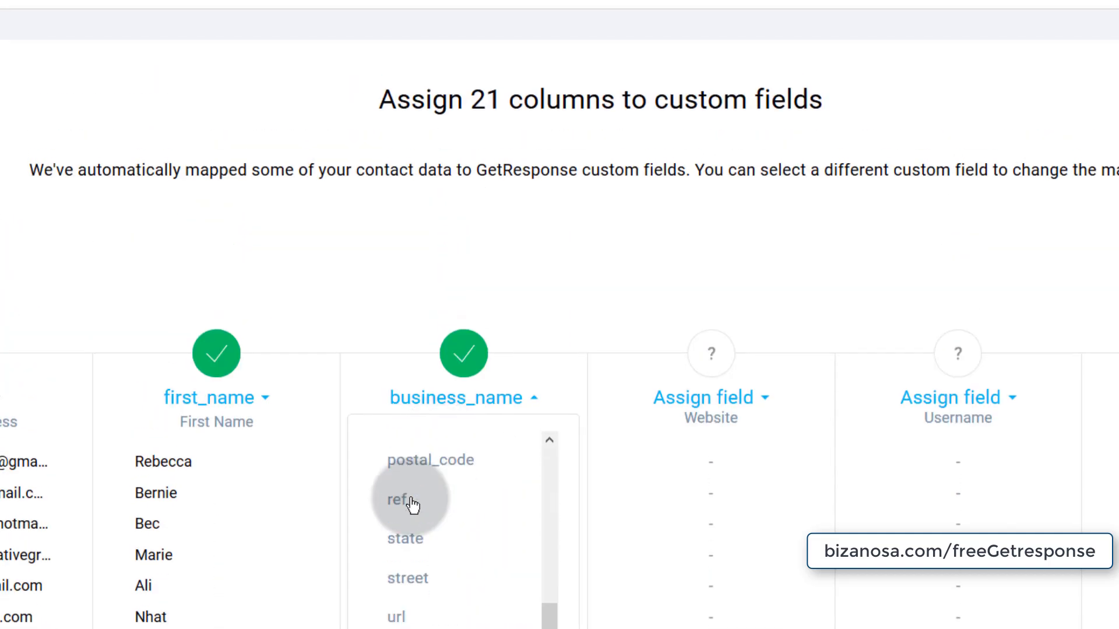
pyautogui.scroll(-5, 408, 519)
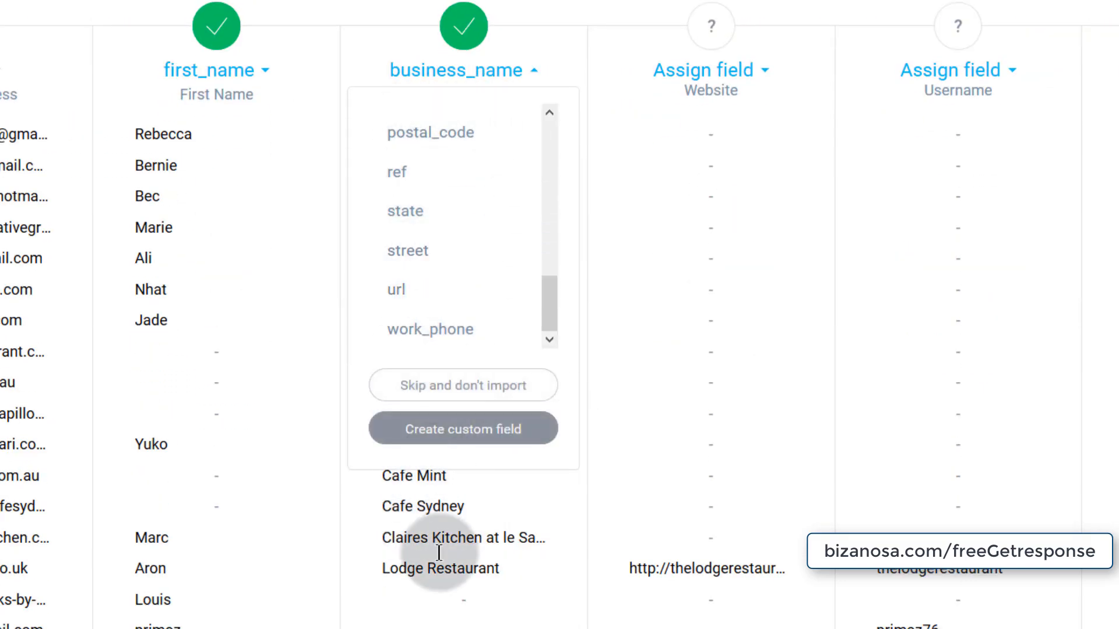
pyautogui.scroll(10, 425, 317)
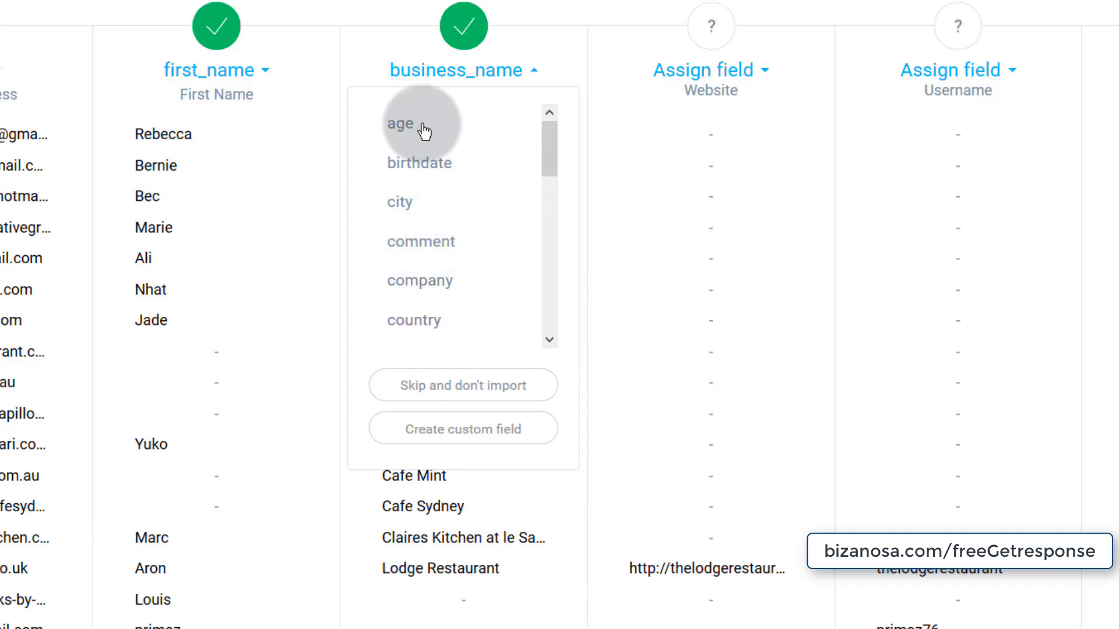
pyautogui.scroll(-5, 420, 300)
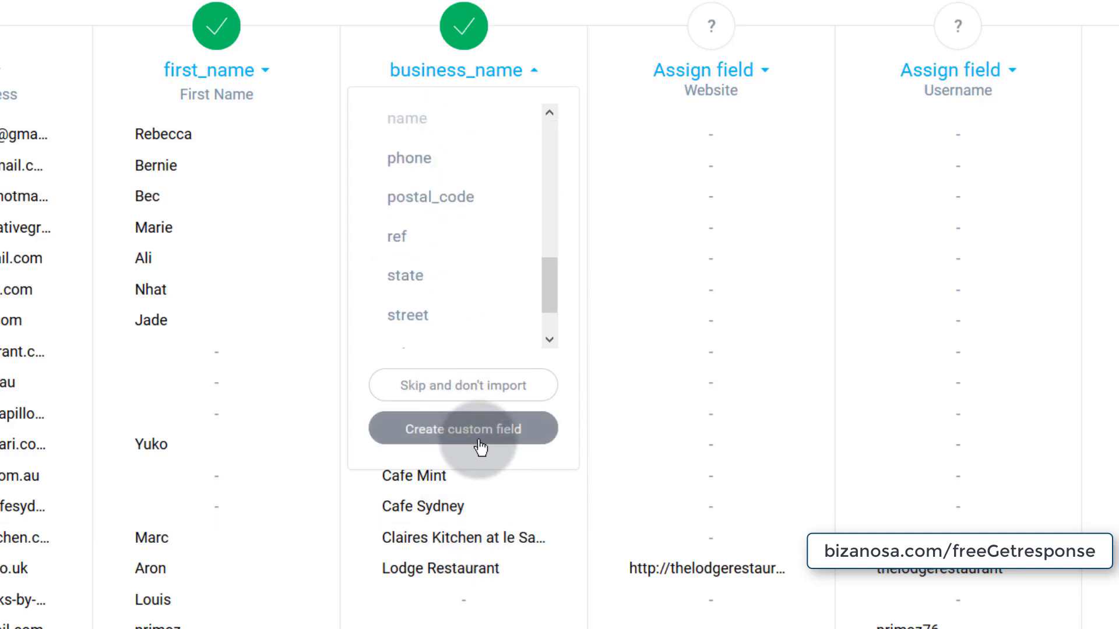
pyautogui.click(461, 437)
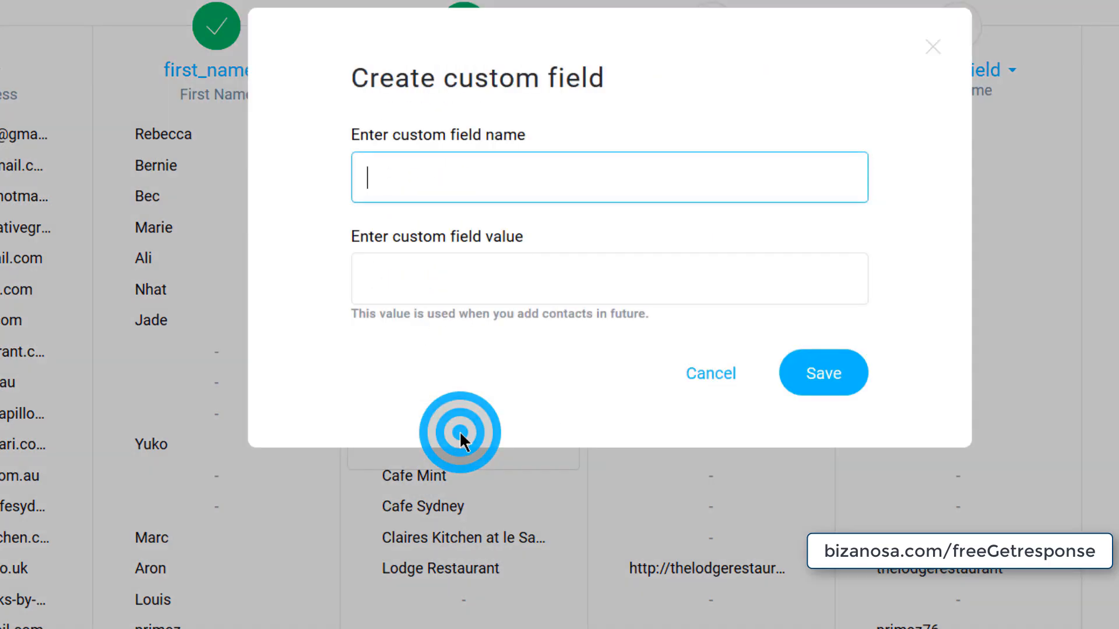
pyautogui.click(394, 185)
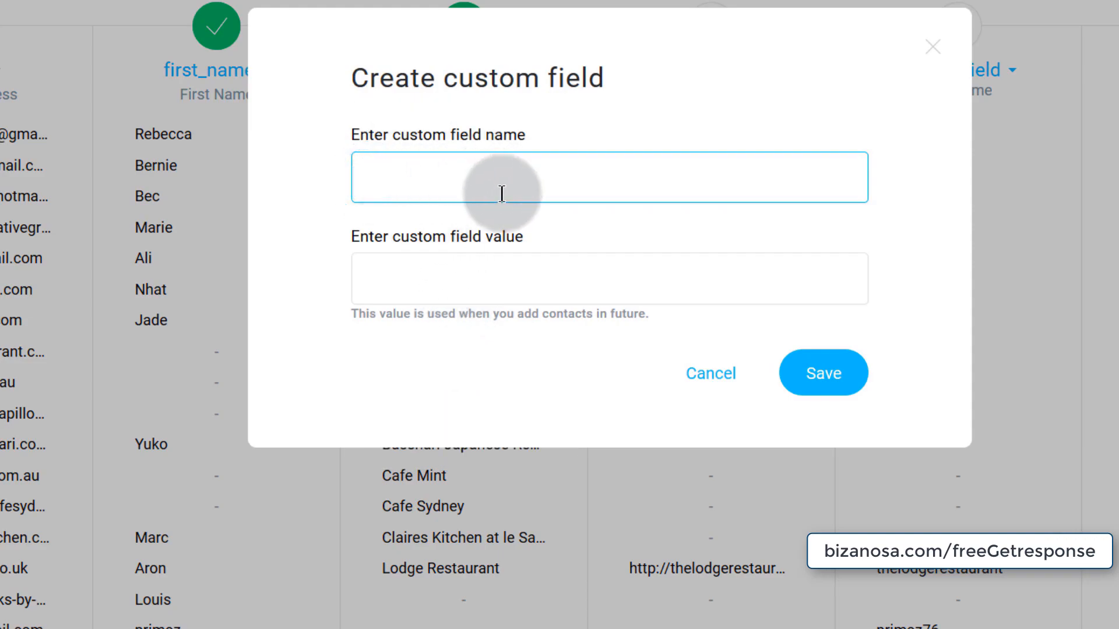
pyautogui.click(365, 283)
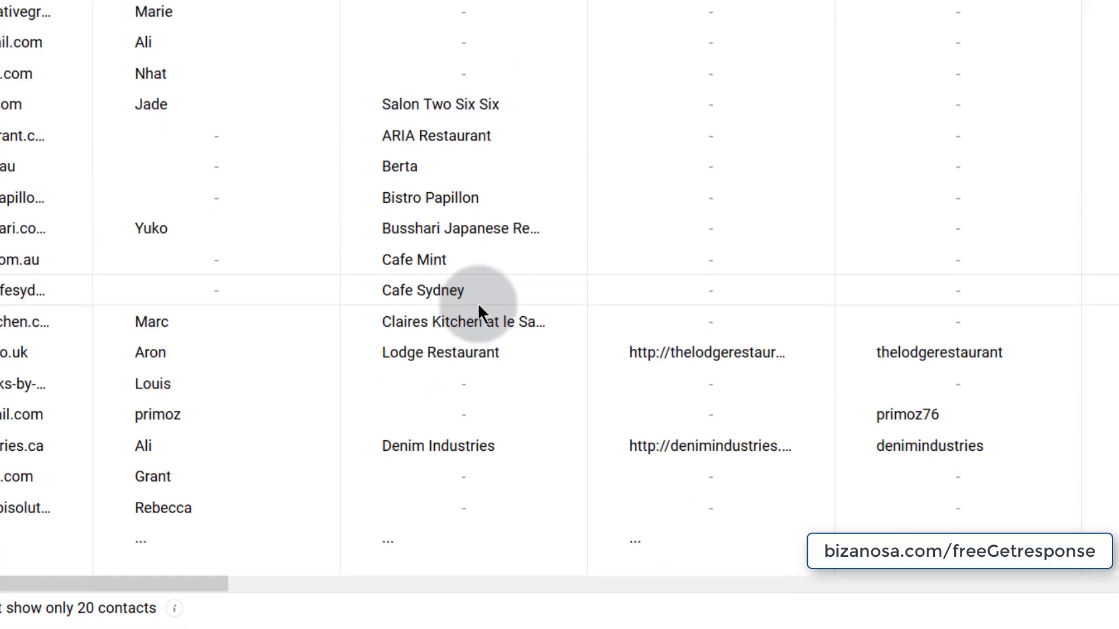
pyautogui.scroll(7, 477, 303)
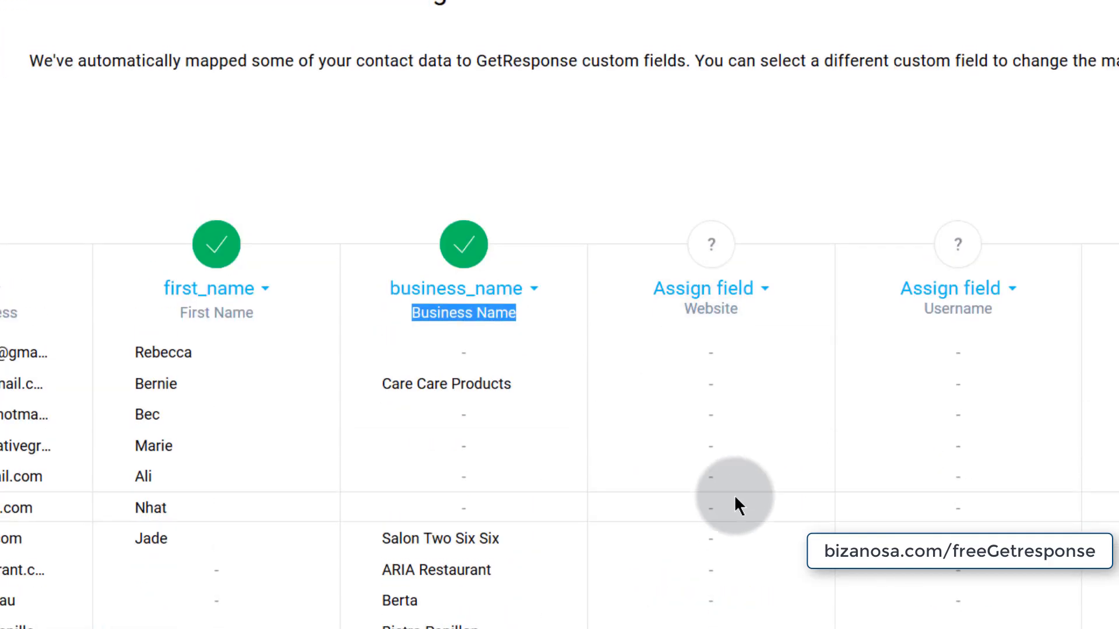
pyautogui.scroll(-7, 723, 490)
pyautogui.scroll(5, 708, 380)
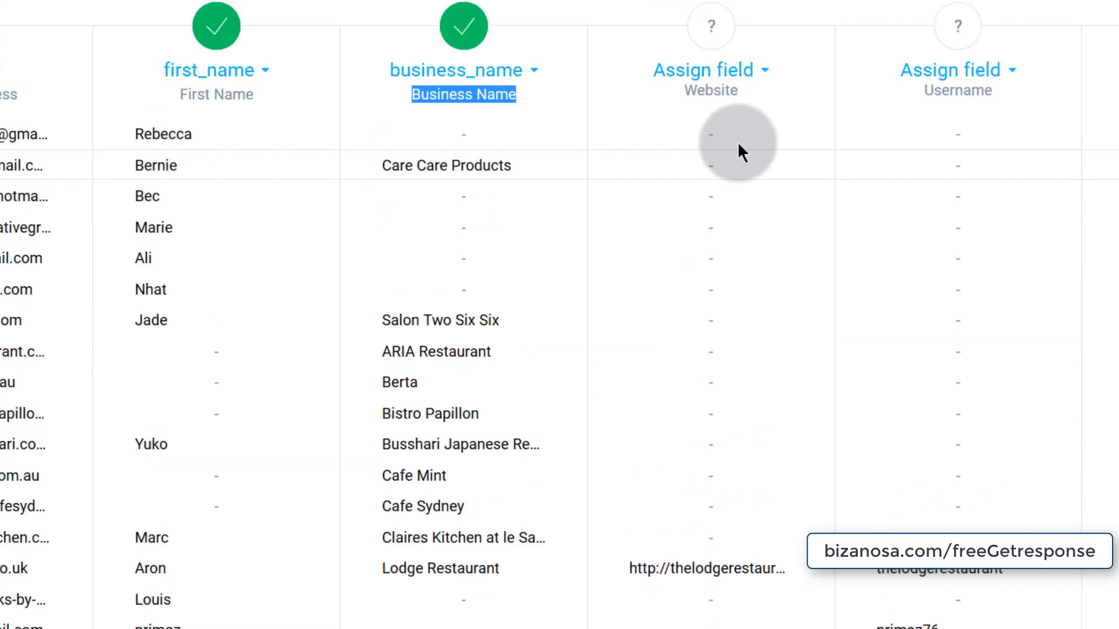
# - Map the Website column to the url field
pyautogui.click(767, 71)
pyautogui.scroll(-1, 691, 300)
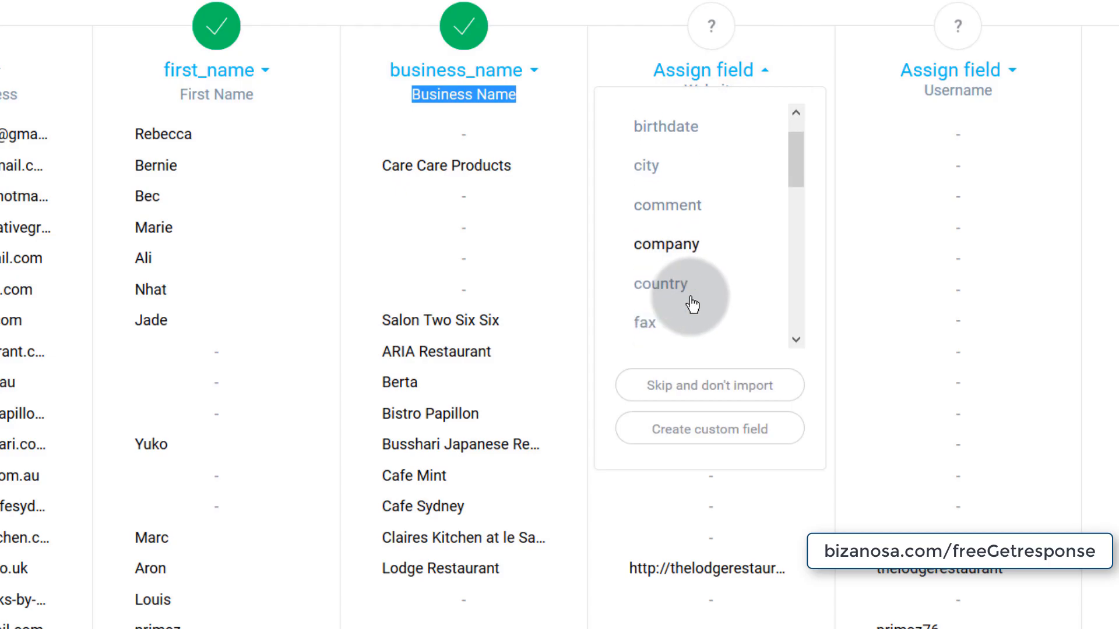
pyautogui.scroll(-3, 692, 303)
pyautogui.scroll(-3, 683, 338)
pyautogui.scroll(-4, 679, 327)
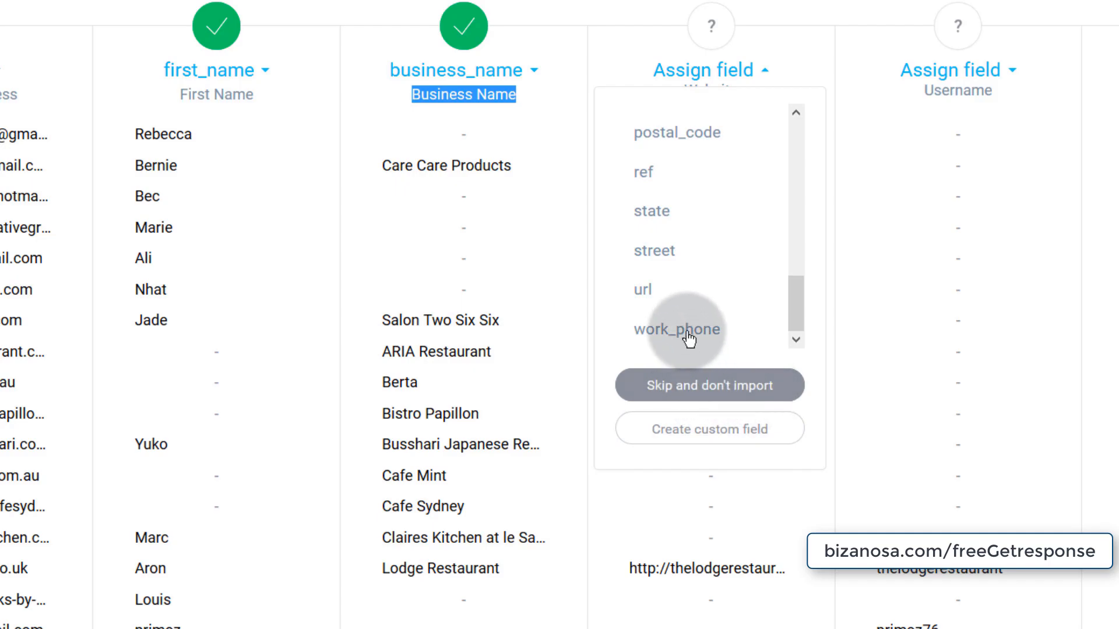
pyautogui.click(656, 288)
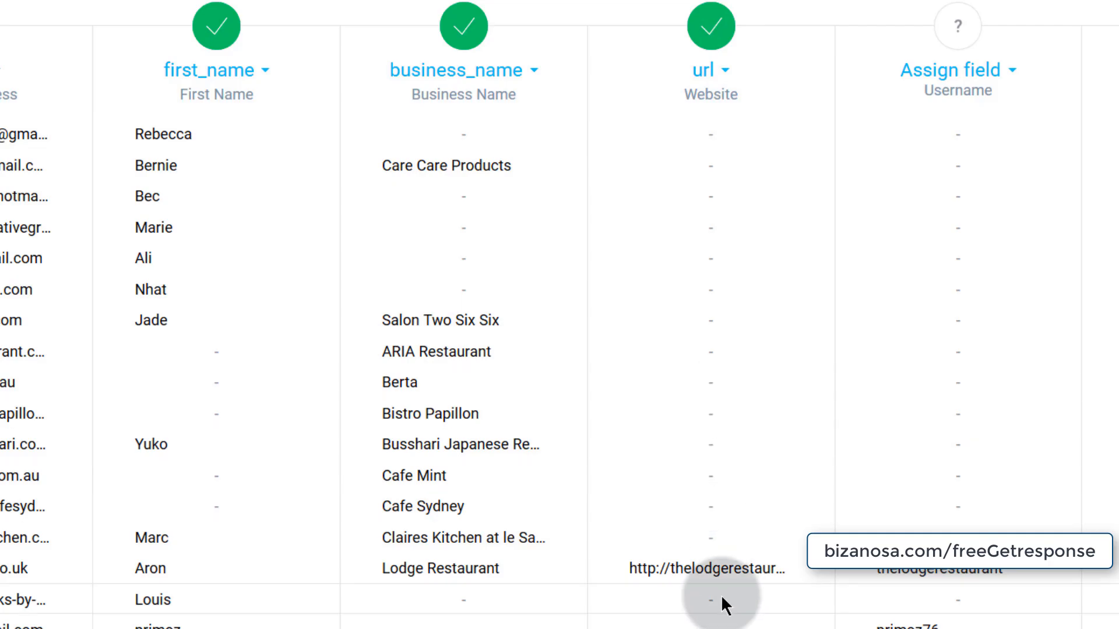
pyautogui.scroll(-7, 722, 597)
pyautogui.scroll(10, 697, 519)
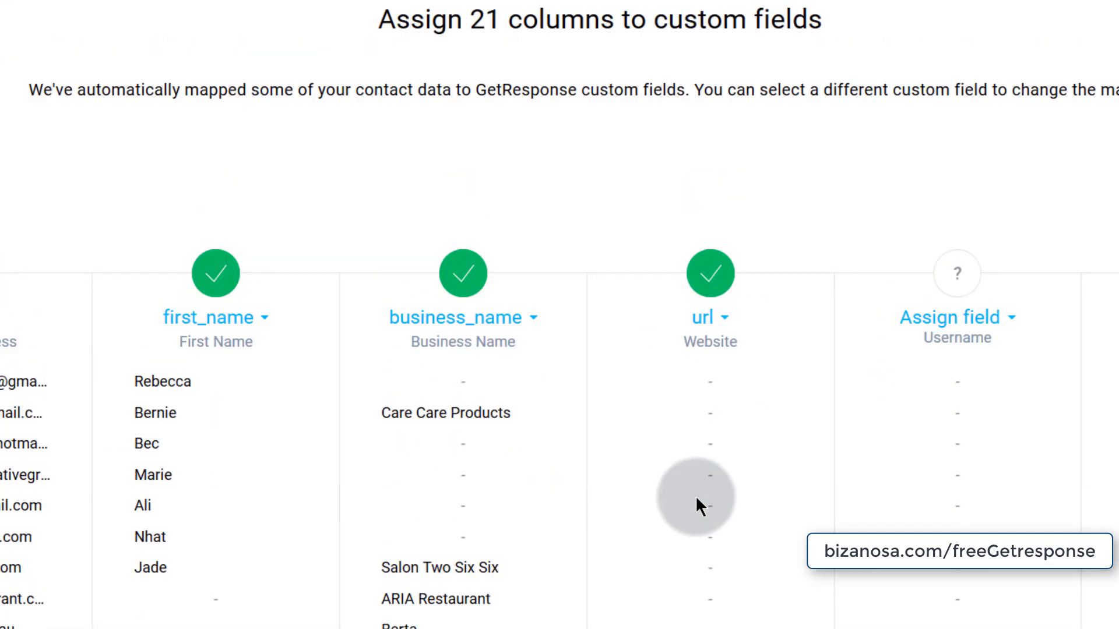
# - Mark the Username and MEMBER_RATING columns as Don't import
pyautogui.click(984, 324)
pyautogui.scroll(-4, 883, 498)
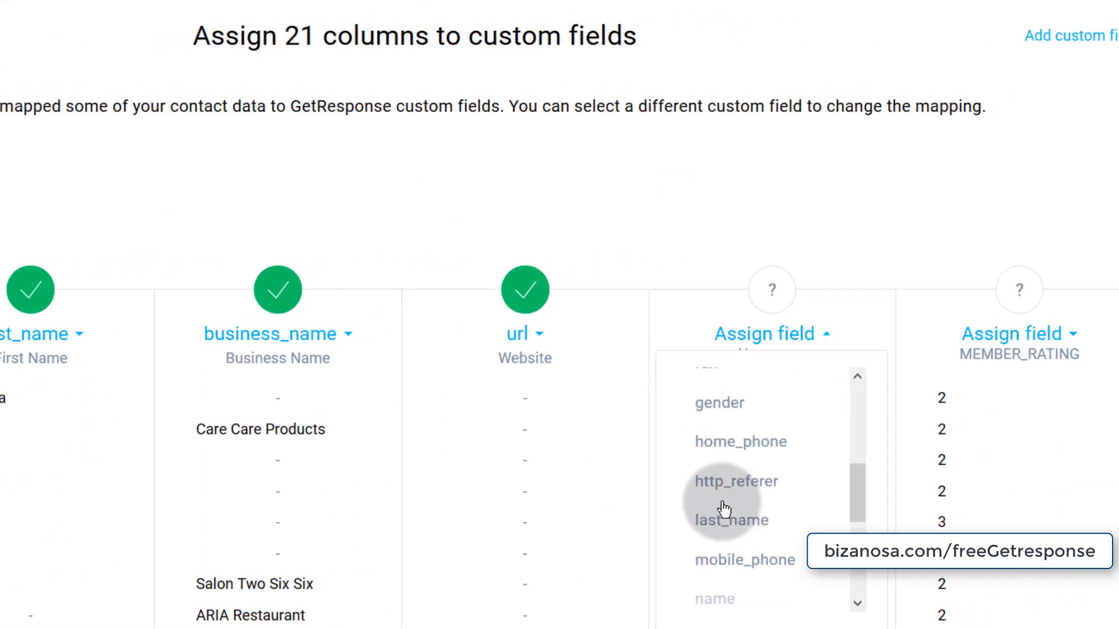
pyautogui.scroll(-3, 724, 513)
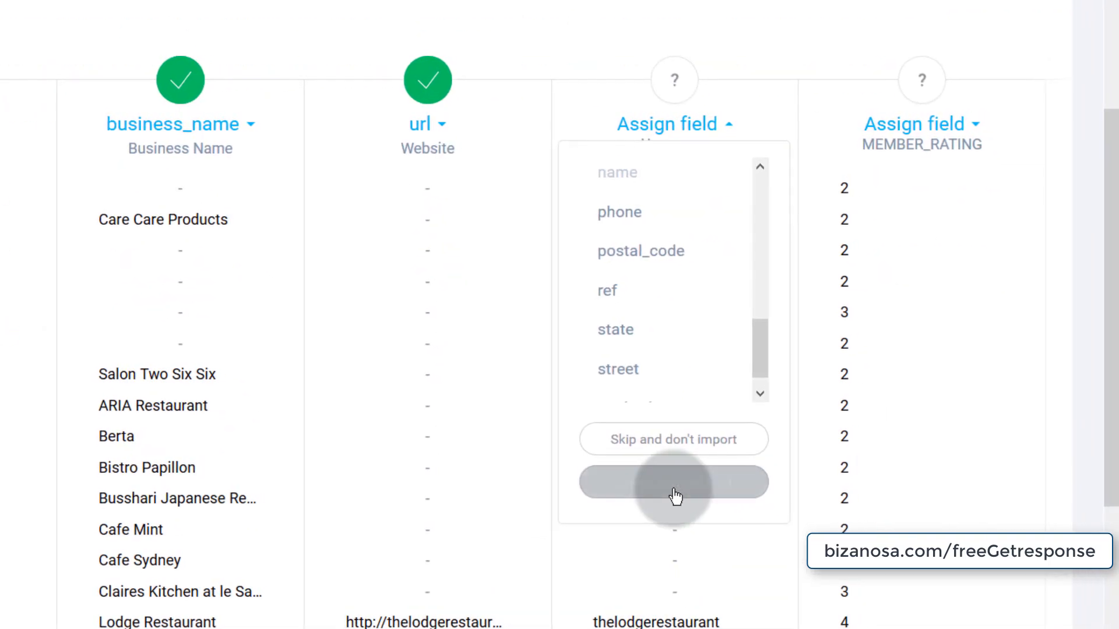
pyautogui.click(653, 439)
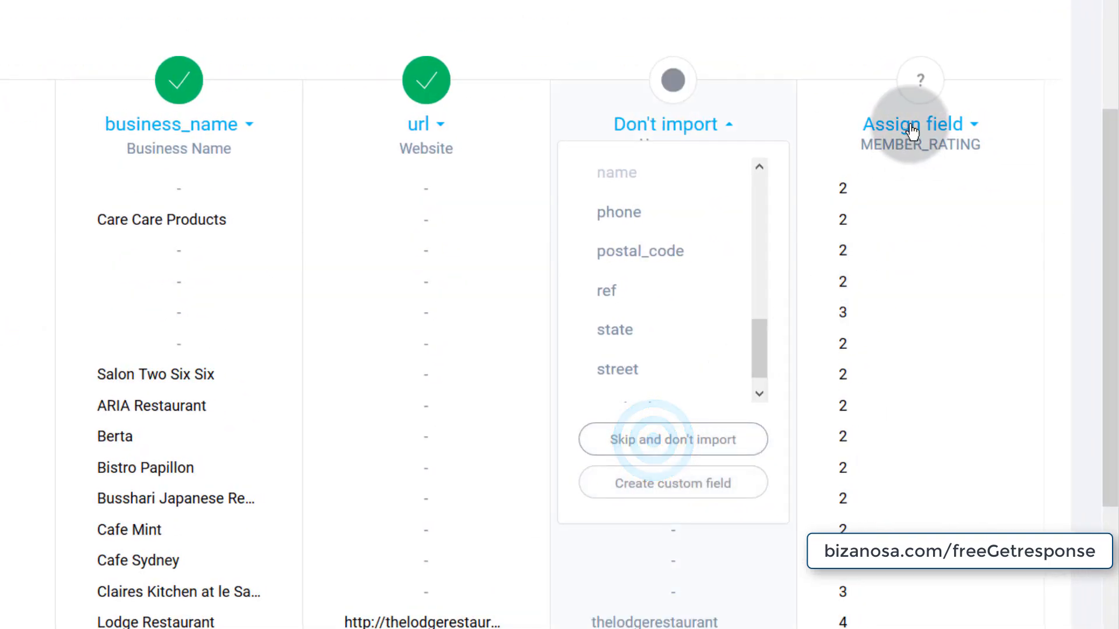
pyautogui.click(974, 133)
pyautogui.click(890, 443)
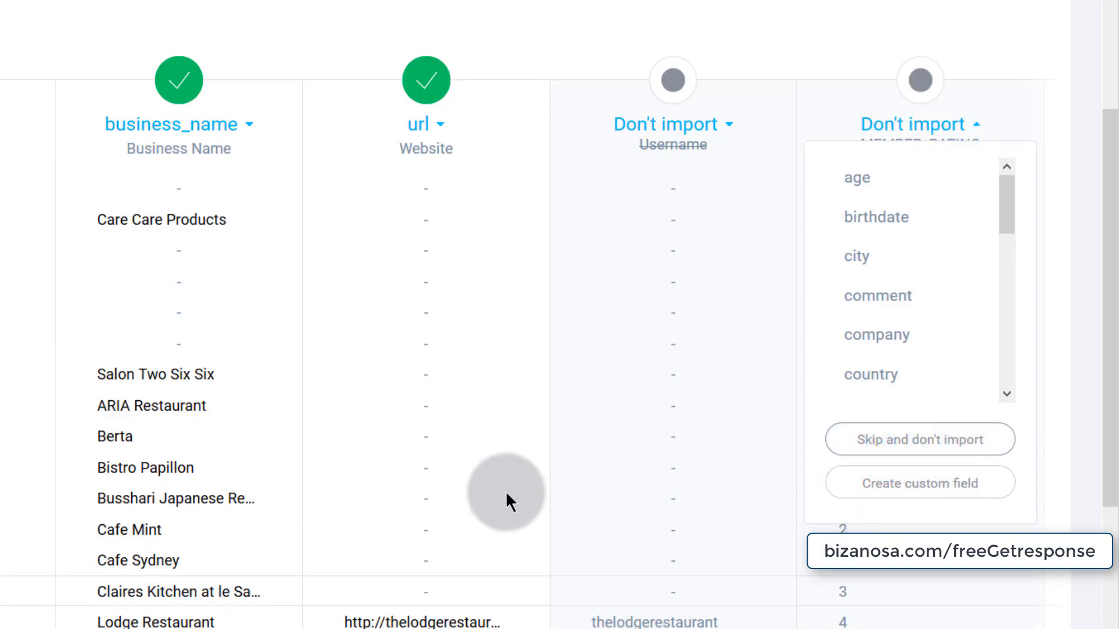
pyautogui.scroll(-7, 502, 496)
pyautogui.moveTo(70, 421); pyautogui.dragTo(554, 442)
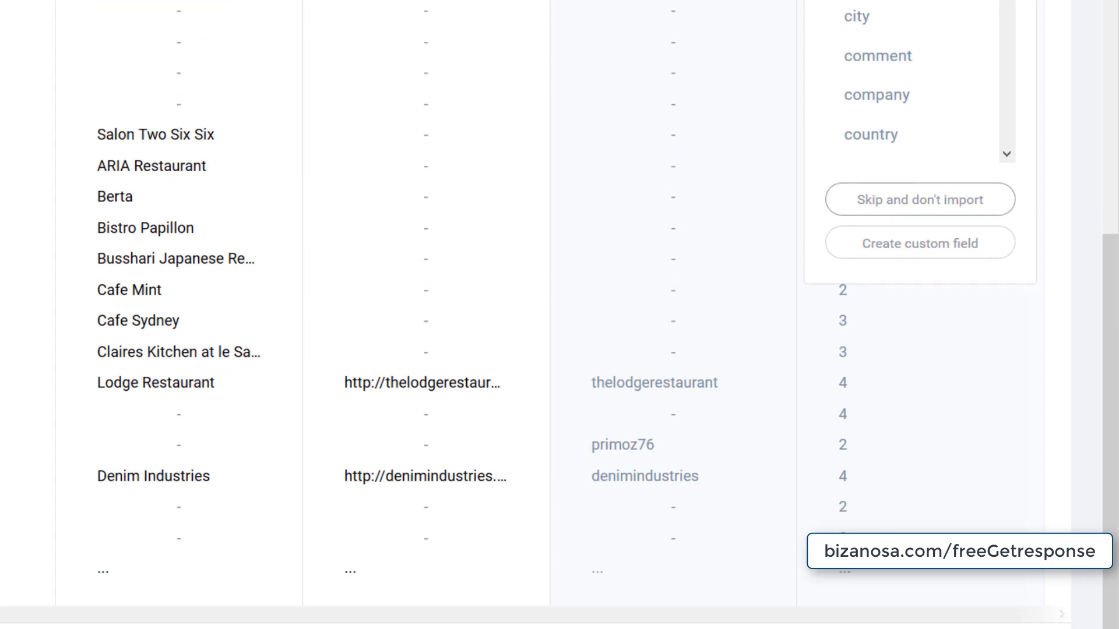
pyautogui.moveTo(70, 609); pyautogui.dragTo(0, 628)
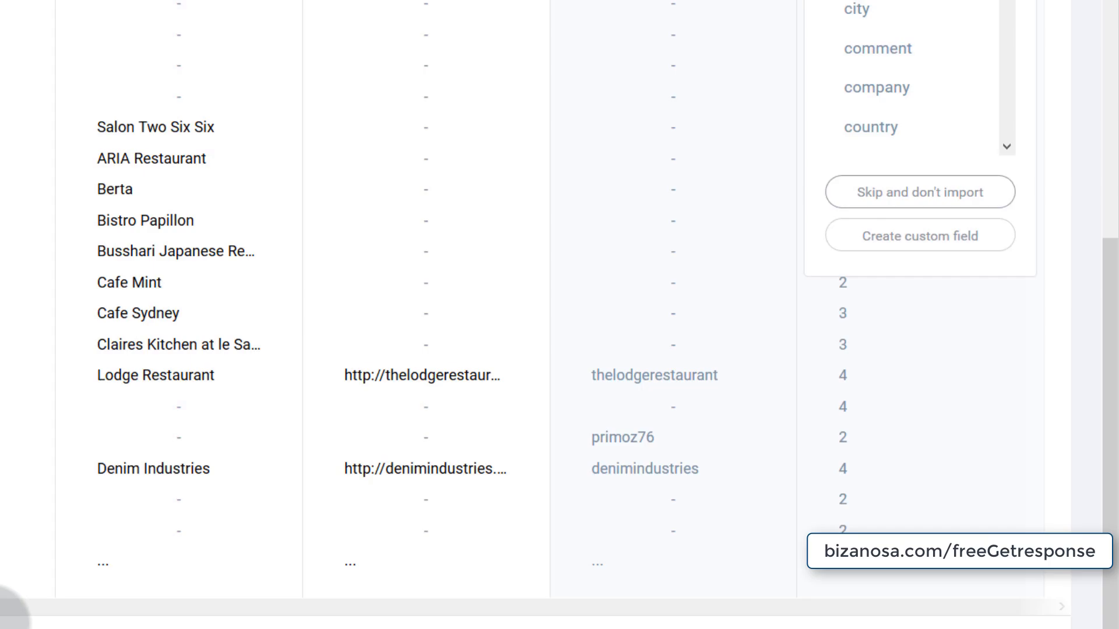
pyautogui.scroll(-3, 12, 612)
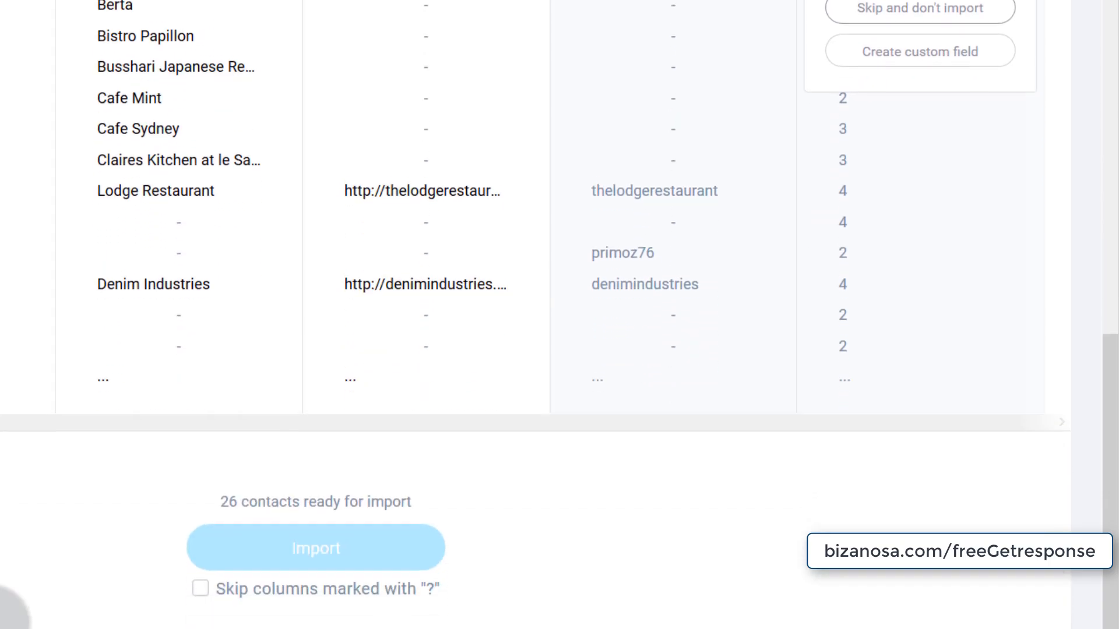
# - Tick 'Skip columns marked with ?', import the 26 contacts, and dismiss the importing notice
pyautogui.click(200, 584)
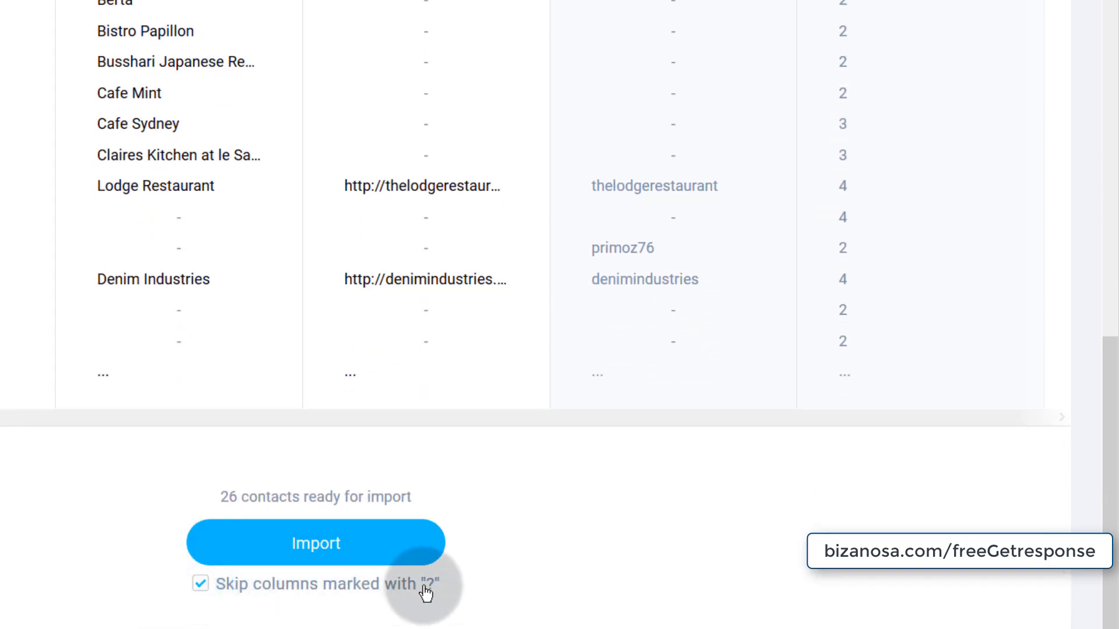
pyautogui.scroll(7, 315, 528)
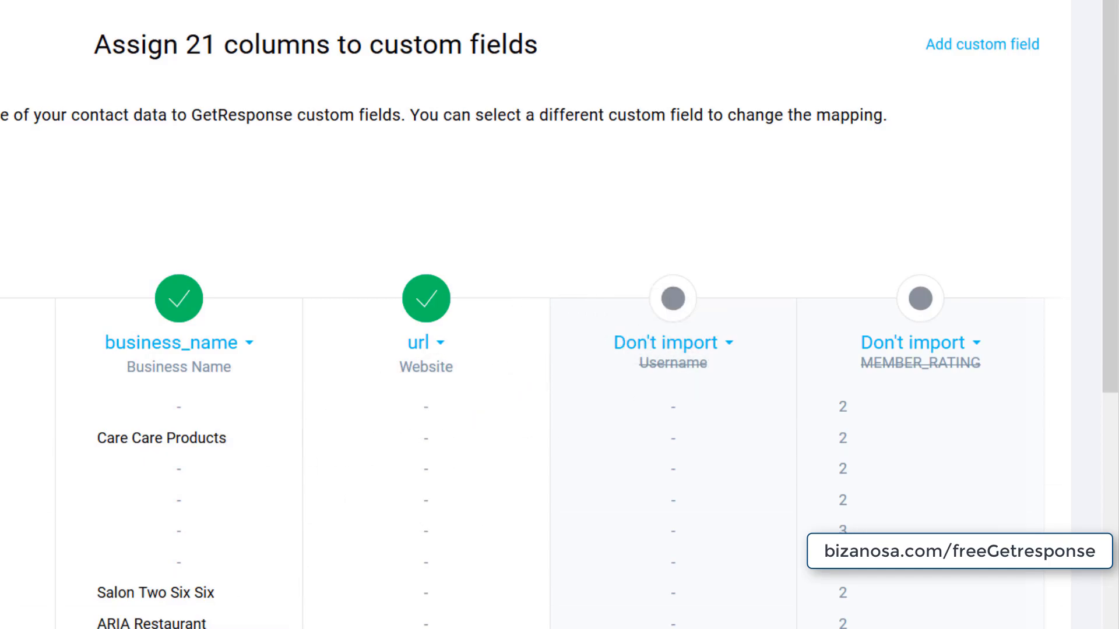
pyautogui.scroll(-1, 560, 373)
pyautogui.scroll(-5, 559, 373)
pyautogui.hscroll(10, 559, 315)
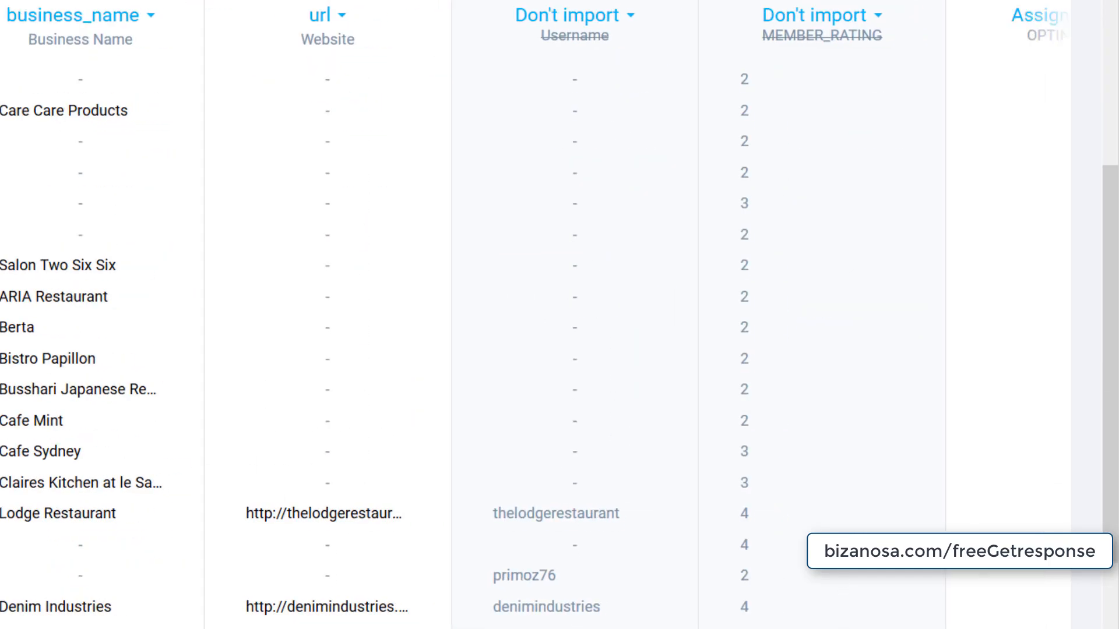
pyautogui.scroll(4, 68, 501)
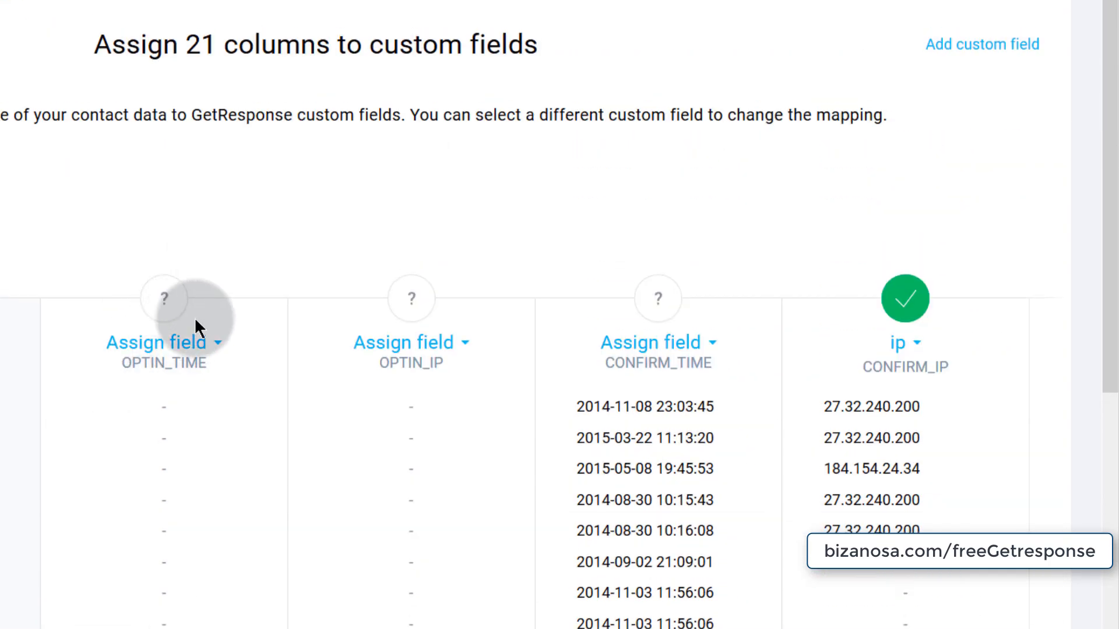
pyautogui.scroll(-10, 363, 487)
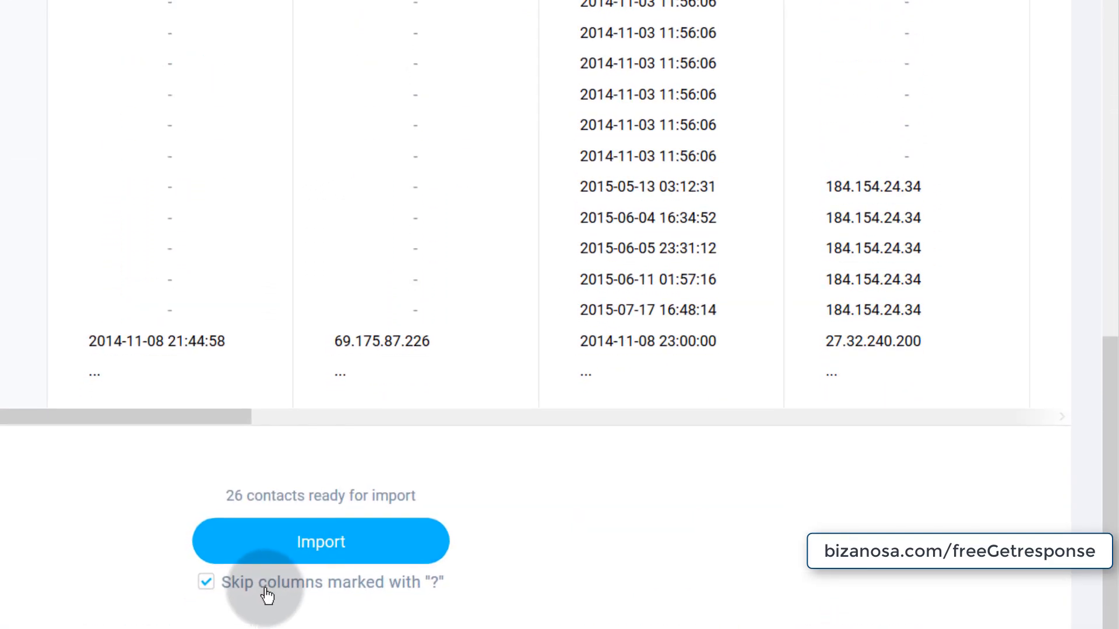
pyautogui.click(357, 532)
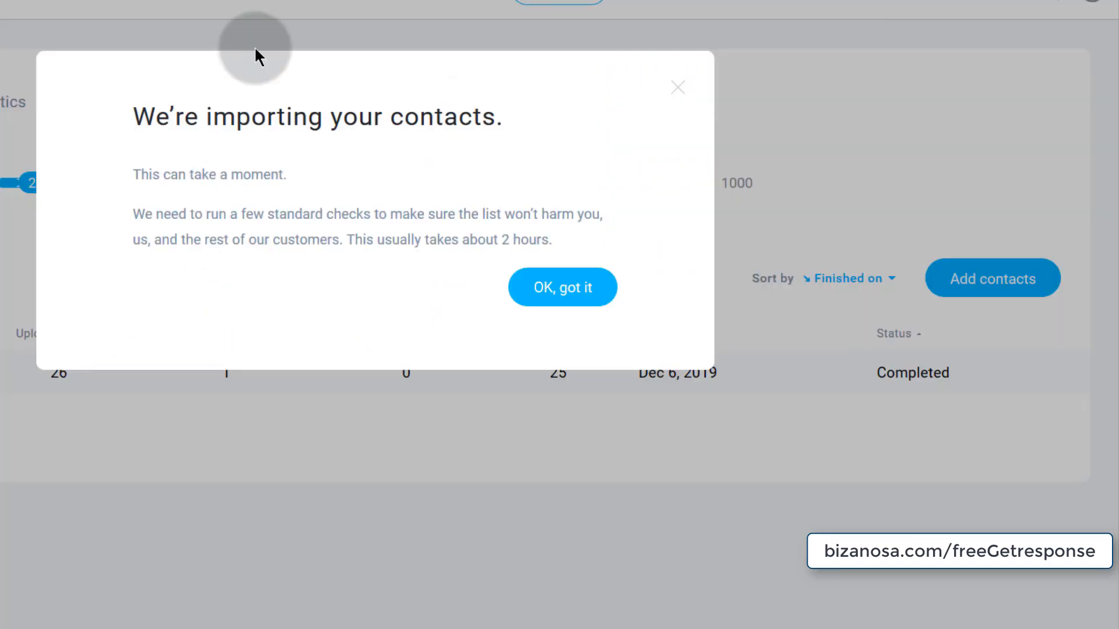
pyautogui.click(566, 288)
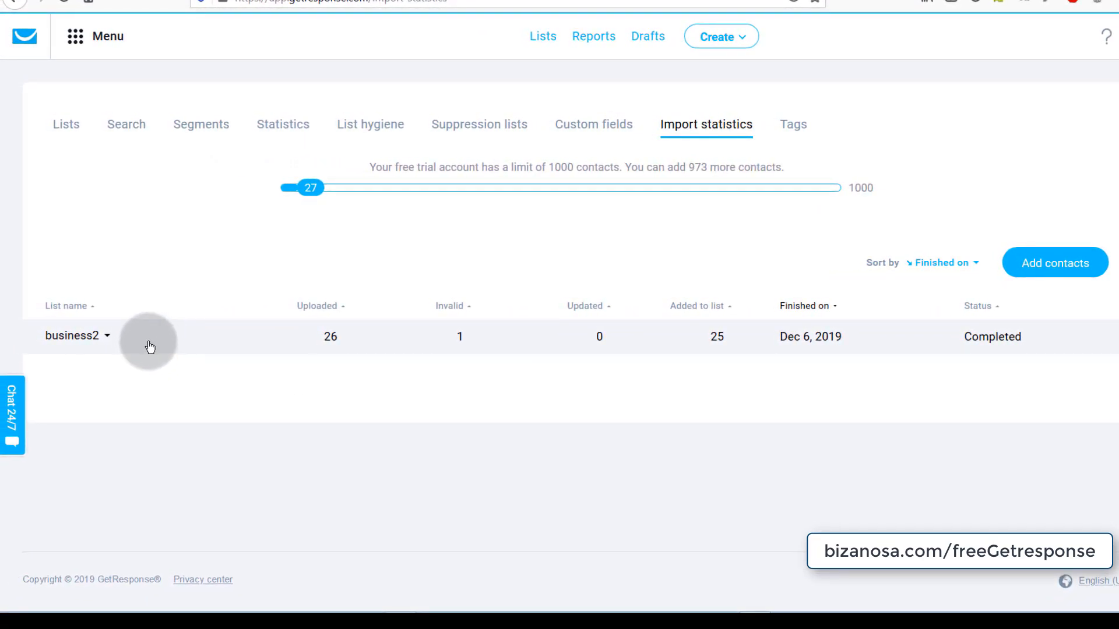
# - Expand the business2 import row: 26 uploaded, 25 approved, 1 rejected as blacklisted
pyautogui.click(179, 340)
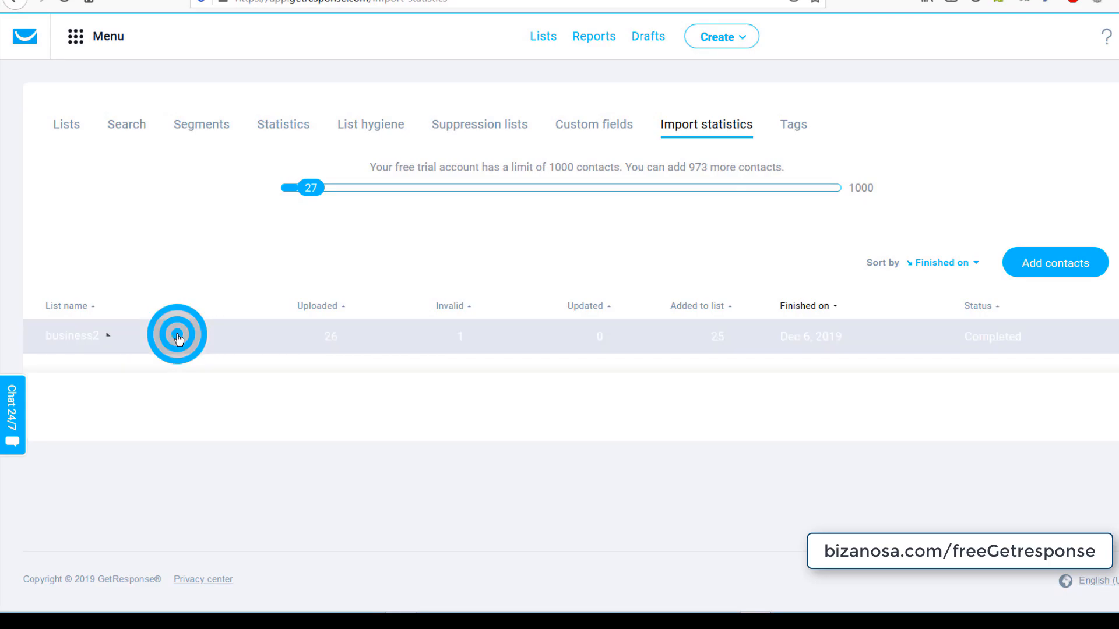
pyautogui.scroll(-3, 212, 437)
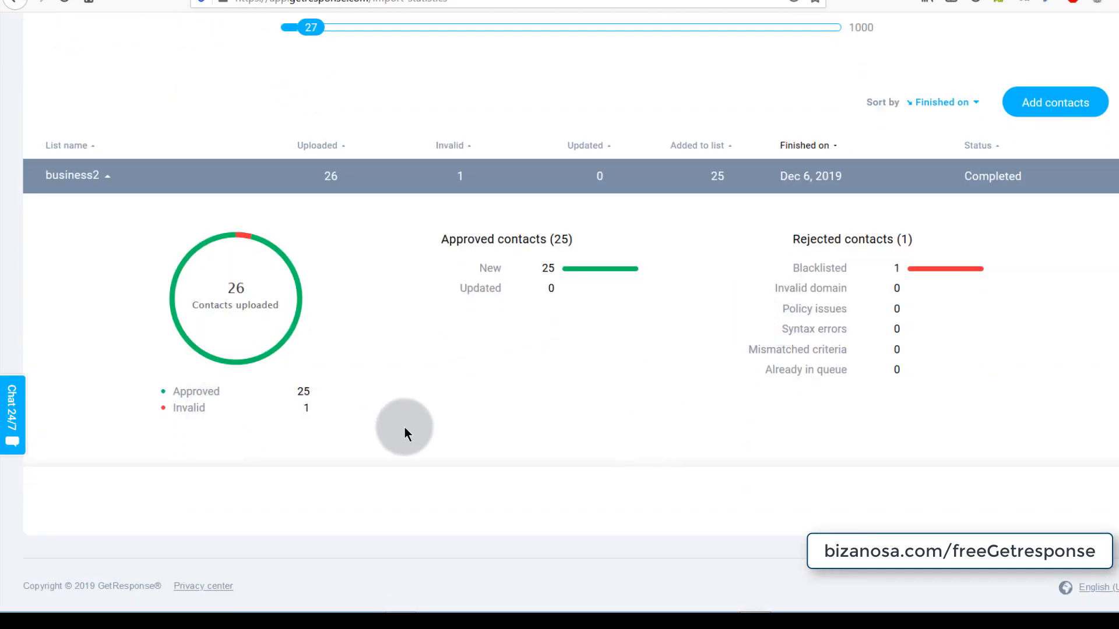
pyautogui.scroll(3, 244, 317)
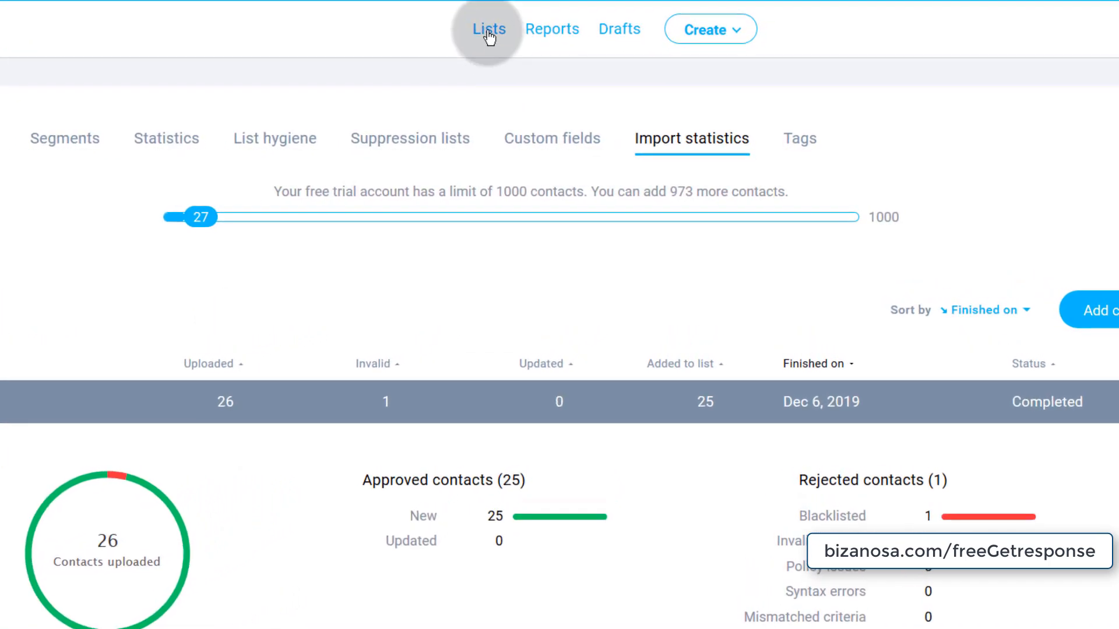
# - From the Lists page, start adding contacts and pick business2 as the target list
pyautogui.click(523, 49)
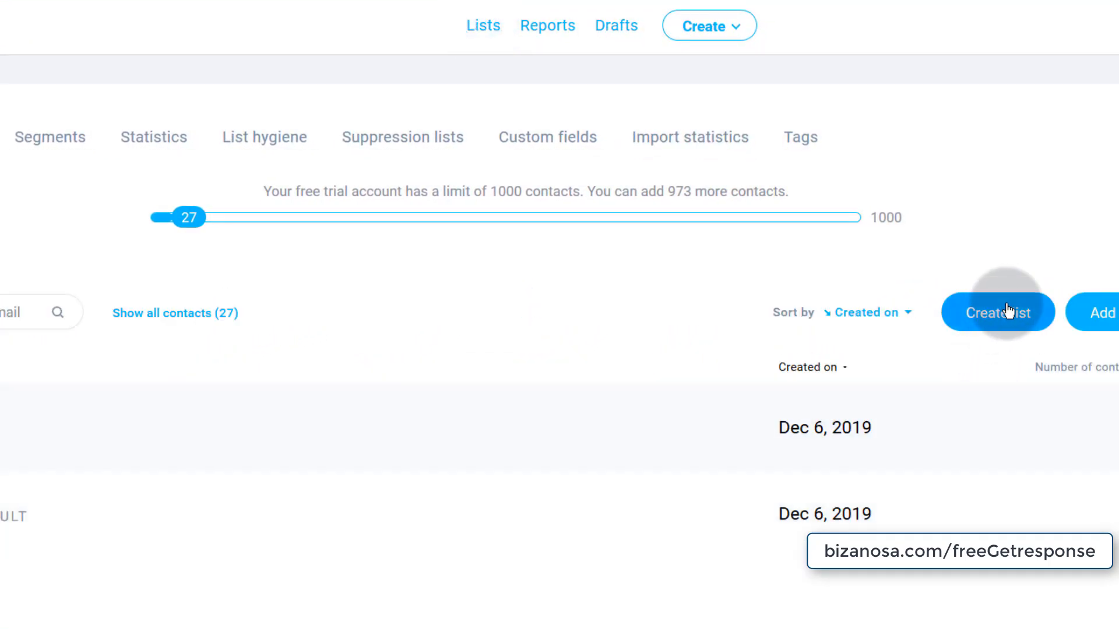
pyautogui.click(1104, 312)
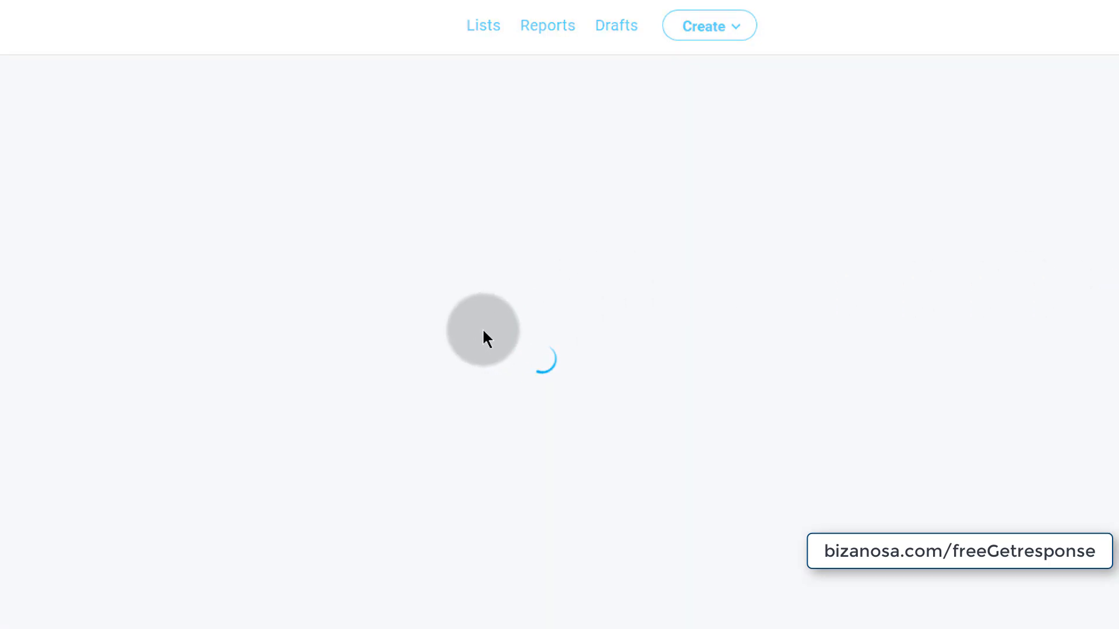
pyautogui.click(336, 240)
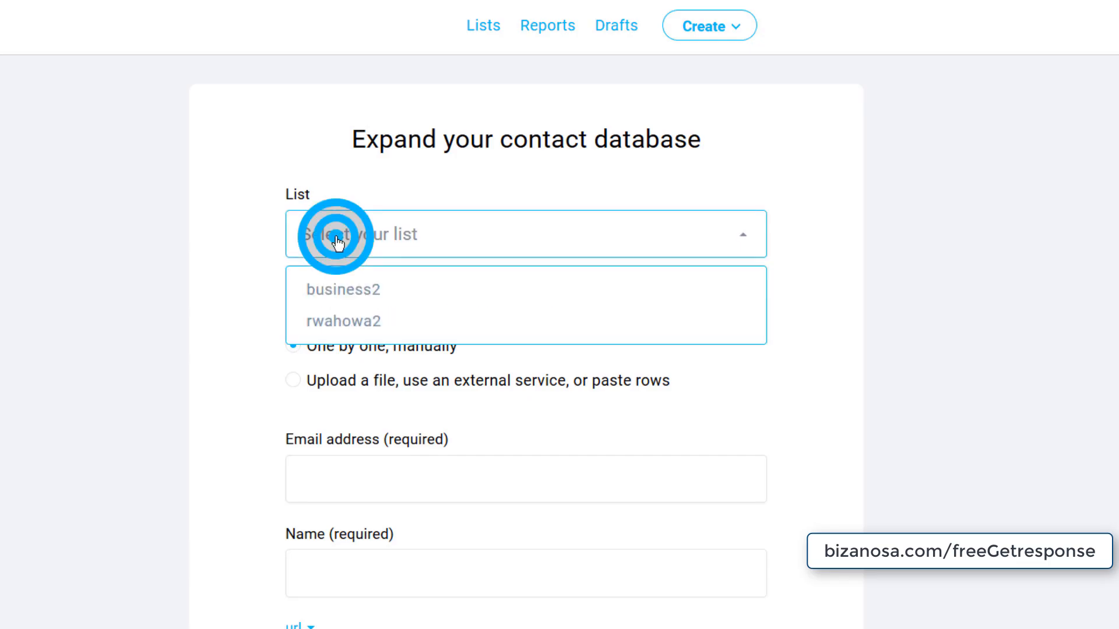
pyautogui.click(338, 294)
pyautogui.scroll(-3, 217, 344)
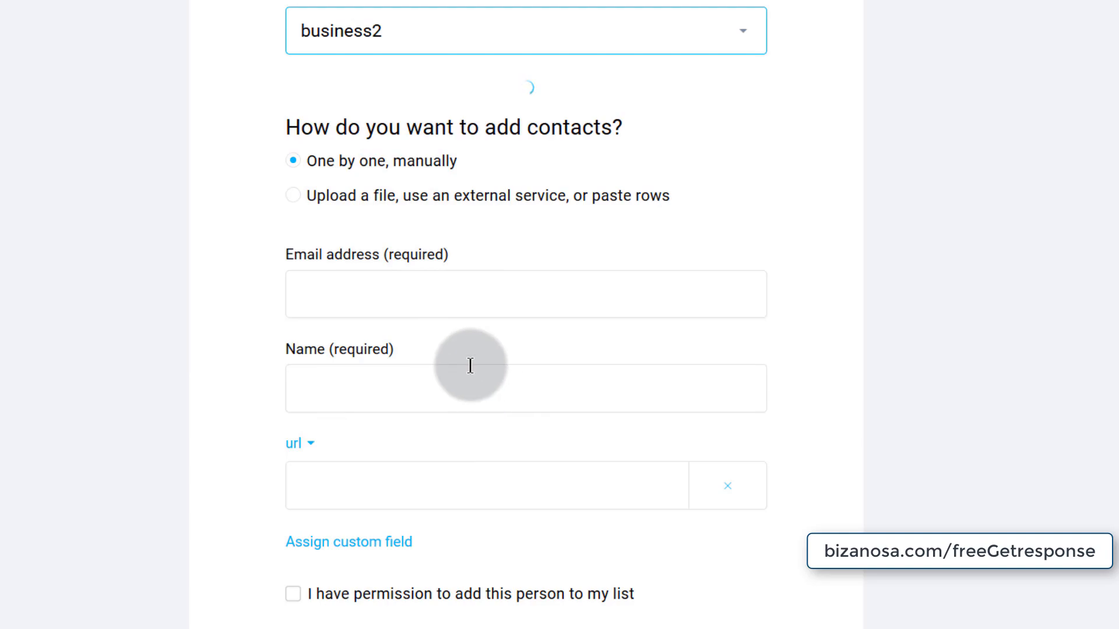
# - Look through the Upload a file, Connect service, Paste from file and Migrate list options, then return to Lists
pyautogui.click(339, 196)
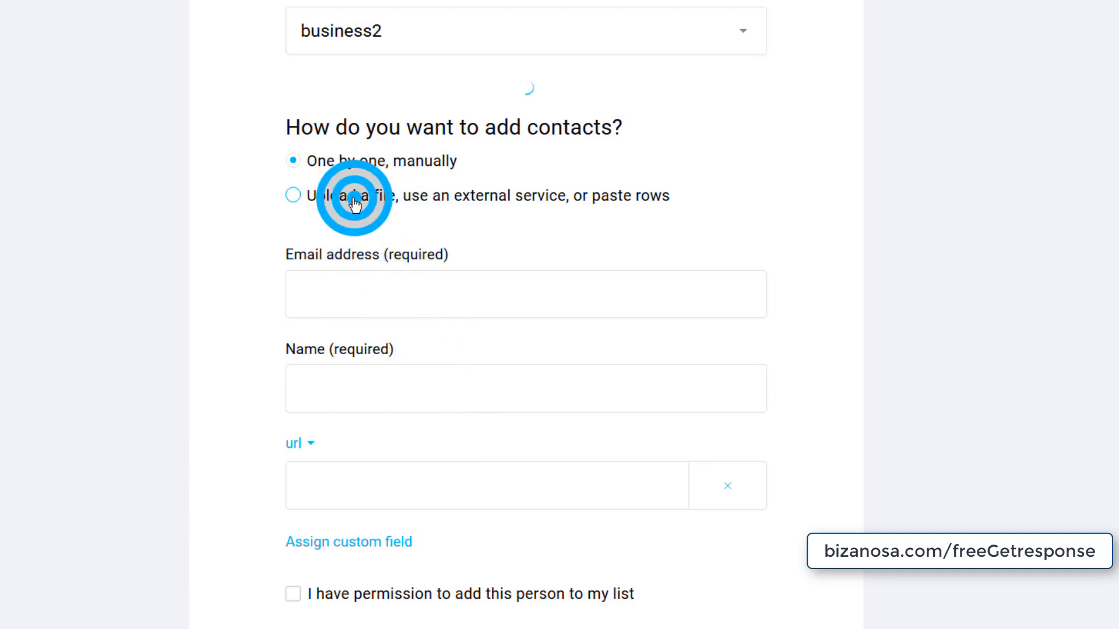
pyautogui.scroll(-4, 312, 445)
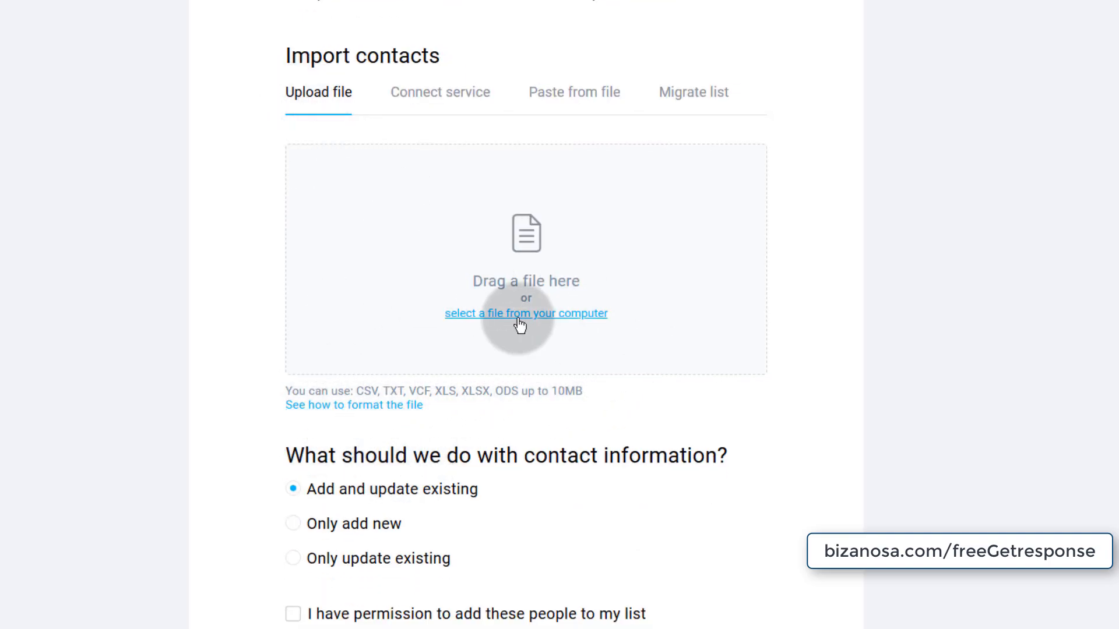
pyautogui.click(444, 96)
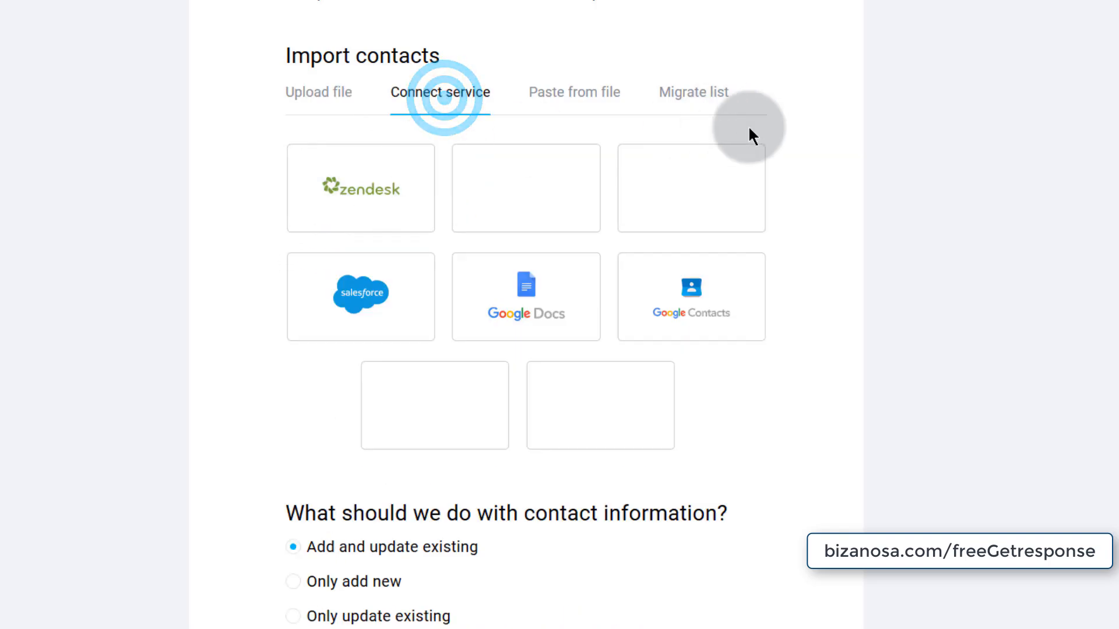
pyautogui.click(574, 101)
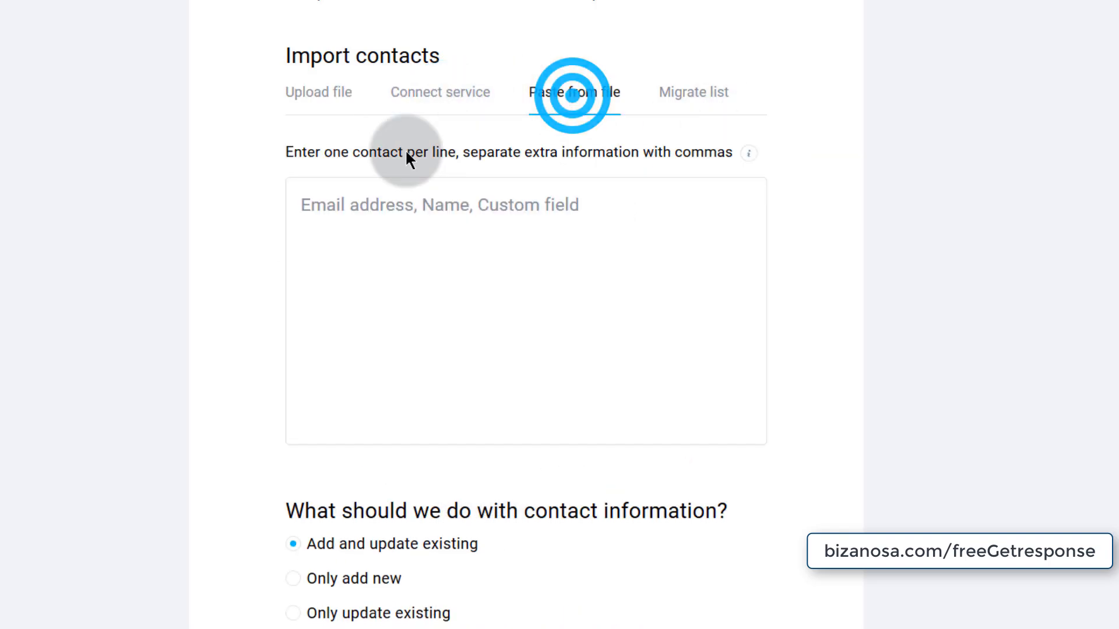
pyautogui.click(697, 93)
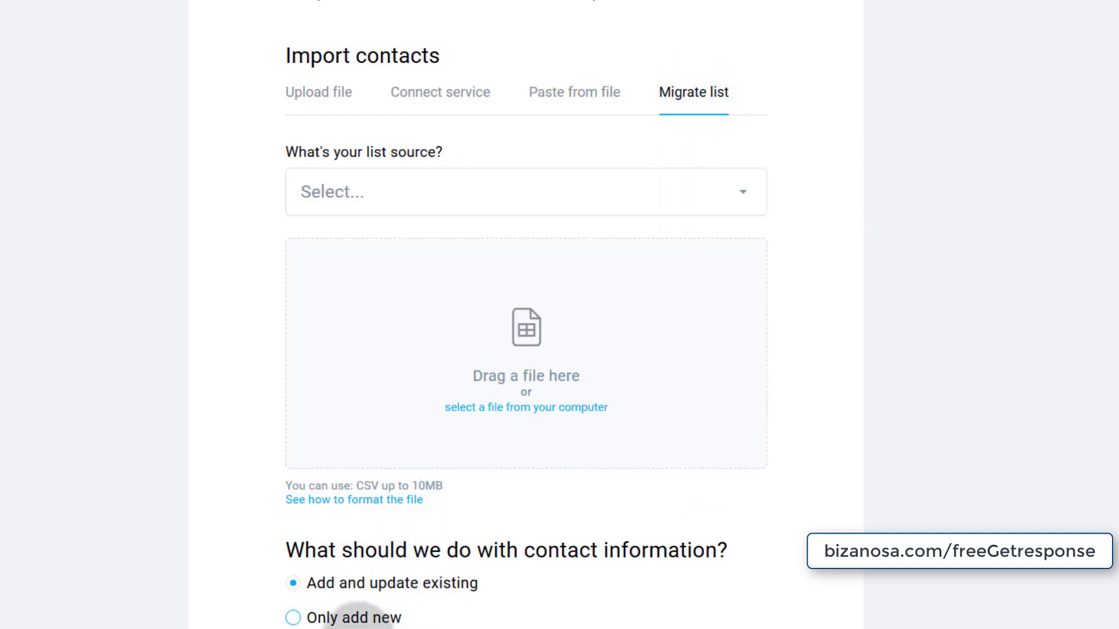
pyautogui.click(334, 100)
pyautogui.scroll(-2, 288, 446)
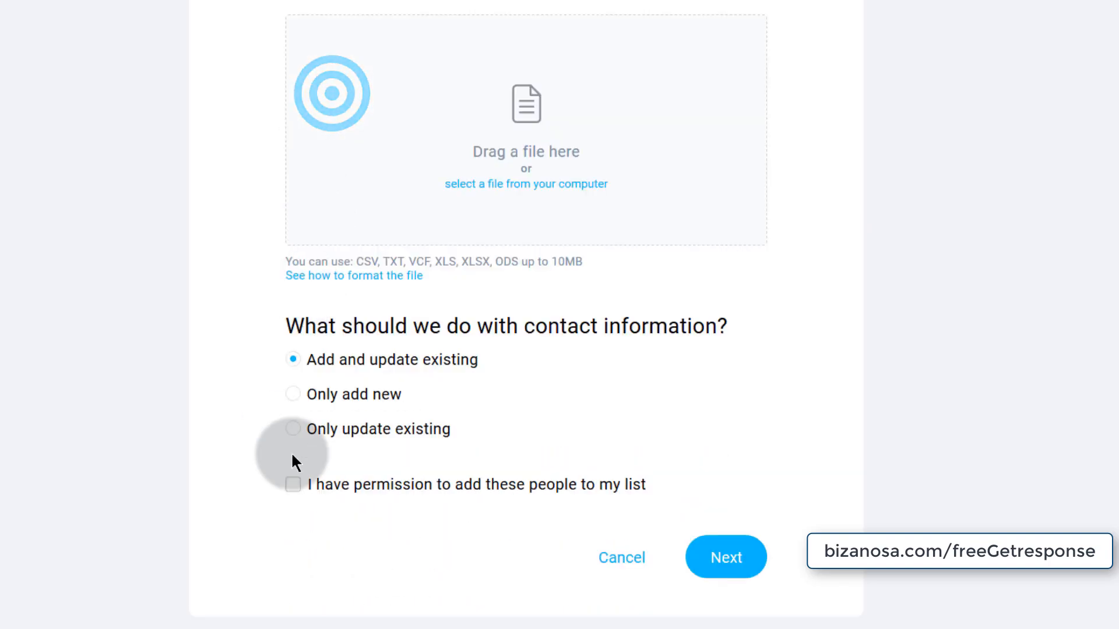
pyautogui.scroll(9, 205, 351)
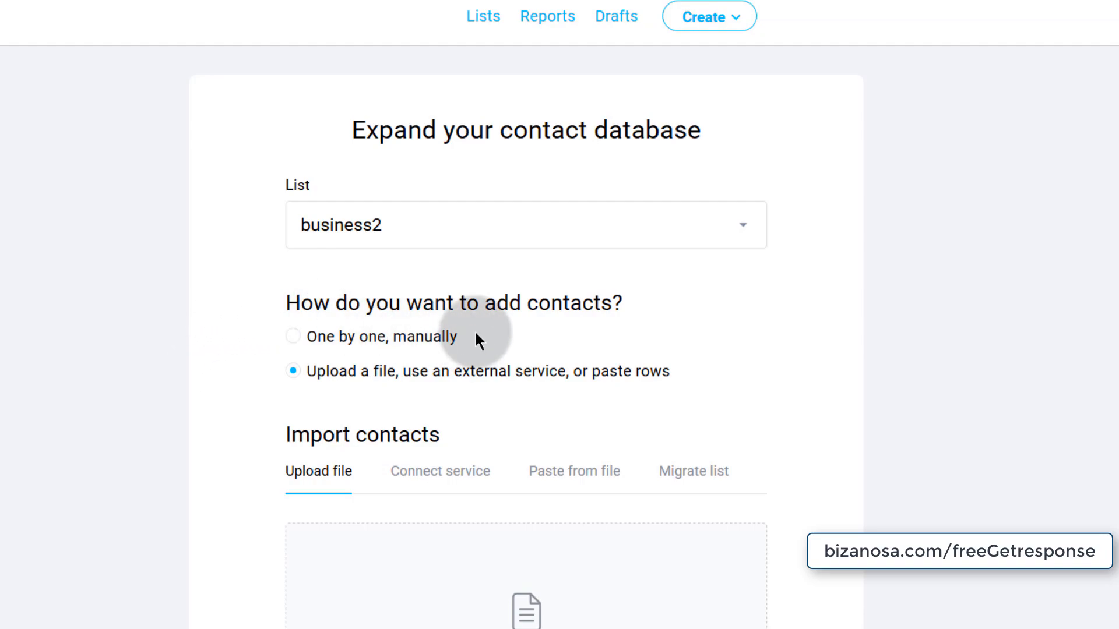
pyautogui.click(485, 18)
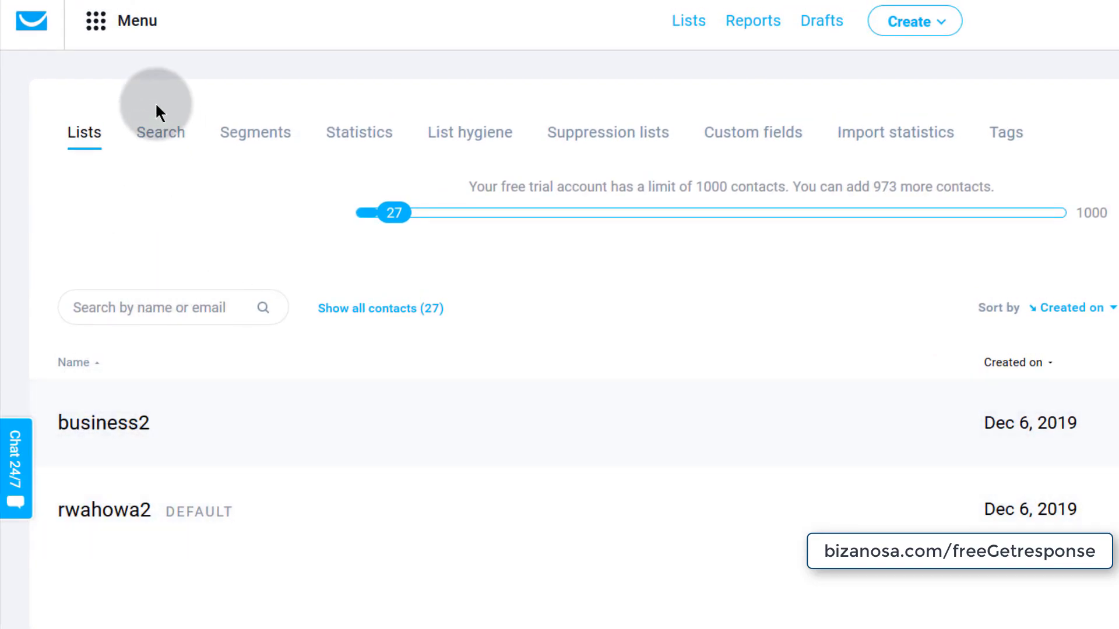
# - Use the main menu to go back to the Dashboard
pyautogui.click(96, 21)
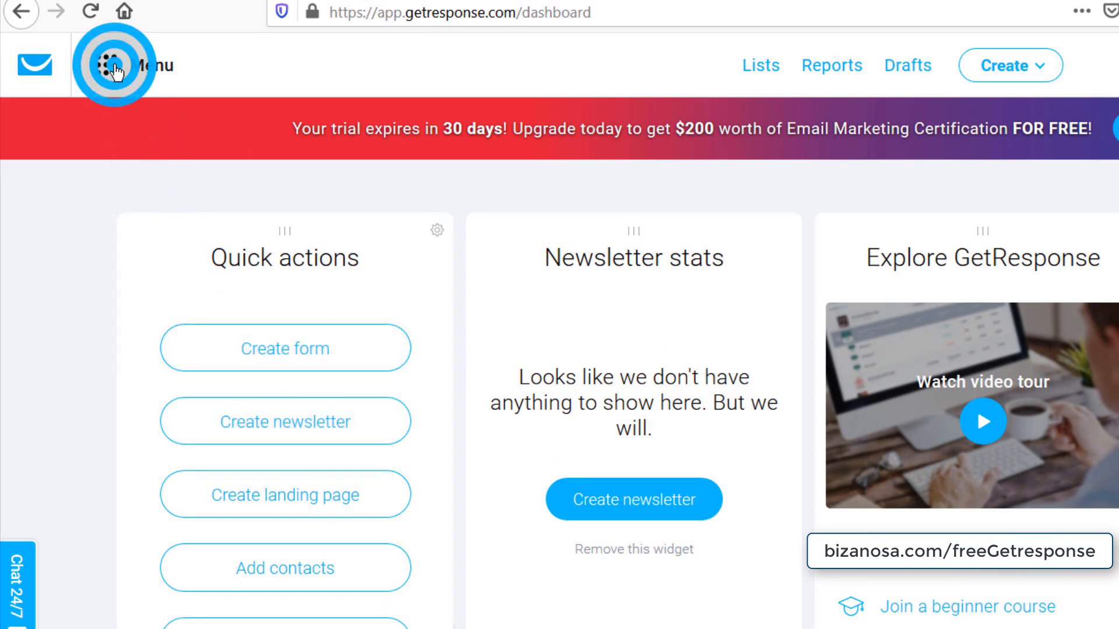
# - Start a new form from the Forms and surveys section
pyautogui.click(114, 69)
pyautogui.click(348, 250)
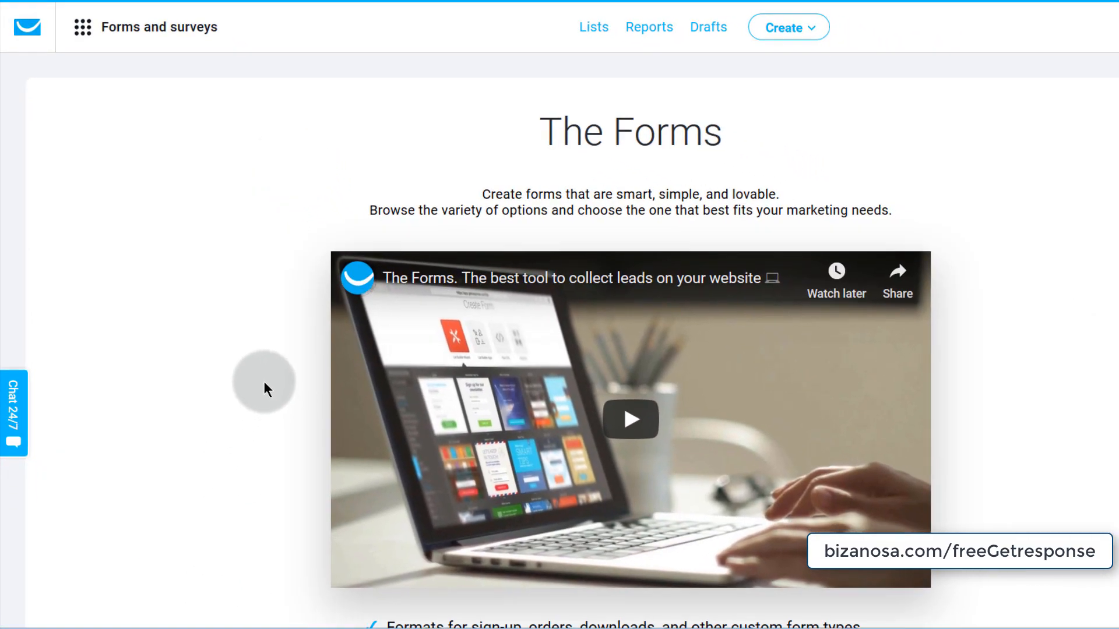
pyautogui.scroll(-7, 249, 356)
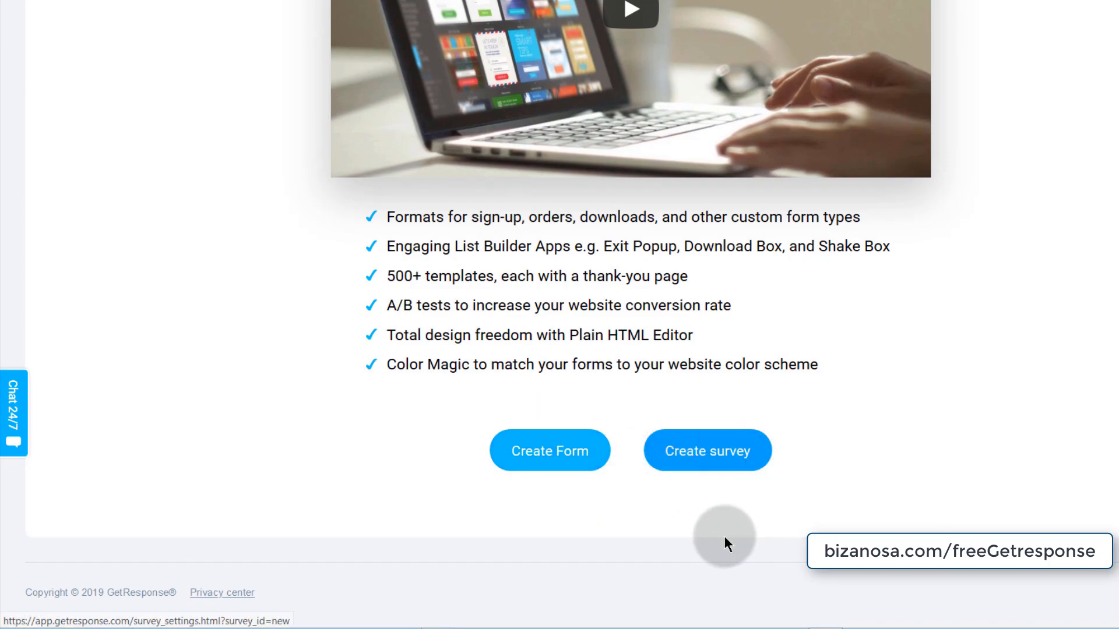
pyautogui.click(547, 455)
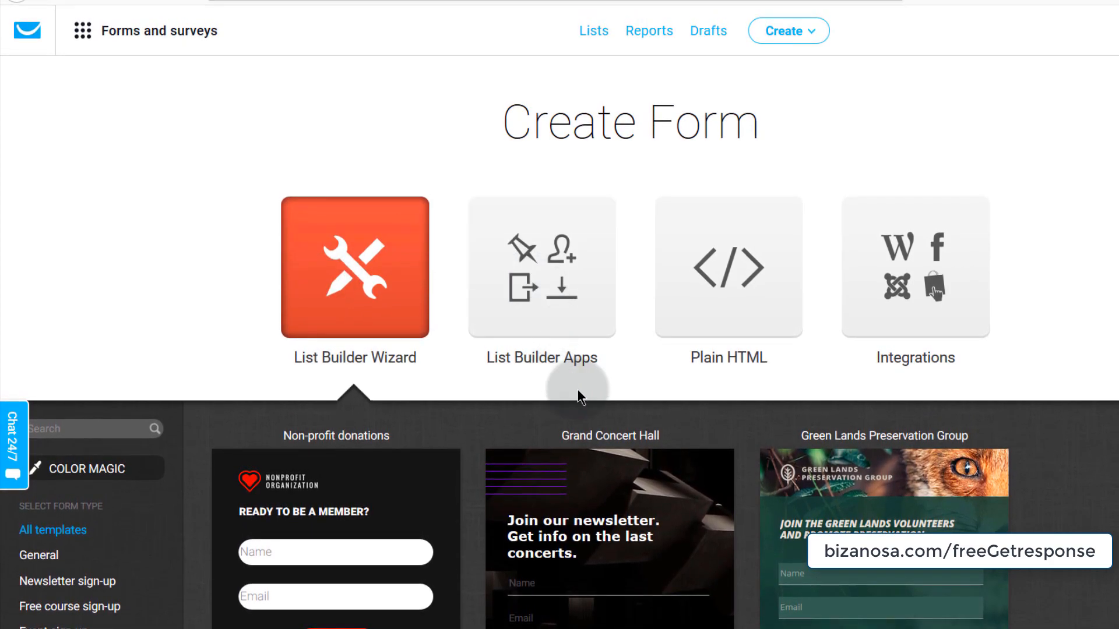
# - Browse the List Builder Wizard templates, then switch to List Builder Apps
pyautogui.scroll(-6, 337, 408)
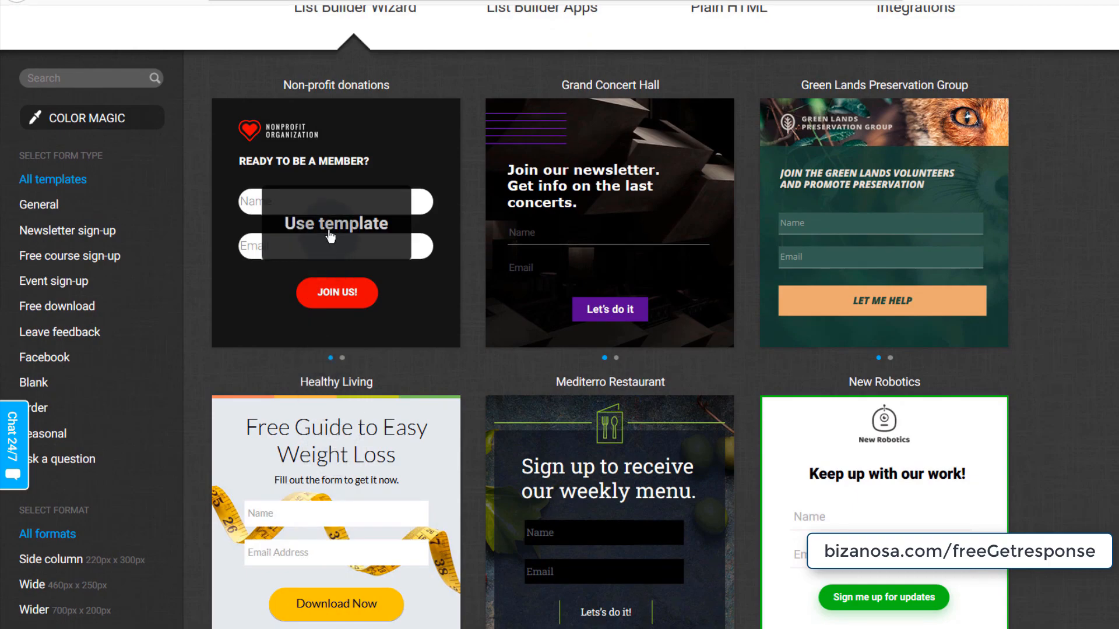
pyautogui.scroll(6, 330, 234)
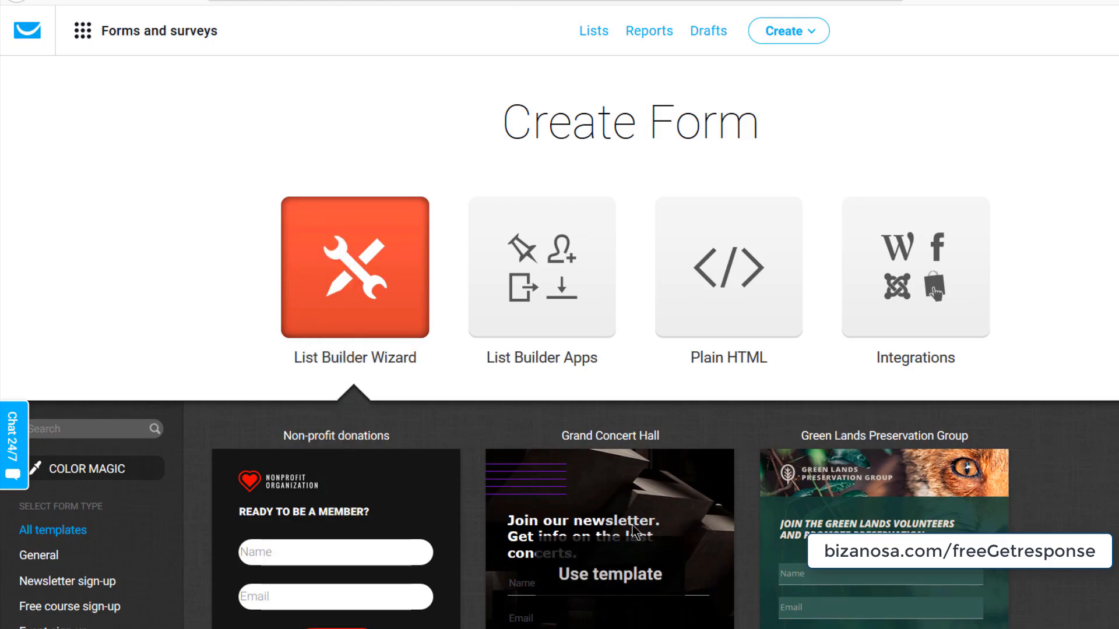
pyautogui.click(524, 283)
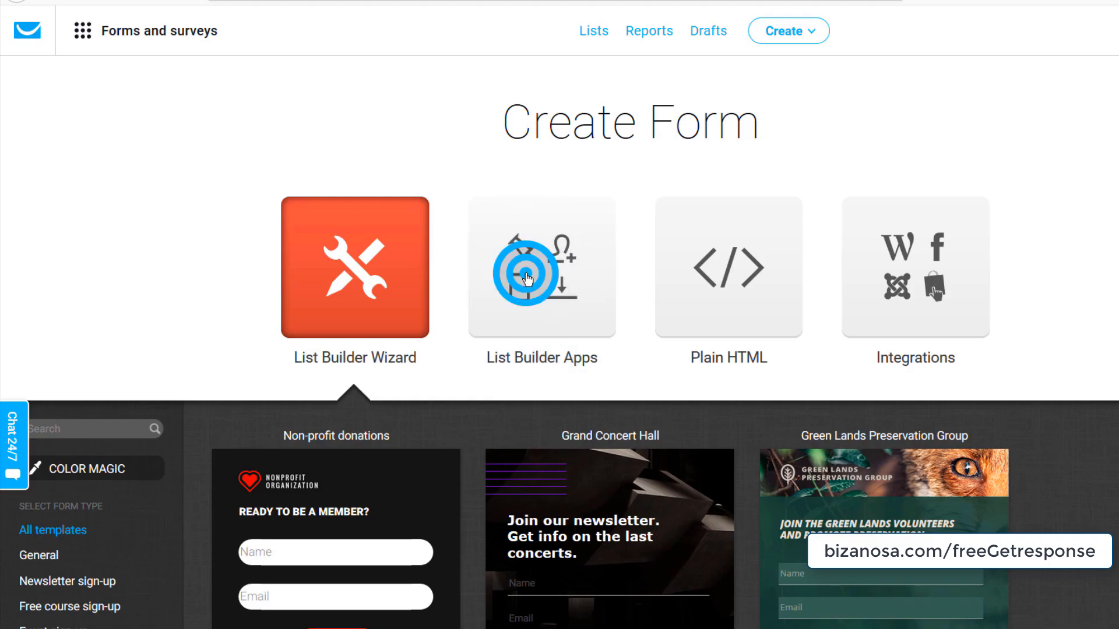
# - Scroll through the apps from Download Box and Fixed Bar to Exit Popup and Shake Box
pyautogui.scroll(-4, 275, 250)
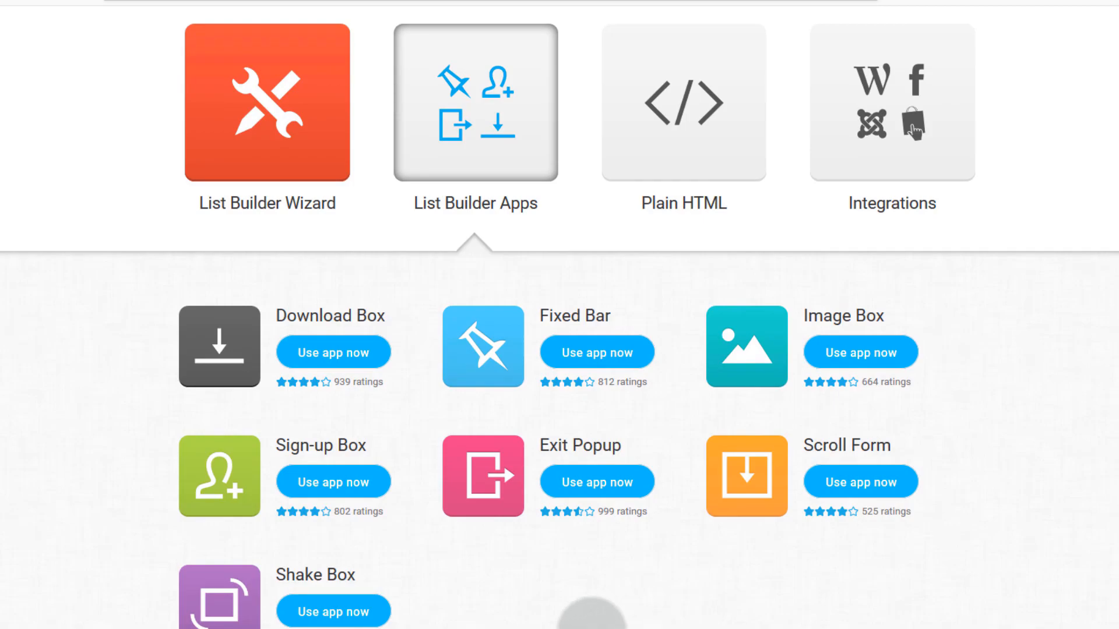
pyautogui.scroll(3, 932, 539)
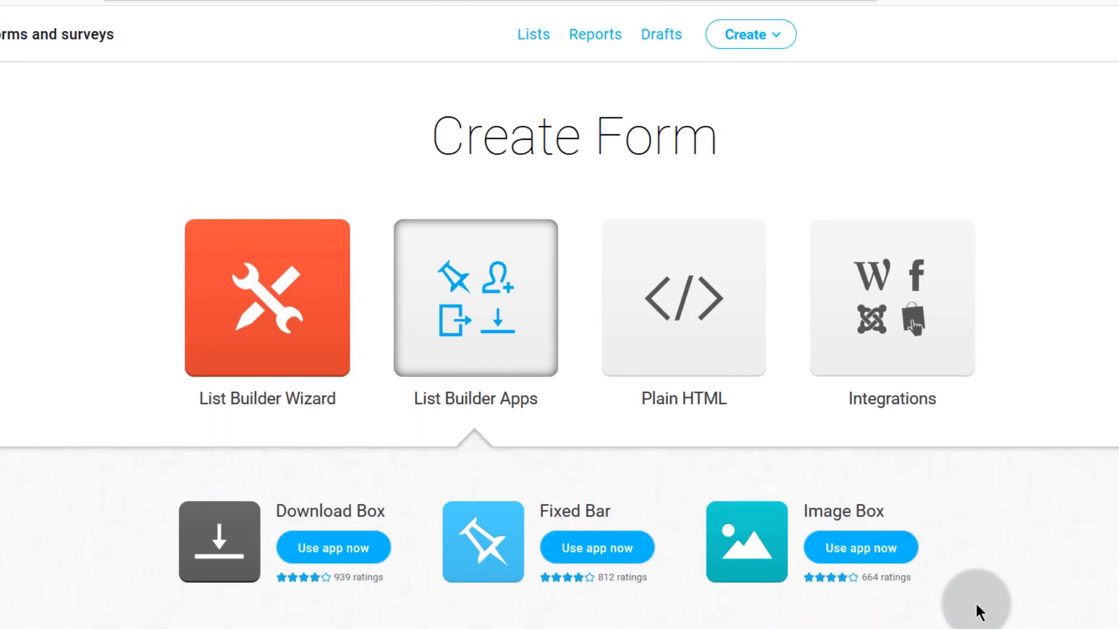
# - Bring up the Plain HTML form generator and review its email preview and code for rwahowa2
pyautogui.click(700, 342)
pyautogui.scroll(-3, 501, 354)
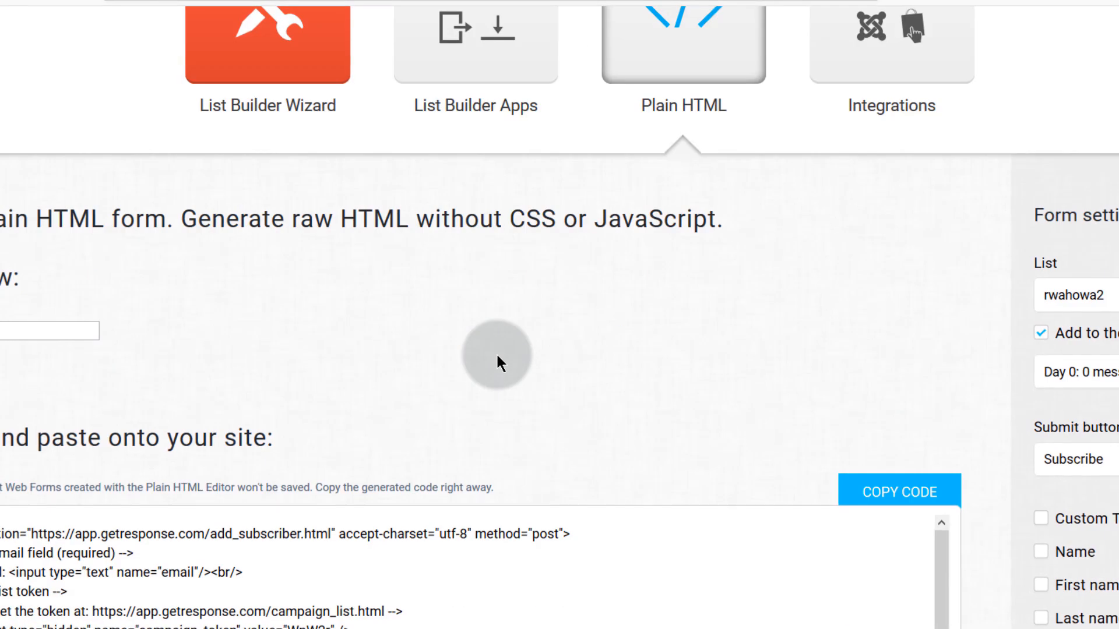
pyautogui.scroll(-2, 670, 536)
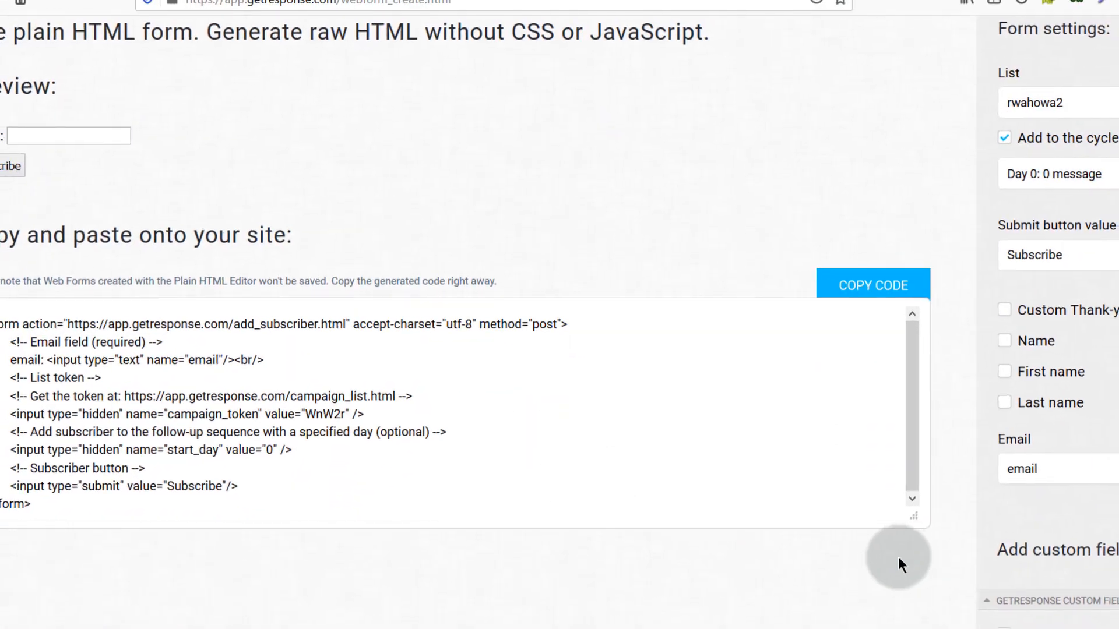
pyautogui.scroll(-2, 1019, 478)
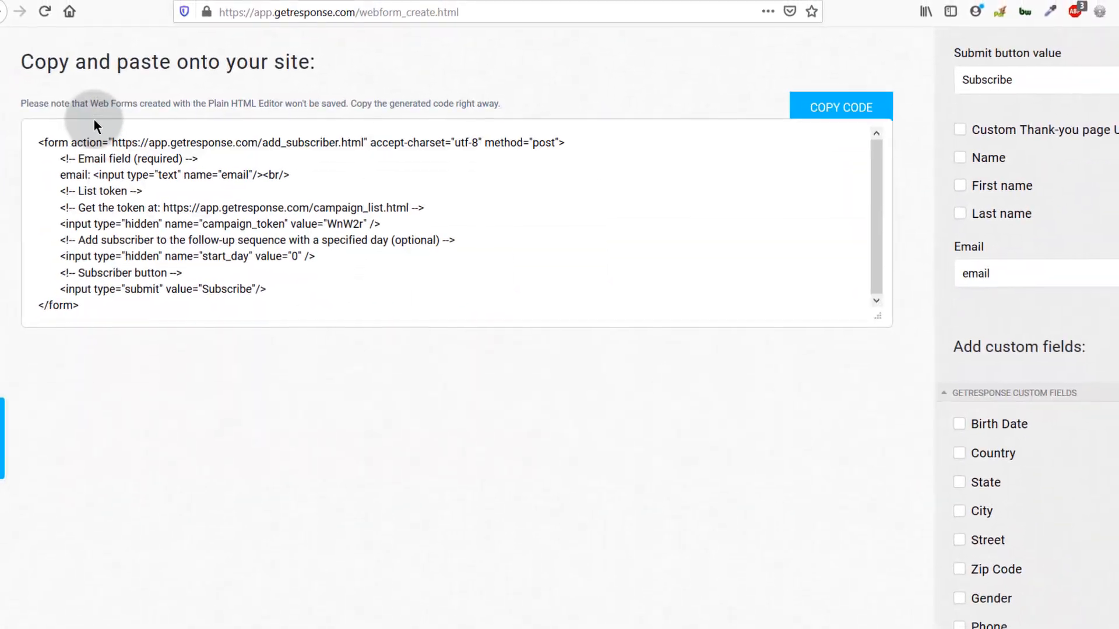
pyautogui.scroll(3, 175, 221)
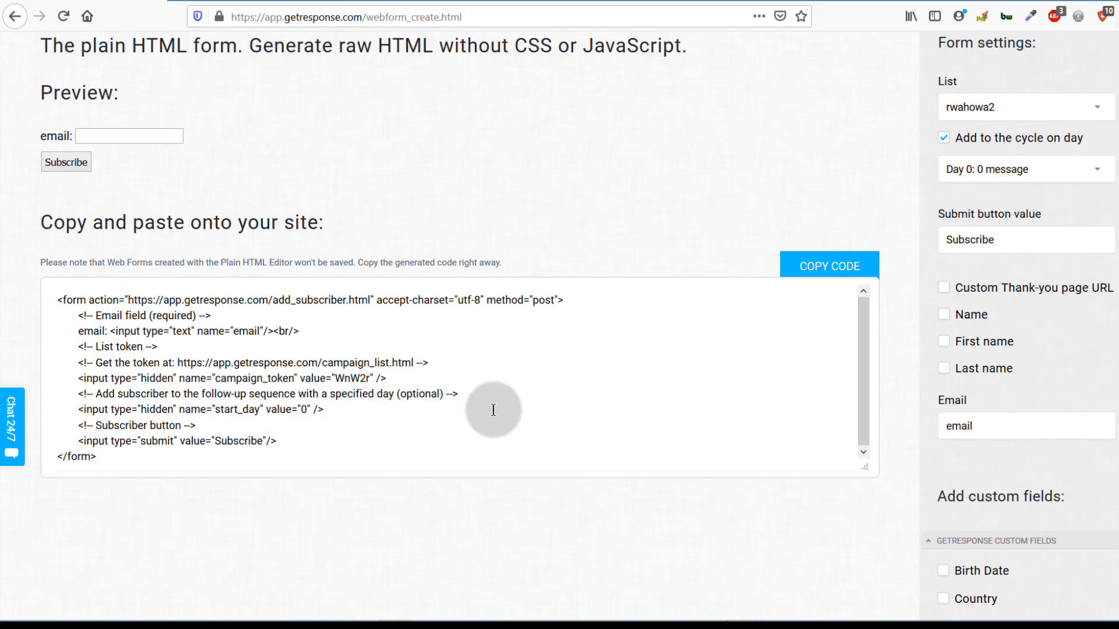
pyautogui.scroll(-3, 794, 533)
pyautogui.scroll(-1, 791, 530)
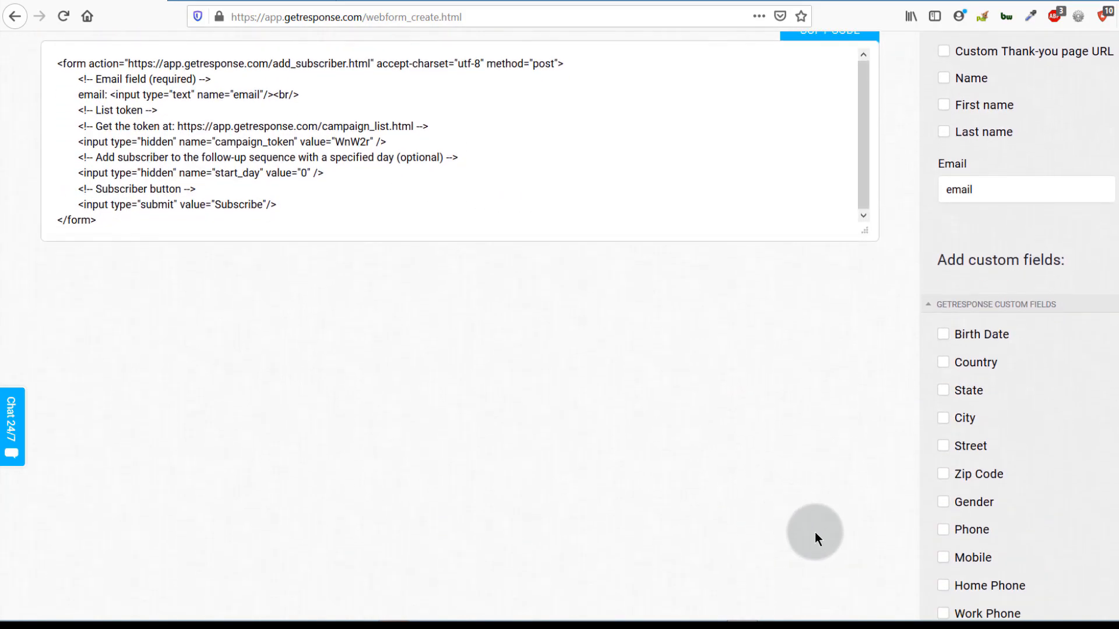
pyautogui.scroll(4, 843, 377)
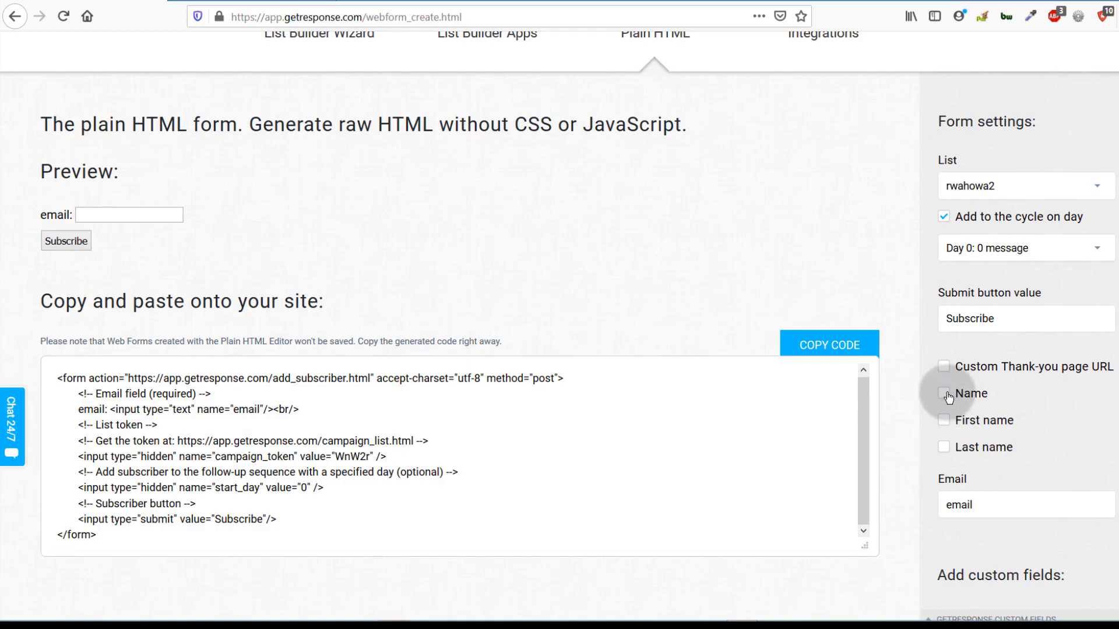
# - Tick Name so the preview and generated code gain a name field
pyautogui.click(946, 395)
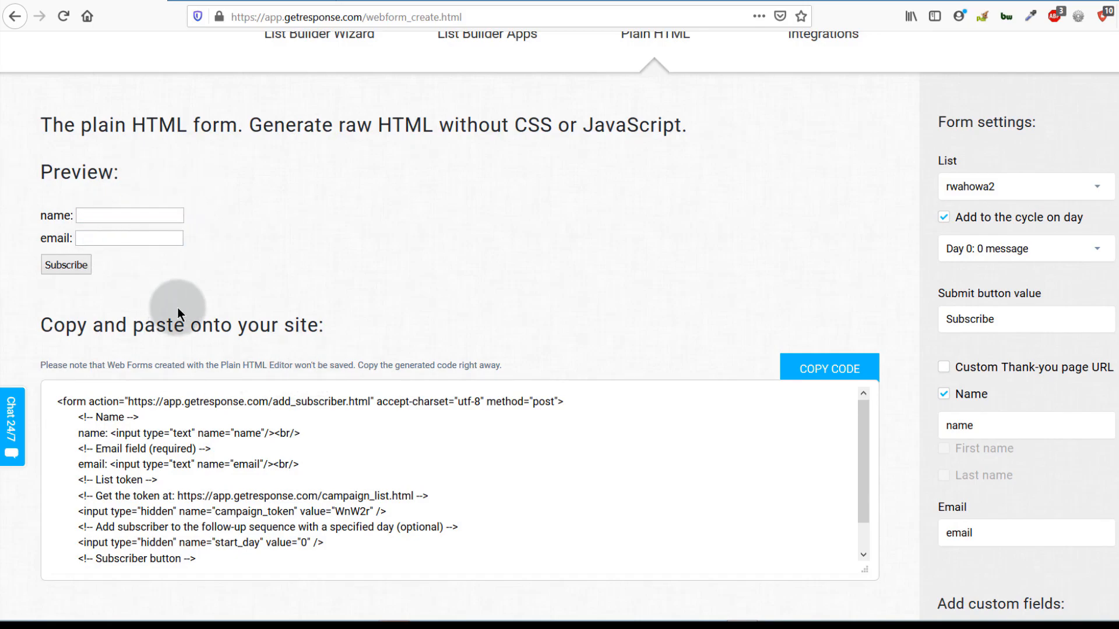
pyautogui.scroll(-5, 110, 316)
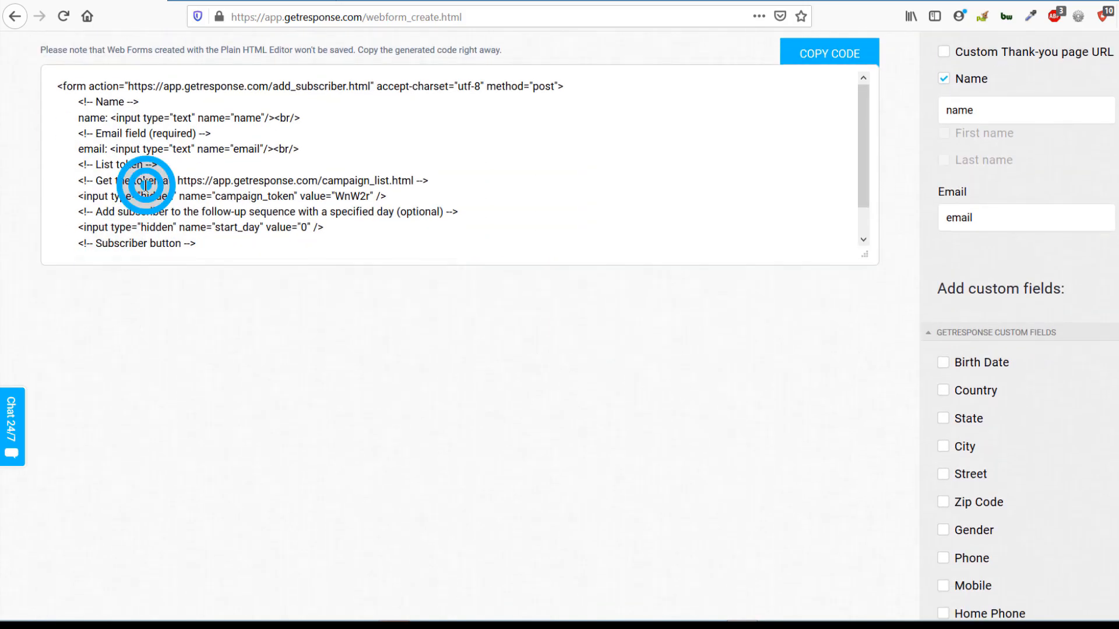
pyautogui.scroll(6, 379, 304)
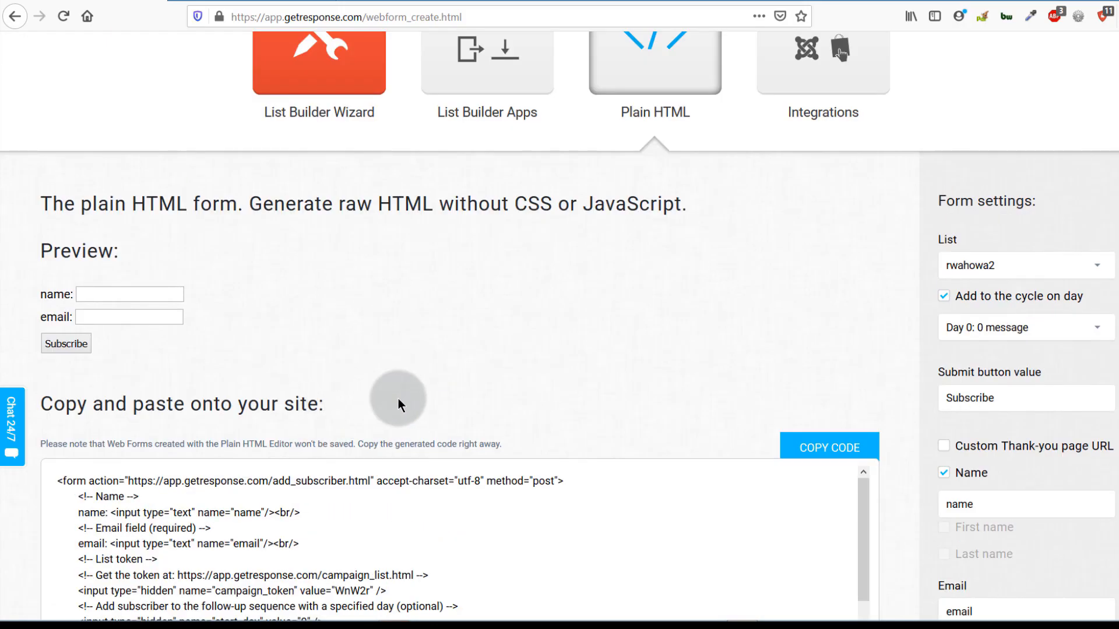
pyautogui.scroll(-3, 362, 314)
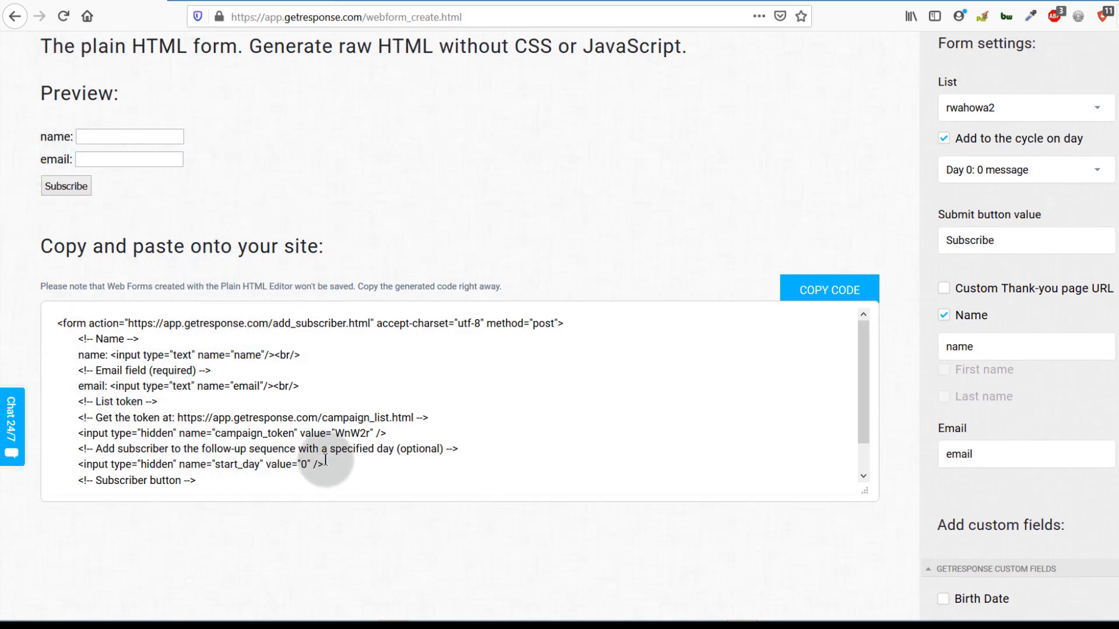
pyautogui.scroll(4, 402, 441)
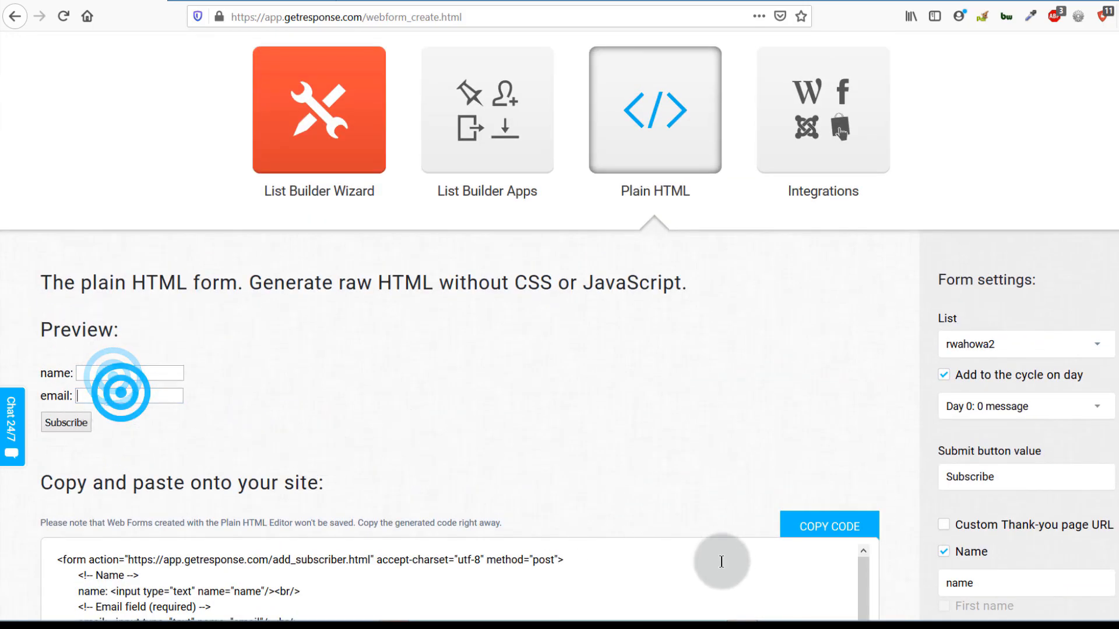
pyautogui.scroll(3, 816, 490)
# - Show Integrations and scroll through Facebook Web Form App, WordPress, Joomla! and others
pyautogui.click(806, 279)
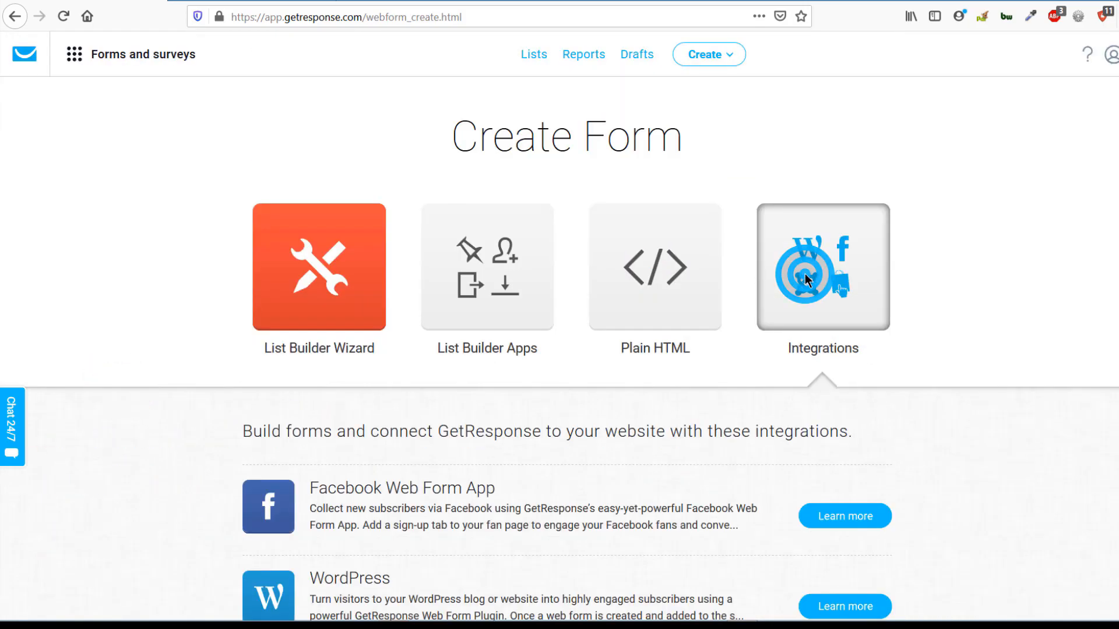
pyautogui.scroll(-4, 776, 430)
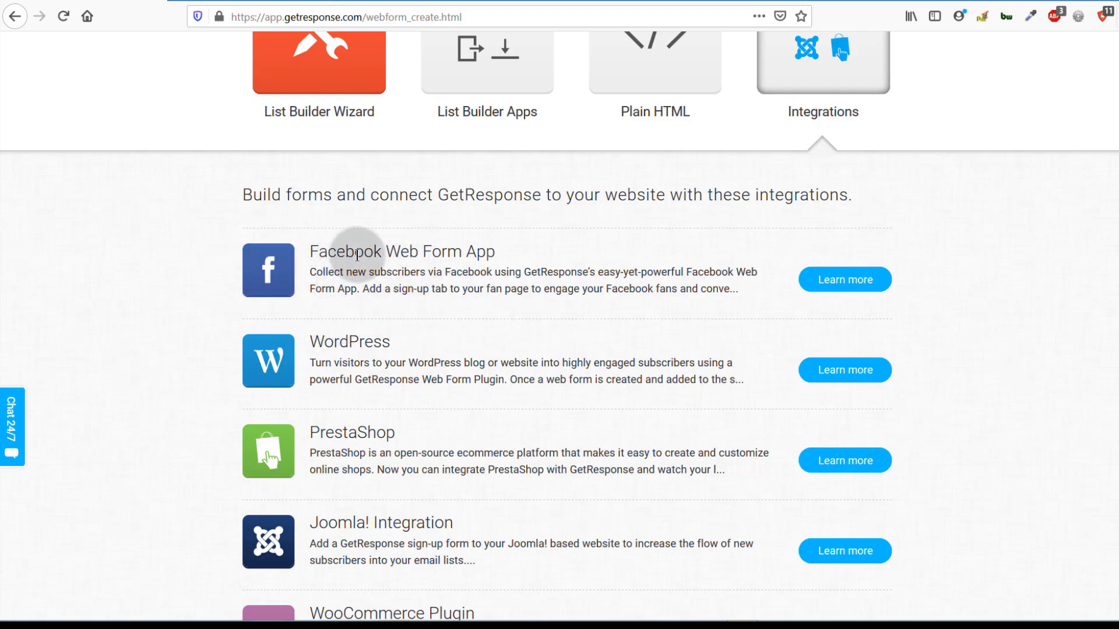
pyautogui.scroll(-3, 333, 302)
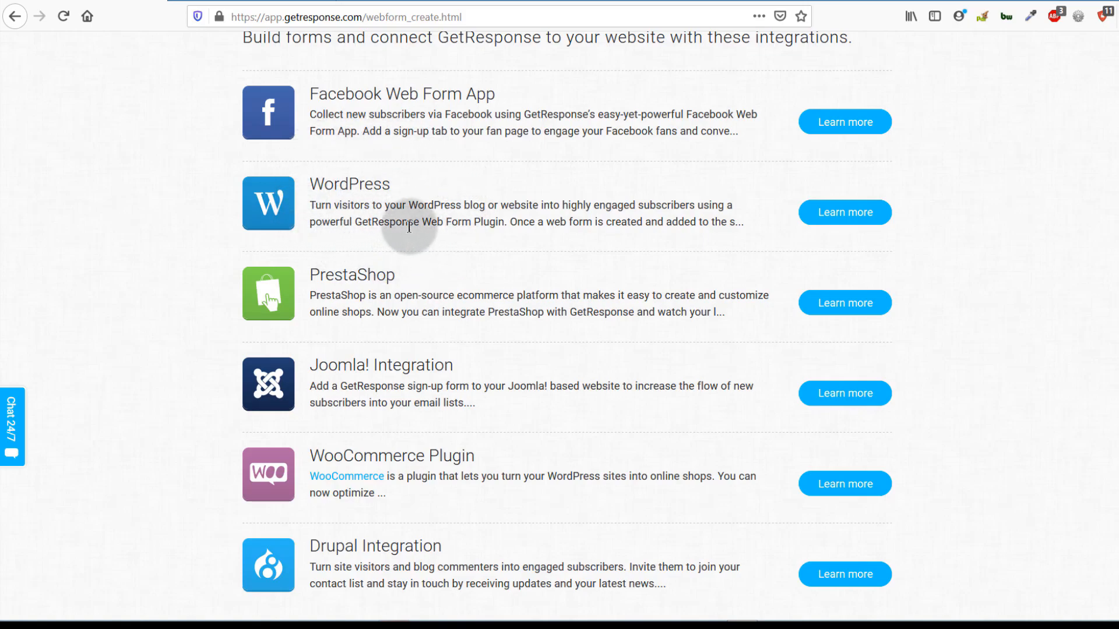
pyautogui.scroll(-2, 452, 274)
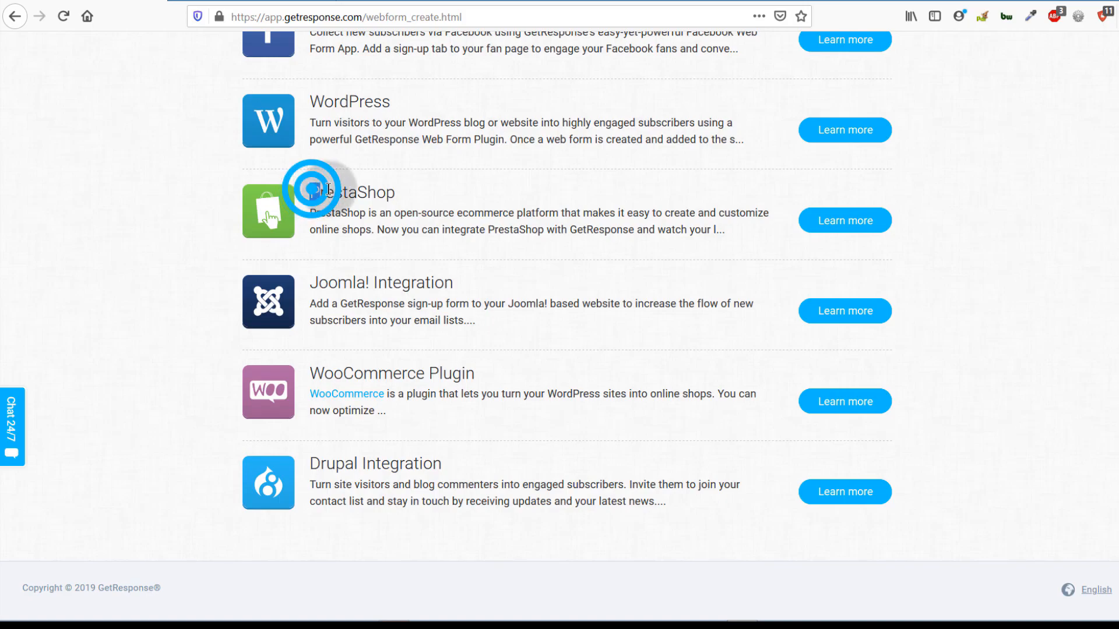
# - Highlight the PrestaShop, Drupal and WooCommerce integration names, then clear the highlight
pyautogui.doubleClick(325, 189)
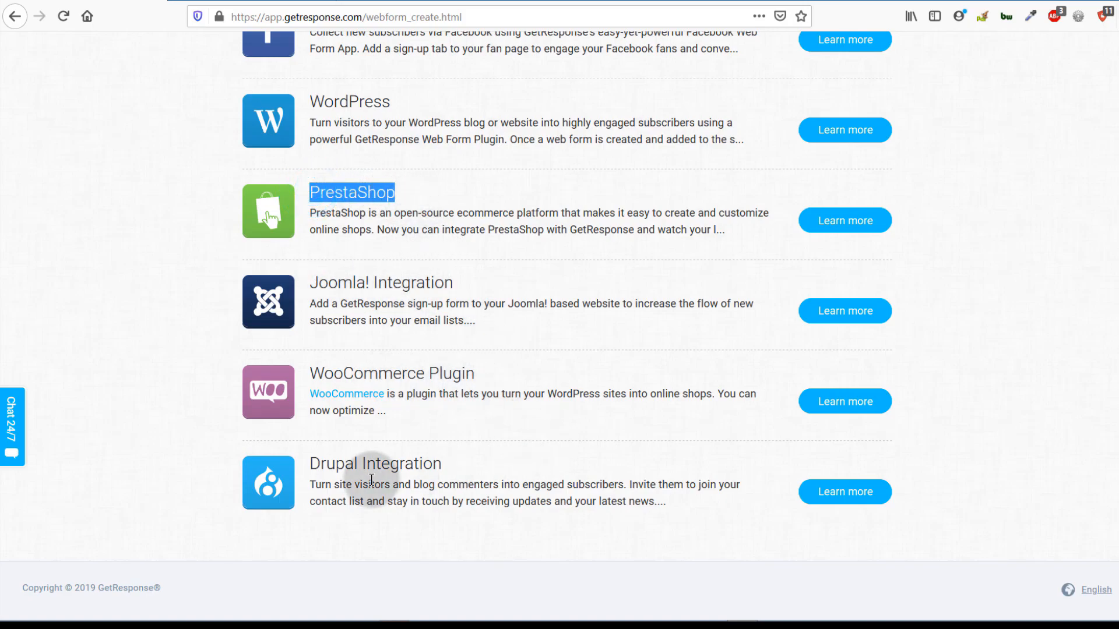
pyautogui.moveTo(311, 464); pyautogui.dragTo(373, 464)
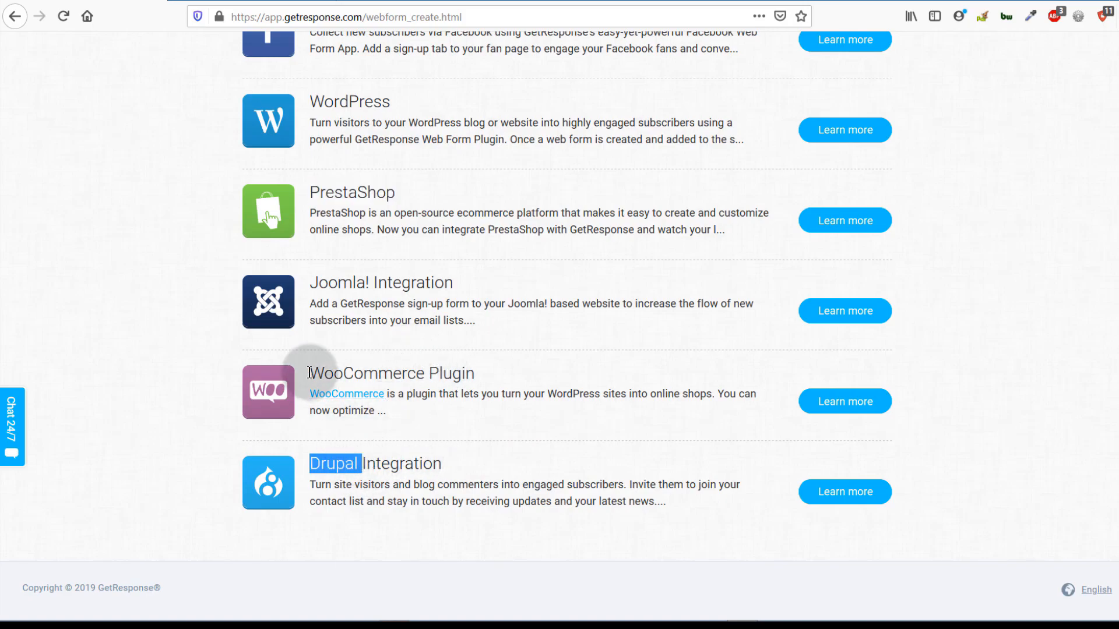
pyautogui.moveTo(310, 372); pyautogui.dragTo(424, 368)
pyautogui.click(412, 406)
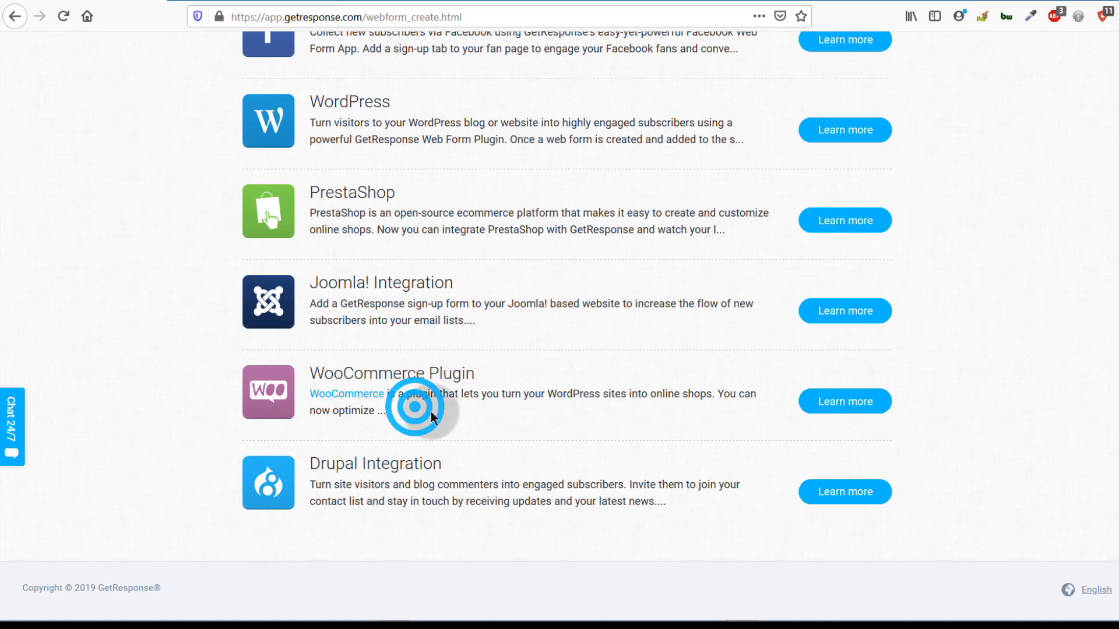
pyautogui.scroll(3, 412, 400)
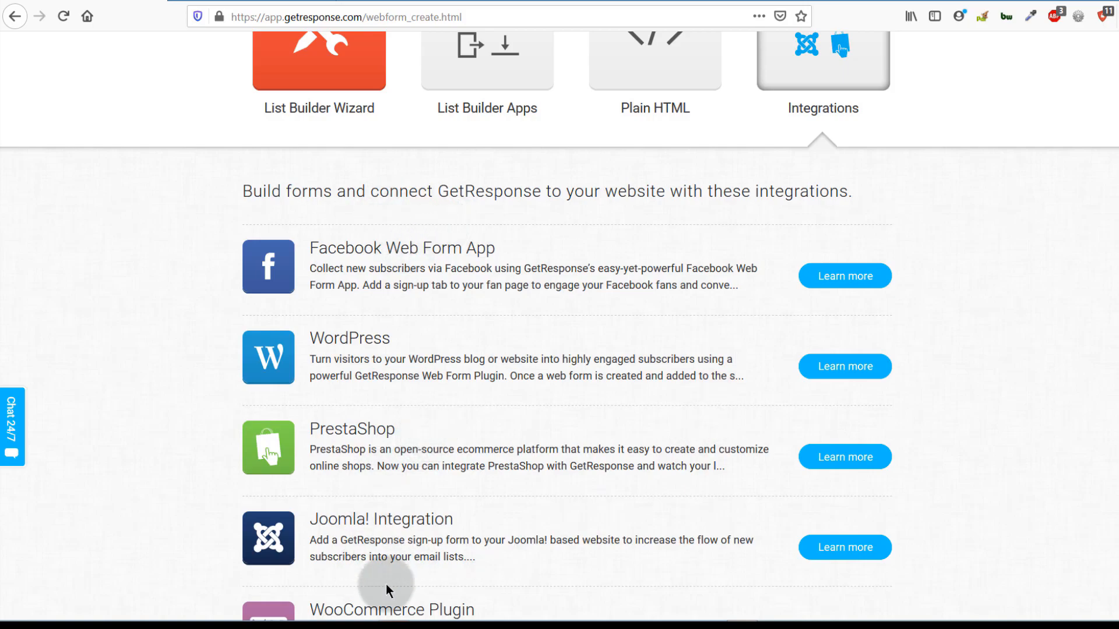
pyautogui.scroll(-4, 379, 528)
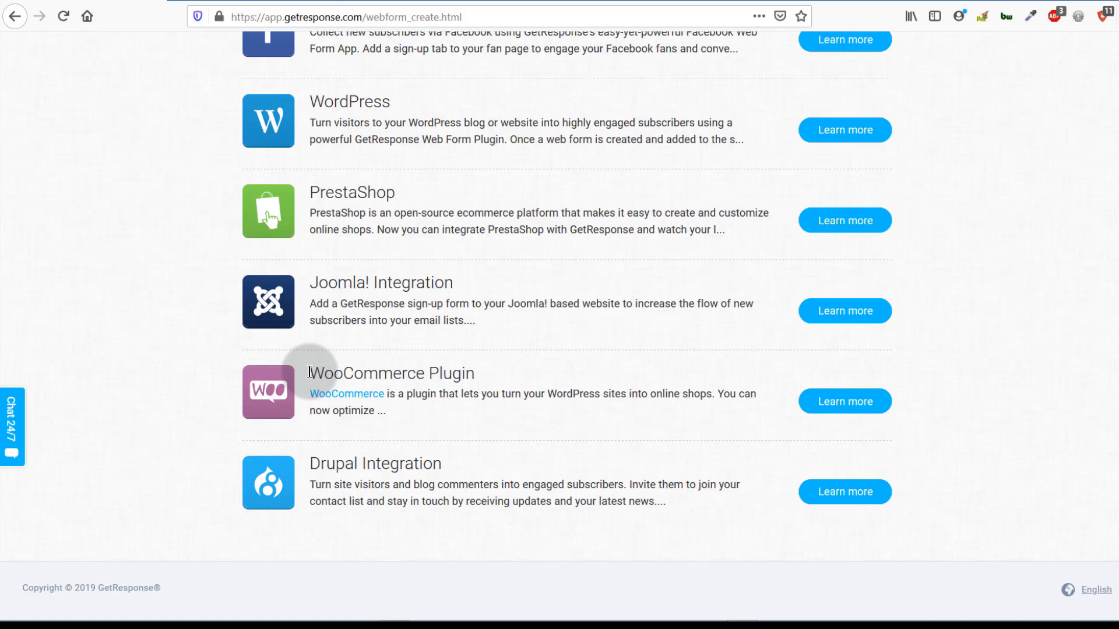
pyautogui.moveTo(315, 372); pyautogui.dragTo(425, 373)
pyautogui.scroll(2, 412, 437)
pyautogui.click(463, 470)
pyautogui.scroll(5, 463, 472)
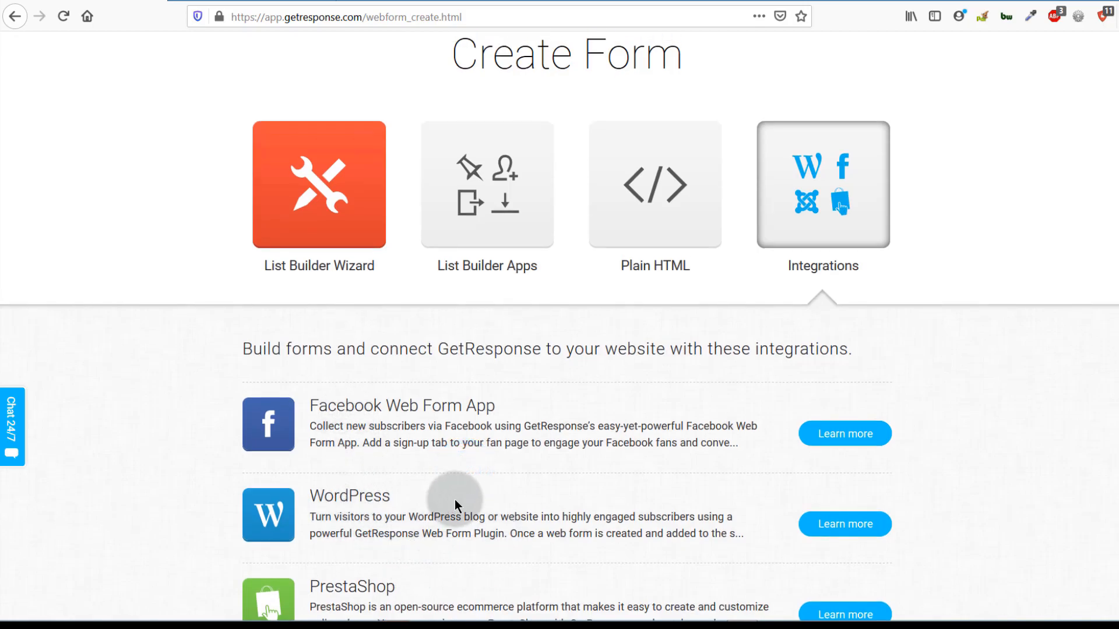
pyautogui.scroll(1, 455, 505)
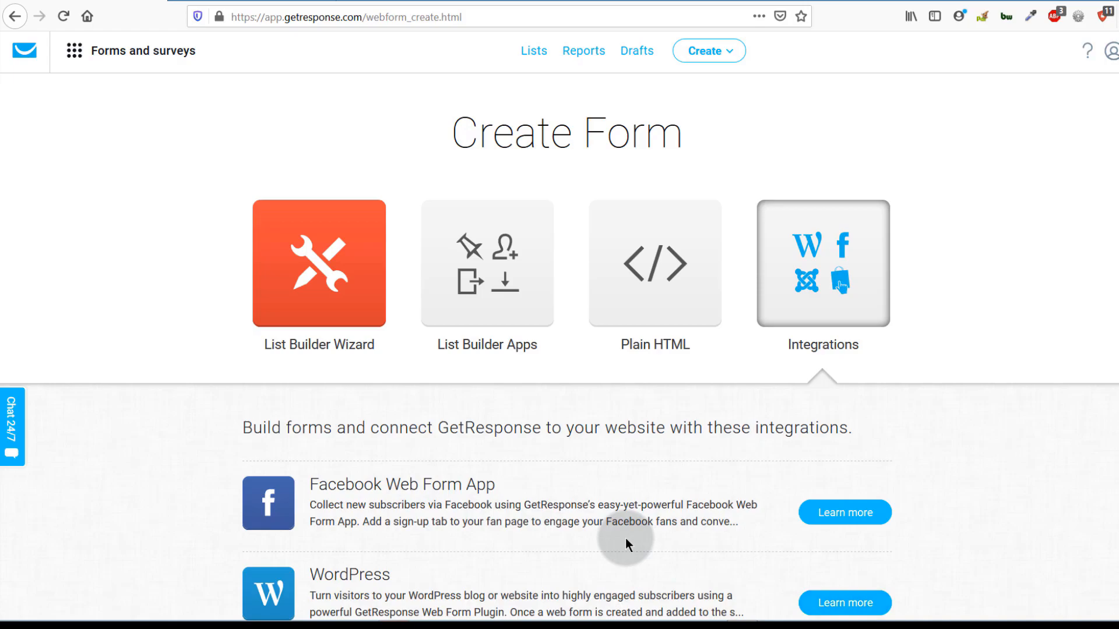
pyautogui.scroll(-3, 408, 478)
pyautogui.scroll(3, 369, 524)
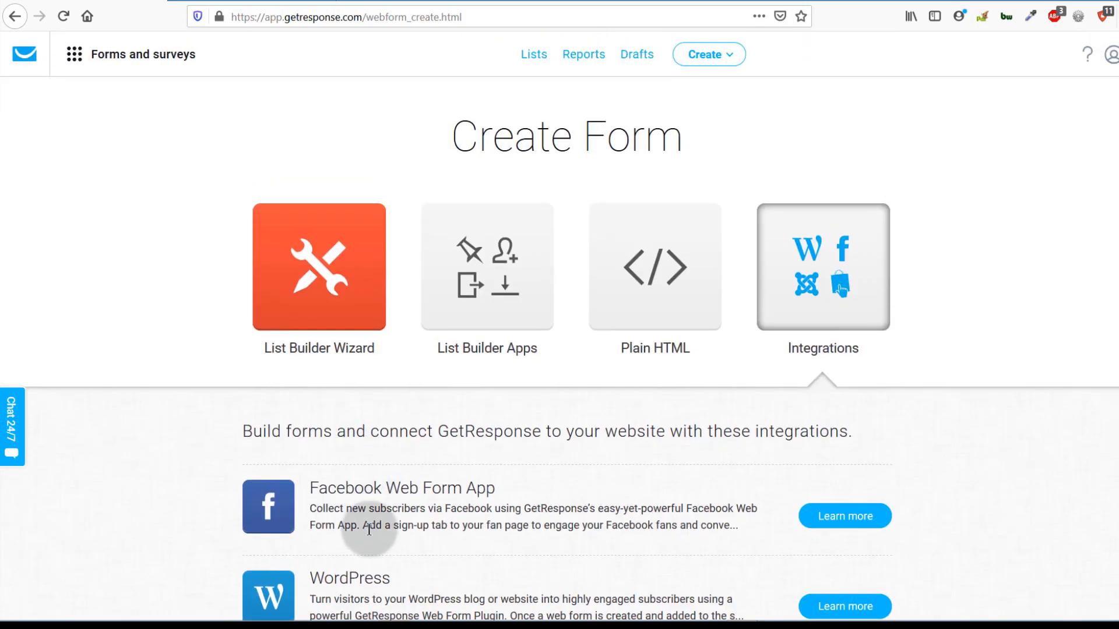
# - Return to List Builder Wizard and browse templates like Non-profit donations, Healthy Living, New Robotics
pyautogui.click(308, 289)
pyautogui.scroll(-5, 210, 425)
pyautogui.scroll(5, 205, 425)
pyautogui.moveTo(492, 526)
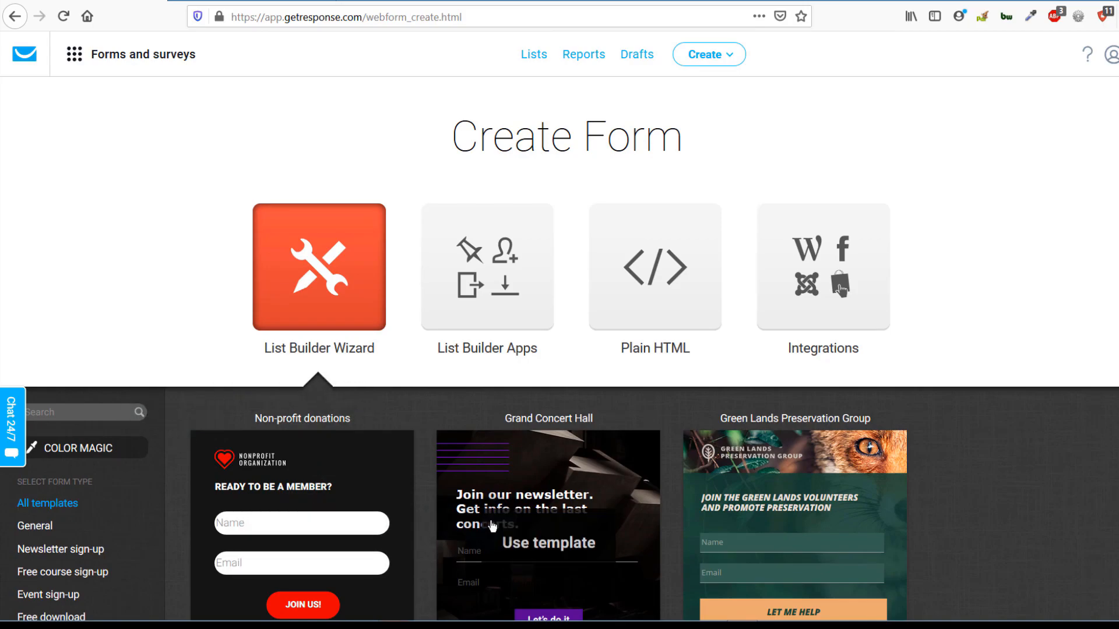
pyautogui.scroll(-5, 492, 526)
pyautogui.moveTo(392, 490)
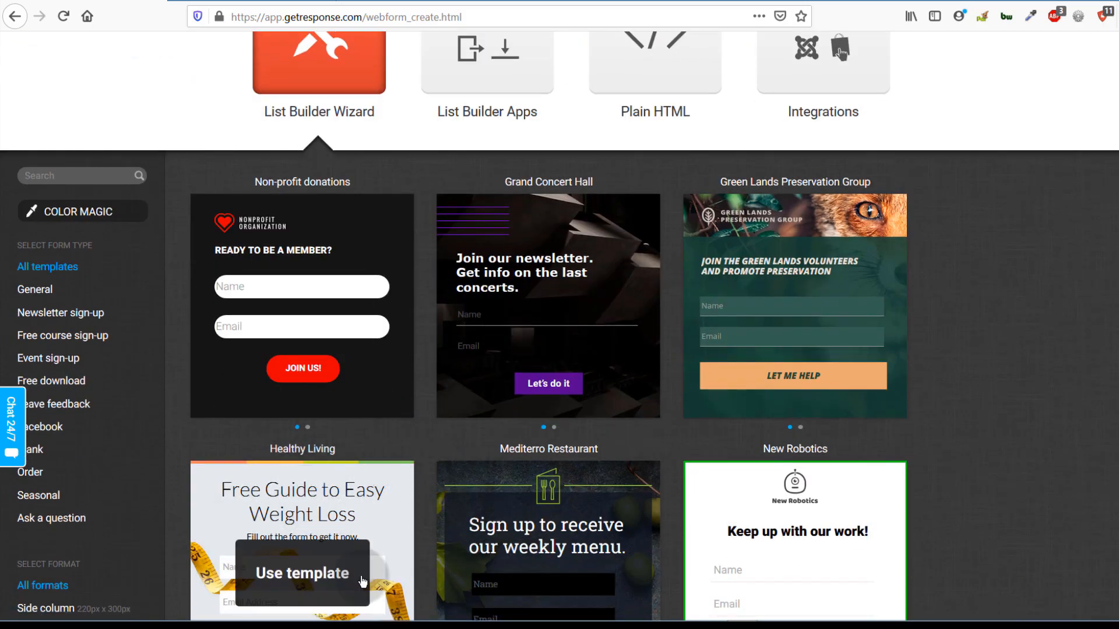
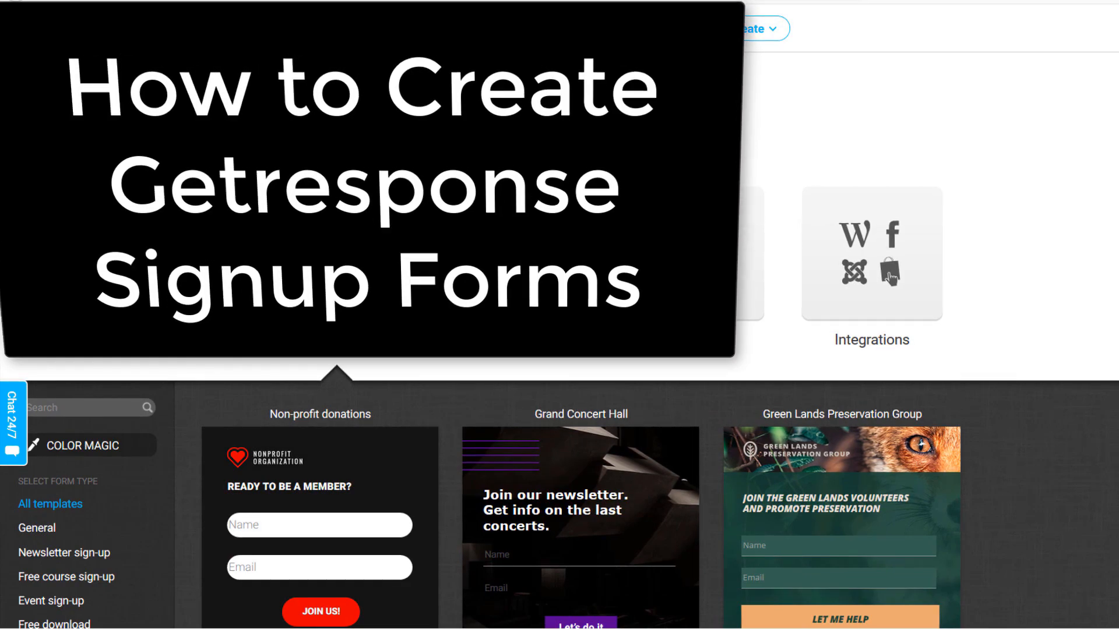
# - Start a new form via Create > Create form and scroll to the List Builder Wizard template gallery
pyautogui.click(146, 307)
pyautogui.scroll(-5, 146, 306)
pyautogui.scroll(5, 145, 305)
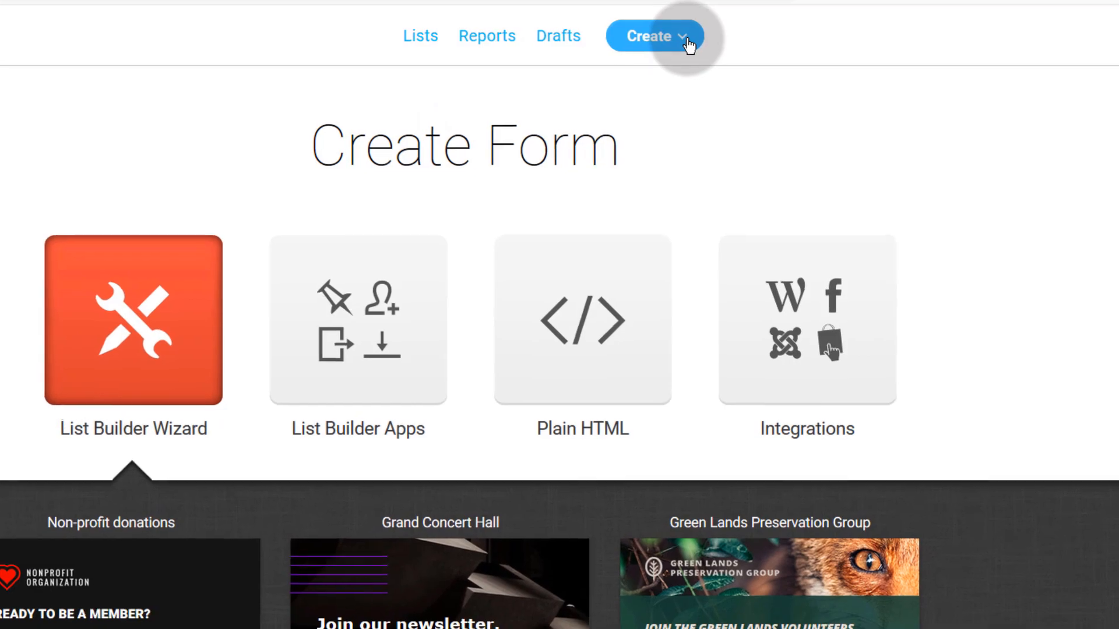
pyautogui.click(690, 40)
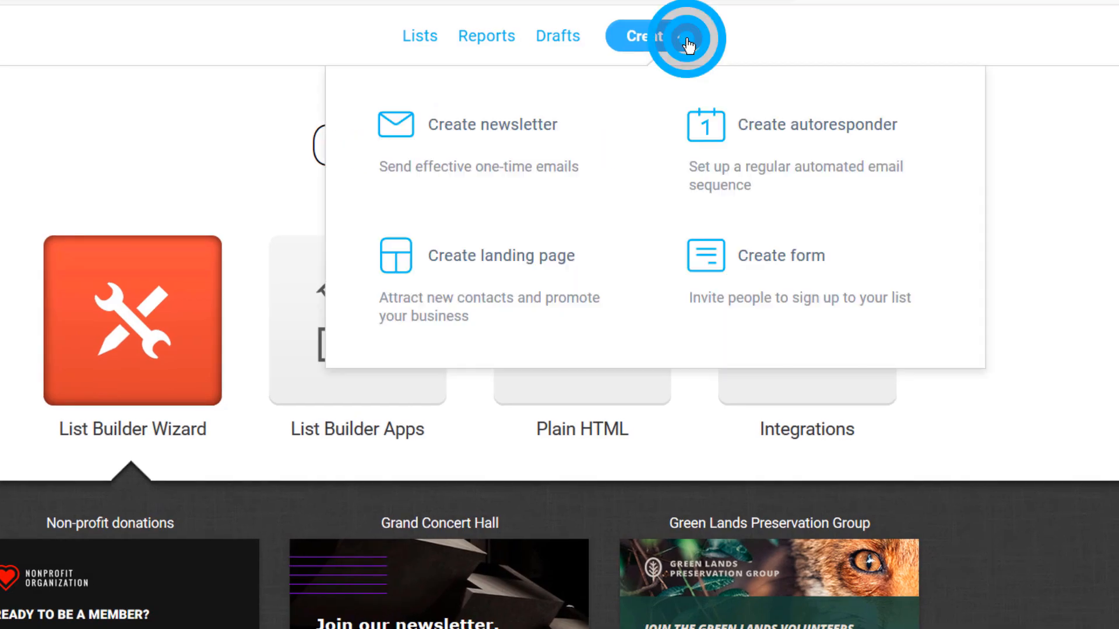
pyautogui.click(857, 287)
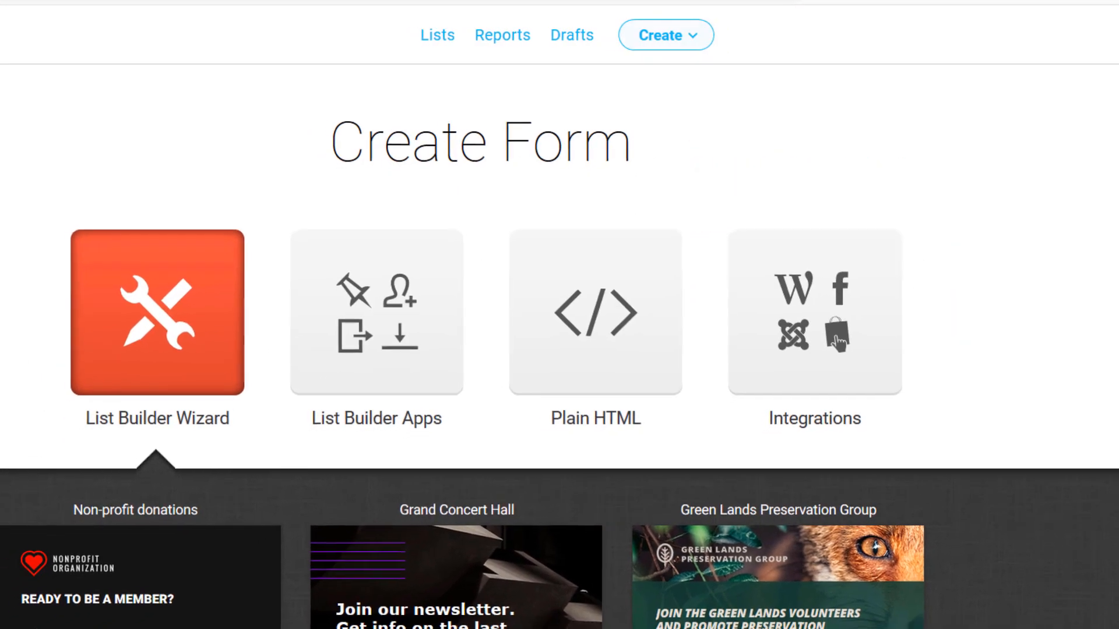
pyautogui.click(25, 350)
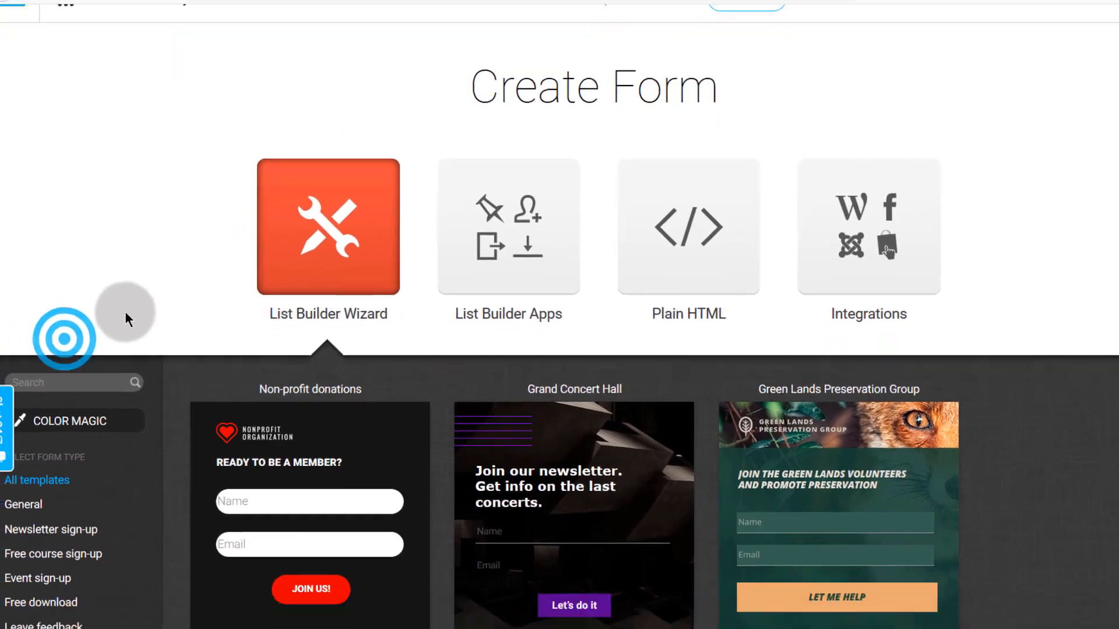
pyautogui.scroll(-4, 145, 260)
pyautogui.scroll(4, 146, 260)
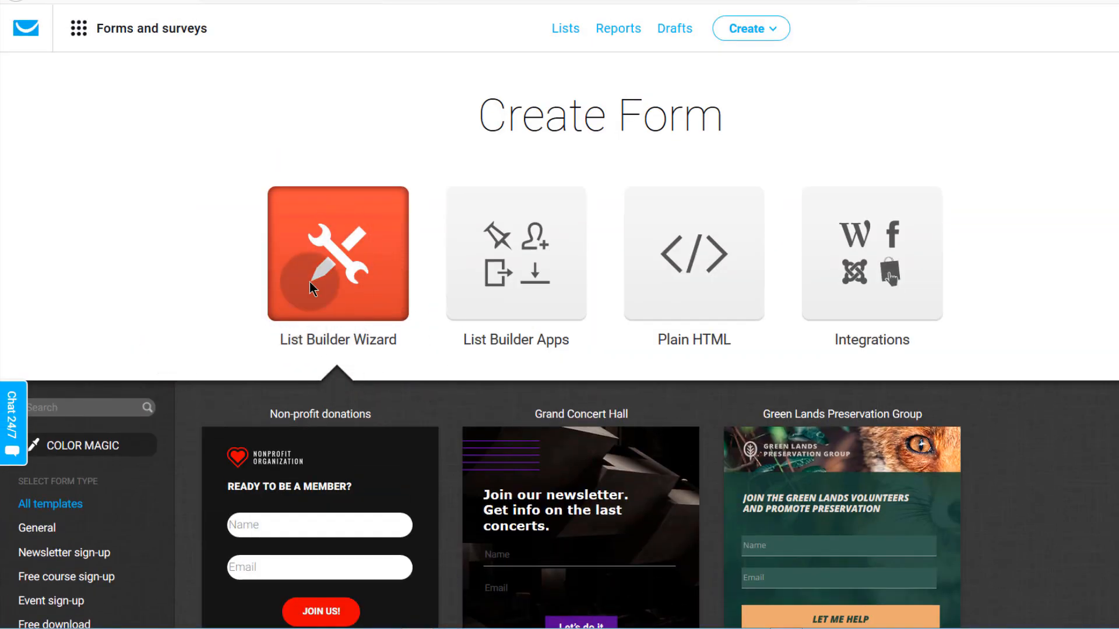
pyautogui.scroll(-5, 194, 390)
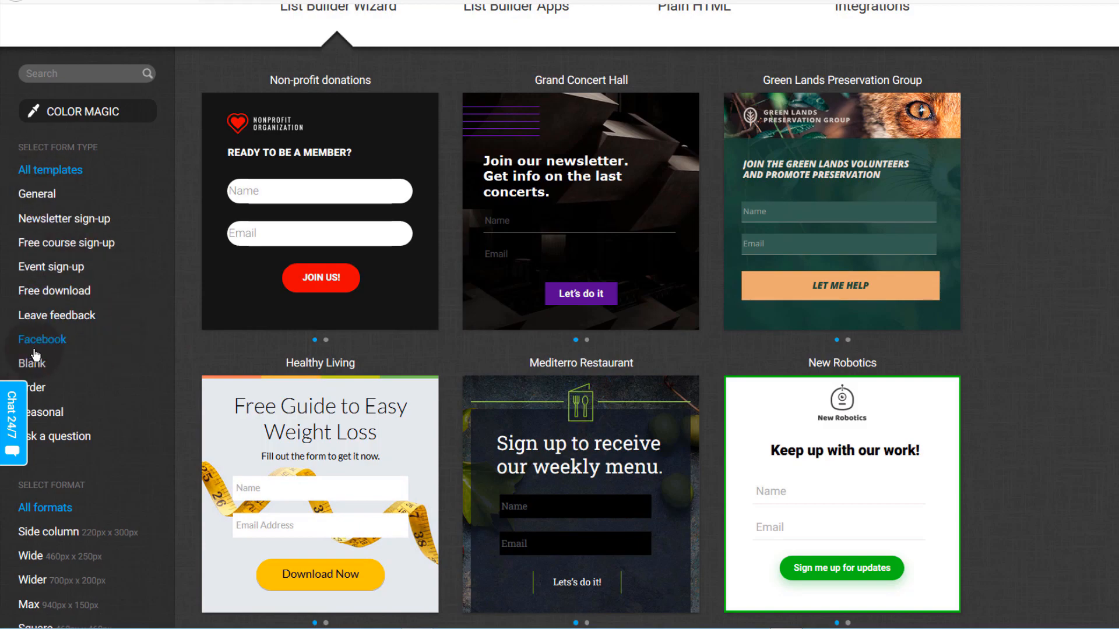
# - Filter the gallery to Free course sign-up templates and browse them
pyautogui.click(58, 244)
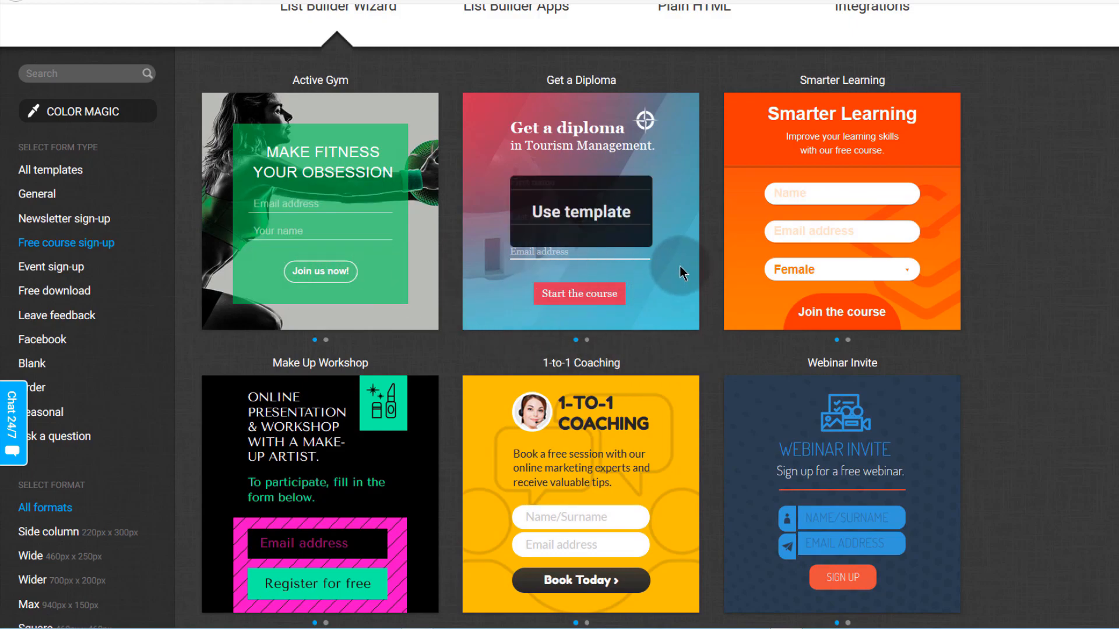
pyautogui.scroll(-3, 816, 300)
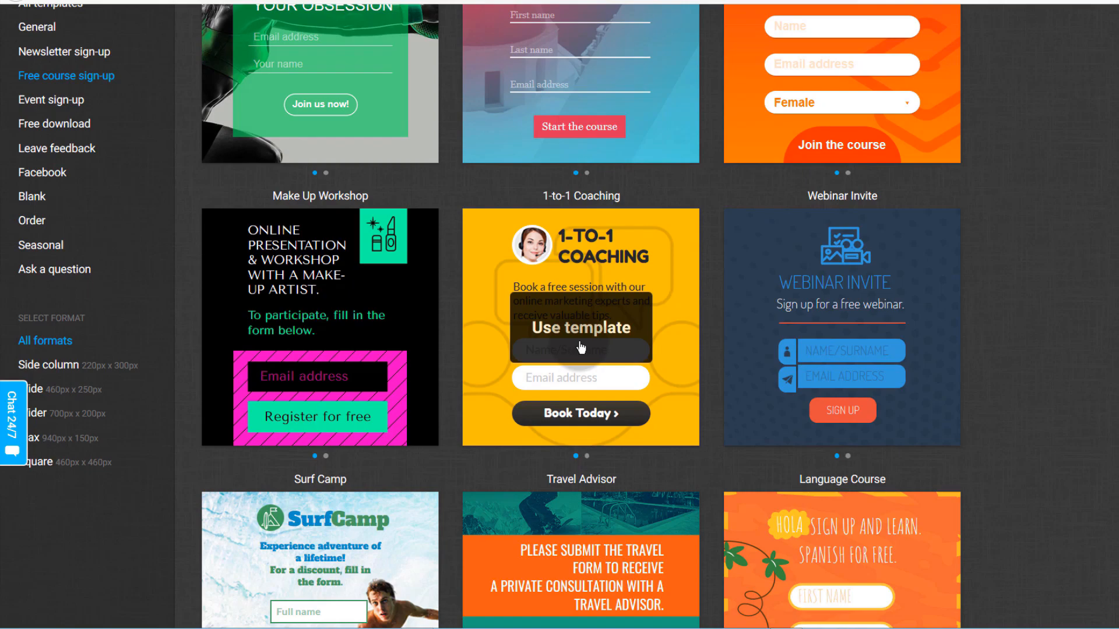
pyautogui.scroll(-4, 574, 352)
pyautogui.scroll(-3, 589, 370)
pyautogui.scroll(4, 89, 269)
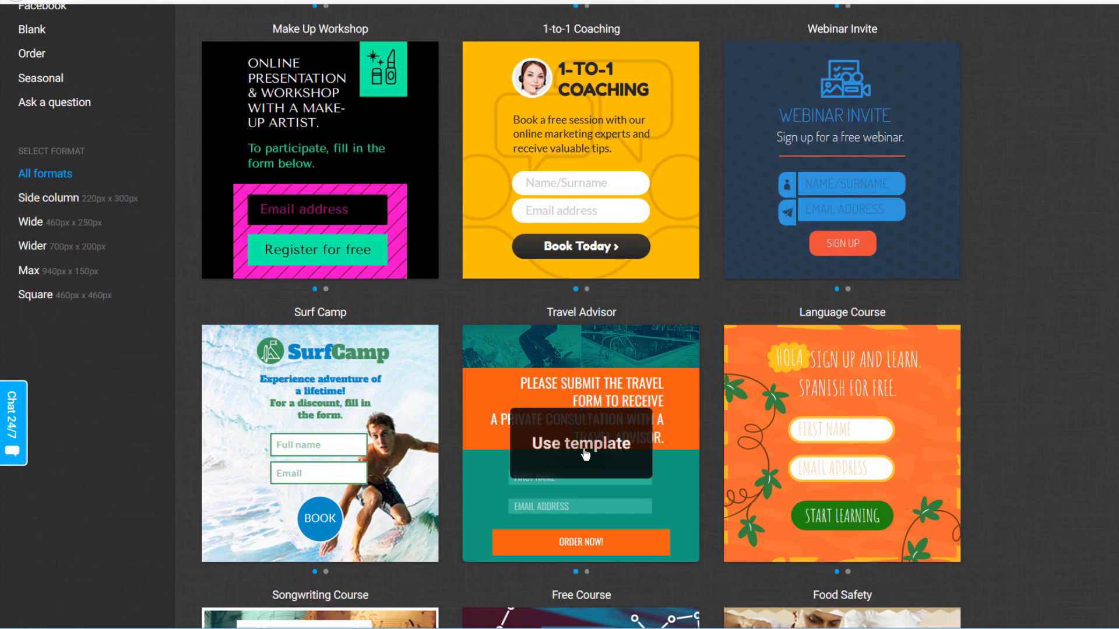
pyautogui.scroll(1, 278, 253)
pyautogui.scroll(3, 278, 253)
pyautogui.scroll(-4, 163, 363)
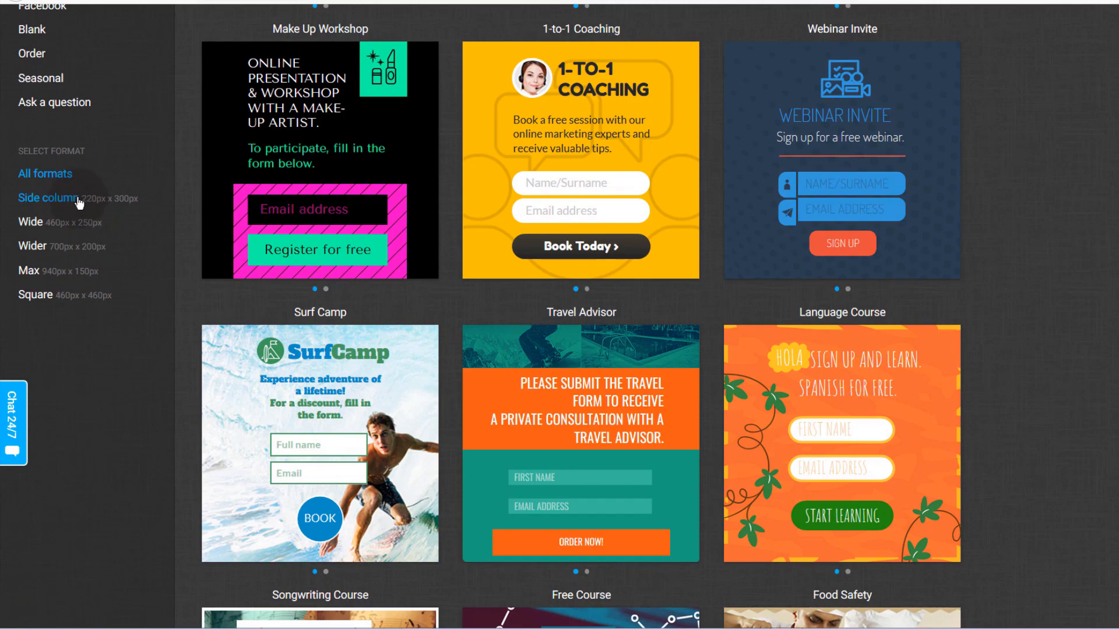
# - Preview the templates in Side column size, then switch to the Max 940px x 150px format
pyautogui.click(65, 205)
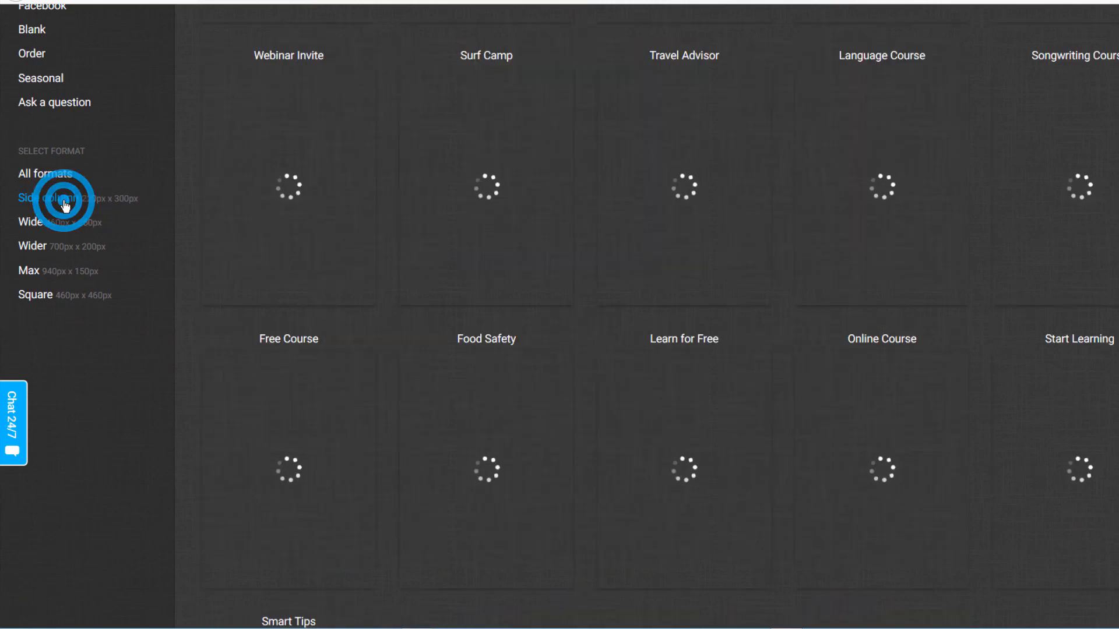
pyautogui.scroll(4, 192, 305)
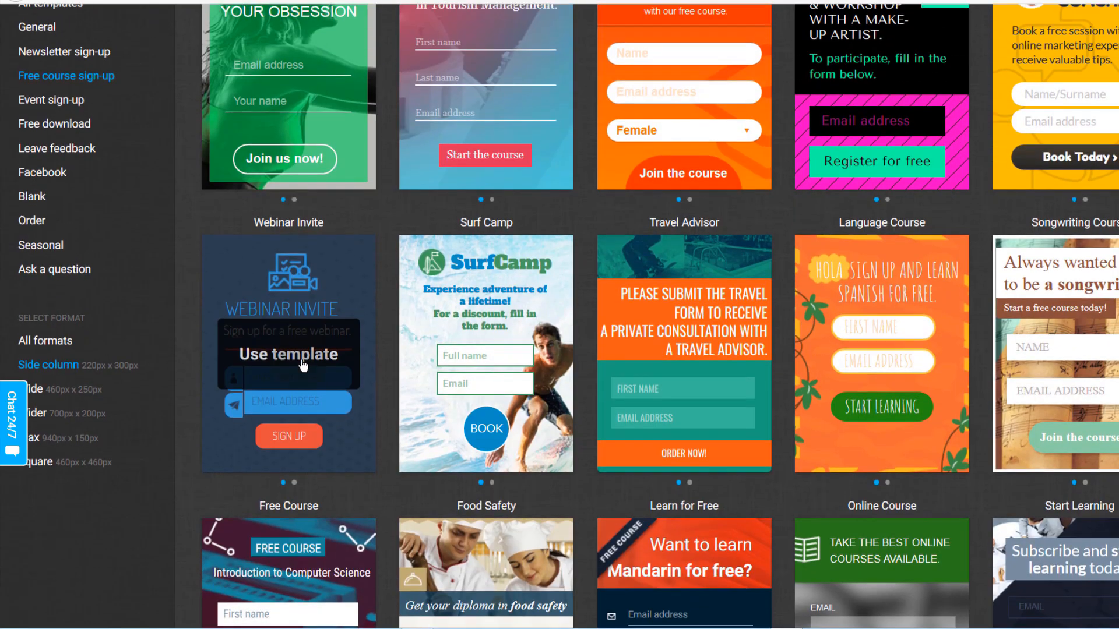
pyautogui.scroll(1, 288, 262)
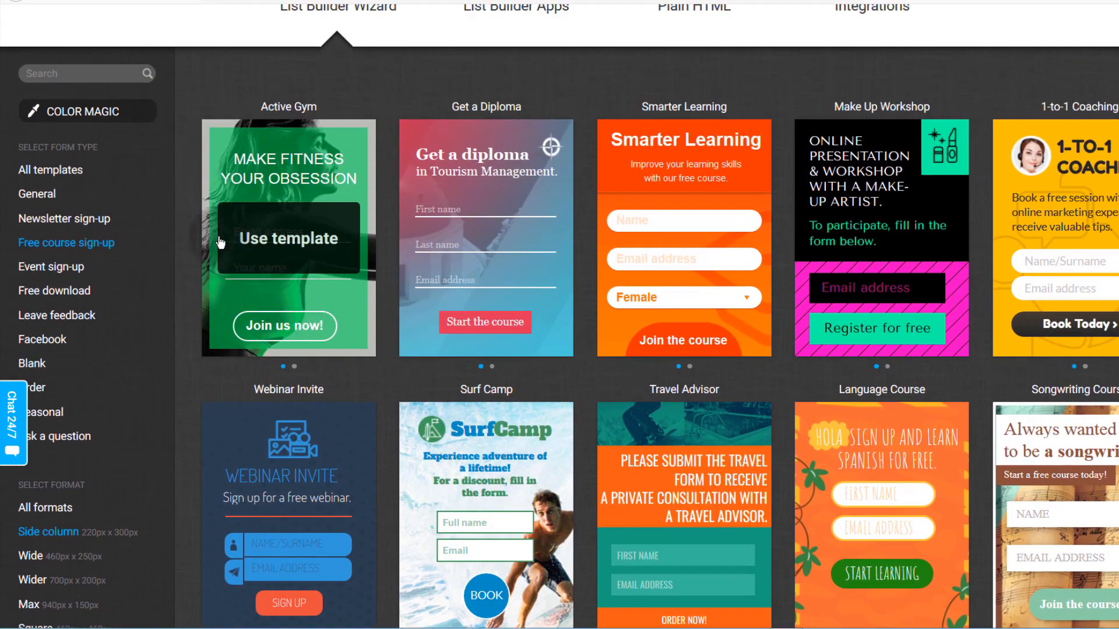
pyautogui.scroll(-6, 185, 351)
pyautogui.scroll(-1, 175, 357)
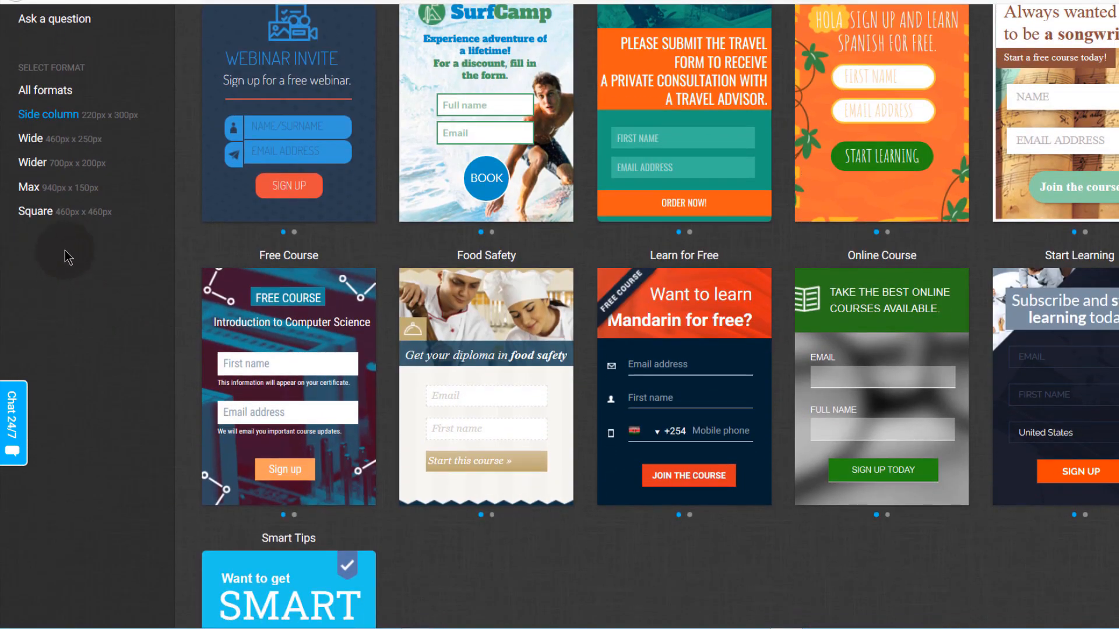
pyautogui.click(56, 192)
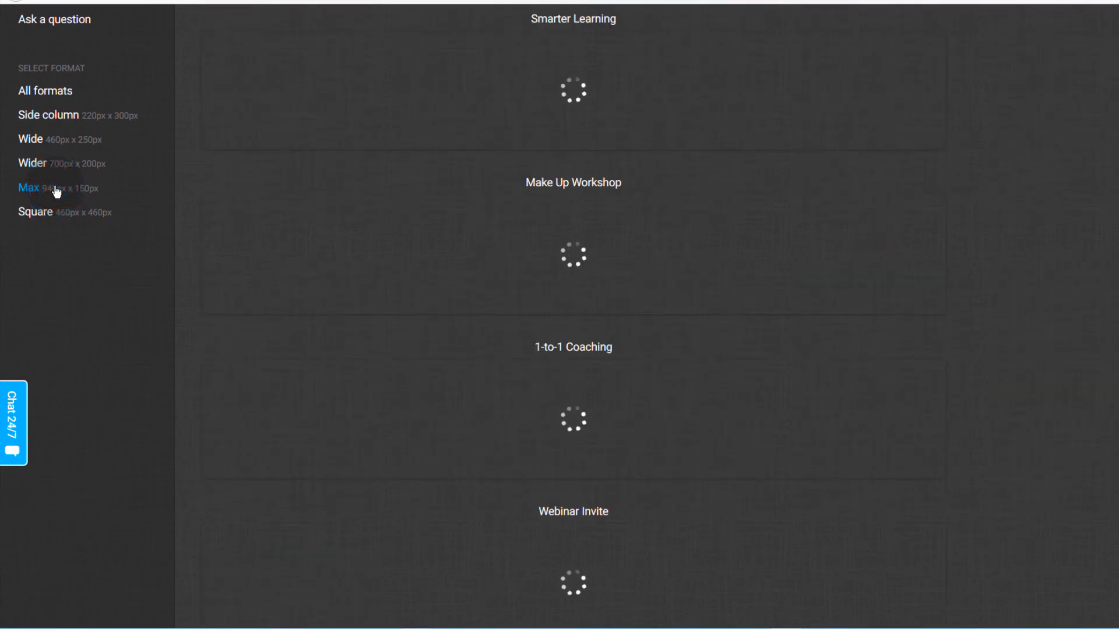
# - Browse the free course sign-up templates in the Max format
pyautogui.scroll(5, 507, 337)
pyautogui.scroll(6, 508, 337)
pyautogui.scroll(-5, 506, 336)
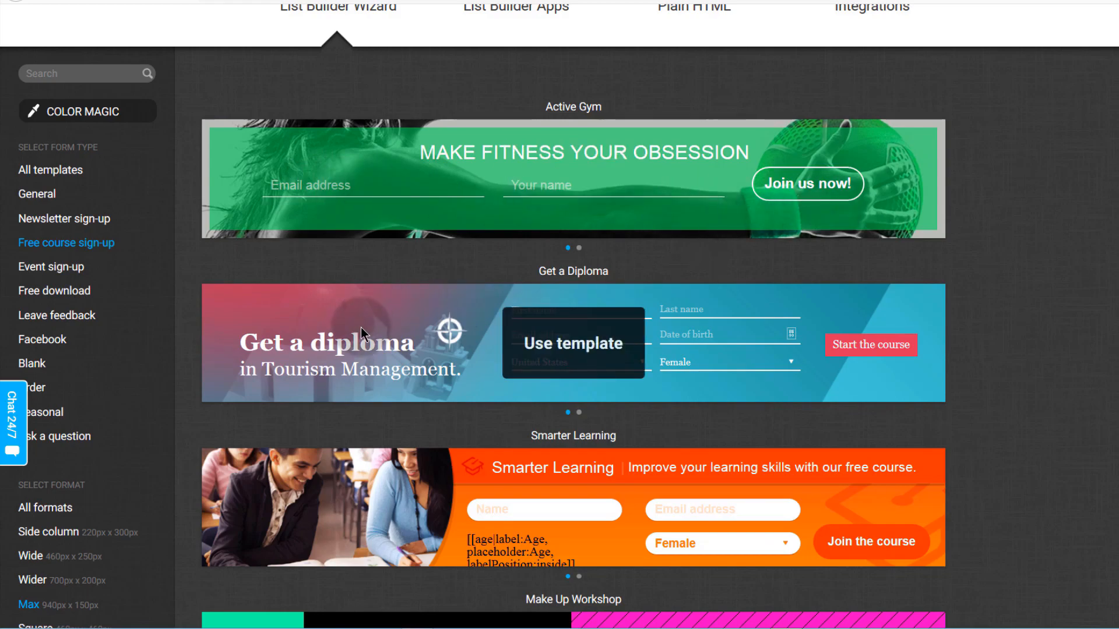
pyautogui.scroll(-3, 362, 327)
pyautogui.scroll(-4, 636, 378)
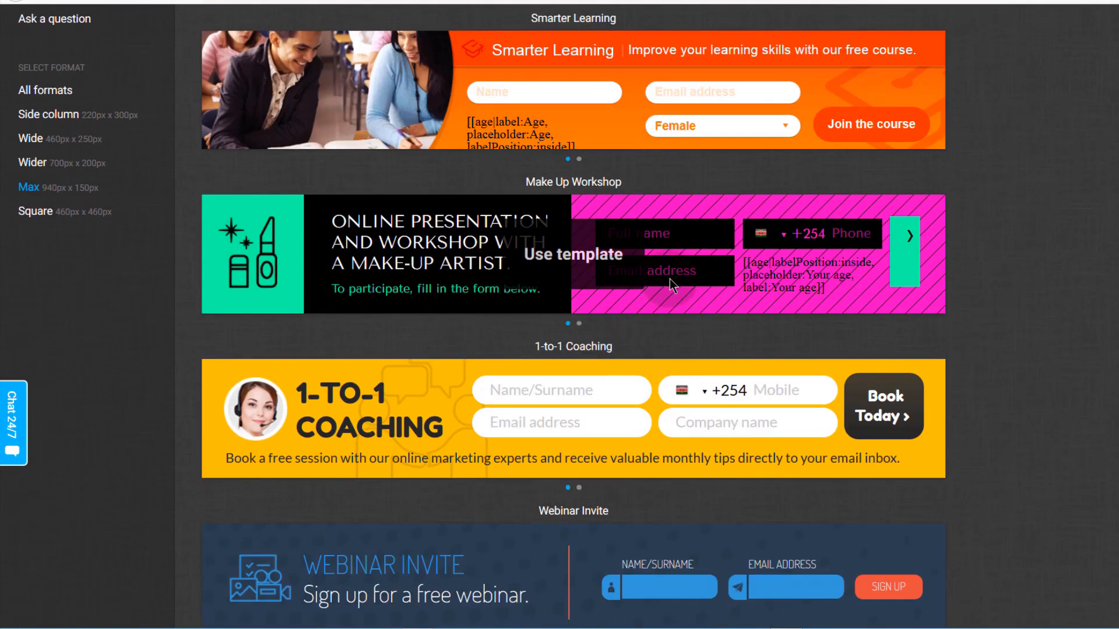
pyautogui.scroll(-5, 391, 425)
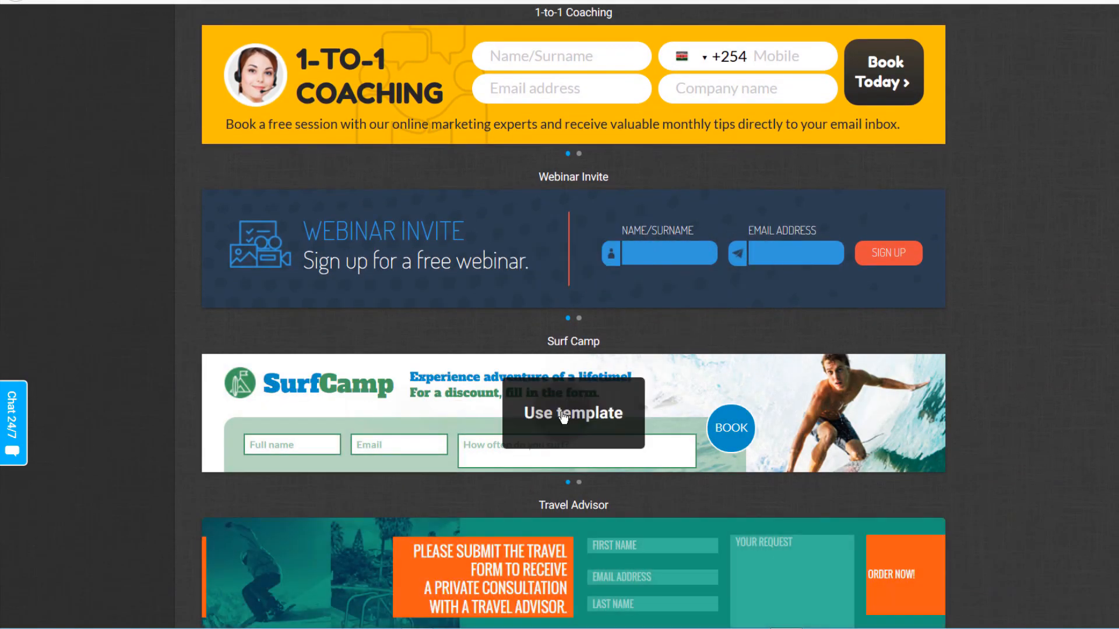
pyautogui.scroll(-4, 500, 435)
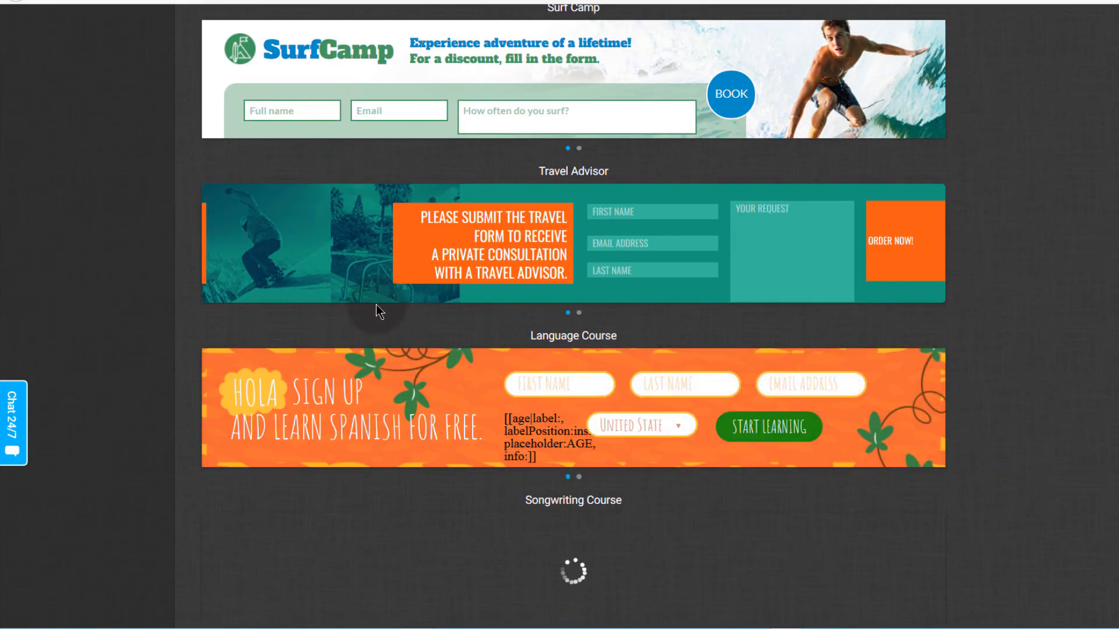
pyautogui.scroll(11, 376, 305)
pyautogui.scroll(5, 376, 304)
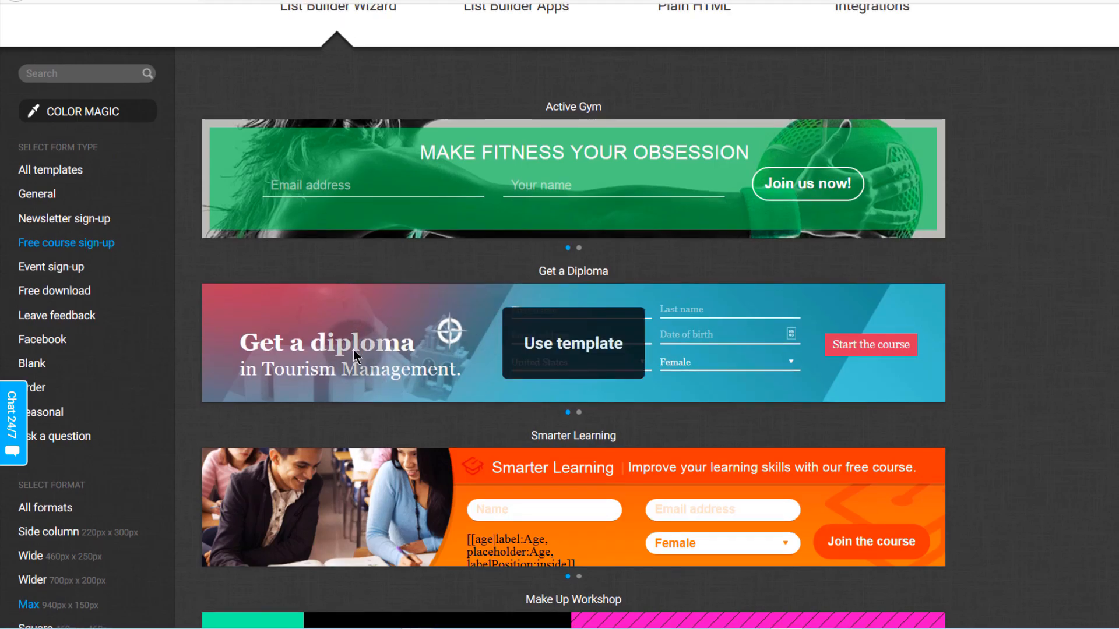
pyautogui.scroll(-6, 353, 350)
pyautogui.scroll(8, 352, 351)
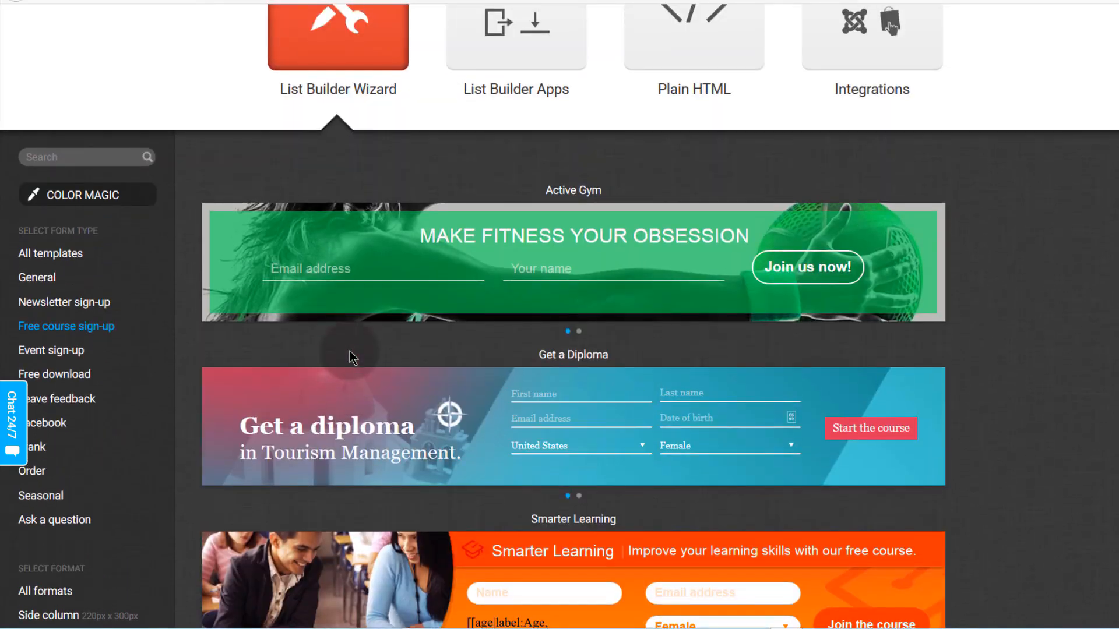
pyautogui.scroll(-5, 349, 350)
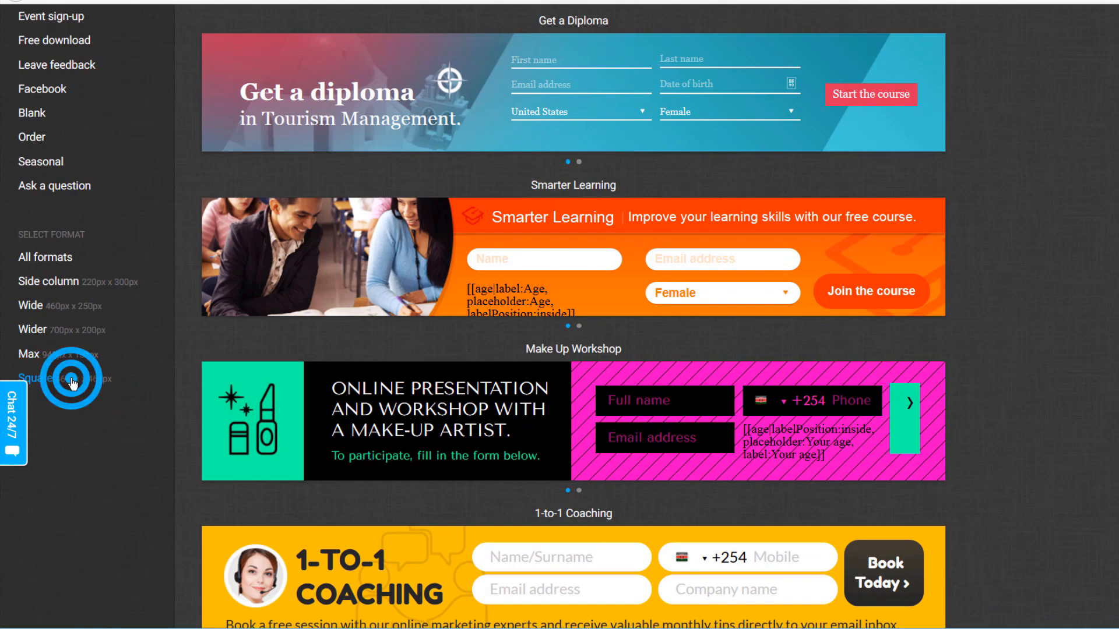
# - Switch to the Square 460px x 460px format and browse from Active Gym down to Smart Tips
pyautogui.click(72, 382)
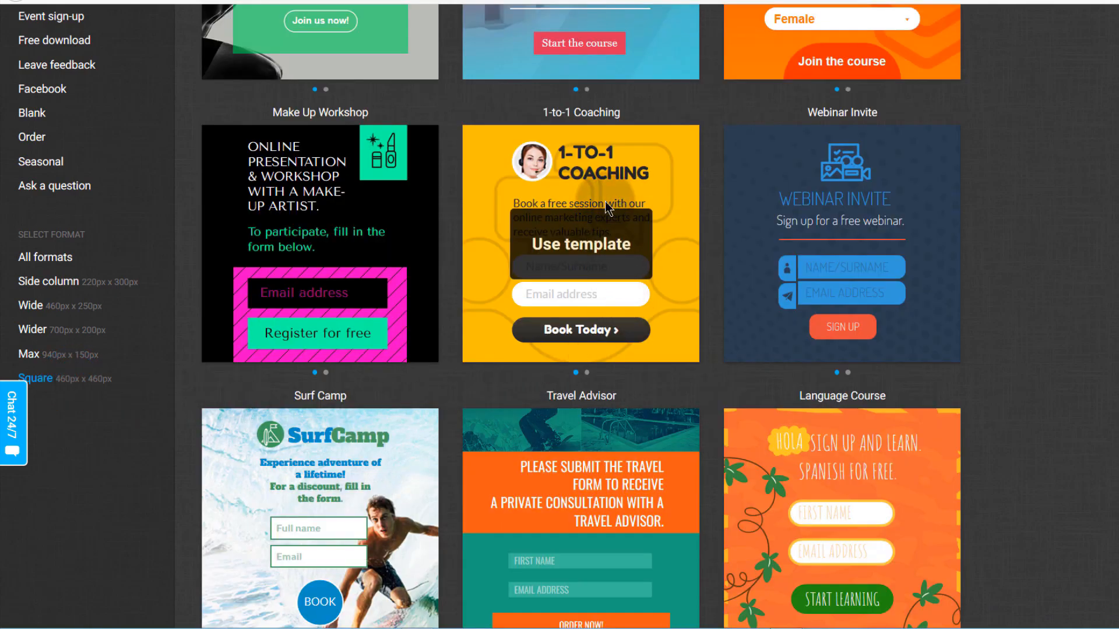
pyautogui.scroll(5, 452, 438)
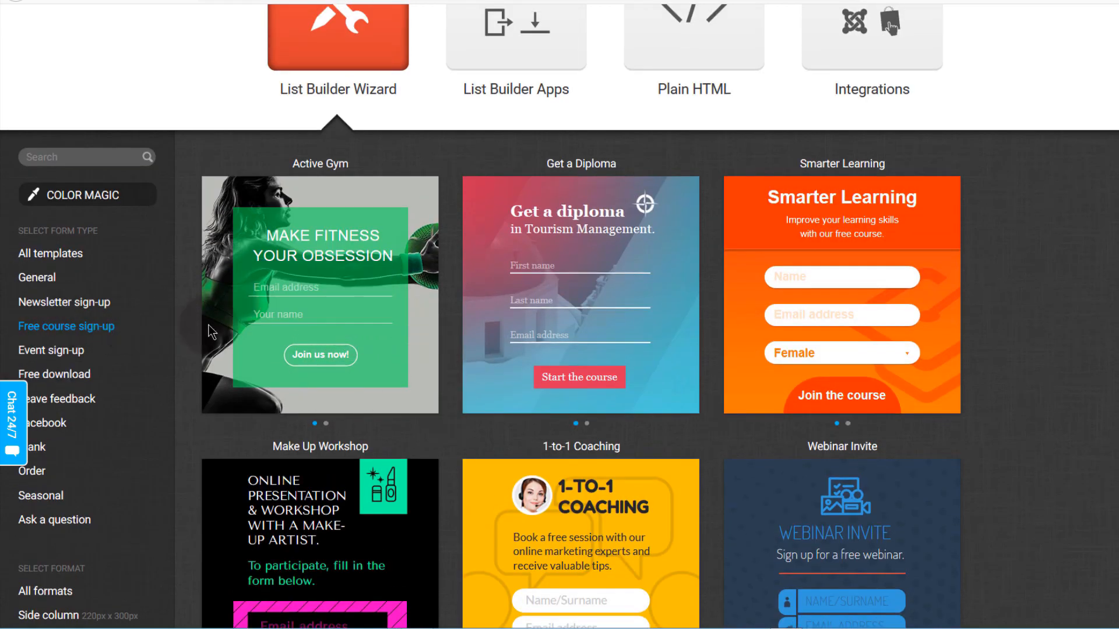
pyautogui.moveTo(313, 351)
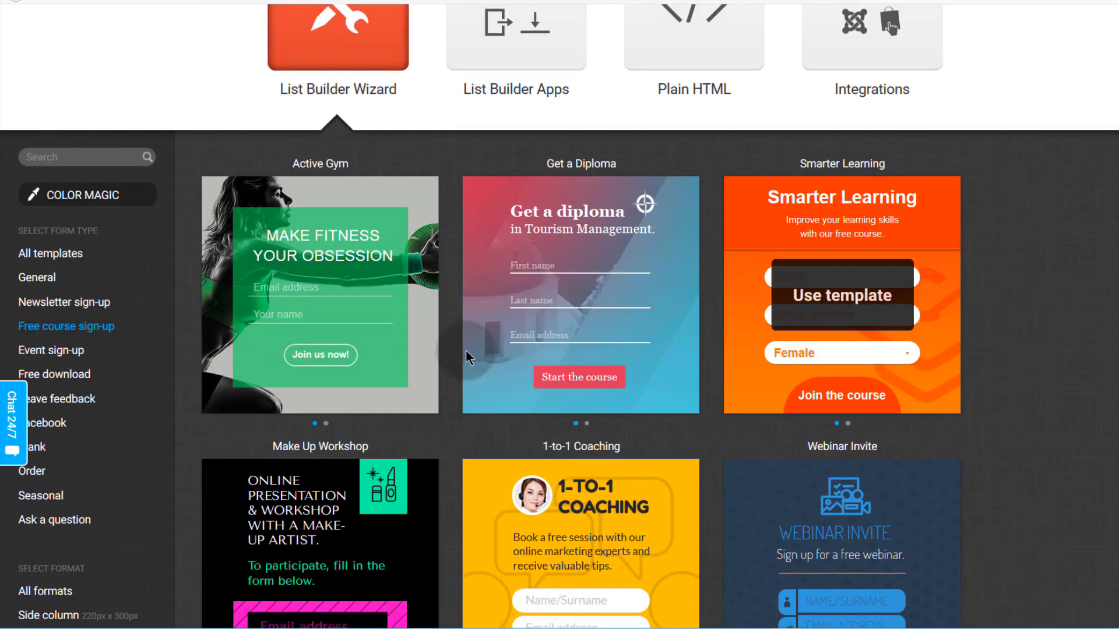
pyautogui.scroll(-3, 327, 349)
pyautogui.scroll(-4, 617, 430)
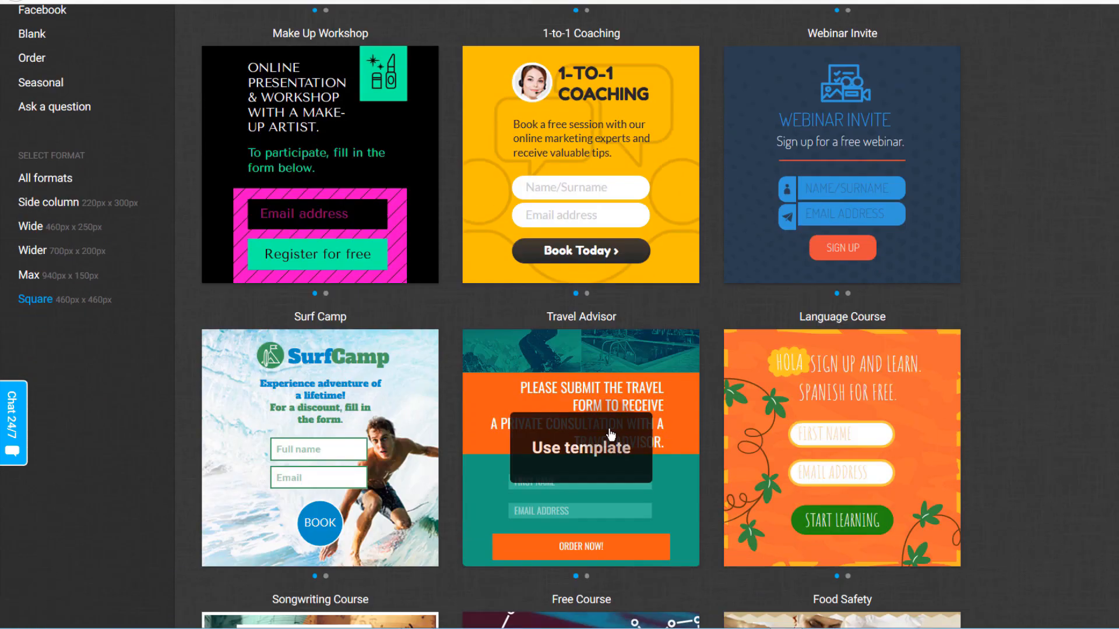
pyautogui.scroll(-12, 544, 454)
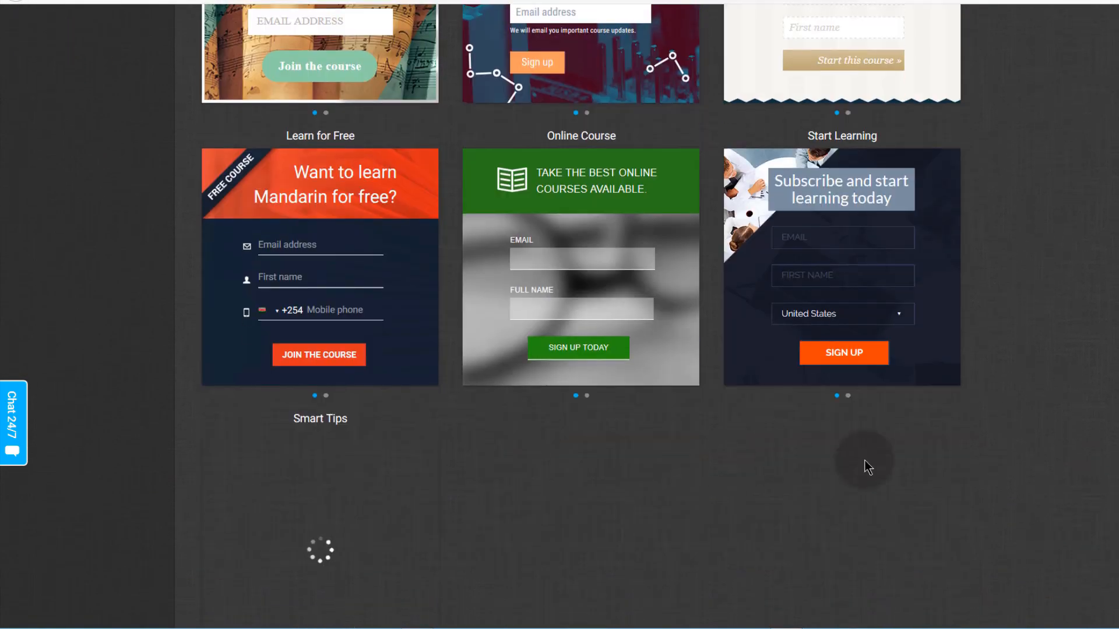
pyautogui.moveTo(837, 268)
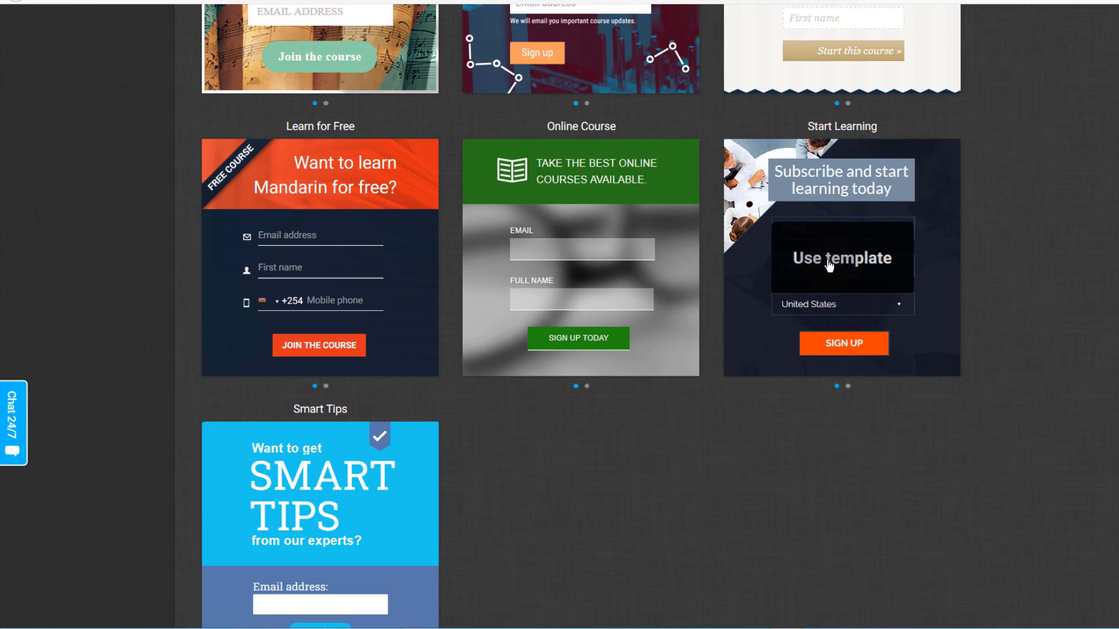
# - Start a form from the Start Learning square template and inspect its EMAIL, FIRST NAME and country fields
pyautogui.click(828, 265)
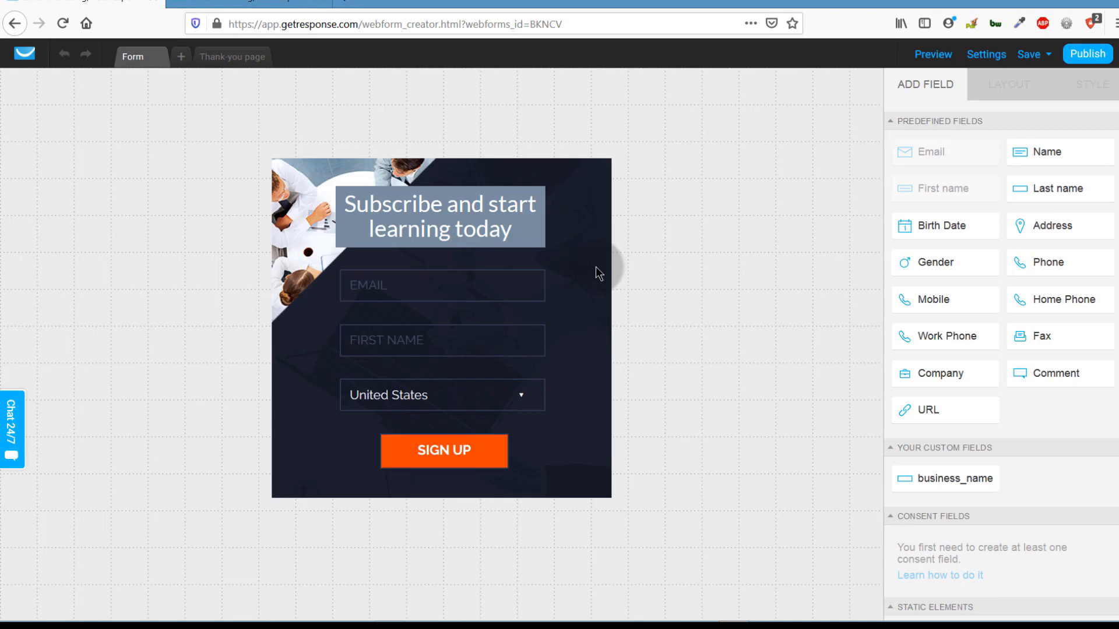
pyautogui.click(406, 282)
pyautogui.click(385, 337)
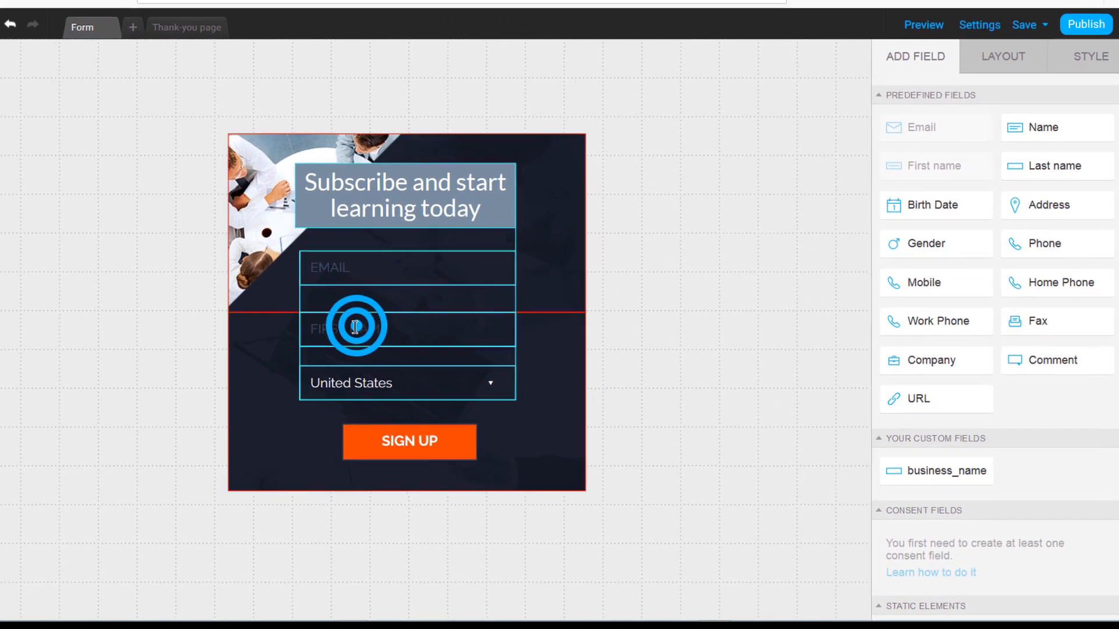
pyautogui.click(275, 363)
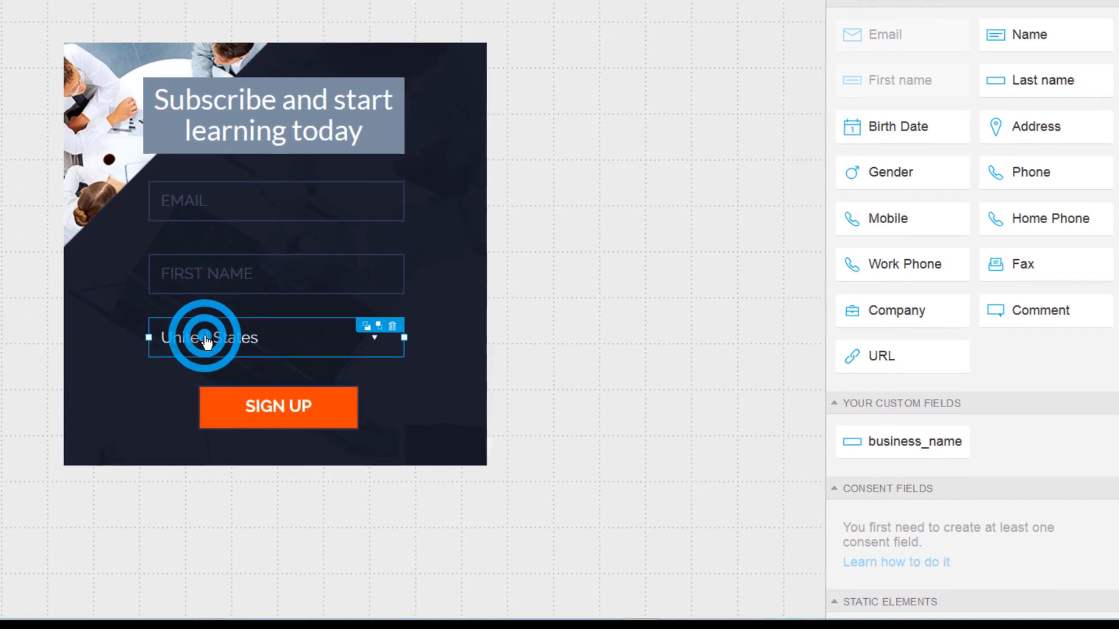
# - Select the 'Subscribe and start learning today' headline text element for editing
pyautogui.click(200, 93)
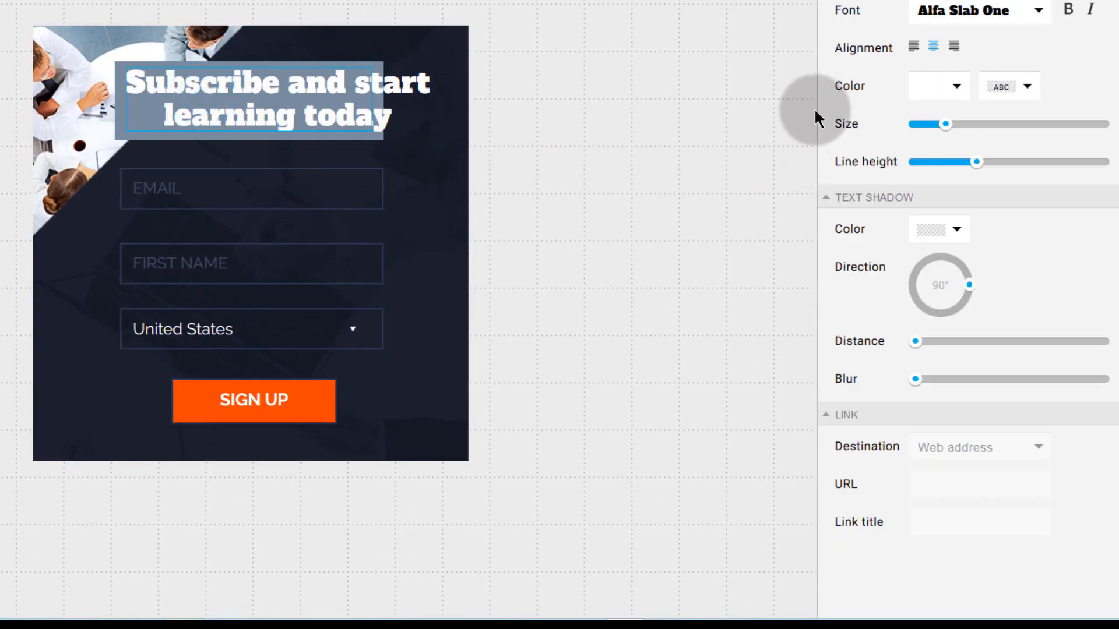
pyautogui.click(168, 84)
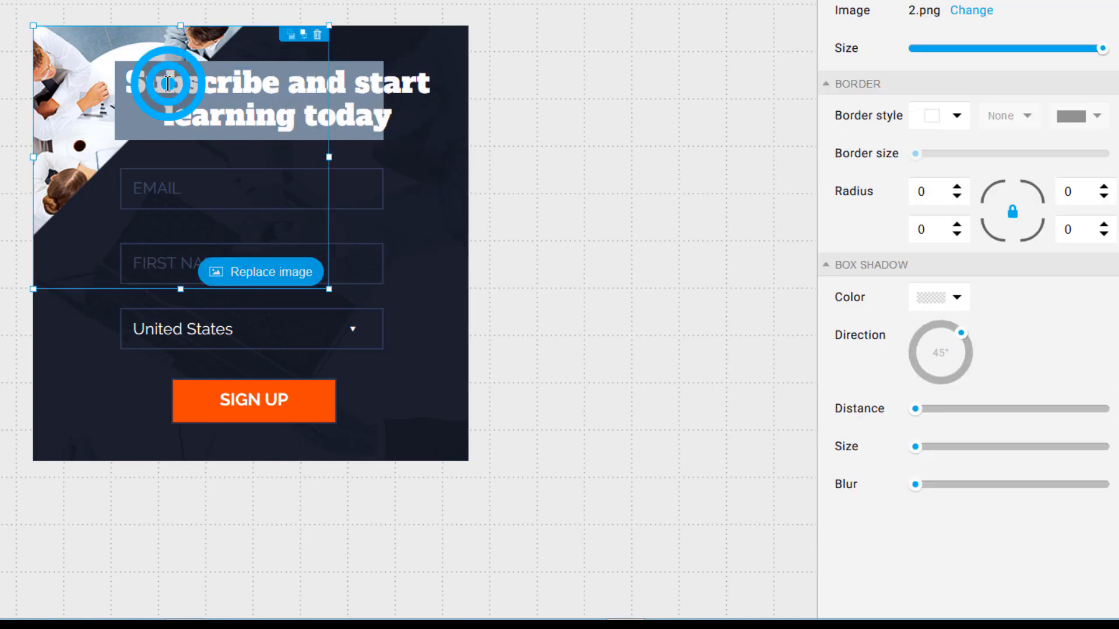
pyautogui.click(155, 76)
pyautogui.click(162, 80)
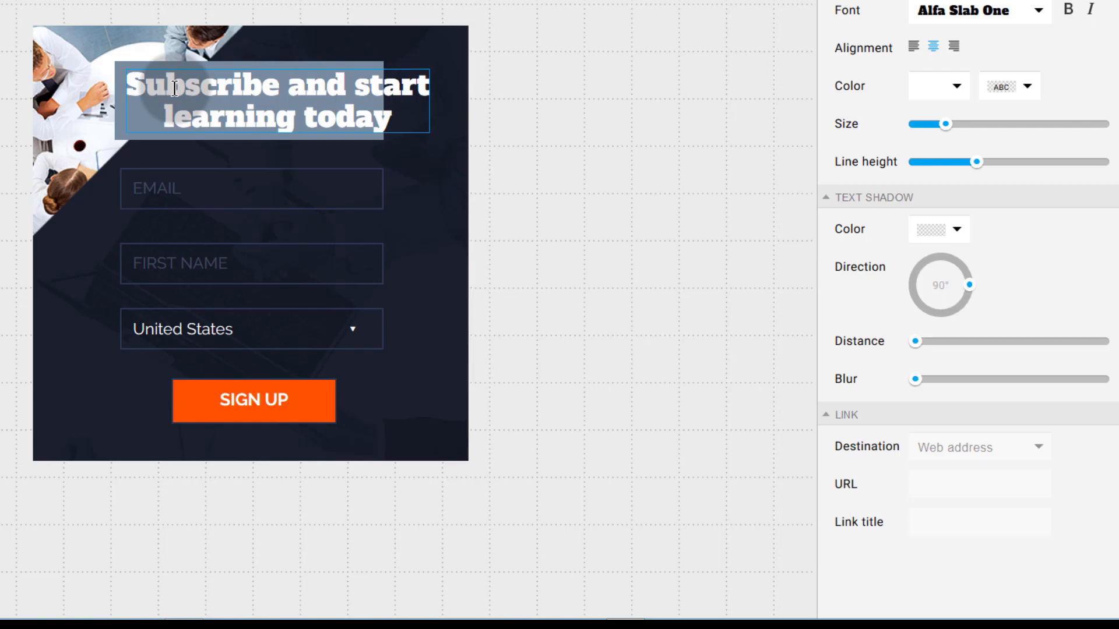
# - Change the headline to 'Learning how to Edit Audio with Audacity' and widen its text box
pyautogui.press('BackSpace')
pyautogui.press('BackSpace')
pyautogui.press('BackSpace')
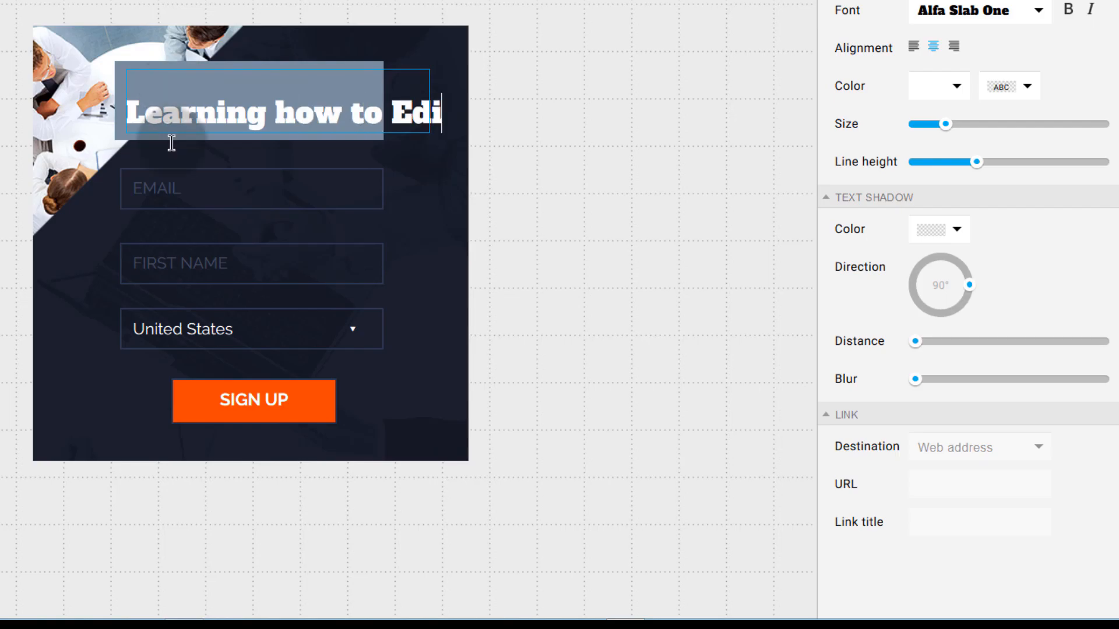
pyautogui.write('Audio with Audaci')
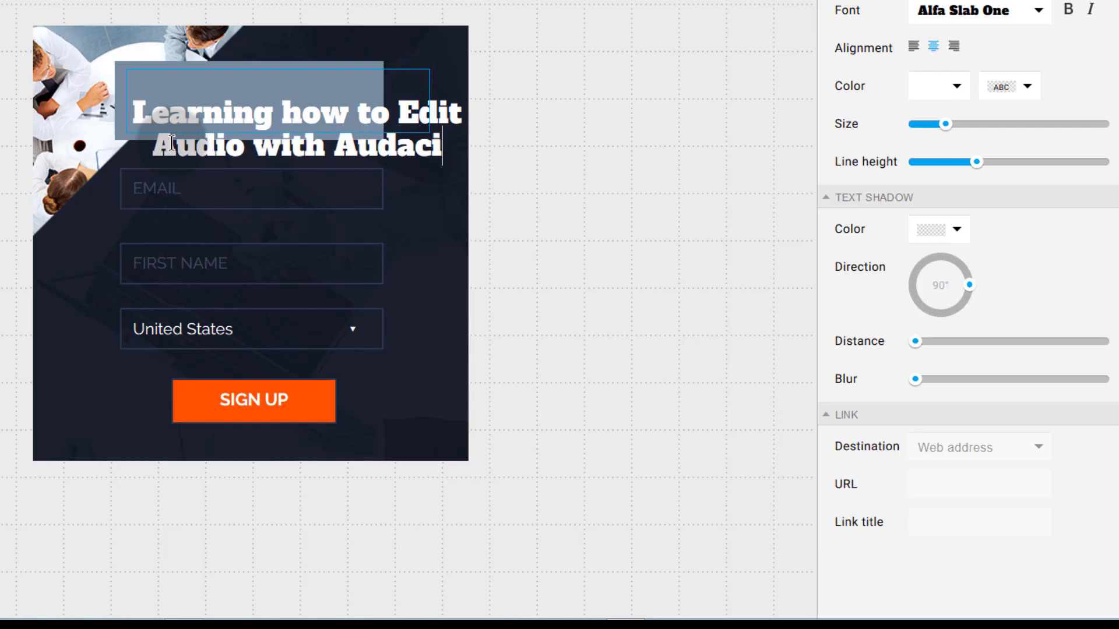
pyautogui.write('ty')
pyautogui.moveTo(126, 117); pyautogui.dragTo(76, 115)
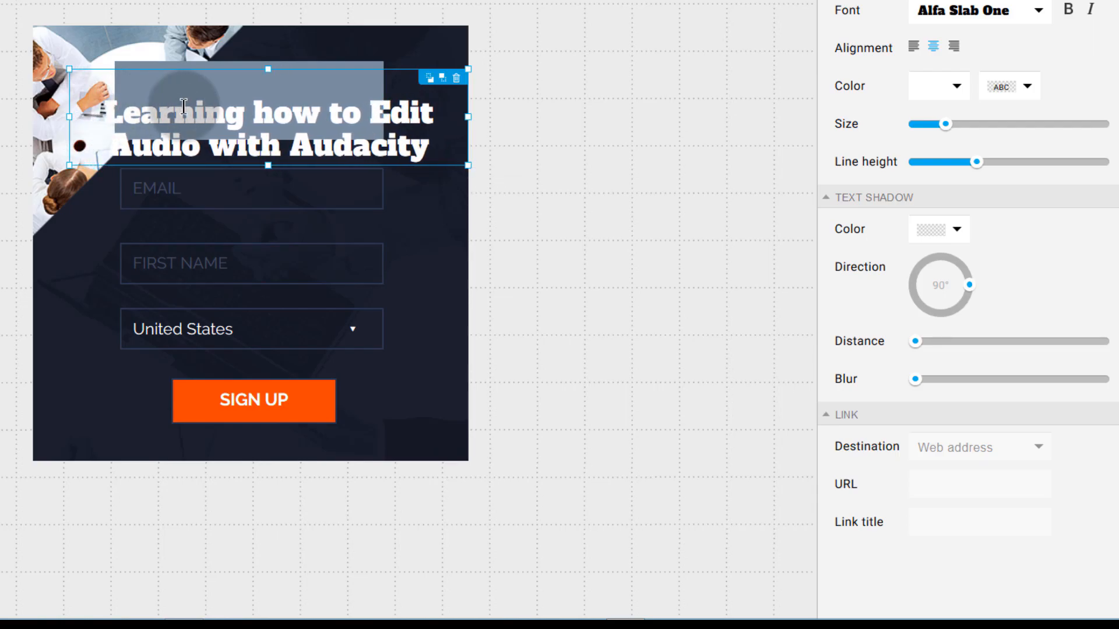
# - Enlarge the grey banner behind the headline to about 386×105 px
pyautogui.click(213, 67)
pyautogui.click(243, 77)
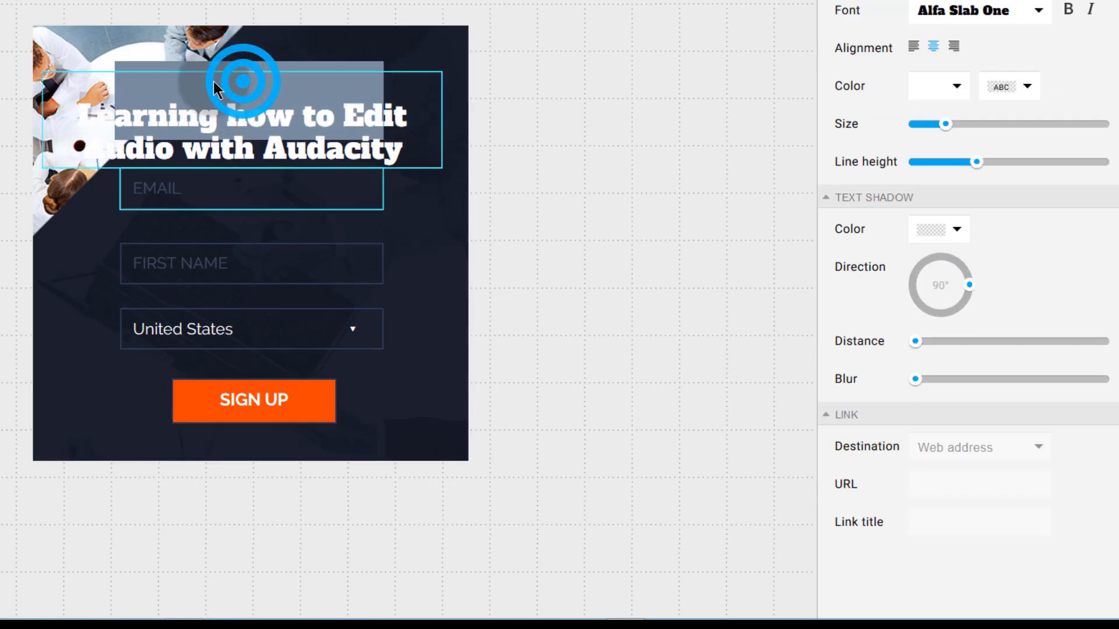
pyautogui.click(267, 68)
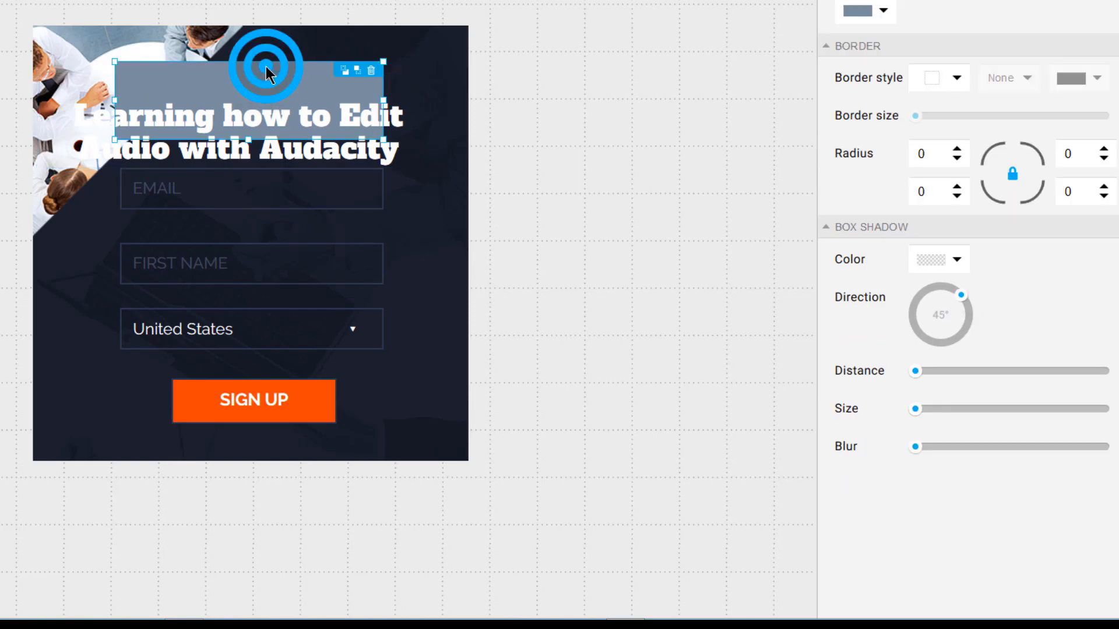
pyautogui.moveTo(114, 60); pyautogui.dragTo(64, 57)
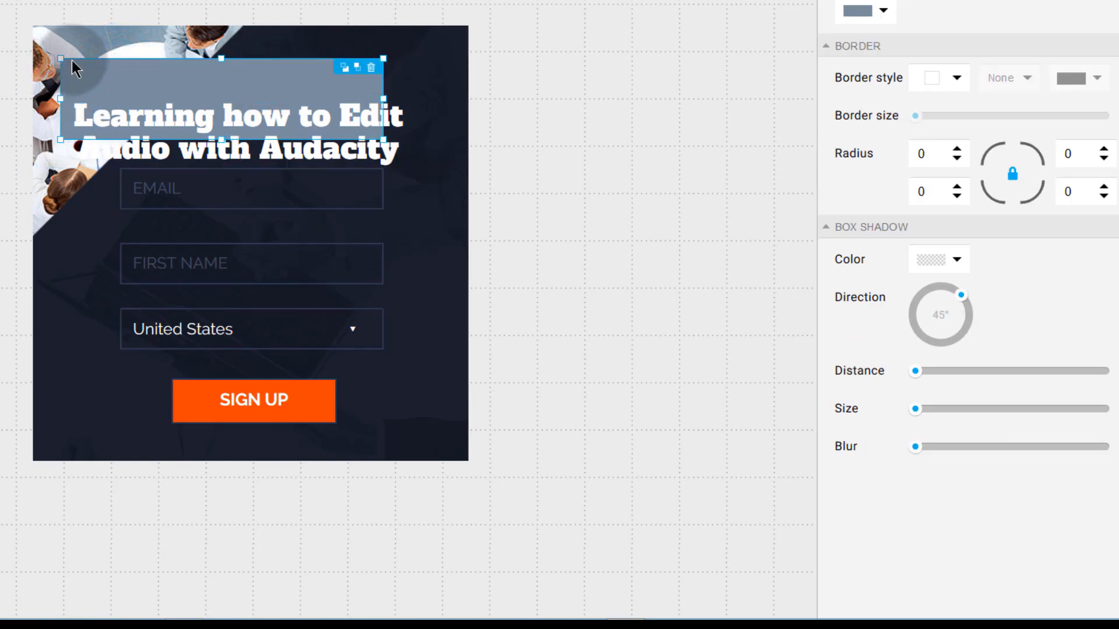
pyautogui.moveTo(383, 140); pyautogui.dragTo(425, 157)
# - Centre the headline text box on the grey banner
pyautogui.click(251, 131)
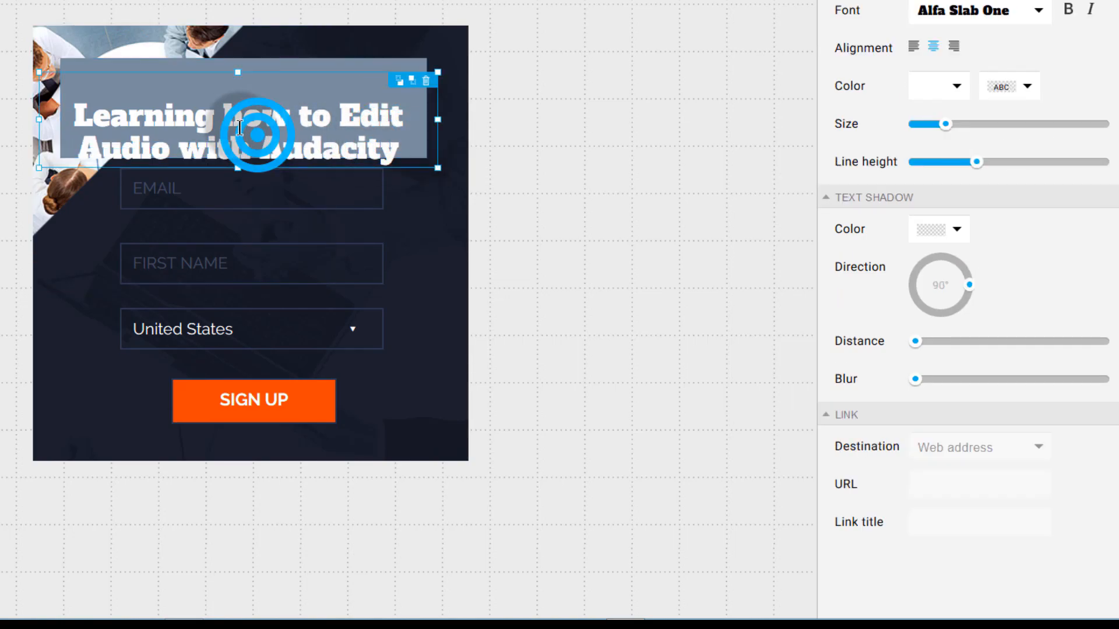
pyautogui.click(186, 120)
pyautogui.moveTo(186, 121); pyautogui.dragTo(163, 100)
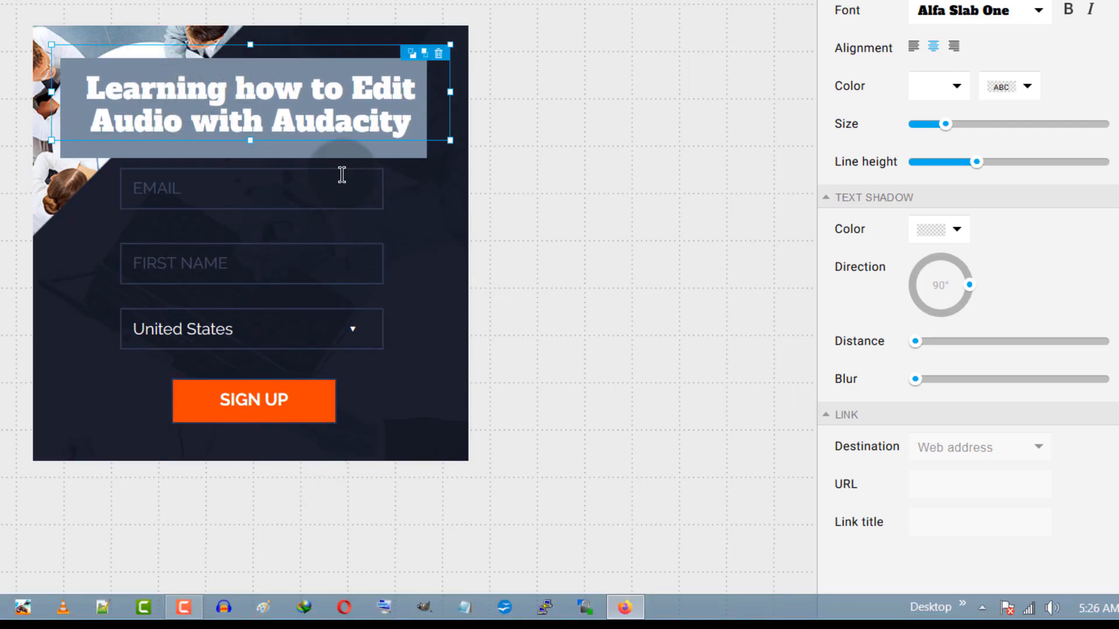
pyautogui.moveTo(208, 70)
pyautogui.mouseDown()
pyautogui.moveTo(218, 72)
pyautogui.moveTo(208, 69)
pyautogui.mouseUp()
# - Widen the EMAIL field left and right to match the headline banner's edges
pyautogui.click(506, 239)
pyautogui.click(419, 206)
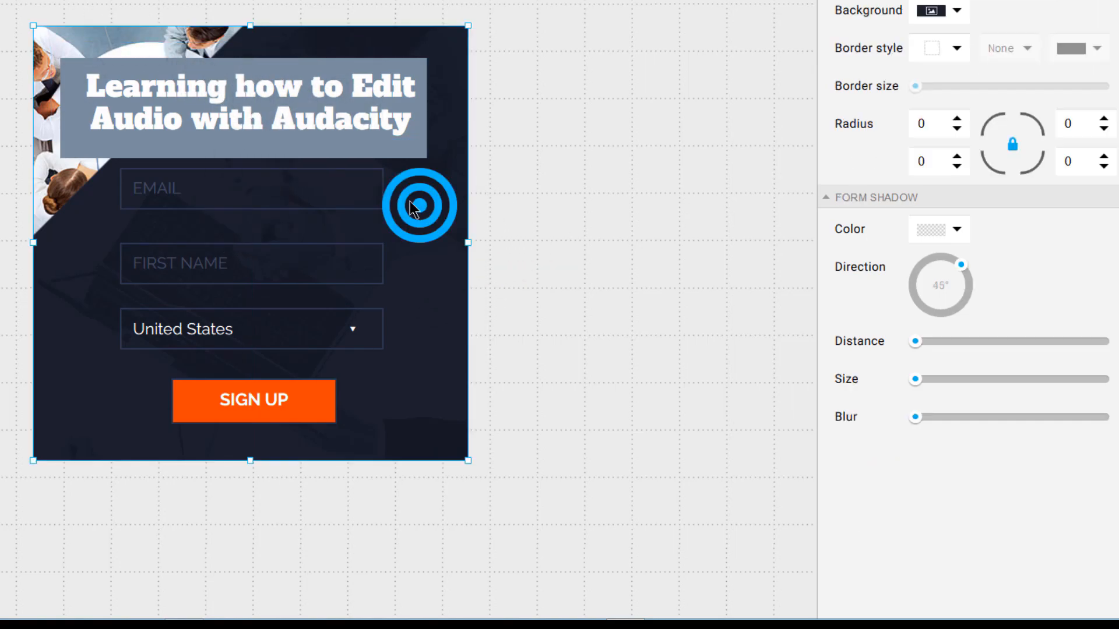
pyautogui.click(67, 250)
pyautogui.click(201, 326)
pyautogui.click(205, 189)
pyautogui.click(204, 188)
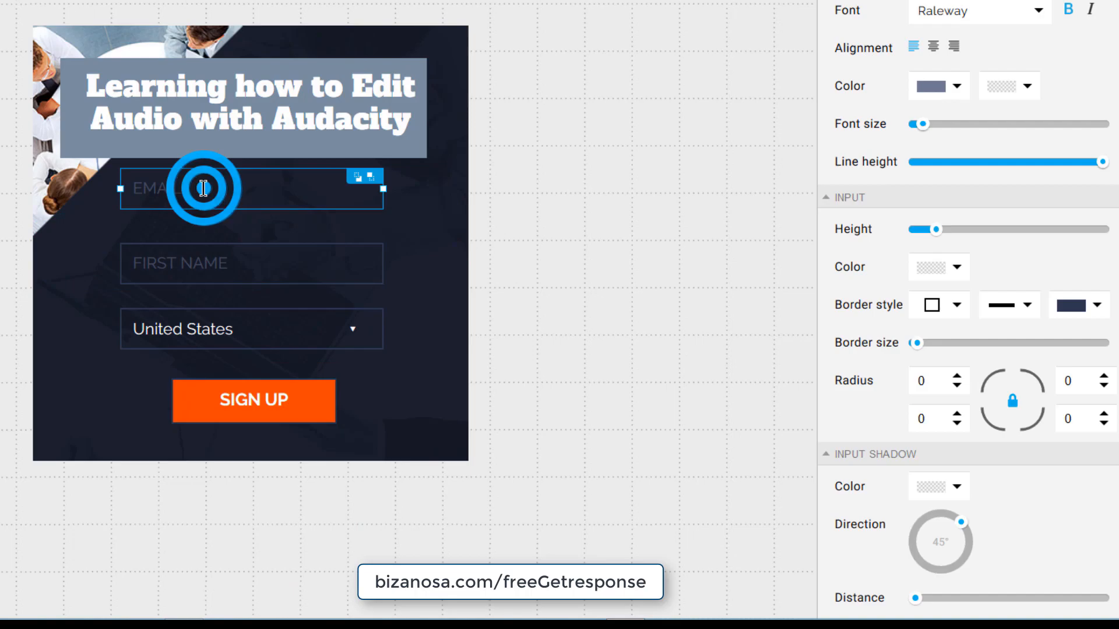
pyautogui.moveTo(124, 188); pyautogui.dragTo(64, 191)
pyautogui.moveTo(382, 190); pyautogui.dragTo(426, 189)
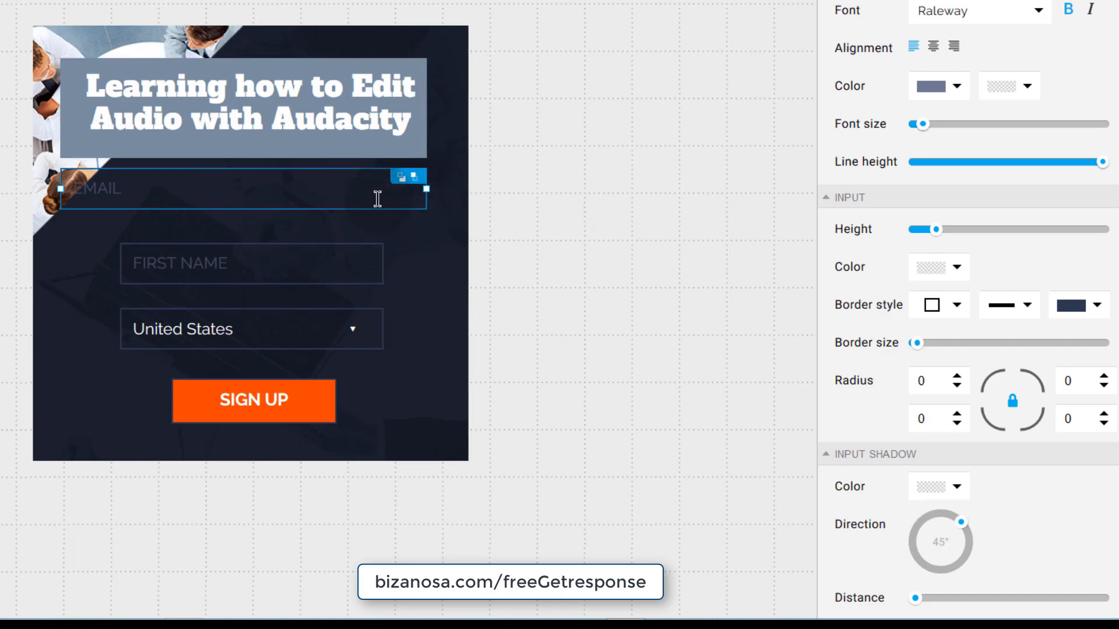
# - Widen the FIRST NAME and country fields to the same width, aligning their edges with EMAIL
pyautogui.click(249, 265)
pyautogui.click(223, 334)
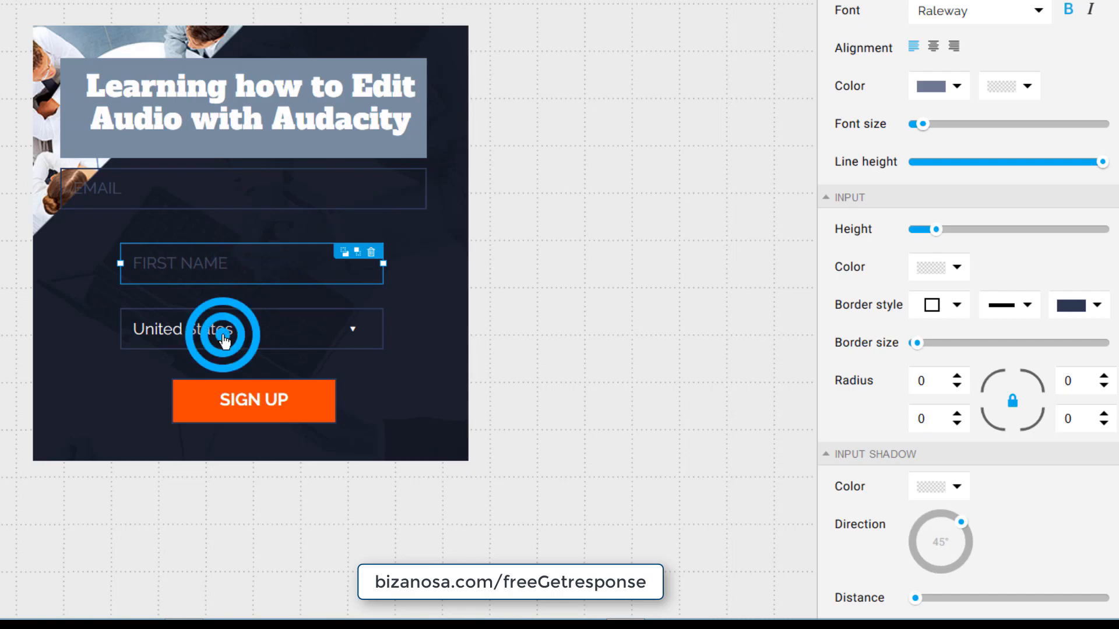
pyautogui.click(223, 261)
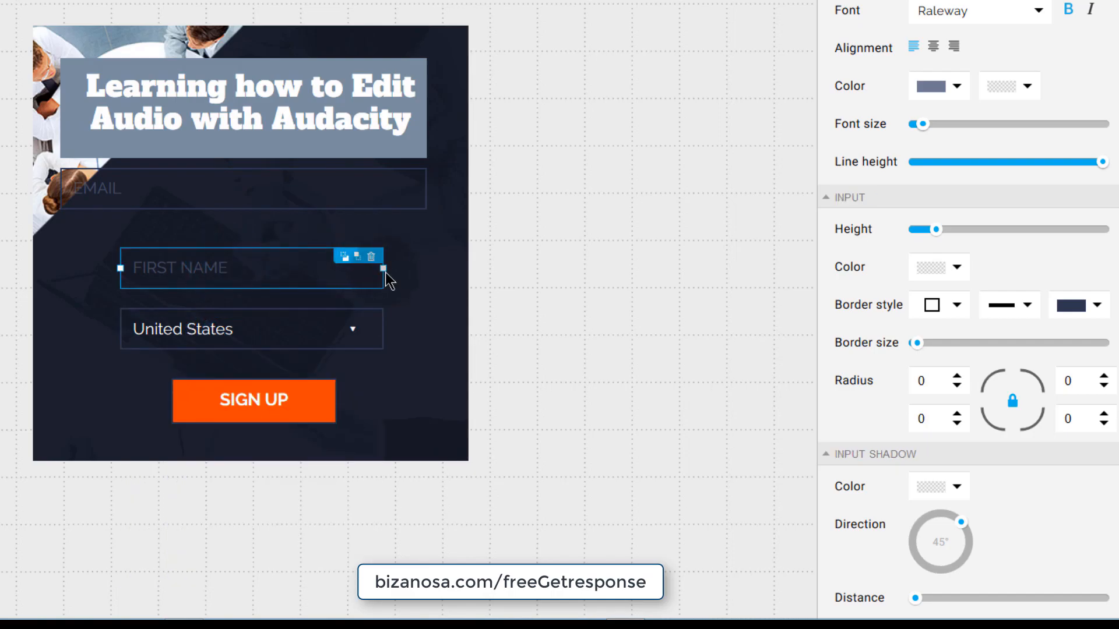
pyautogui.moveTo(381, 268); pyautogui.dragTo(427, 269)
pyautogui.moveTo(117, 267); pyautogui.dragTo(61, 268)
pyautogui.click(158, 333)
pyautogui.moveTo(120, 327); pyautogui.dragTo(67, 309)
pyautogui.moveTo(384, 328); pyautogui.dragTo(426, 328)
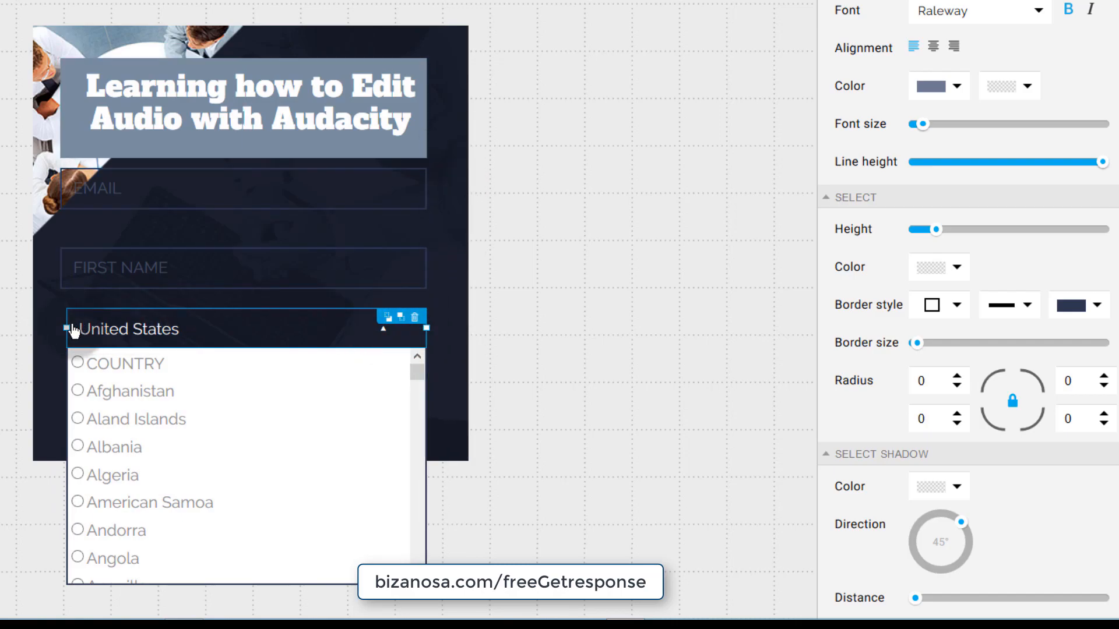
pyautogui.moveTo(69, 327); pyautogui.dragTo(61, 328)
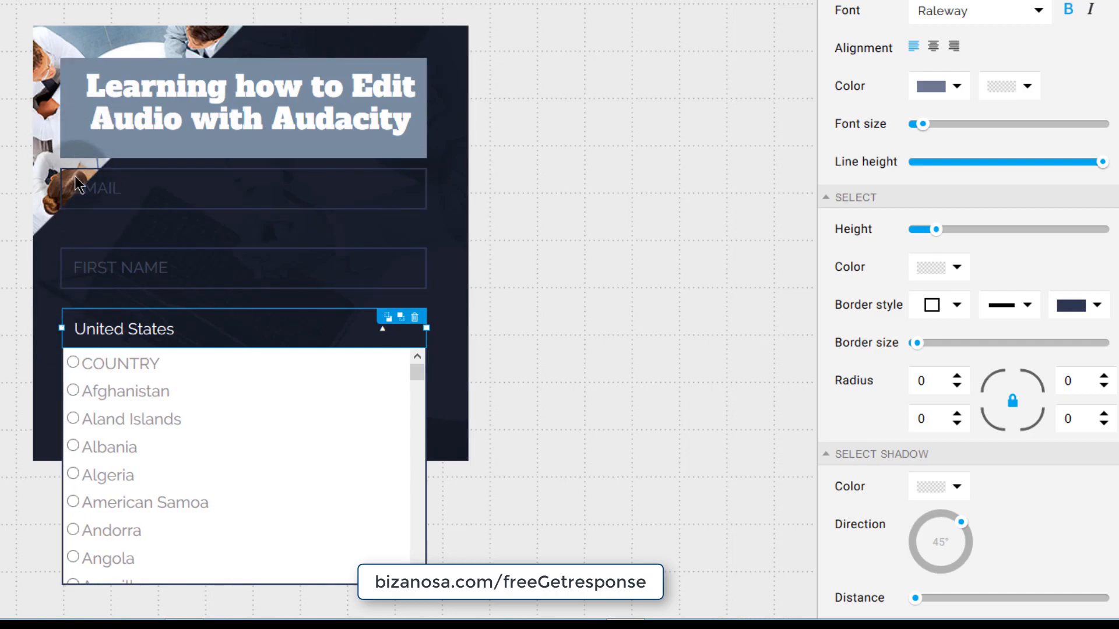
# - Delete the country field from the form
pyautogui.click(19, 414)
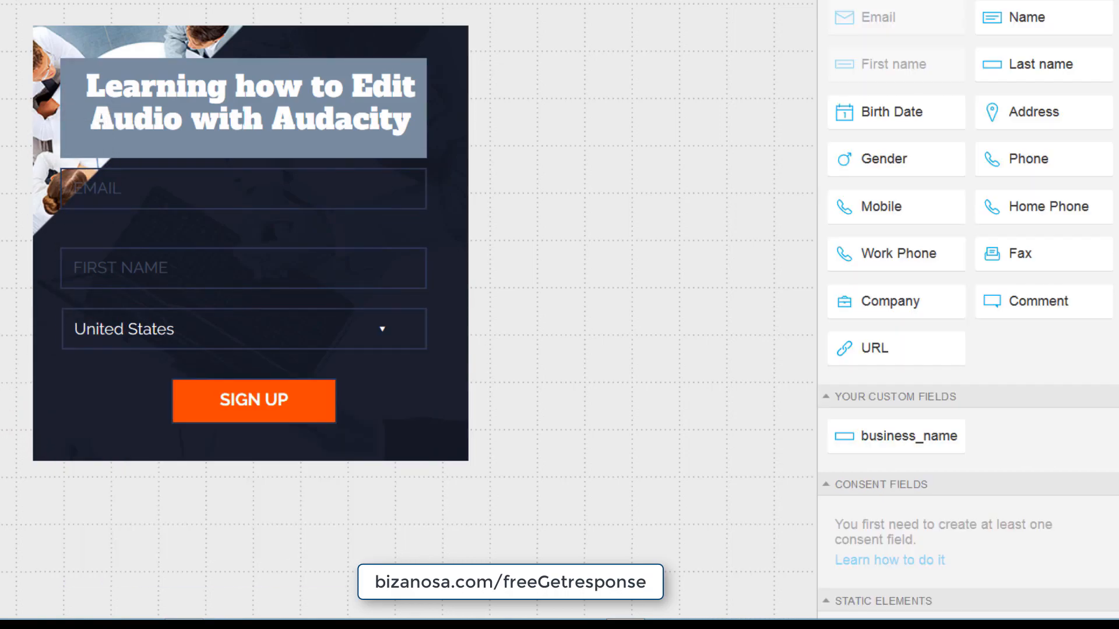
pyautogui.click(236, 332)
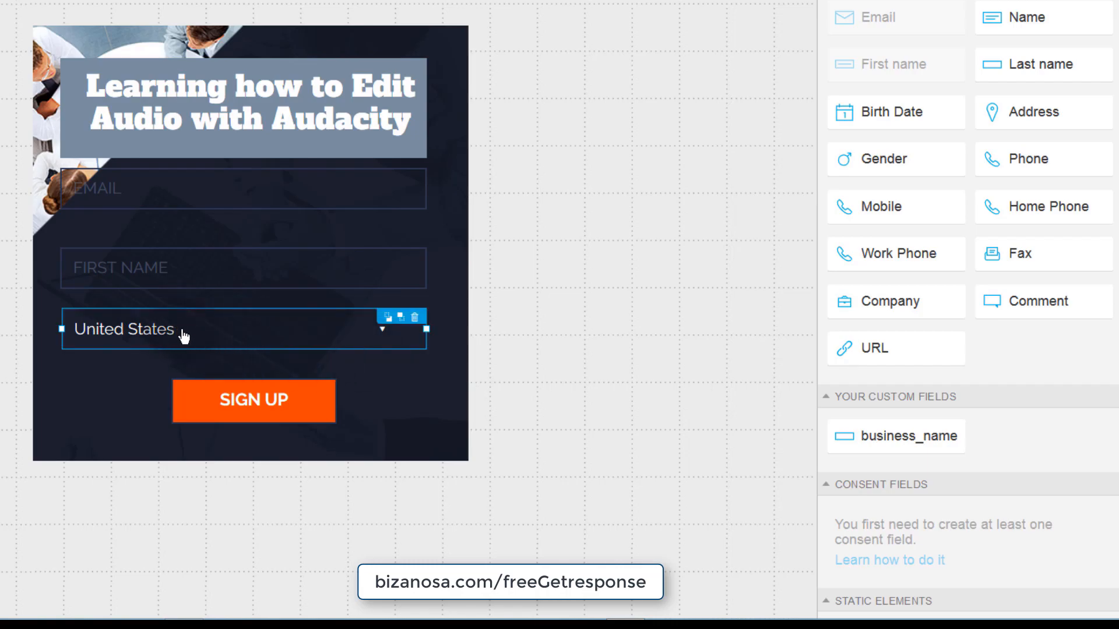
pyautogui.click(415, 319)
# - Widen the SIGN UP button to 387 px and move it directly beneath FIRST NAME
pyautogui.click(247, 401)
pyautogui.click(170, 398)
pyautogui.moveTo(171, 398); pyautogui.dragTo(60, 401)
pyautogui.moveTo(338, 402); pyautogui.dragTo(428, 415)
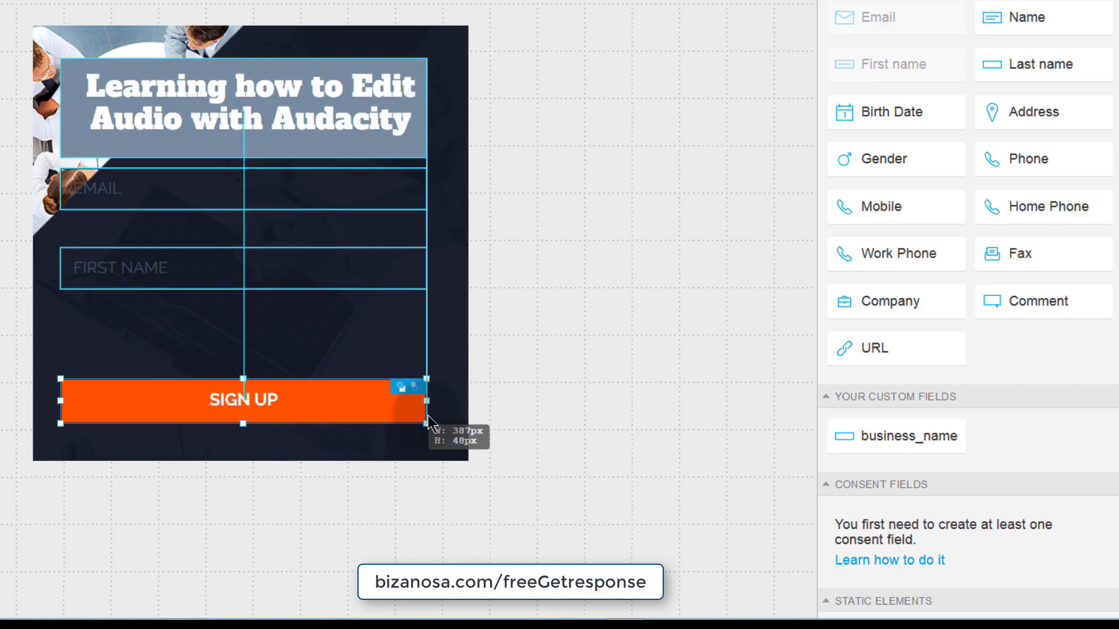
pyautogui.moveTo(222, 400); pyautogui.dragTo(225, 337)
pyautogui.click(134, 189)
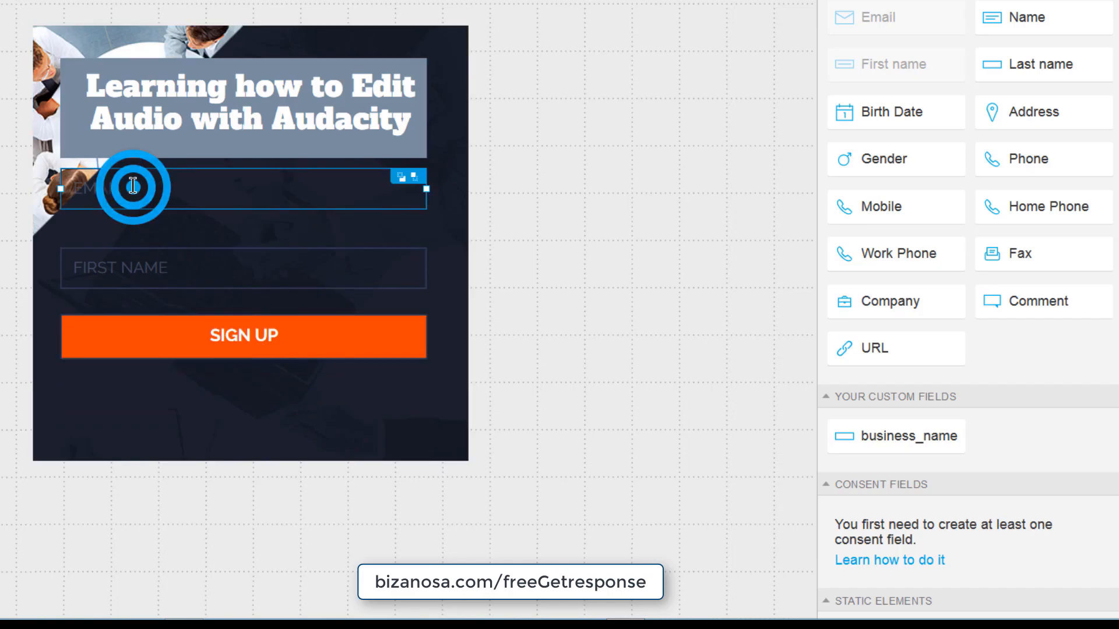
pyautogui.click(150, 272)
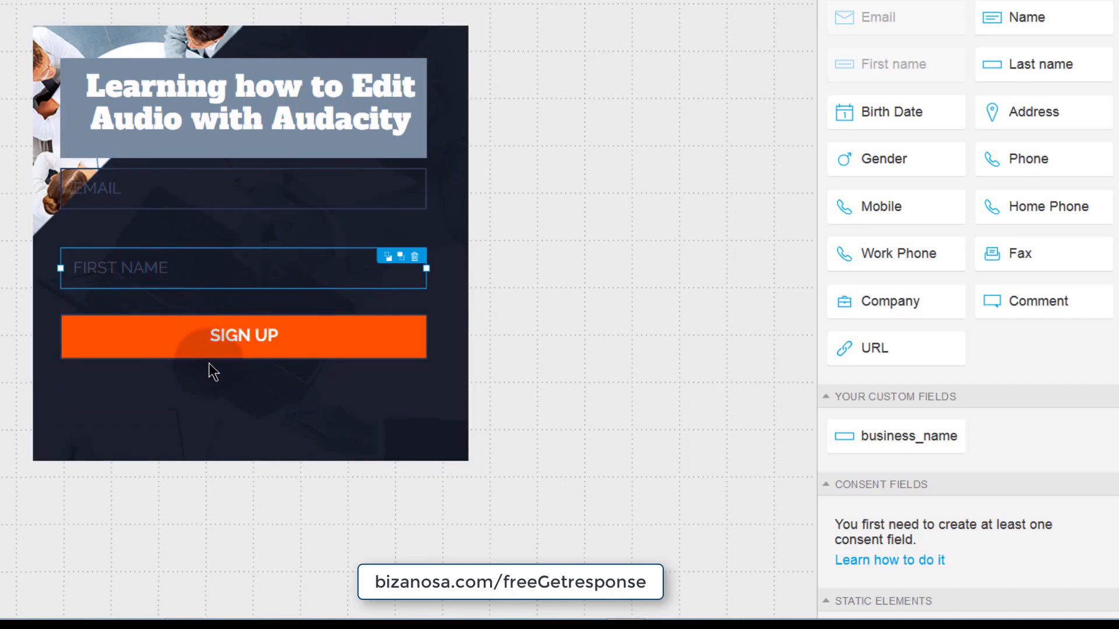
pyautogui.moveTo(897, 348); pyautogui.dragTo(1005, 357)
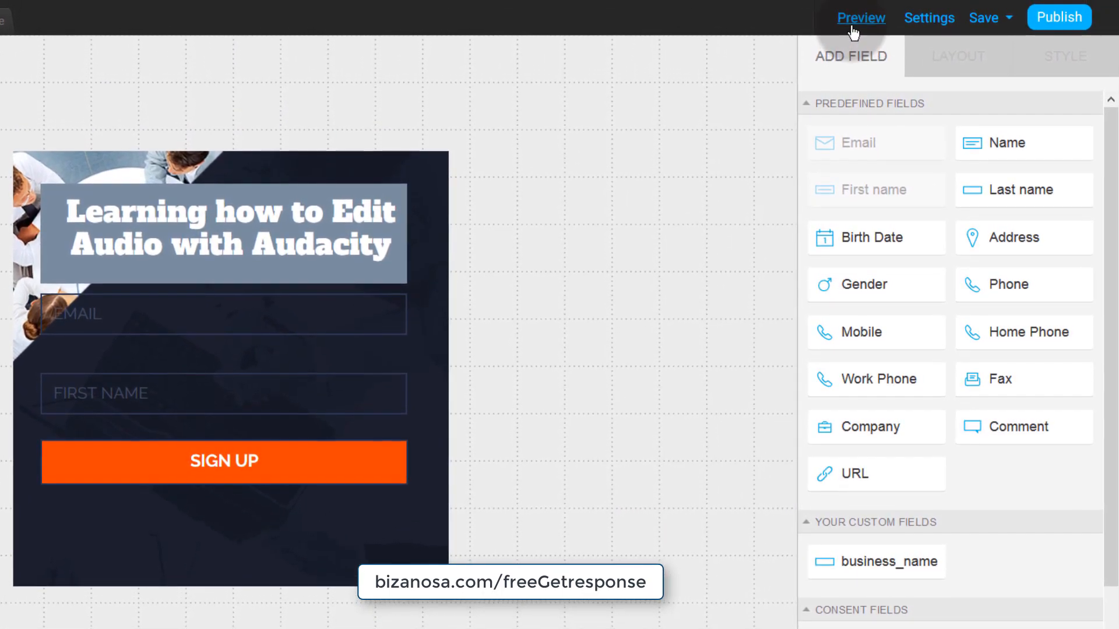
# - Add a URL field from the address sub-fields above the SIGN UP button
pyautogui.click(210, 383)
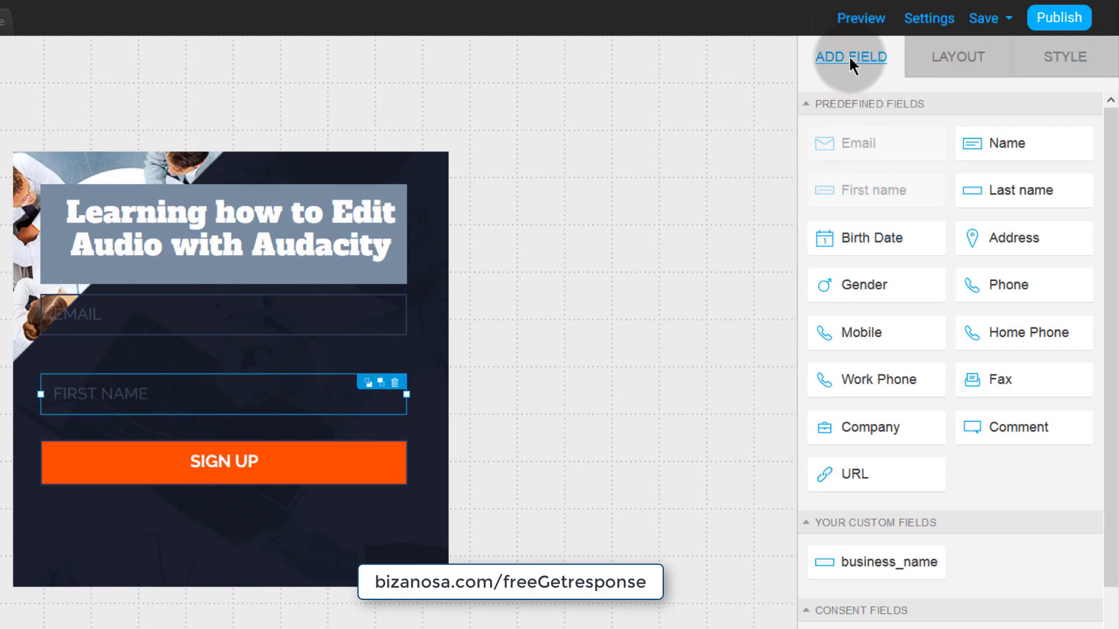
pyautogui.click(1003, 252)
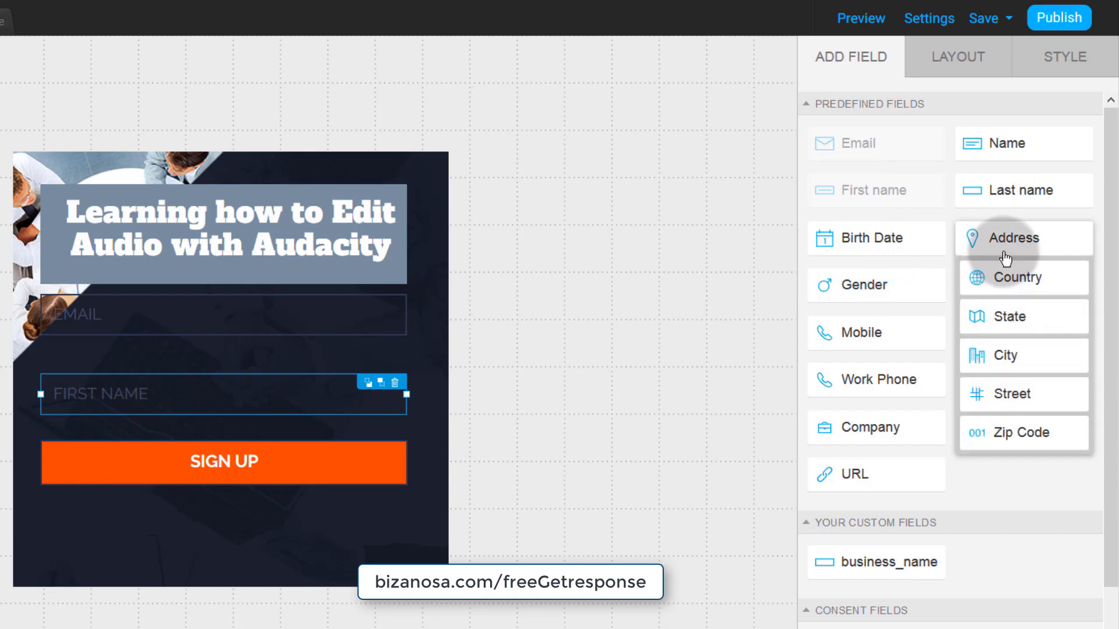
pyautogui.moveTo(850, 484); pyautogui.dragTo(251, 503)
pyautogui.click(852, 480)
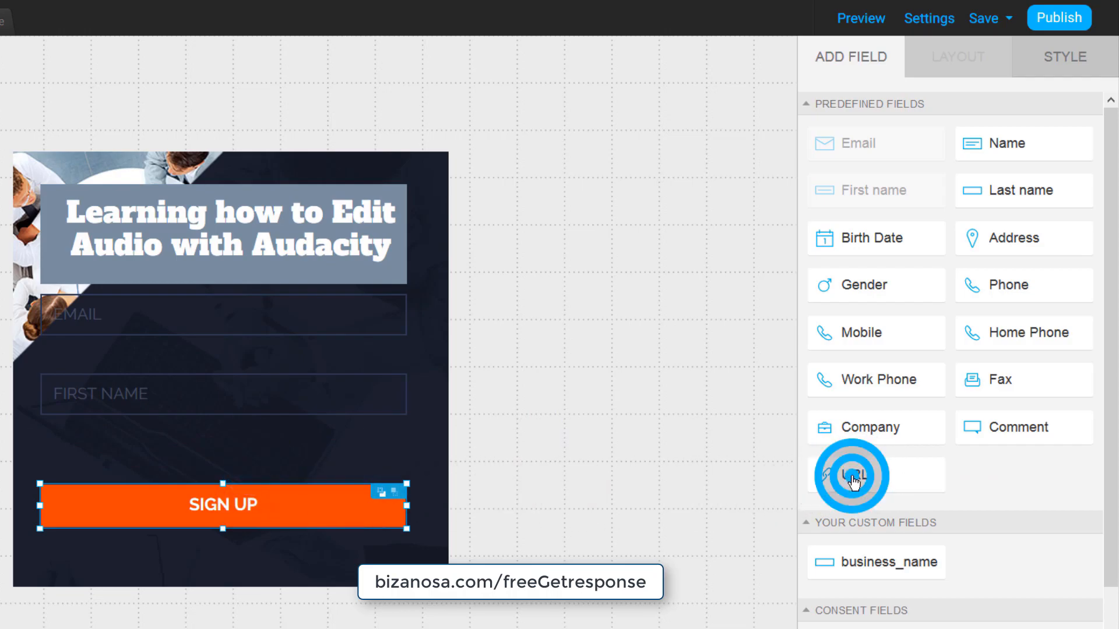
pyautogui.moveTo(849, 476); pyautogui.dragTo(226, 434)
# - Remove the URL field, move SIGN UP up into the gap, and shorten the form's outer box
pyautogui.click(457, 544)
pyautogui.click(219, 449)
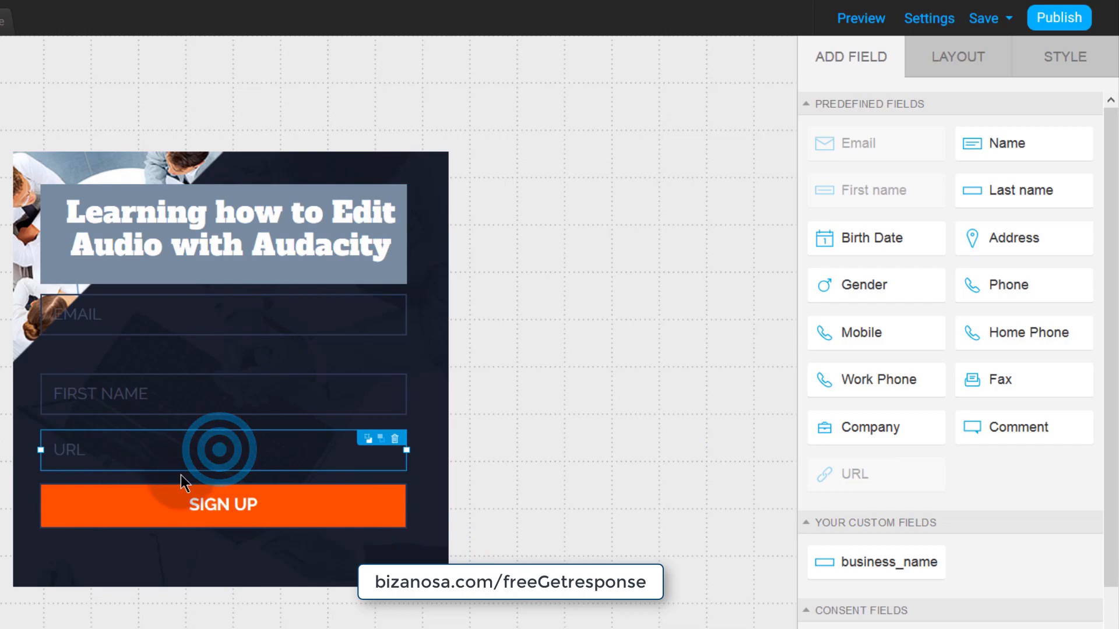
pyautogui.click(395, 440)
pyautogui.moveTo(195, 502); pyautogui.dragTo(198, 469)
pyautogui.click(212, 584)
pyautogui.moveTo(232, 586); pyautogui.dragTo(233, 558)
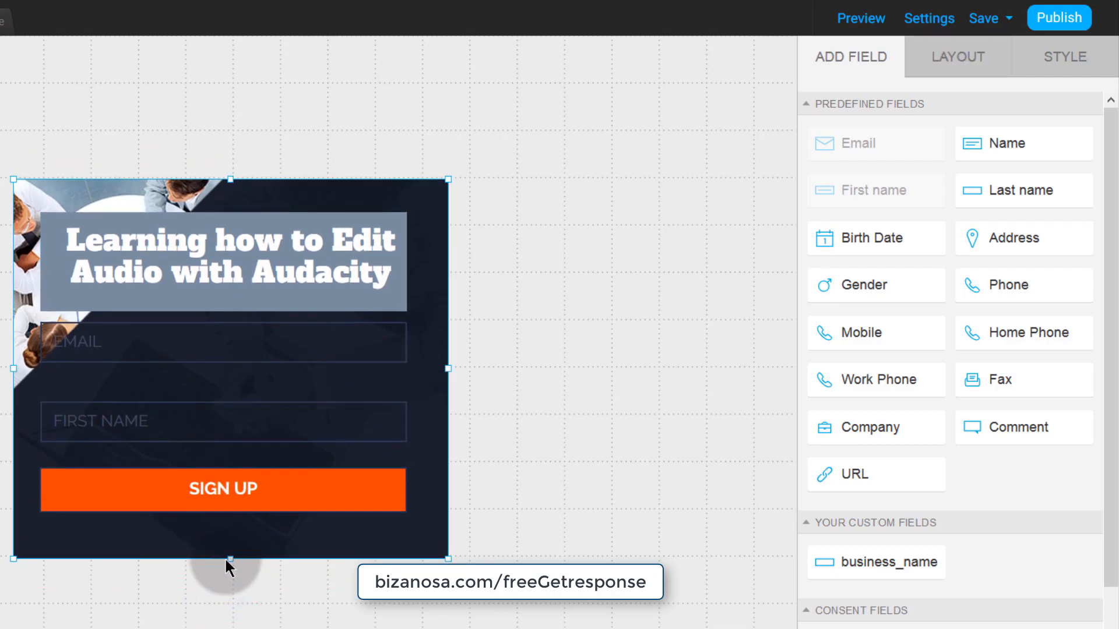
pyautogui.moveTo(1077, 223)
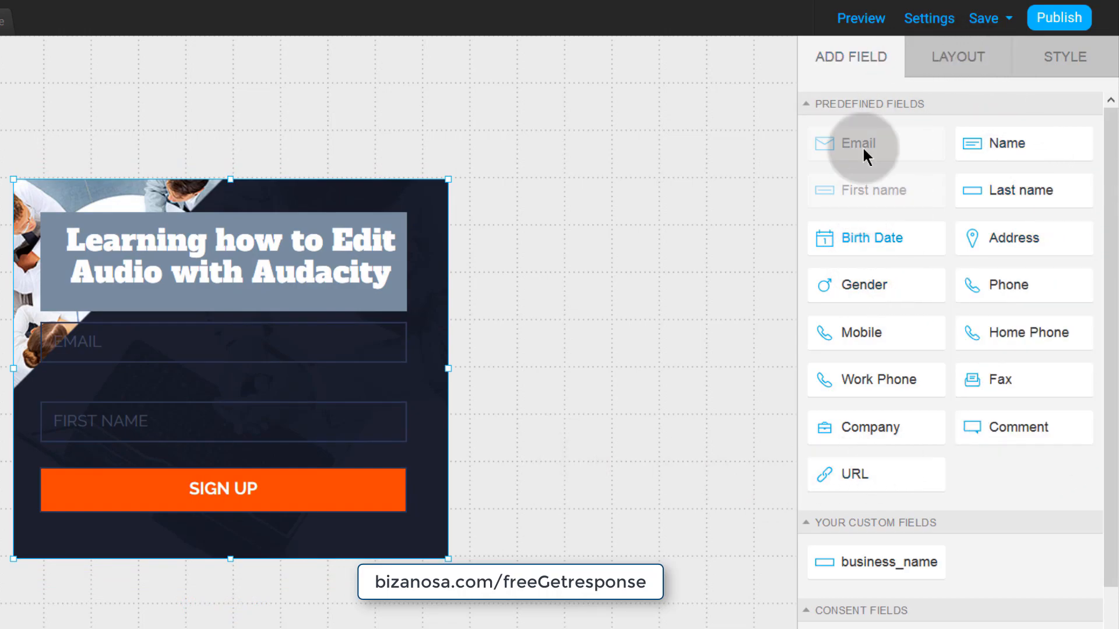
pyautogui.scroll(-4, 886, 513)
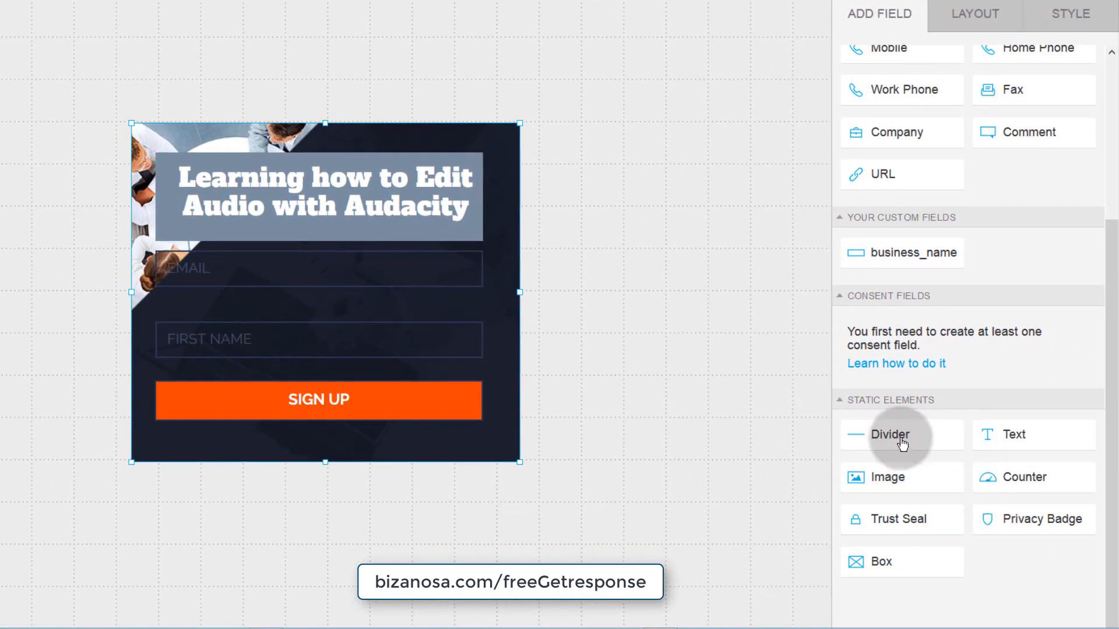
pyautogui.moveTo(891, 475); pyautogui.dragTo(460, 240)
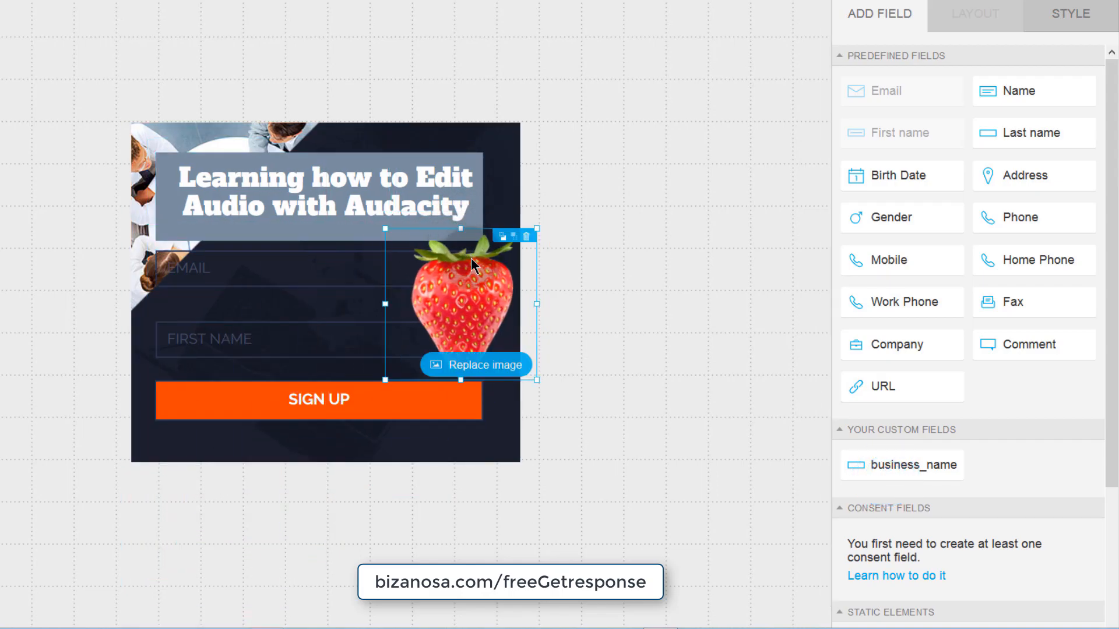
pyautogui.moveTo(460, 311); pyautogui.dragTo(527, 285)
pyautogui.click(436, 275)
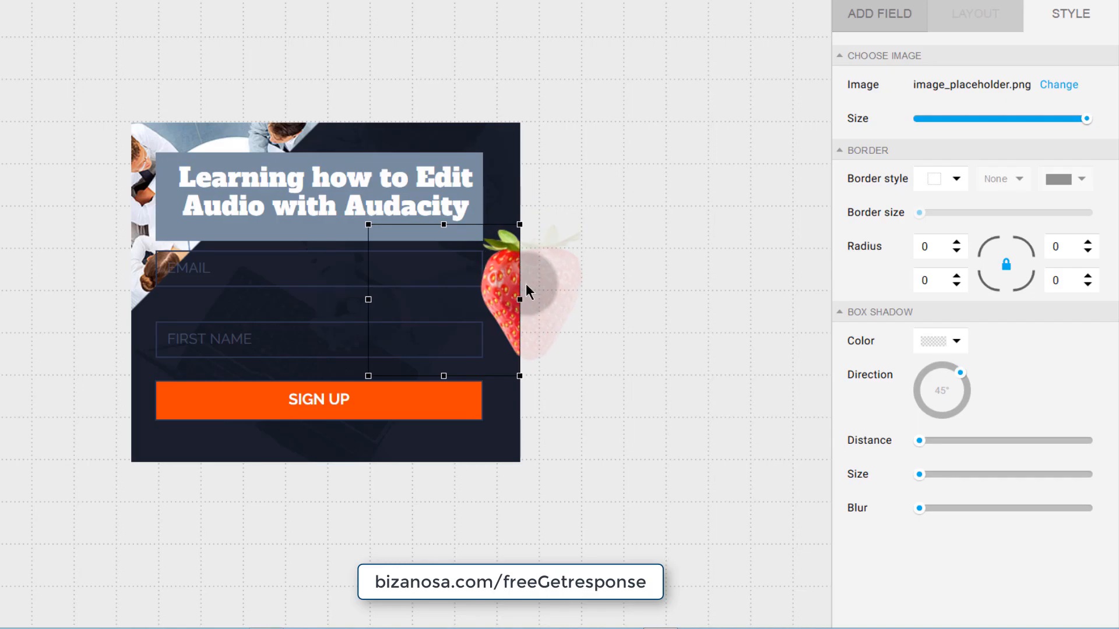
pyautogui.moveTo(368, 224); pyautogui.dragTo(466, 225)
pyautogui.click(500, 289)
pyautogui.moveTo(500, 289); pyautogui.dragTo(505, 292)
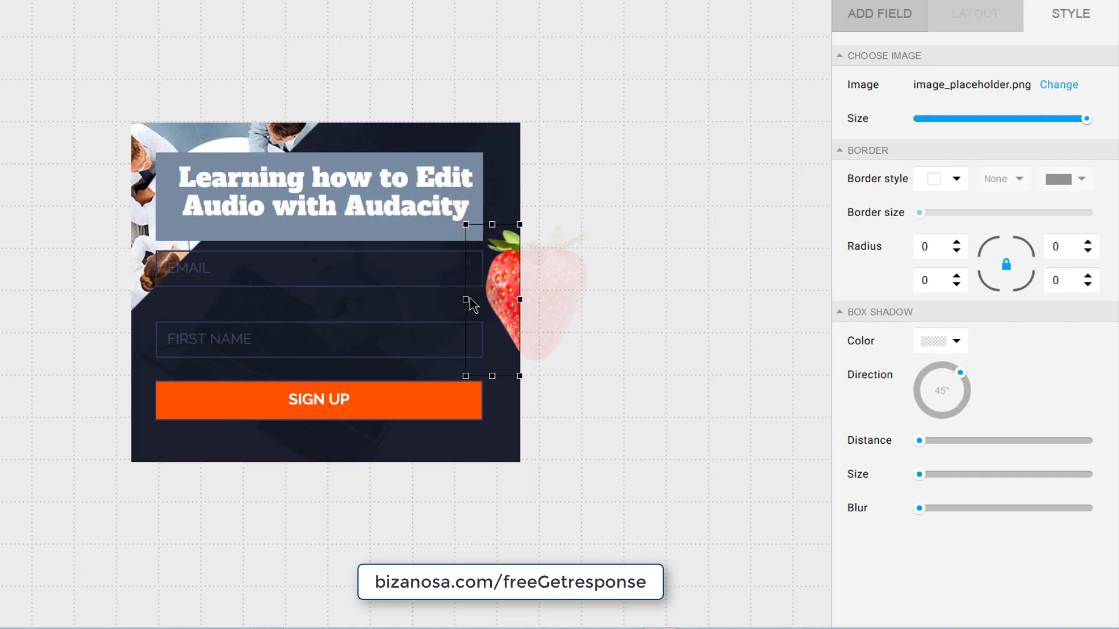
pyautogui.click(452, 439)
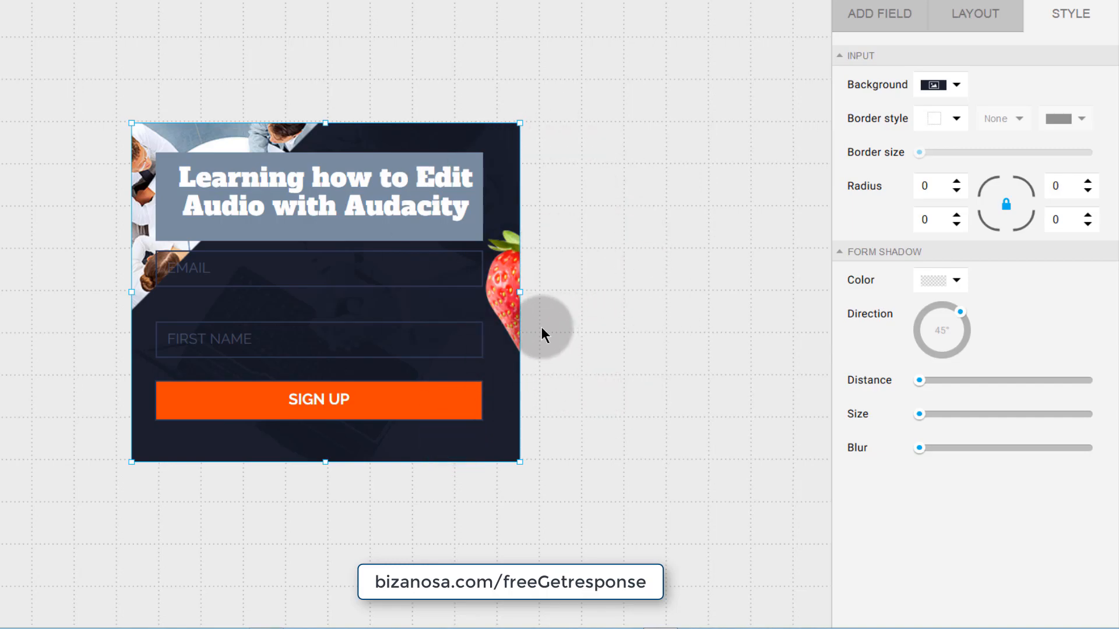
pyautogui.click(512, 292)
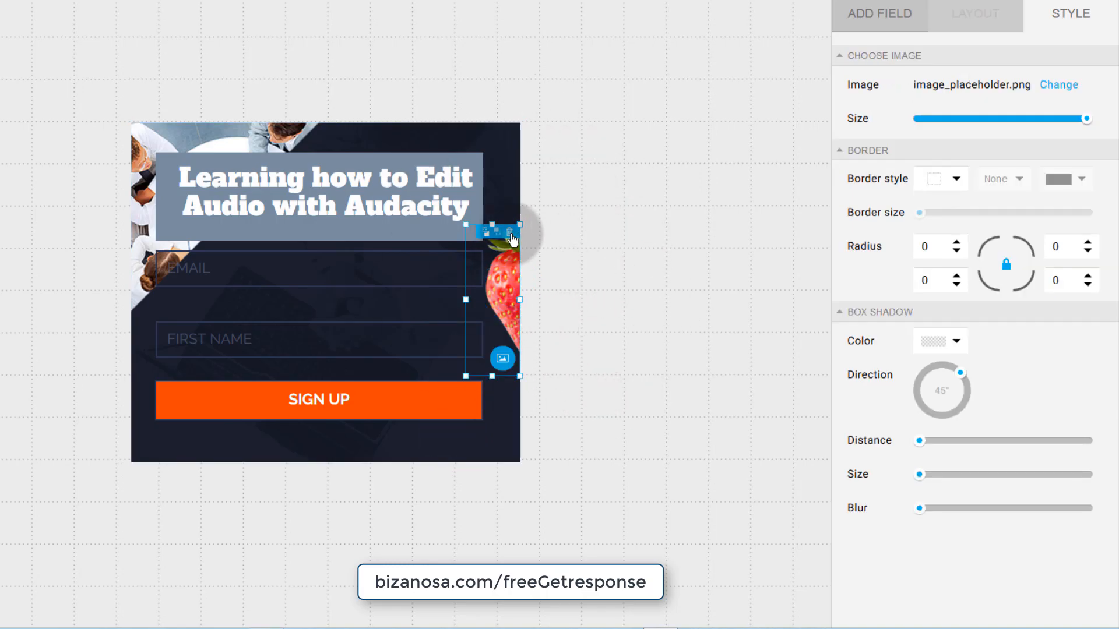
pyautogui.moveTo(509, 289); pyautogui.dragTo(445, 308)
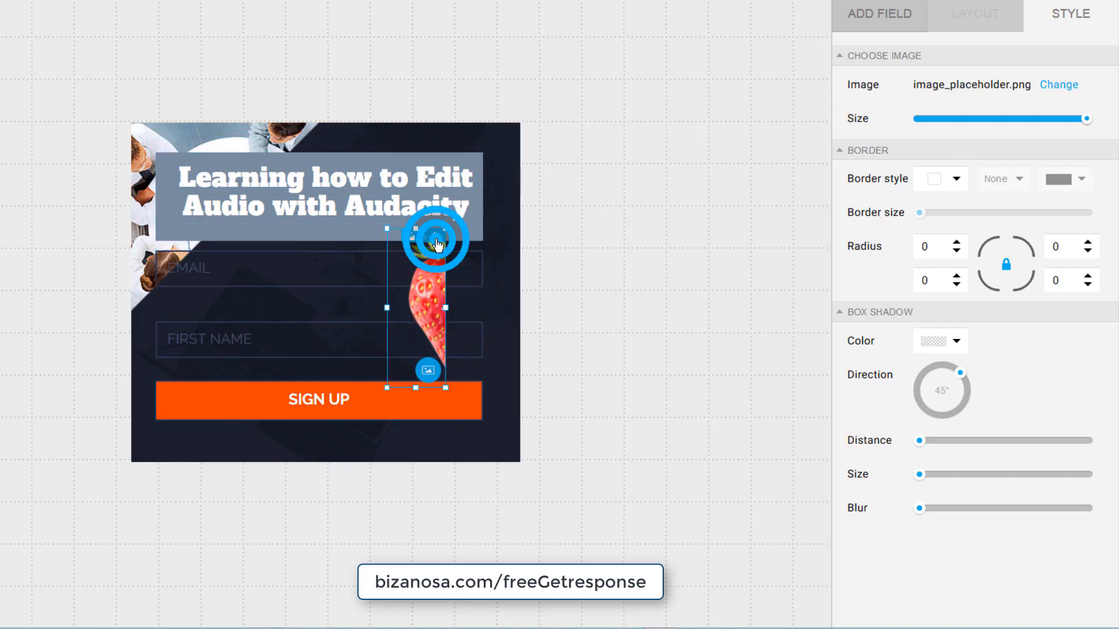
pyautogui.click(439, 244)
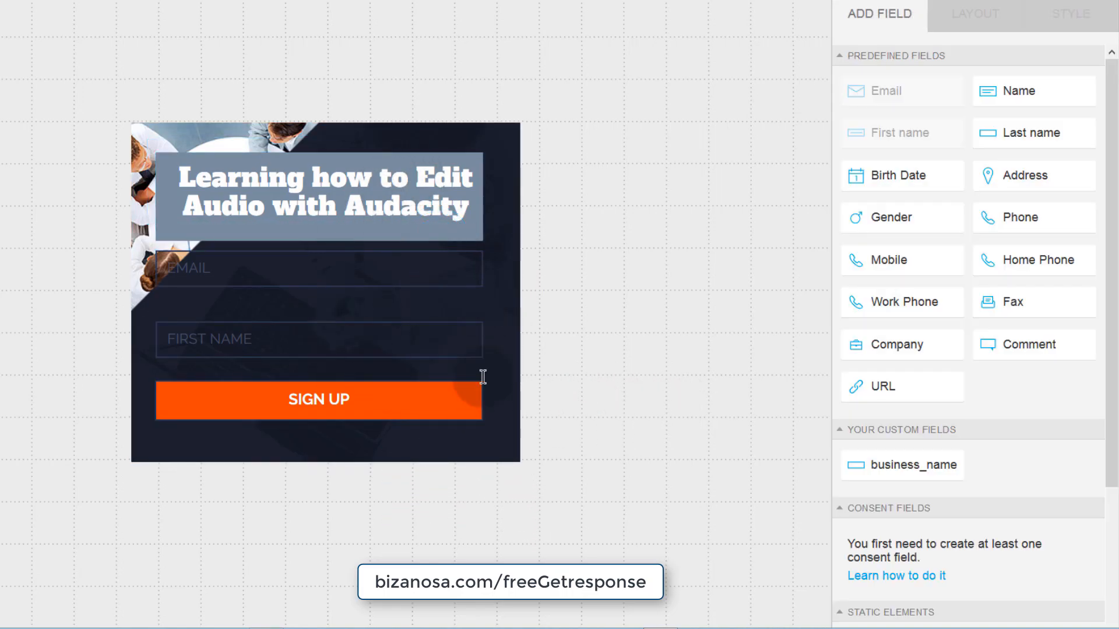
# - Add a strawberry image to the form and move it over the SIGN UP button
pyautogui.scroll(-4, 932, 466)
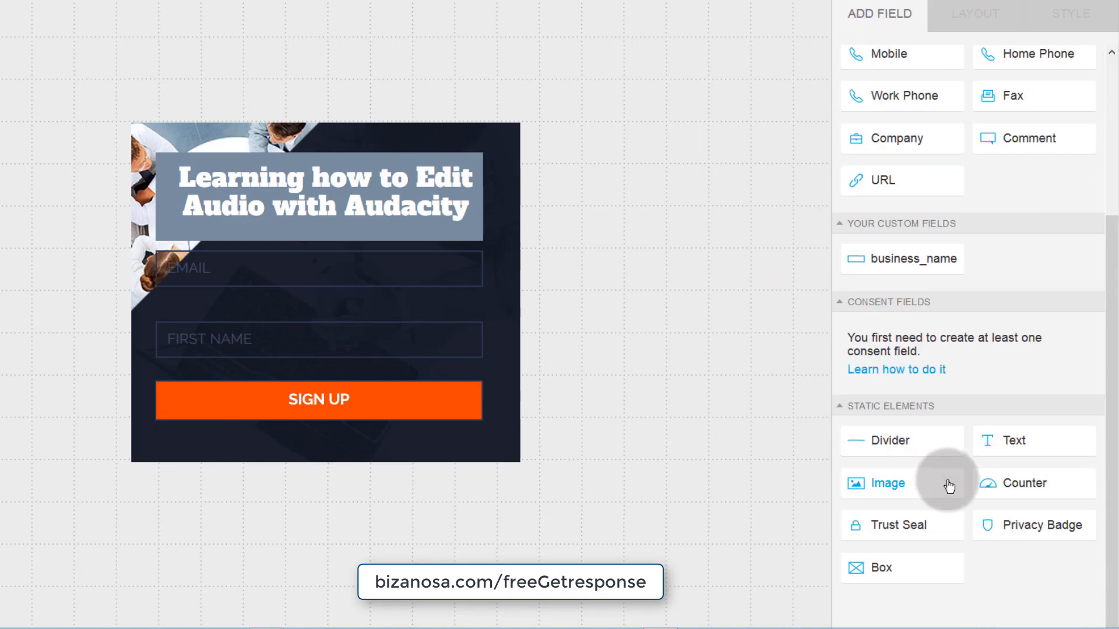
pyautogui.moveTo(946, 483); pyautogui.dragTo(418, 254)
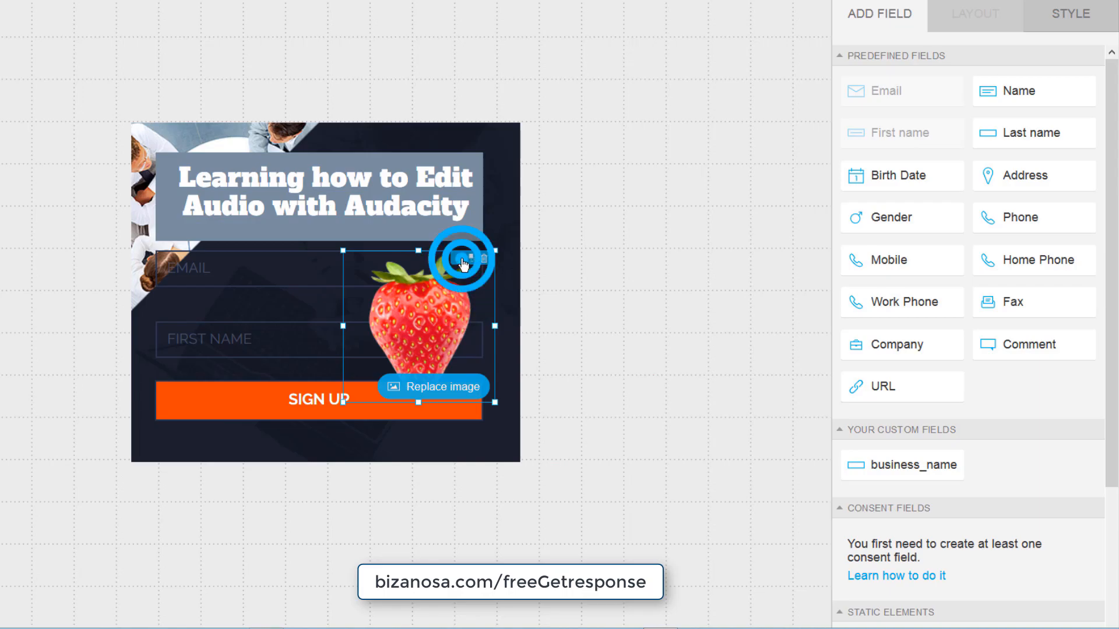
pyautogui.moveTo(459, 294); pyautogui.dragTo(447, 301)
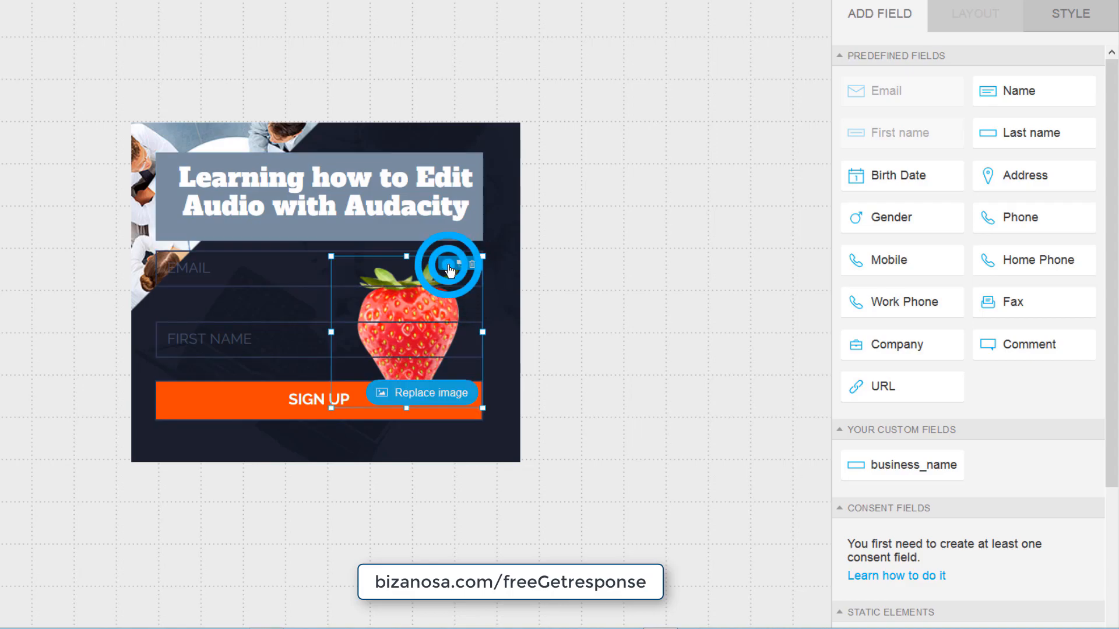
pyautogui.moveTo(449, 264); pyautogui.dragTo(227, 415)
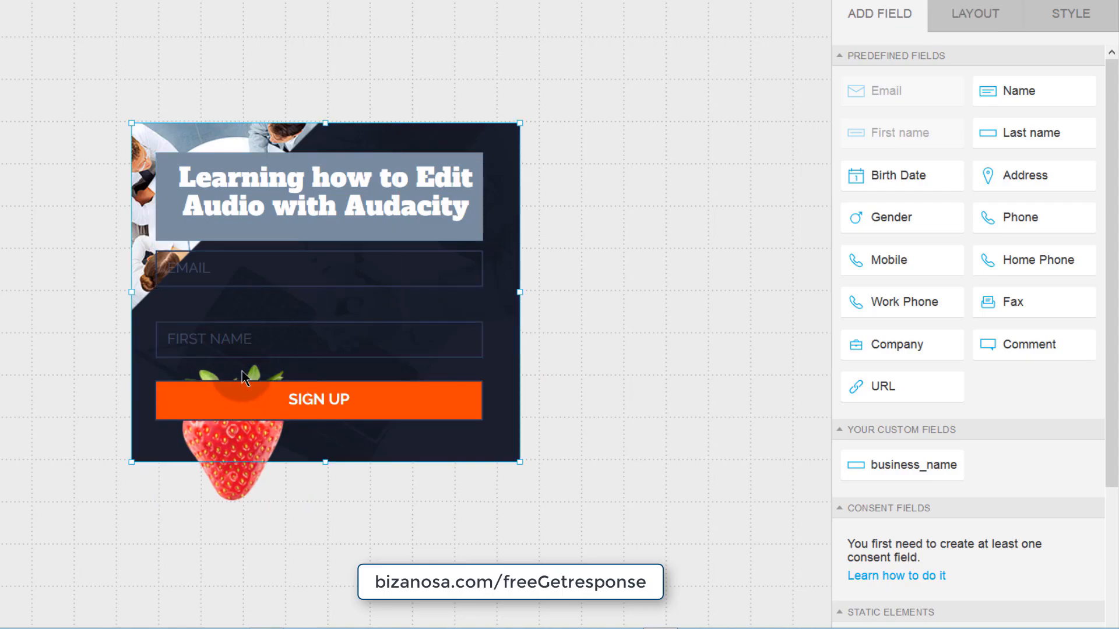
pyautogui.click(231, 431)
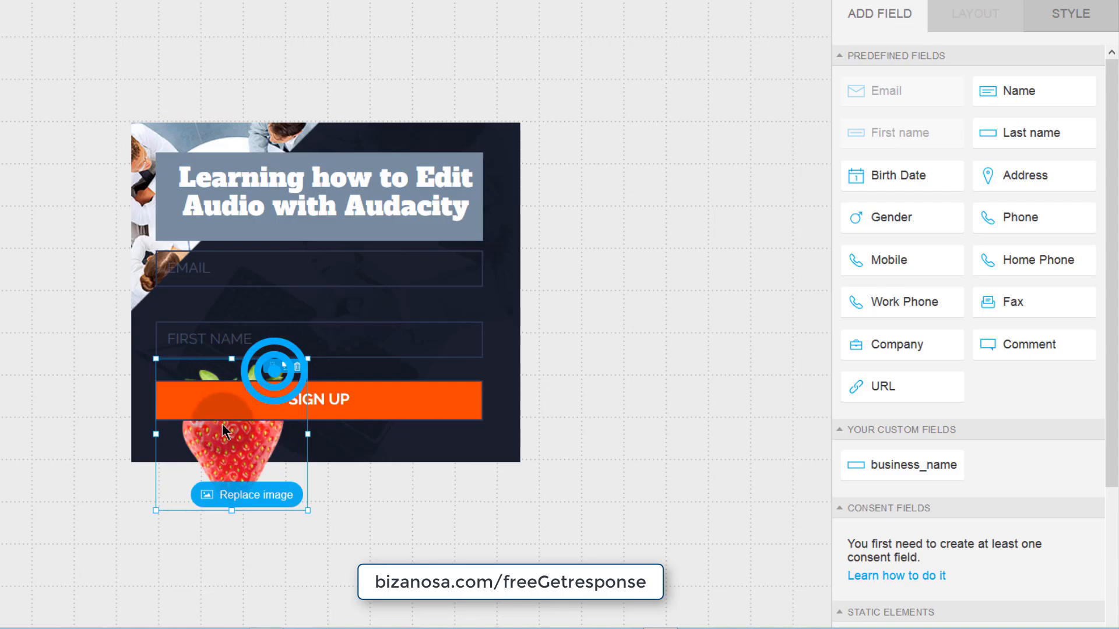
pyautogui.moveTo(219, 431); pyautogui.dragTo(458, 337)
# - Shrink the strawberry to about 96 px and tuck it at SIGN UP's right end
pyautogui.moveTo(392, 266); pyautogui.dragTo(465, 255)
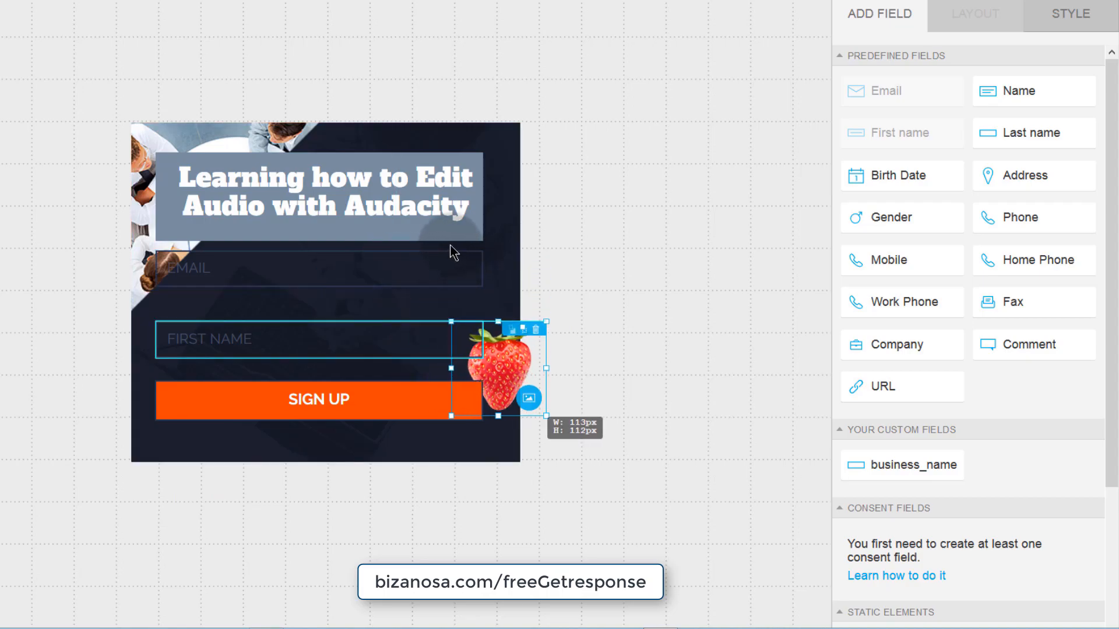
pyautogui.moveTo(498, 369); pyautogui.dragTo(443, 406)
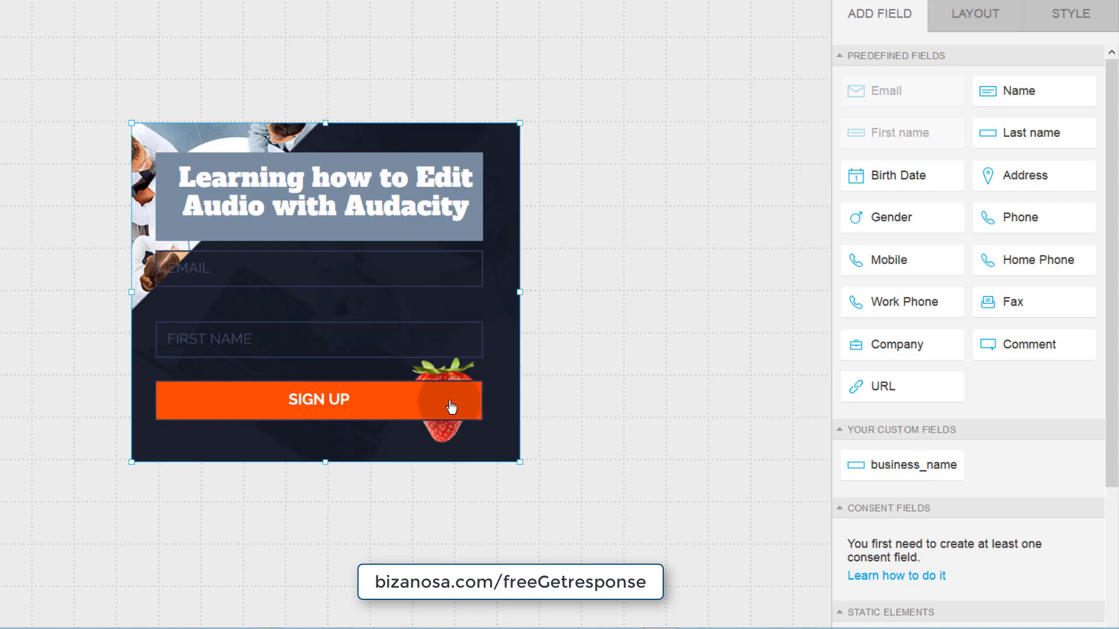
pyautogui.click(454, 377)
pyautogui.click(455, 358)
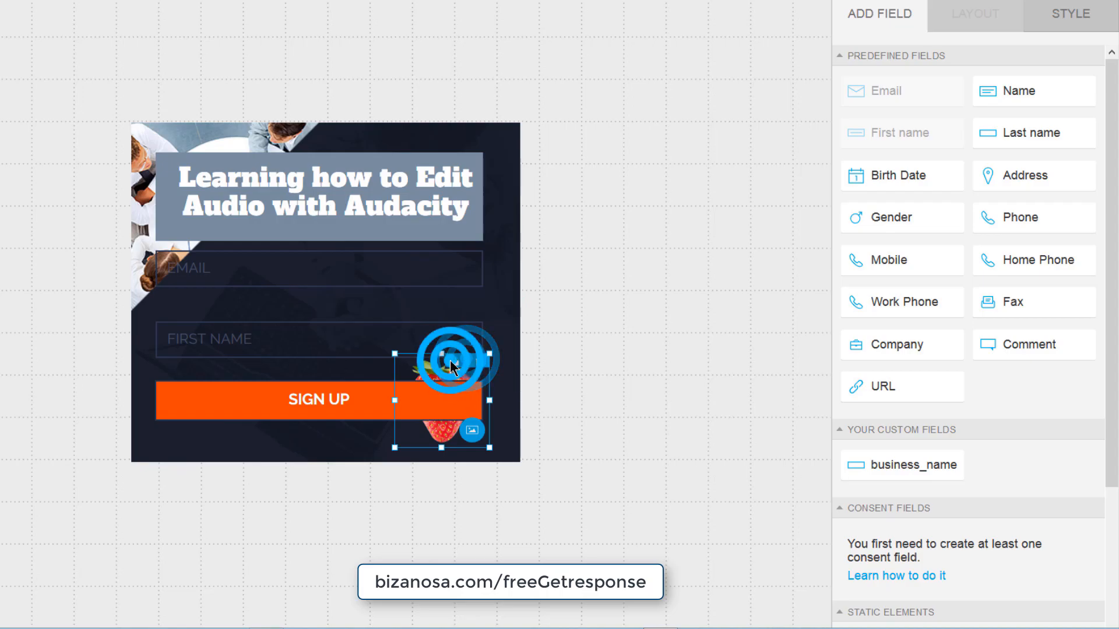
pyautogui.click(502, 386)
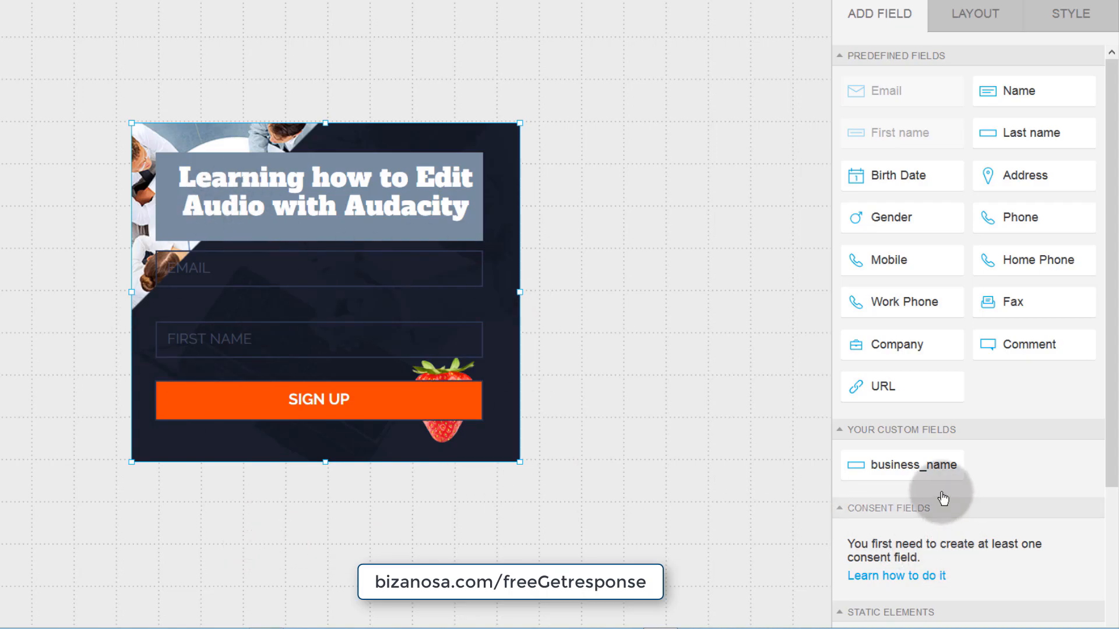
# - Try dragging a text element onto the upper part of the form
pyautogui.scroll(-3, 909, 494)
pyautogui.scroll(3, 999, 512)
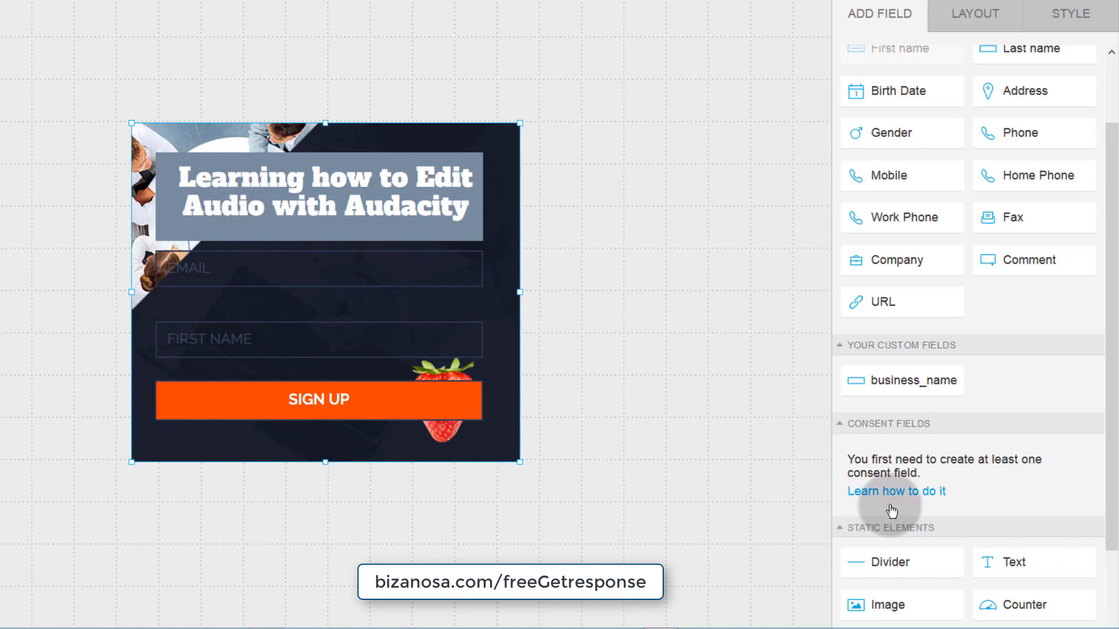
pyautogui.scroll(-3, 961, 507)
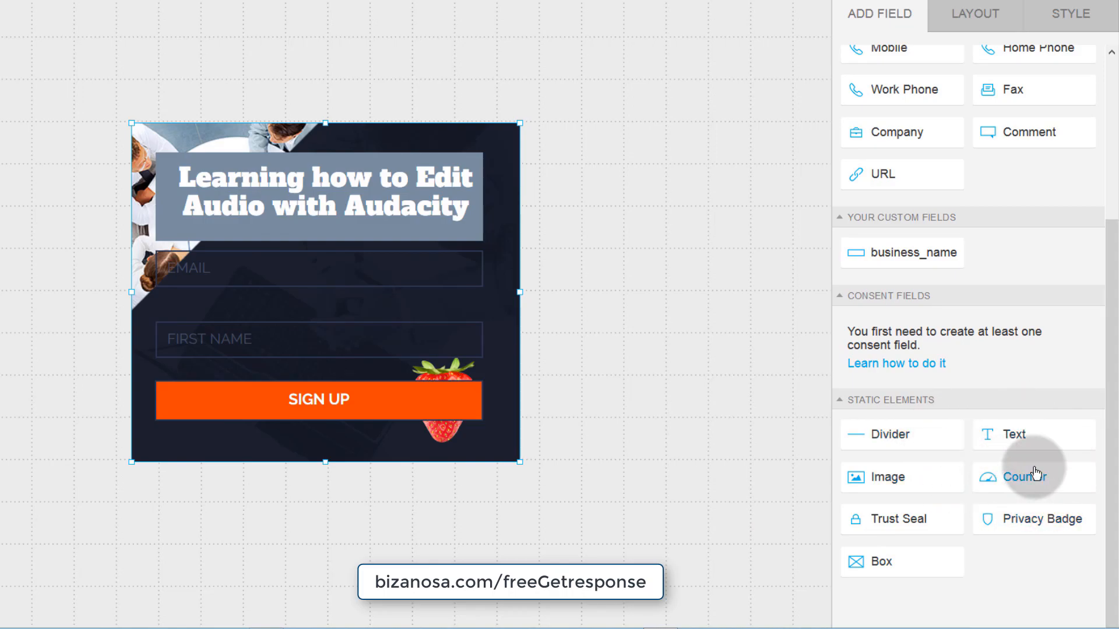
pyautogui.moveTo(1025, 435)
pyautogui.mouseDown()
pyautogui.moveTo(904, 432)
pyautogui.moveTo(239, 296)
pyautogui.moveTo(239, 241)
pyautogui.moveTo(229, 239)
pyautogui.mouseUp()
pyautogui.click(230, 233)
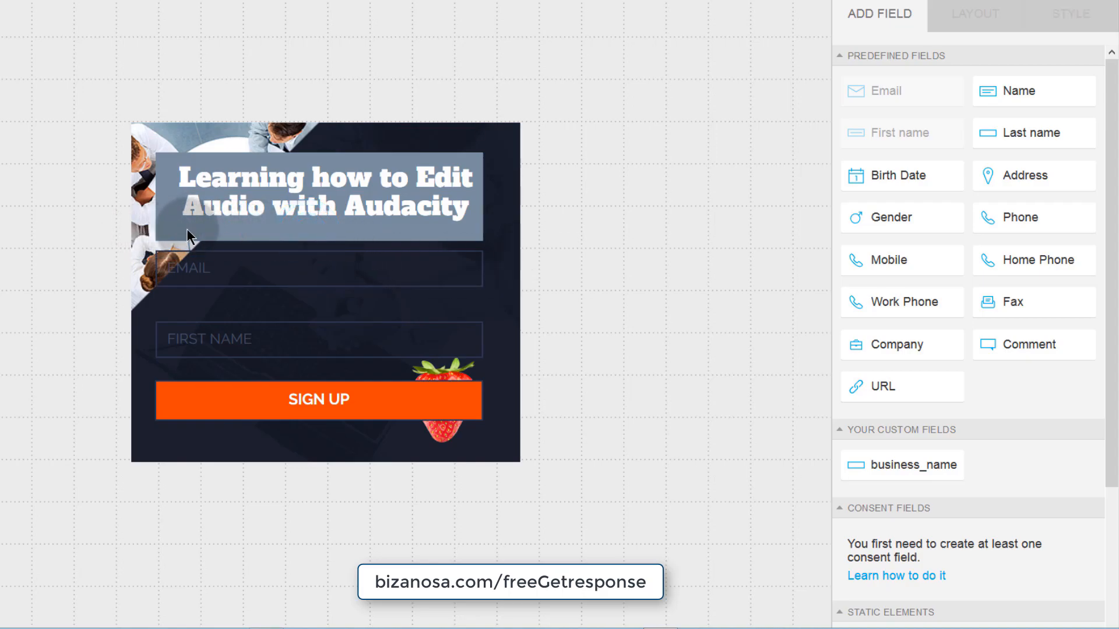
# - Add a 'Terms and conditions' text line centred beneath SIGN UP
pyautogui.scroll(-4, 1007, 525)
pyautogui.moveTo(1014, 431); pyautogui.dragTo(242, 442)
pyautogui.click(224, 434)
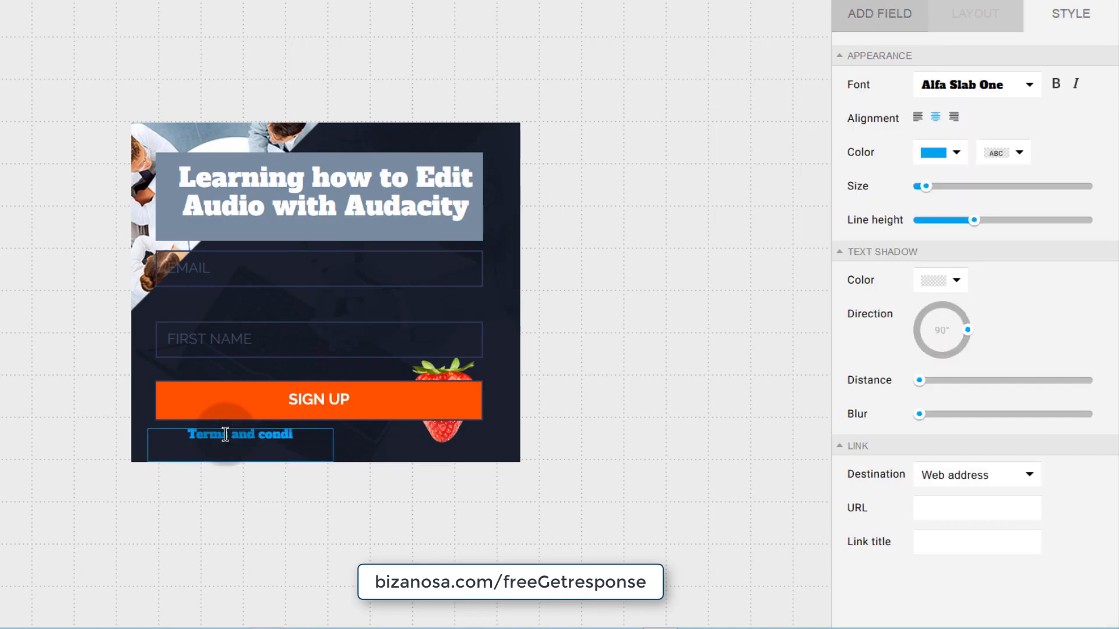
pyautogui.moveTo(220, 435); pyautogui.dragTo(334, 430)
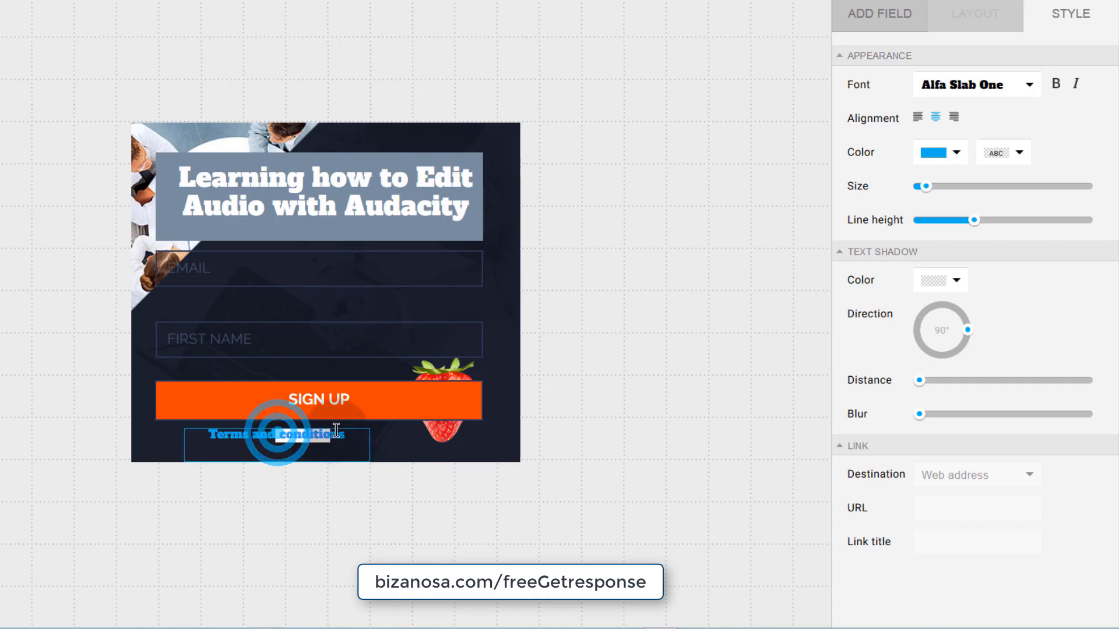
# - Link the word 'conditions' to a pasted web address in the Link URL field
pyautogui.click(959, 508)
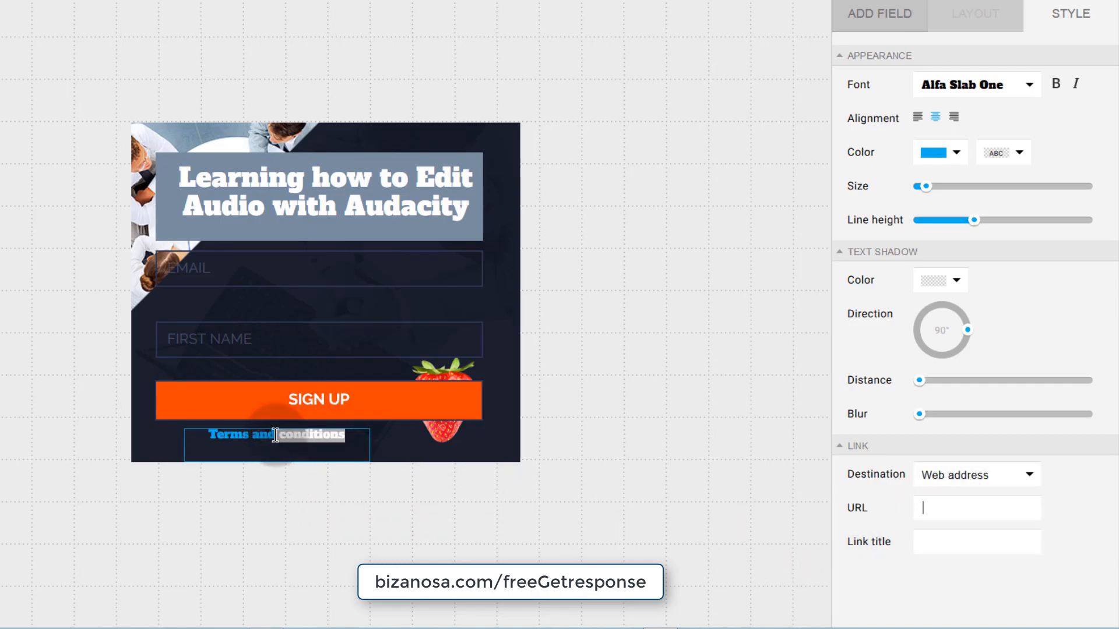
pyautogui.click(921, 509)
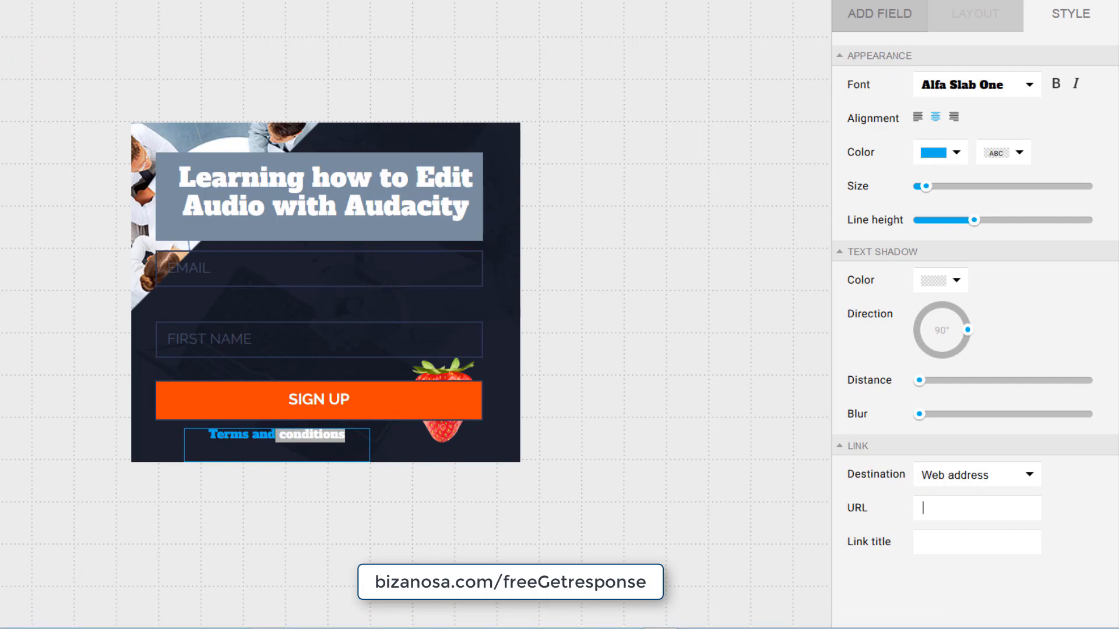
pyautogui.rightClick(940, 506)
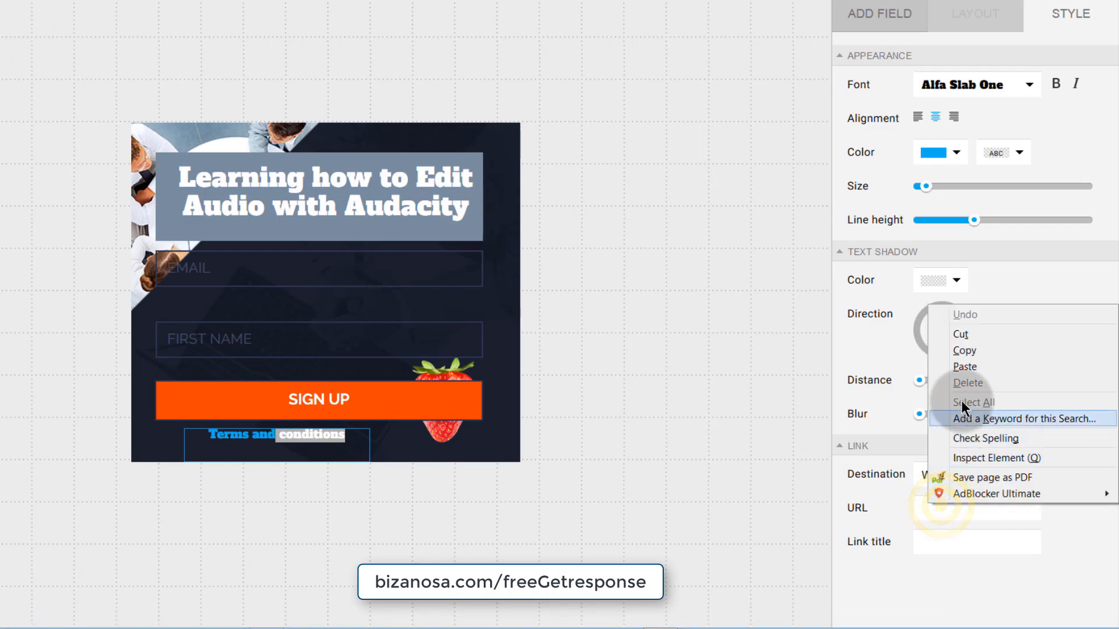
pyautogui.click(975, 365)
pyautogui.click(361, 318)
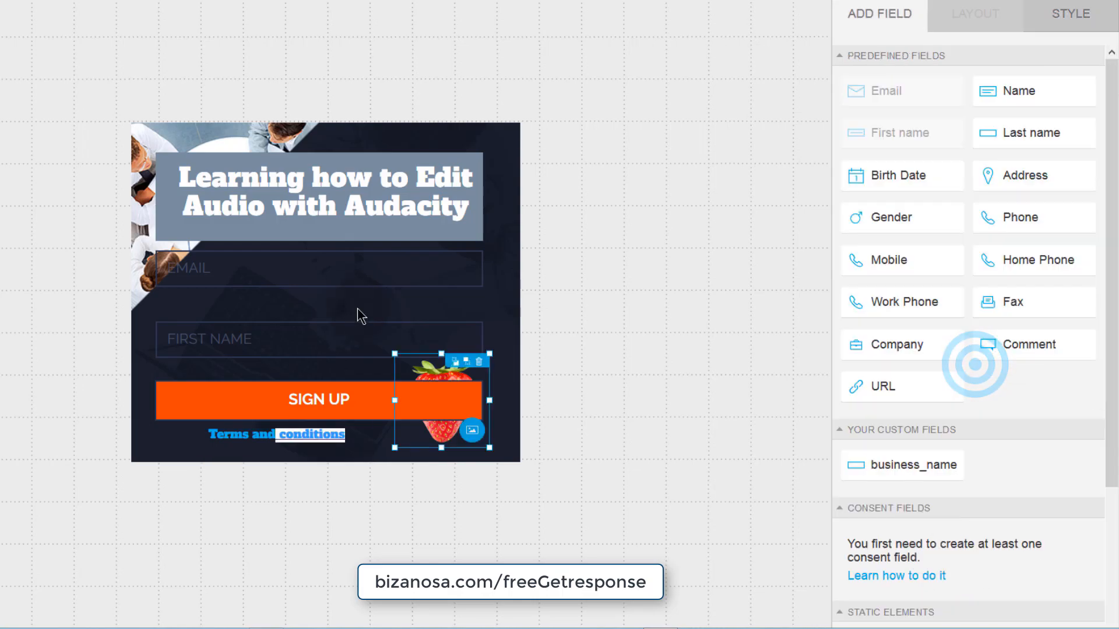
pyautogui.click(296, 265)
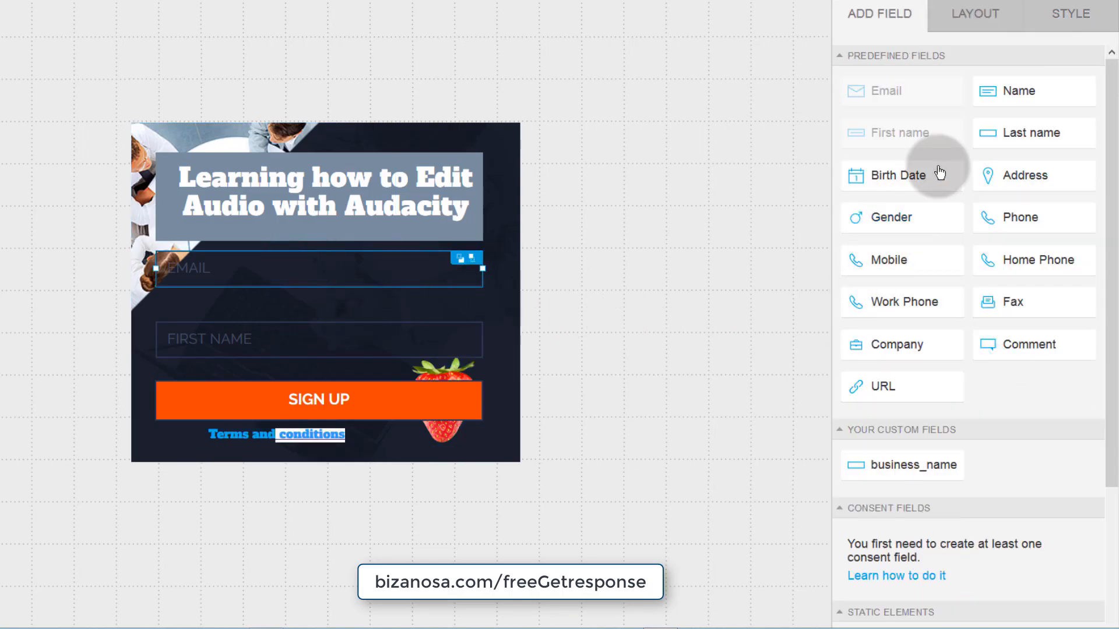
# - Move the EMAIL field left and change its label to 'Email Address'
pyautogui.click(967, 8)
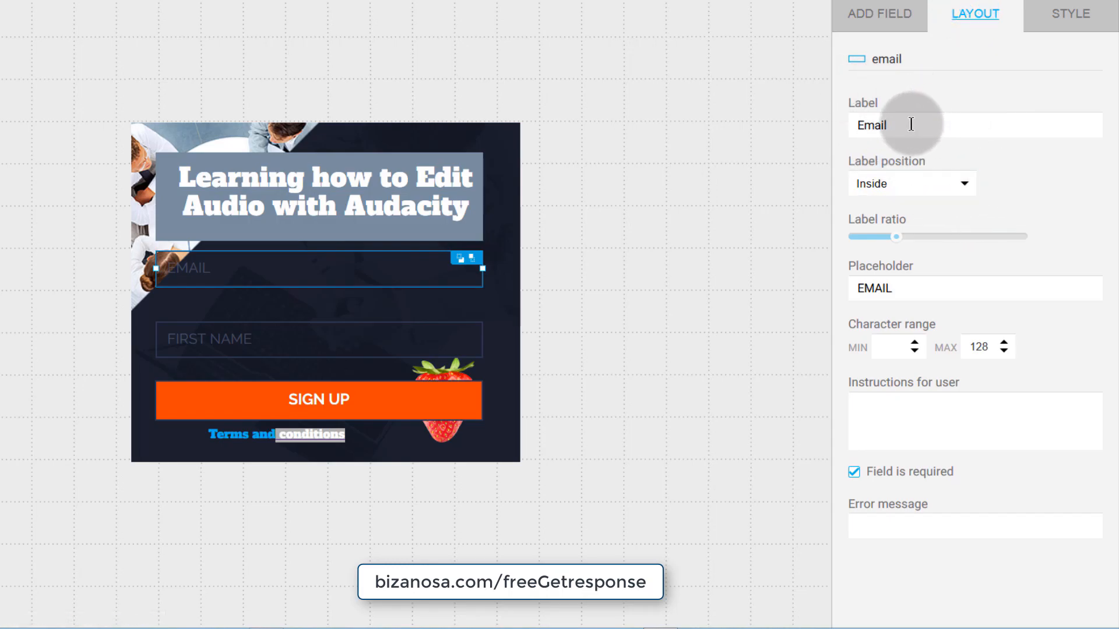
pyautogui.click(254, 267)
pyautogui.moveTo(255, 267); pyautogui.dragTo(198, 269)
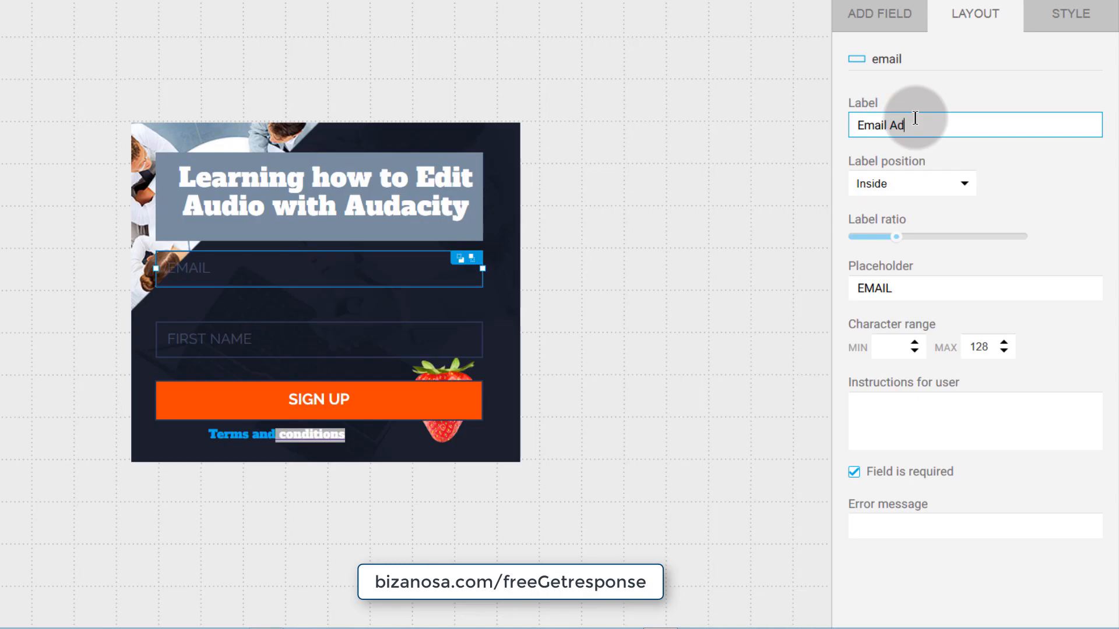
pyautogui.write('dress')
pyautogui.click(1056, 181)
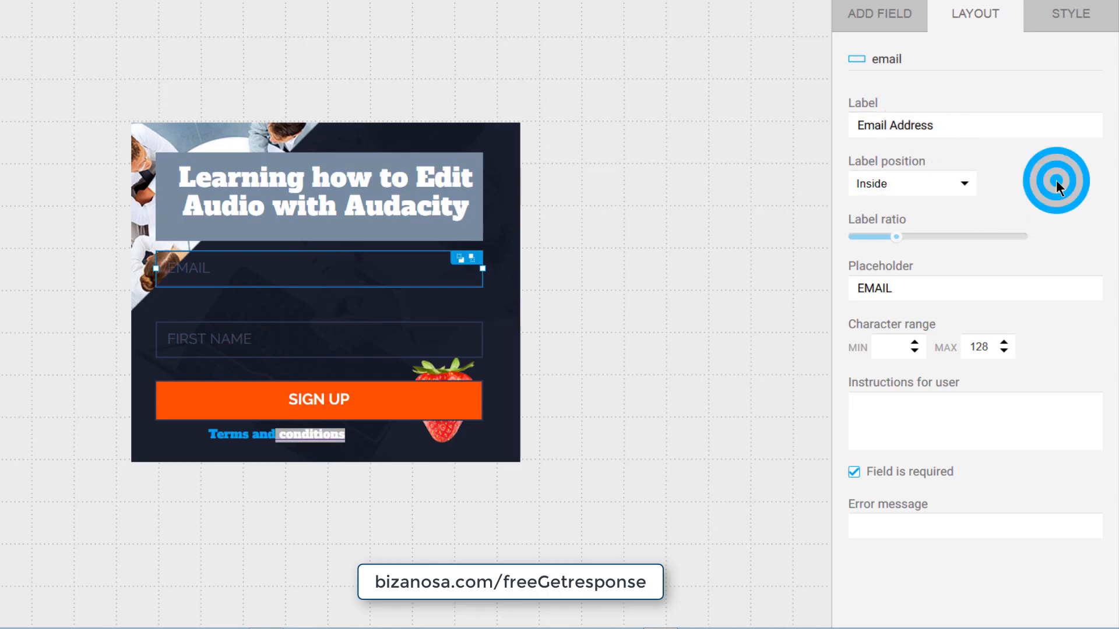
# - Try the email Label position Top, then set it back to Inside
pyautogui.click(970, 184)
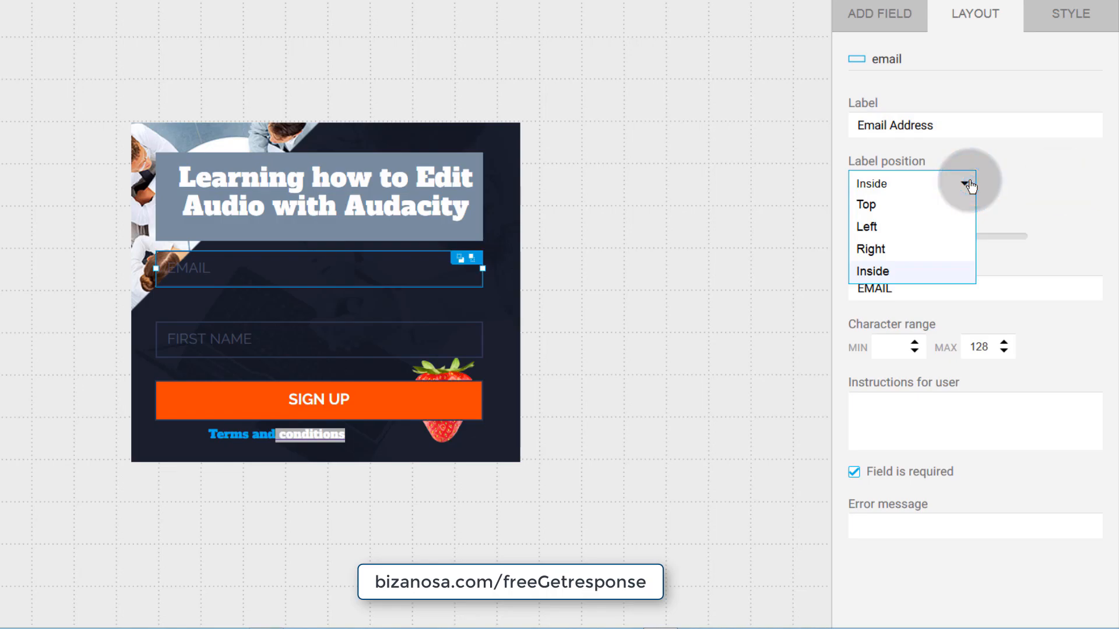
pyautogui.click(881, 207)
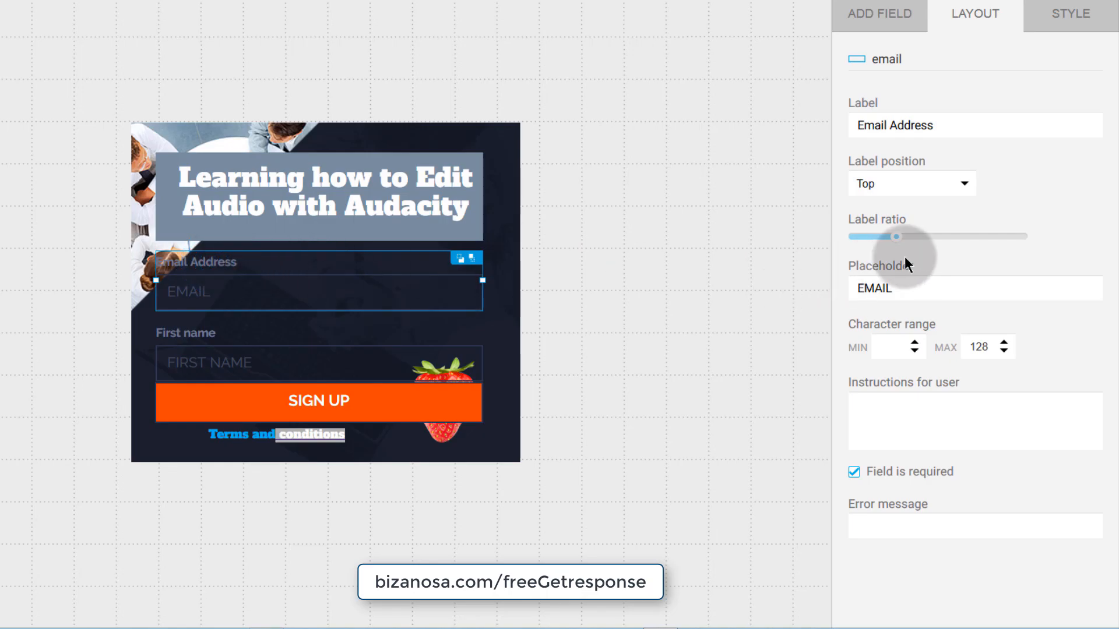
pyautogui.click(961, 186)
pyautogui.click(877, 274)
# - Nudge the email field down and change its placeholder to 'EMAIL ADDRESS'
pyautogui.click(232, 277)
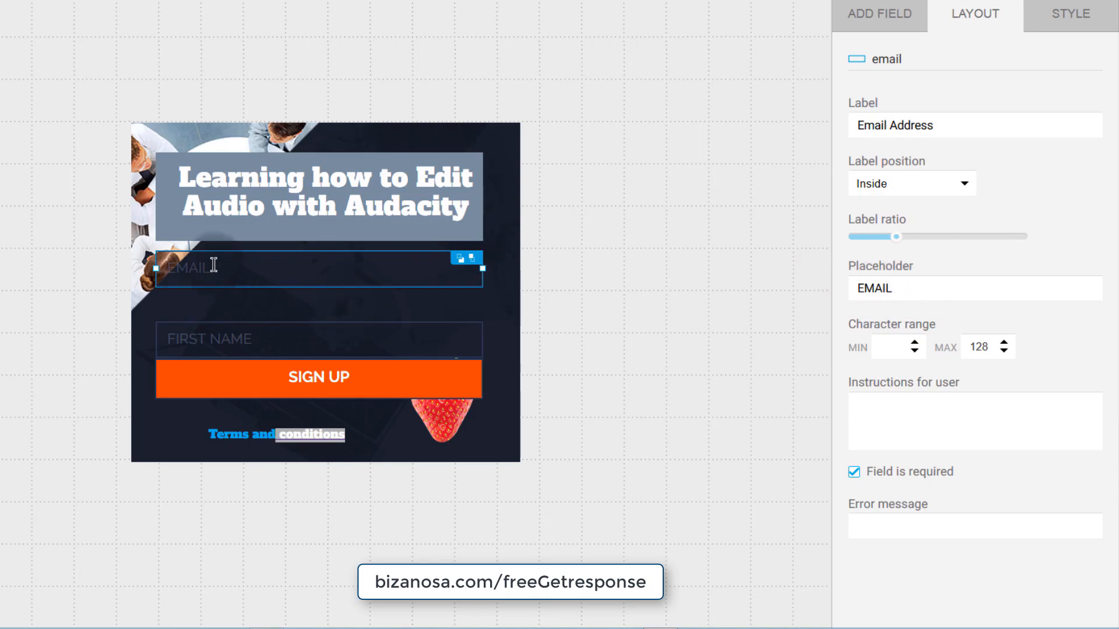
pyautogui.moveTo(225, 267); pyautogui.dragTo(226, 274)
pyautogui.click(905, 288)
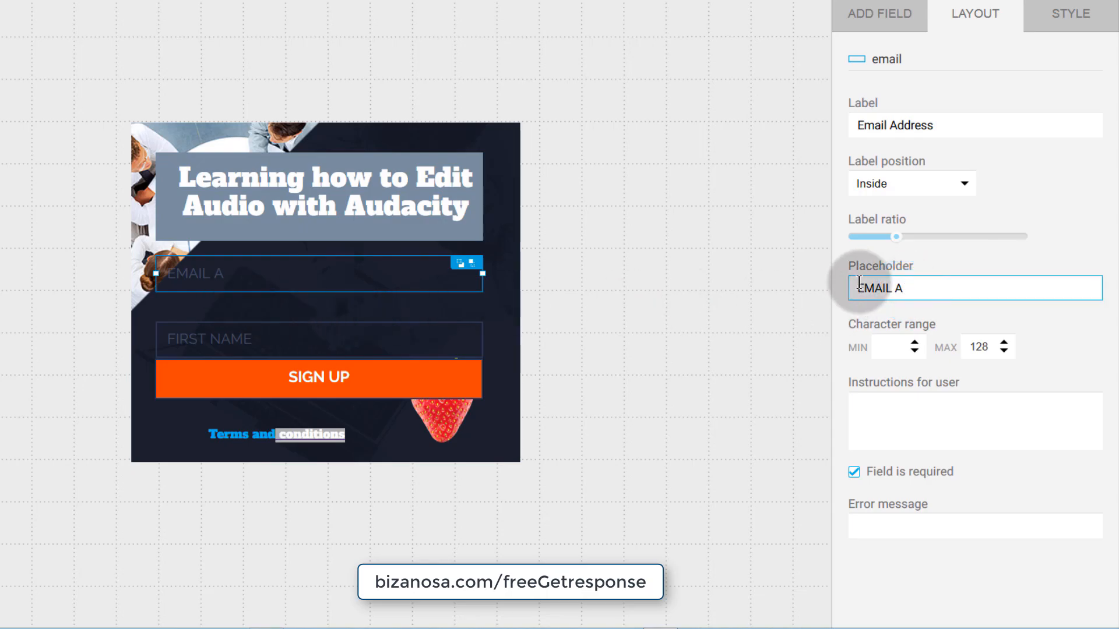
pyautogui.click(924, 292)
pyautogui.write('RESS')
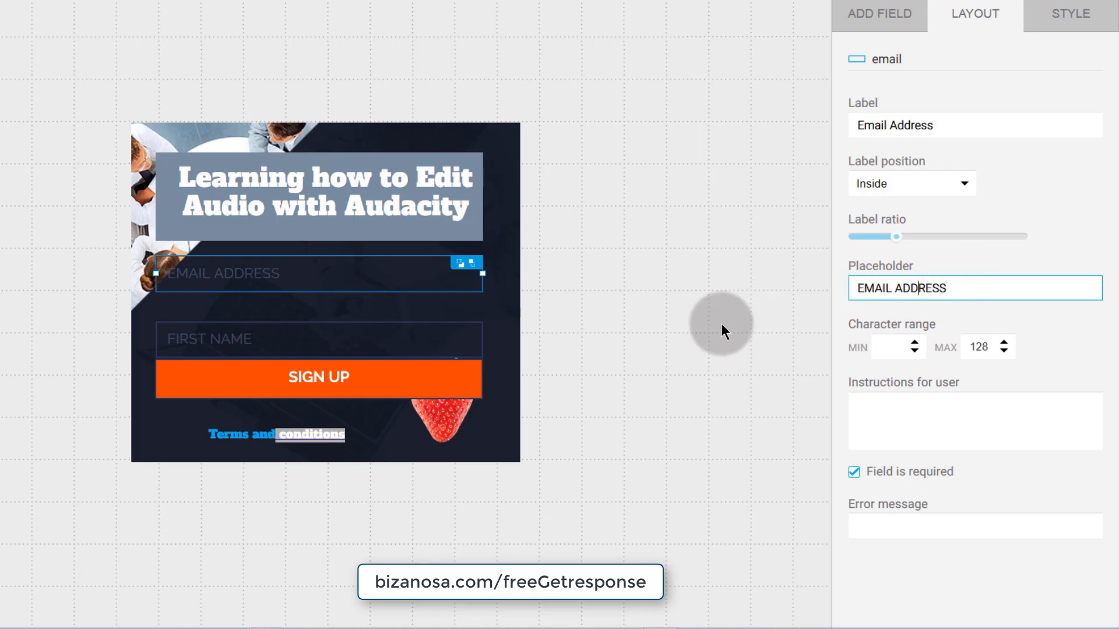
pyautogui.click(706, 335)
# - Drag the SIGN UP button into line with the form fields
pyautogui.click(252, 380)
pyautogui.moveTo(252, 391); pyautogui.dragTo(260, 392)
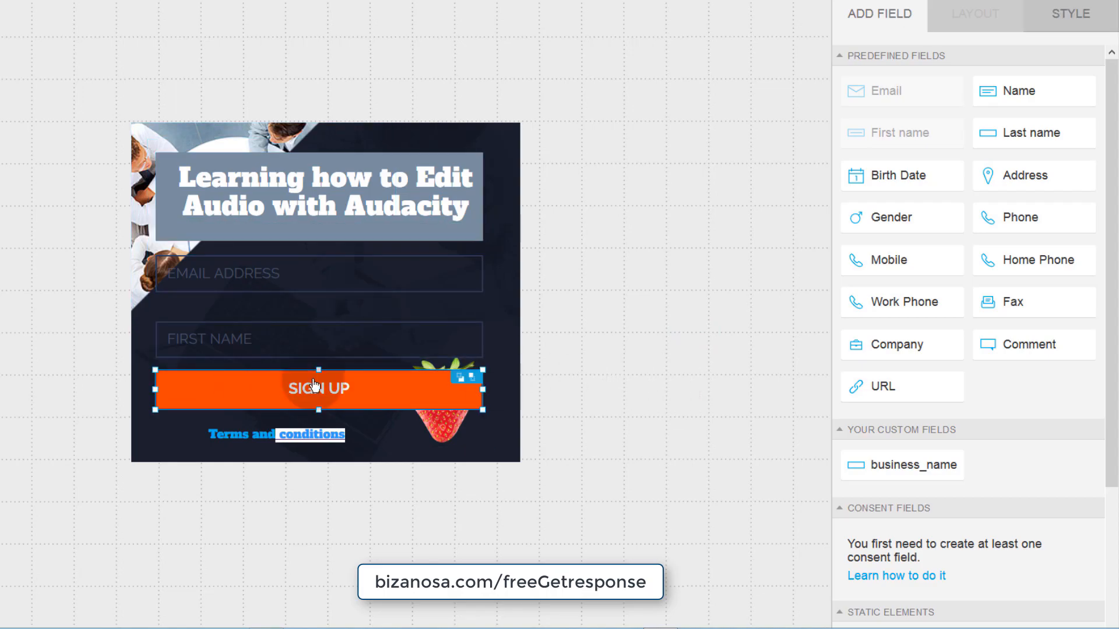
pyautogui.scroll(-4, 1023, 412)
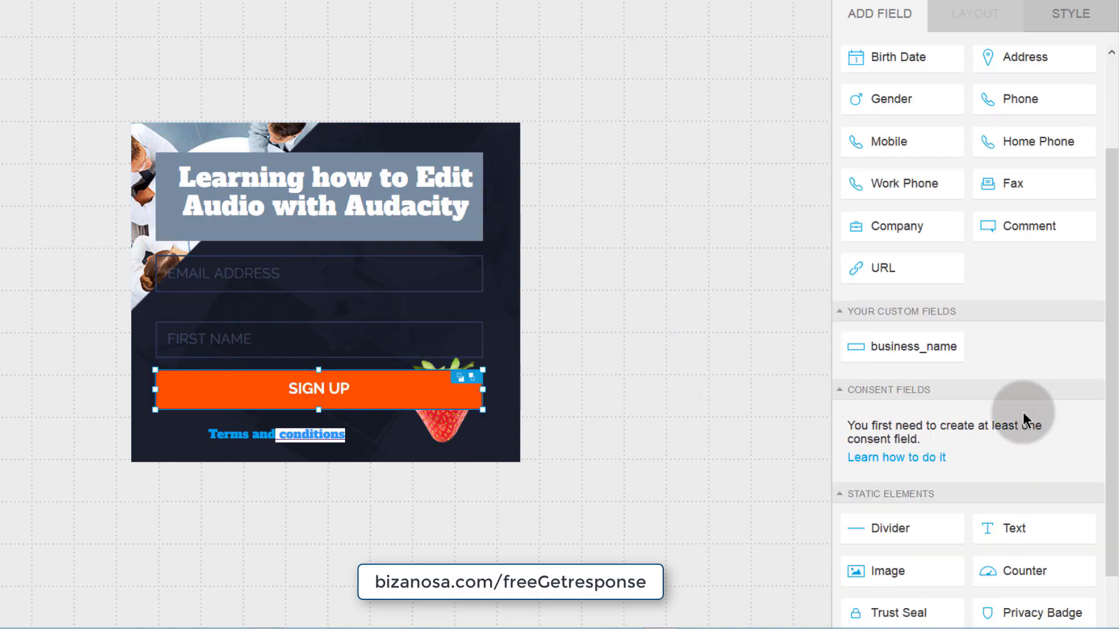
pyautogui.scroll(4, 1024, 430)
# - Make the email field required in its layout settings
pyautogui.click(261, 266)
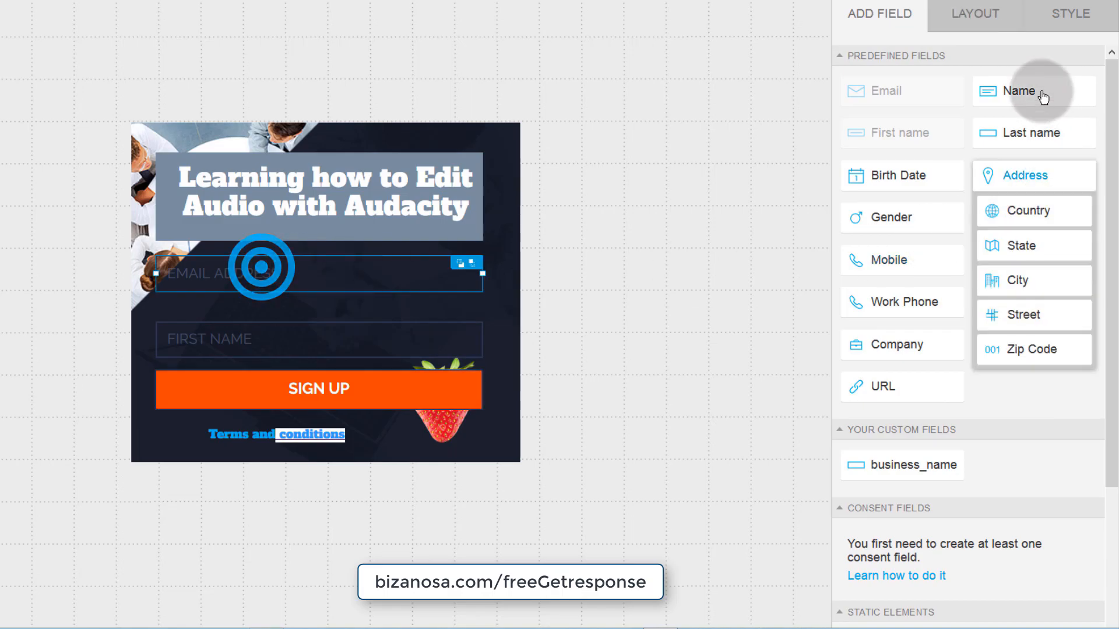
pyautogui.click(975, 13)
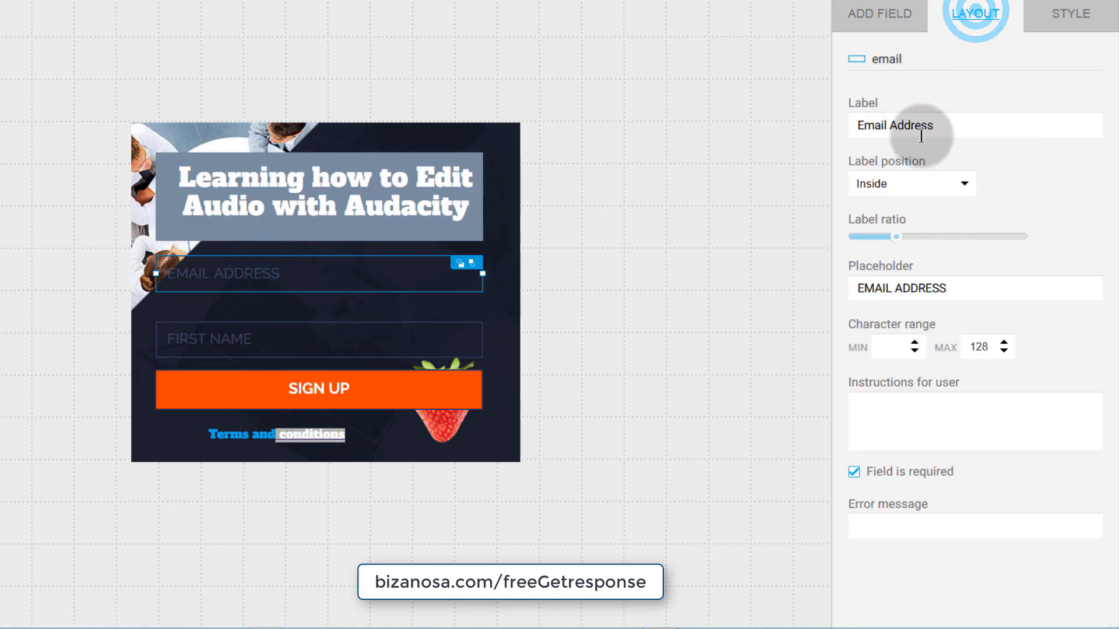
pyautogui.click(950, 372)
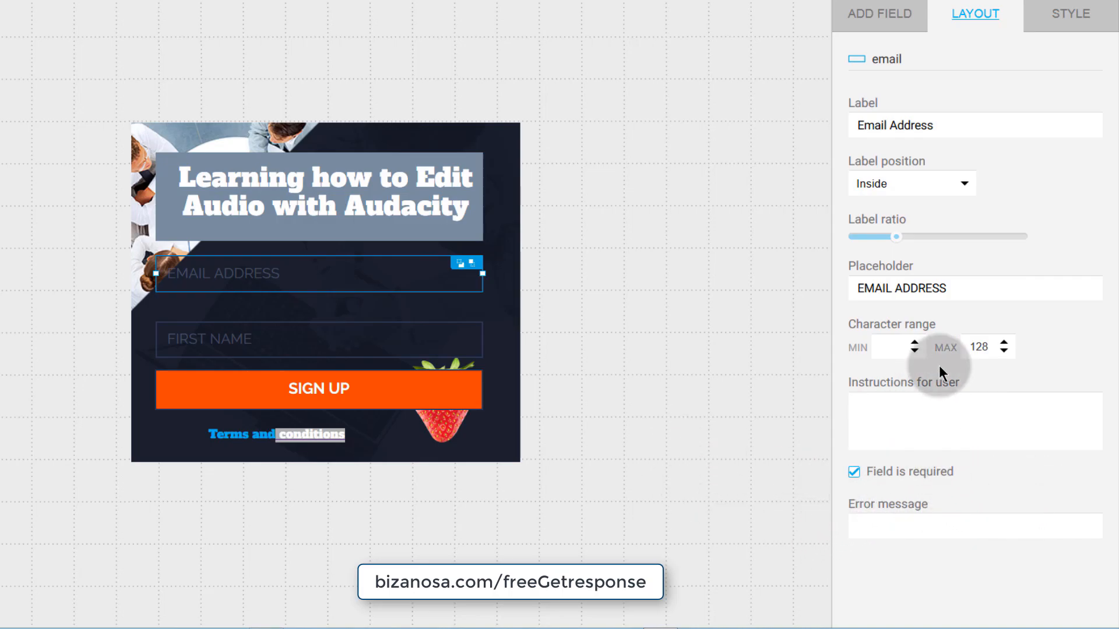
pyautogui.click(854, 472)
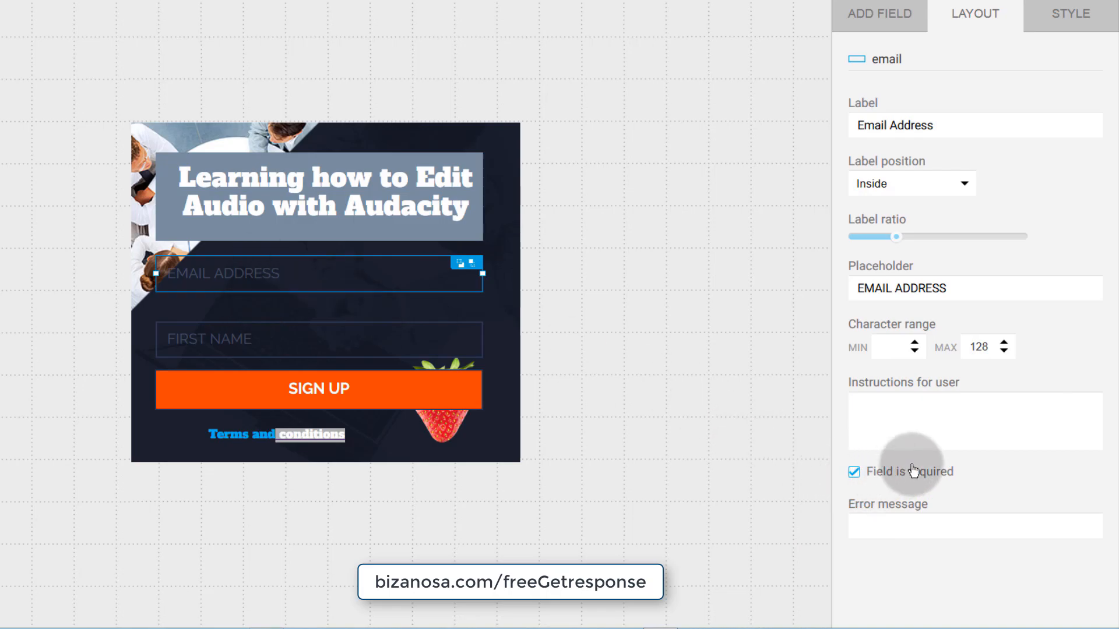
pyautogui.click(211, 343)
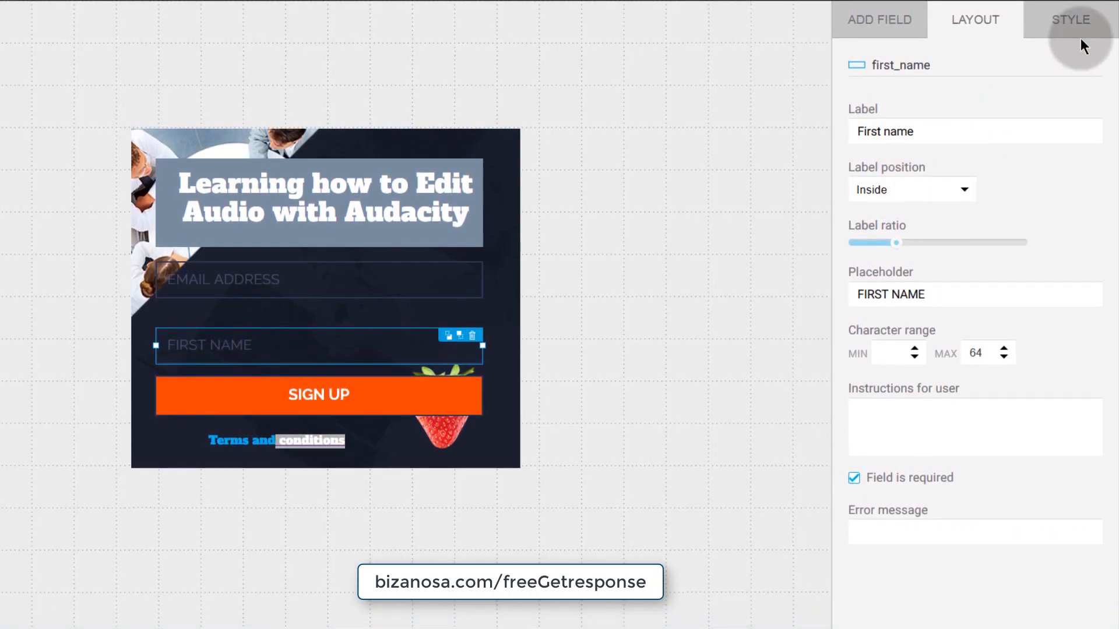
# - Select the heading text and adjust its Size so it wraps after 'Audio'
pyautogui.click(1078, 30)
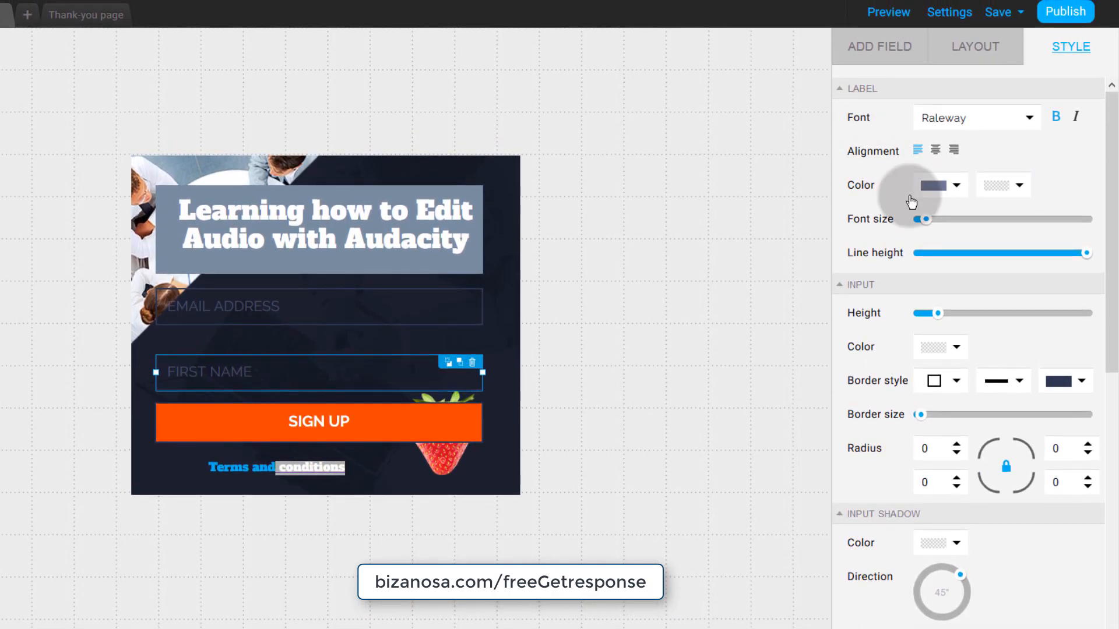
pyautogui.click(204, 306)
pyautogui.click(302, 219)
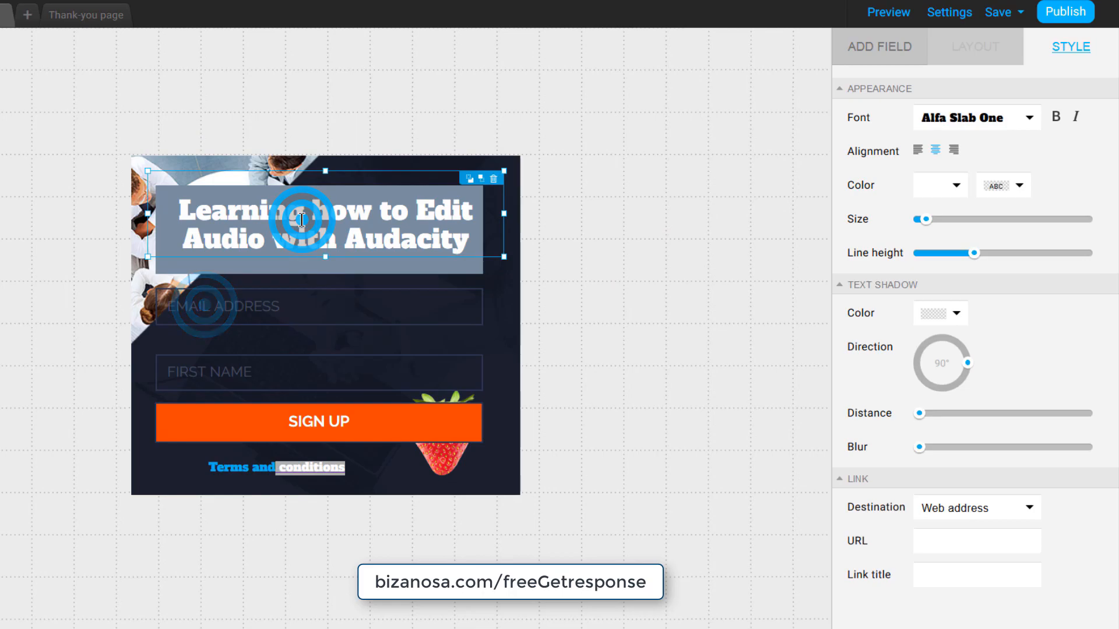
pyautogui.doubleClick(302, 220)
pyautogui.tripleClick(302, 220)
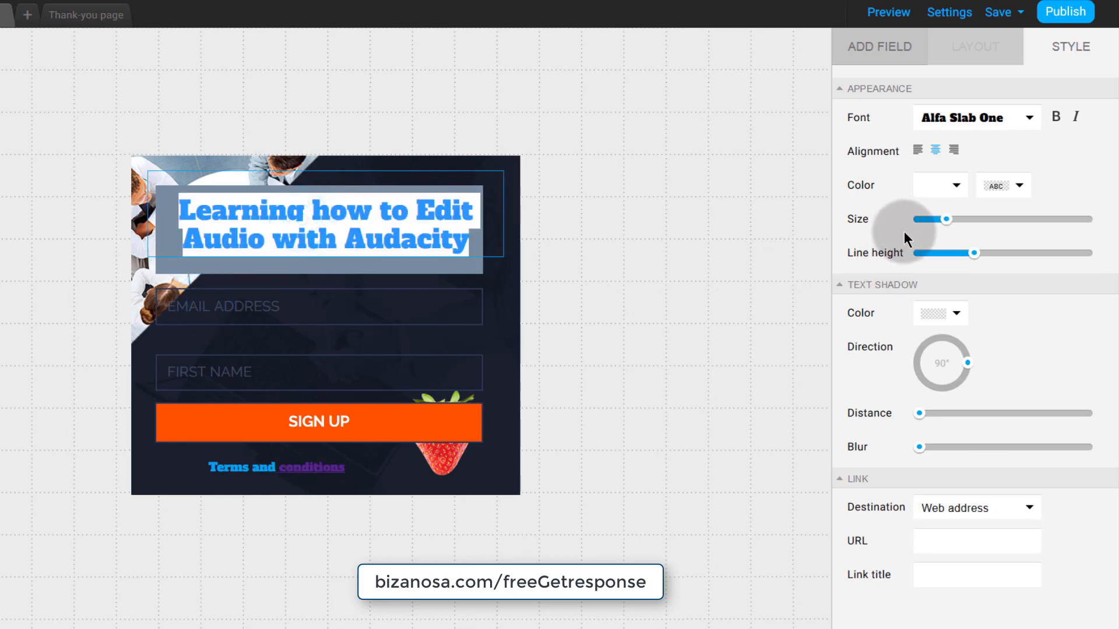
pyautogui.moveTo(927, 226)
pyautogui.mouseDown()
pyautogui.moveTo(951, 218)
pyautogui.moveTo(941, 219)
pyautogui.mouseUp()
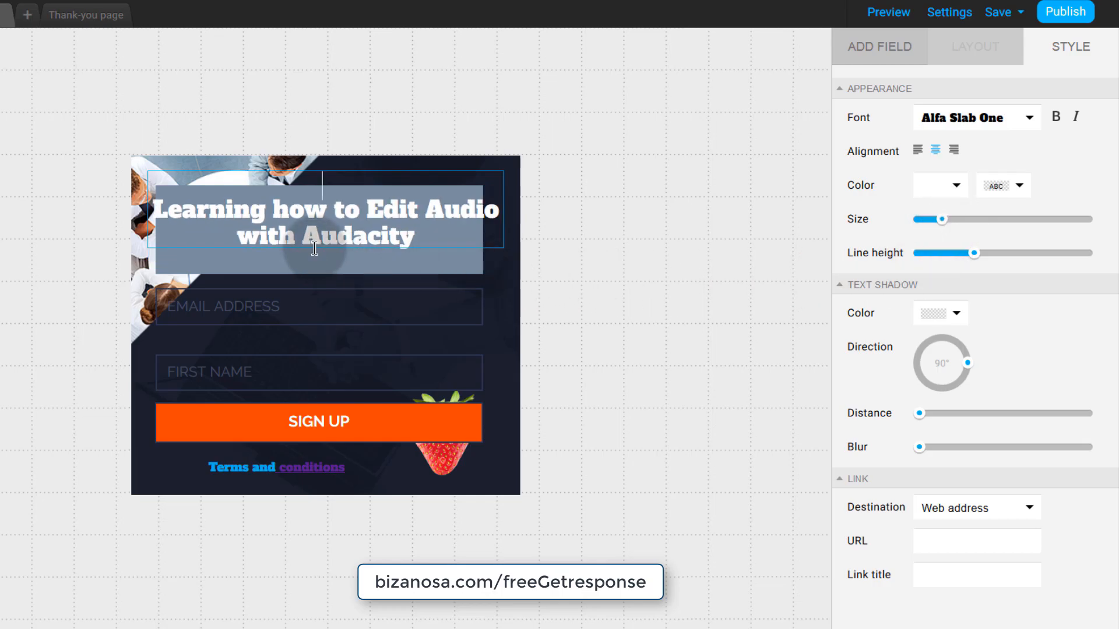
pyautogui.moveTo(947, 221); pyautogui.dragTo(950, 226)
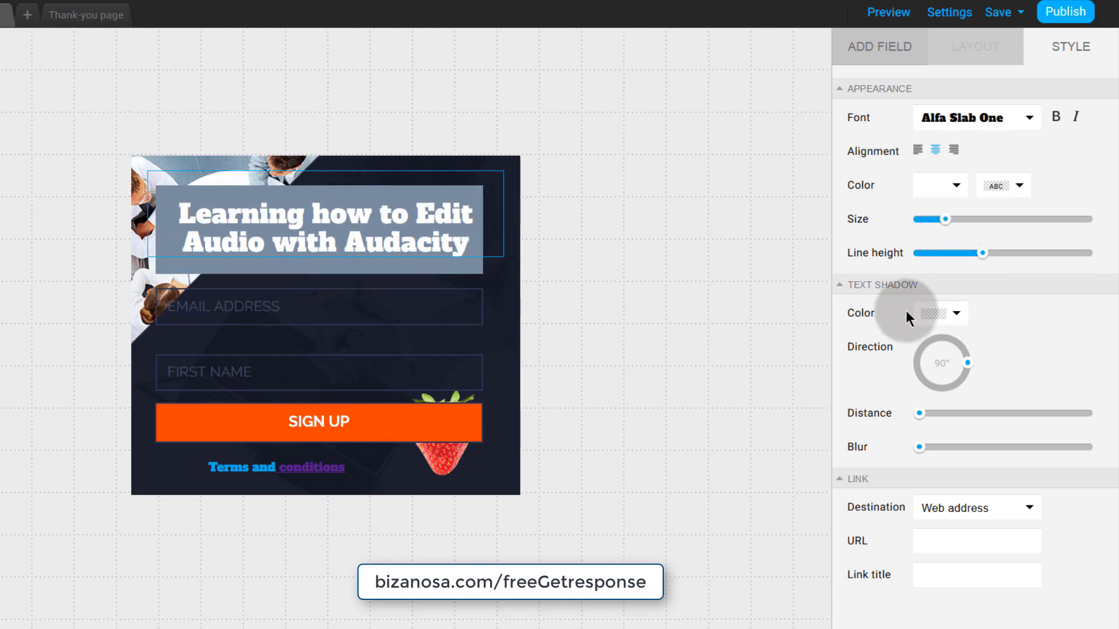
# - Change the heading font from Alfa Slab One to Amaranth
pyautogui.click(889, 286)
pyautogui.click(895, 286)
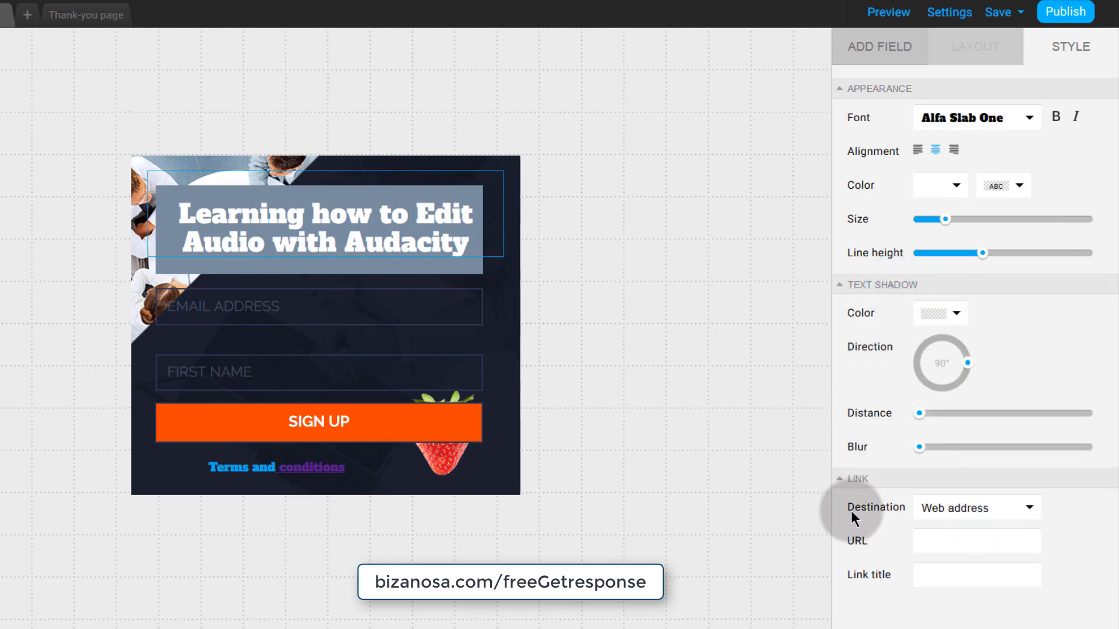
pyautogui.click(1030, 121)
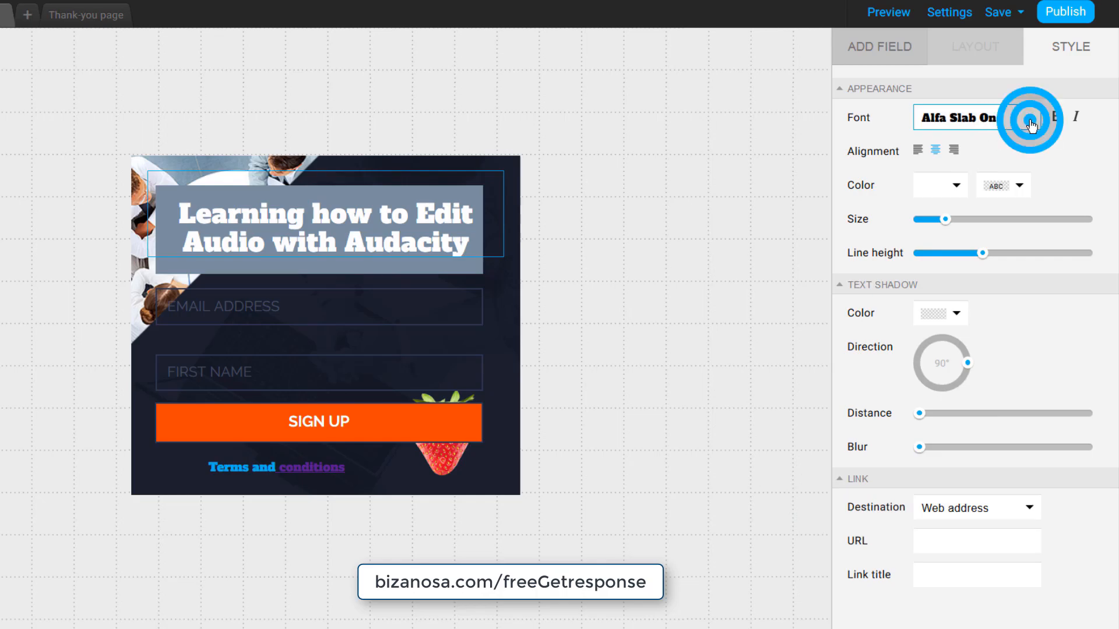
pyautogui.click(949, 164)
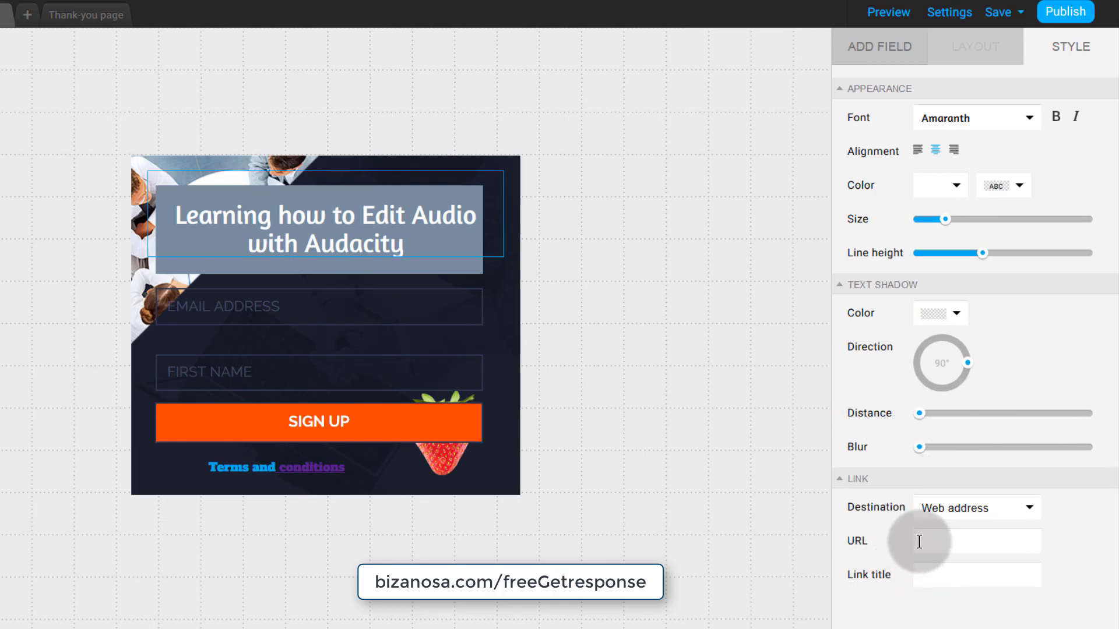
# - Link the word 'Audacity' in the heading to the copied web form address
pyautogui.doubleClick(313, 246)
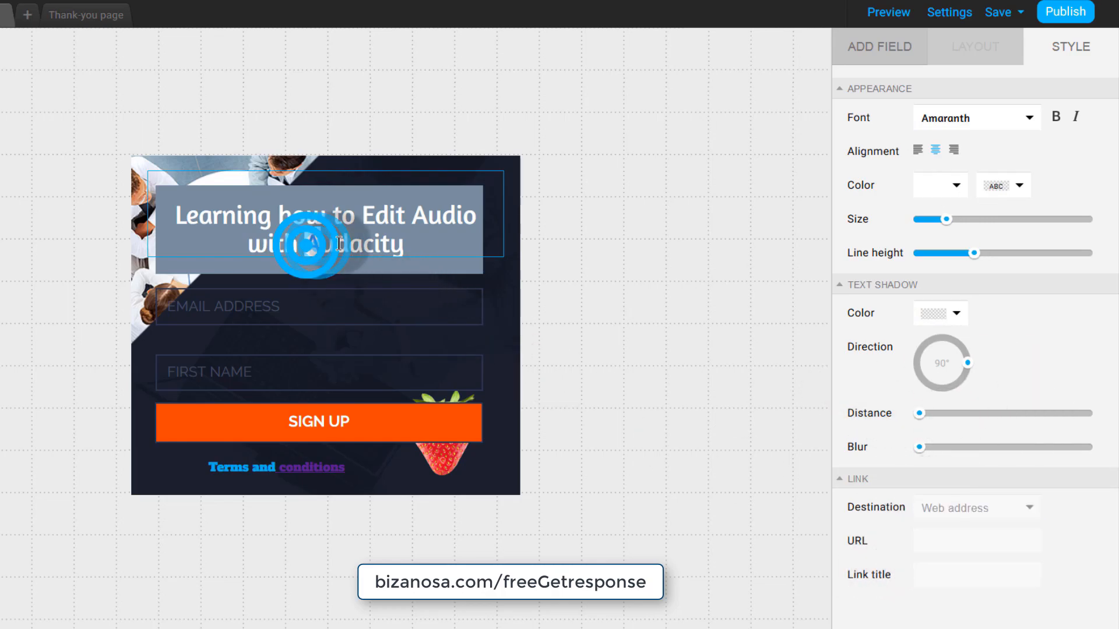
pyautogui.click(921, 537)
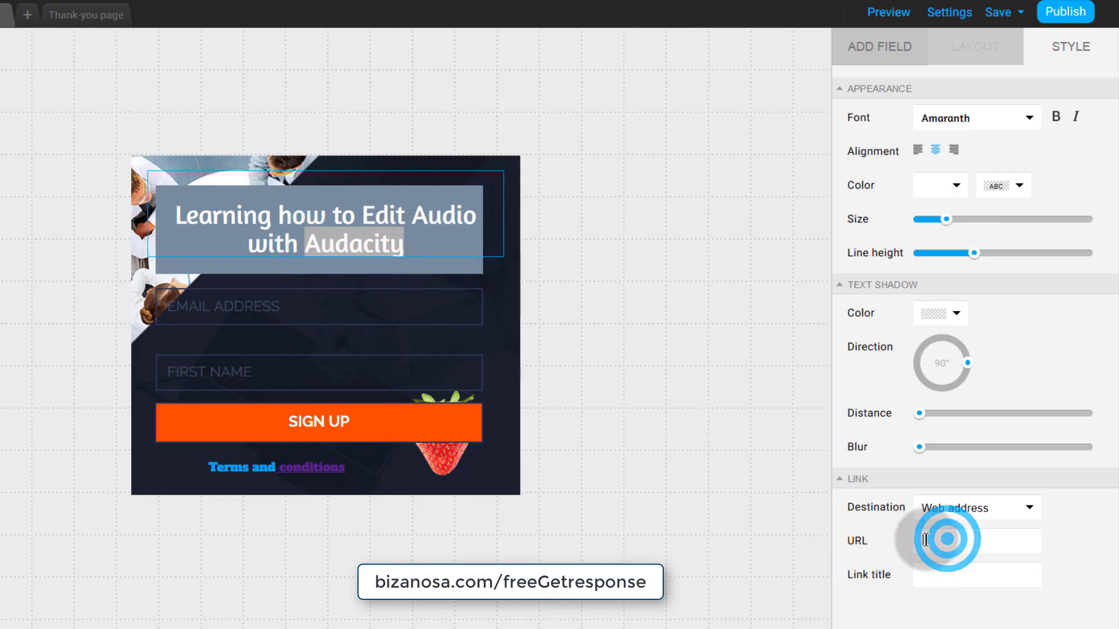
pyautogui.click(945, 541)
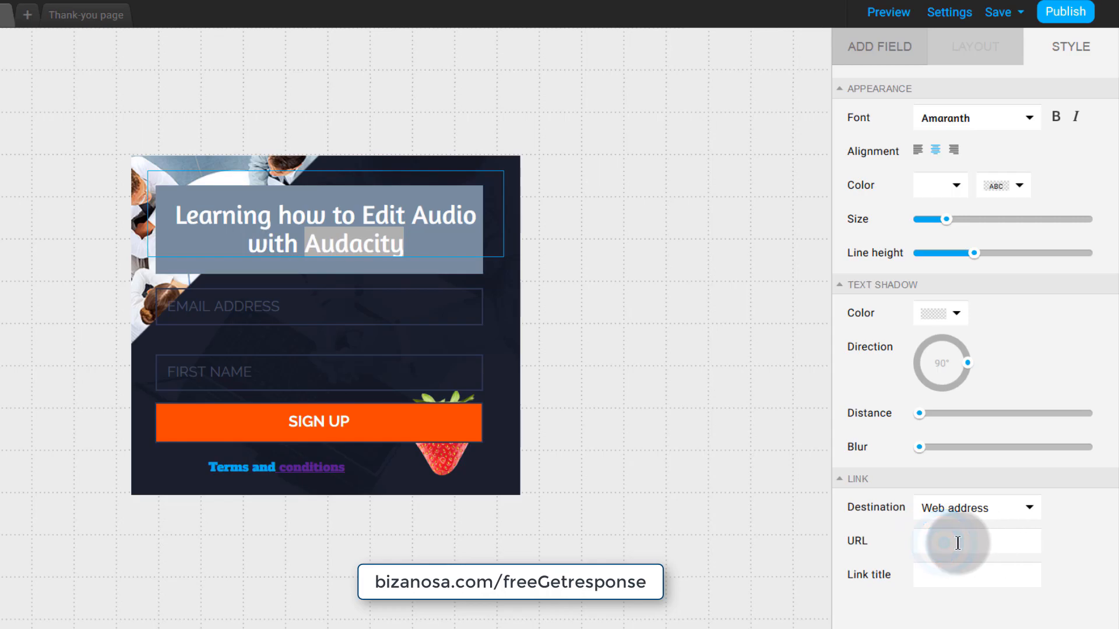
pyautogui.rightClick(939, 544)
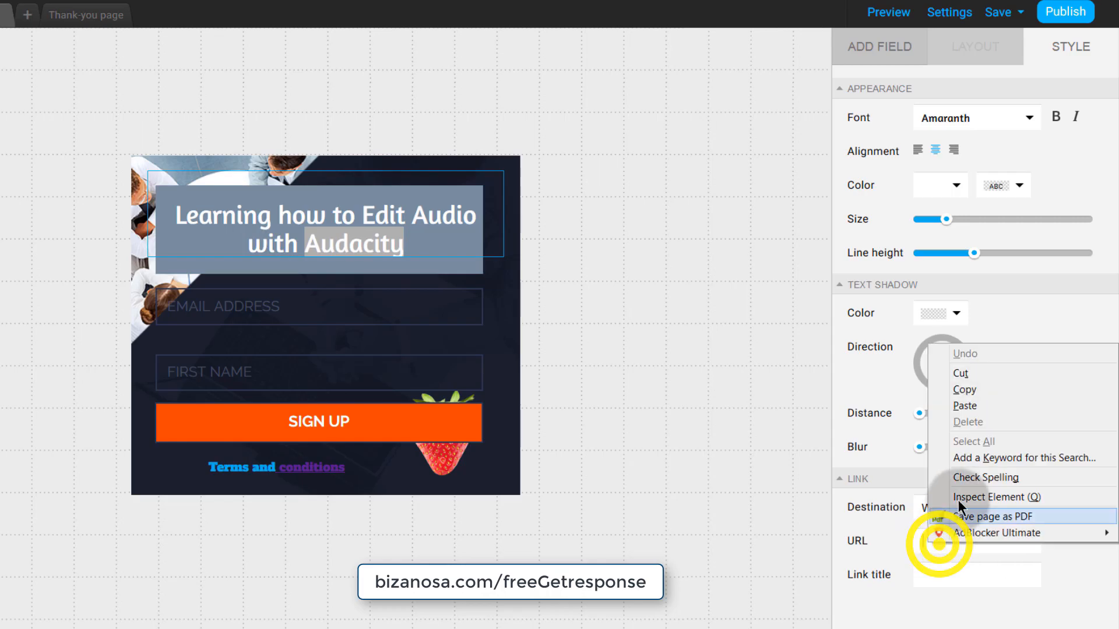
pyautogui.click(981, 406)
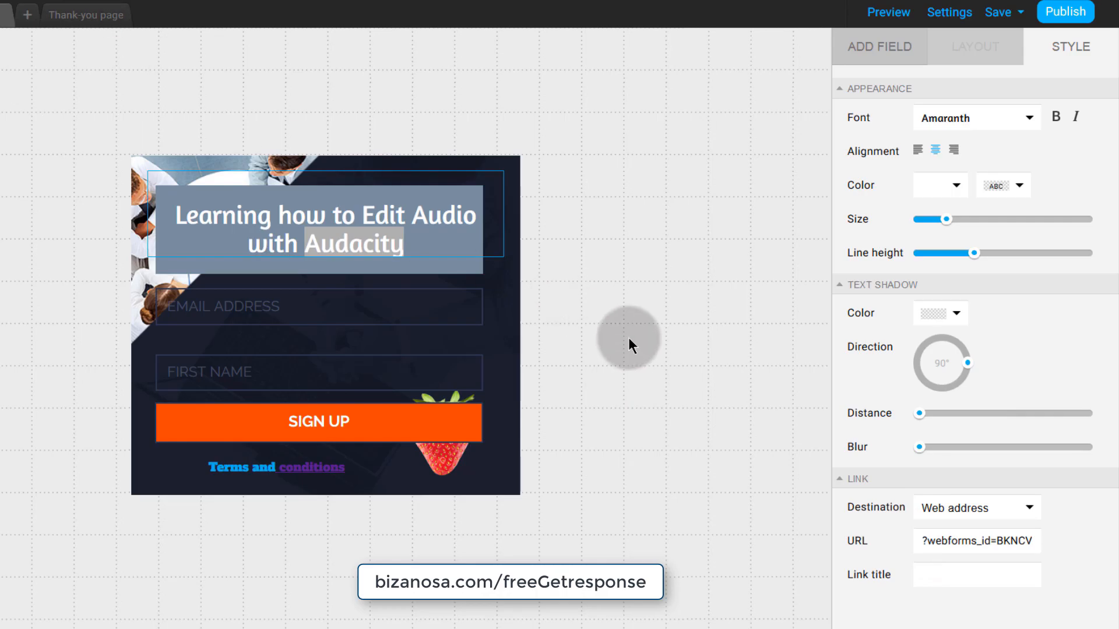
pyautogui.press('Left')
pyautogui.press('Left')
pyautogui.press('Left')
pyautogui.press('Left')
pyautogui.press('Left')
pyautogui.press('Left')
pyautogui.press('Left')
pyautogui.press('Left')
pyautogui.press('Left')
pyautogui.press('Left')
pyautogui.press('Left')
pyautogui.press('Left')
pyautogui.press('Left')
pyautogui.press('Left')
pyautogui.press('Left')
pyautogui.press('Left')
pyautogui.press('Left')
pyautogui.press('Left')
pyautogui.press('Left')
pyautogui.press('Left')
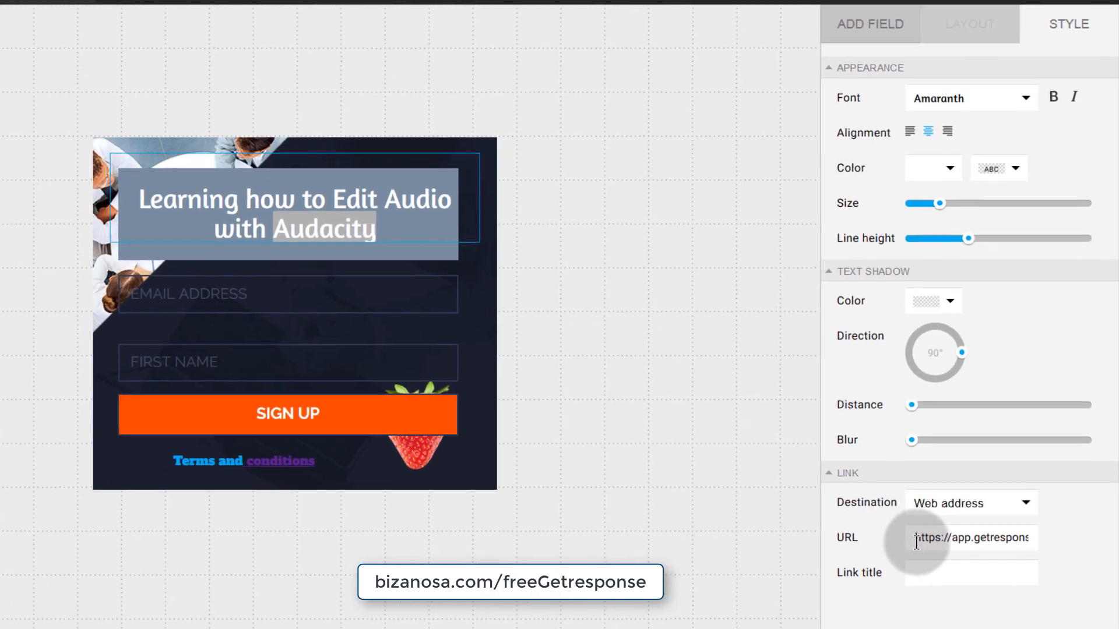
pyautogui.moveTo(915, 540); pyautogui.dragTo(952, 536)
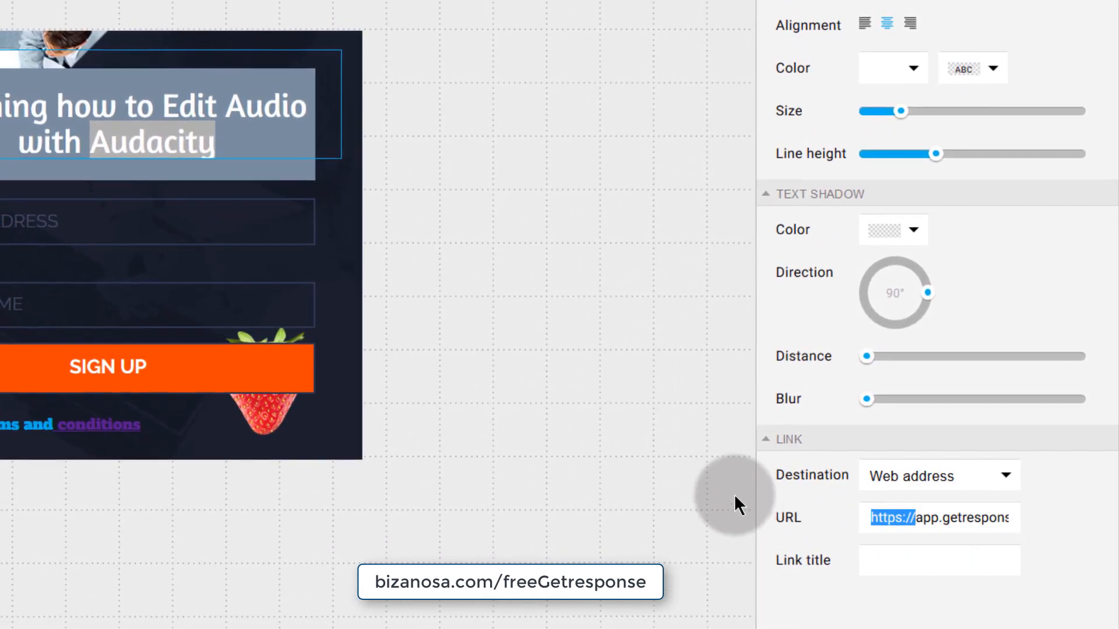
pyautogui.click(653, 469)
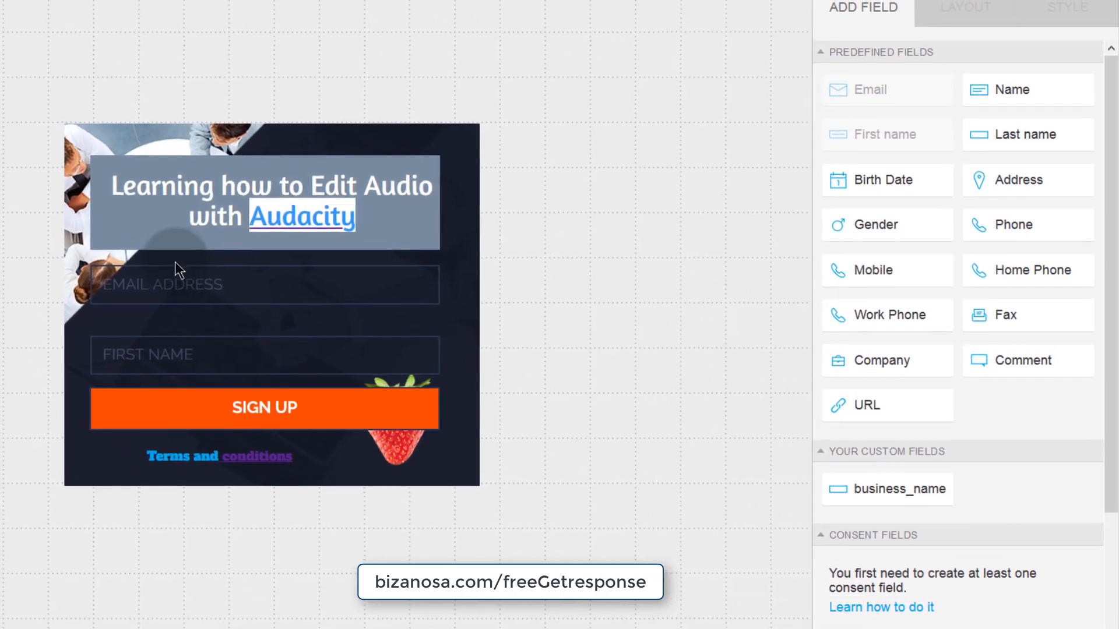
pyautogui.click(132, 195)
pyautogui.click(1078, 24)
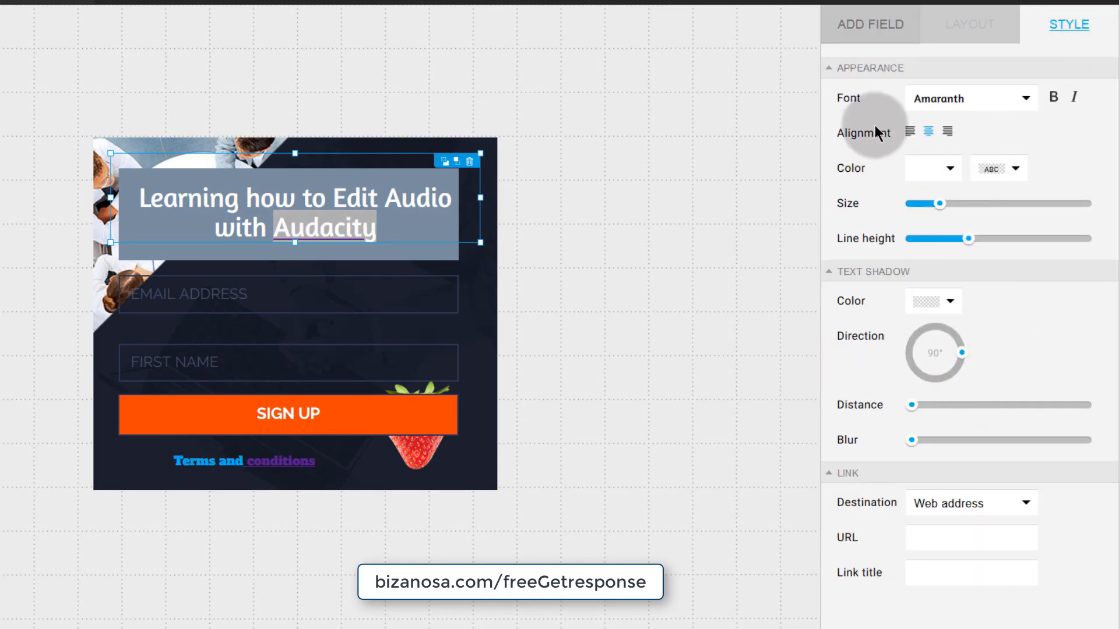
pyautogui.click(481, 470)
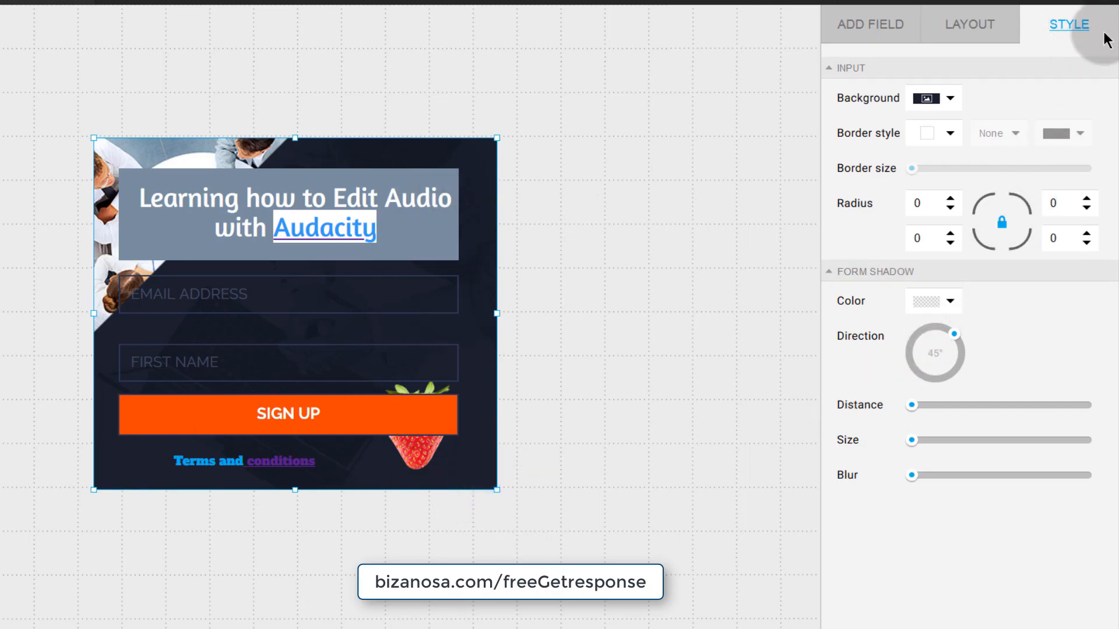
pyautogui.click(951, 99)
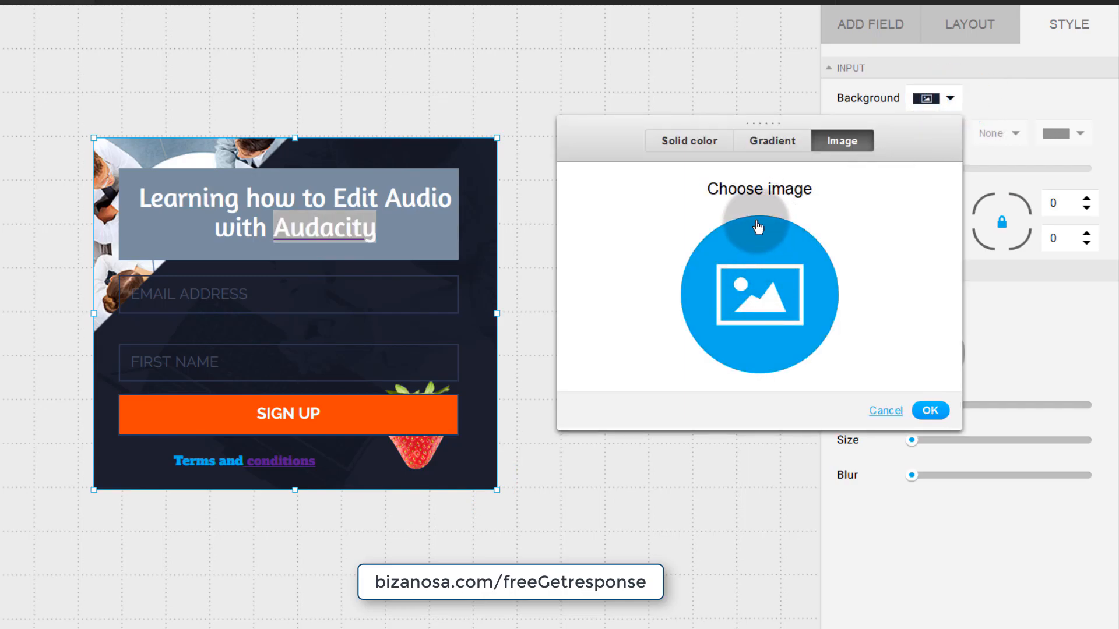
pyautogui.click(689, 142)
pyautogui.click(734, 212)
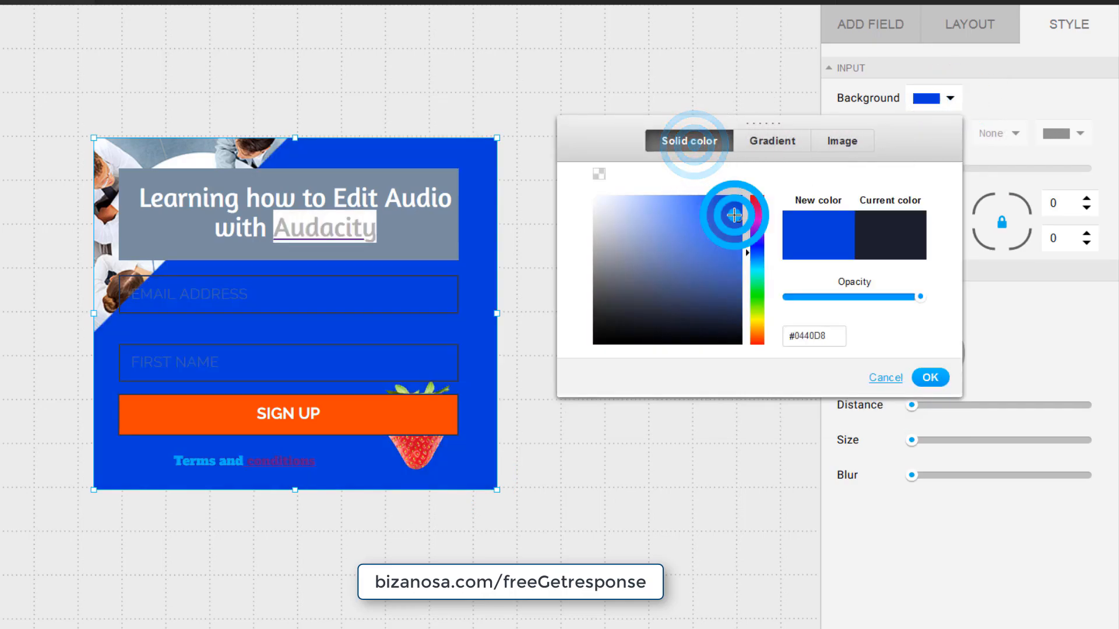
pyautogui.moveTo(735, 214)
pyautogui.mouseDown()
pyautogui.moveTo(627, 268)
pyautogui.moveTo(608, 332)
pyautogui.mouseUp()
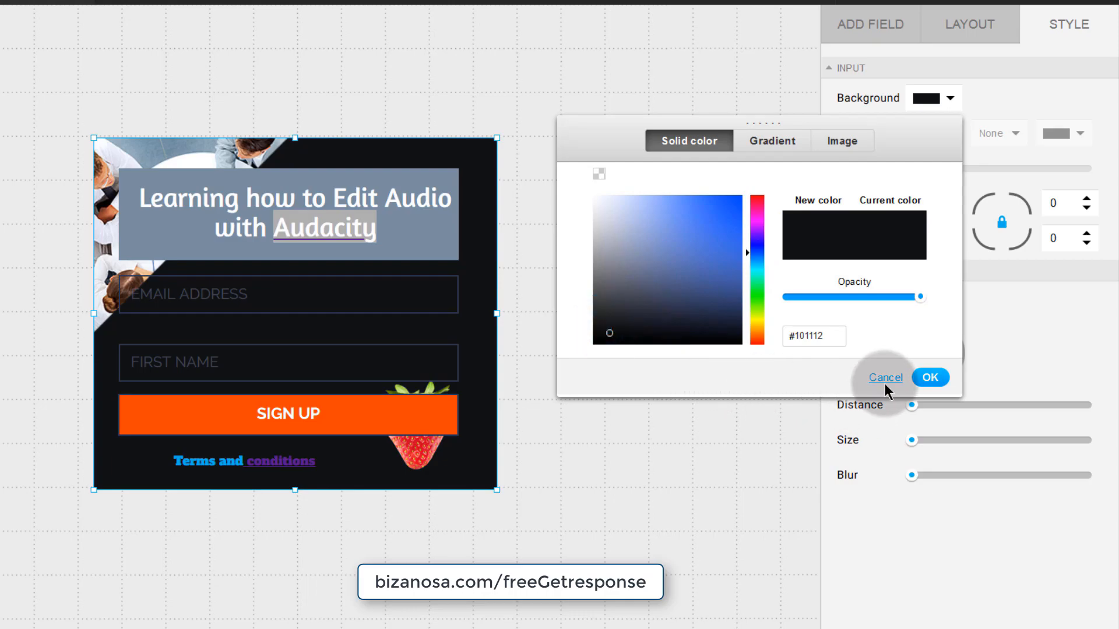
pyautogui.click(931, 378)
pyautogui.click(236, 298)
# - Set the email field's Label Color to near-white #EFEFF1
pyautogui.click(1072, 28)
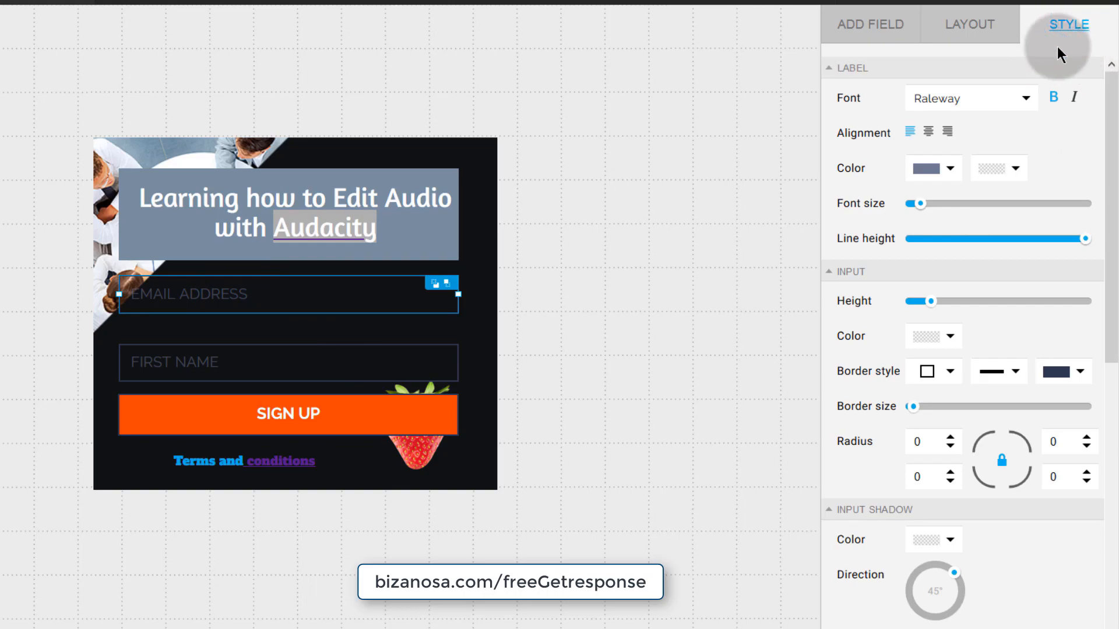
pyautogui.click(950, 169)
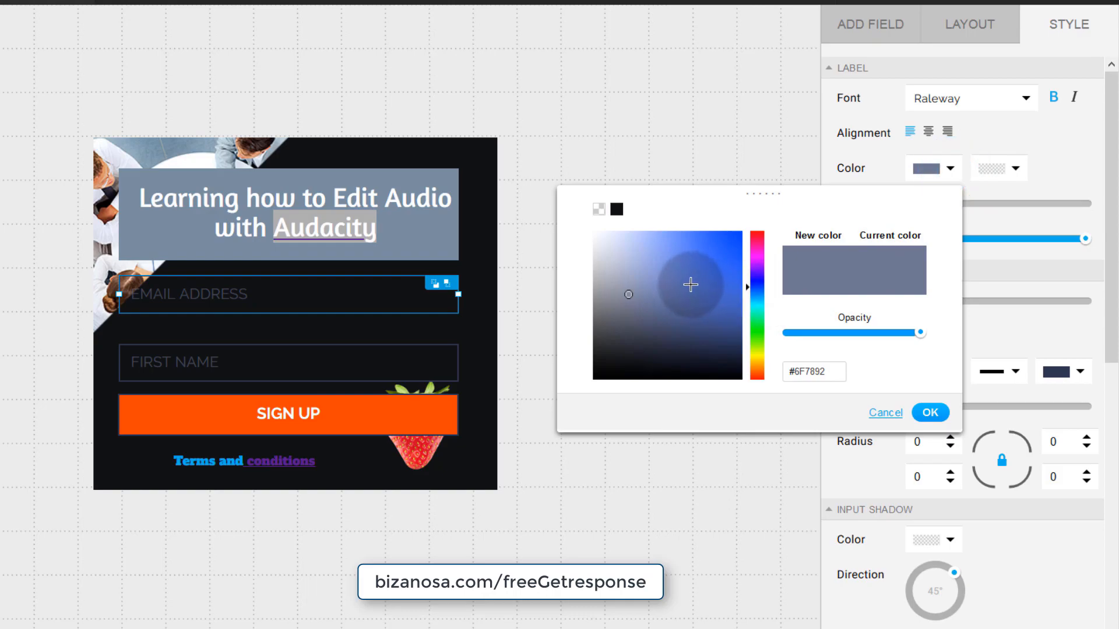
pyautogui.click(604, 243)
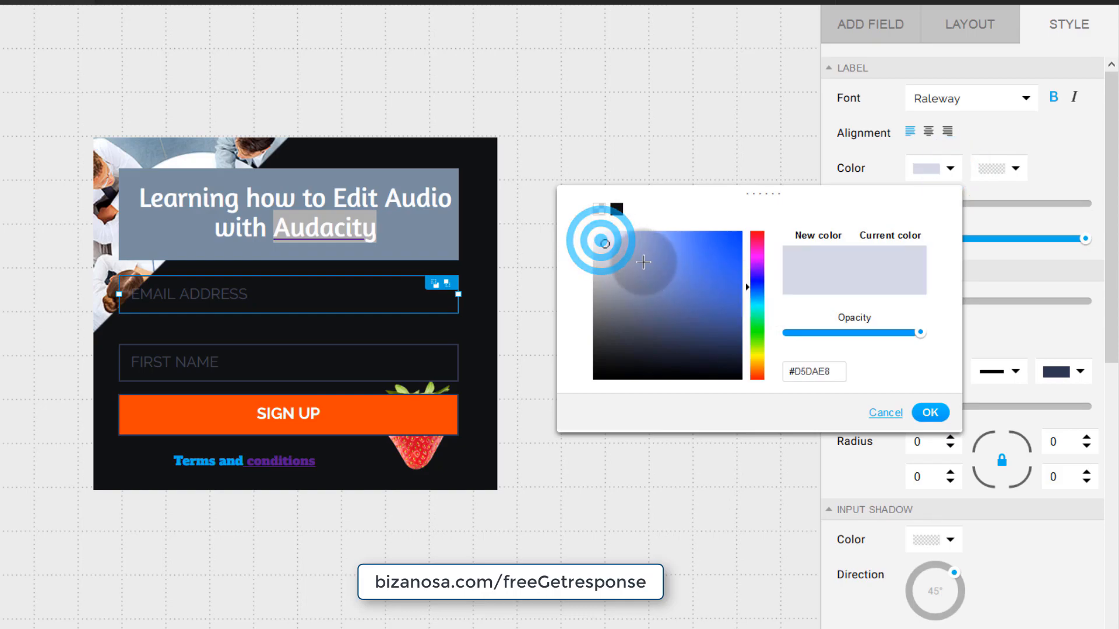
pyautogui.click(595, 239)
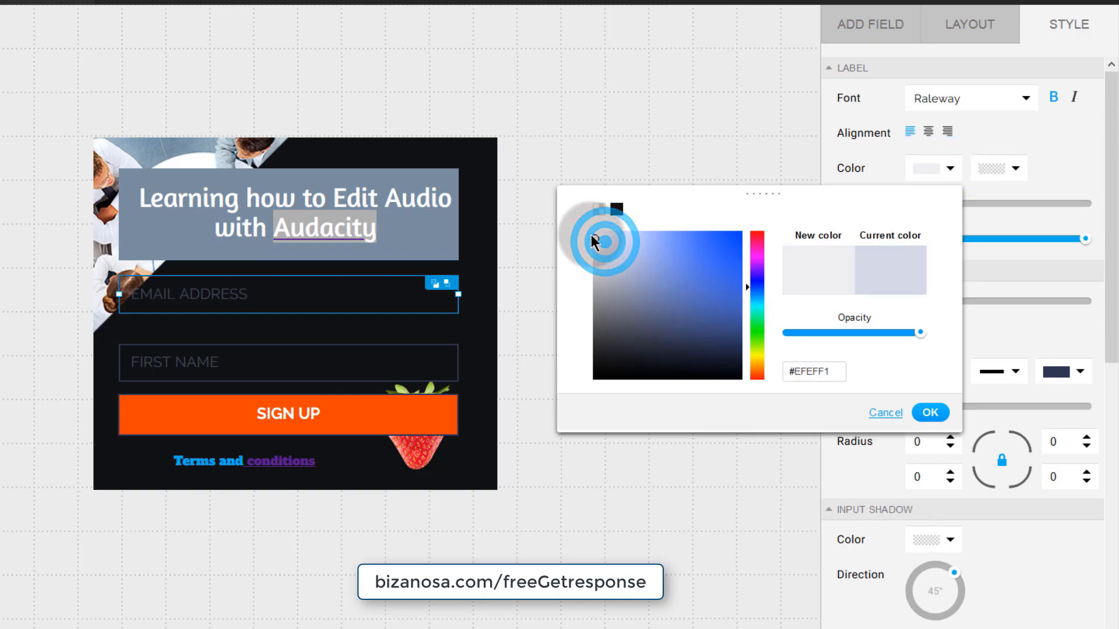
pyautogui.click(931, 412)
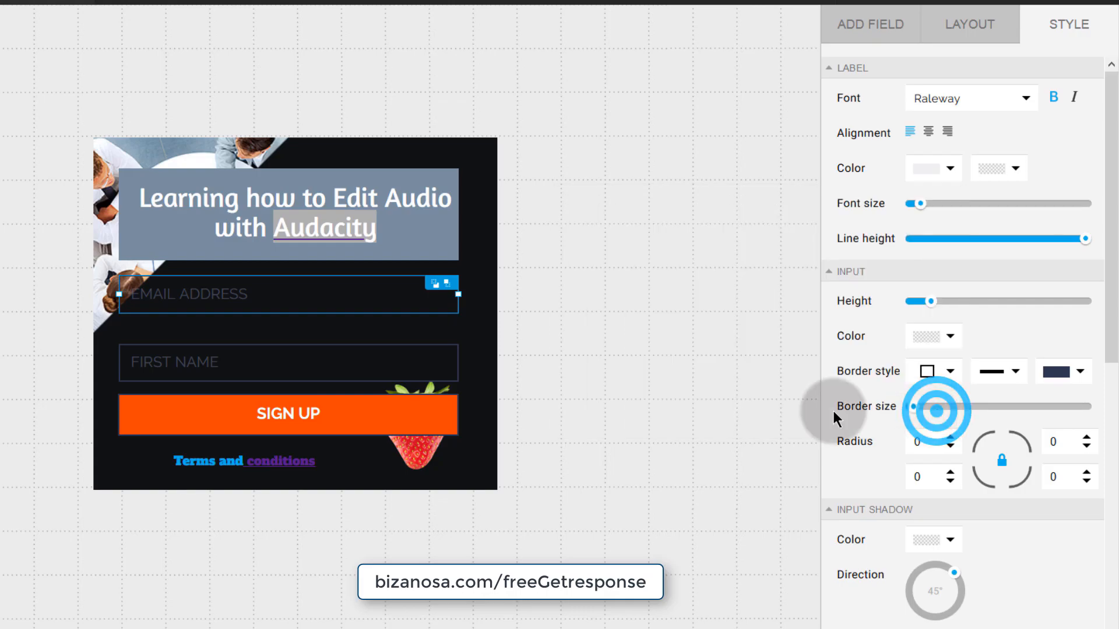
# - Set the Input Color fill to near-white #FCFCFC
pyautogui.click(296, 290)
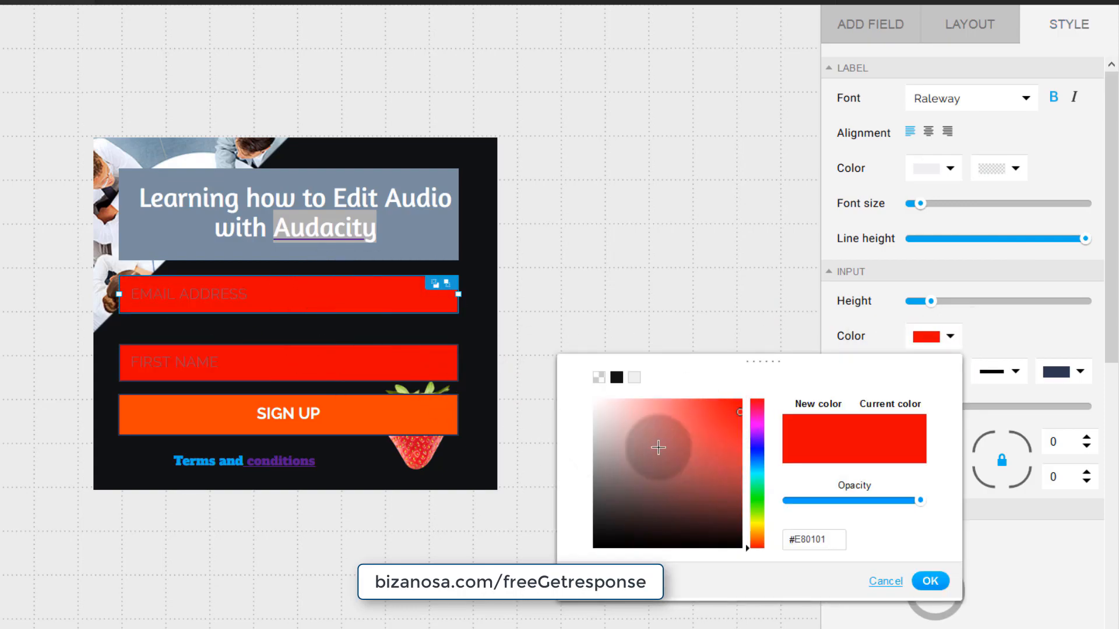
pyautogui.moveTo(600, 406)
pyautogui.mouseDown()
pyautogui.moveTo(676, 496)
pyautogui.moveTo(616, 449)
pyautogui.moveTo(607, 412)
pyautogui.moveTo(586, 397)
pyautogui.mouseUp()
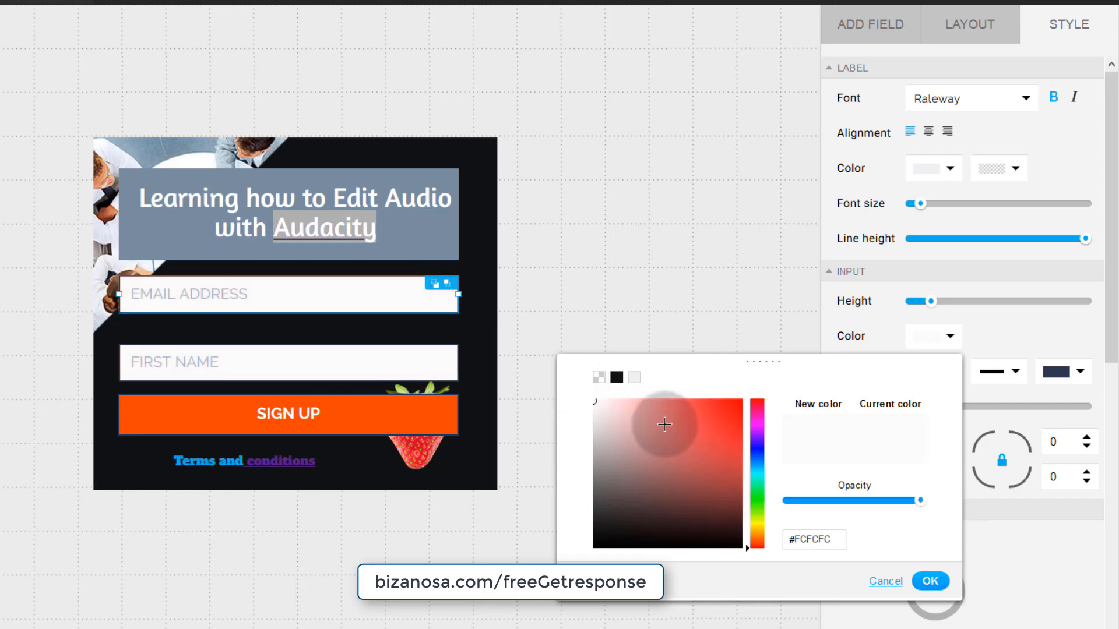
pyautogui.click(930, 582)
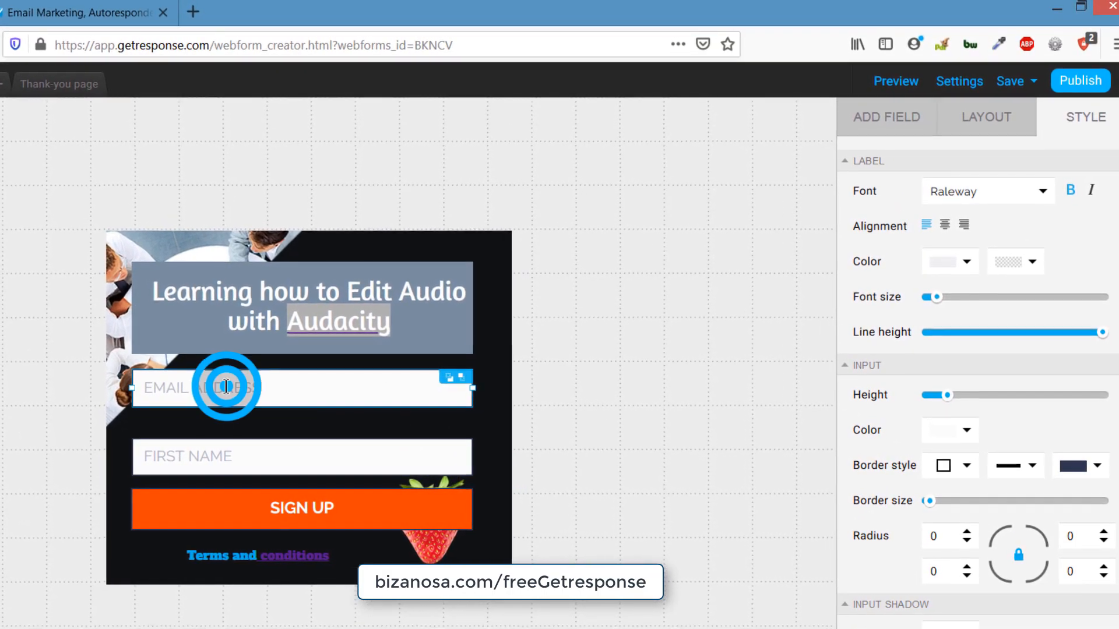
pyautogui.click(231, 456)
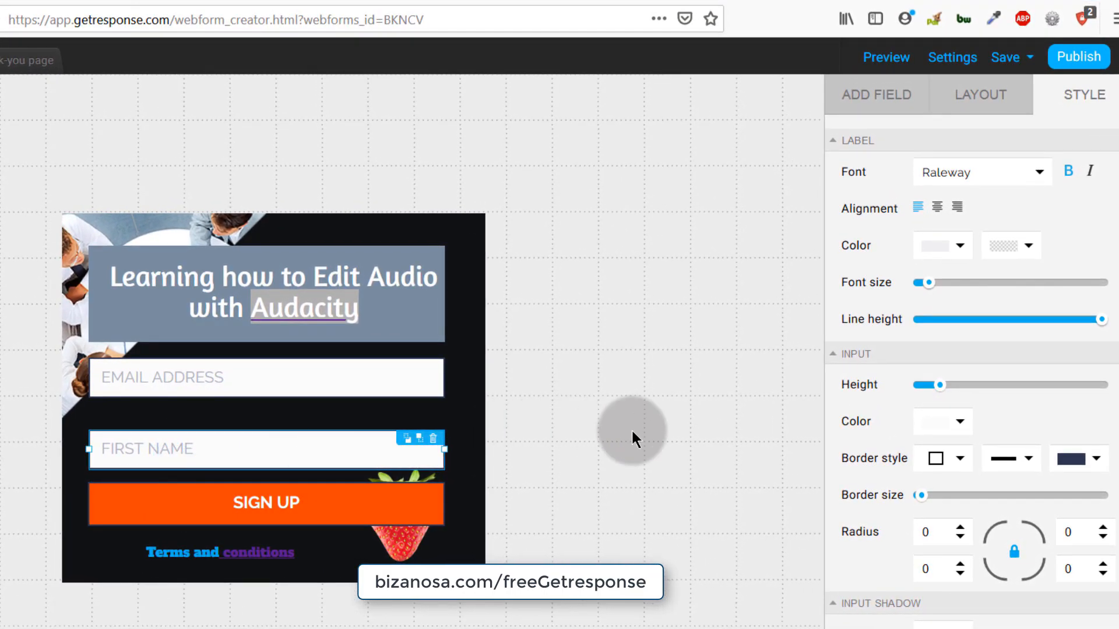
# - Rename the form 'Form for WOrdpRess' and assign it to the business2 list
pyautogui.click(955, 58)
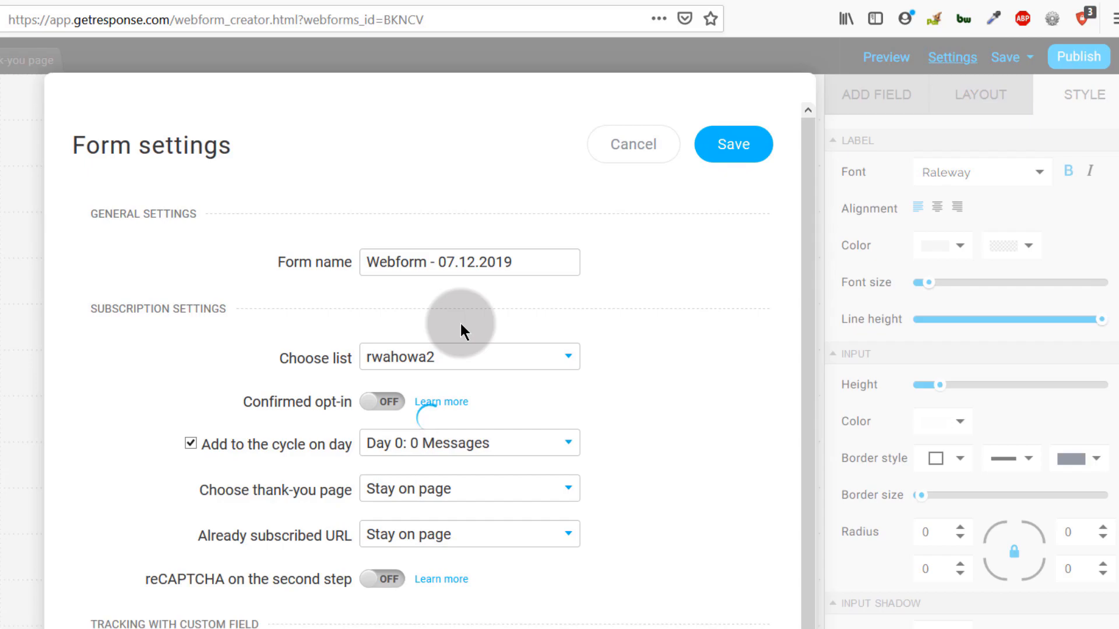
pyautogui.click(522, 262)
pyautogui.scroll(-1, 524, 251)
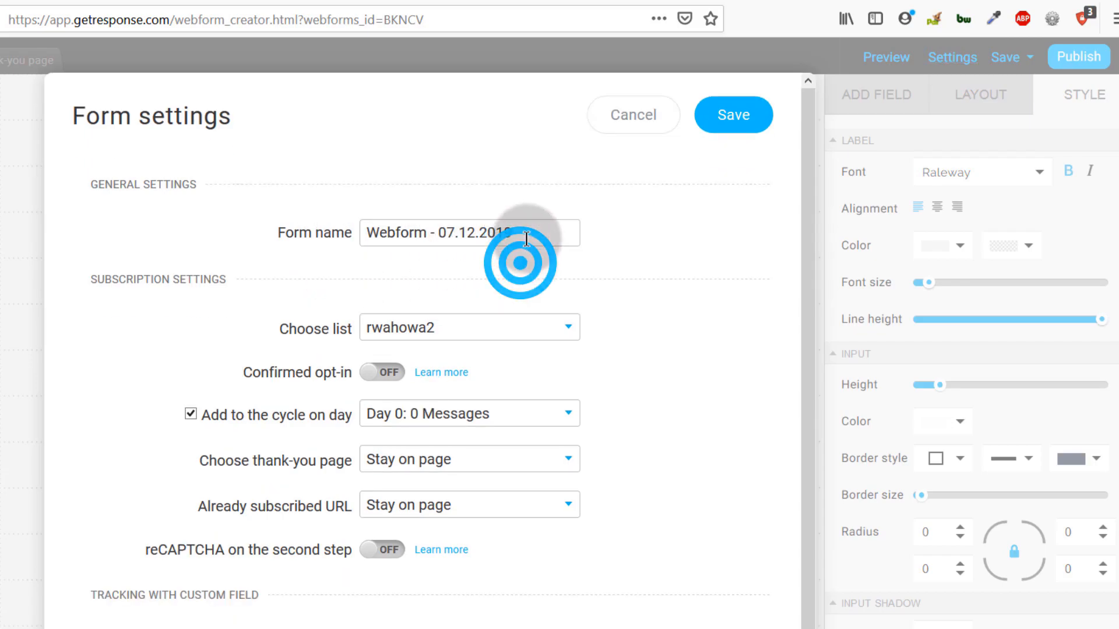
pyautogui.moveTo(528, 236); pyautogui.dragTo(352, 232)
pyautogui.write('Form for WOrdpRess')
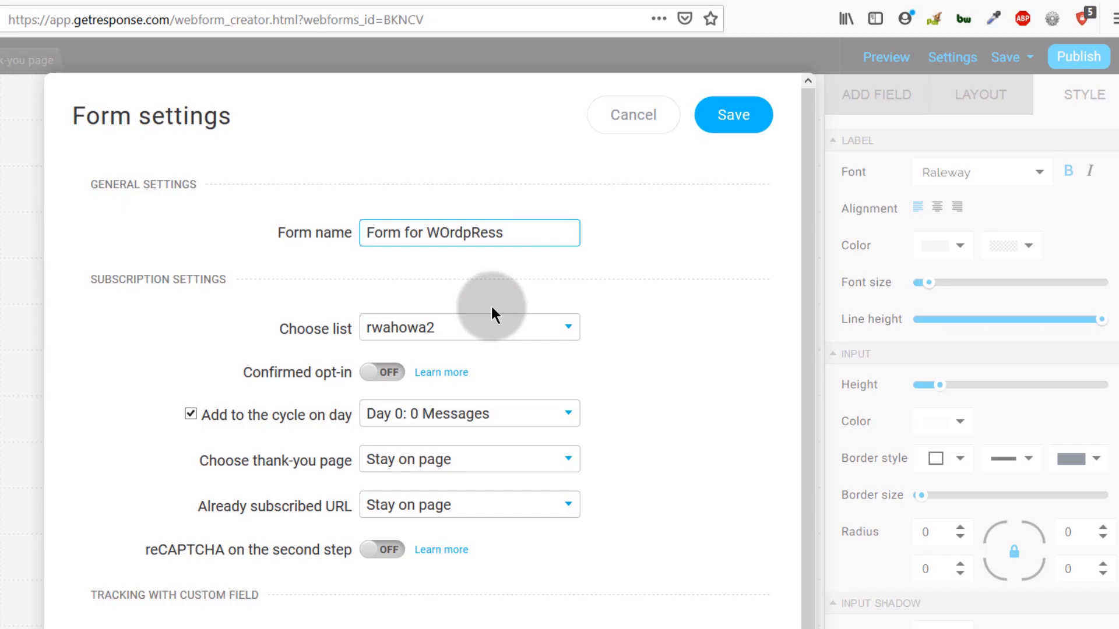
pyautogui.click(460, 330)
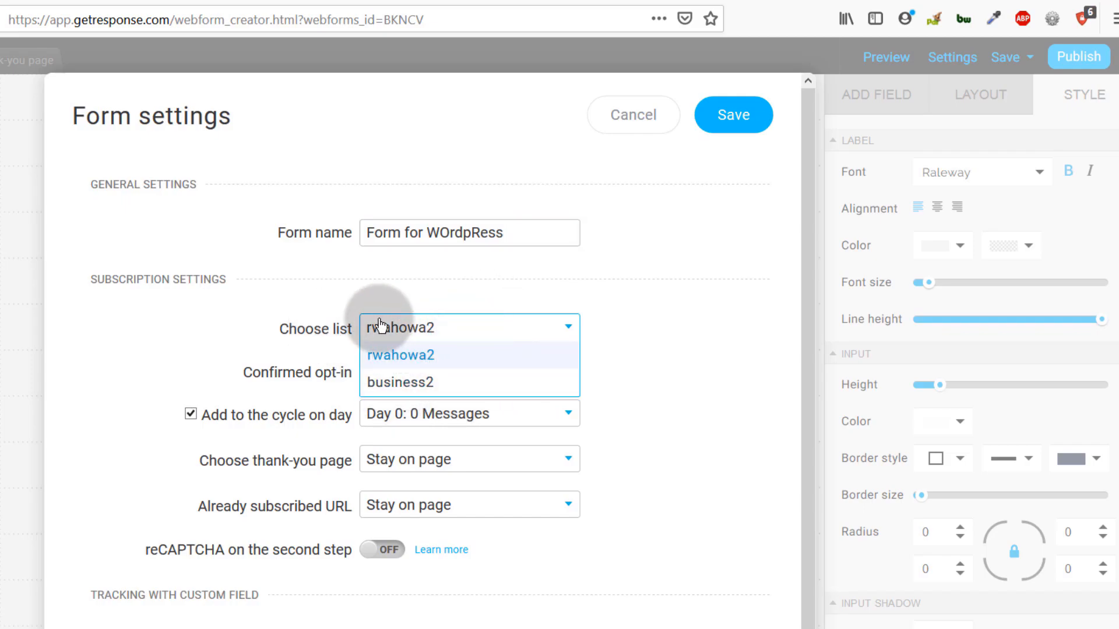
pyautogui.click(401, 385)
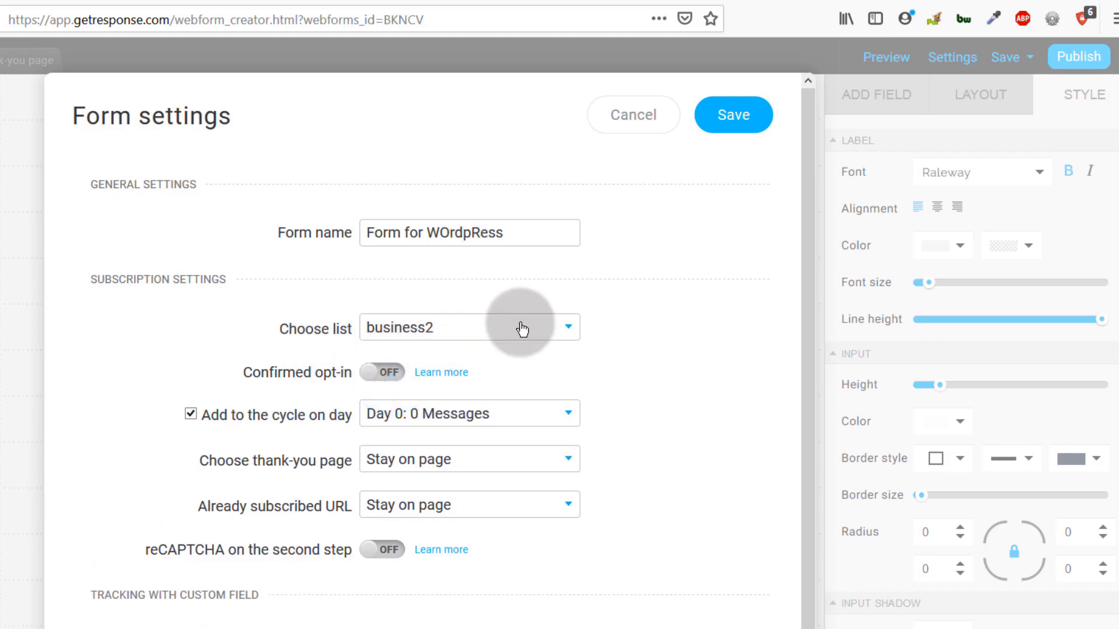
# - Try a custom thank-you page URL, then revert the thank-you page to Stay on page
pyautogui.scroll(-2, 263, 367)
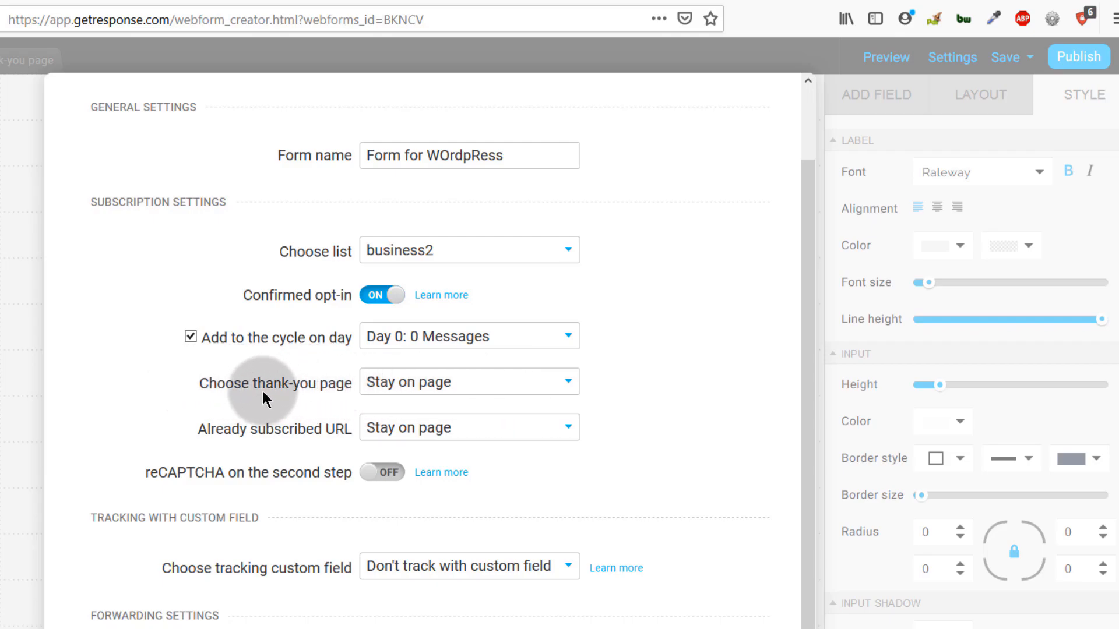
pyautogui.click(494, 387)
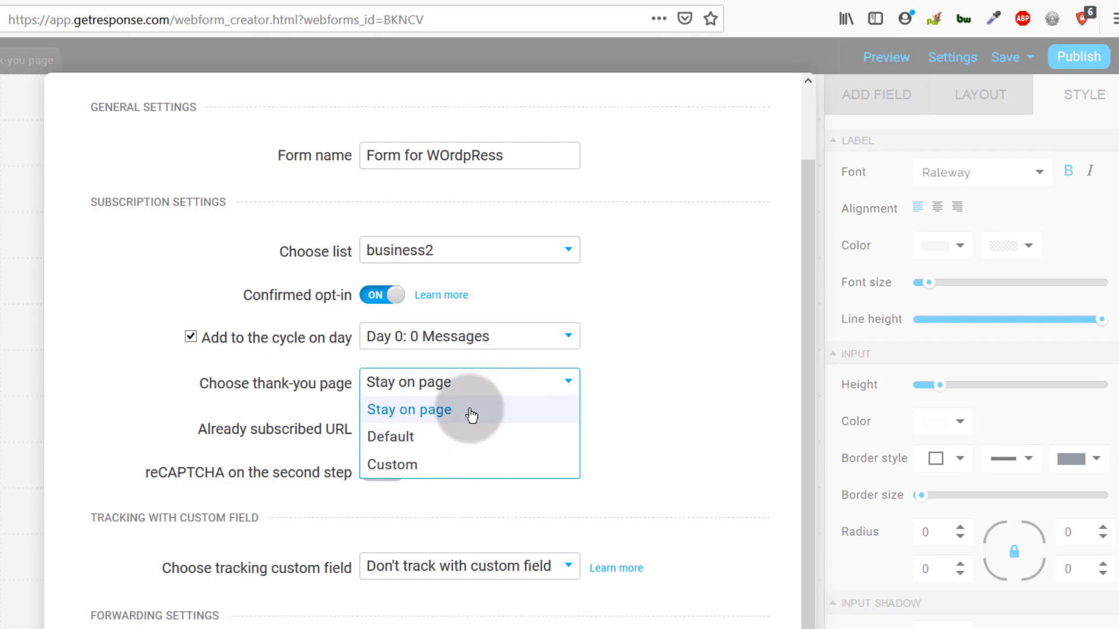
pyautogui.click(395, 472)
pyautogui.click(388, 425)
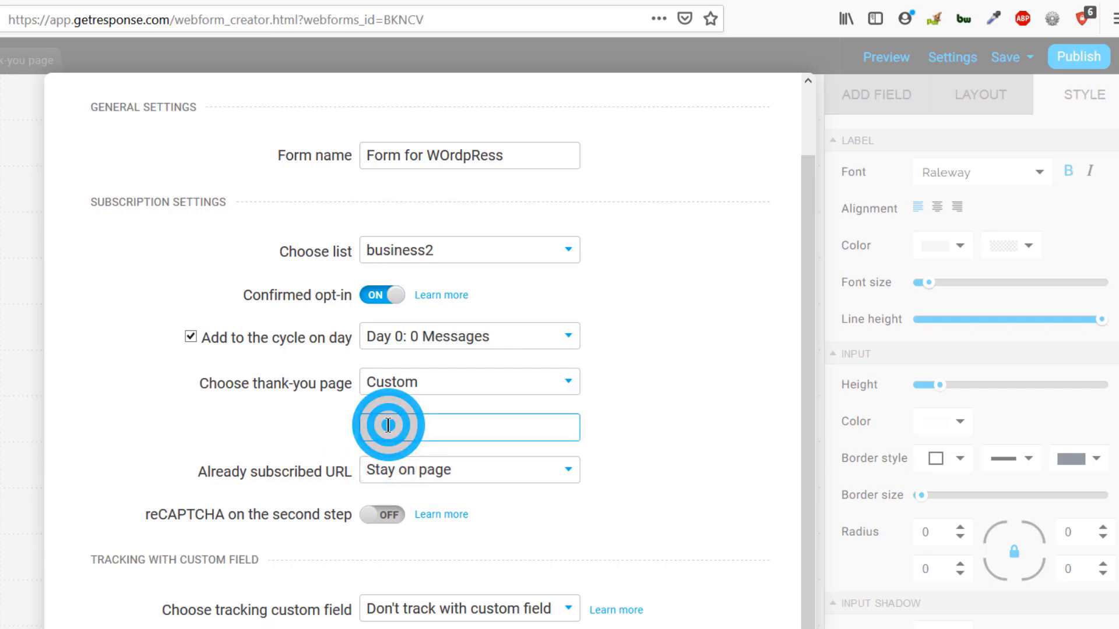
pyautogui.rightClick(388, 425)
pyautogui.click(429, 491)
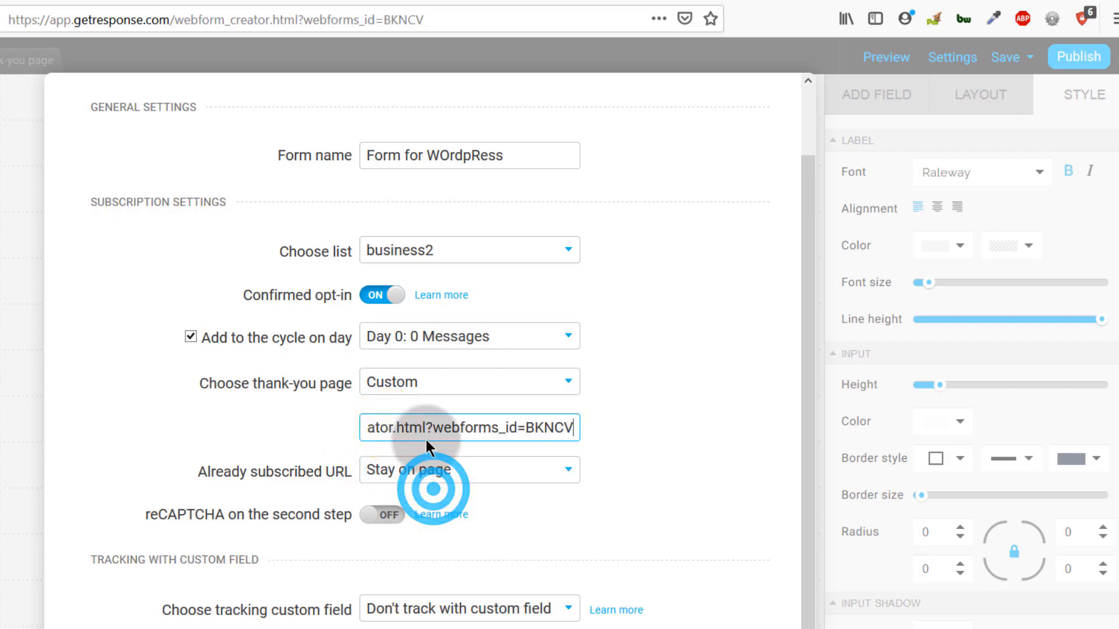
pyautogui.moveTo(429, 428); pyautogui.dragTo(718, 442)
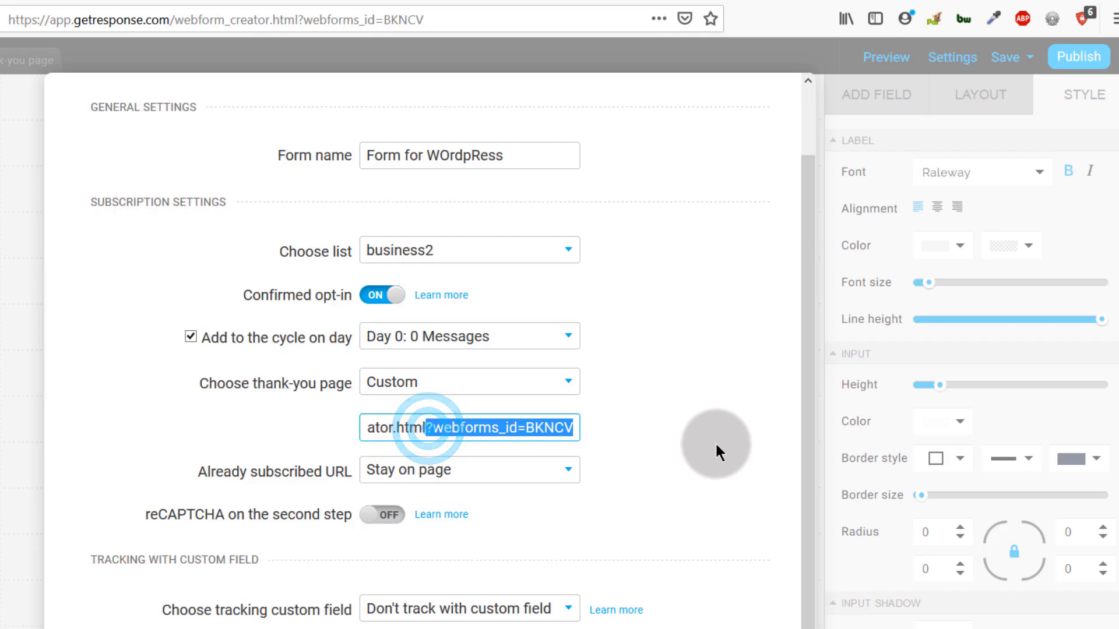
pyautogui.press('BackSpace')
pyautogui.press('BackSpace')
pyautogui.press('BackSpace')
pyautogui.press('BackSpace')
pyautogui.press('BackSpace')
pyautogui.press('BackSpace')
pyautogui.press('BackSpace')
pyautogui.press('BackSpace')
pyautogui.press('BackSpace')
pyautogui.press('BackSpace')
pyautogui.press('BackSpace')
pyautogui.press('BackSpace')
pyautogui.press('BackSpace')
pyautogui.press('BackSpace')
pyautogui.press('BackSpace')
pyautogui.press('BackSpace')
pyautogui.press('BackSpace')
pyautogui.press('BackSpace')
pyautogui.press('BackSpace')
pyautogui.press('BackSpace')
pyautogui.press('BackSpace')
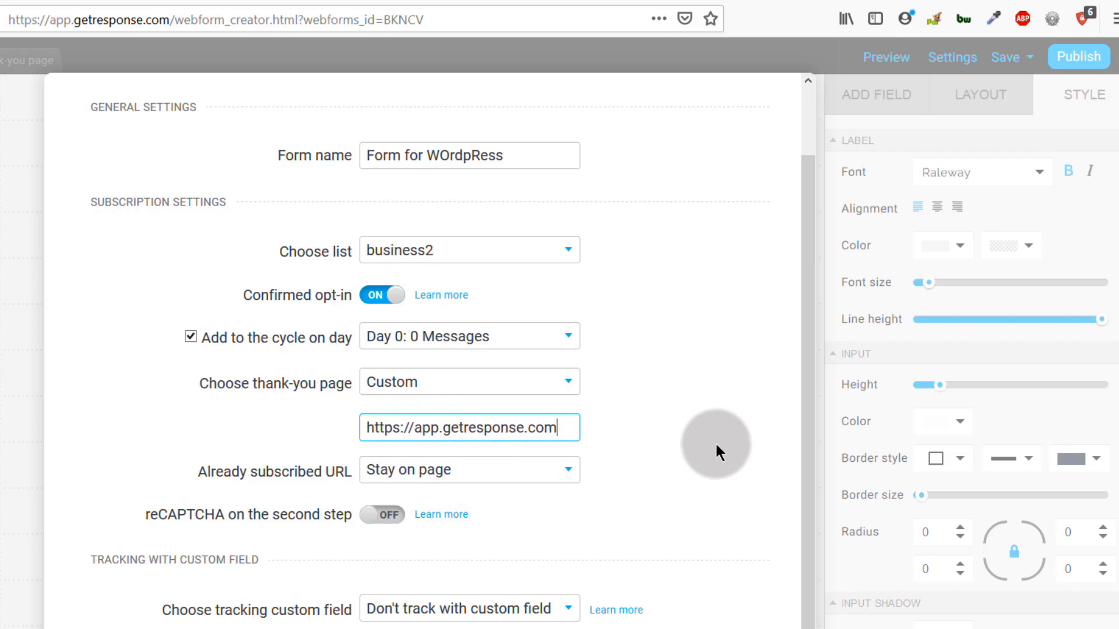
pyautogui.moveTo(359, 428); pyautogui.dragTo(575, 426)
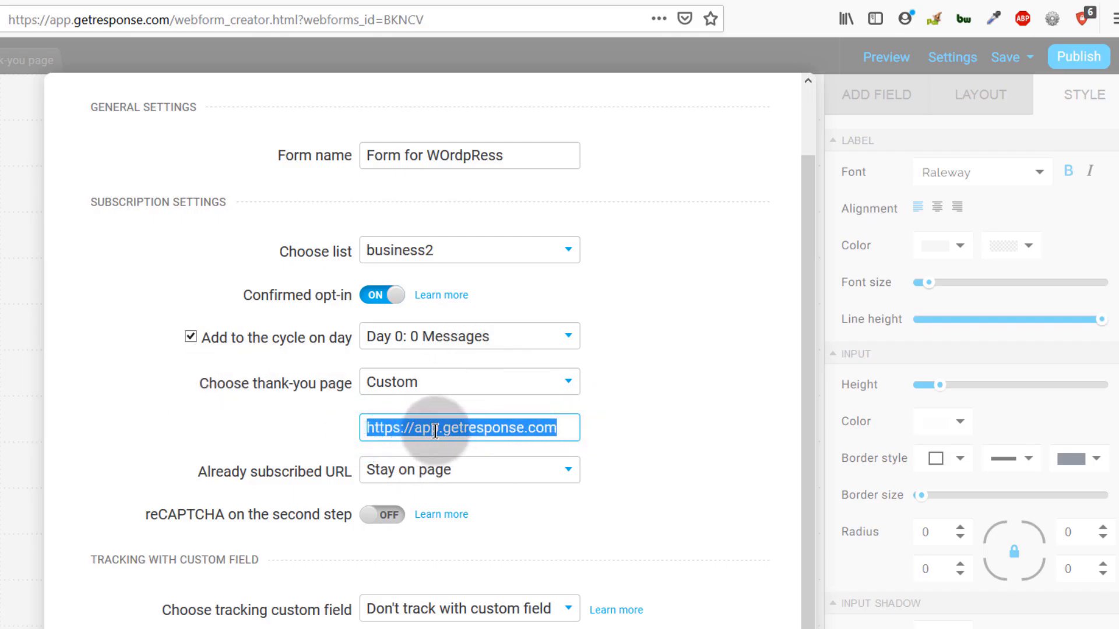
pyautogui.click(493, 380)
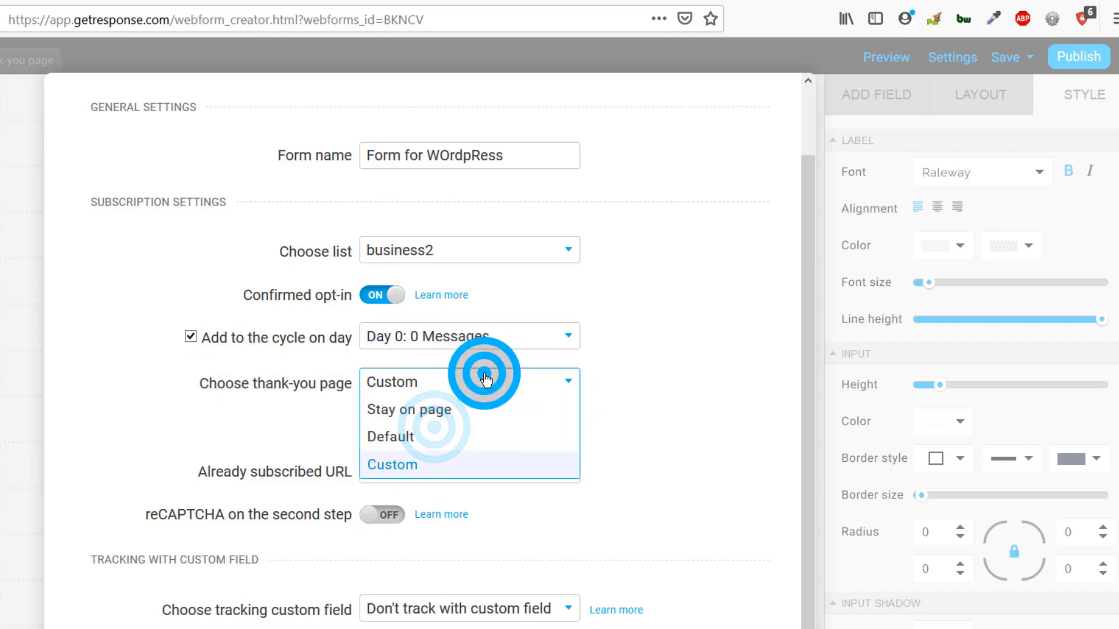
pyautogui.click(412, 411)
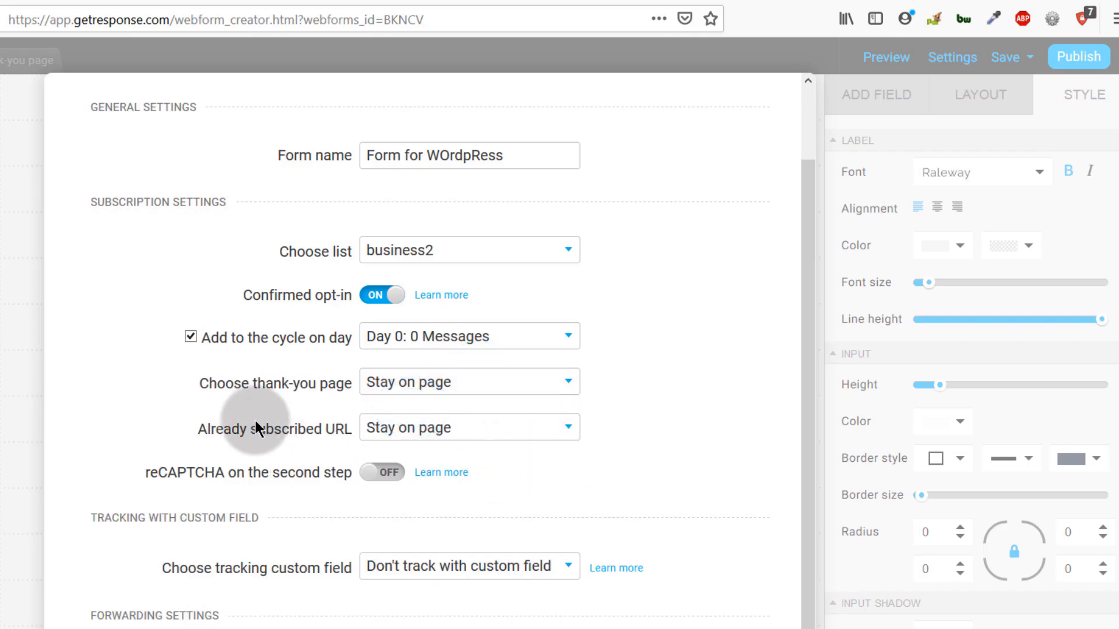
# - Set Already subscribed URL to Custom and paste the page address into it
pyautogui.click(411, 427)
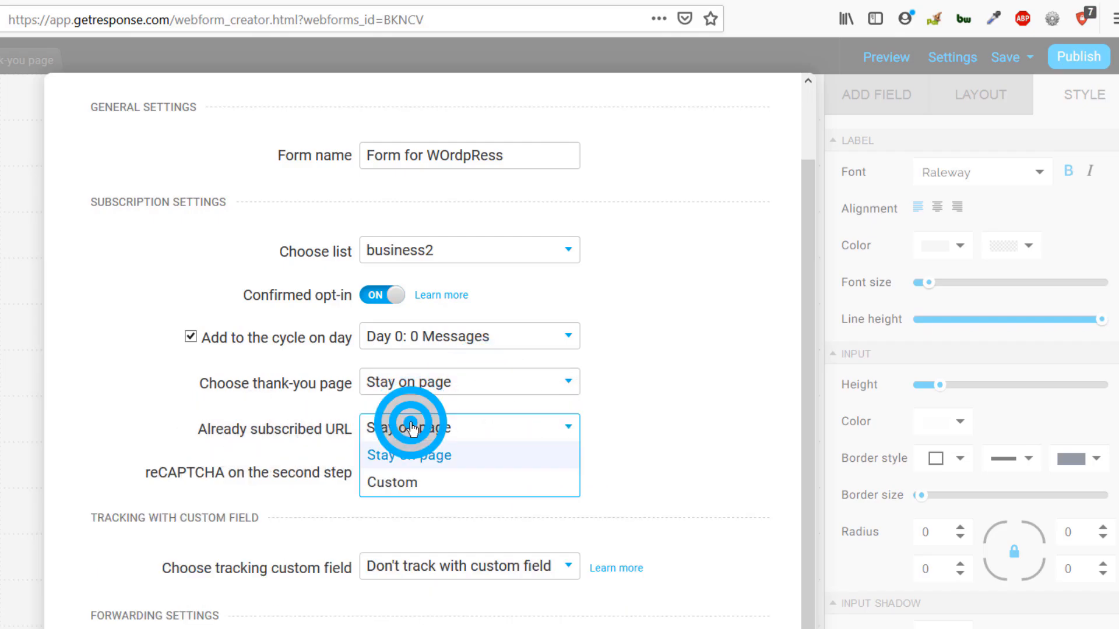
pyautogui.click(402, 482)
pyautogui.click(384, 474)
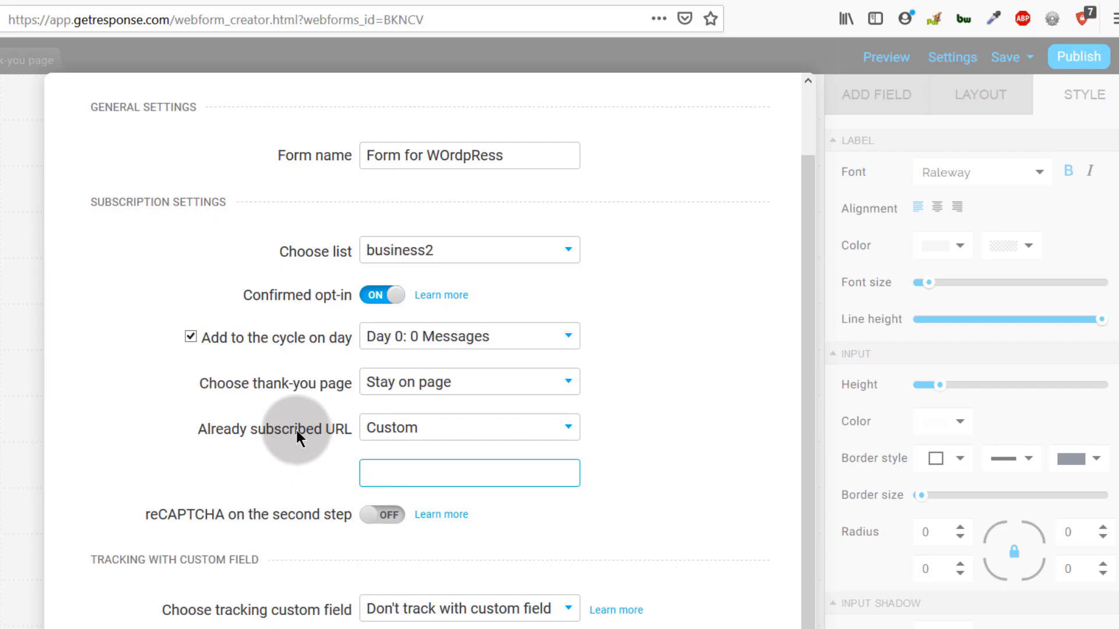
pyautogui.click(421, 433)
pyautogui.click(401, 464)
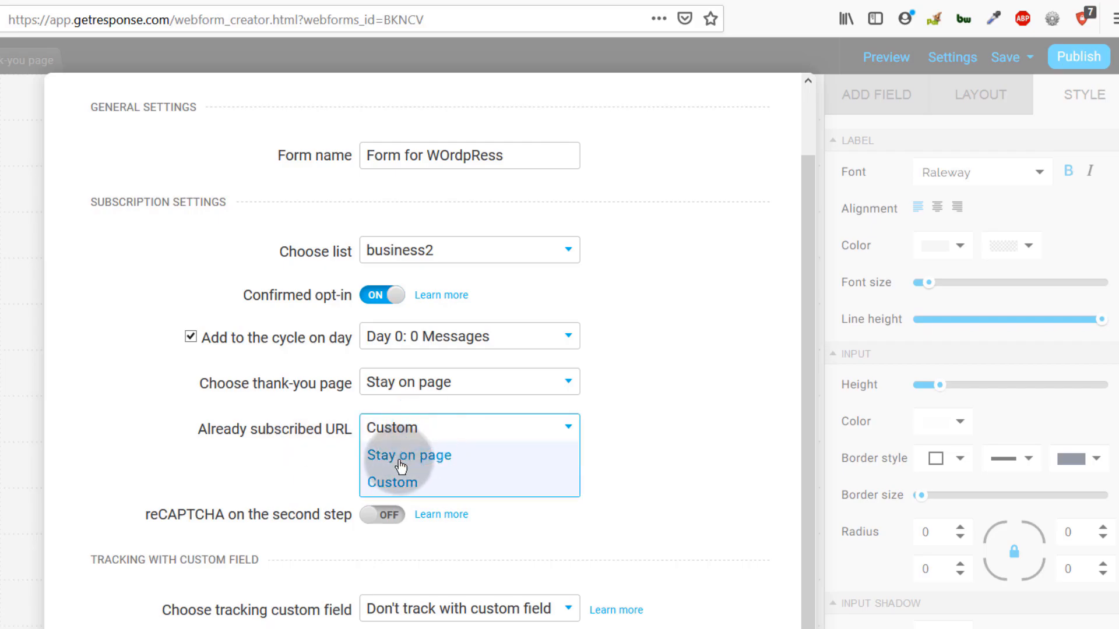
pyautogui.click(396, 431)
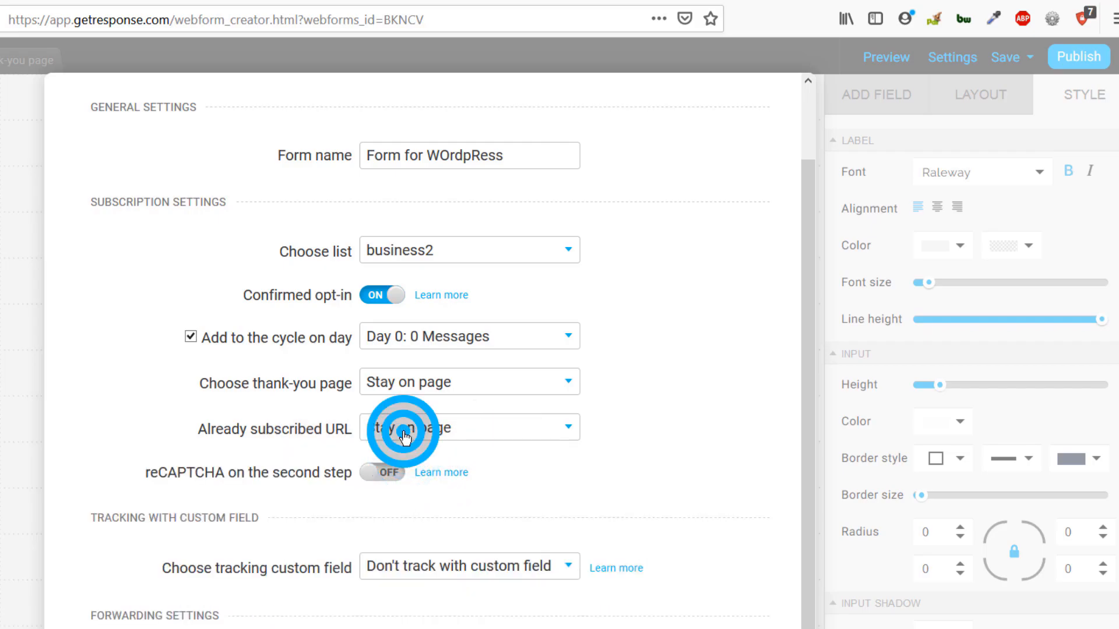
pyautogui.click(394, 487)
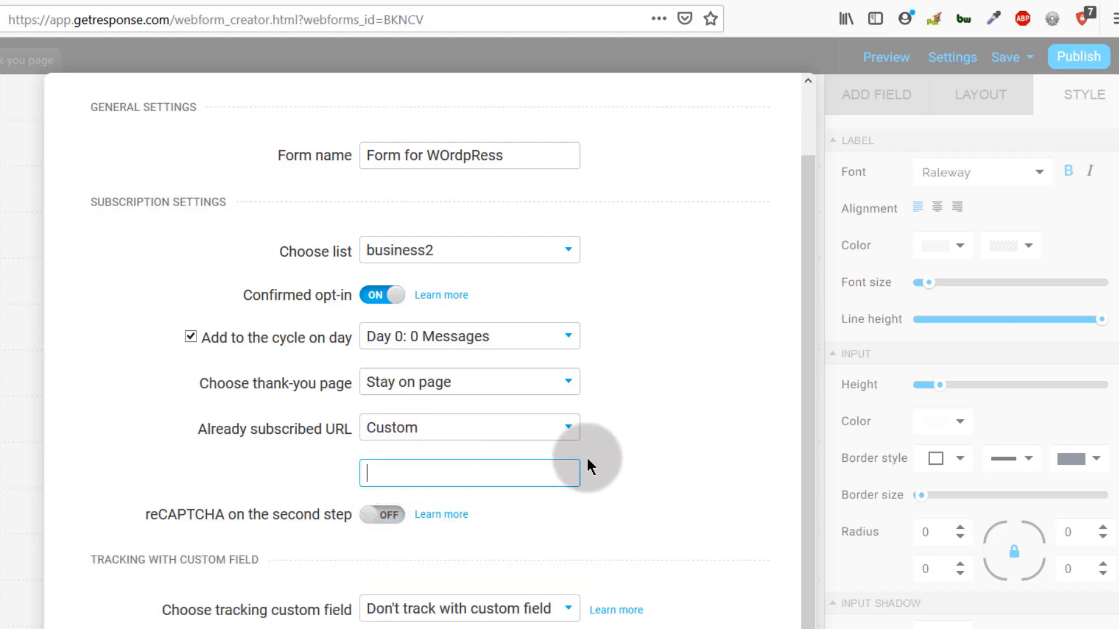
pyautogui.click(373, 475)
pyautogui.rightClick(370, 473)
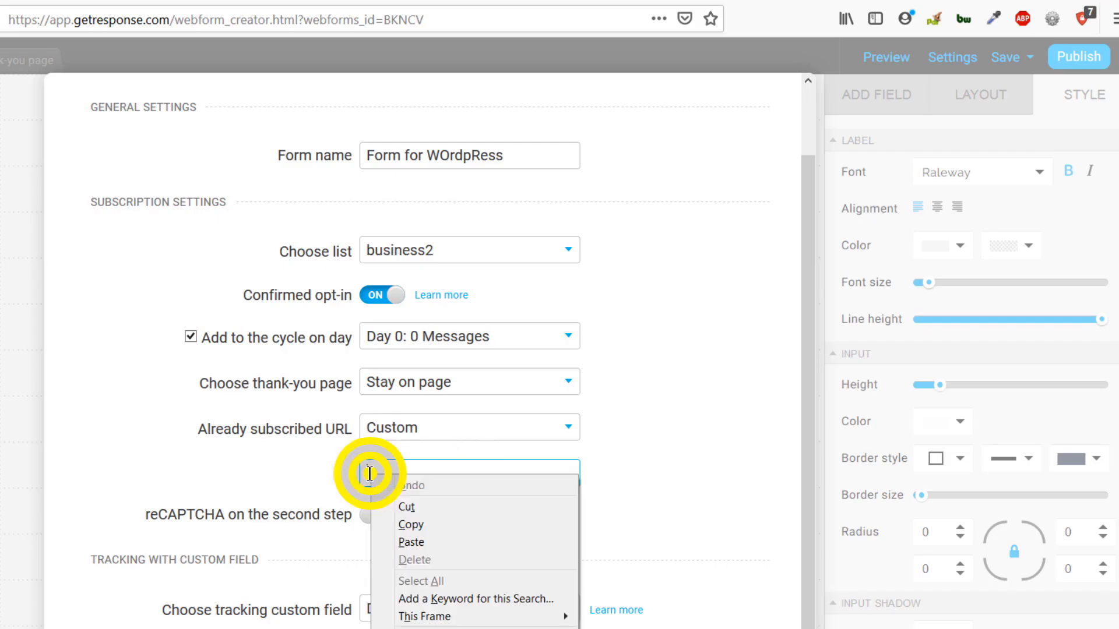
pyautogui.click(412, 542)
pyautogui.scroll(-1, 402, 513)
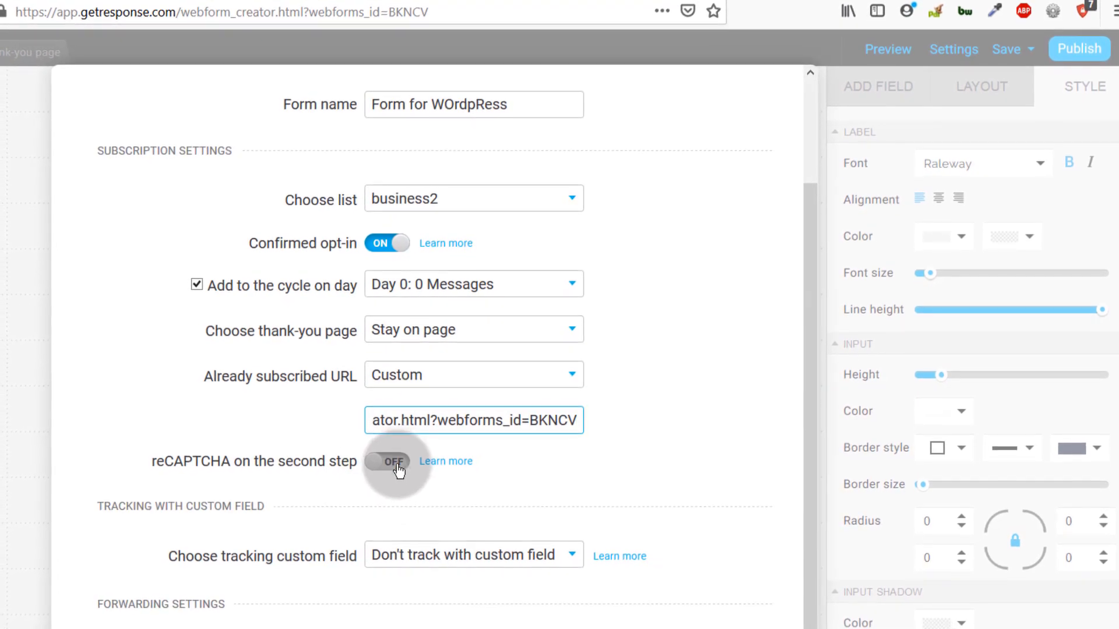
pyautogui.click(280, 551)
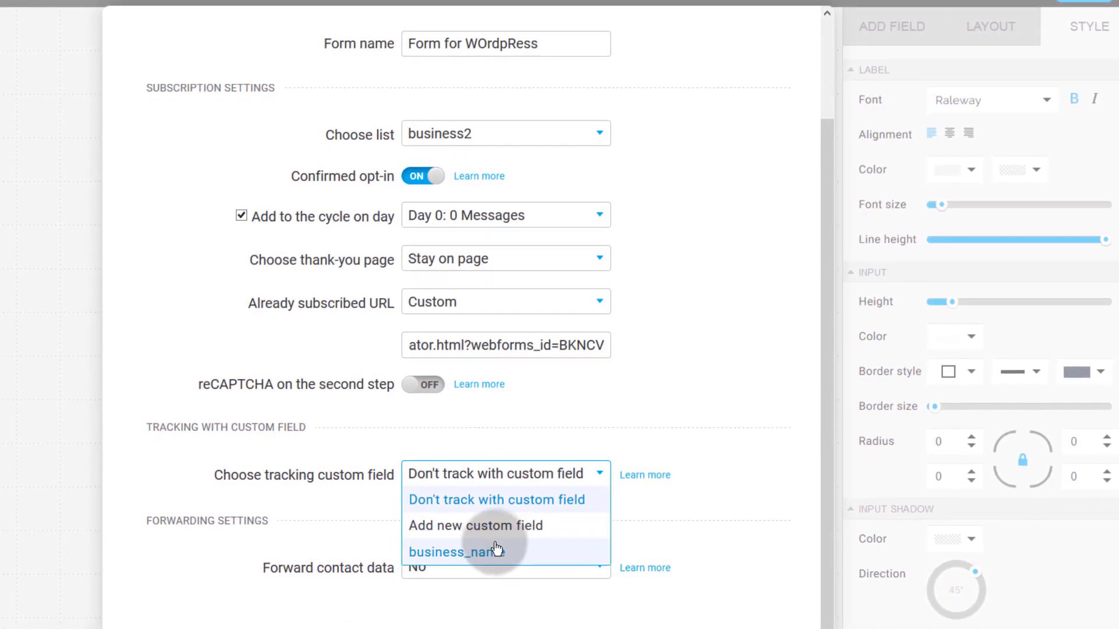
# - Choose business_name as the tracking custom field
pyautogui.click(459, 546)
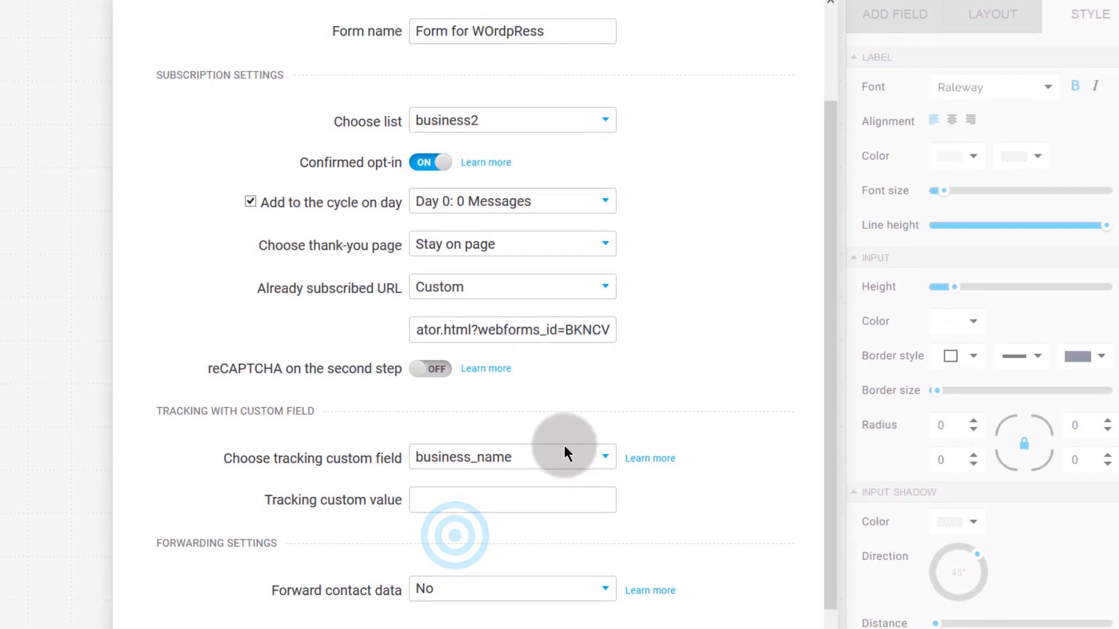
pyautogui.click(430, 501)
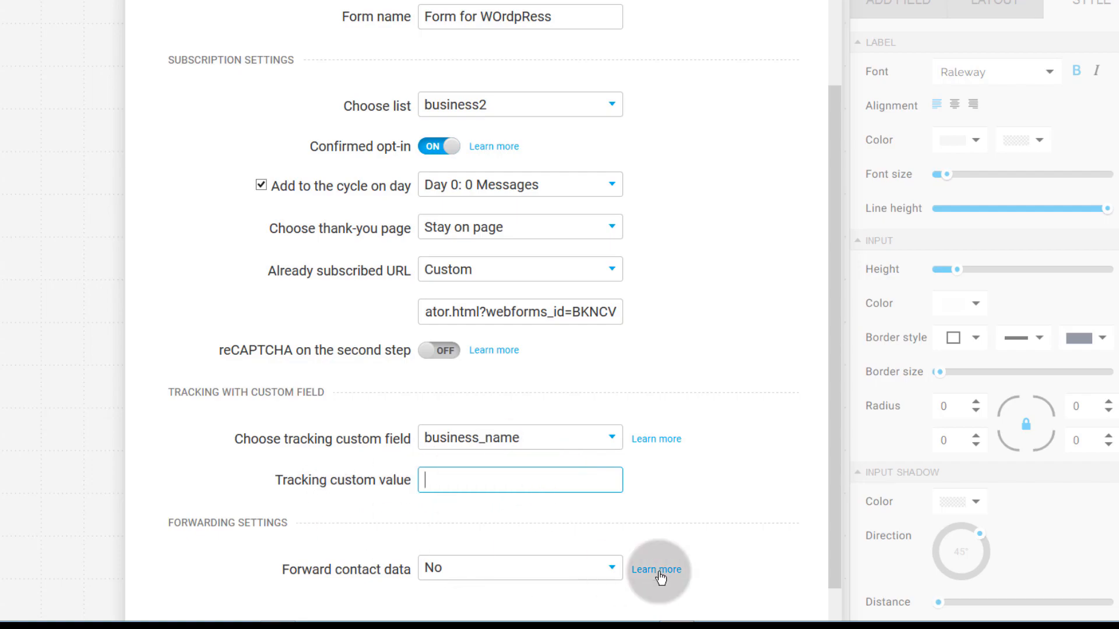
pyautogui.click(481, 442)
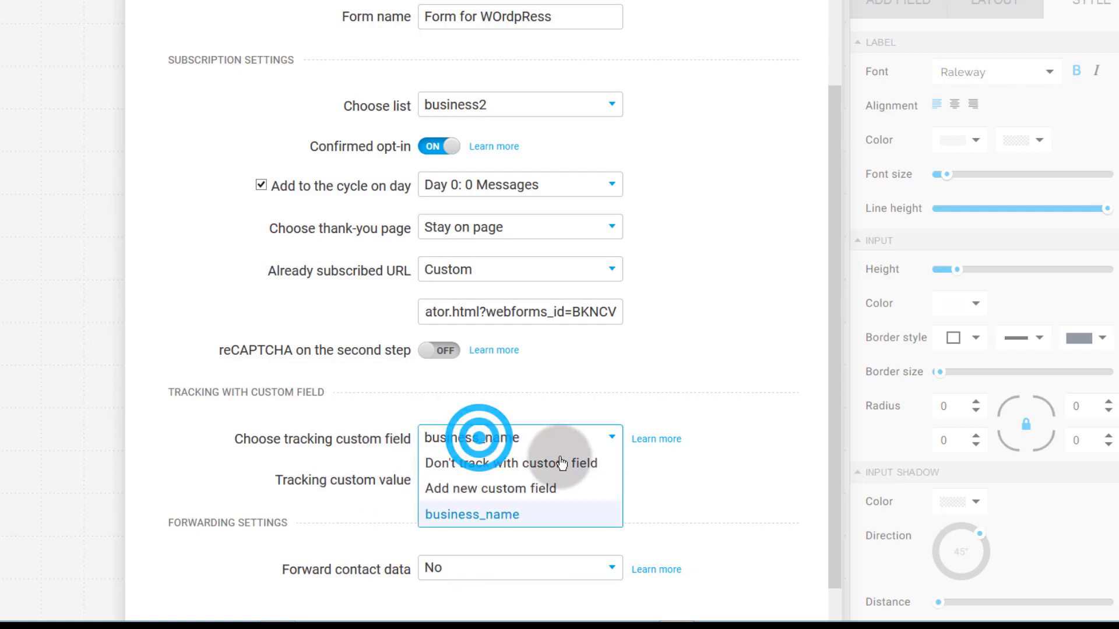
pyautogui.click(495, 466)
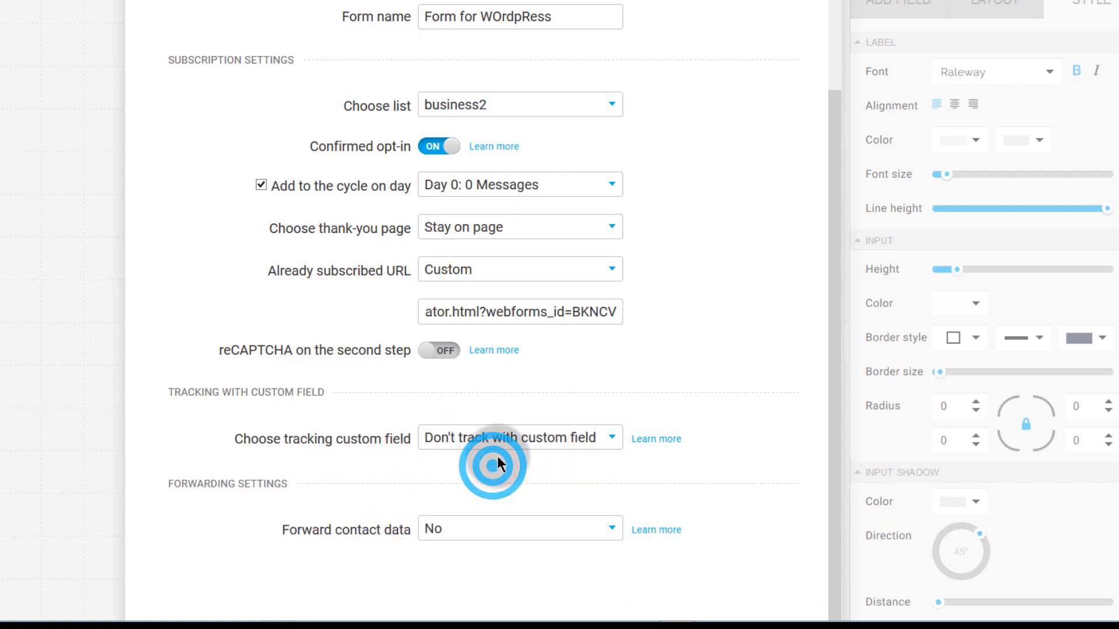
pyautogui.click(465, 517)
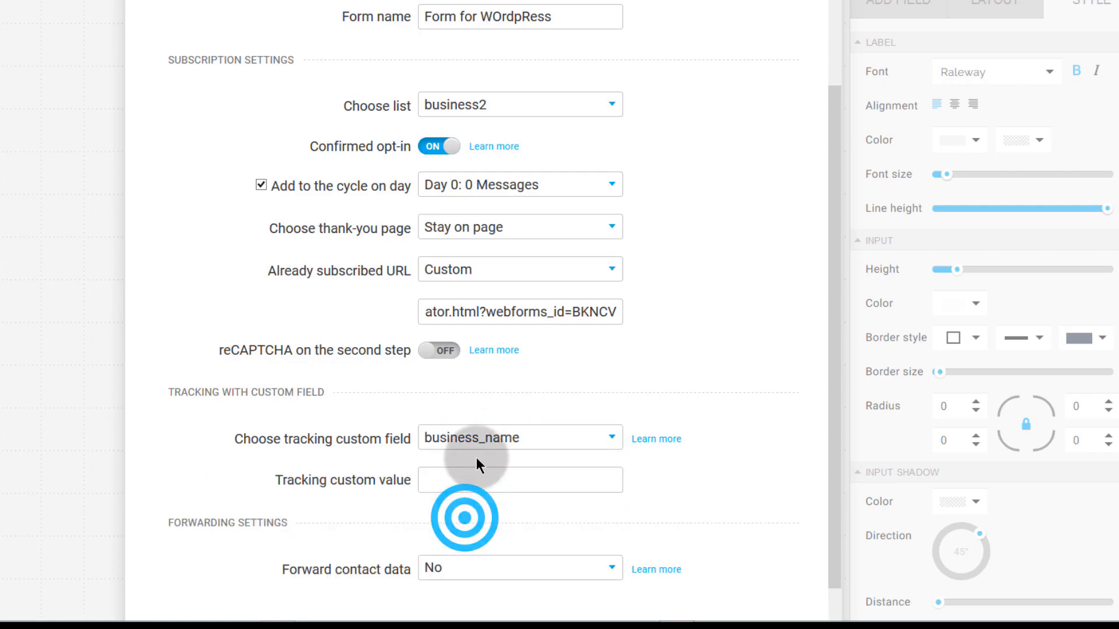
pyautogui.click(431, 482)
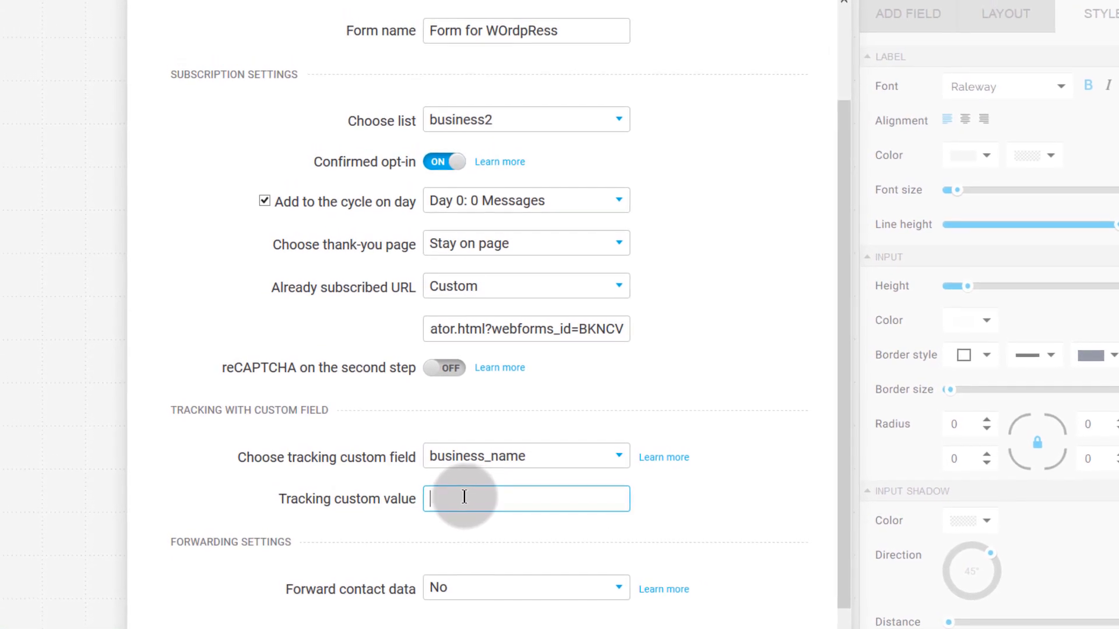
# - Enter 'forWordpress' as the tracking custom value and save the settings
pyautogui.click(462, 537)
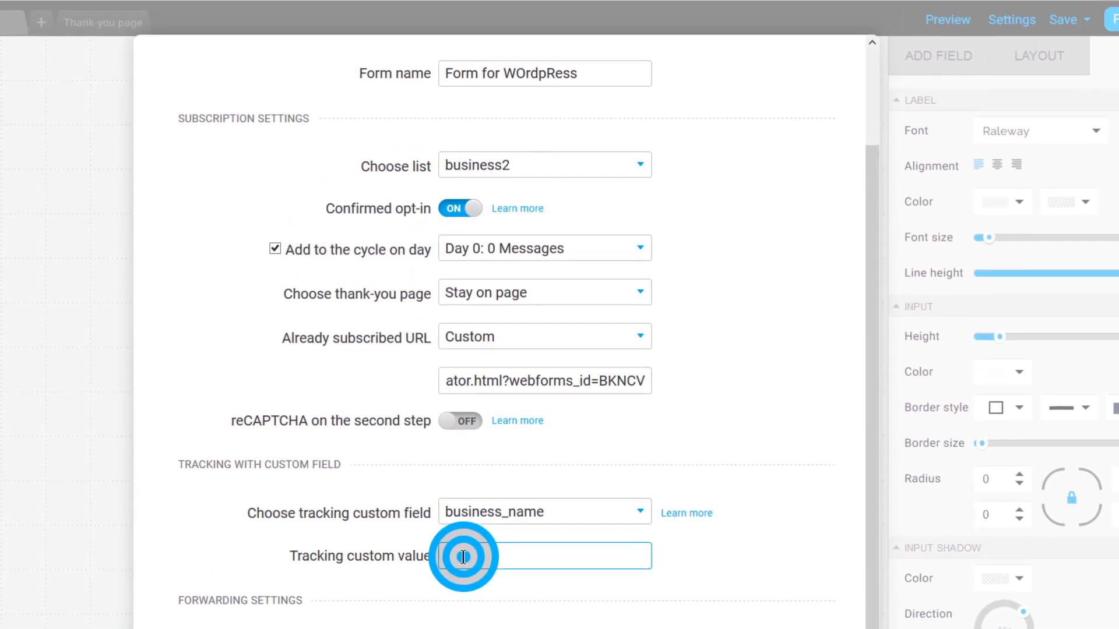
pyautogui.write('forWordpr')
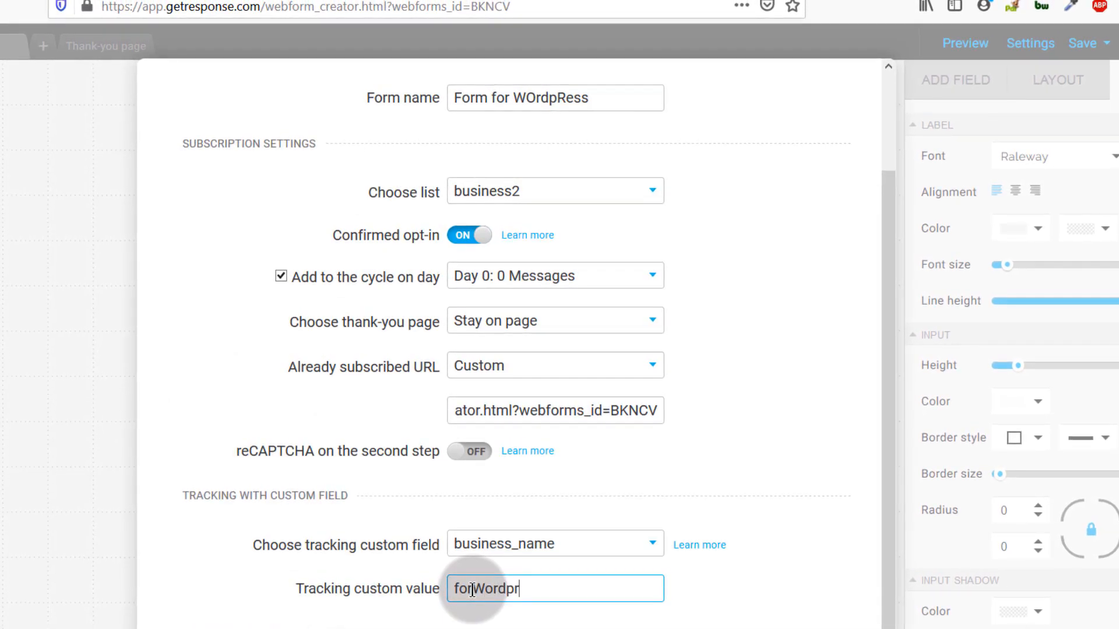
pyautogui.click(589, 617)
pyautogui.scroll(-1, 590, 616)
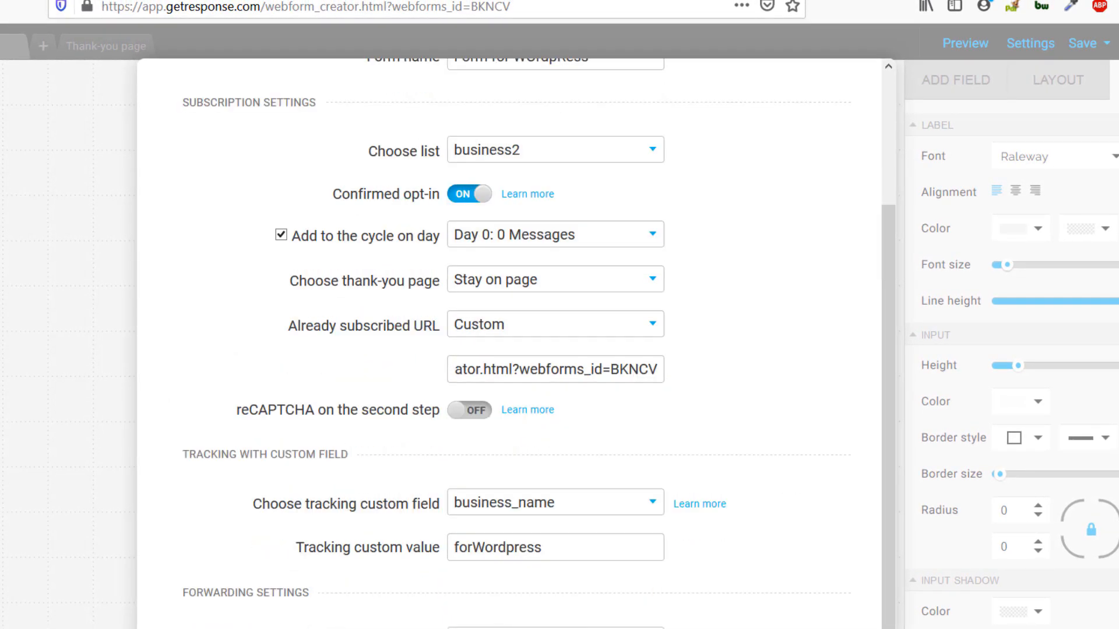
pyautogui.click(600, 619)
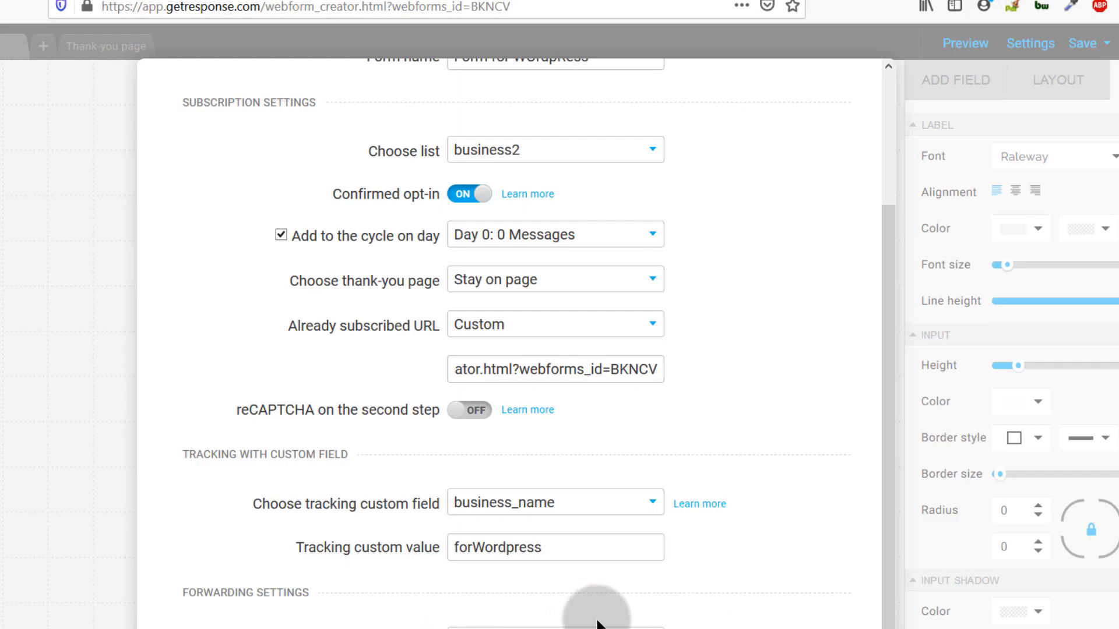
pyautogui.scroll(3, 489, 509)
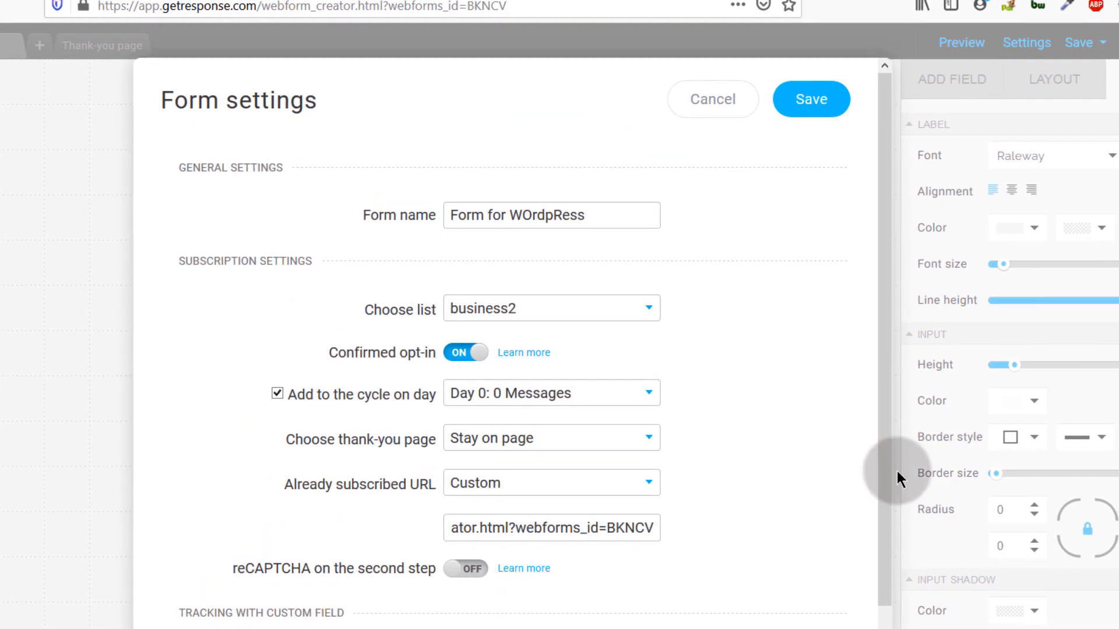
pyautogui.click(810, 100)
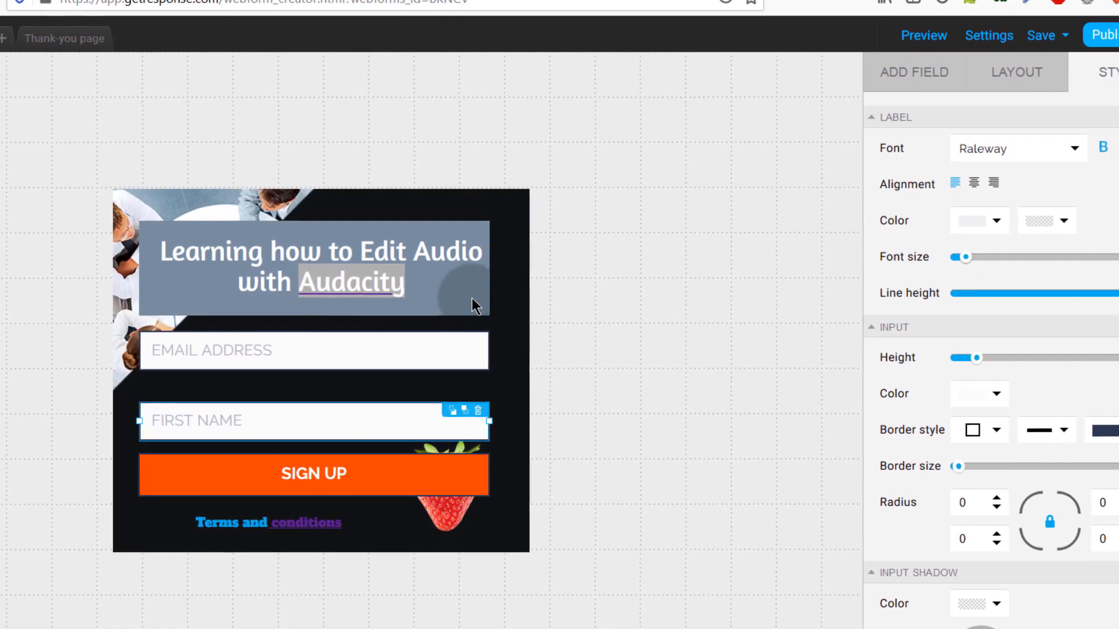
# - Publish the signup form
pyautogui.click(392, 290)
pyautogui.click(501, 315)
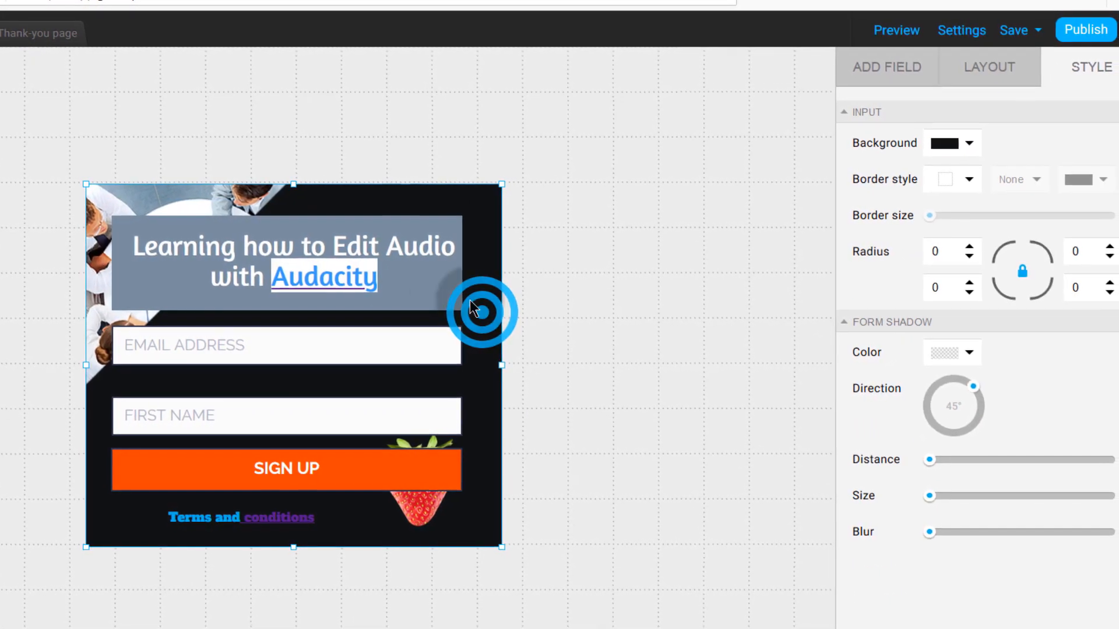
pyautogui.click(168, 270)
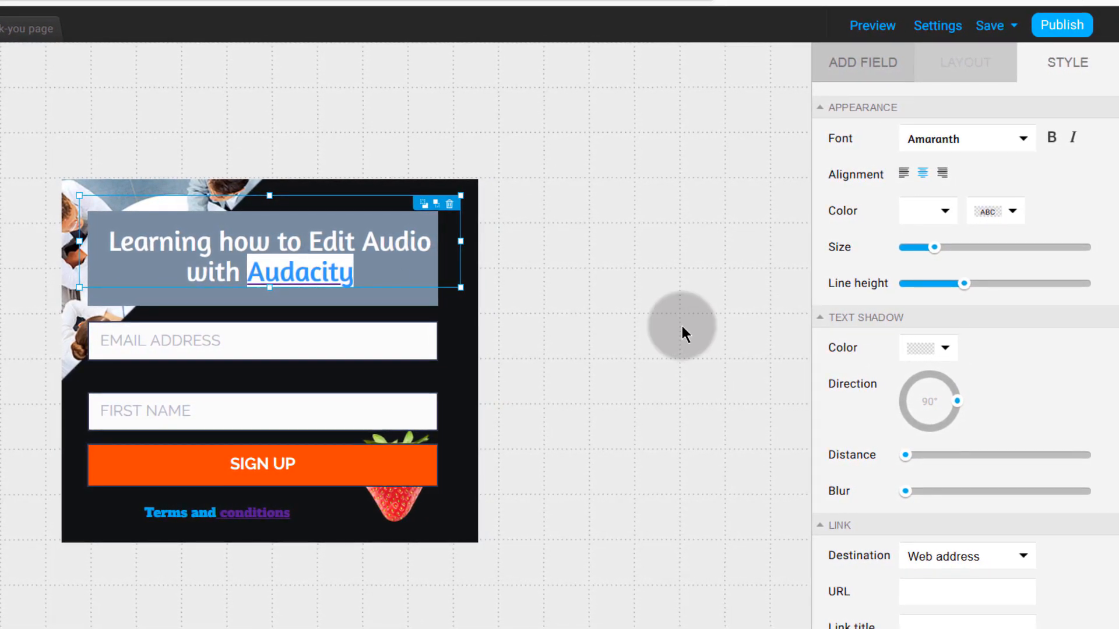
pyautogui.click(1062, 25)
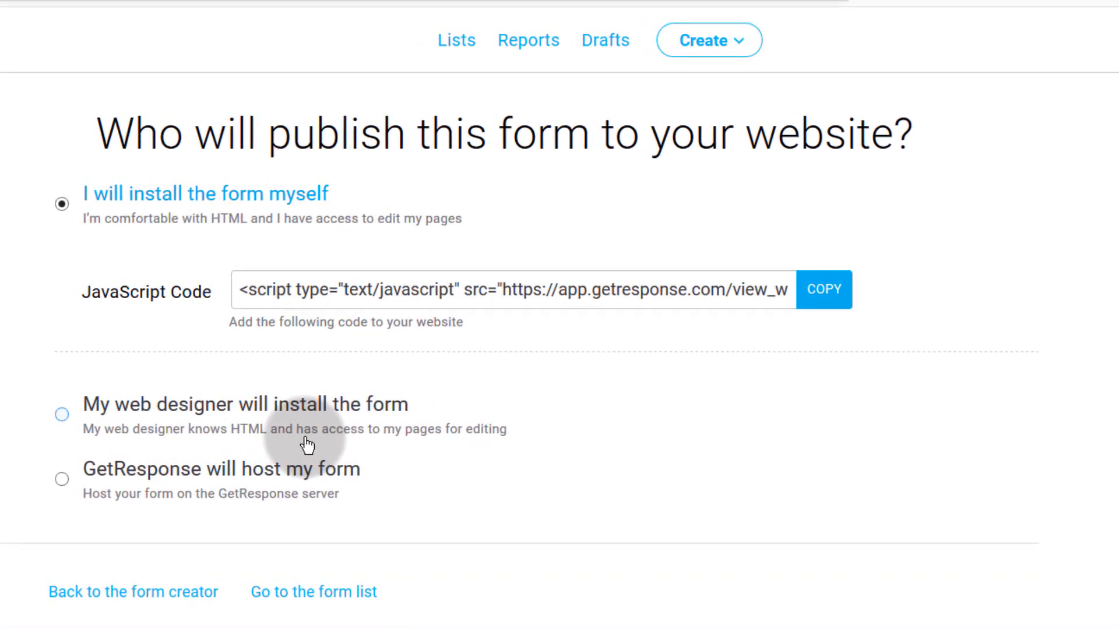
# - Copy the JavaScript embed code and paste it into Notepad
pyautogui.moveTo(249, 293); pyautogui.dragTo(917, 297)
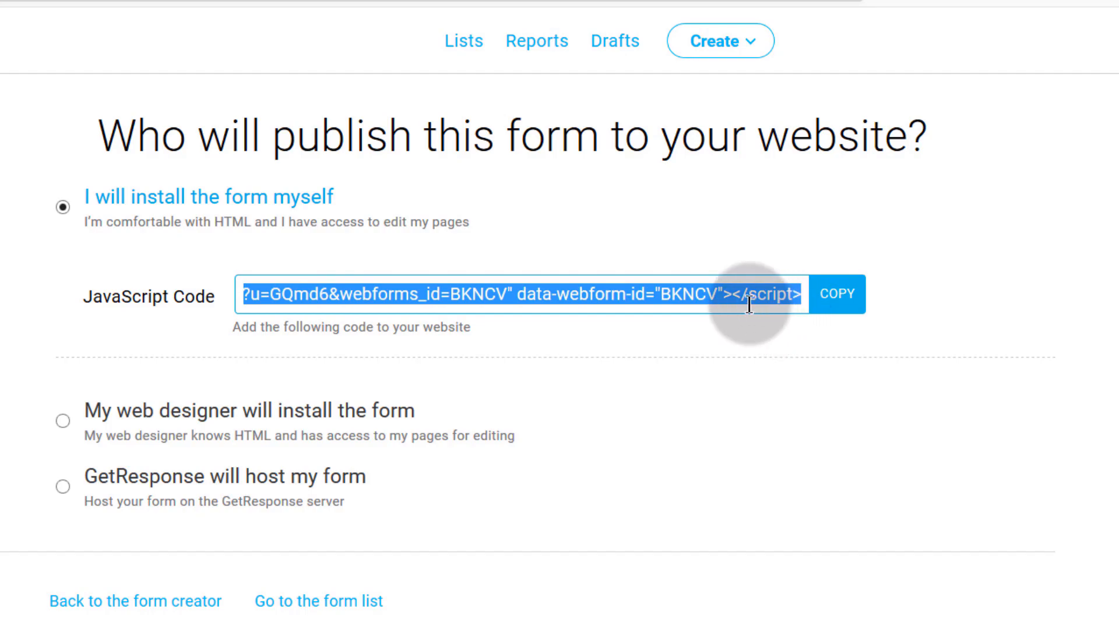
pyautogui.rightClick(697, 296)
pyautogui.click(752, 357)
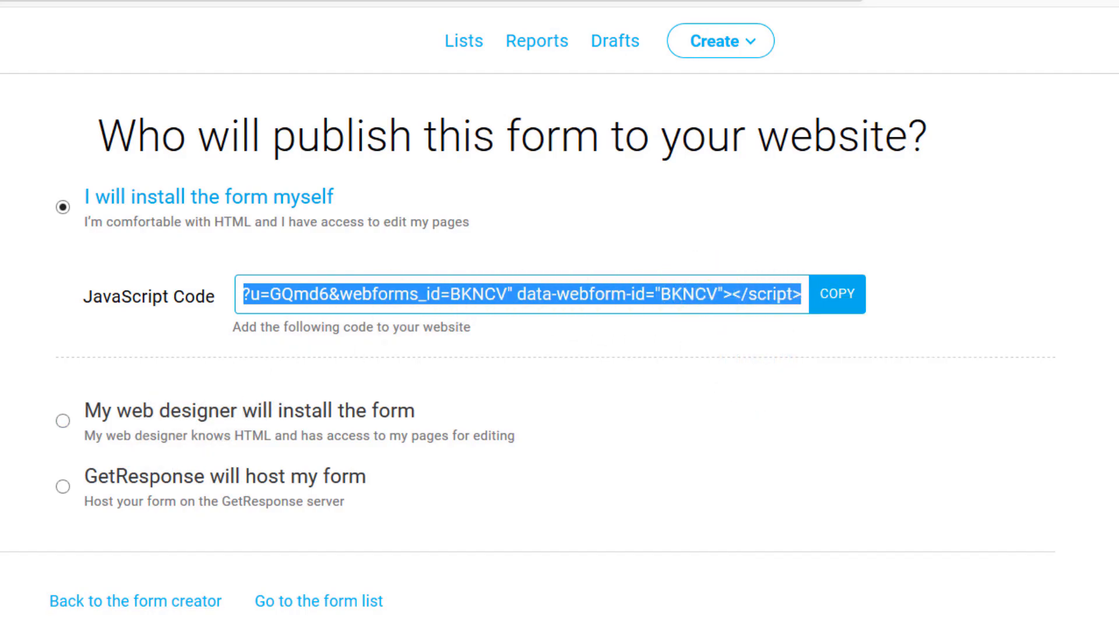
pyautogui.click(318, 552)
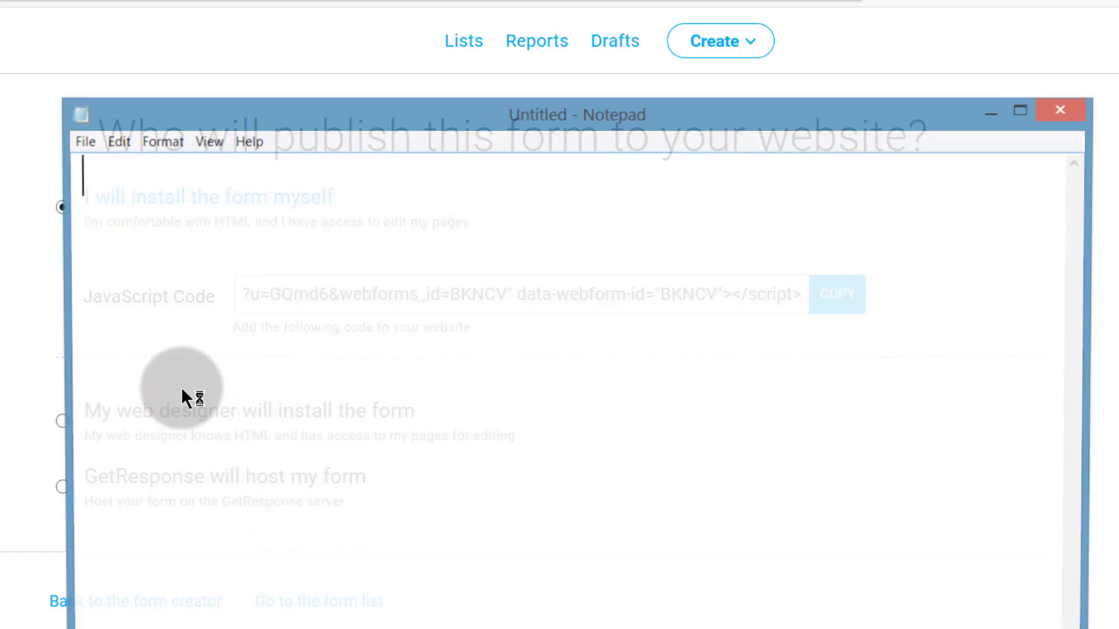
pyautogui.rightClick(145, 270)
pyautogui.click(233, 352)
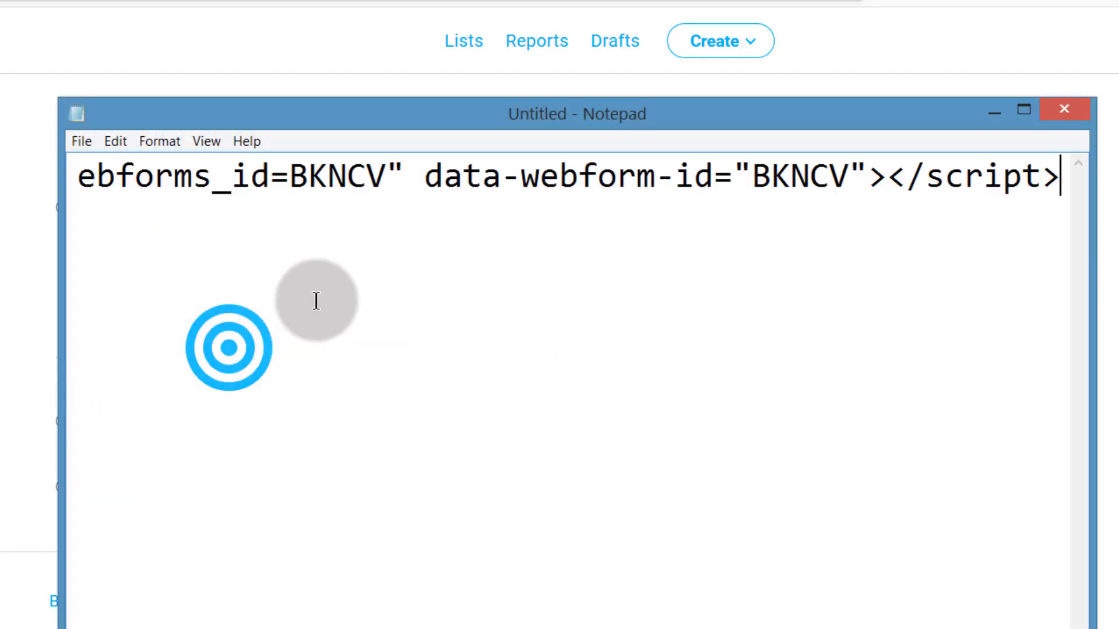
pyautogui.moveTo(816, 628); pyautogui.dragTo(71, 628)
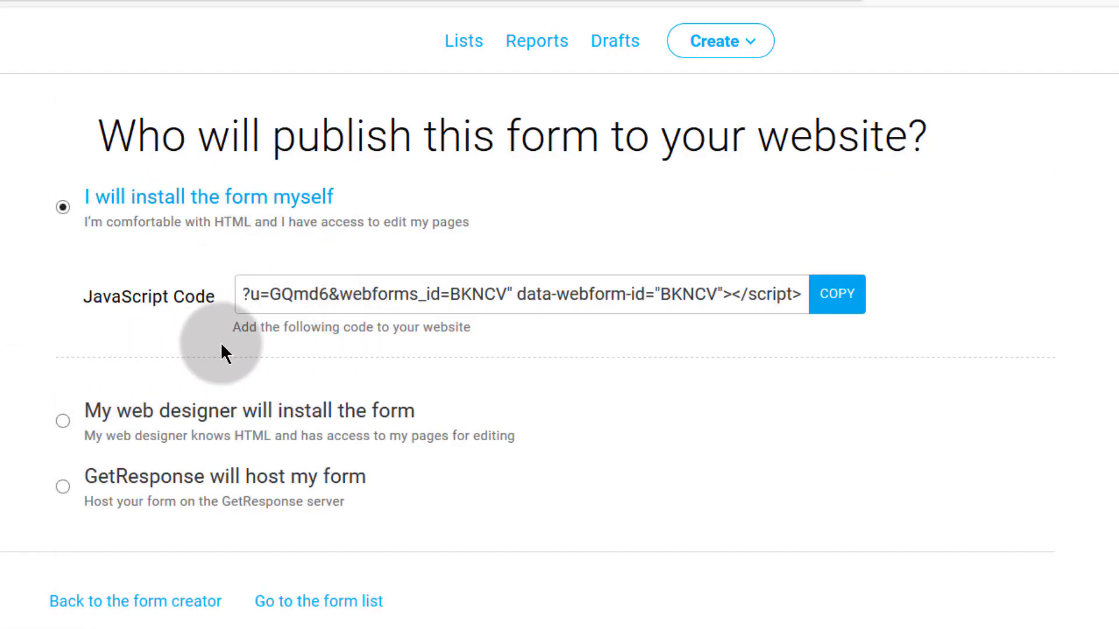
# - Choose 'My web designer will install the form' and review the designer email and message fields
pyautogui.click(65, 421)
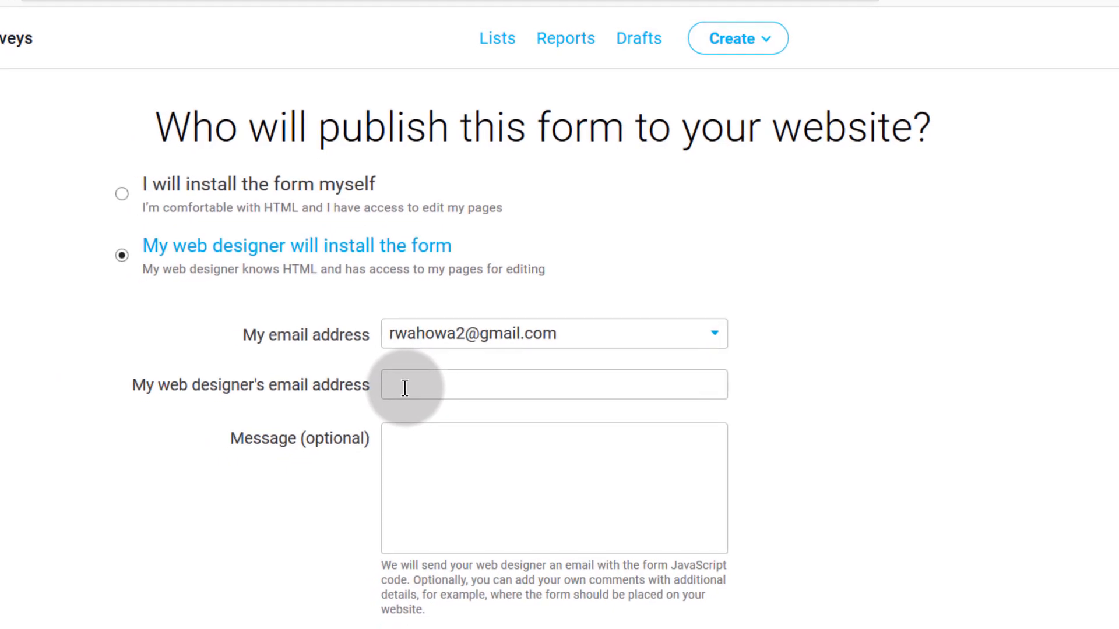
pyautogui.click(405, 388)
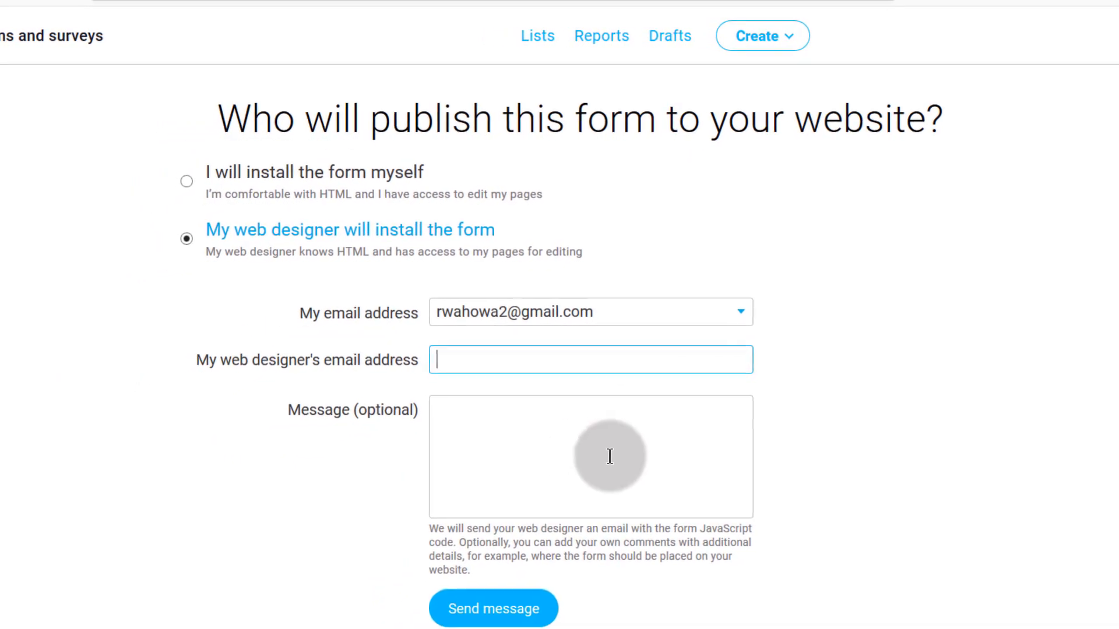
pyautogui.click(463, 423)
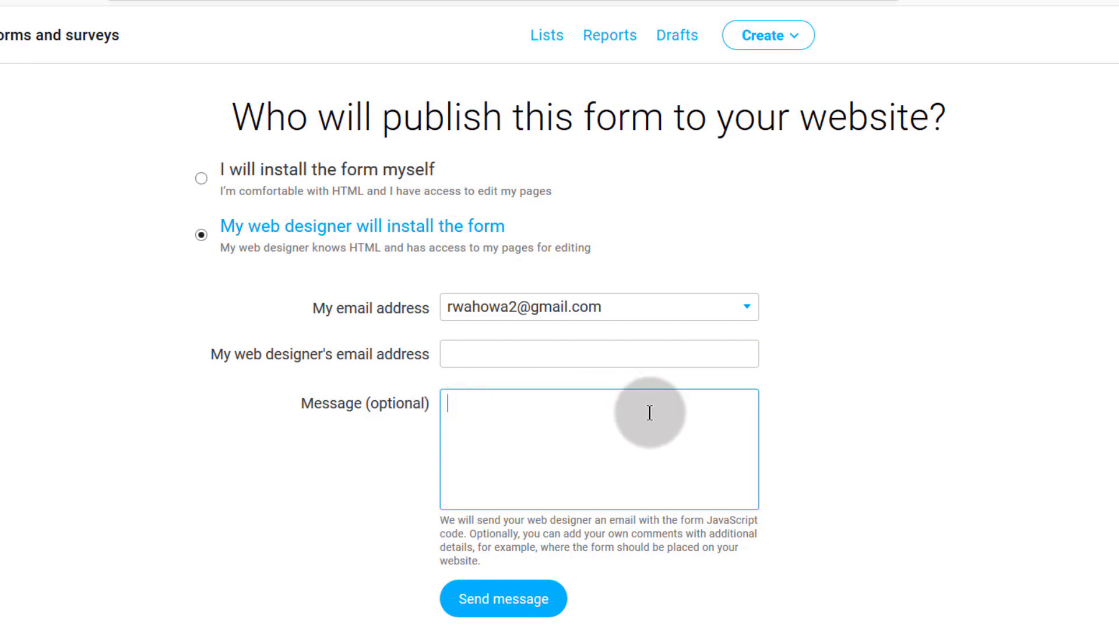
pyautogui.scroll(-3, 642, 559)
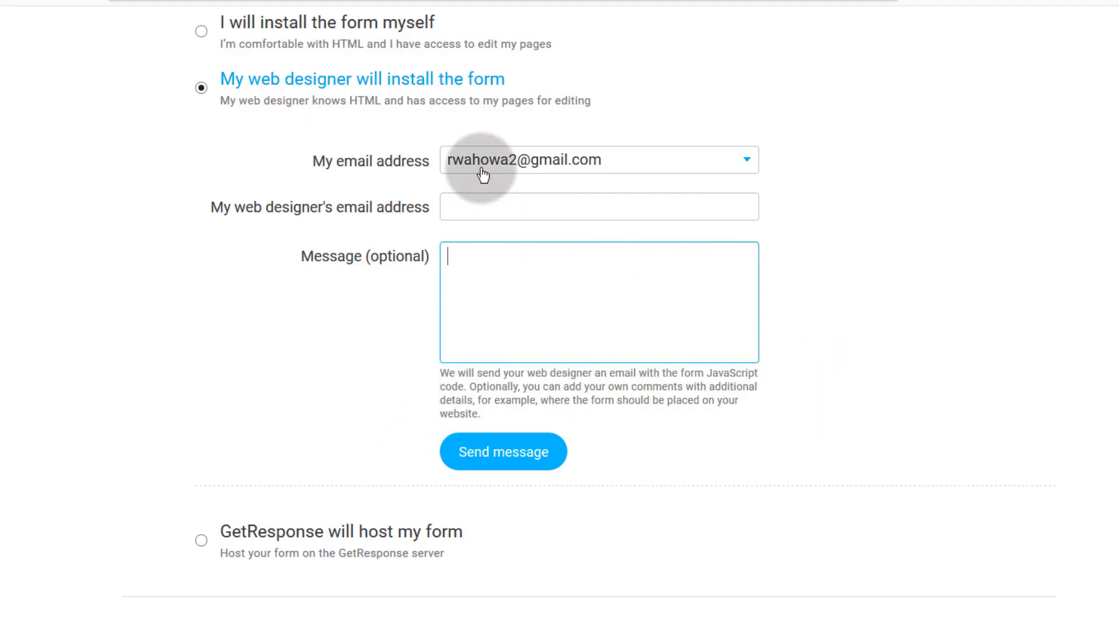
pyautogui.scroll(3, 249, 225)
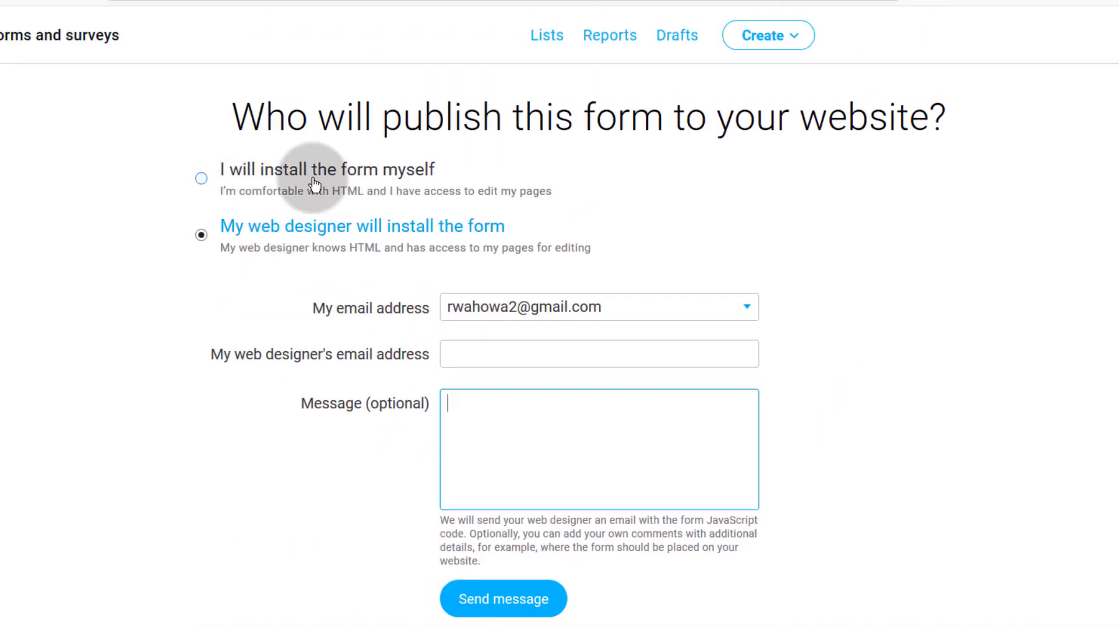
pyautogui.scroll(-3, 245, 481)
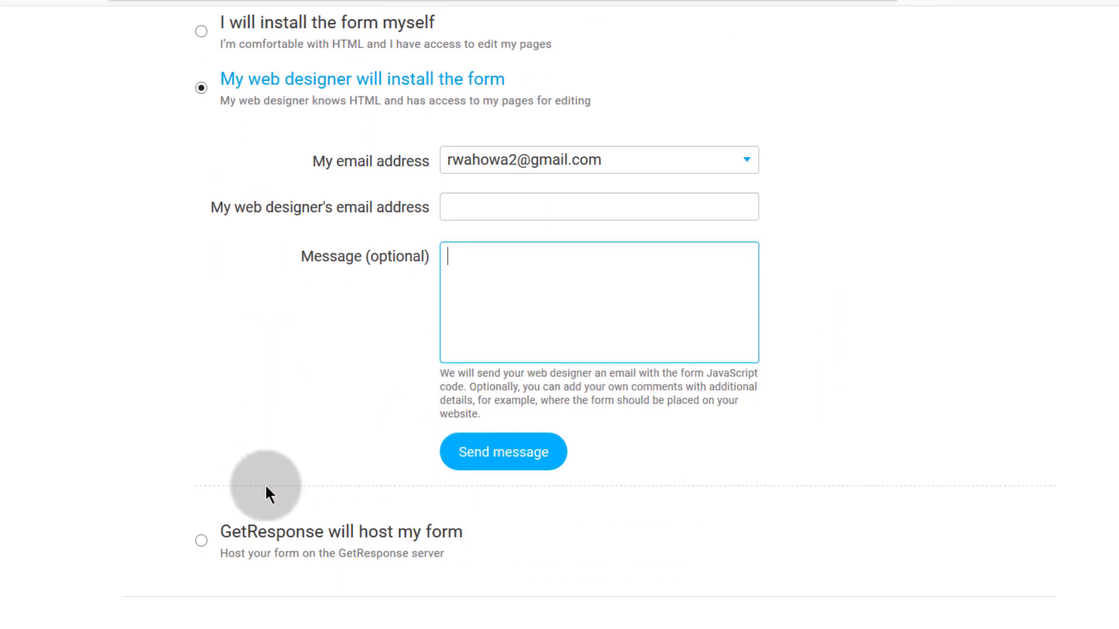
# - Choose GetResponse hosting, preview the hosted form link in a new tab, then close it
pyautogui.click(202, 541)
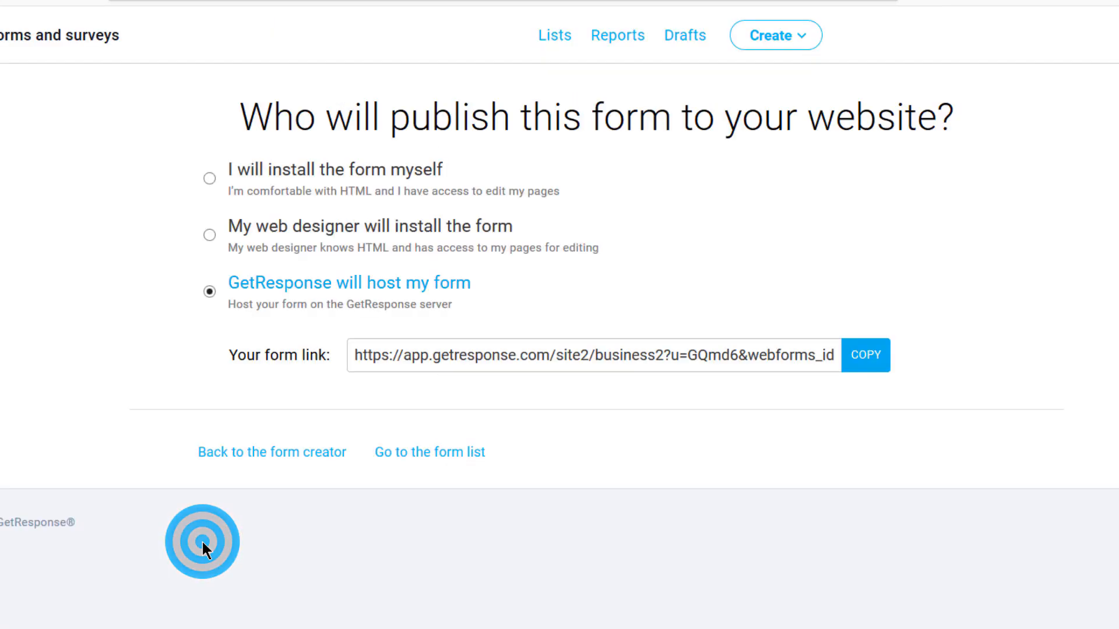
pyautogui.click(492, 355)
pyautogui.rightClick(492, 354)
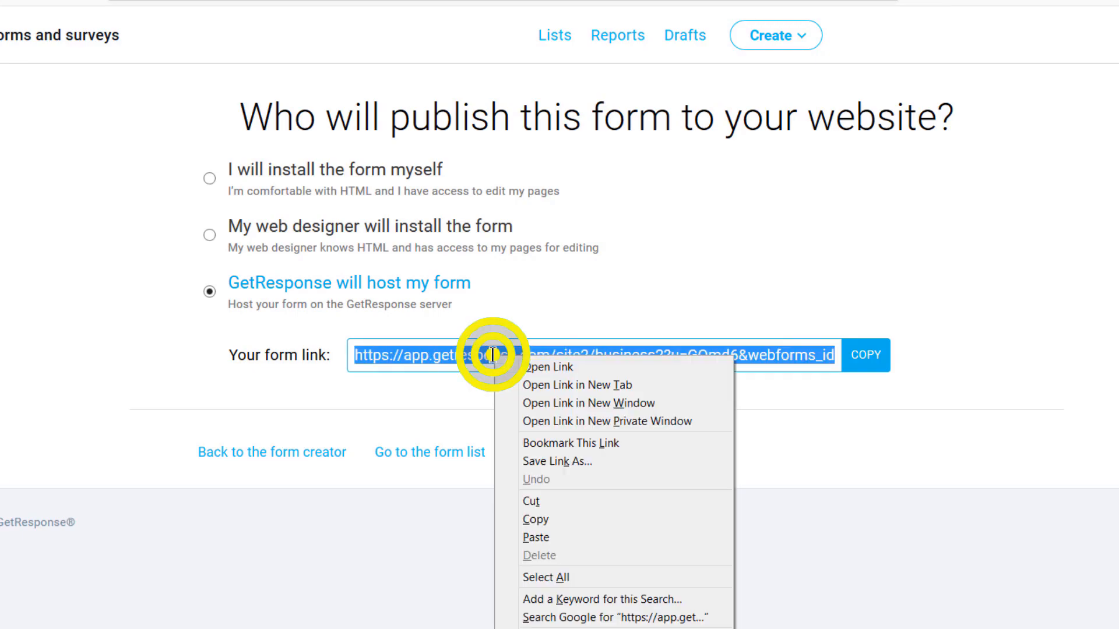
pyautogui.click(539, 523)
pyautogui.click(334, 0)
pyautogui.rightClick(323, 20)
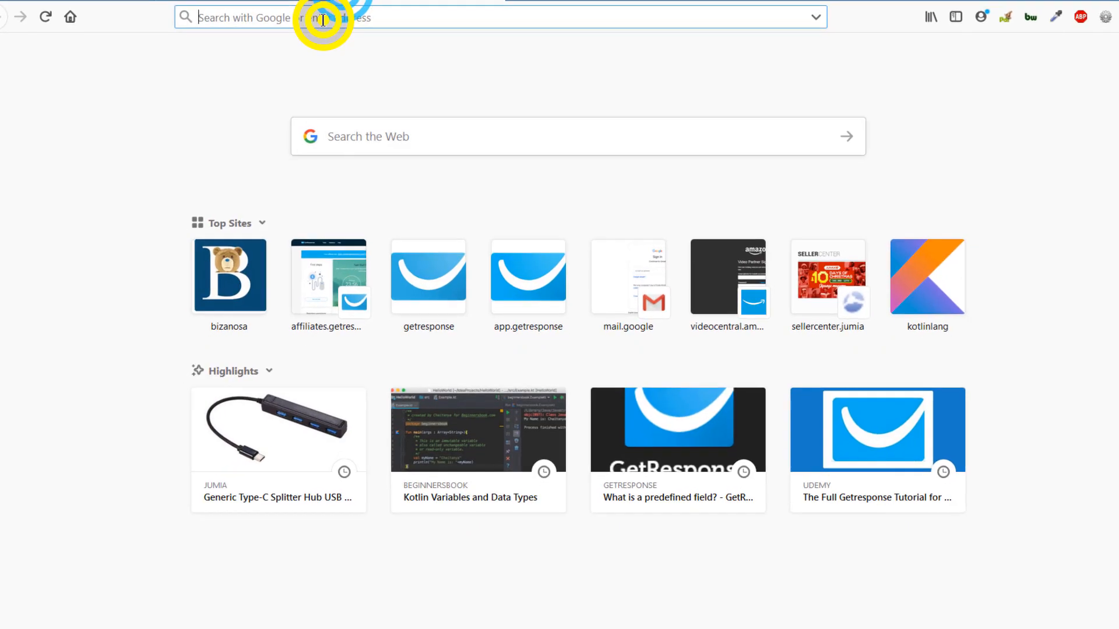
pyautogui.click(382, 93)
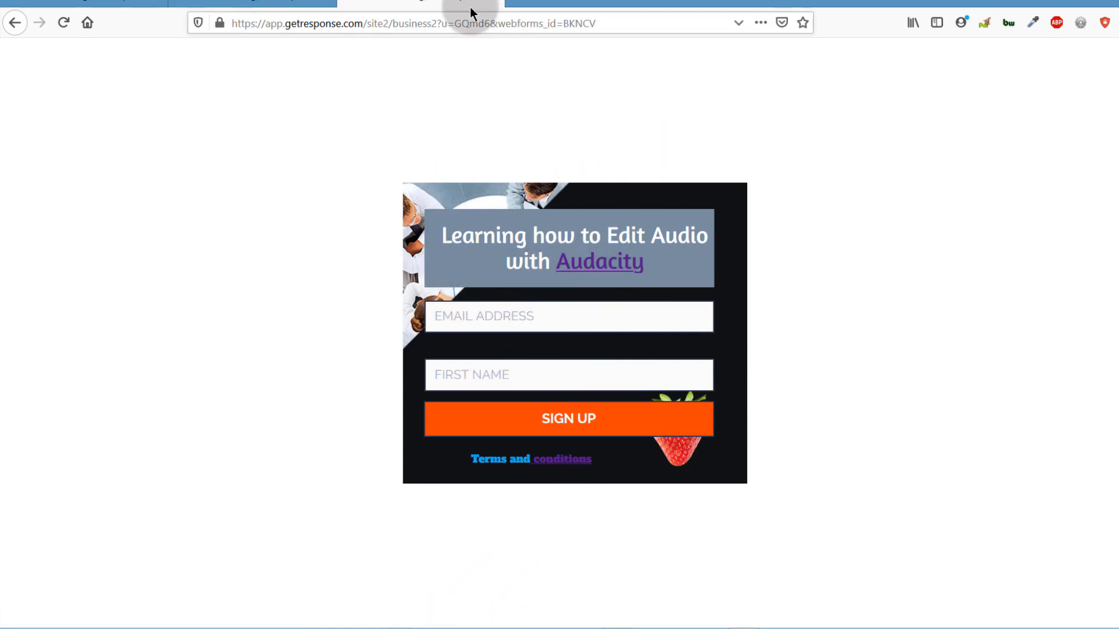
pyautogui.click(494, 1)
pyautogui.click(325, 1)
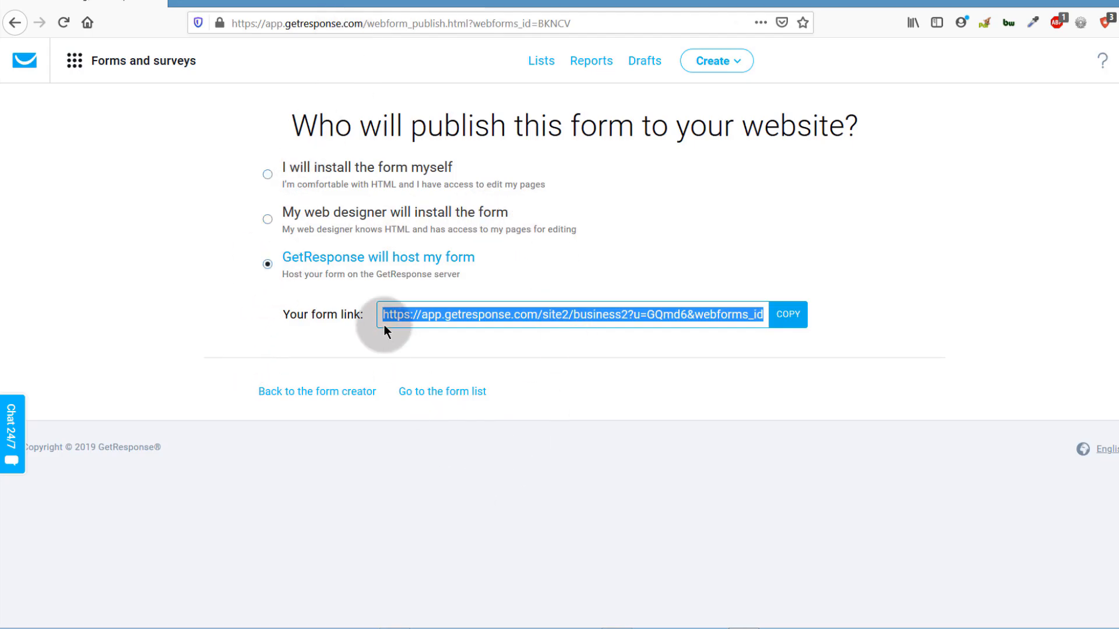
# - Switch back to 'I will install the form myself' and copy the JavaScript embed code
pyautogui.click(314, 173)
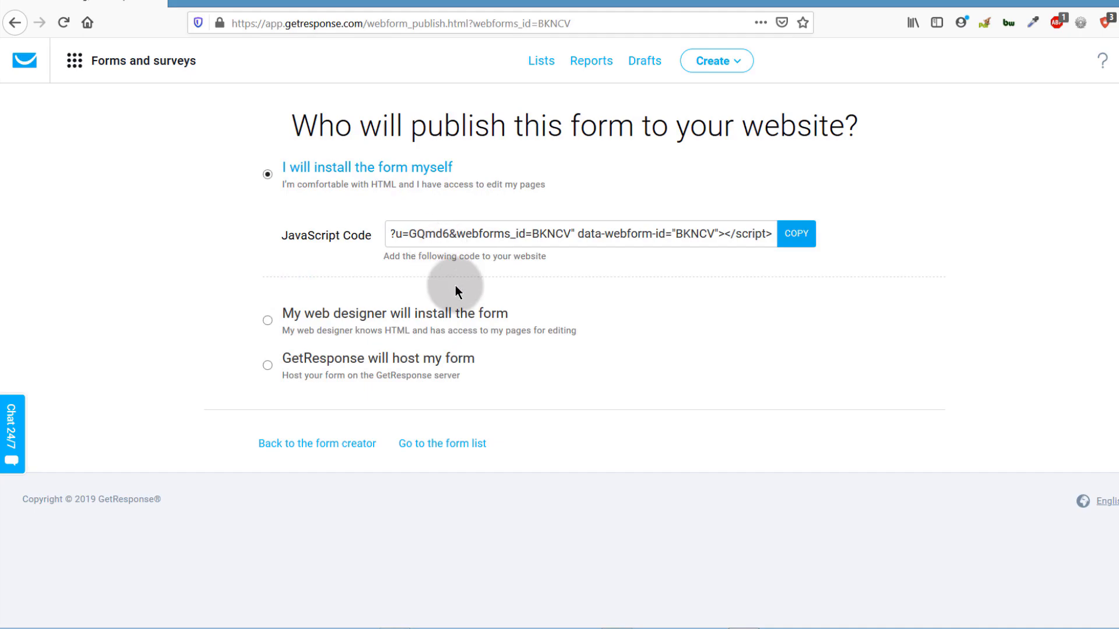
pyautogui.click(797, 240)
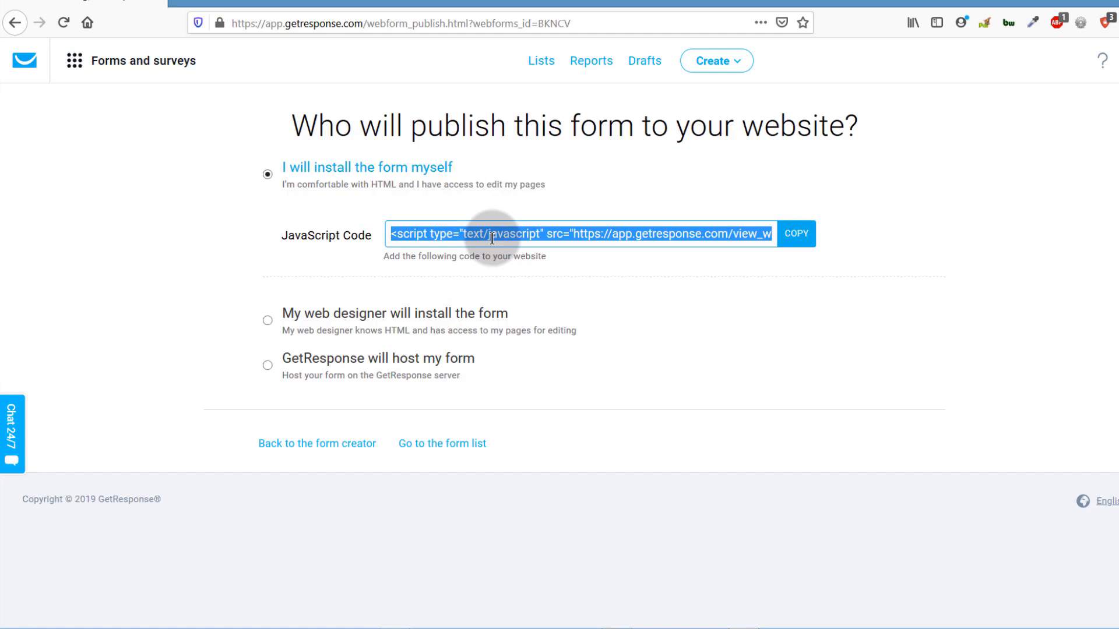
pyautogui.moveTo(260, 627)
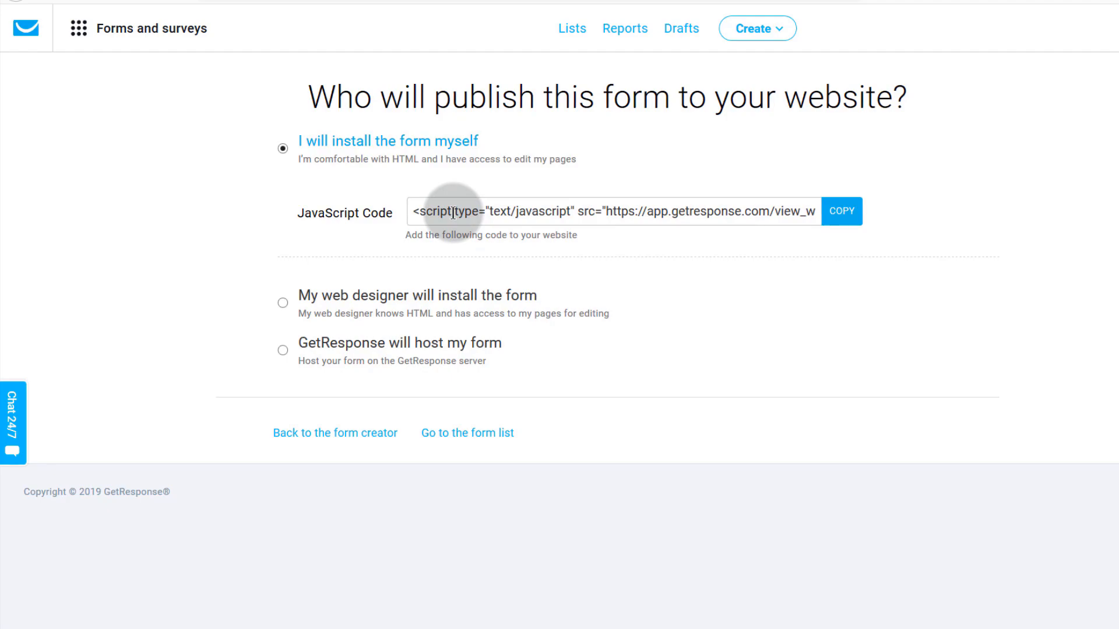
# - Preview the GetResponse-hosted form option, then reselect 'I will install the form myself' and copy its JavaScript code
pyautogui.click(412, 212)
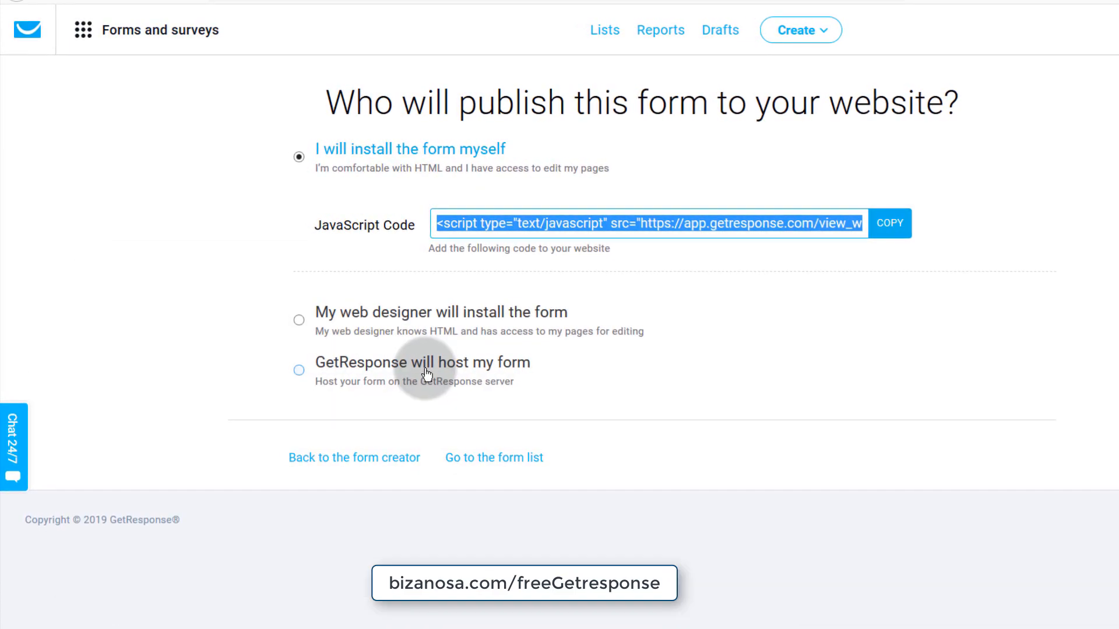
pyautogui.click(299, 371)
pyautogui.click(484, 318)
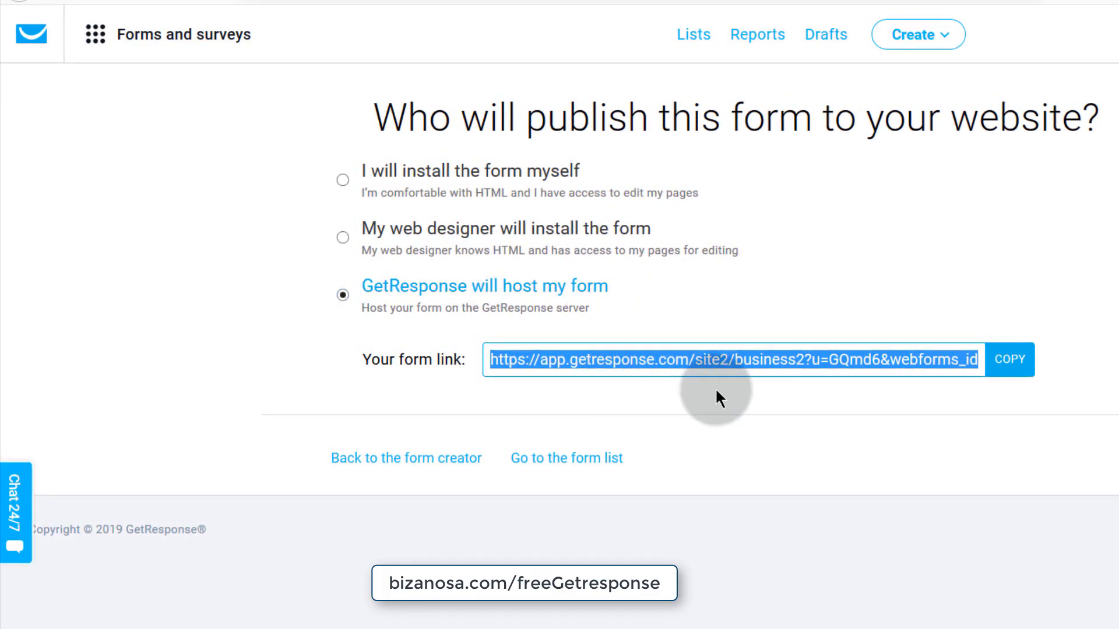
pyautogui.click(342, 180)
pyautogui.click(548, 259)
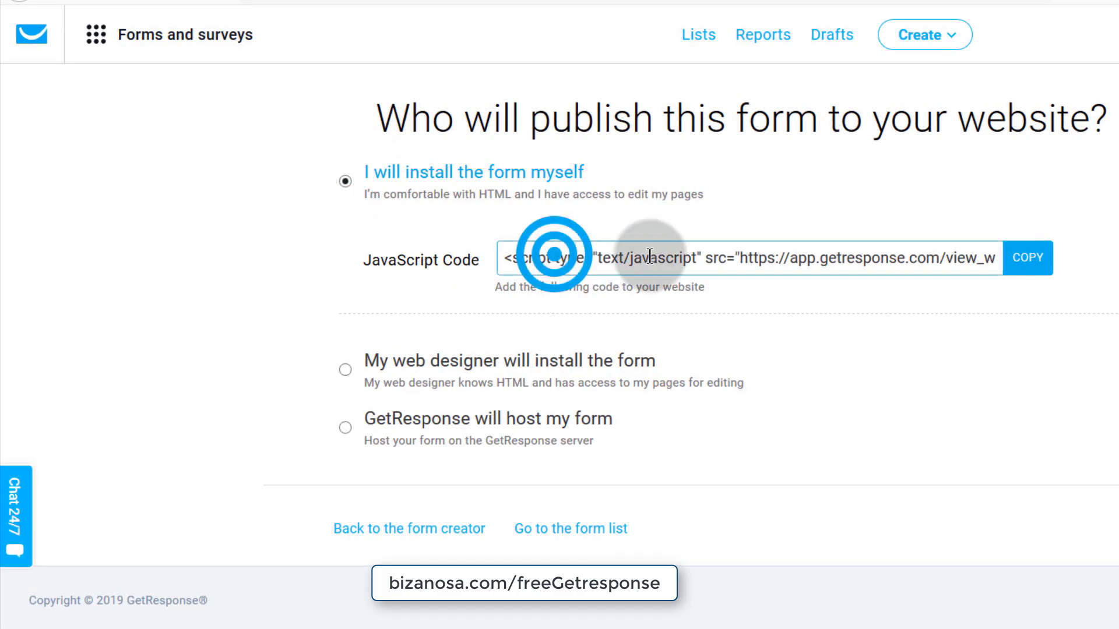
pyautogui.click(1032, 258)
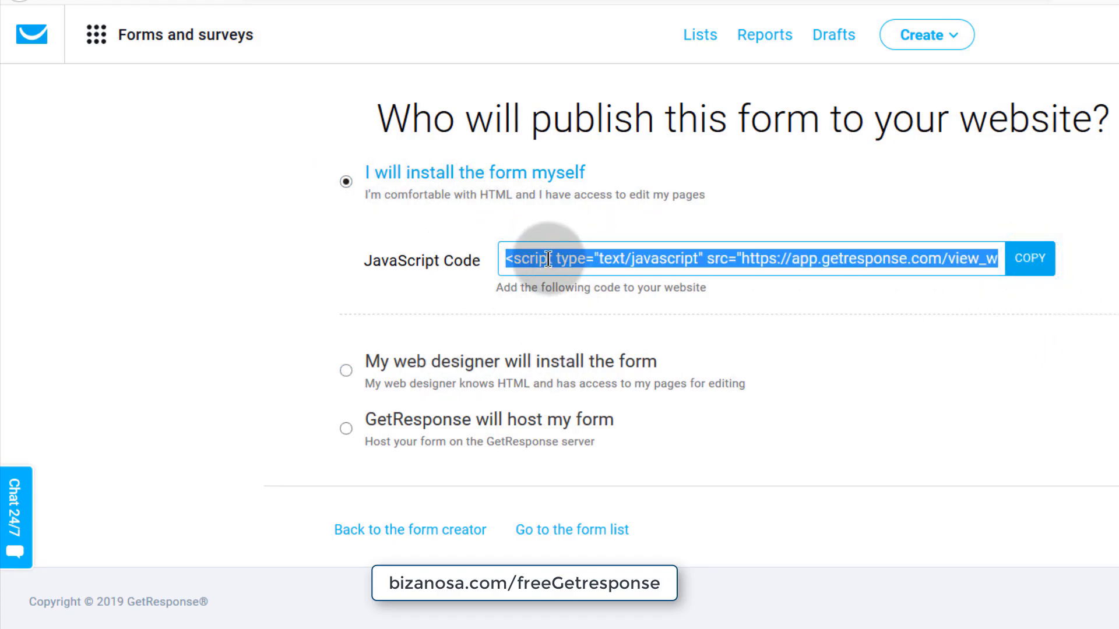
# - Review the send-to-web-designer option, then return to 'I will install the form myself'
pyautogui.click(346, 369)
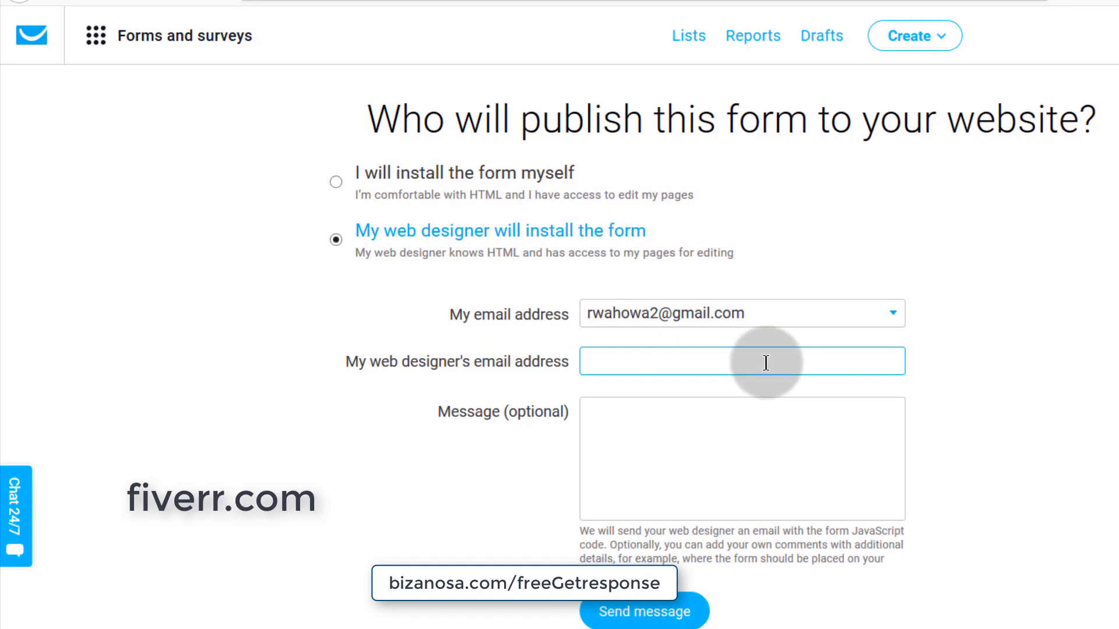
pyautogui.click(600, 419)
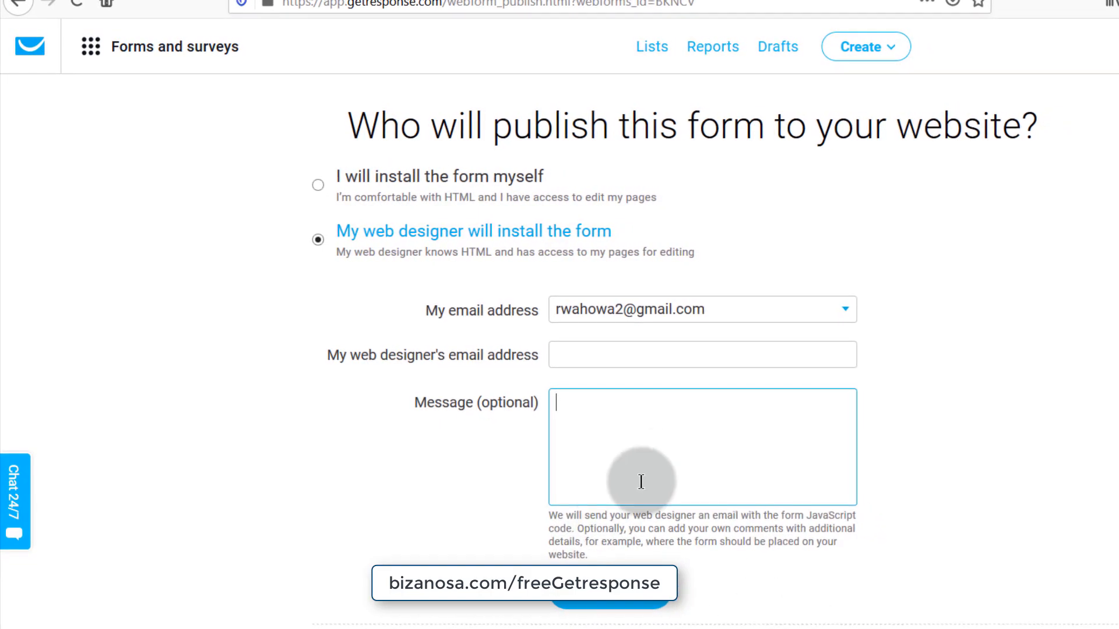
pyautogui.click(347, 177)
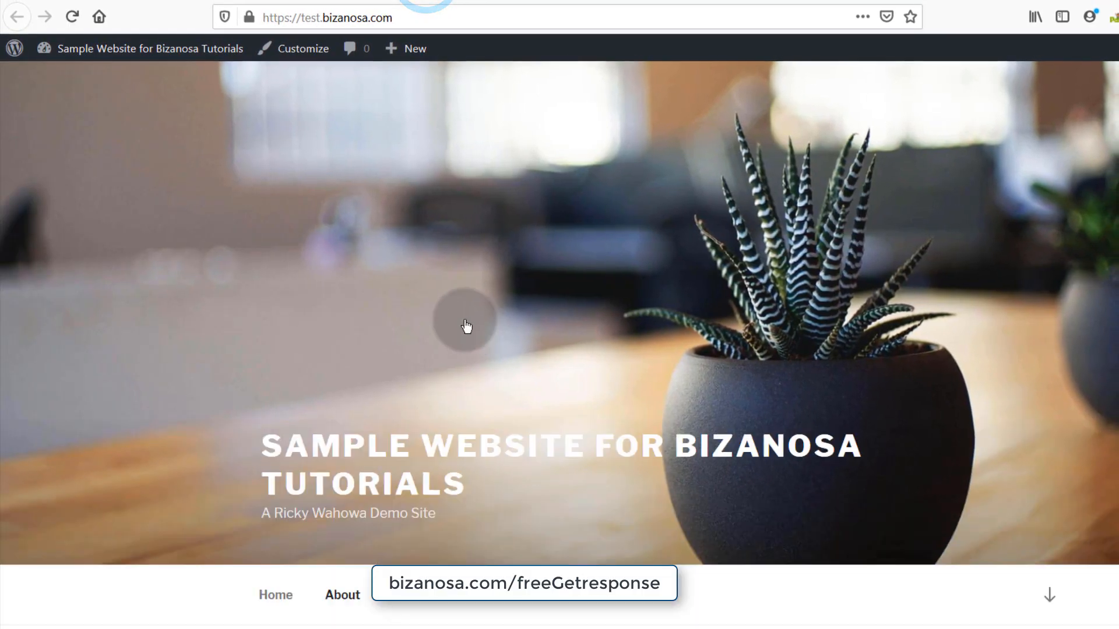
pyautogui.scroll(-8, 458, 300)
pyautogui.scroll(8, 450, 295)
pyautogui.scroll(1, 450, 295)
pyautogui.scroll(-10, 448, 293)
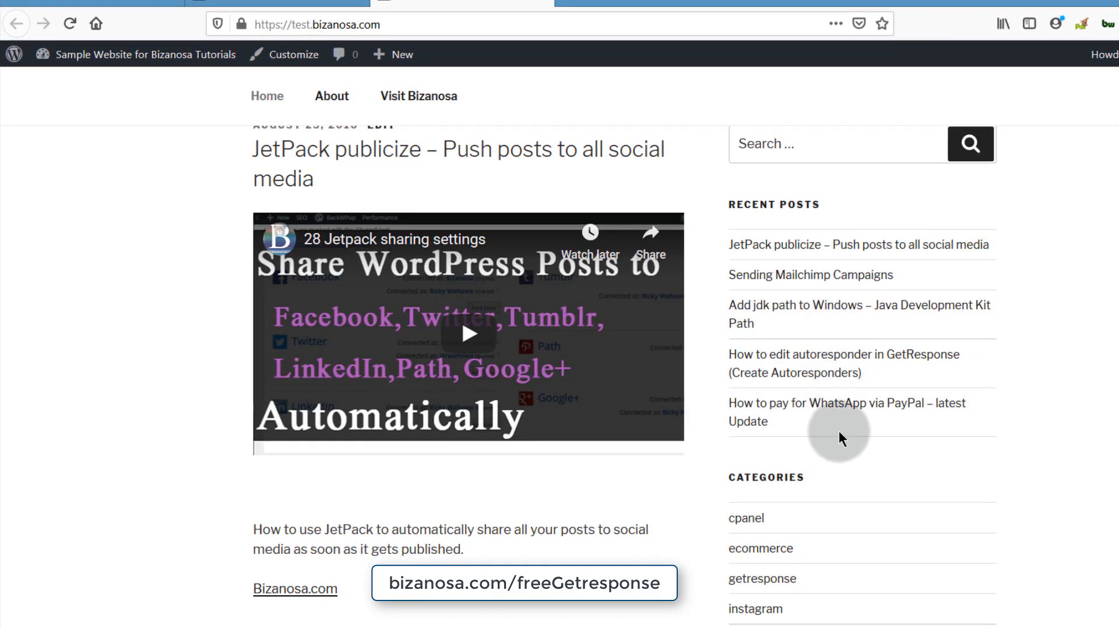
# - Browse the sample site's homepage and open the 'WhatsApp via PayPal' recent post
pyautogui.scroll(10, 817, 356)
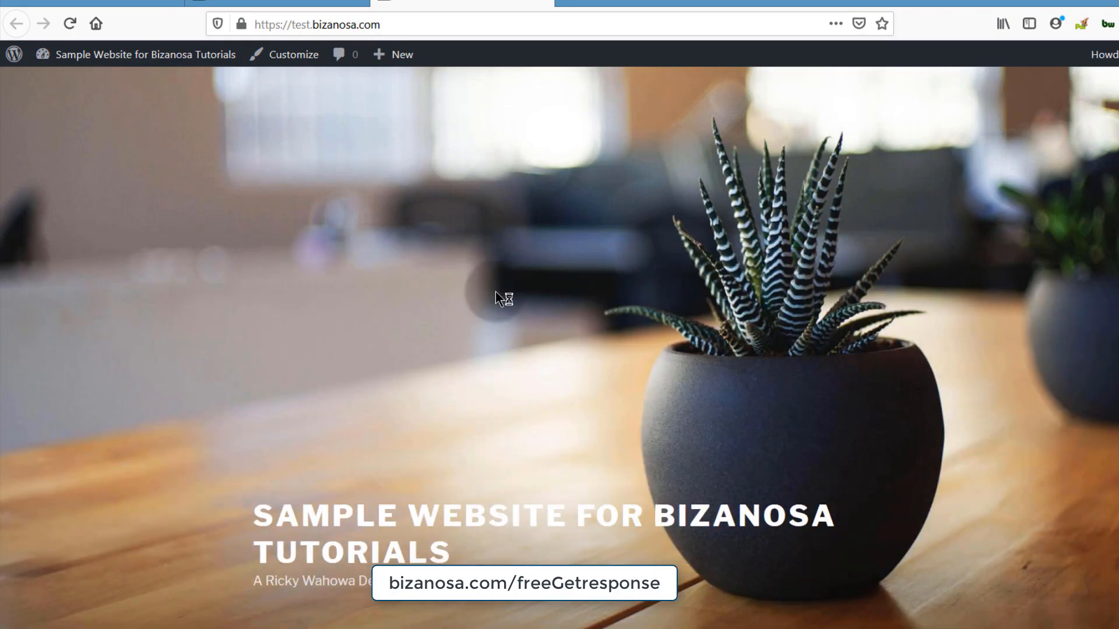
pyautogui.scroll(-7, 743, 479)
pyautogui.scroll(-5, 803, 466)
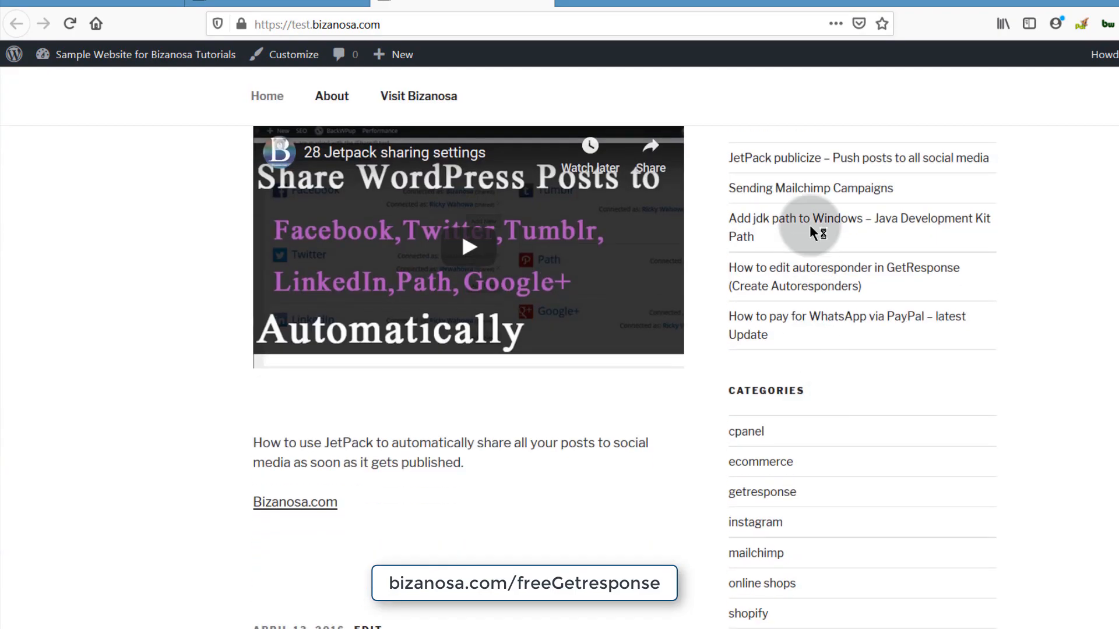
pyautogui.scroll(10, 779, 415)
pyautogui.scroll(-7, 781, 292)
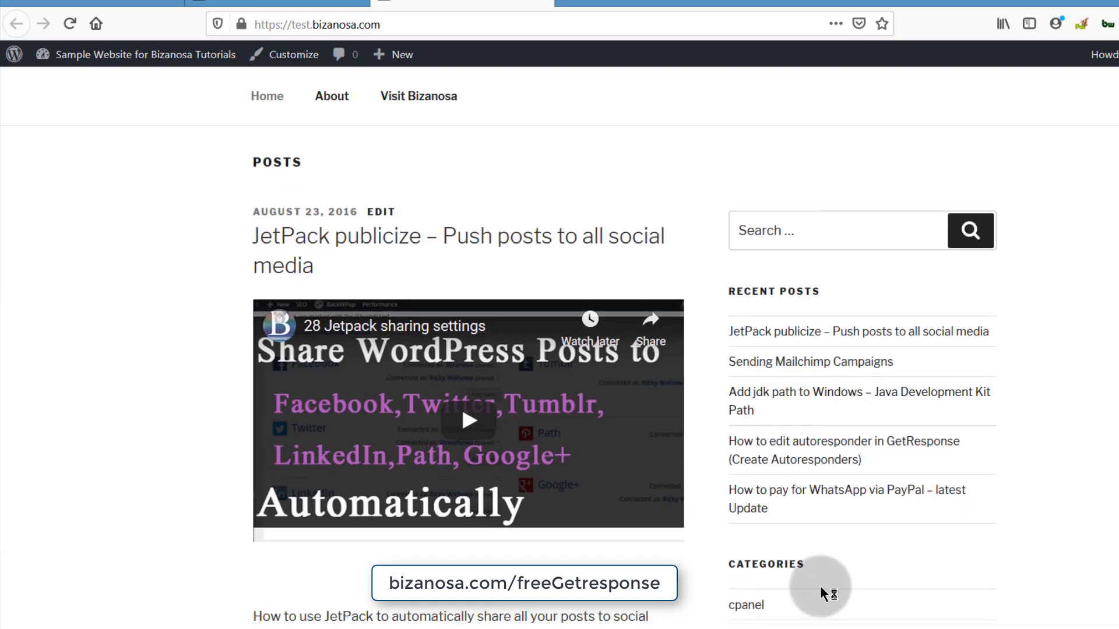
pyautogui.click(805, 487)
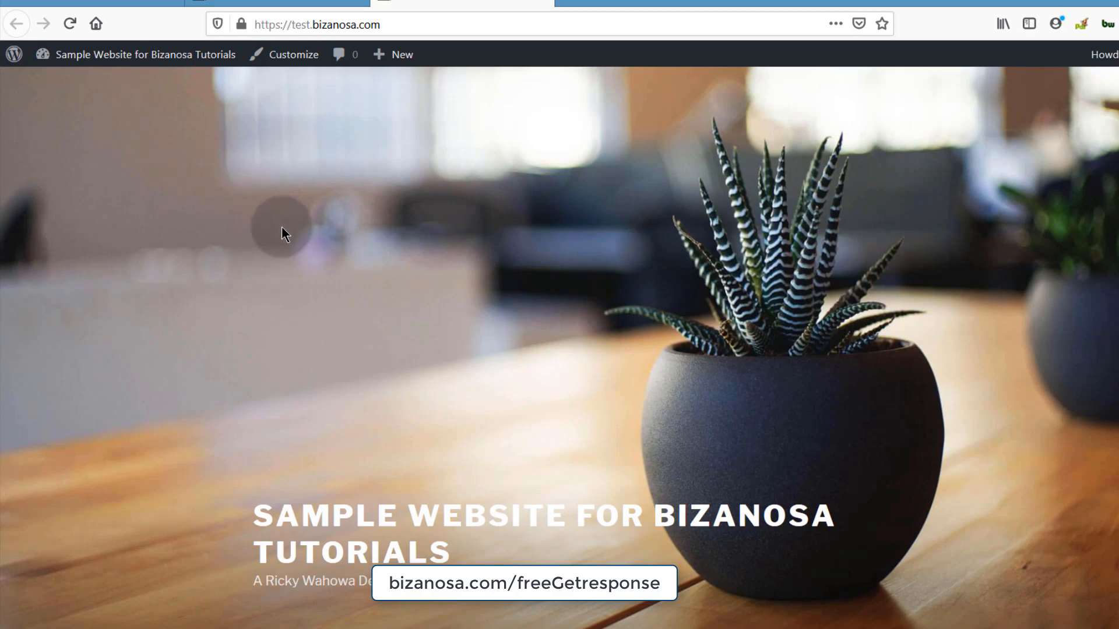
# - Open the Widgets admin page in a new browser tab from the admin bar's site menu
pyautogui.moveTo(120, 53)
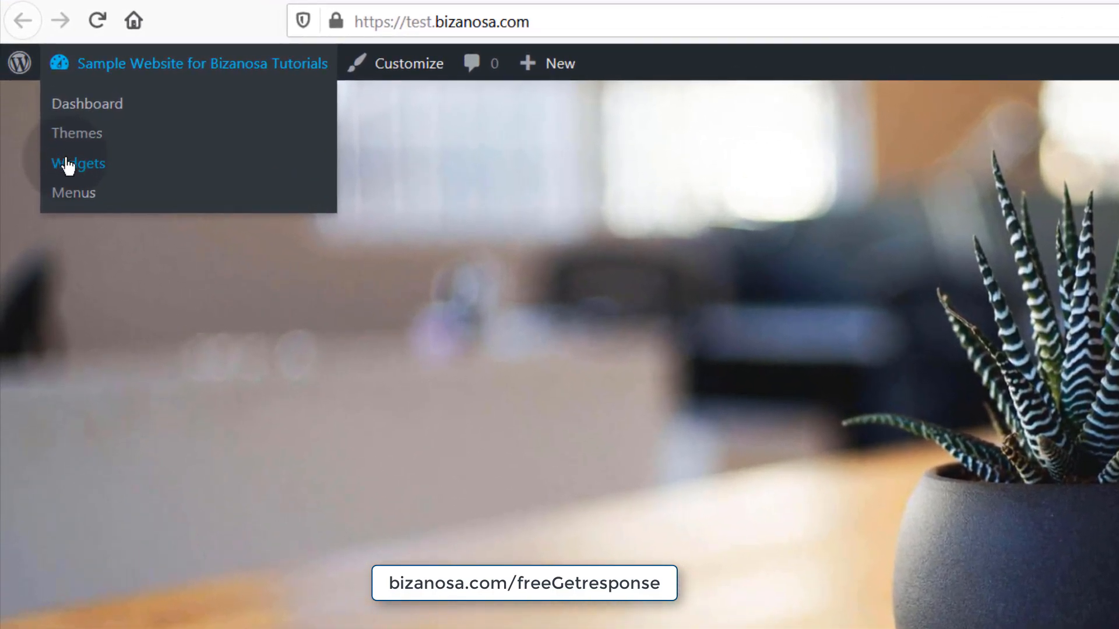
pyautogui.rightClick(67, 163)
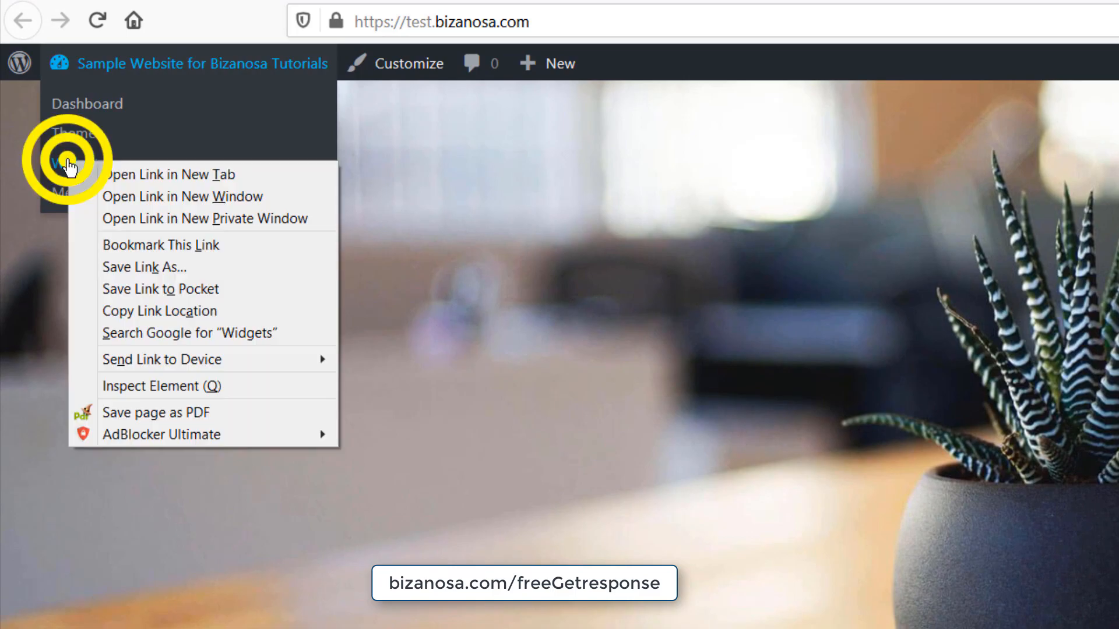
pyautogui.click(123, 172)
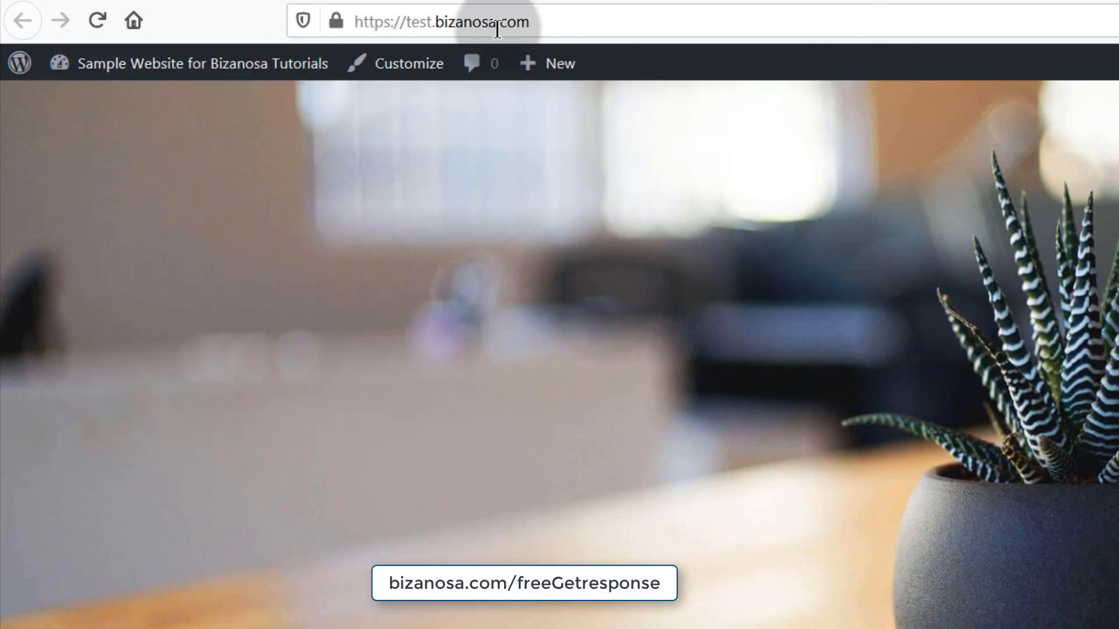
# - Switch to the WordPress Dashboard tab and bring up Appearance > Widgets
pyautogui.click(395, 0)
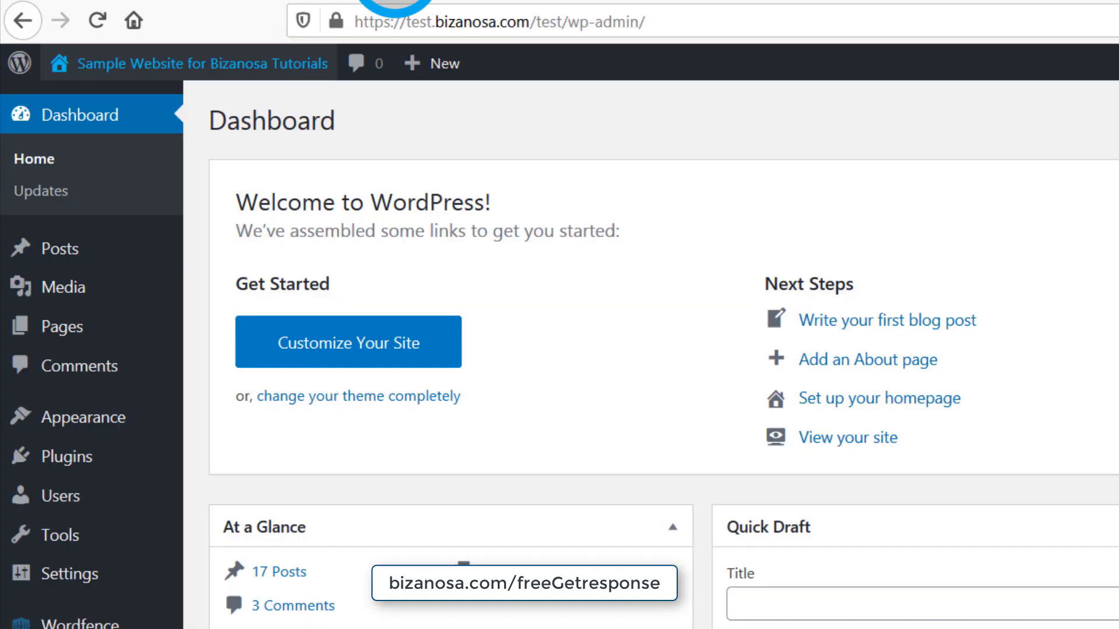
pyautogui.moveTo(89, 428)
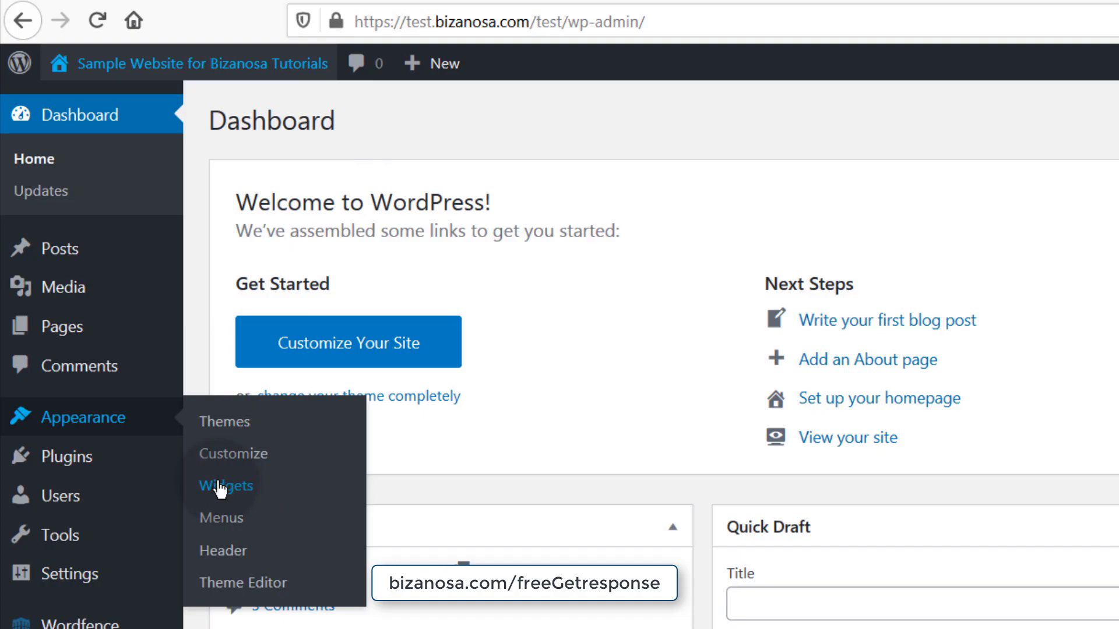
pyautogui.click(873, 3)
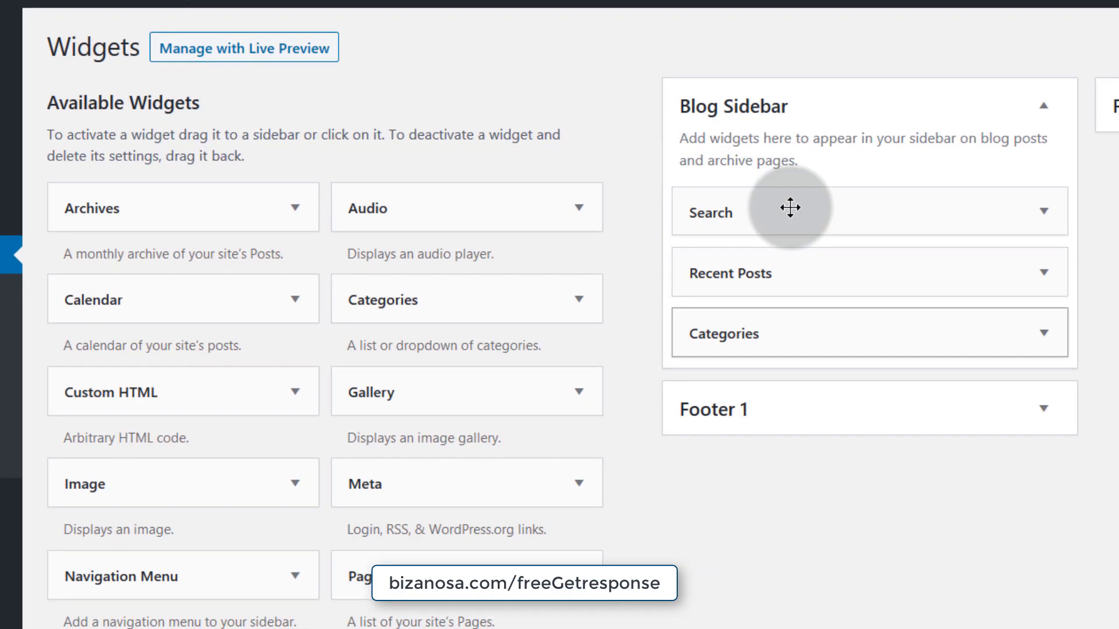
# - Expand the Footer 1 area and check the Custom HTML widget's area chooser
pyautogui.click(1031, 403)
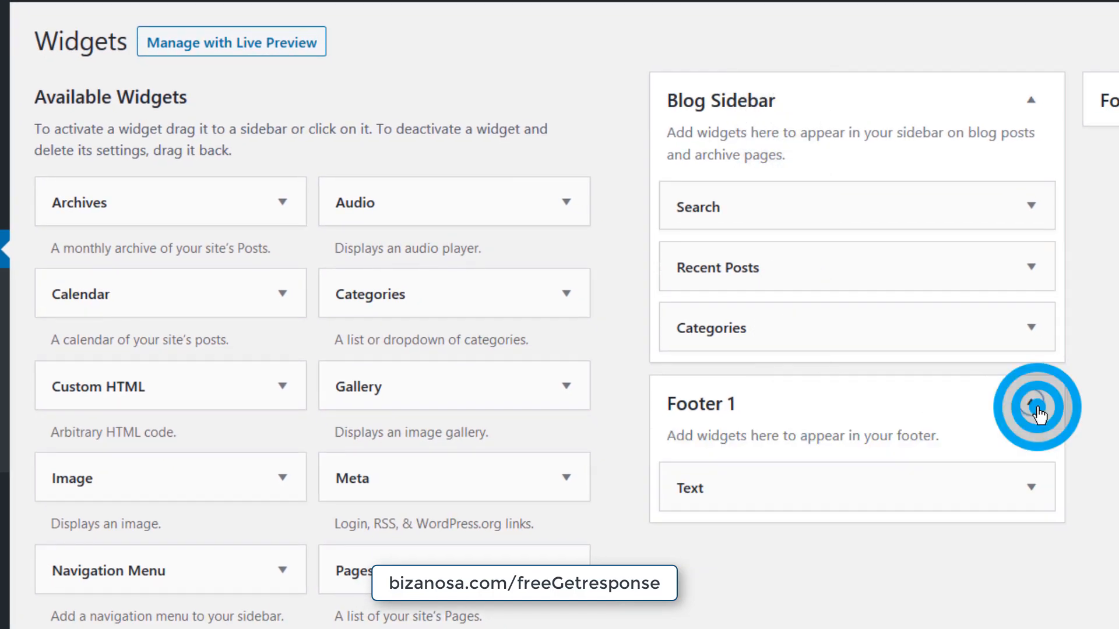
pyautogui.click(755, 615)
pyautogui.click(283, 386)
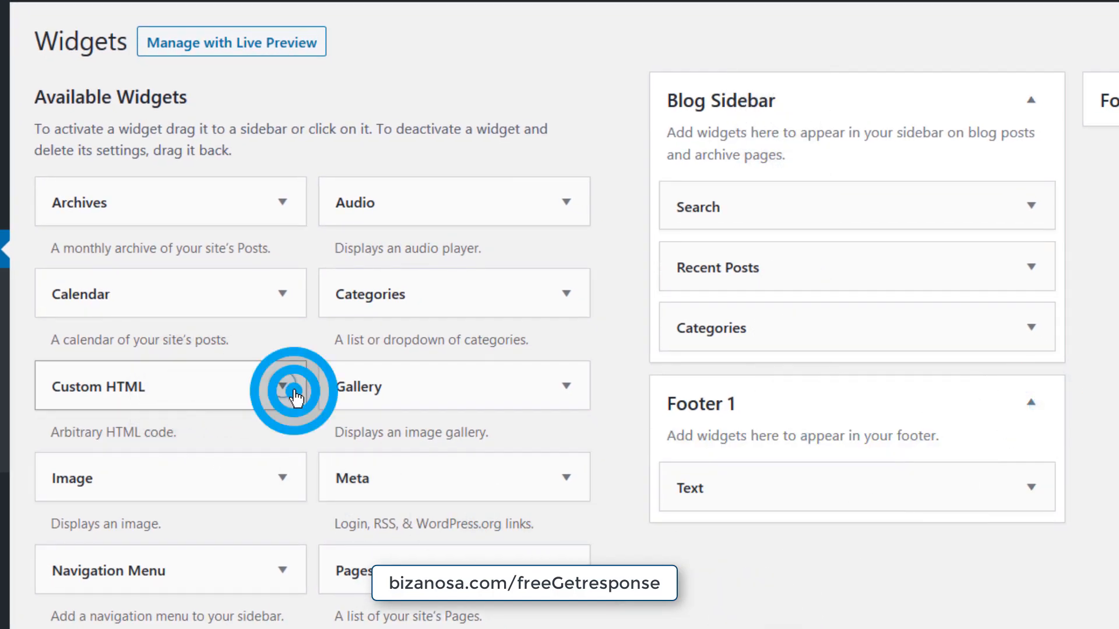
pyautogui.click(282, 386)
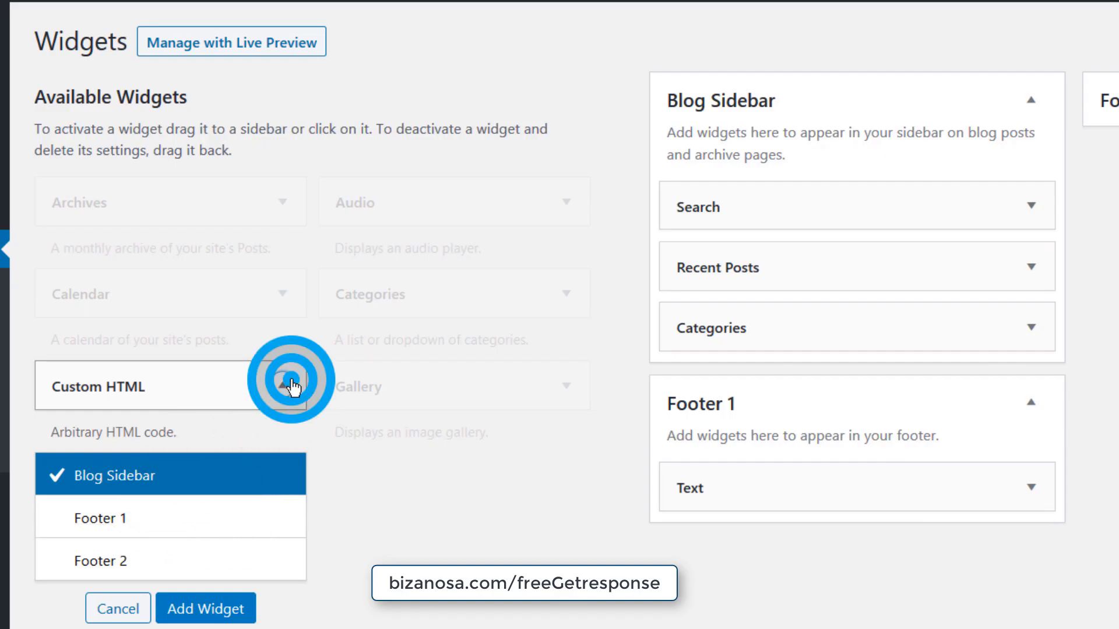
pyautogui.click(282, 386)
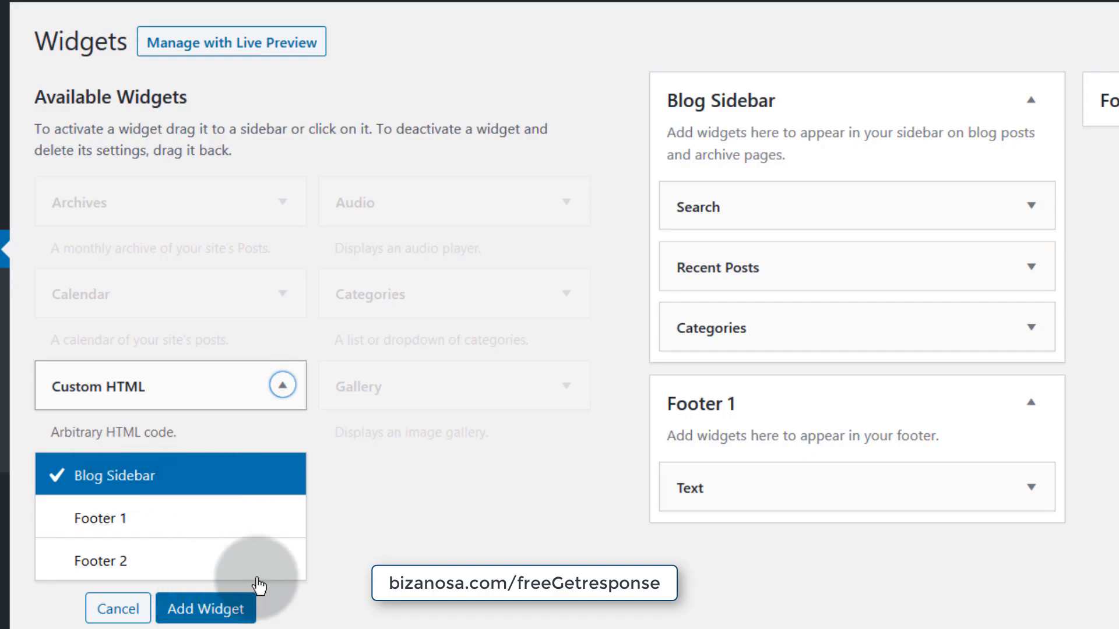
pyautogui.click(282, 385)
# - Add a Custom HTML widget atop Blog Sidebar with the pasted GetResponse script, save, and reload the site
pyautogui.moveTo(55, 386); pyautogui.dragTo(612, 200)
pyautogui.click(671, 357)
pyautogui.rightClick(670, 354)
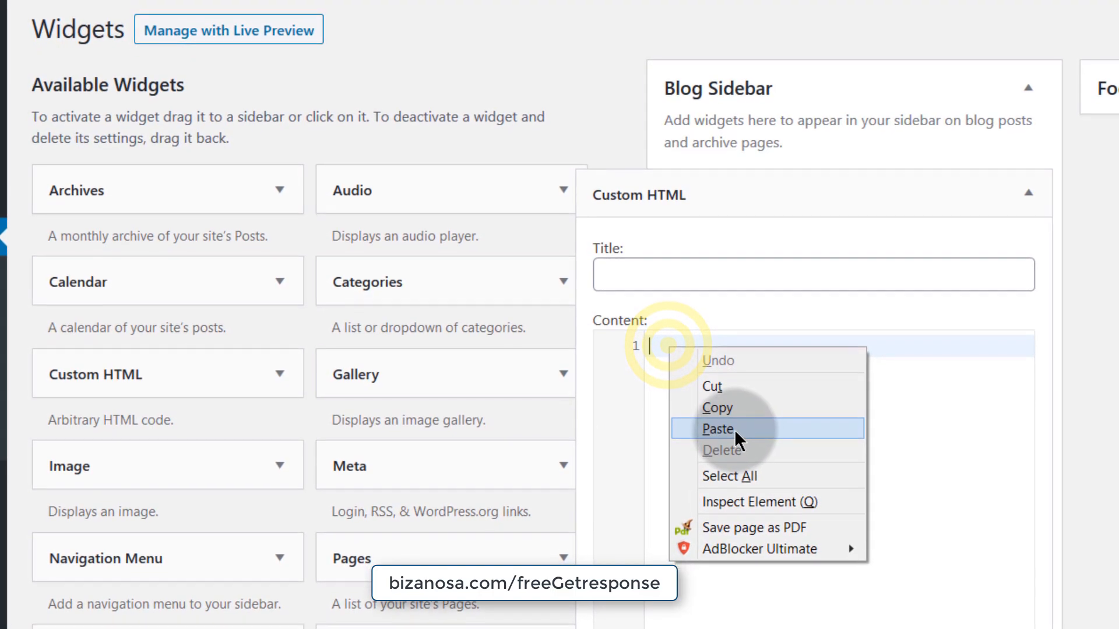
pyautogui.click(735, 430)
pyautogui.click(640, 273)
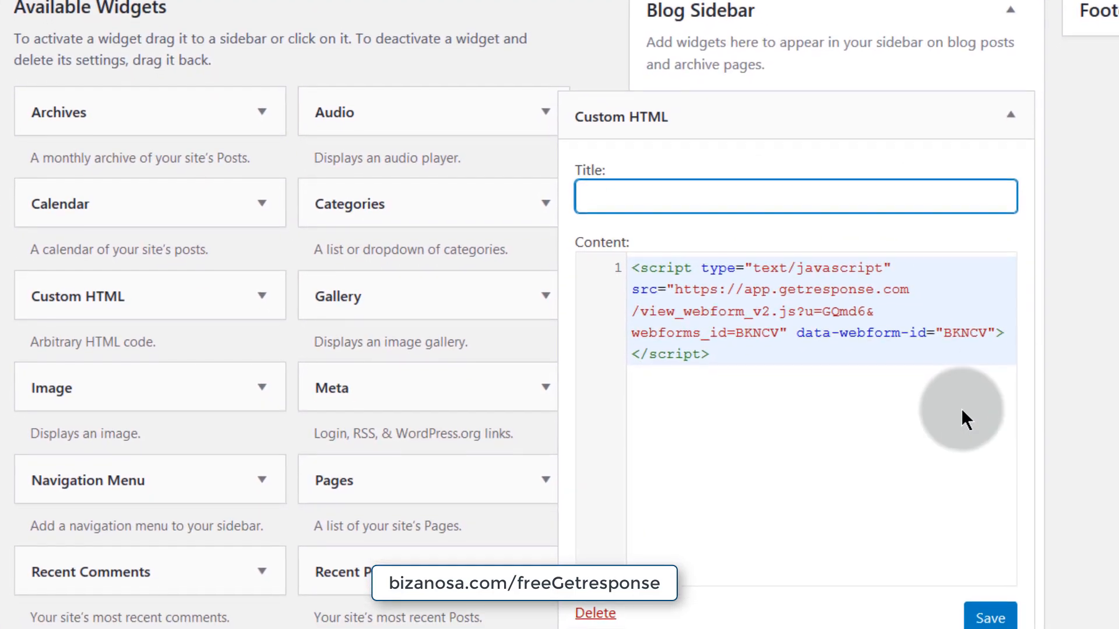
pyautogui.click(1003, 620)
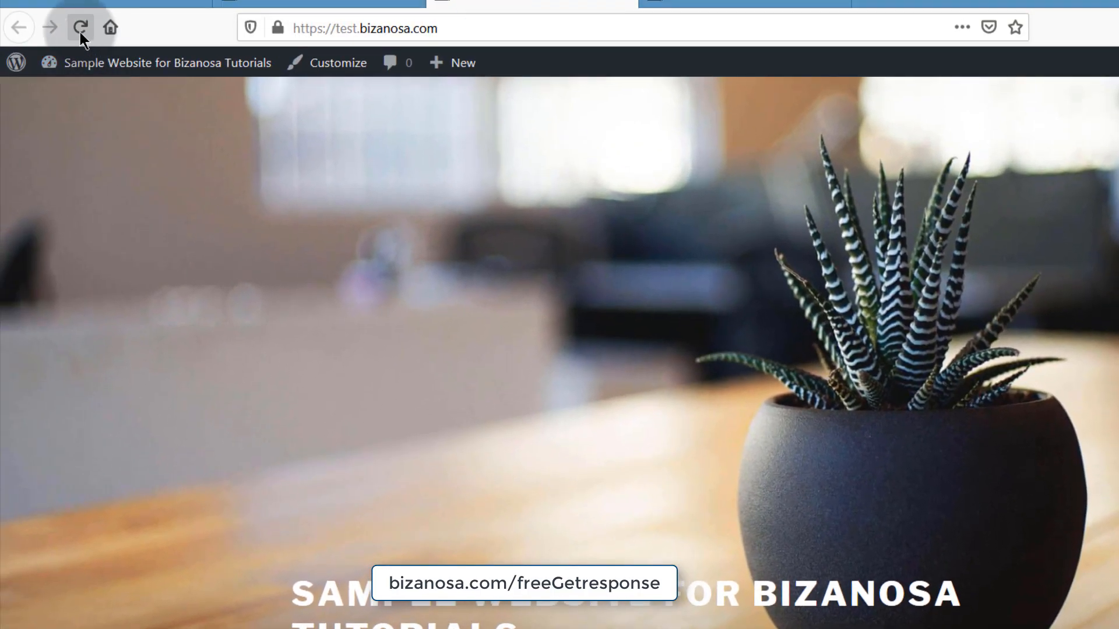
pyautogui.click(79, 30)
pyautogui.scroll(-5, 694, 519)
pyautogui.scroll(-3, 691, 526)
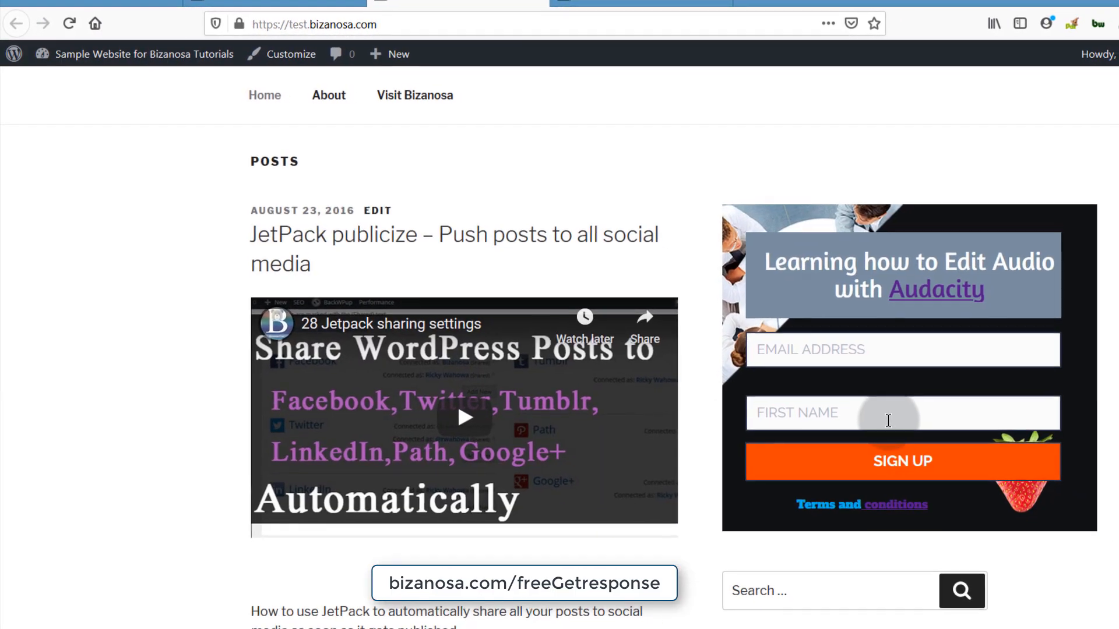
pyautogui.scroll(-8, 874, 408)
pyautogui.scroll(7, 804, 320)
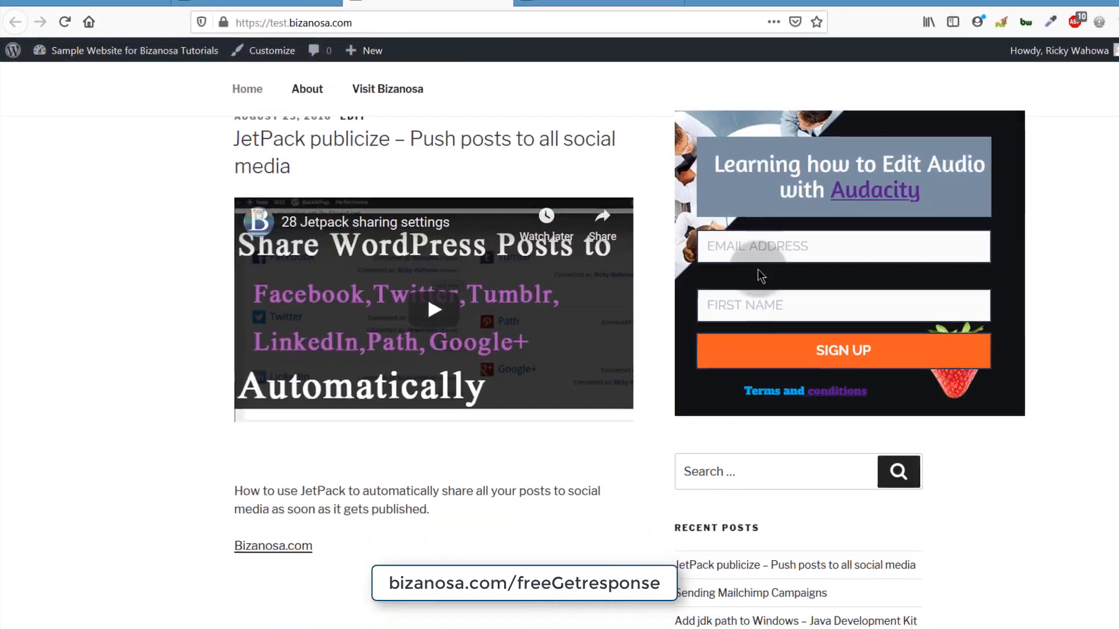
pyautogui.scroll(6, 790, 297)
pyautogui.scroll(-4, 793, 318)
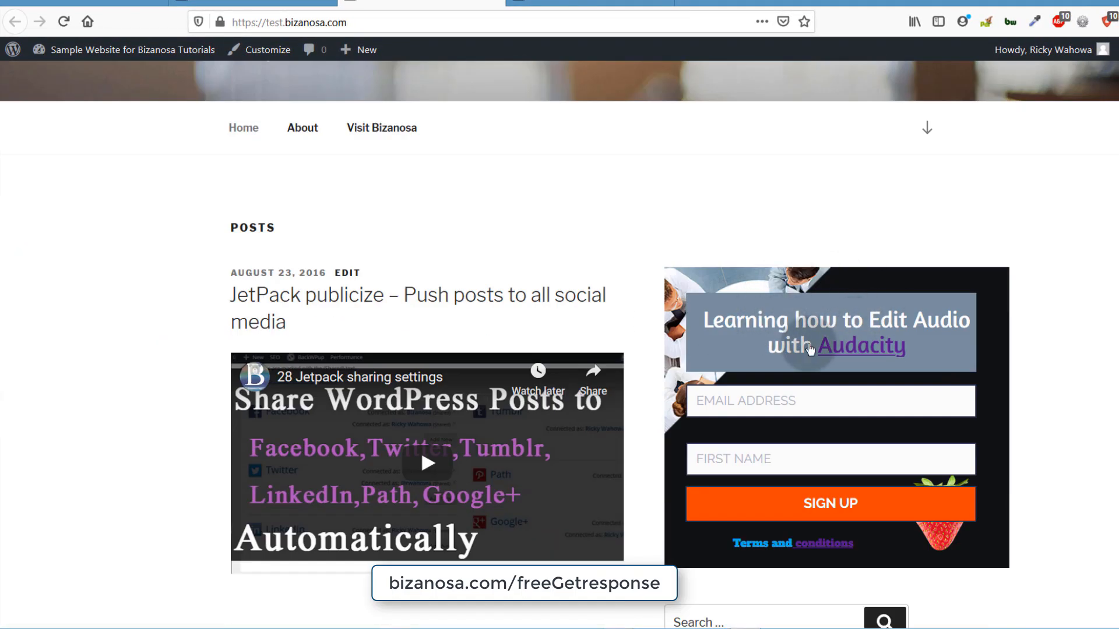
pyautogui.scroll(-2, 822, 342)
pyautogui.scroll(5, 821, 335)
pyautogui.scroll(-3, 802, 435)
pyautogui.scroll(-3, 806, 418)
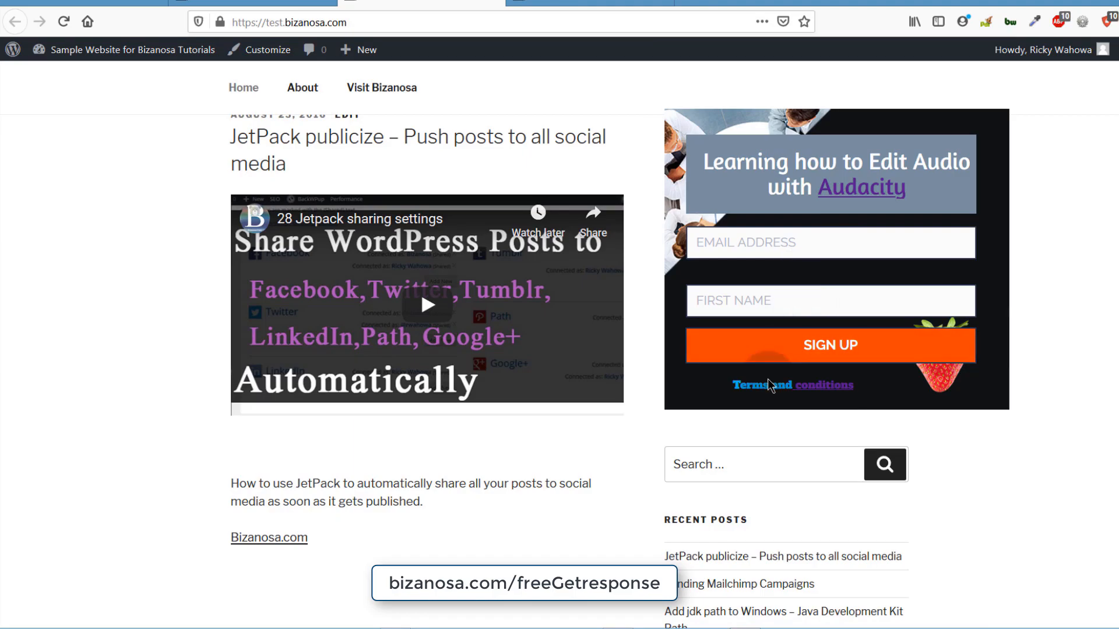
pyautogui.scroll(-2, 764, 357)
pyautogui.scroll(5, 758, 361)
pyautogui.scroll(-15, 749, 369)
pyautogui.scroll(-15, 749, 367)
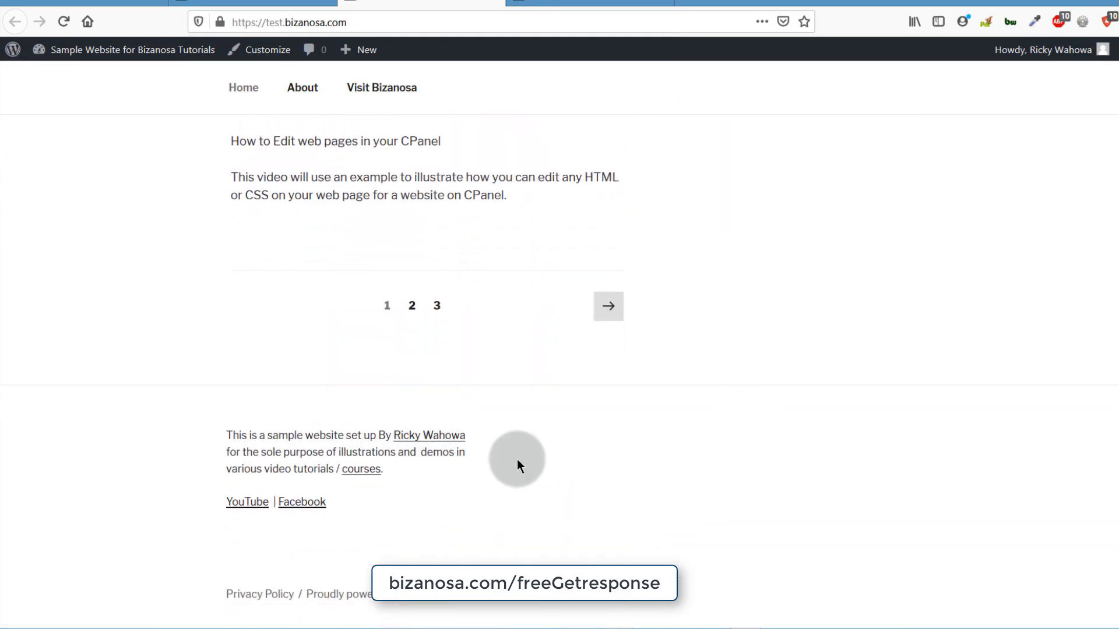
# - Drop a Custom HTML widget into Footer 2 and paste the GetResponse form script into its content
pyautogui.click(568, 1)
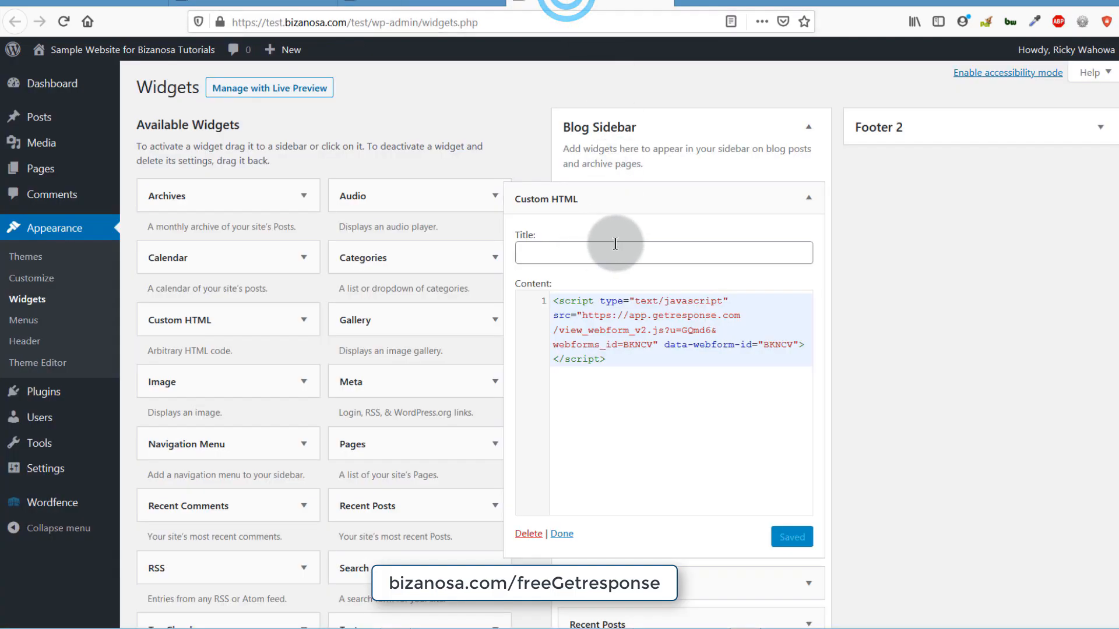
pyautogui.click(812, 202)
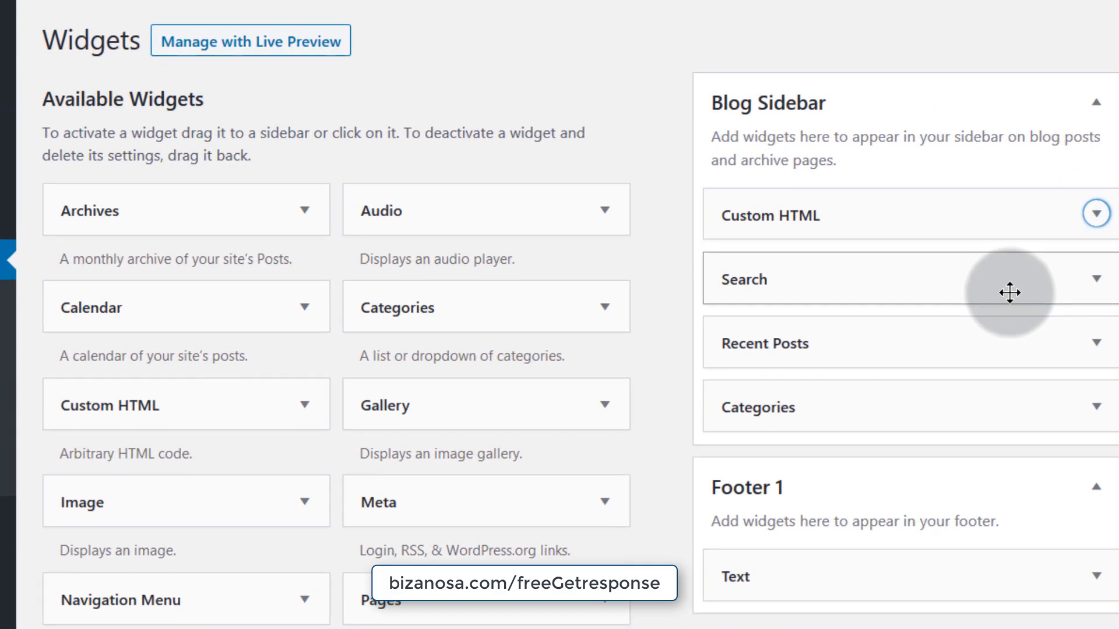
pyautogui.moveTo(107, 405); pyautogui.dragTo(1118, 101)
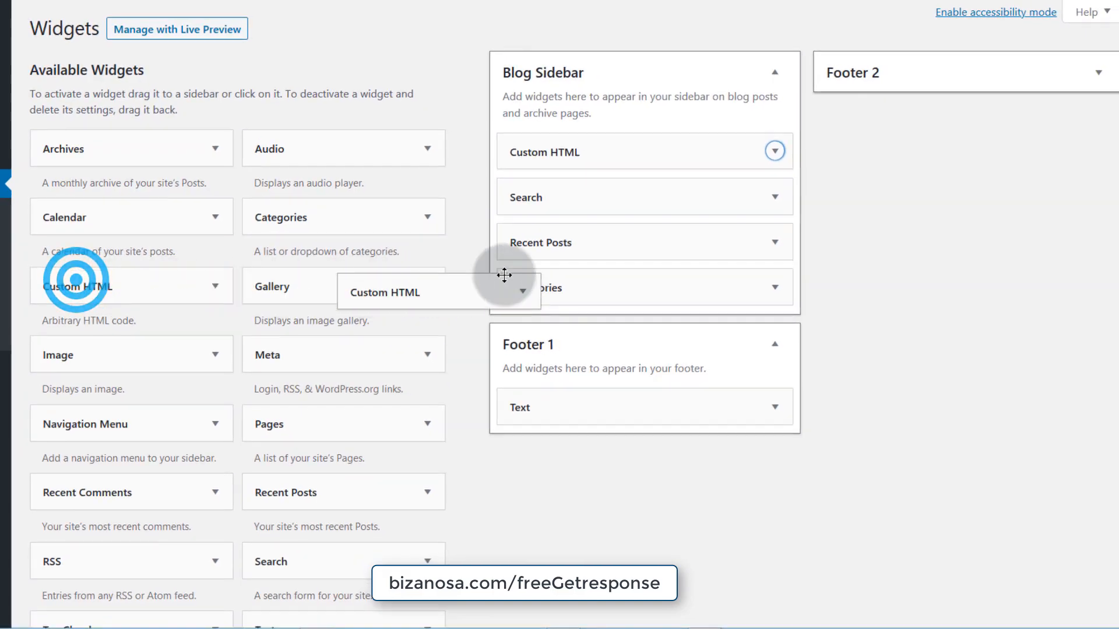
pyautogui.moveTo(946, 71); pyautogui.dragTo(879, 133)
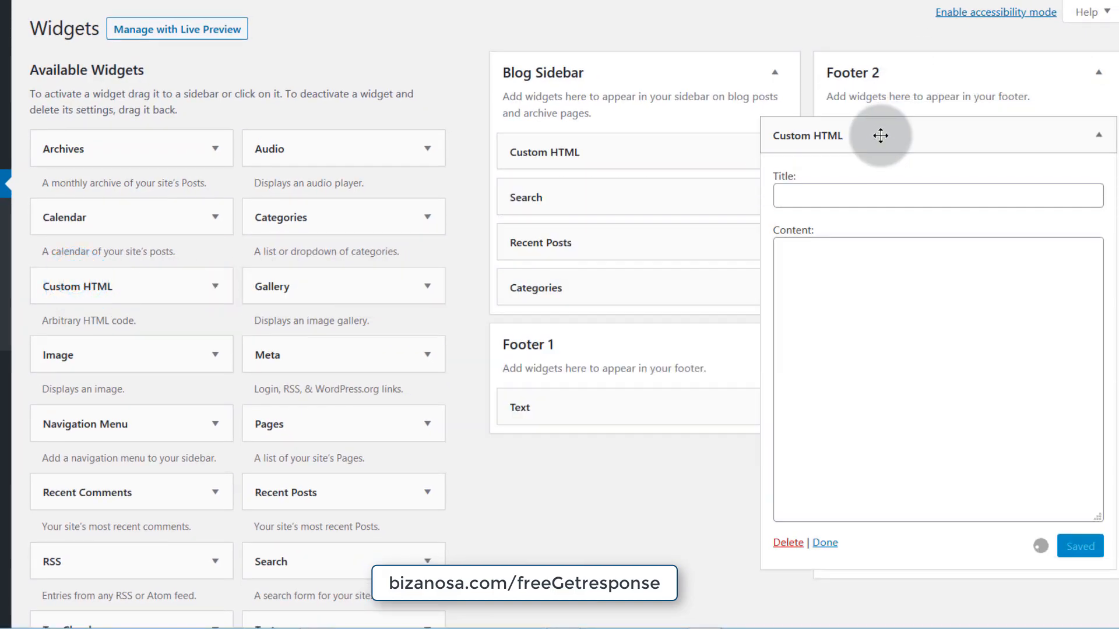
pyautogui.rightClick(828, 258)
pyautogui.click(1024, 376)
pyautogui.rightClick(863, 292)
pyautogui.click(845, 293)
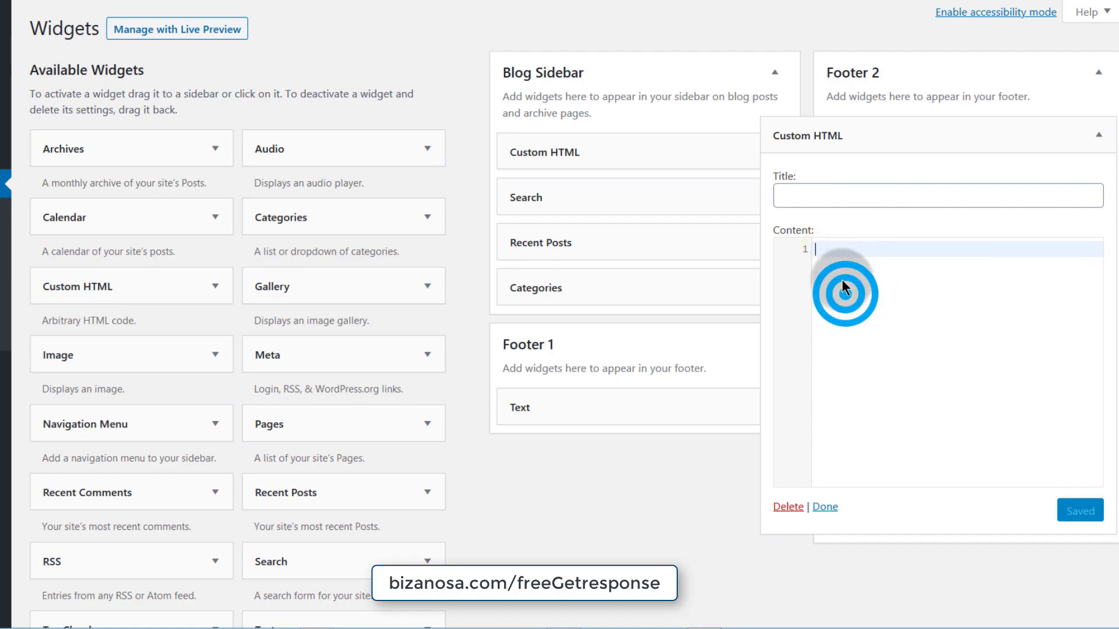
pyautogui.rightClick(817, 249)
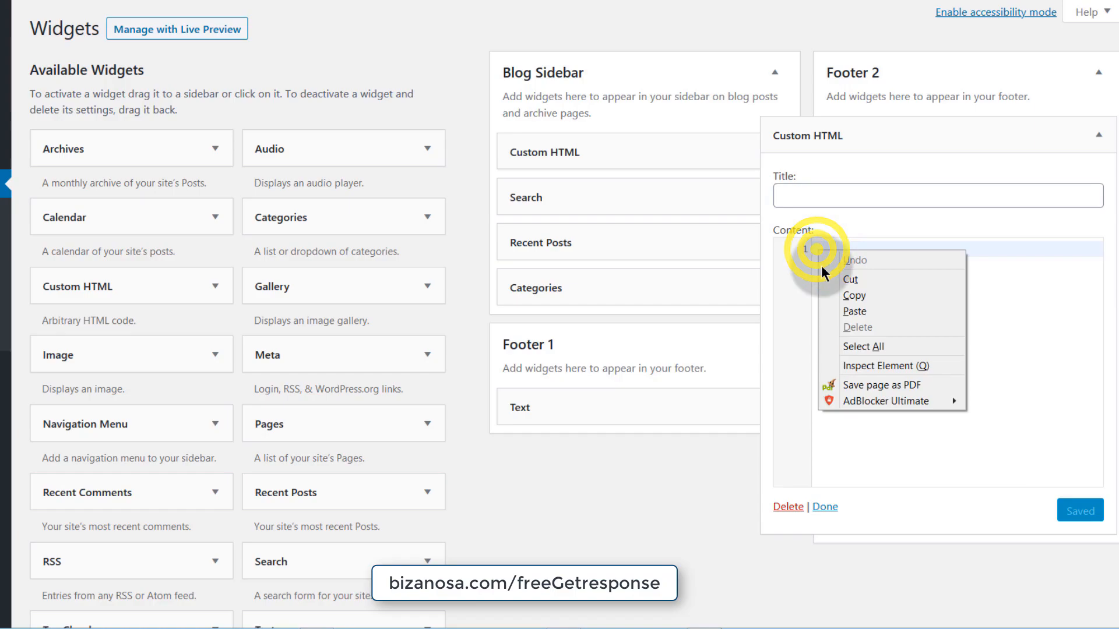
pyautogui.click(852, 312)
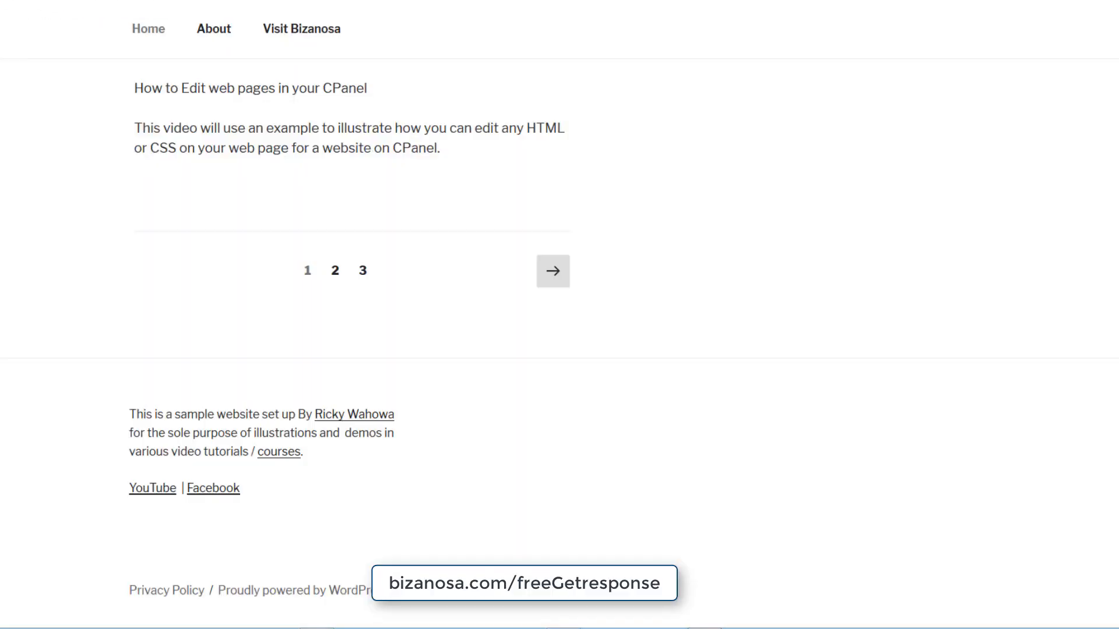
# - Scroll to the sidebar signup form and try its EMAIL ADDRESS and FIRST NAME fields
pyautogui.scroll(20, 824, 333)
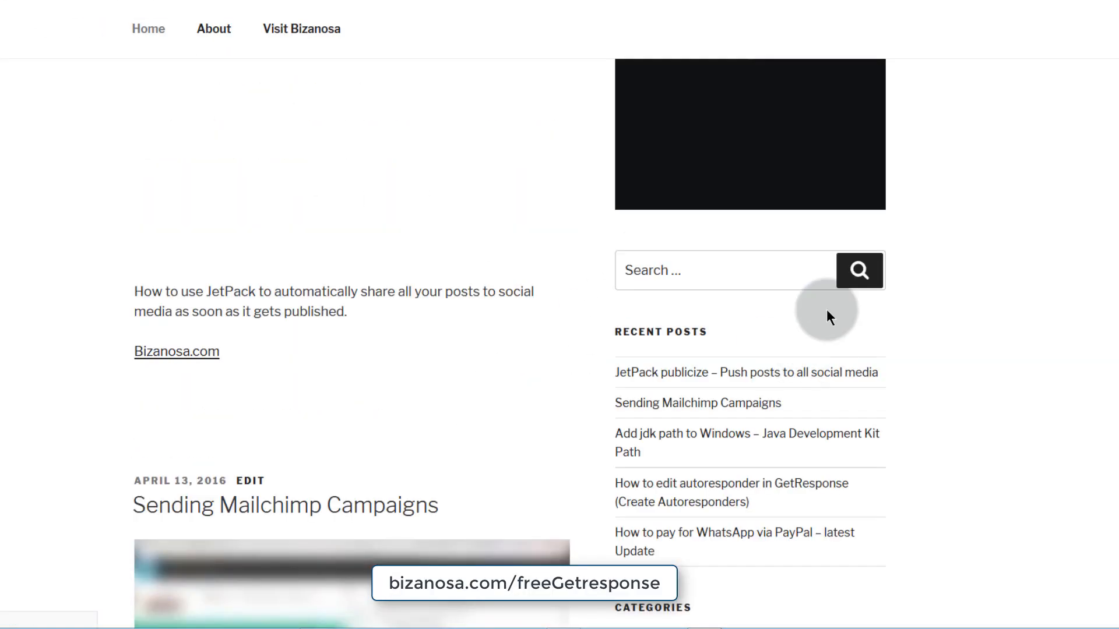
pyautogui.scroll(-20, 749, 408)
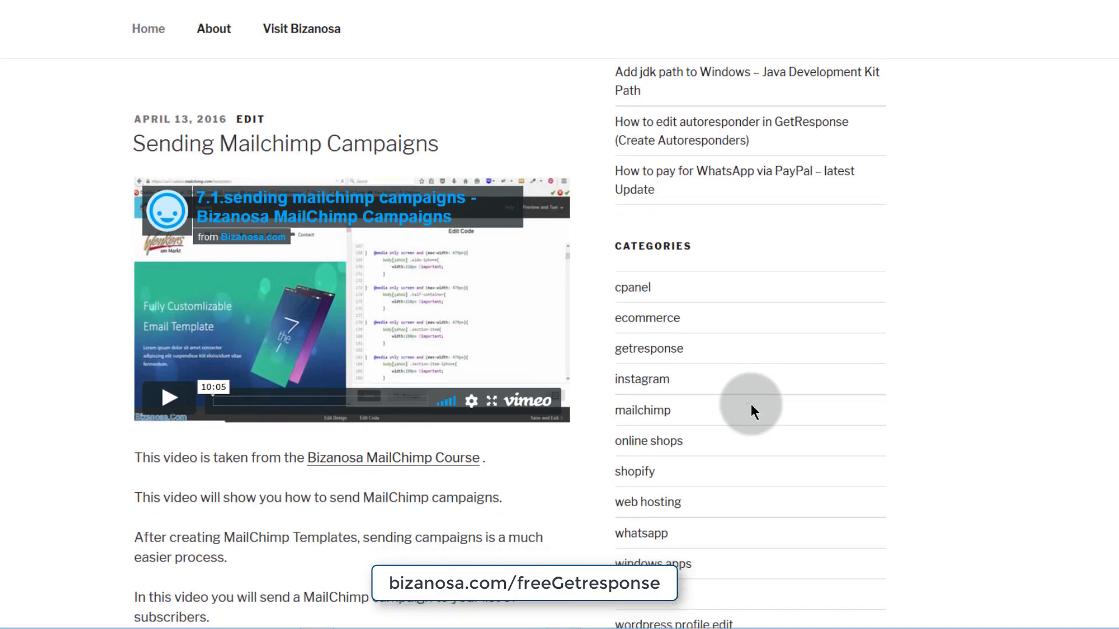
pyautogui.scroll(-2, 746, 390)
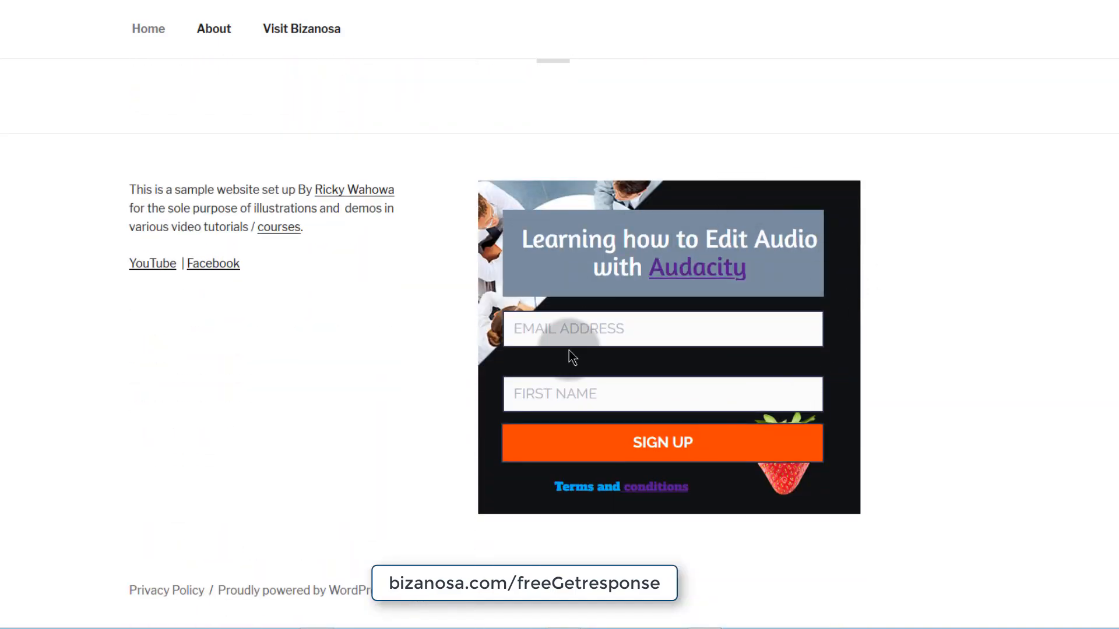
pyautogui.scroll(4, 560, 259)
pyautogui.scroll(-4, 599, 270)
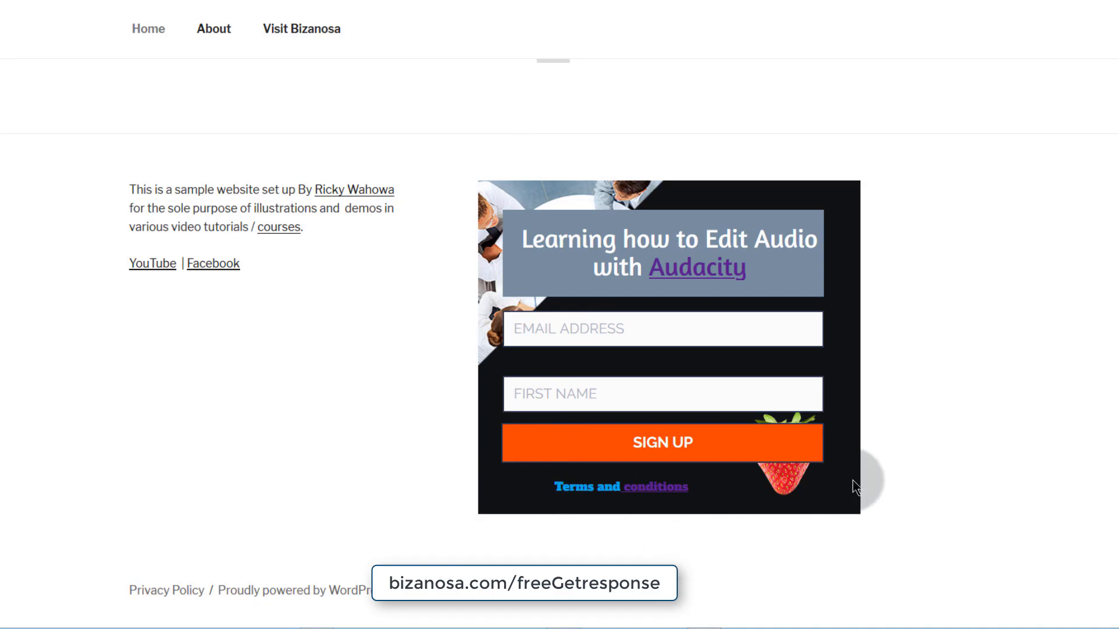
pyautogui.scroll(20, 663, 265)
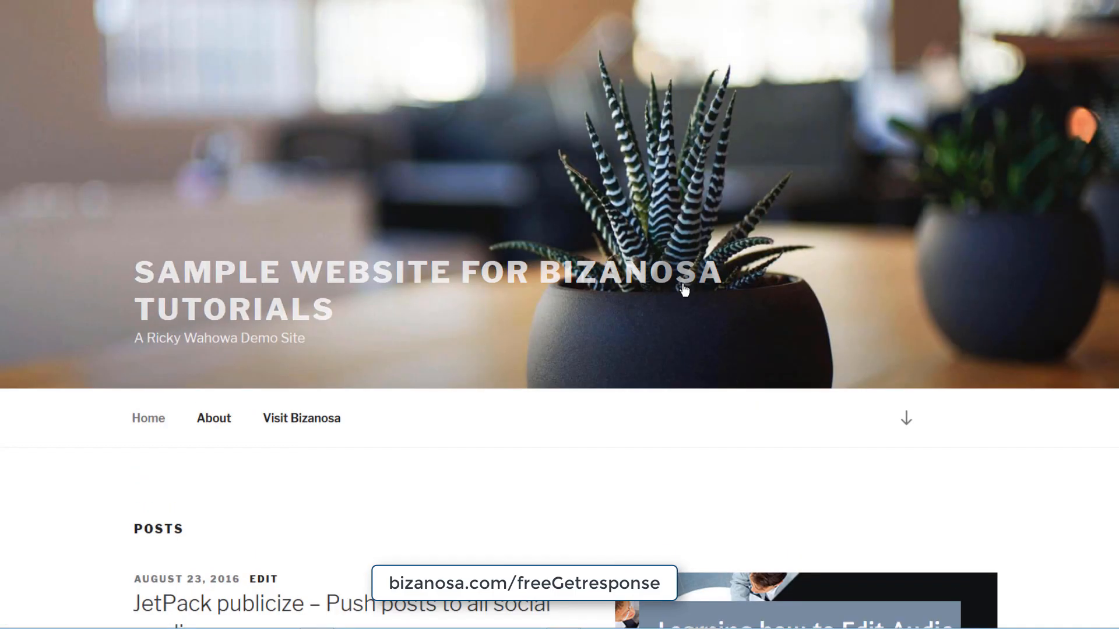
pyautogui.scroll(-6, 683, 288)
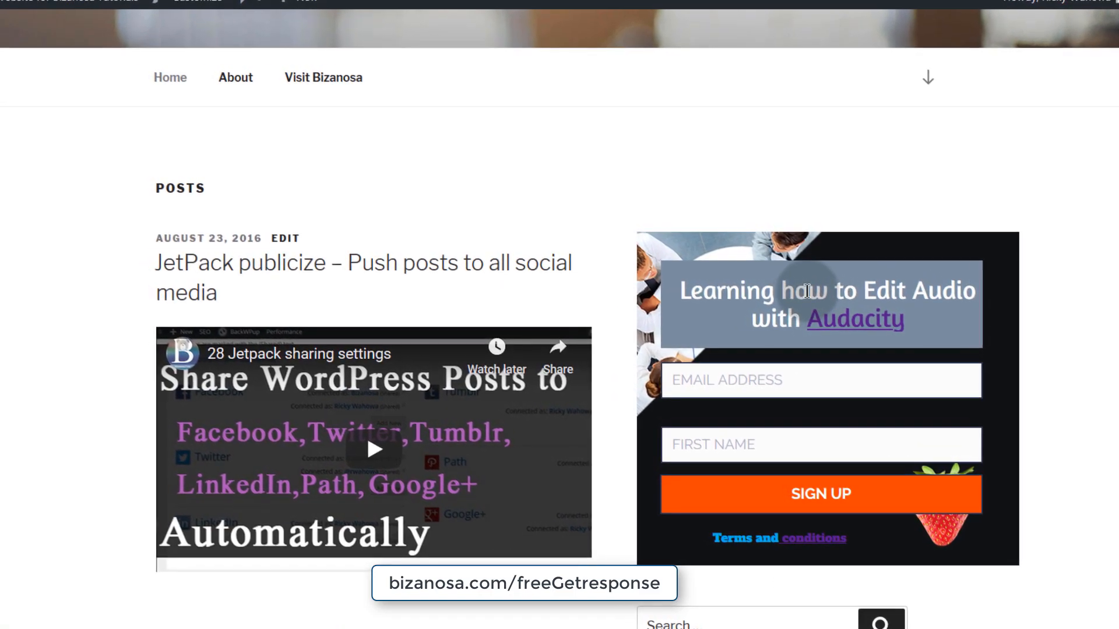
pyautogui.click(805, 387)
pyautogui.click(731, 452)
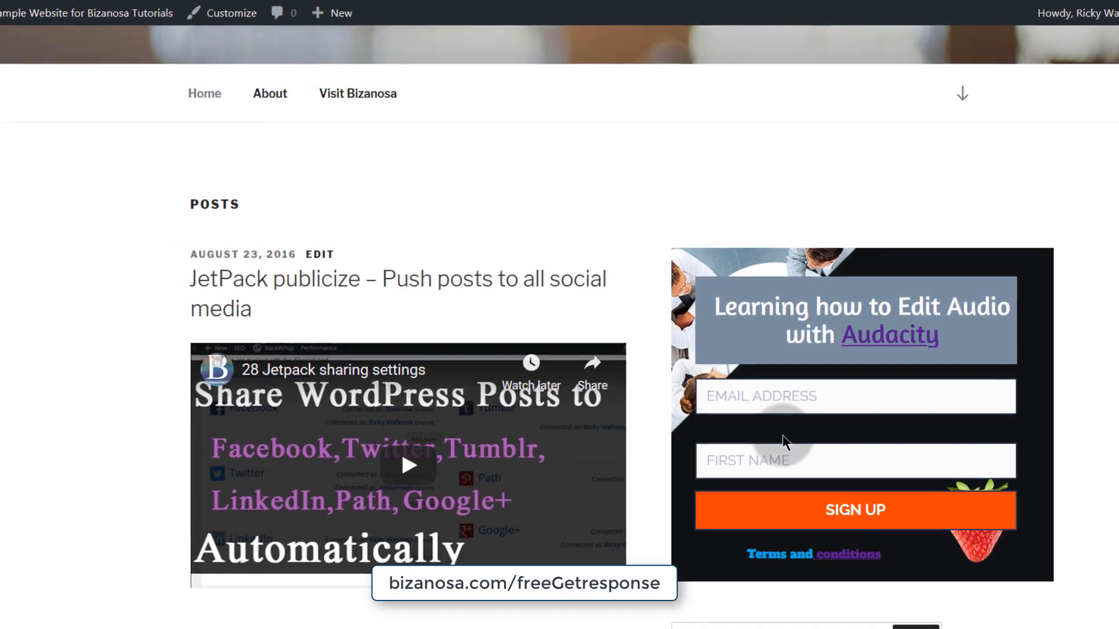
# - Scroll through the home page again to check the sidebar and footer signup forms
pyautogui.scroll(-3, 778, 442)
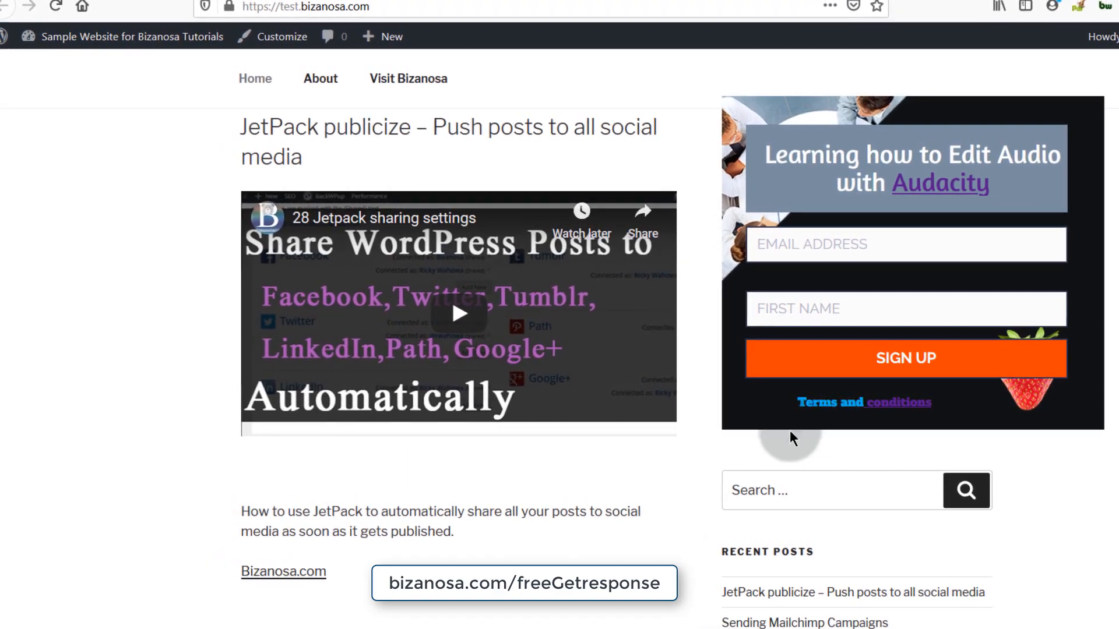
pyautogui.scroll(-4, 781, 373)
pyautogui.scroll(8, 789, 368)
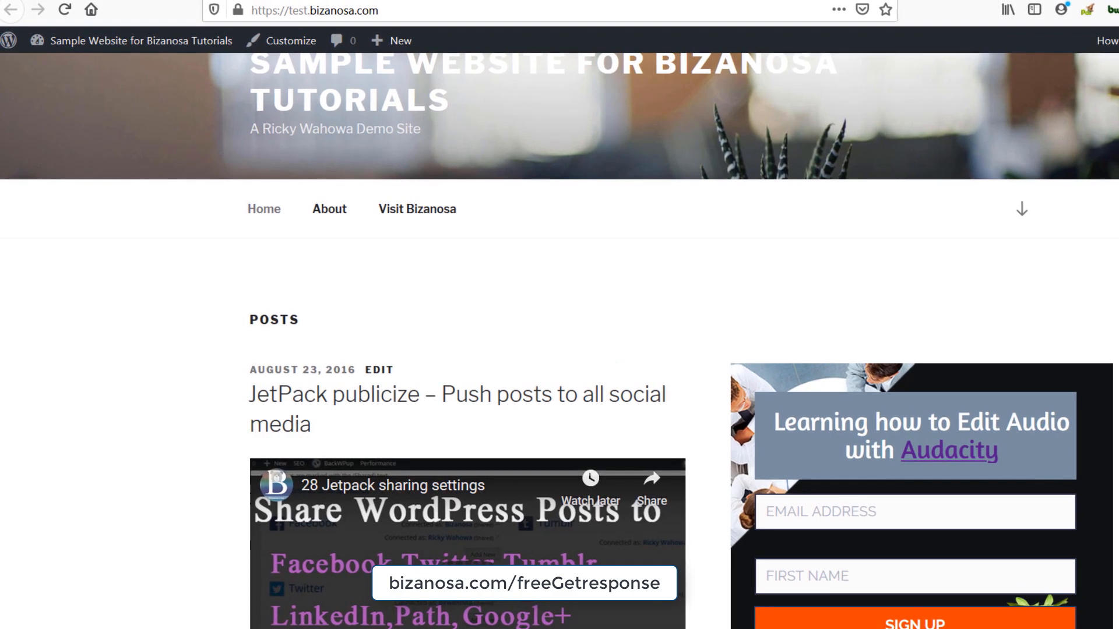
pyautogui.scroll(-5, 832, 583)
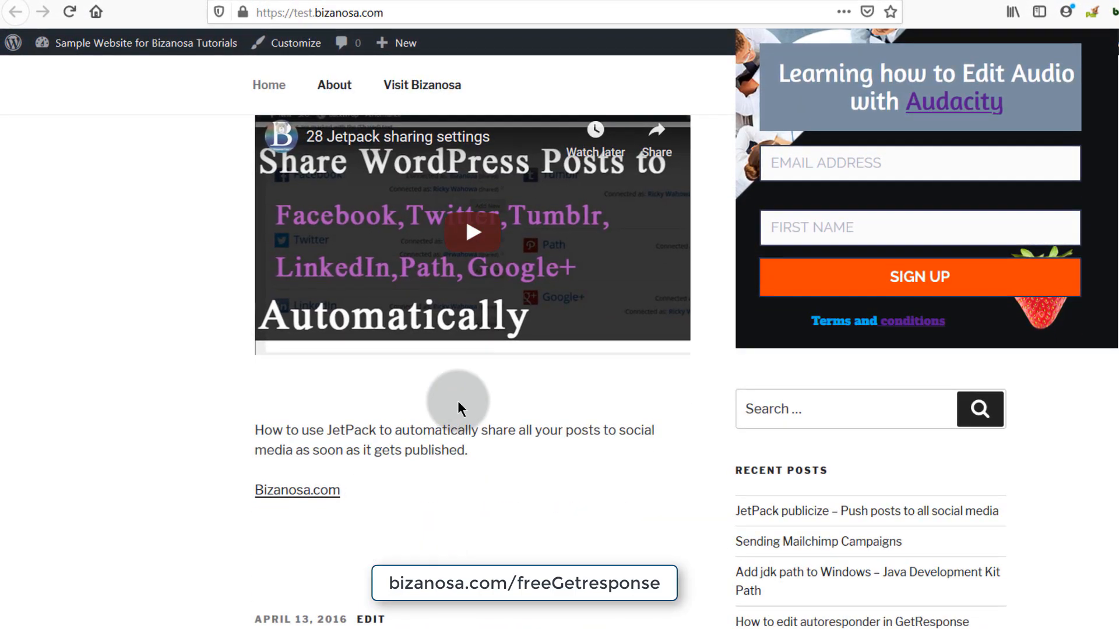
pyautogui.scroll(5, 915, 373)
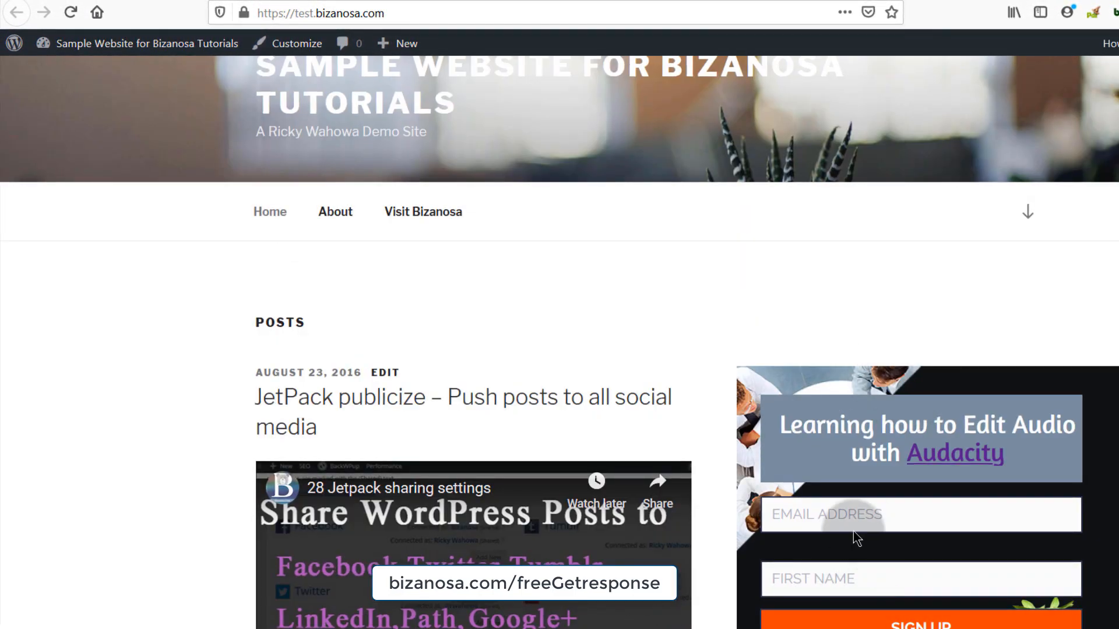
pyautogui.scroll(5, 820, 460)
pyautogui.scroll(-5, 817, 465)
pyautogui.scroll(5, 817, 465)
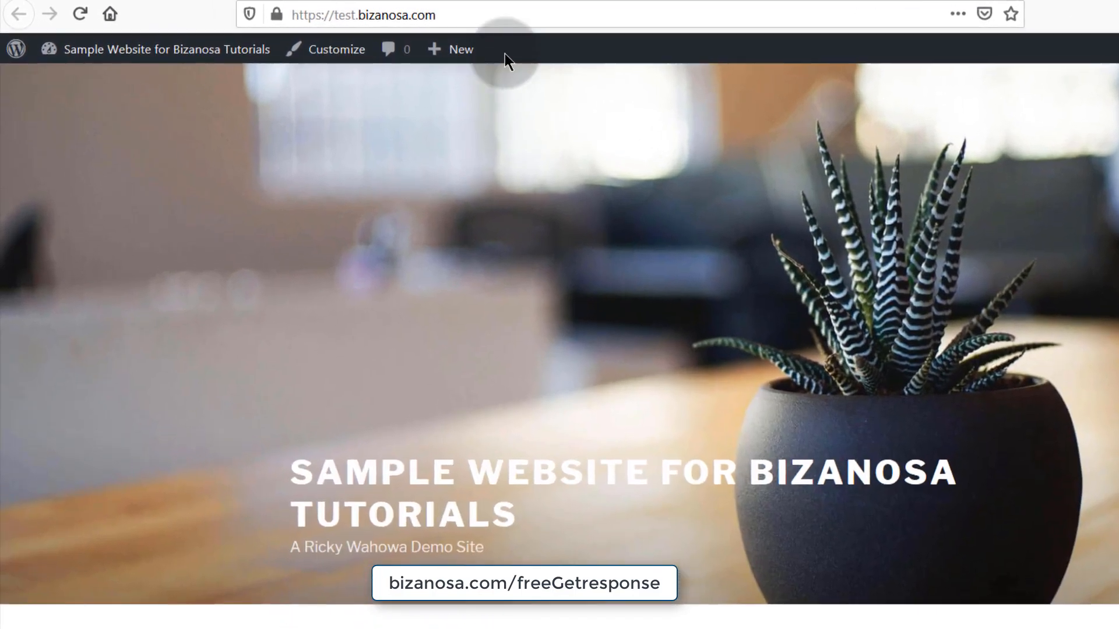
pyautogui.moveTo(539, 69)
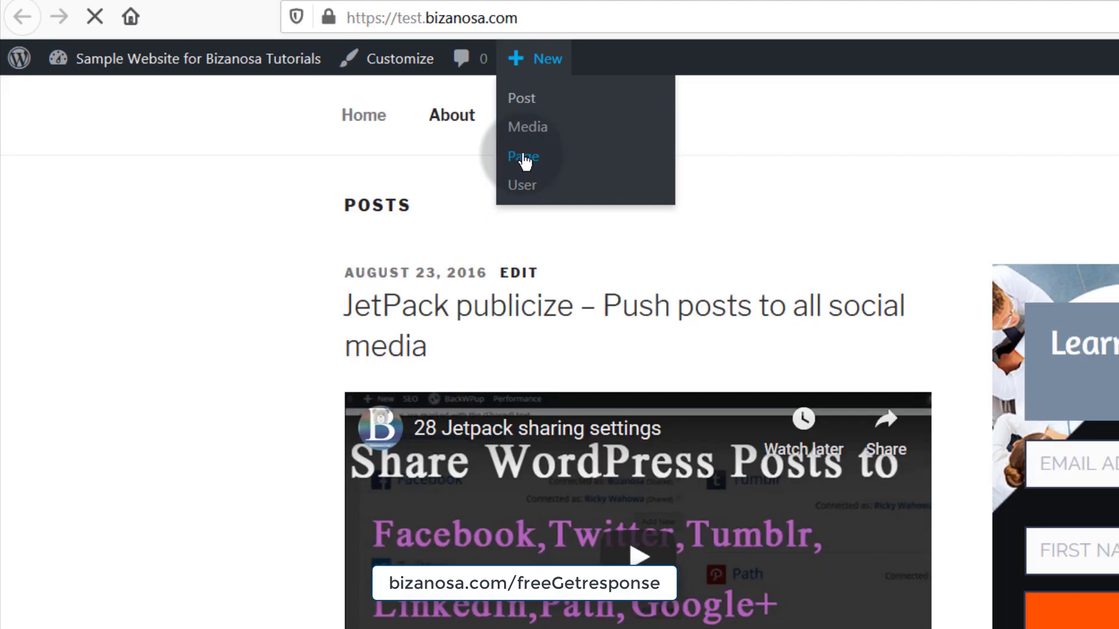
# - Start a new page from the admin bar's New menu and place the cursor in its title
pyautogui.click(524, 158)
pyautogui.click(456, 254)
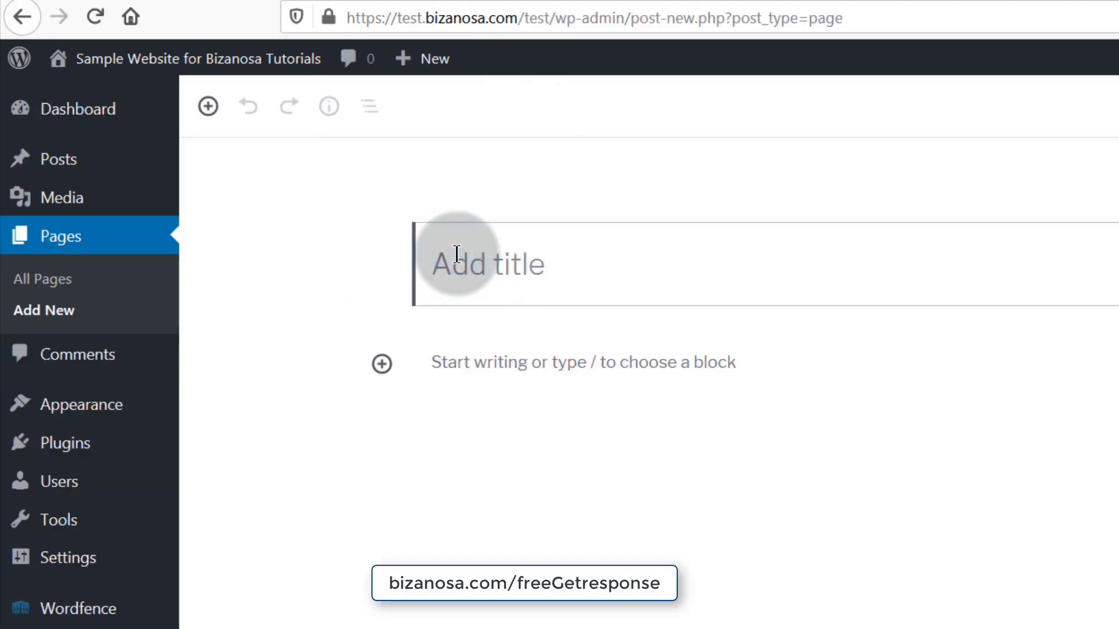
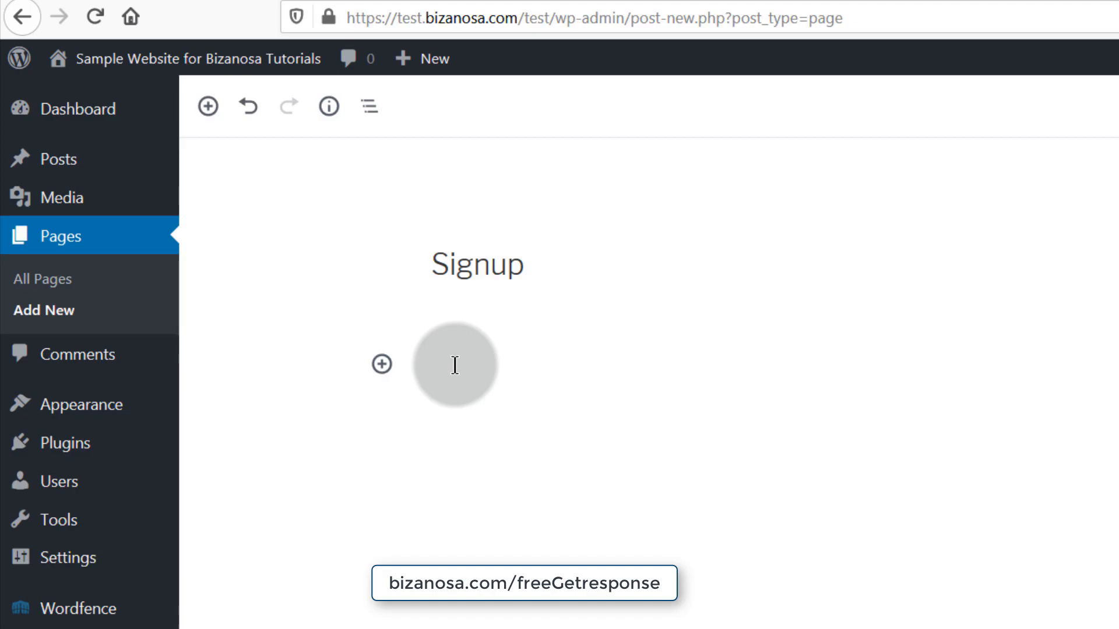
# - Write the paragraph 'Signup to learn how to edit Audio with Audacity', fixing its typos
pyautogui.write('to lear')
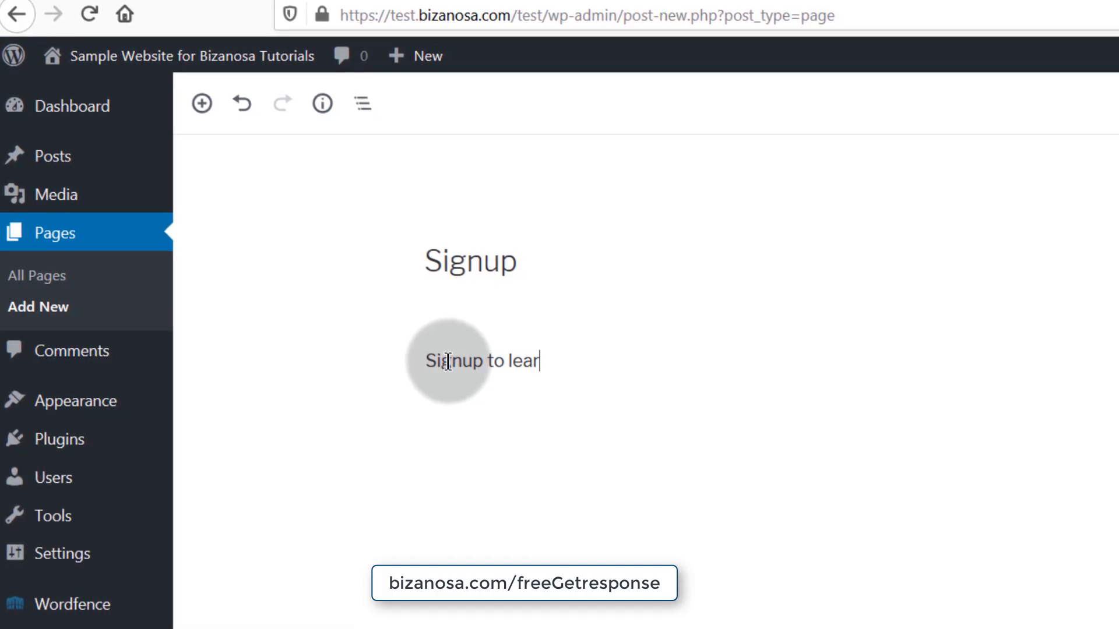
pyautogui.write('n how to edit Udio with AUdacity')
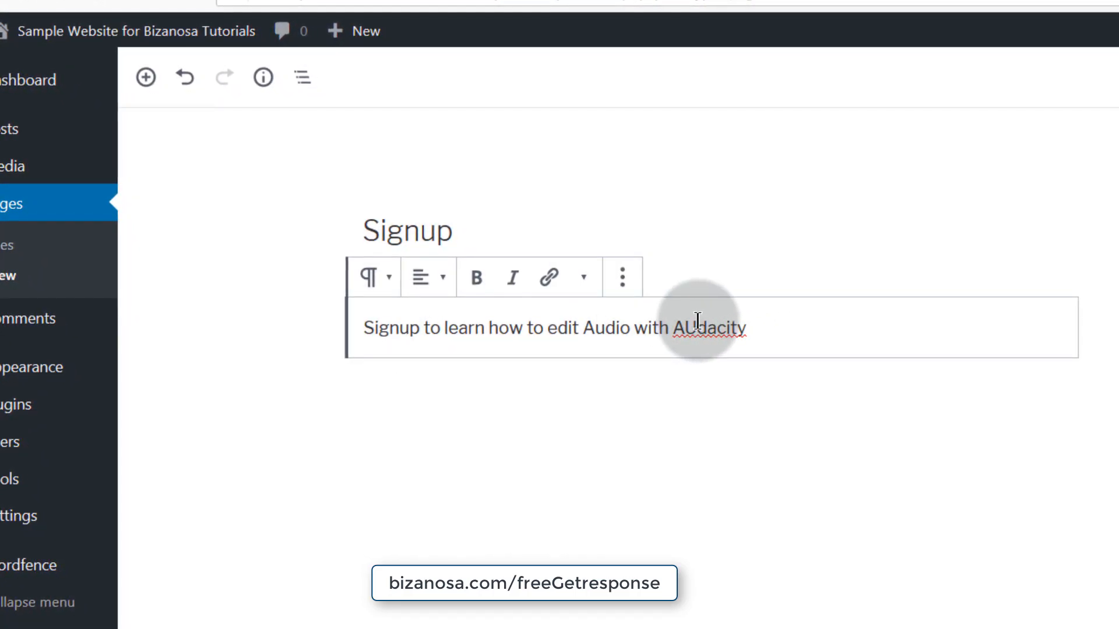
pyautogui.click(702, 329)
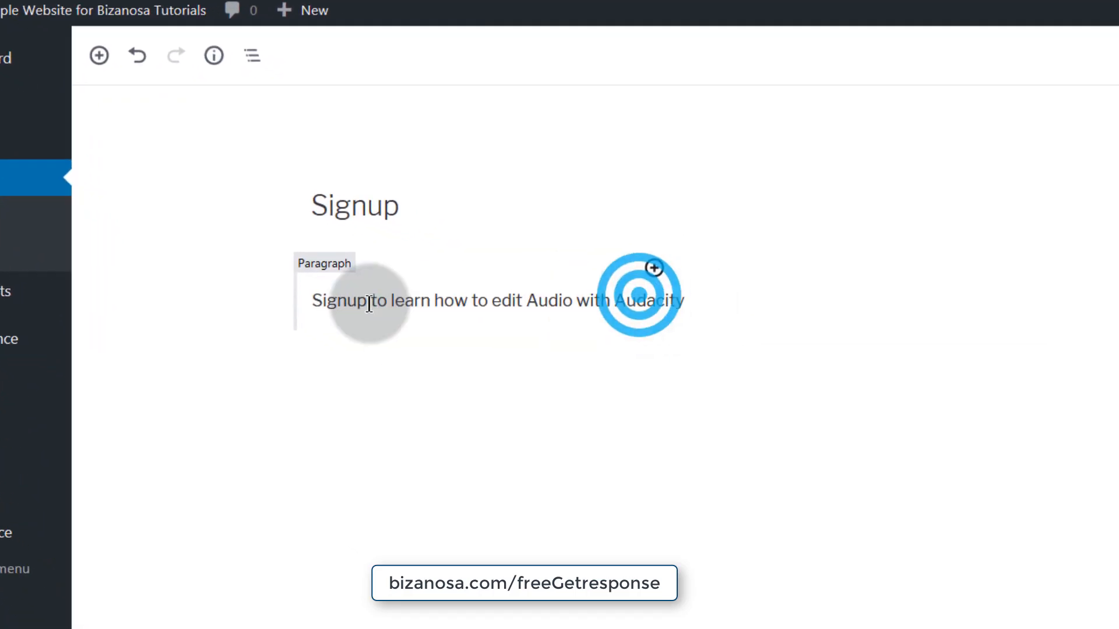
pyautogui.click(615, 230)
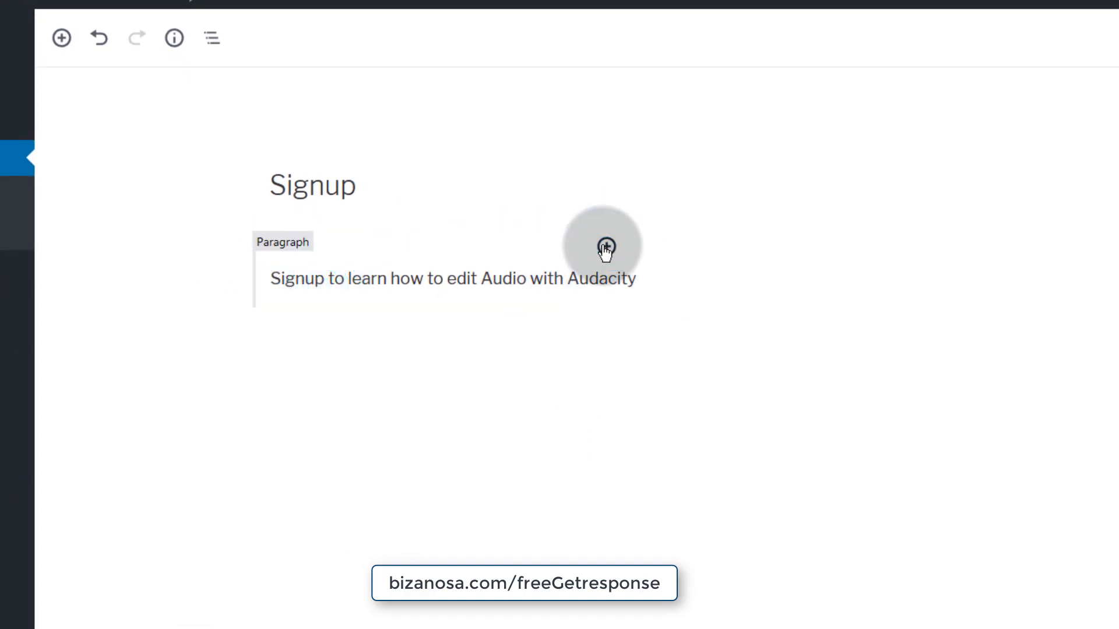
# - Insert an empty Custom HTML block and move it below the paragraph
pyautogui.click(607, 247)
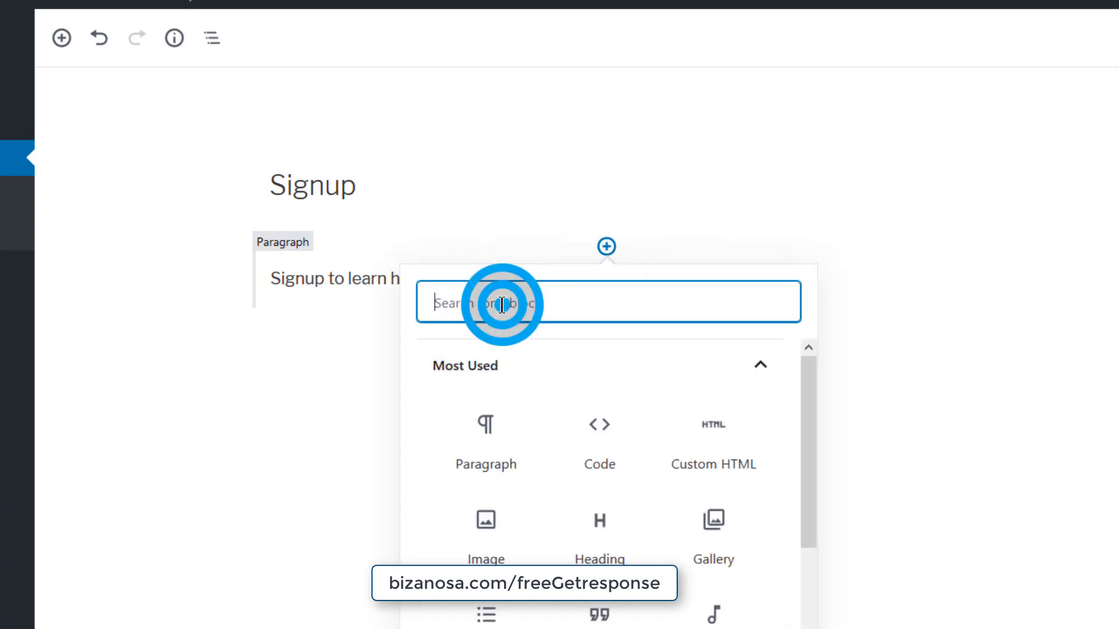
pyautogui.write('html')
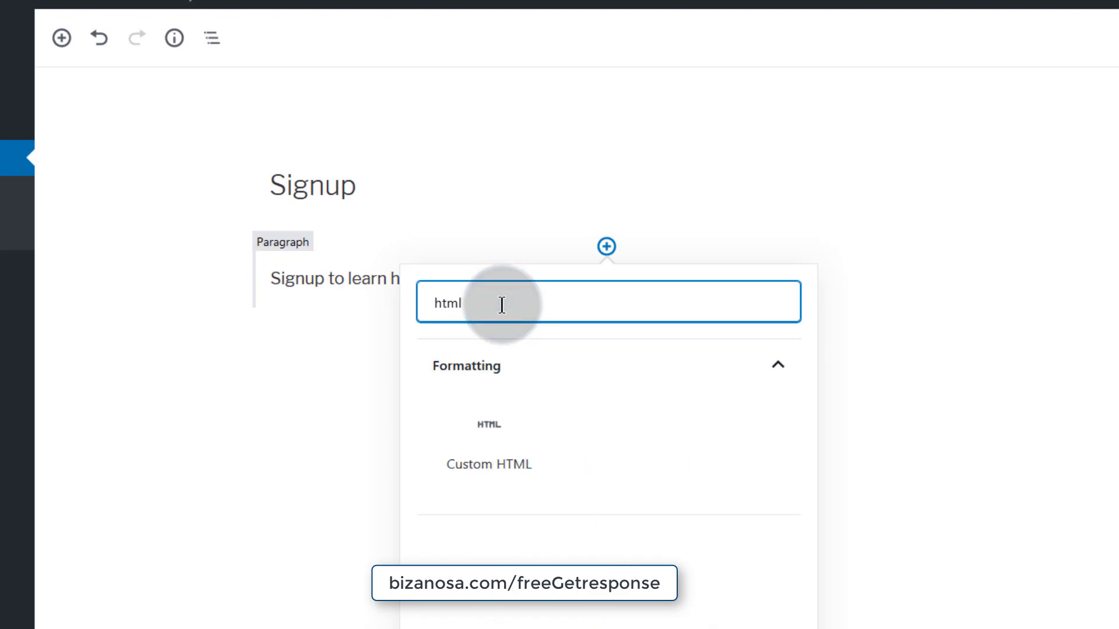
pyautogui.click(482, 432)
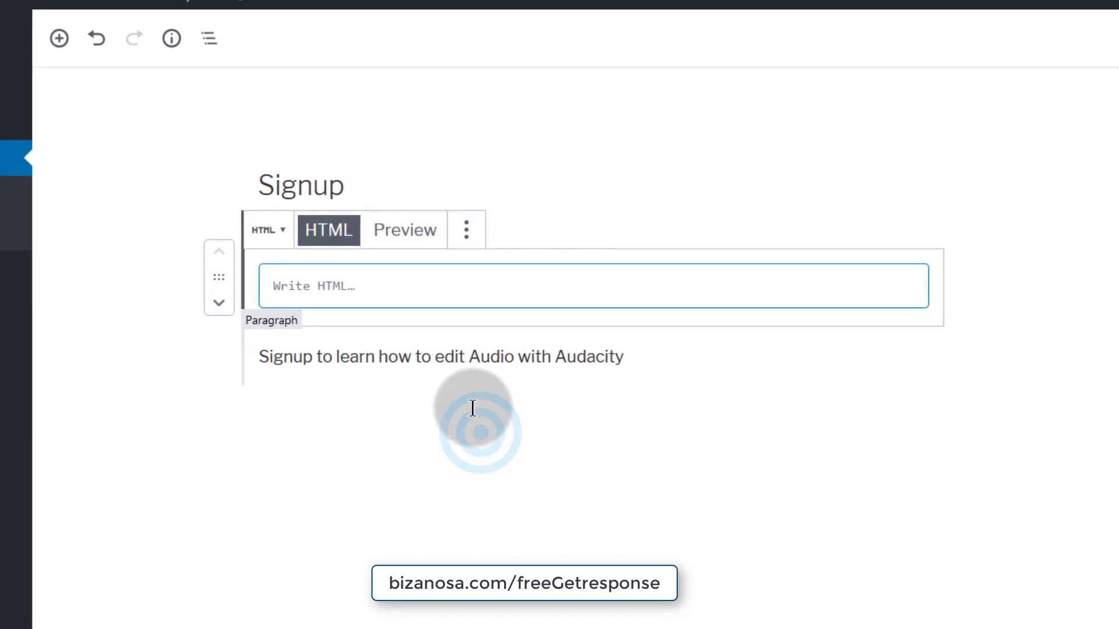
pyautogui.moveTo(219, 279); pyautogui.dragTo(277, 438)
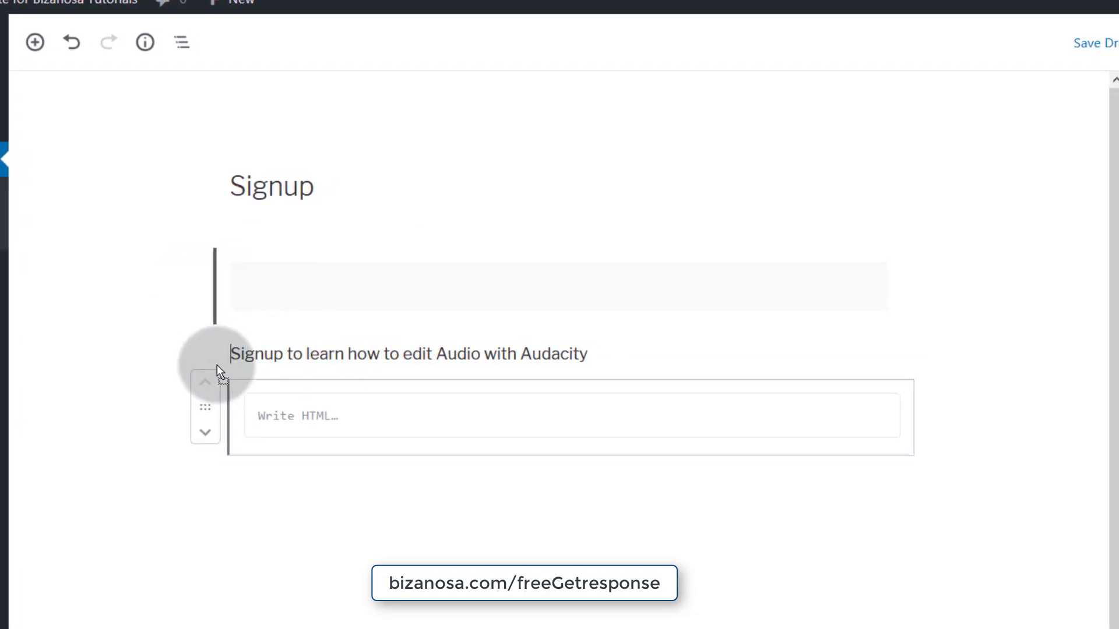
pyautogui.moveTo(217, 365); pyautogui.dragTo(251, 358)
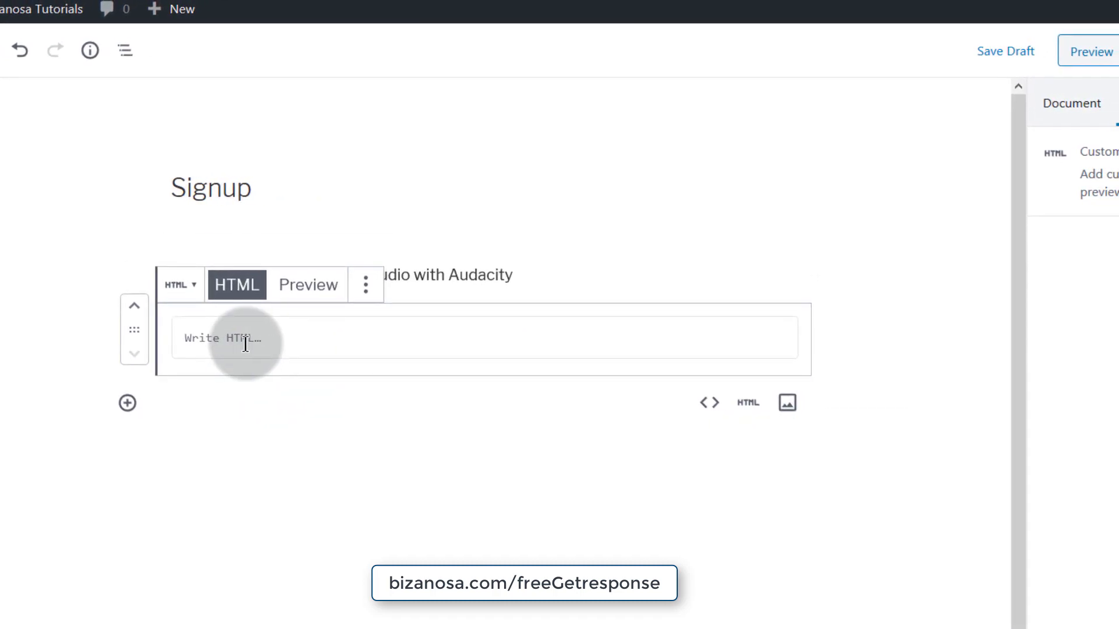
# - Paste the GetResponse form script into the Custom HTML block
pyautogui.click(219, 326)
pyautogui.rightClick(186, 335)
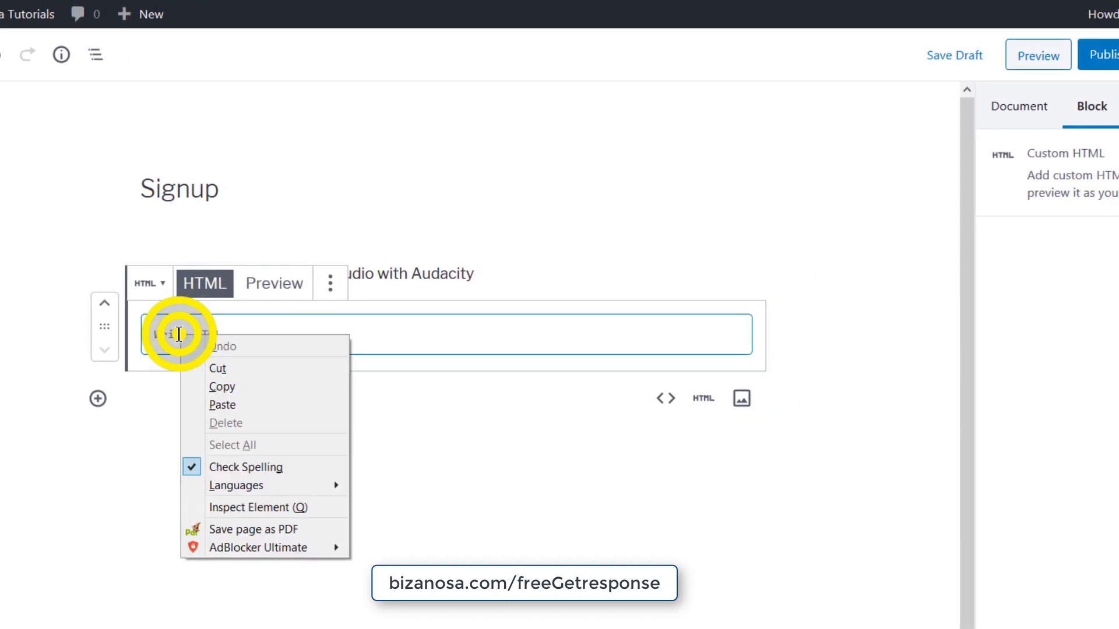
pyautogui.click(242, 405)
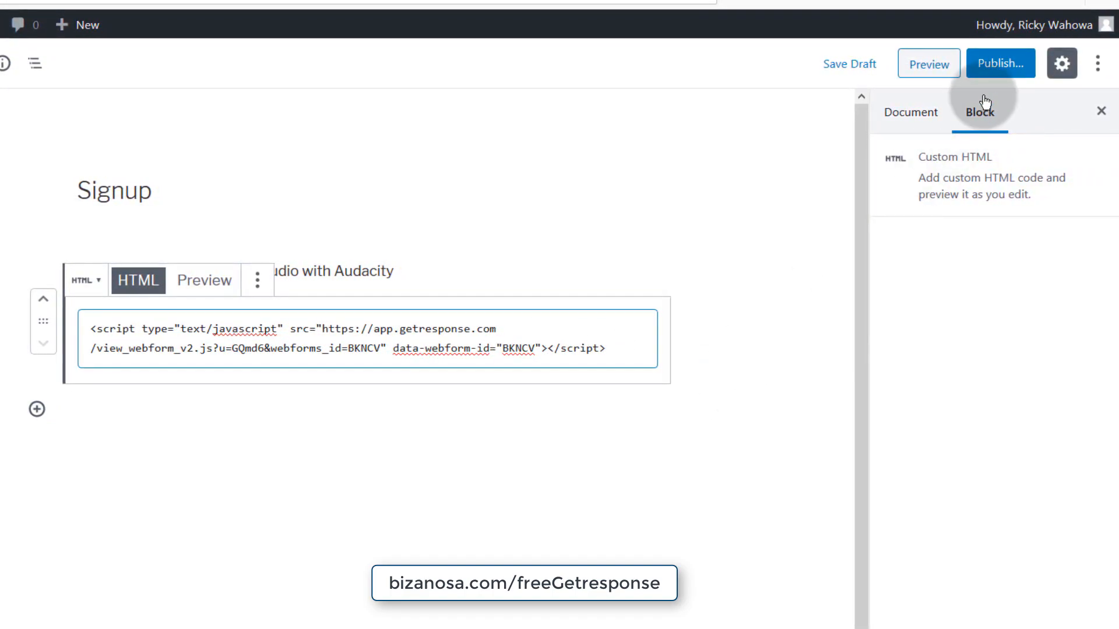
# - Publish the Signup page and open the live page in a new tab
pyautogui.click(999, 62)
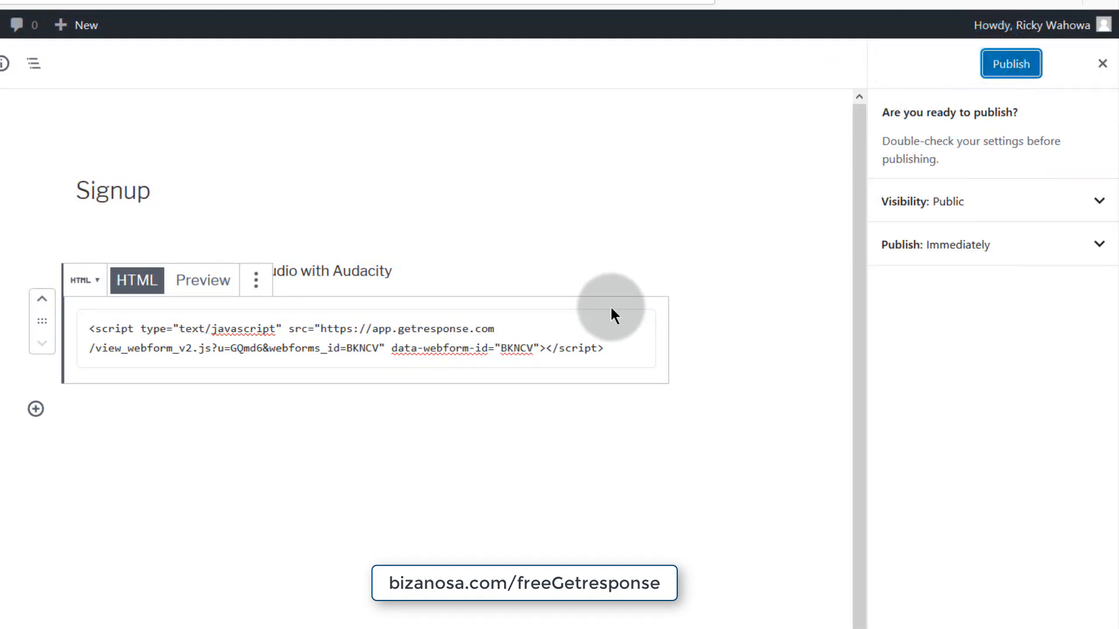
pyautogui.click(995, 75)
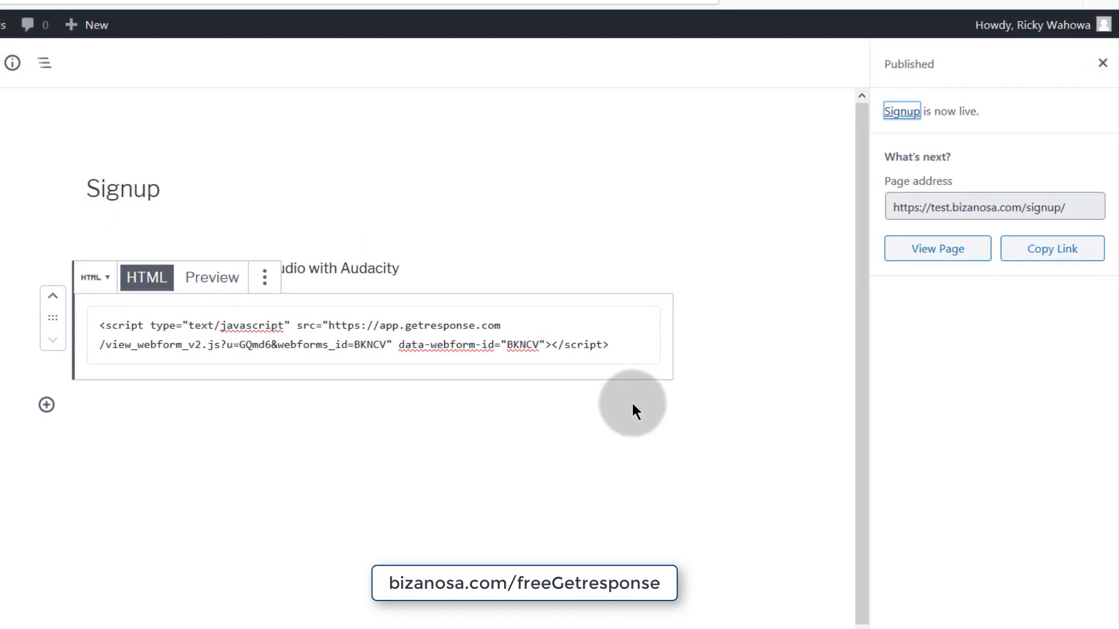
pyautogui.rightClick(964, 257)
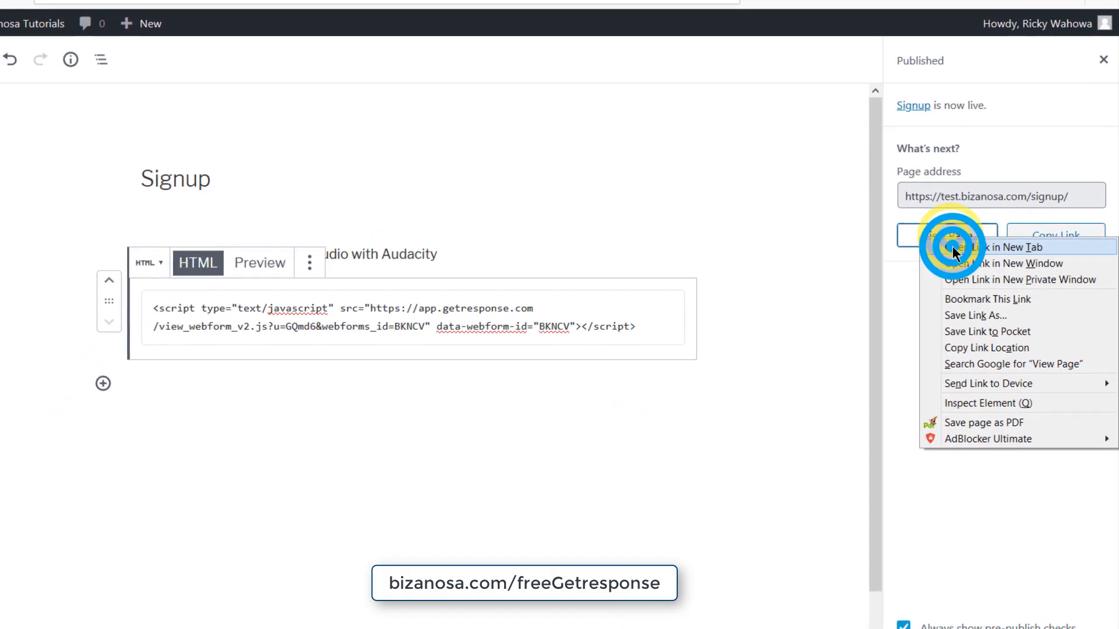
pyautogui.click(944, 258)
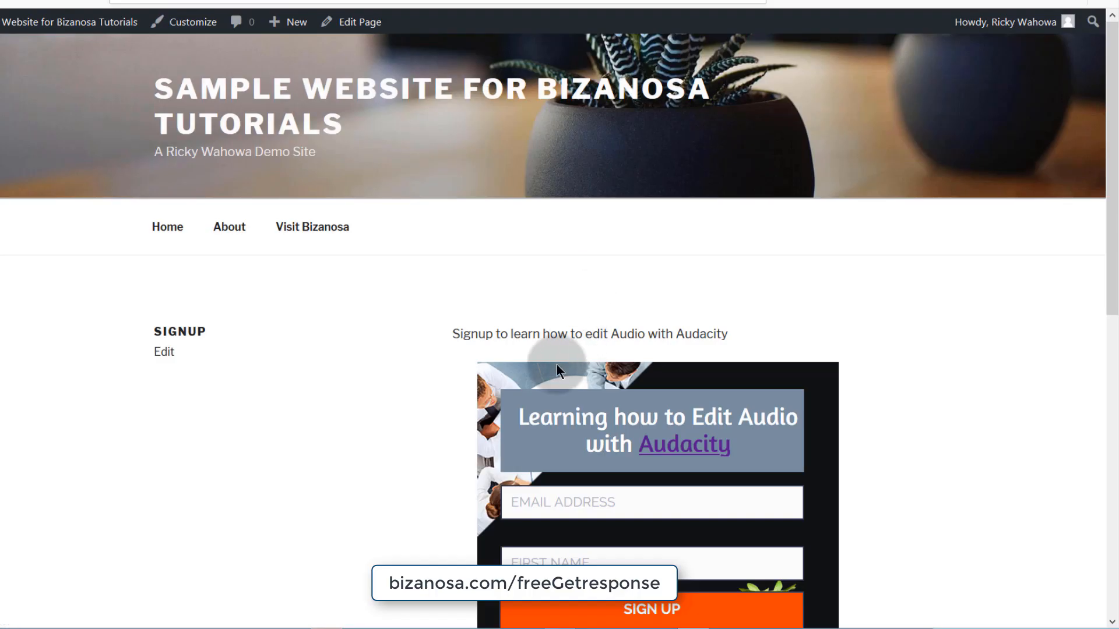
# - Scroll the live Signup page to check the Audacity signup form
pyautogui.scroll(-3, 557, 365)
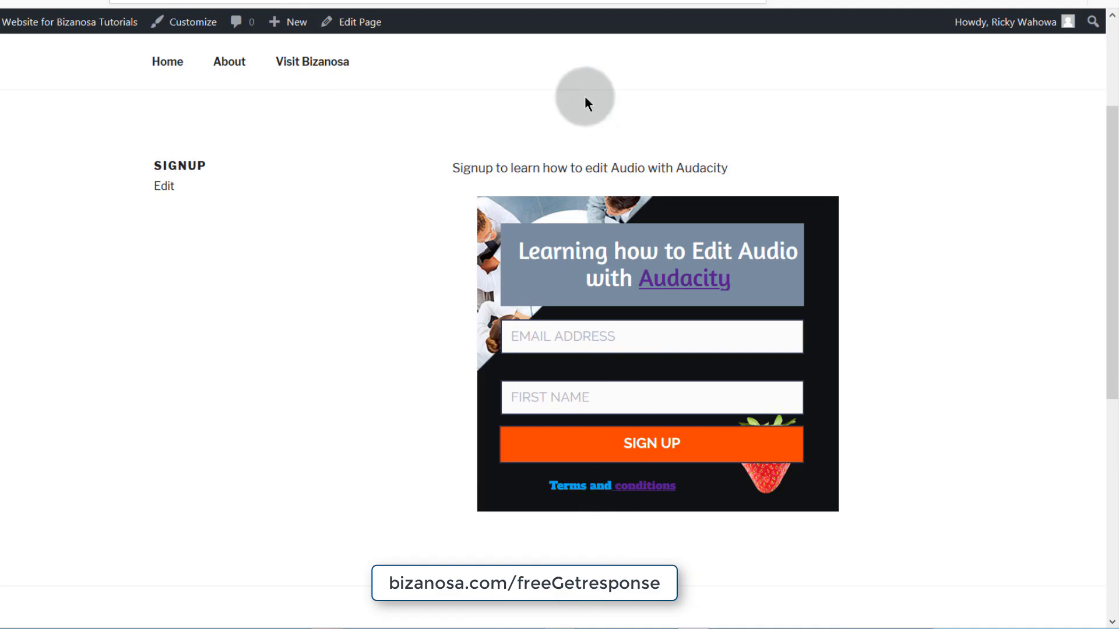
pyautogui.scroll(-6, 513, 443)
pyautogui.scroll(8, 511, 418)
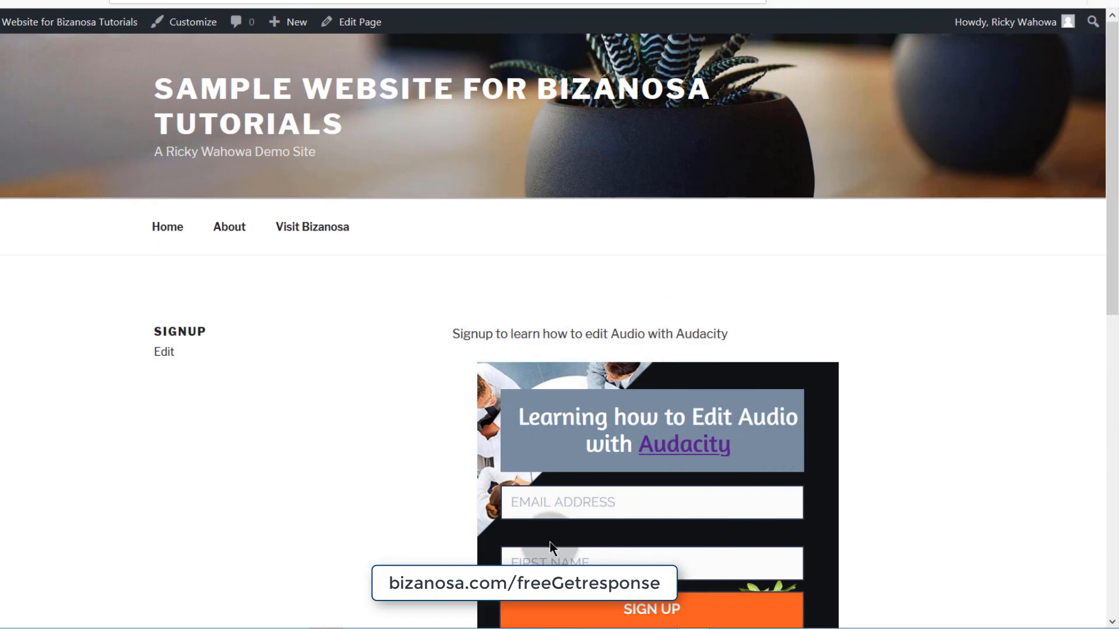
pyautogui.scroll(-2, 673, 399)
pyautogui.scroll(3, 554, 495)
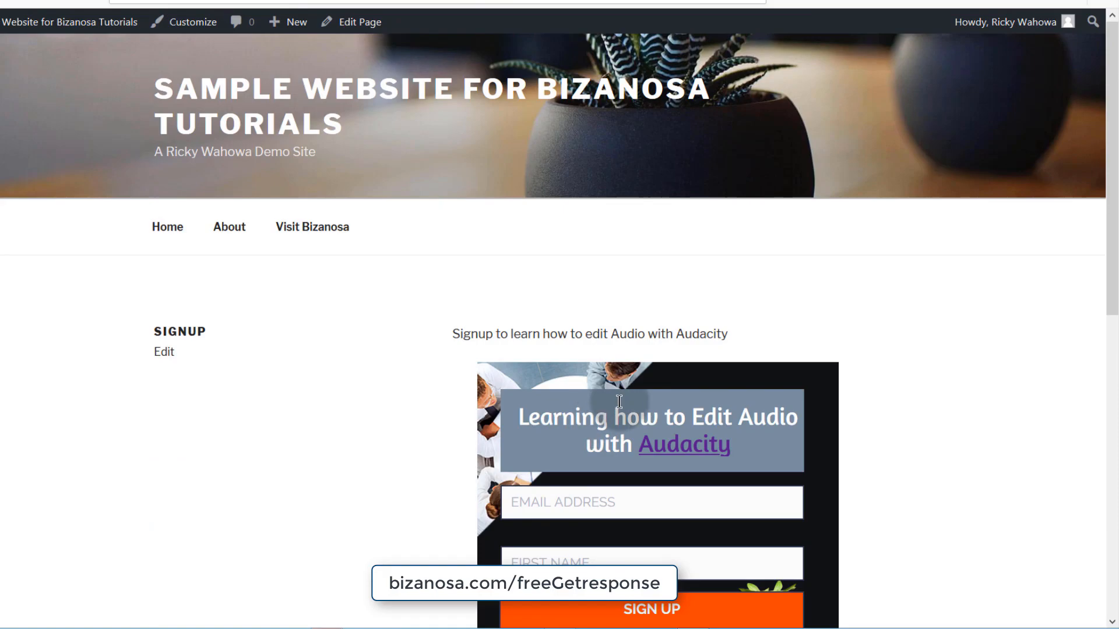
pyautogui.scroll(-5, 600, 462)
pyautogui.scroll(4, 599, 463)
pyautogui.scroll(1, 598, 463)
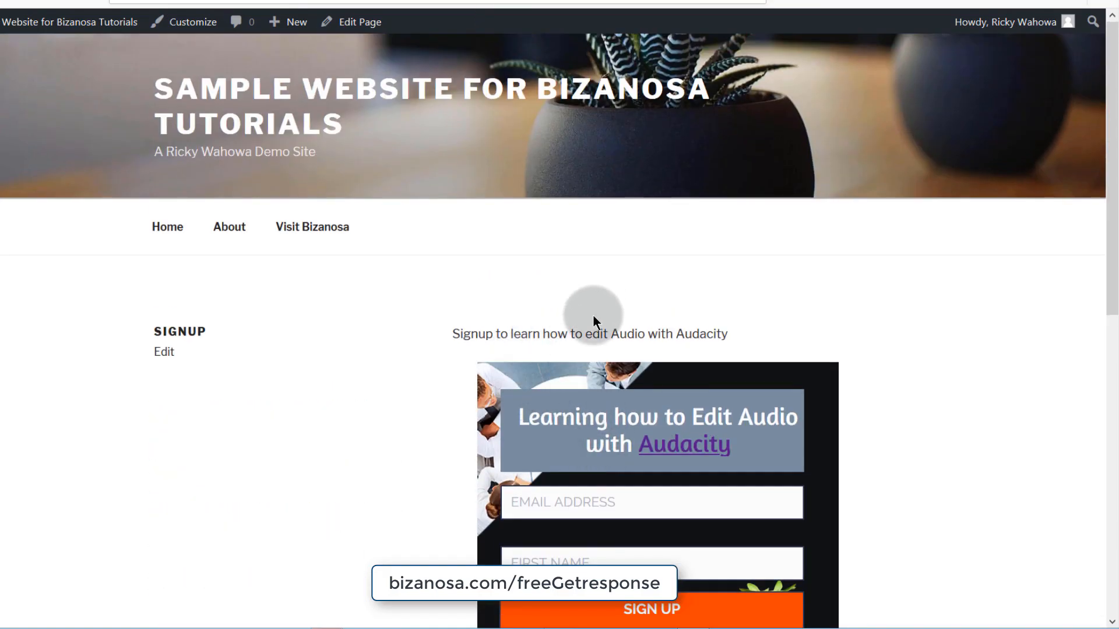
# - Go to the site's home page and scroll through the posts list
pyautogui.click(167, 229)
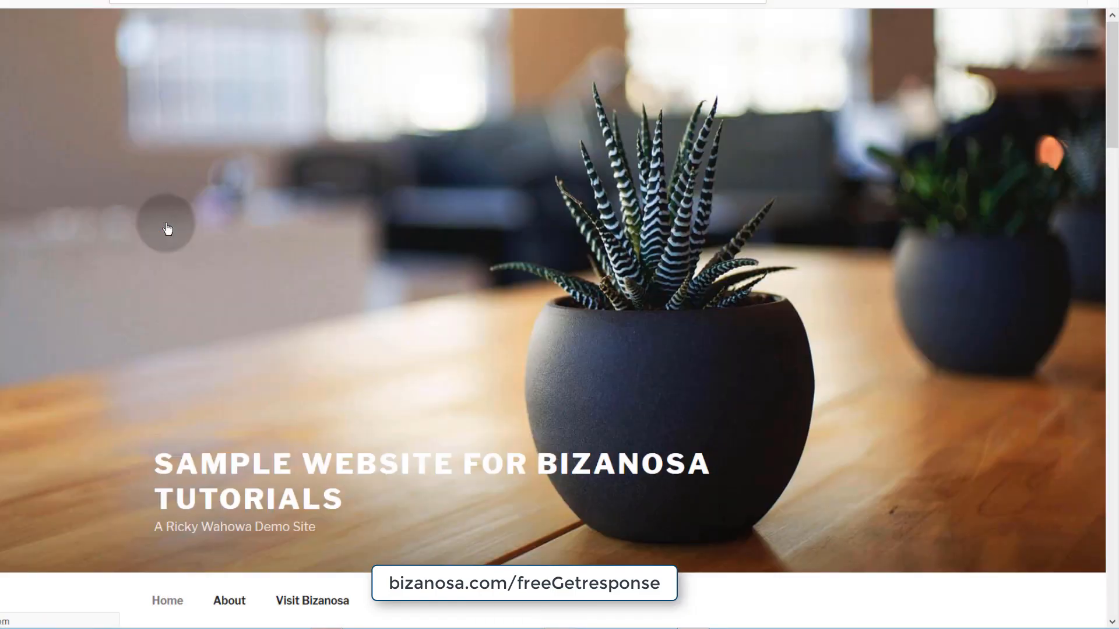
pyautogui.scroll(-10, 222, 358)
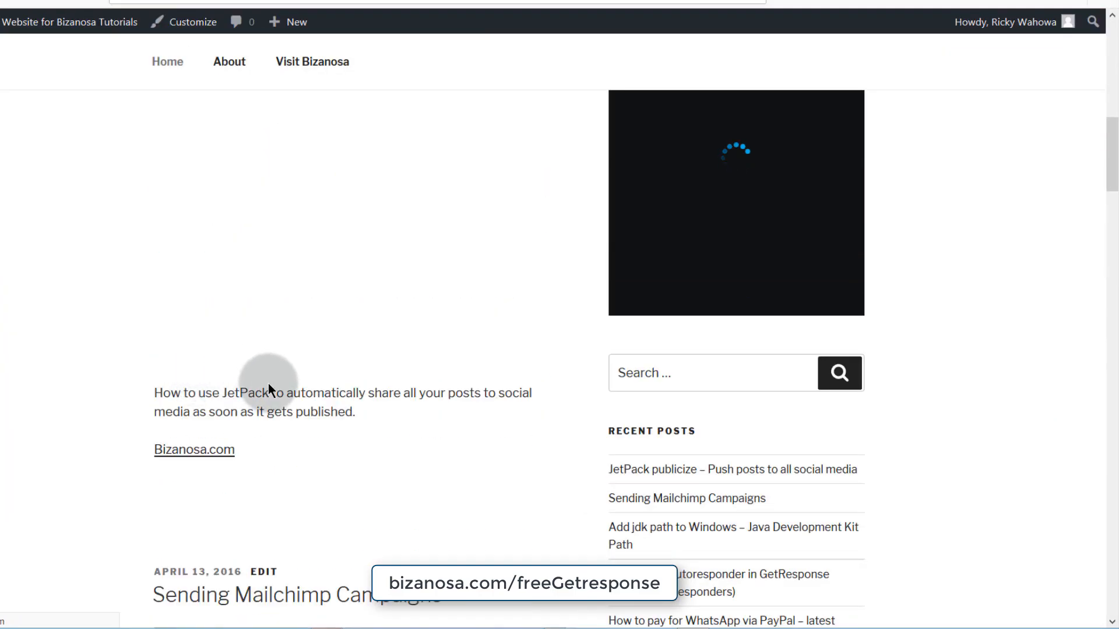
pyautogui.scroll(-10, 256, 387)
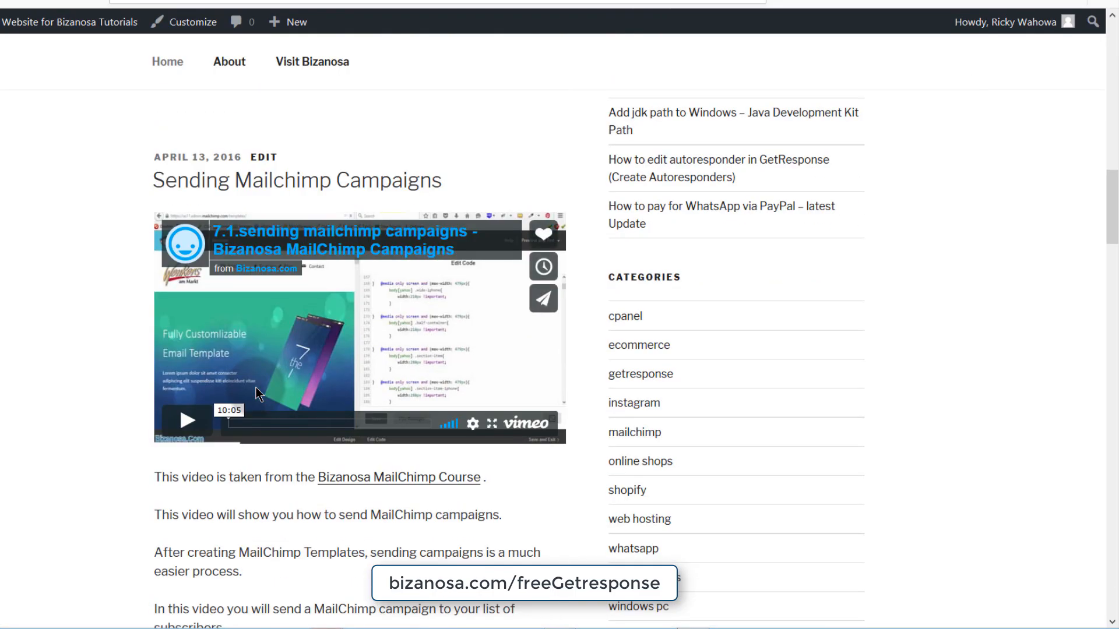
pyautogui.scroll(-5, 256, 387)
pyautogui.scroll(12, 256, 387)
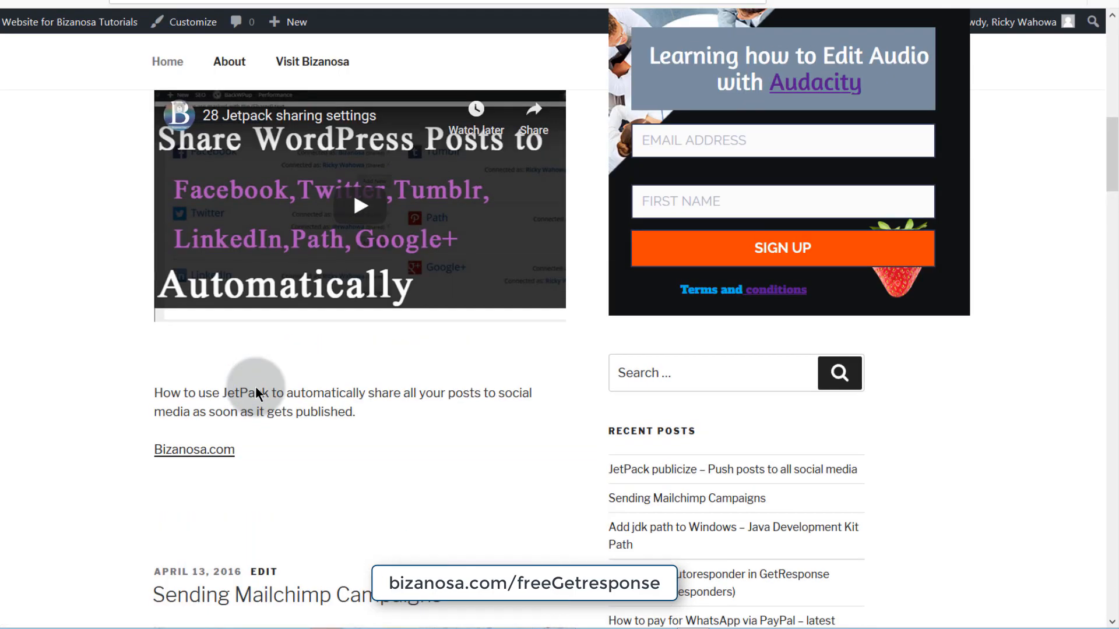
pyautogui.scroll(5, 255, 386)
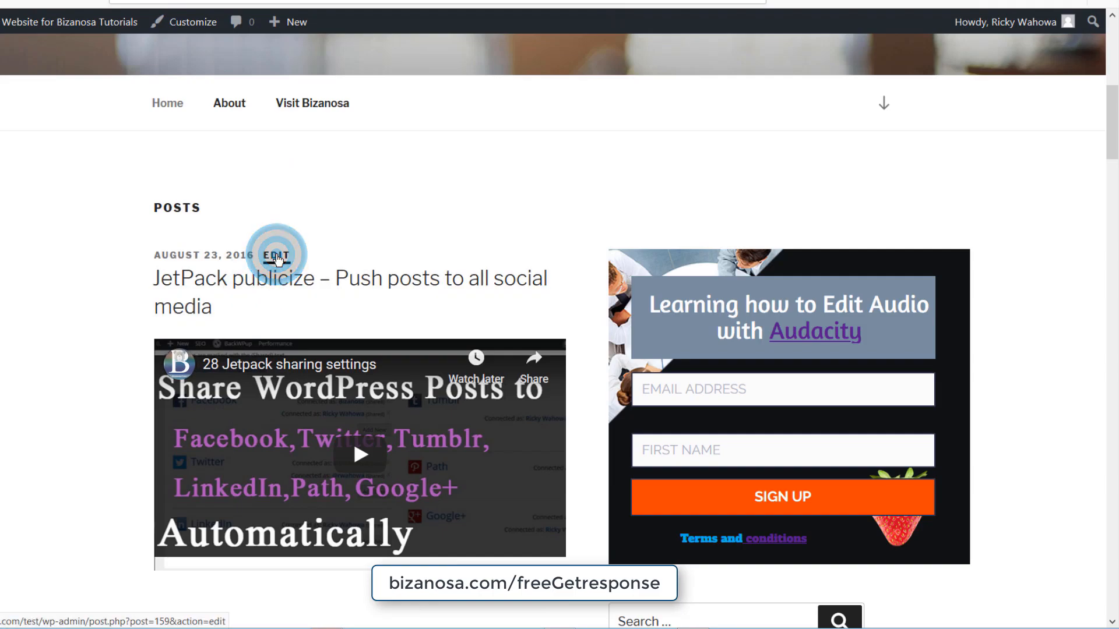
# - Add a Custom HTML block with the GetResponse script below Bizanosa.com in the JetPack post and update it
pyautogui.click(277, 259)
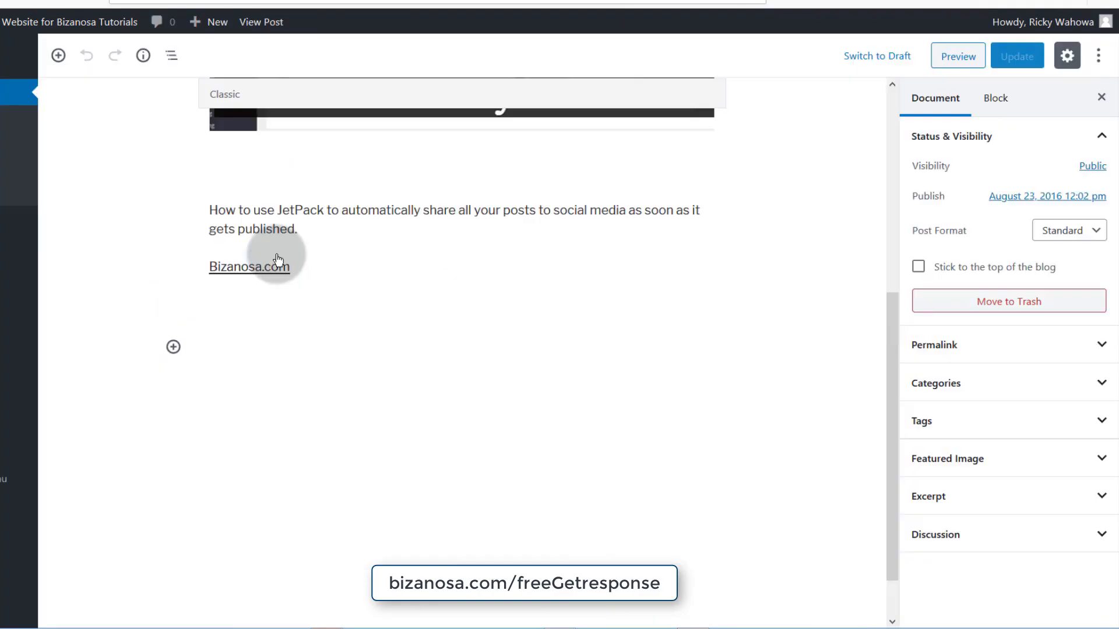
pyautogui.click(205, 394)
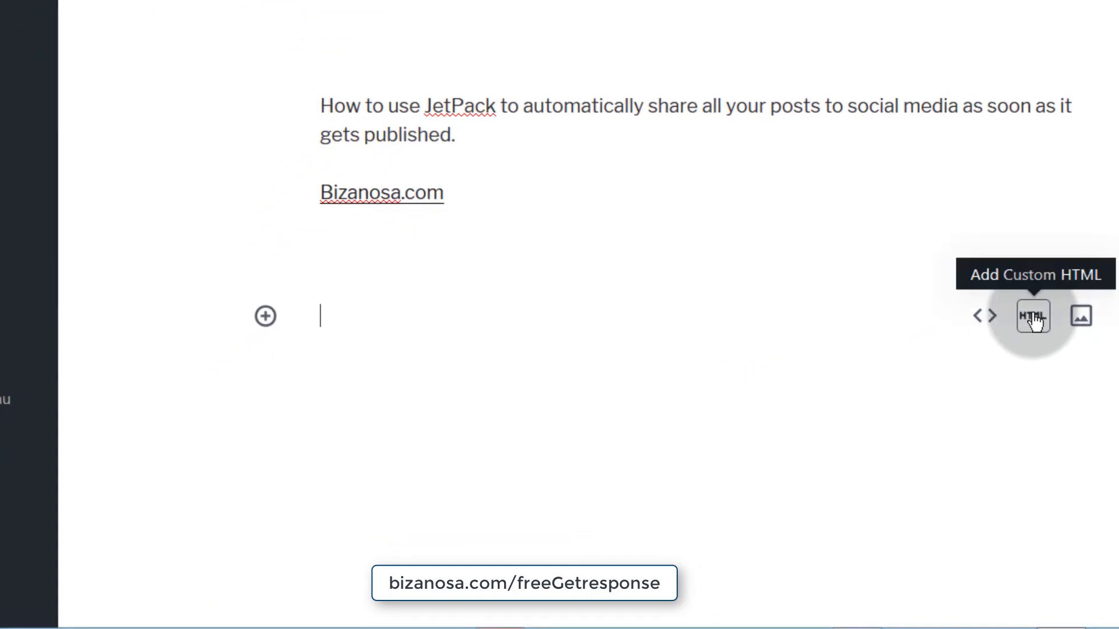
pyautogui.click(1034, 318)
pyautogui.click(375, 324)
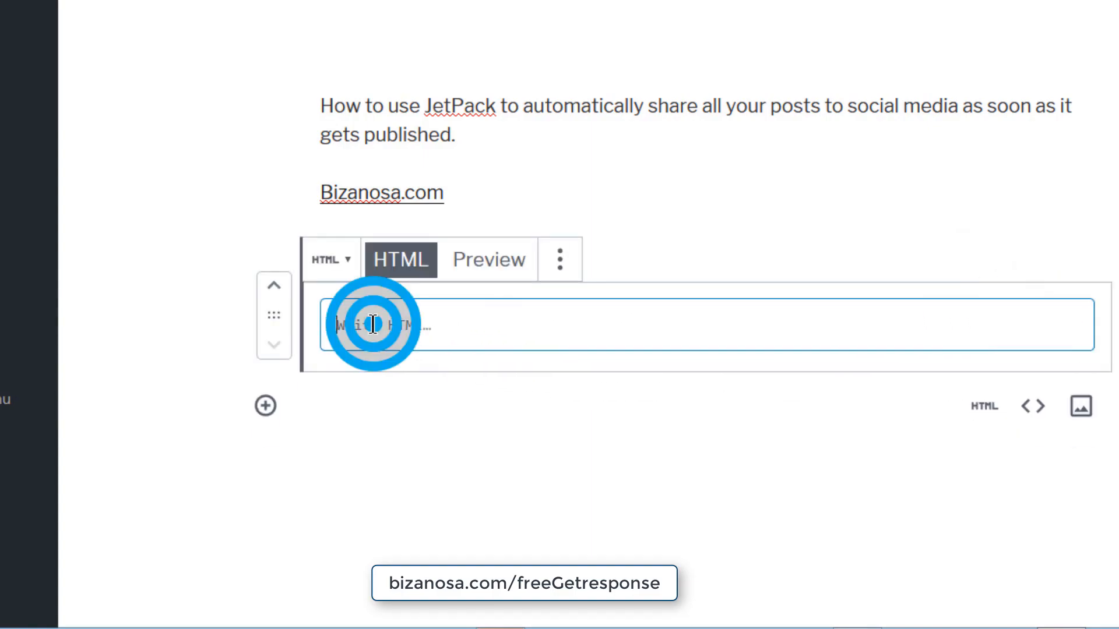
pyautogui.rightClick(373, 324)
pyautogui.click(440, 418)
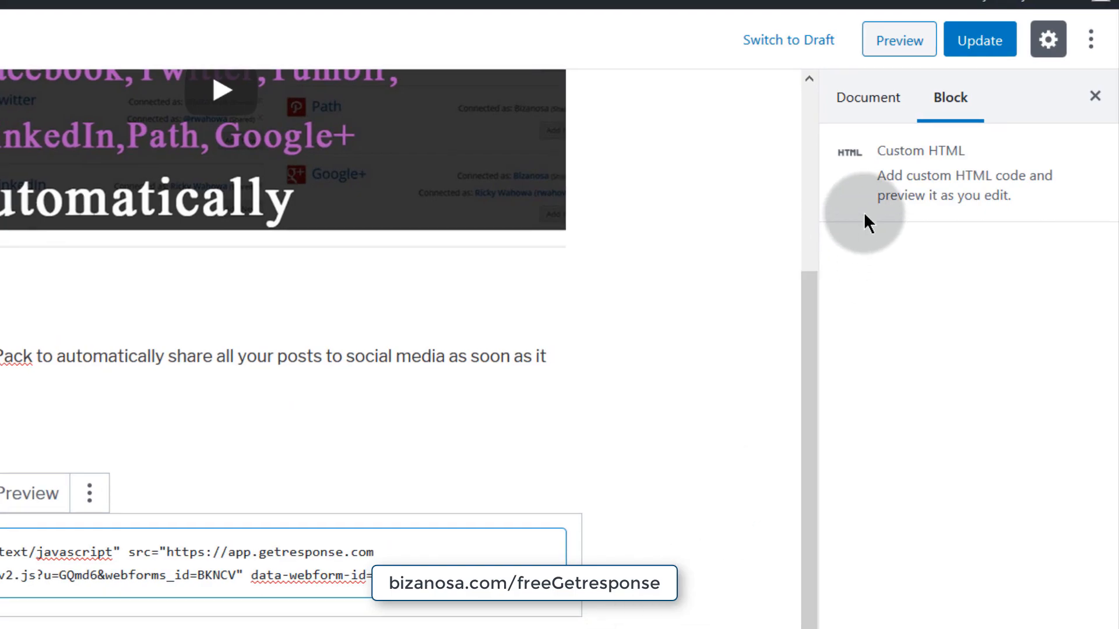
pyautogui.click(979, 40)
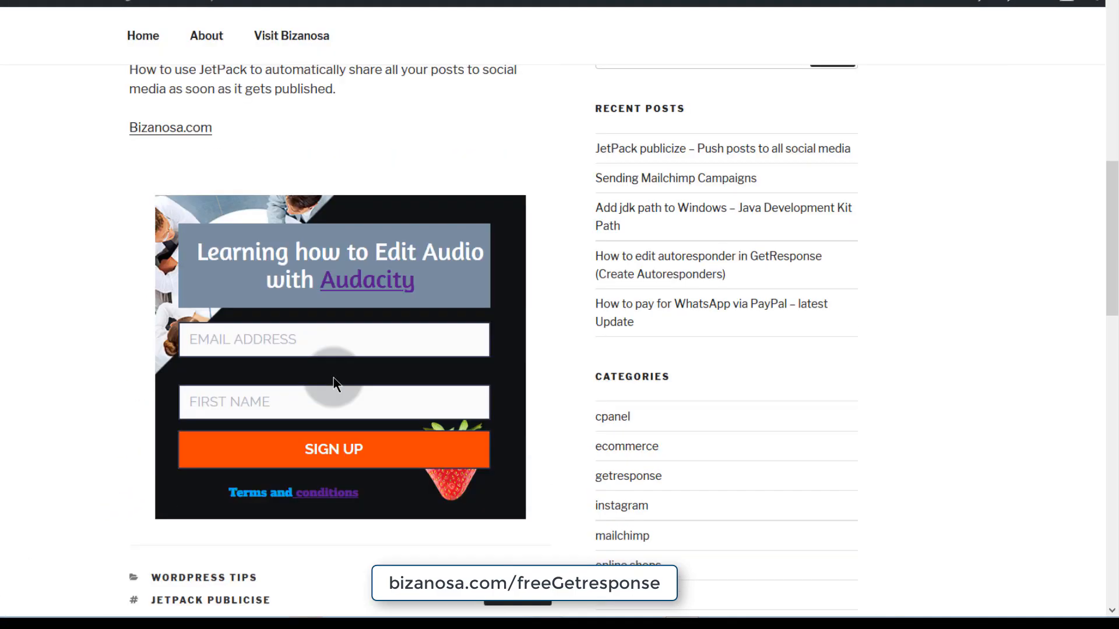
pyautogui.scroll(-2, 332, 380)
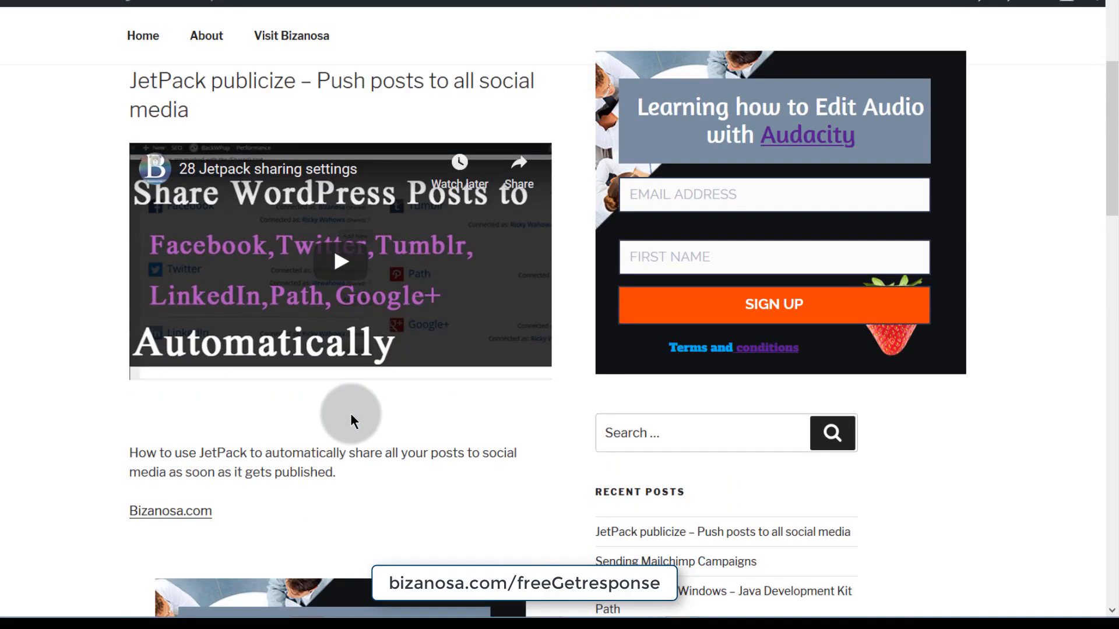
pyautogui.scroll(-4, 350, 417)
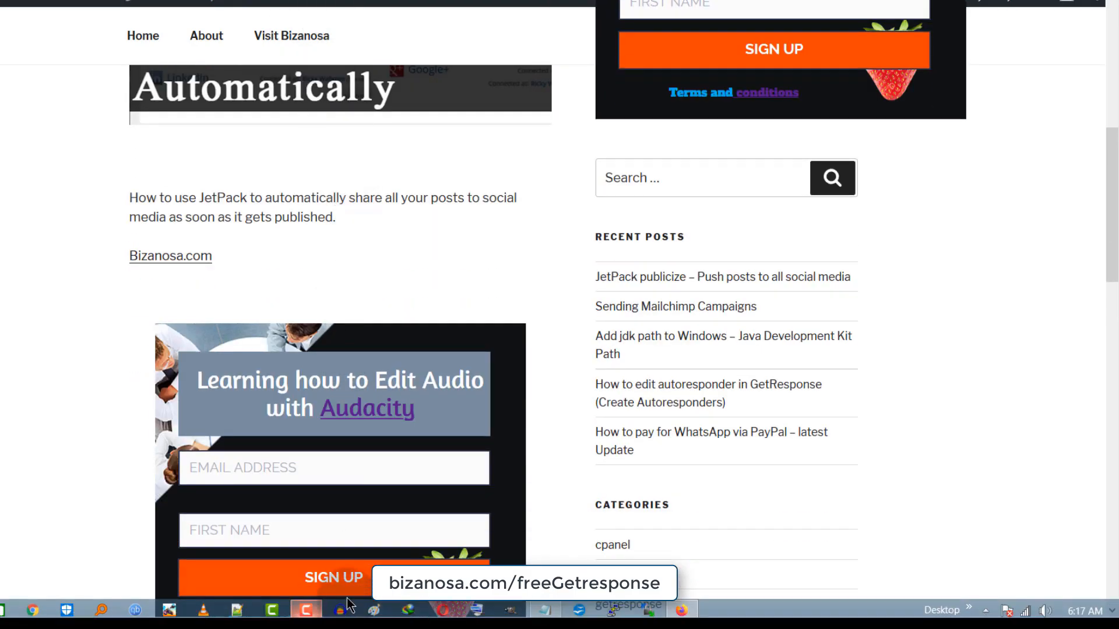
pyautogui.scroll(-6, 332, 487)
pyautogui.scroll(6, 358, 297)
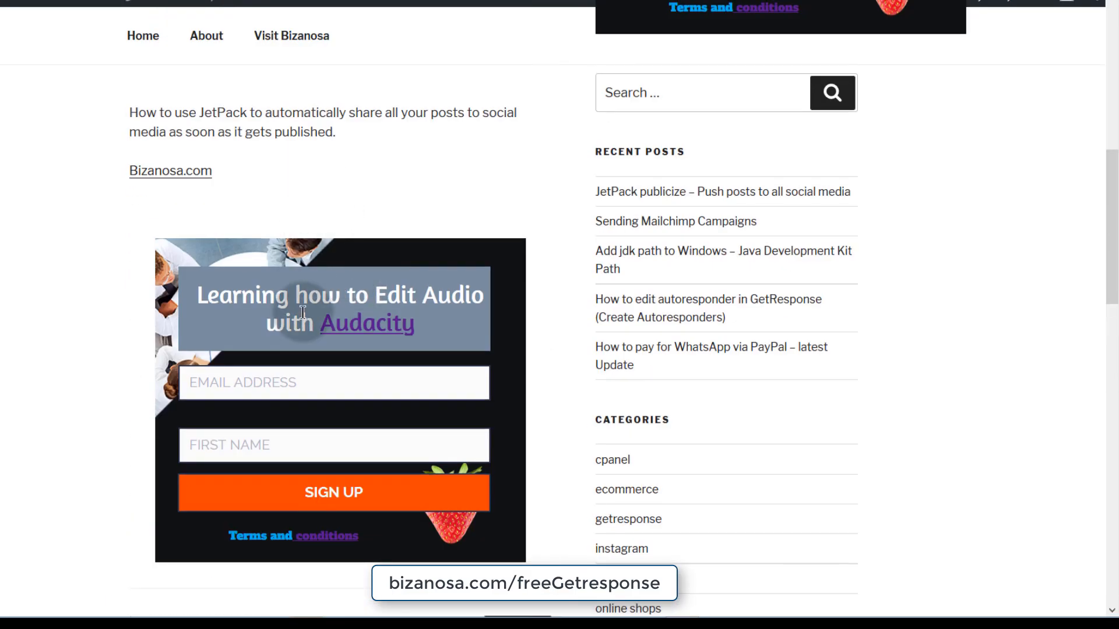
pyautogui.scroll(10, 301, 325)
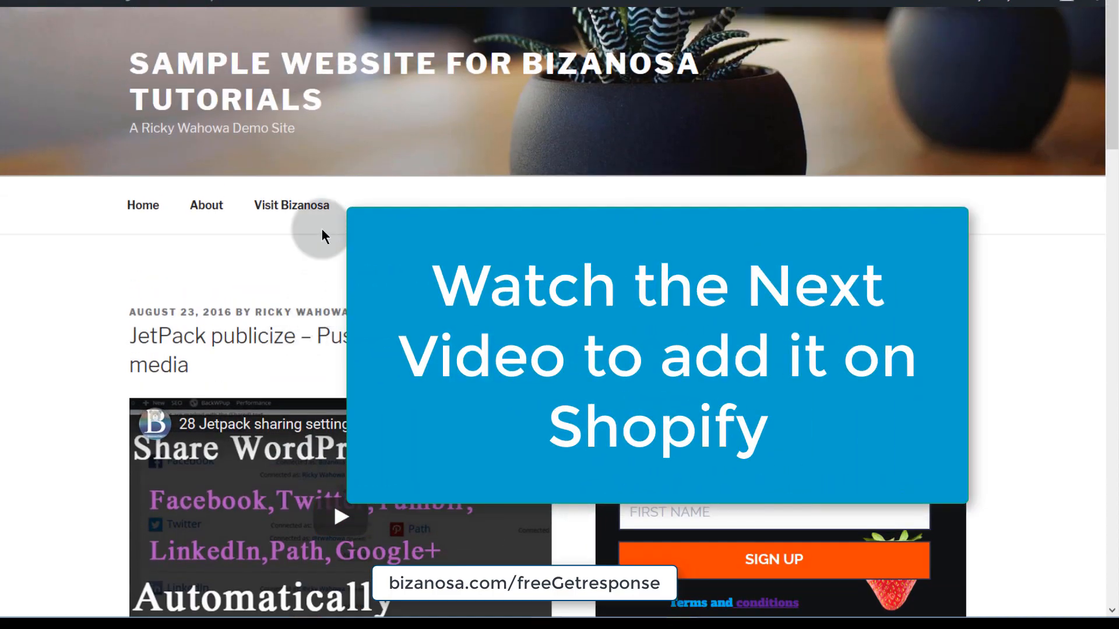
pyautogui.scroll(-7, 324, 233)
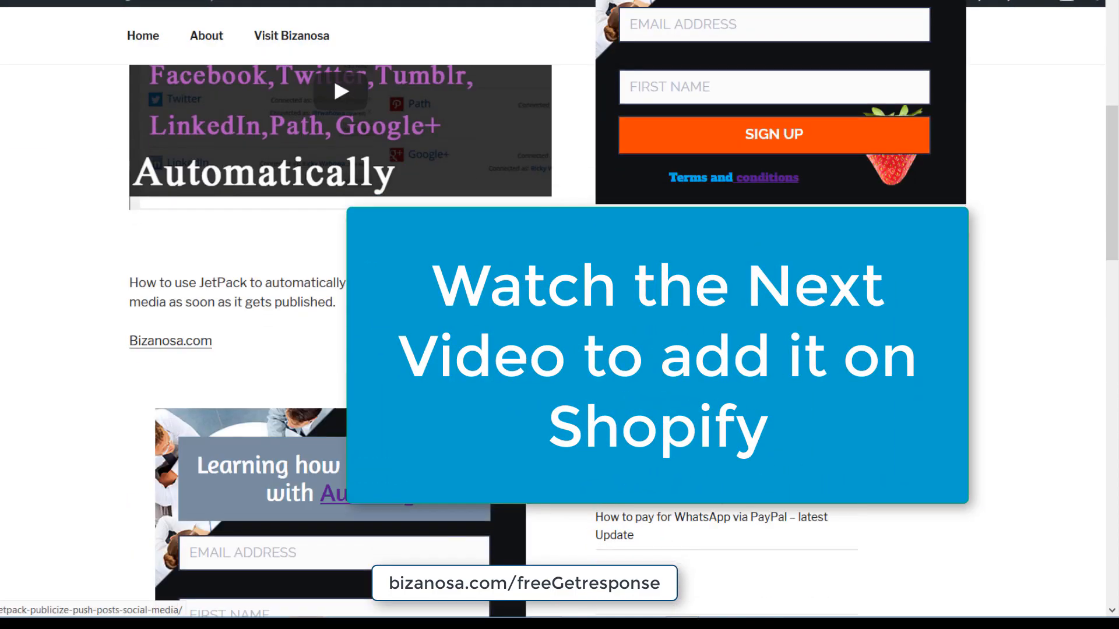
pyautogui.scroll(-5, 300, 250)
pyautogui.scroll(12, 307, 257)
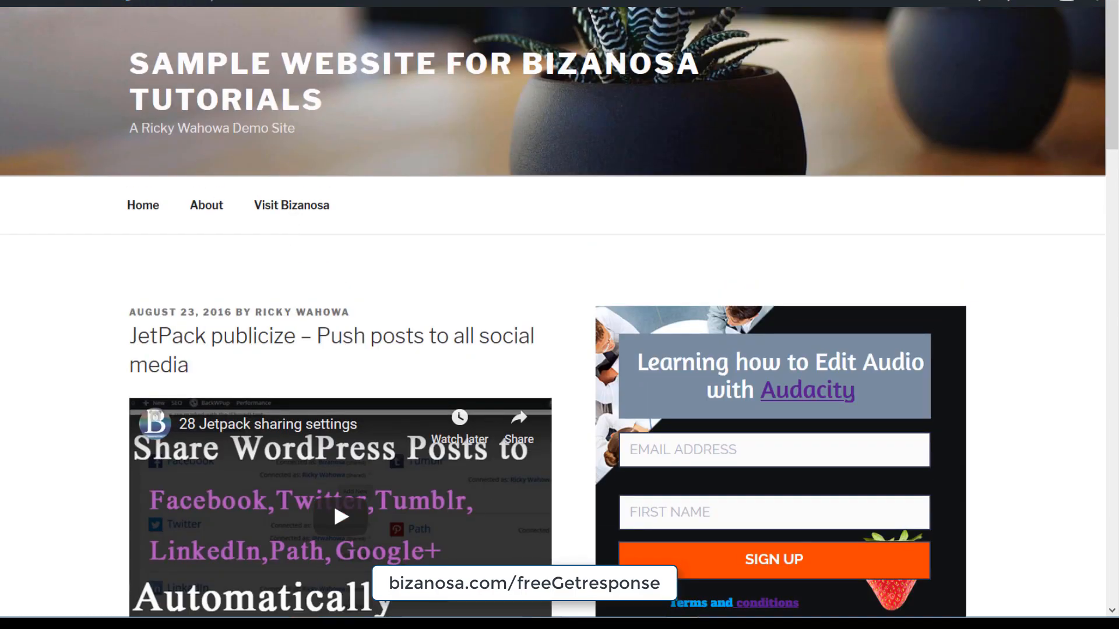
pyautogui.click(125, 1)
pyautogui.click(324, 194)
pyautogui.click(324, 195)
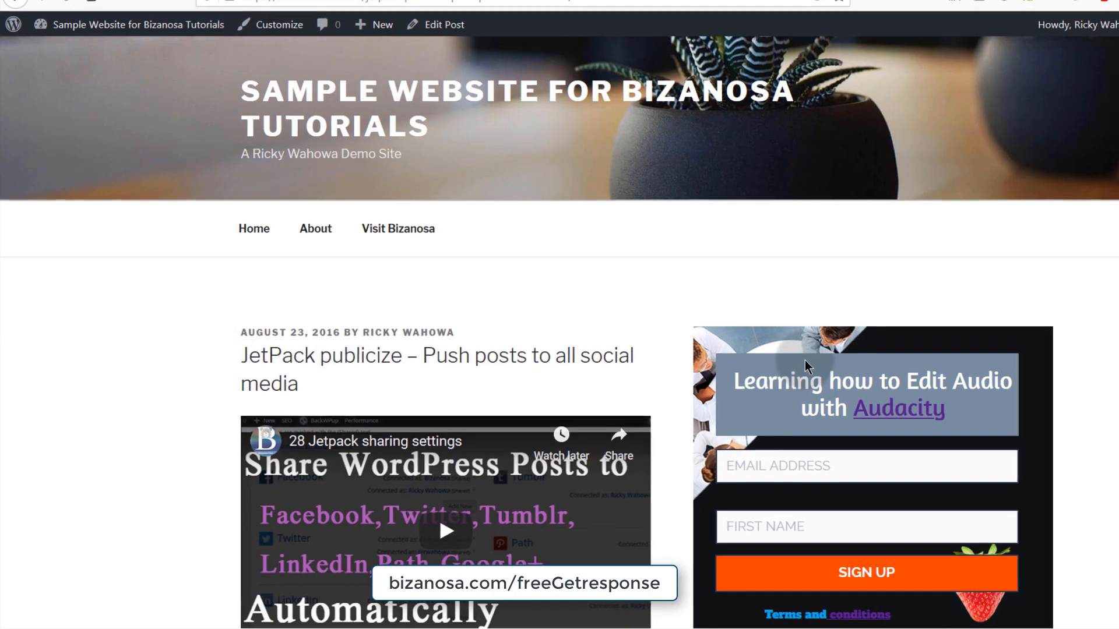
pyautogui.middleClick(936, 301)
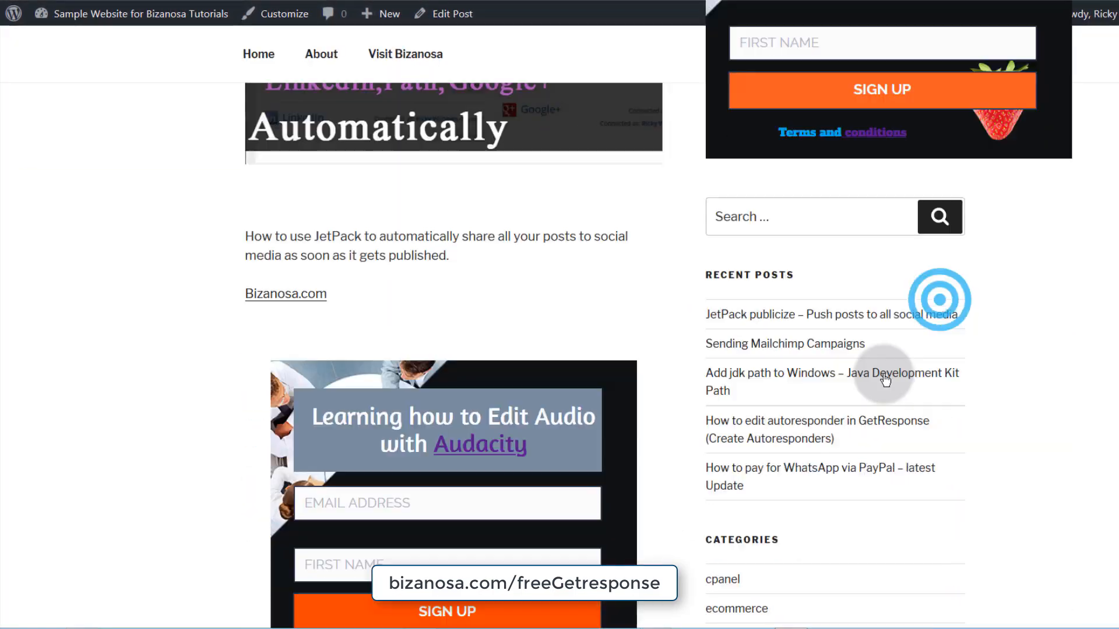
pyautogui.scroll(-8, 882, 378)
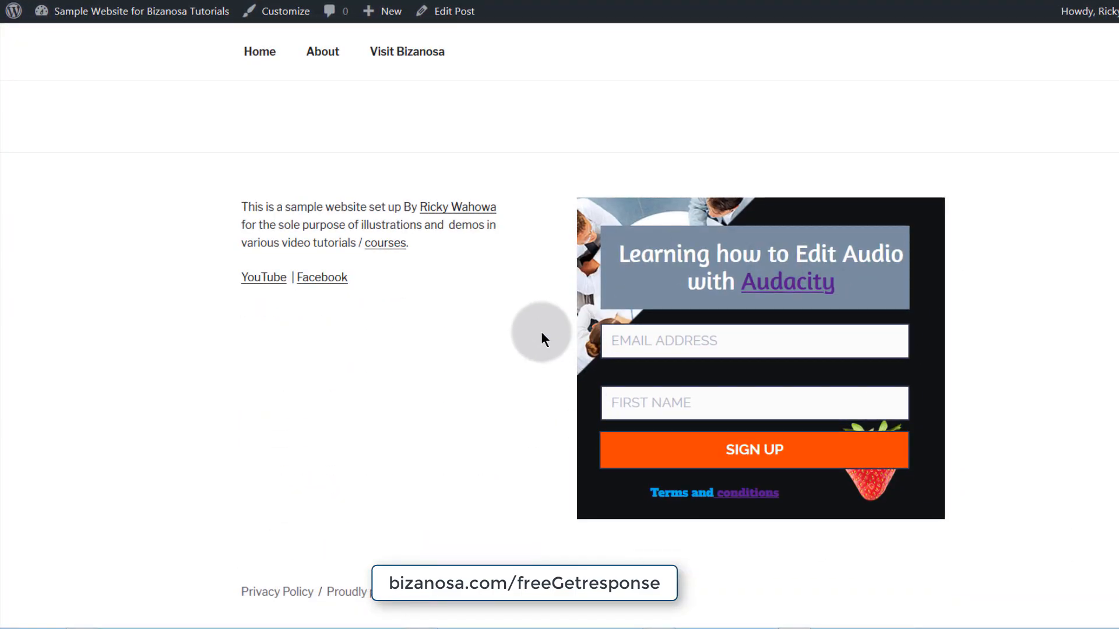
pyautogui.scroll(18, 542, 333)
pyautogui.scroll(-6, 542, 333)
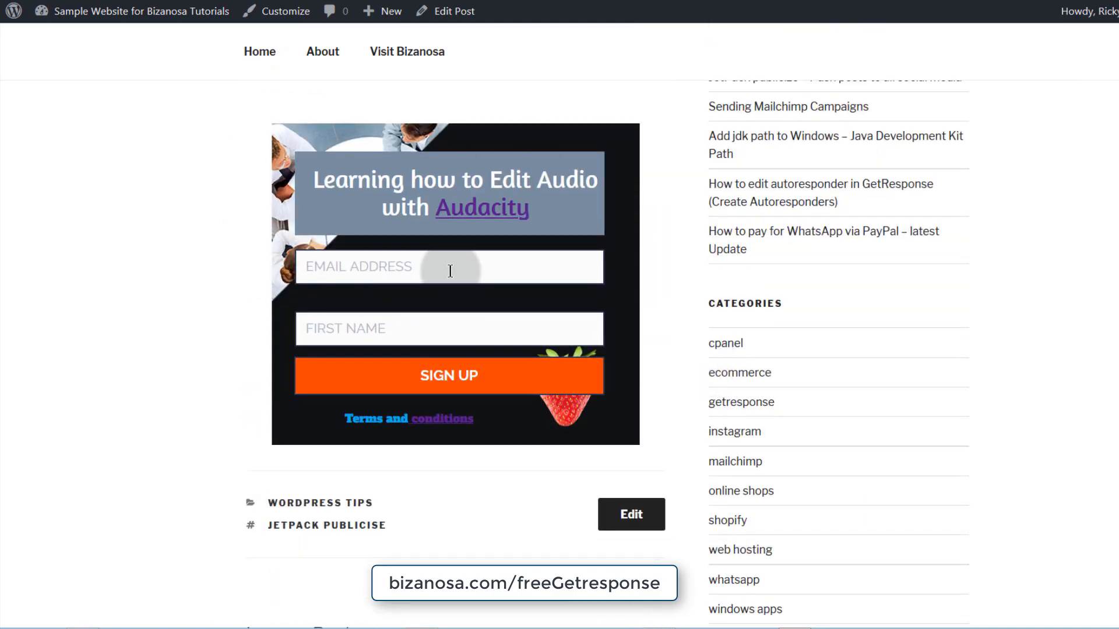
pyautogui.scroll(8, 441, 269)
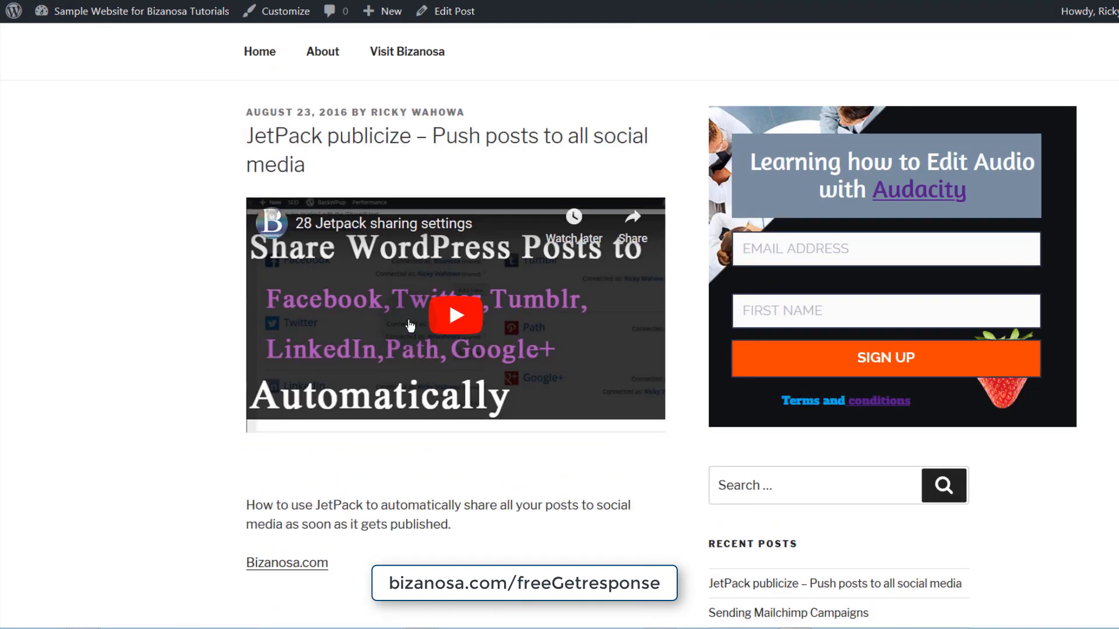
pyautogui.scroll(-5, 343, 571)
pyautogui.scroll(8, 342, 561)
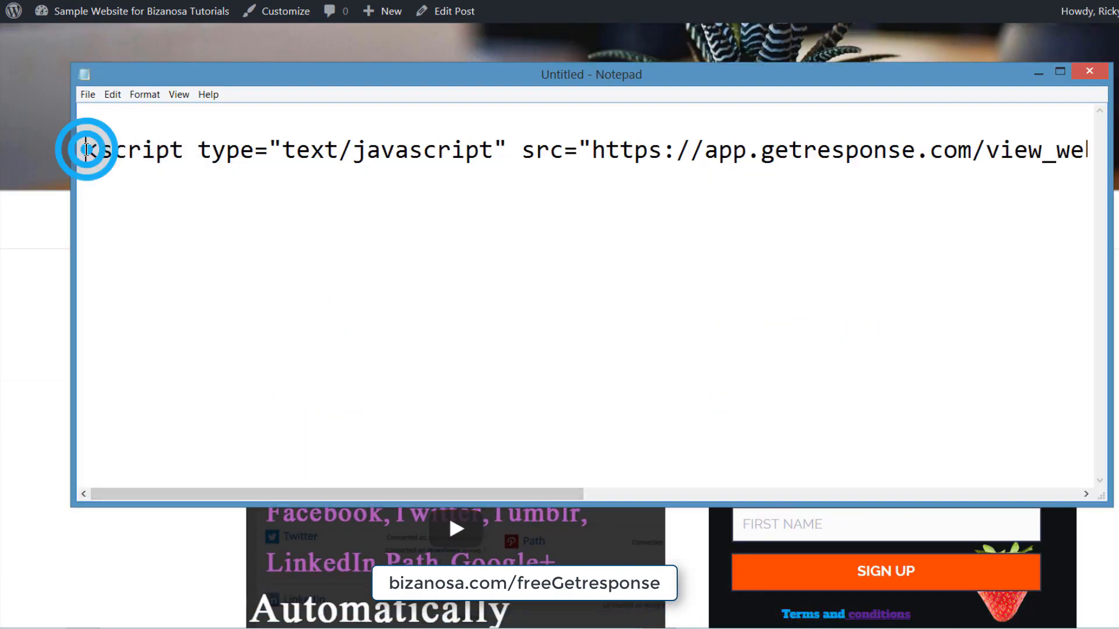
# - Copy the GetResponse script line from the Notepad document
pyautogui.moveTo(87, 150); pyautogui.dragTo(138, 201)
pyautogui.rightClick(166, 149)
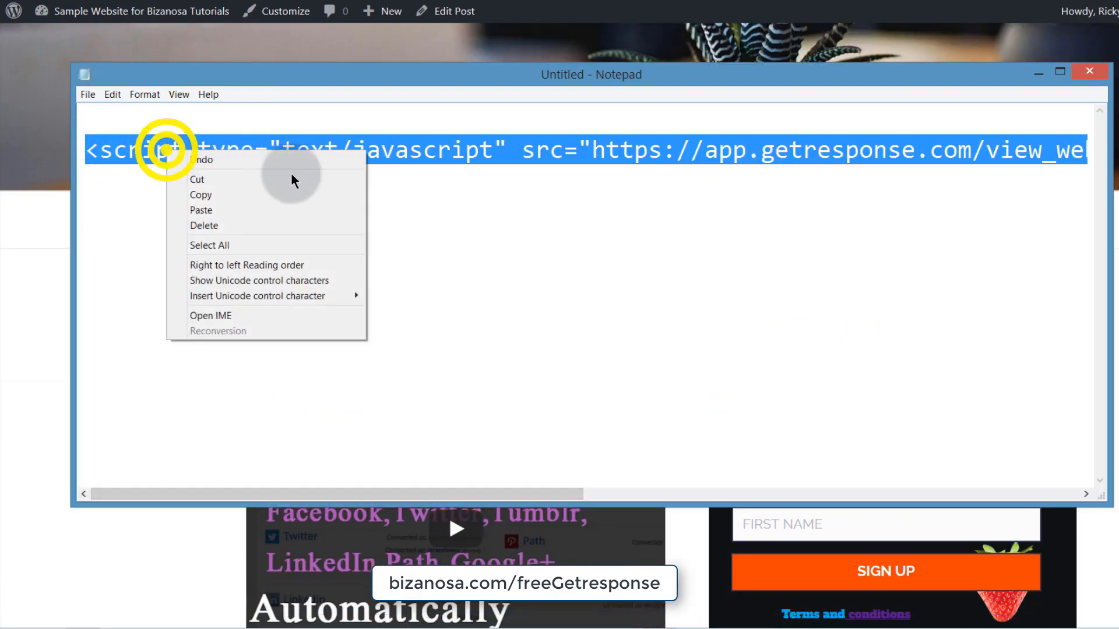
pyautogui.click(228, 195)
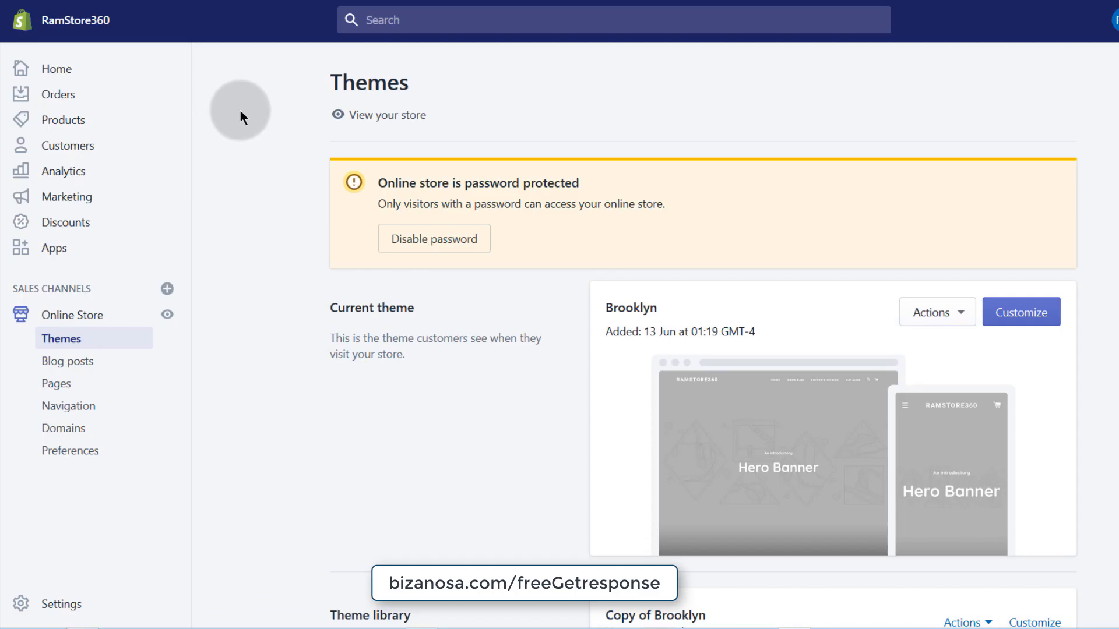
# - Customize the current Brooklyn theme from the Shopify Themes page
pyautogui.scroll(-6, 669, 306)
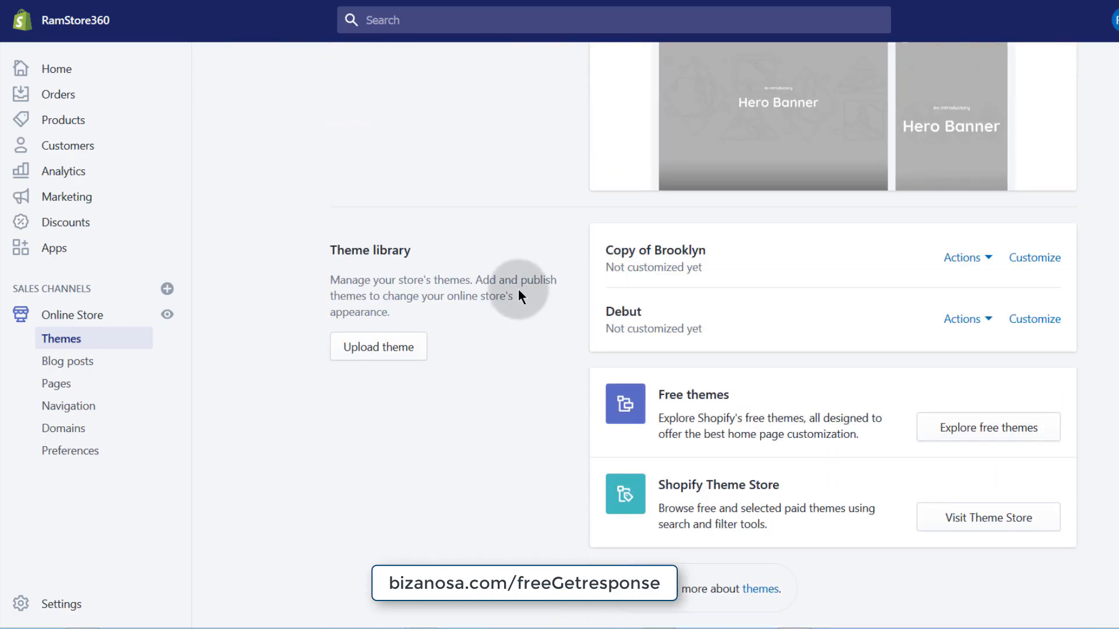
pyautogui.scroll(6, 518, 289)
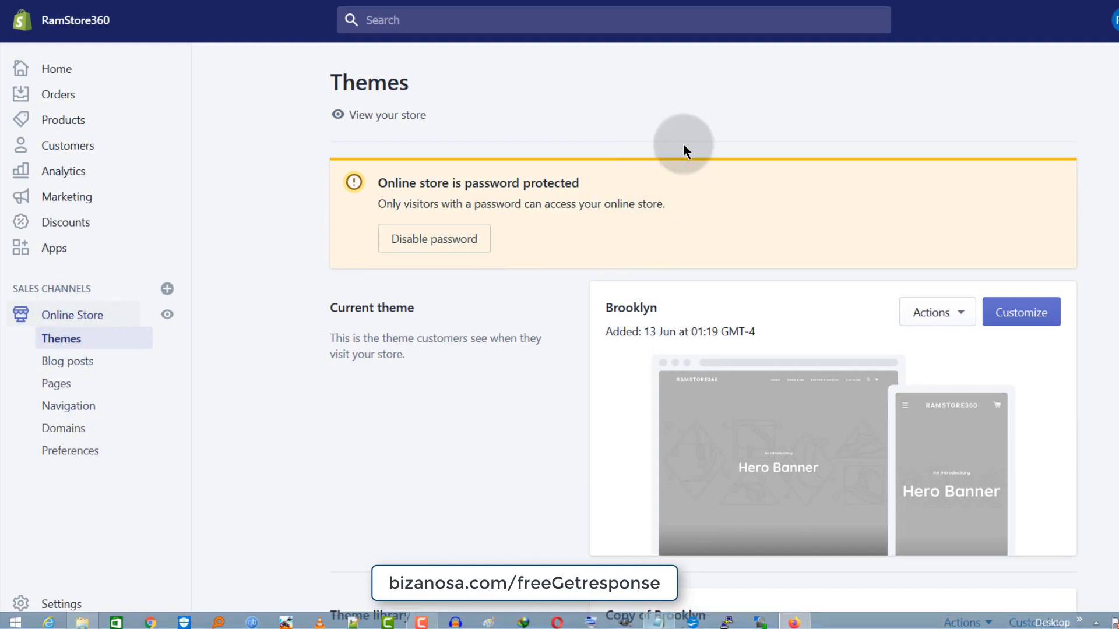
pyautogui.scroll(-4, 392, 400)
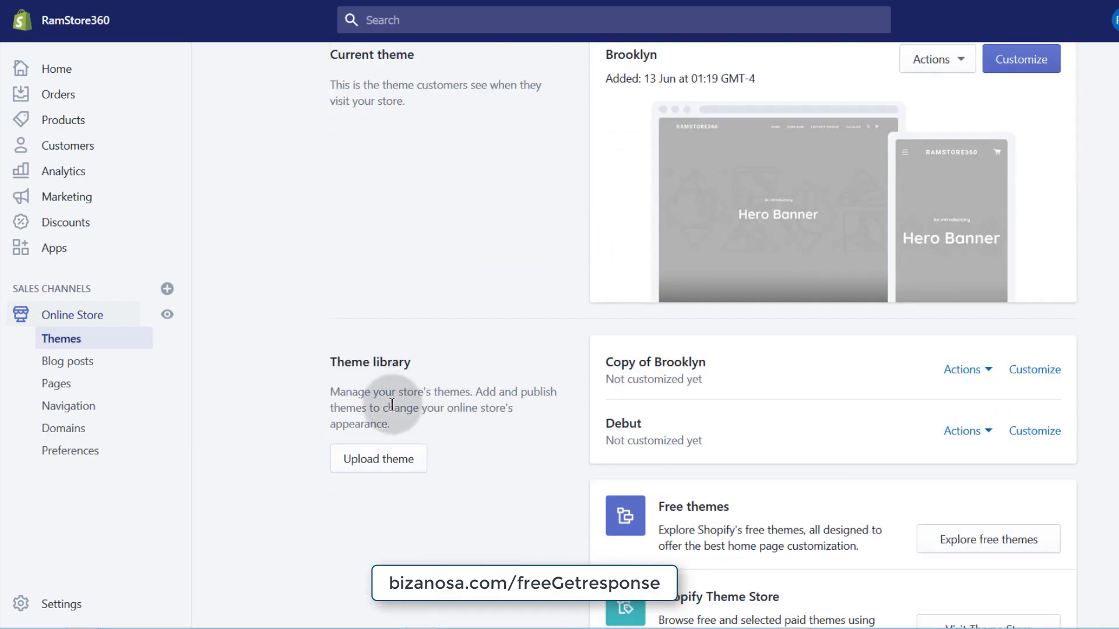
pyautogui.scroll(4, 399, 408)
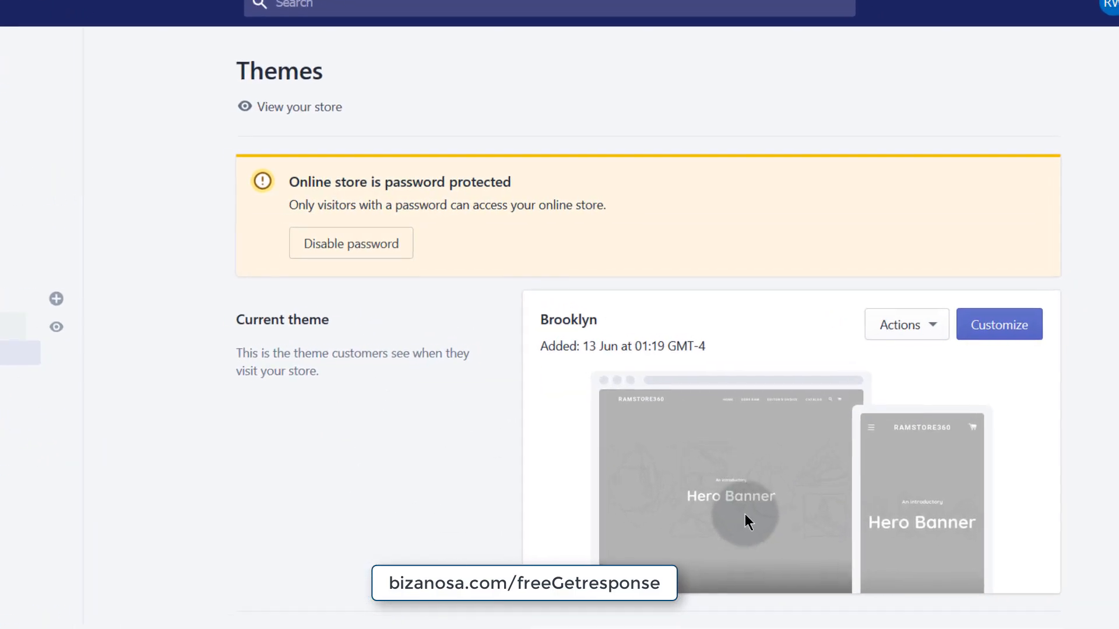
pyautogui.click(987, 343)
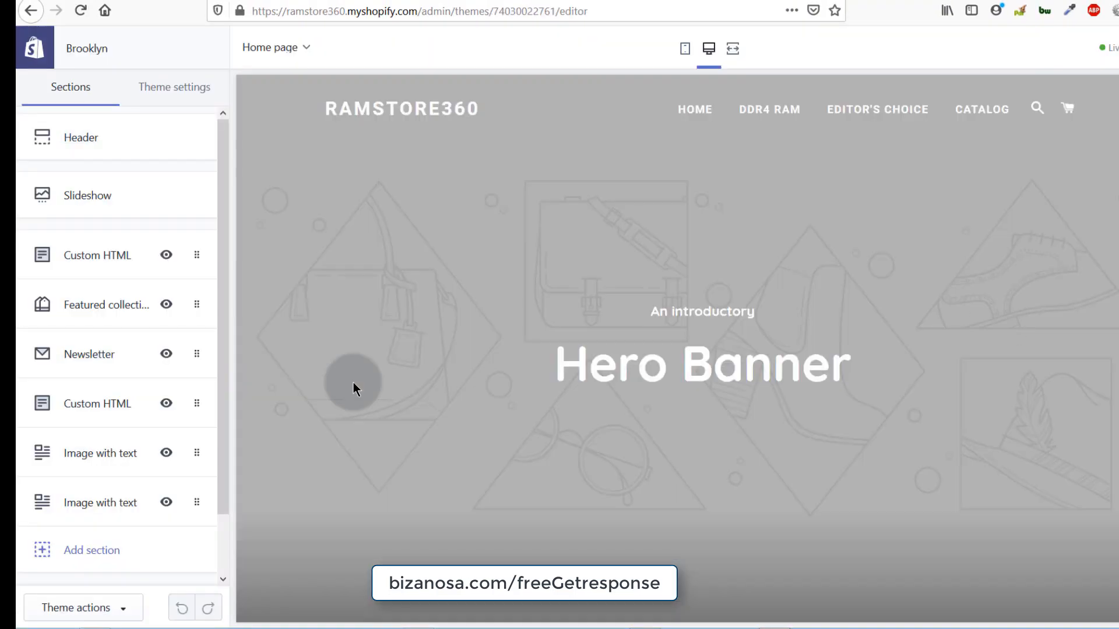
pyautogui.click(225, 300)
pyautogui.moveTo(225, 301); pyautogui.dragTo(230, 455)
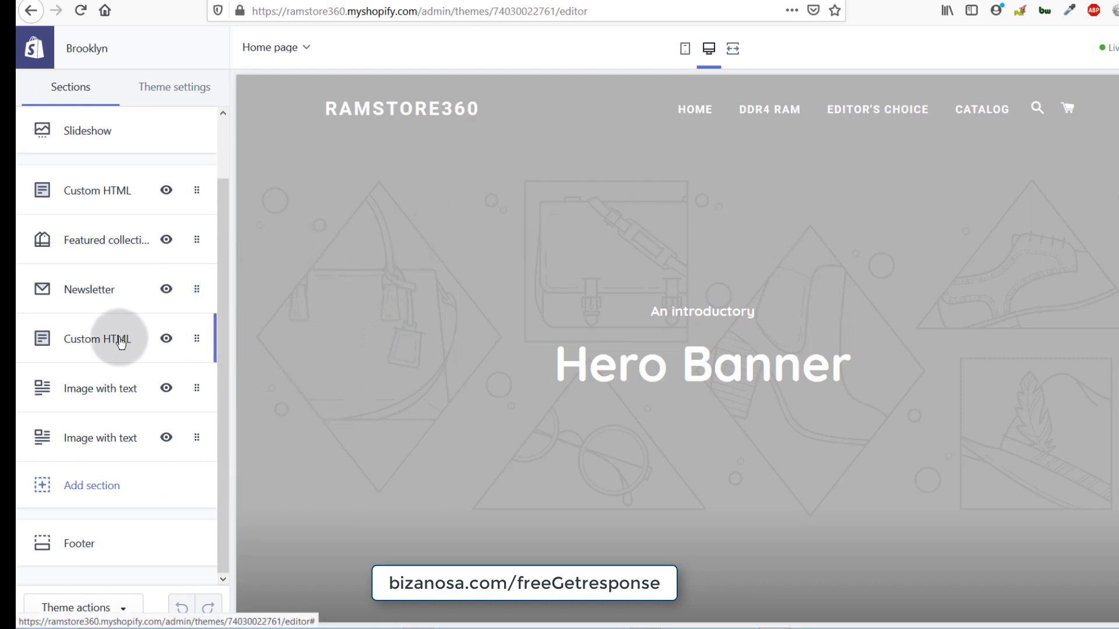
pyautogui.click(227, 299)
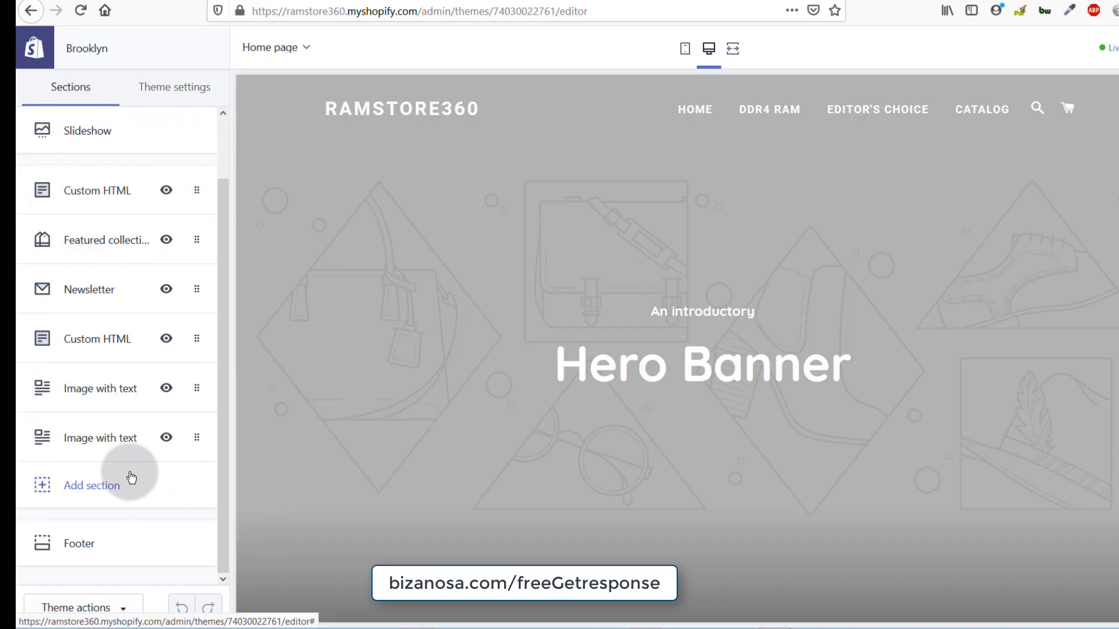
pyautogui.scroll(-5, 670, 347)
pyautogui.scroll(-15, 665, 352)
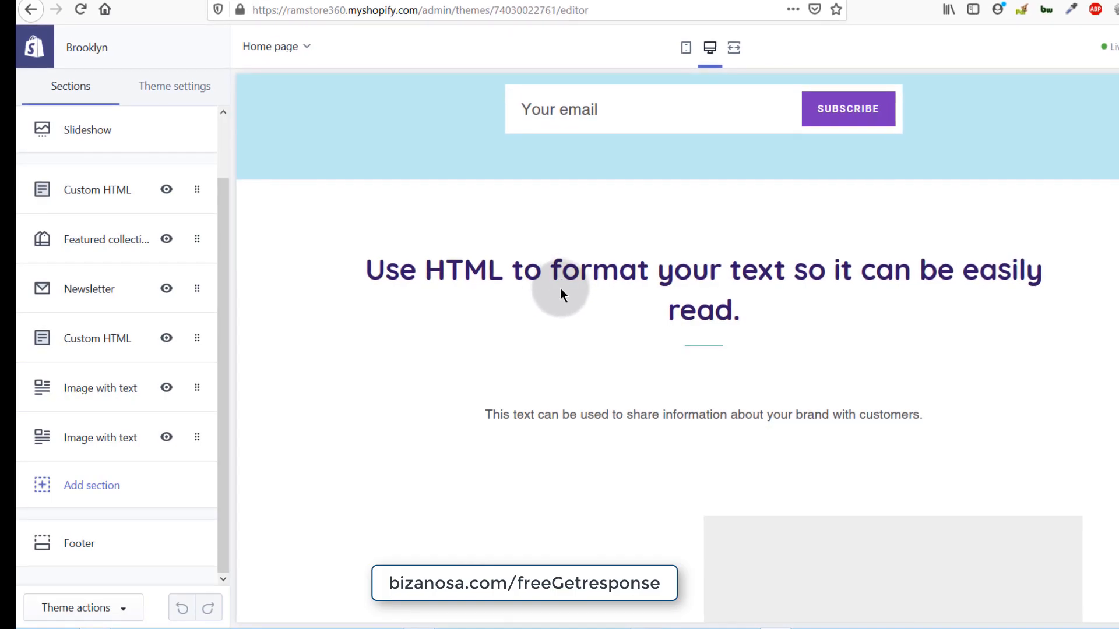
pyautogui.scroll(-15, 563, 285)
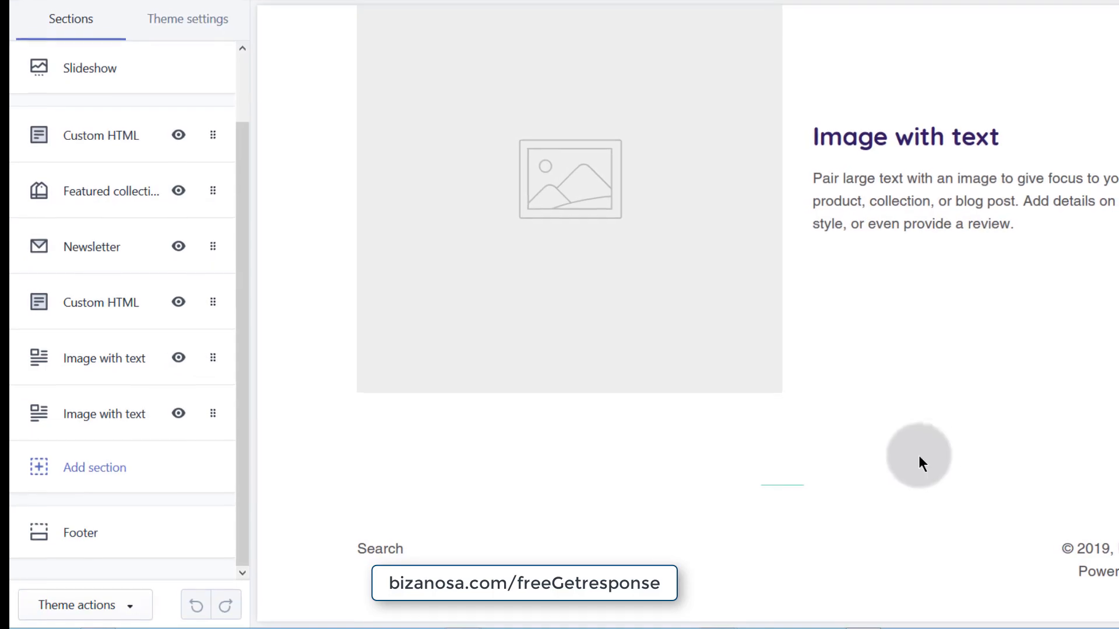
pyautogui.scroll(8, 507, 474)
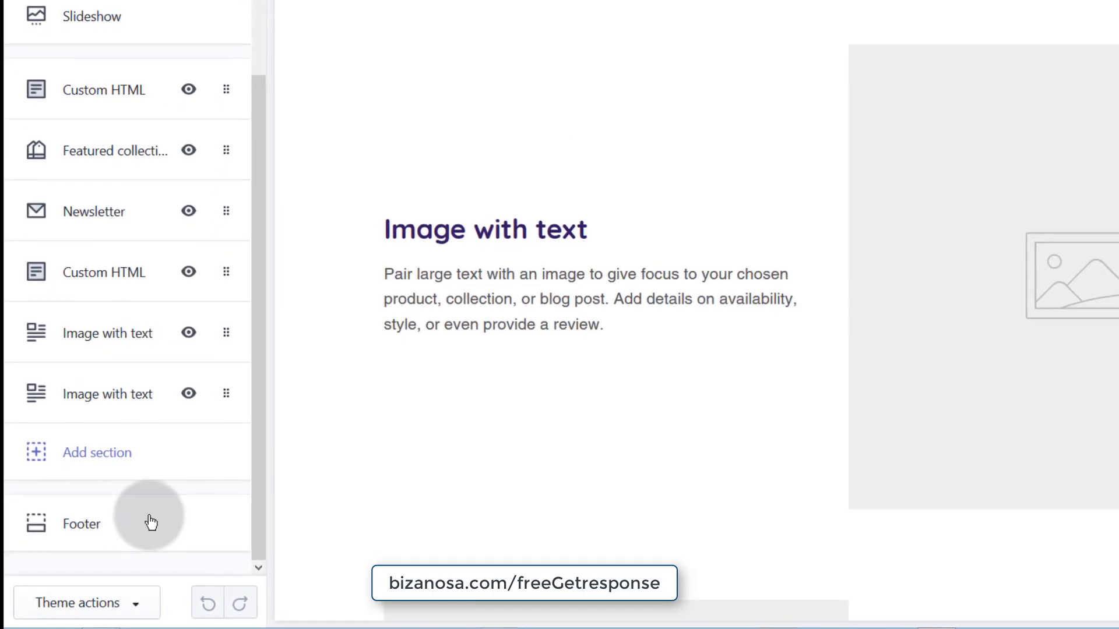
# - Add a Custom HTML section from the Advanced Layout section types to the home page
pyautogui.click(96, 446)
pyautogui.scroll(-2, 105, 456)
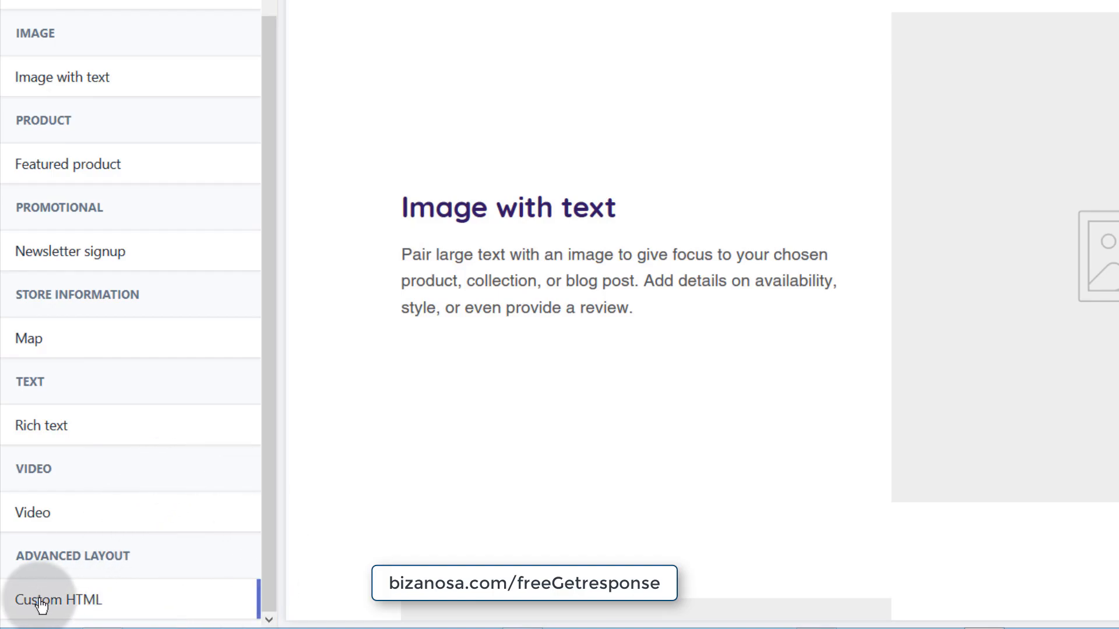
pyautogui.moveTo(56, 605)
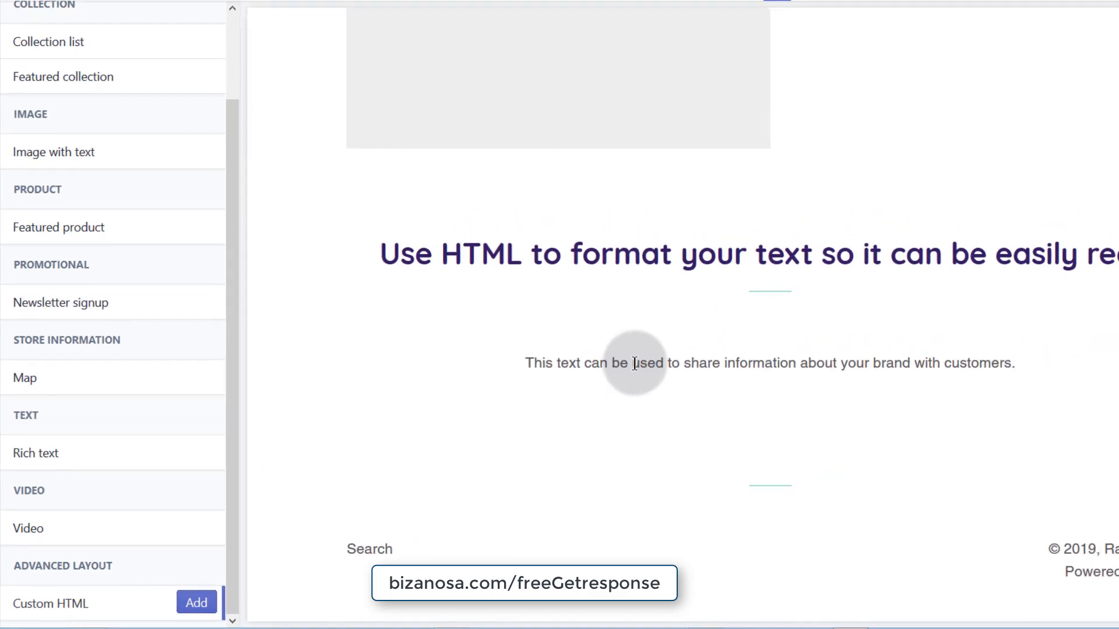
pyautogui.click(197, 603)
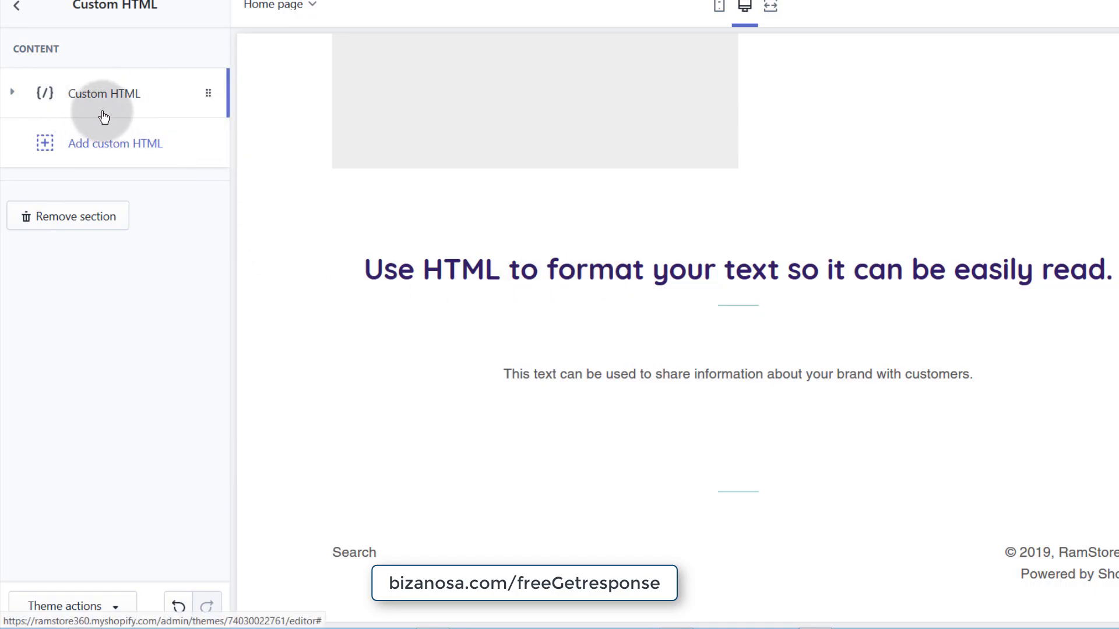
# - Paste the GetResponse embed script after the closing </div> in the Custom HTML code
pyautogui.click(12, 92)
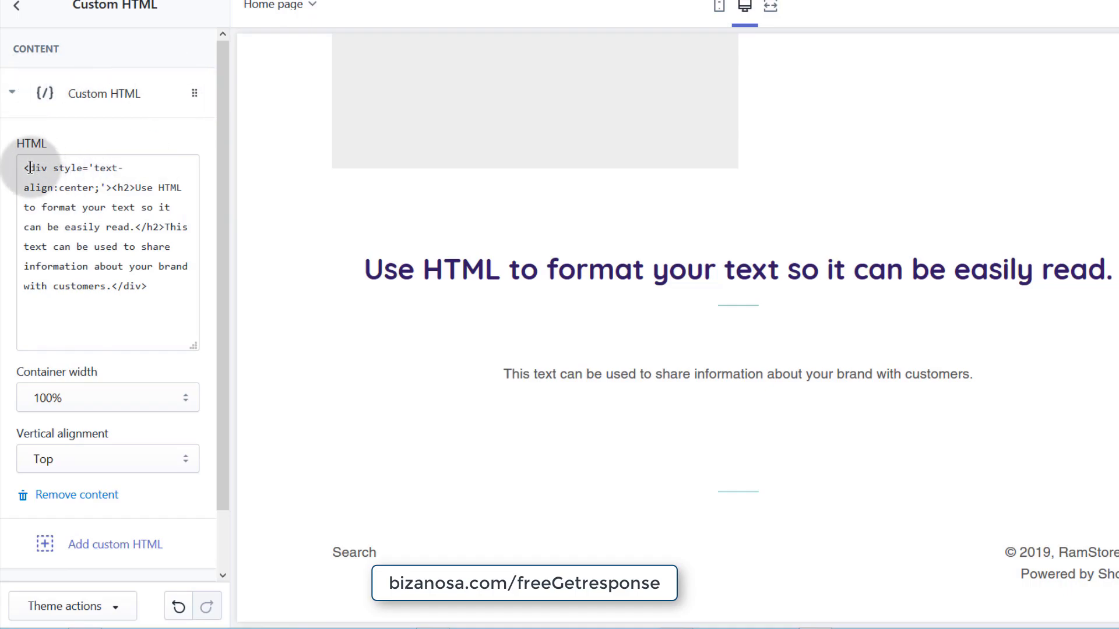
pyautogui.moveTo(20, 166); pyautogui.dragTo(166, 306)
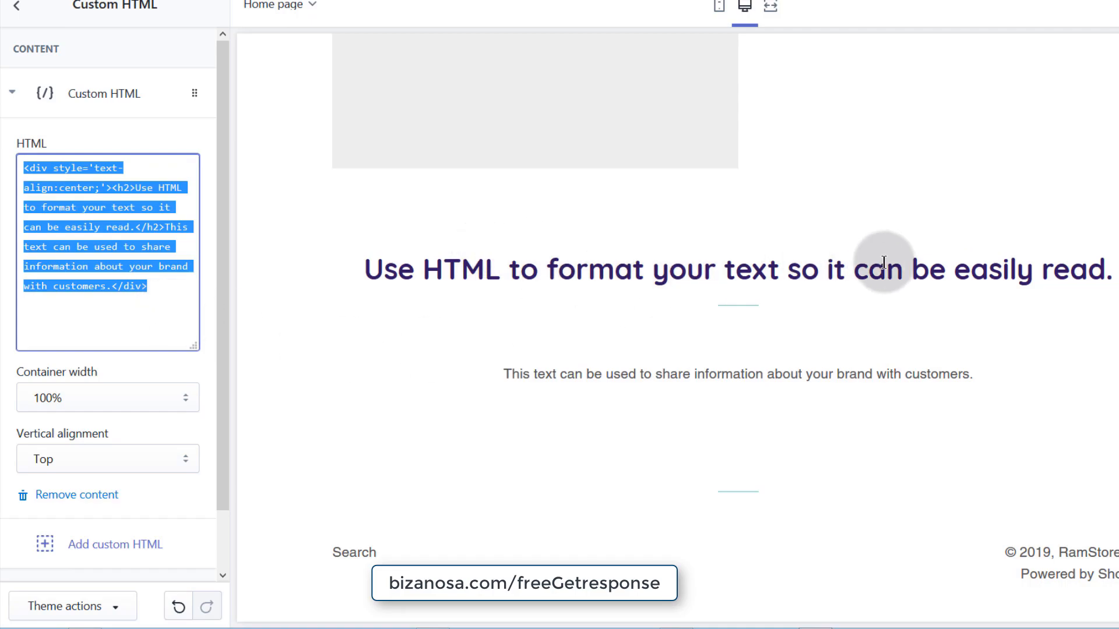
pyautogui.click(162, 232)
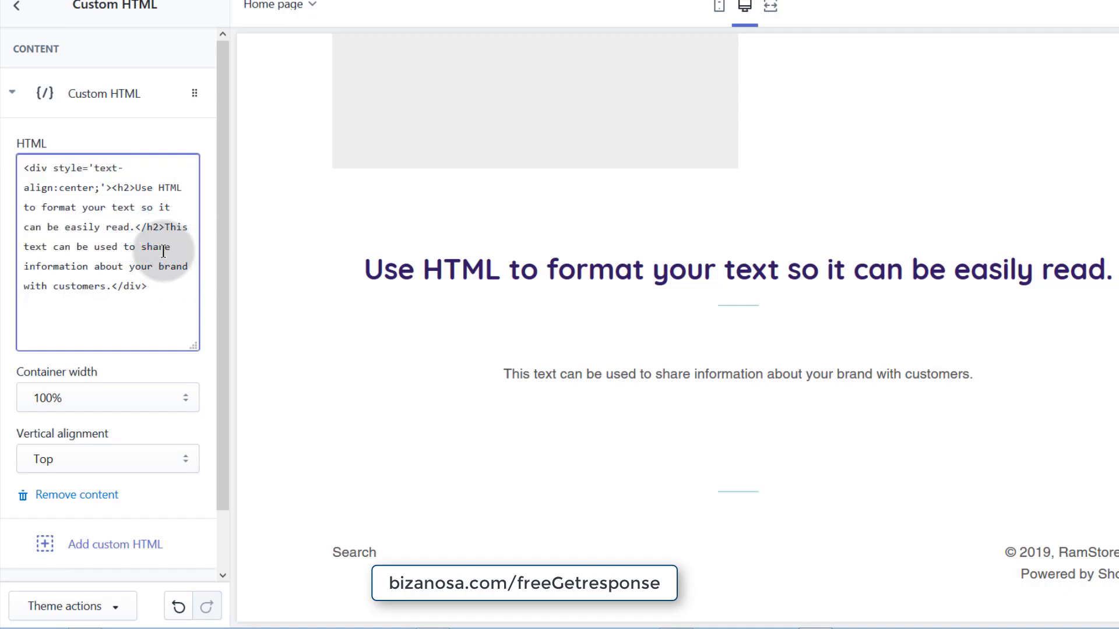
pyautogui.click(152, 284)
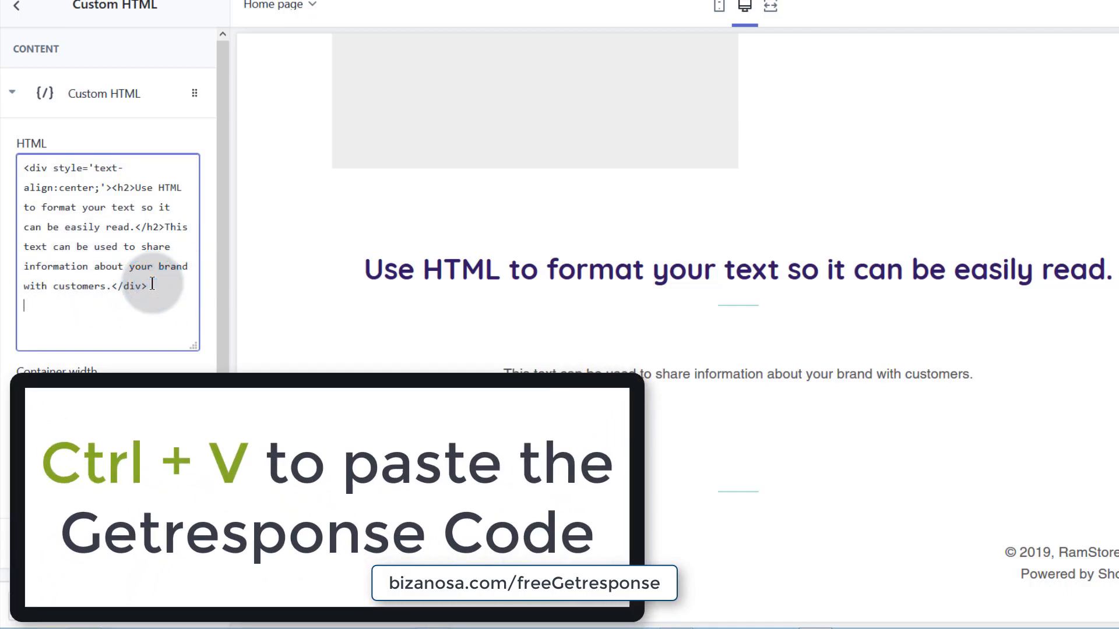
pyautogui.hotkey('ctrl', 'v')
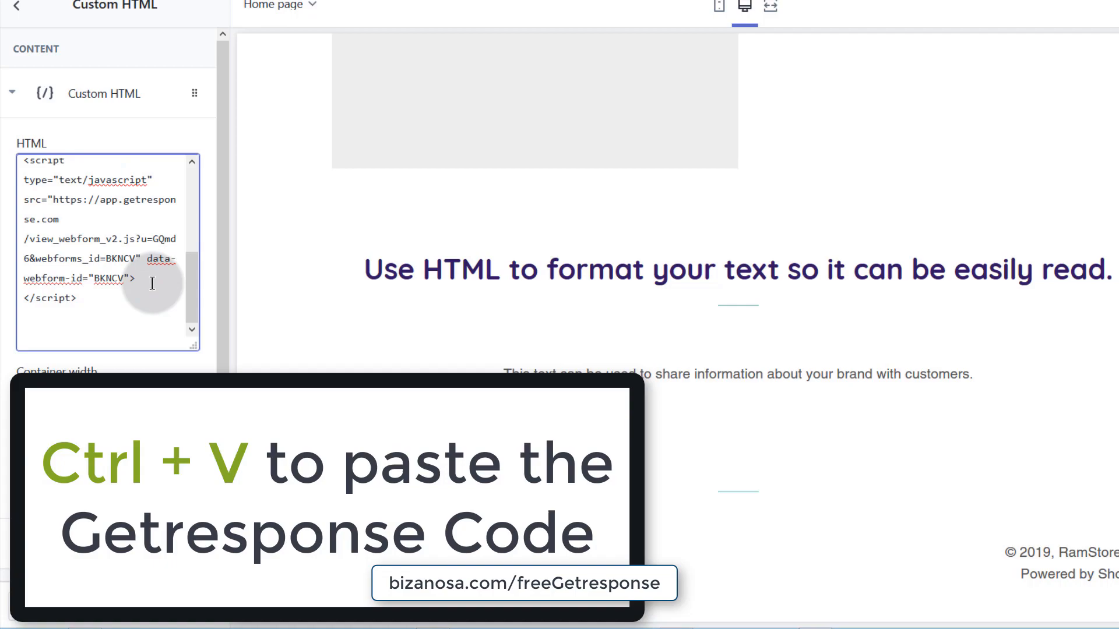
# - Select the sample heading text in the HTML code
pyautogui.moveTo(375, 270); pyautogui.dragTo(736, 270)
pyautogui.scroll(5, 88, 233)
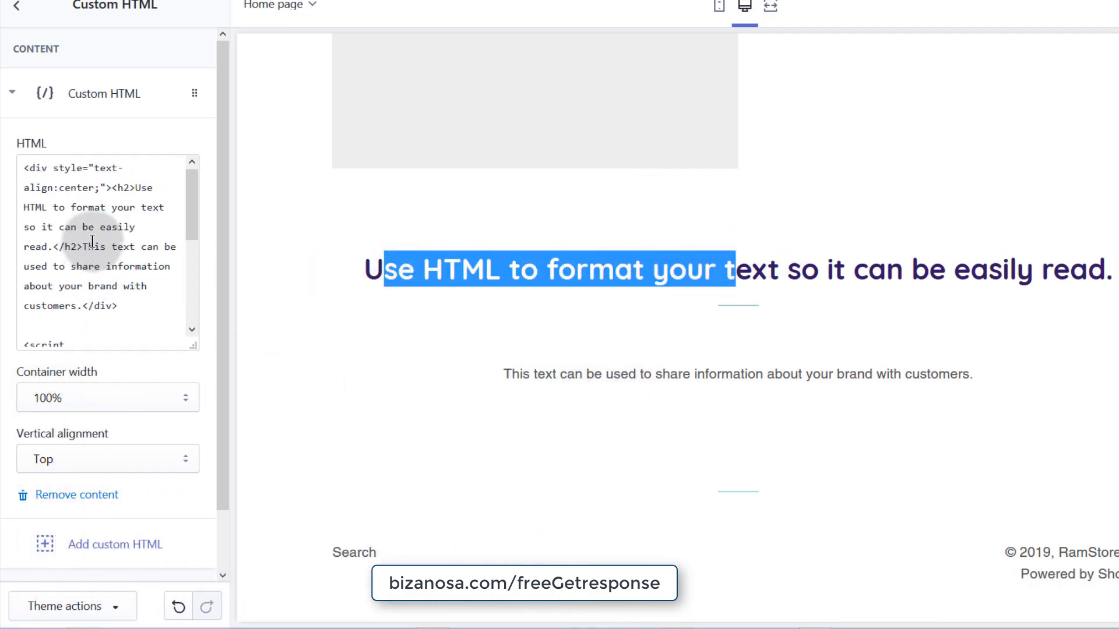
pyautogui.moveTo(136, 187); pyautogui.dragTo(49, 255)
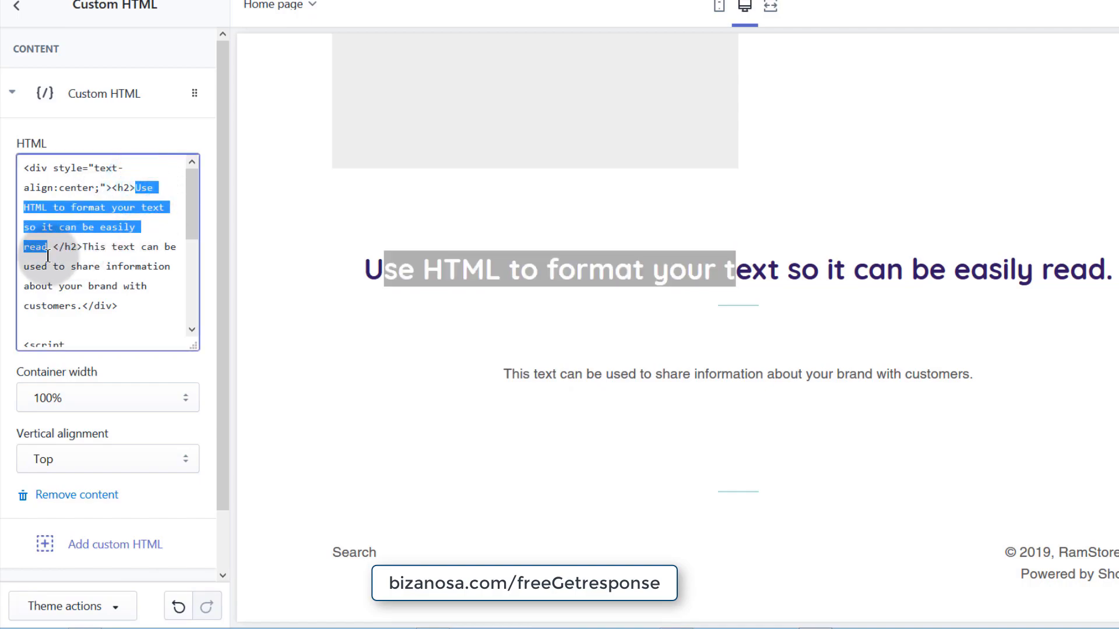
# - Change the heading to 'Signup Buddy' and select the placeholder paragraph text
pyautogui.write('Sig')
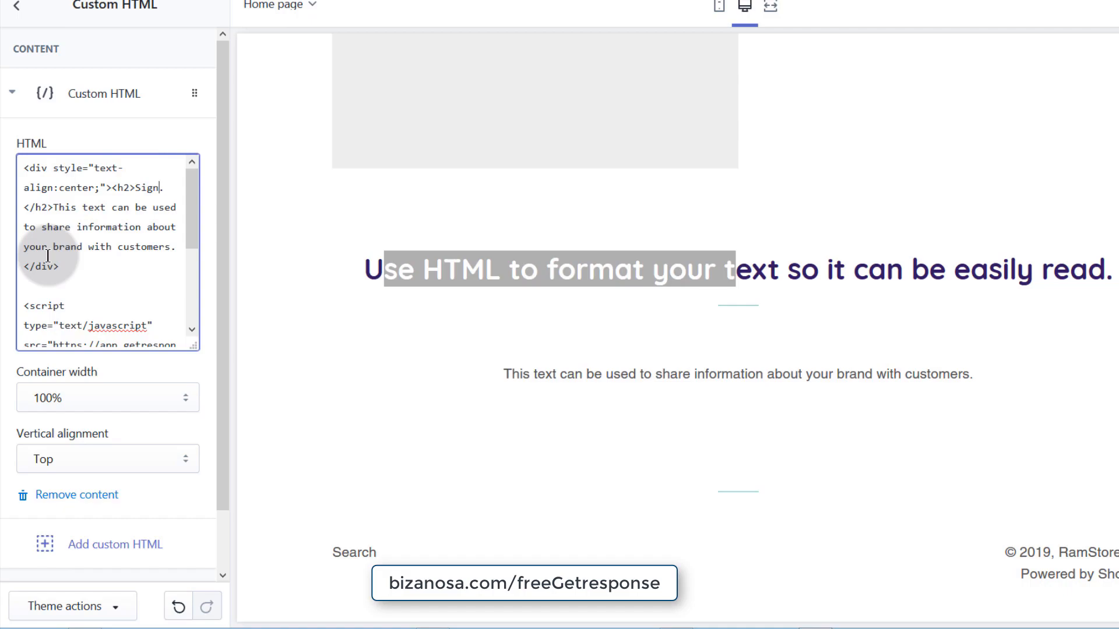
pyautogui.write('nup Buddy')
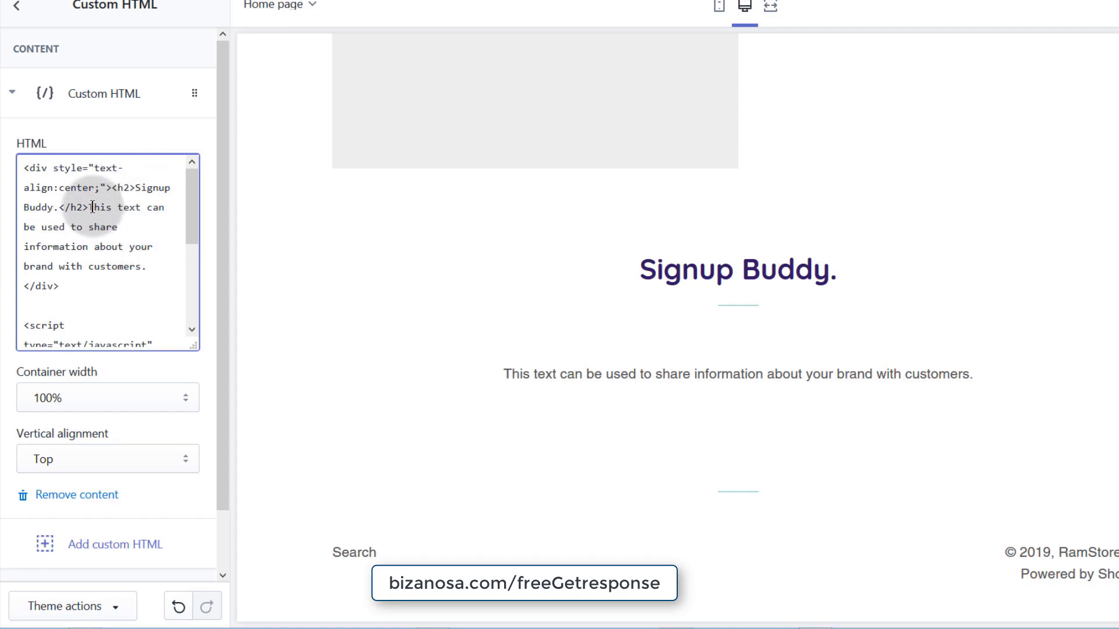
pyautogui.moveTo(88, 205); pyautogui.dragTo(141, 267)
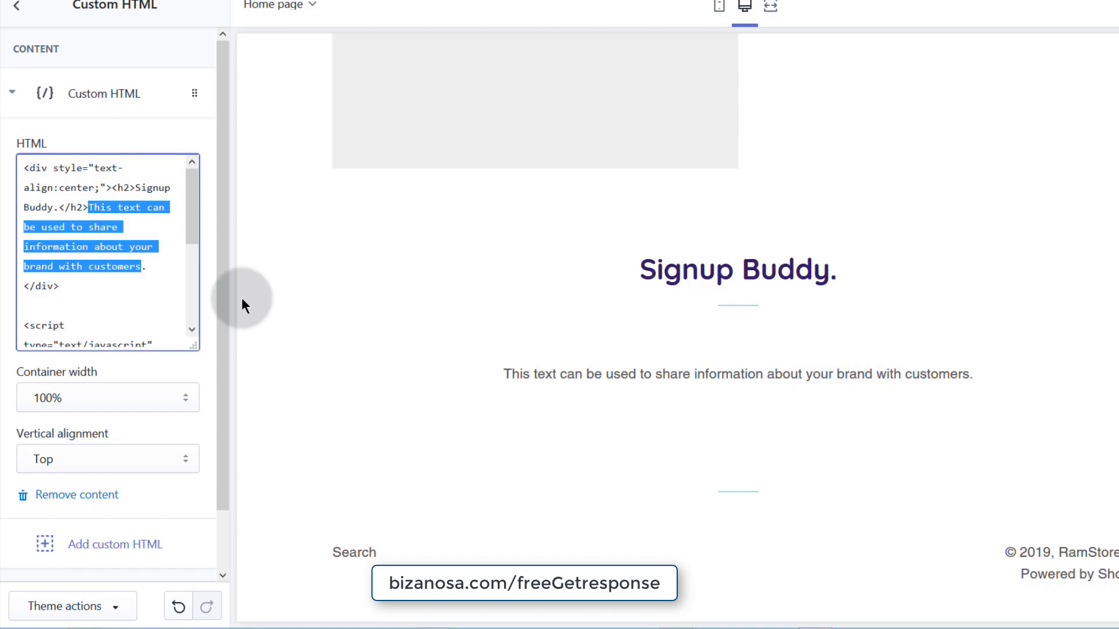
pyautogui.click(90, 208)
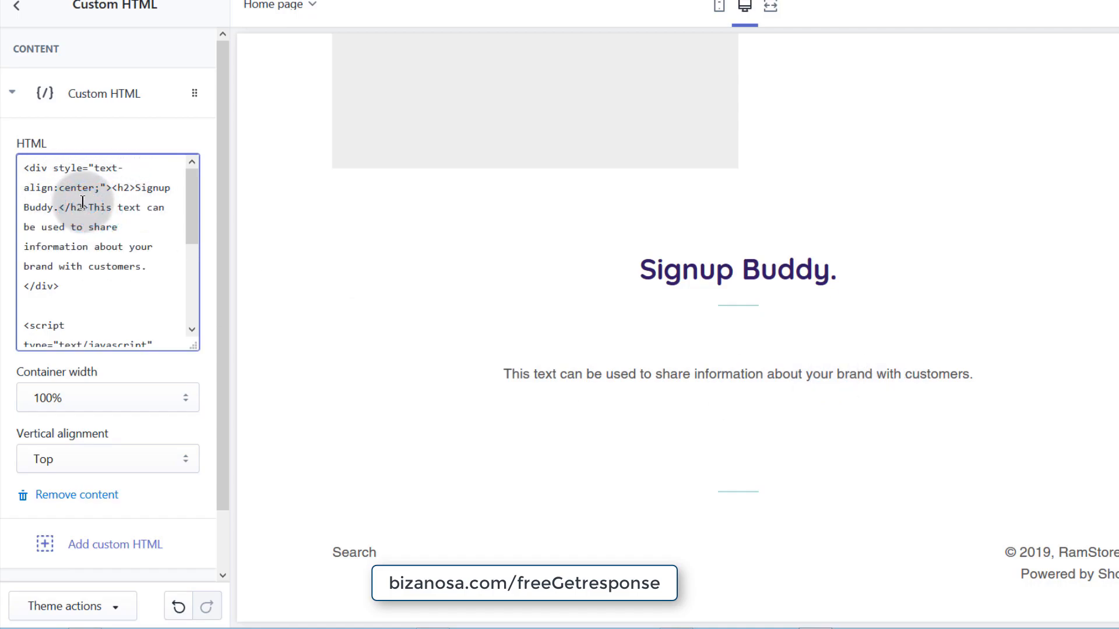
pyautogui.moveTo(86, 203); pyautogui.dragTo(141, 267)
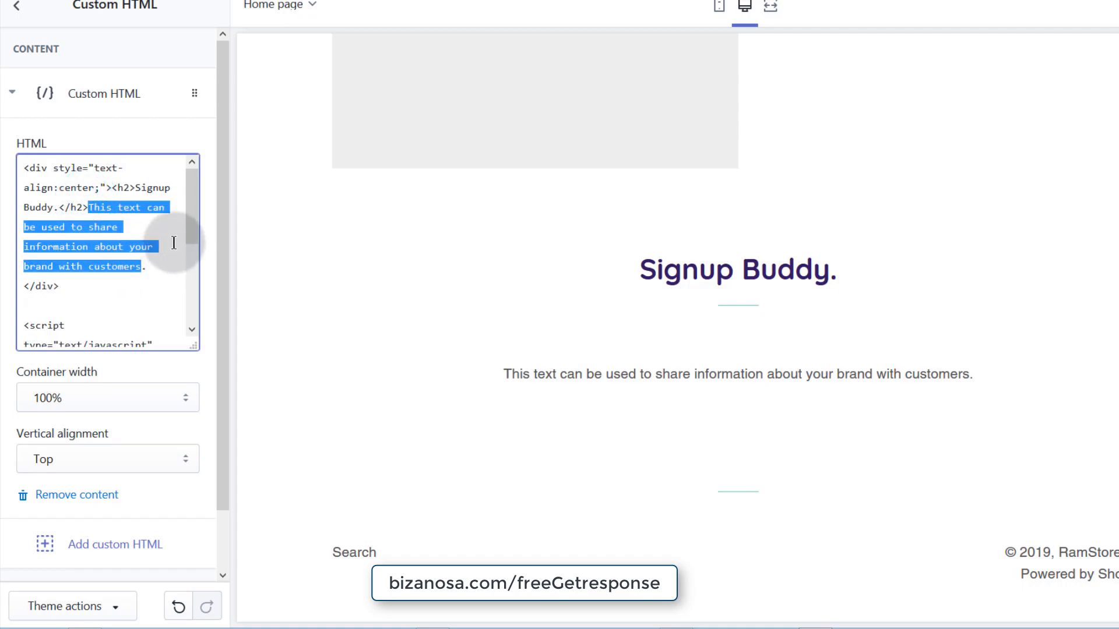
# - Replace the paragraph with 'SIgnup to learn how to edit your Audio using Audacity.'
pyautogui.write('SIgnup to learn how to edit ')
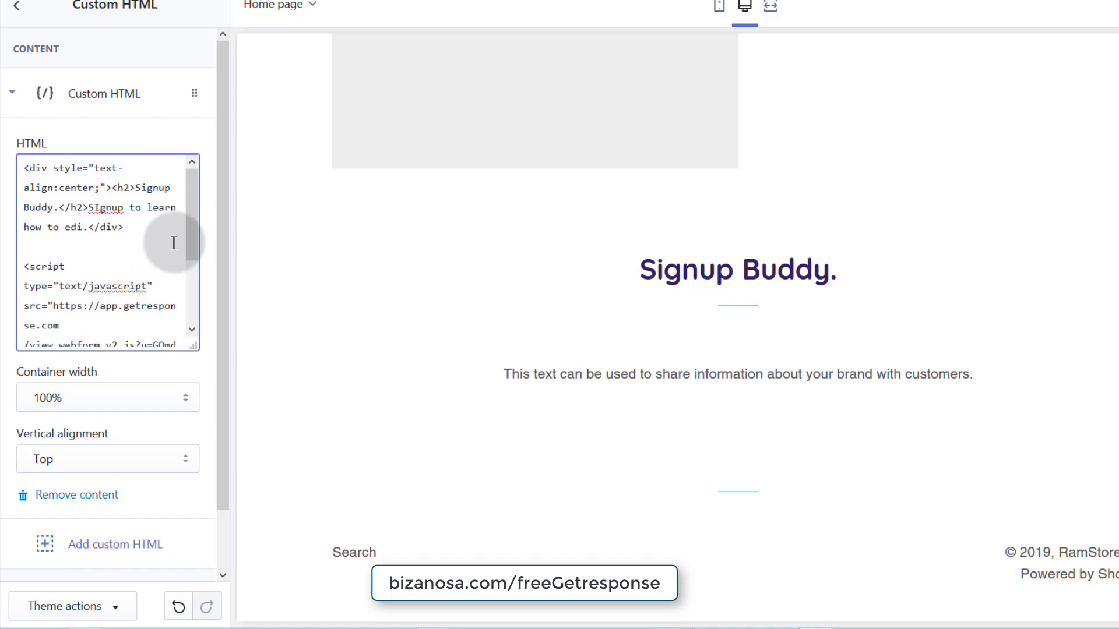
pyautogui.write('y')
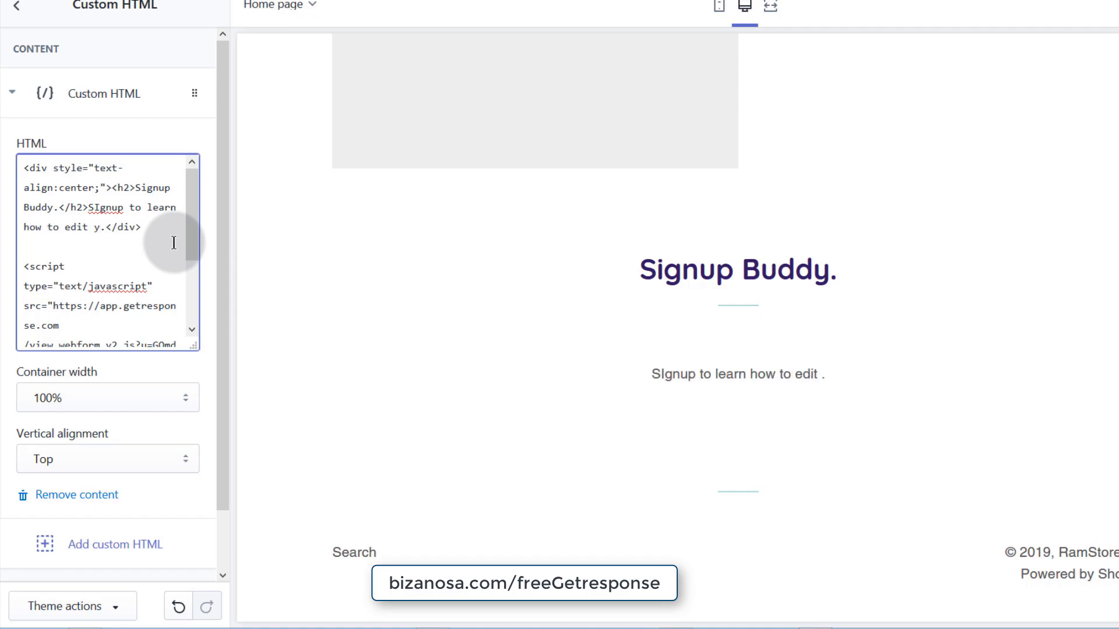
pyautogui.write('our Audio')
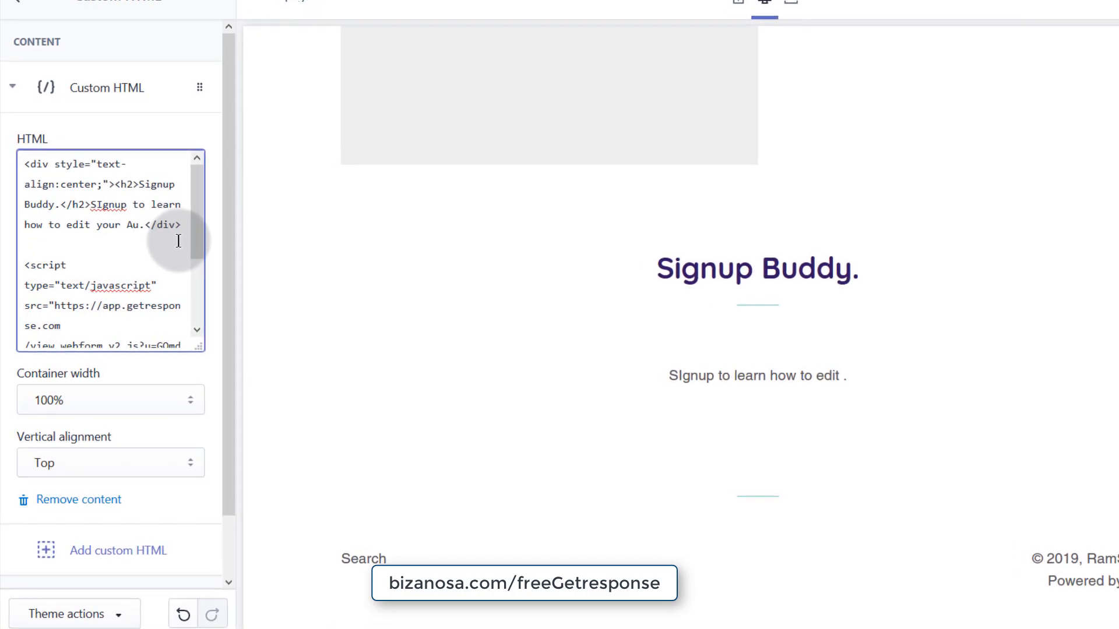
pyautogui.write(' using ')
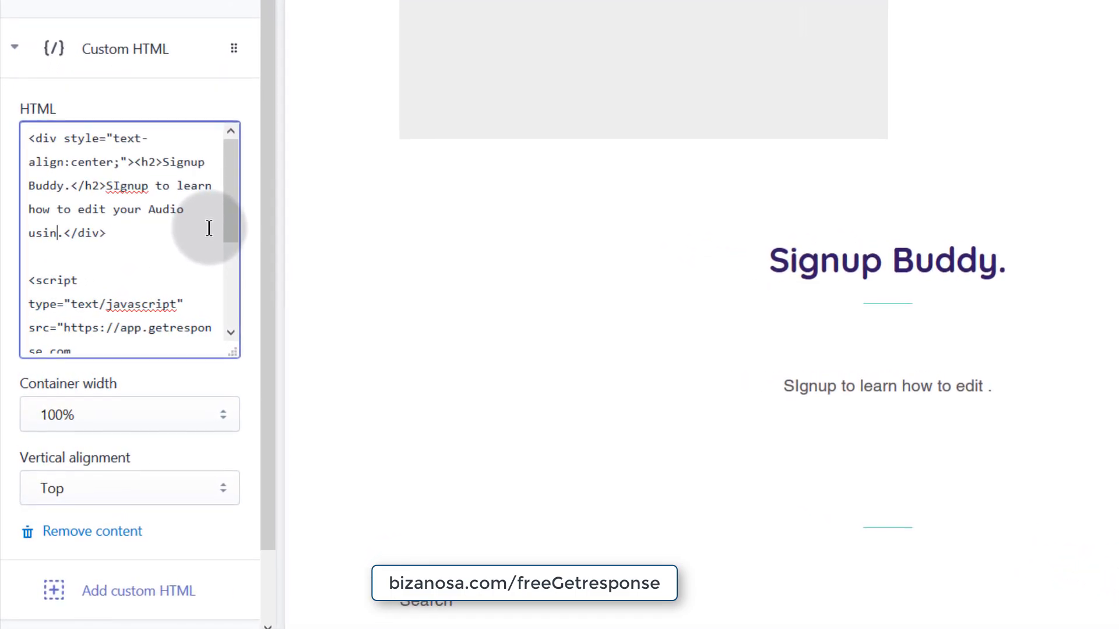
pyautogui.write('Audacity')
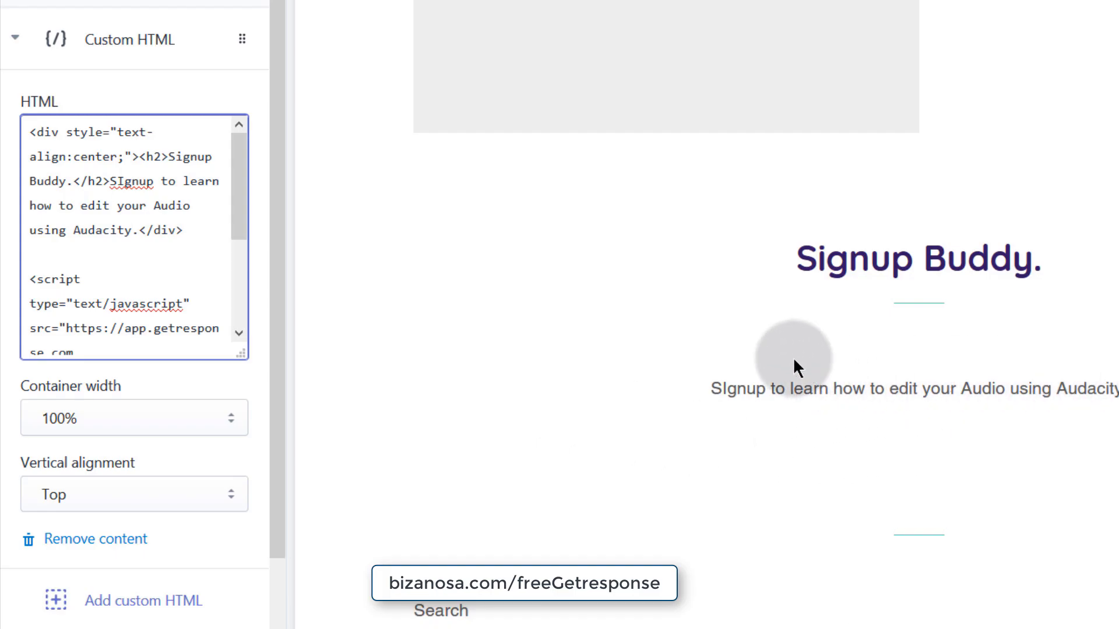
pyautogui.scroll(-4, 130, 237)
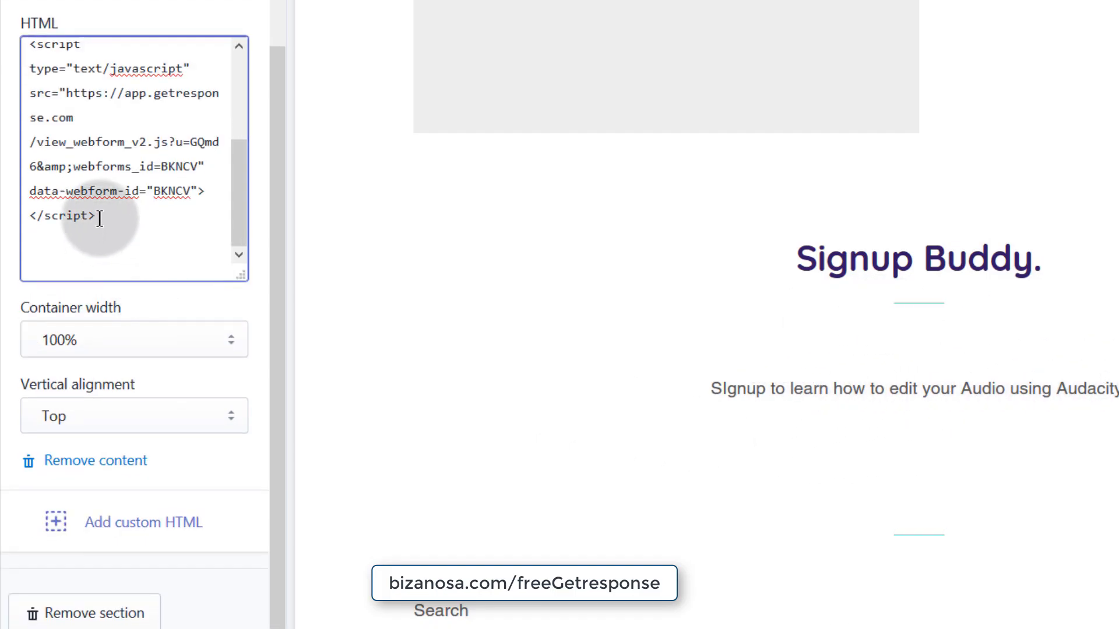
pyautogui.scroll(2, 100, 211)
pyautogui.scroll(-2, 102, 211)
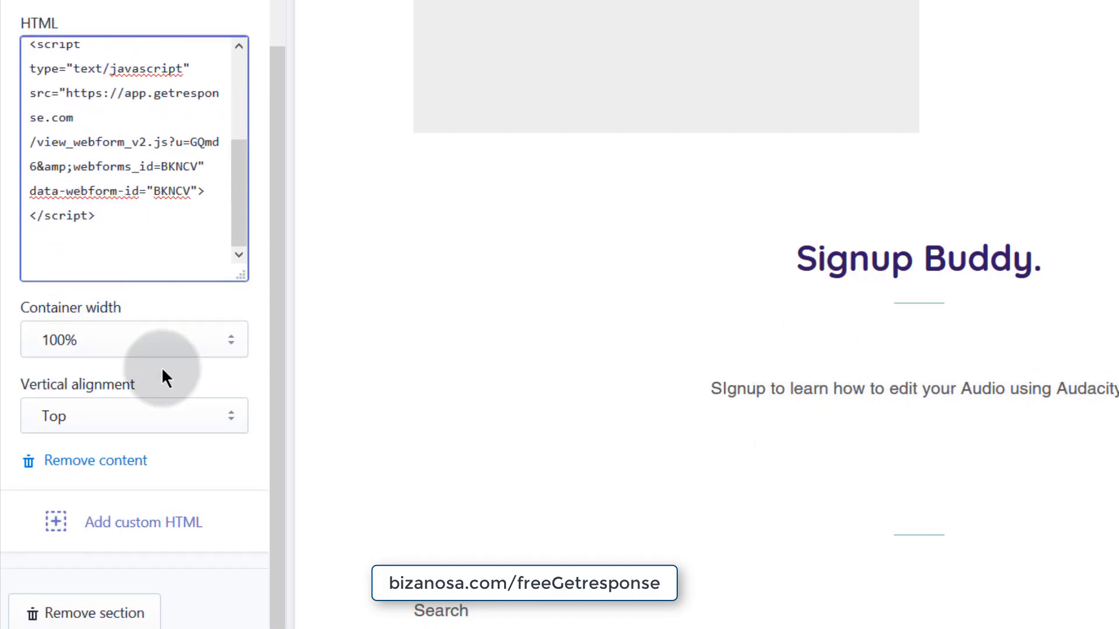
pyautogui.scroll(2, 136, 35)
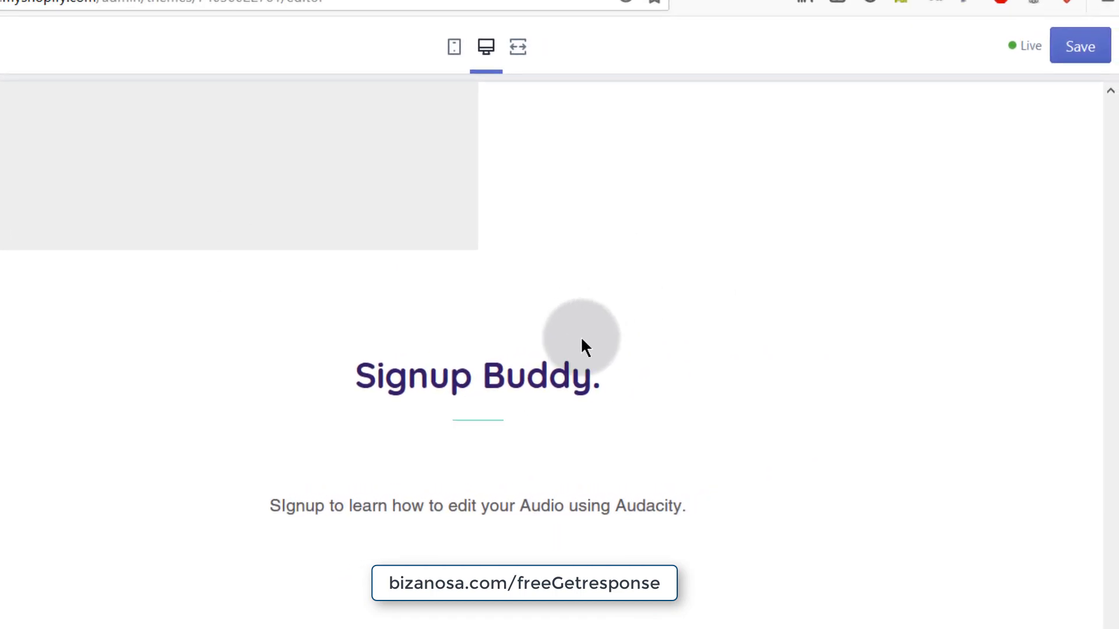
# - Save the theme and scroll the preview to check the Audacity signup form
pyautogui.click(1073, 49)
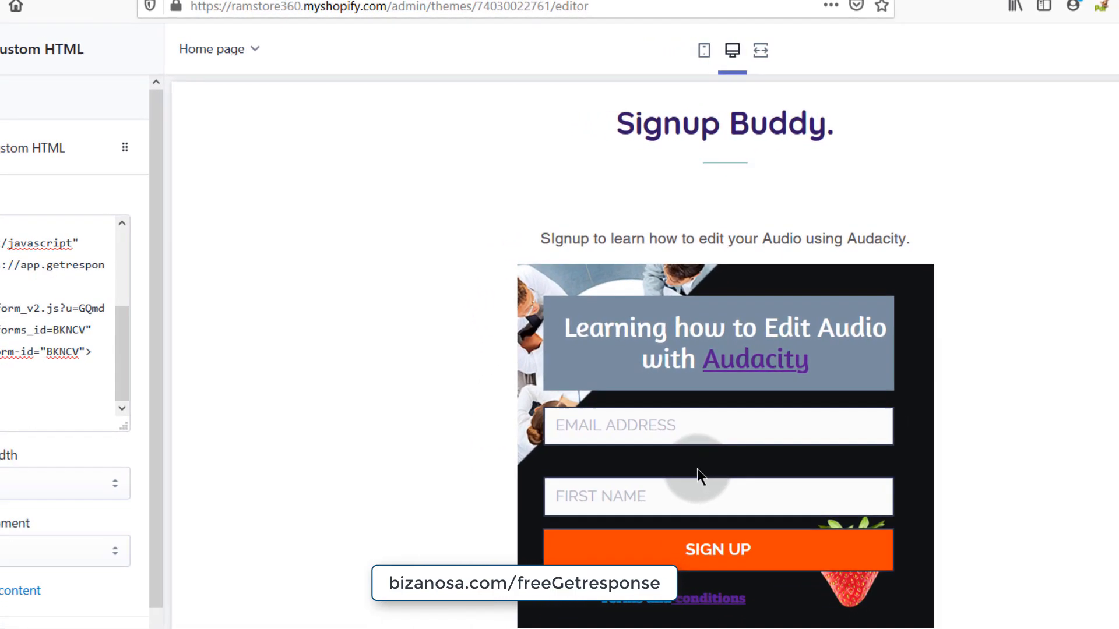
pyautogui.scroll(-3, 635, 471)
pyautogui.scroll(15, 705, 466)
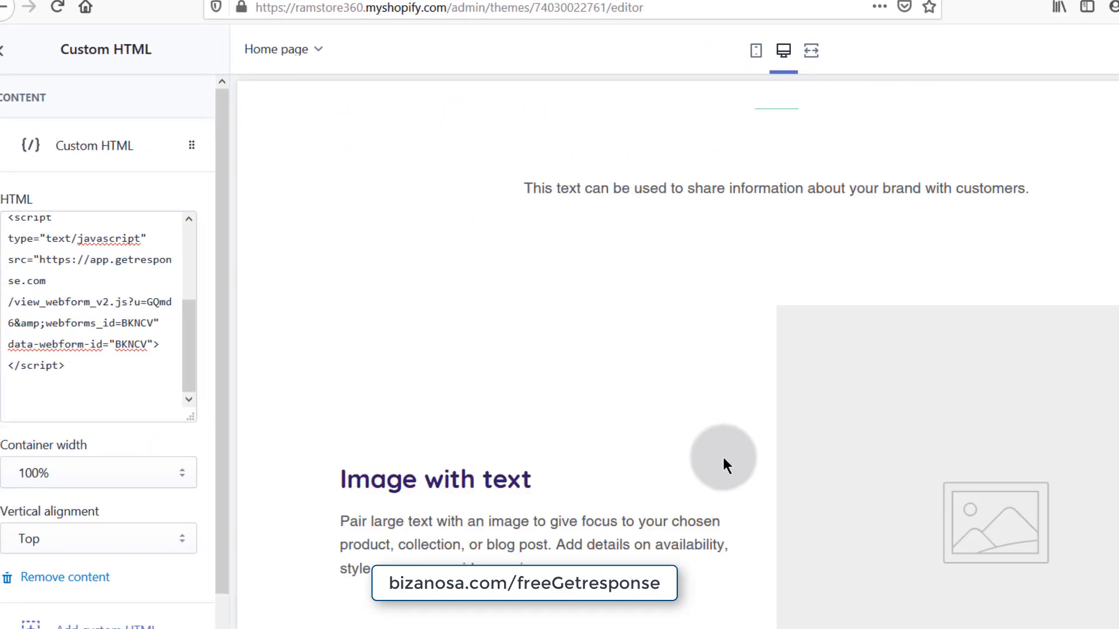
pyautogui.scroll(8, 733, 466)
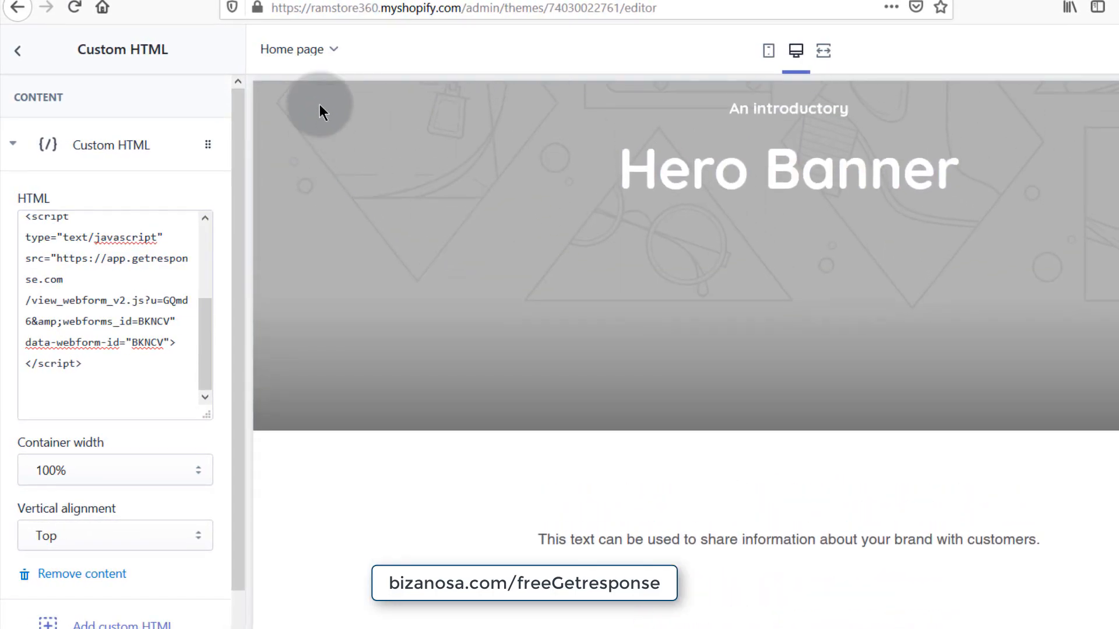
# - Browse the list of store page types from the Home page dropdown
pyautogui.click(337, 51)
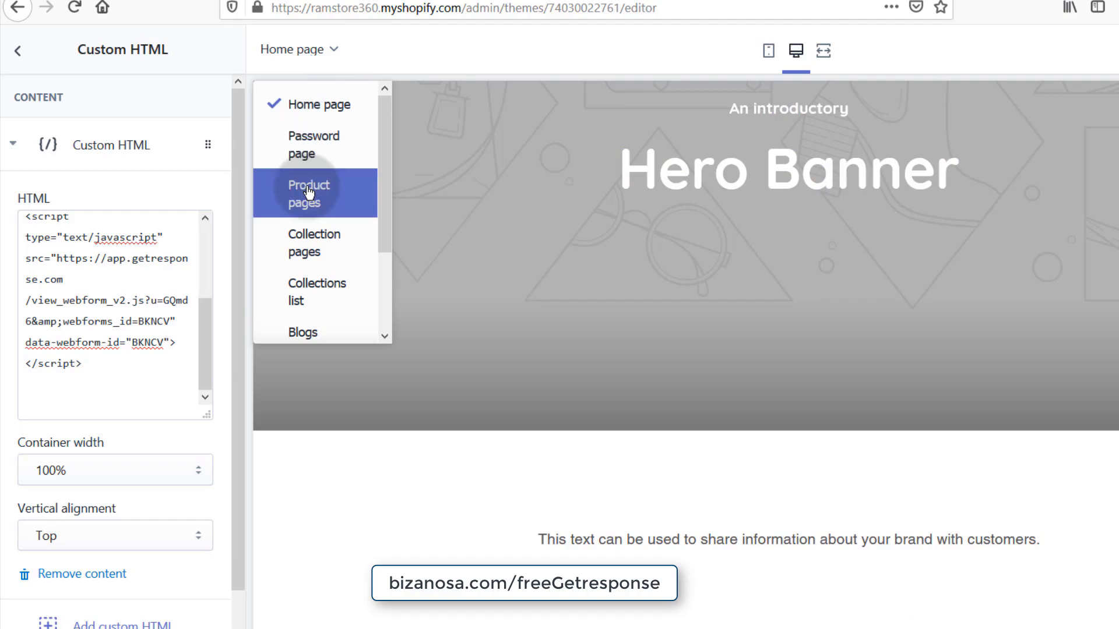
pyautogui.scroll(-3, 321, 309)
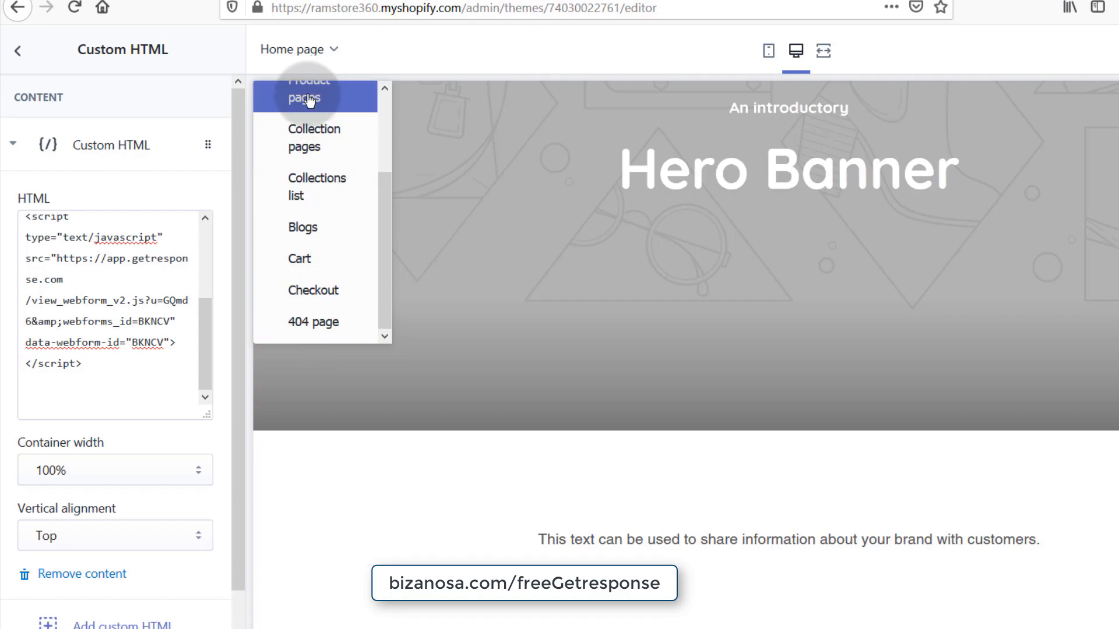
pyautogui.moveTo(385, 228); pyautogui.dragTo(390, 110)
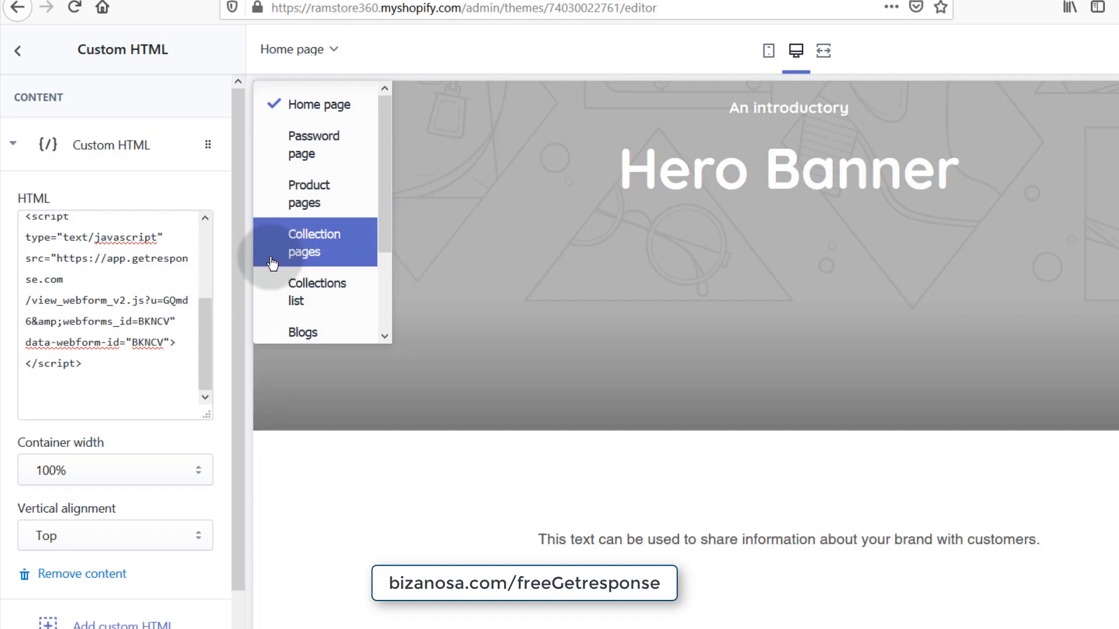
pyautogui.scroll(-15, 729, 597)
pyautogui.scroll(-8, 604, 624)
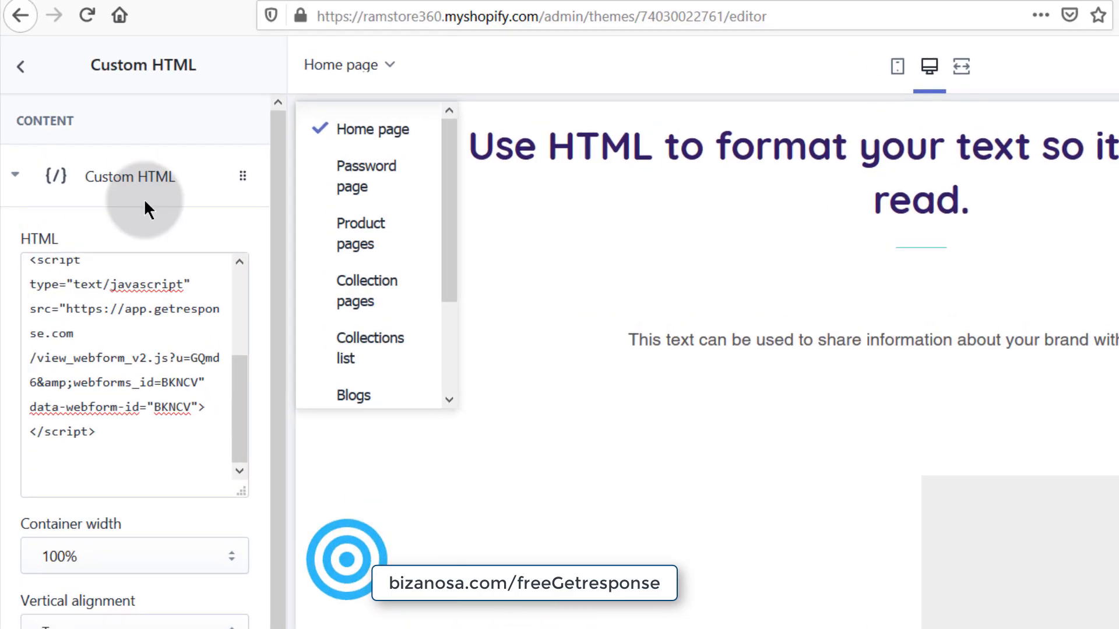
# - Leave the theme editor and start a new store page titled Signup
pyautogui.click(20, 66)
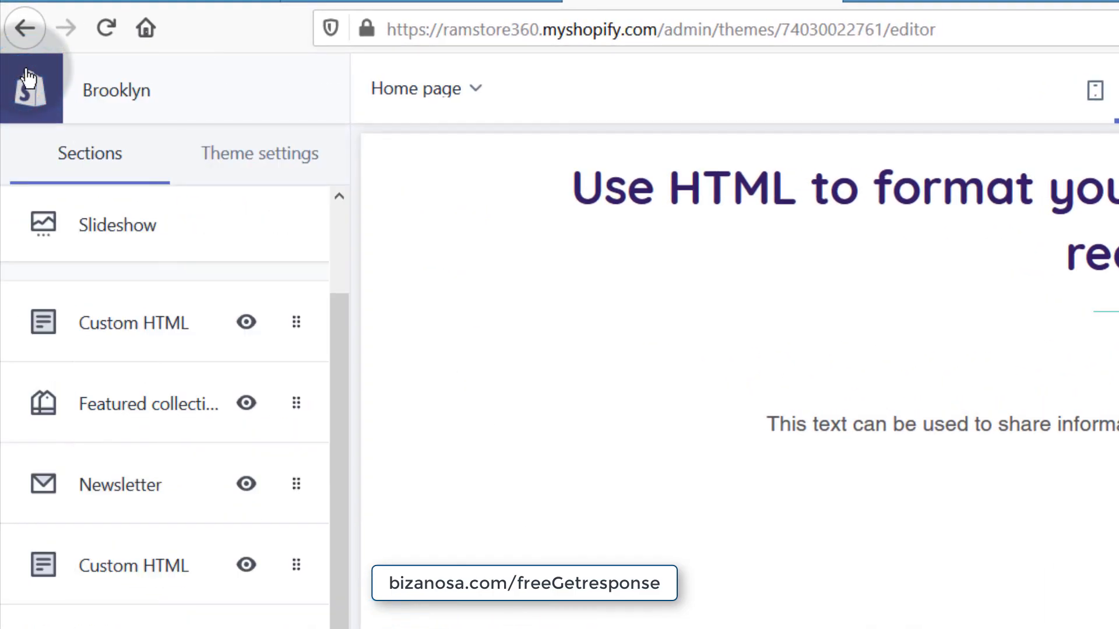
pyautogui.click(23, 27)
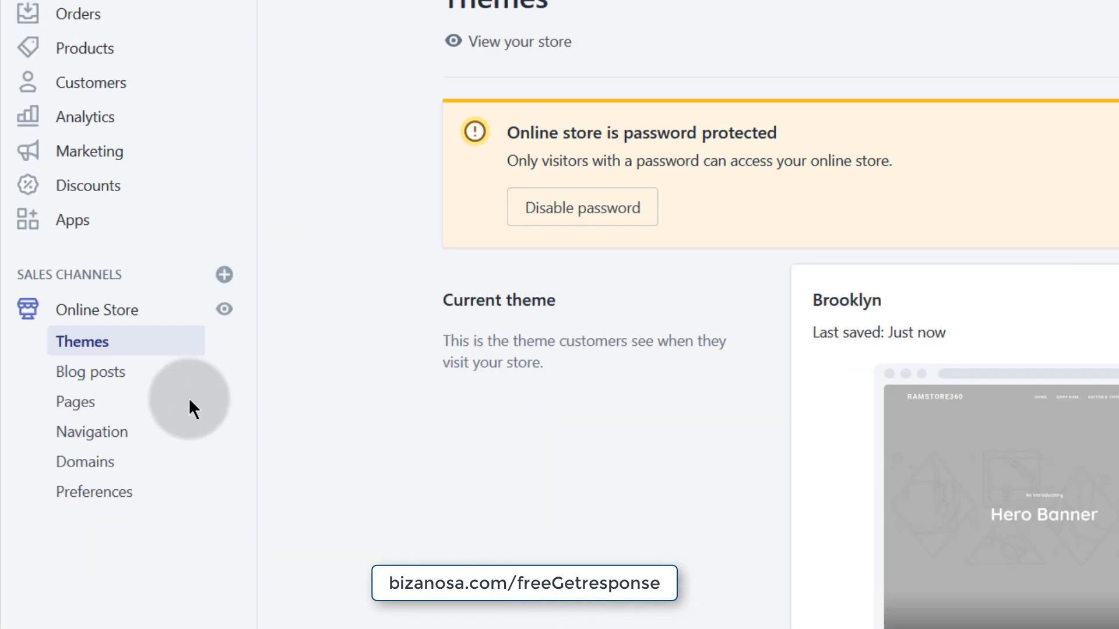
pyautogui.click(87, 408)
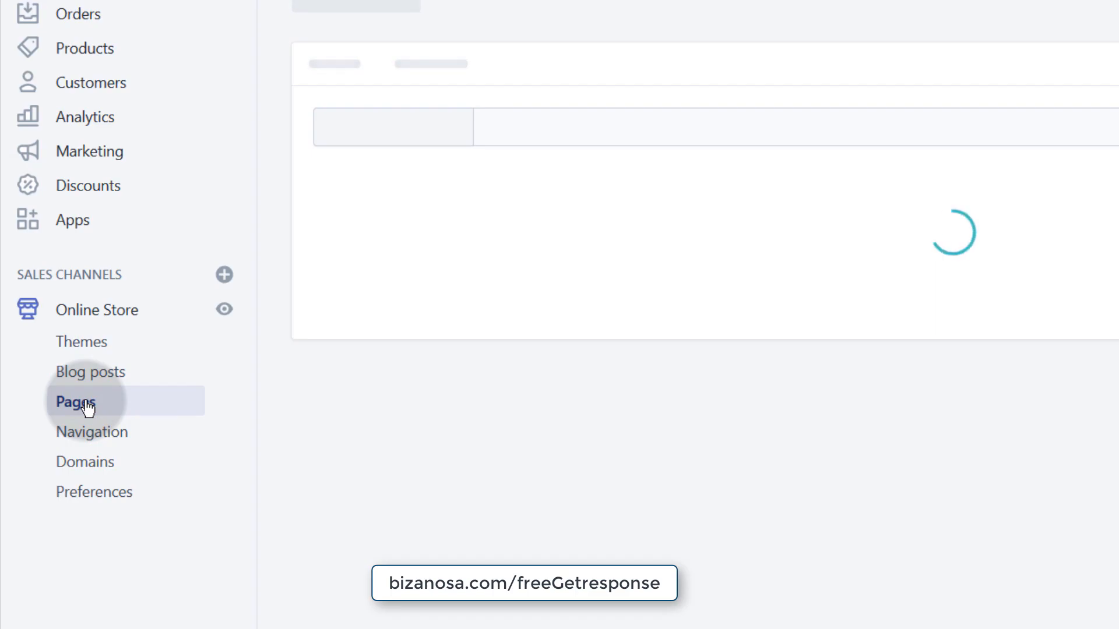
pyautogui.scroll(-2, 739, 375)
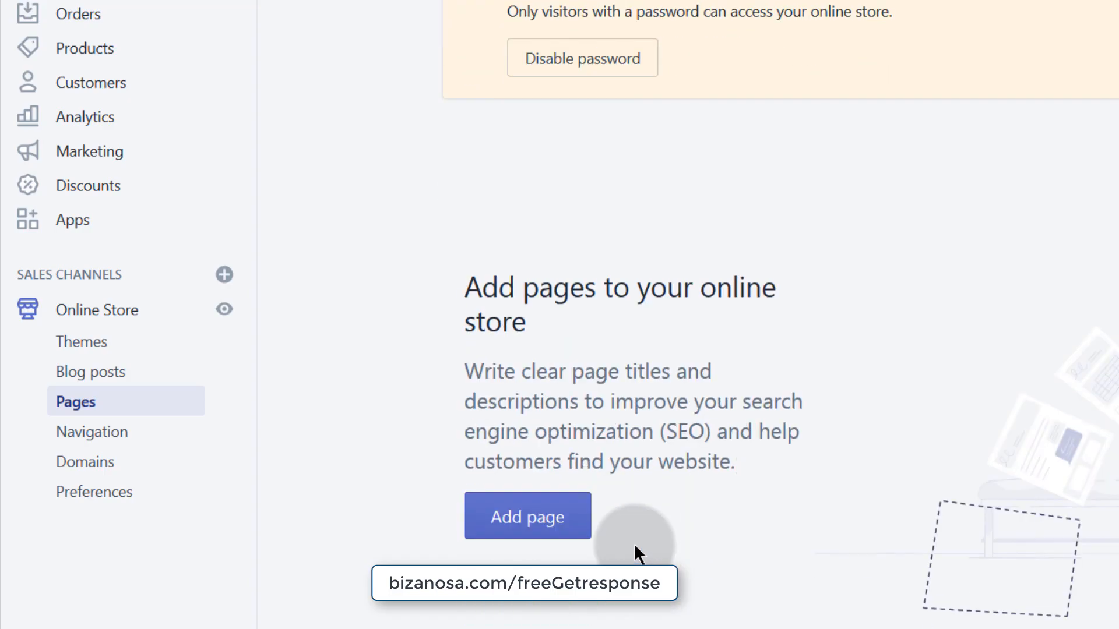
pyautogui.click(508, 477)
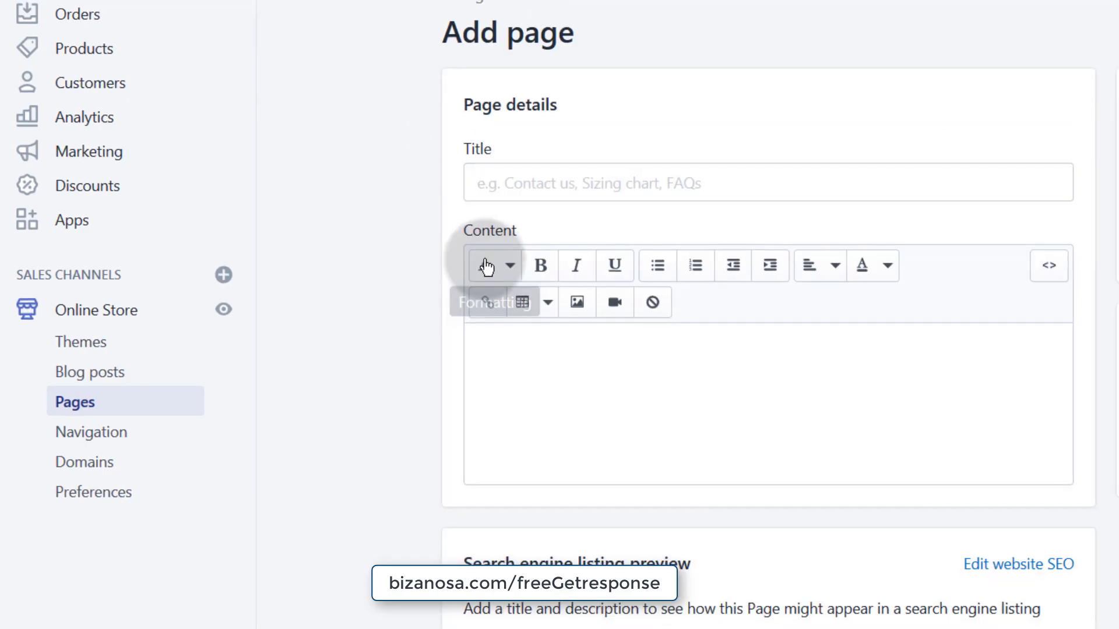
pyautogui.click(487, 191)
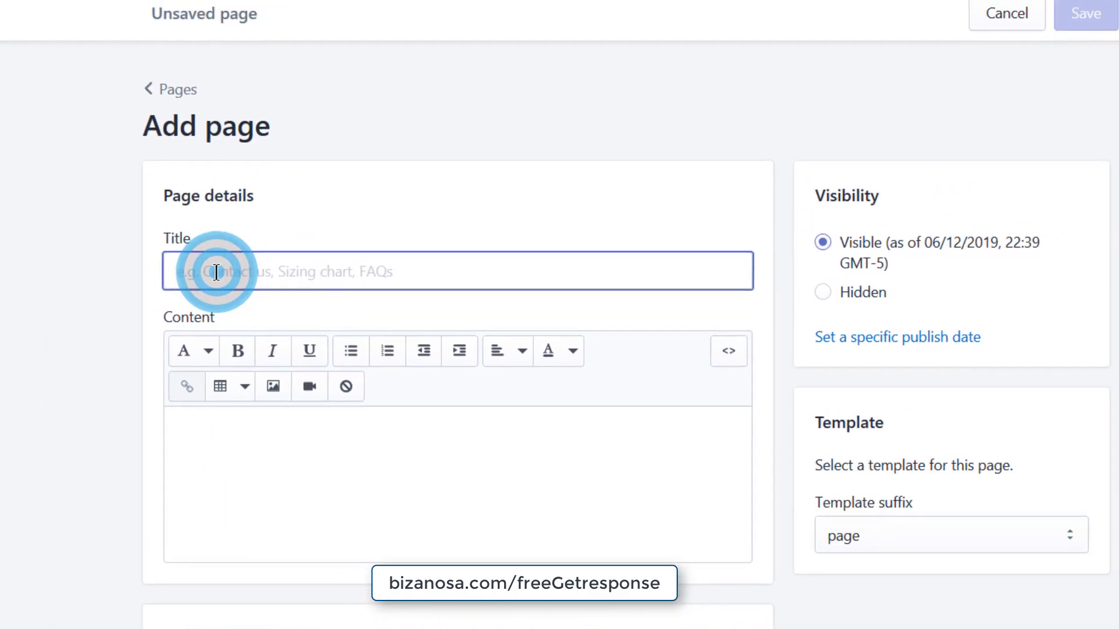
pyautogui.write('Signup')
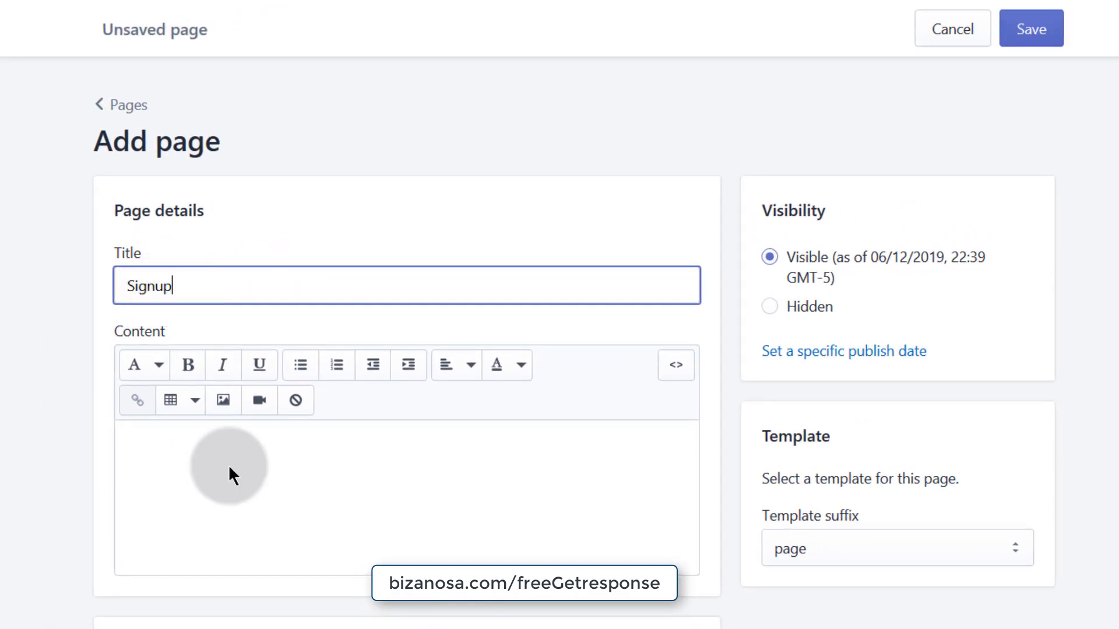
# - Add the Audacity line to the page body and paste the GetResponse script below it in HTML view
pyautogui.click(159, 450)
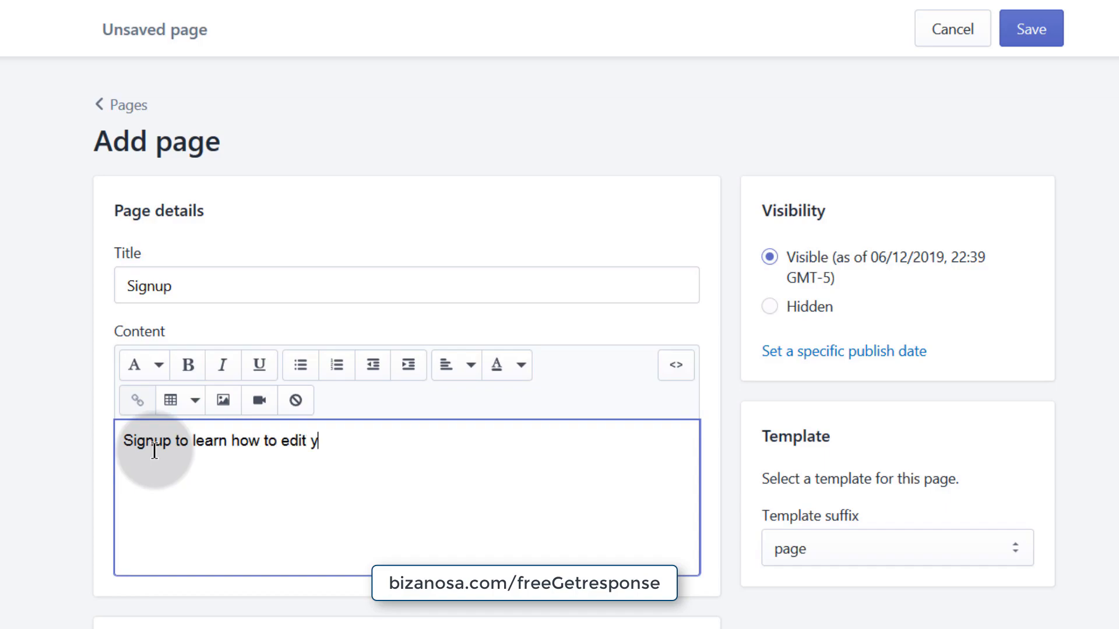
pyautogui.write('AUdacity')
pyautogui.click(673, 370)
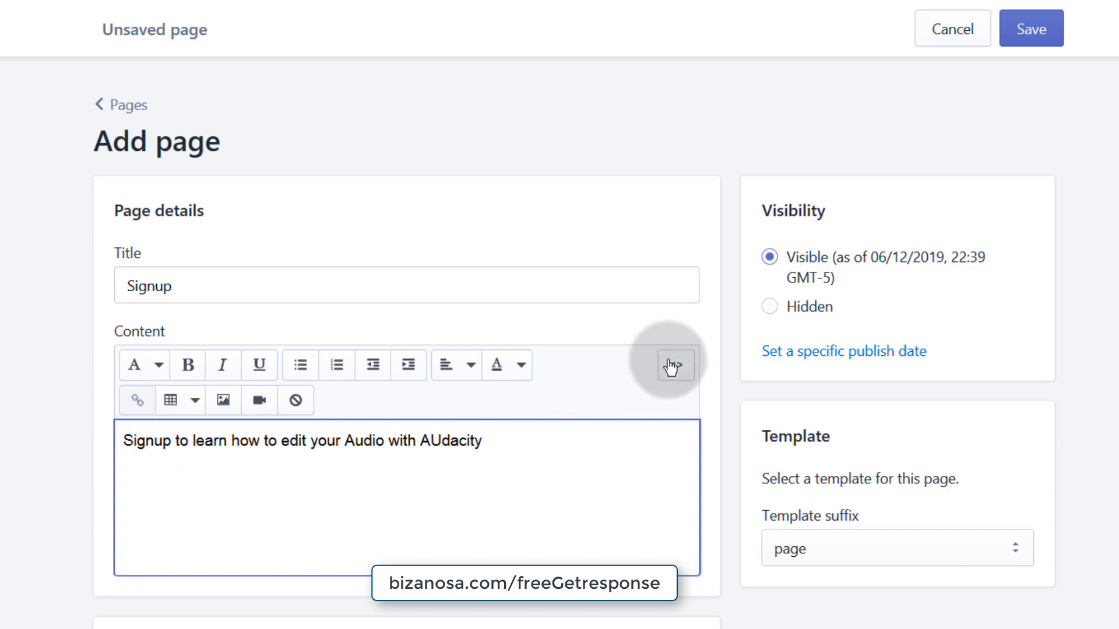
pyautogui.click(676, 366)
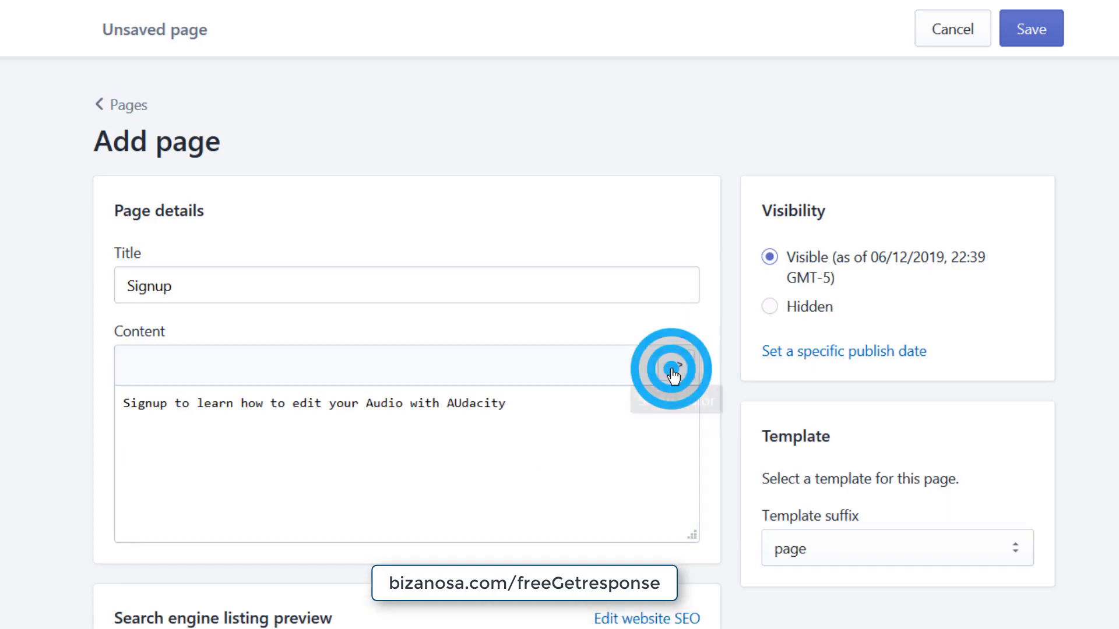
pyautogui.click(541, 406)
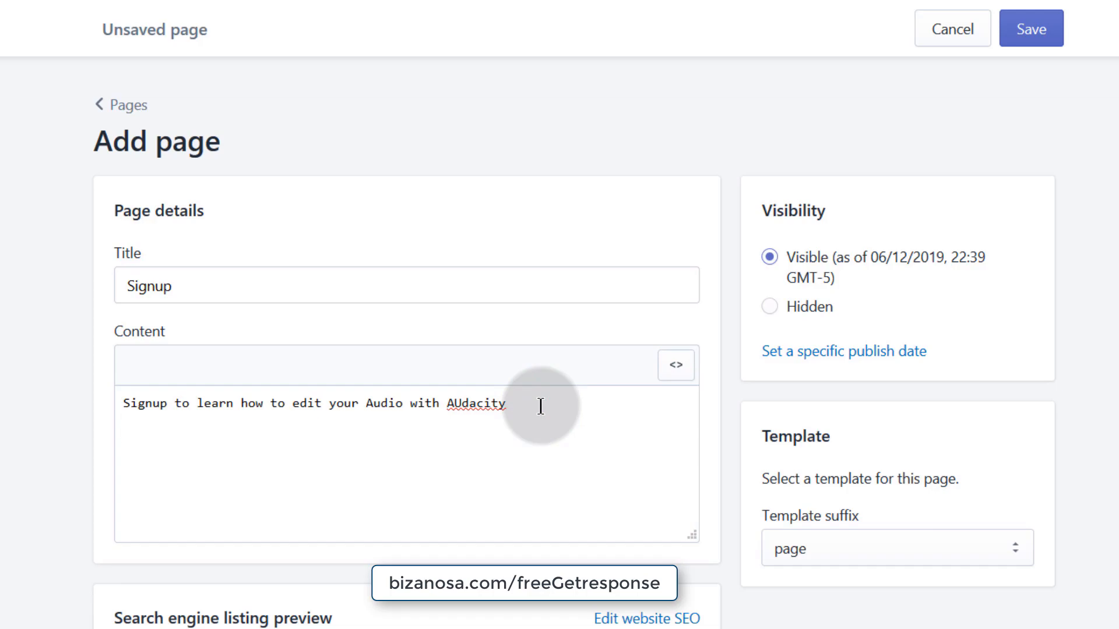
pyautogui.press('Return')
pyautogui.press('Return')
pyautogui.write('<script type="text/javascript" src="https://app.getresponse.com/view_webform_v2.js?u=GQmd6&webforms_id=BKNCV" data-webform-id="BKNCV"></script>')
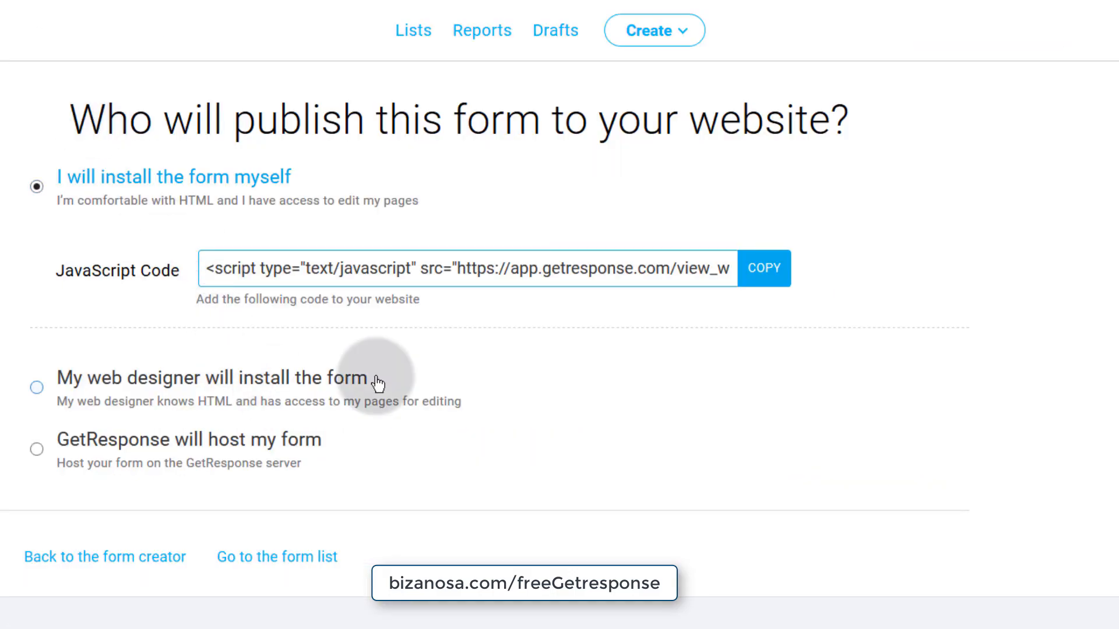
# - Copy the form's JavaScript embed code and save the new Signup page in Shopify
pyautogui.click(249, 268)
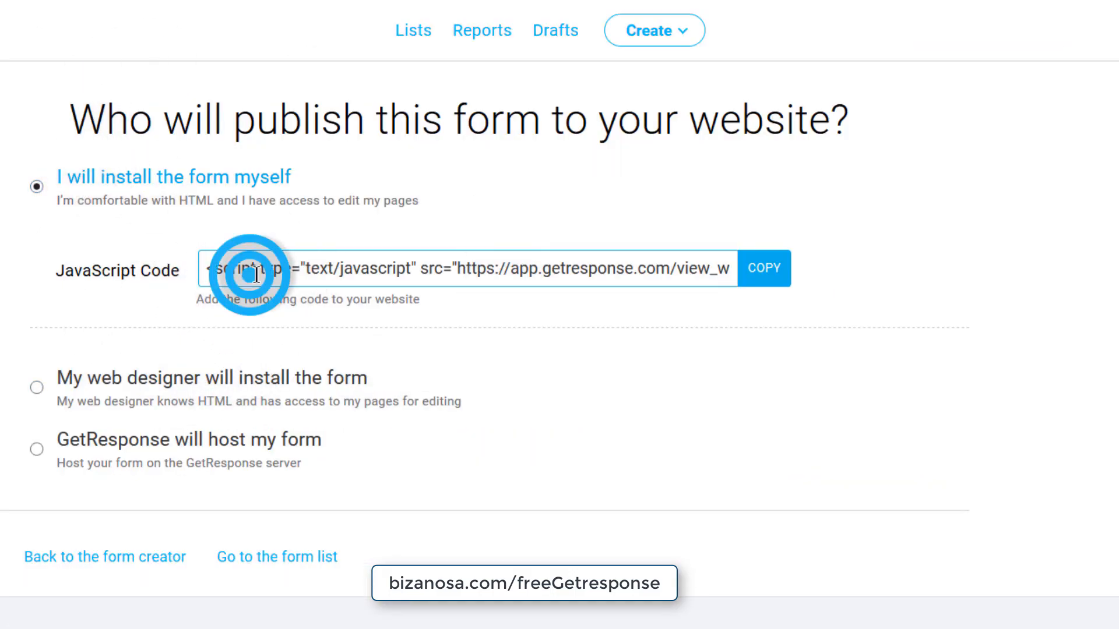
pyautogui.click(756, 268)
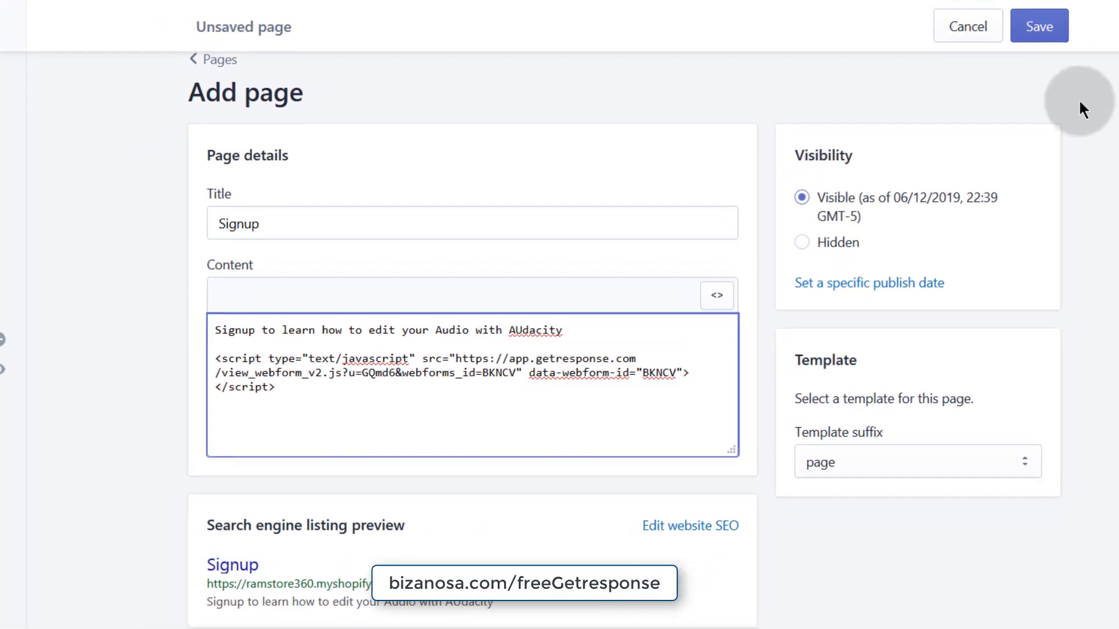
pyautogui.click(1037, 27)
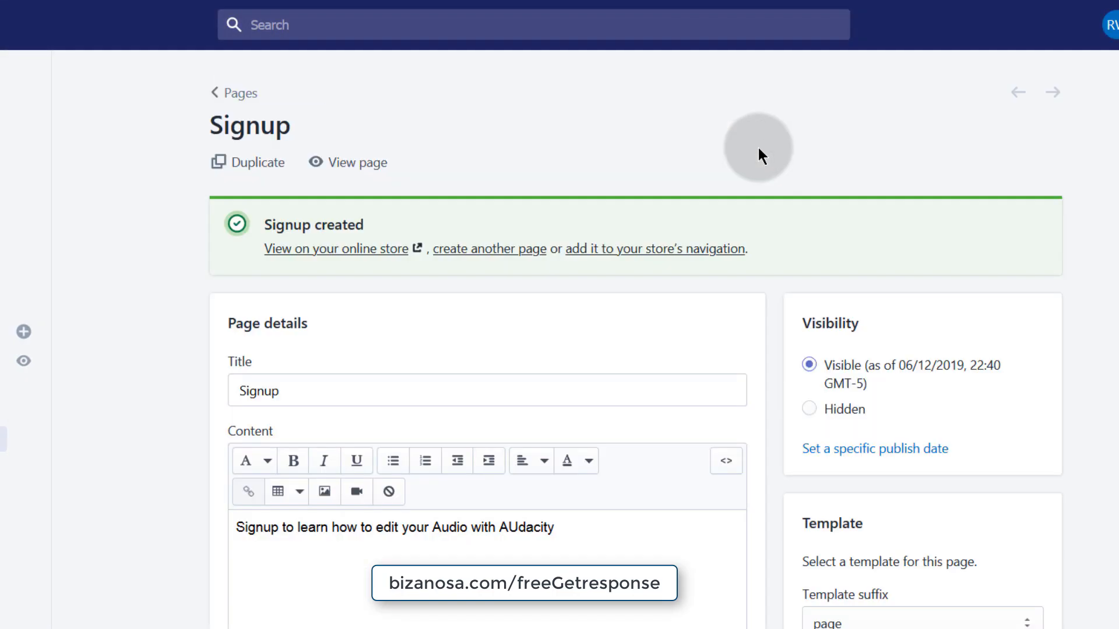
# - Open the live Signup page in a new tab and check the embedded Audacity sign-up form
pyautogui.rightClick(302, 254)
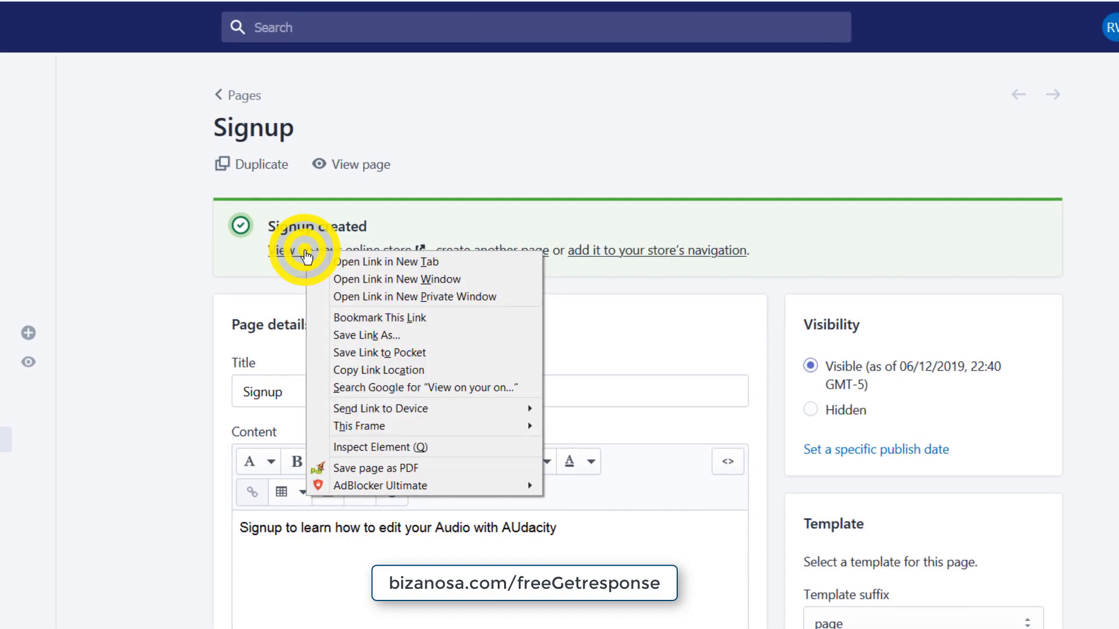
pyautogui.click(346, 260)
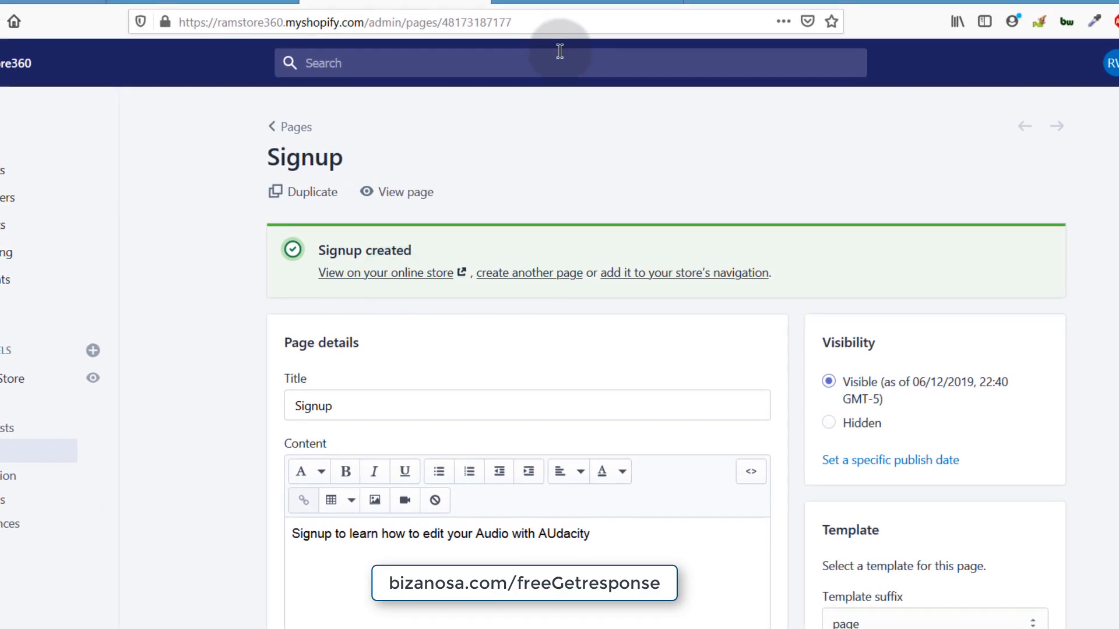
pyautogui.click(555, 1)
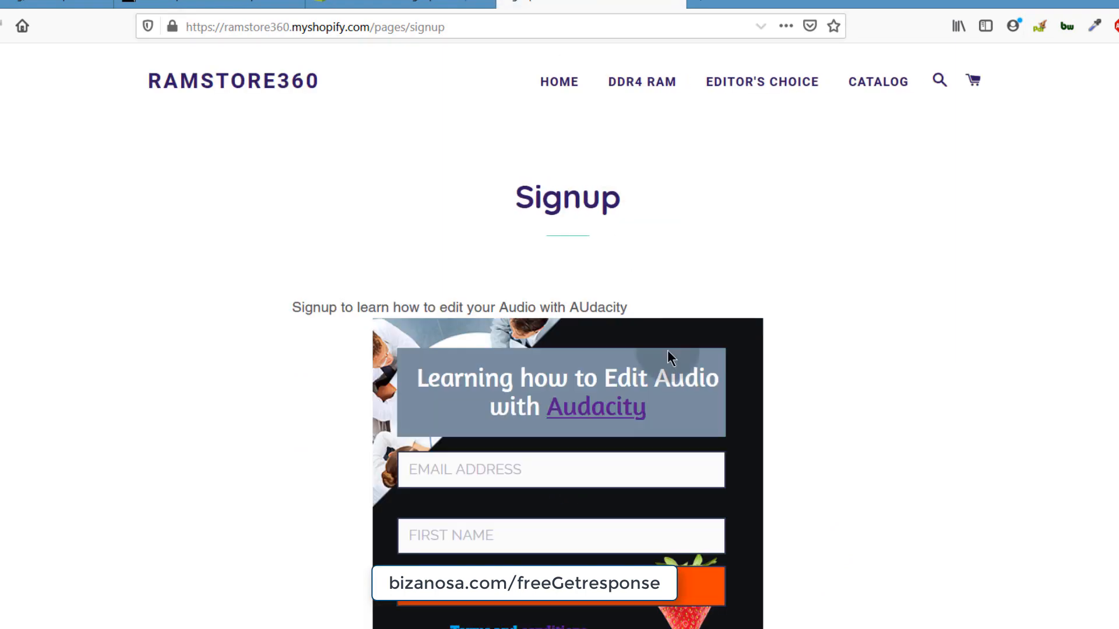
pyautogui.scroll(-4, 582, 412)
pyautogui.scroll(4, 641, 379)
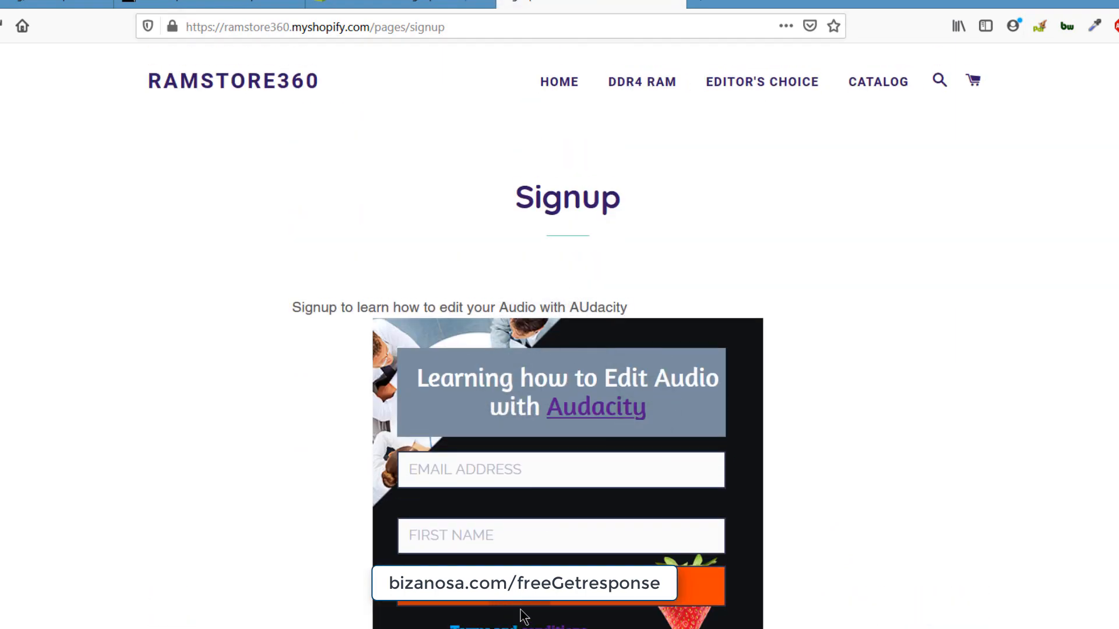
pyautogui.scroll(-2, 517, 420)
pyautogui.scroll(2, 523, 377)
# - Review the Signup page content as HTML source, then return to the GetResponse form page
pyautogui.click(362, 6)
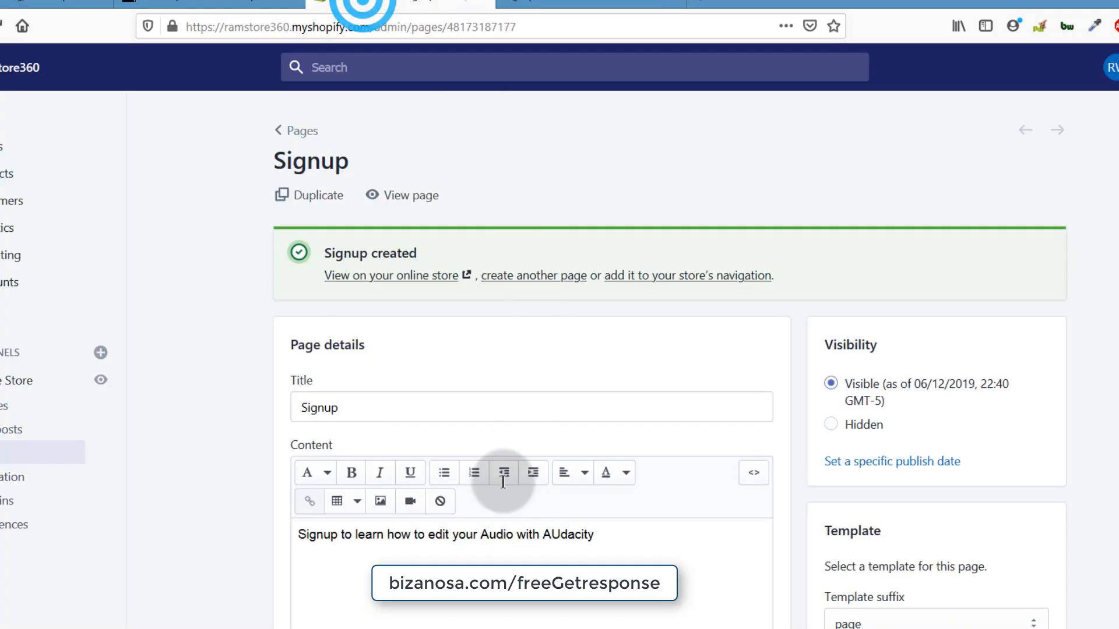
pyautogui.scroll(-2, 349, 524)
pyautogui.click(298, 442)
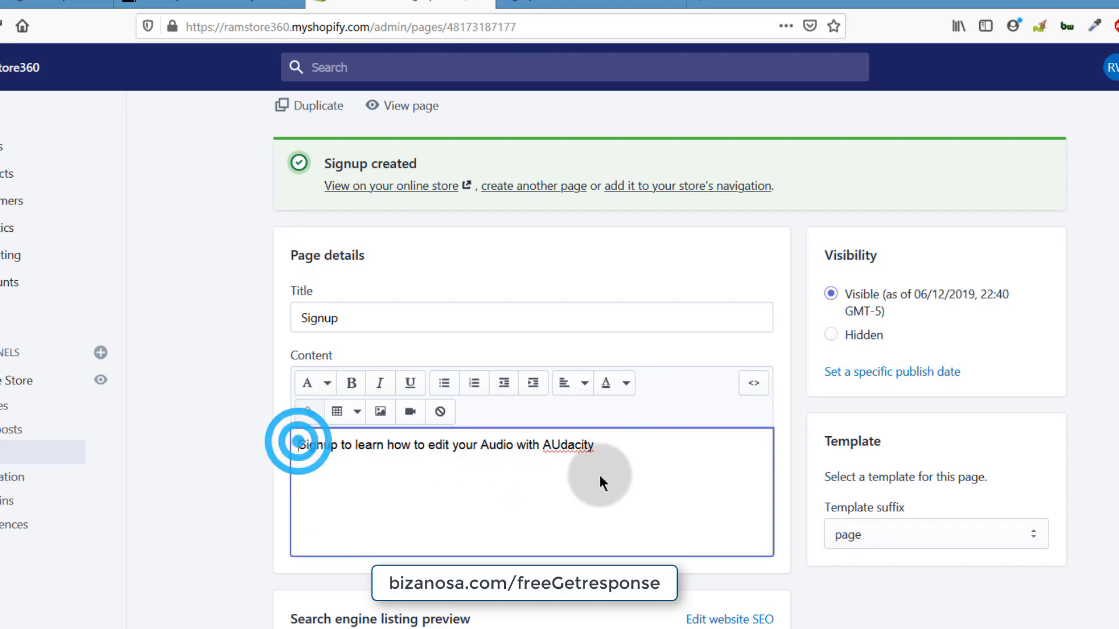
pyautogui.click(606, 444)
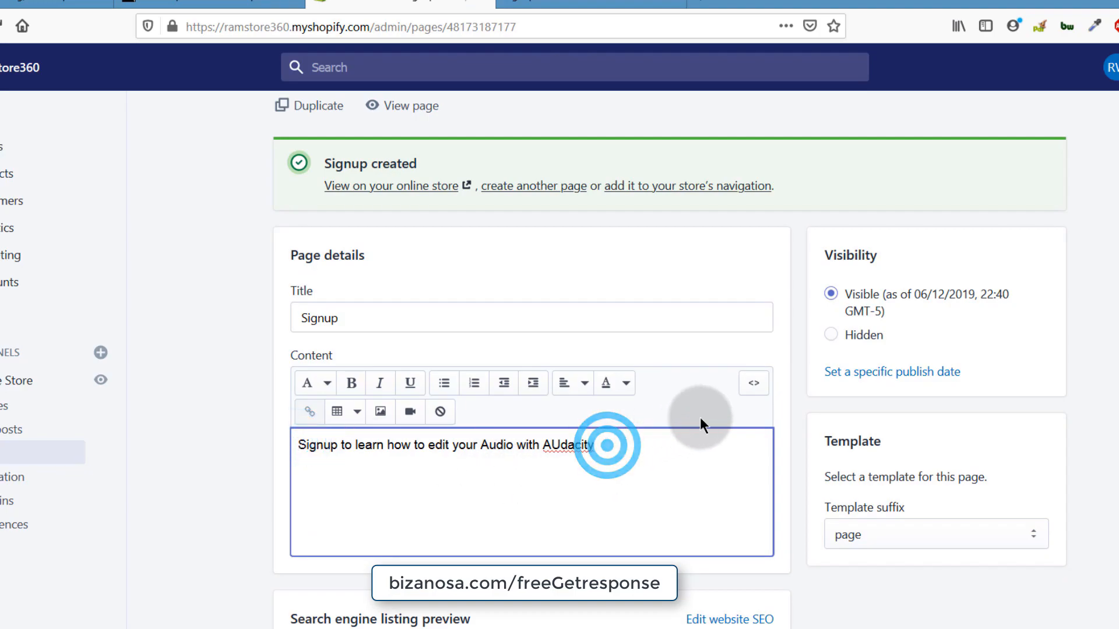
pyautogui.click(754, 383)
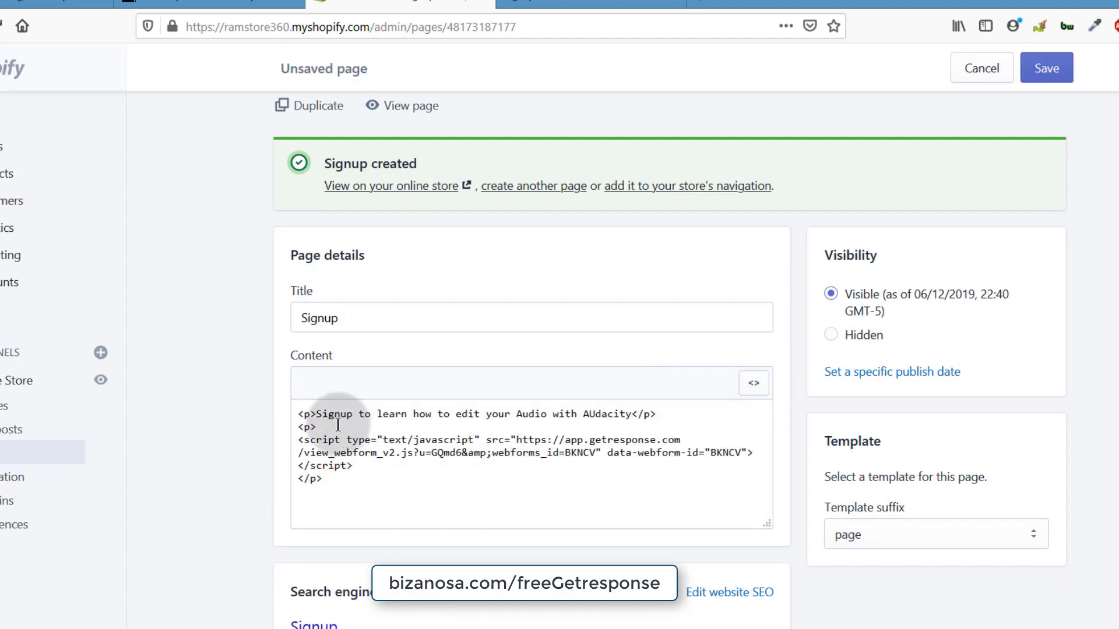
pyautogui.scroll(-1, 436, 586)
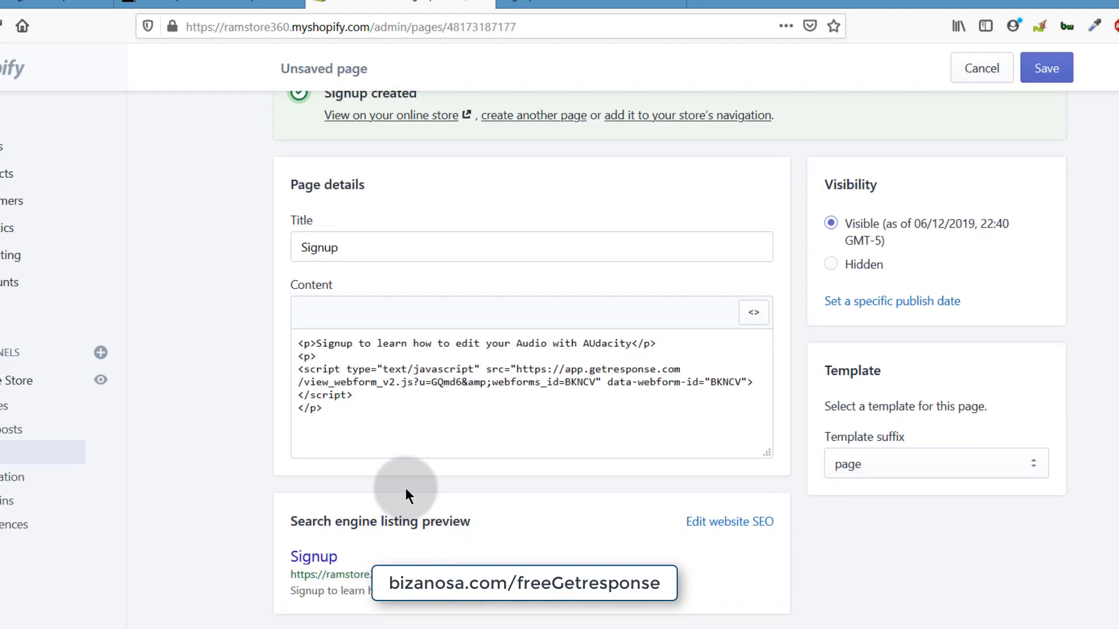
pyautogui.scroll(3, 405, 488)
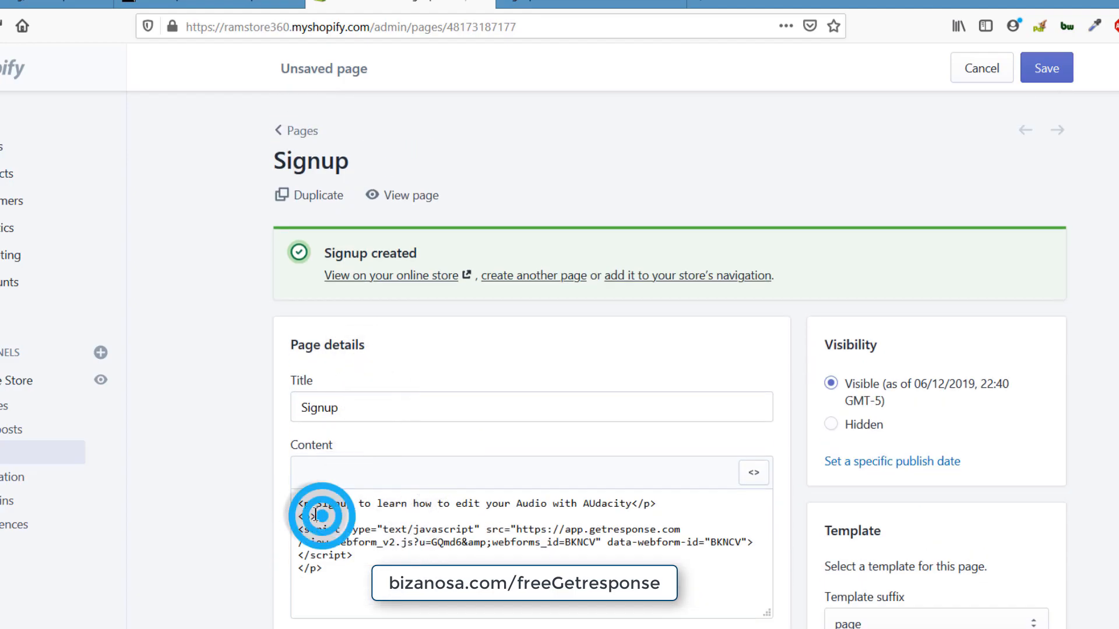
pyautogui.moveTo(318, 515); pyautogui.dragTo(286, 495)
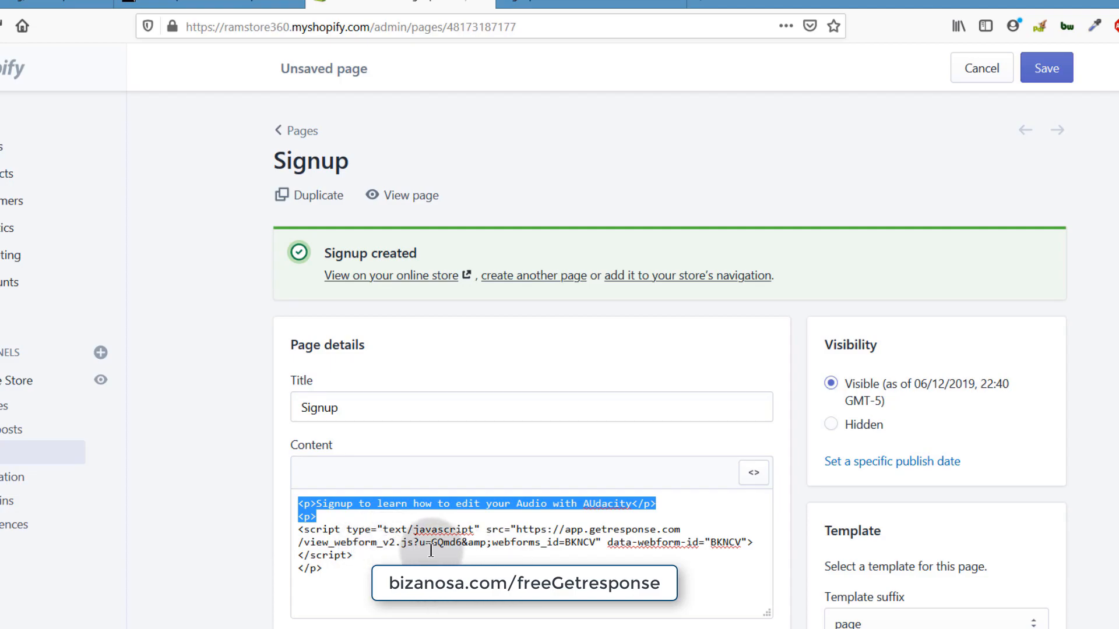
pyautogui.click(257, 491)
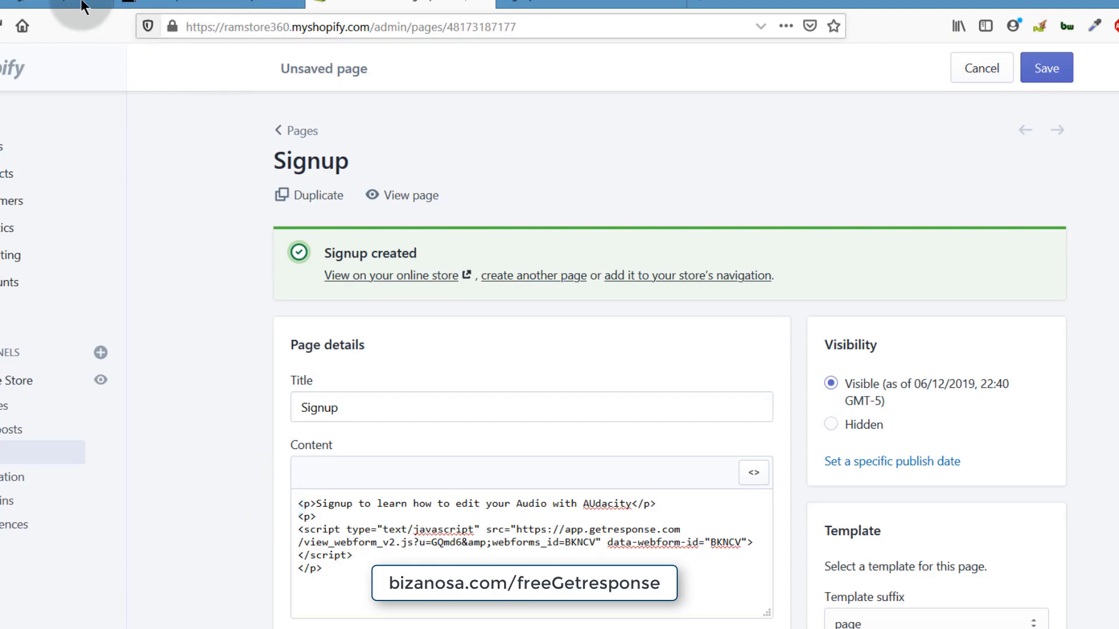
pyautogui.click(54, 3)
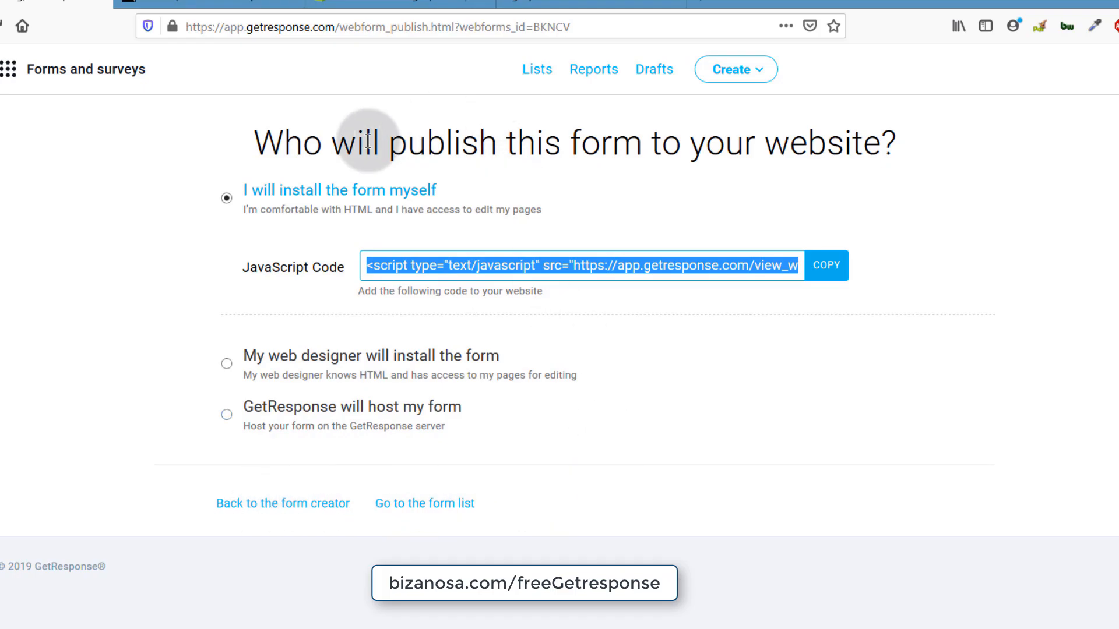
pyautogui.click(569, 431)
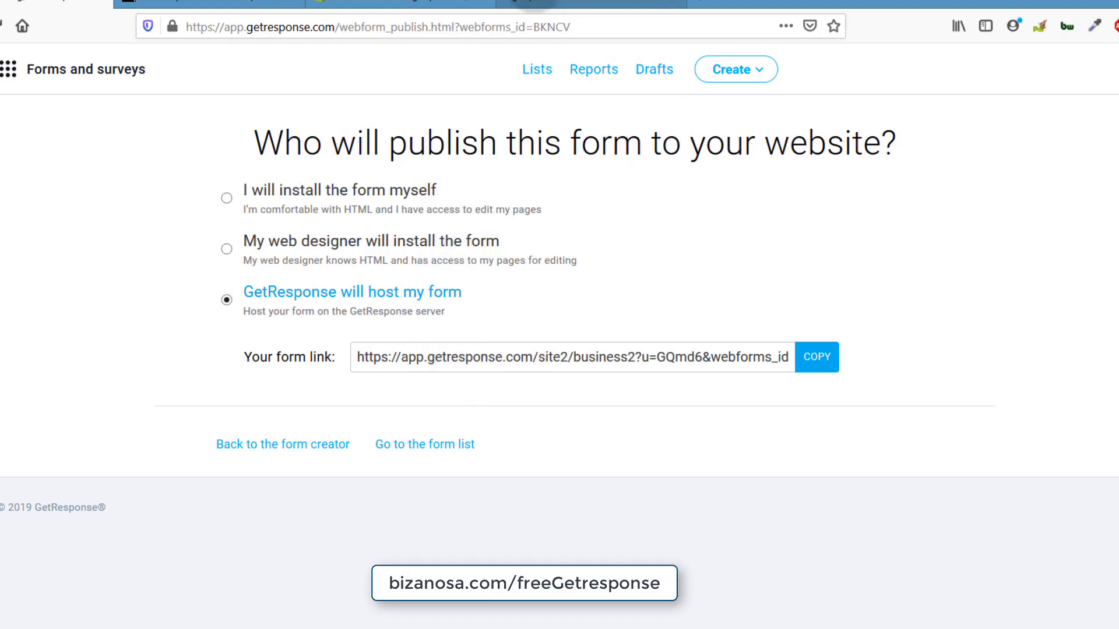
pyautogui.click(531, 3)
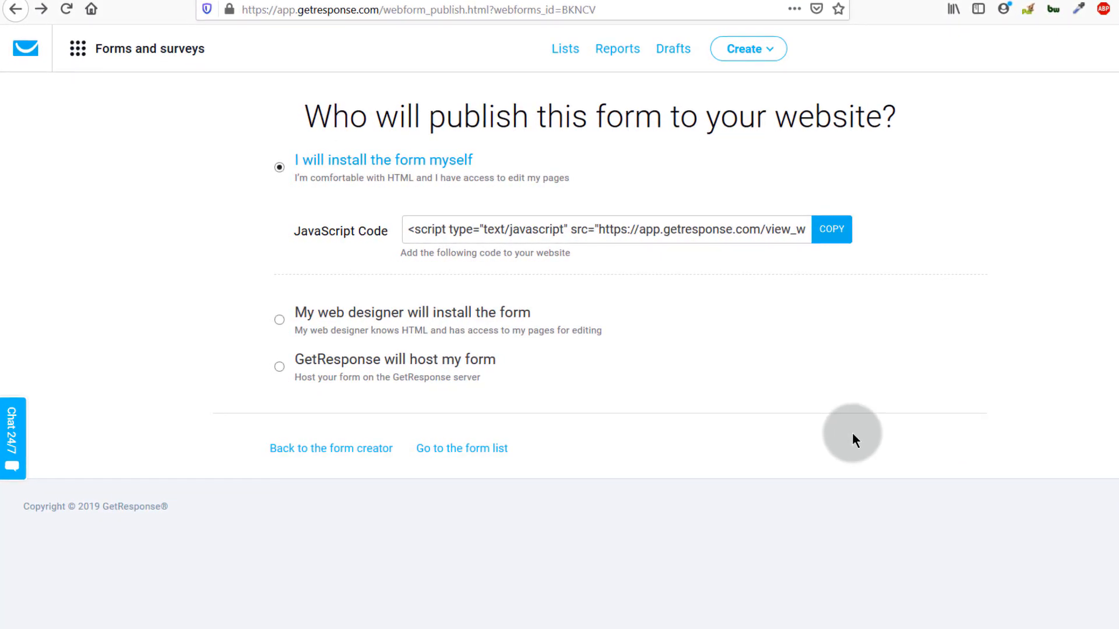
pyautogui.click(662, 230)
pyautogui.moveTo(668, 230); pyautogui.dragTo(606, 231)
pyautogui.click(644, 266)
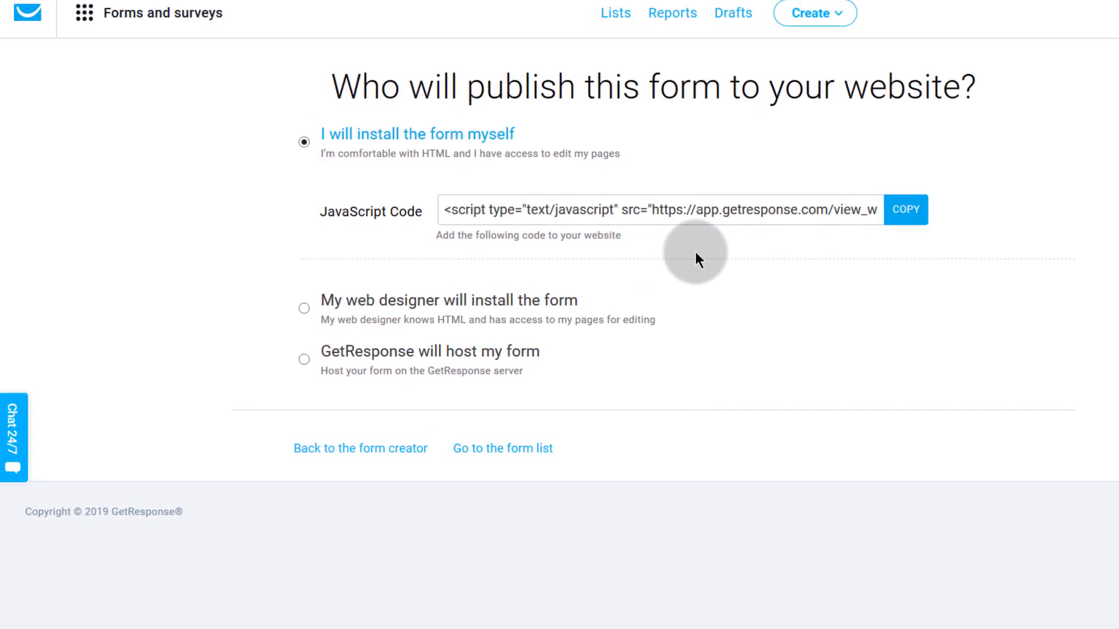
pyautogui.click(670, 202)
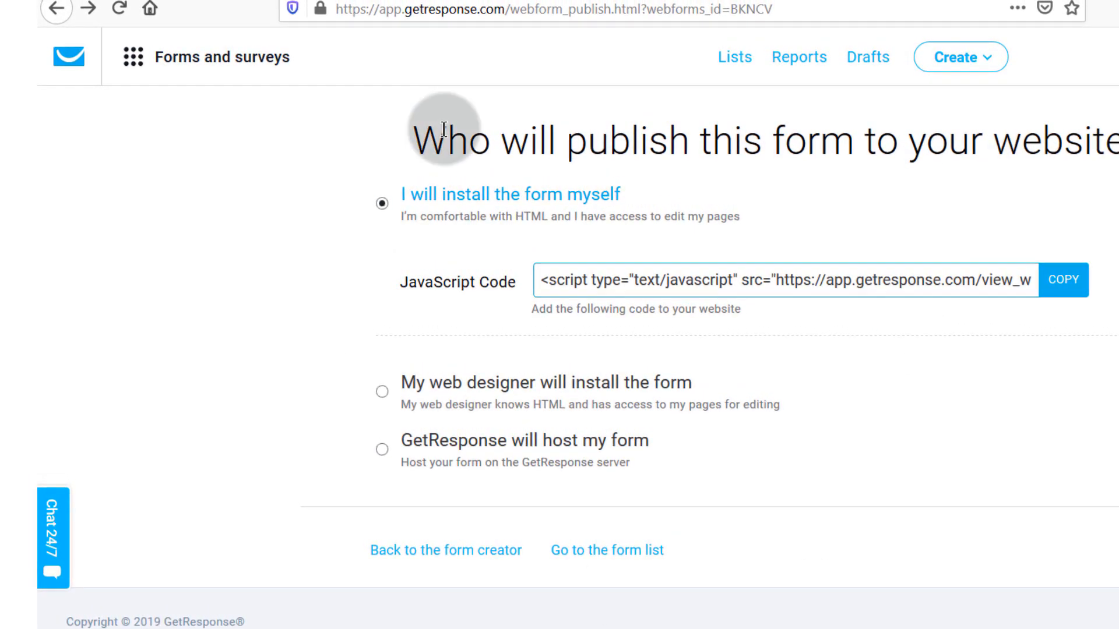
# - Go to Forms and surveys and copy the embed code of Form for WOrdpRess
pyautogui.click(133, 57)
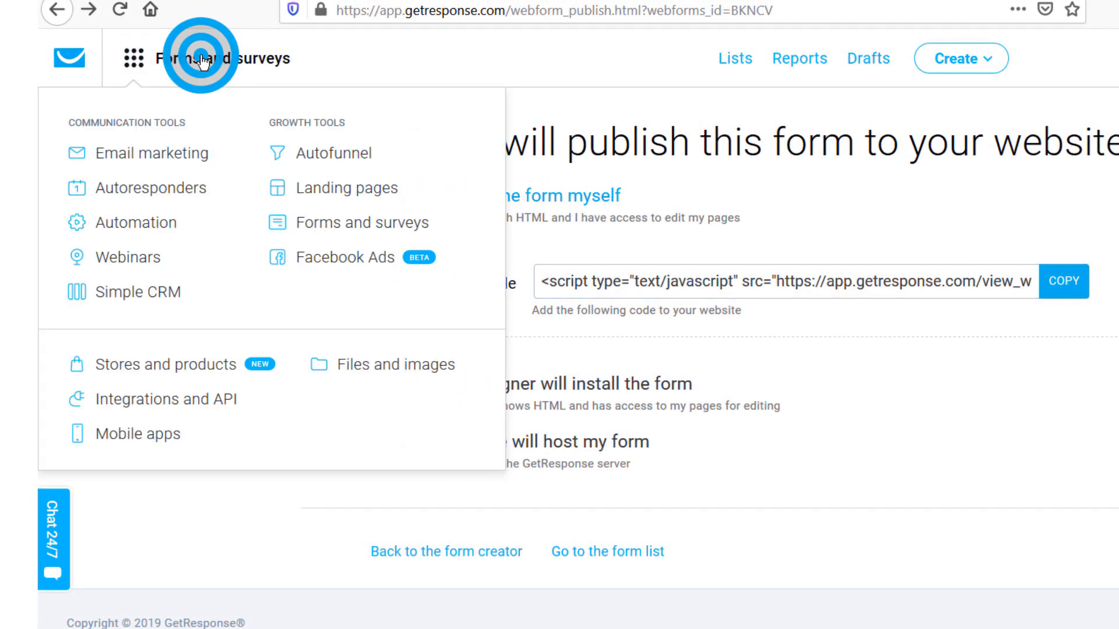
pyautogui.click(341, 228)
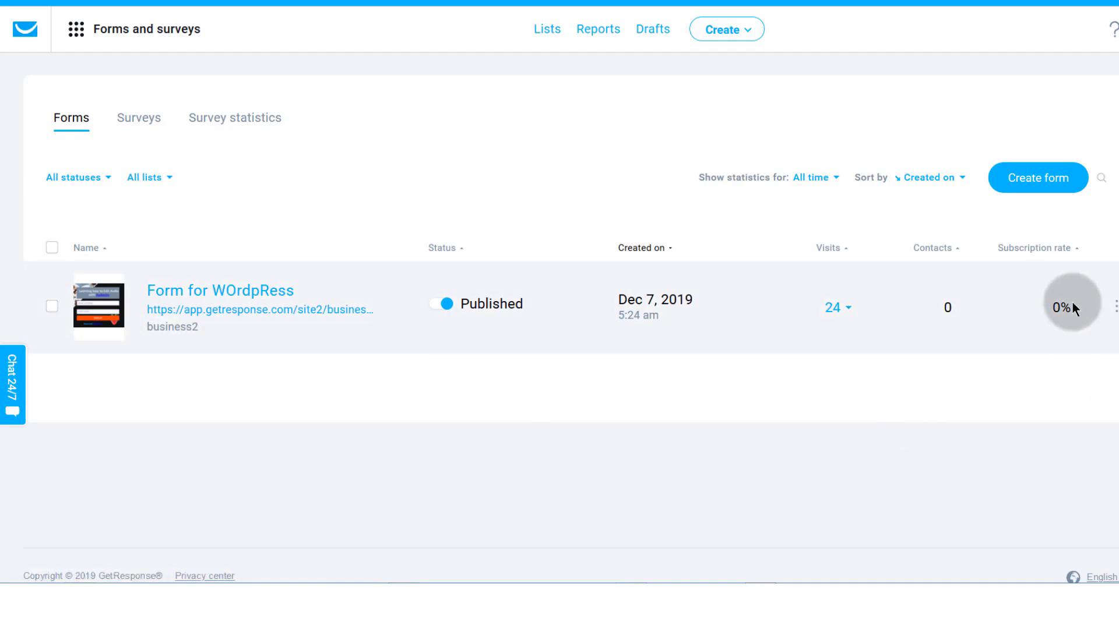
pyautogui.click(1115, 307)
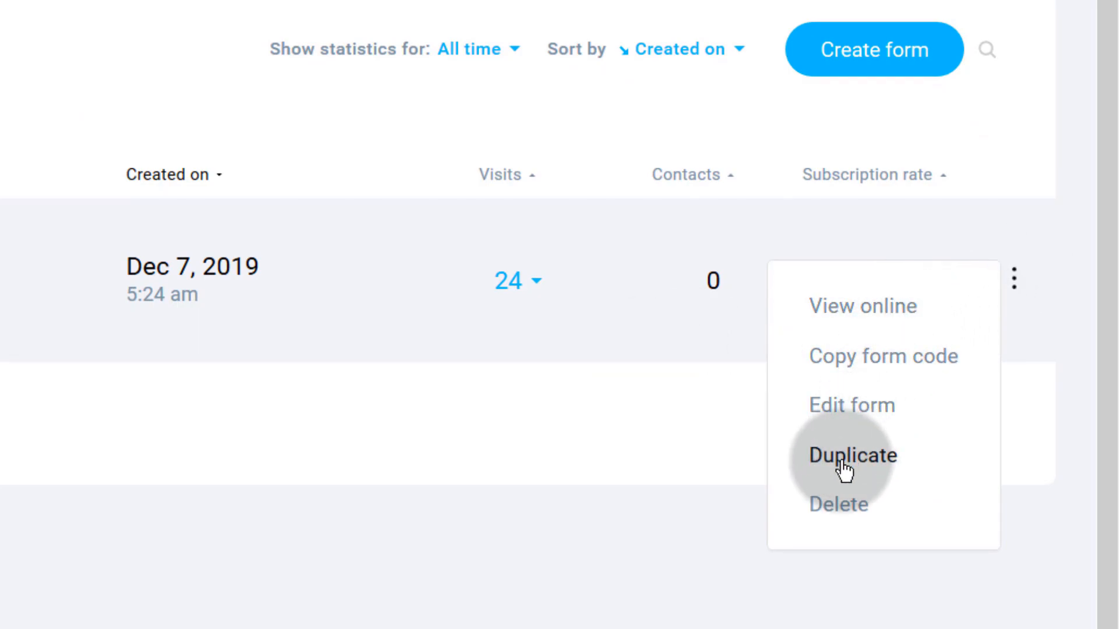
pyautogui.click(812, 371)
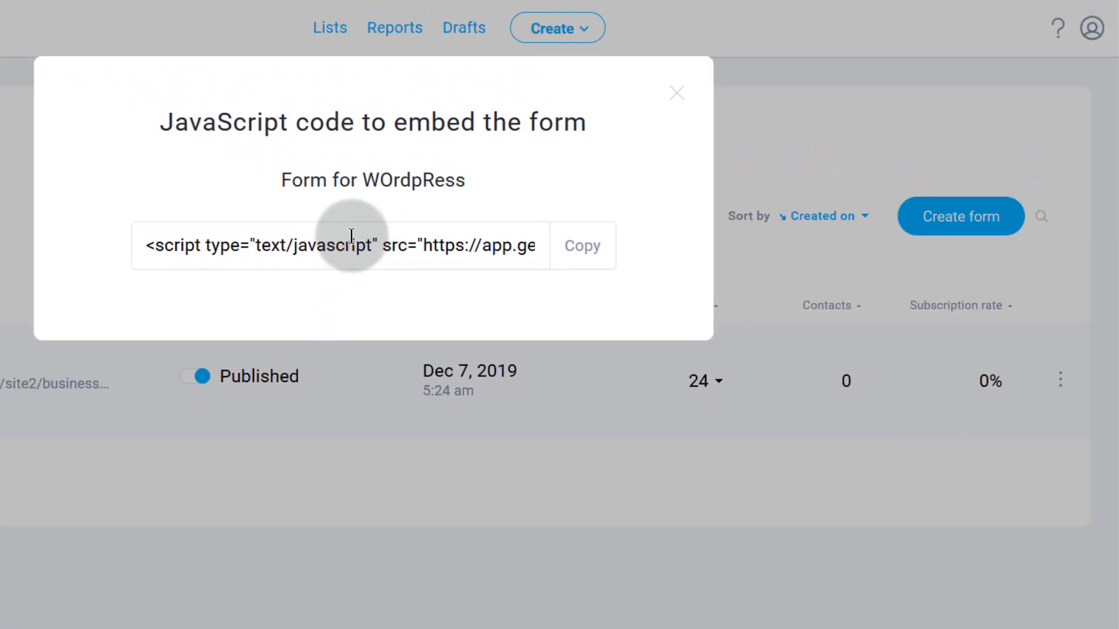
pyautogui.click(590, 248)
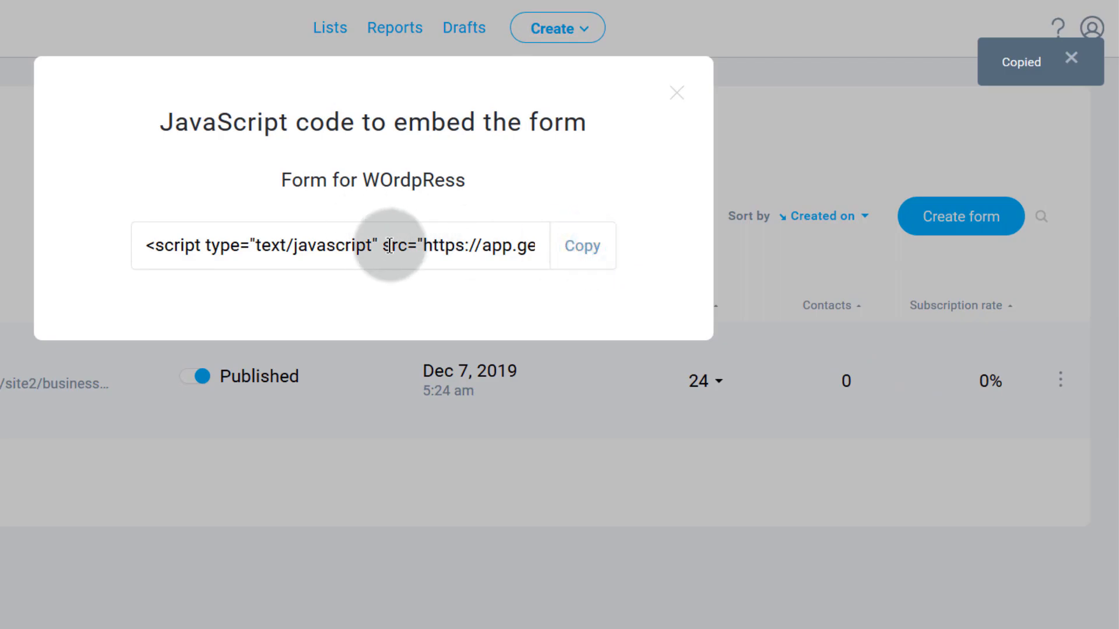
pyautogui.click(679, 102)
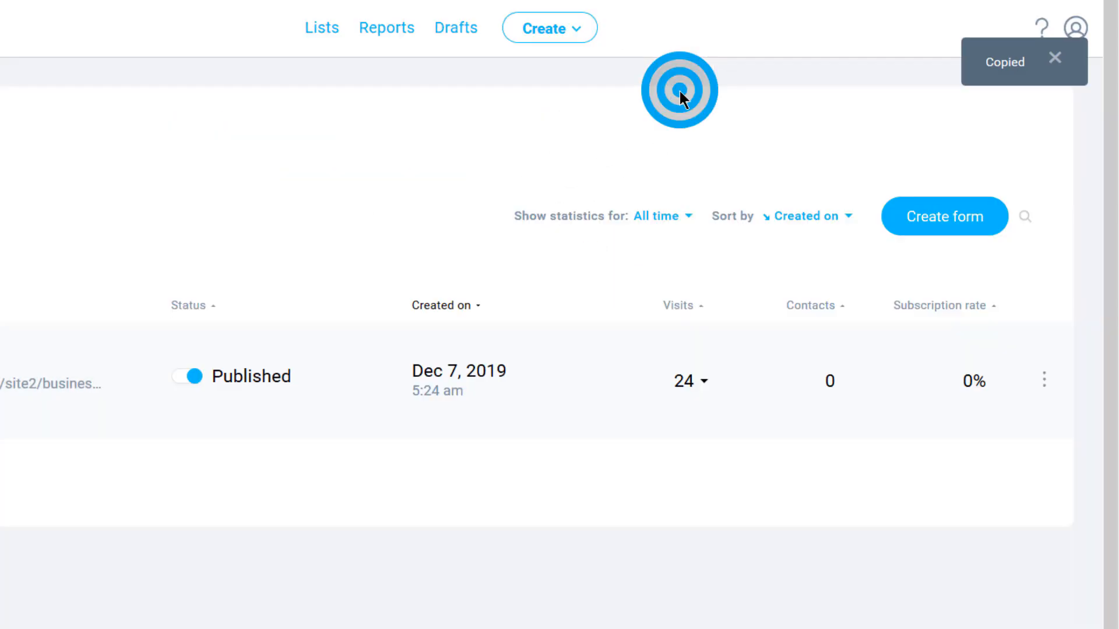
# - View Form for WOrdpRess online, then tick its checkbox in the list
pyautogui.click(1036, 378)
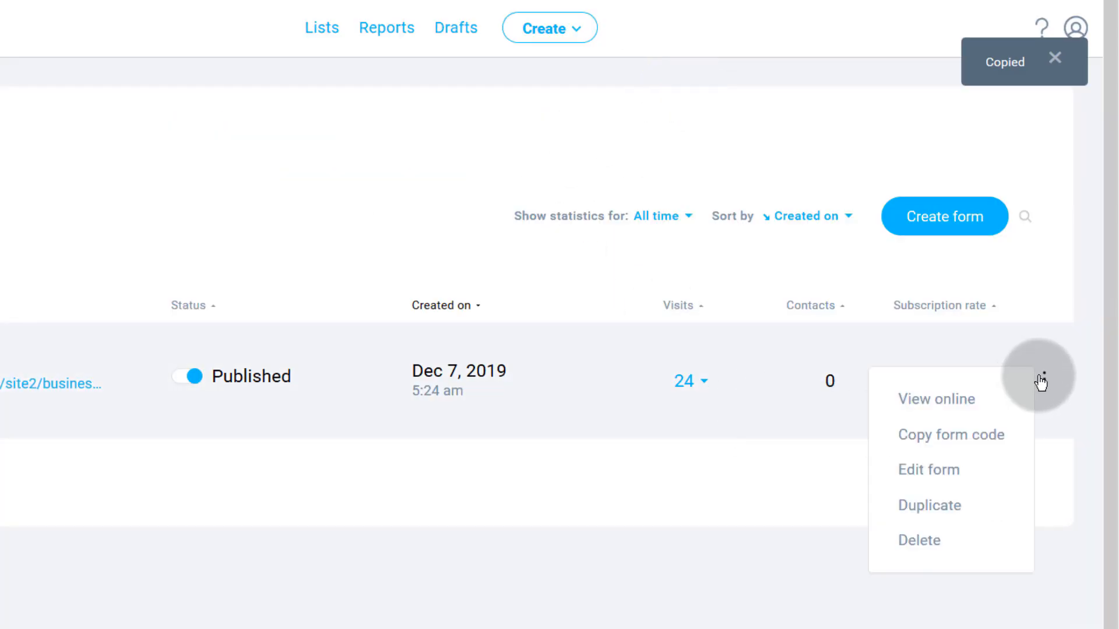
pyautogui.click(963, 407)
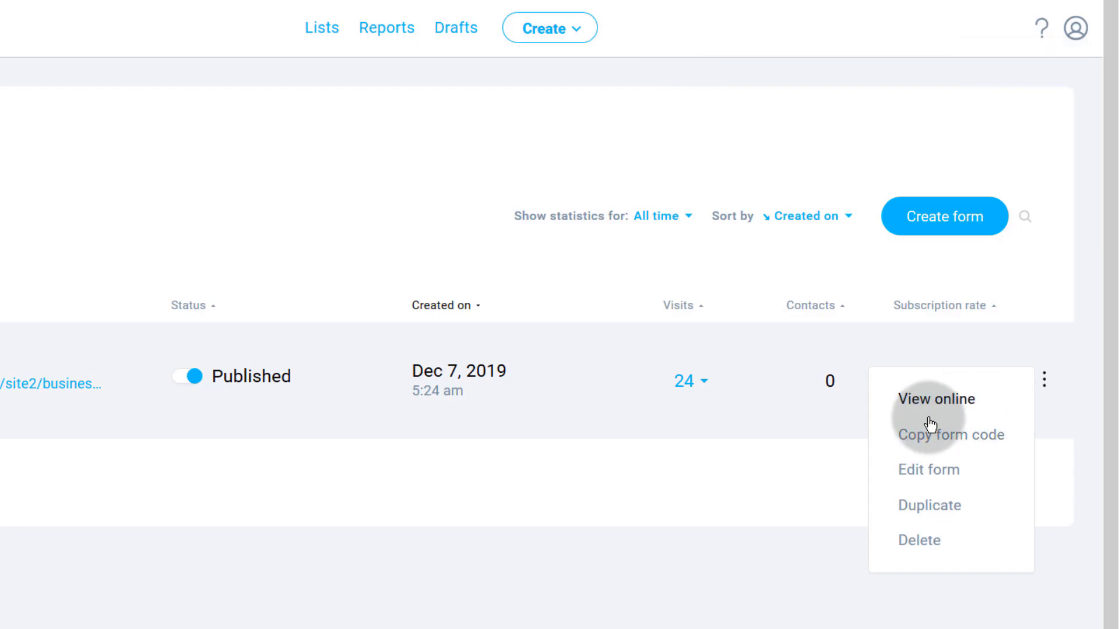
pyautogui.moveTo(1047, 397)
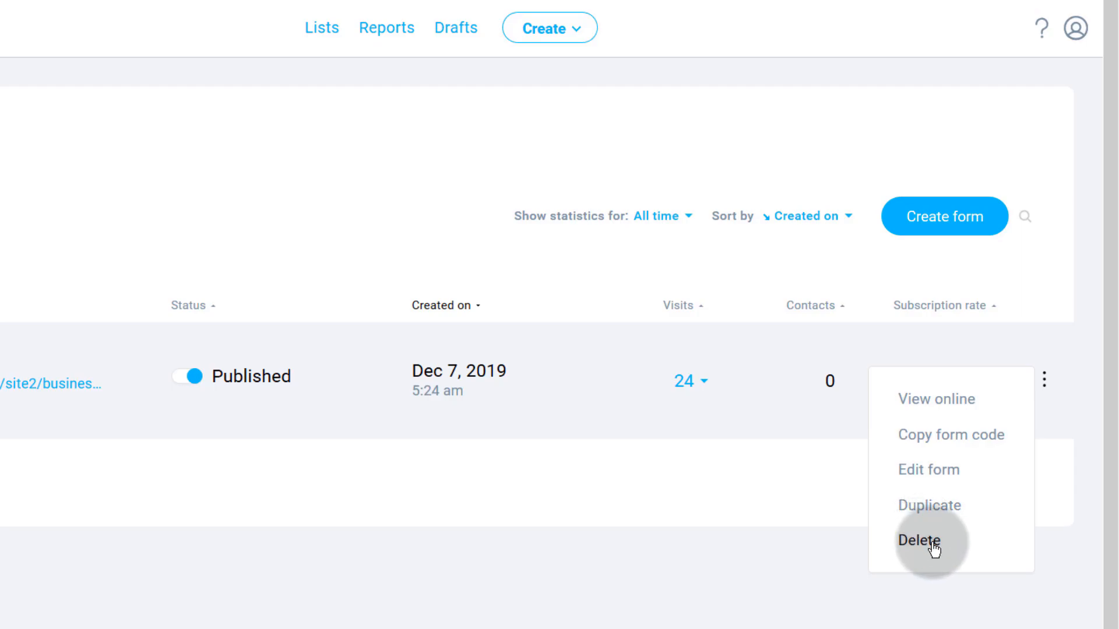
pyautogui.moveTo(1057, 380)
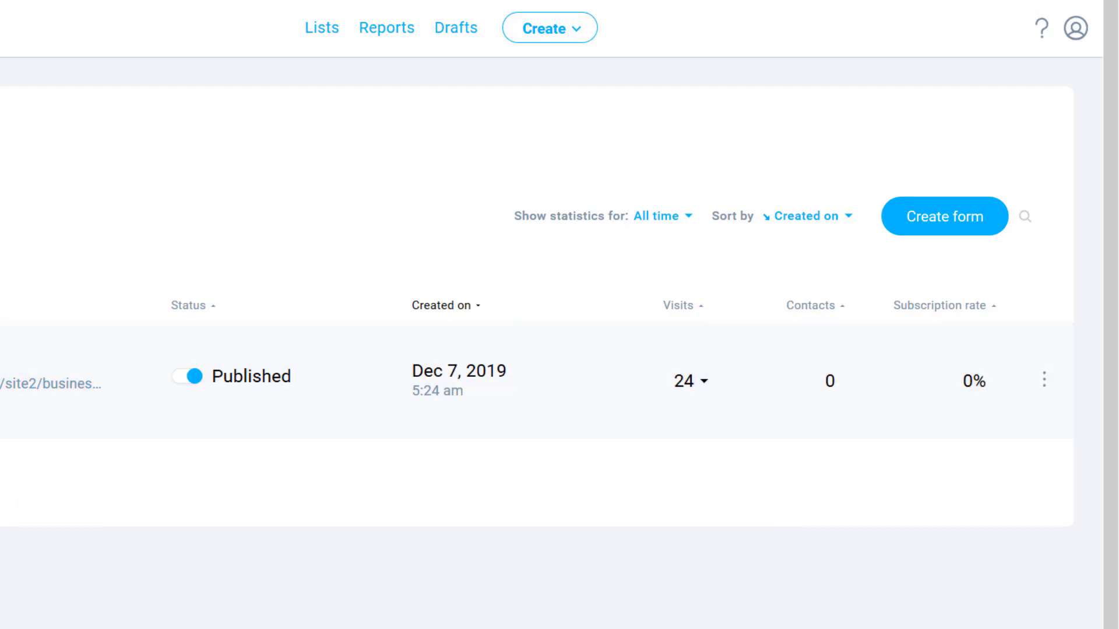
pyautogui.click(80, 382)
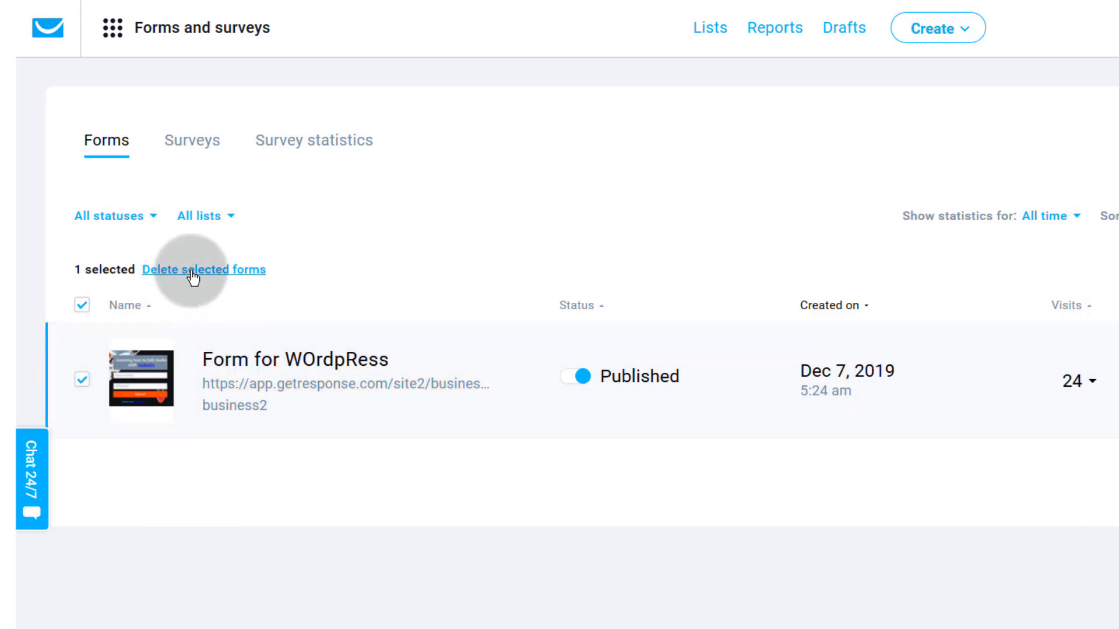
# - Reselect Form for WOrdpRess, copy its form code and open its public page in a new tab
pyautogui.scroll(-1, 233, 396)
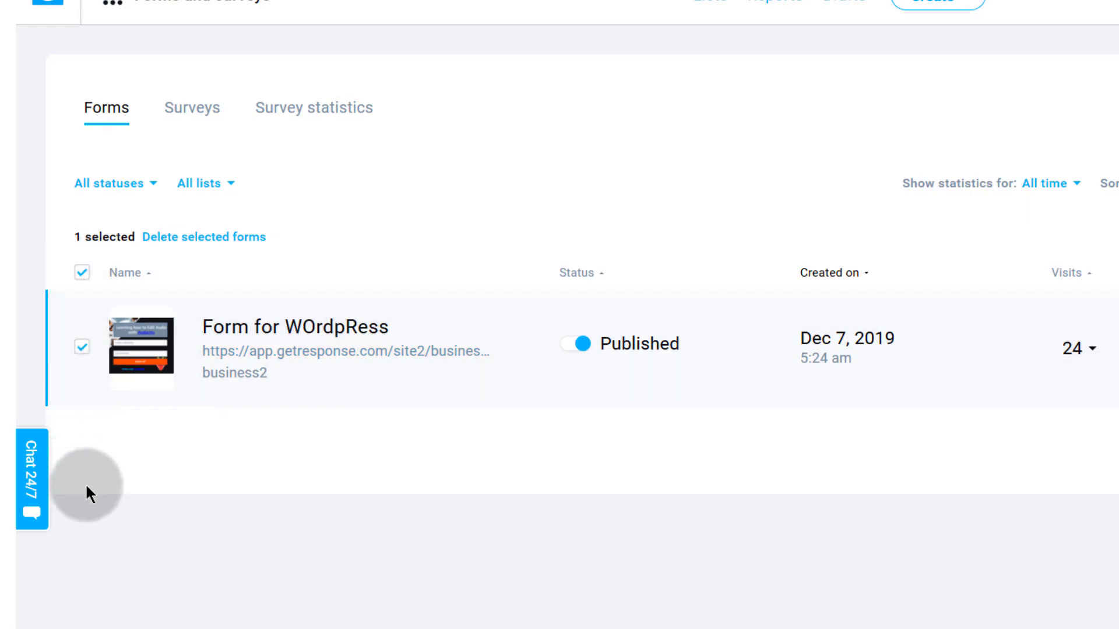
pyautogui.click(82, 281)
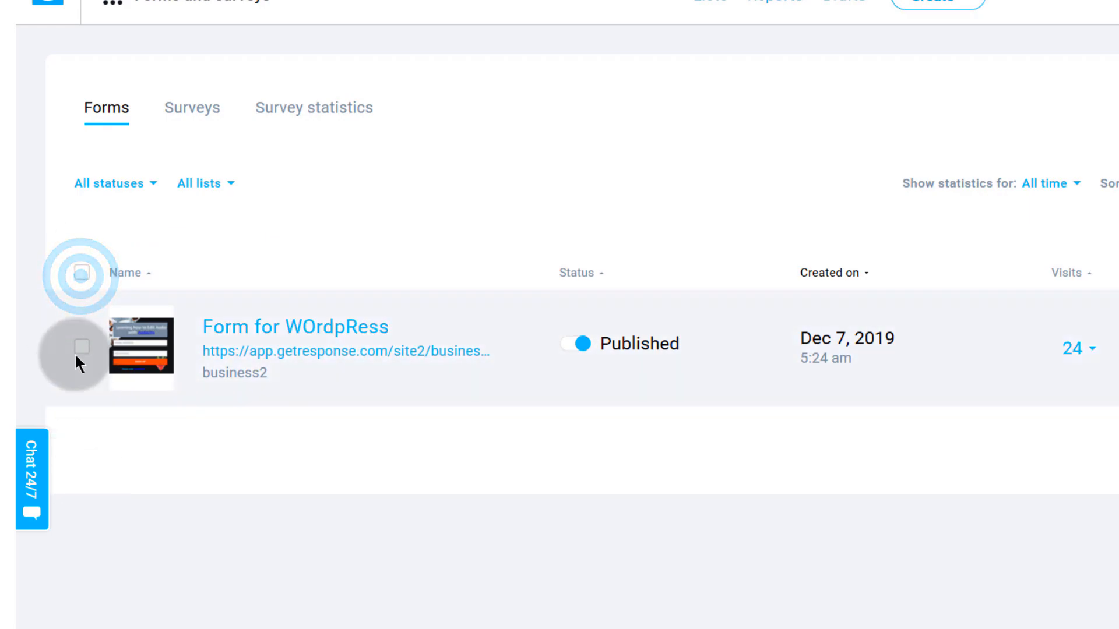
pyautogui.click(82, 279)
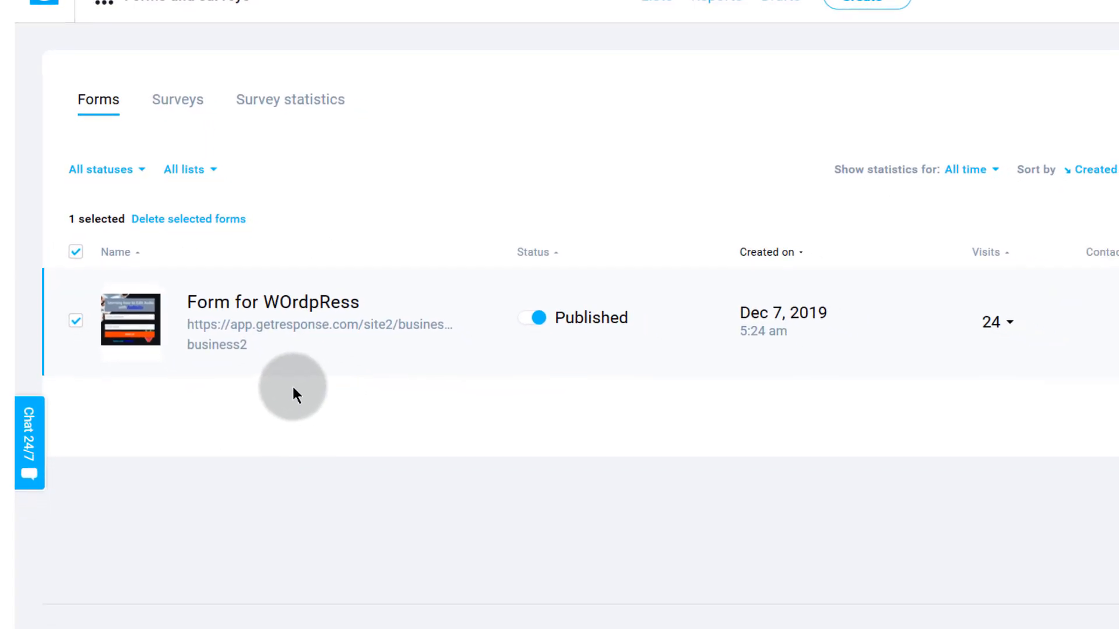
pyautogui.click(1112, 269)
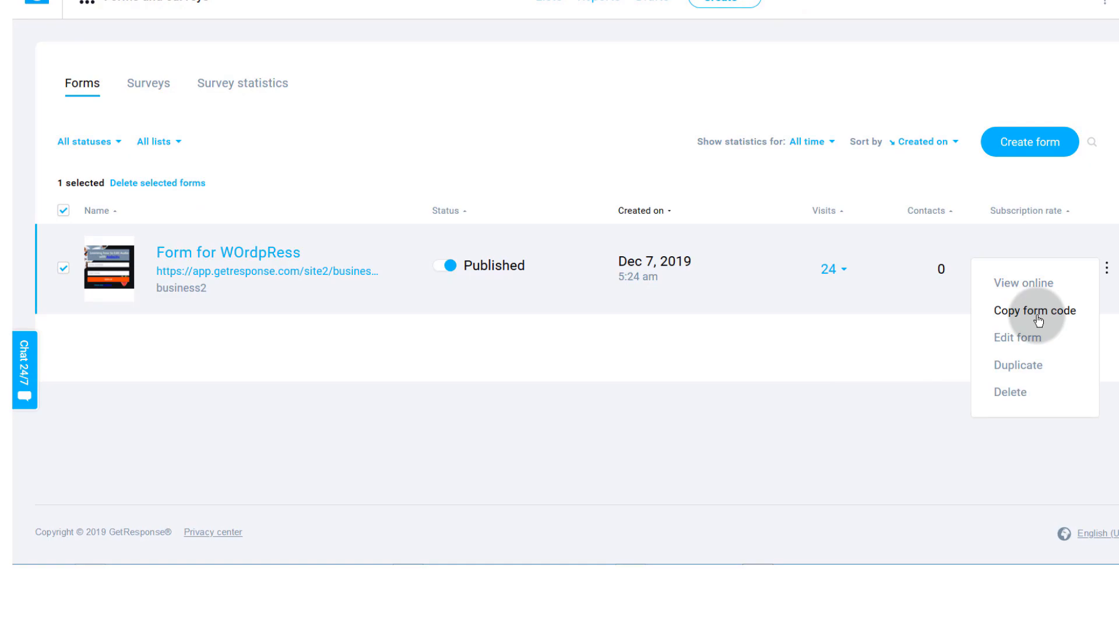
pyautogui.click(1021, 318)
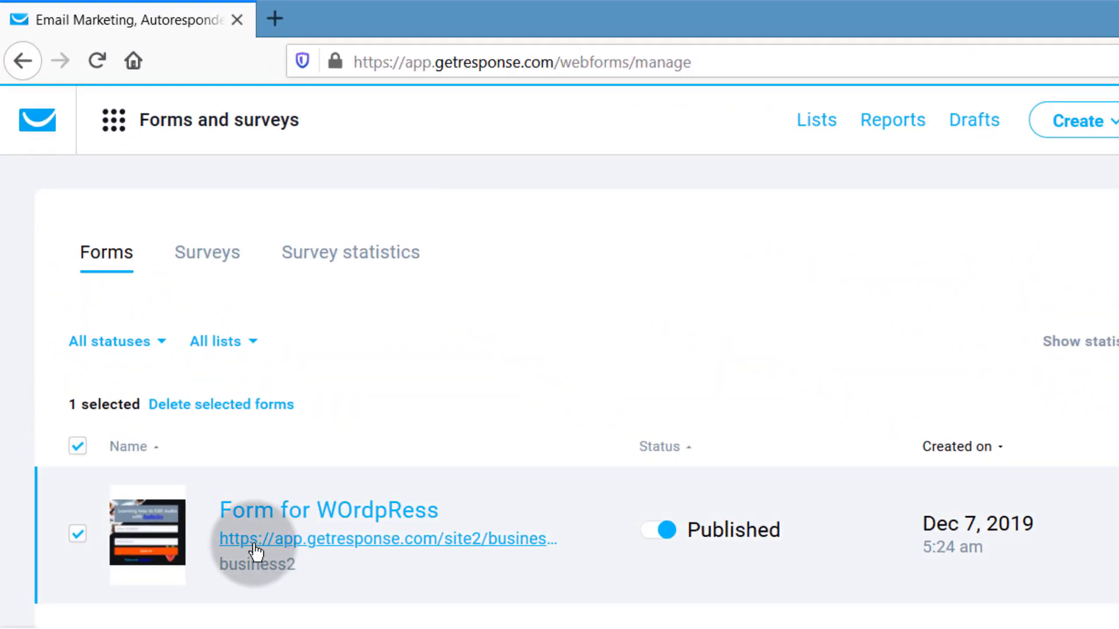
pyautogui.click(266, 542)
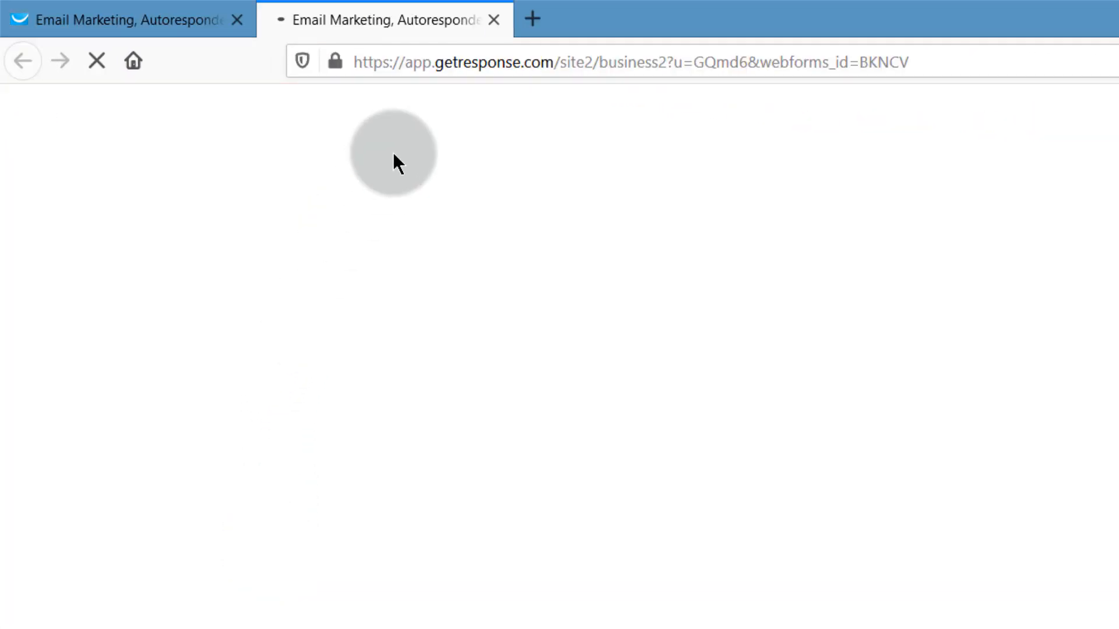
# - Copy the form's hosted link from the address bar and from the forms list
pyautogui.click(520, 63)
pyautogui.rightClick(522, 63)
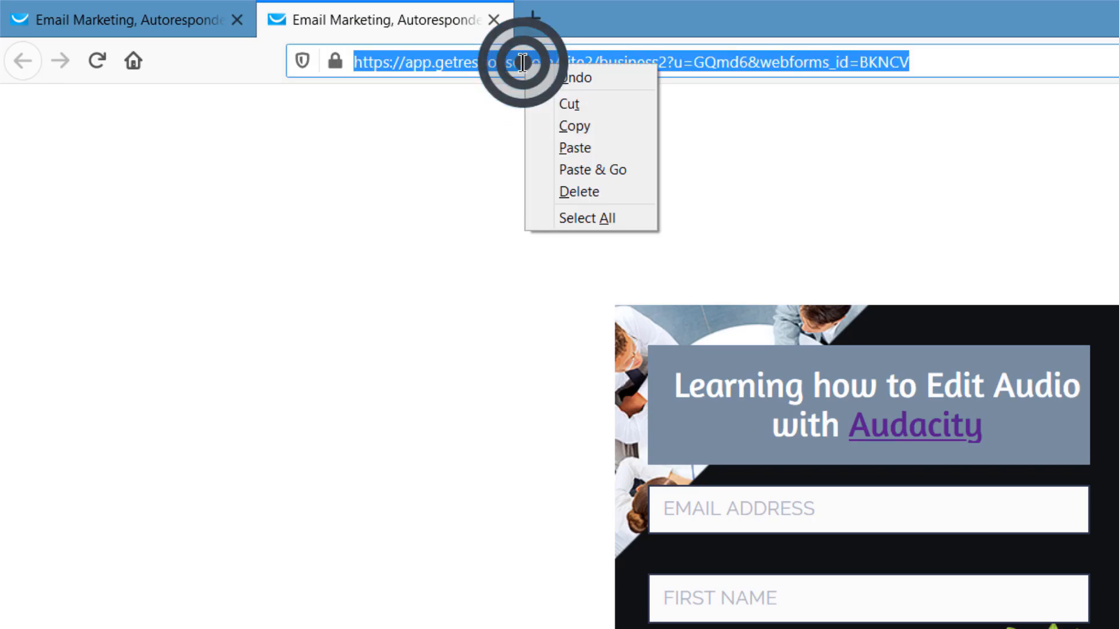
pyautogui.click(587, 131)
pyautogui.click(181, 29)
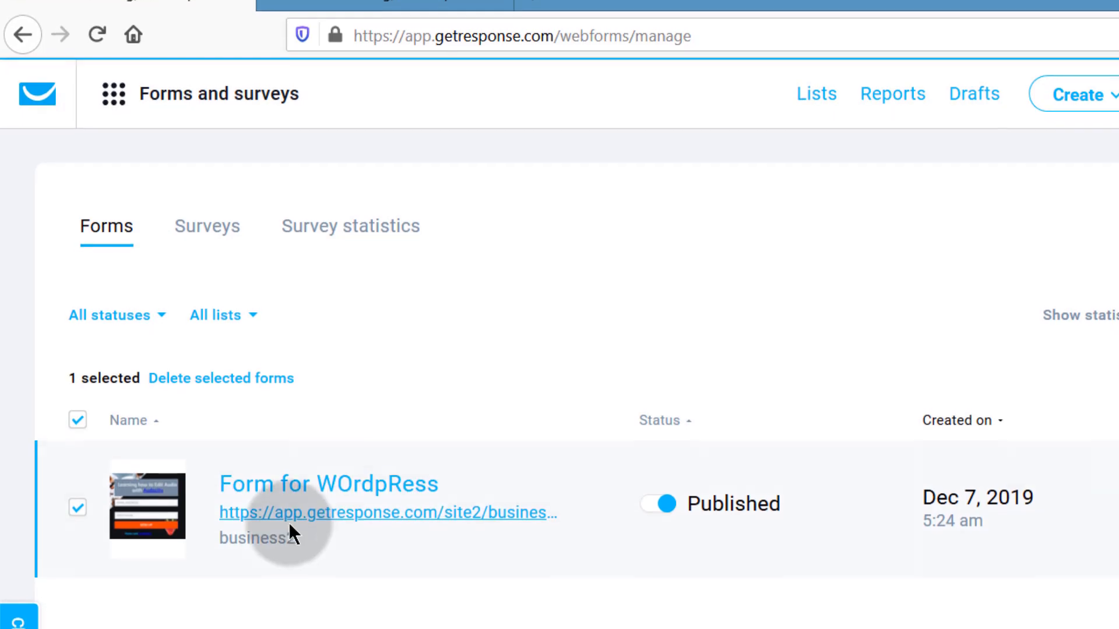
pyautogui.rightClick(263, 529)
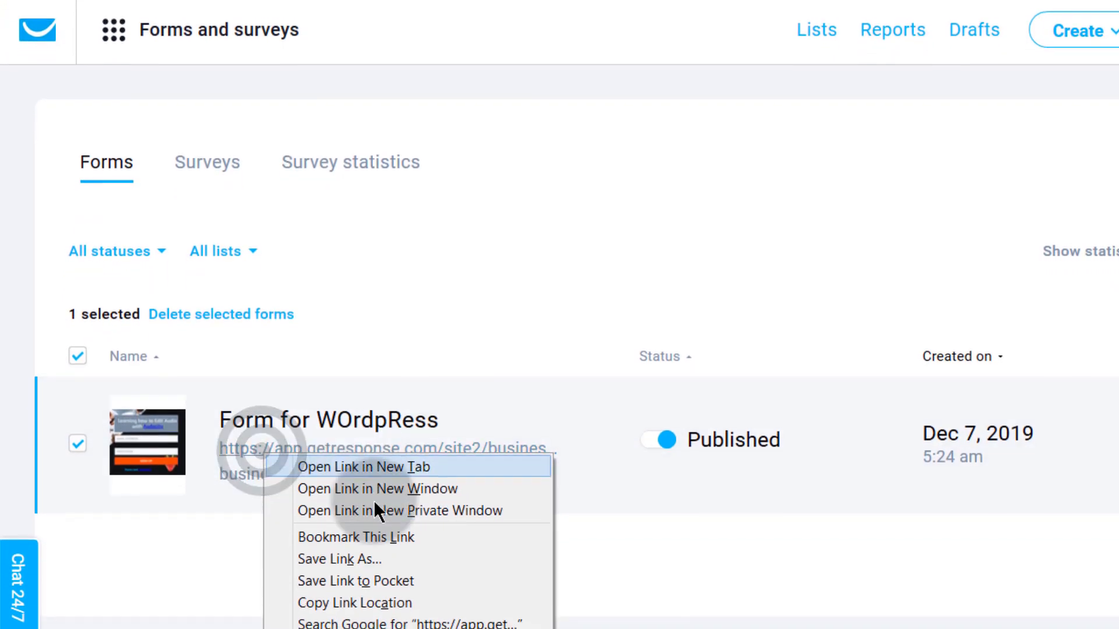
pyautogui.click(333, 589)
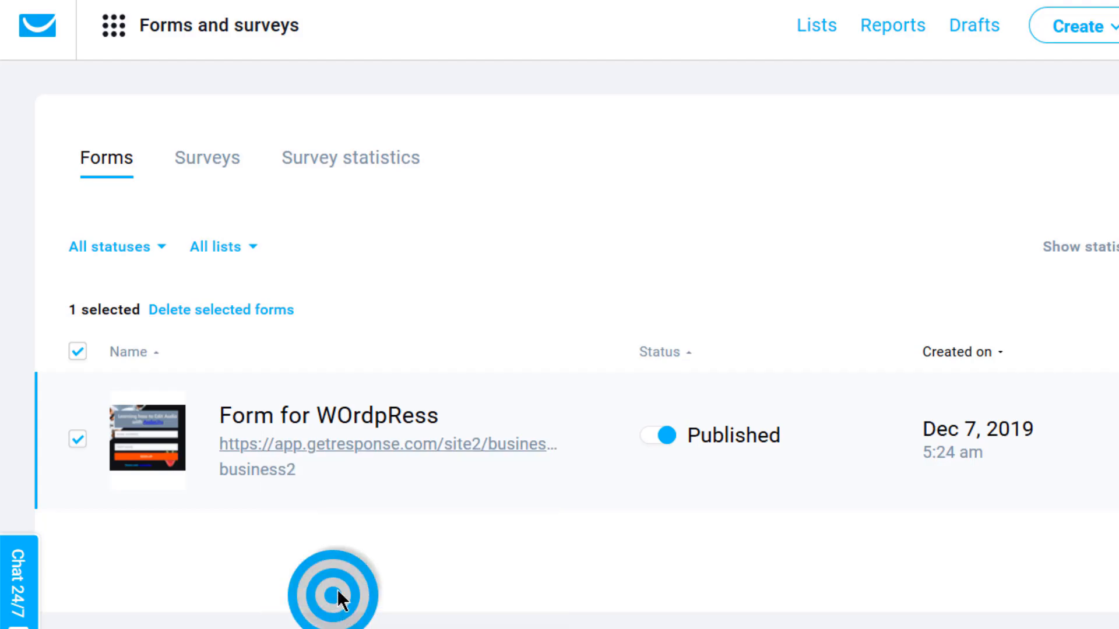
pyautogui.rightClick(285, 449)
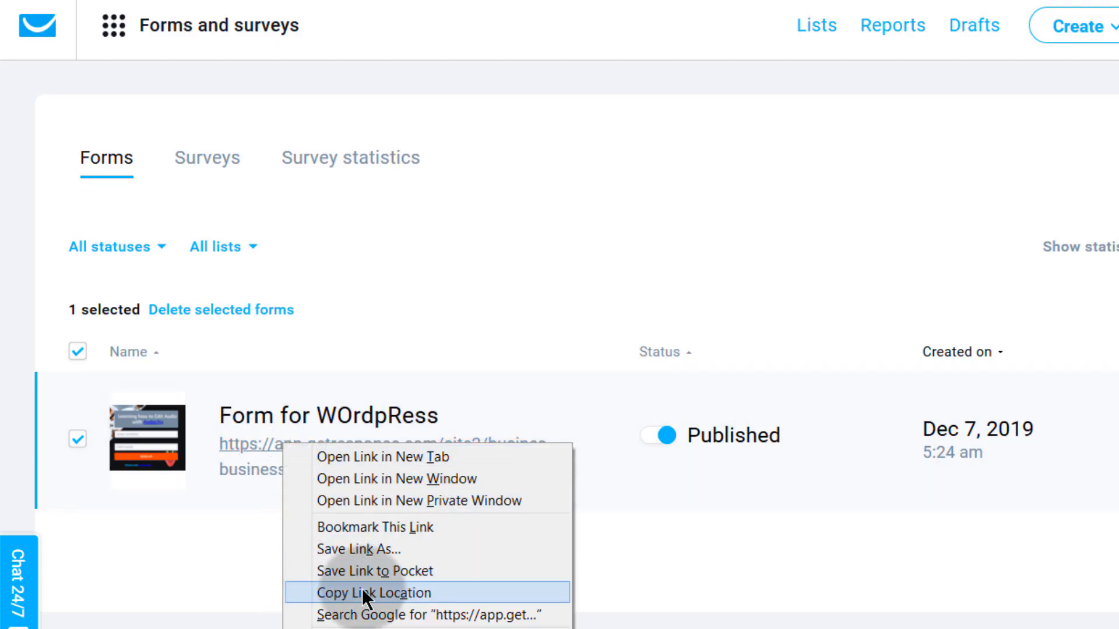
pyautogui.click(181, 589)
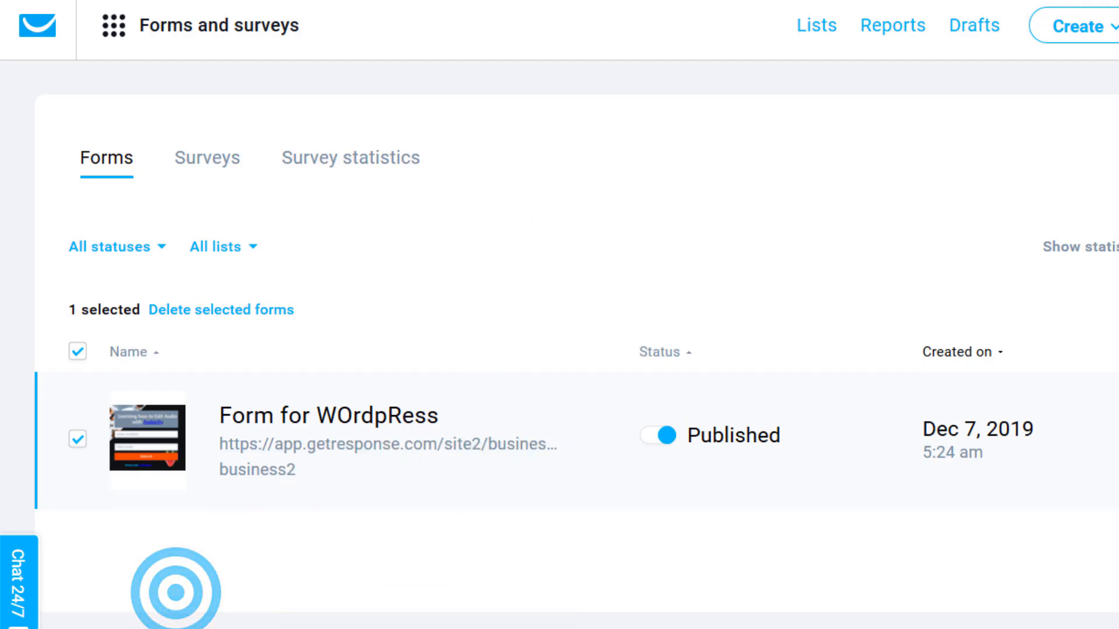
# - Load the copied link in a fresh tab, then return to the forms list
pyautogui.hotkey('ctrl', 't')
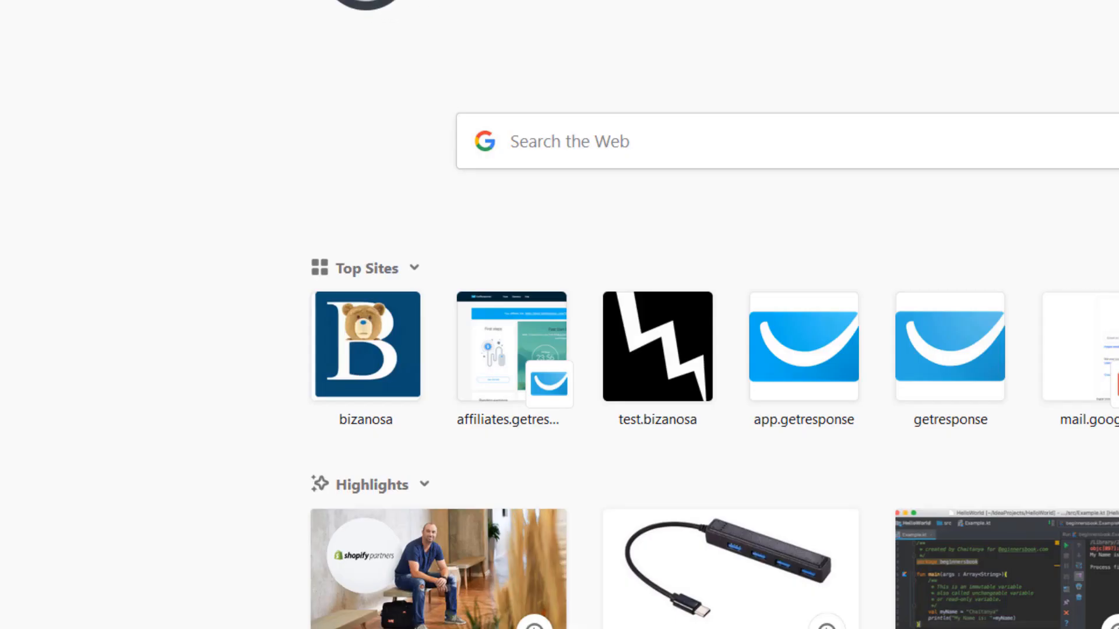
pyautogui.rightClick(373, 2)
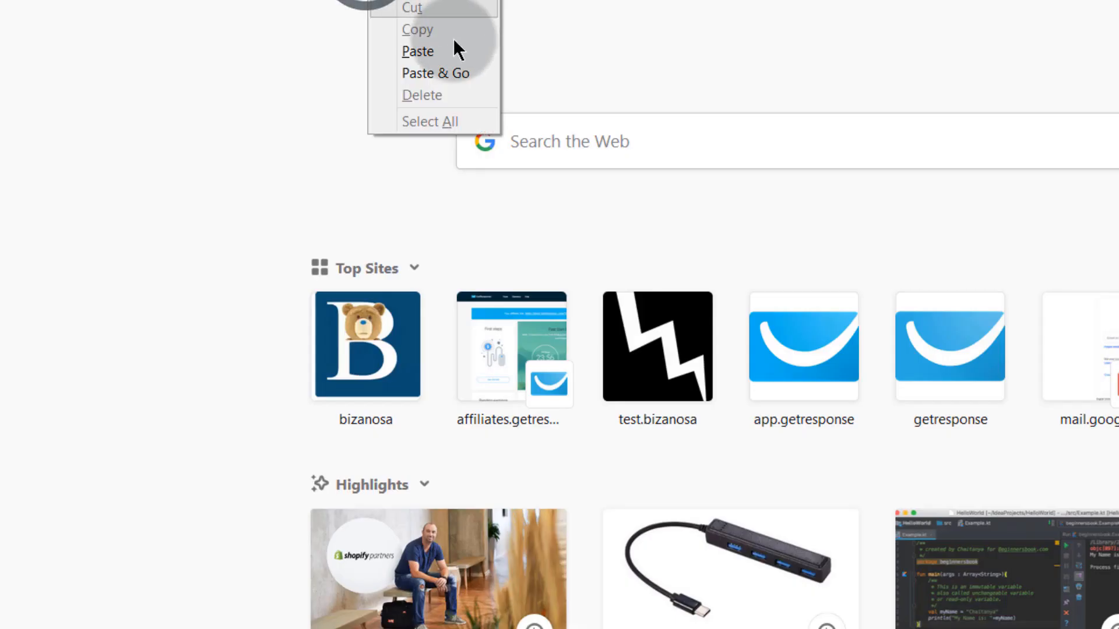
pyautogui.click(423, 75)
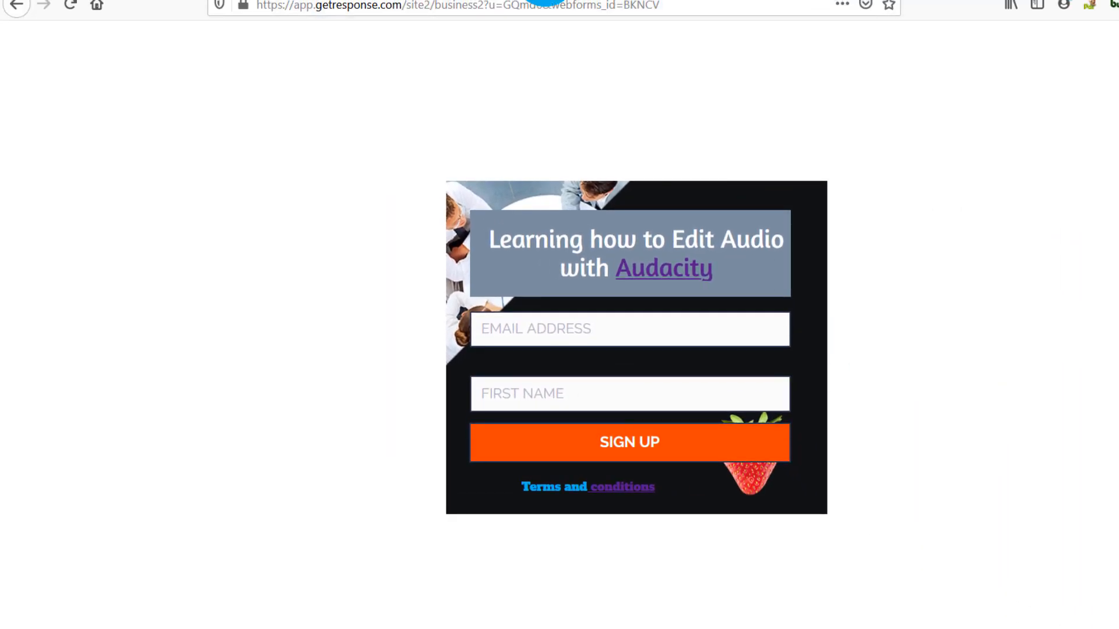
pyautogui.click(466, 0)
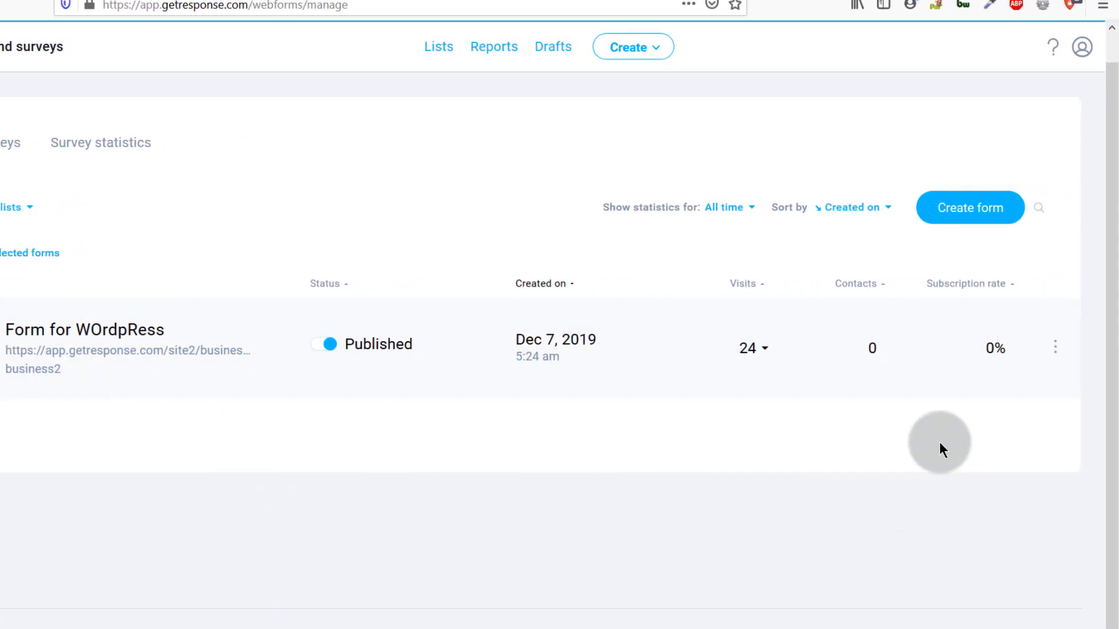
# - Start a new form and open the List Builder Apps selection
pyautogui.click(1069, 353)
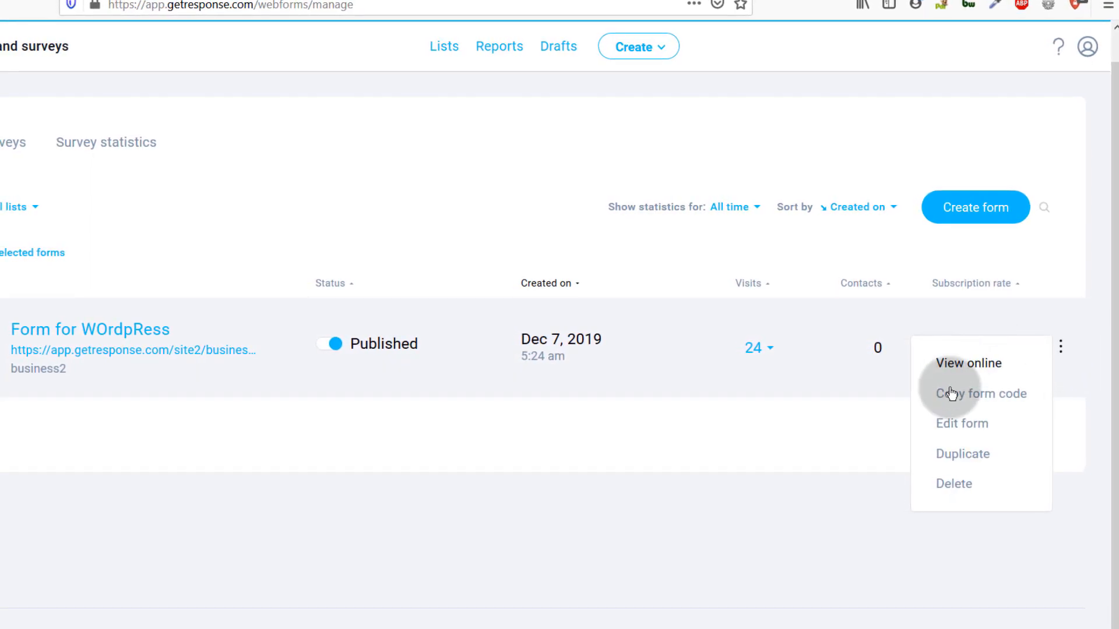
pyautogui.click(971, 429)
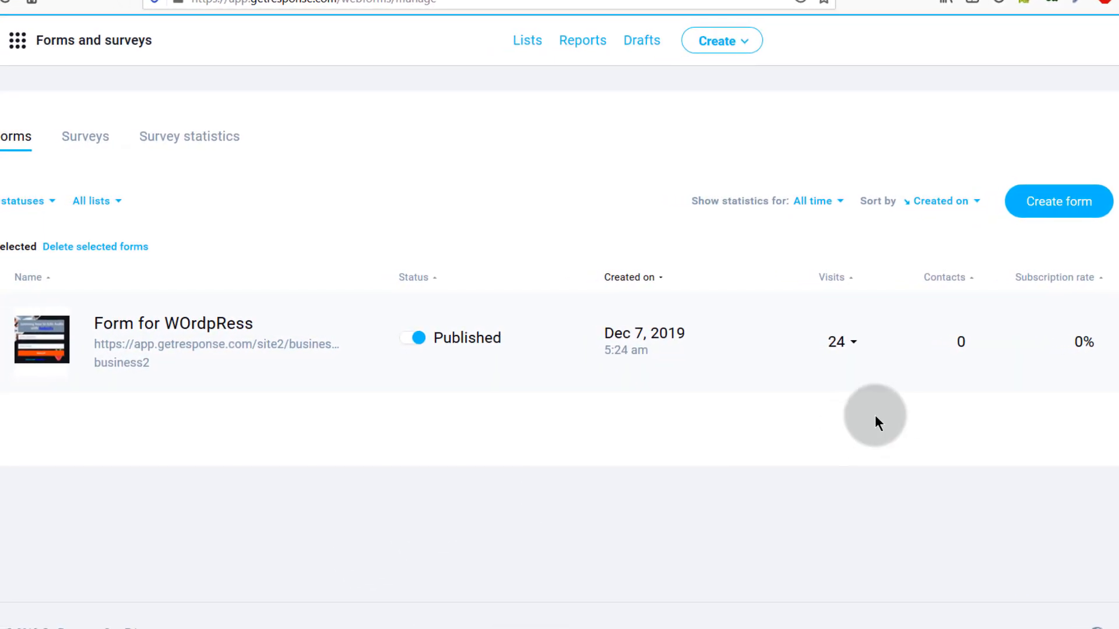
pyautogui.click(1082, 203)
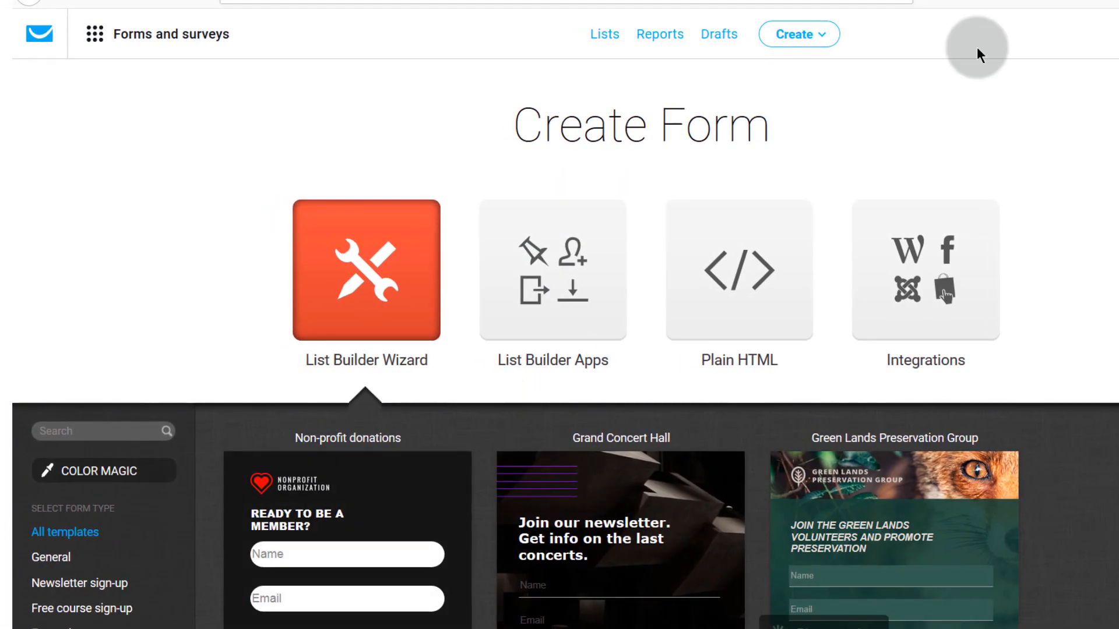
pyautogui.click(818, 36)
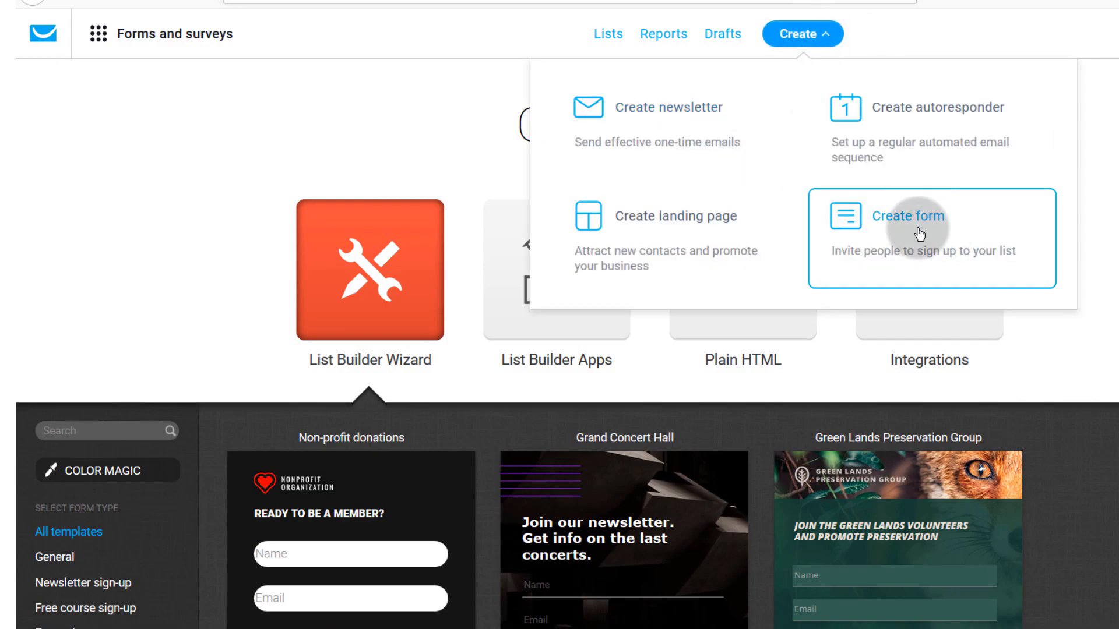
pyautogui.click(78, 268)
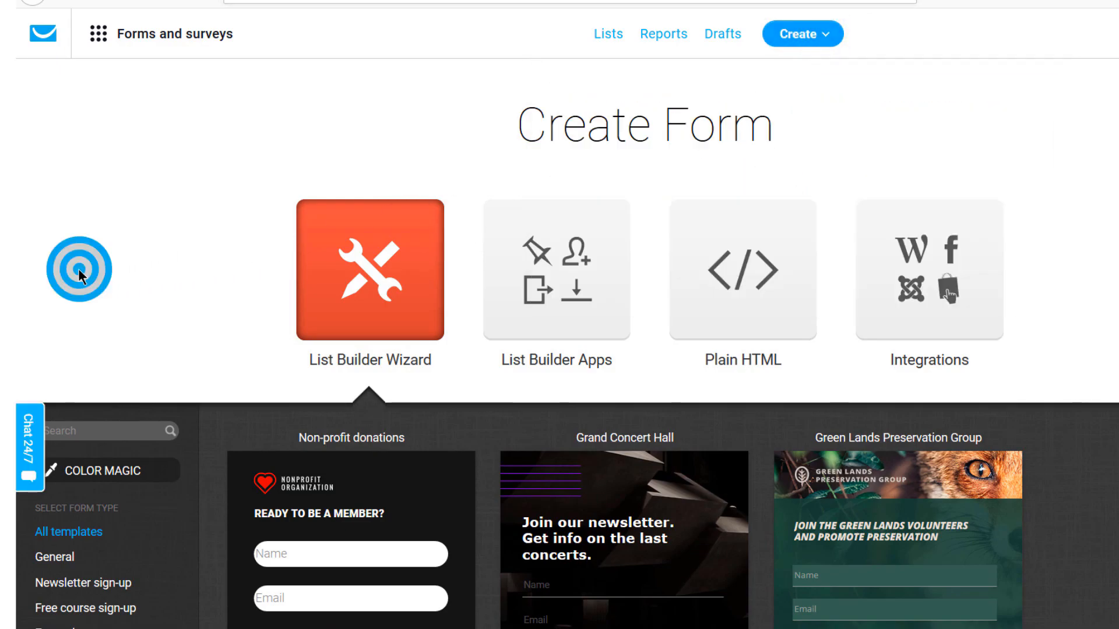
pyautogui.click(558, 273)
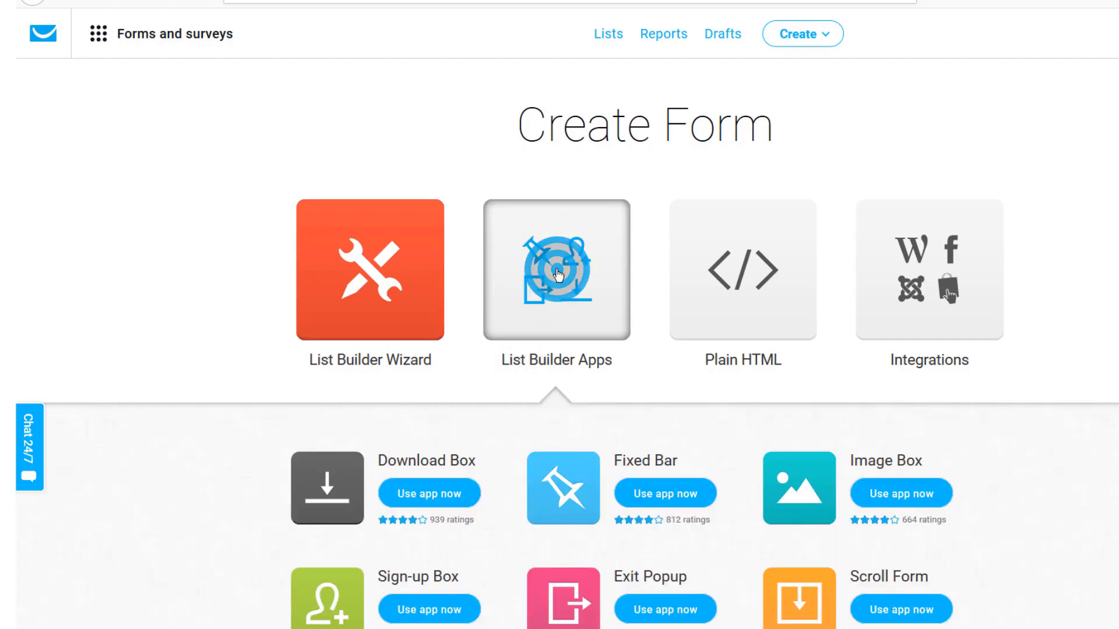
pyautogui.scroll(-3, 464, 327)
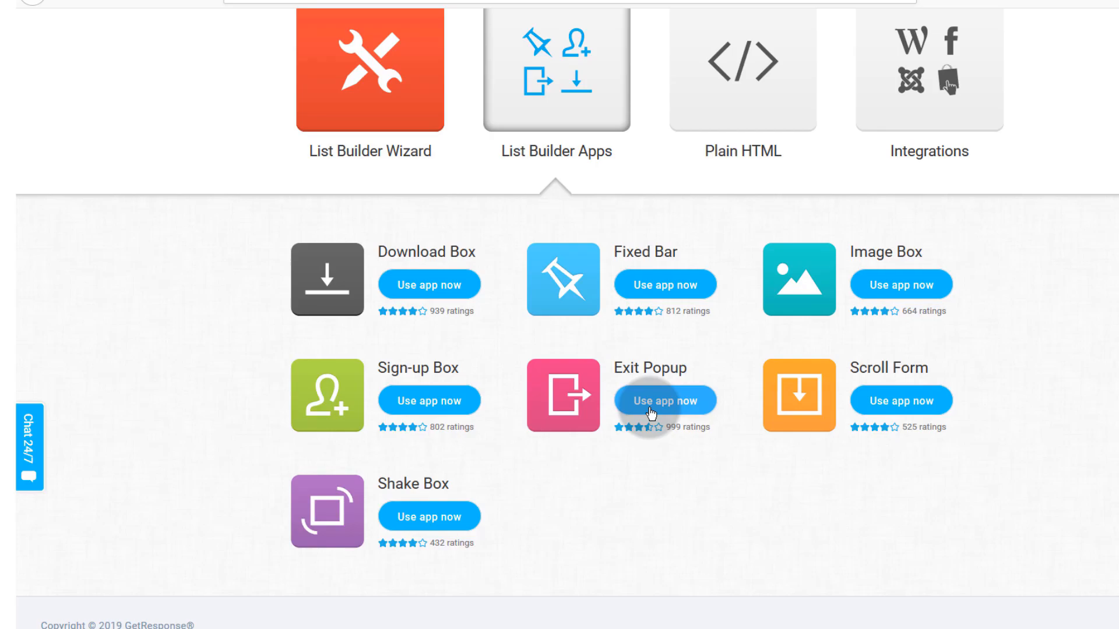
pyautogui.click(377, 146)
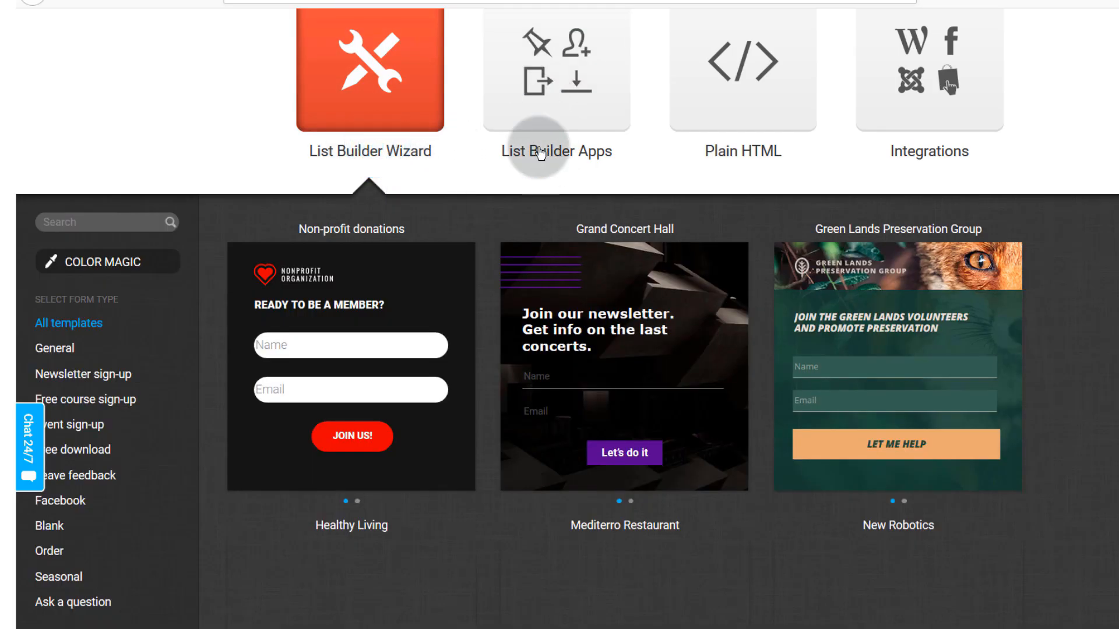
pyautogui.doubleClick(537, 155)
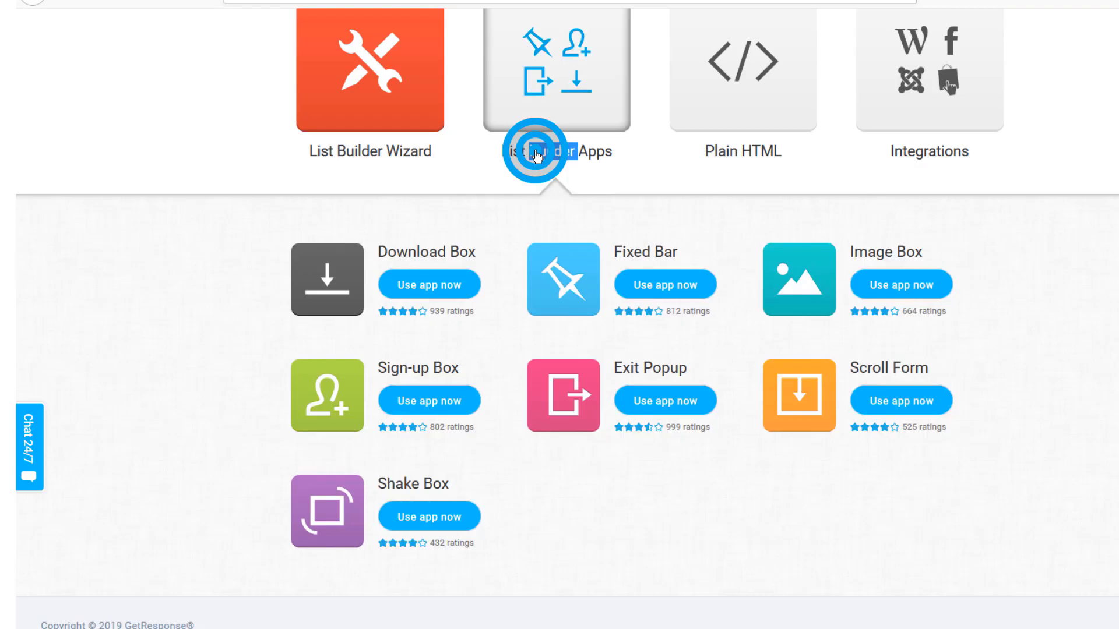
pyautogui.click(599, 534)
pyautogui.doubleClick(554, 152)
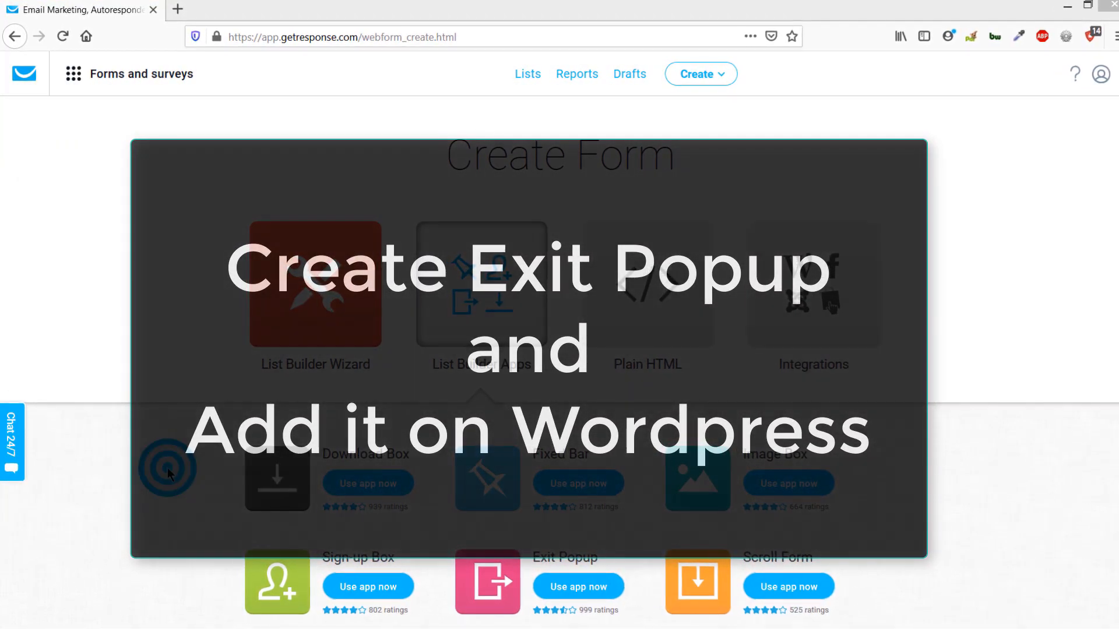
pyautogui.scroll(-3, 450, 424)
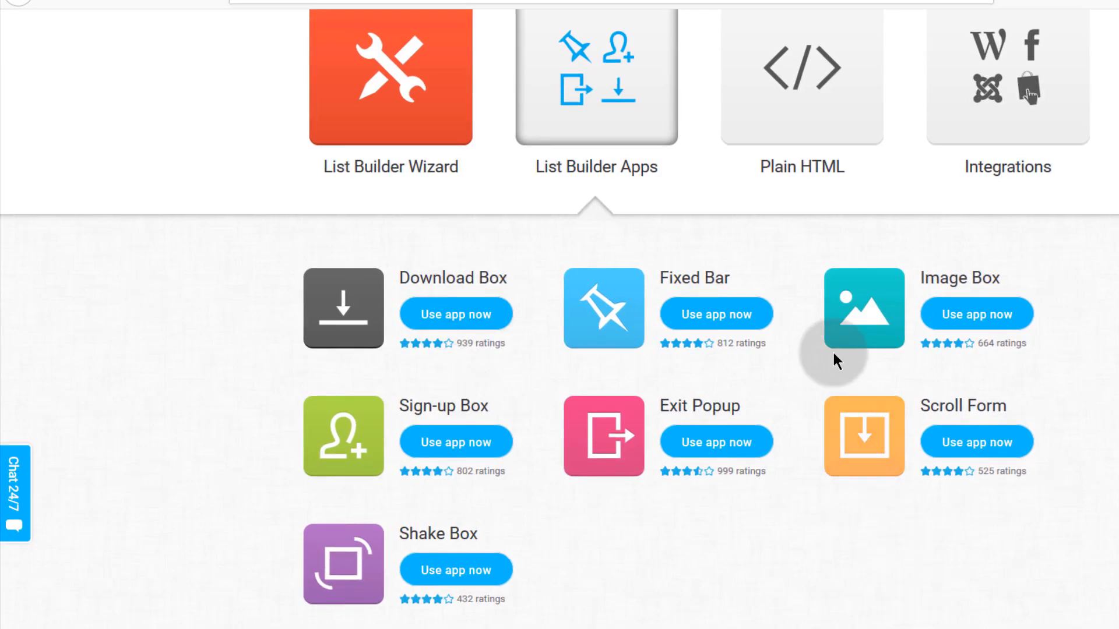
pyautogui.scroll(4, 933, 559)
pyautogui.scroll(-4, 1061, 586)
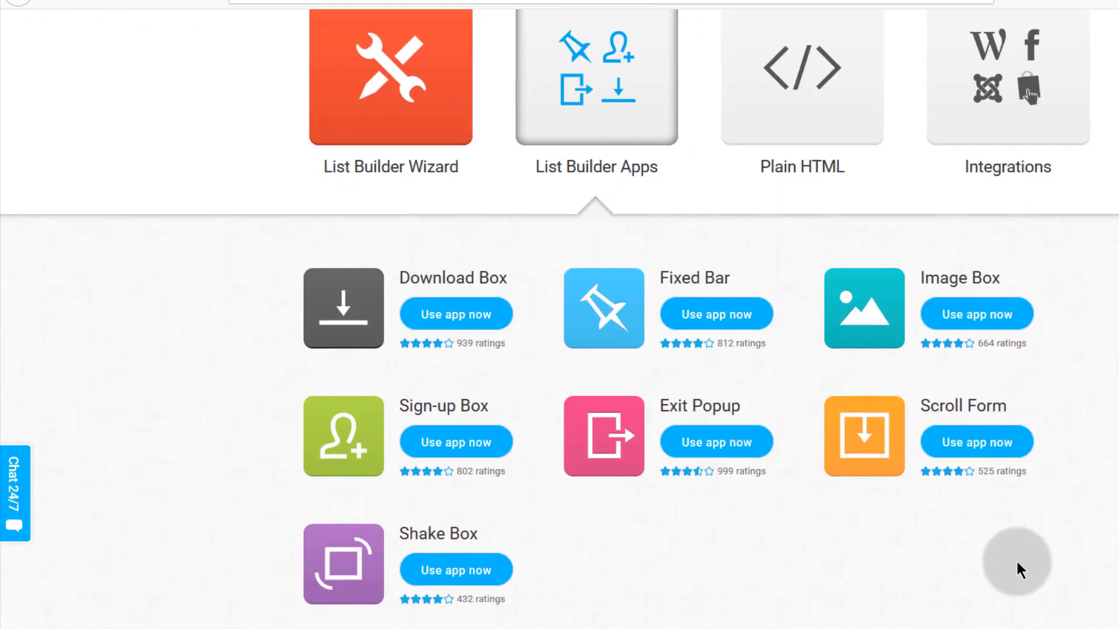
pyautogui.scroll(4, 874, 519)
pyautogui.scroll(-4, 600, 431)
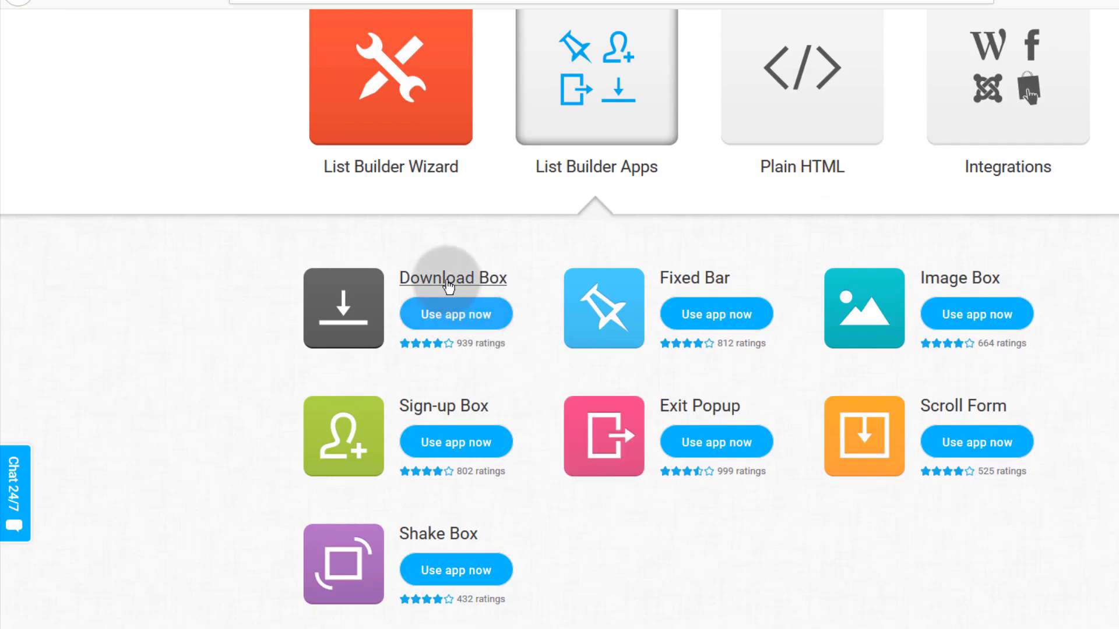
pyautogui.scroll(4, 444, 462)
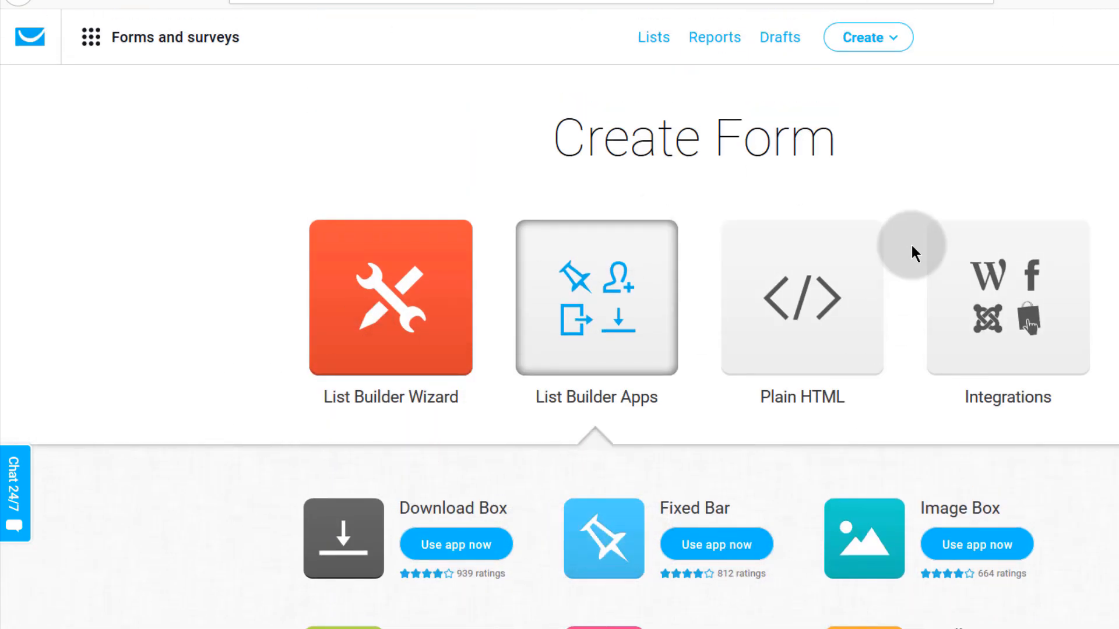
pyautogui.click(890, 42)
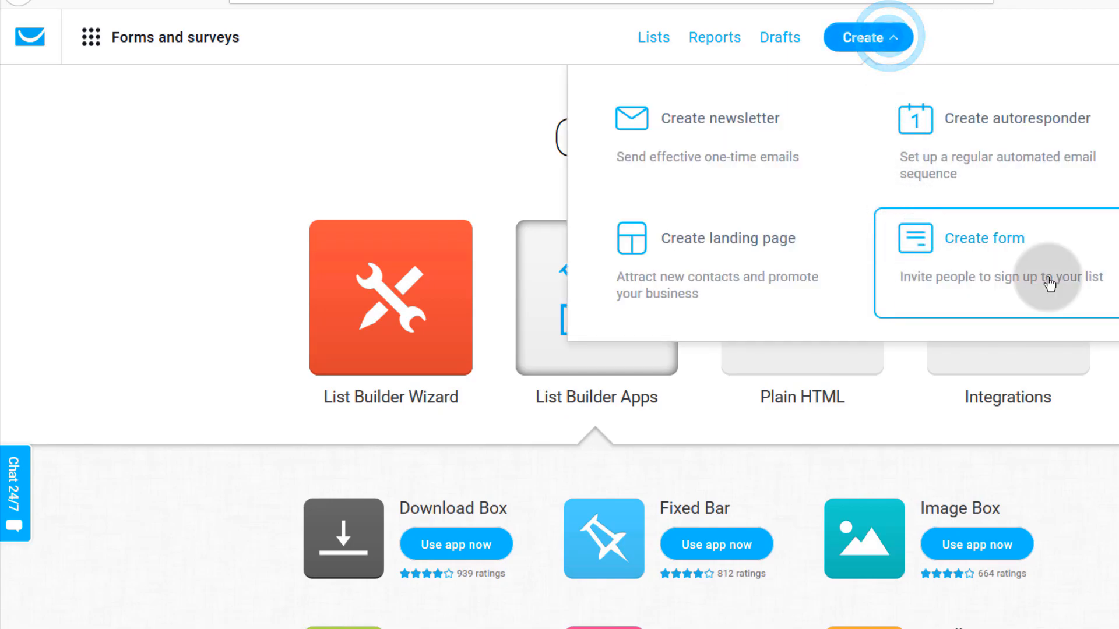
pyautogui.click(178, 381)
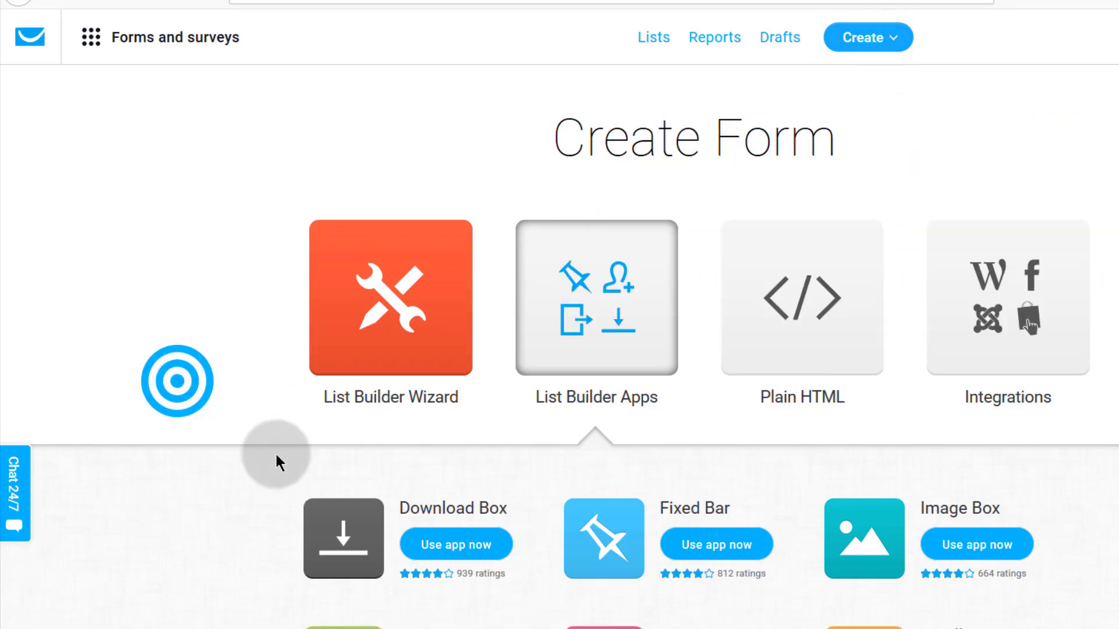
pyautogui.scroll(-4, 568, 378)
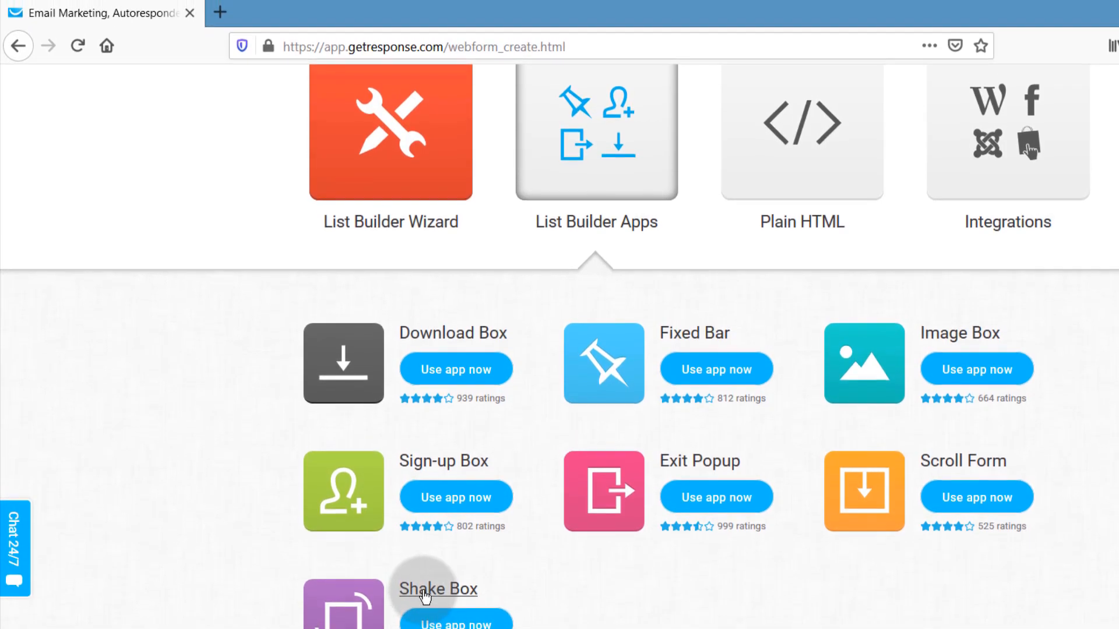
pyautogui.click(422, 617)
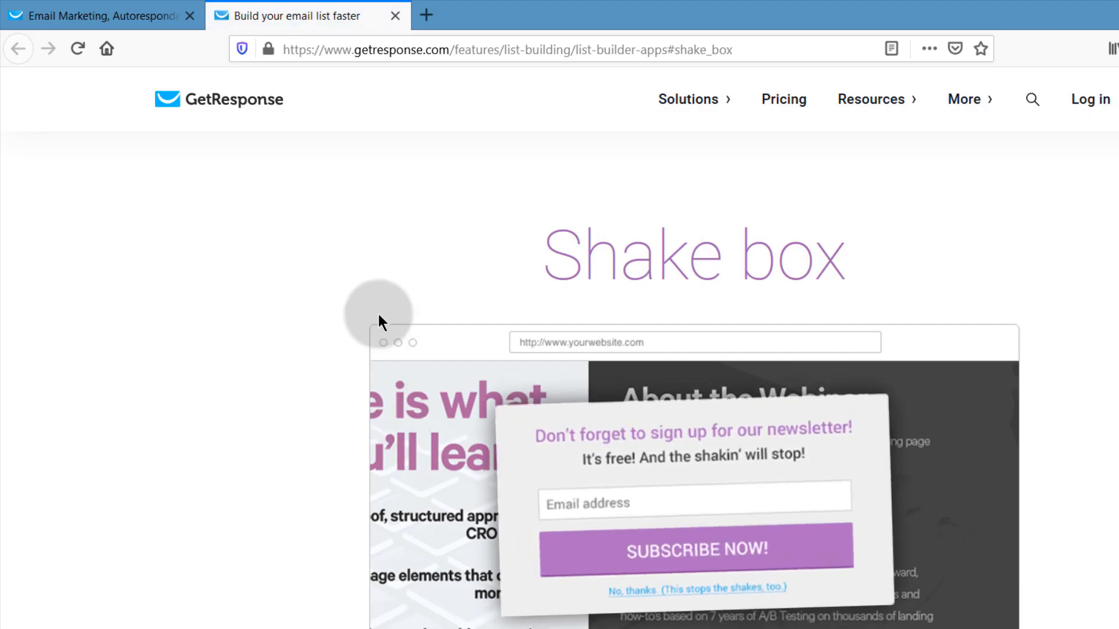
pyautogui.click(396, 16)
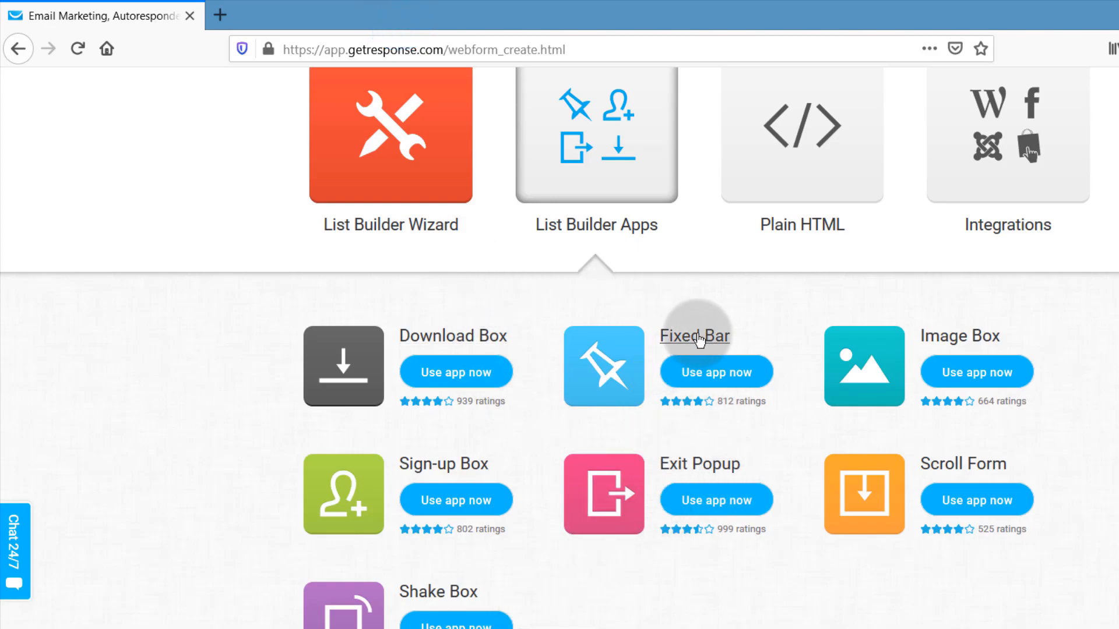
pyautogui.click(691, 339)
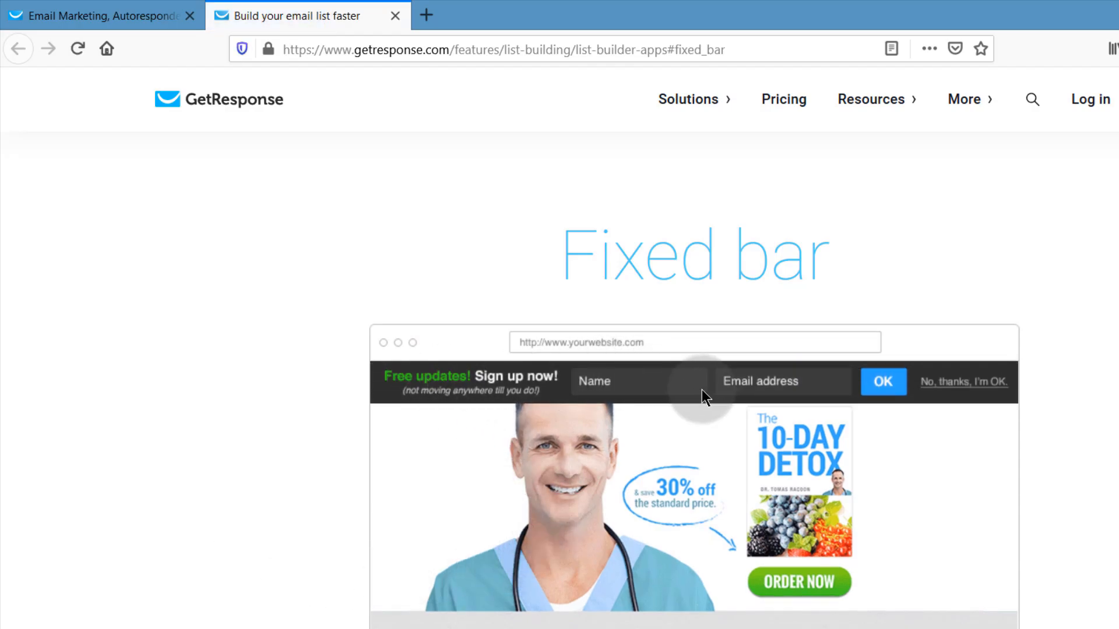
pyautogui.scroll(-10, 327, 440)
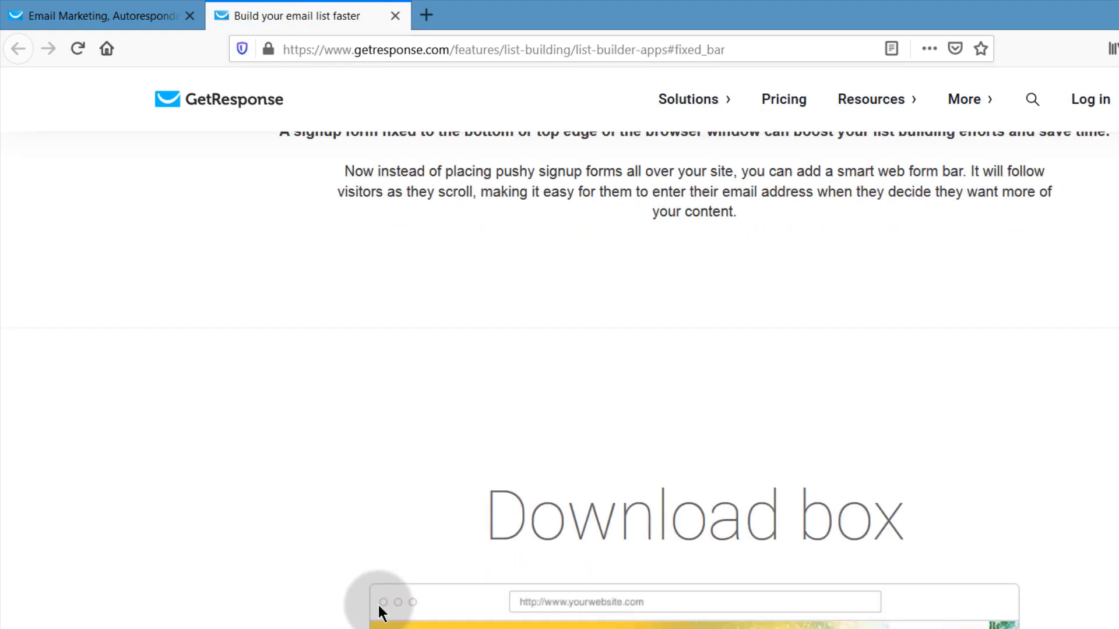
pyautogui.click(395, 16)
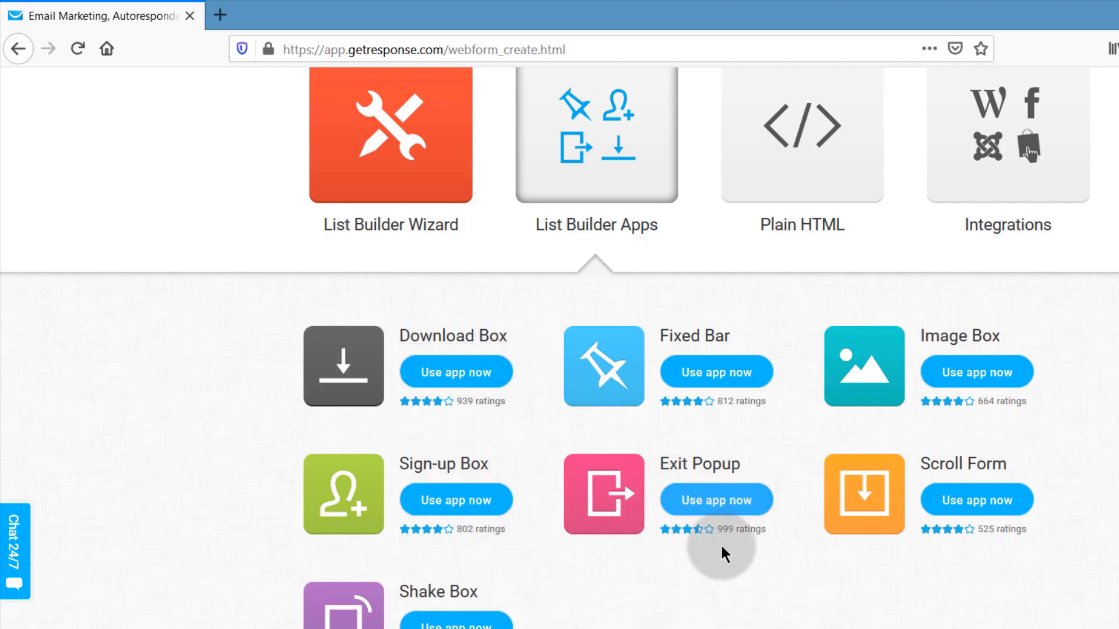
# - Start a form from the Exit Popup app and expand its settings to name it Exit Popup
pyautogui.click(715, 502)
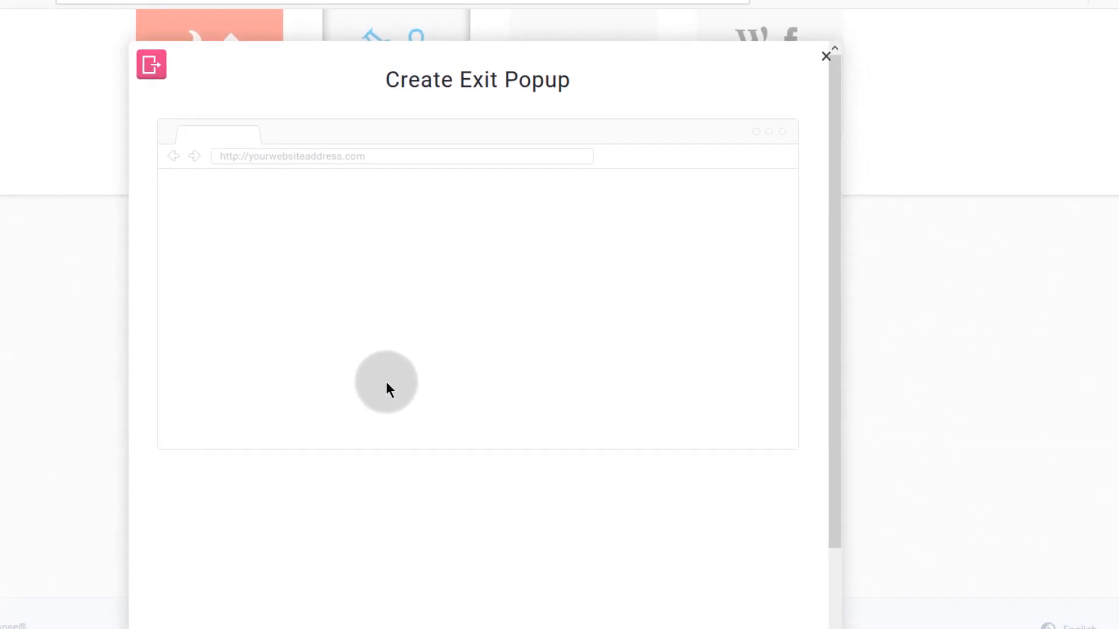
pyautogui.scroll(-3, 384, 309)
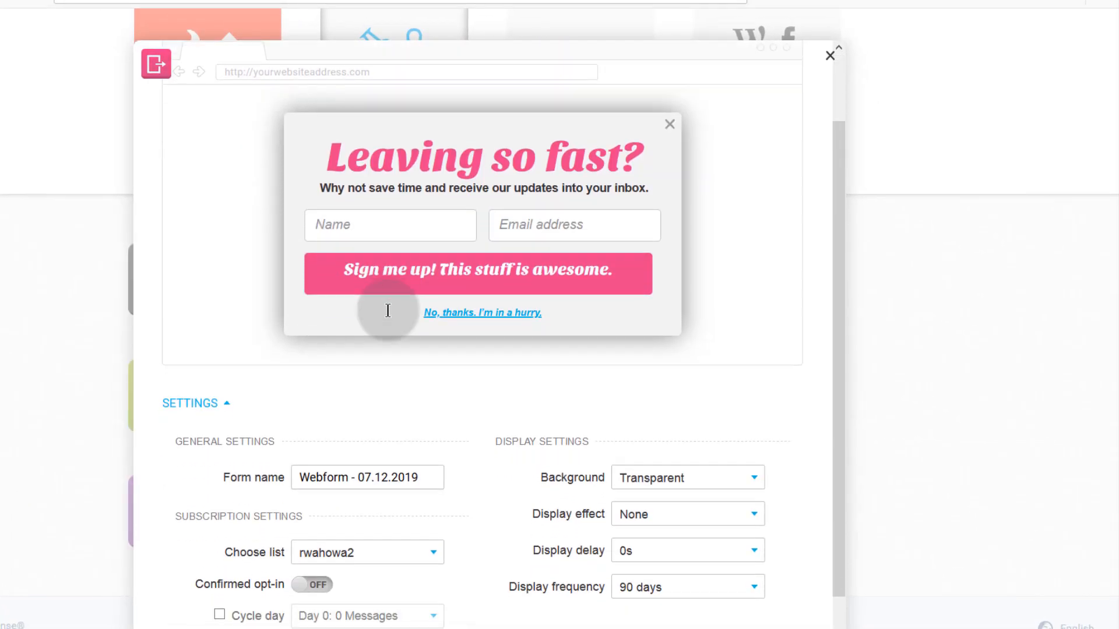
pyautogui.scroll(-2, 389, 316)
pyautogui.scroll(2, 389, 316)
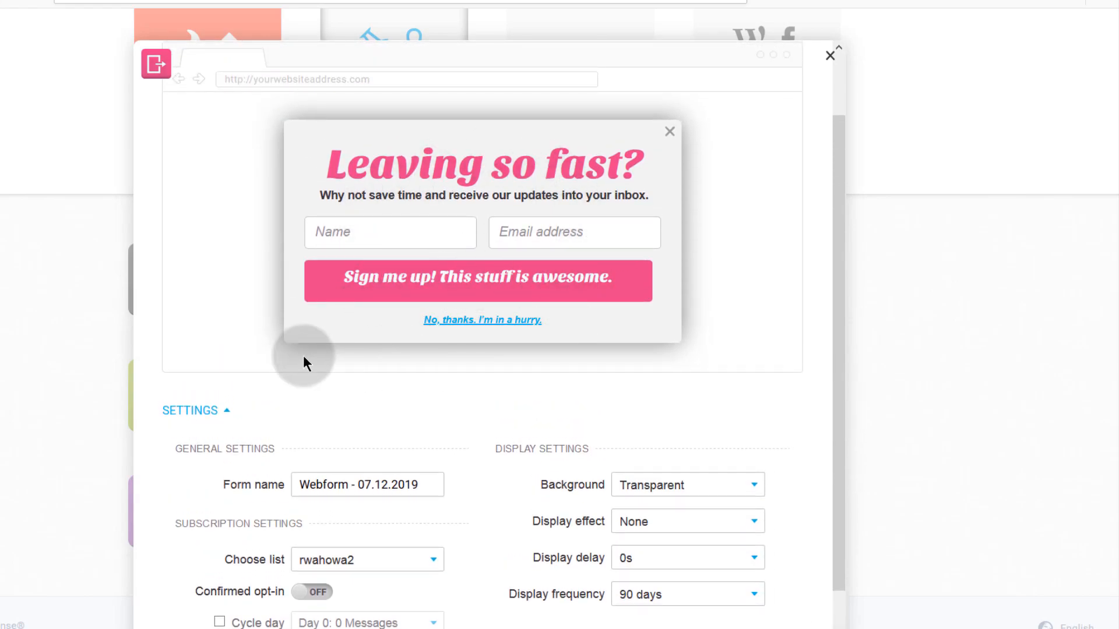
pyautogui.scroll(-2, 324, 358)
pyautogui.click(228, 324)
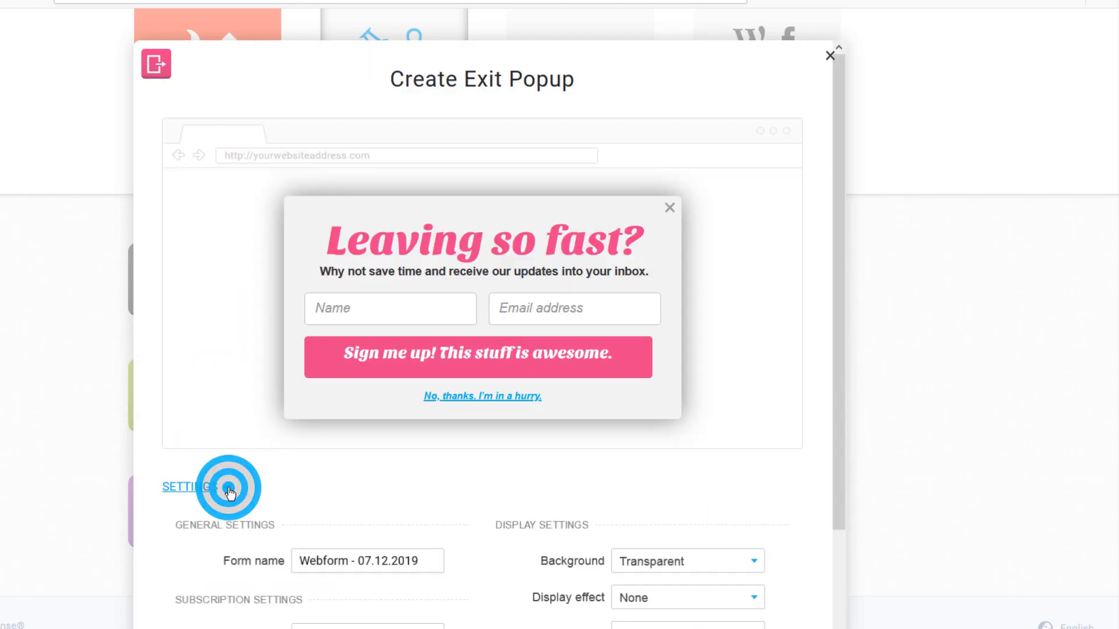
pyautogui.scroll(-3, 263, 430)
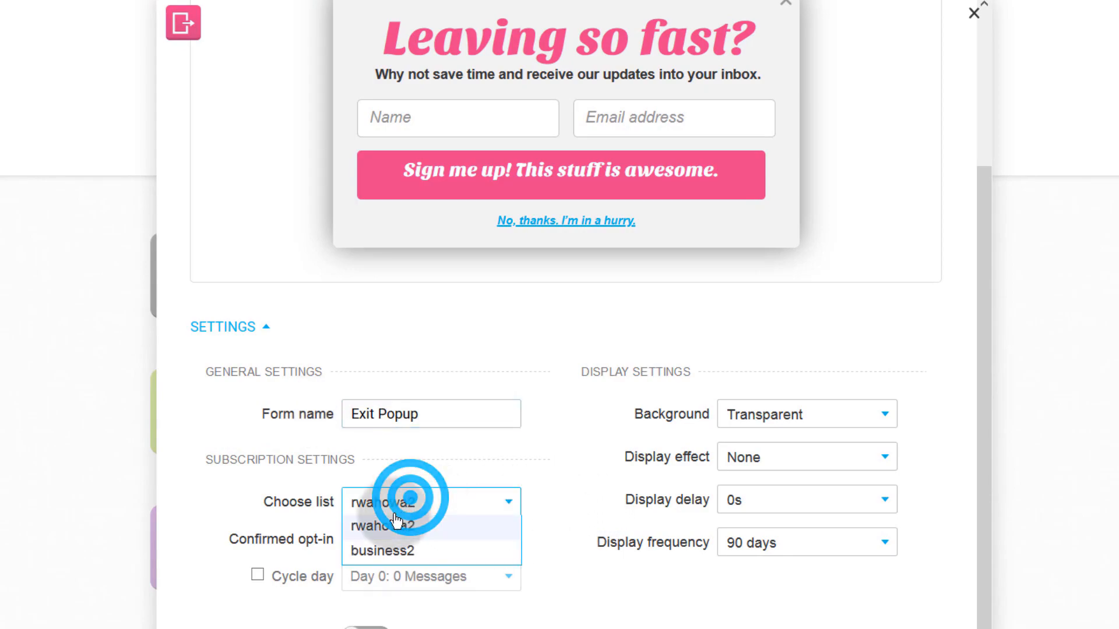
# - Set the popup's subscriber list to business2 and its background to Light
pyautogui.click(384, 548)
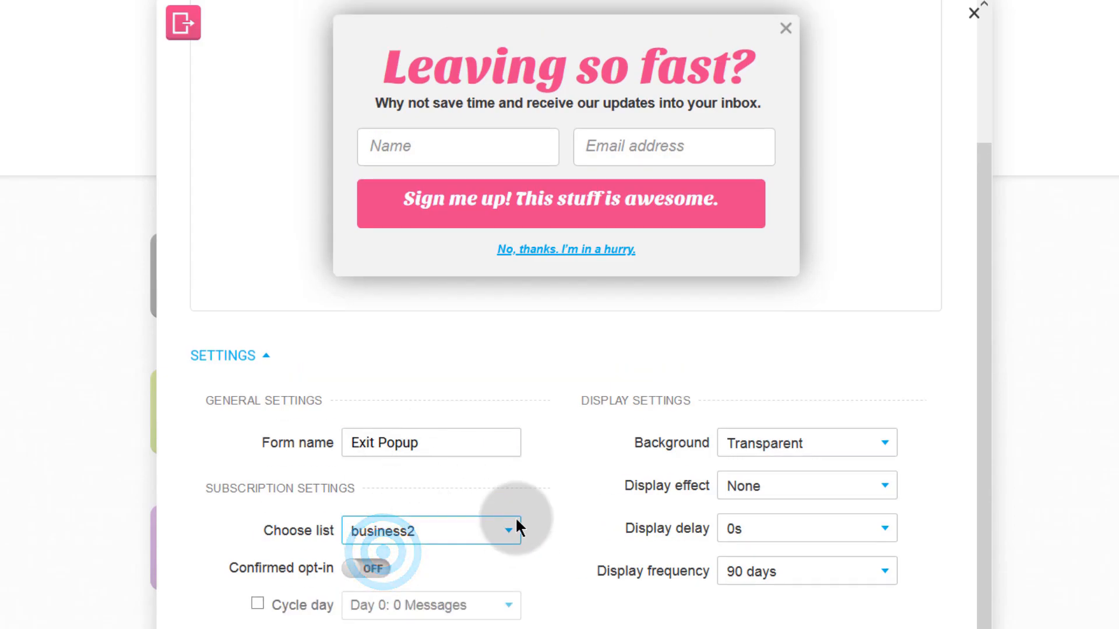
pyautogui.scroll(-1, 196, 586)
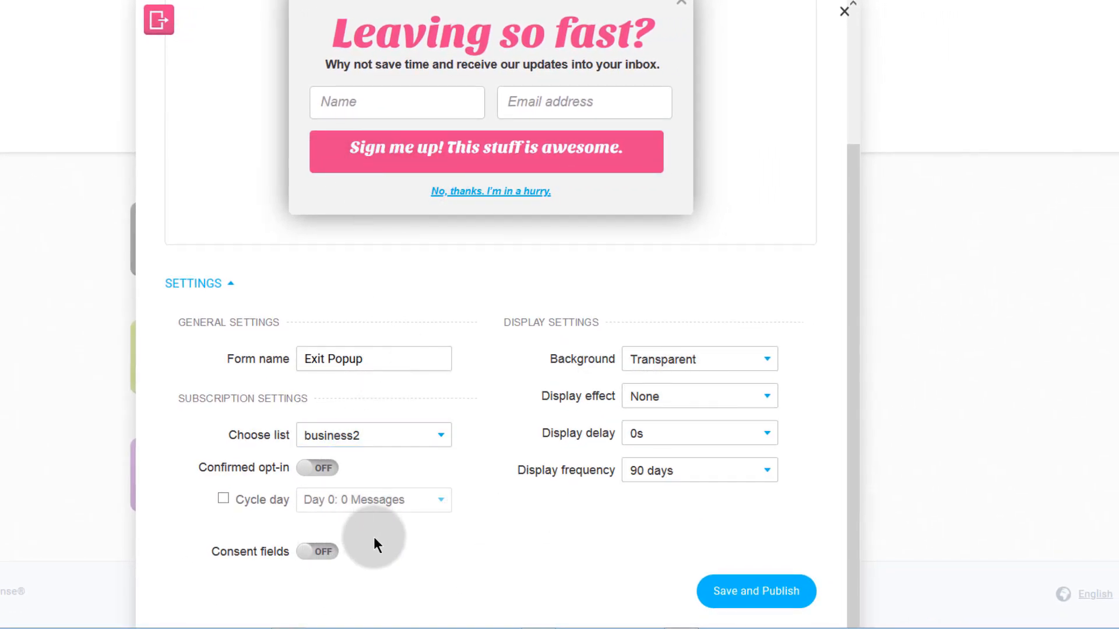
pyautogui.click(317, 558)
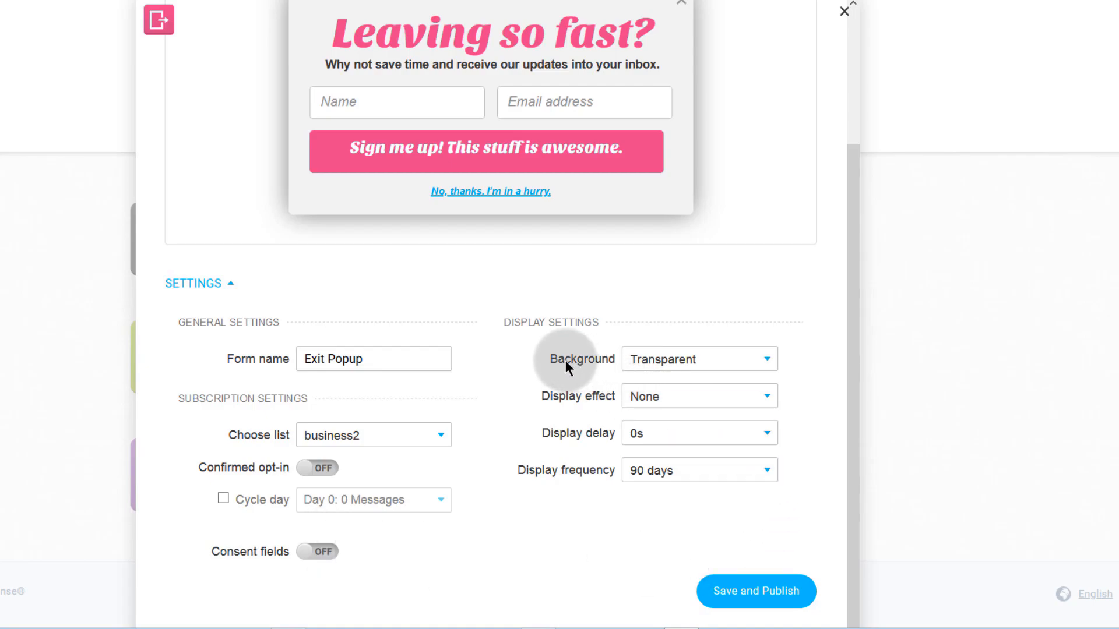
pyautogui.click(701, 361)
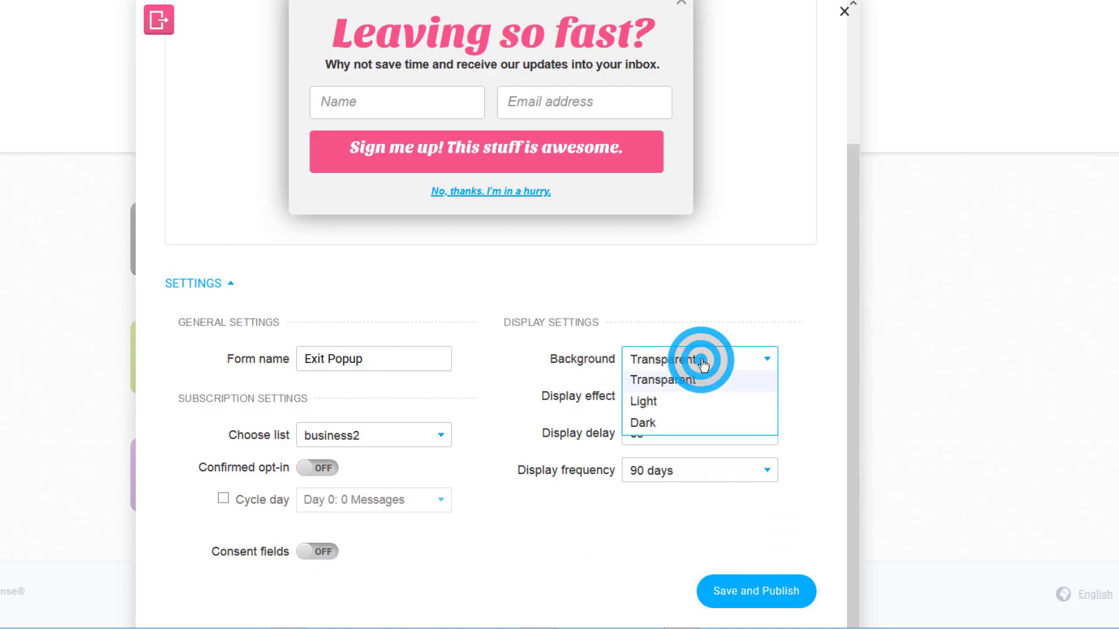
pyautogui.click(651, 403)
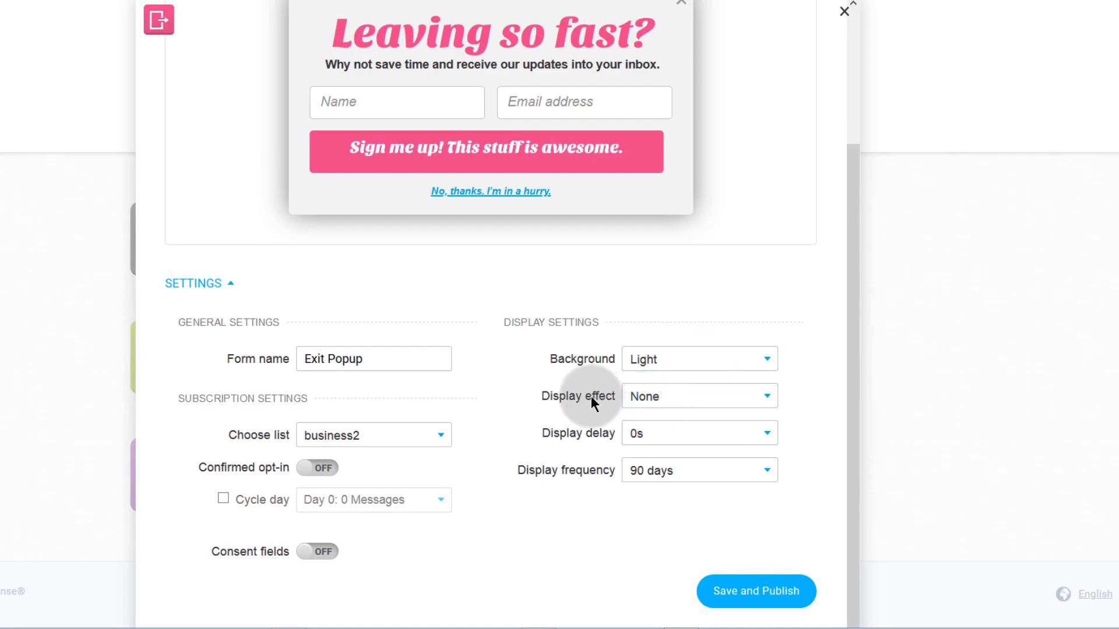
# - Set the popup's display frequency to once every 7 days
pyautogui.click(716, 473)
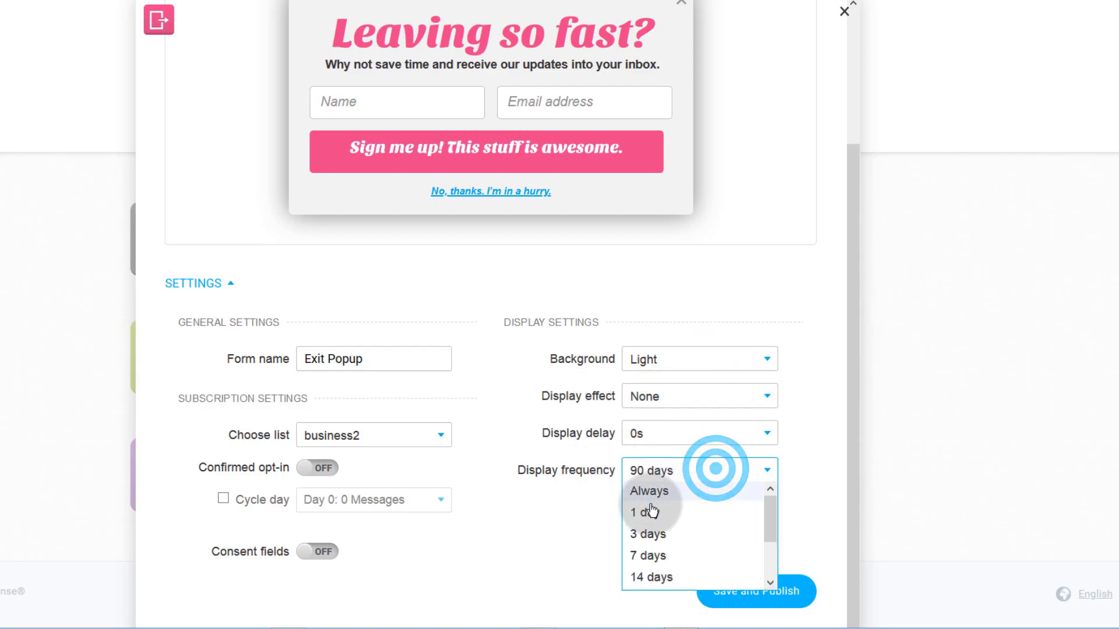
pyautogui.click(660, 473)
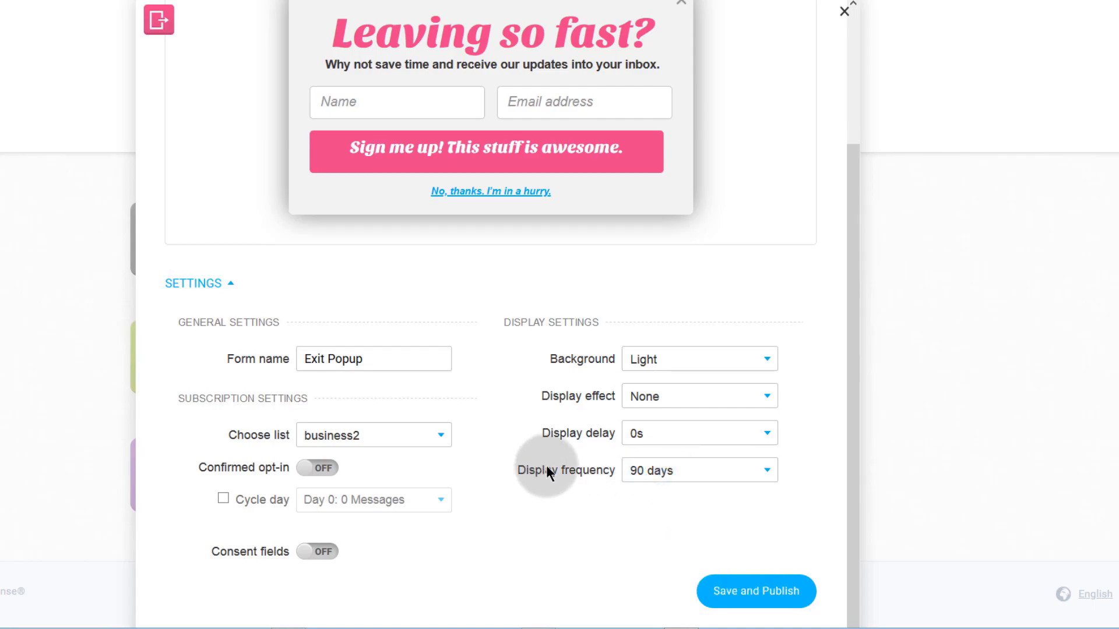
pyautogui.click(674, 495)
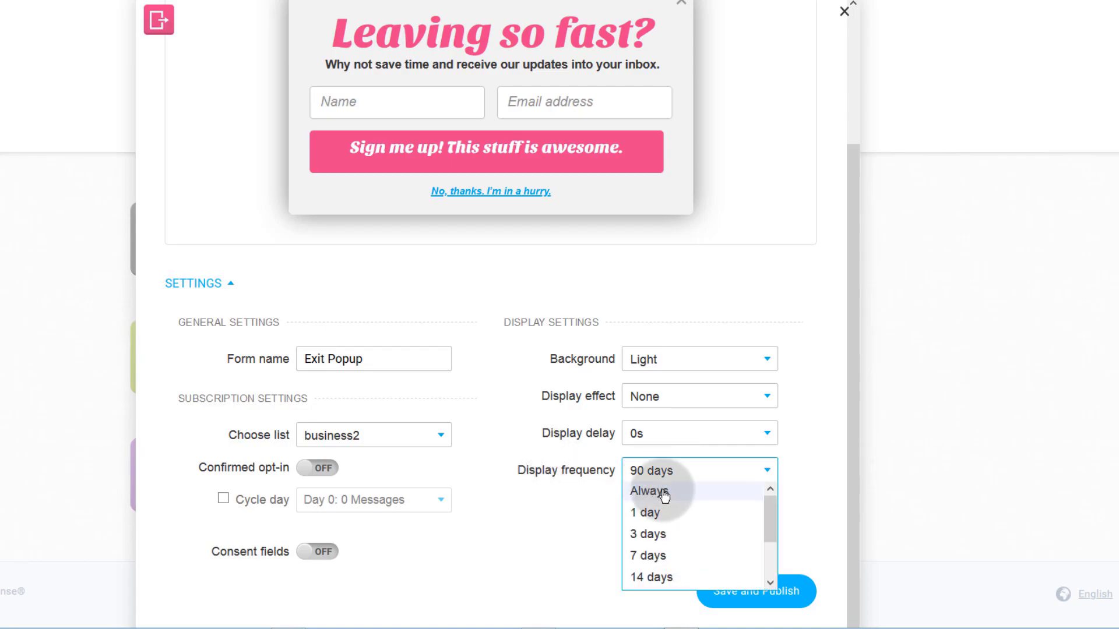
pyautogui.click(664, 494)
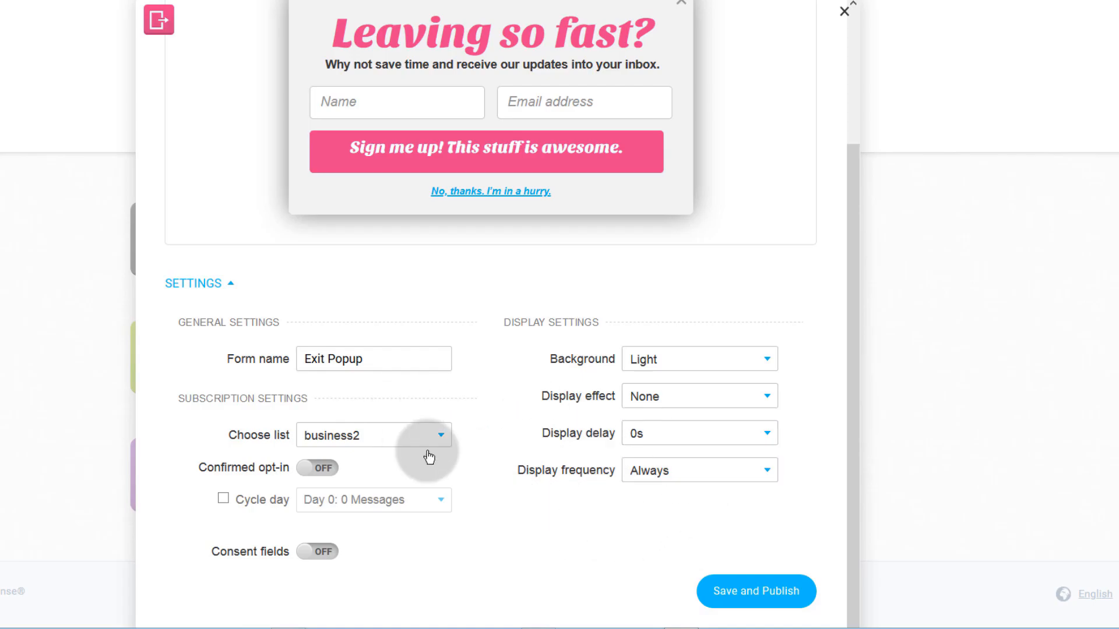
pyautogui.scroll(3, 512, 494)
pyautogui.scroll(-3, 507, 498)
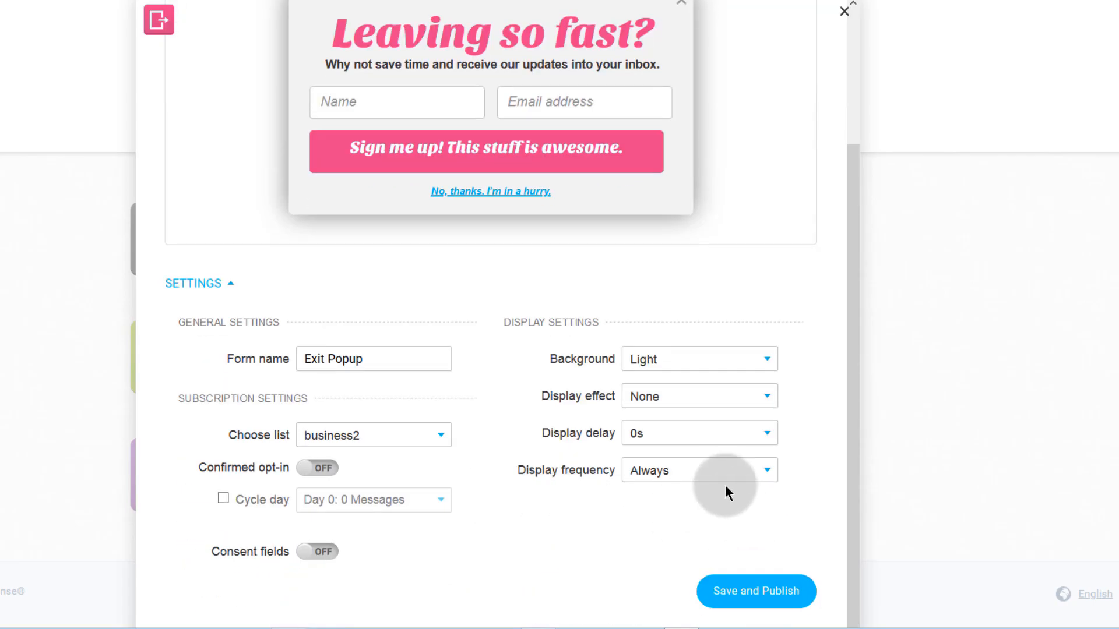
pyautogui.click(663, 470)
pyautogui.click(654, 555)
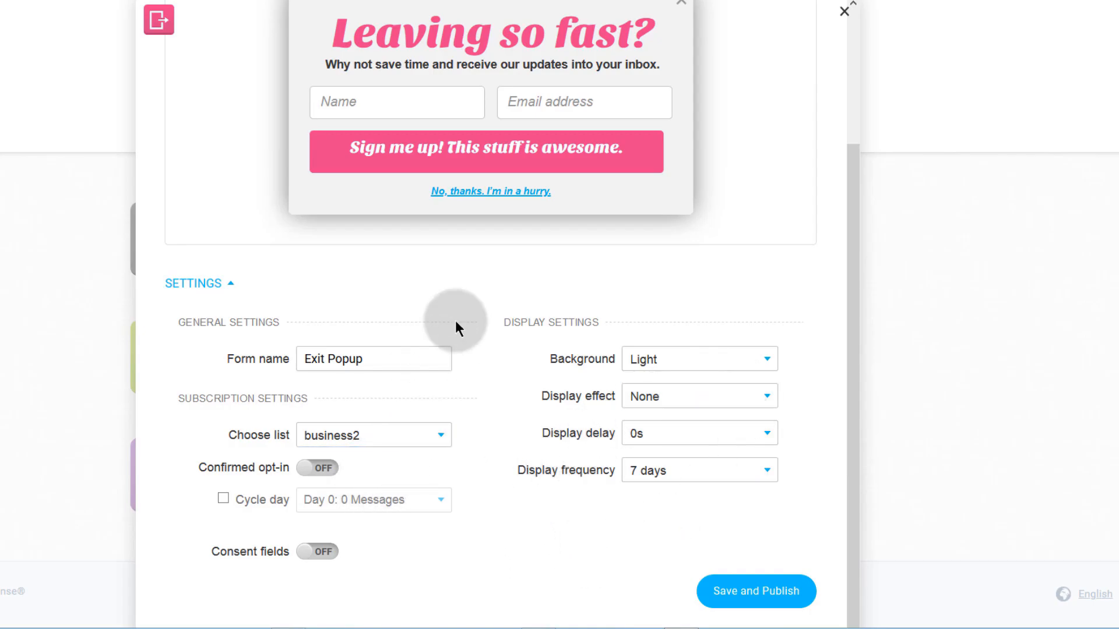
pyautogui.scroll(3, 443, 425)
# - Select the 'Leaving so fast?' heading and change its text colour to black (#000000)
pyautogui.click(369, 200)
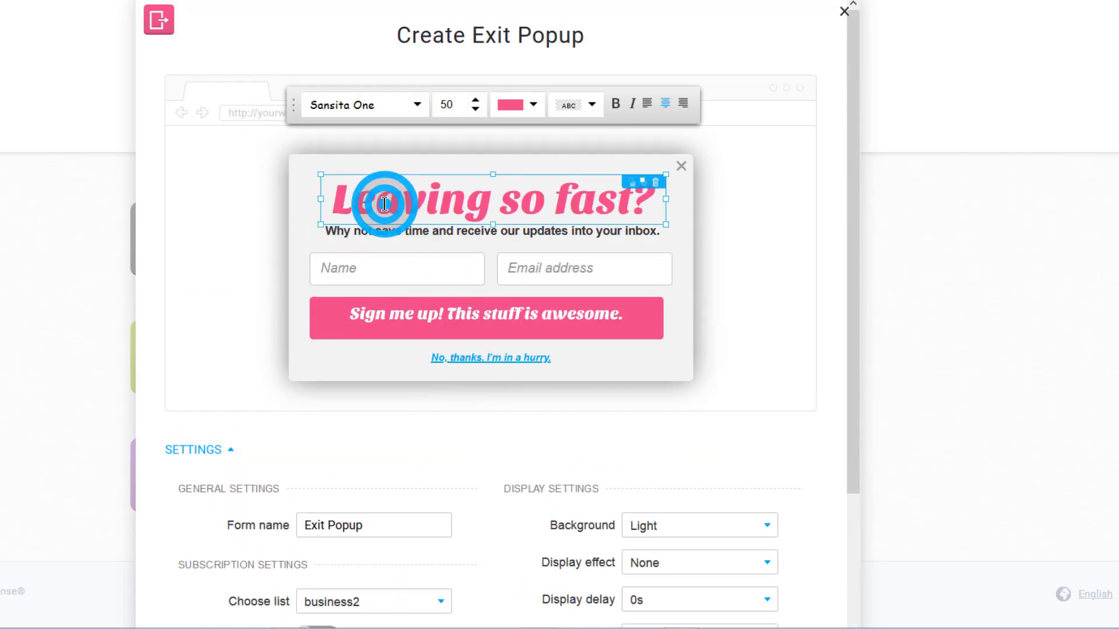
pyautogui.click(424, 195)
pyautogui.click(398, 232)
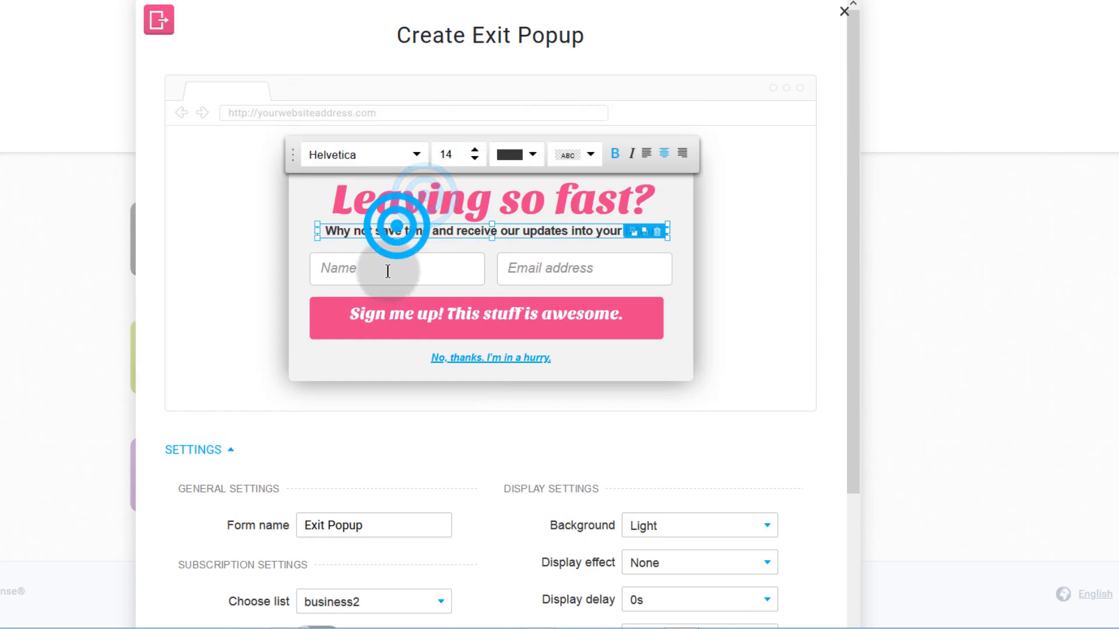
pyautogui.click(371, 271)
pyautogui.click(540, 273)
pyautogui.click(512, 317)
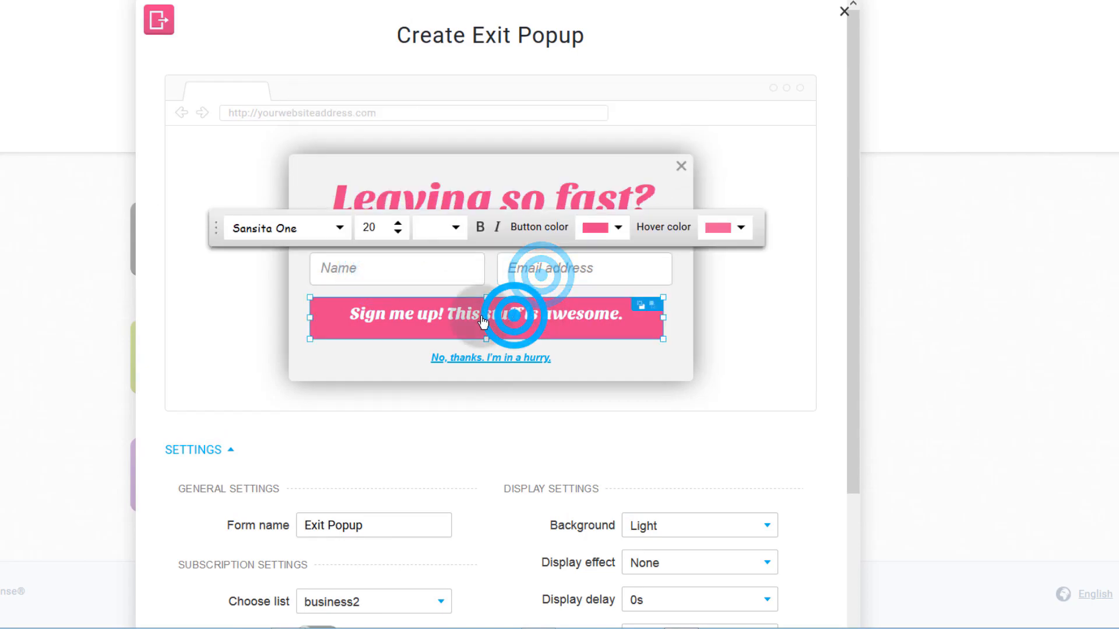
pyautogui.click(415, 192)
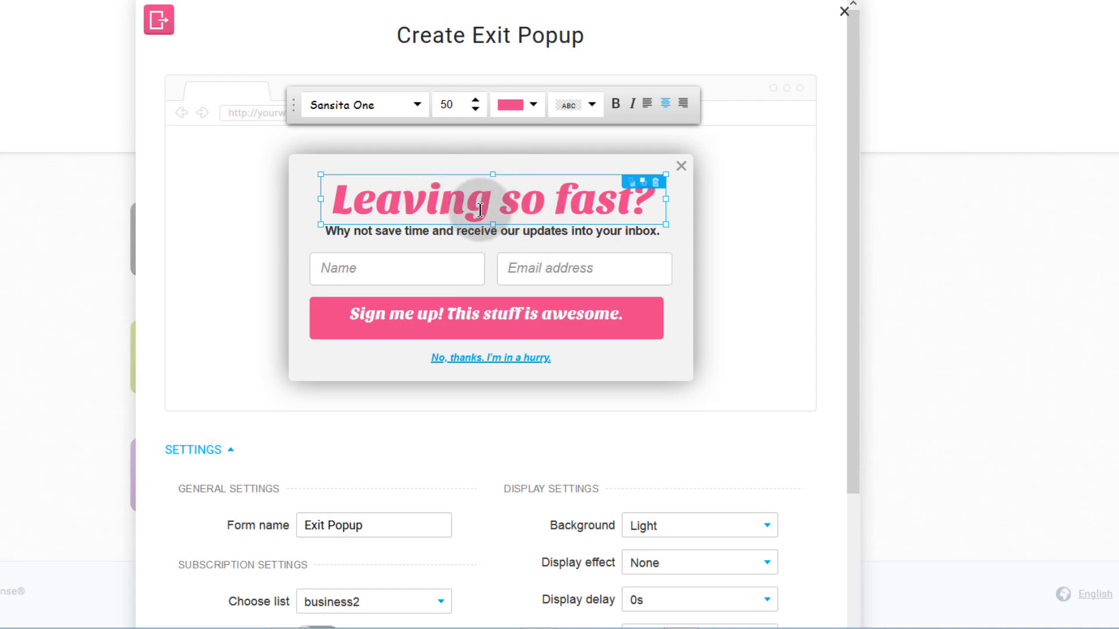
pyautogui.moveTo(498, 205)
pyautogui.mouseDown()
pyautogui.moveTo(451, 204)
pyautogui.moveTo(498, 205)
pyautogui.mouseUp()
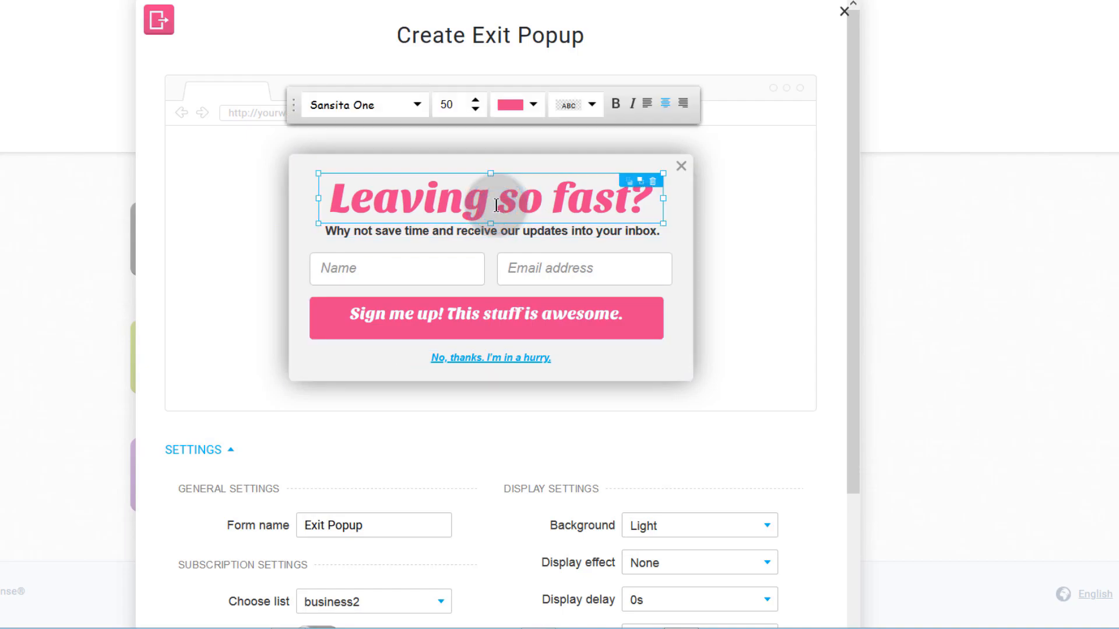
pyautogui.click(530, 105)
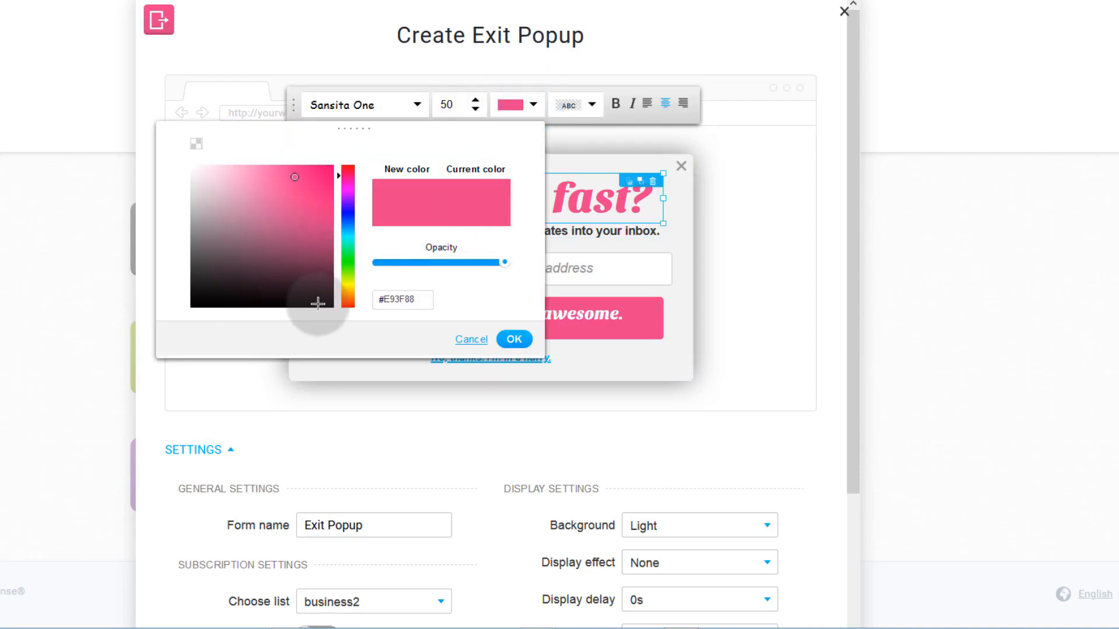
pyautogui.click(317, 303)
pyautogui.click(513, 339)
# - Check the subtitle and Name field colour, and adjust the Name field's width
pyautogui.click(376, 230)
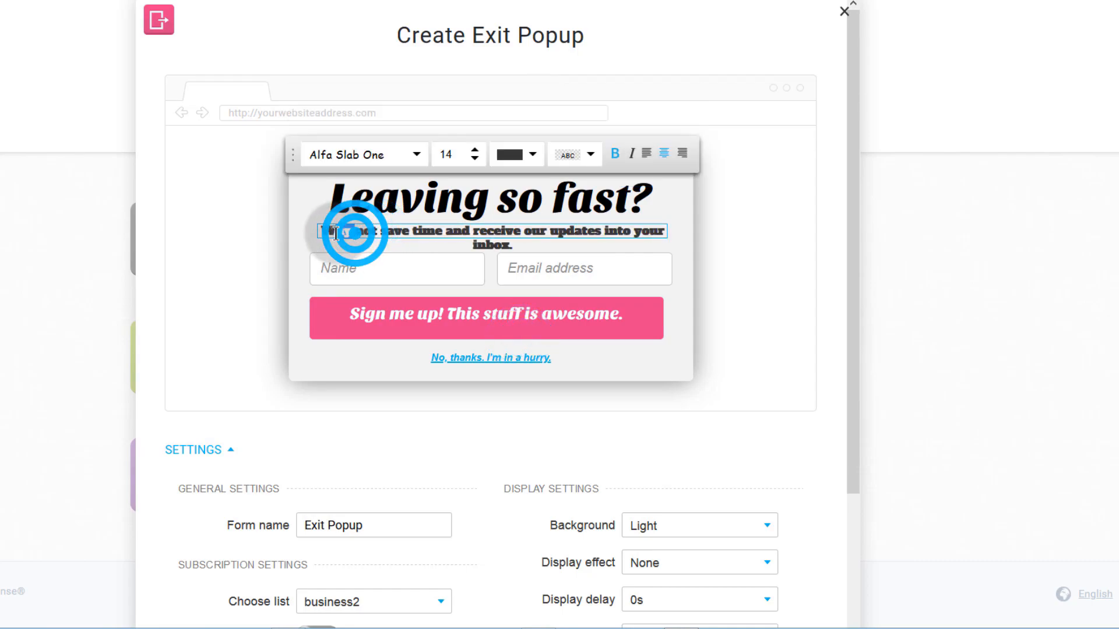
pyautogui.click(377, 234)
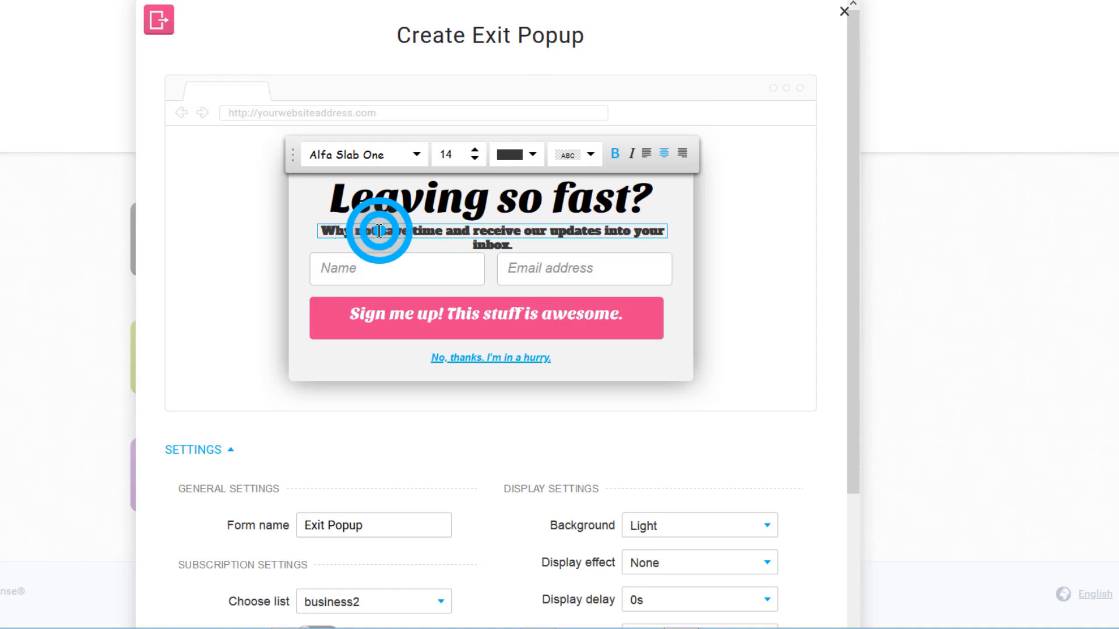
pyautogui.click(362, 268)
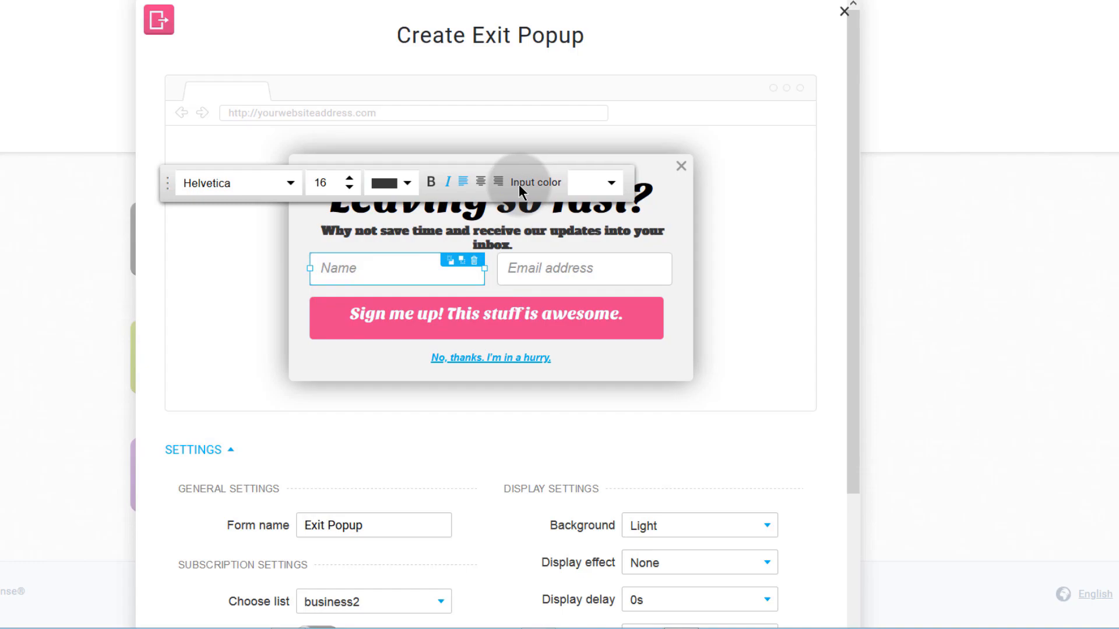
pyautogui.click(402, 192)
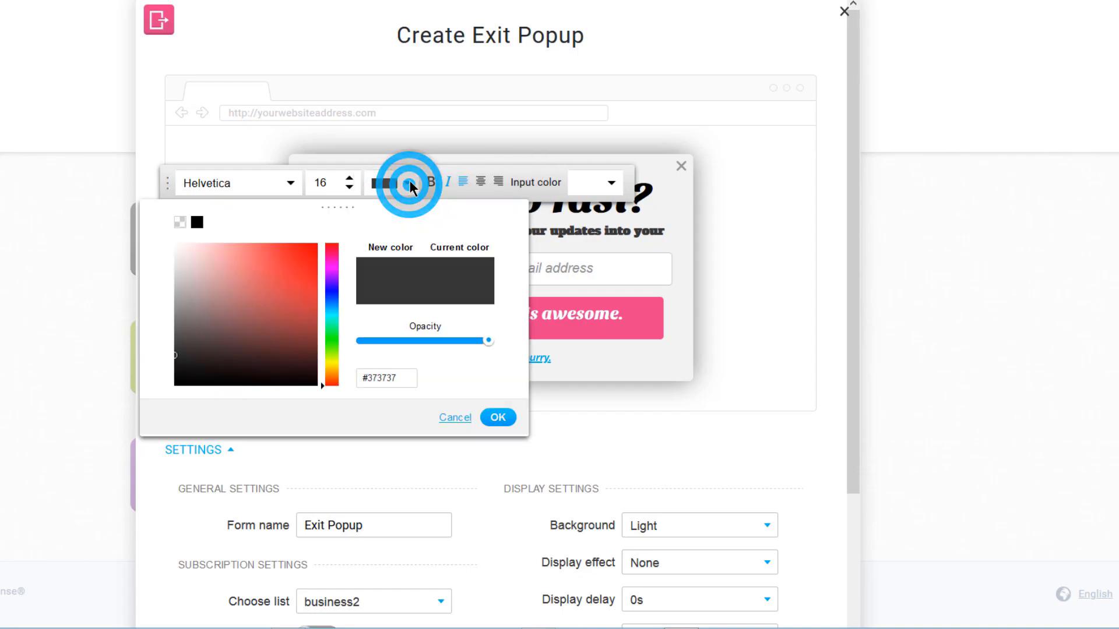
pyautogui.click(583, 239)
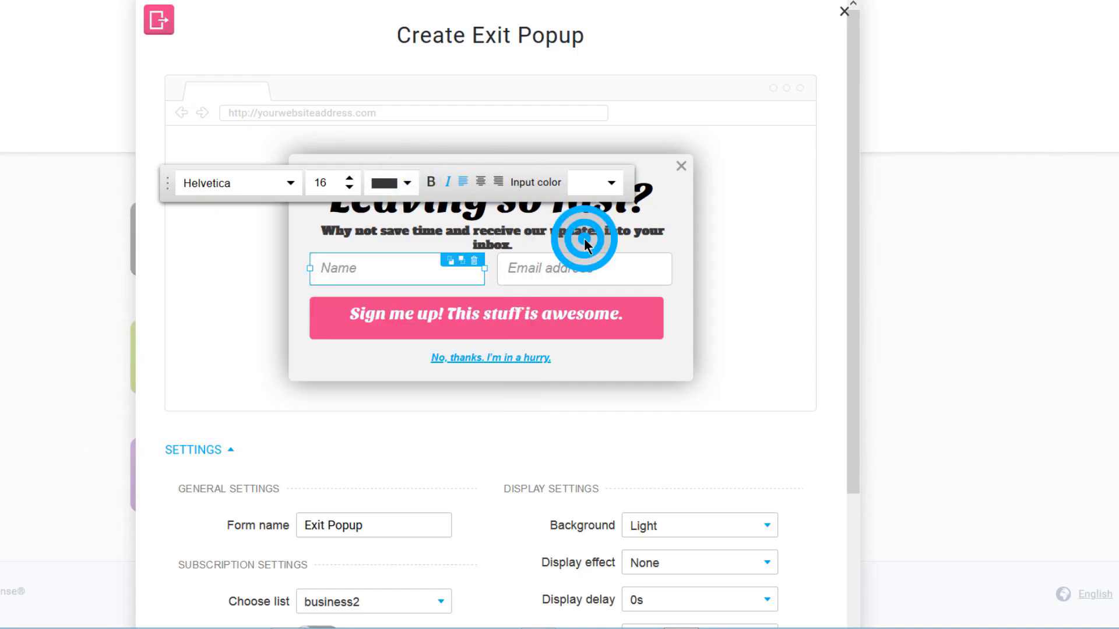
pyautogui.click(561, 270)
pyautogui.click(457, 269)
pyautogui.moveTo(484, 268)
pyautogui.mouseDown()
pyautogui.moveTo(494, 267)
pyautogui.moveTo(482, 268)
pyautogui.mouseUp()
pyautogui.click(445, 313)
pyautogui.click(600, 370)
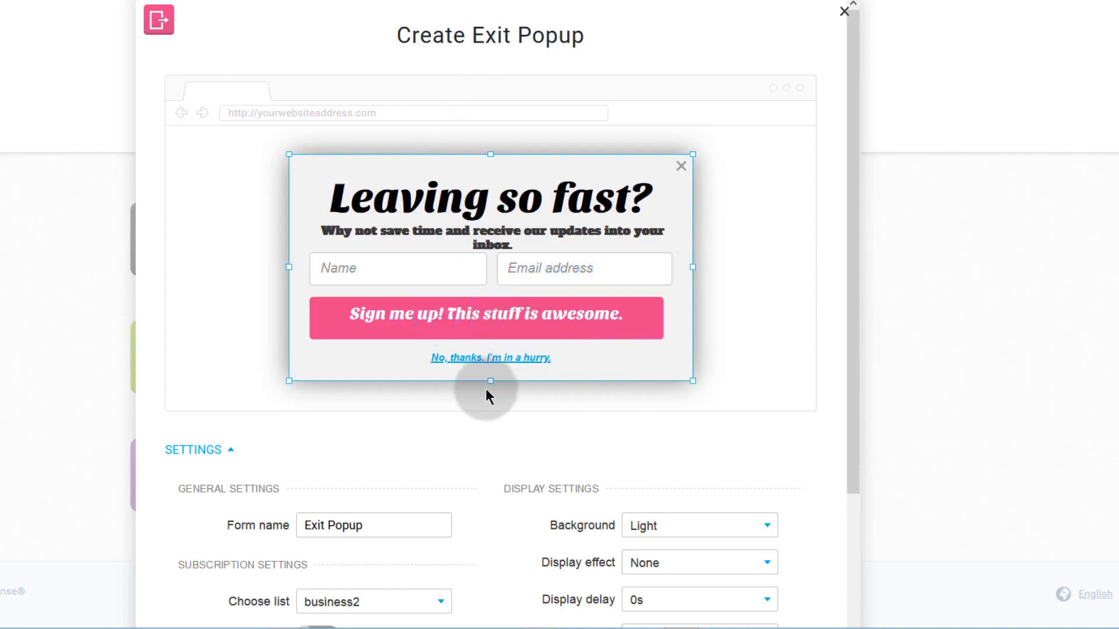
# - Make the popup taller and set the sign-up button colour to red
pyautogui.moveTo(490, 380); pyautogui.dragTo(475, 332)
pyautogui.click(463, 285)
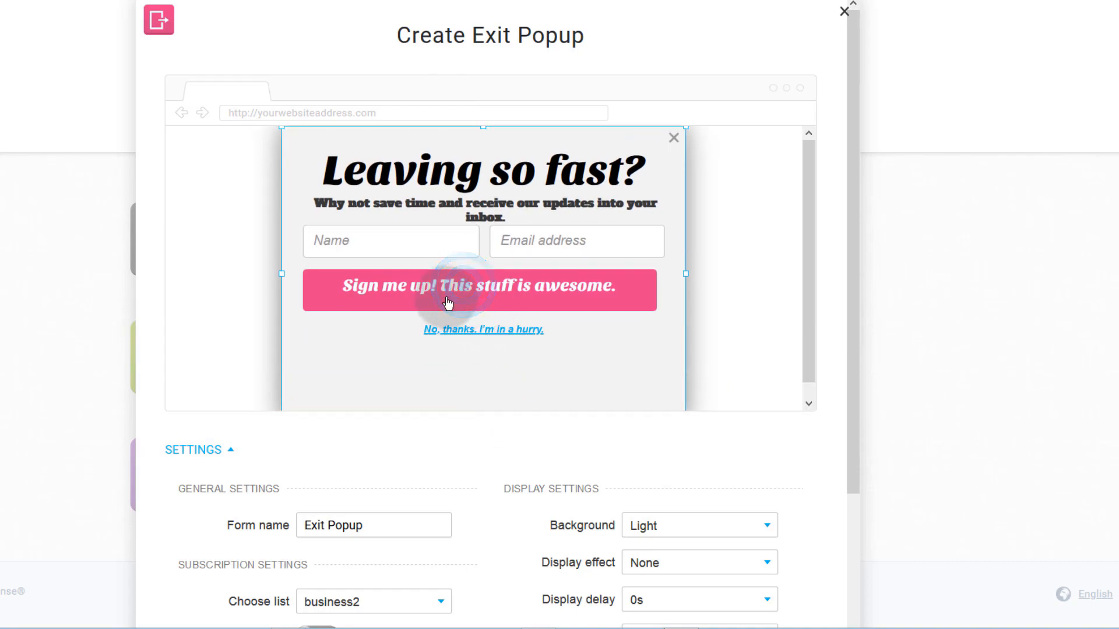
pyautogui.click(418, 295)
pyautogui.click(609, 209)
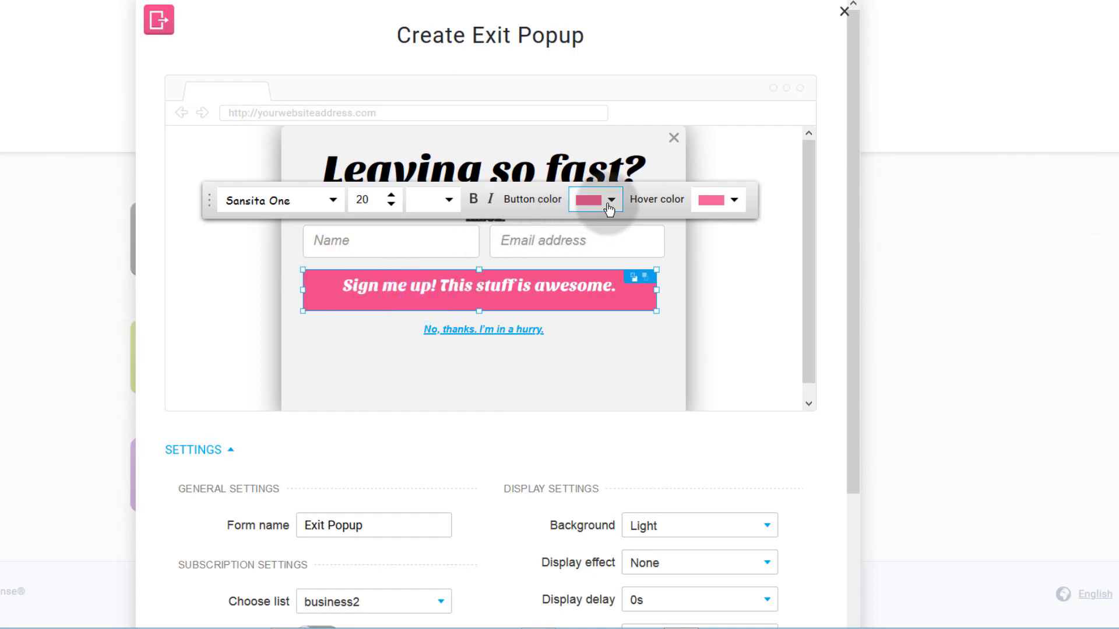
pyautogui.click(426, 299)
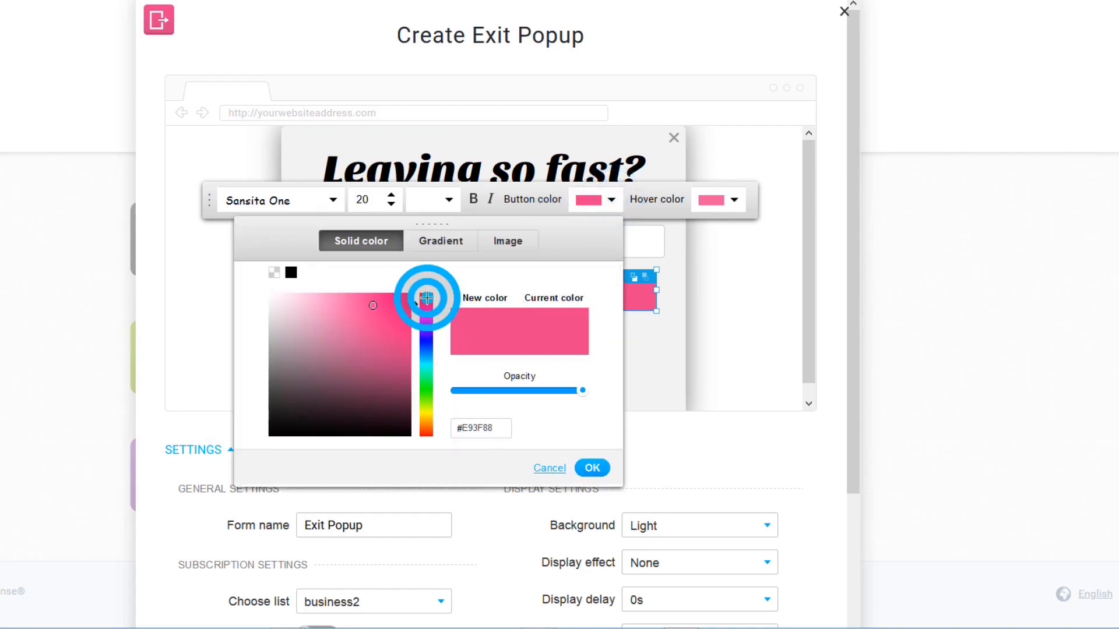
pyautogui.click(592, 468)
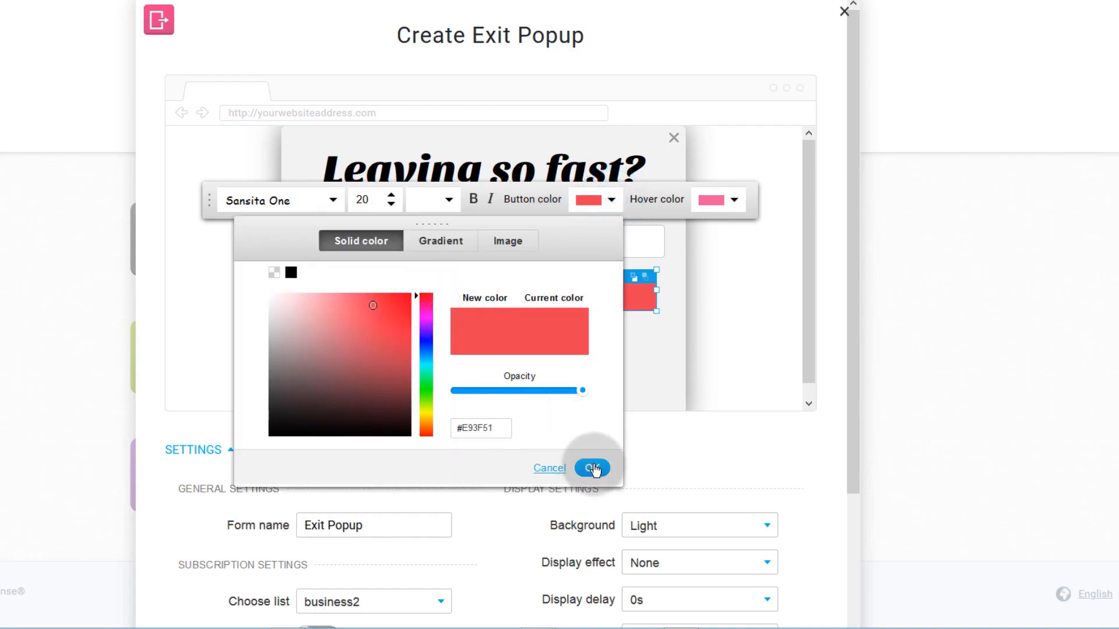
pyautogui.click(630, 359)
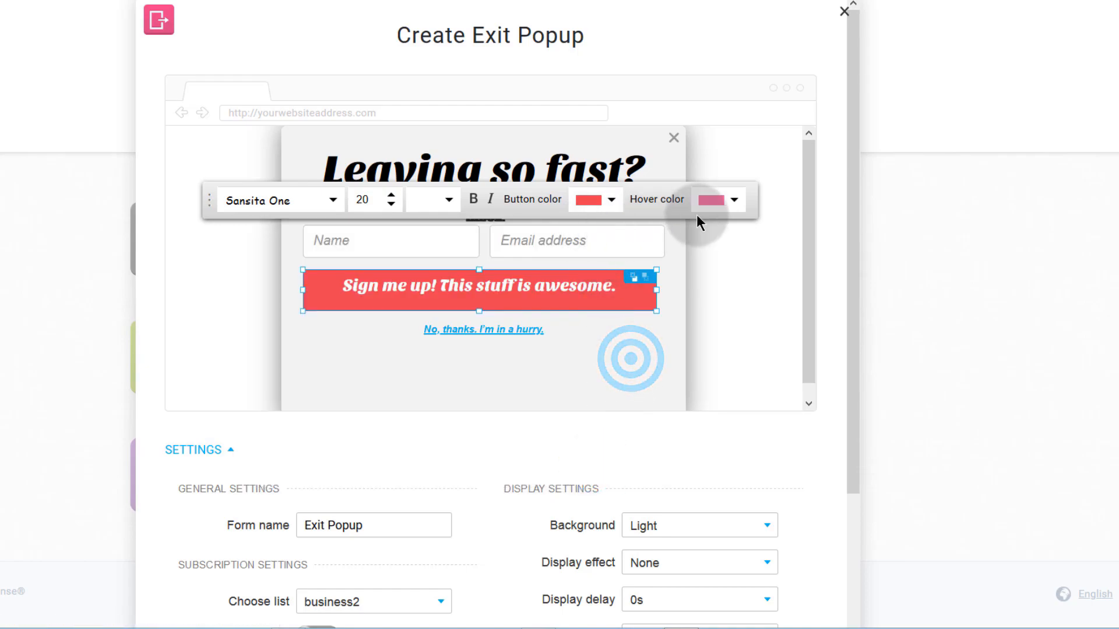
# - Set the sign-up button's hover colour to a pink shade
pyautogui.click(735, 200)
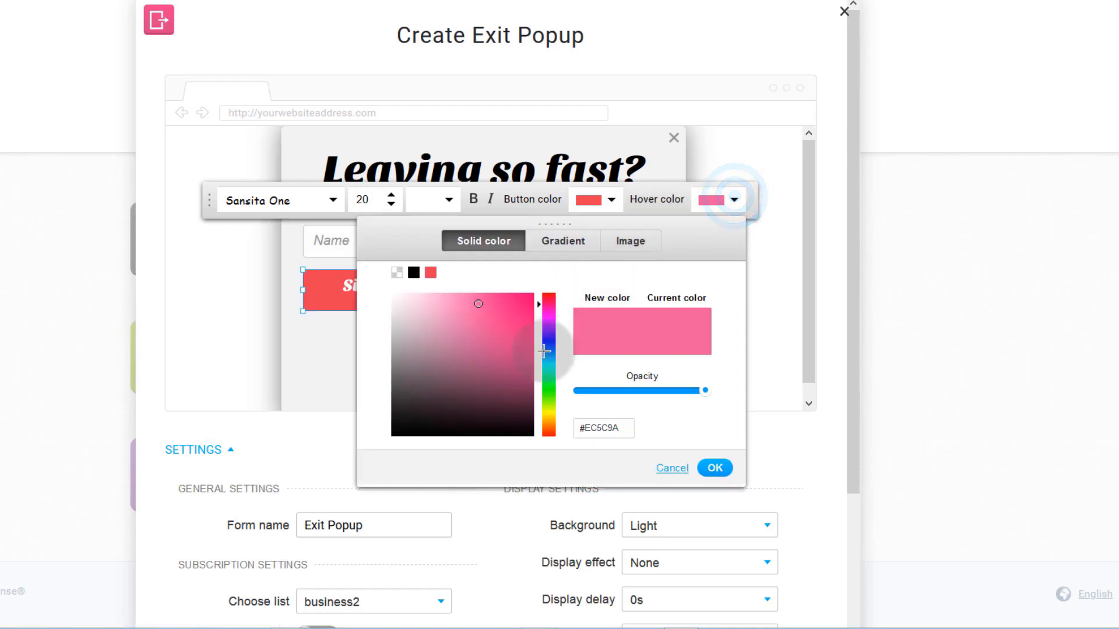
pyautogui.click(549, 300)
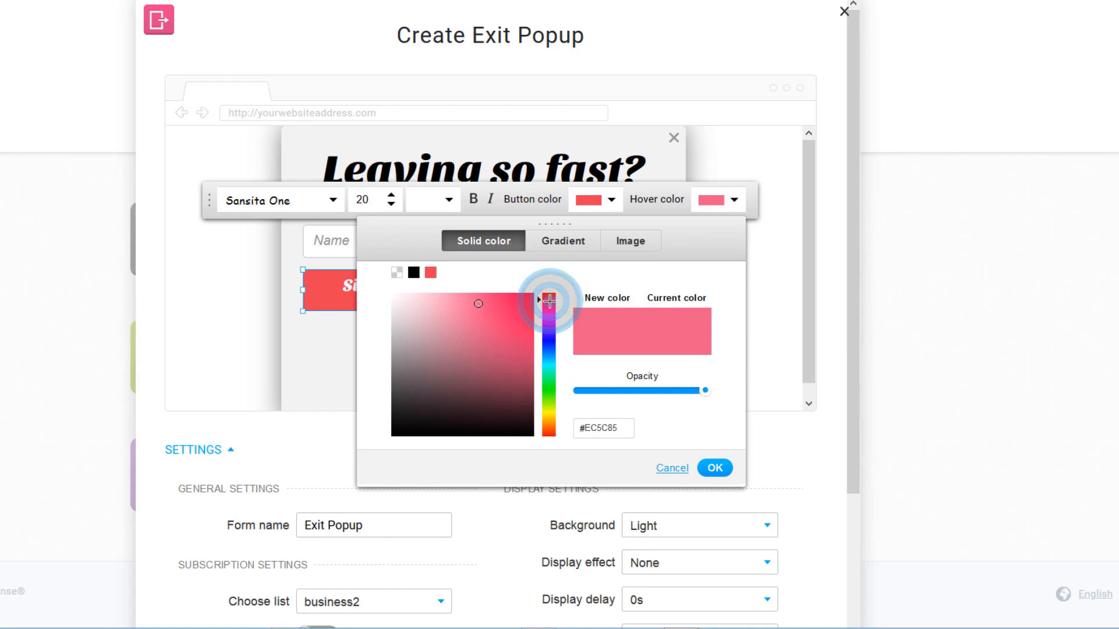
pyautogui.click(549, 303)
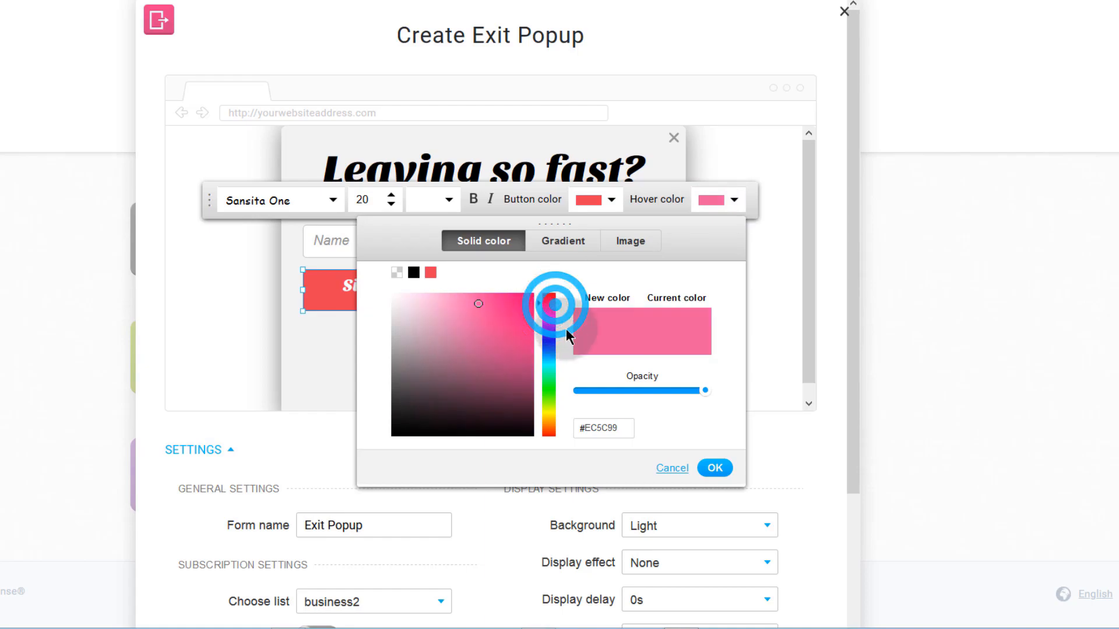
pyautogui.click(714, 467)
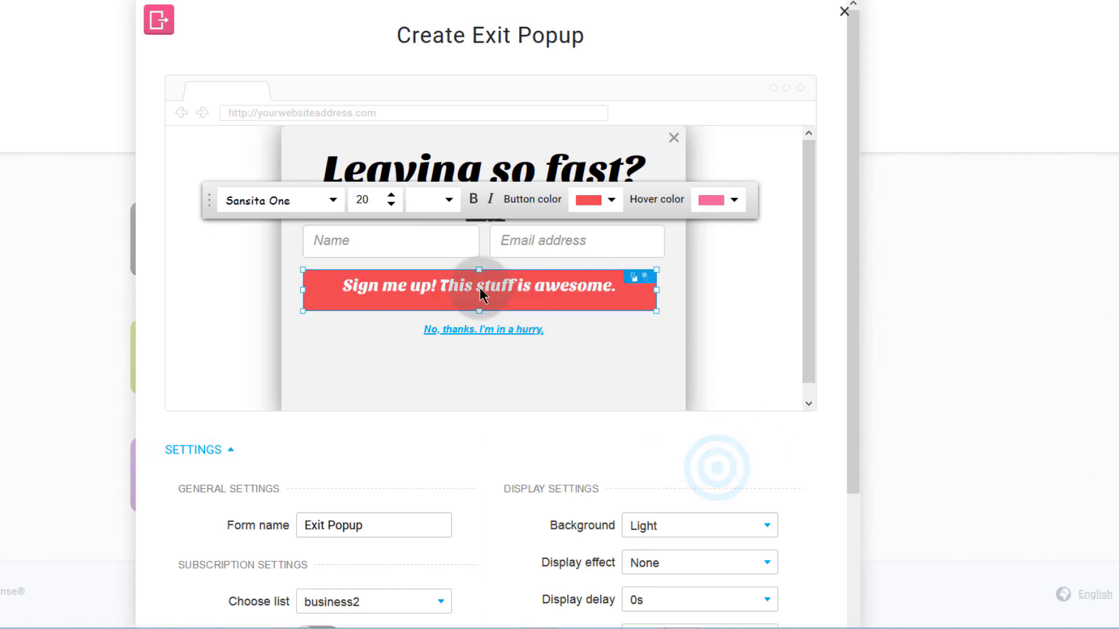
# - Move the sign-up button lower, with the 'No, thanks, I'm in a hurry.' link beneath it
pyautogui.click(562, 337)
pyautogui.click(521, 238)
pyautogui.click(530, 306)
pyautogui.moveTo(460, 300); pyautogui.dragTo(457, 377)
pyautogui.click(442, 332)
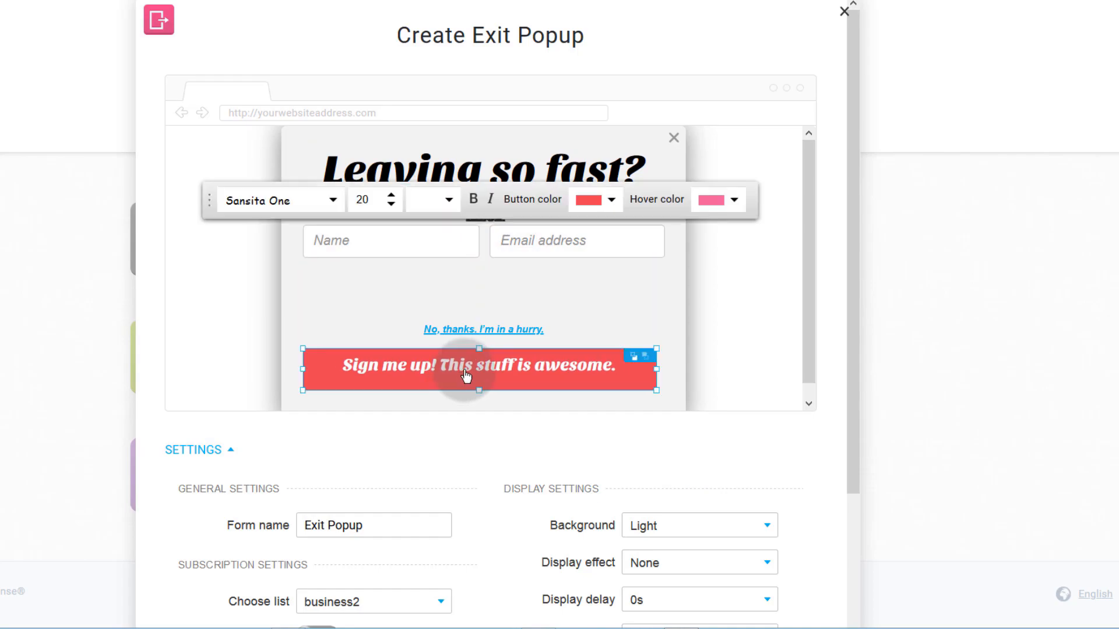
pyautogui.moveTo(441, 334); pyautogui.dragTo(423, 405)
pyautogui.click(427, 400)
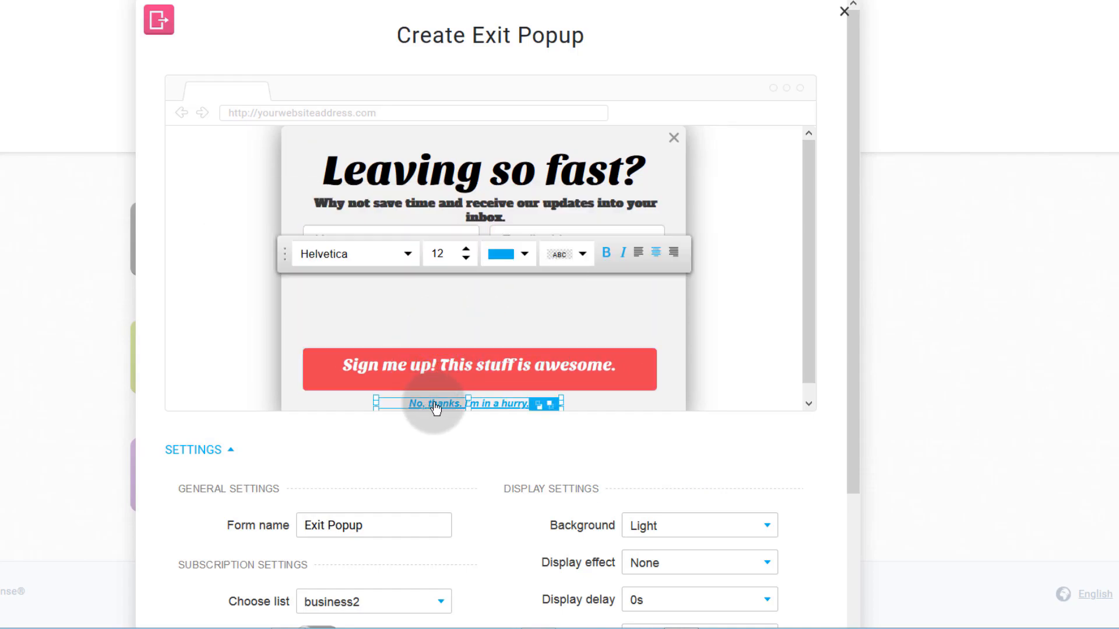
pyautogui.scroll(-1, 676, 376)
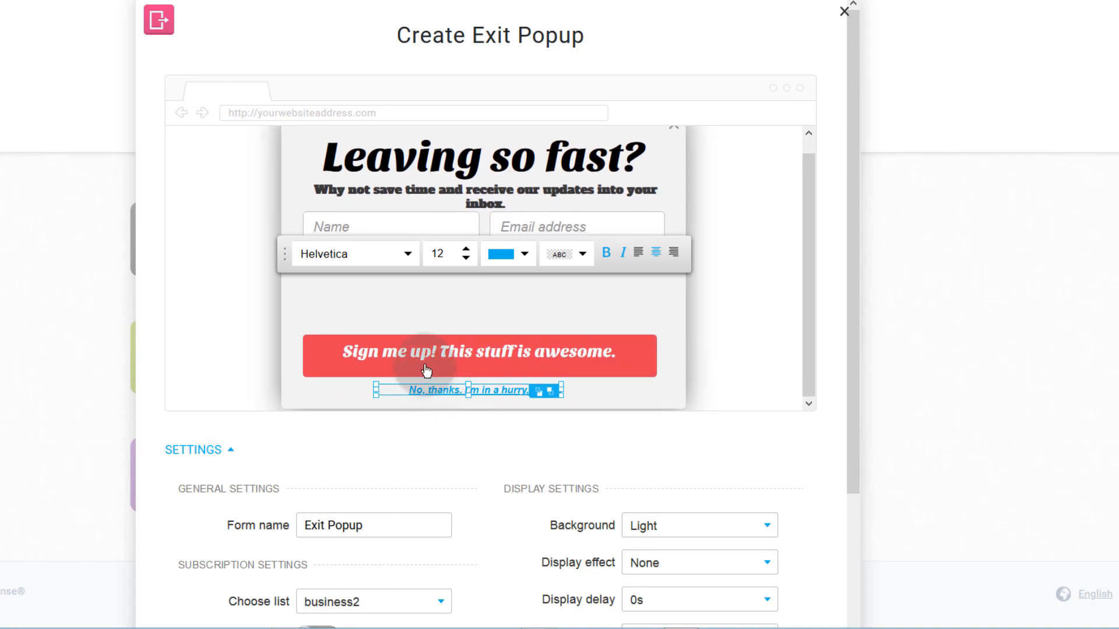
pyautogui.click(390, 308)
pyautogui.click(569, 225)
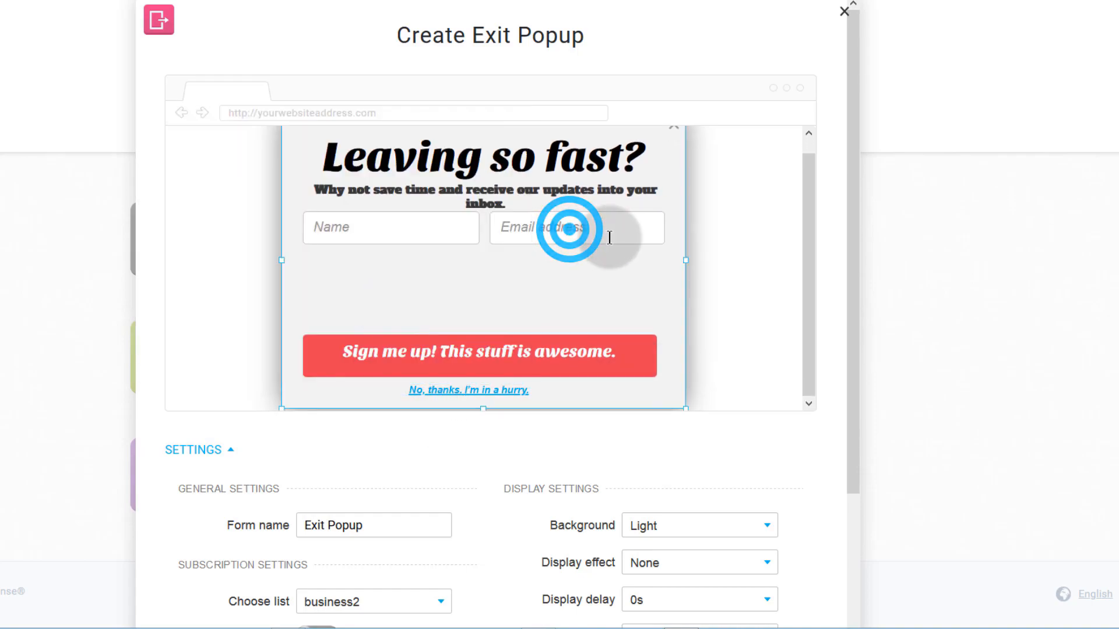
# - Place the Email address field under the Name field and widen both to full width
pyautogui.moveTo(514, 226); pyautogui.dragTo(311, 303)
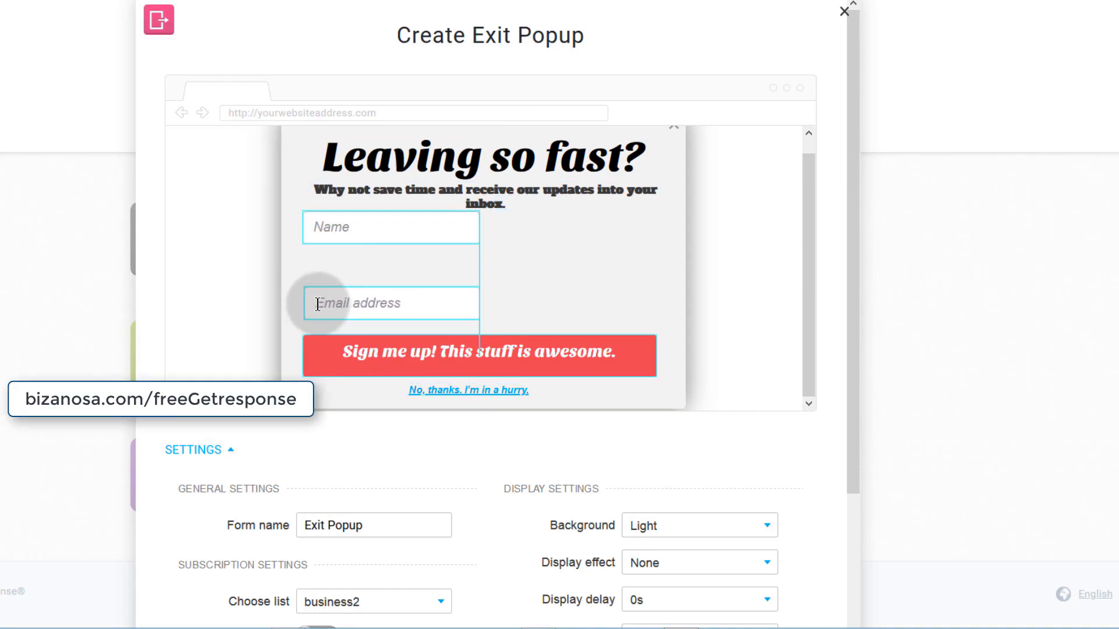
pyautogui.click(473, 304)
pyautogui.moveTo(473, 304); pyautogui.dragTo(654, 303)
pyautogui.click(481, 226)
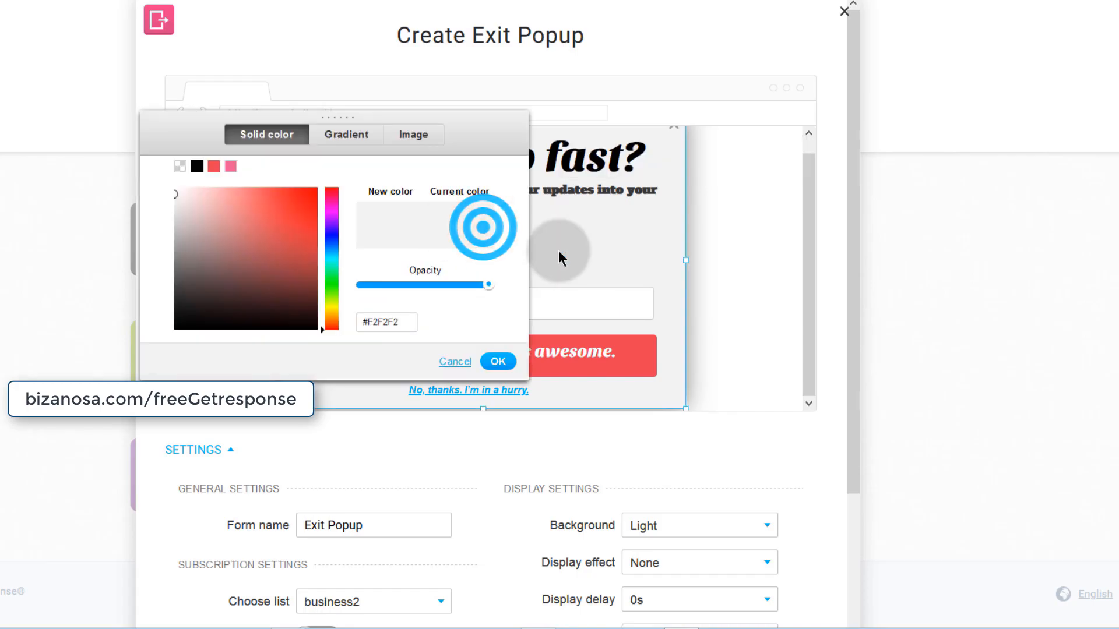
pyautogui.click(559, 251)
pyautogui.click(479, 227)
pyautogui.moveTo(479, 227); pyautogui.dragTo(654, 235)
pyautogui.moveTo(432, 226); pyautogui.dragTo(429, 243)
pyautogui.click(455, 295)
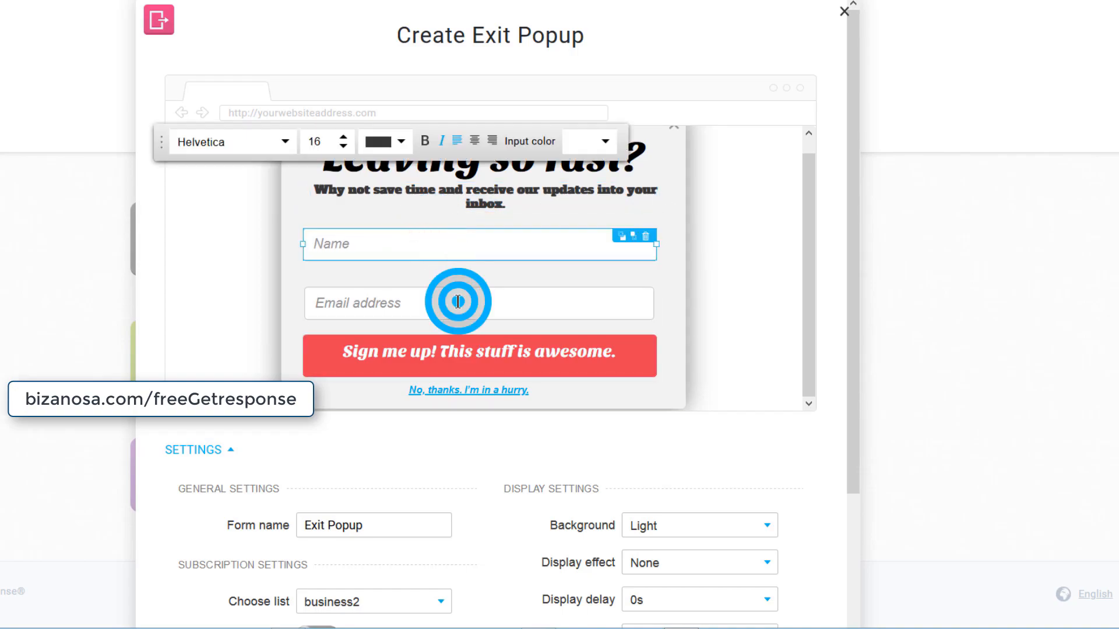
pyautogui.moveTo(466, 294); pyautogui.dragTo(458, 291)
# - Change the button wording from 'Sign me up!' to 'Add me up!'
pyautogui.click(434, 341)
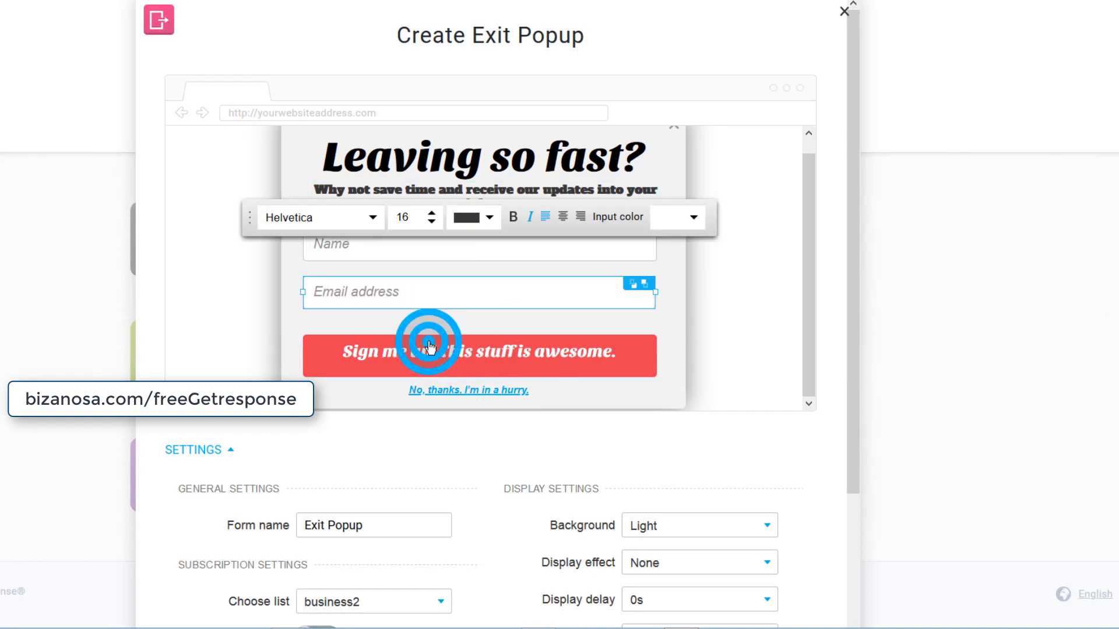
pyautogui.click(382, 344)
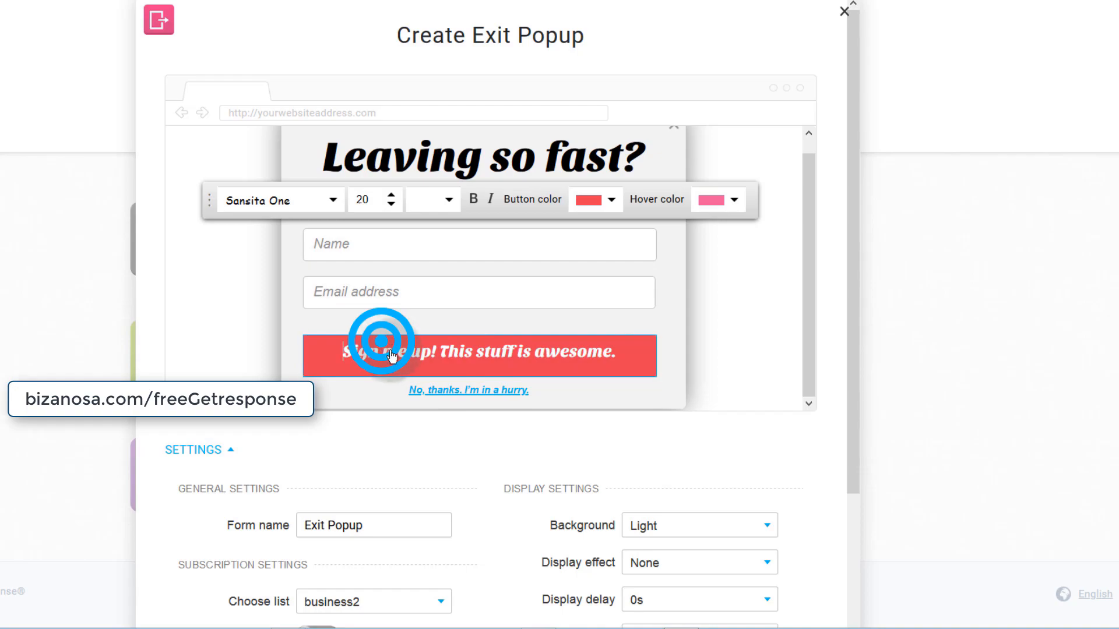
pyautogui.click(380, 354)
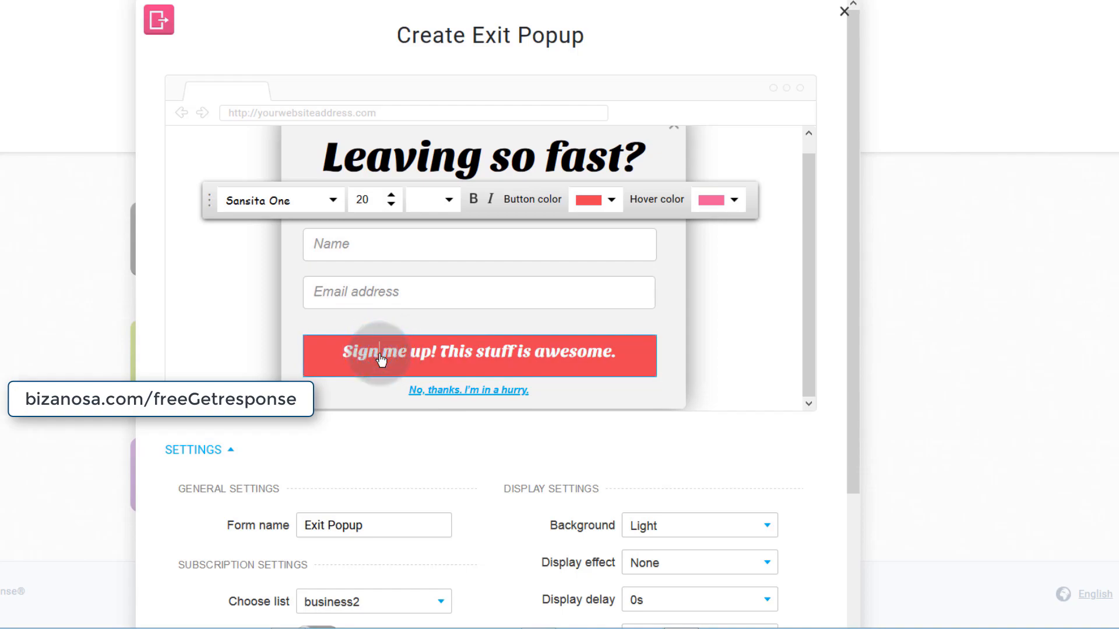
pyautogui.press('BackSpace')
pyautogui.press('BackSpace')
pyautogui.press('BackSpace')
pyautogui.press('BackSpace')
pyautogui.press('BackSpace')
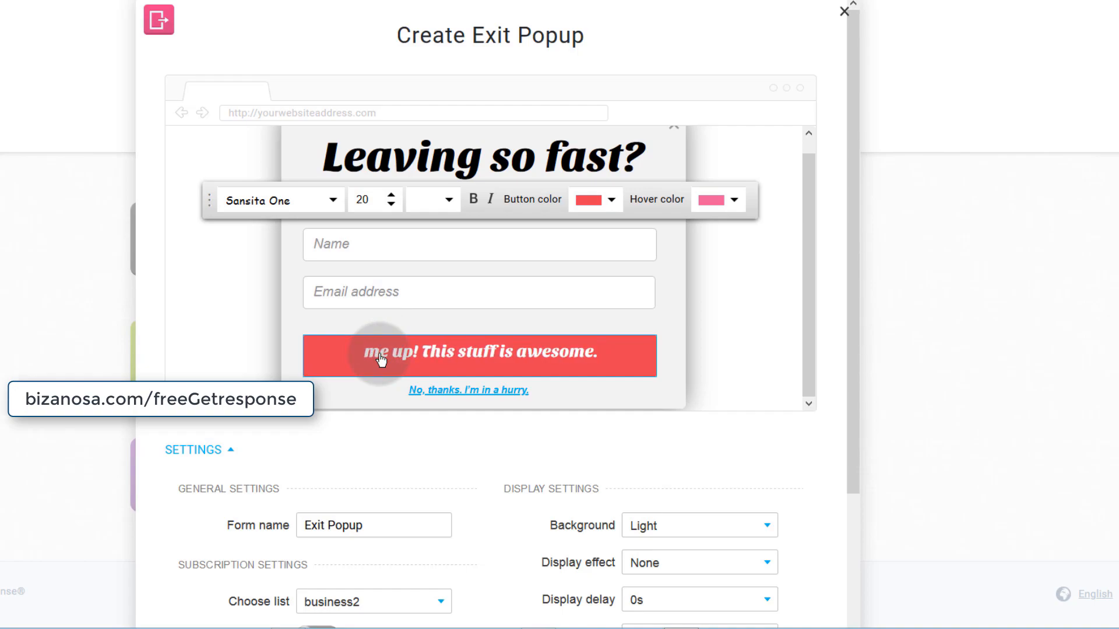
pyautogui.write('Add')
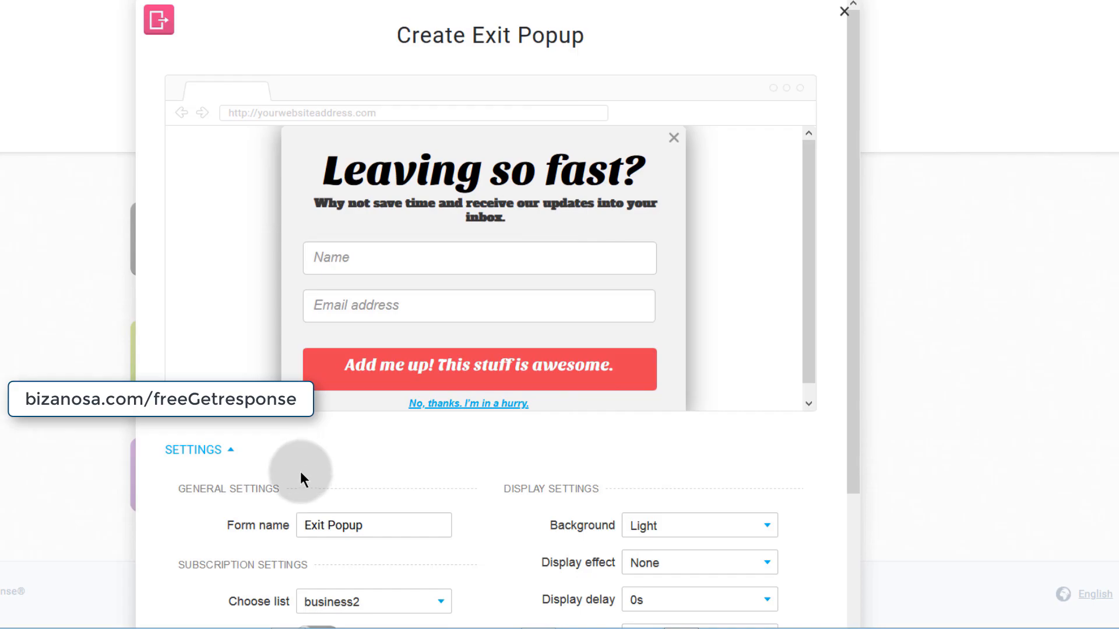
# - Save and publish the Exit Popup, then copy its JavaScript embed code
pyautogui.scroll(-3, 303, 469)
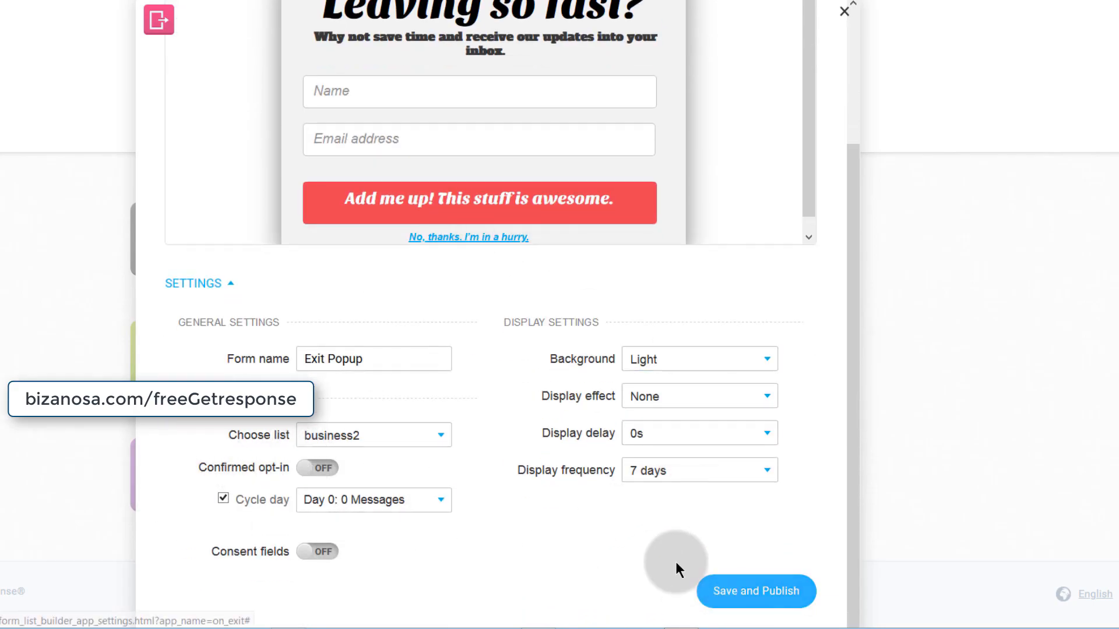
pyautogui.click(806, 591)
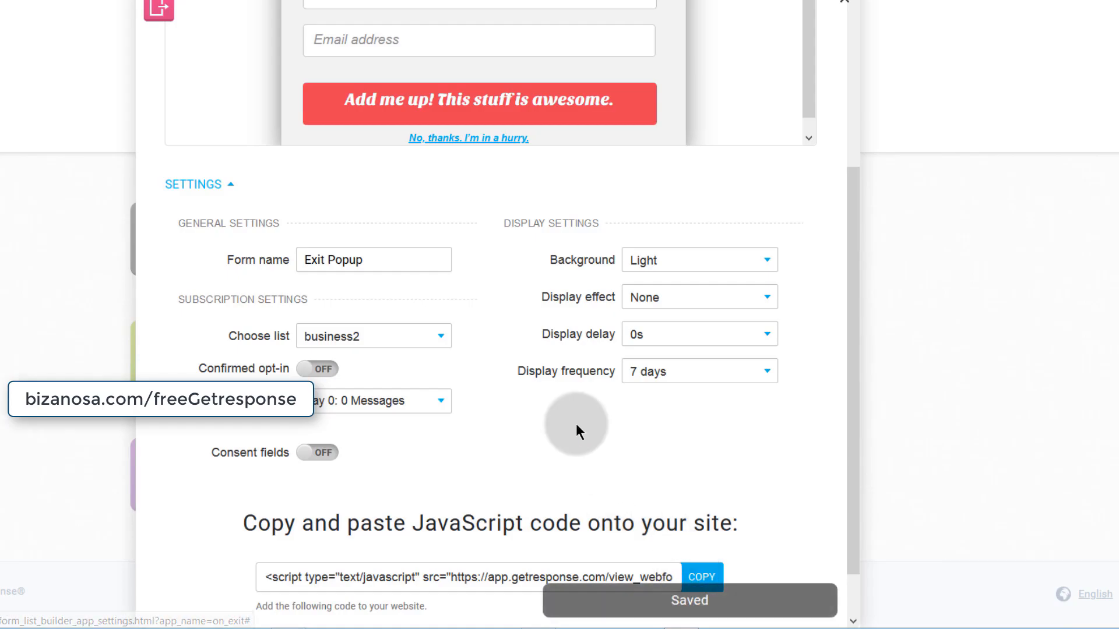
pyautogui.scroll(-1, 524, 432)
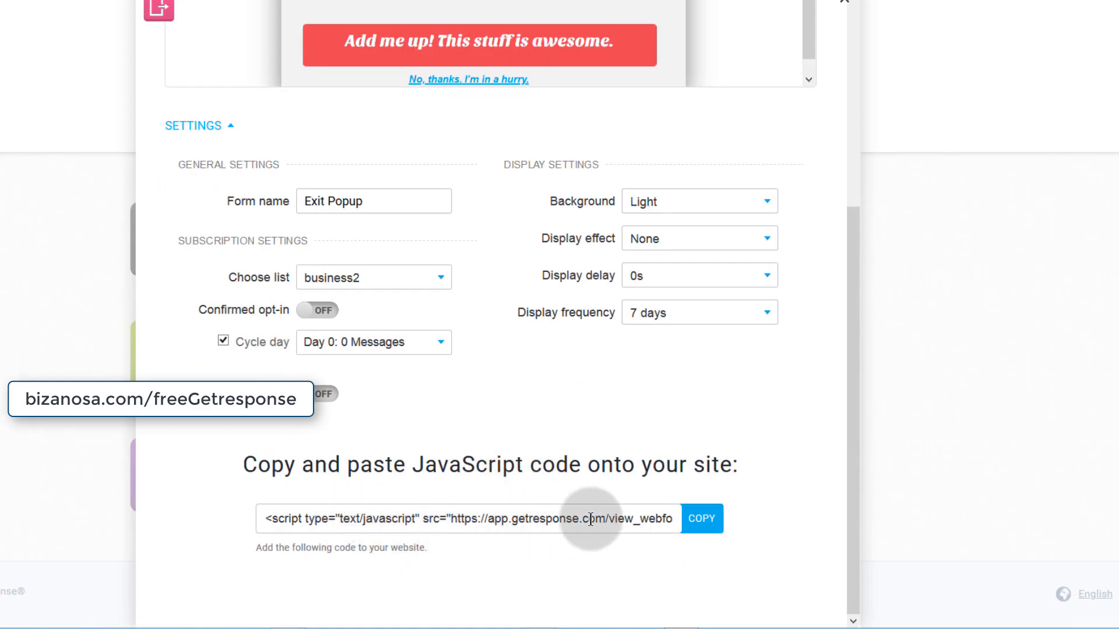
pyautogui.doubleClick(456, 518)
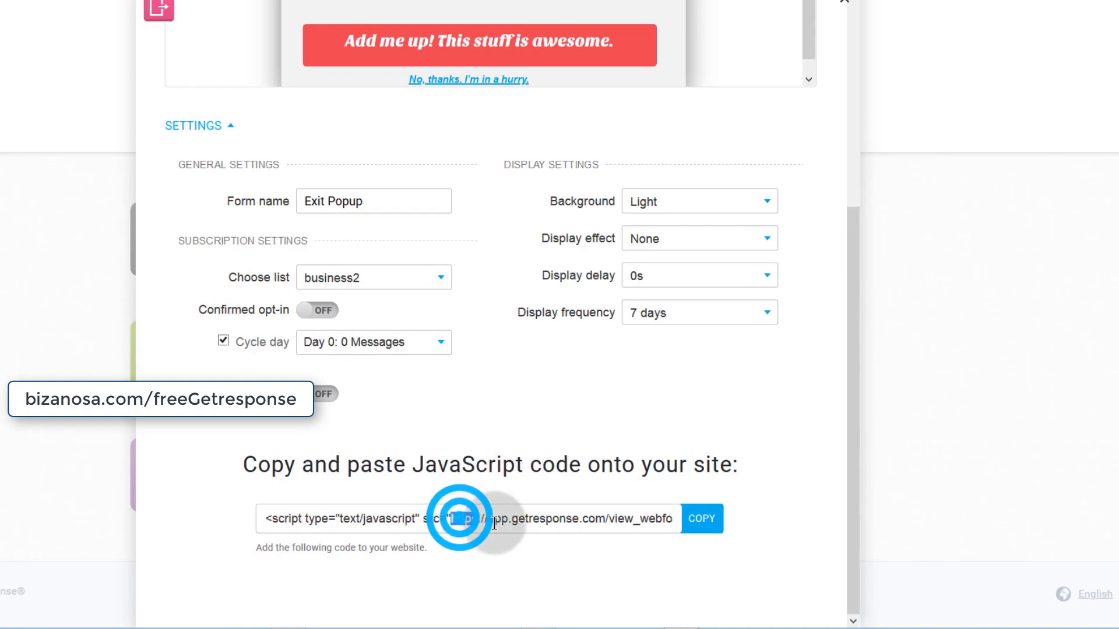
pyautogui.click(702, 519)
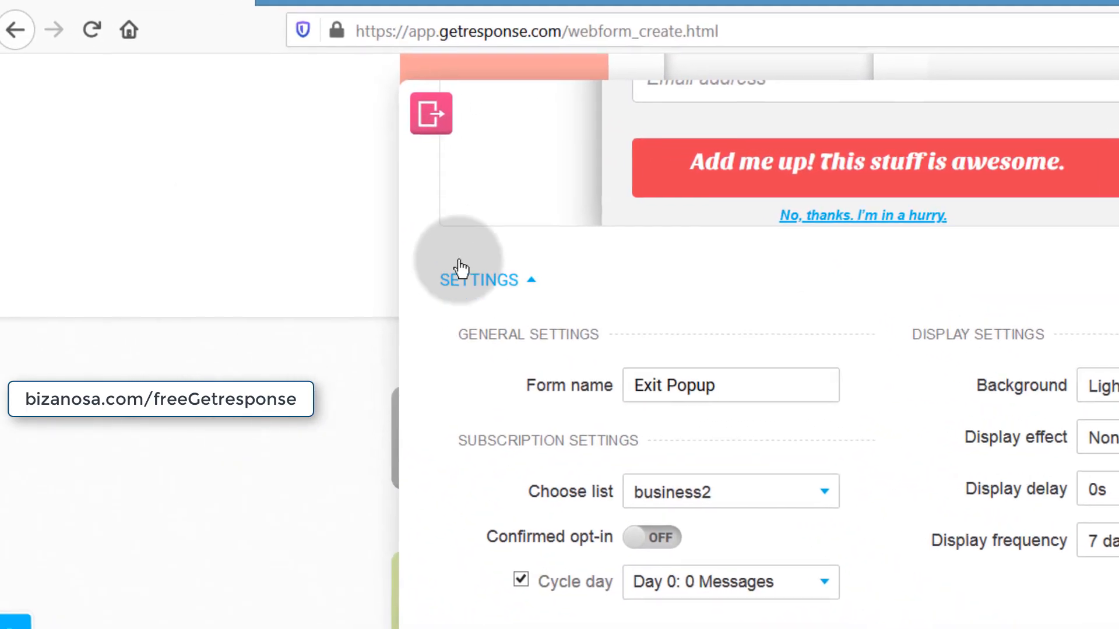
pyautogui.click(270, 1)
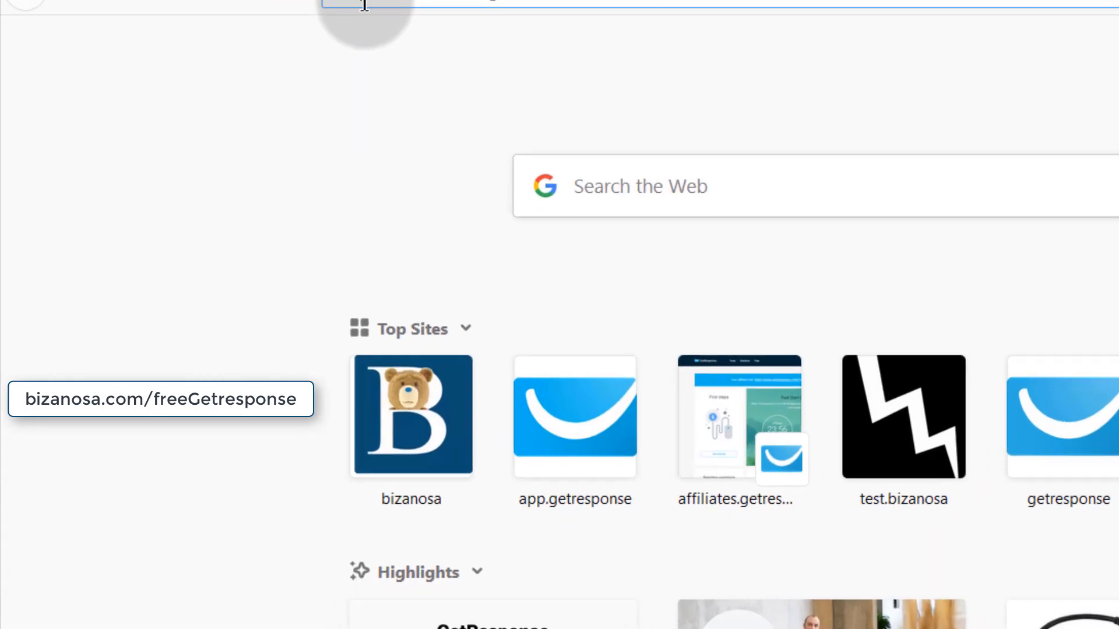
# - Load the sample tutorial site in the new tab and go to its admin Dashboard
pyautogui.click(414, 0)
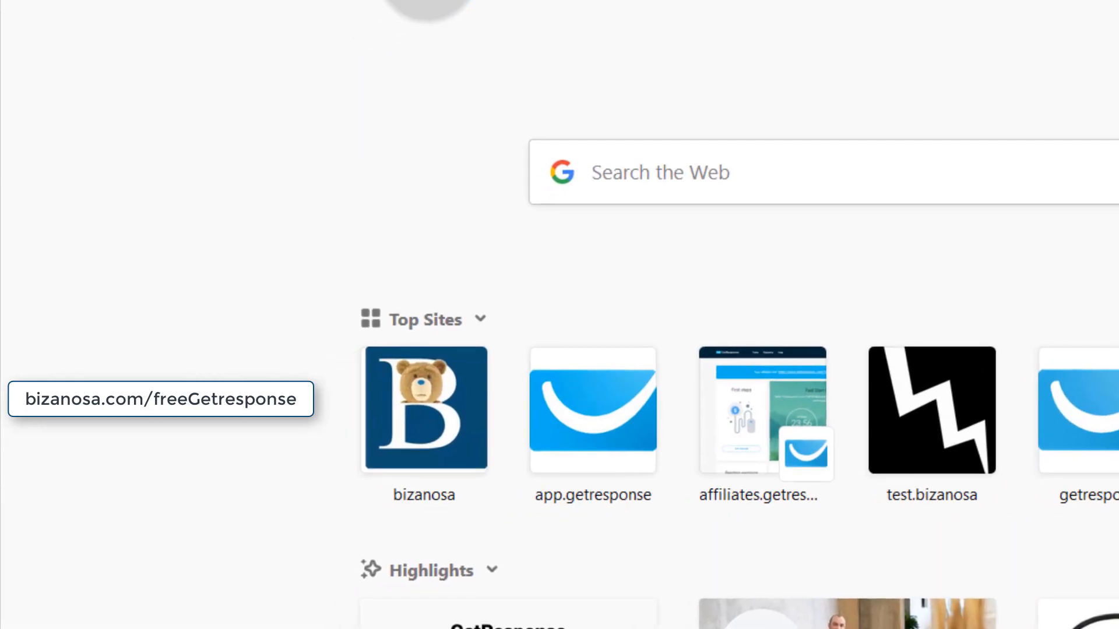
pyautogui.press('Return')
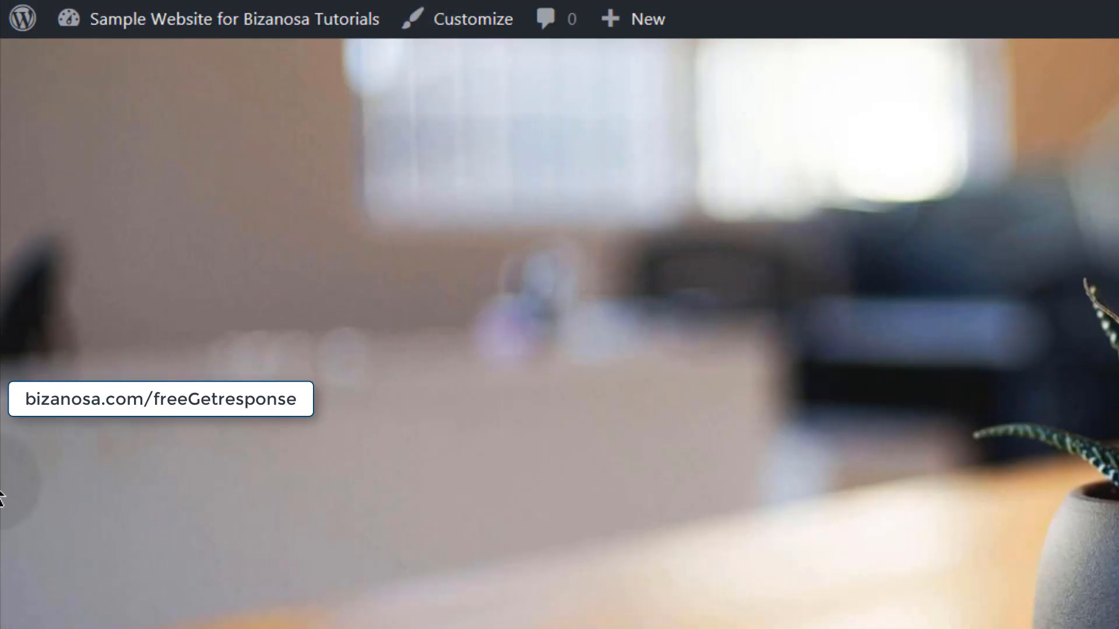
pyautogui.moveTo(145, 18)
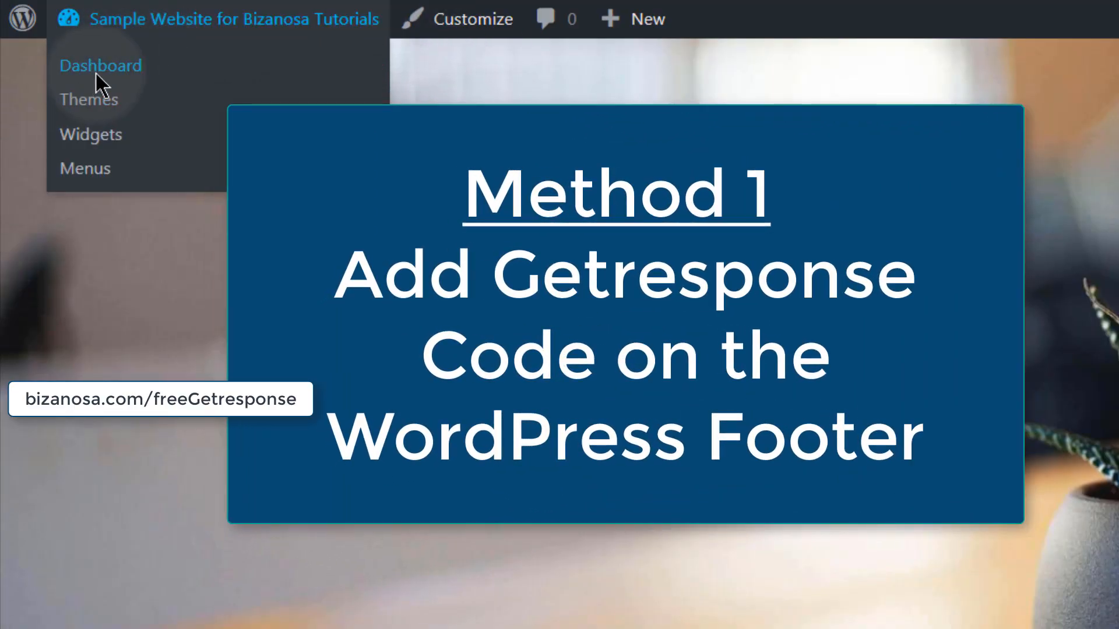
pyautogui.click(96, 70)
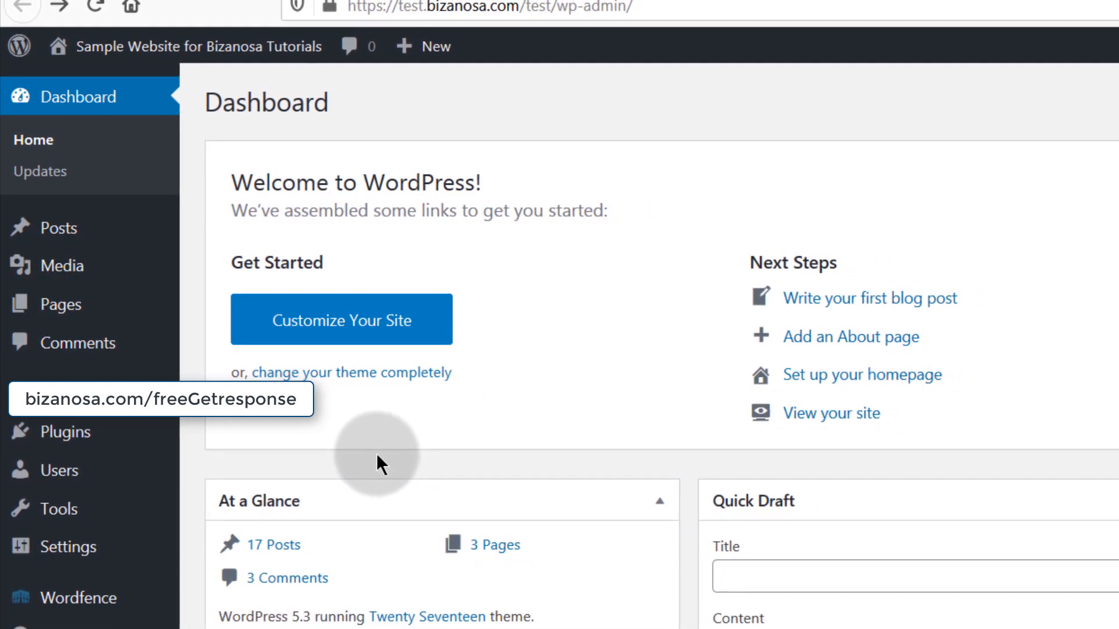
pyautogui.moveTo(95, 393)
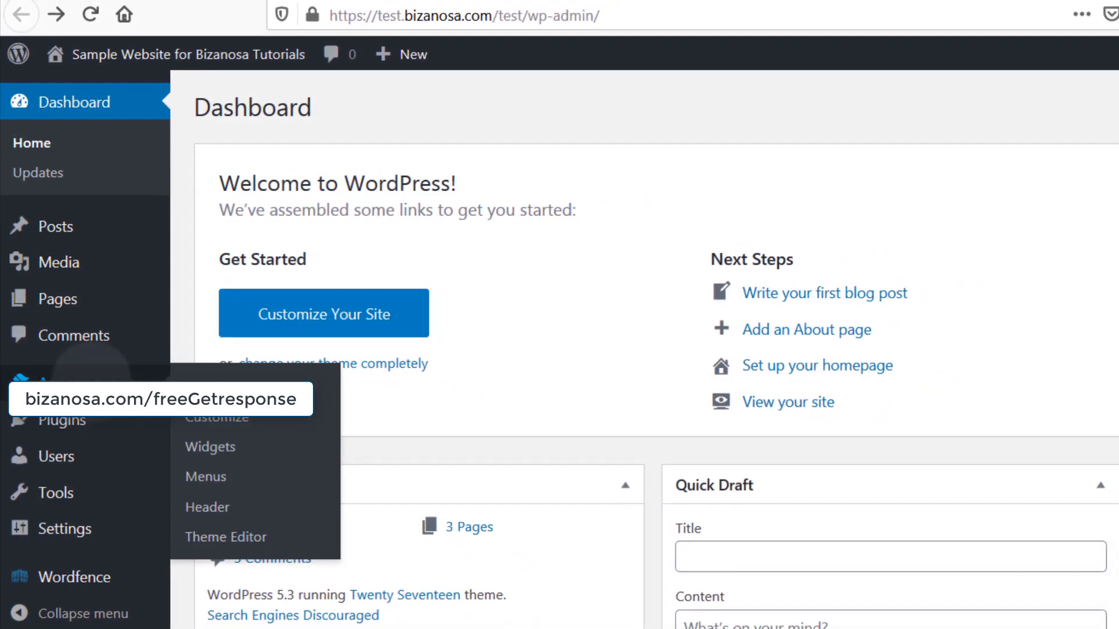
# - Open Appearance > Theme Editor, accept the Heads up warning, and browse the Twenty Seventeen files
pyautogui.click(213, 524)
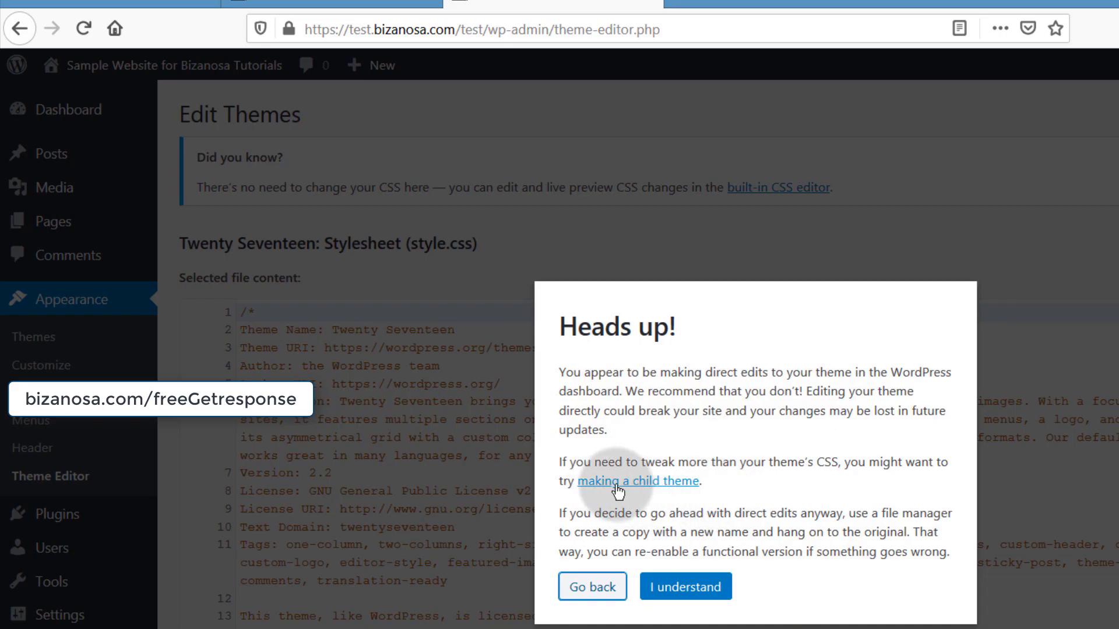
pyautogui.click(686, 587)
pyautogui.scroll(-10, 1107, 266)
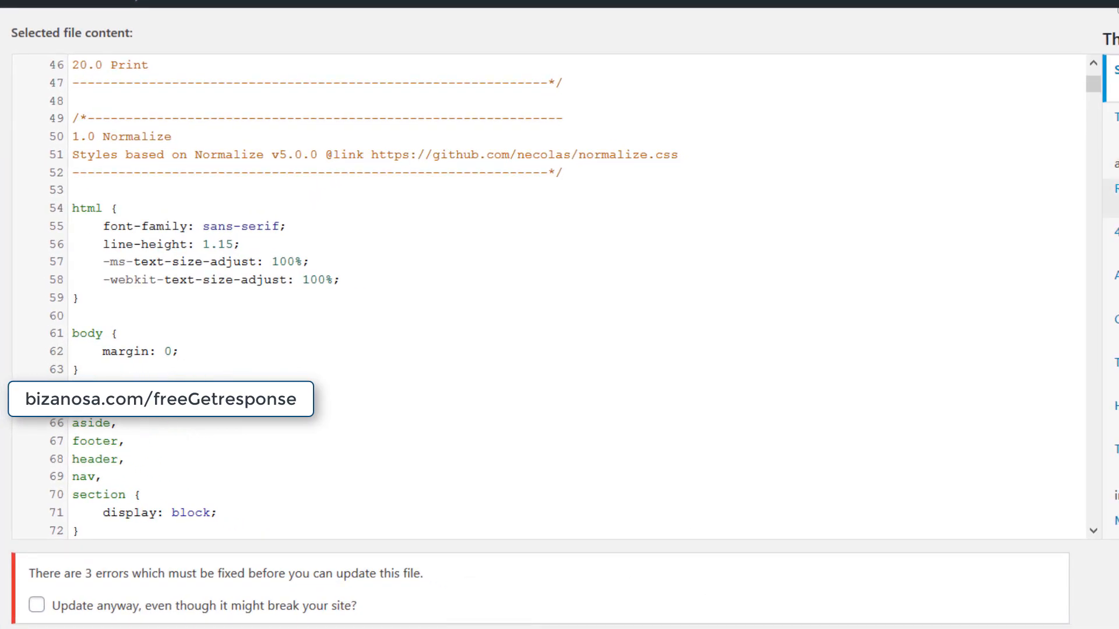
pyautogui.click(599, 485)
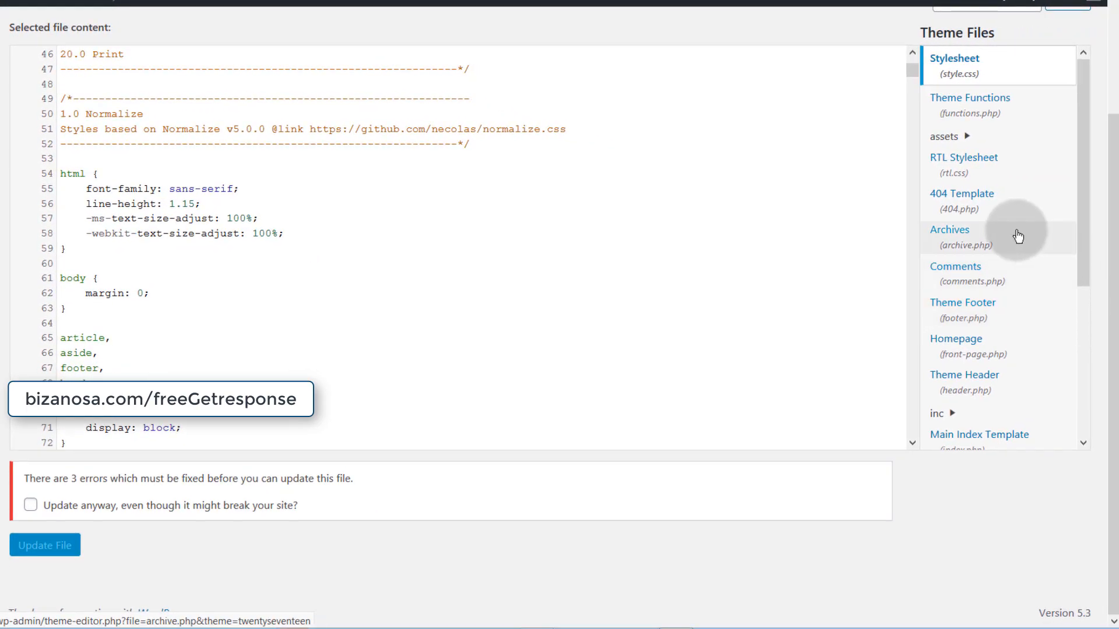
pyautogui.scroll(-4, 1017, 236)
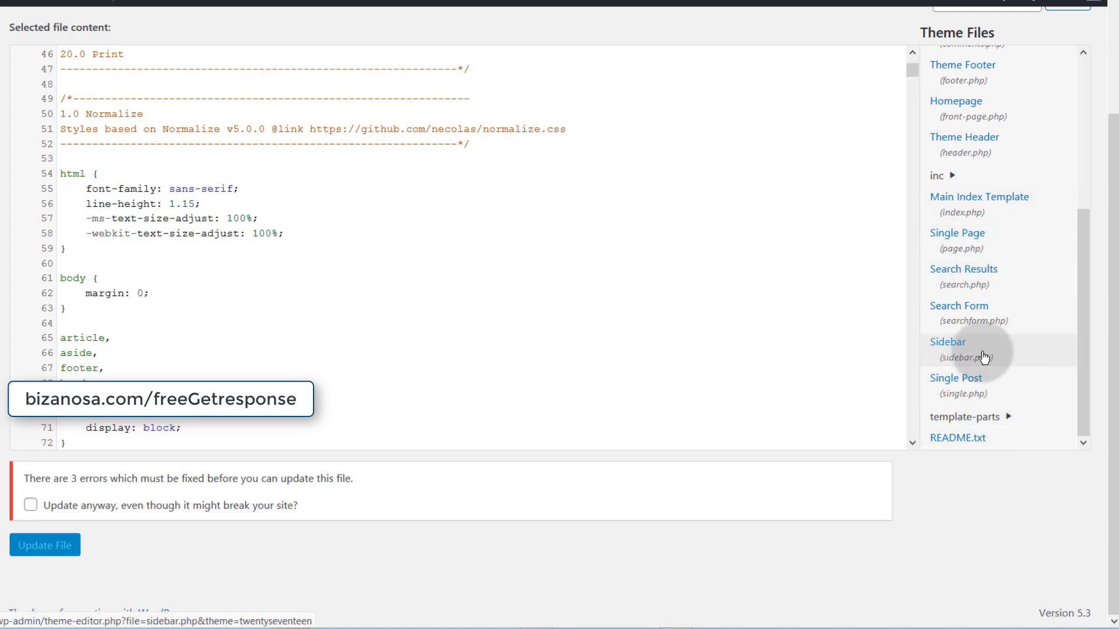
pyautogui.scroll(4, 985, 358)
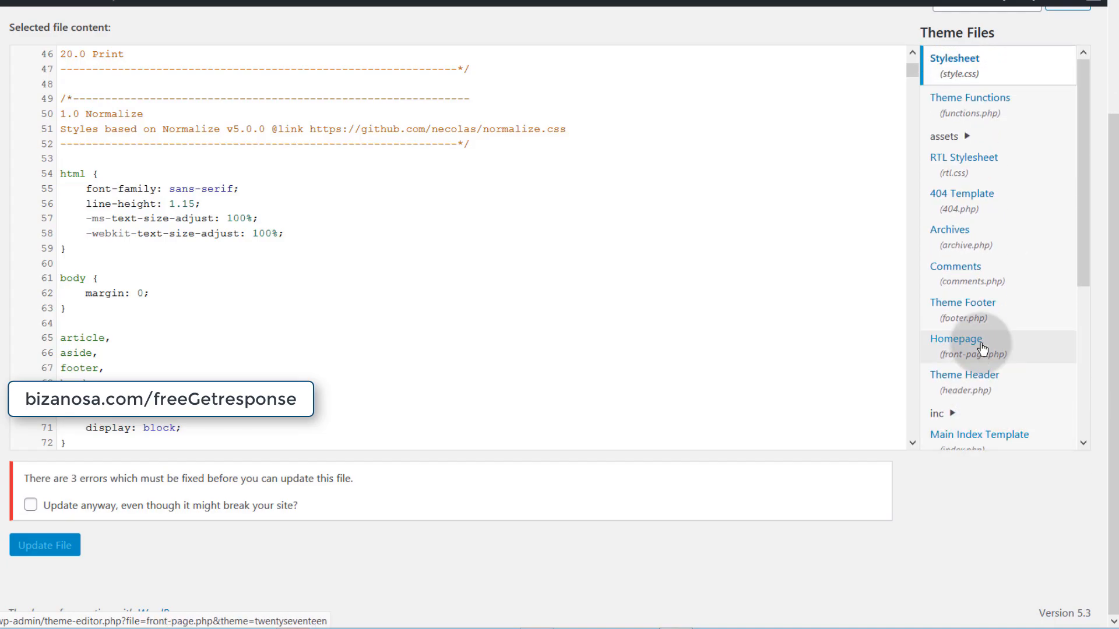
pyautogui.scroll(3, 984, 349)
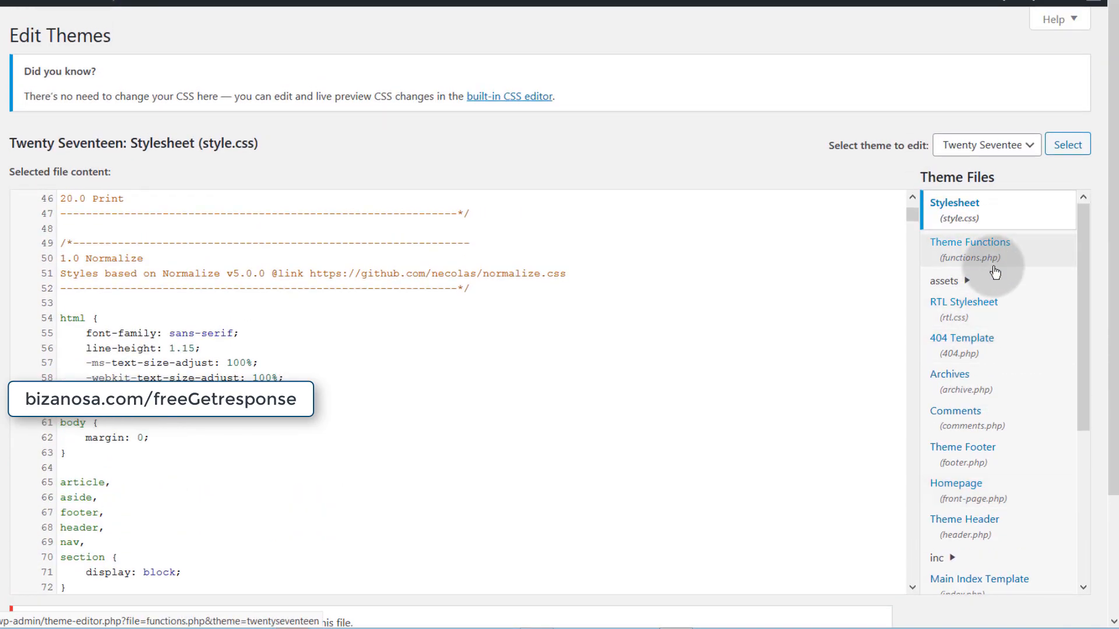
pyautogui.scroll(-2, 972, 352)
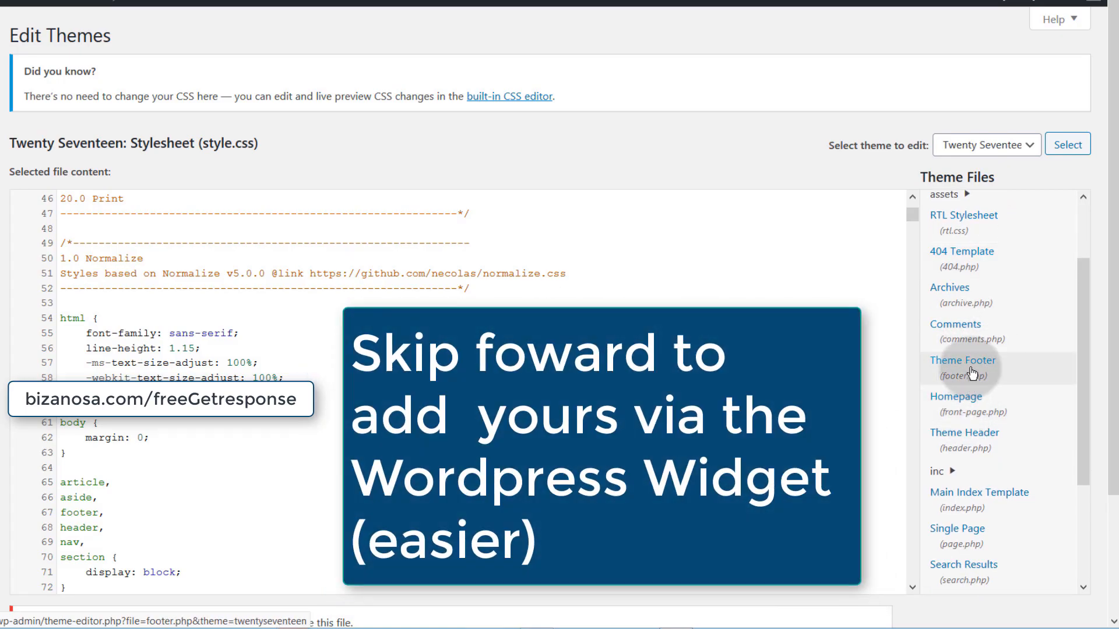
# - Open footer.php and paste the GetResponse script on a new line 48 before wp_footer
pyautogui.click(1001, 371)
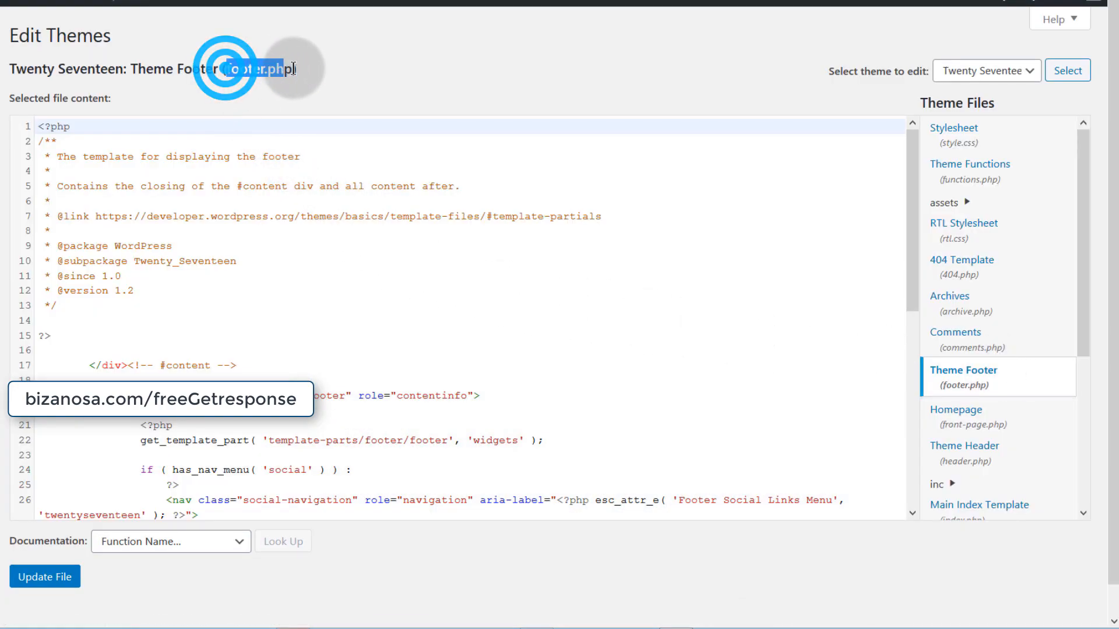
pyautogui.click(163, 305)
pyautogui.scroll(-4, 174, 321)
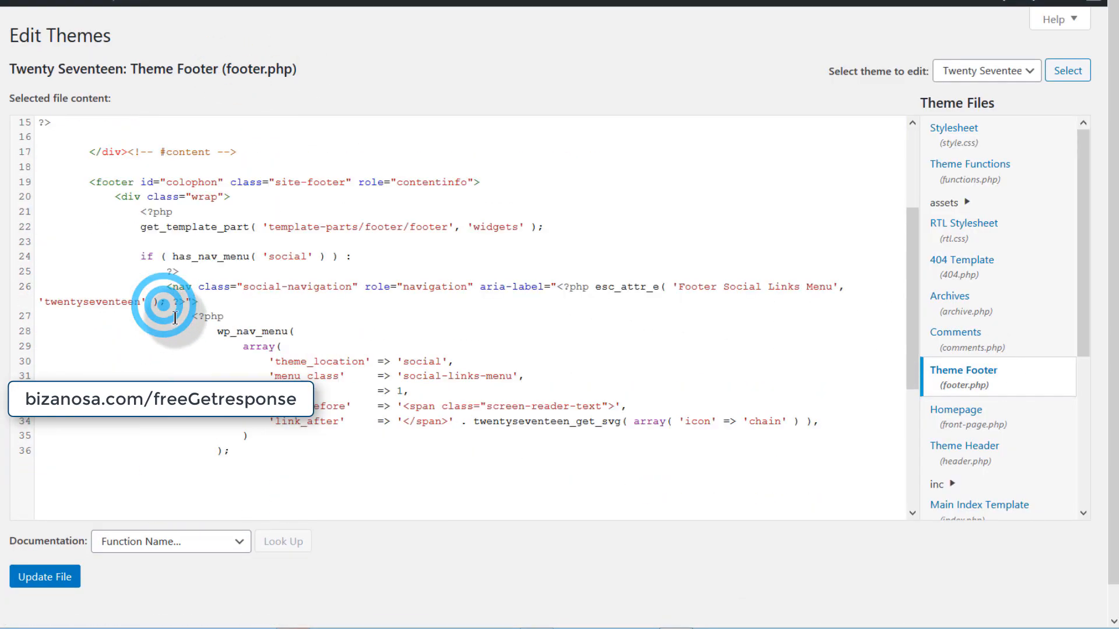
pyautogui.scroll(-5, 174, 321)
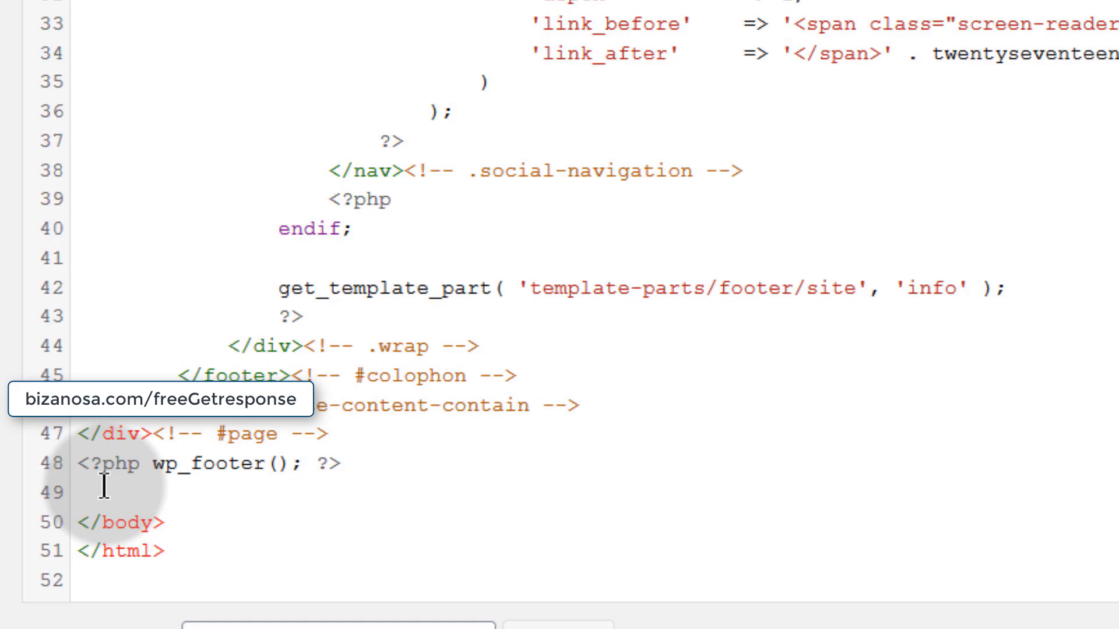
pyautogui.click(348, 429)
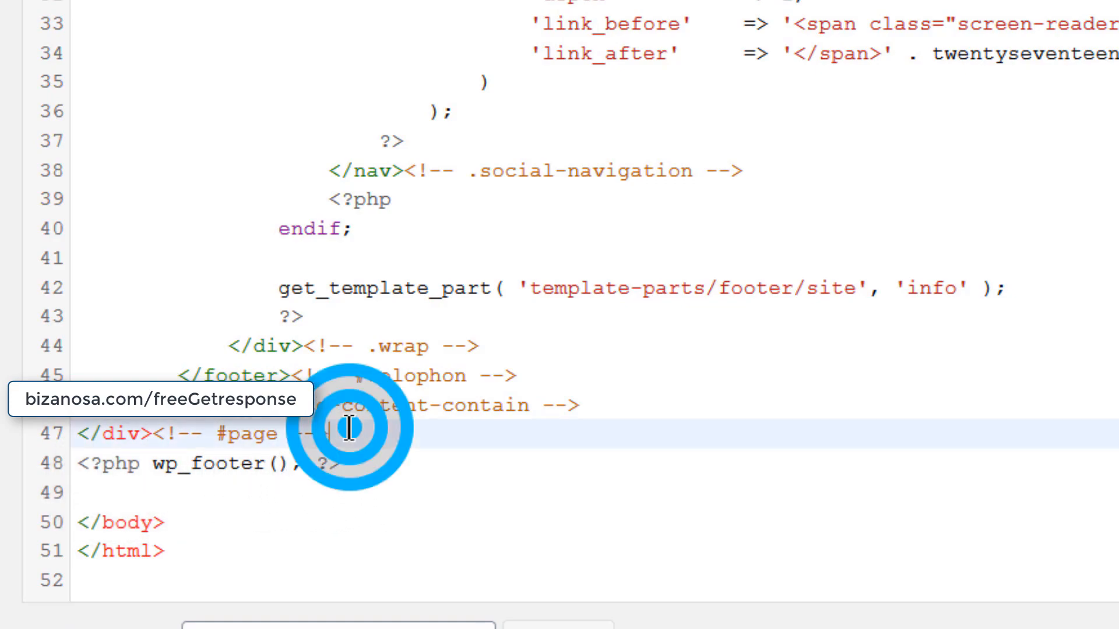
pyautogui.moveTo(84, 466); pyautogui.dragTo(360, 466)
pyautogui.click(348, 430)
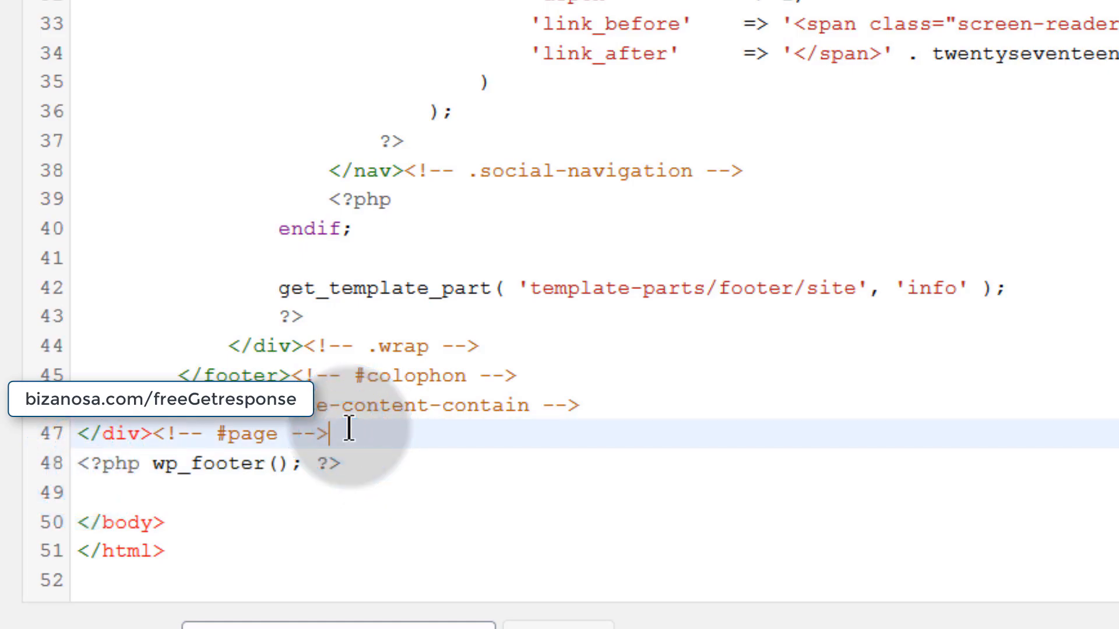
pyautogui.press('Return')
pyautogui.hotkey('ctrl', 'v')
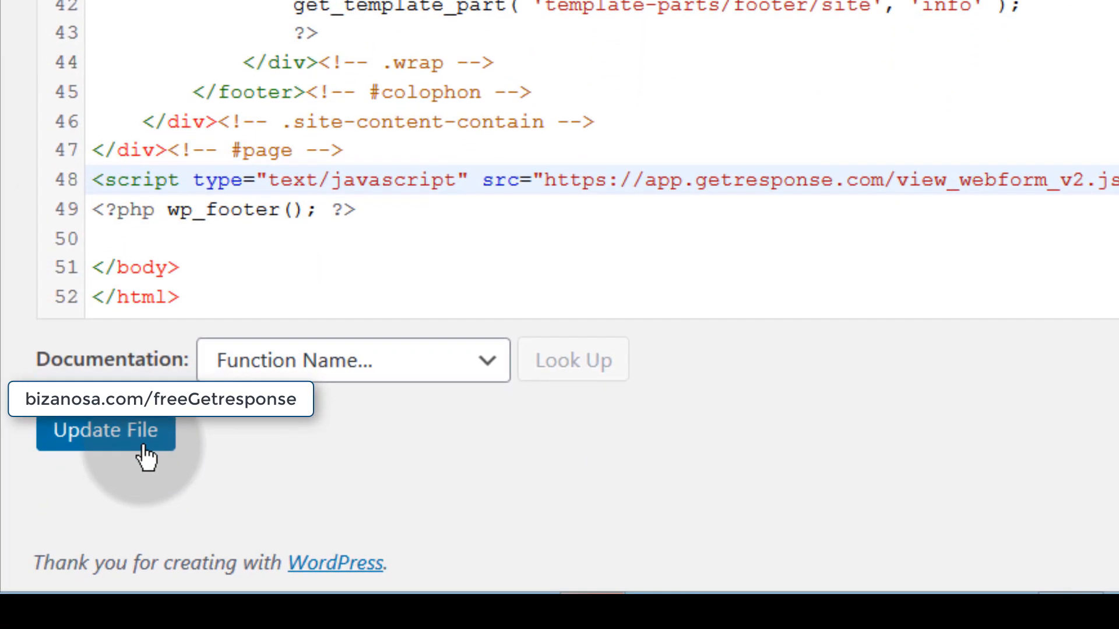
# - Save the footer file with Update File and review the saved code
pyautogui.click(124, 432)
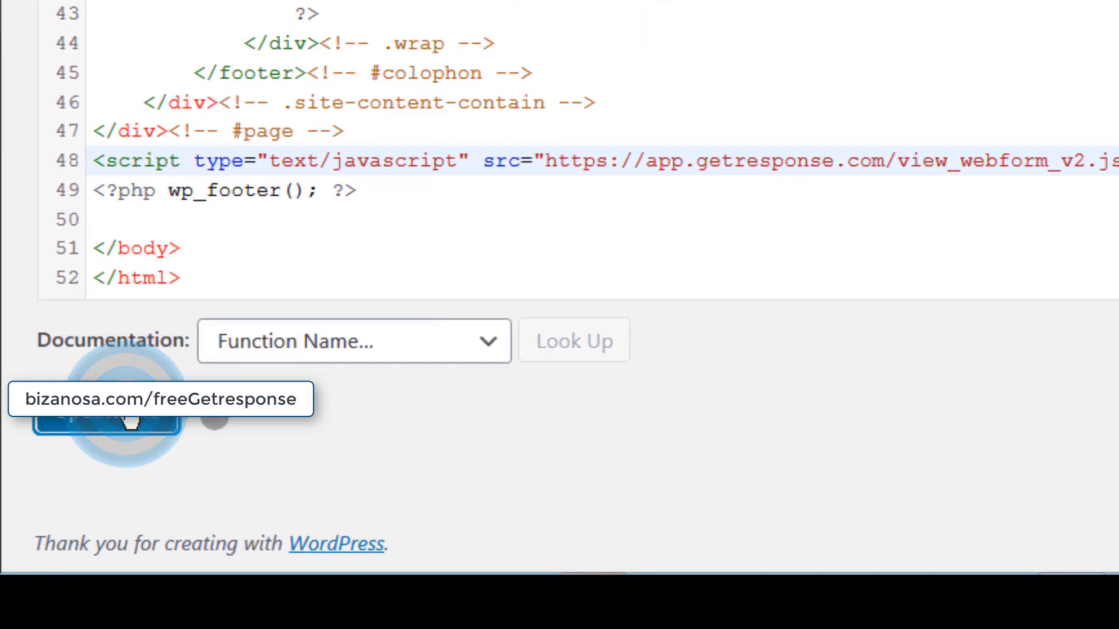
pyautogui.moveTo(64, 421); pyautogui.dragTo(291, 422)
pyautogui.click(281, 474)
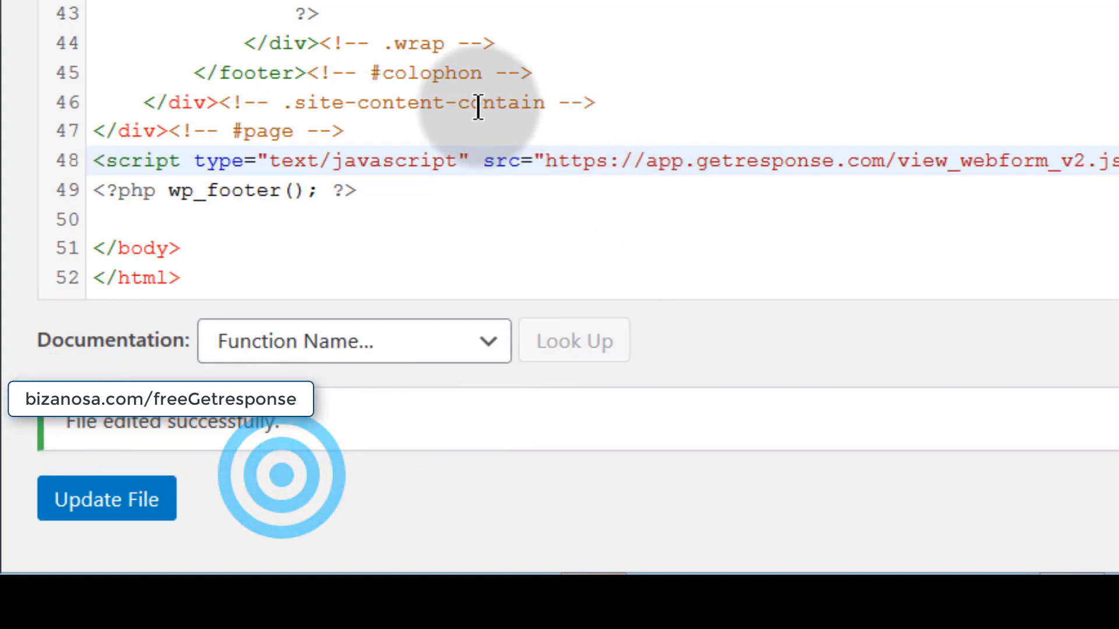
pyautogui.scroll(5, 474, 104)
pyautogui.scroll(-8, 474, 102)
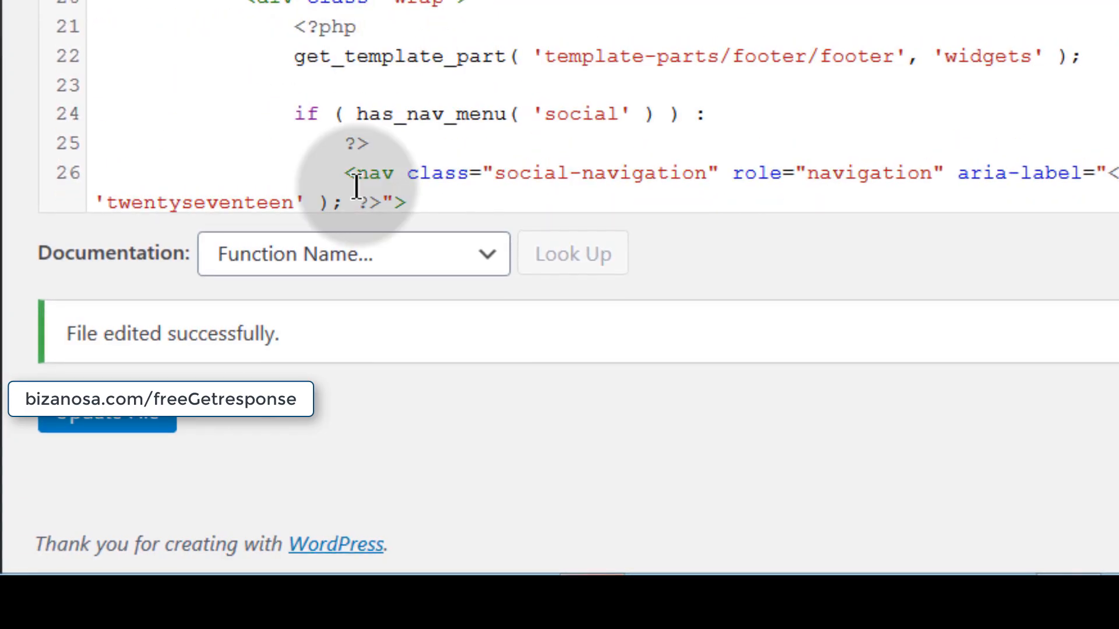
pyautogui.scroll(-10, 354, 182)
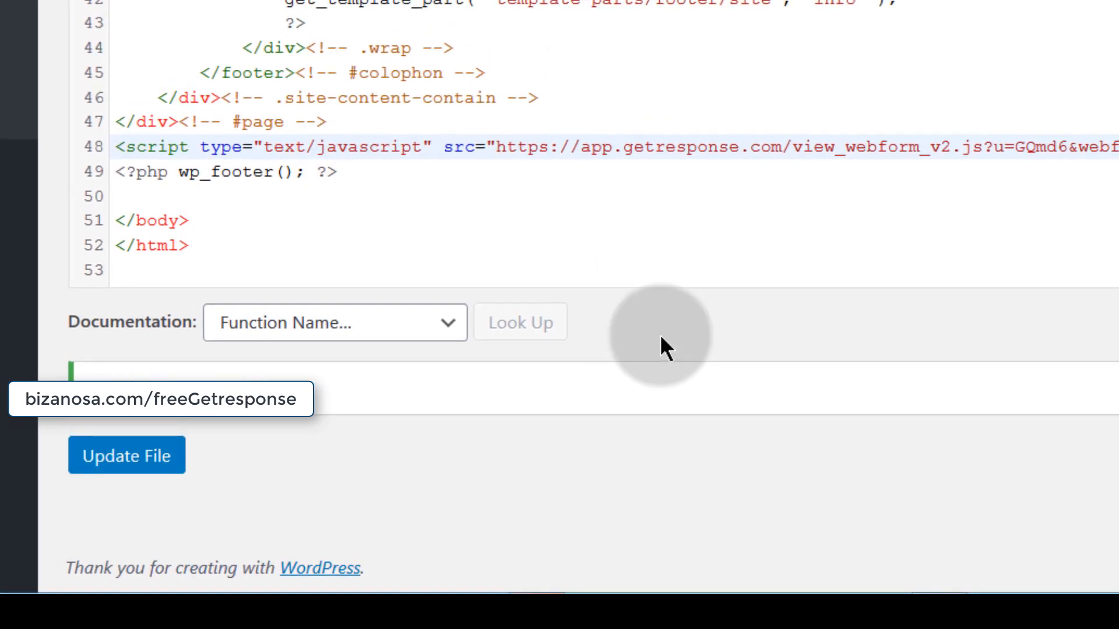
pyautogui.scroll(6, 278, 42)
pyautogui.scroll(-6, 250, 64)
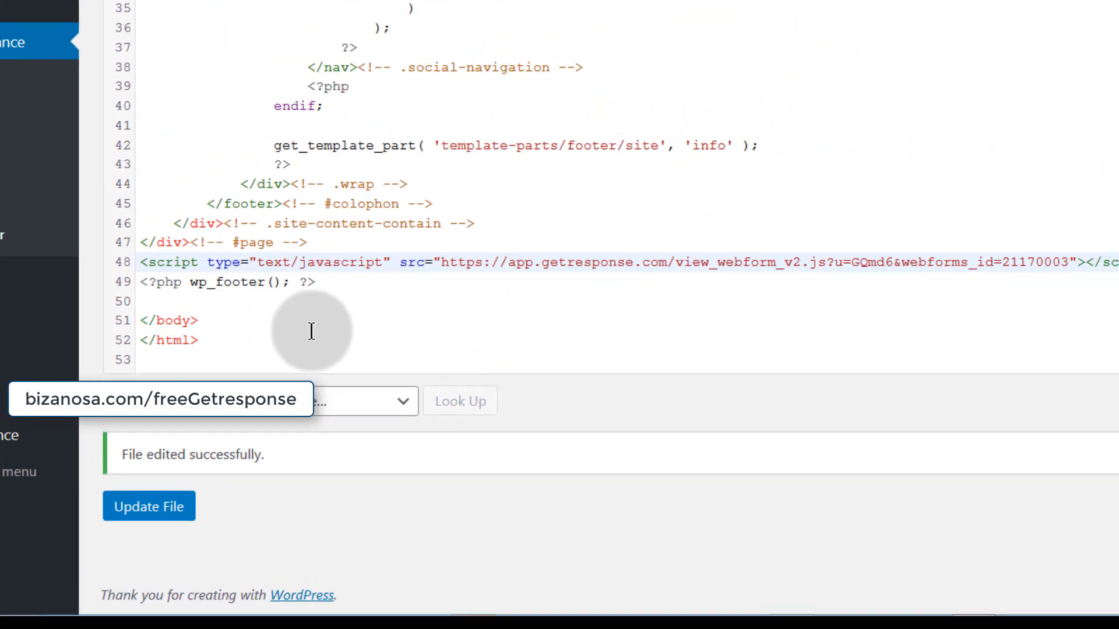
pyautogui.scroll(10, 245, 338)
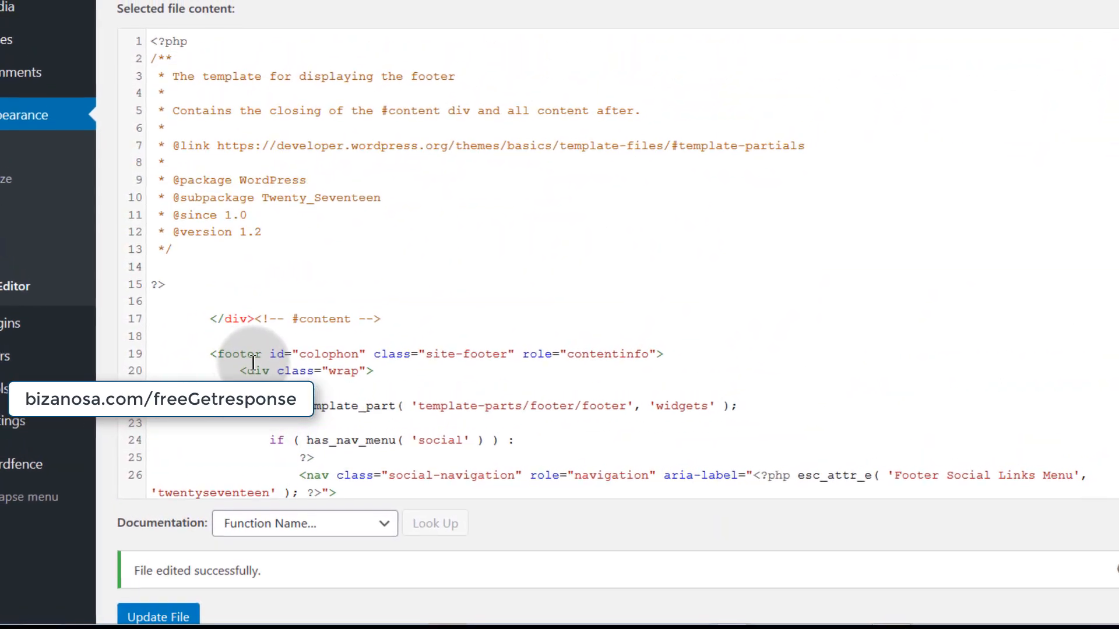
pyautogui.scroll(-10, 253, 363)
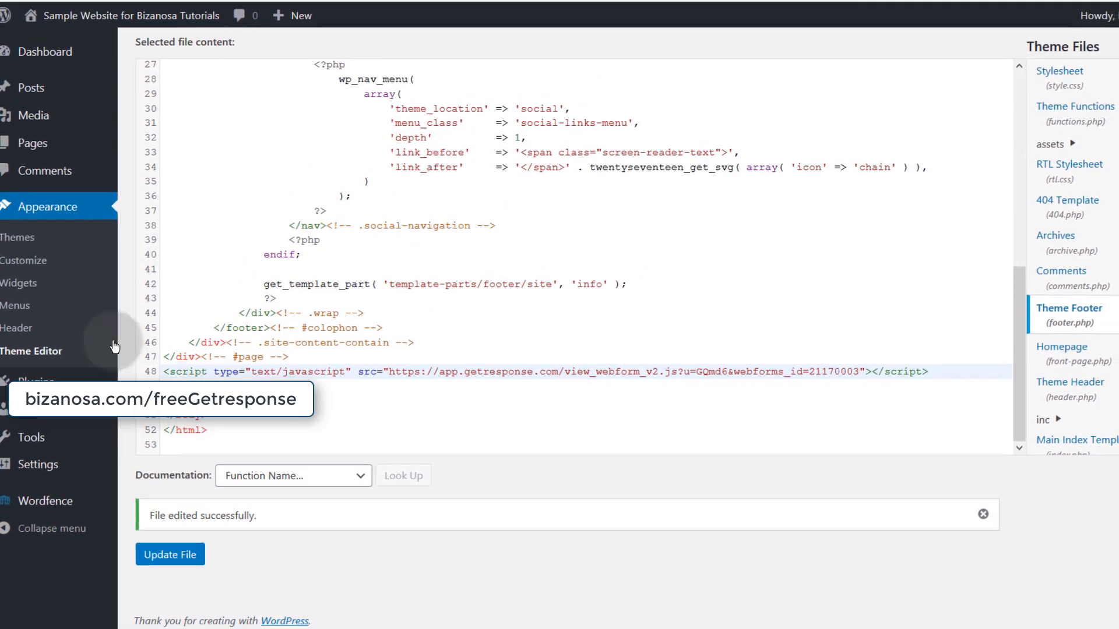
# - Set the Exit Popup's Display frequency to Always instead of 7 days
pyautogui.click(236, 1)
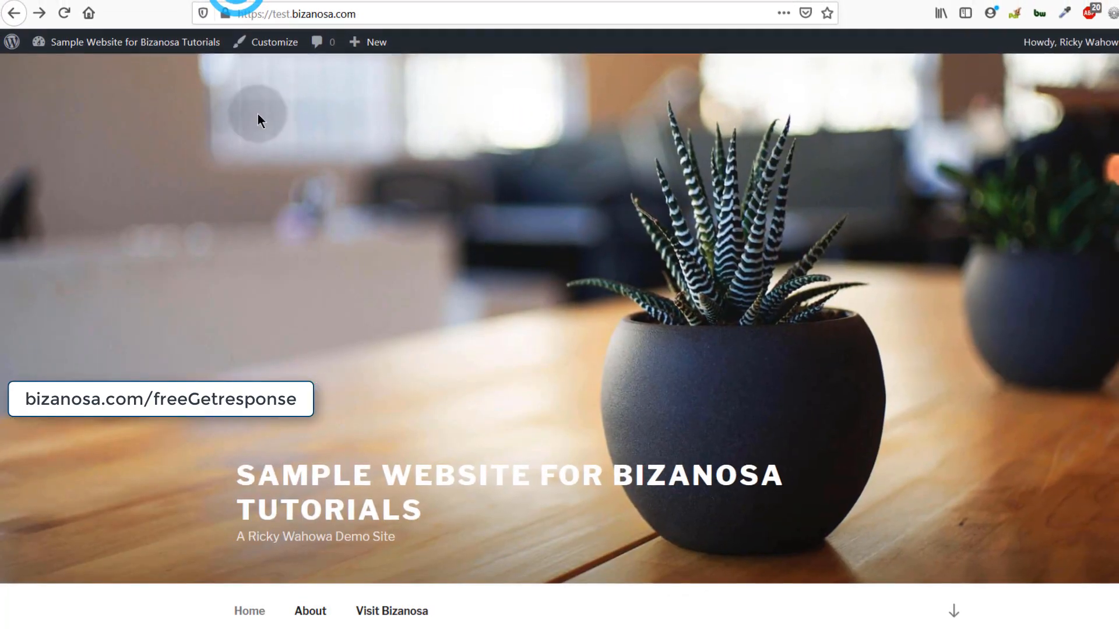
pyautogui.click(67, 11)
pyautogui.click(84, 1)
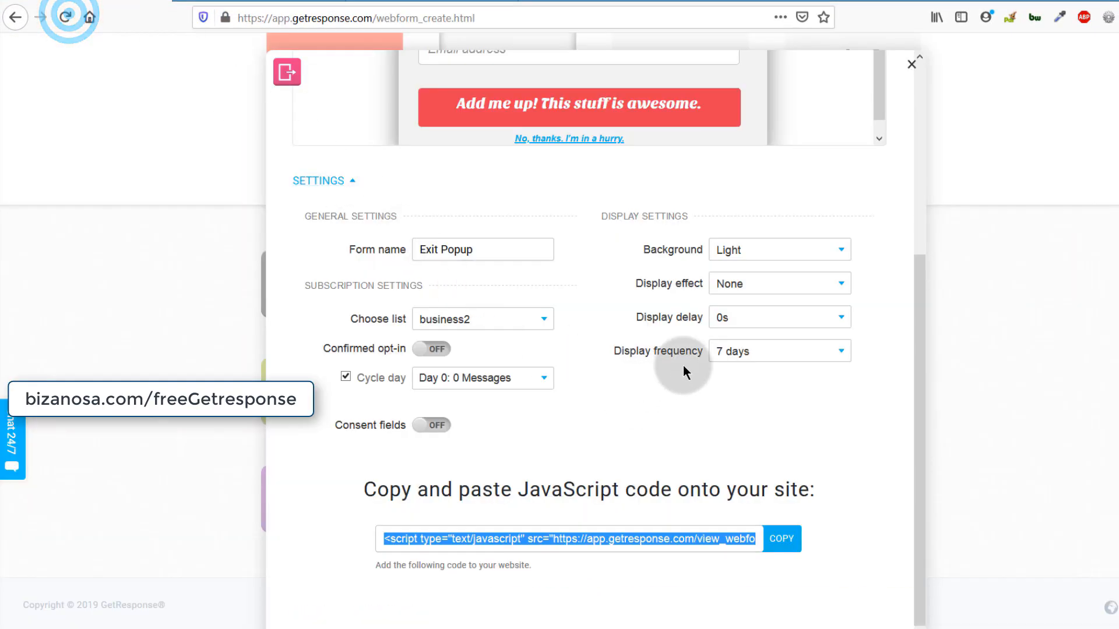
pyautogui.click(770, 353)
pyautogui.click(738, 369)
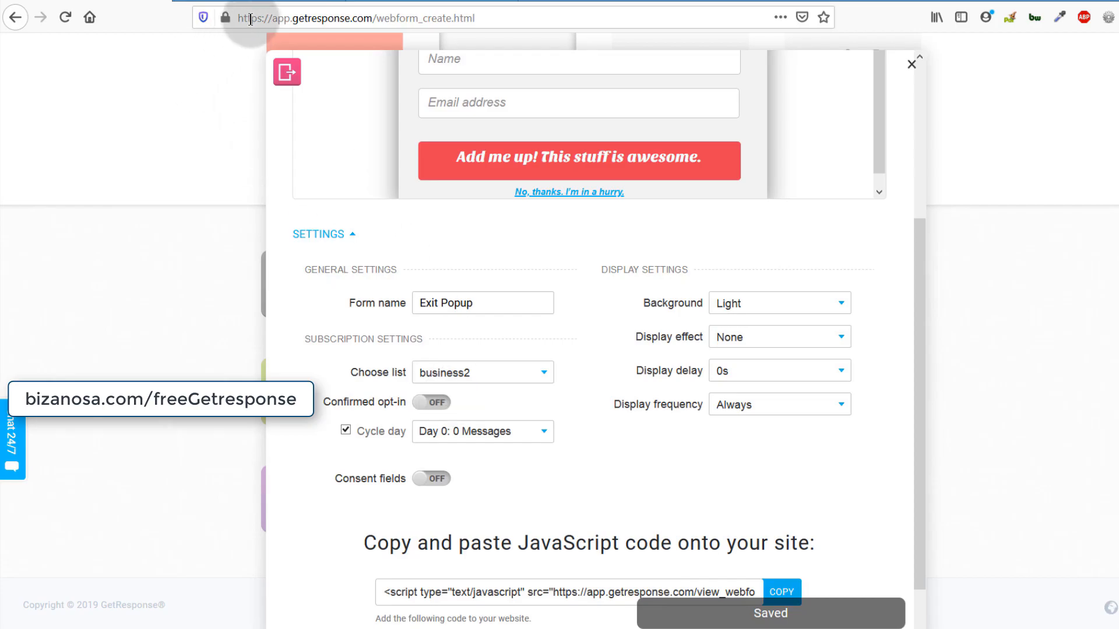
# - Check the popup on the test site, reload it, and copy the site's web address
pyautogui.click(248, 1)
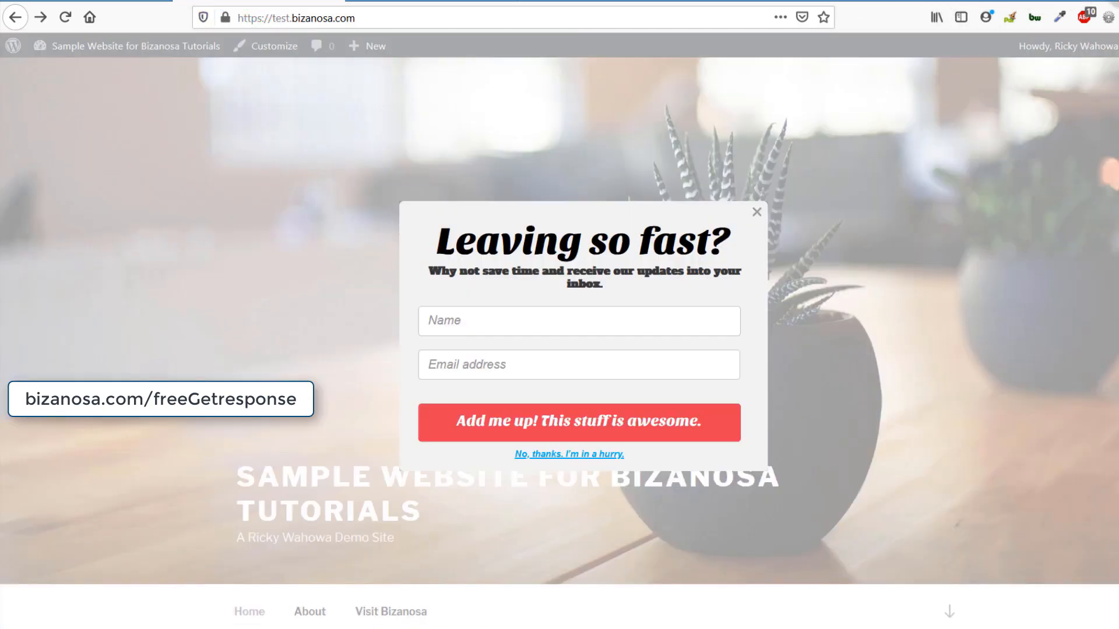
pyautogui.click(757, 211)
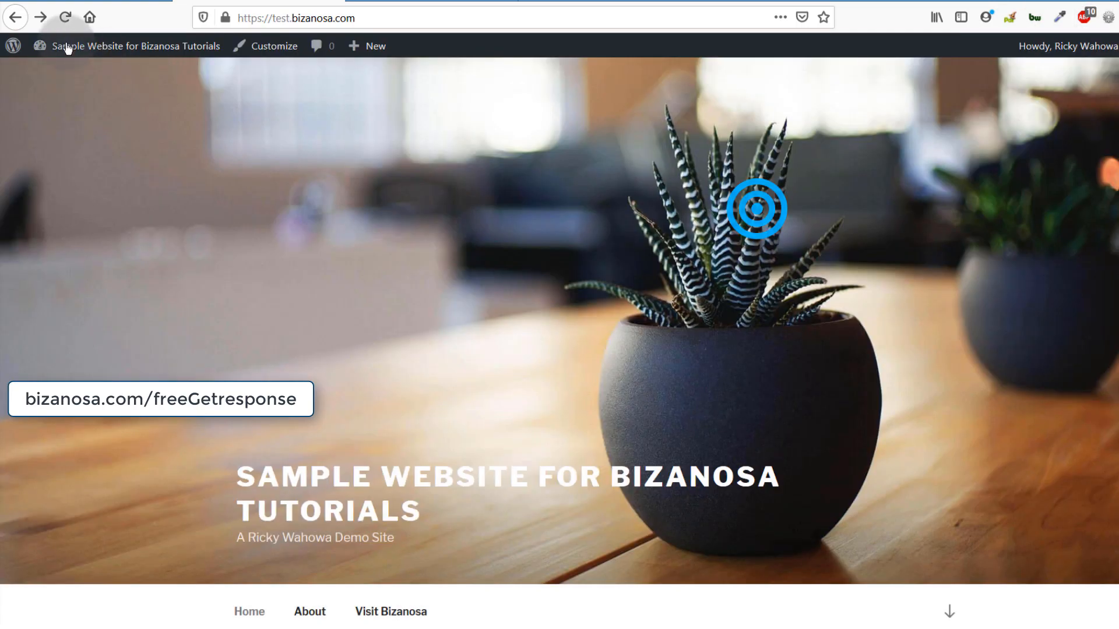
pyautogui.click(66, 19)
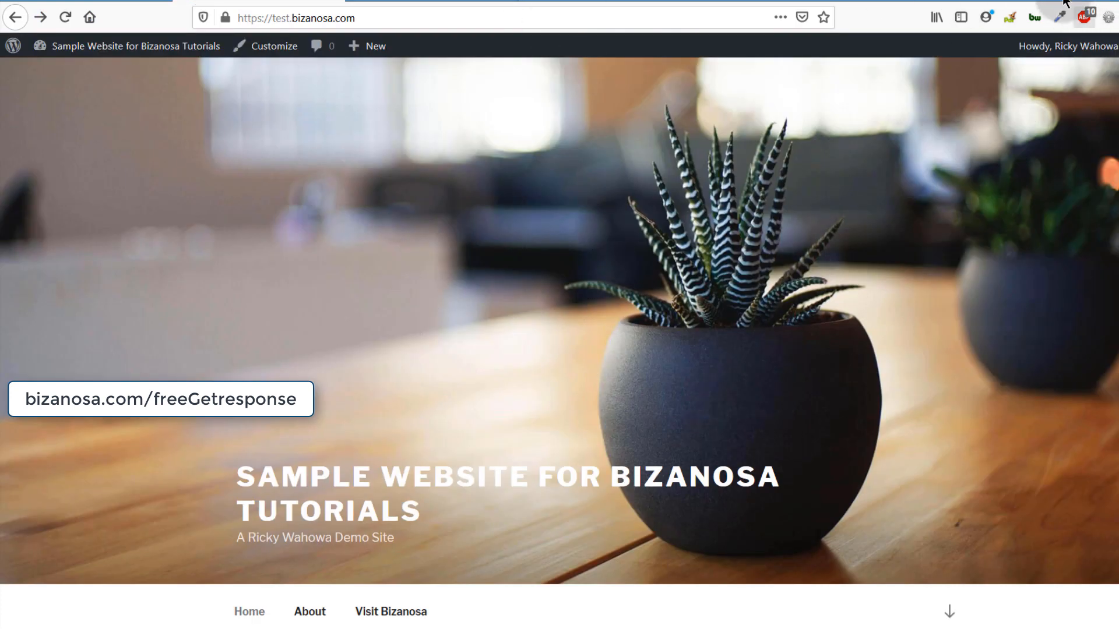
pyautogui.click(99, 1)
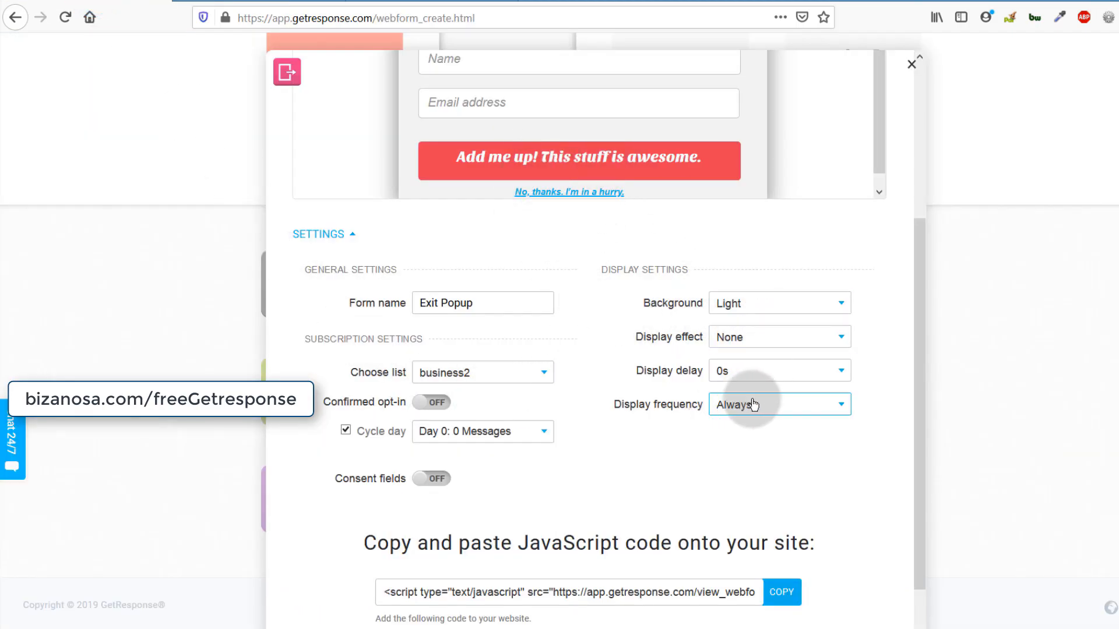
pyautogui.click(261, 3)
pyautogui.rightClick(274, 17)
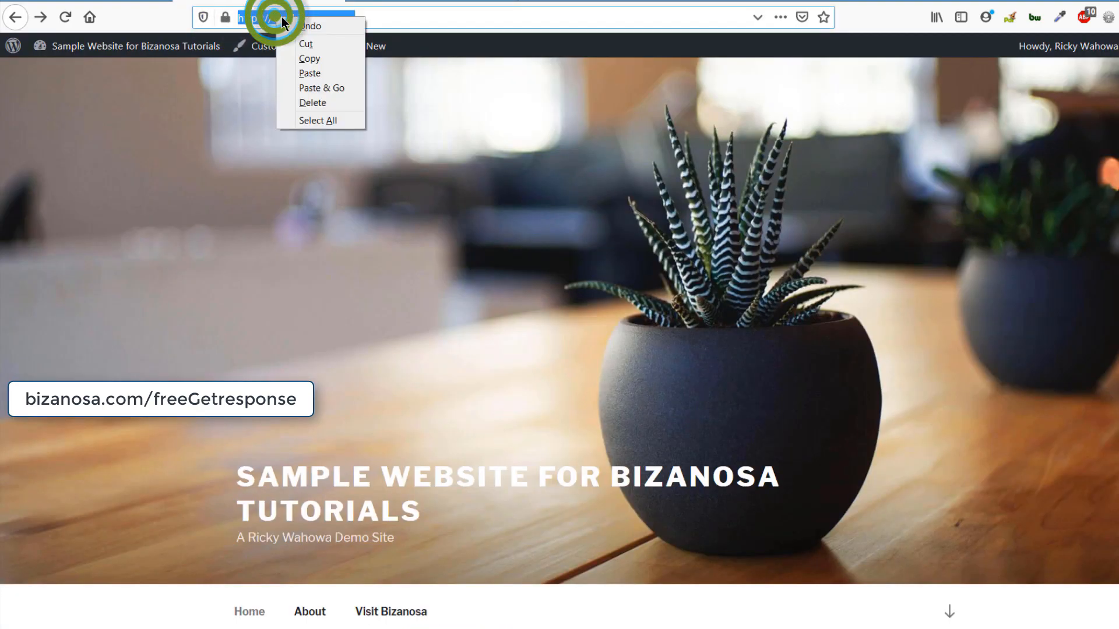
pyautogui.click(317, 59)
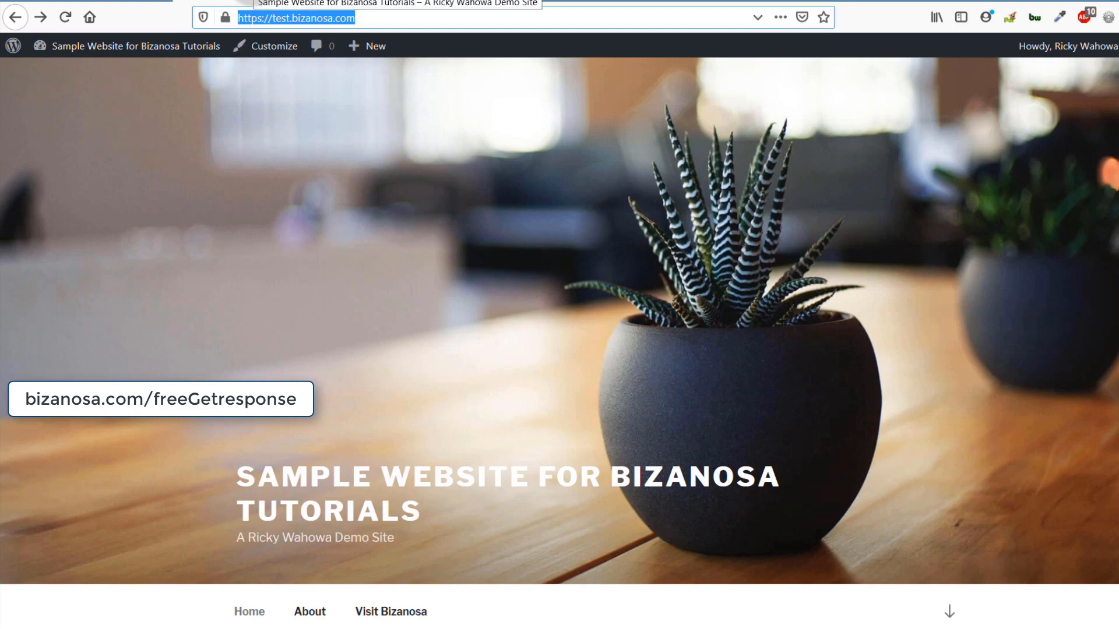
# - Load the copied test site URL in a private window and close the exit popup twice
pyautogui.hotkey('ctrl', 'shift', 'p')
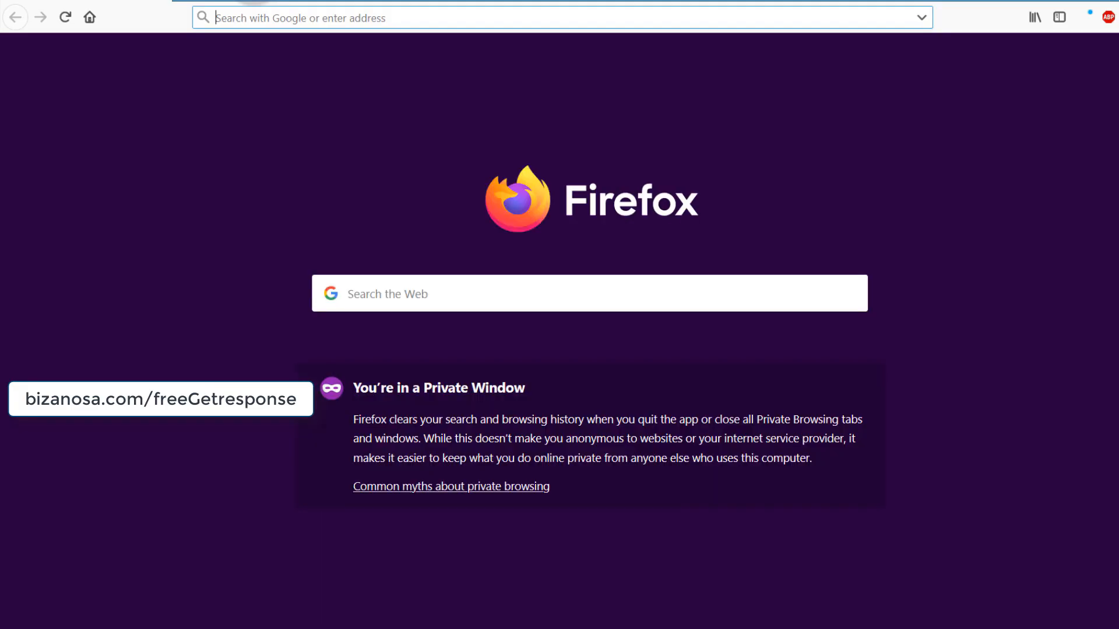
pyautogui.hotkey('ctrl', 'v')
pyautogui.press('Return')
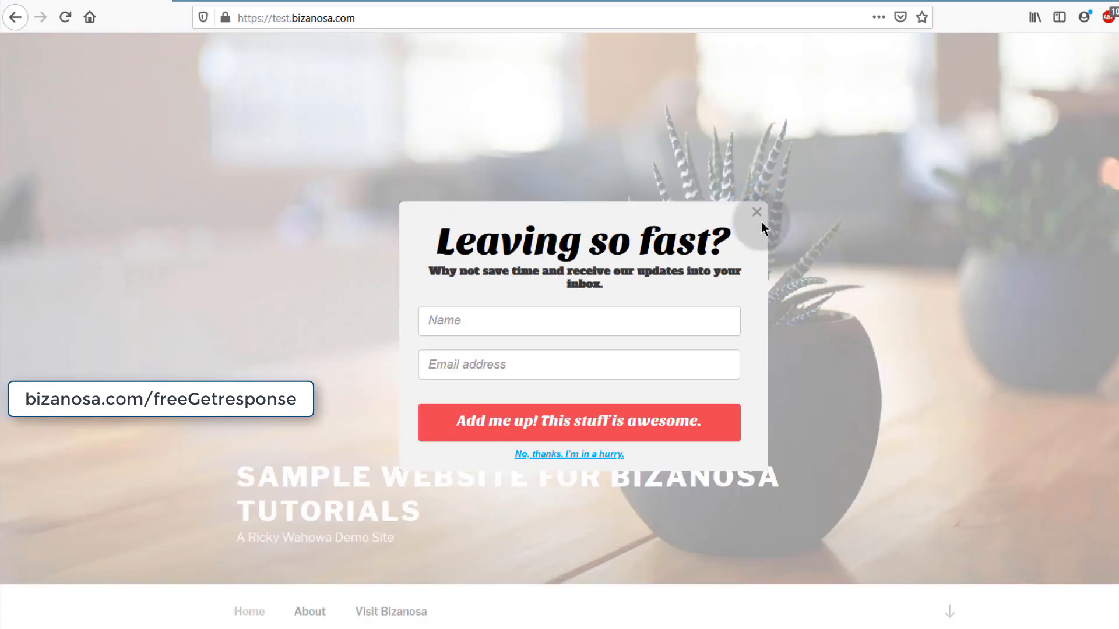
pyautogui.click(759, 213)
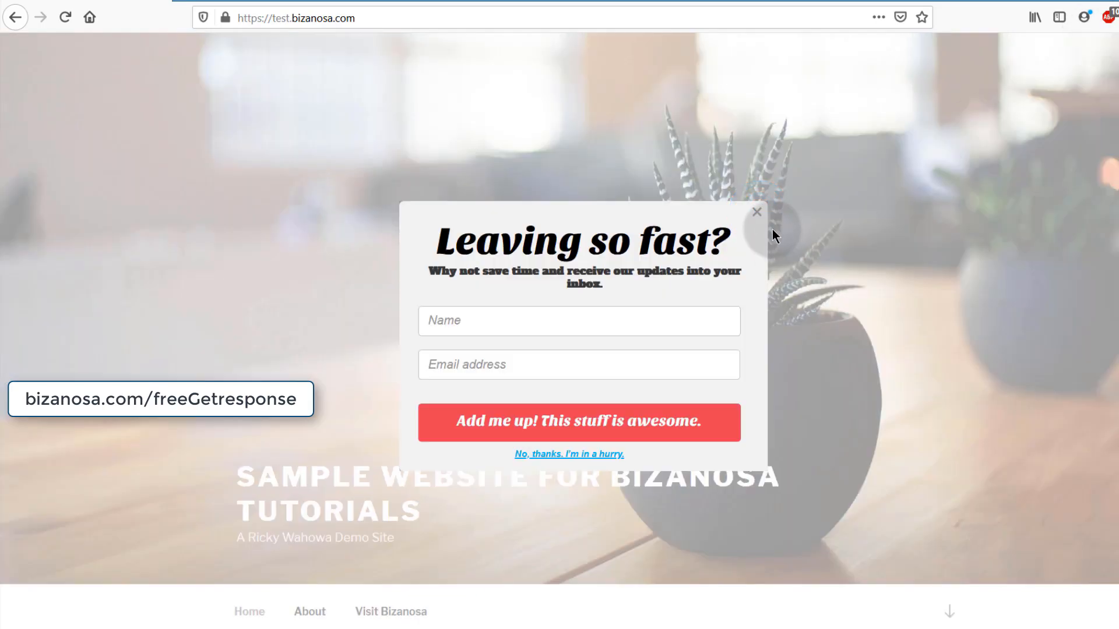
pyautogui.click(760, 215)
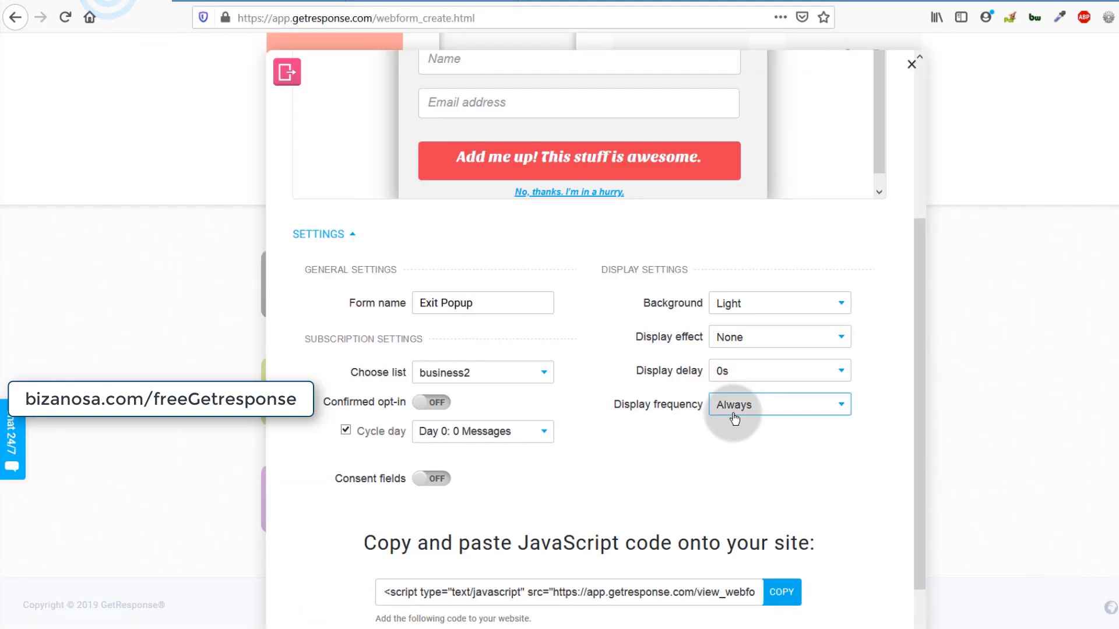
# - Confirm the Display frequency dropdown still shows Always and close it
pyautogui.click(739, 404)
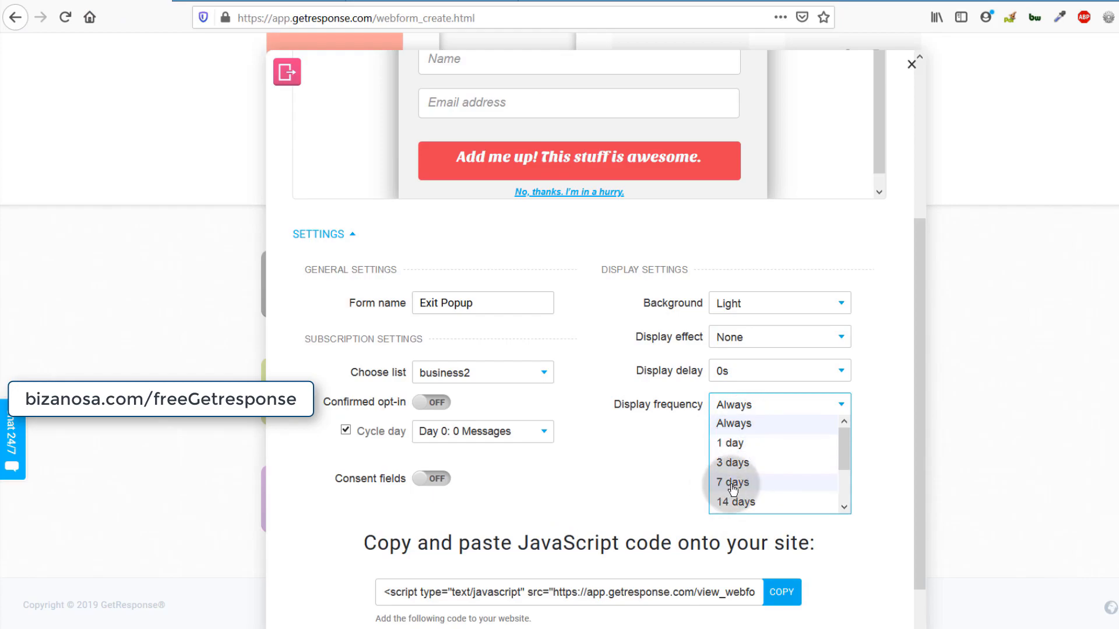
pyautogui.click(605, 484)
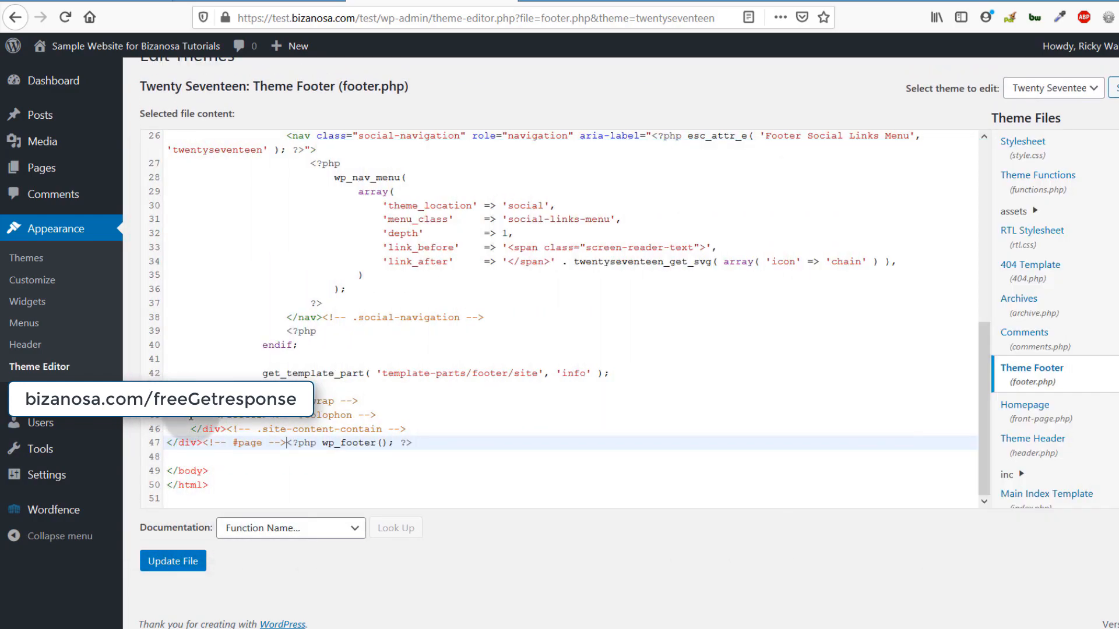
# - Put wp_footer() on its own line in footer.php, then drag a Custom HTML widget toward Footer 1
pyautogui.press('Return')
pyautogui.click(173, 562)
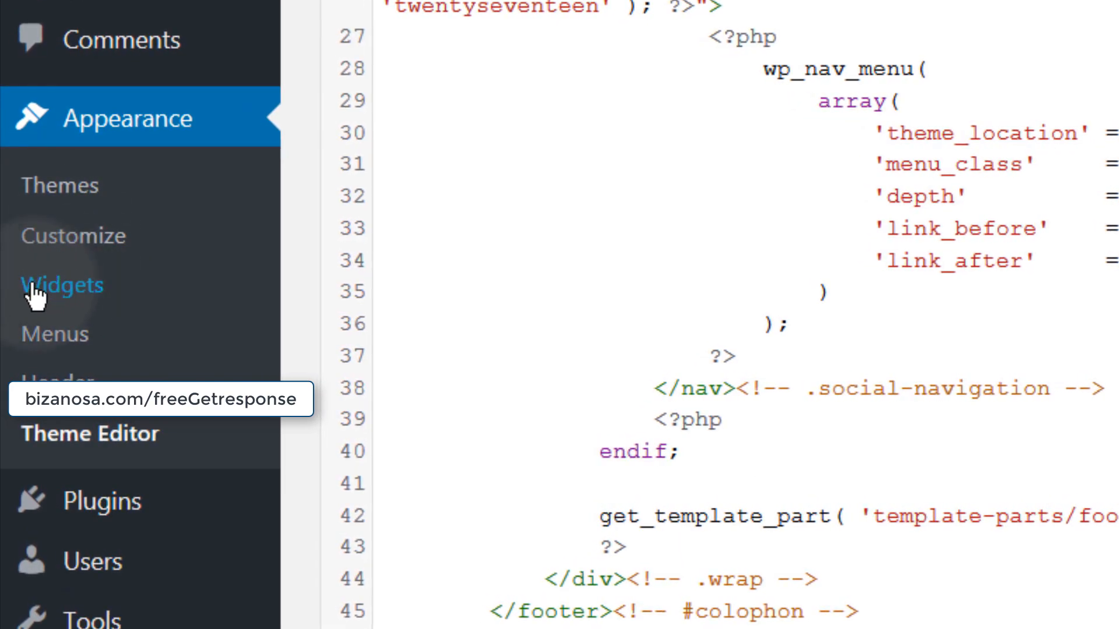
pyautogui.click(65, 297)
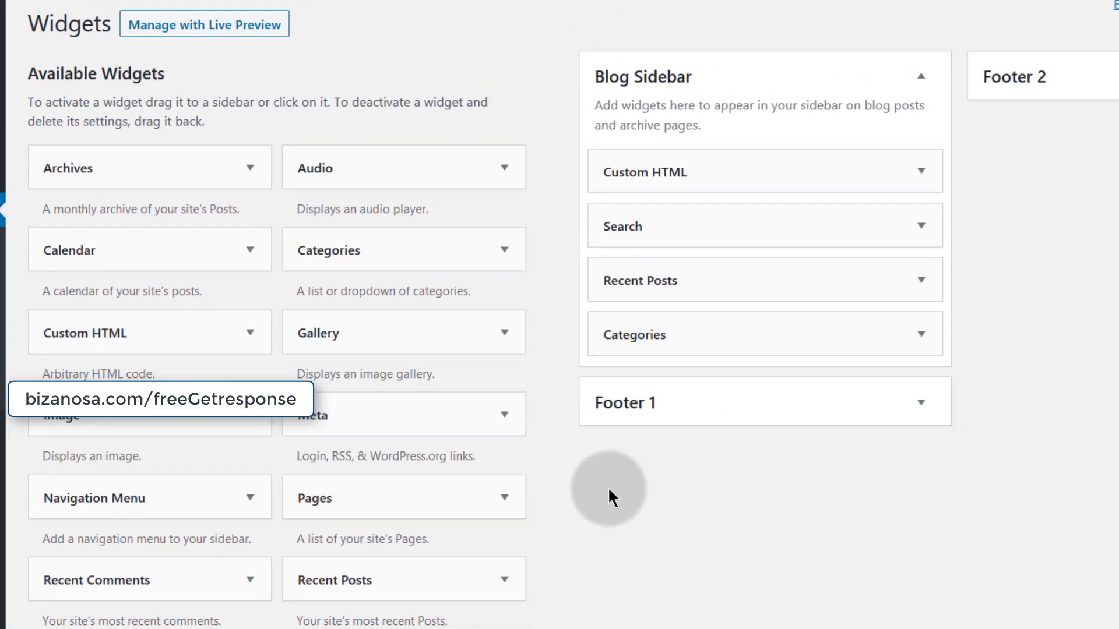
pyautogui.scroll(-3, 606, 495)
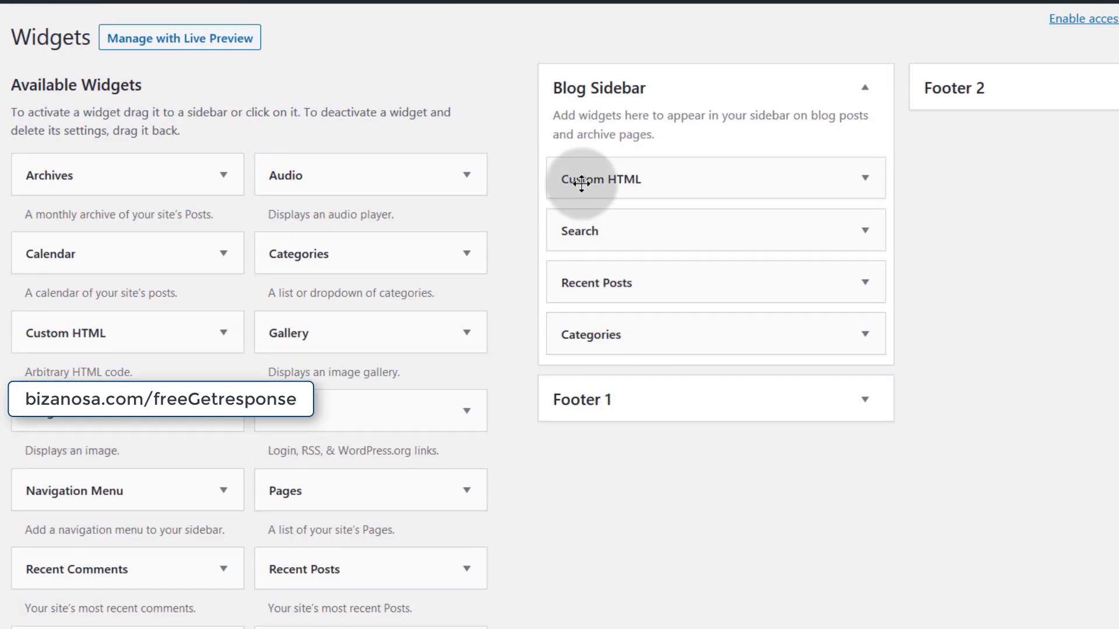
pyautogui.moveTo(81, 331); pyautogui.dragTo(614, 342)
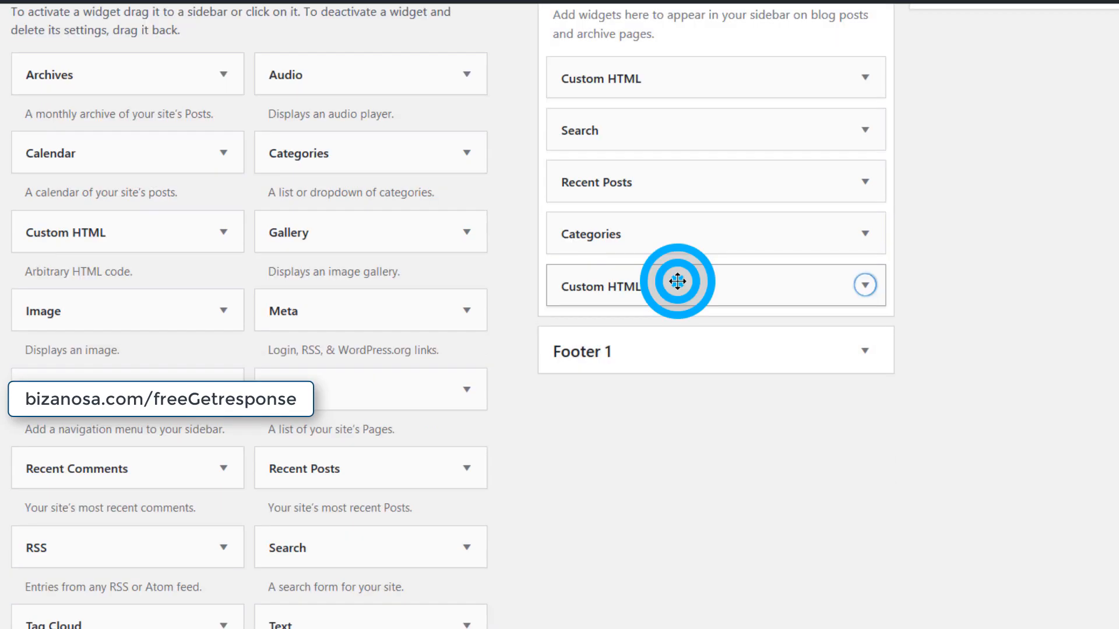
# - Drop the Custom HTML widget into Footer 1 and expand its settings
pyautogui.moveTo(677, 281); pyautogui.dragTo(677, 472)
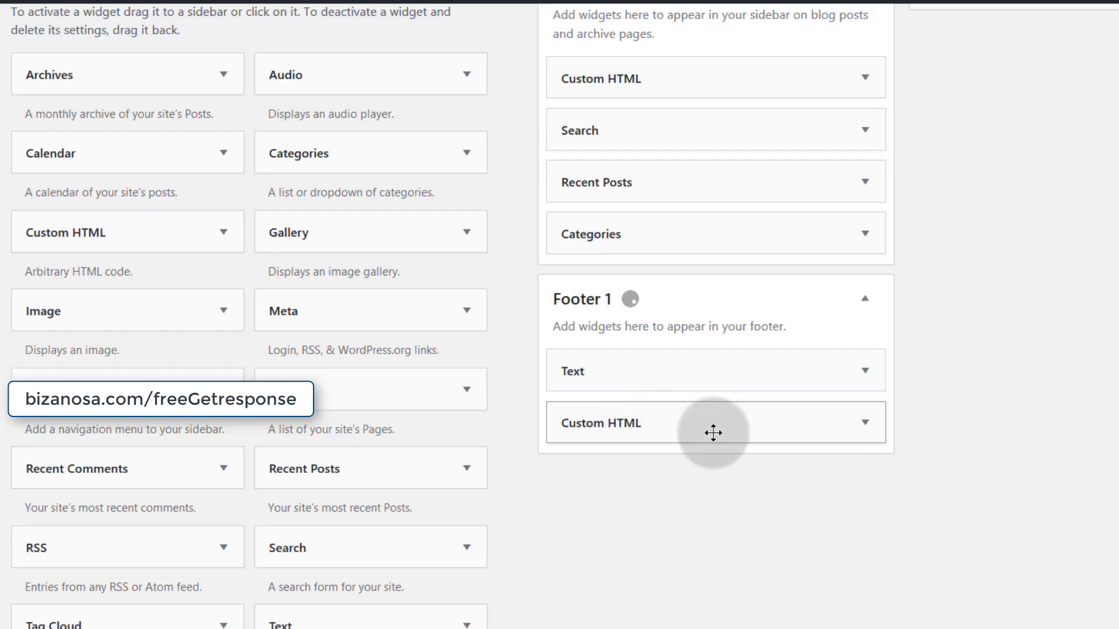
pyautogui.click(866, 424)
pyautogui.scroll(-5, 641, 460)
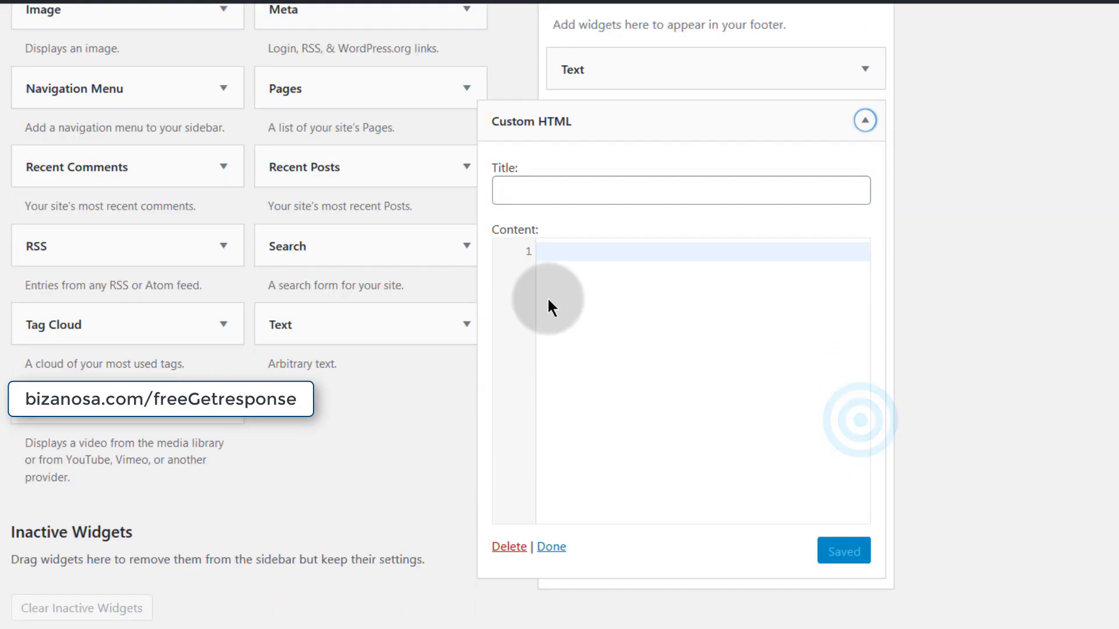
pyautogui.rightClick(552, 284)
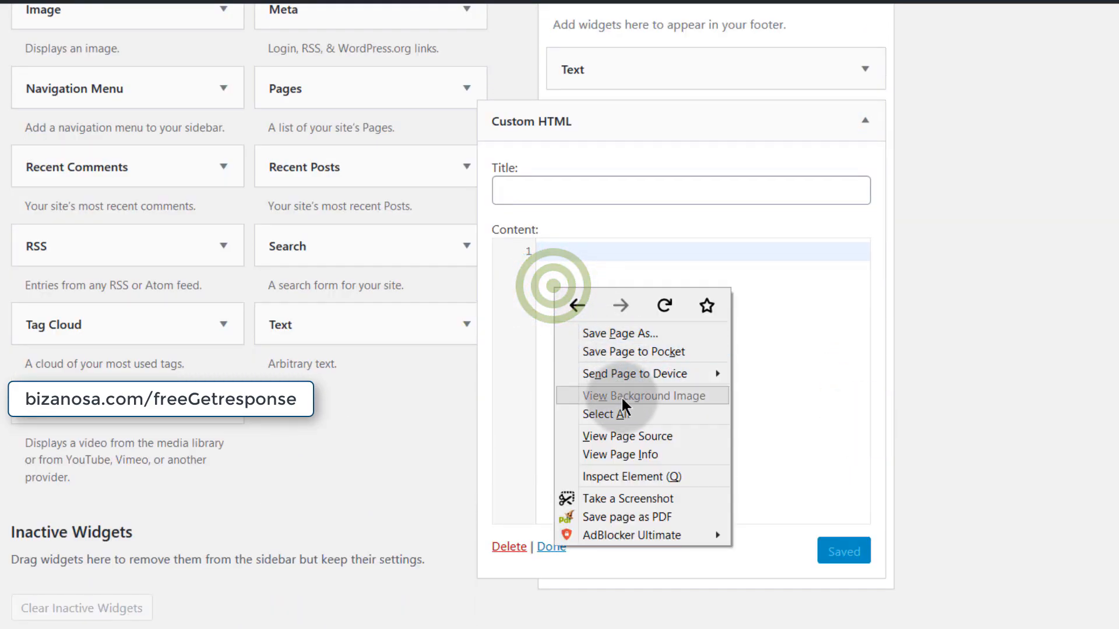
pyautogui.click(771, 382)
pyautogui.scroll(-2, 617, 280)
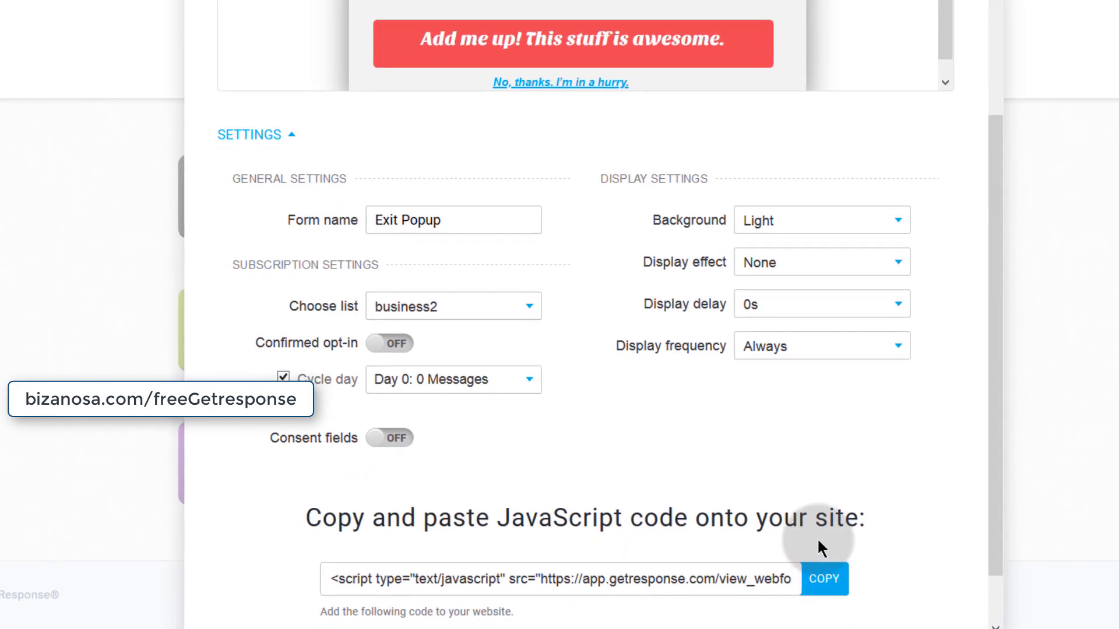
# - Copy the GetResponse Exit Popup script and paste it over the URL in the widget content
pyautogui.click(839, 584)
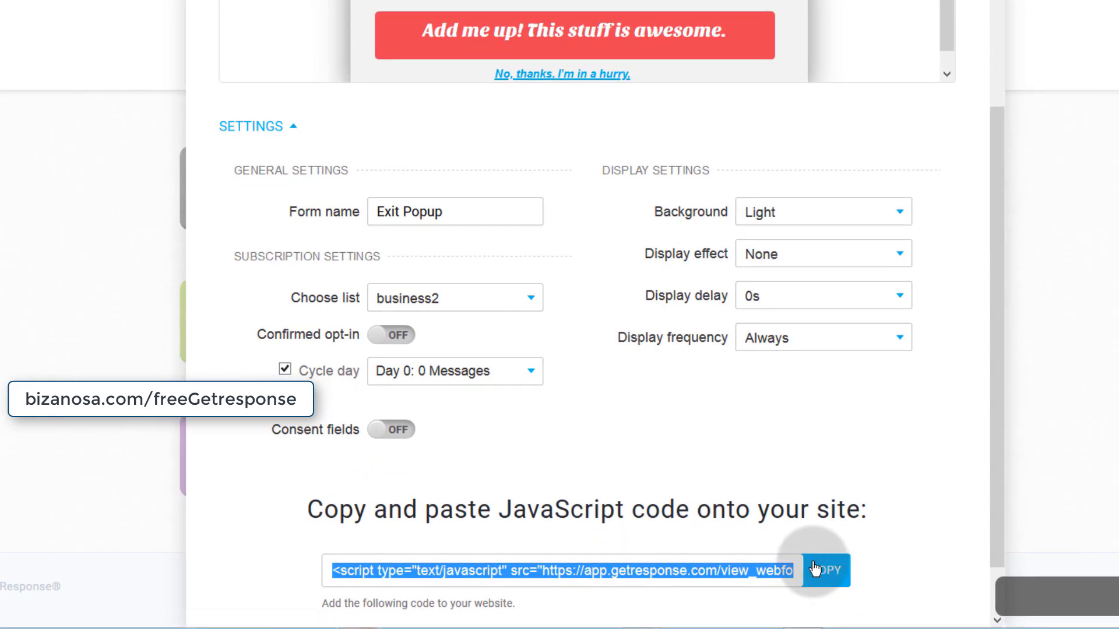
pyautogui.click(648, 245)
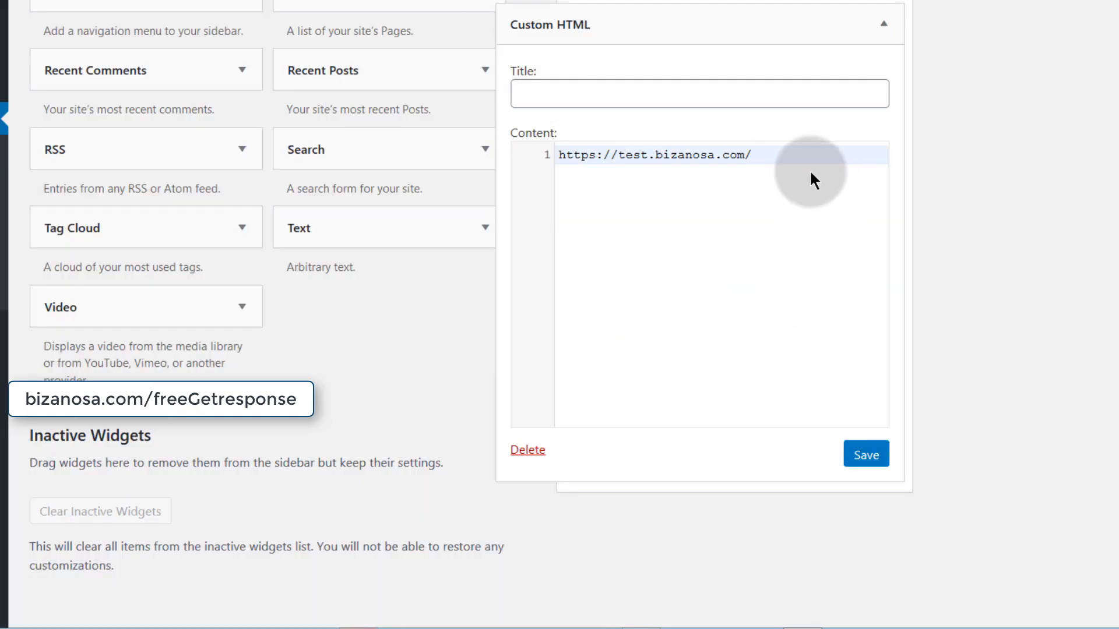
pyautogui.moveTo(781, 146); pyautogui.dragTo(646, 149)
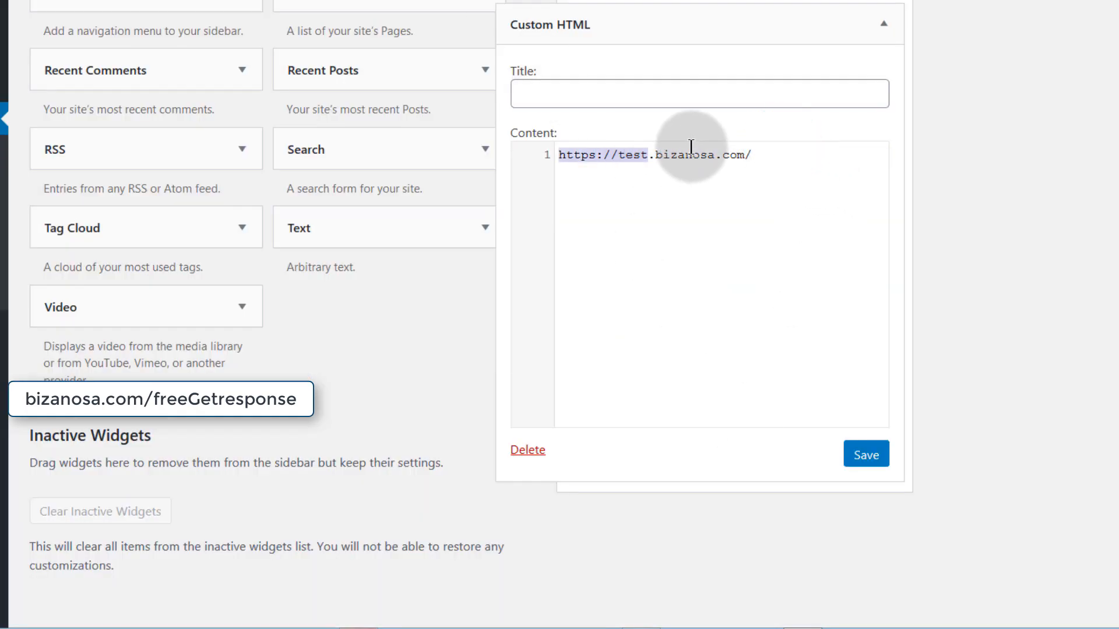
pyautogui.hotkey('ctrl', 'v')
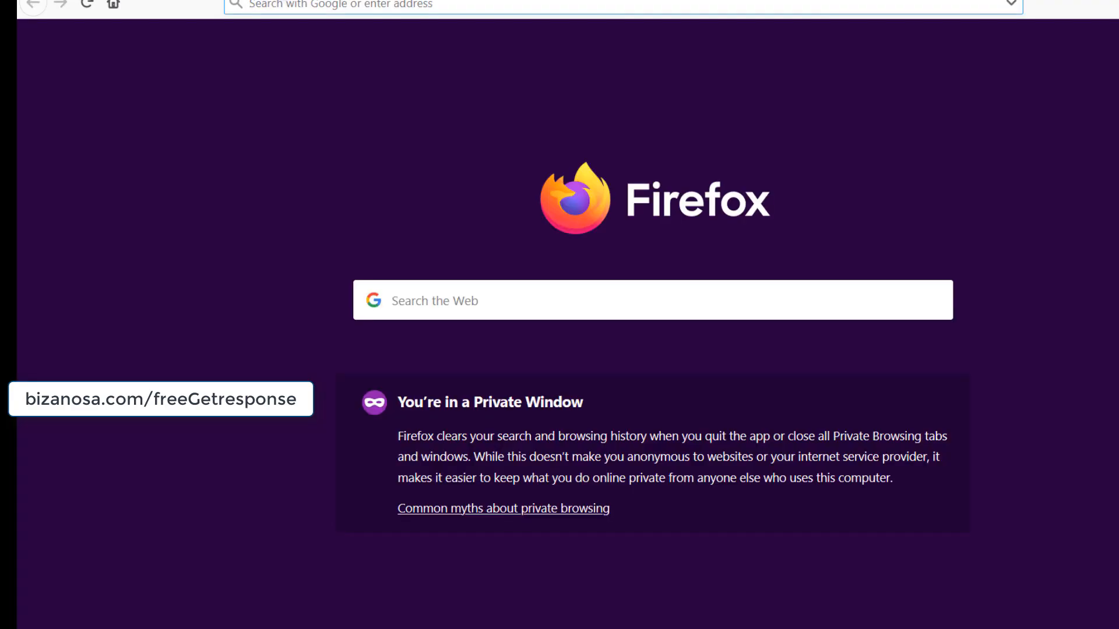
# - Load the test site in a private window and close the 'Leaving so fast?' popup
pyautogui.hotkey('ctrl', 'v')
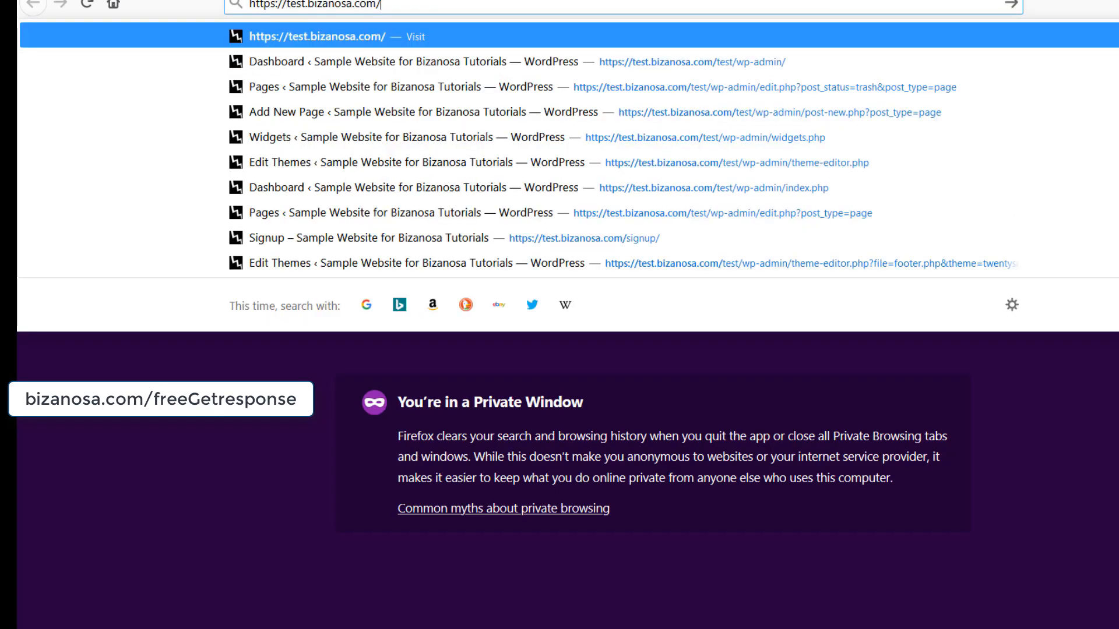
pyautogui.press('Return')
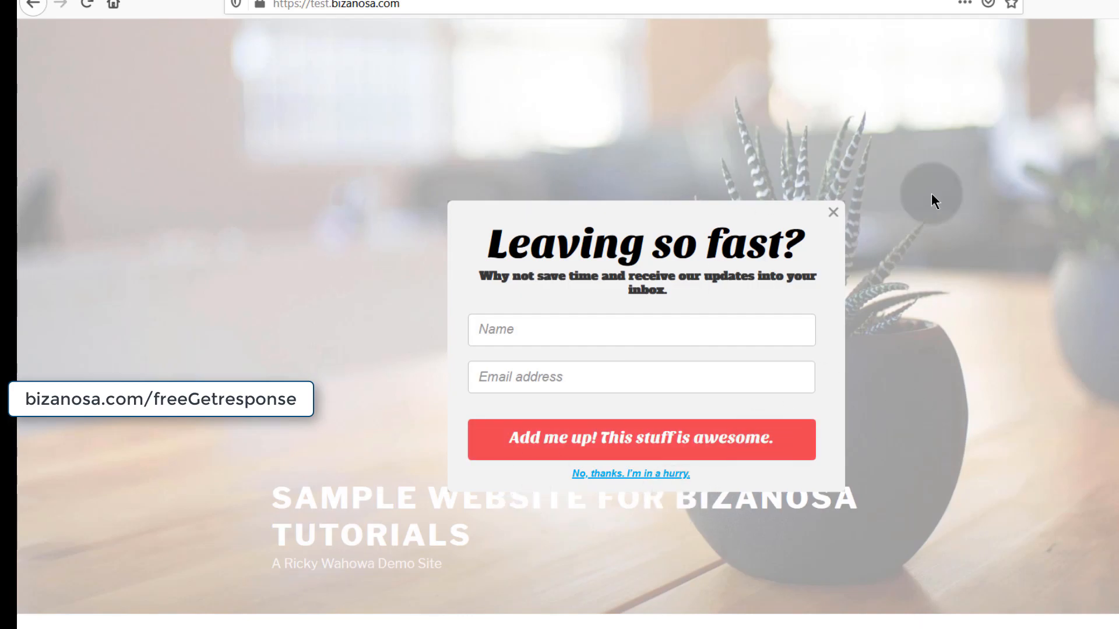
pyautogui.click(833, 213)
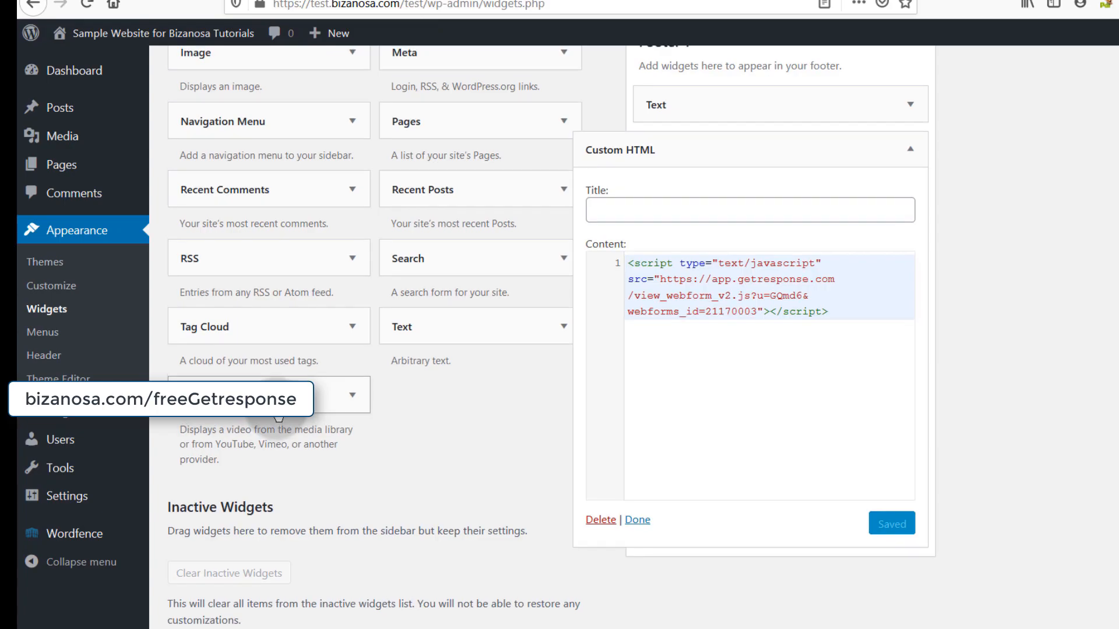
pyautogui.scroll(2, 317, 200)
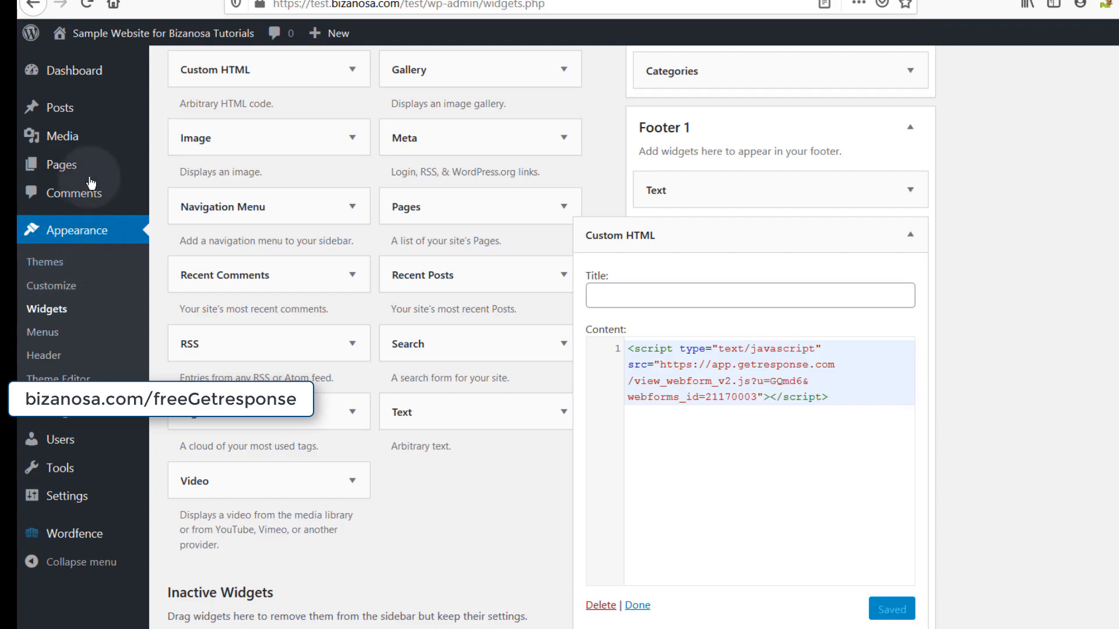
# - Collapse and reopen the Footer 1 Custom HTML widget to check its script
pyautogui.click(911, 238)
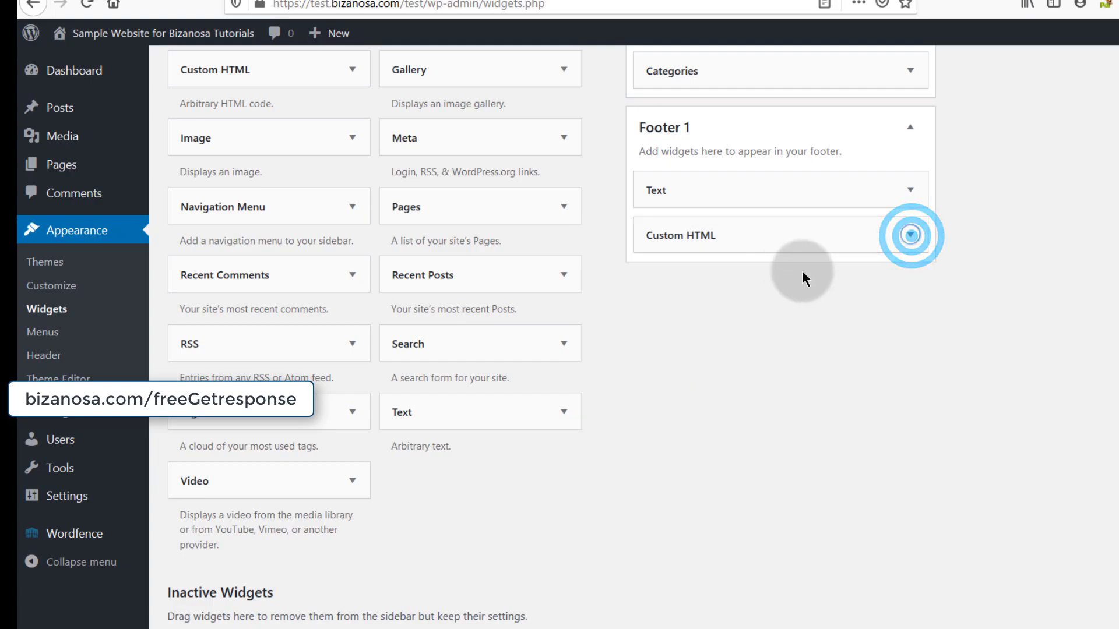
pyautogui.click(912, 236)
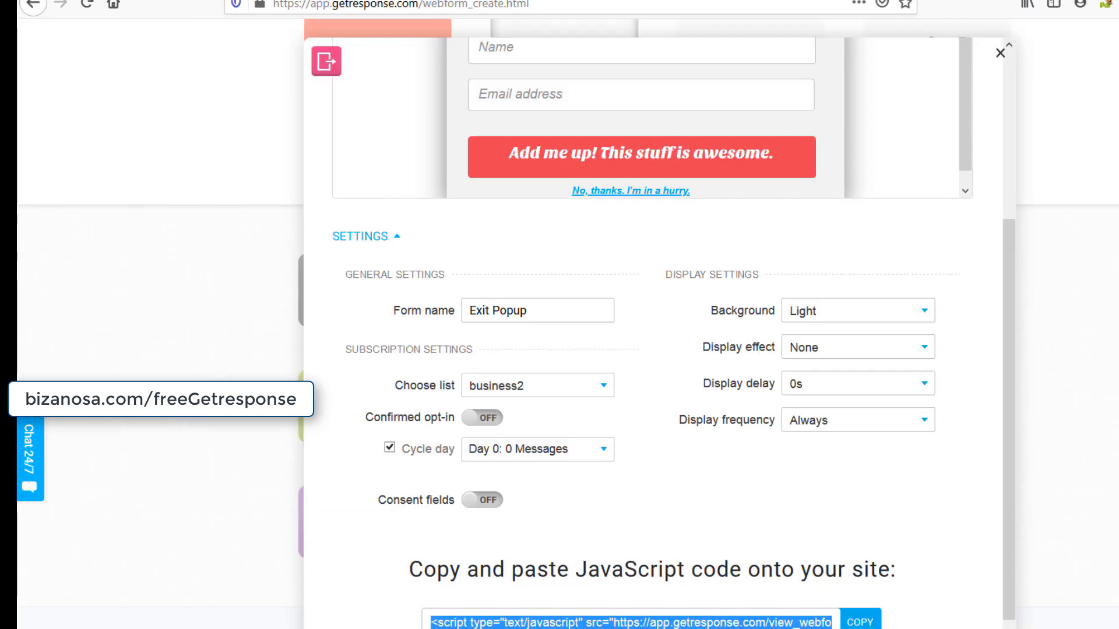
pyautogui.scroll(5, 767, 446)
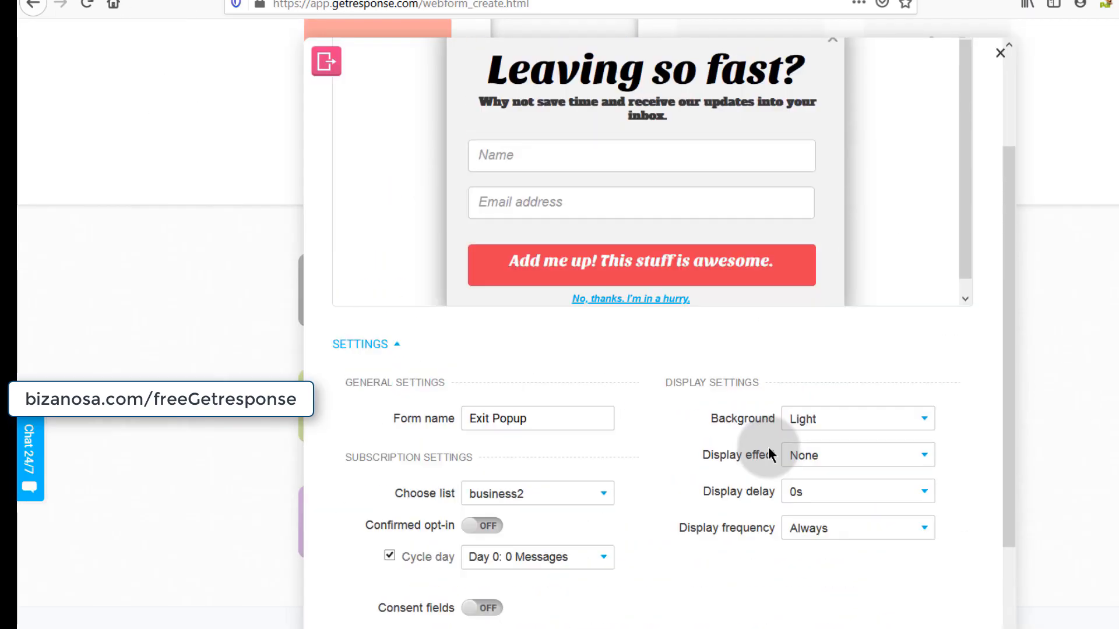
# - Close the GetResponse Exit Popup editor and scroll to the List Builder Apps
pyautogui.click(999, 56)
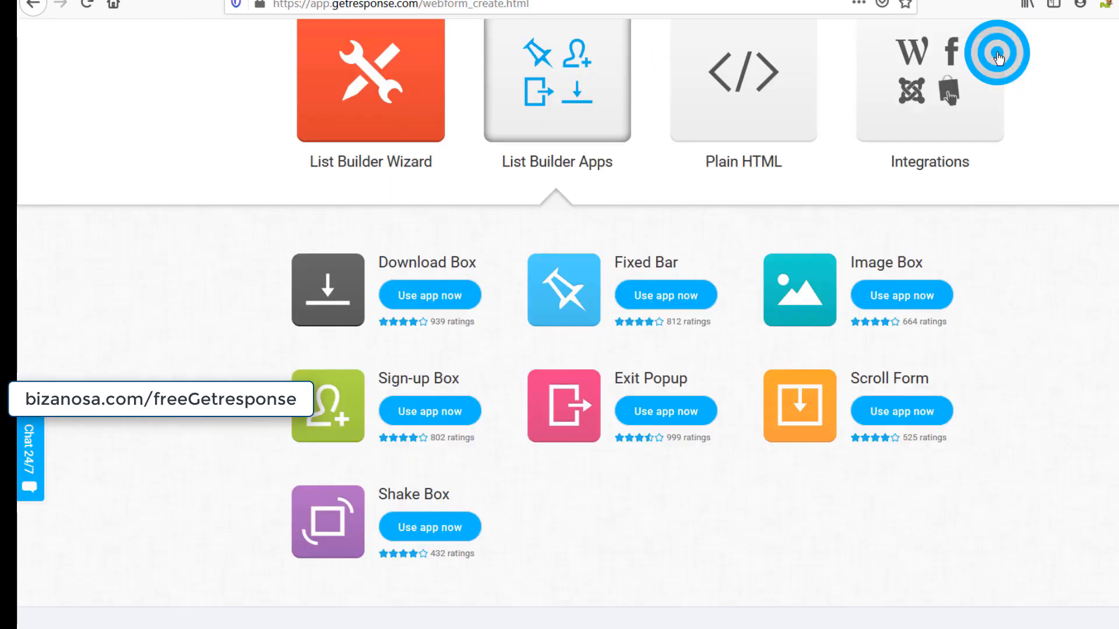
pyautogui.scroll(3, 651, 564)
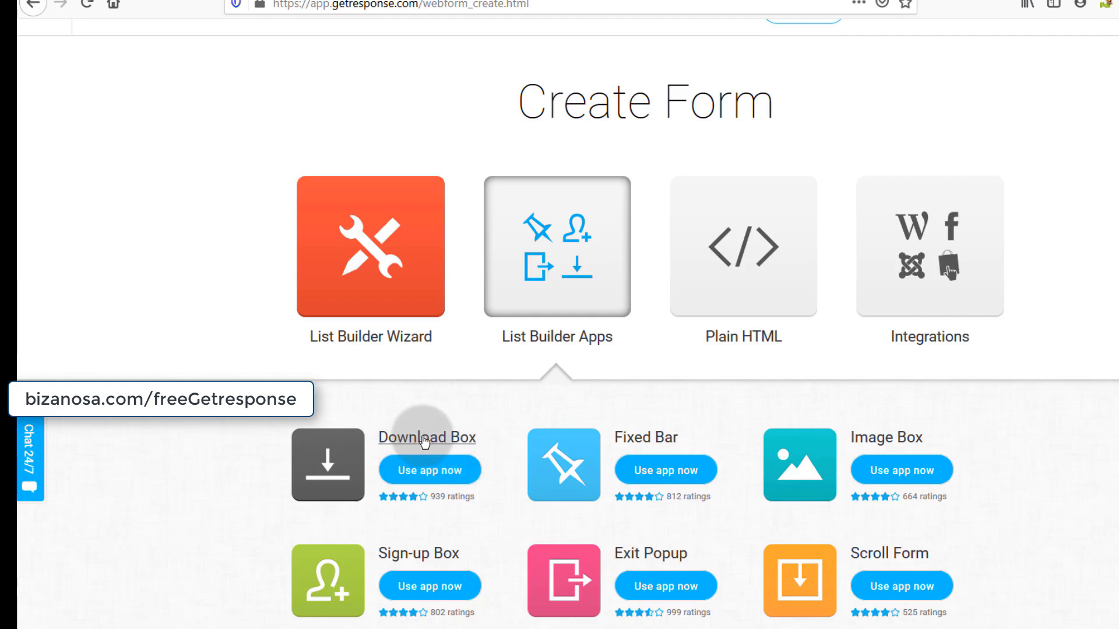
pyautogui.scroll(-3, 411, 442)
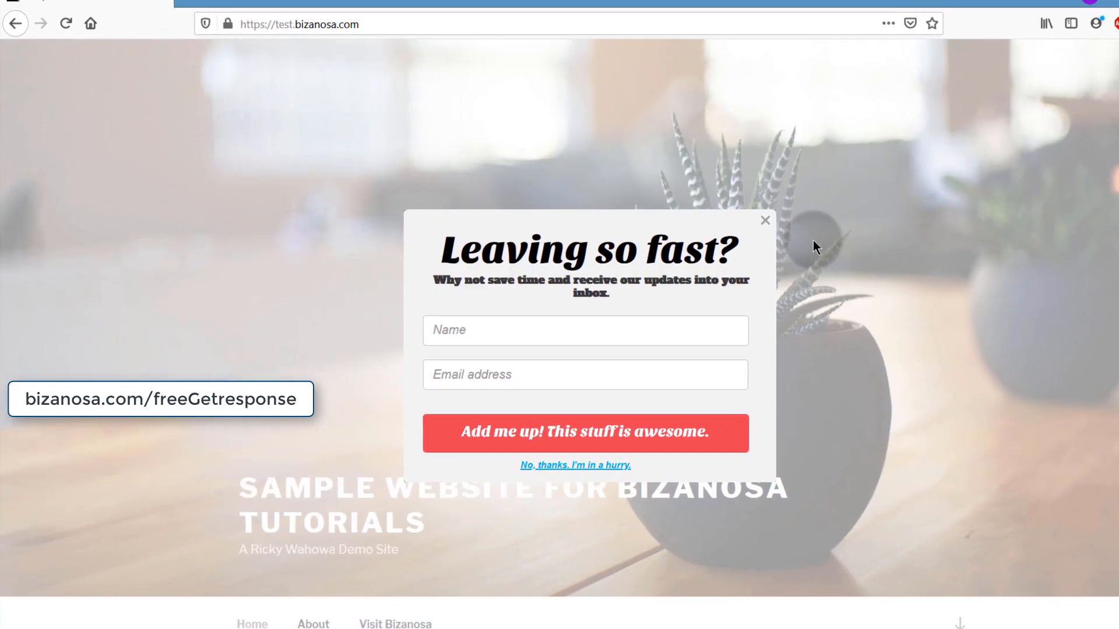
# - Dismiss the live exit popup, then delete the script from the Custom HTML widget and save it
pyautogui.click(774, 222)
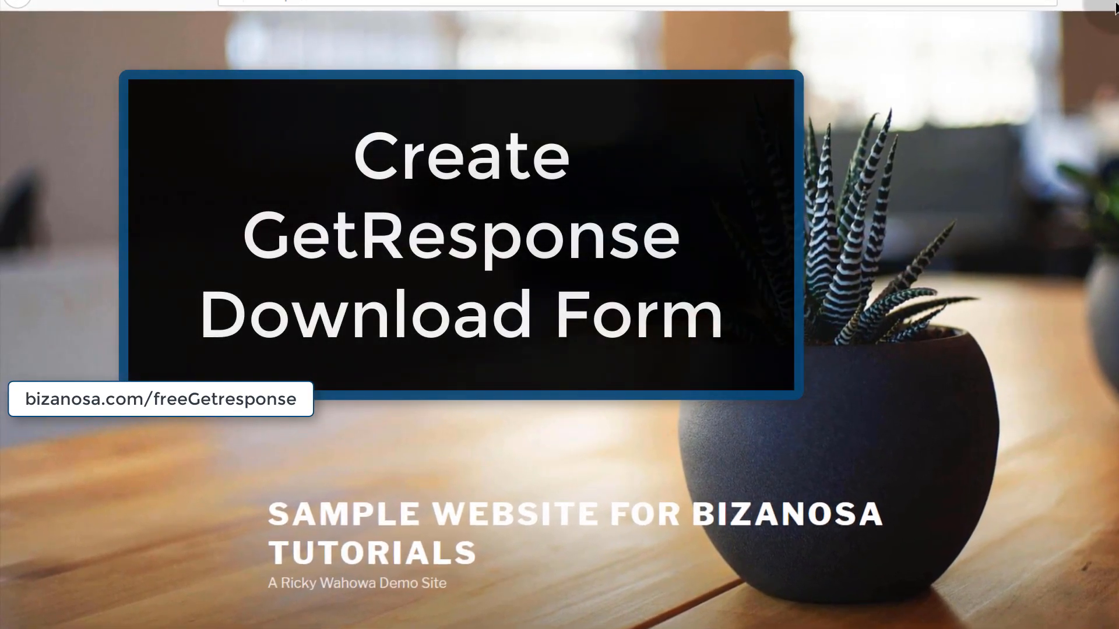
pyautogui.moveTo(1116, 6)
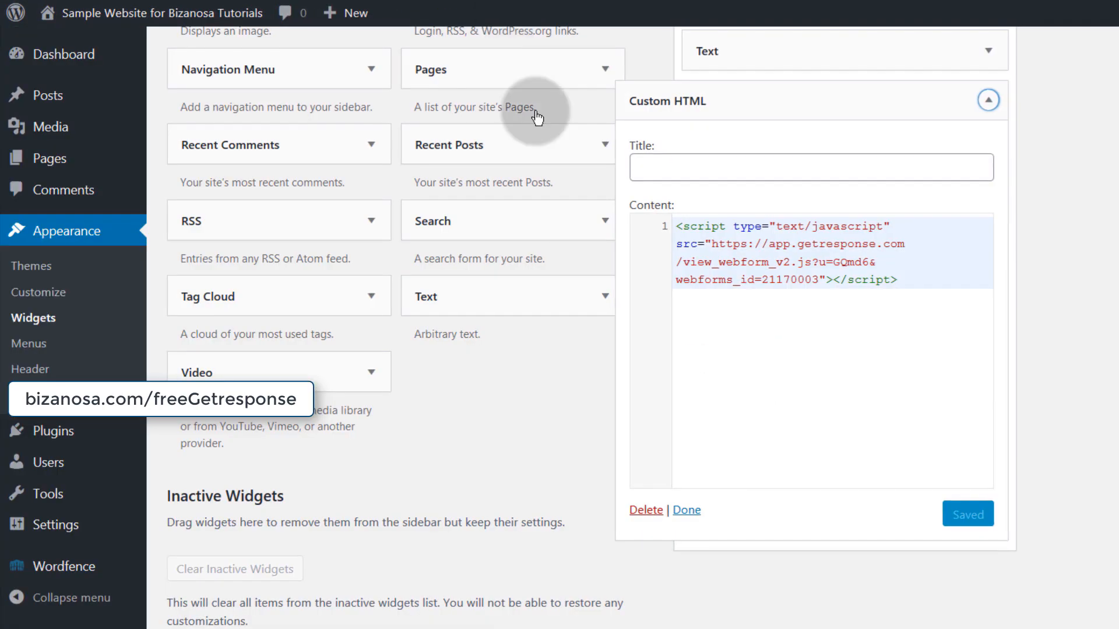
pyautogui.moveTo(914, 279); pyautogui.dragTo(672, 230)
pyautogui.press('BackSpace')
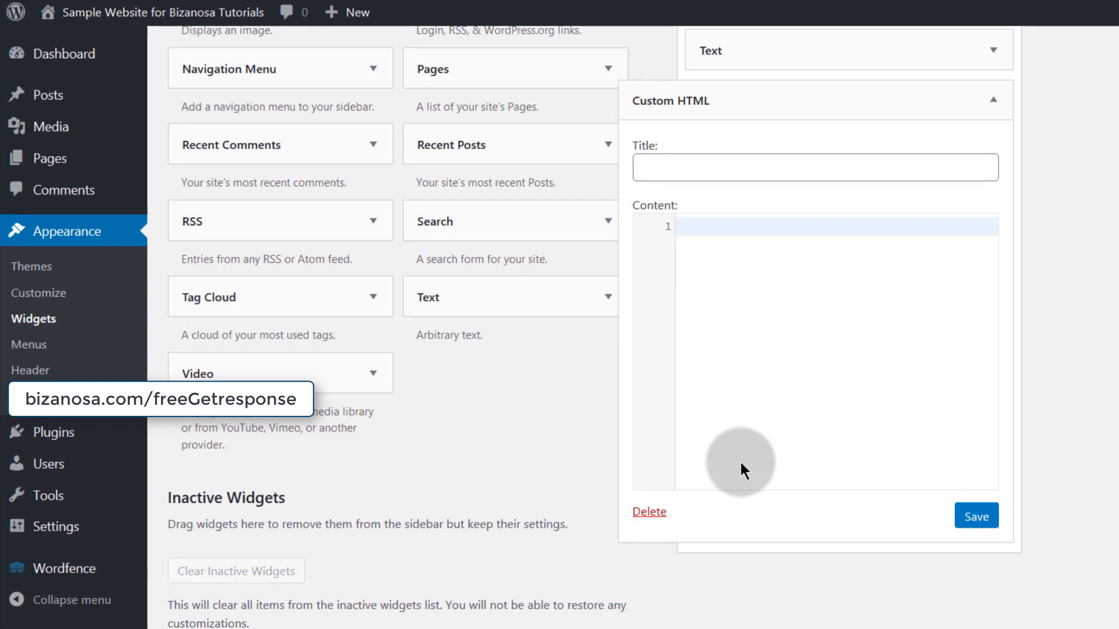
pyautogui.click(962, 517)
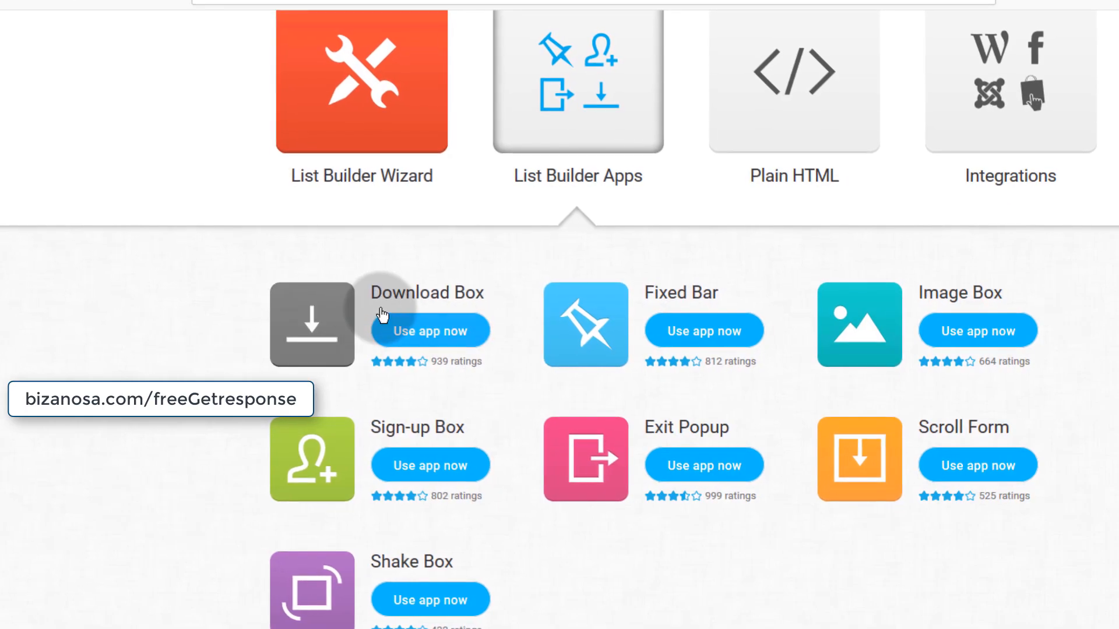
# - Start a Download Box form and focus its Download file URL field
pyautogui.click(306, 328)
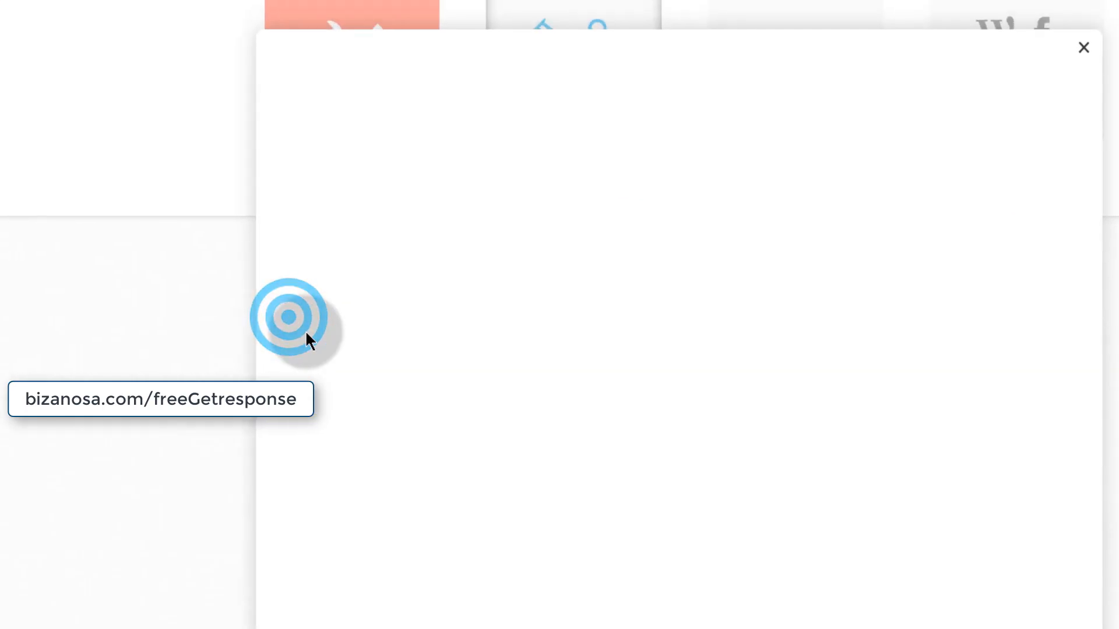
pyautogui.scroll(-4, 458, 527)
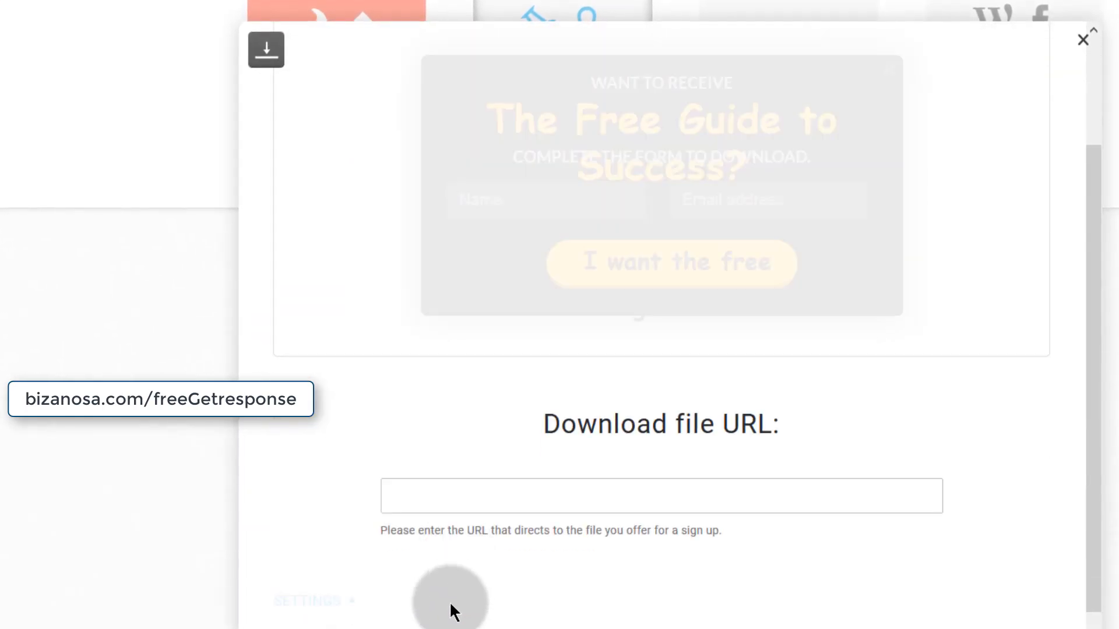
pyautogui.click(402, 440)
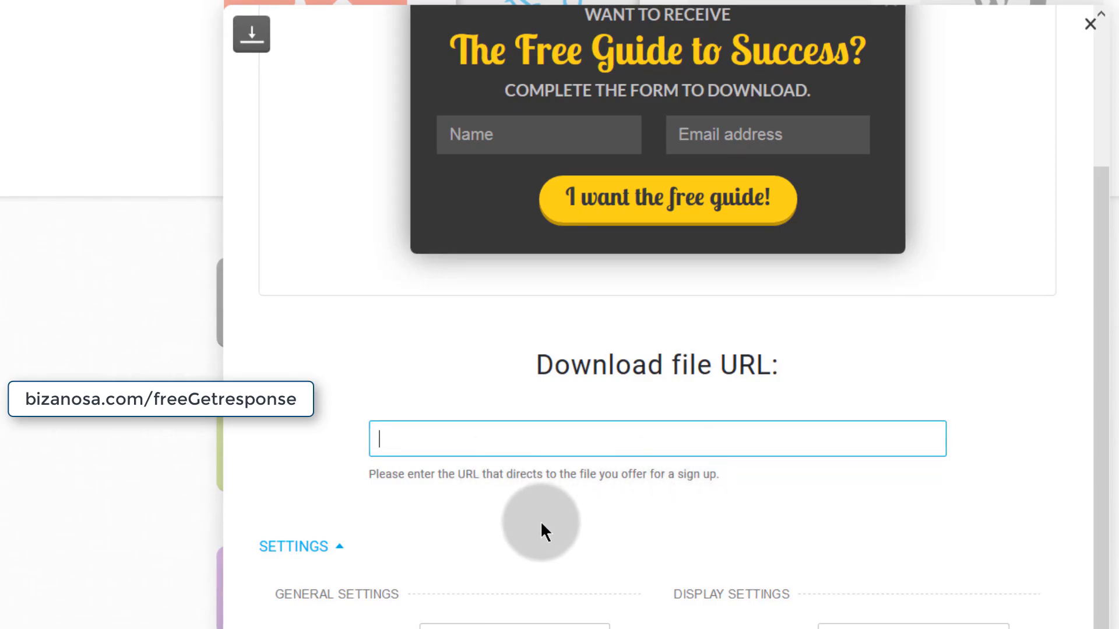
pyautogui.scroll(-3, 554, 519)
pyautogui.scroll(7, 610, 476)
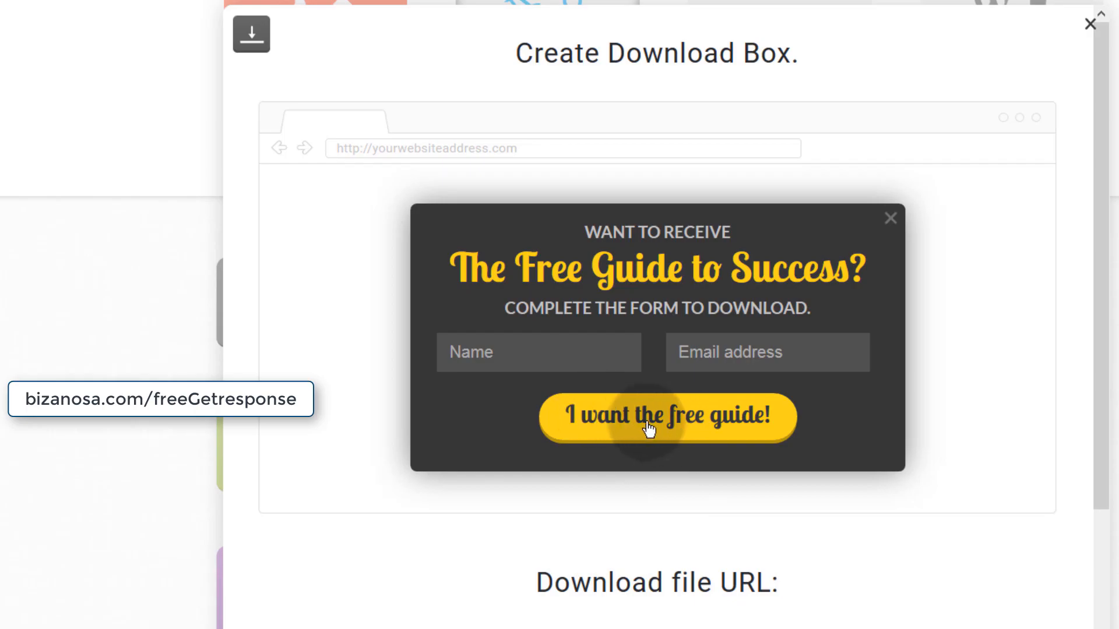
pyautogui.scroll(-3, 683, 290)
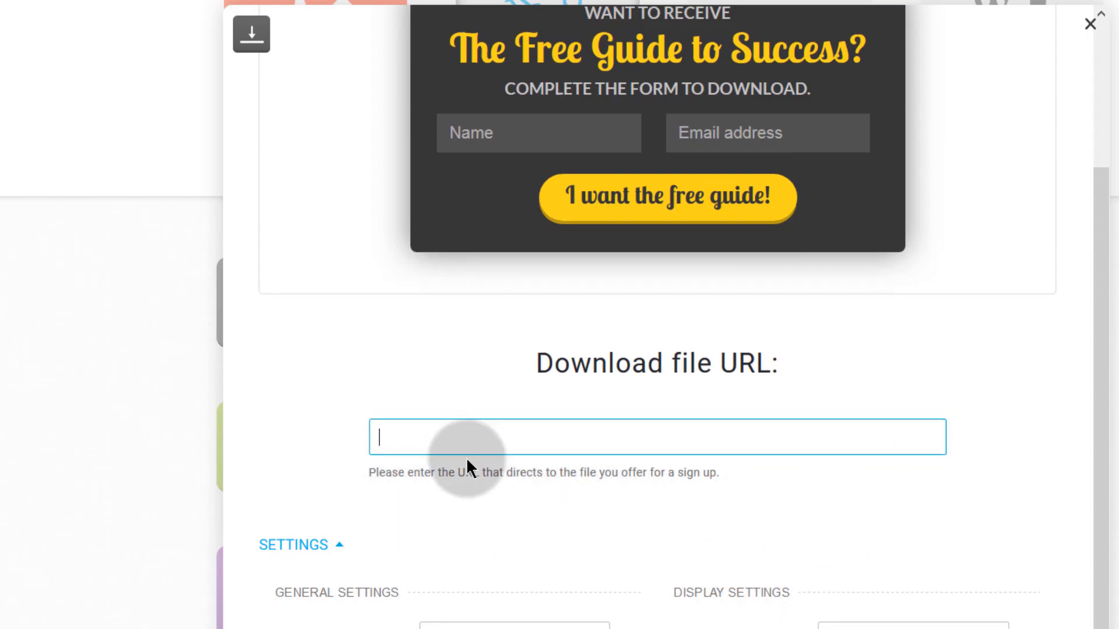
pyautogui.scroll(-3, 466, 461)
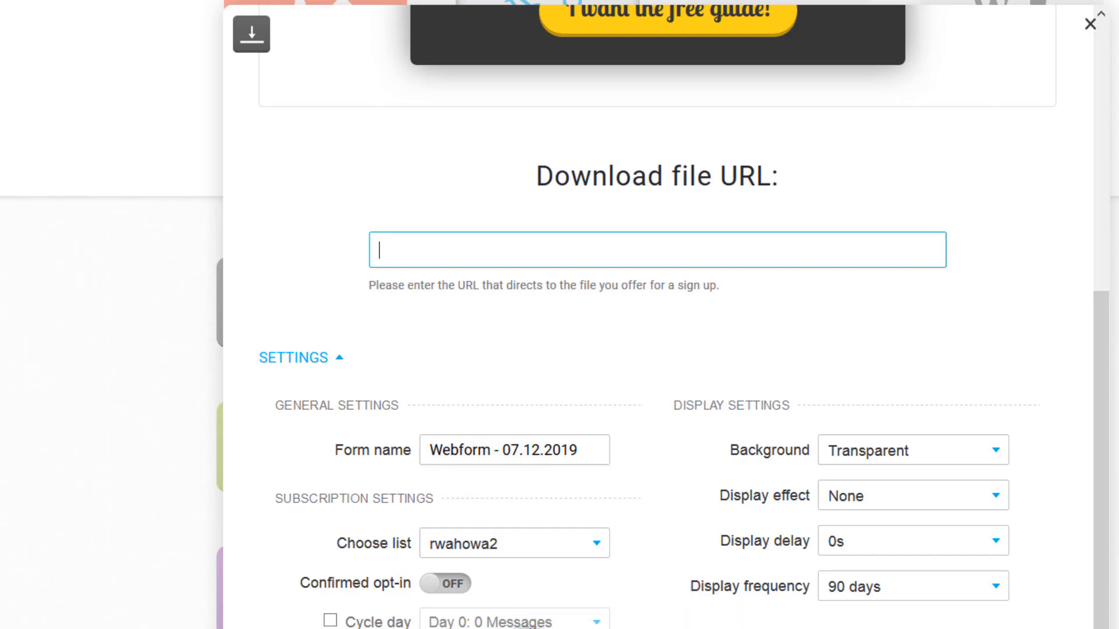
pyautogui.scroll(6, 435, 394)
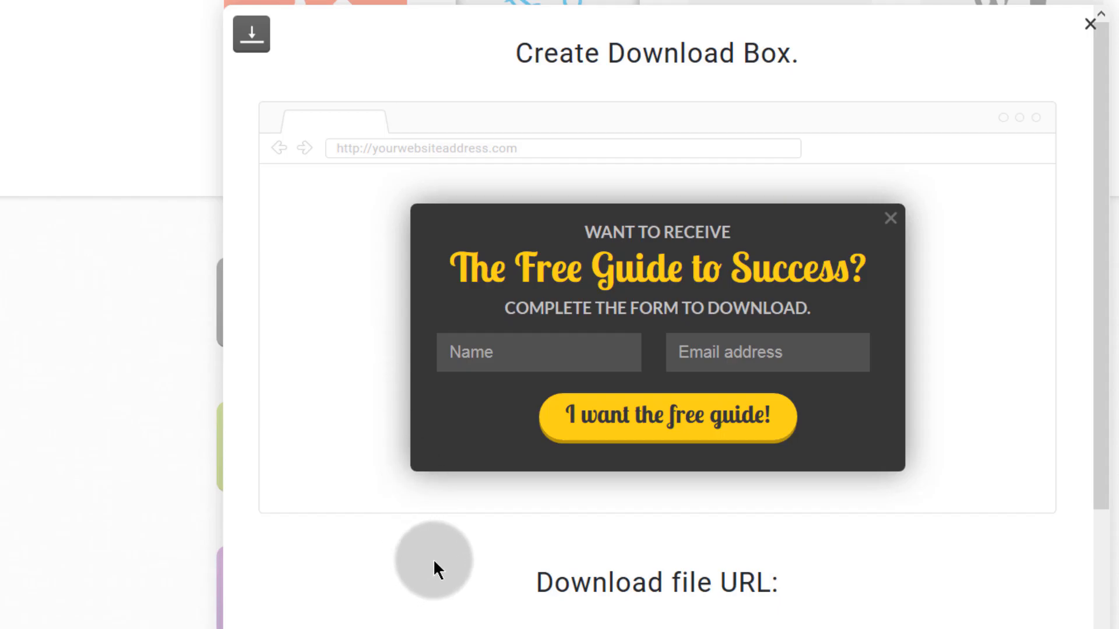
pyautogui.scroll(-5, 433, 559)
pyautogui.scroll(6, 434, 558)
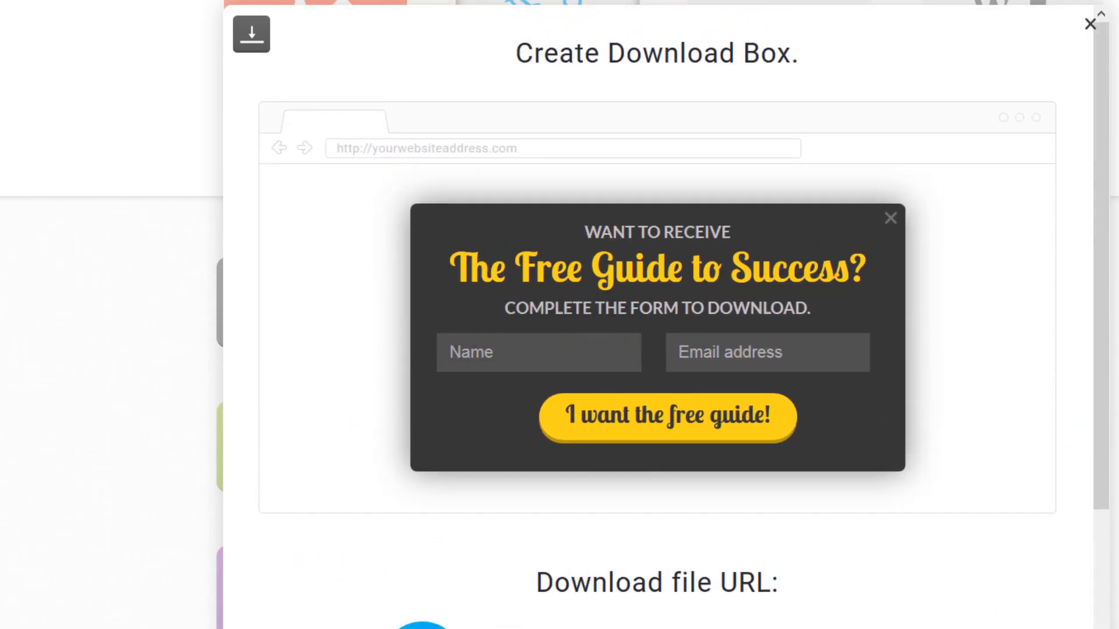
pyautogui.scroll(-5, 376, 573)
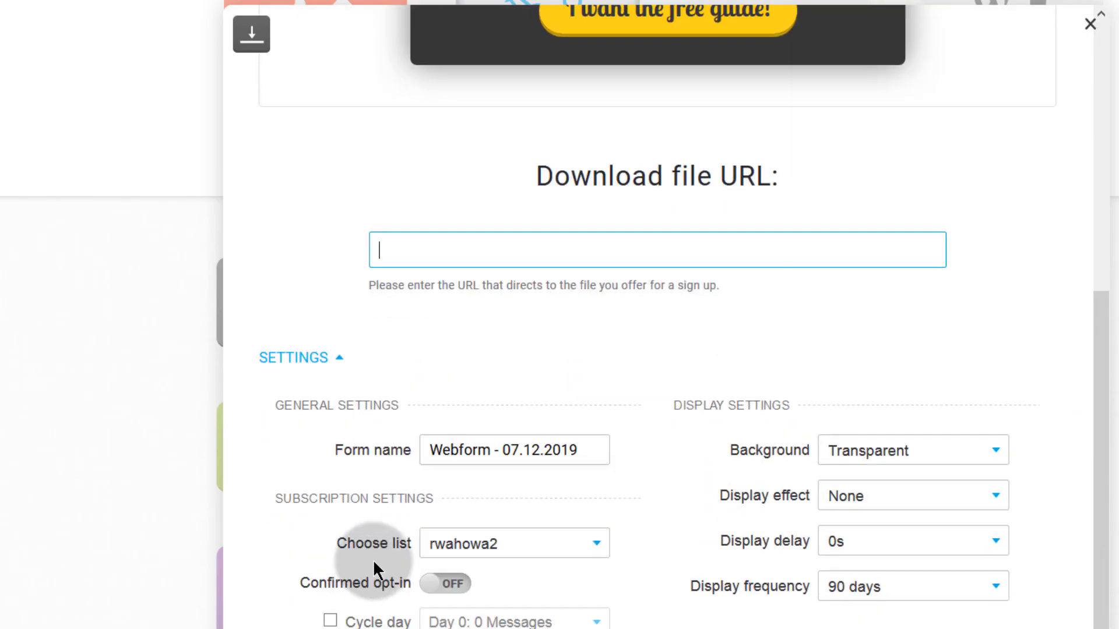
pyautogui.scroll(3, 400, 364)
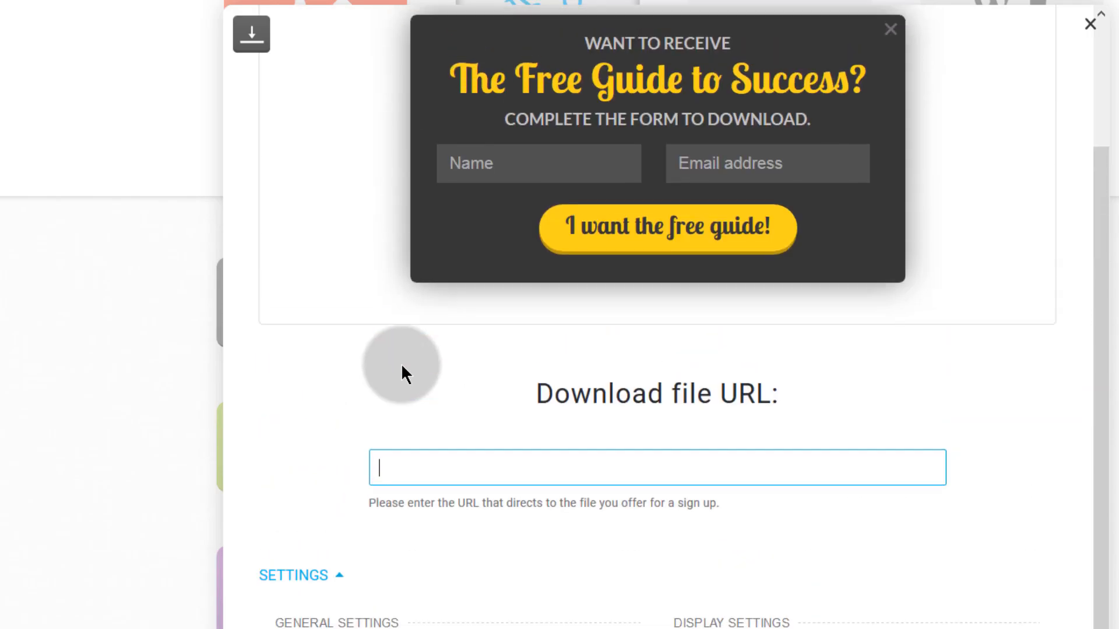
pyautogui.scroll(3, 401, 364)
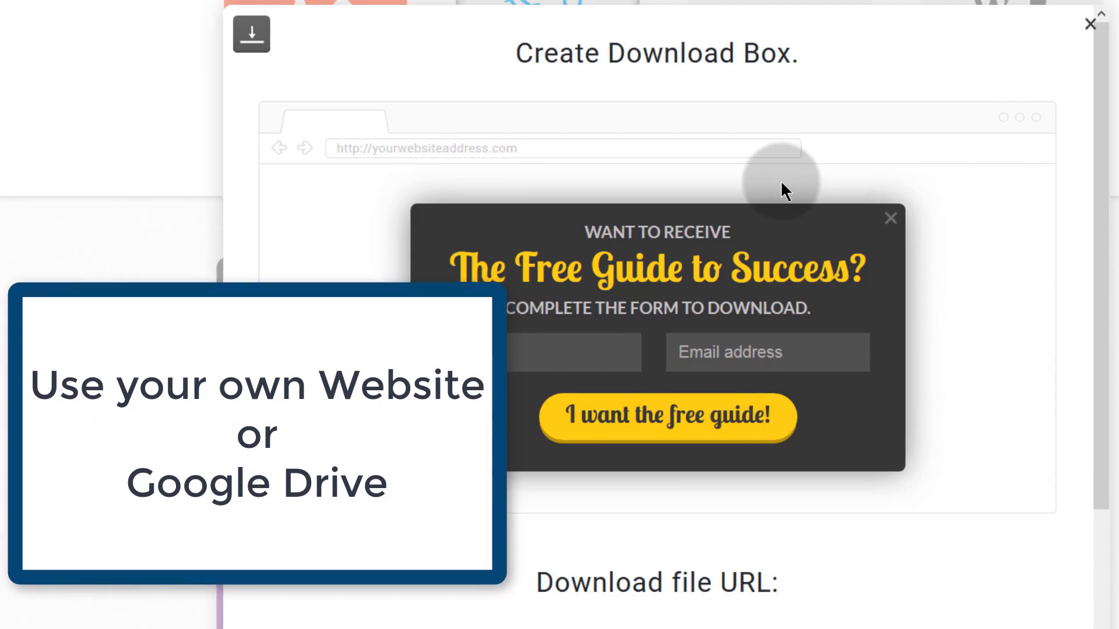
pyautogui.scroll(-6, 414, 241)
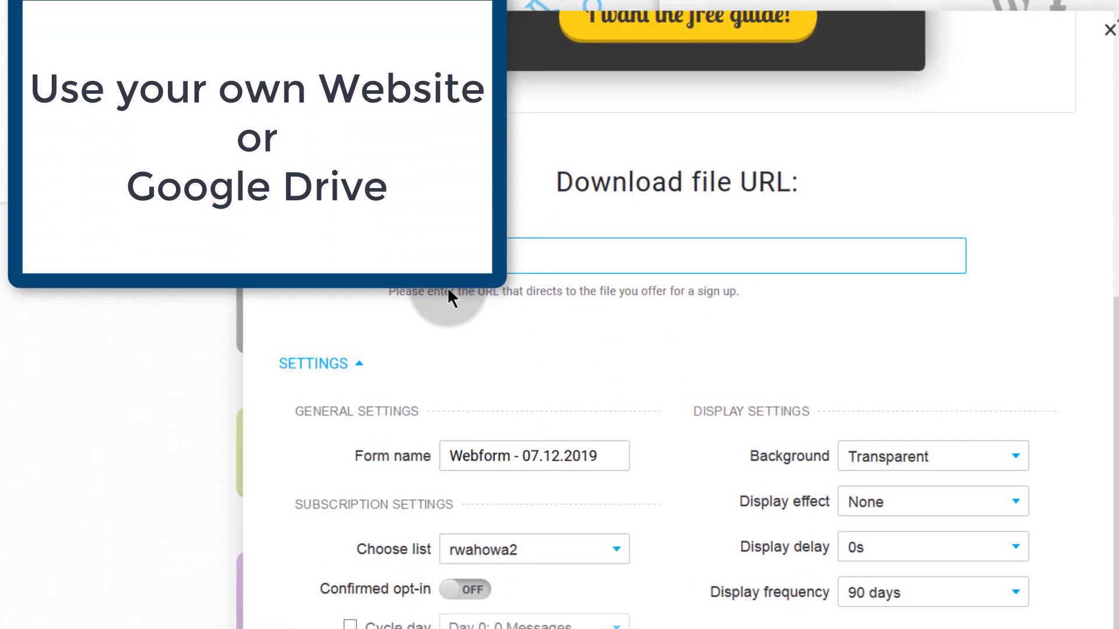
pyautogui.click(423, 259)
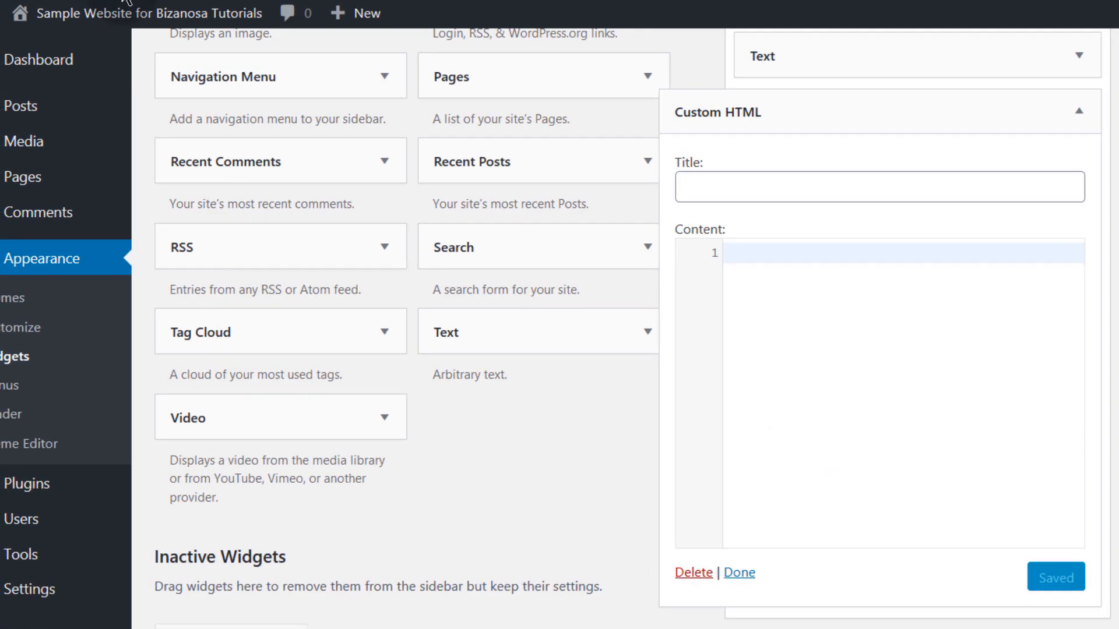
# - Go to Media > Add New in WordPress to upload a file
pyautogui.scroll(8, 262, 244)
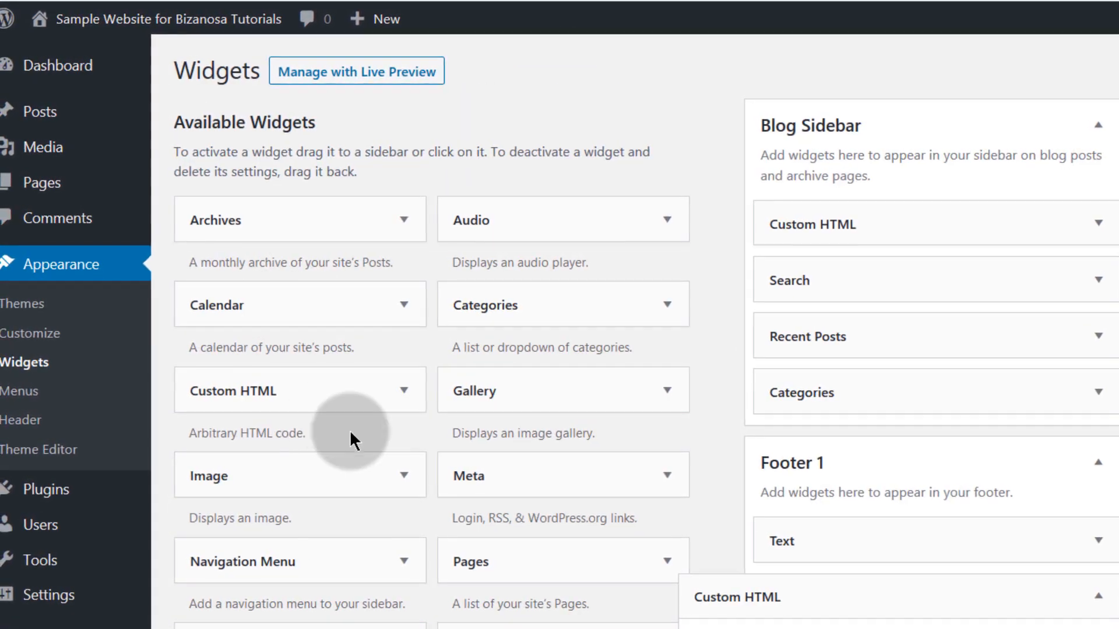
pyautogui.moveTo(13, 151)
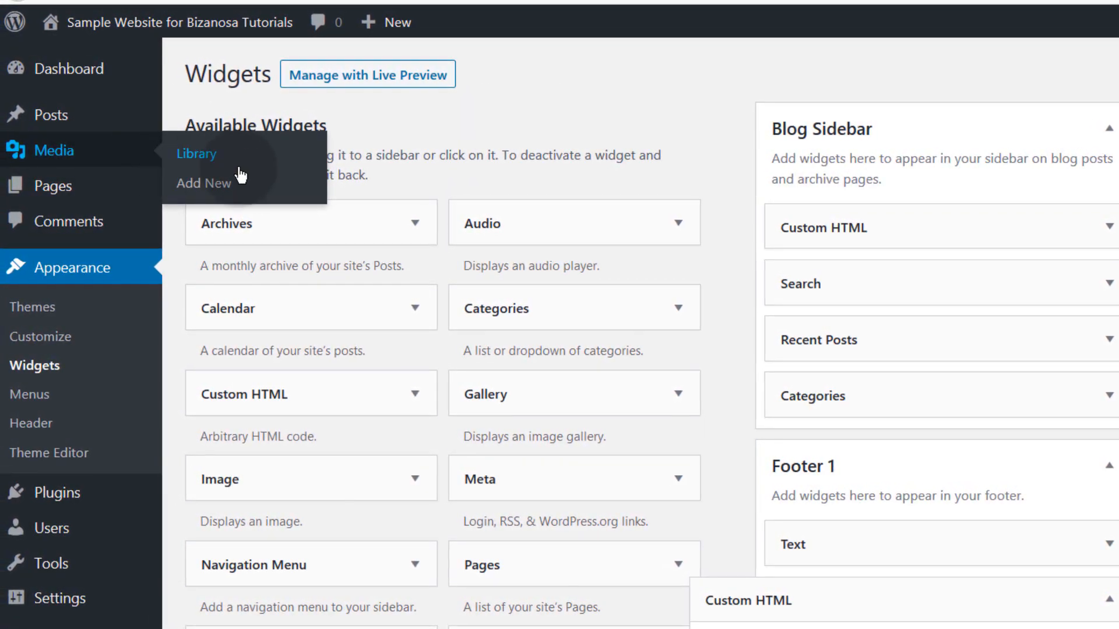
pyautogui.click(216, 188)
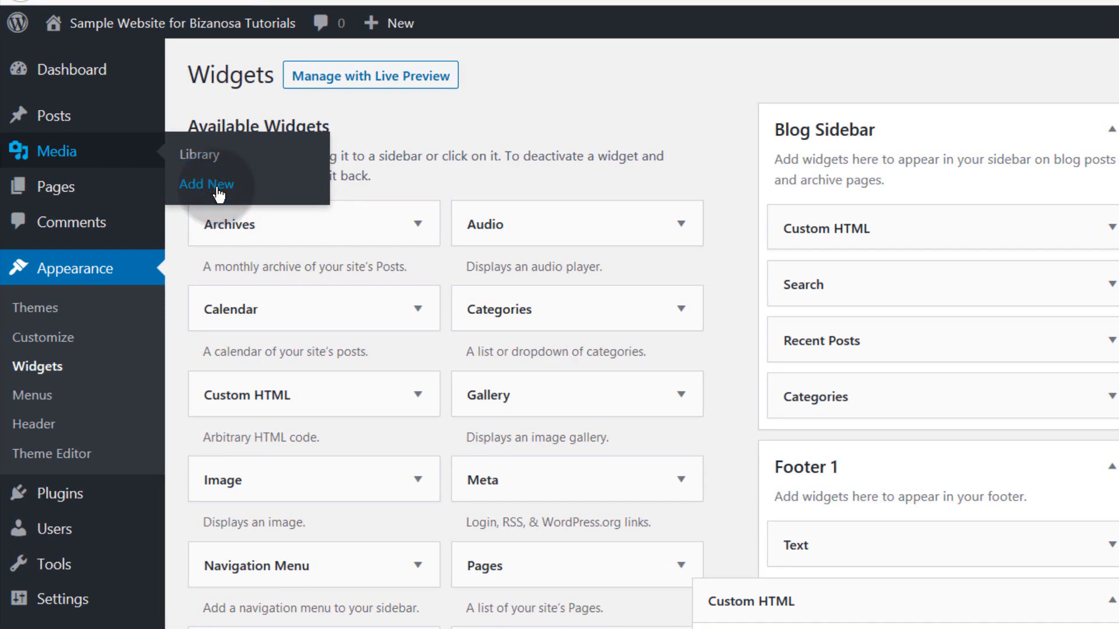
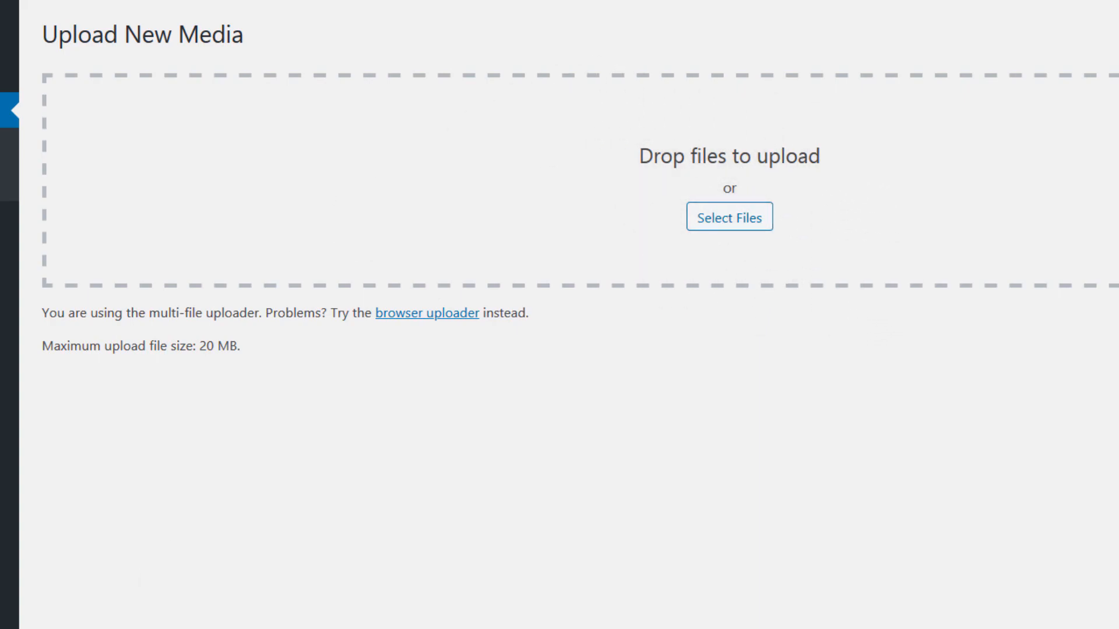
# - Upload 1-kotlin-Files-Download.zip to WordPress media and open the Media Library in a new tab
pyautogui.click(53, 618)
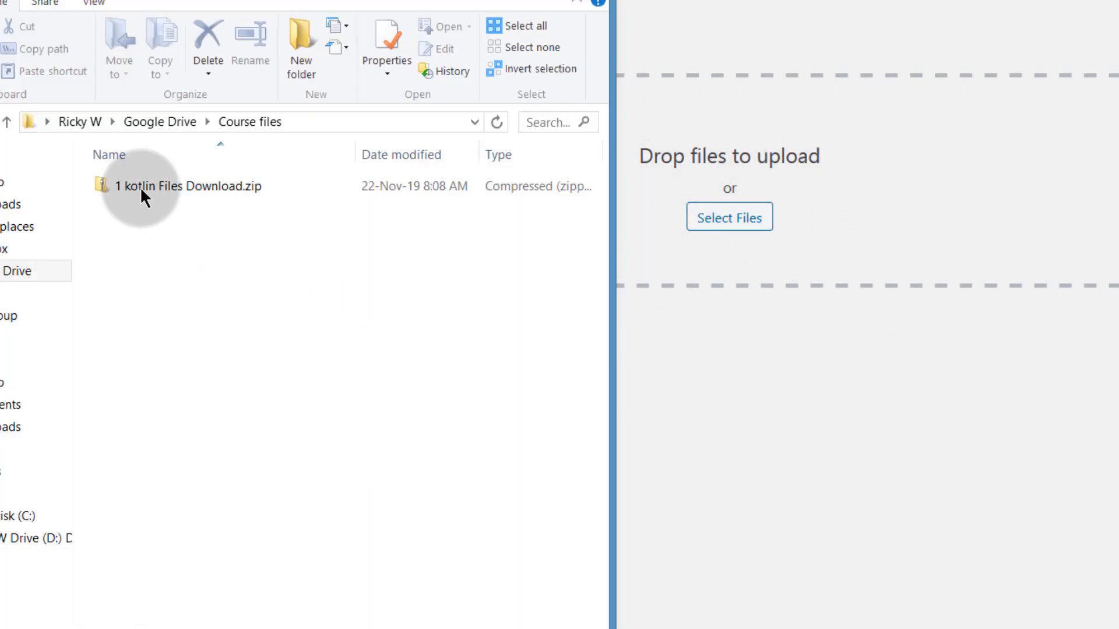
pyautogui.moveTo(135, 183); pyautogui.dragTo(721, 180)
pyautogui.click(534, 0)
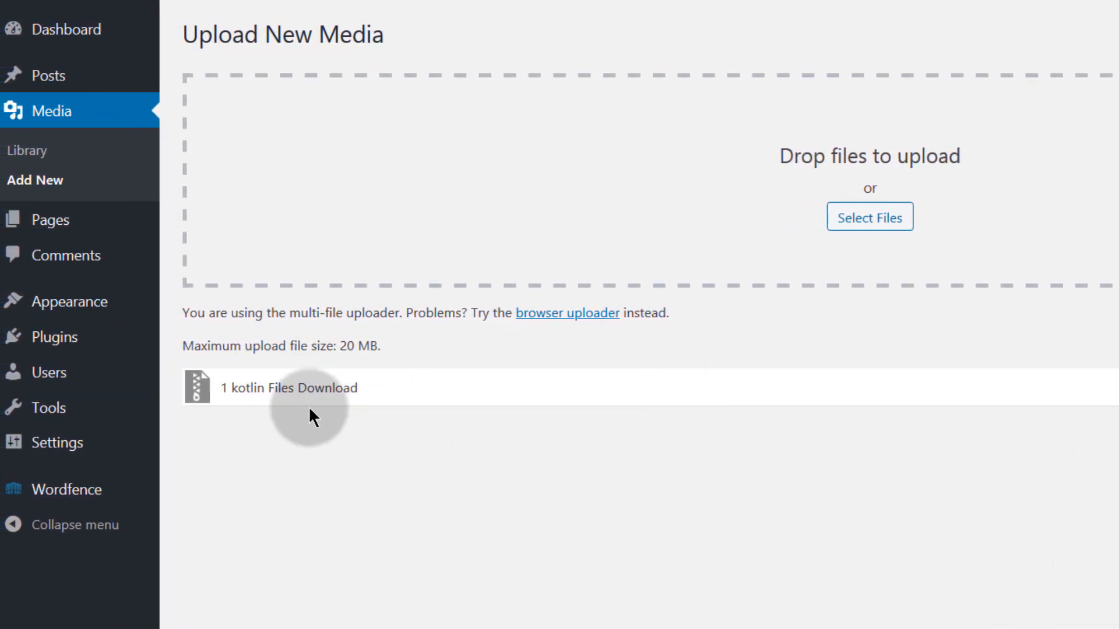
pyautogui.rightClick(82, 109)
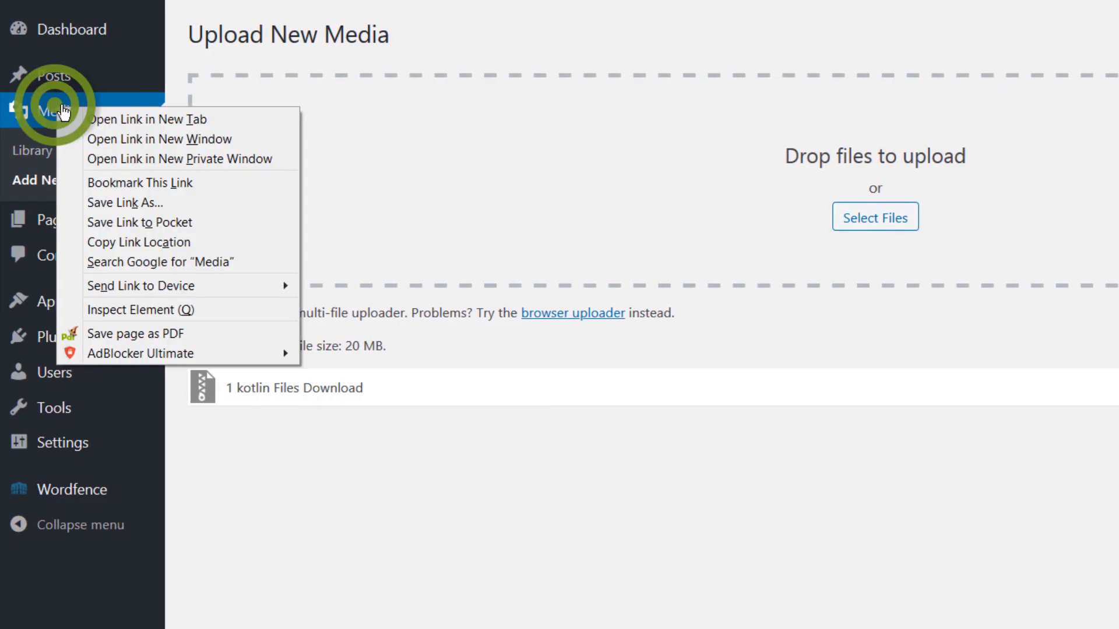
pyautogui.click(101, 113)
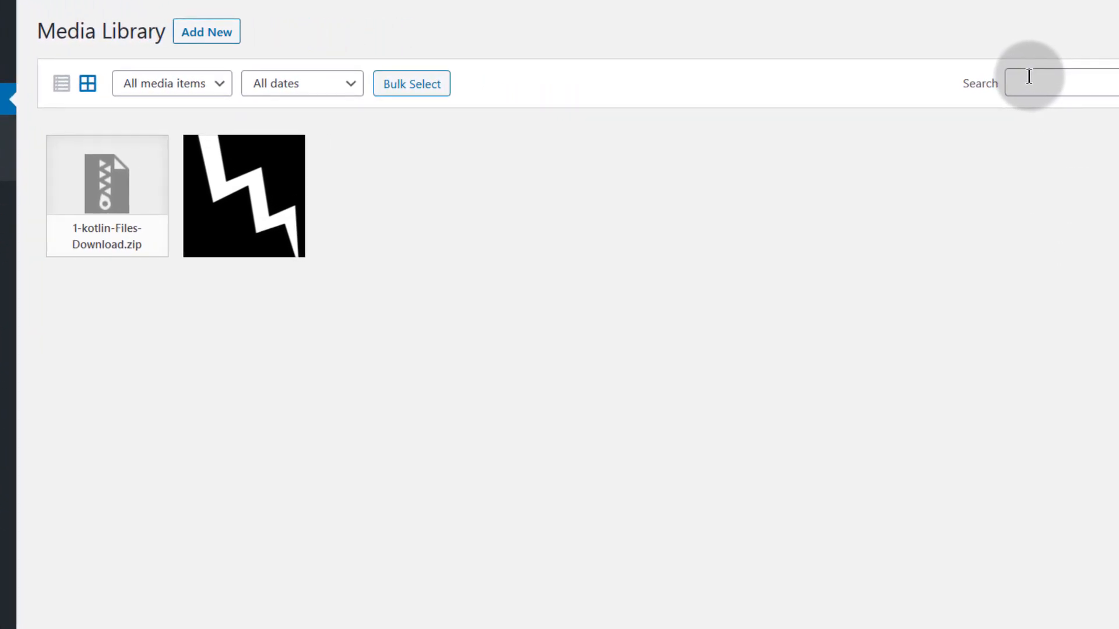
# - Open the kotlin zip's attachment details and copy its uploads/2019/12 file URL
pyautogui.click(996, 76)
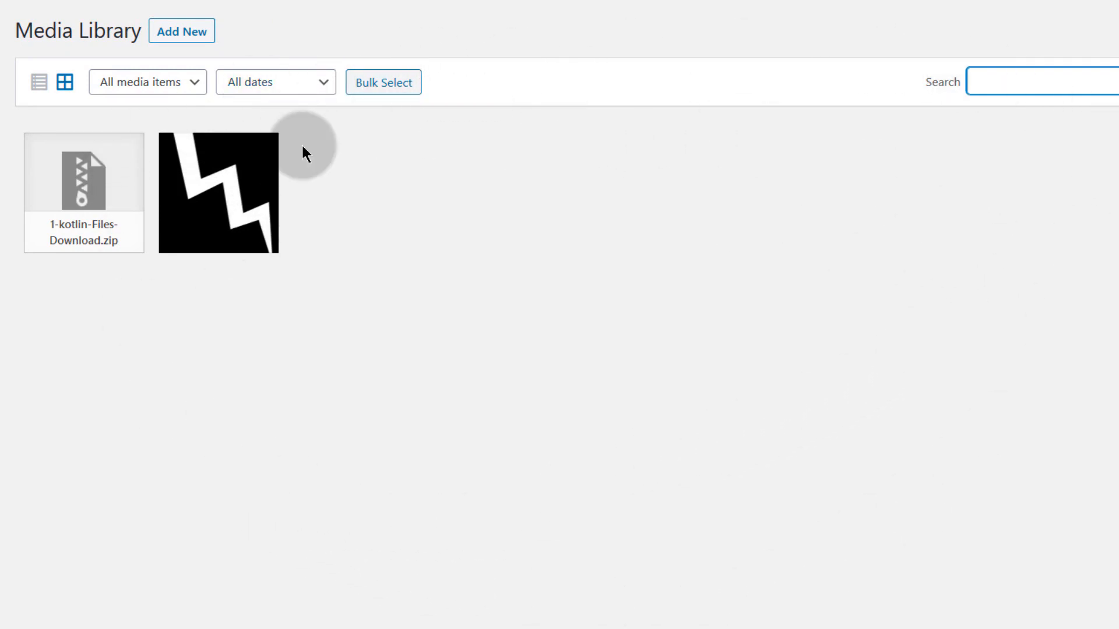
pyautogui.click(1006, 81)
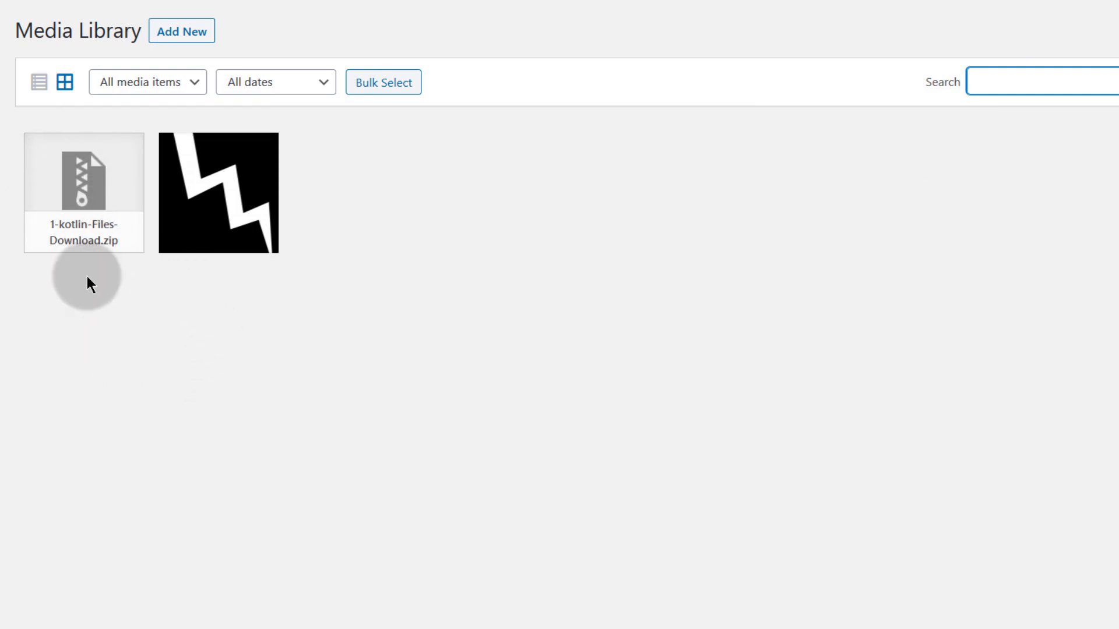
pyautogui.click(81, 202)
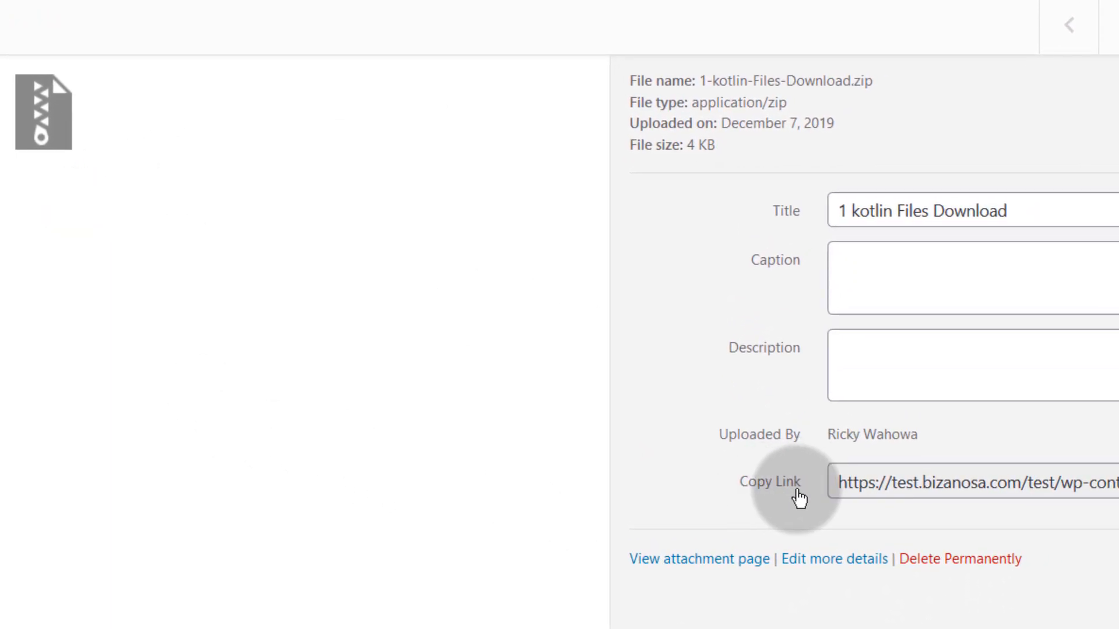
pyautogui.click(837, 483)
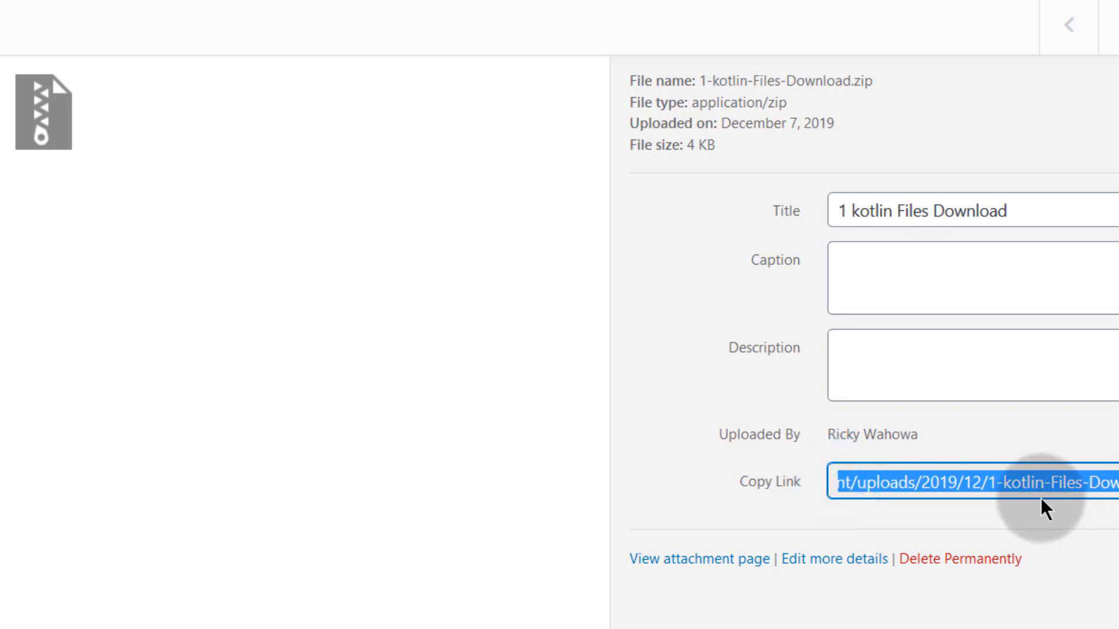
pyautogui.rightClick(982, 480)
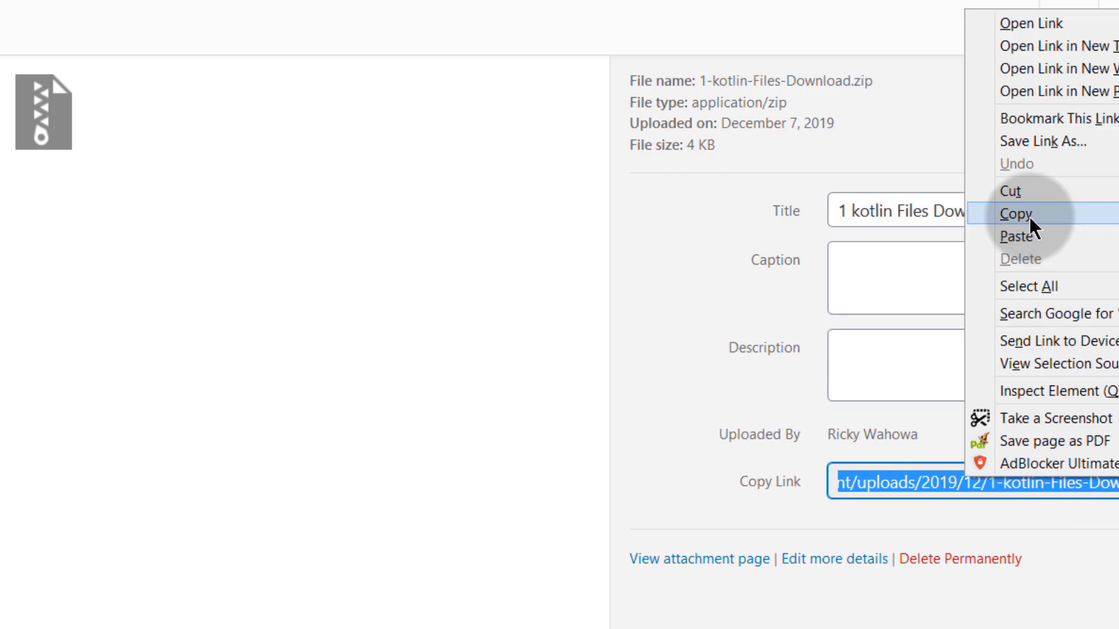
pyautogui.click(1029, 216)
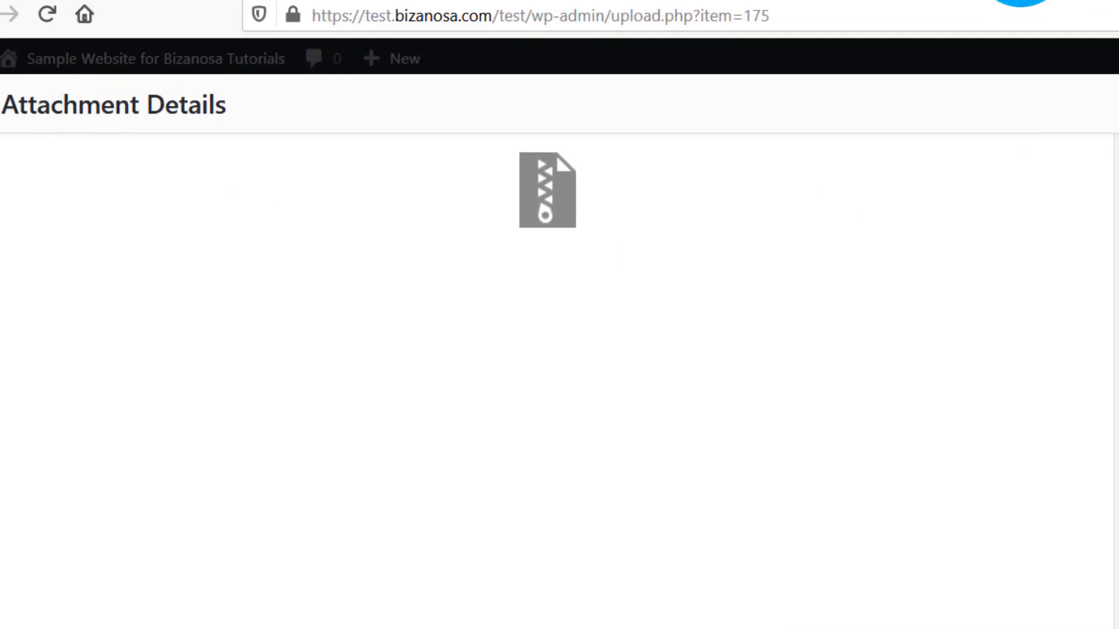
pyautogui.hotkey('ctrl', 't')
pyautogui.rightClick(362, 15)
pyautogui.click(440, 124)
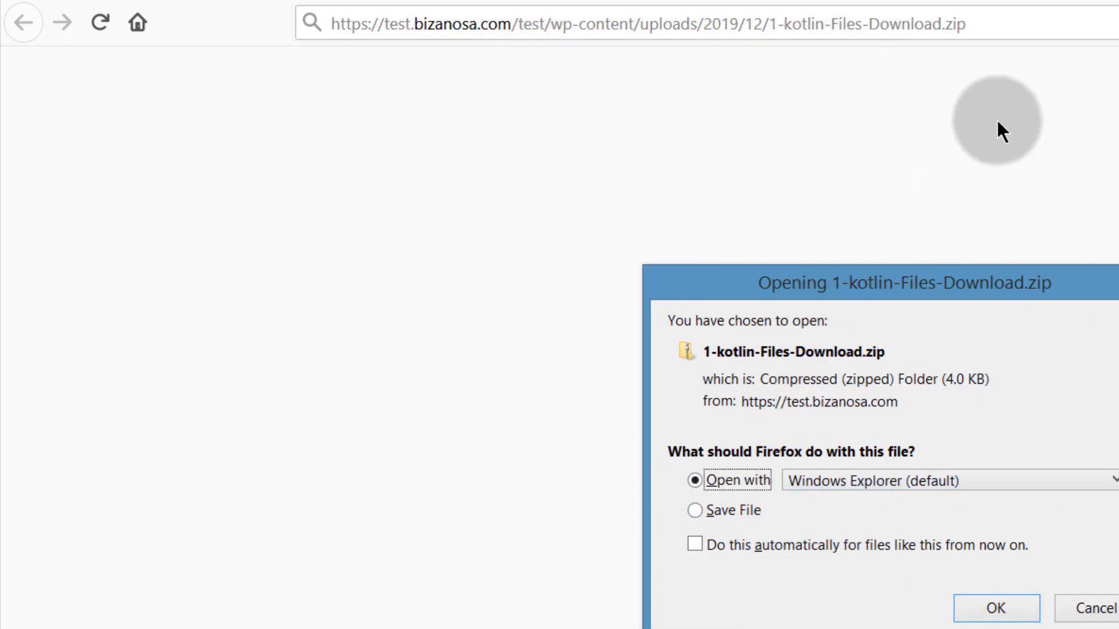
pyautogui.click(1118, 275)
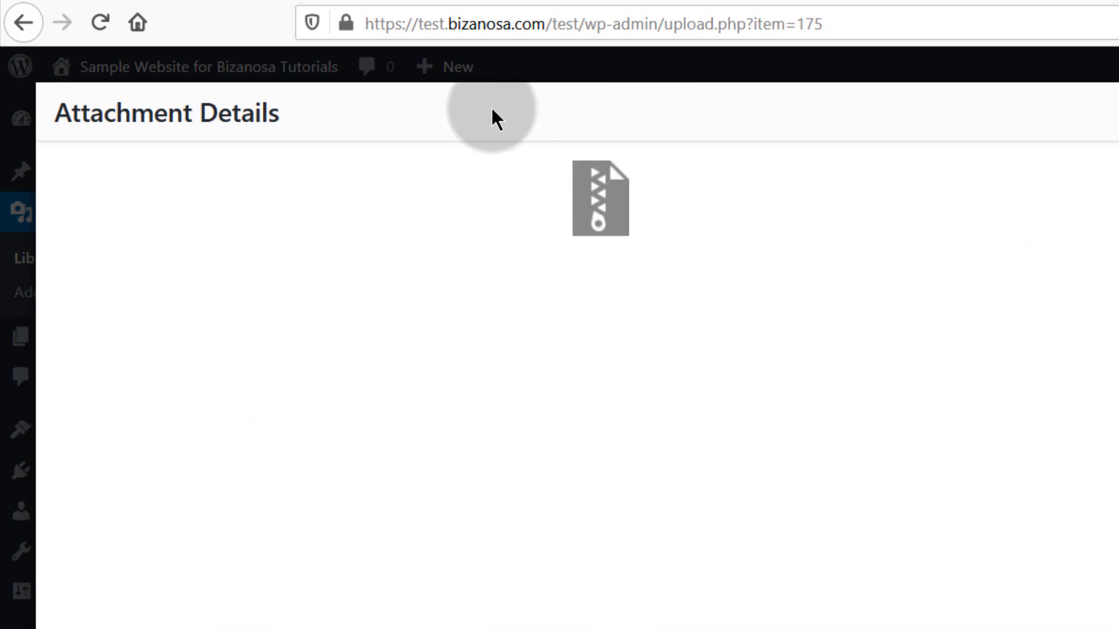
# - Paste the kotlin zip link into the webform's Download file URL field
pyautogui.click(409, 1)
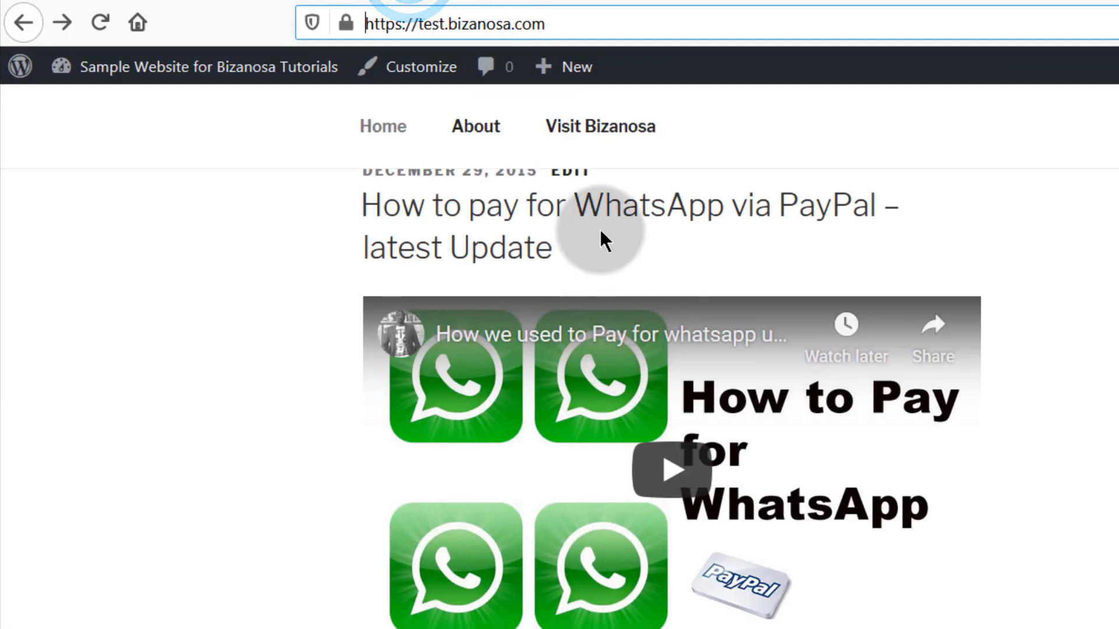
pyautogui.click(121, 2)
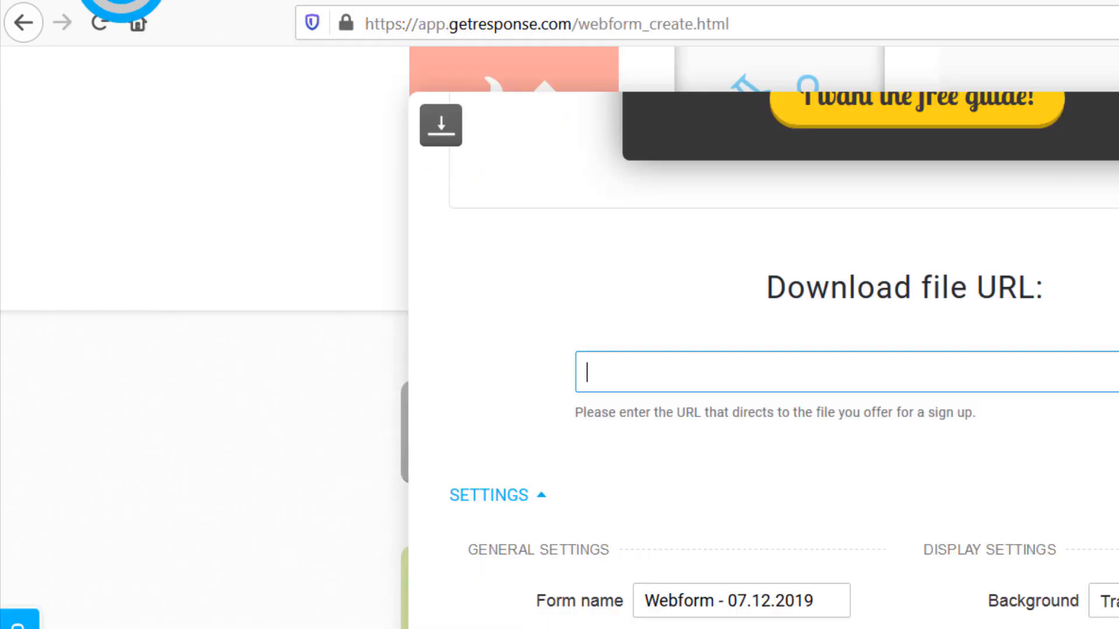
pyautogui.click(602, 370)
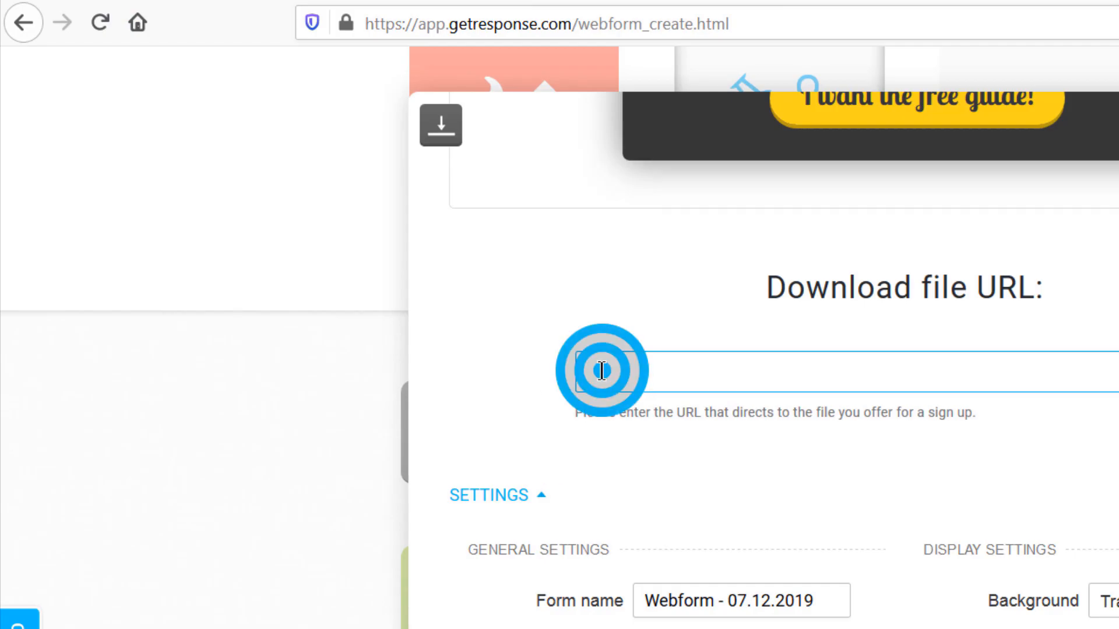
pyautogui.rightClick(602, 371)
pyautogui.click(669, 458)
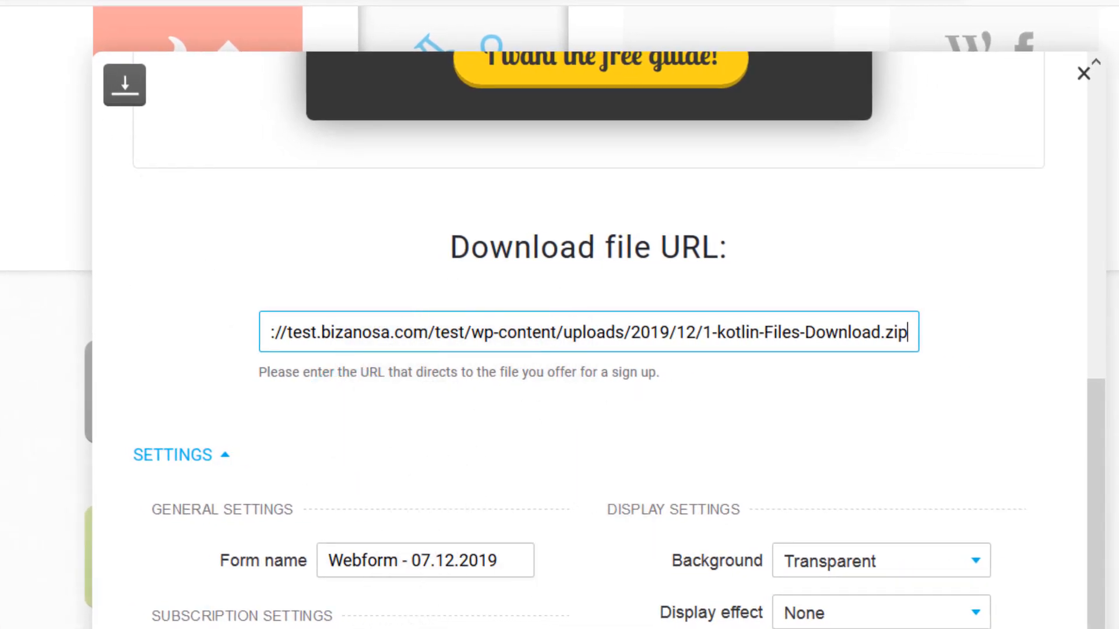
# - Rename the form to 'Download' and pick business2 as its list
pyautogui.moveTo(519, 561); pyautogui.dragTo(295, 560)
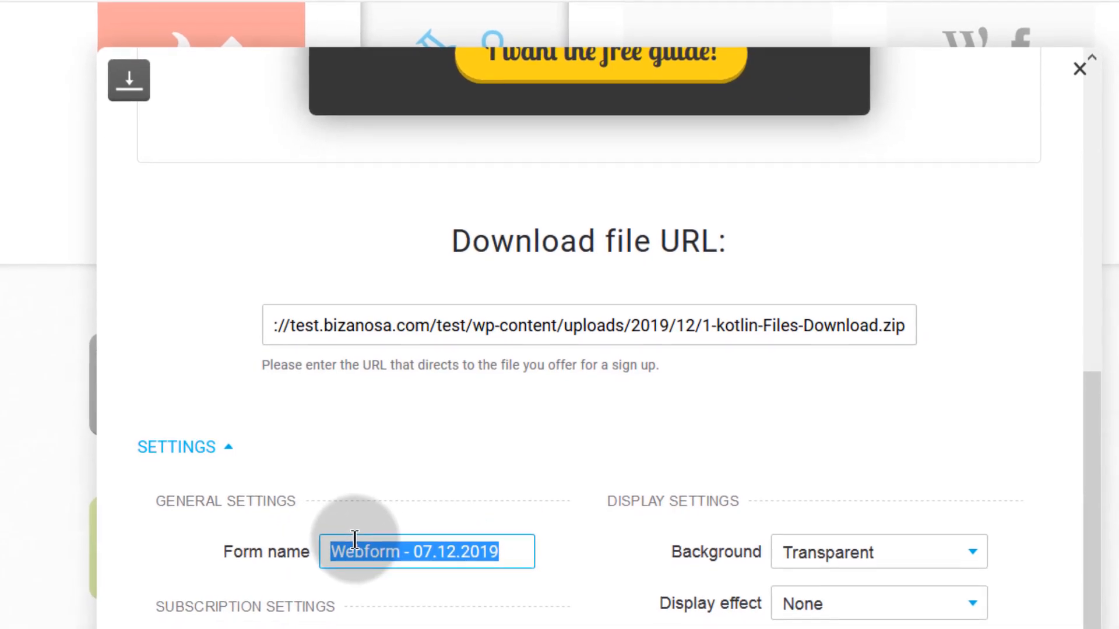
pyautogui.write('Download')
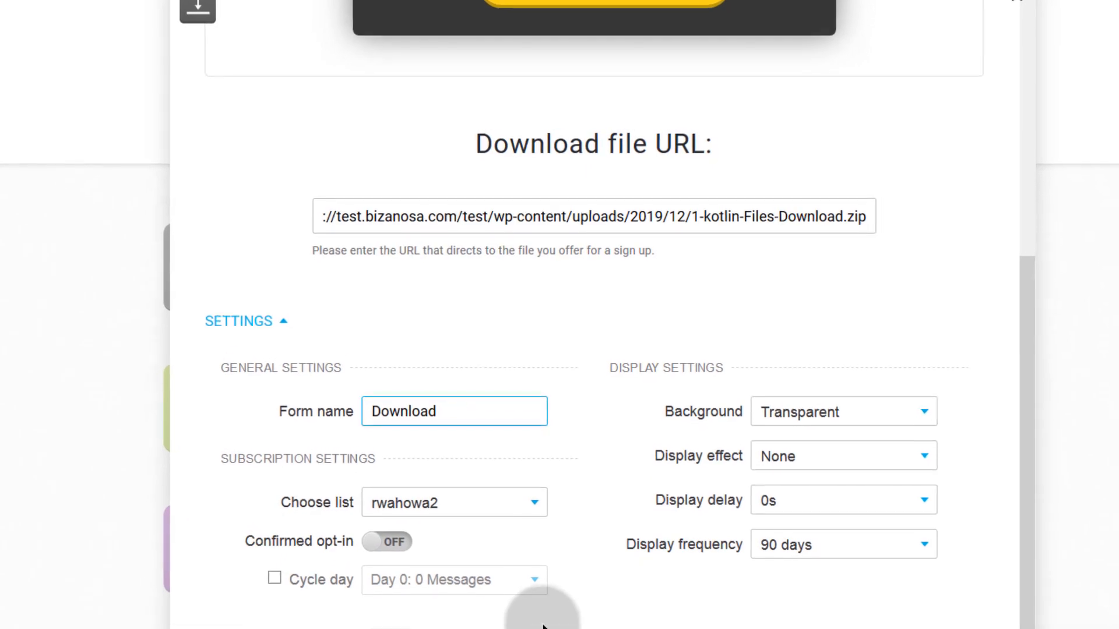
pyautogui.click(457, 501)
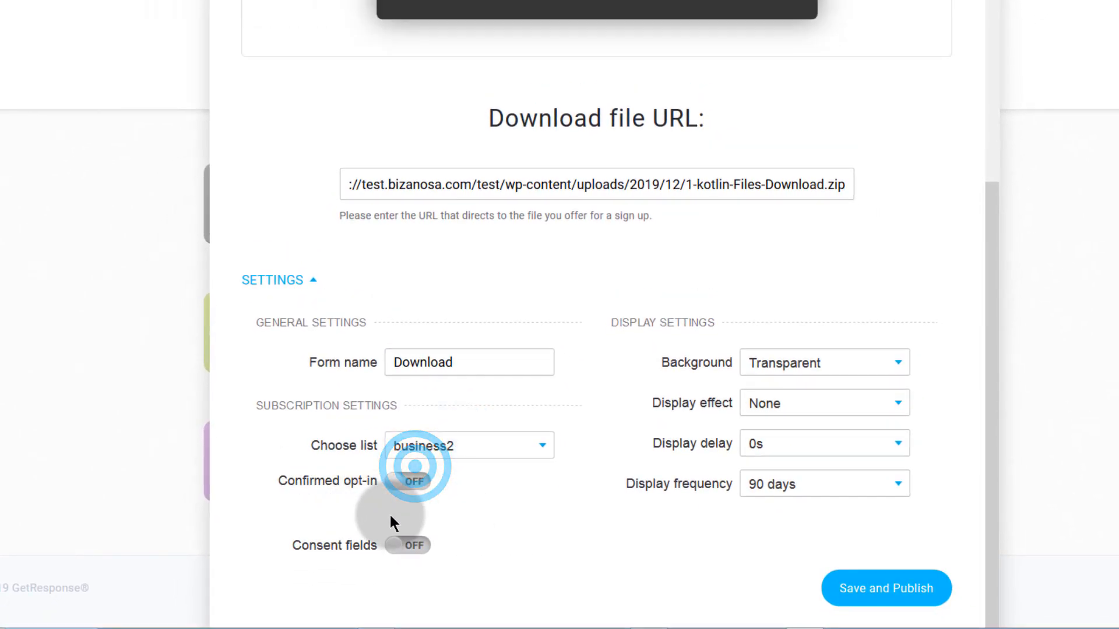
# - Keep a Transparent background and set display effect Fade, delay 1s, frequency Always
pyautogui.scroll(-1, 280, 518)
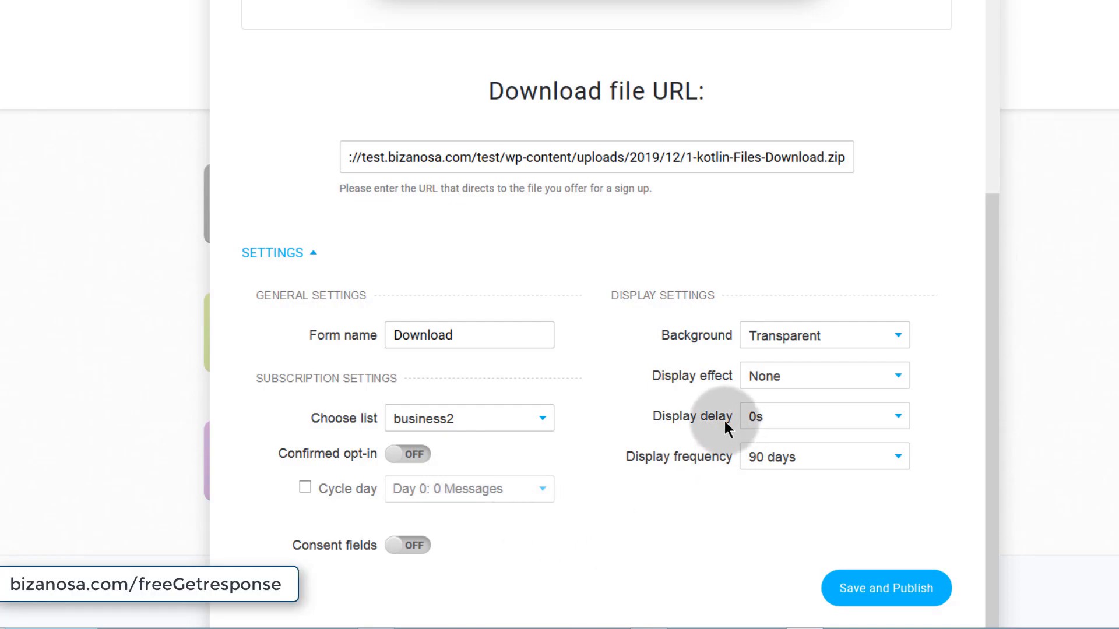
pyautogui.click(831, 334)
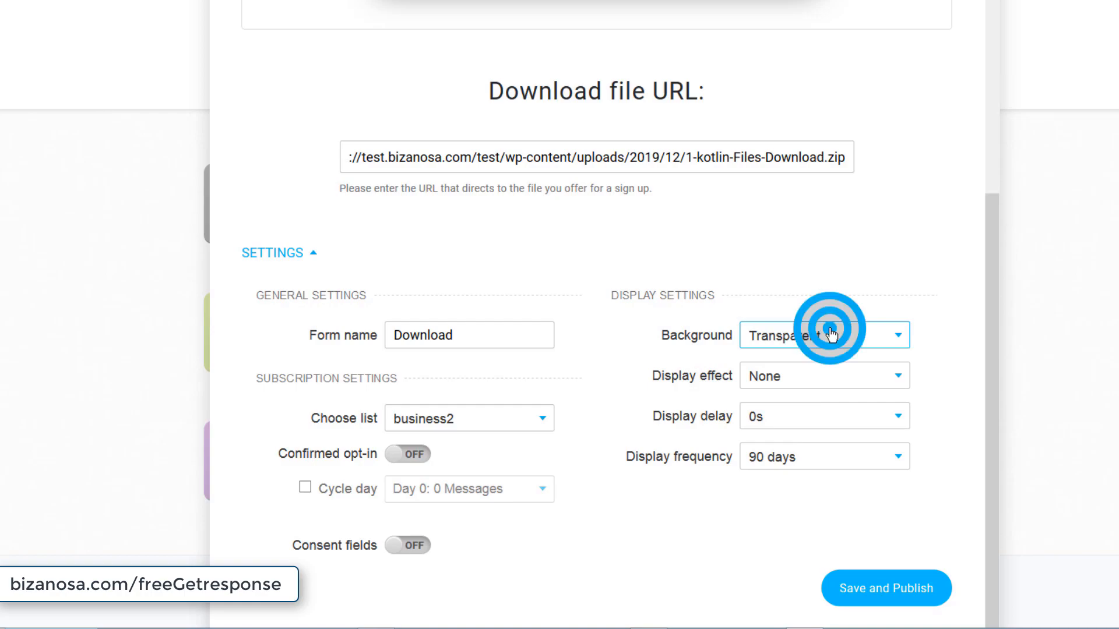
pyautogui.click(830, 334)
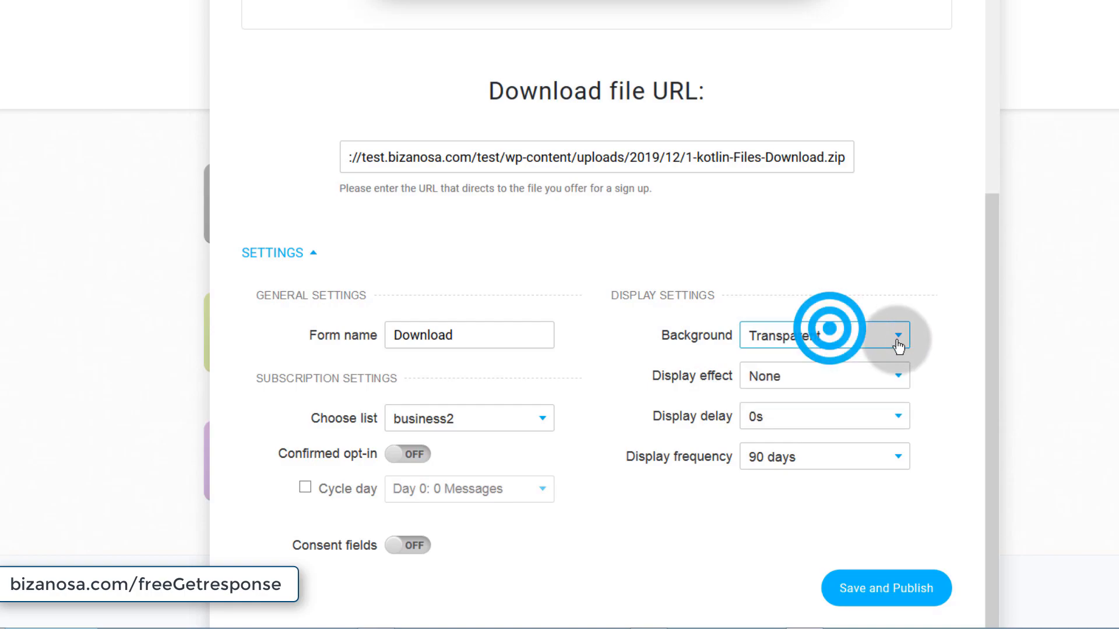
pyautogui.click(796, 383)
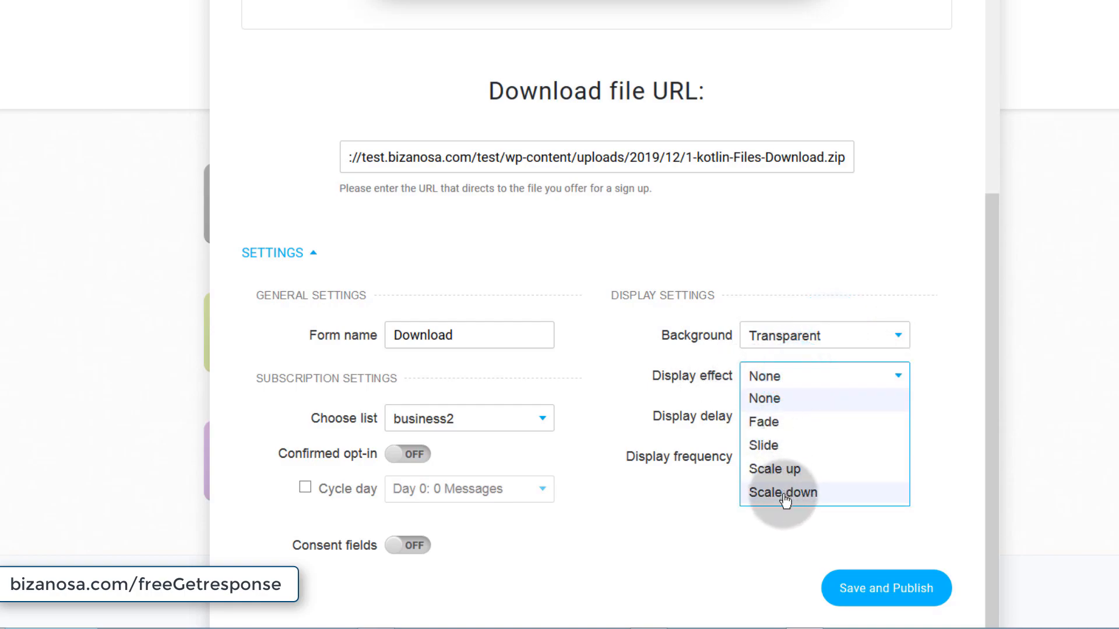
pyautogui.click(773, 423)
pyautogui.click(799, 416)
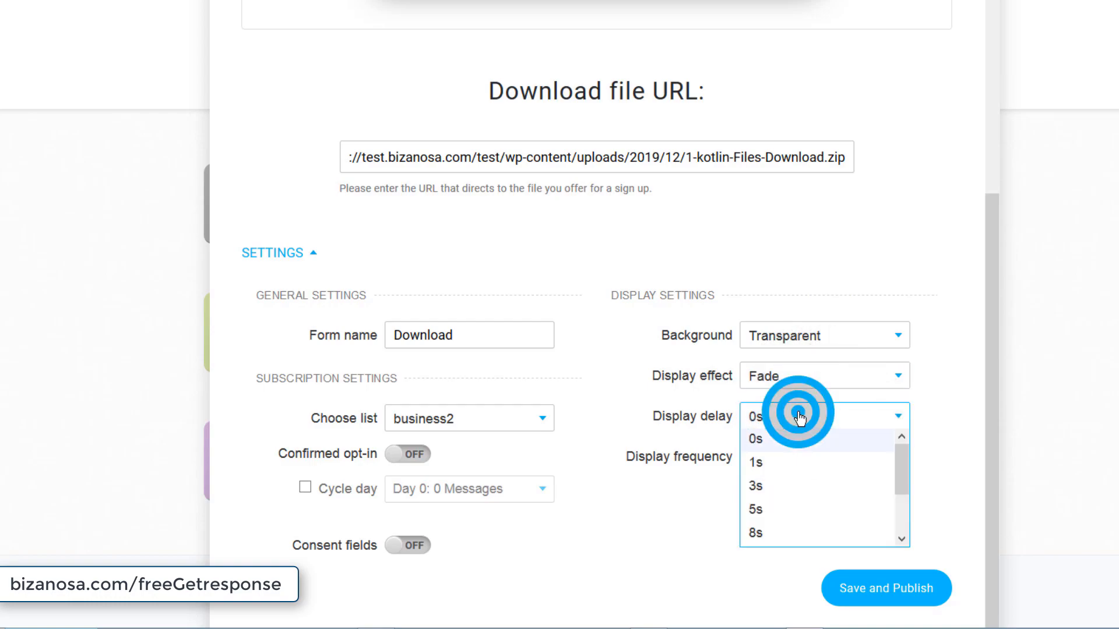
pyautogui.click(763, 470)
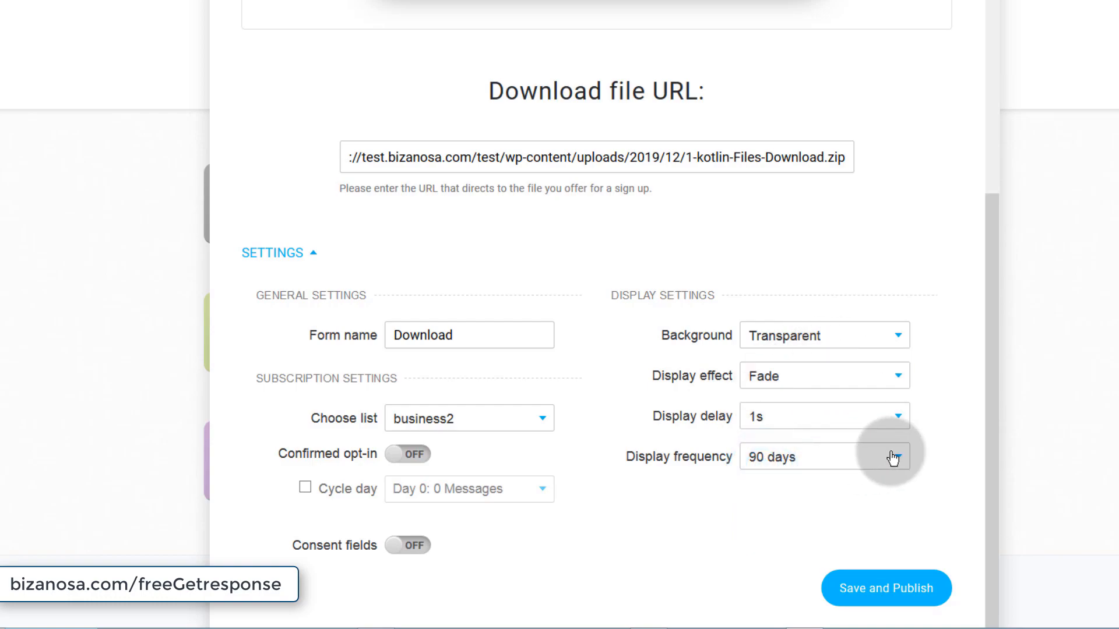
pyautogui.click(796, 461)
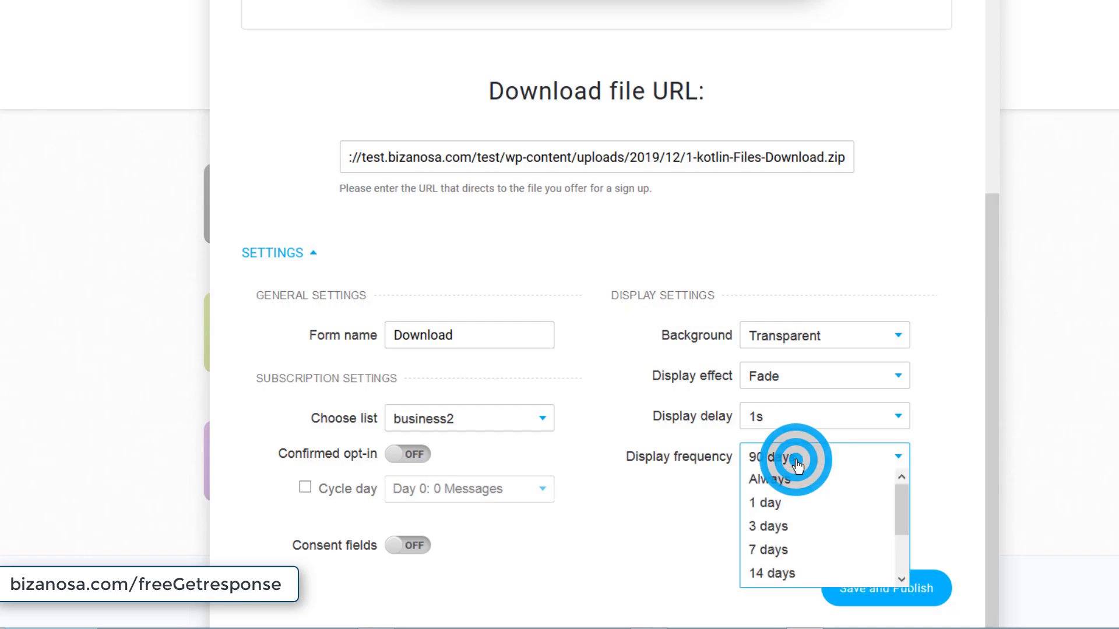
pyautogui.click(766, 481)
# - Save and publish the Download webform
pyautogui.scroll(6, 537, 258)
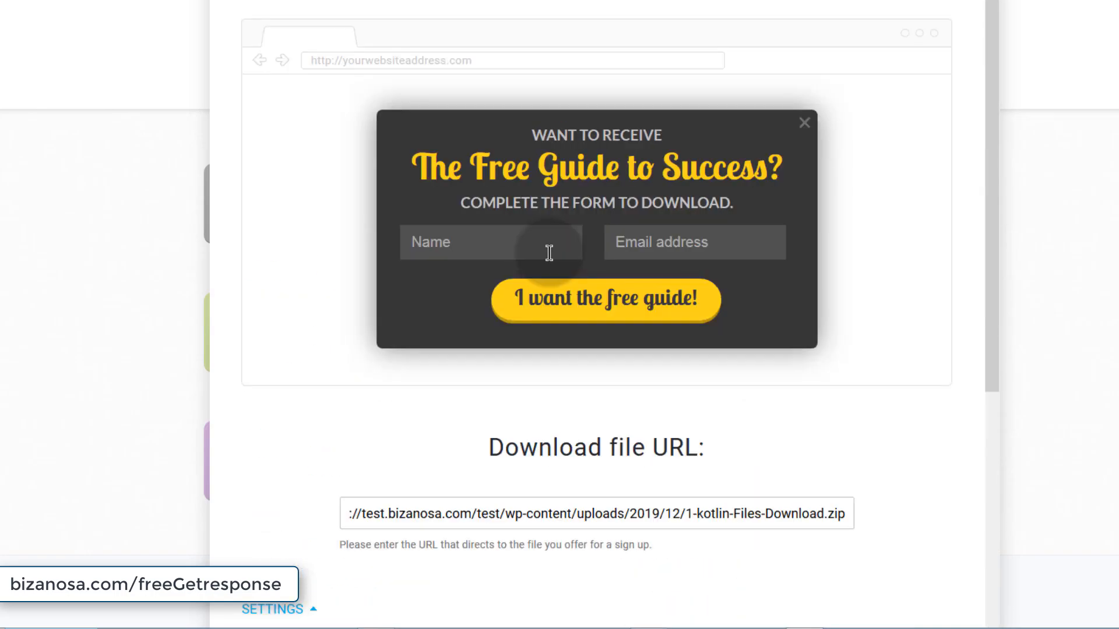
pyautogui.scroll(-3, 575, 303)
pyautogui.scroll(3, 571, 300)
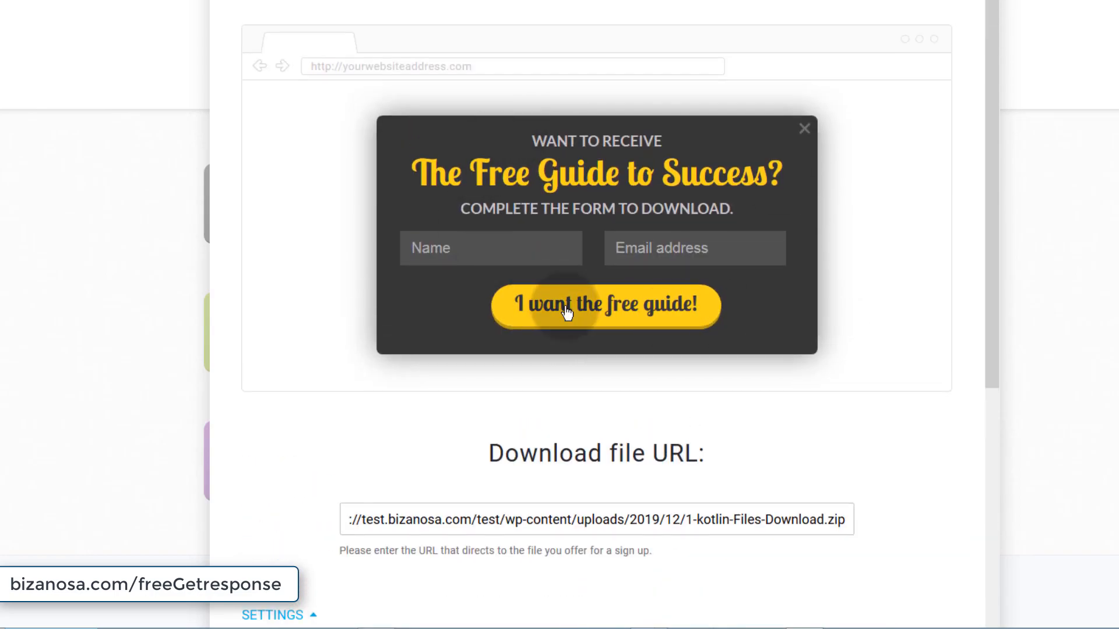
pyautogui.scroll(-3, 570, 315)
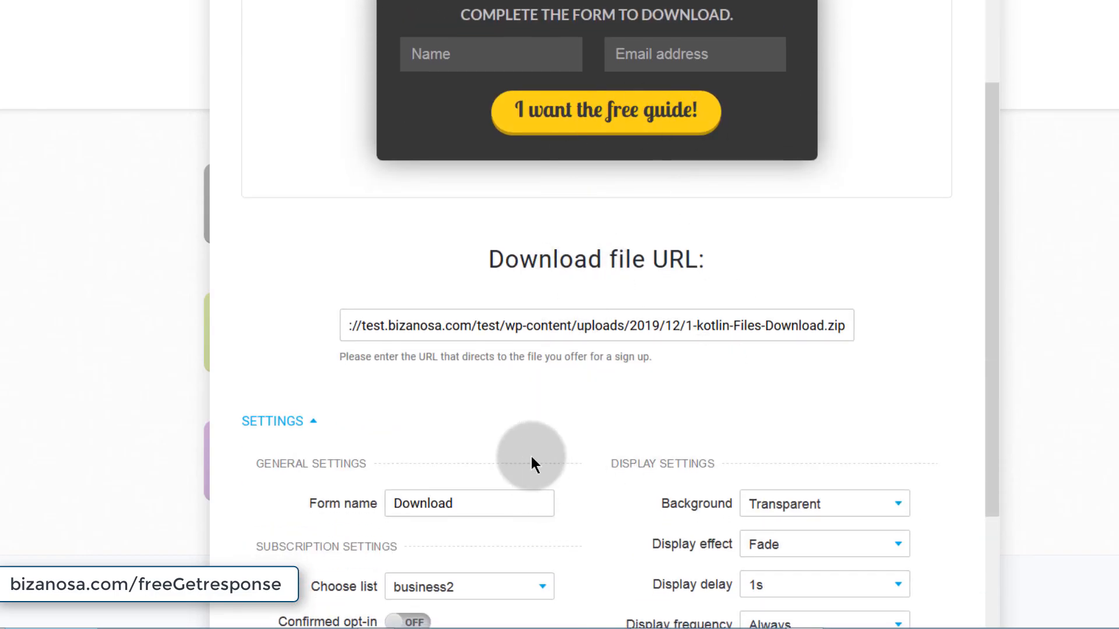
pyautogui.scroll(-3, 629, 516)
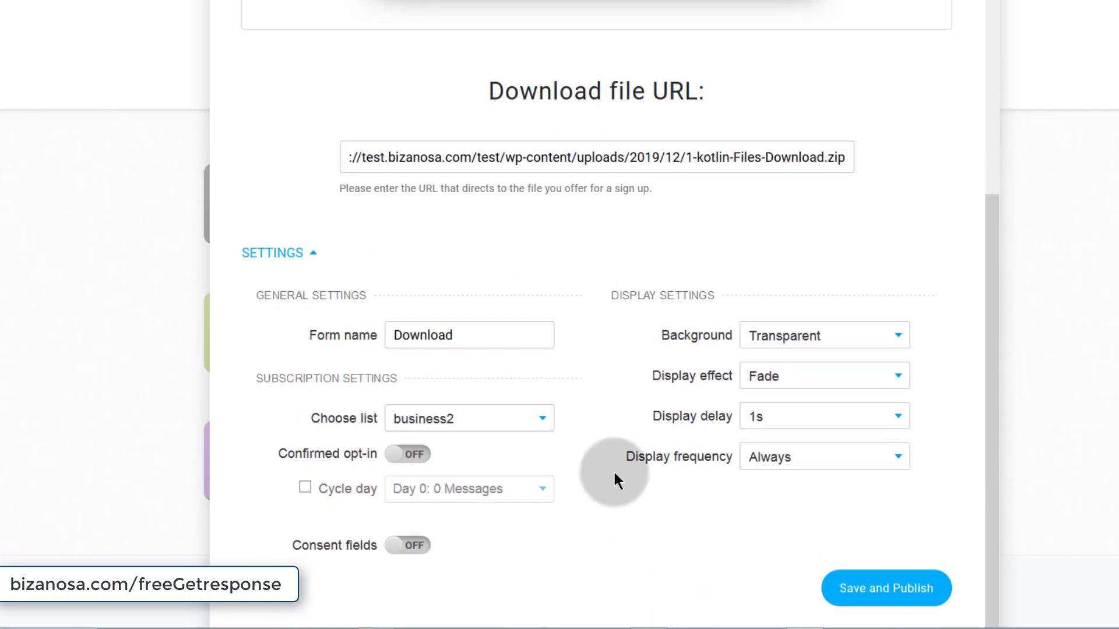
pyautogui.click(881, 594)
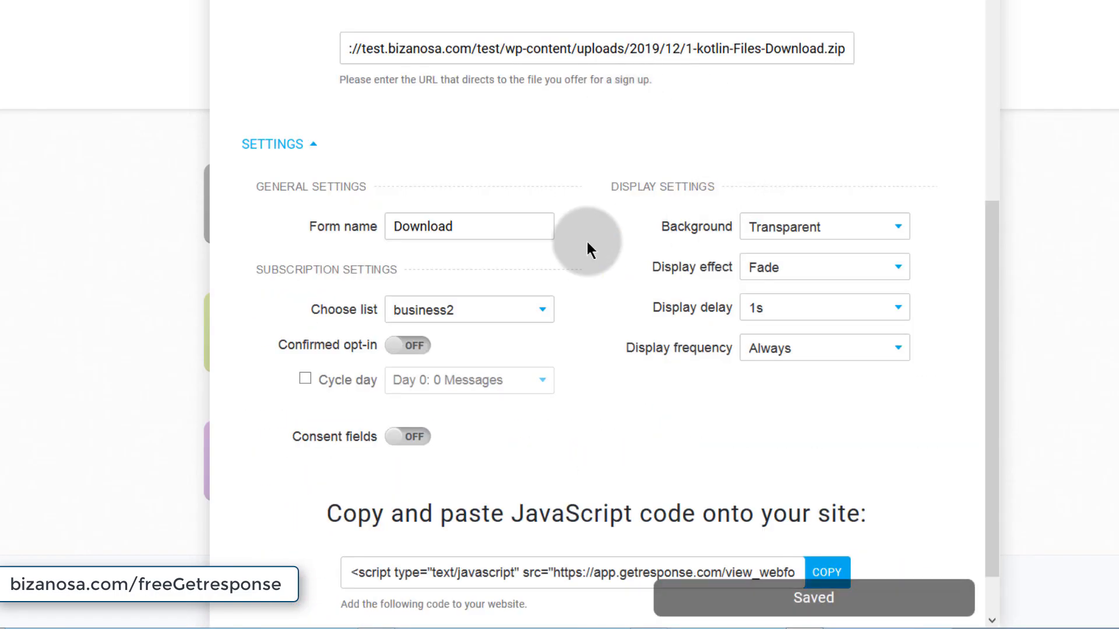
pyautogui.scroll(8, 593, 294)
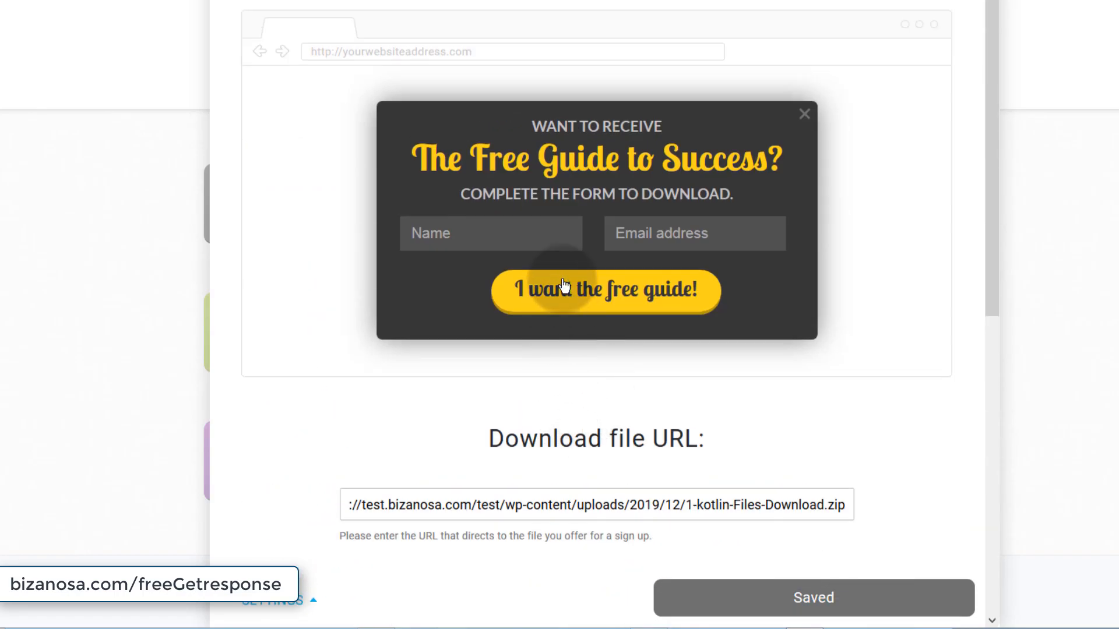
# - Set the popup heading to font size 25 so it fits on one line
pyautogui.click(502, 164)
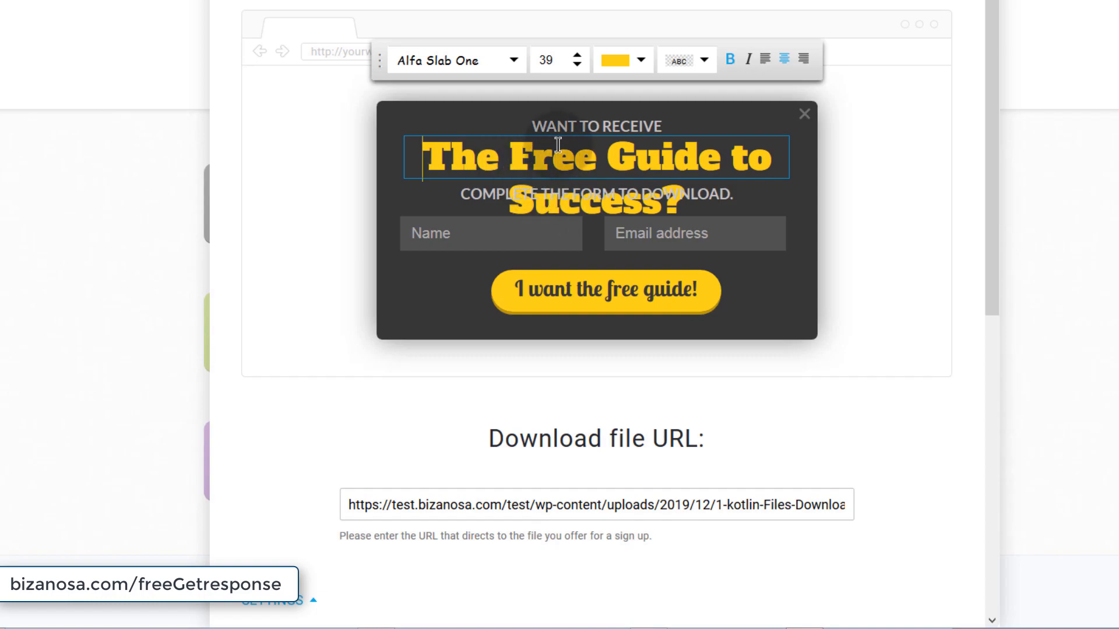
pyautogui.tripleClick(612, 164)
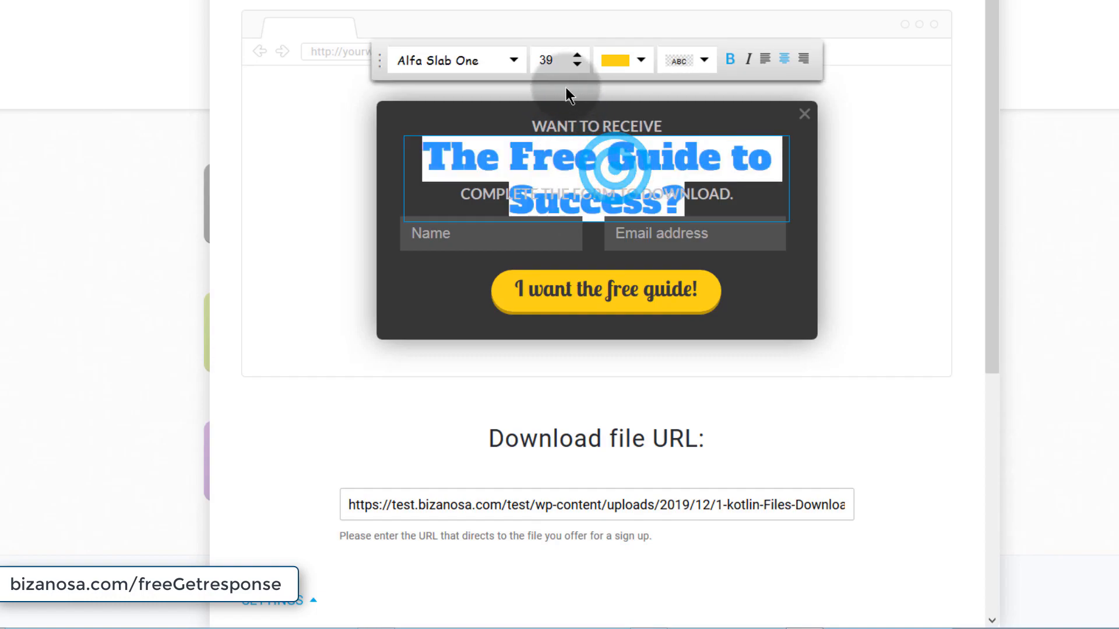
pyautogui.click(514, 60)
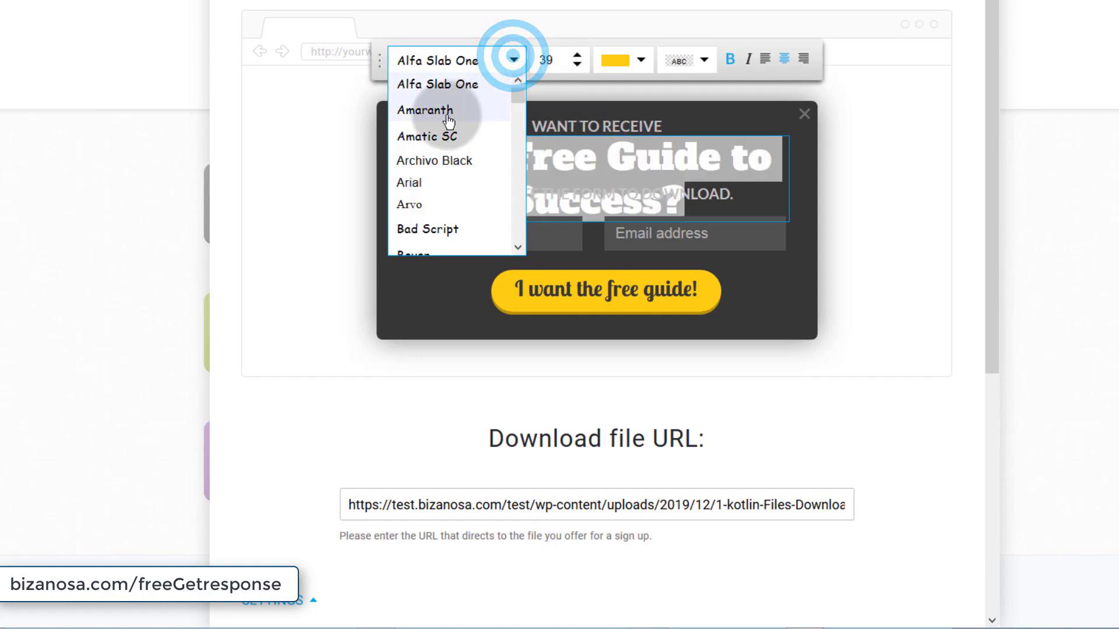
pyautogui.click(578, 63)
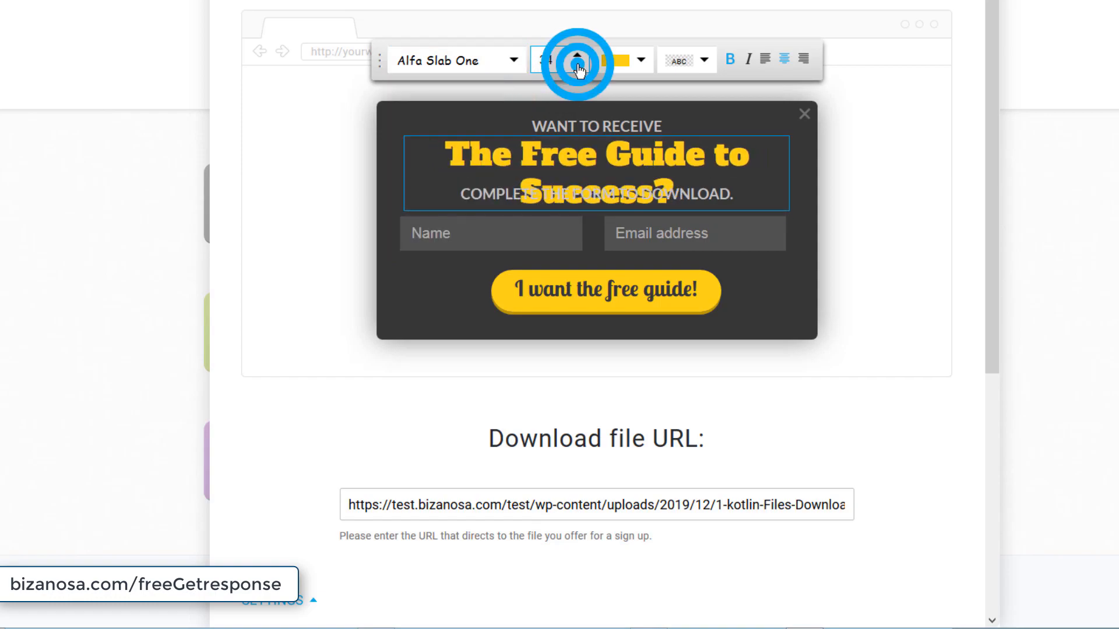
pyautogui.click(490, 146)
pyautogui.moveTo(493, 146); pyautogui.dragTo(754, 149)
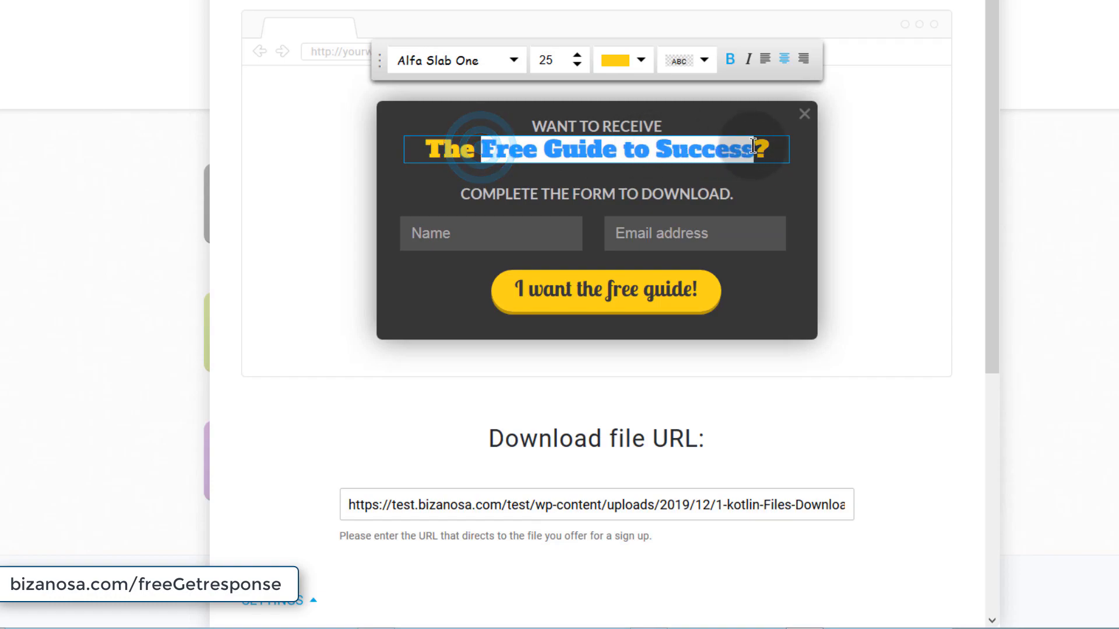
# - Inspect the subtitle, Name and Email fields, and popup background without changing them
pyautogui.click(525, 196)
pyautogui.click(525, 195)
pyautogui.moveTo(522, 194); pyautogui.dragTo(733, 194)
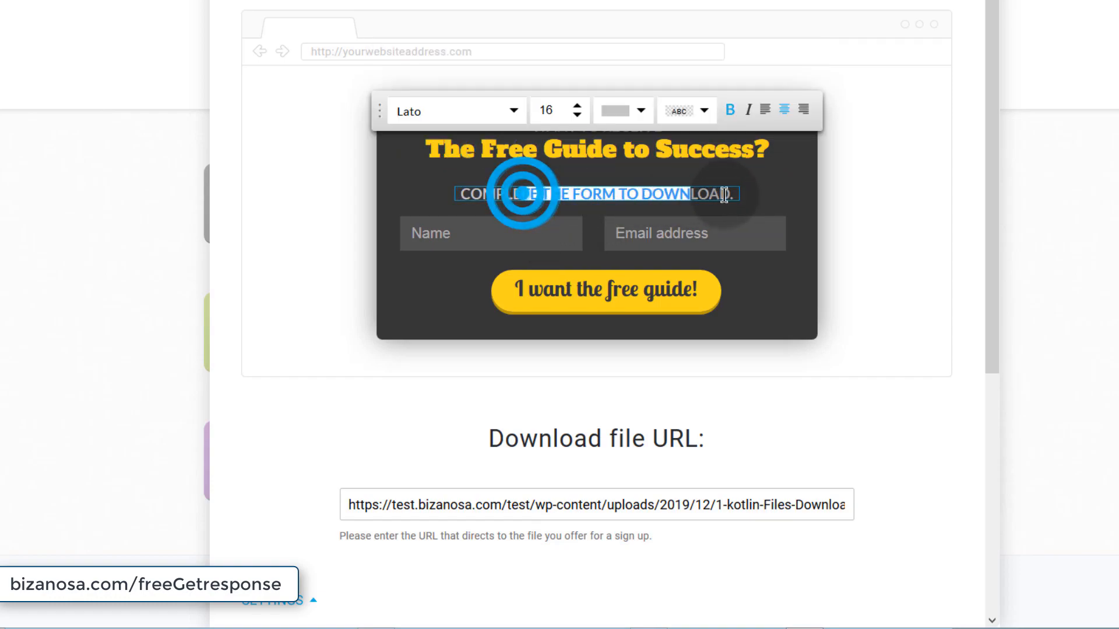
pyautogui.click(505, 234)
pyautogui.click(579, 303)
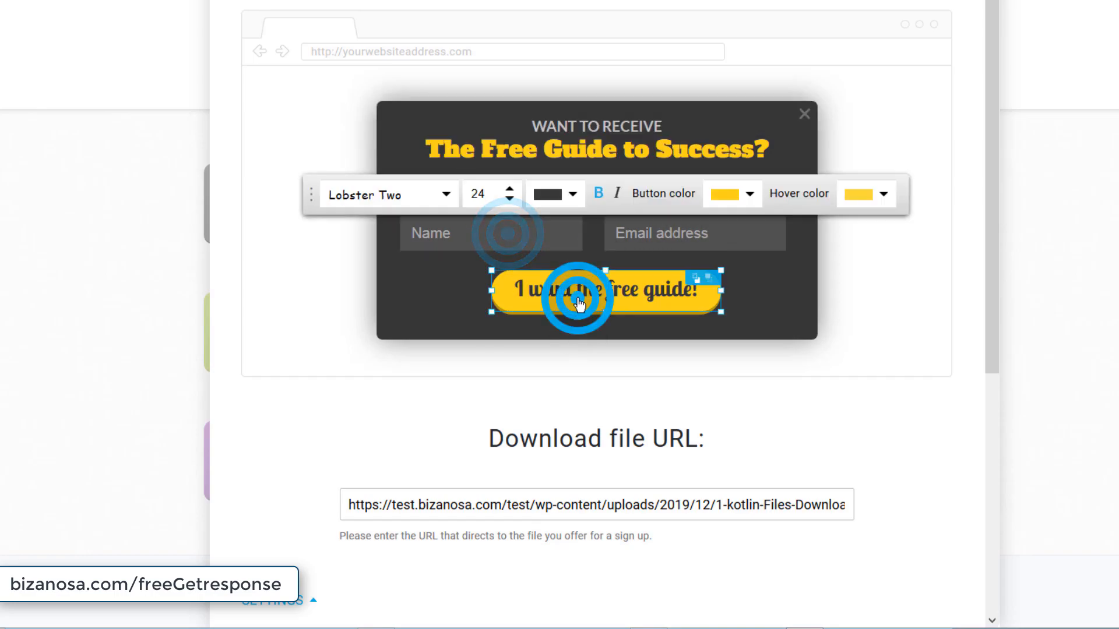
pyautogui.click(668, 233)
pyautogui.doubleClick(754, 290)
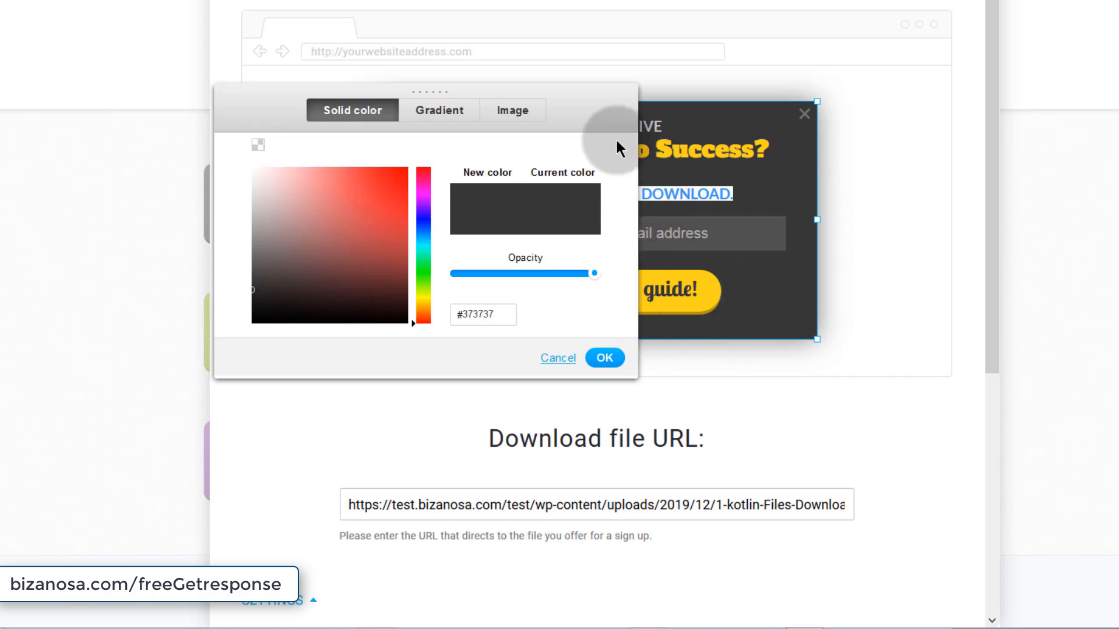
pyautogui.click(554, 357)
# - Make the free guide button red with a pink (#FC3BCB) hover colour
pyautogui.click(604, 288)
pyautogui.click(577, 293)
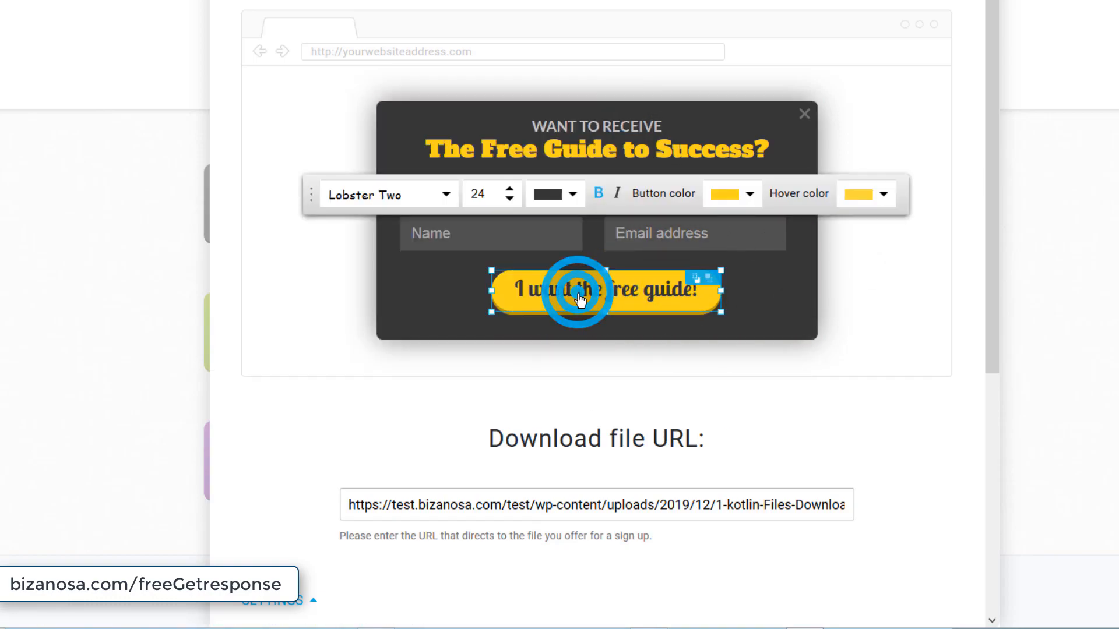
pyautogui.click(751, 195)
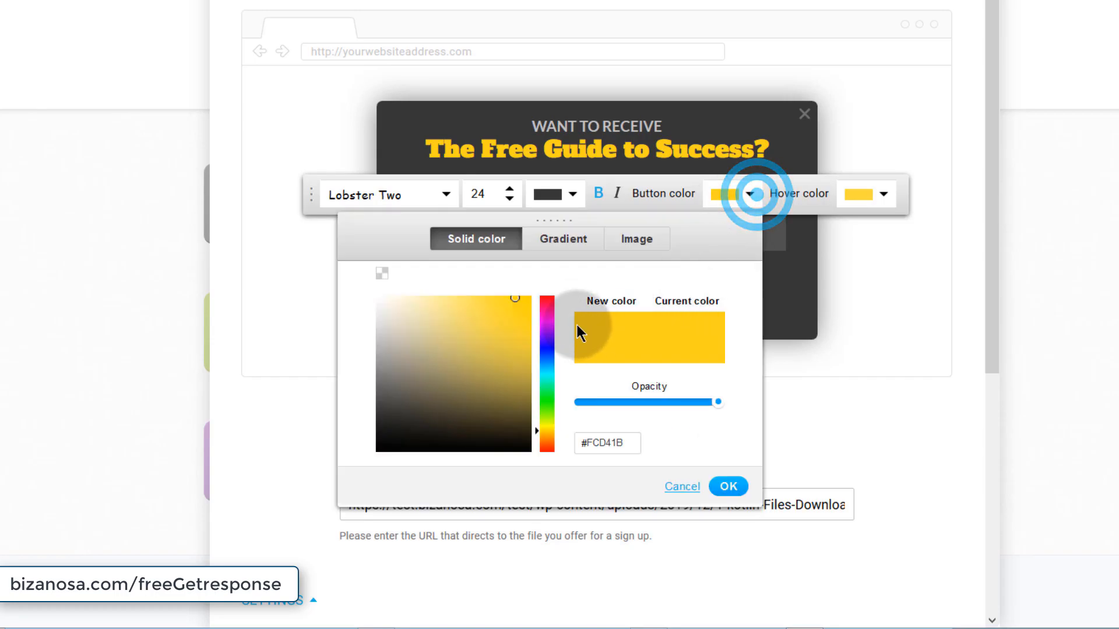
pyautogui.click(546, 300)
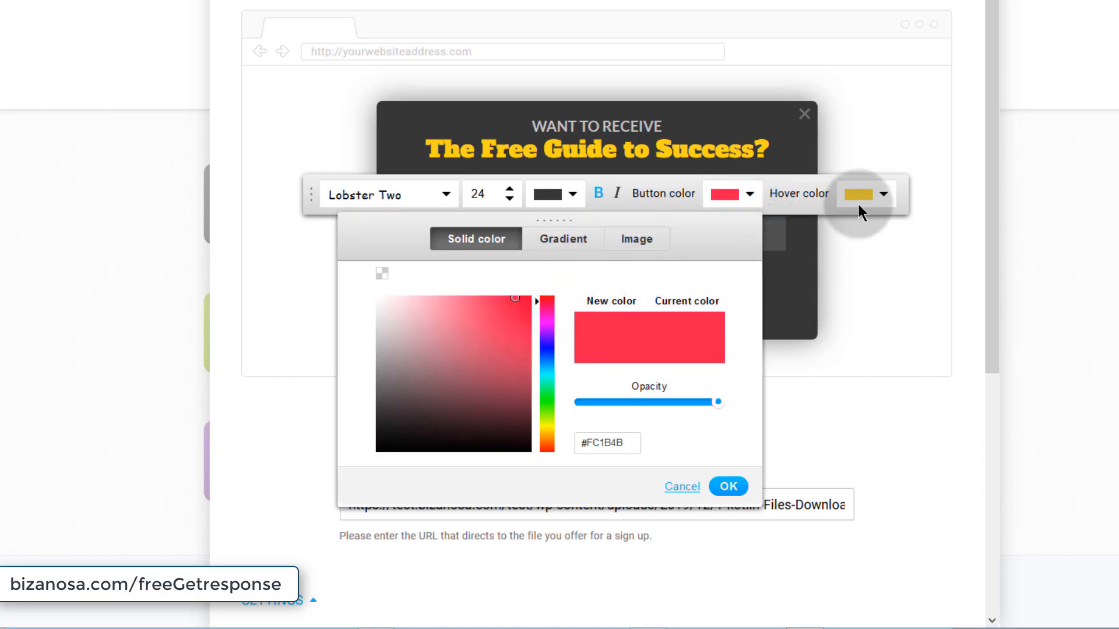
pyautogui.click(860, 197)
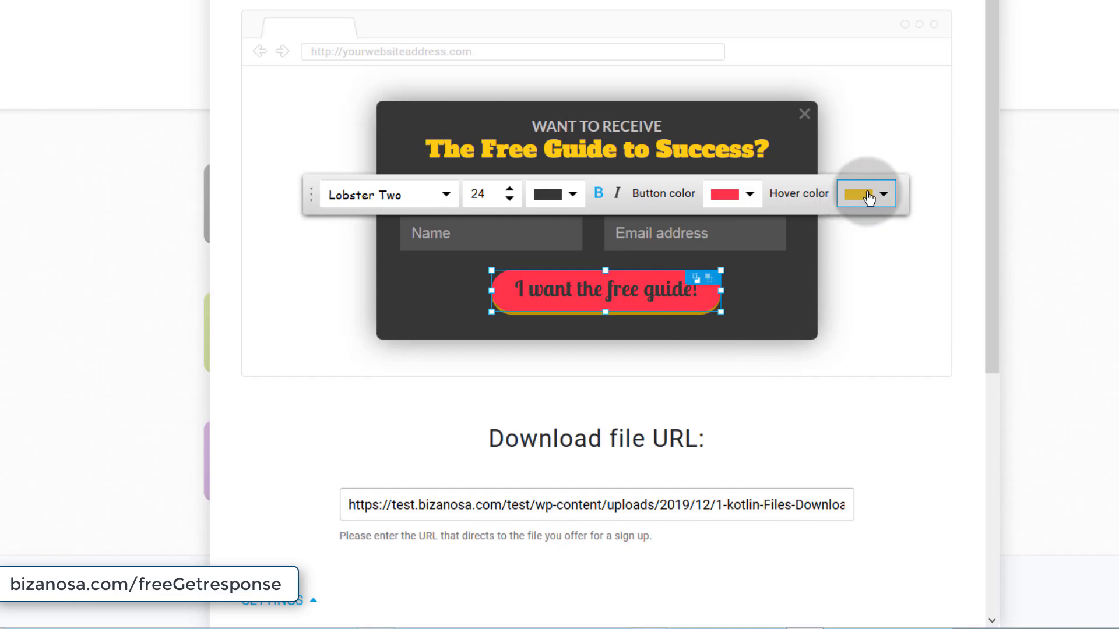
pyautogui.click(872, 197)
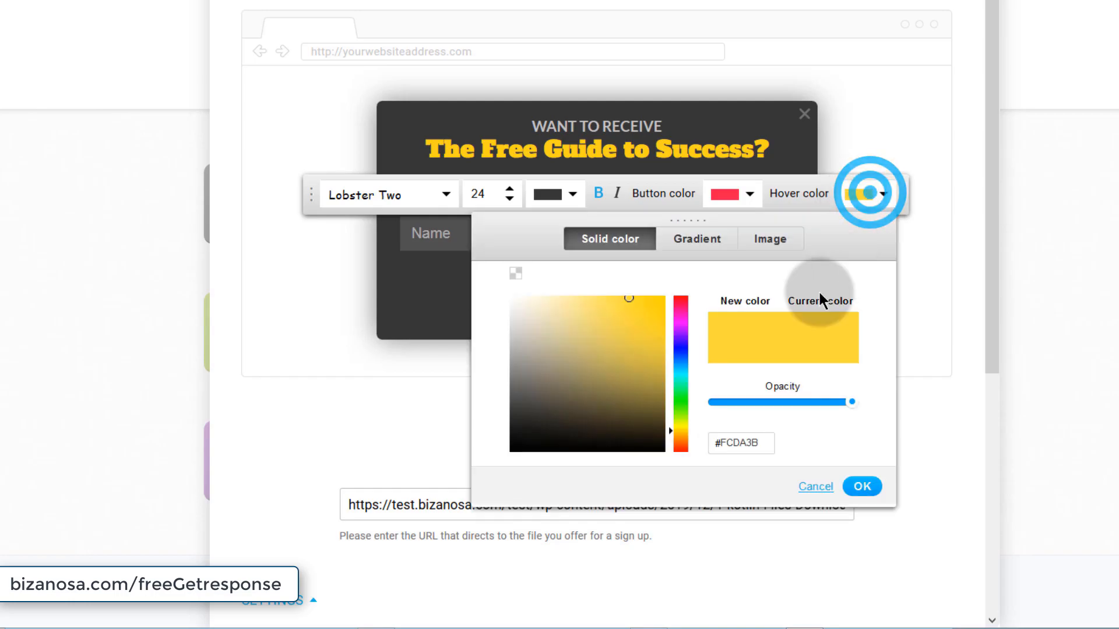
pyautogui.click(683, 318)
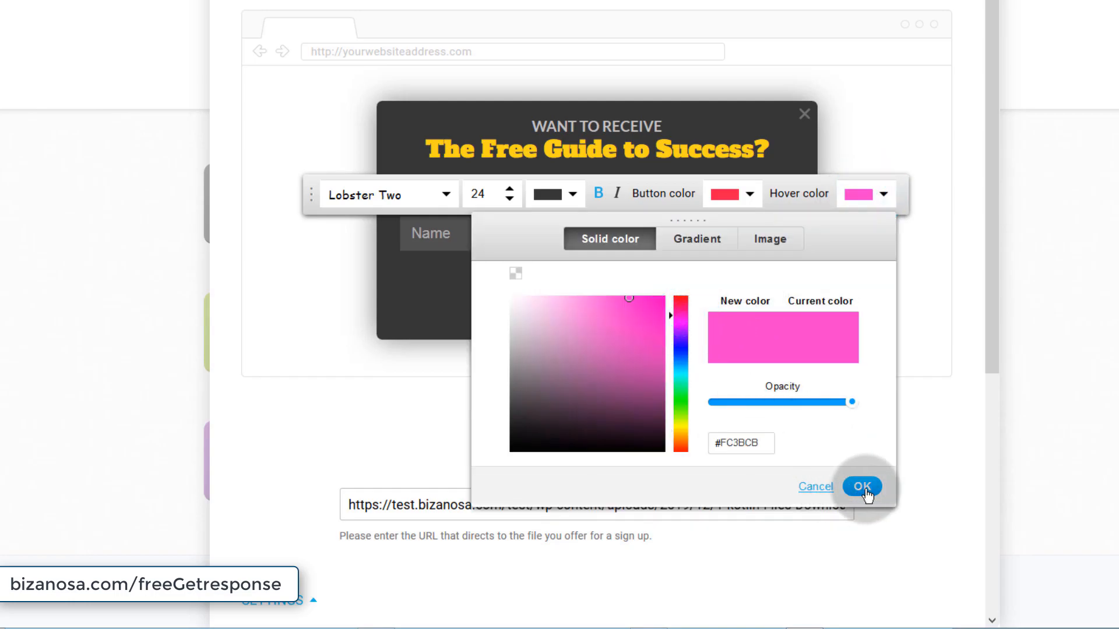
pyautogui.click(862, 487)
# - Leave the popup background unchanged and save and publish the form again
pyautogui.click(775, 308)
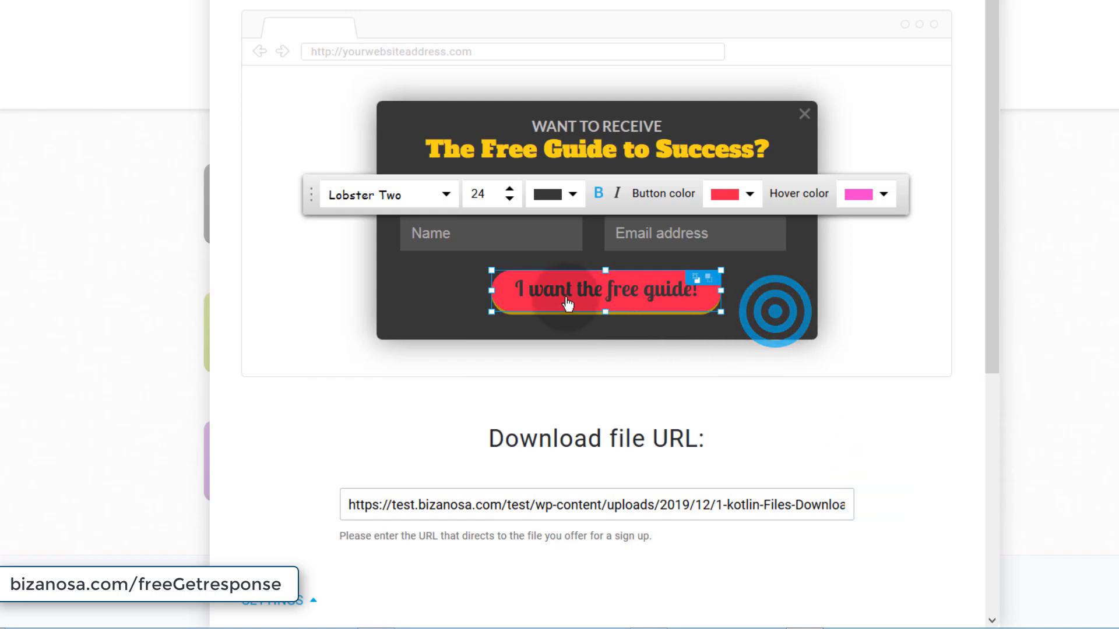
pyautogui.click(799, 293)
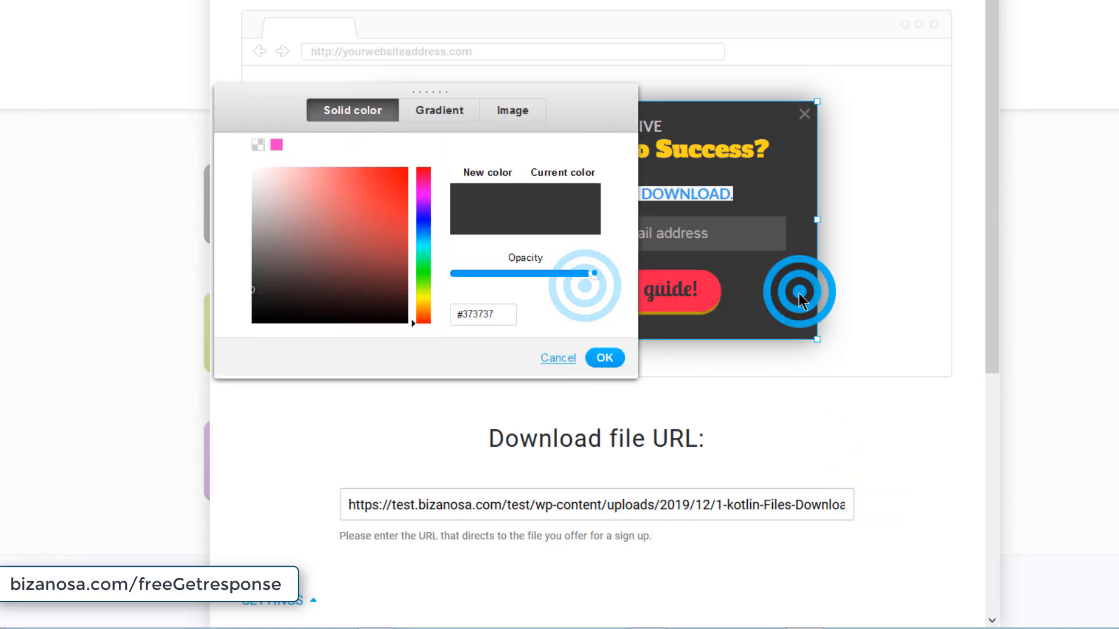
pyautogui.click(560, 358)
pyautogui.click(780, 337)
pyautogui.scroll(-5, 789, 495)
pyautogui.scroll(-1, 790, 536)
pyautogui.click(887, 572)
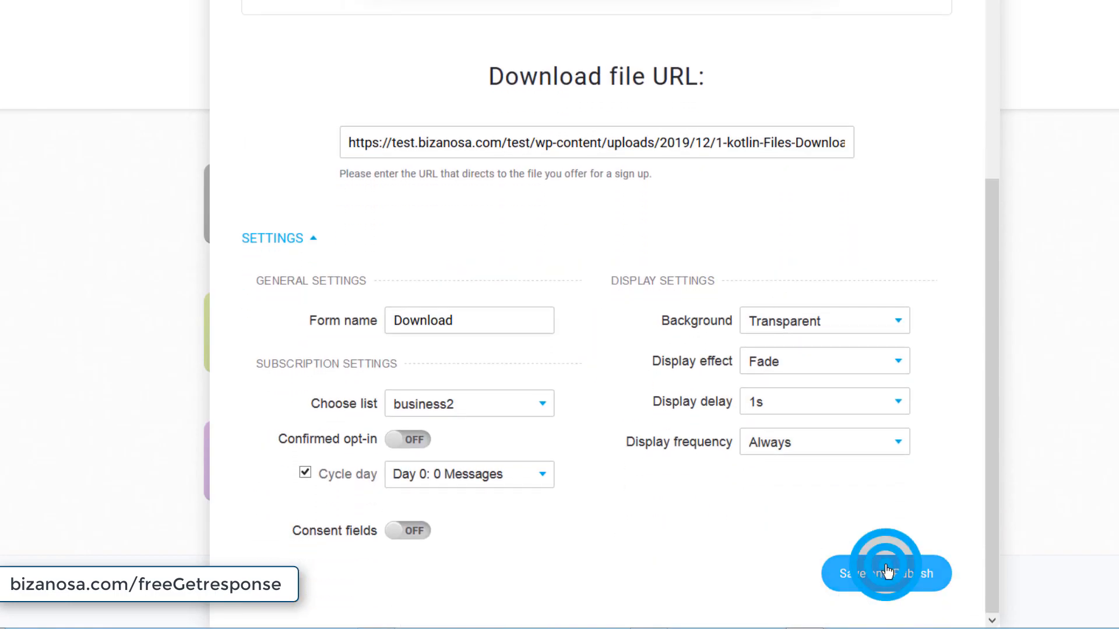
pyautogui.scroll(-3, 731, 500)
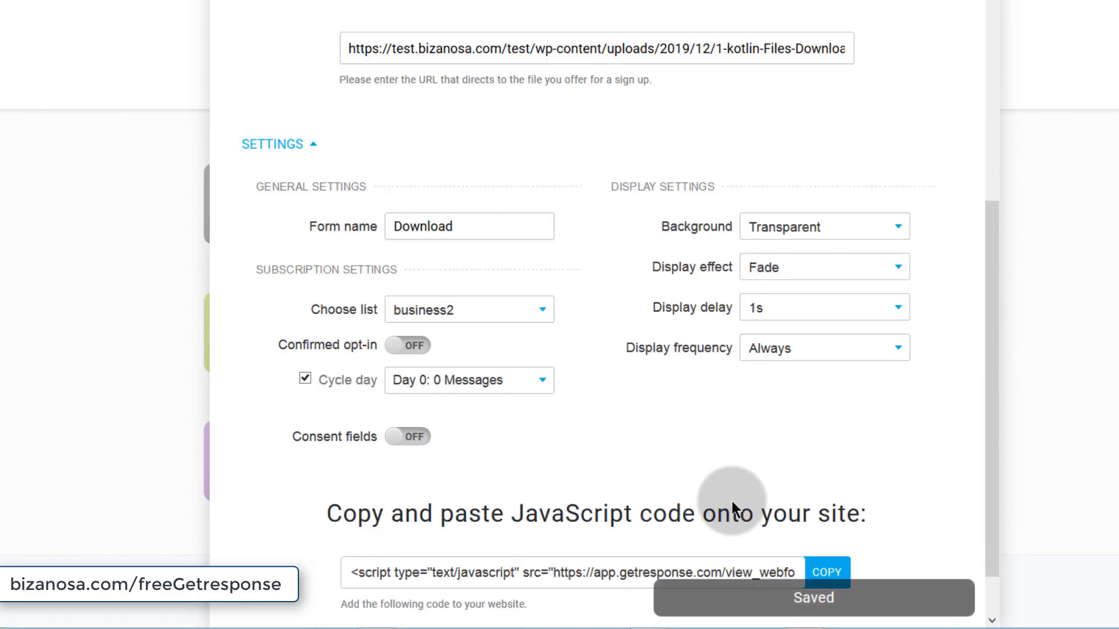
# - Copy the webform's JavaScript embed code and go to the WordPress Widgets page
pyautogui.click(833, 511)
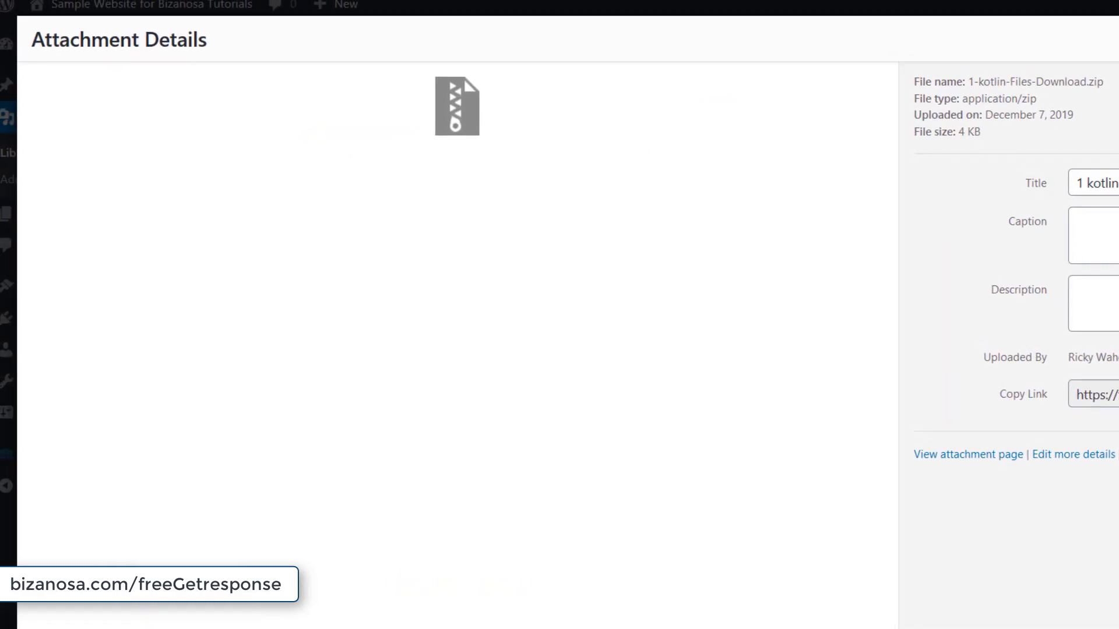
pyautogui.press('Escape')
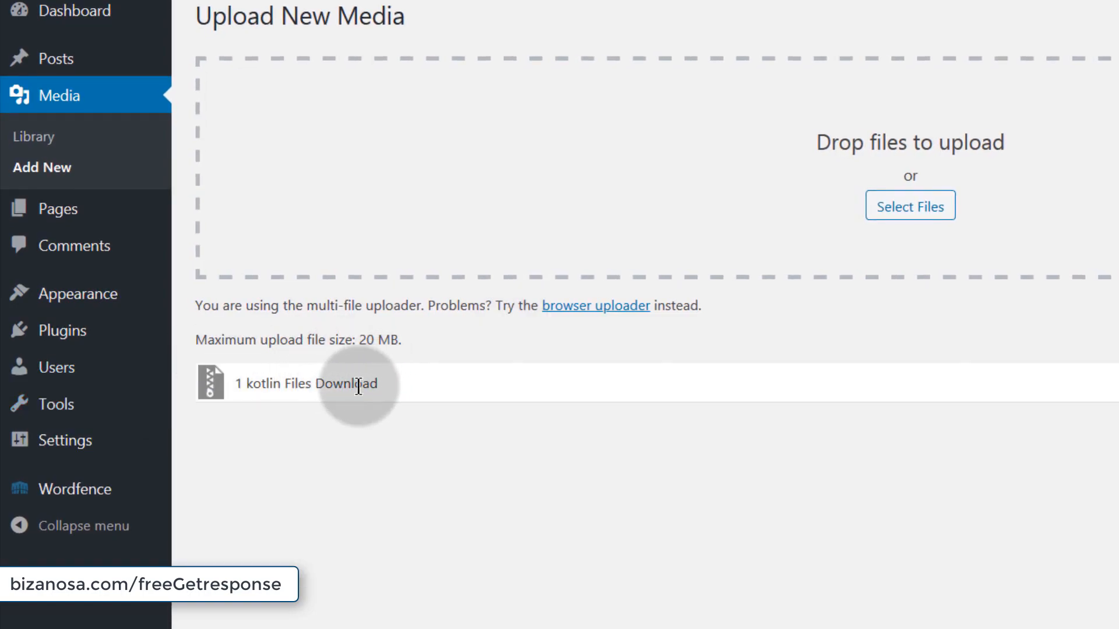
pyautogui.moveTo(72, 214)
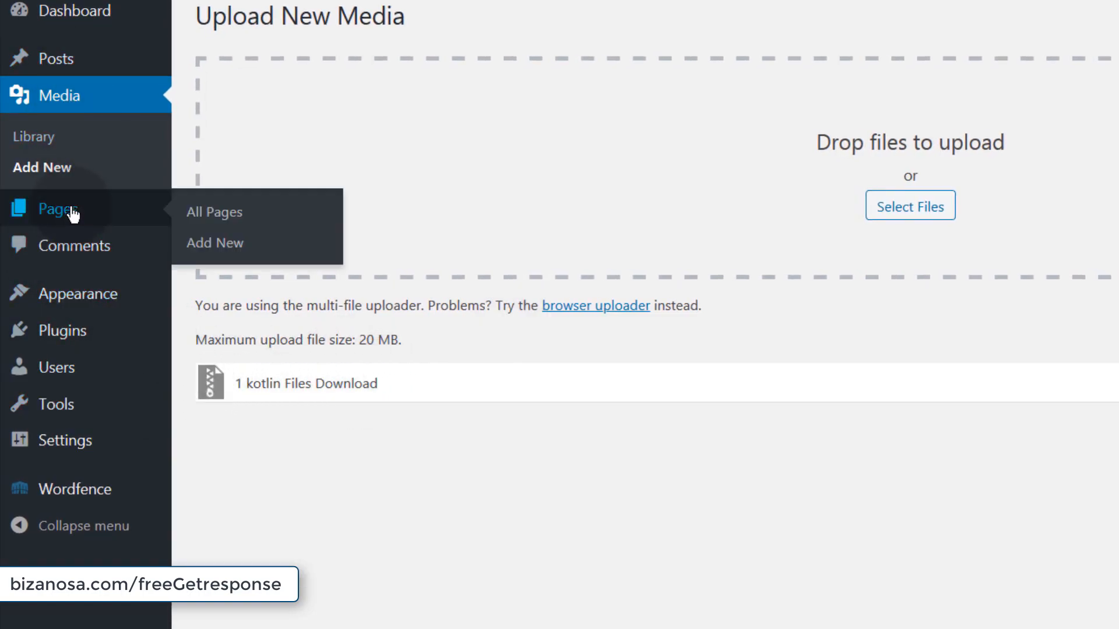
pyautogui.moveTo(87, 295)
pyautogui.click(227, 357)
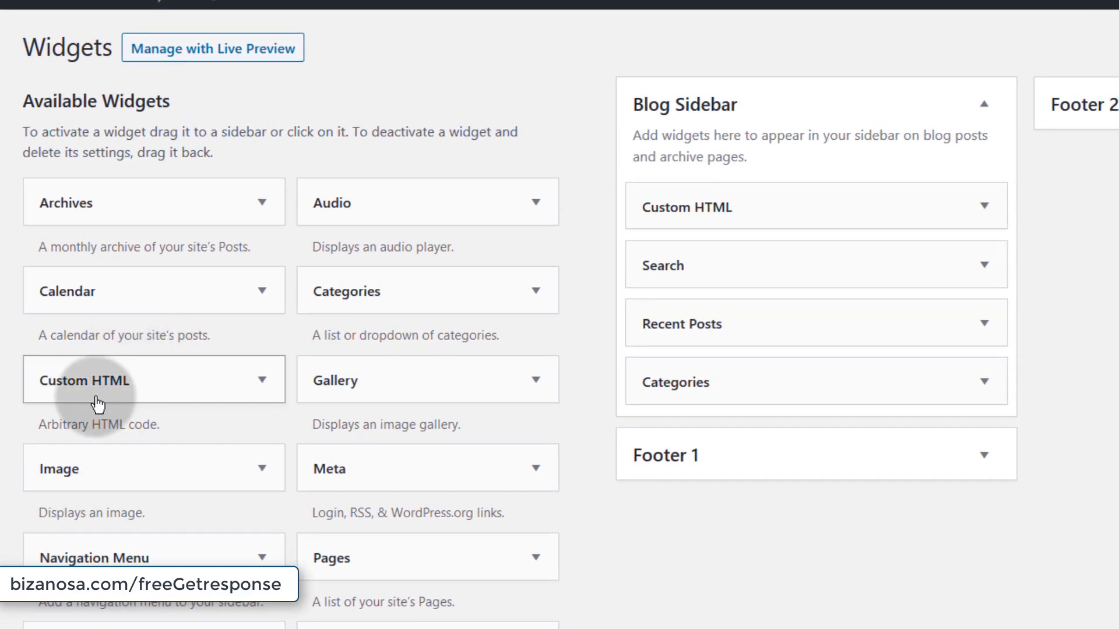
# - Add a Custom HTML widget to Footer 1 with the pasted GetResponse script, save, and open the live site
pyautogui.moveTo(55, 379); pyautogui.dragTo(685, 591)
pyautogui.scroll(-8, 1068, 599)
pyautogui.click(584, 575)
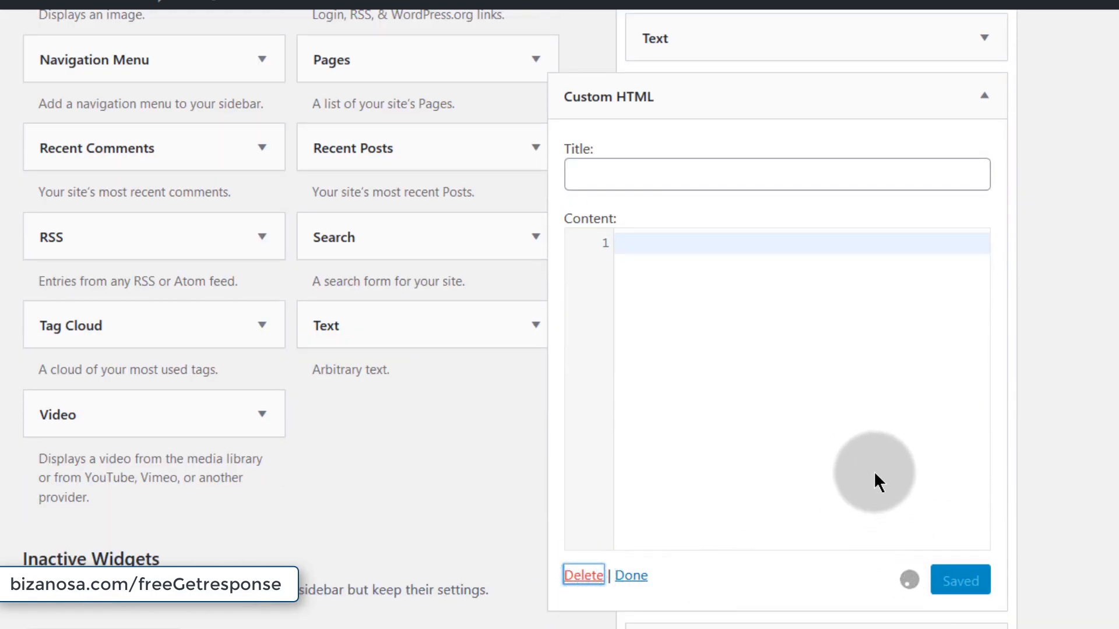
pyautogui.click(985, 98)
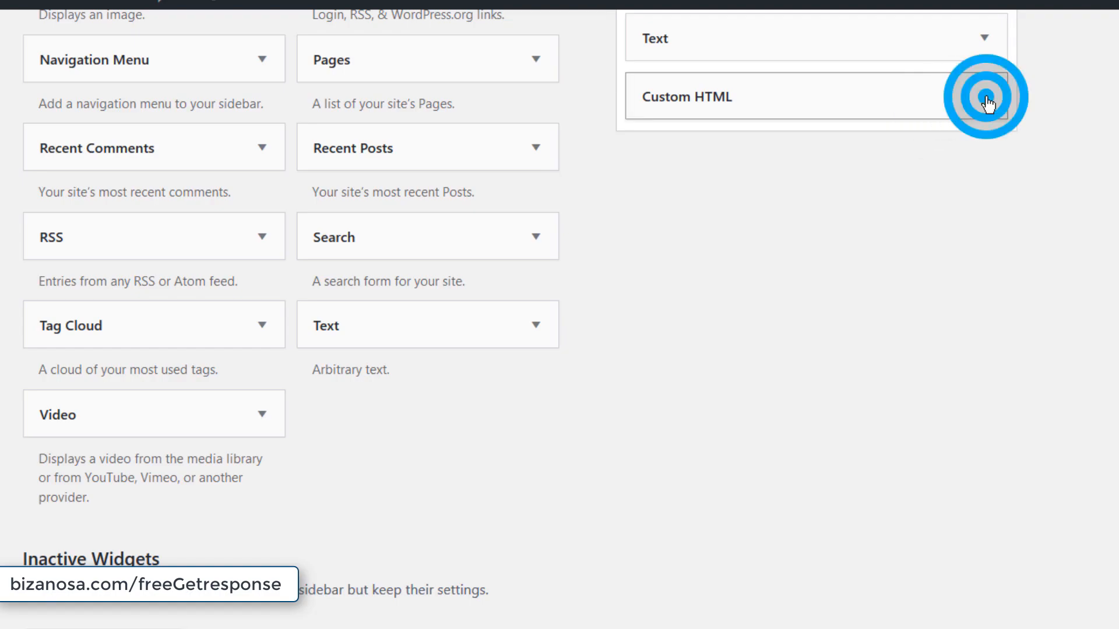
pyautogui.click(651, 240)
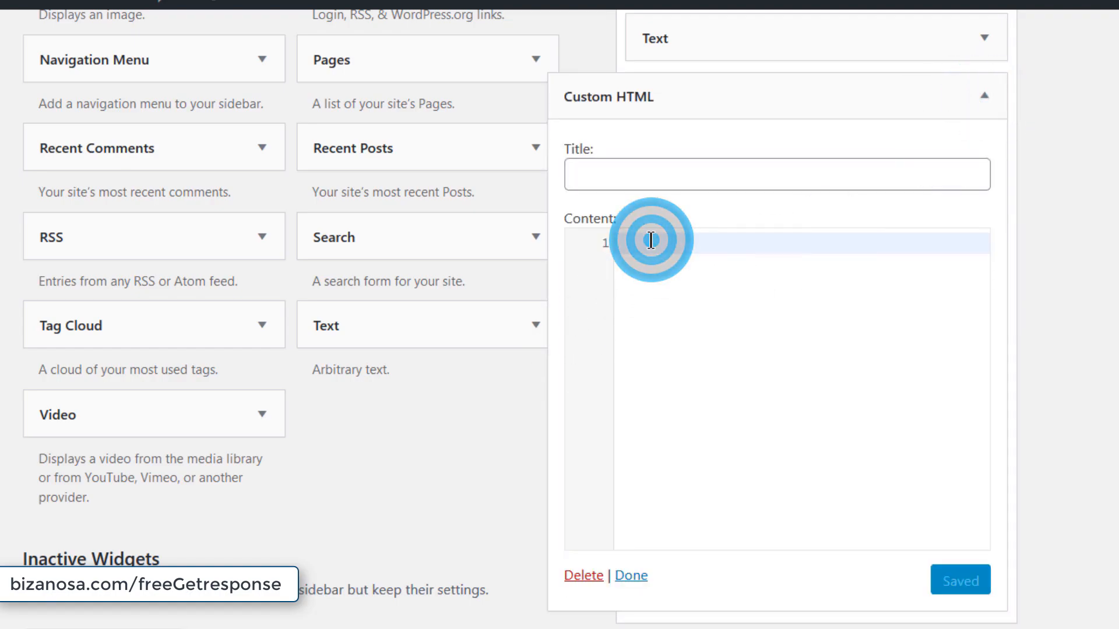
pyautogui.hotkey('ctrl', 'v')
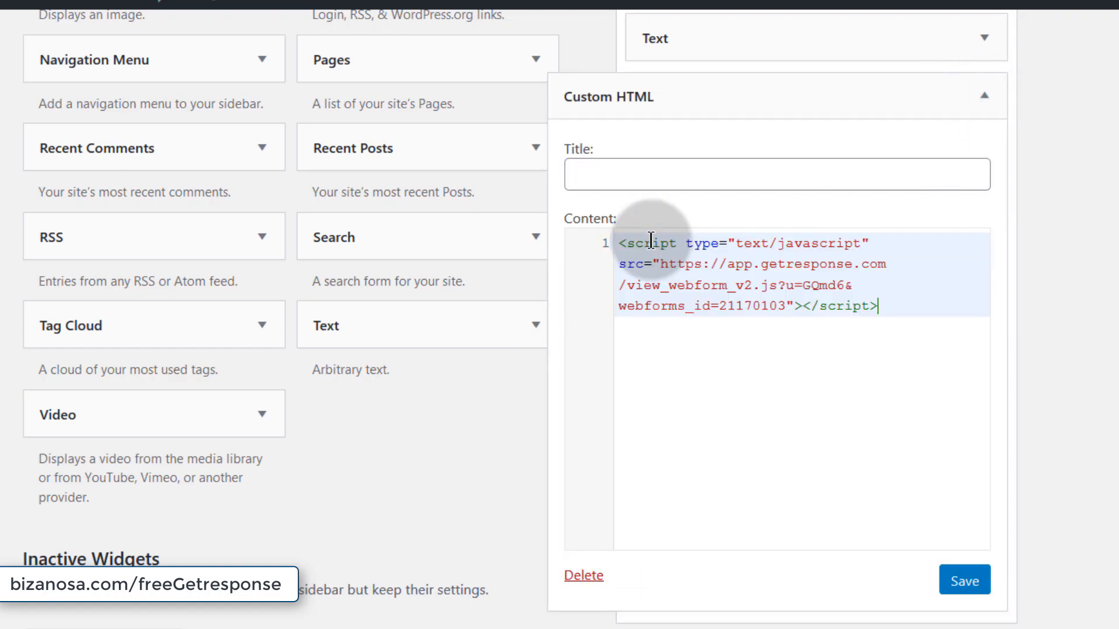
pyautogui.click(965, 581)
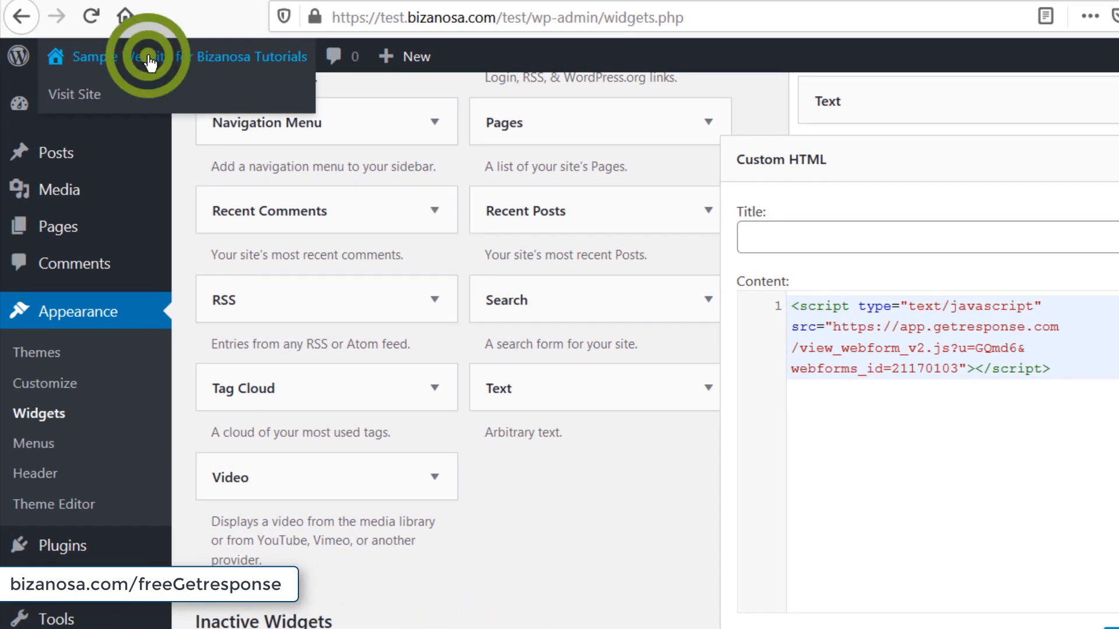
pyautogui.rightClick(151, 53)
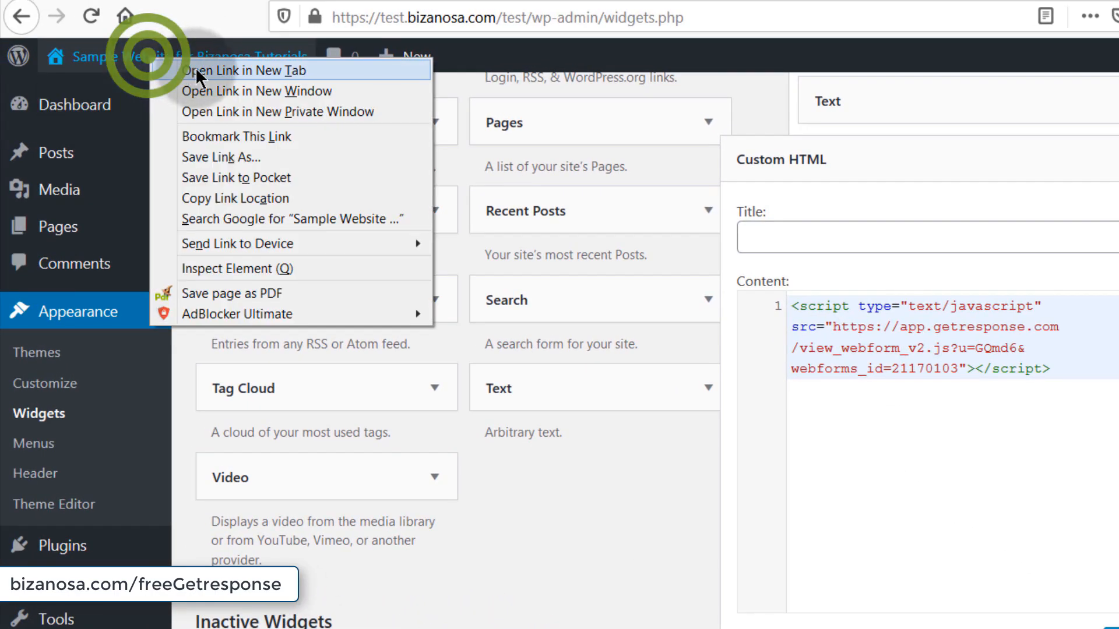
pyautogui.click(208, 71)
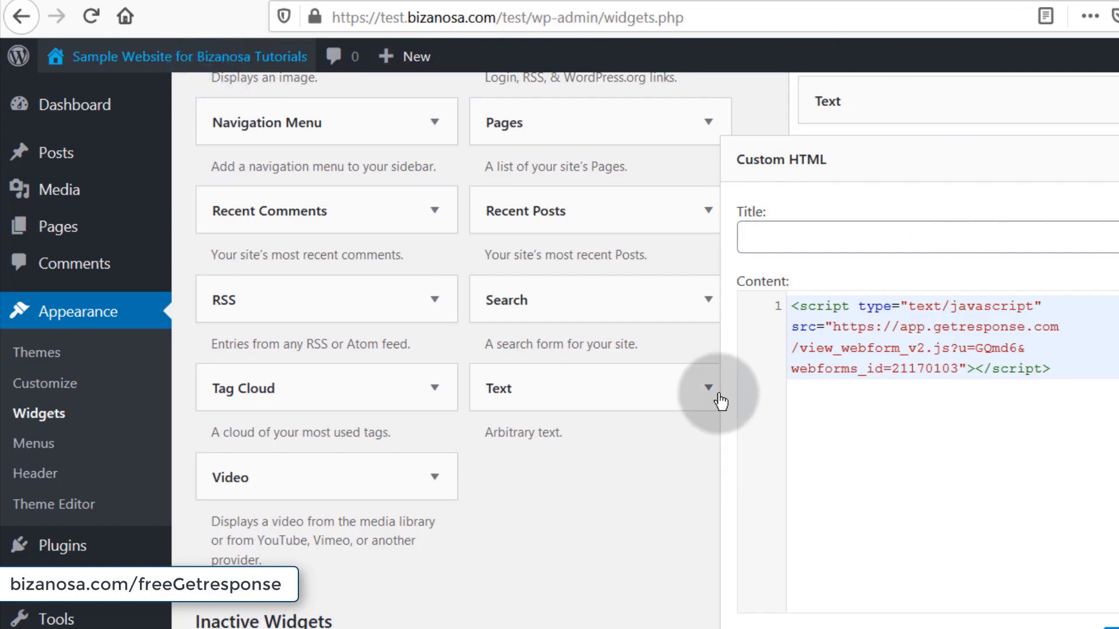
# - View the Free Guide to Success popup on the live site and close it
pyautogui.click(550, 1)
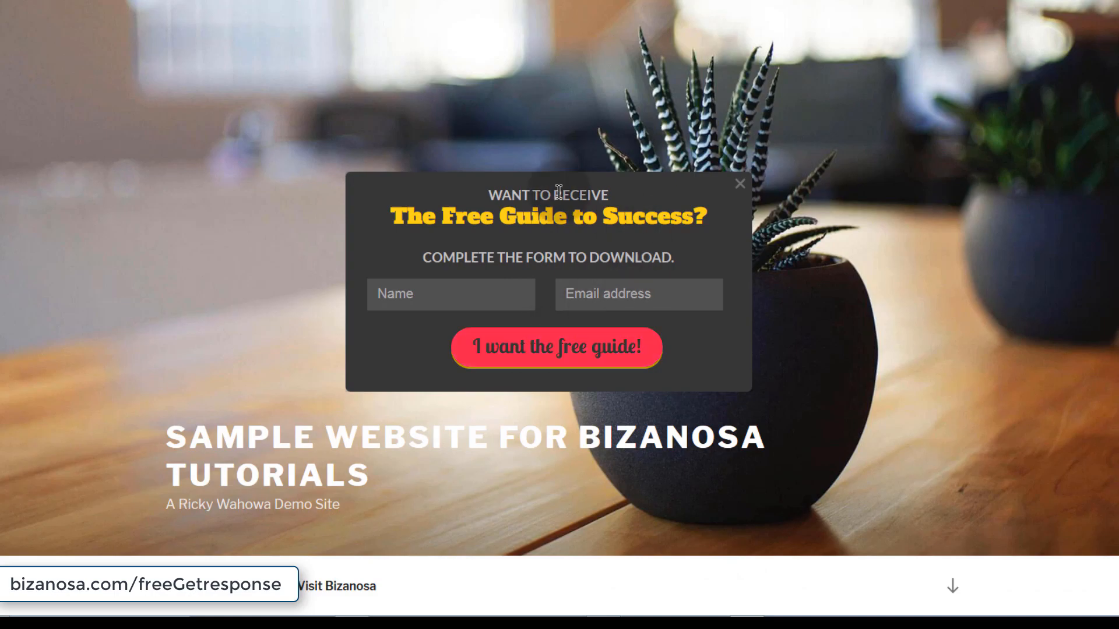
pyautogui.click(742, 190)
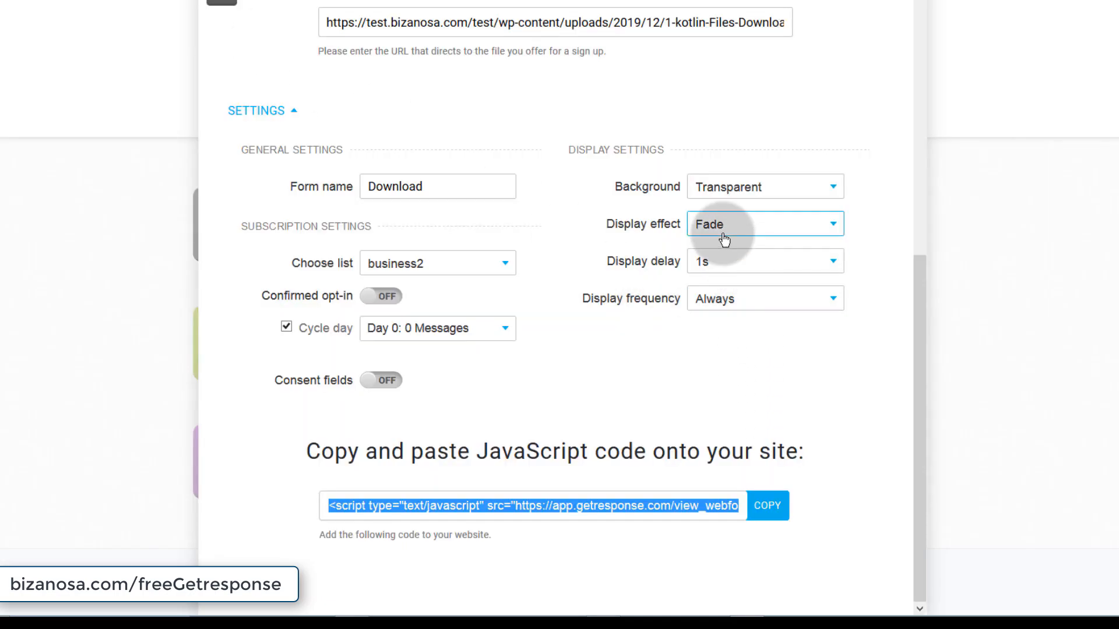
# - Switch the Download Box display effect to Slide and check the popup on the live site
pyautogui.click(723, 226)
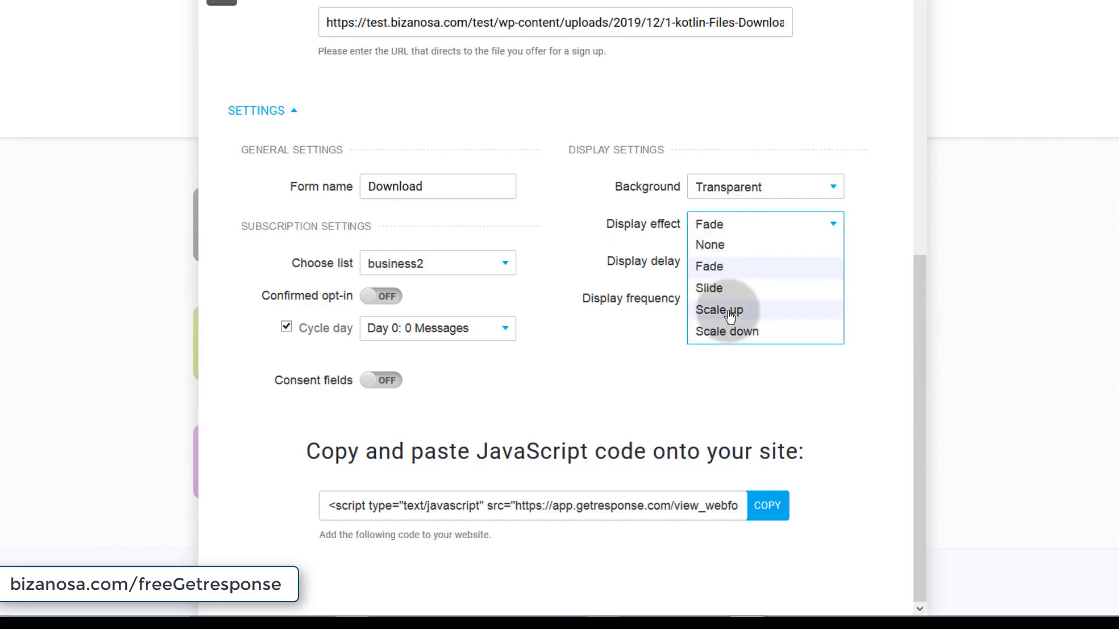
pyautogui.click(717, 297)
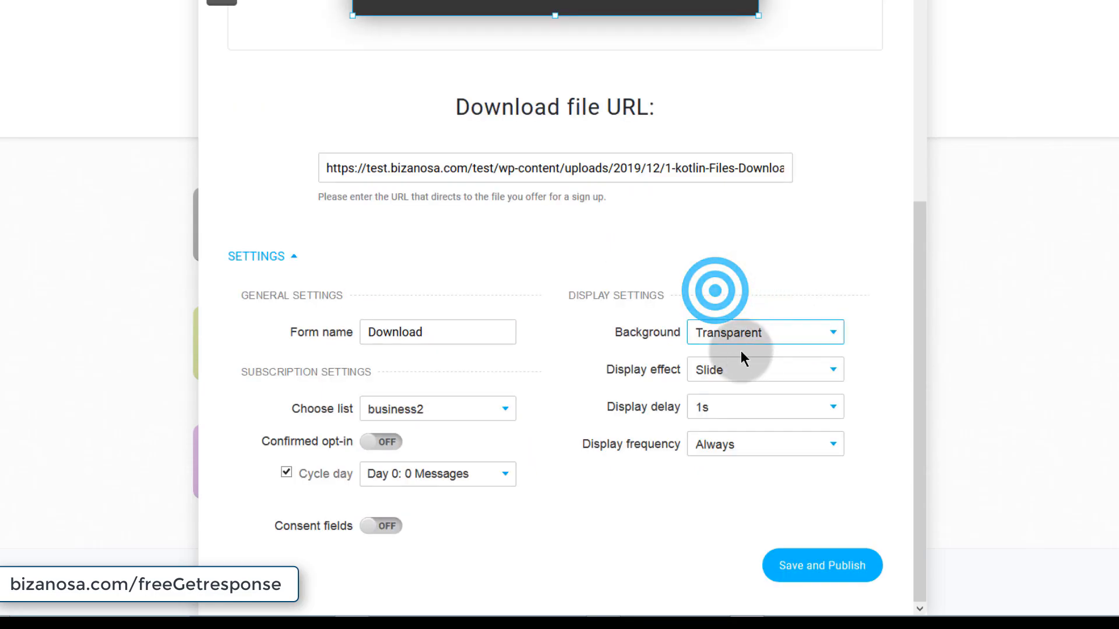
pyautogui.scroll(5, 700, 338)
pyautogui.scroll(-5, 757, 420)
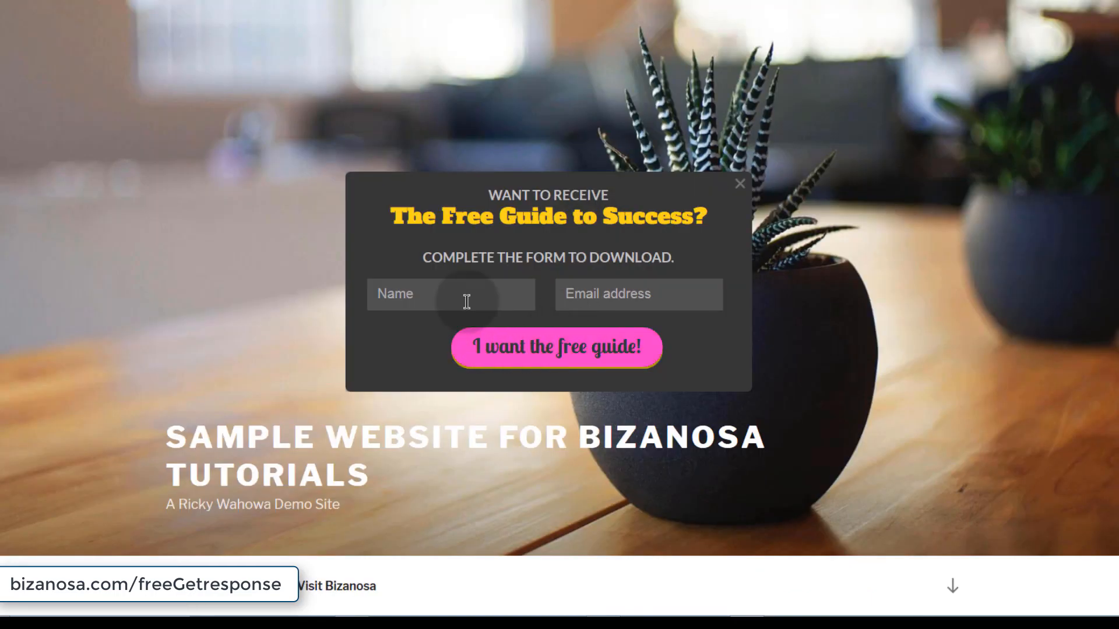
pyautogui.click(447, 288)
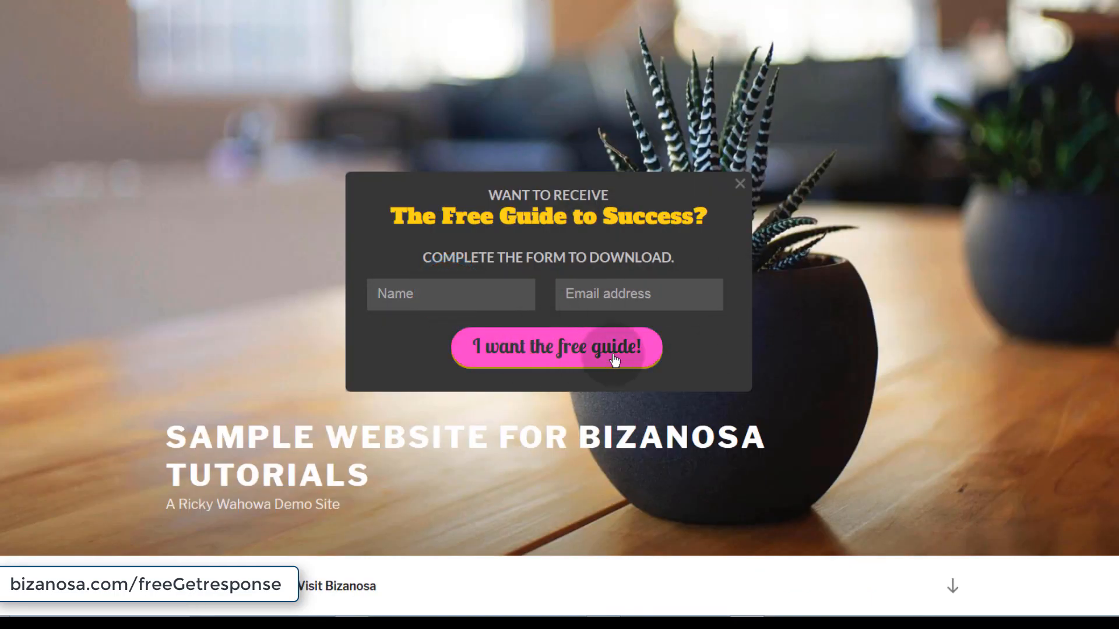
# - Submit the signup form with the subscriber's name and e-mail address
pyautogui.click(401, 294)
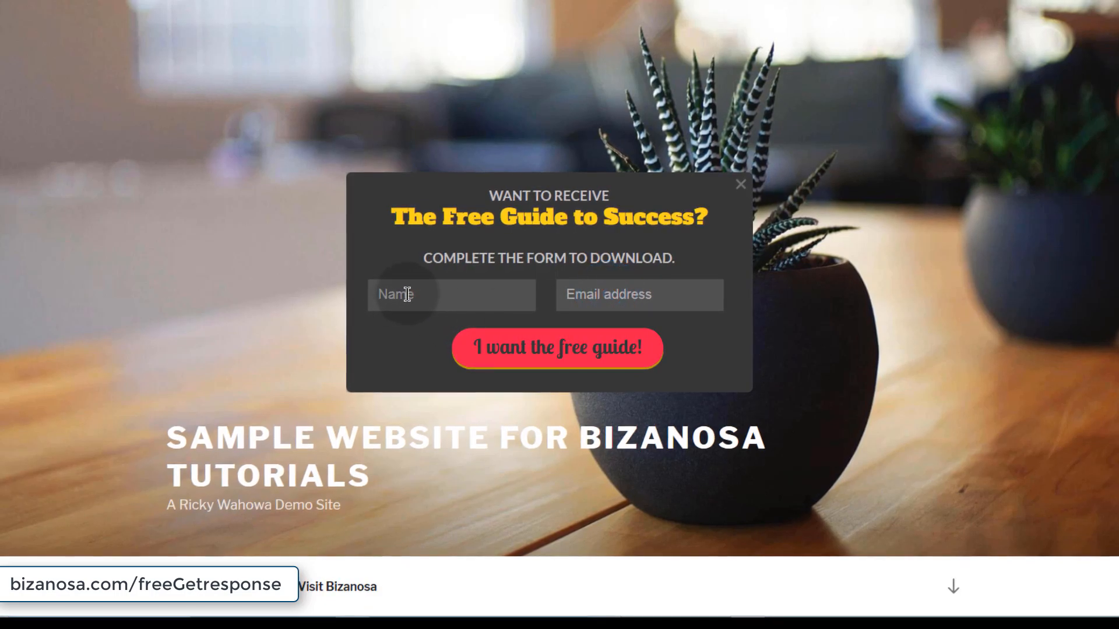
pyautogui.write('Ricky')
pyautogui.click(580, 290)
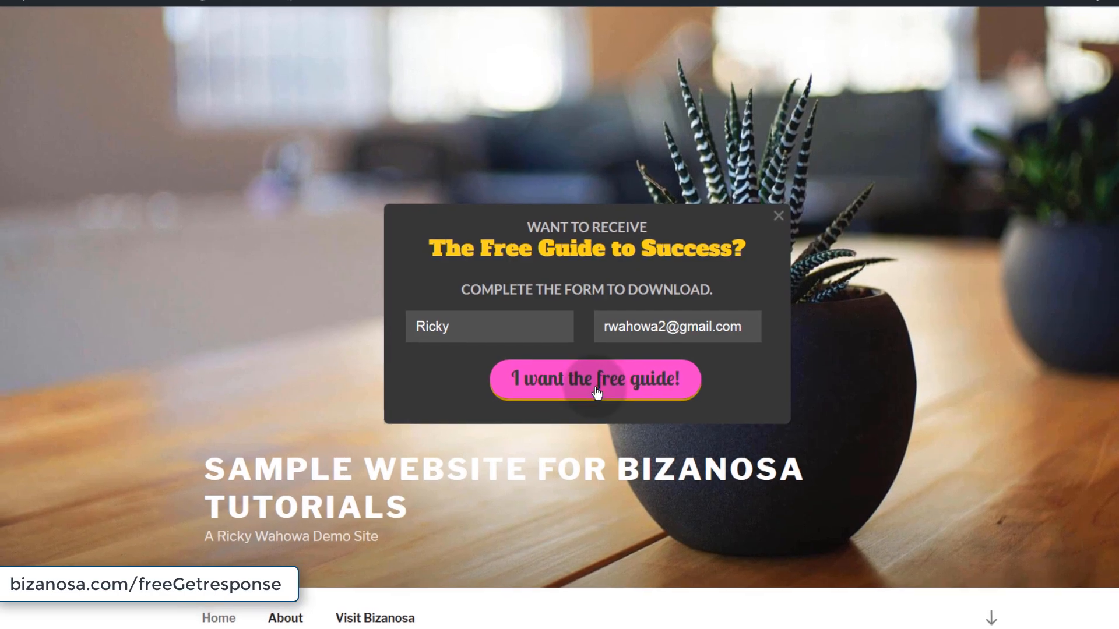
pyautogui.click(578, 379)
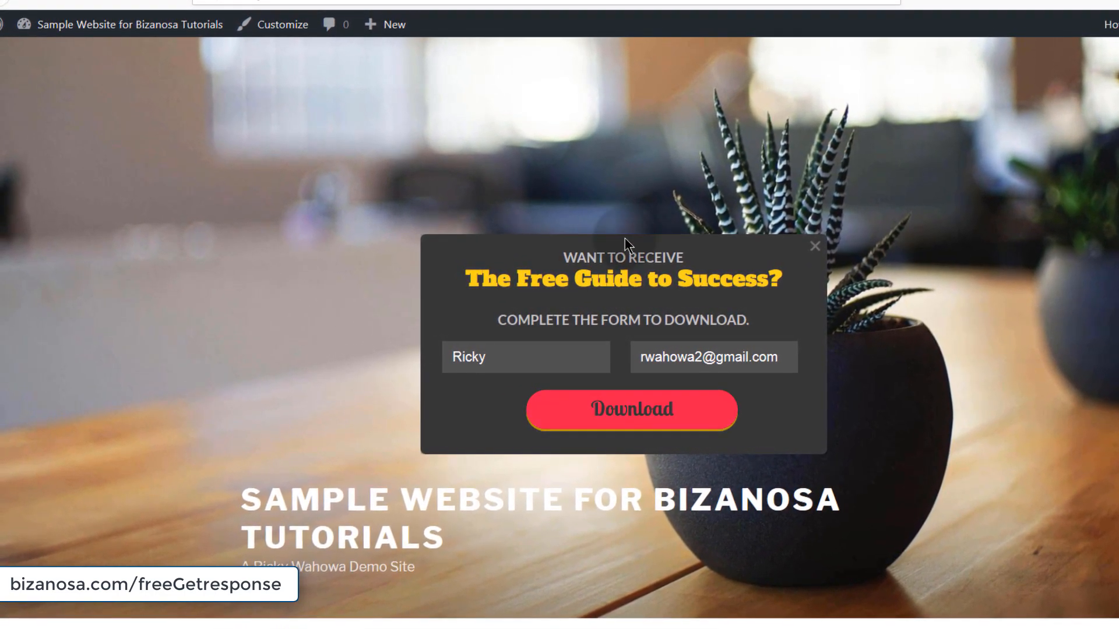
# - Try downloading the free guide and allow pop-ups for test.bizanosa.com
pyautogui.click(660, 410)
pyautogui.click(644, 415)
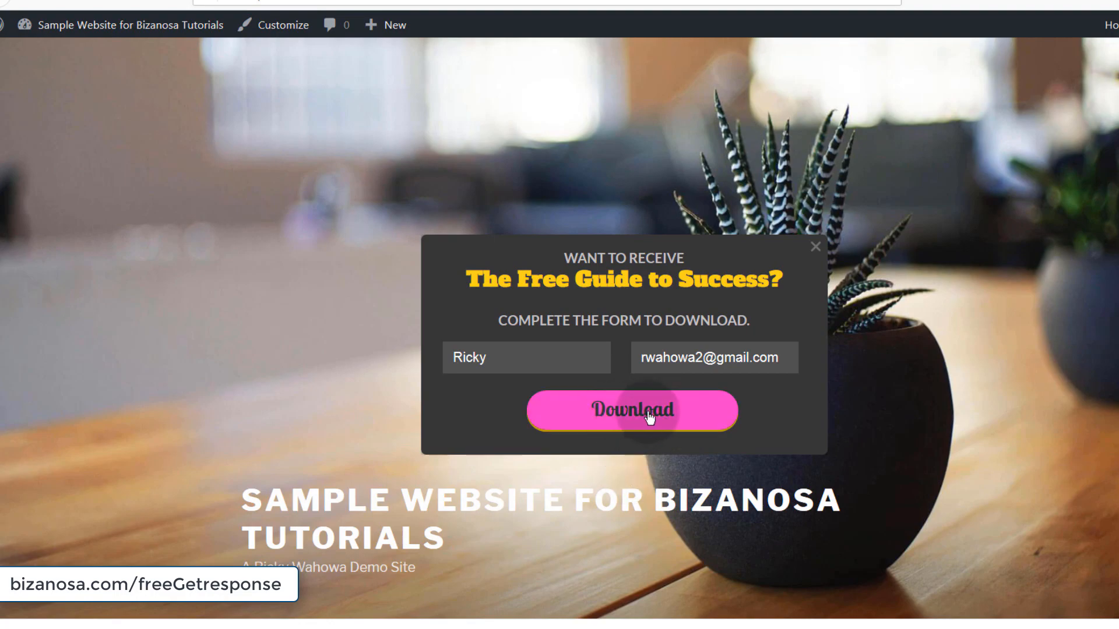
pyautogui.click(635, 415)
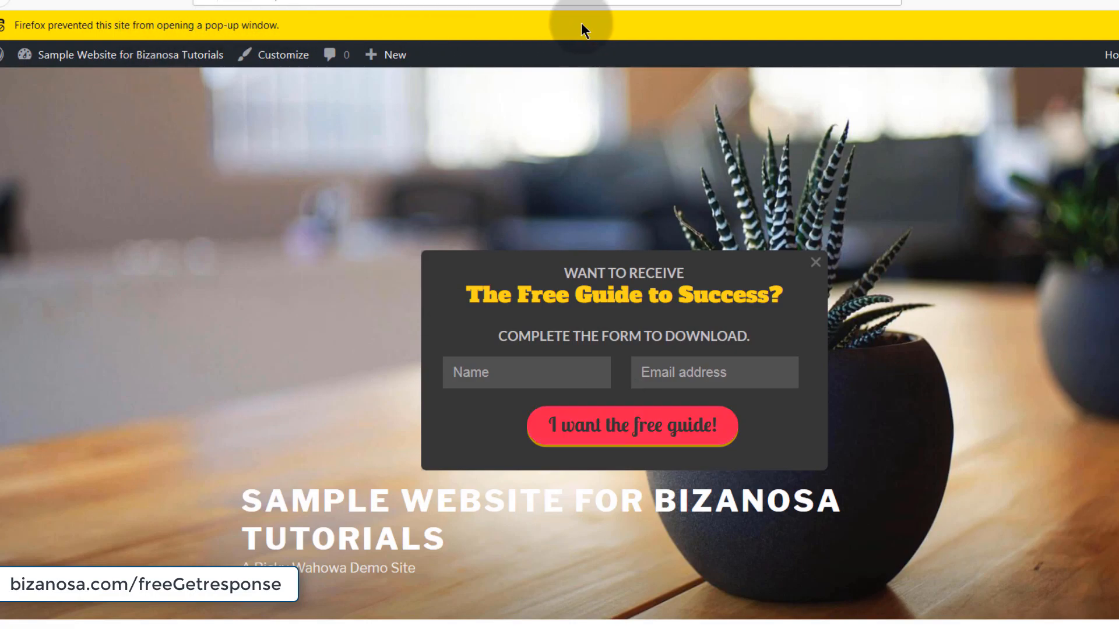
pyautogui.click(1118, 26)
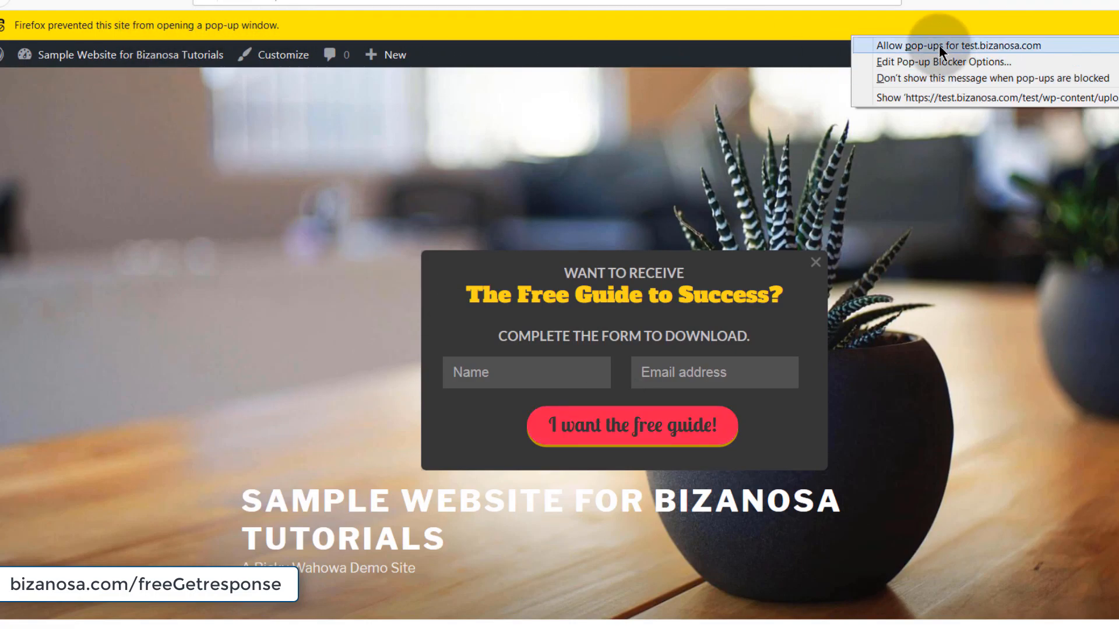
pyautogui.click(938, 44)
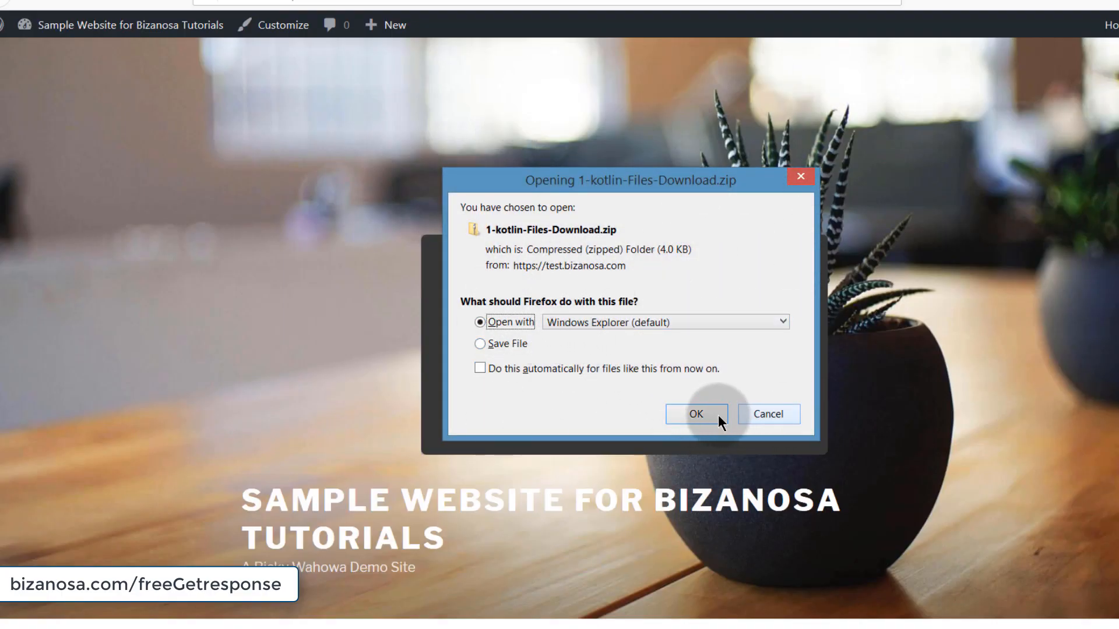
# - Cancel the zip file's Opening dialog without downloading
pyautogui.moveTo(614, 180); pyautogui.dragTo(672, 104)
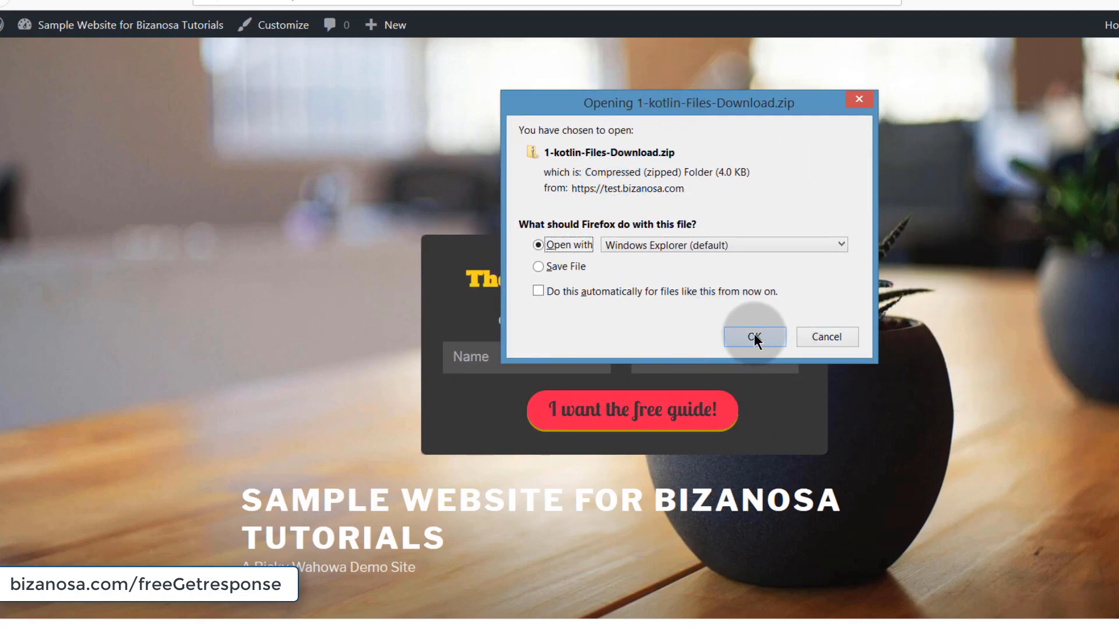
pyautogui.click(540, 266)
pyautogui.click(550, 244)
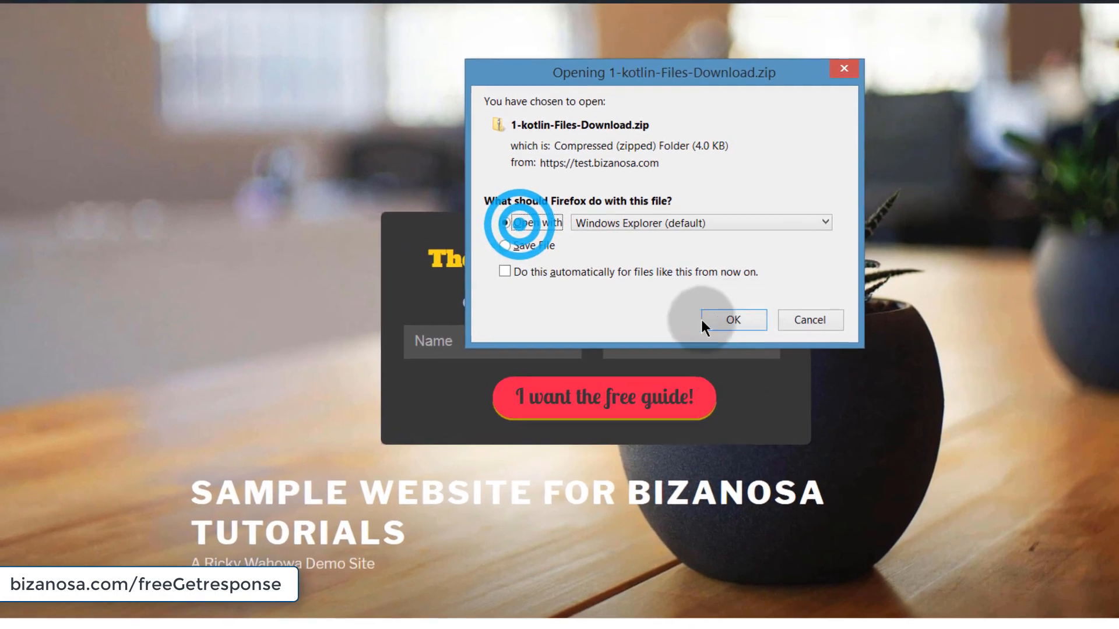
pyautogui.click(825, 336)
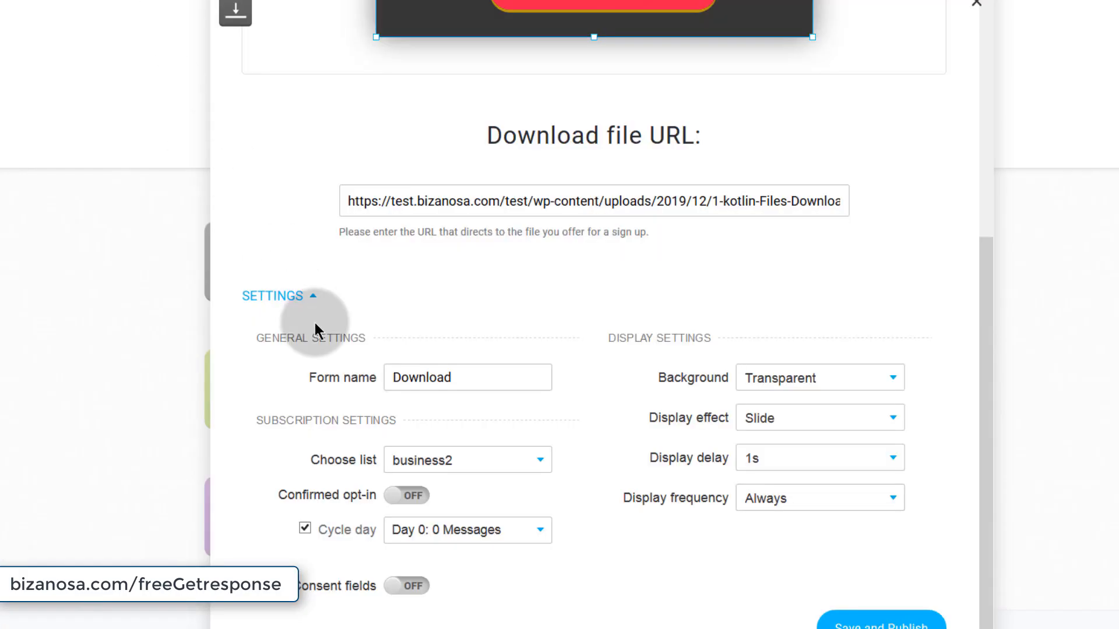
# - Review the popup's subtitle text and font, then close the Download Box editor
pyautogui.scroll(4, 314, 291)
pyautogui.scroll(3, 315, 284)
pyautogui.click(293, 302)
pyautogui.click(581, 252)
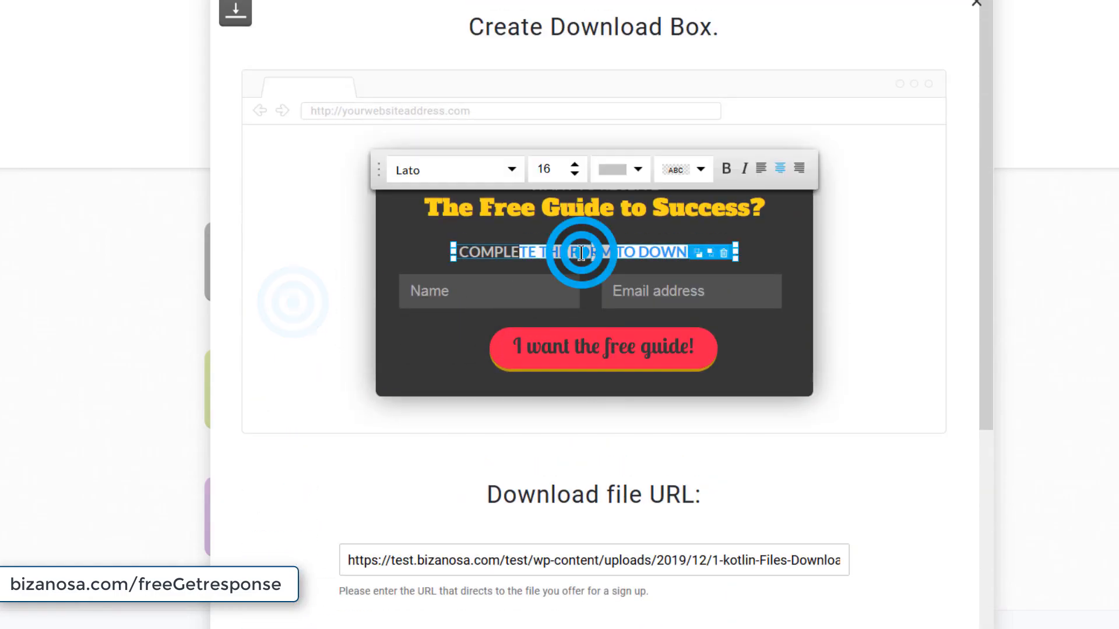
pyautogui.click(862, 261)
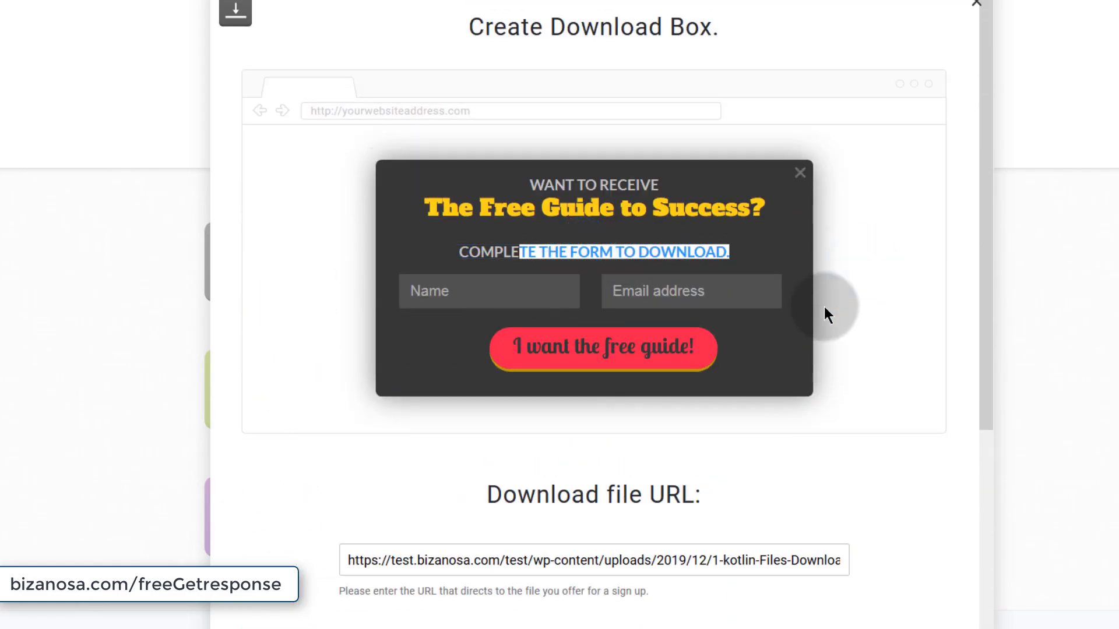
pyautogui.scroll(-6, 662, 474)
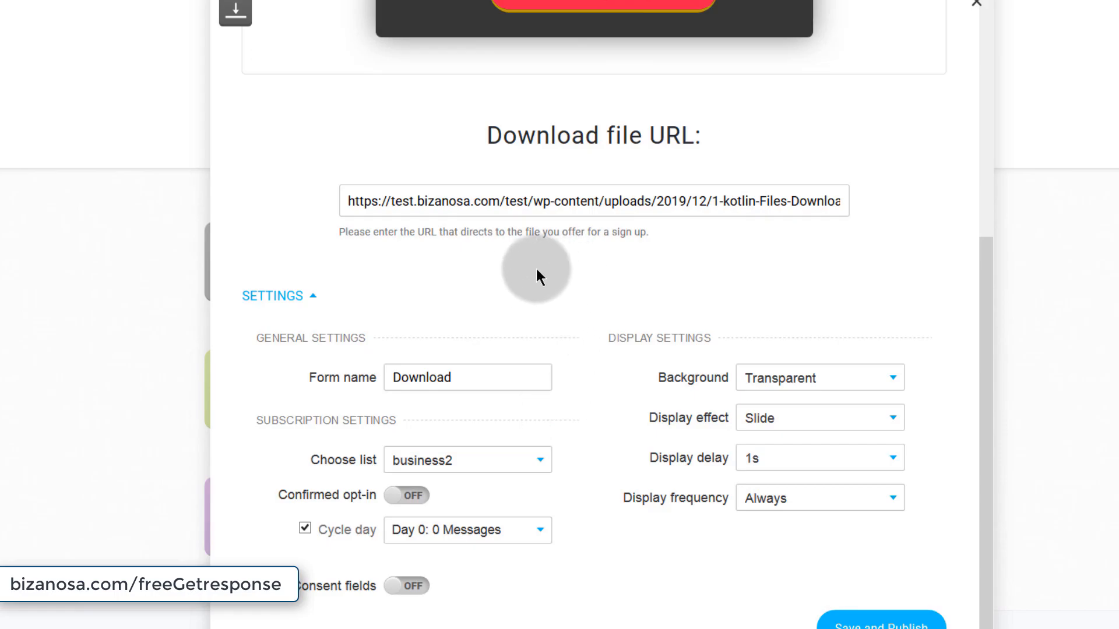
pyautogui.scroll(6, 524, 280)
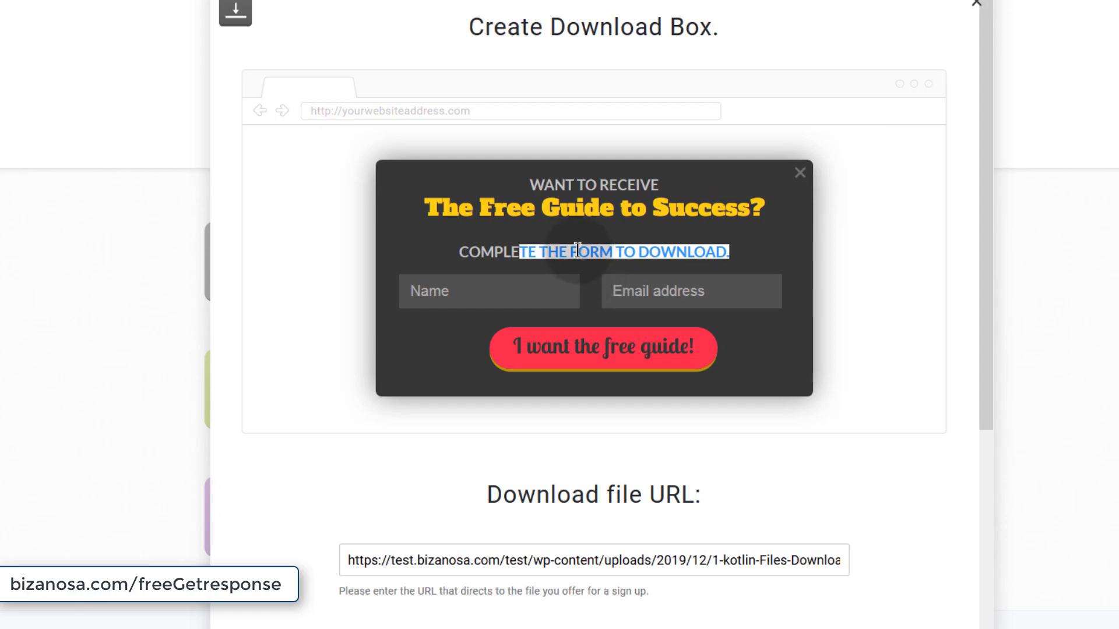
pyautogui.click(471, 247)
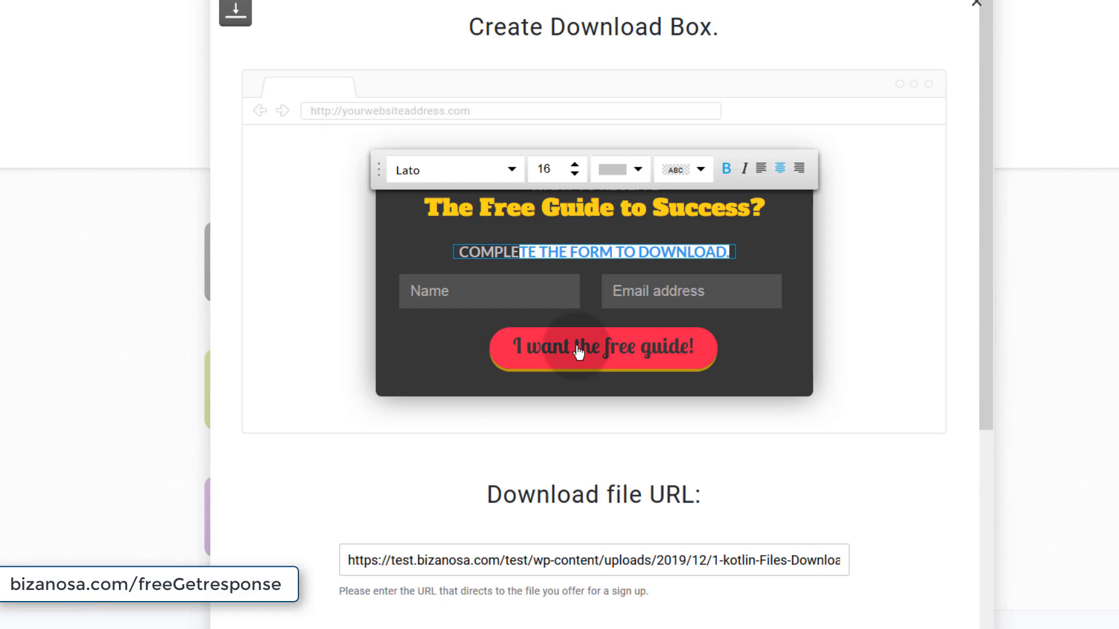
pyautogui.click(830, 234)
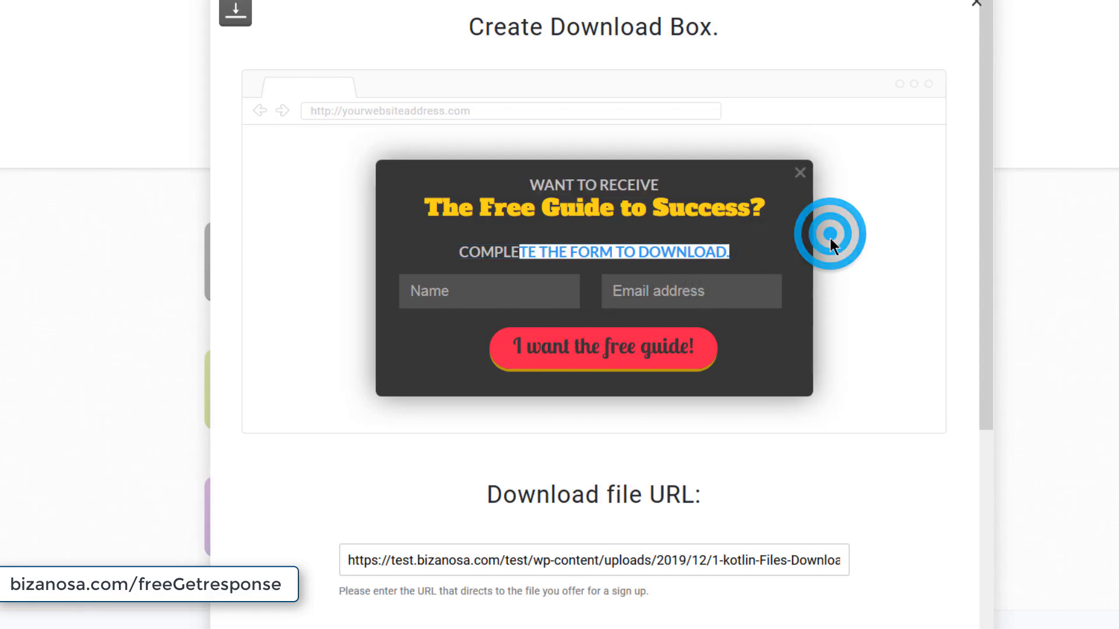
pyautogui.scroll(-6, 830, 239)
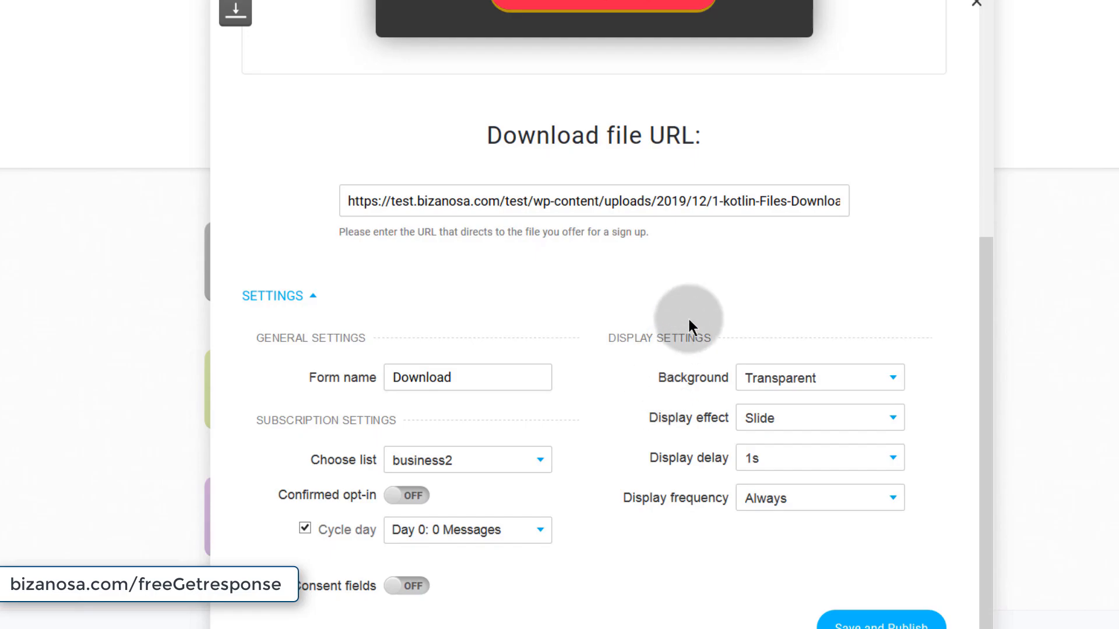
pyautogui.scroll(6, 689, 325)
pyautogui.click(981, 6)
pyautogui.scroll(4, 412, 278)
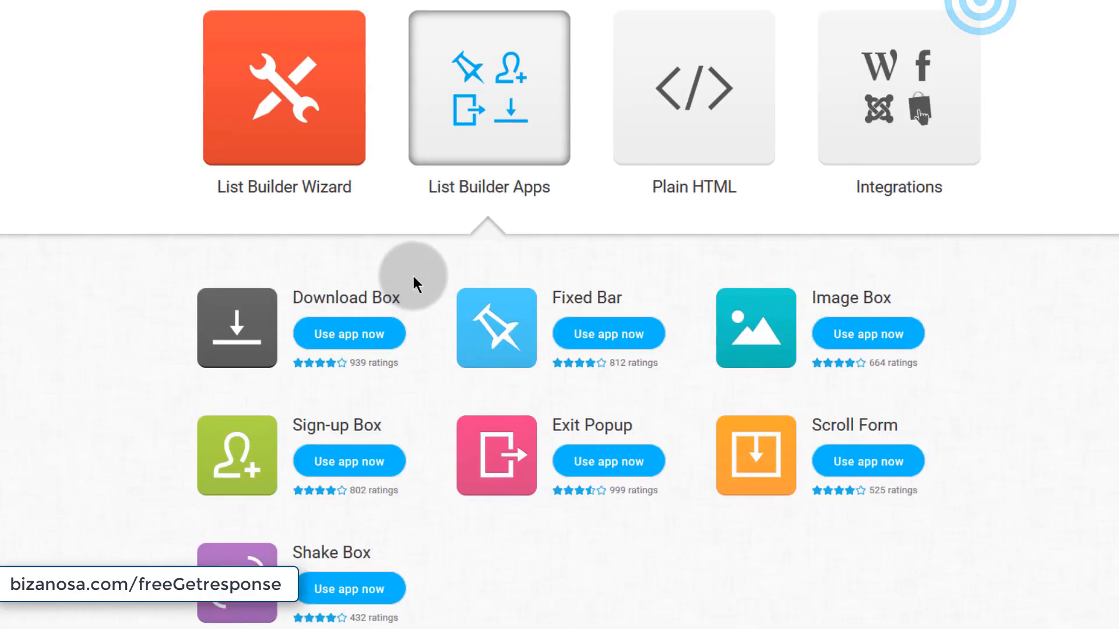
# - Browse the website integrations list down past the Facebook Web Form App entry
pyautogui.click(300, 290)
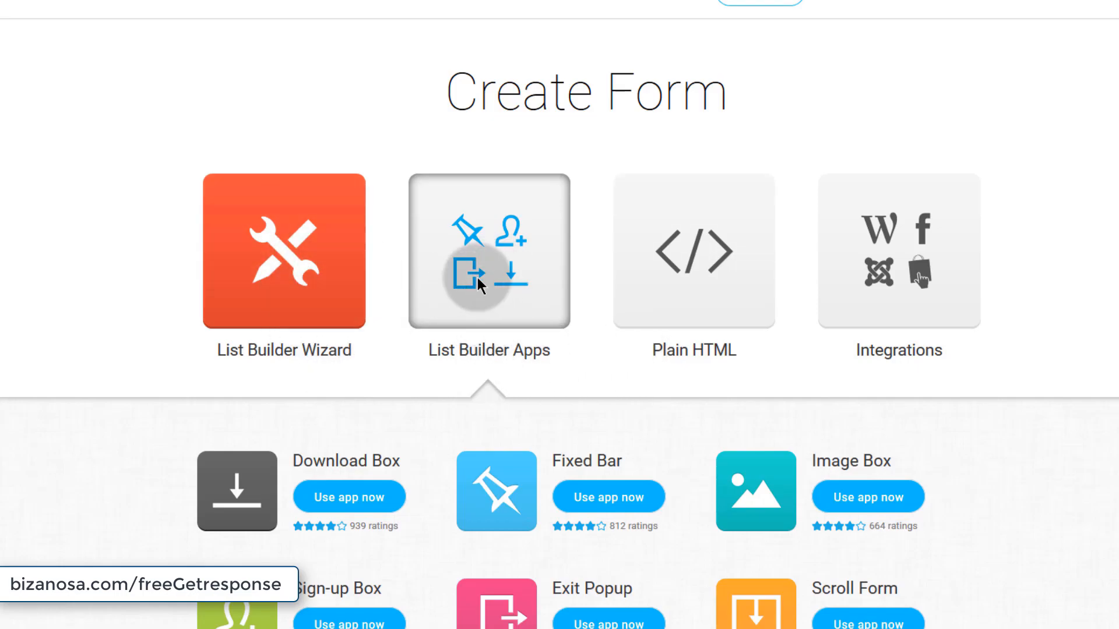
pyautogui.moveTo(252, 211); pyautogui.dragTo(457, 213)
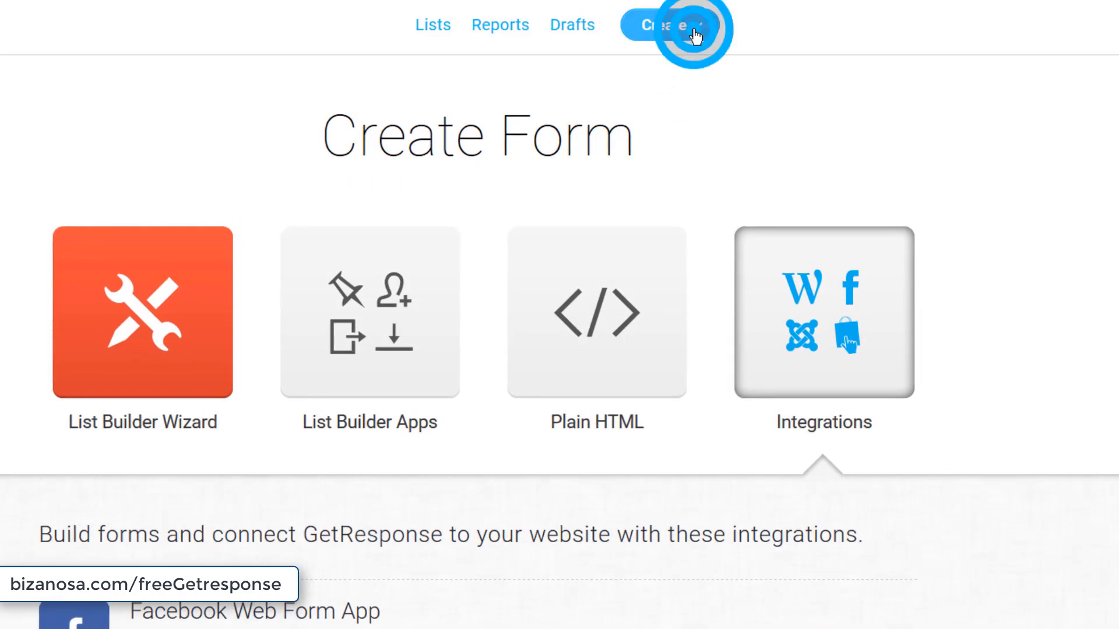
pyautogui.click(695, 36)
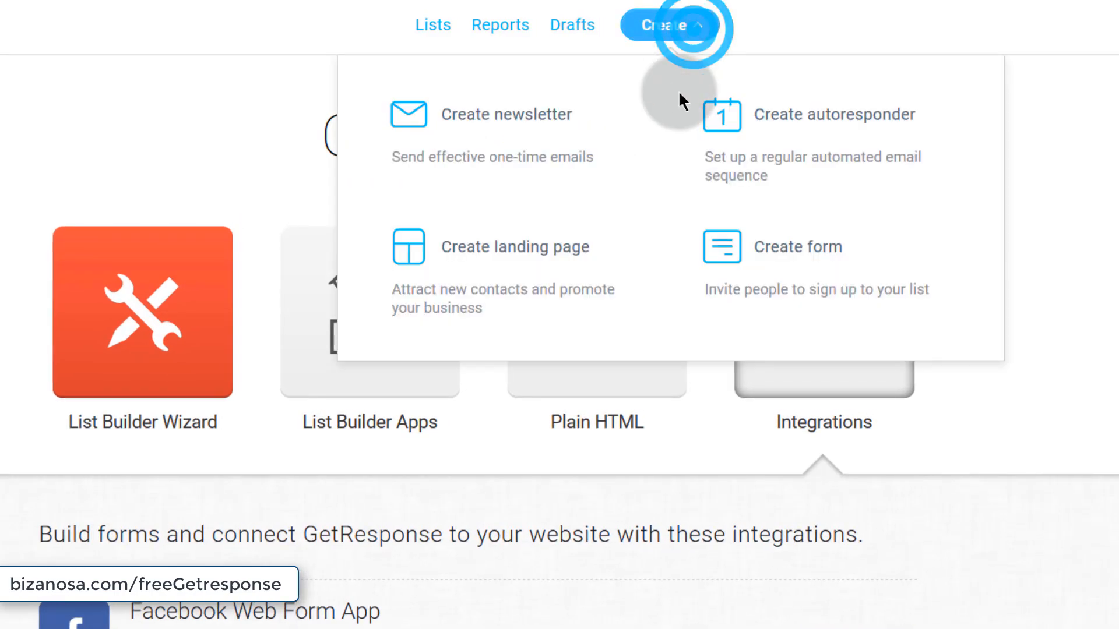
pyautogui.click(918, 434)
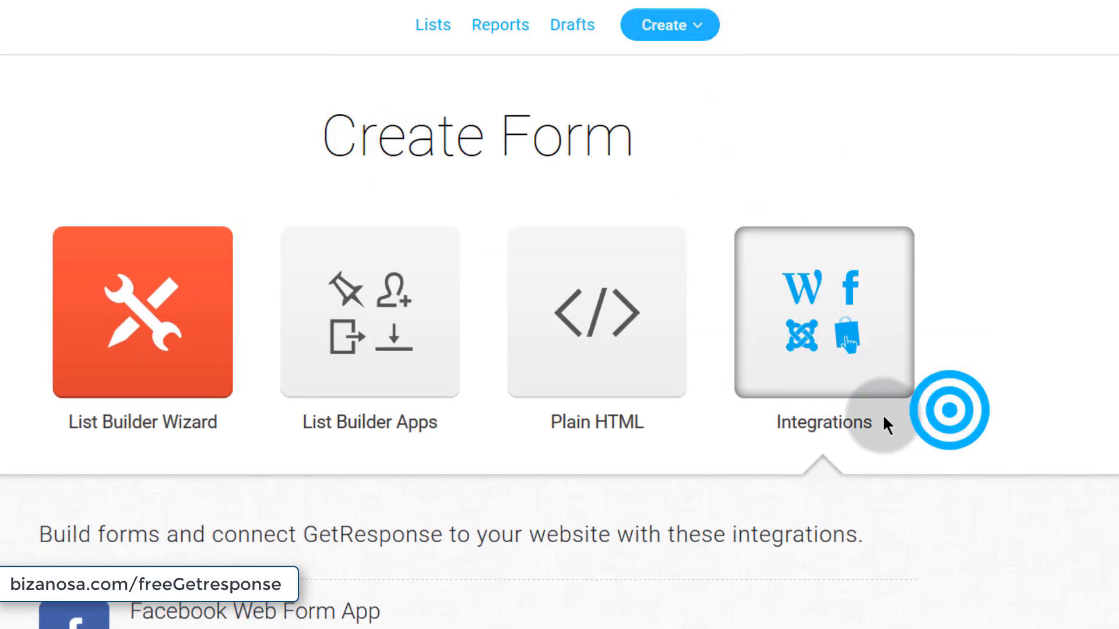
pyautogui.click(796, 336)
pyautogui.scroll(-5, 427, 415)
pyautogui.scroll(-1, 426, 408)
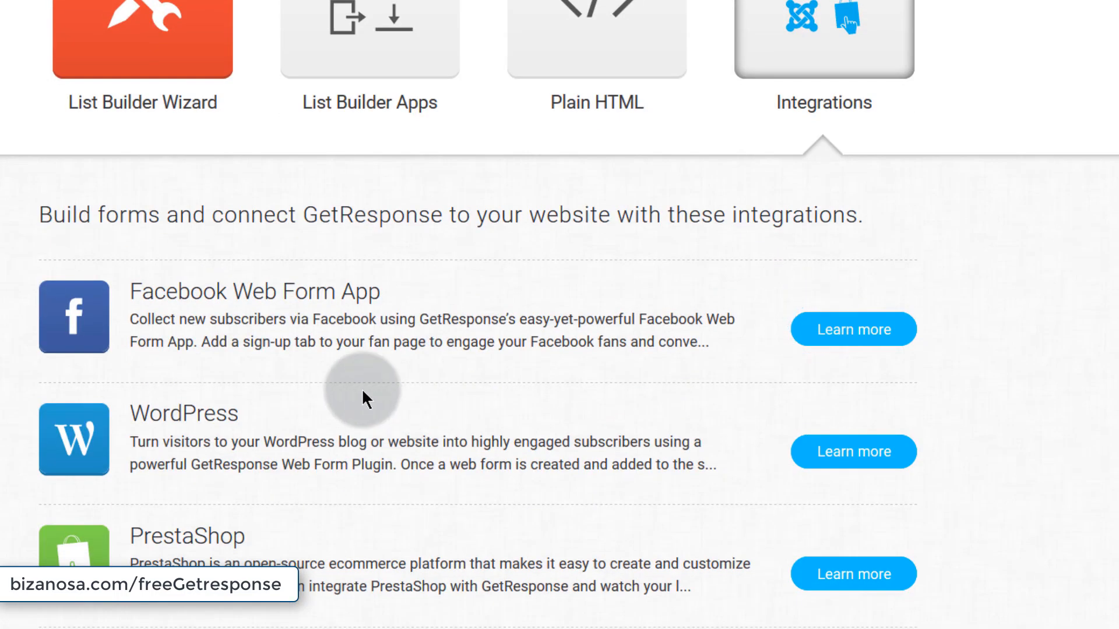
pyautogui.moveTo(131, 290); pyautogui.dragTo(417, 289)
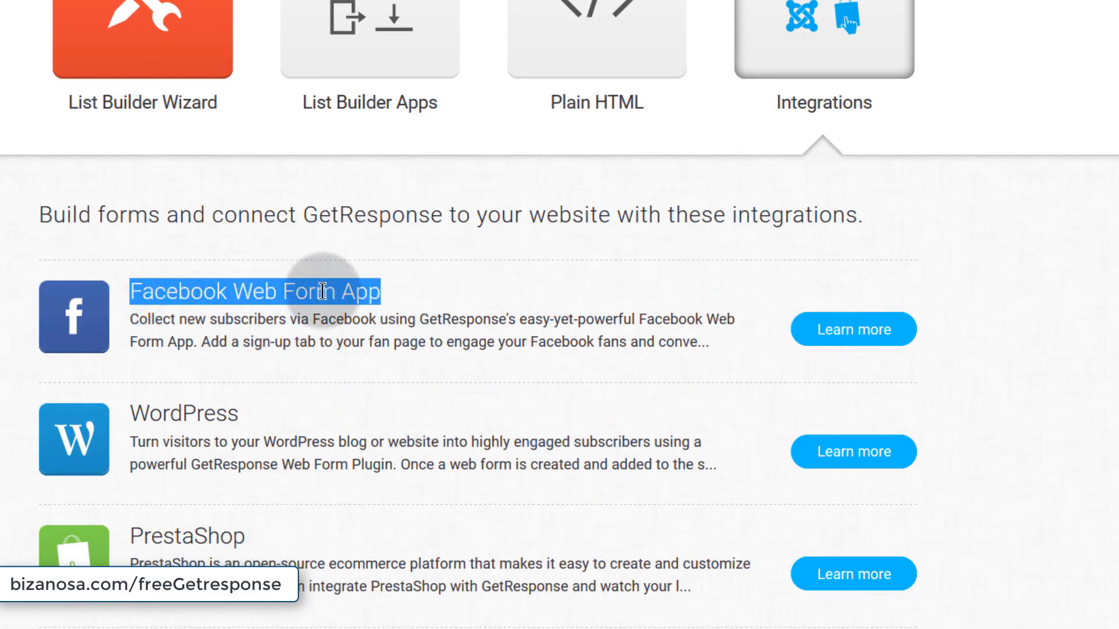
pyautogui.click(156, 309)
pyautogui.scroll(-3, 371, 380)
pyautogui.scroll(3, 747, 380)
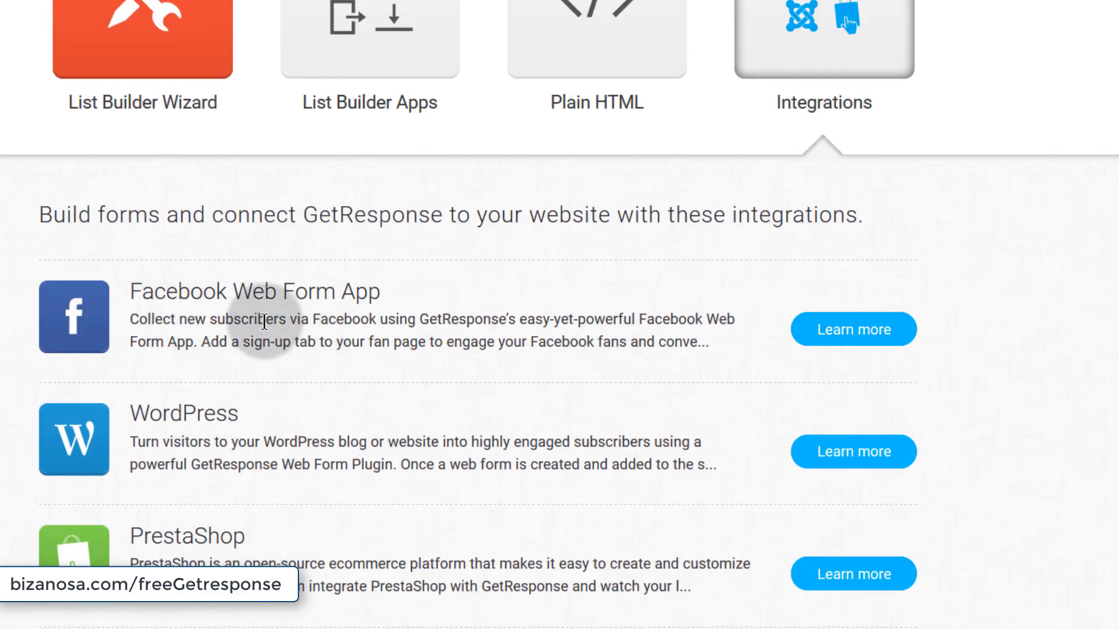
pyautogui.scroll(-2, 262, 321)
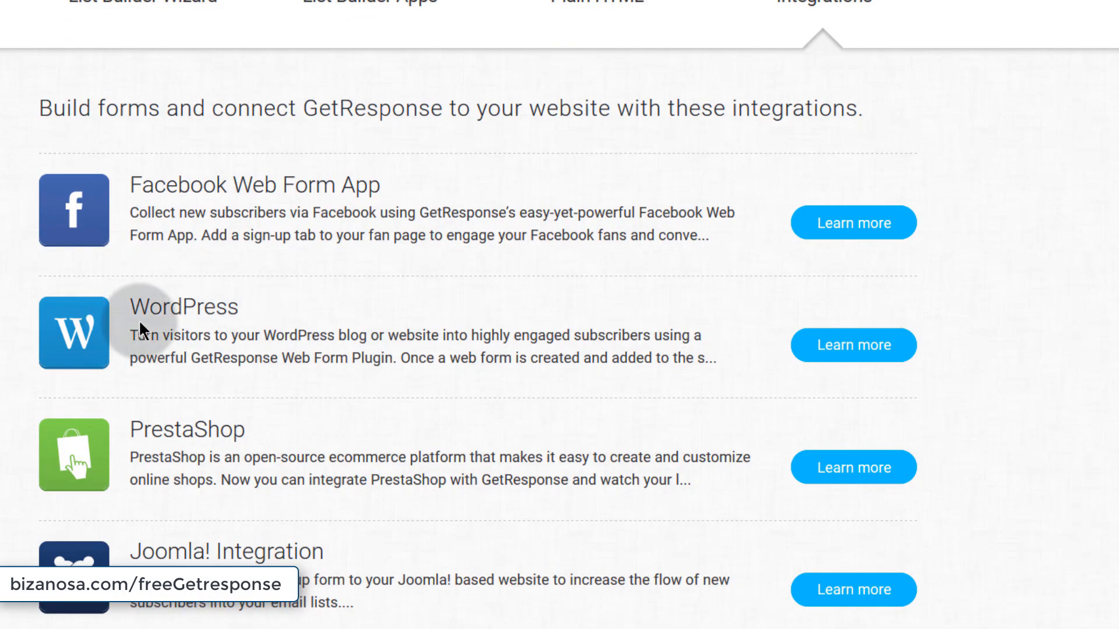
# - Expand the WordPress integration and read its setup steps, ecommerce notes, benefits and plugin download
pyautogui.click(861, 346)
pyautogui.scroll(-3, 79, 392)
pyautogui.scroll(-1, 80, 389)
pyautogui.scroll(4, 257, 380)
pyautogui.scroll(-3, 257, 379)
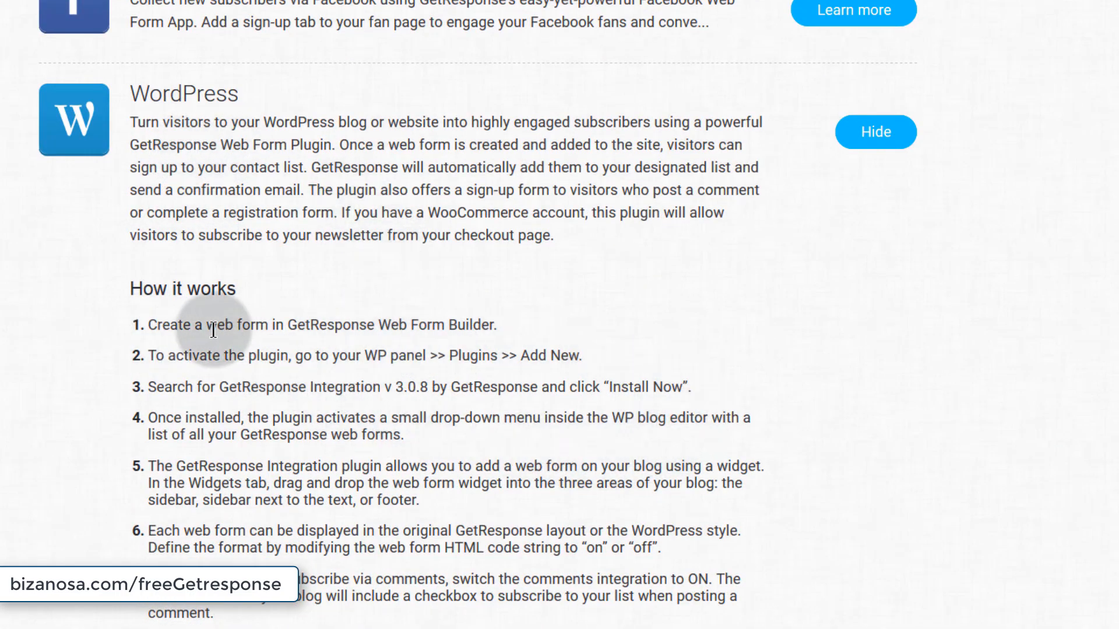
pyautogui.scroll(-4, 199, 379)
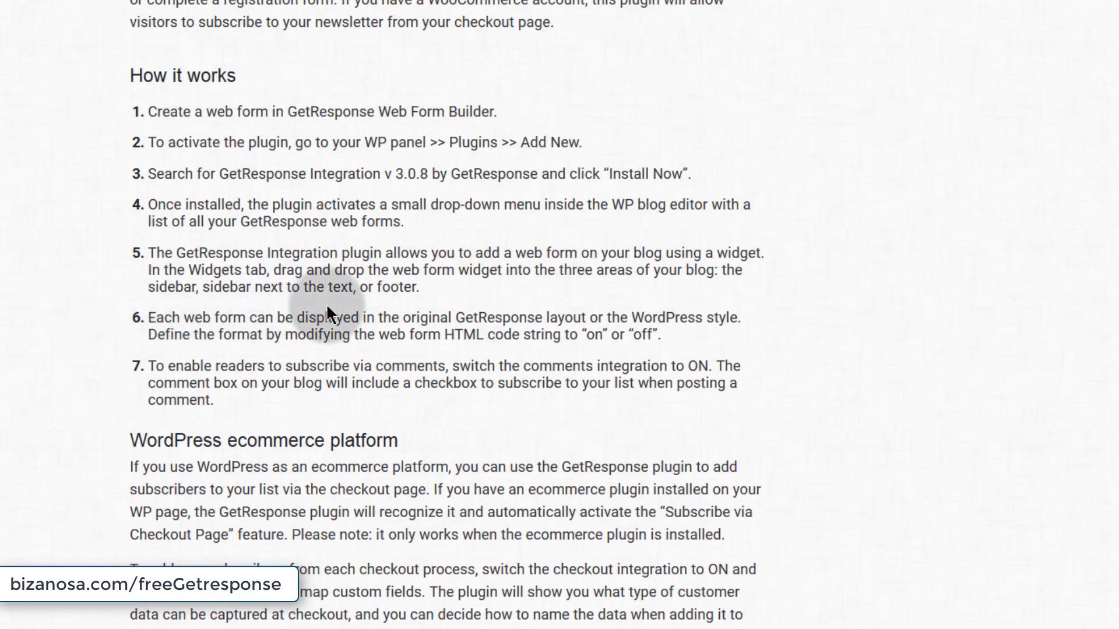
pyautogui.scroll(-10, 335, 283)
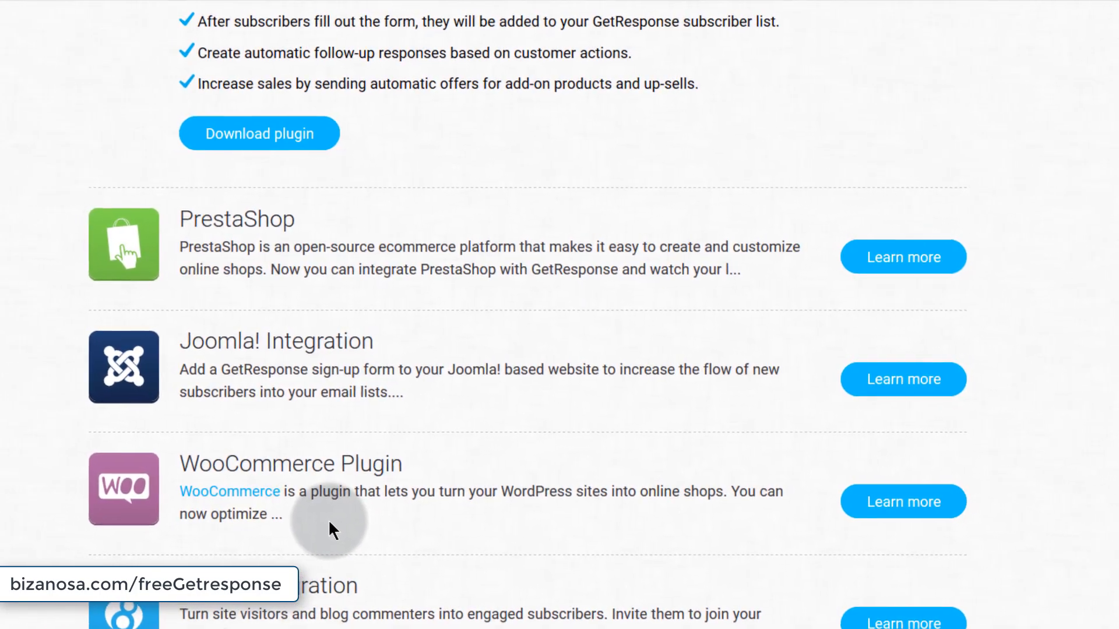
pyautogui.scroll(5, 341, 554)
pyautogui.scroll(6, 342, 557)
pyautogui.scroll(-5, 344, 553)
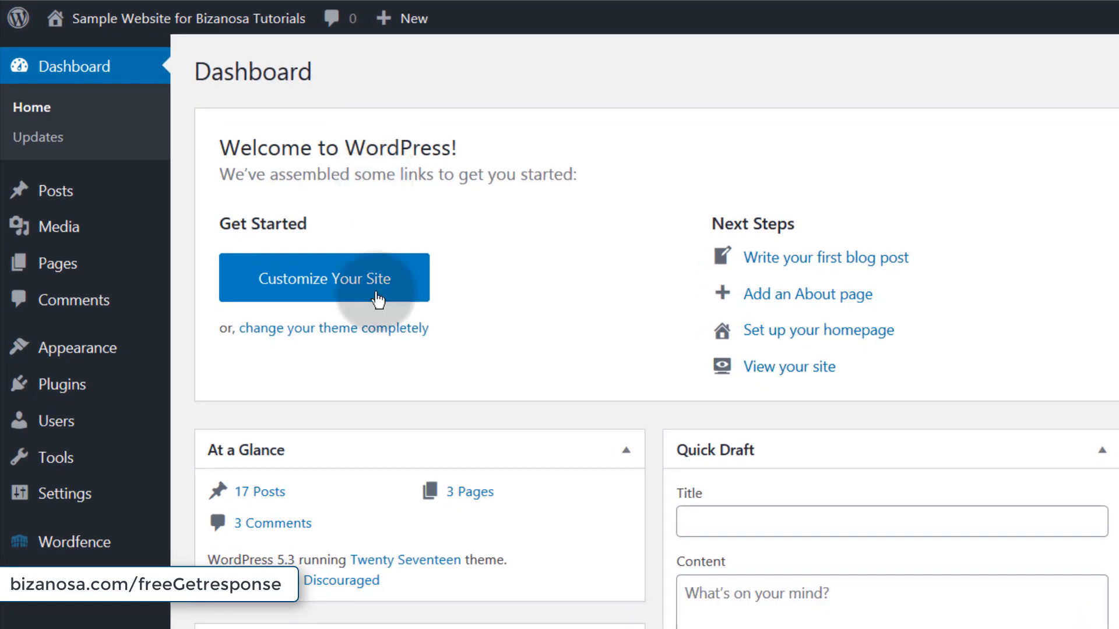
# - Search plugins for 'getresponse' and install the GetResponse for WordPress plugin
pyautogui.scroll(-4, 362, 452)
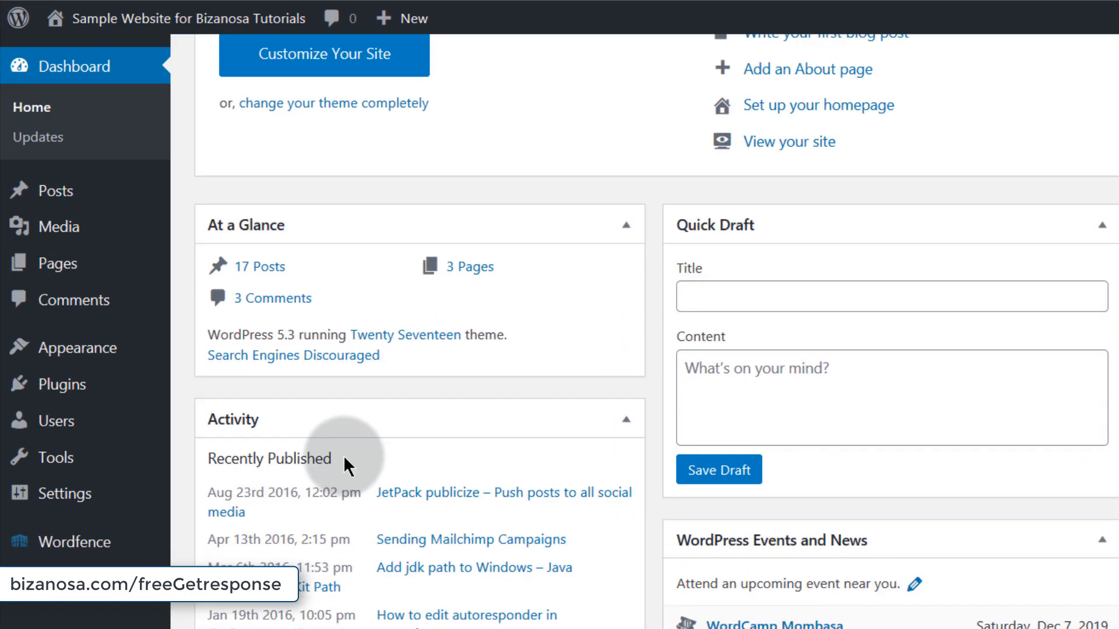
pyautogui.moveTo(45, 395)
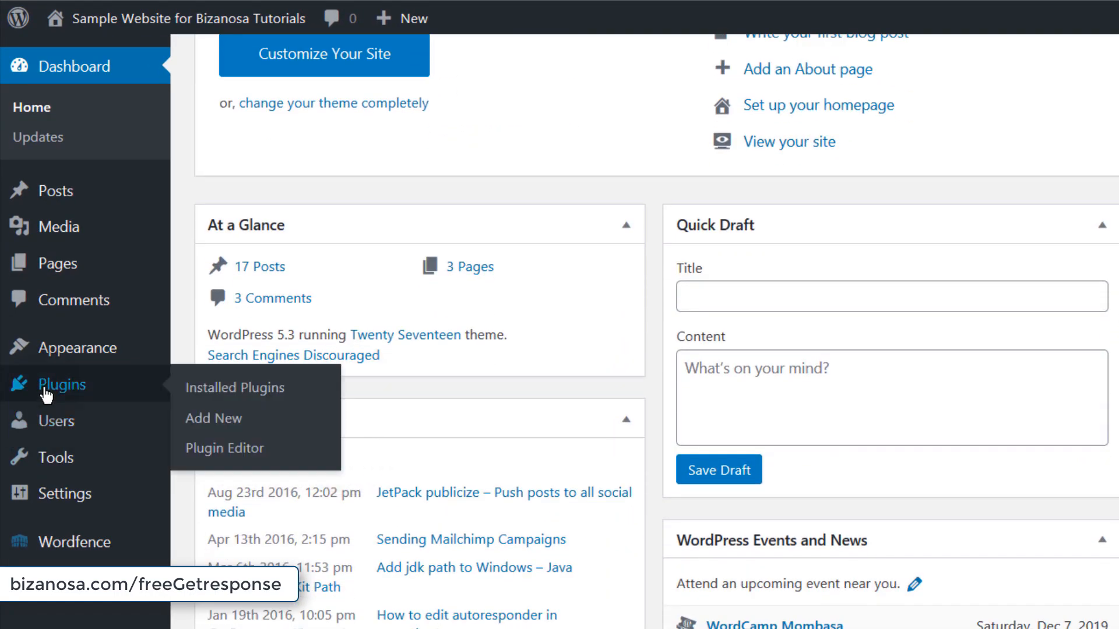
pyautogui.click(214, 422)
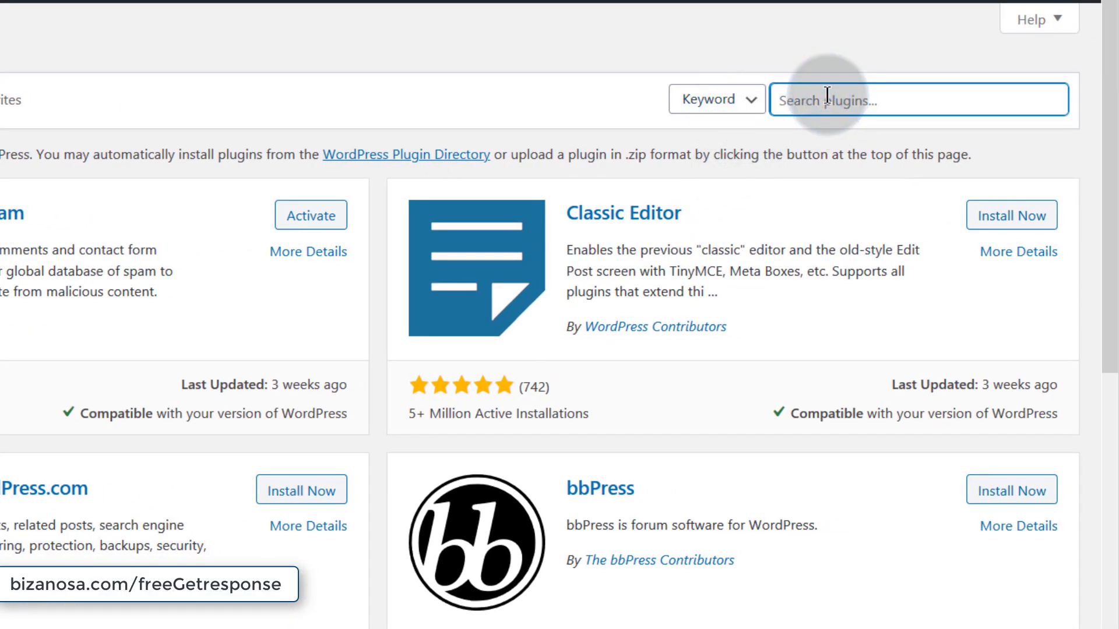
pyautogui.write('getresponse')
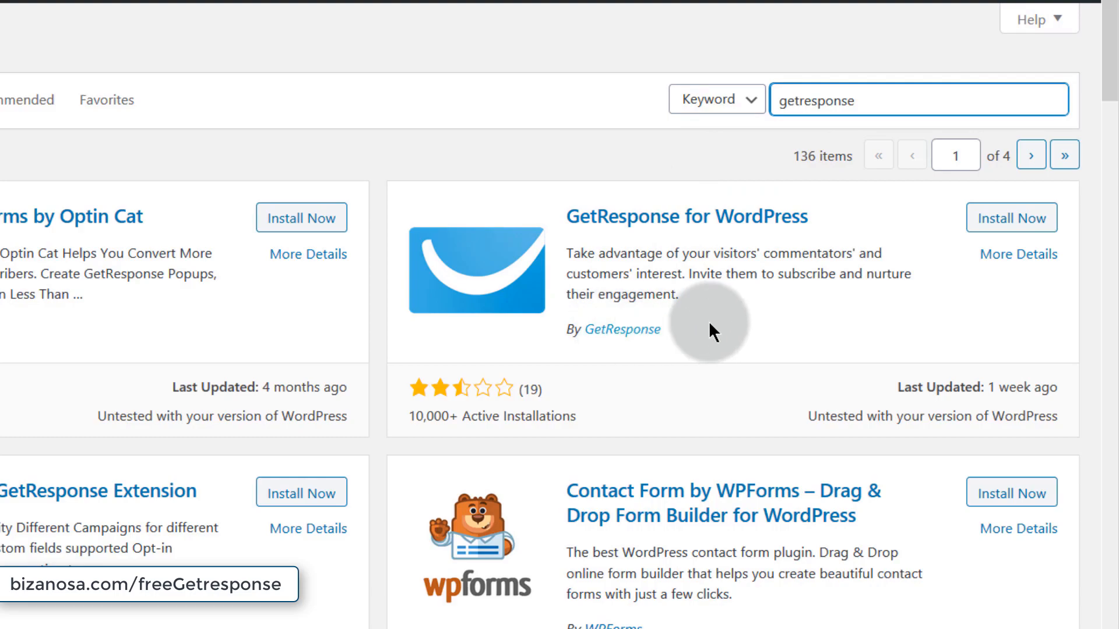
pyautogui.click(1014, 222)
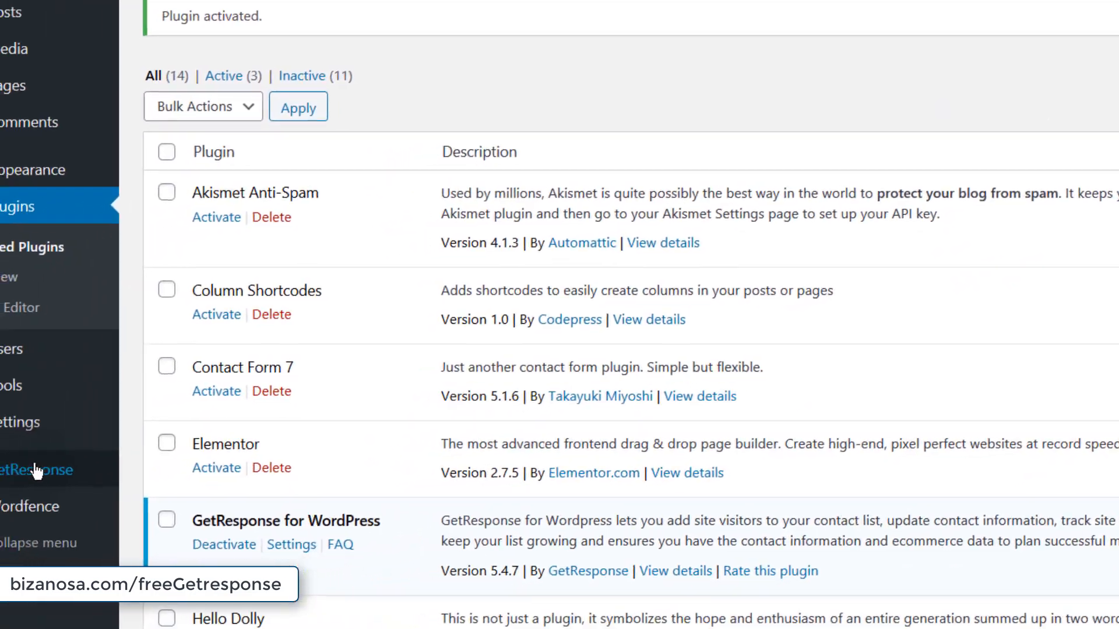
# - Open the GetResponse plugin's Account settings and select the API Key field
pyautogui.moveTo(83, 465)
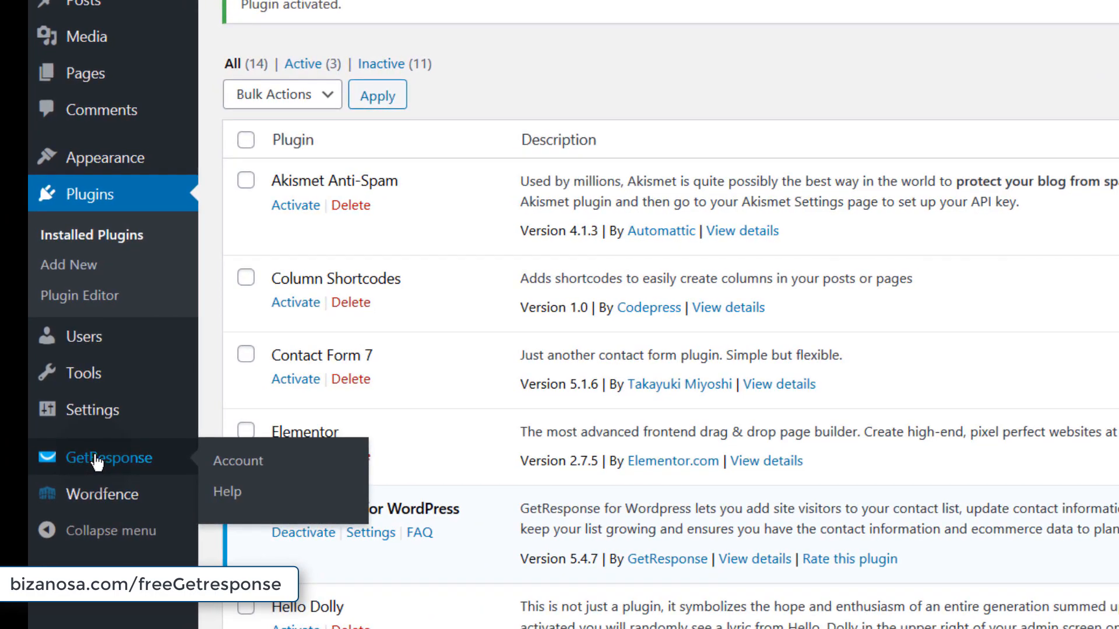
pyautogui.click(122, 460)
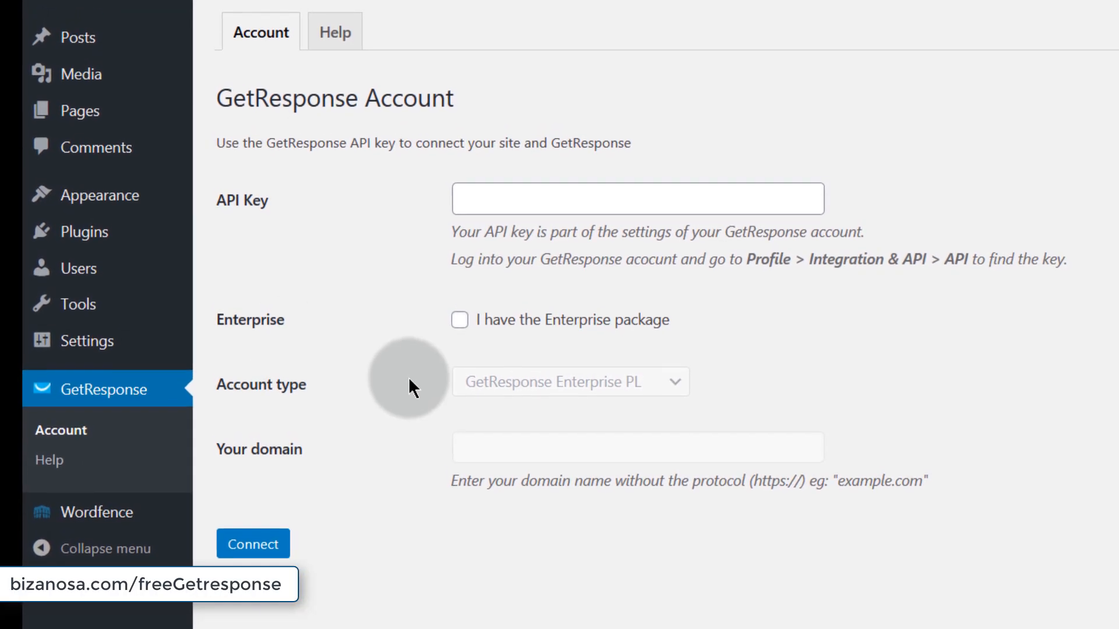
pyautogui.click(494, 250)
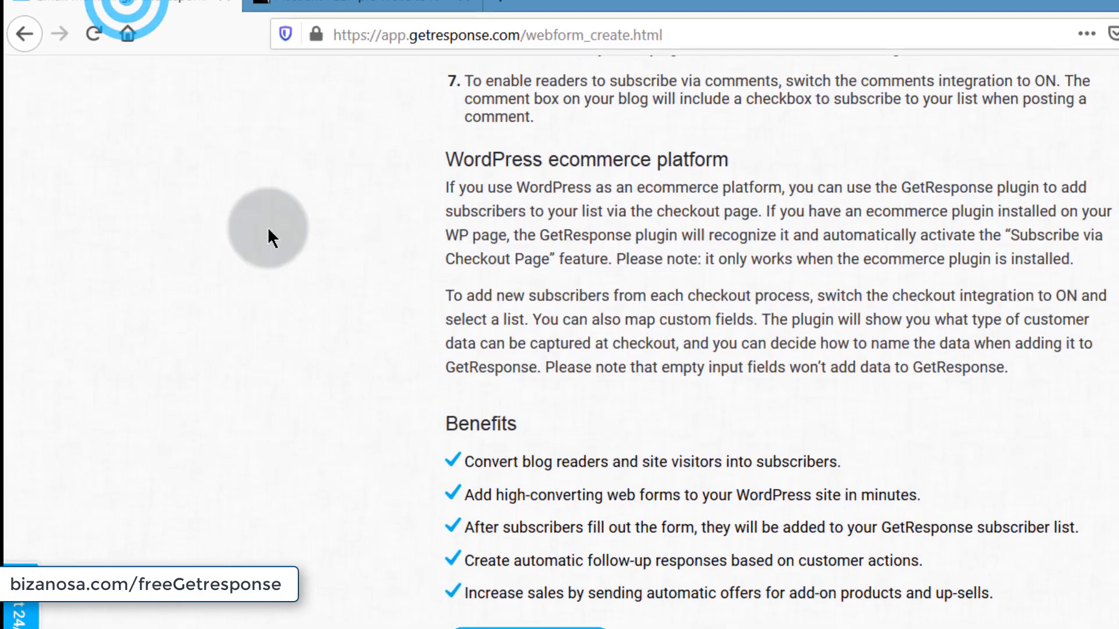
# - Go to the Integrations and API section from the GetResponse apps menu
pyautogui.scroll(10, 256, 270)
pyautogui.click(183, 114)
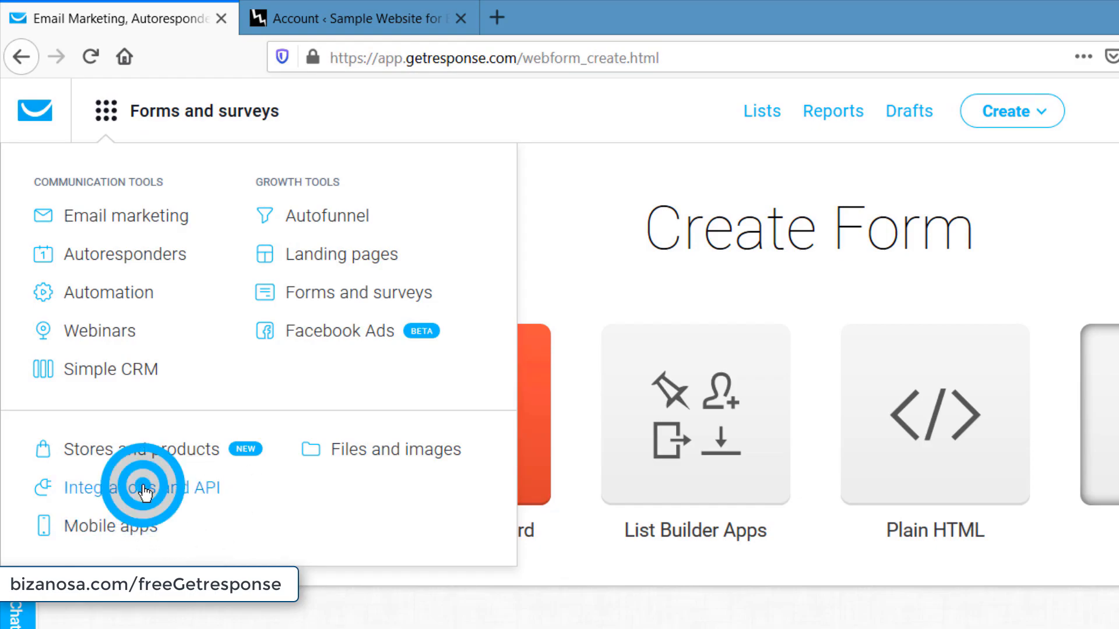
pyautogui.click(144, 491)
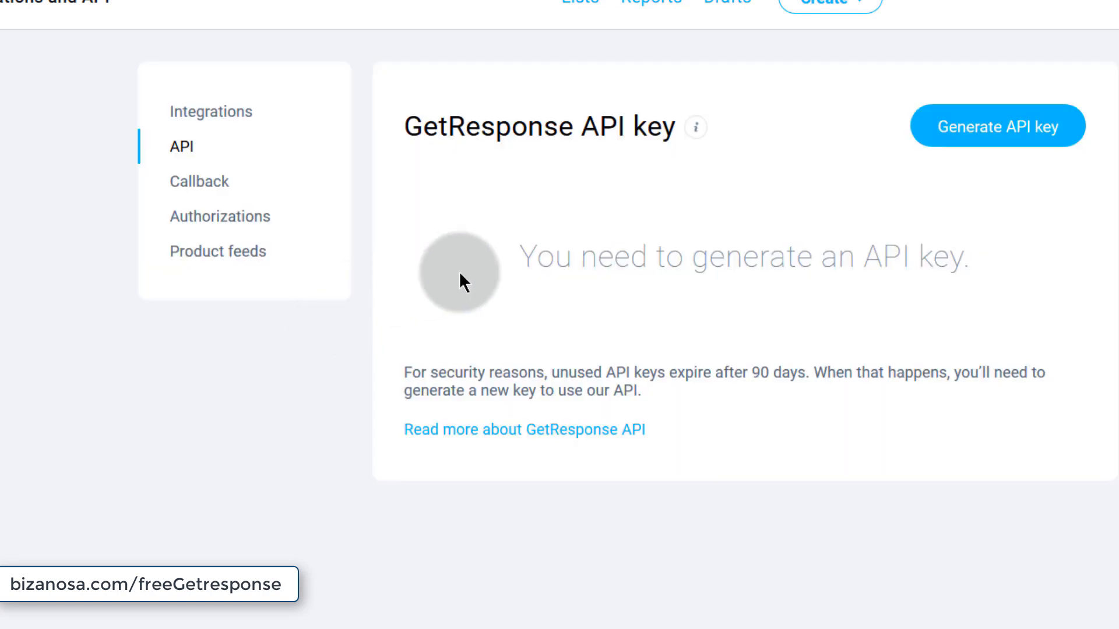
# - Generate a new API key named 'For WordPress' and copy it
pyautogui.click(992, 126)
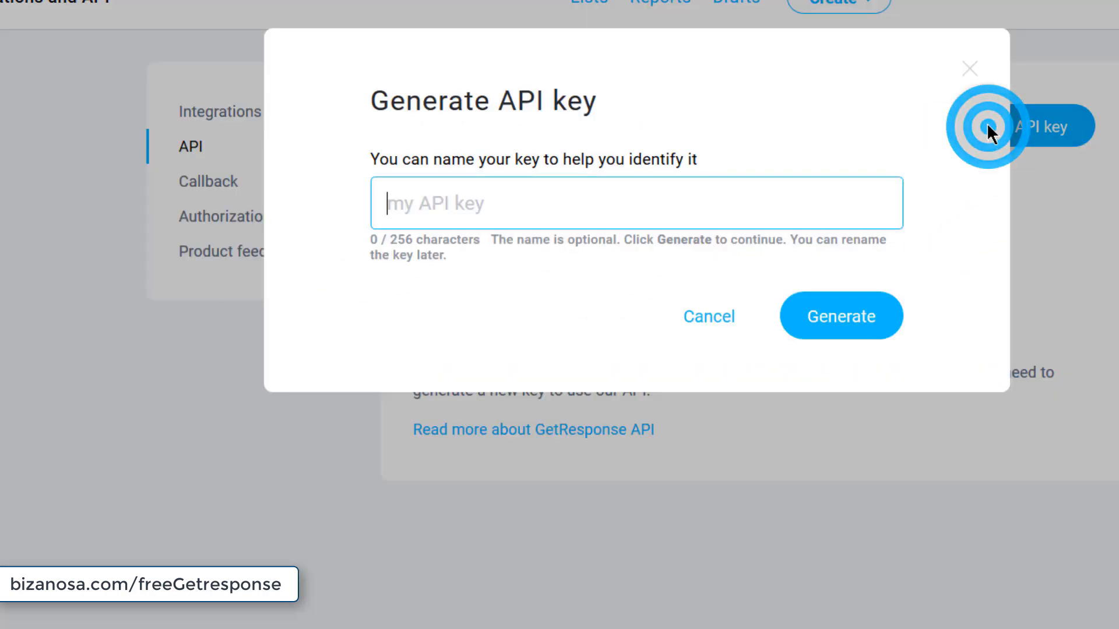
pyautogui.click(383, 214)
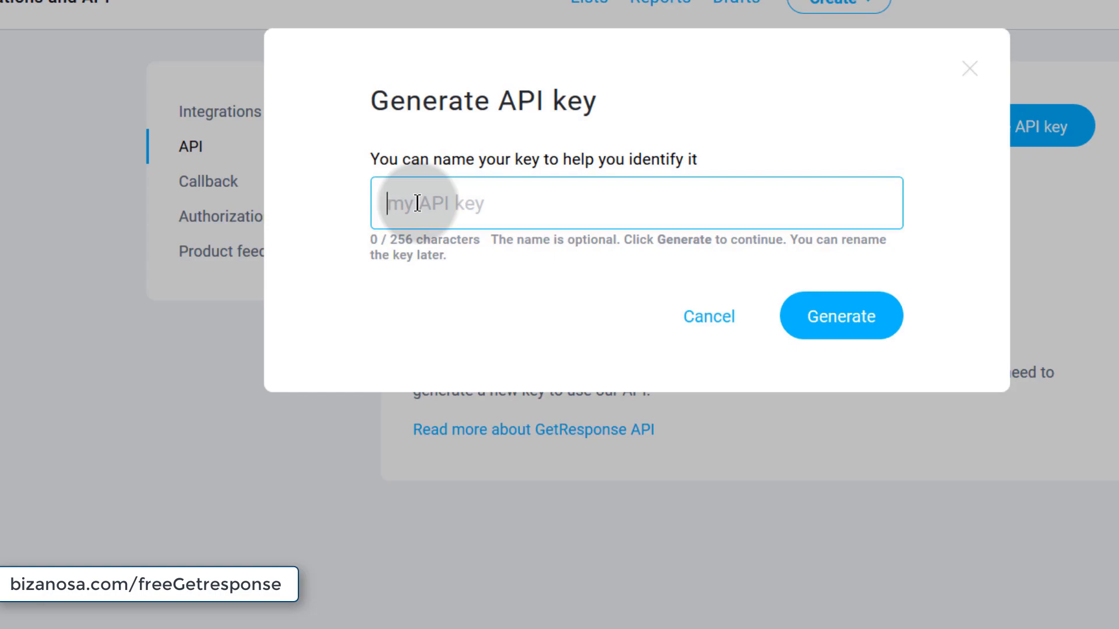
pyautogui.write('For WordPress')
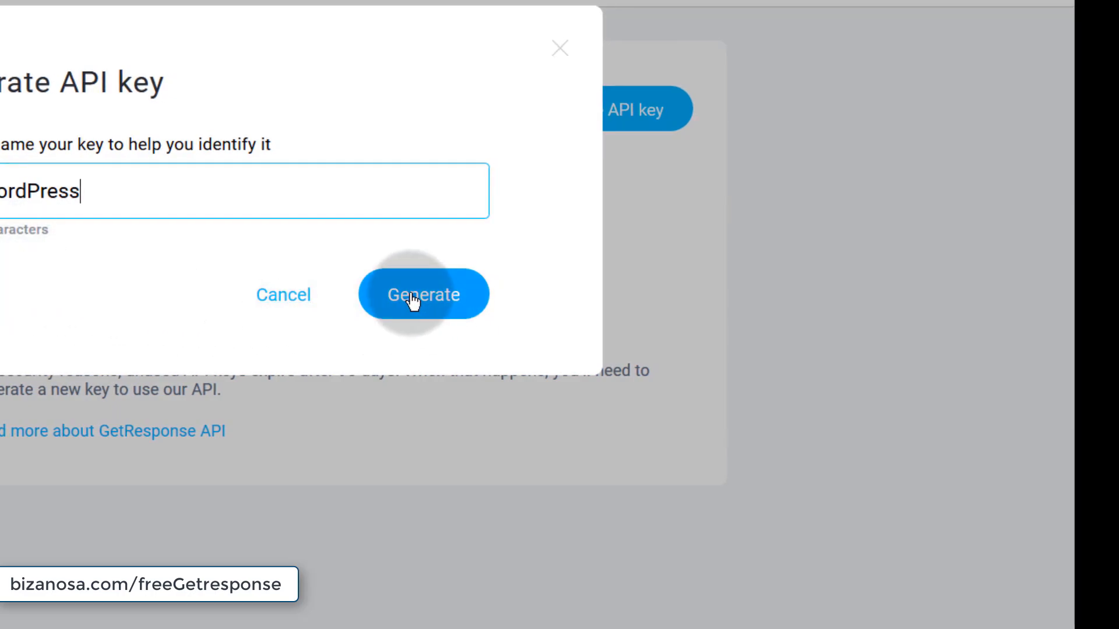
pyautogui.click(412, 297)
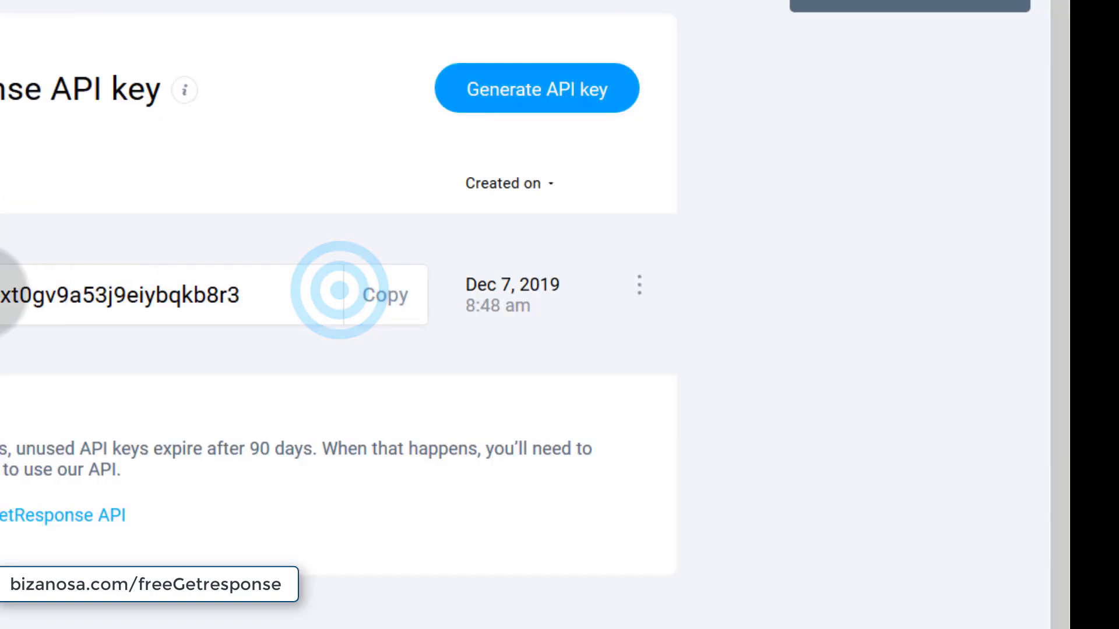
pyautogui.click(380, 303)
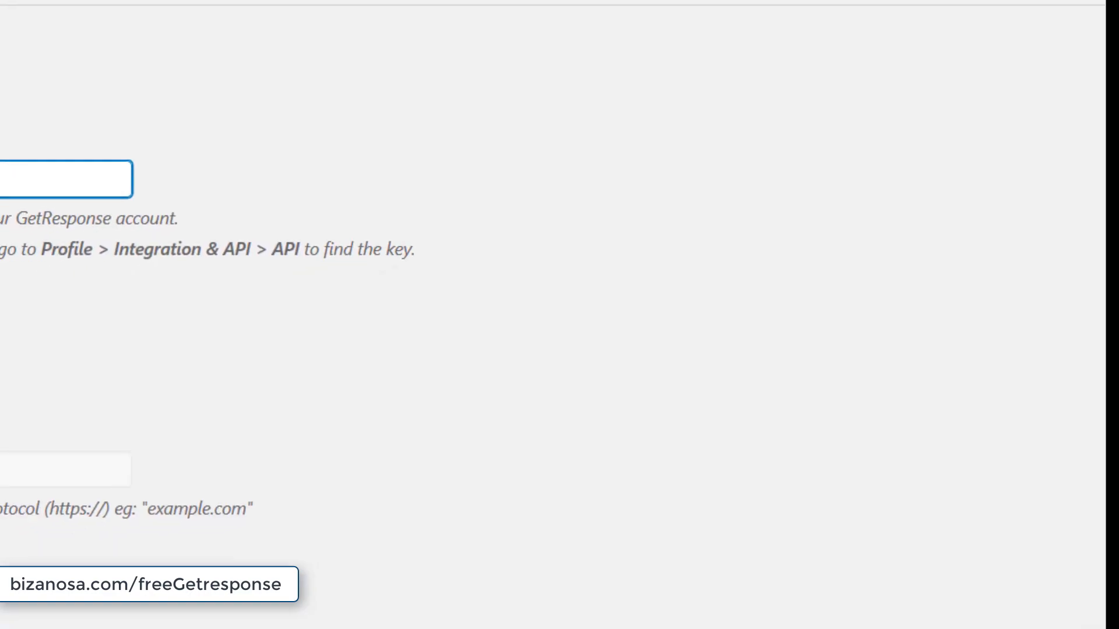
# - Paste the copied API key to connect the plugin, then go to the site's Pages list
pyautogui.rightClick(249, 26)
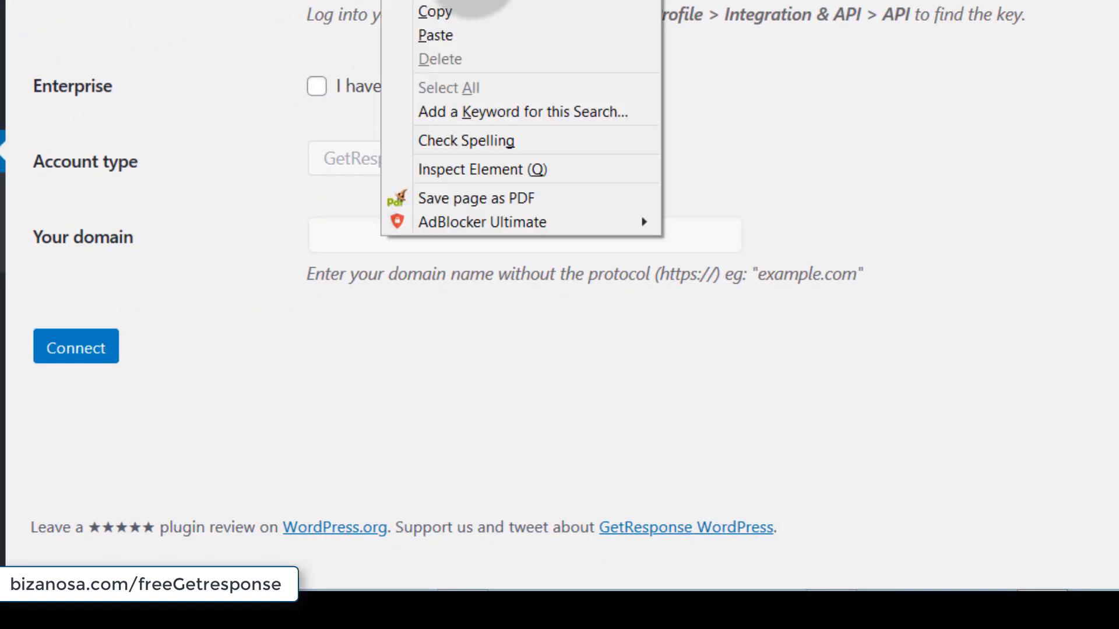
pyautogui.click(439, 35)
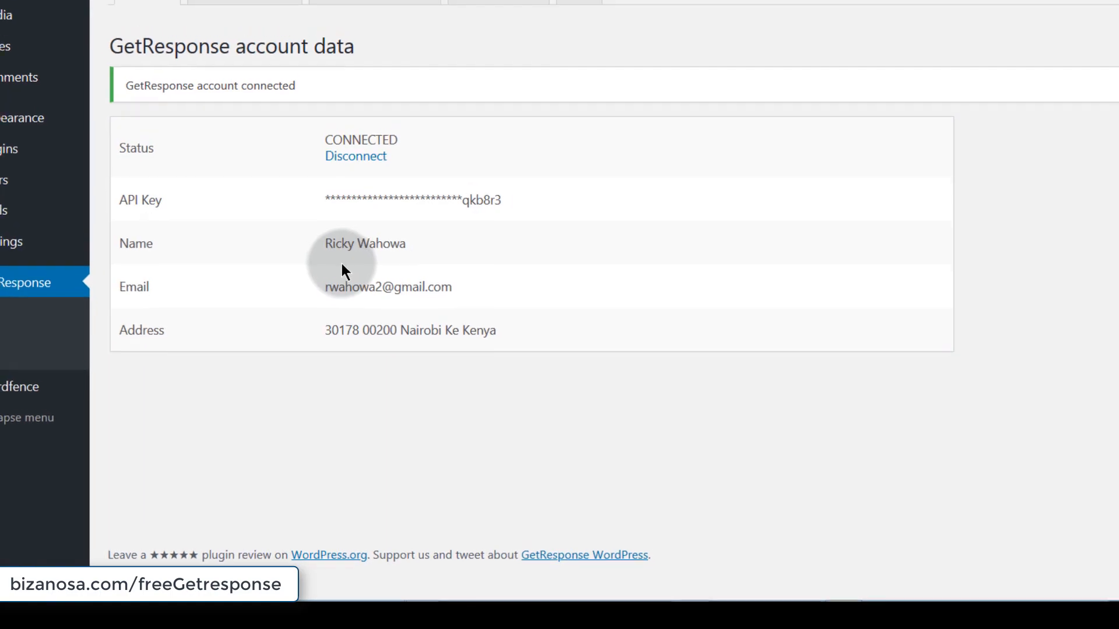
pyautogui.click(5, 46)
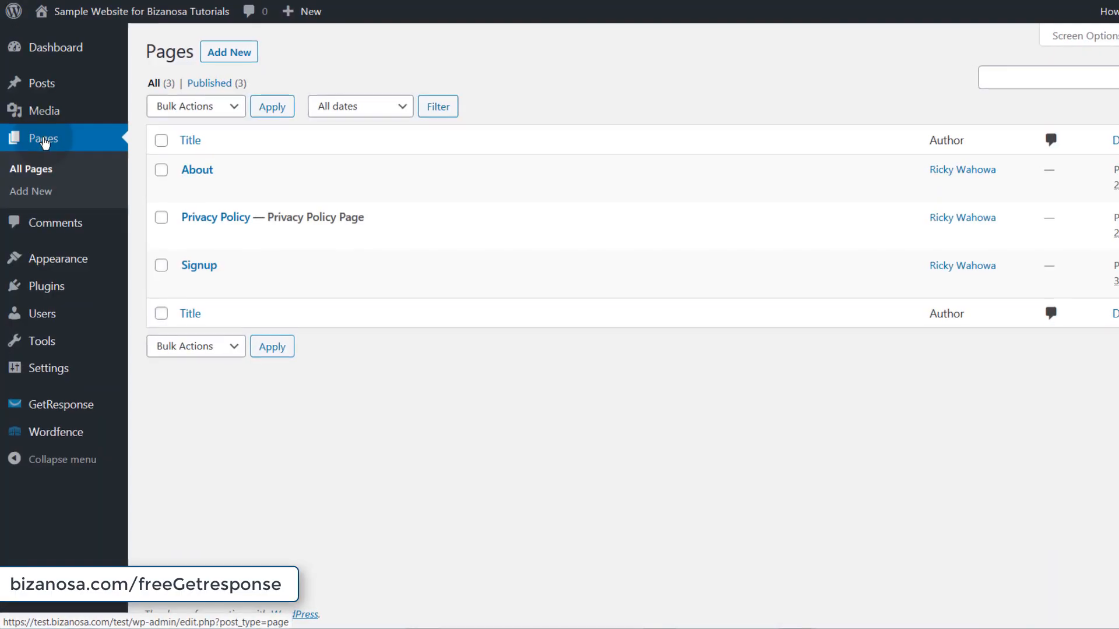
pyautogui.moveTo(199, 279)
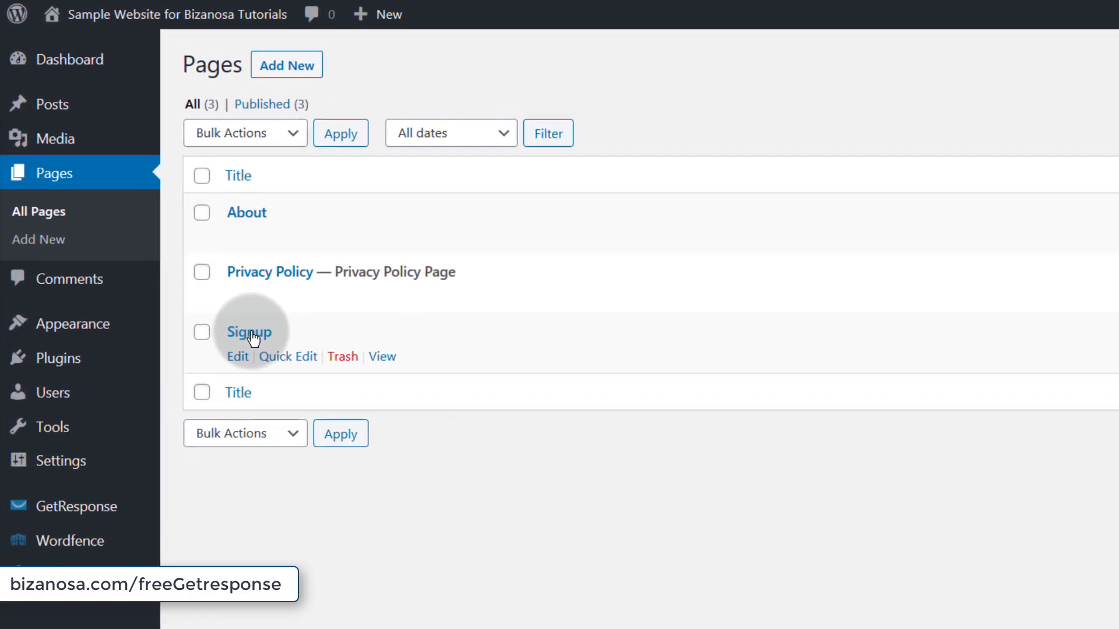
# - Add a GetResponse Form block to the Signup page set to 'Form for WOrdpRess'
pyautogui.click(233, 309)
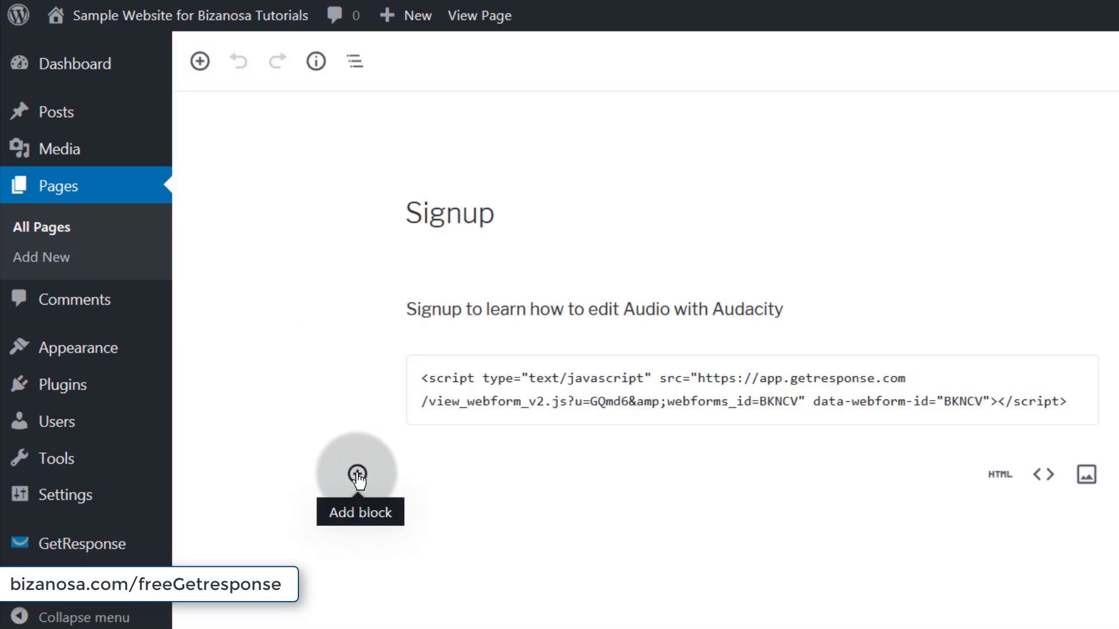
pyautogui.click(357, 475)
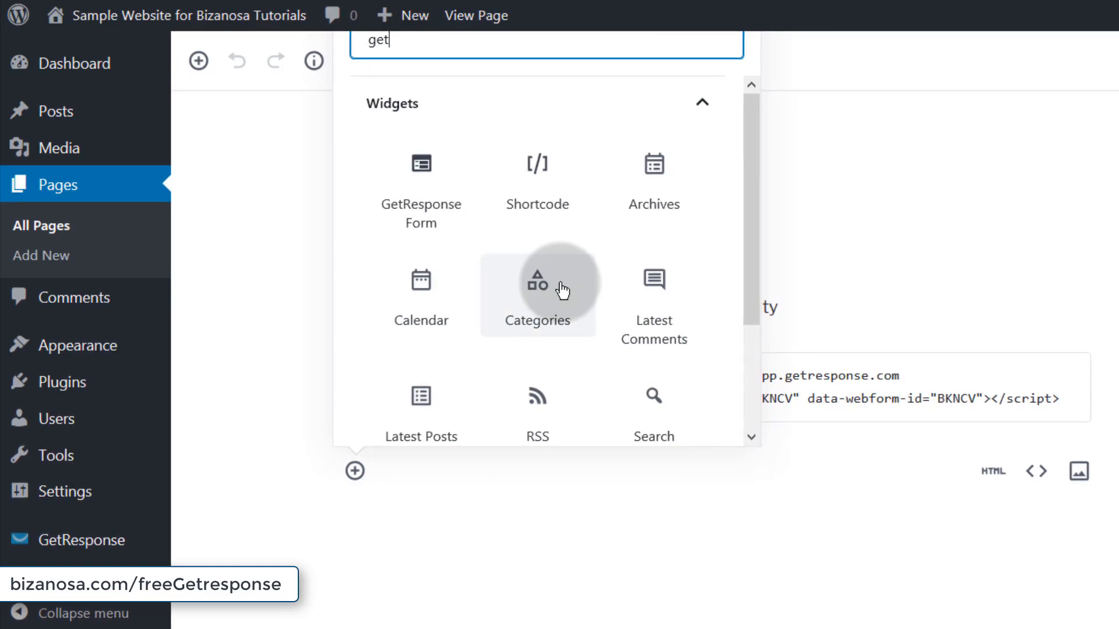
pyautogui.click(416, 204)
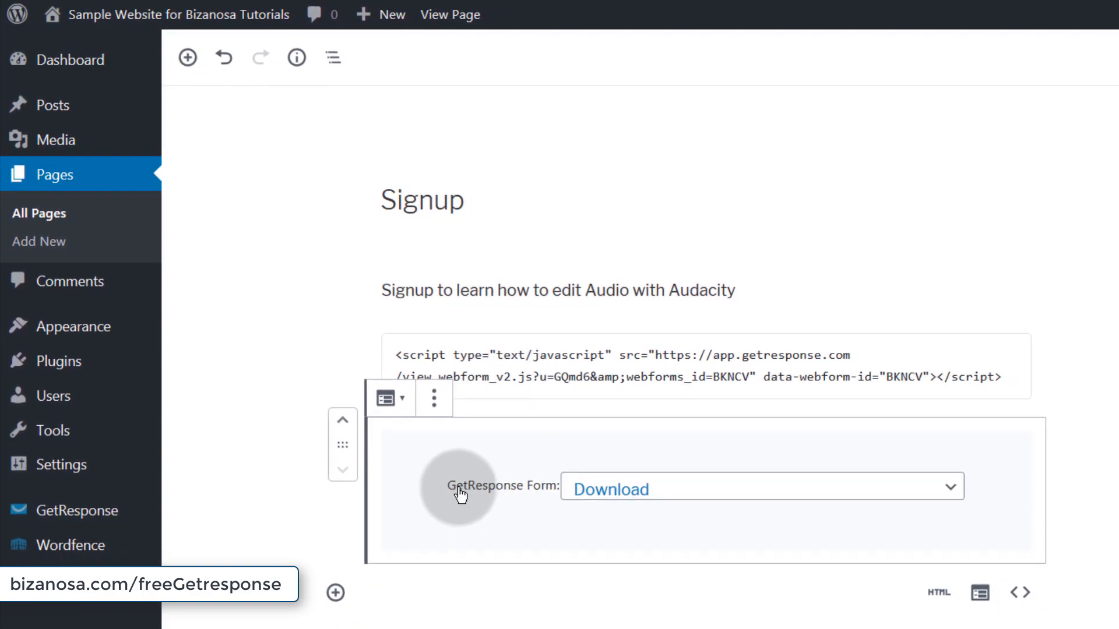
pyautogui.click(785, 499)
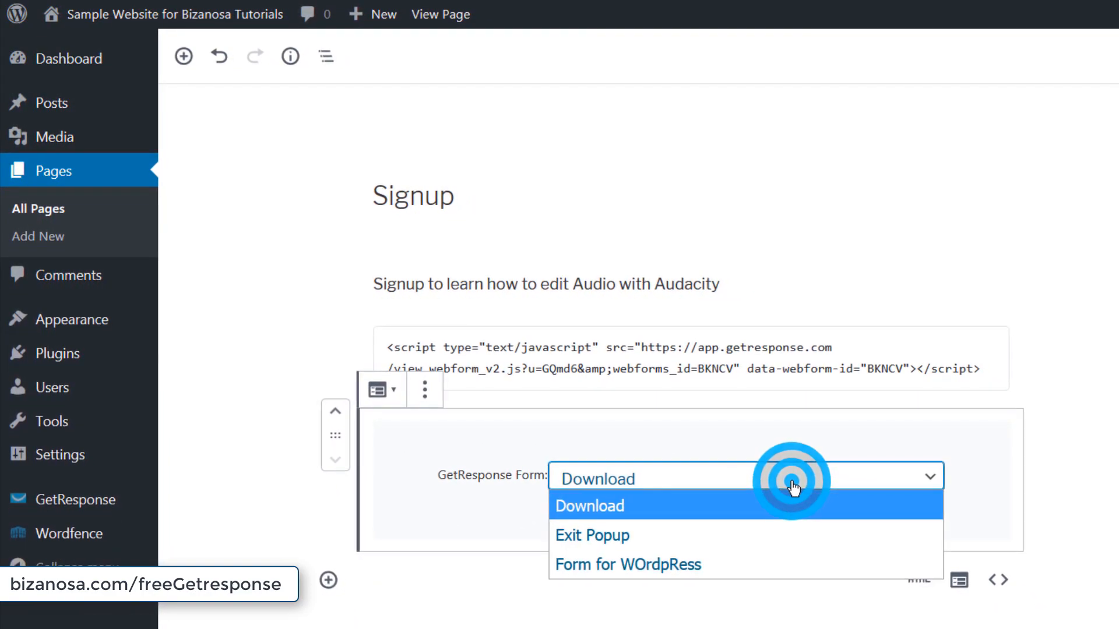
pyautogui.click(627, 557)
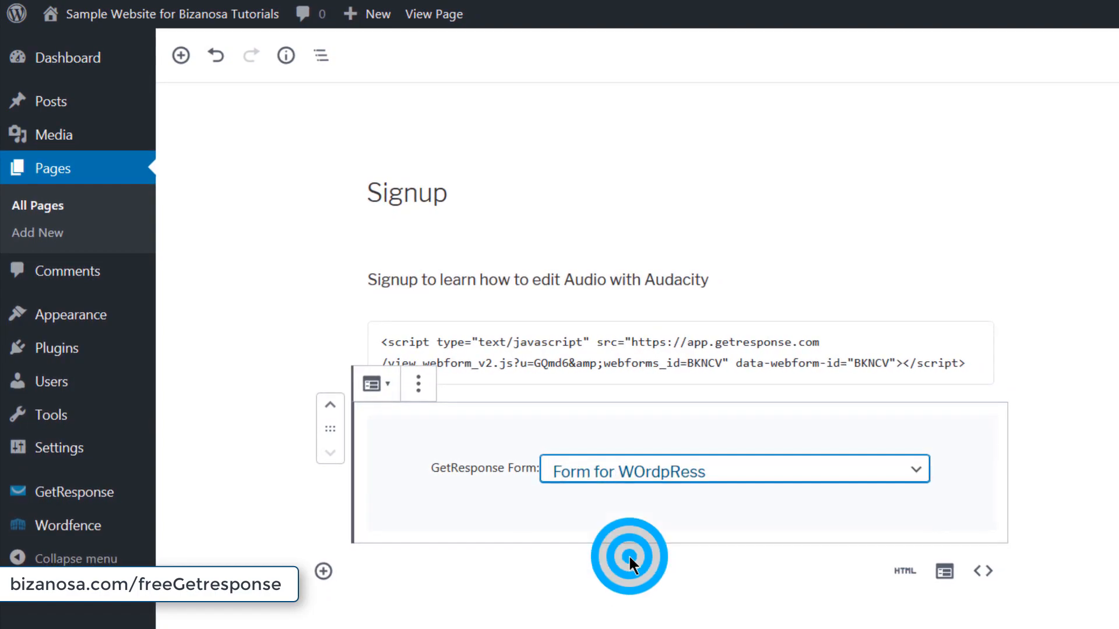
pyautogui.click(519, 518)
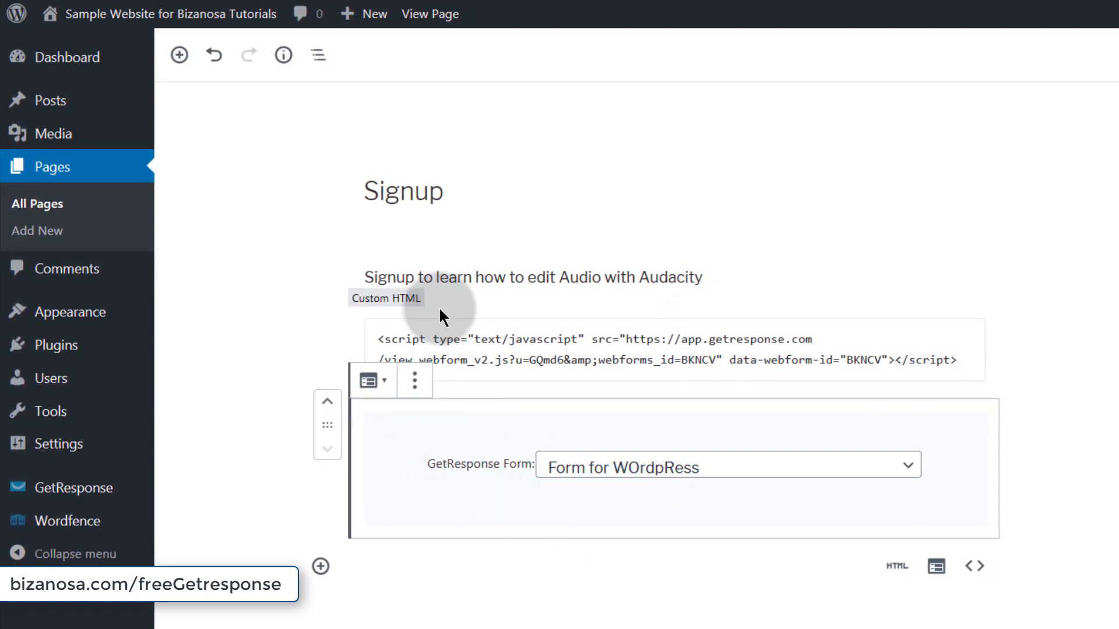
# - Review the Custom HTML embed script, then open the live Signup page in a new tab
pyautogui.click(533, 346)
pyautogui.moveTo(371, 334); pyautogui.dragTo(945, 341)
pyautogui.click(356, 510)
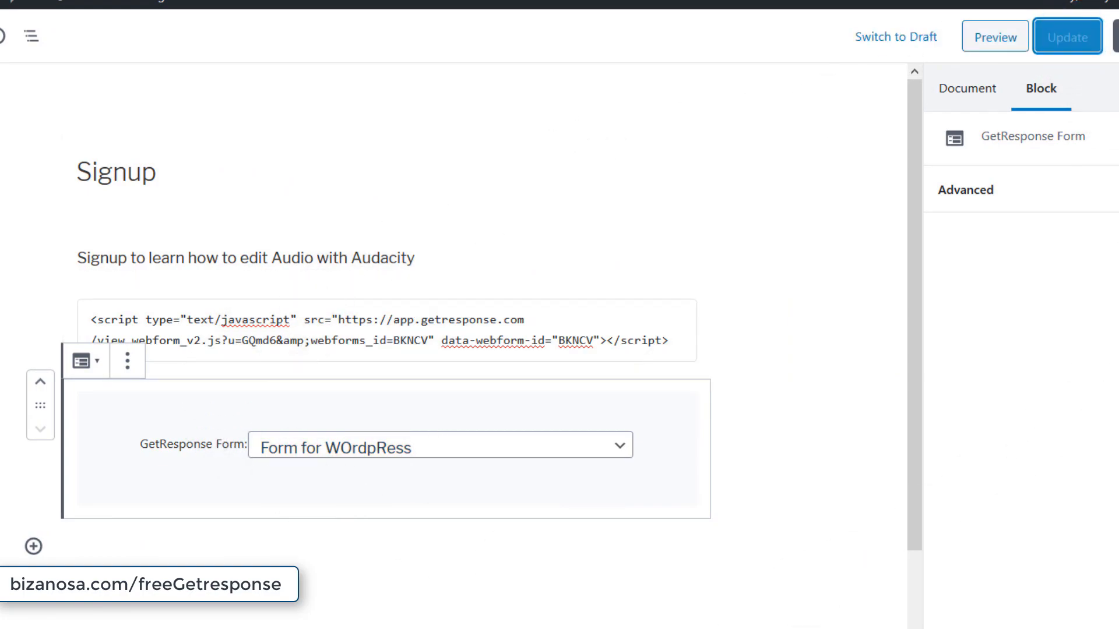
pyautogui.rightClick(423, 452)
pyautogui.click(503, 464)
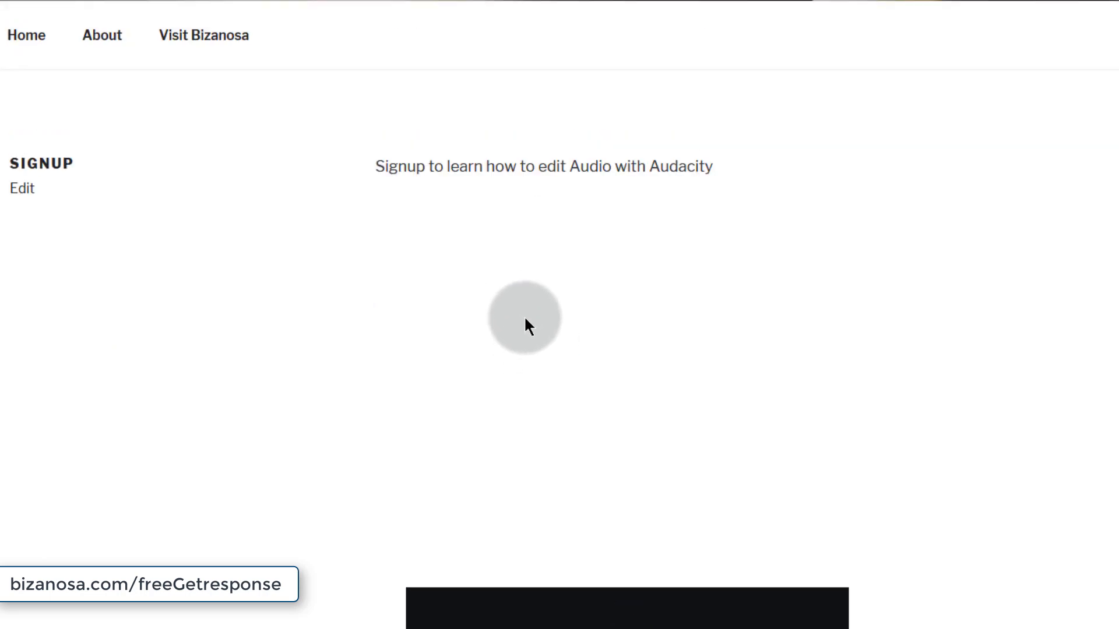
# - Test the embedded SIGN UP form on the live page and close the Free Guide to Success popup
pyautogui.scroll(3, 525, 325)
pyautogui.scroll(-10, 513, 385)
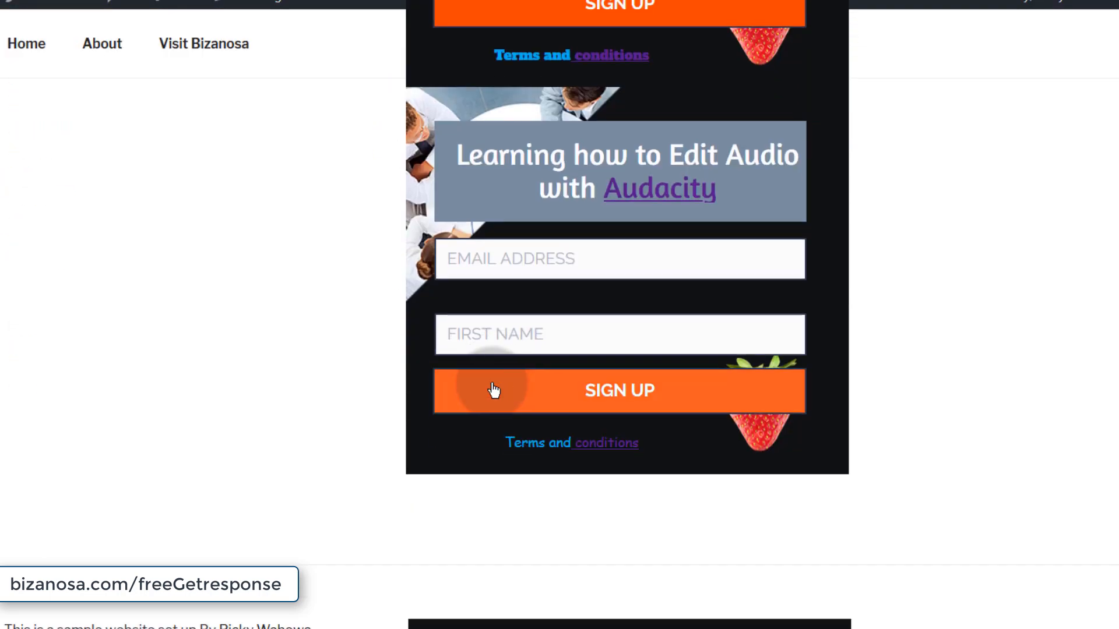
pyautogui.click(493, 391)
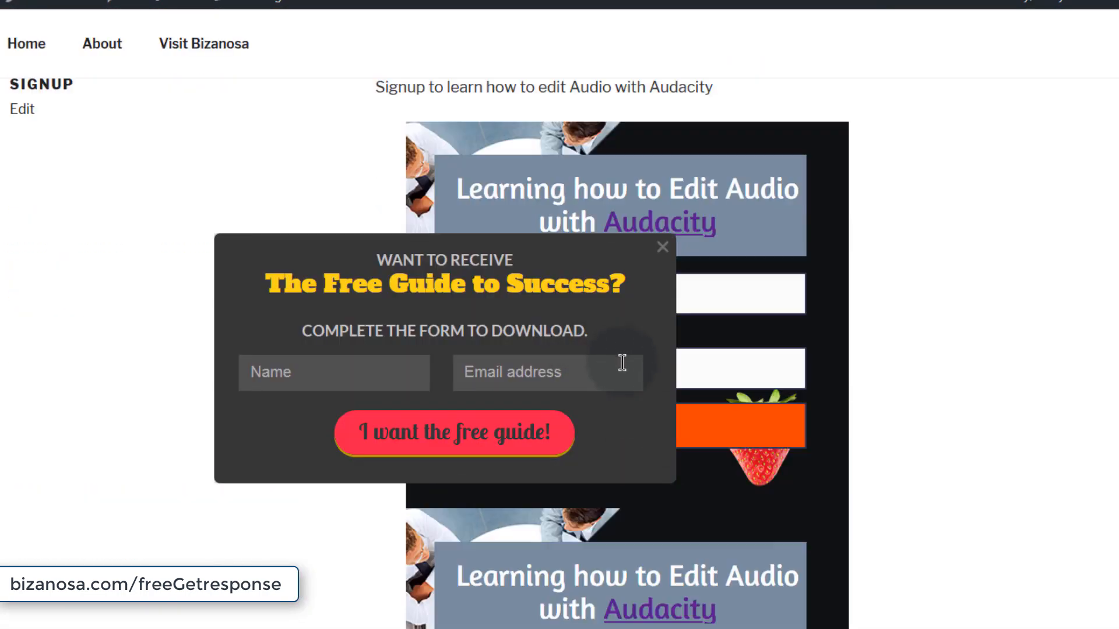
pyautogui.scroll(10, 754, 376)
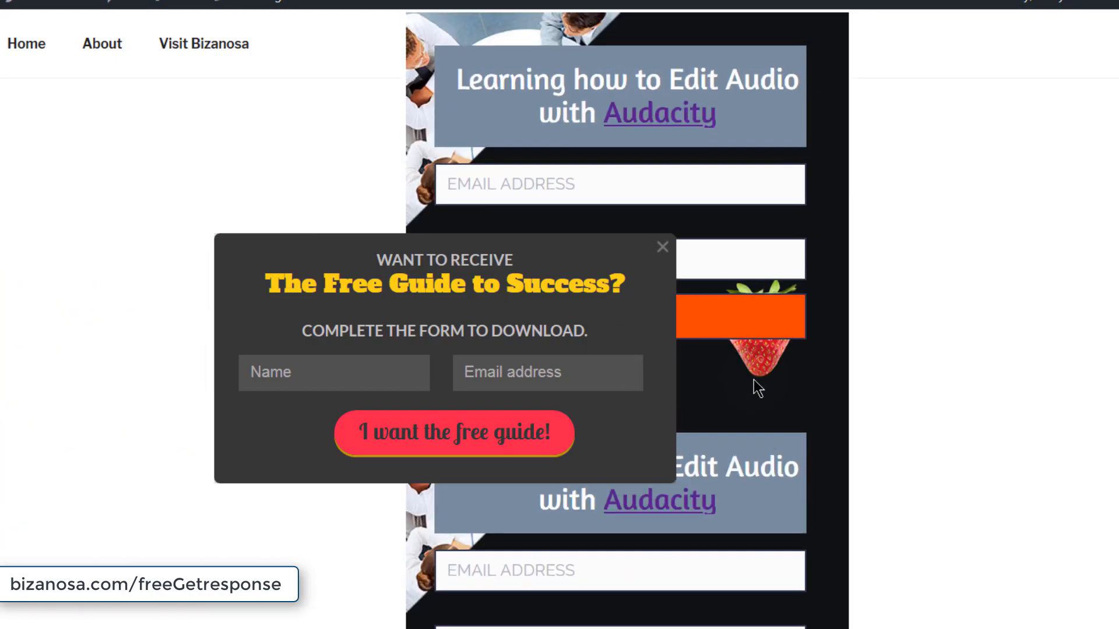
pyautogui.scroll(-6, 712, 539)
pyautogui.scroll(-2, 717, 530)
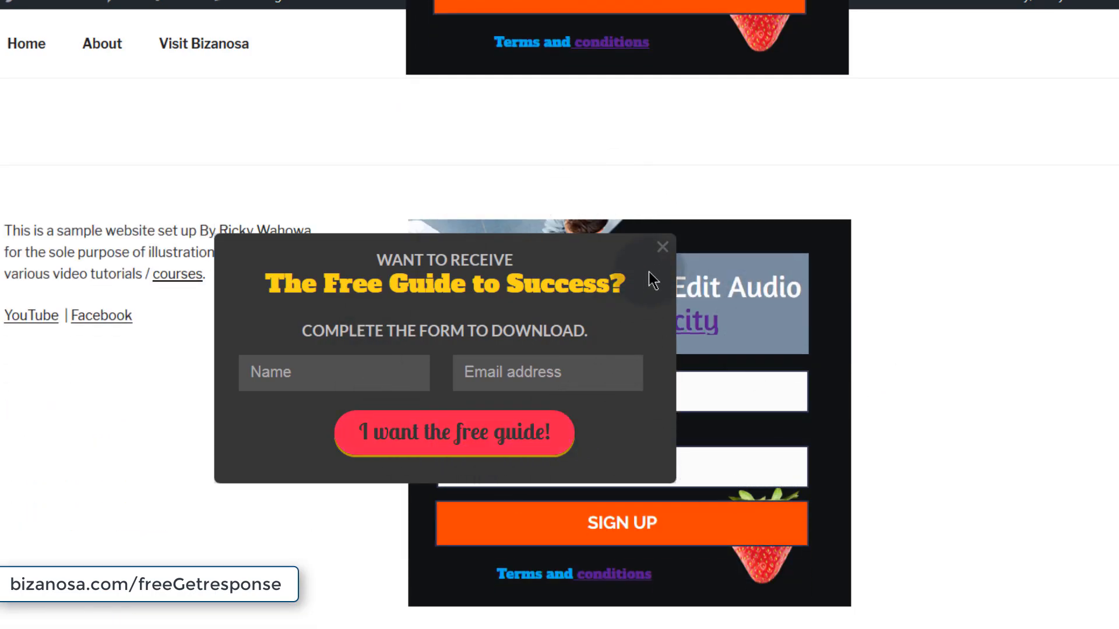
pyautogui.click(663, 247)
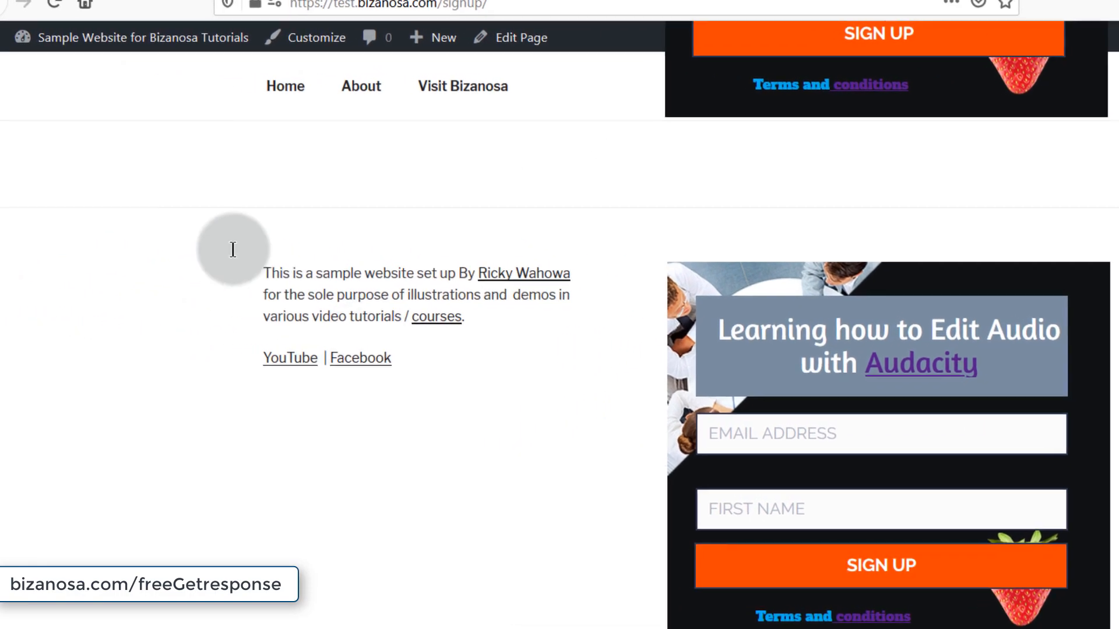
# - Delete the Custom HTML widget from Footer 1 on the Widgets screen
pyautogui.moveTo(61, 41)
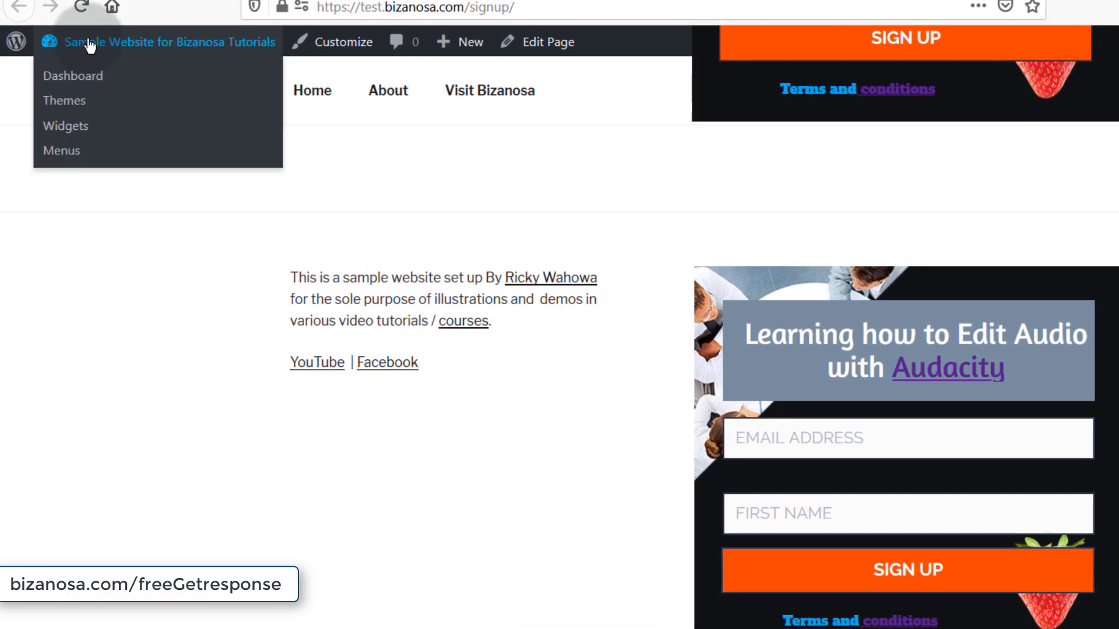
pyautogui.rightClick(62, 134)
pyautogui.click(138, 138)
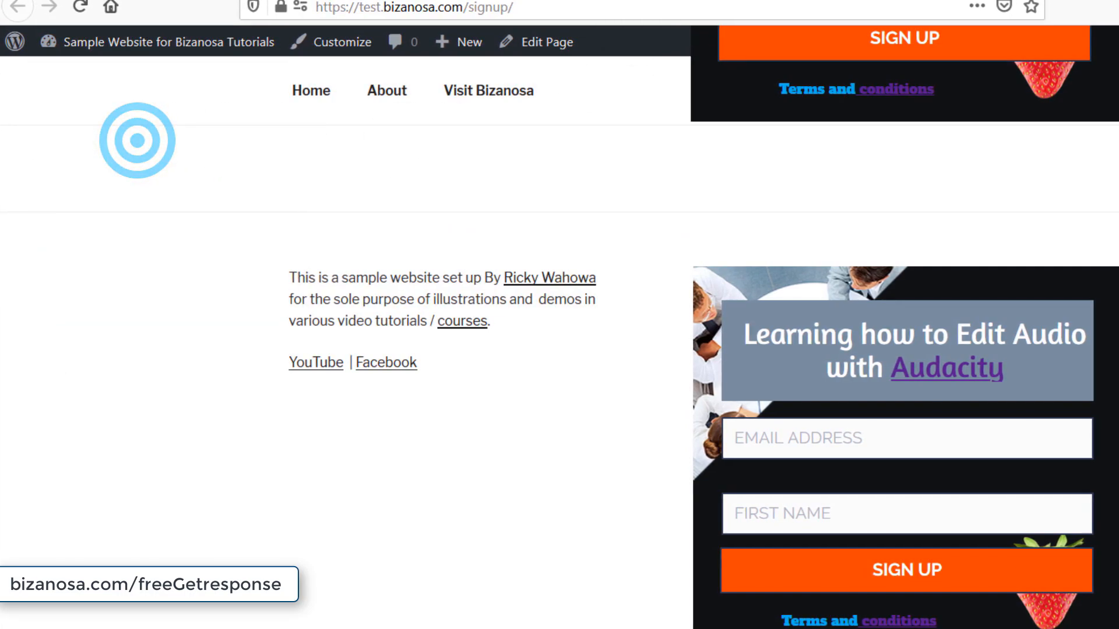
pyautogui.click(718, 0)
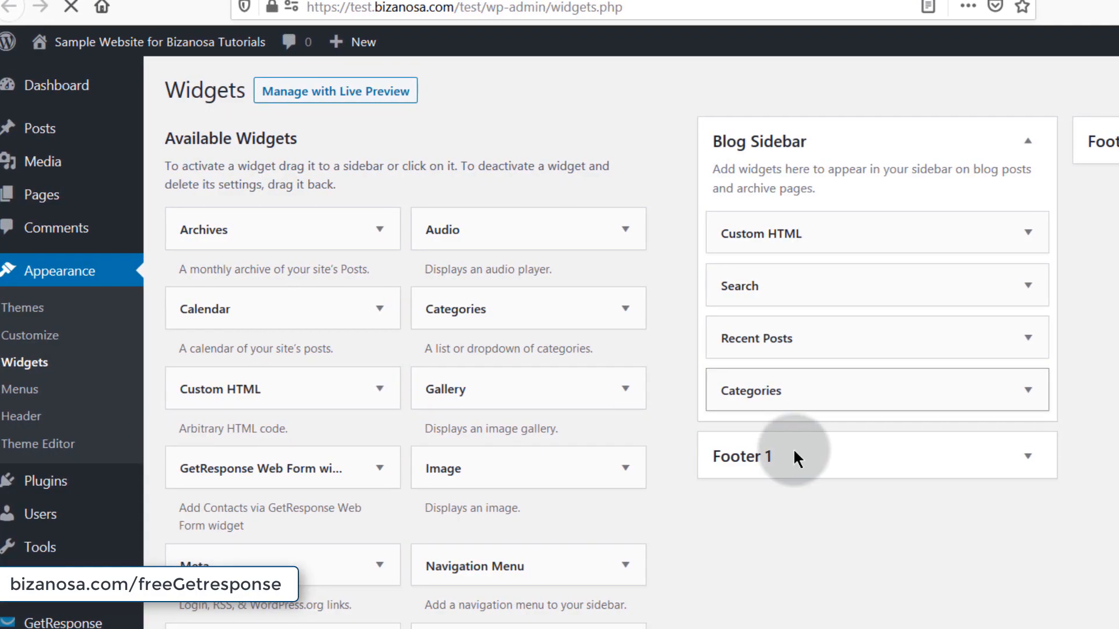
pyautogui.click(953, 454)
pyautogui.click(1017, 581)
pyautogui.scroll(-3, 802, 594)
pyautogui.scroll(-3, 781, 598)
pyautogui.click(632, 604)
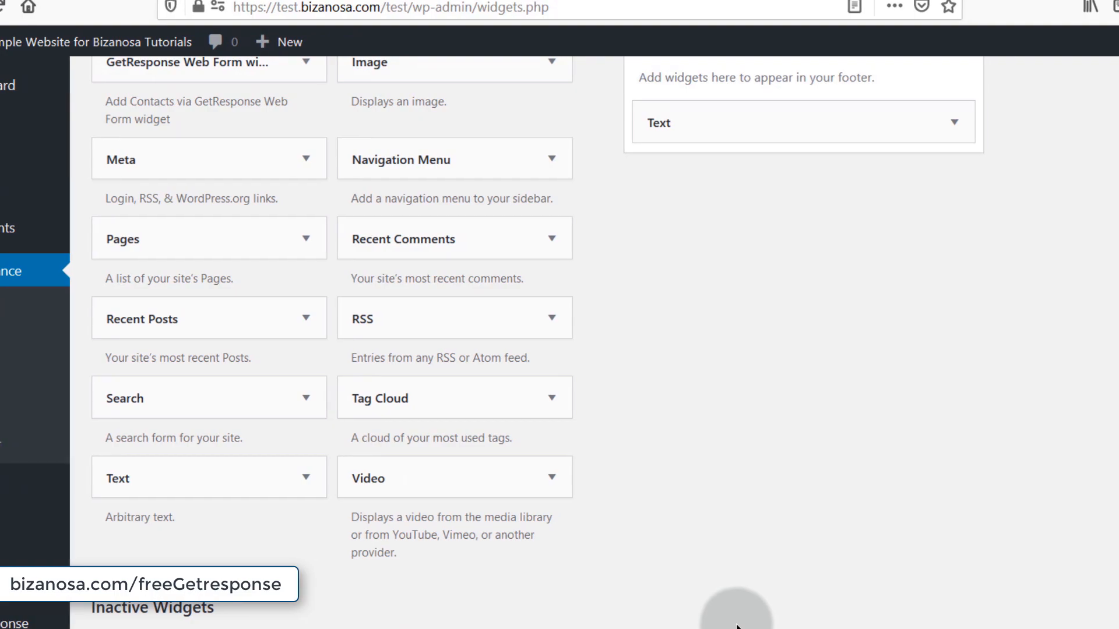
# - Return to the live Signup page and then to the page editor
pyautogui.click(382, 1)
pyautogui.scroll(10, 558, 435)
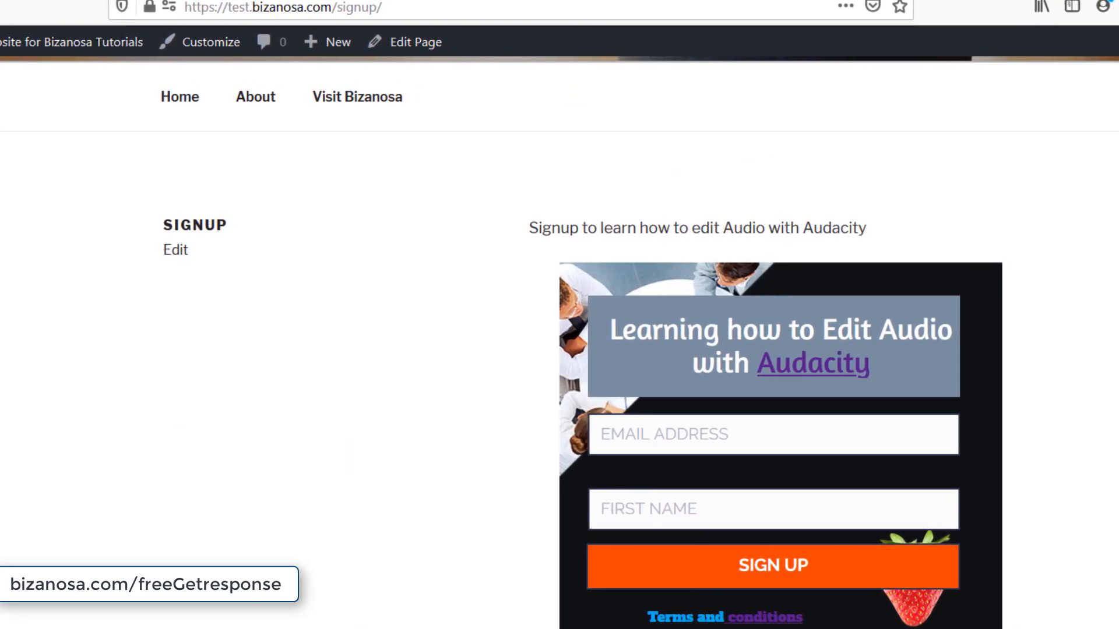
pyautogui.click(466, 1)
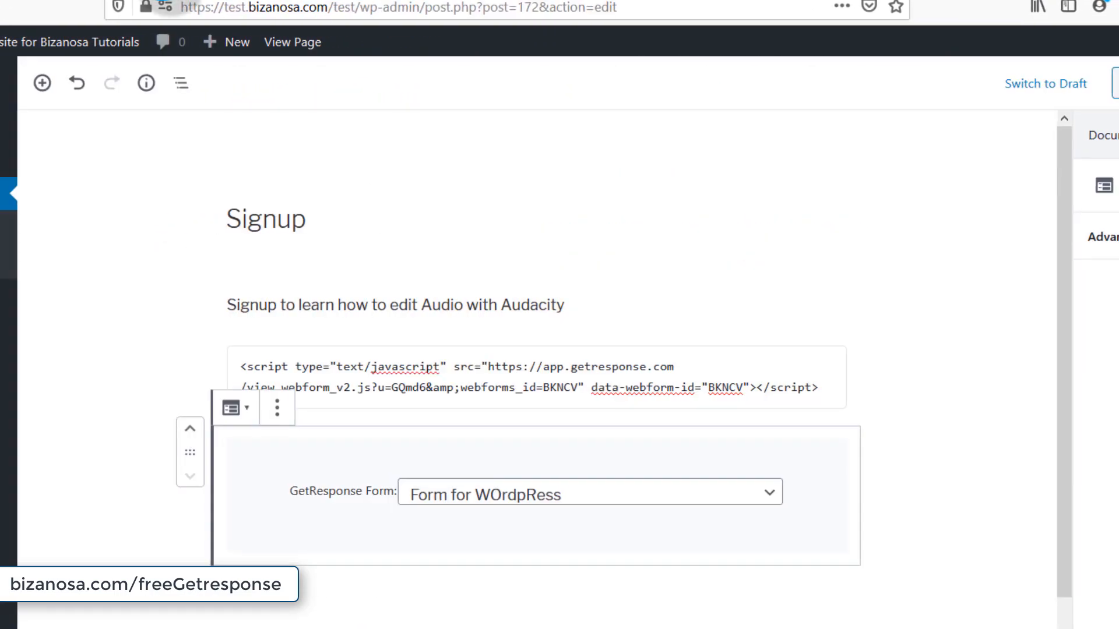
# - Remove the Custom HTML script block, leaving only the GetResponse Form block
pyautogui.click(791, 353)
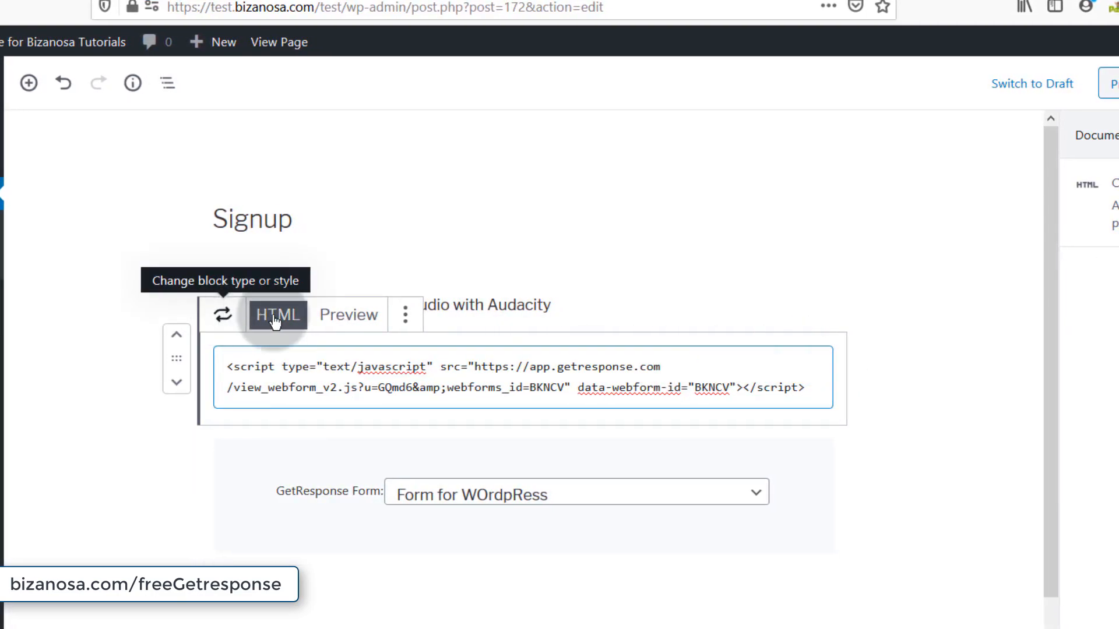
pyautogui.click(405, 315)
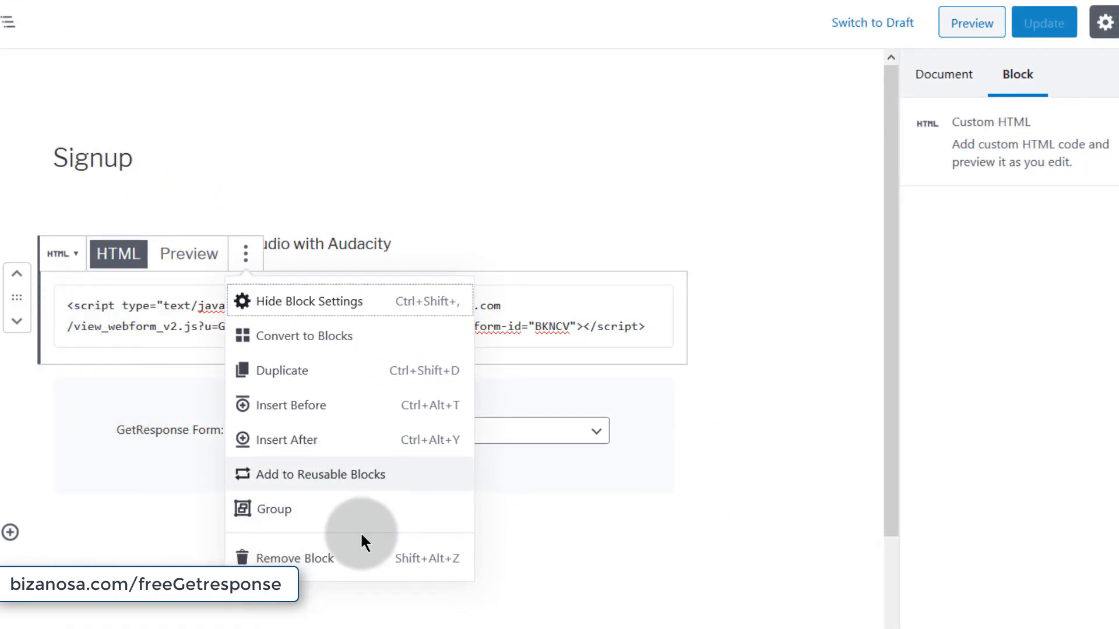
pyautogui.click(299, 561)
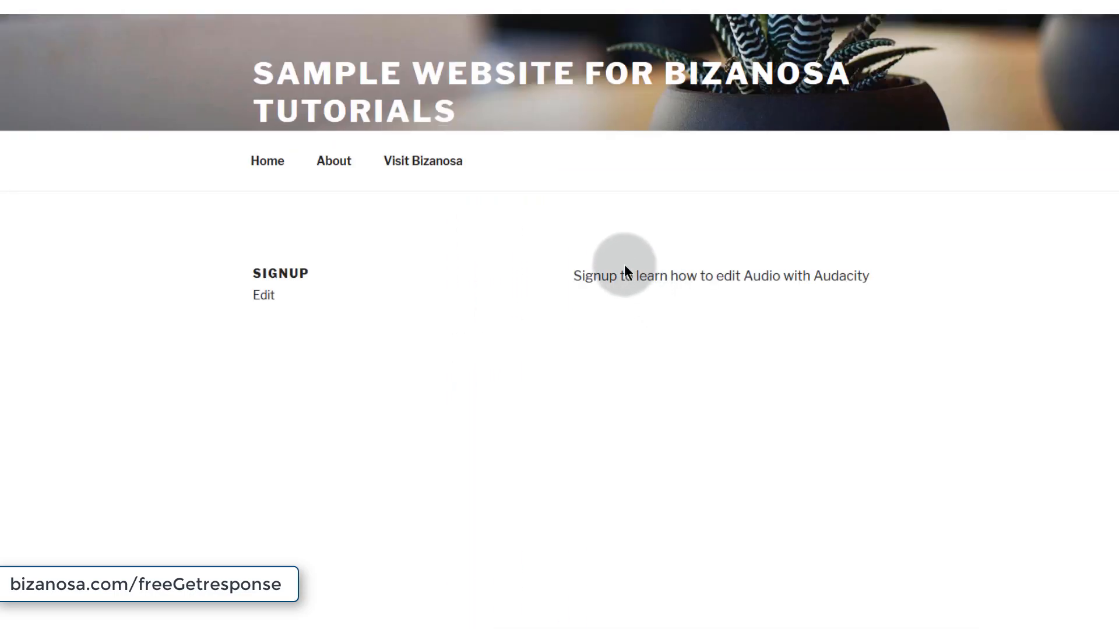
# - Check the live Signup page and glance at the block inserter without adding anything
pyautogui.scroll(-3, 799, 457)
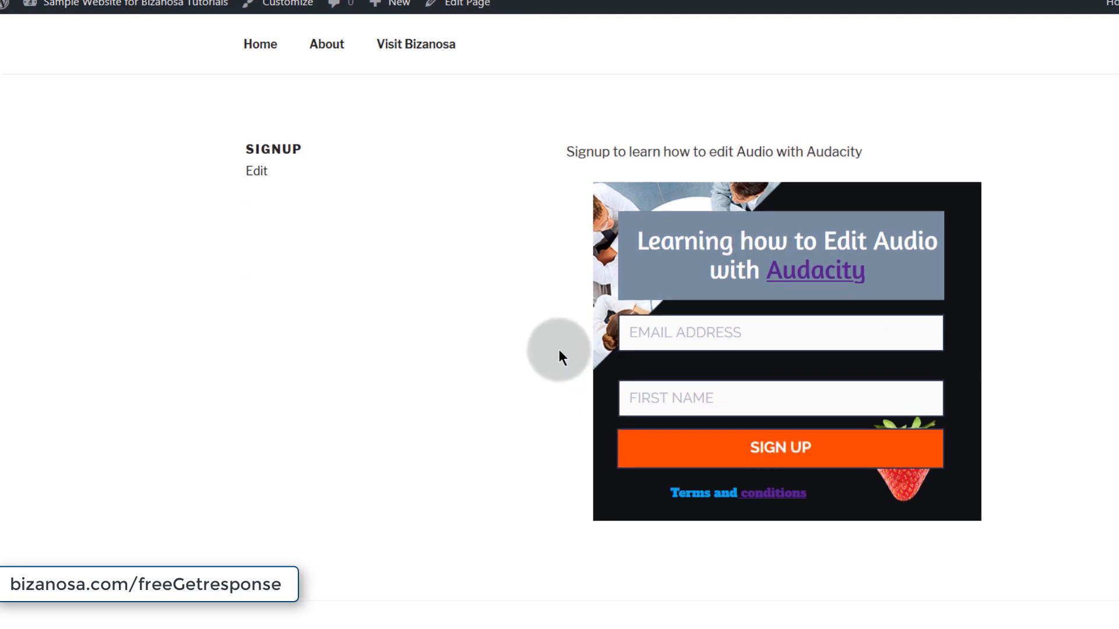
pyautogui.scroll(3, 559, 357)
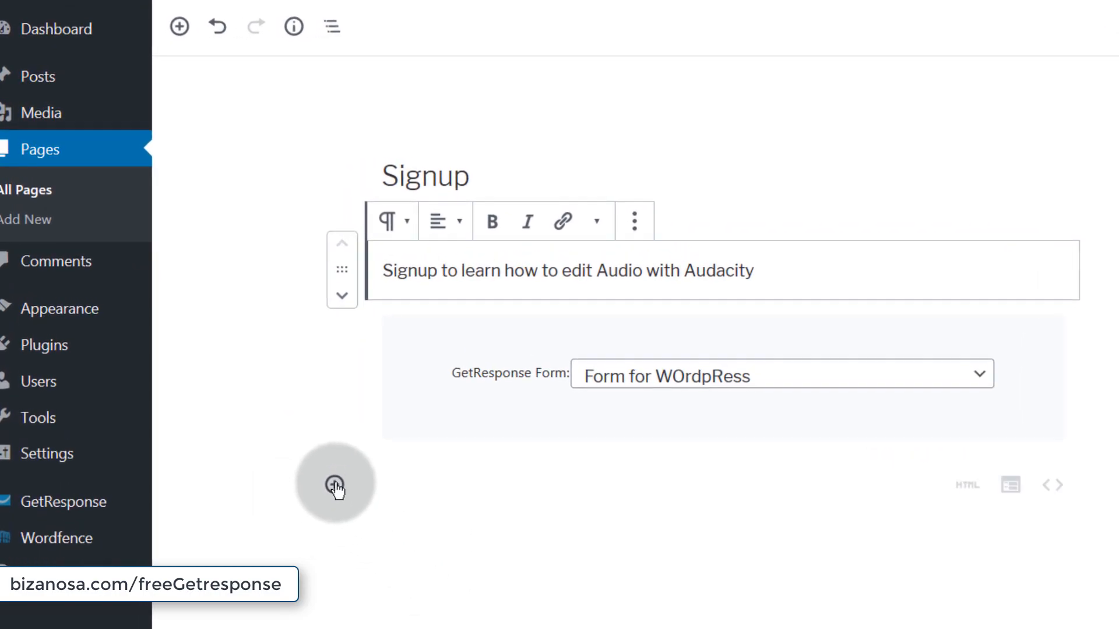
pyautogui.click(334, 485)
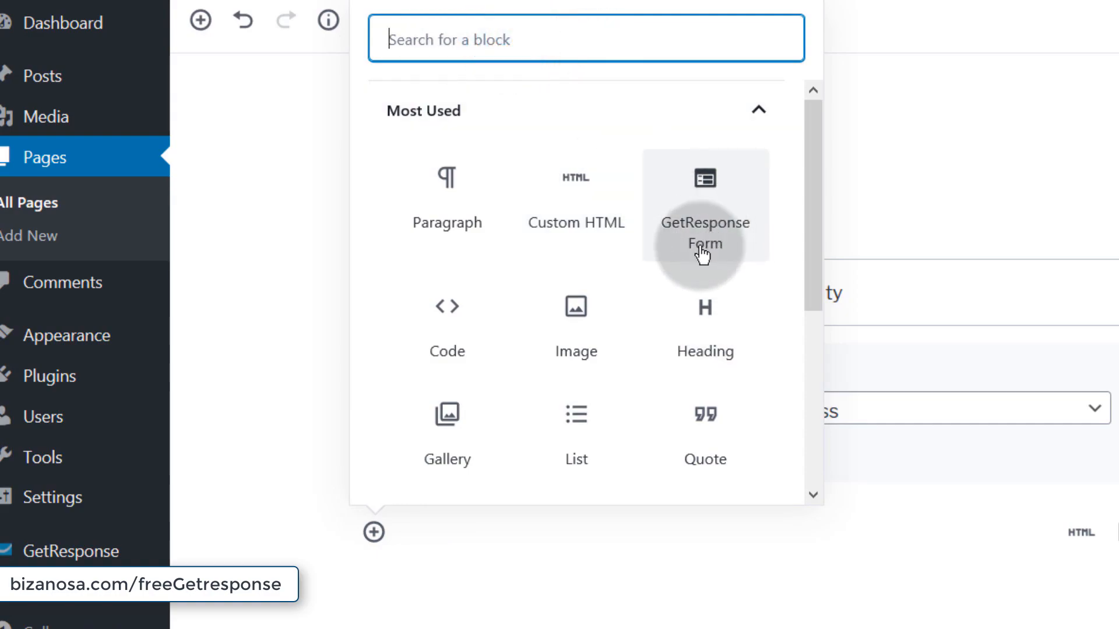
pyautogui.click(263, 347)
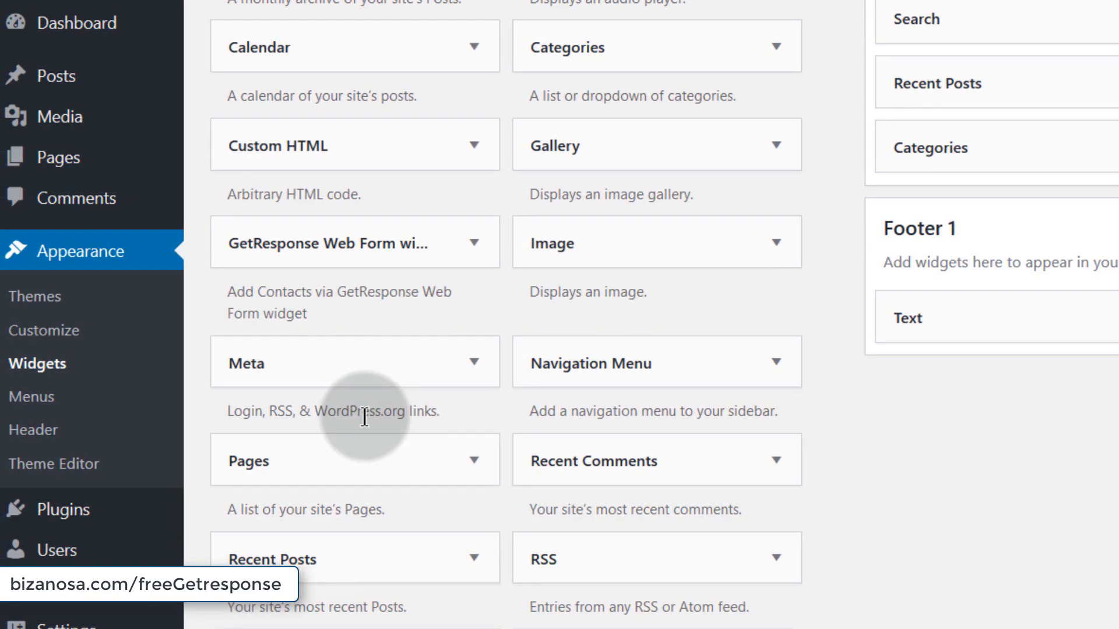
# - Place a GetResponse Web Form widget in Footer 1 below the Text widget
pyautogui.scroll(-5, 365, 417)
pyautogui.scroll(8, 407, 460)
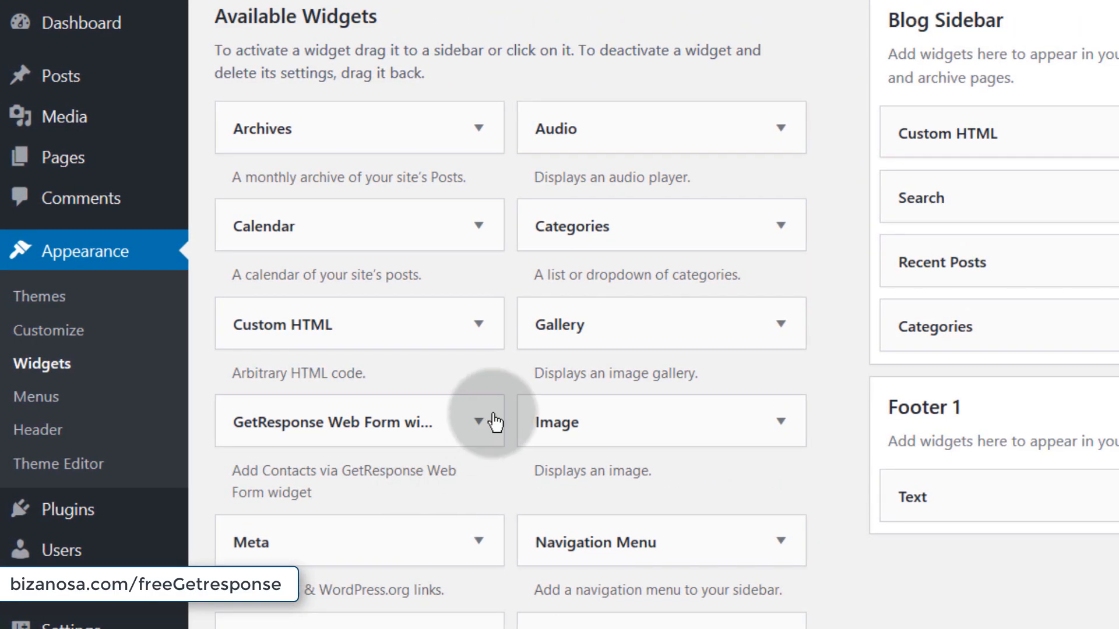
pyautogui.scroll(2, 438, 564)
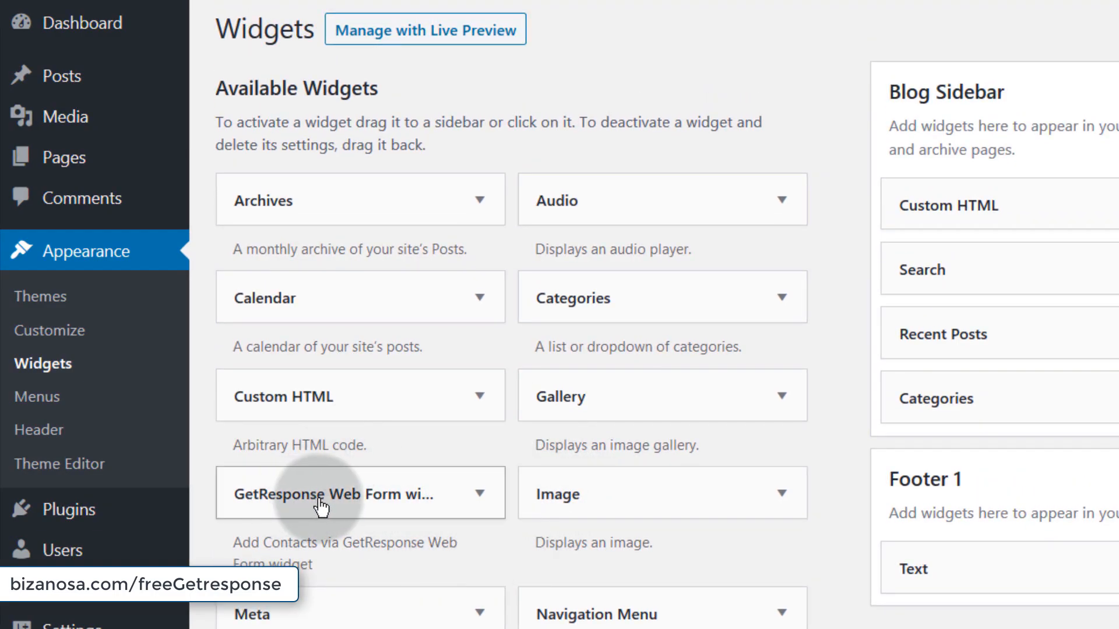
pyautogui.moveTo(250, 495); pyautogui.dragTo(482, 494)
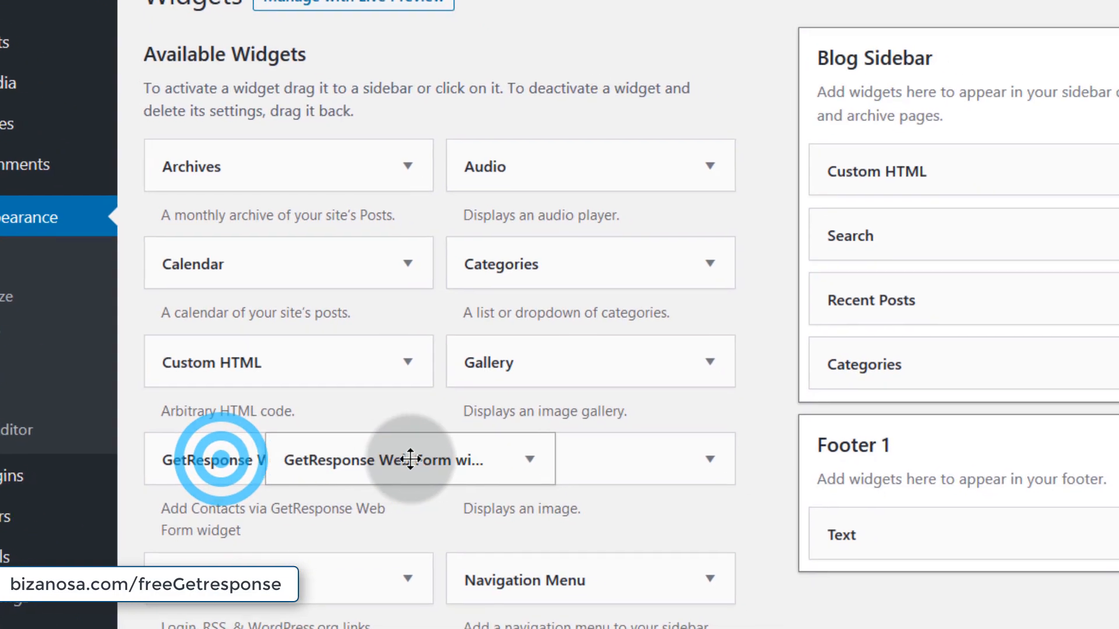
pyautogui.moveTo(411, 459); pyautogui.dragTo(964, 627)
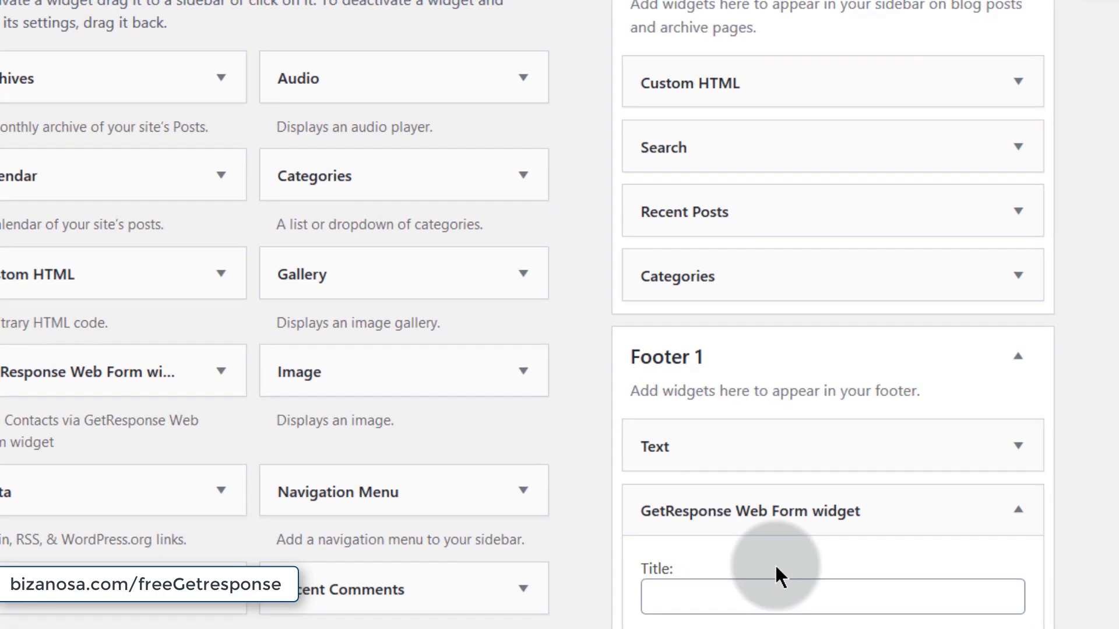
# - Set the widget's Web Form to 'Form for WOrdpRess (business2)'
pyautogui.click(796, 240)
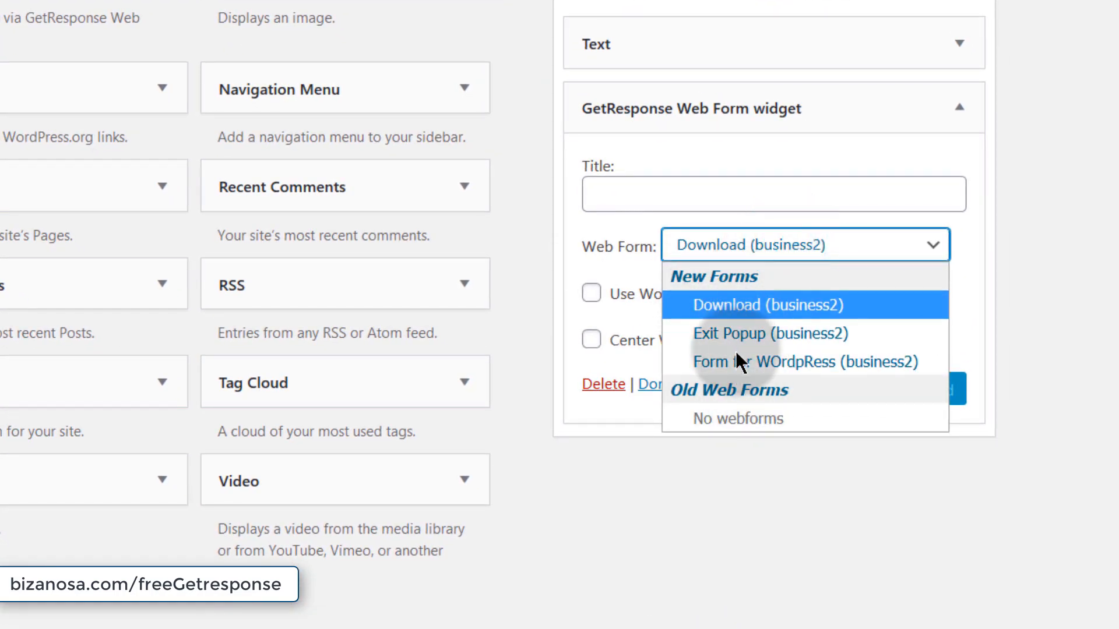
pyautogui.click(718, 519)
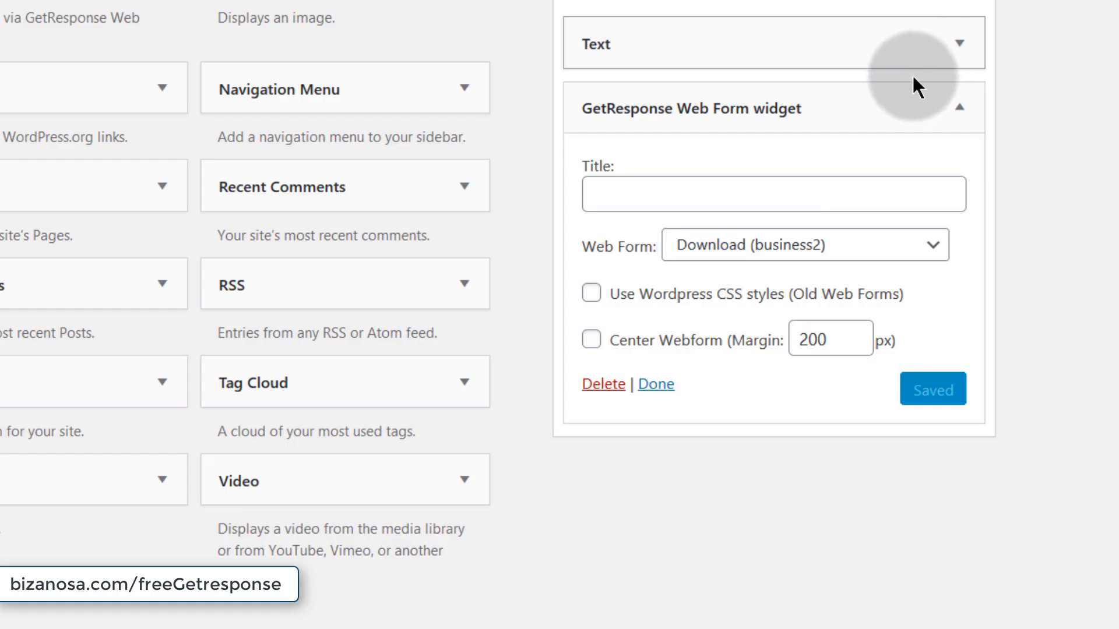
pyautogui.click(958, 112)
pyautogui.scroll(5, 958, 111)
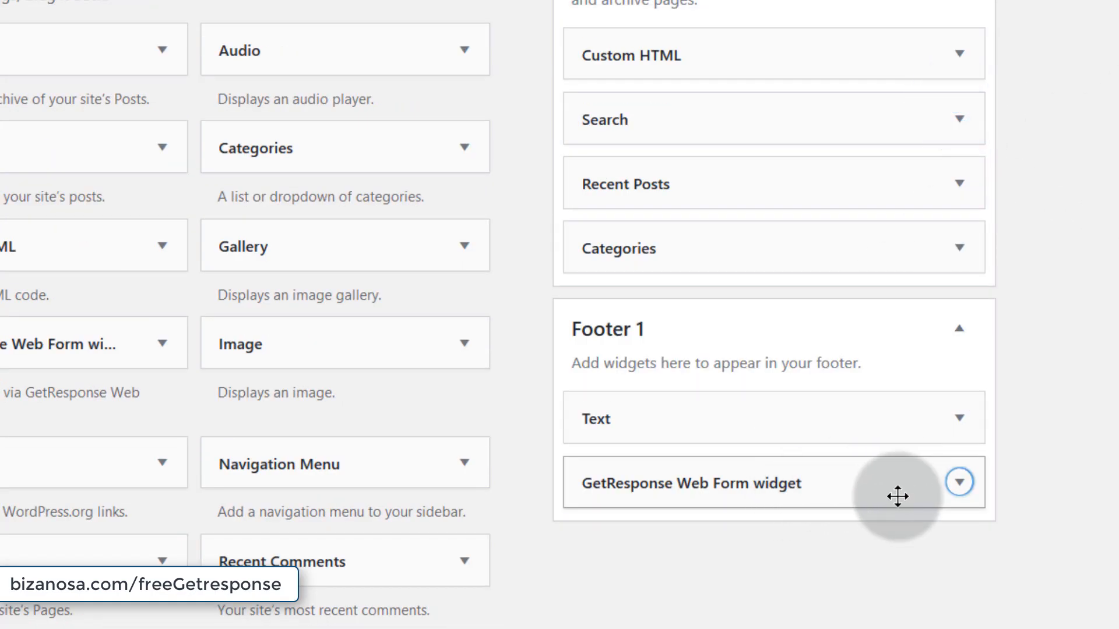
pyautogui.click(959, 482)
pyautogui.scroll(-5, 797, 394)
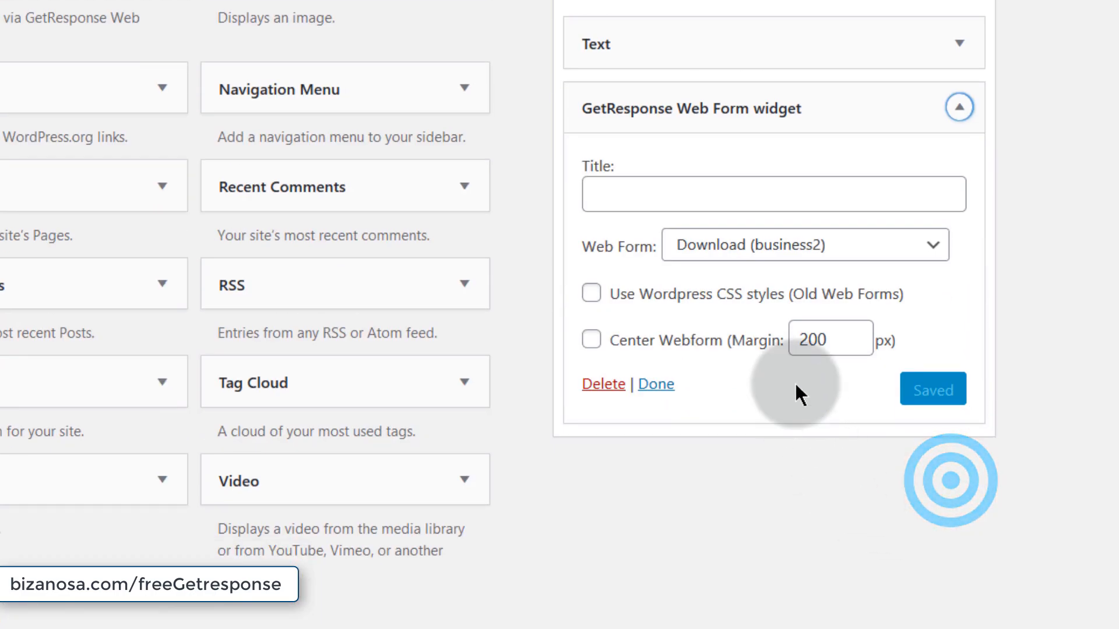
pyautogui.click(763, 248)
pyautogui.click(767, 359)
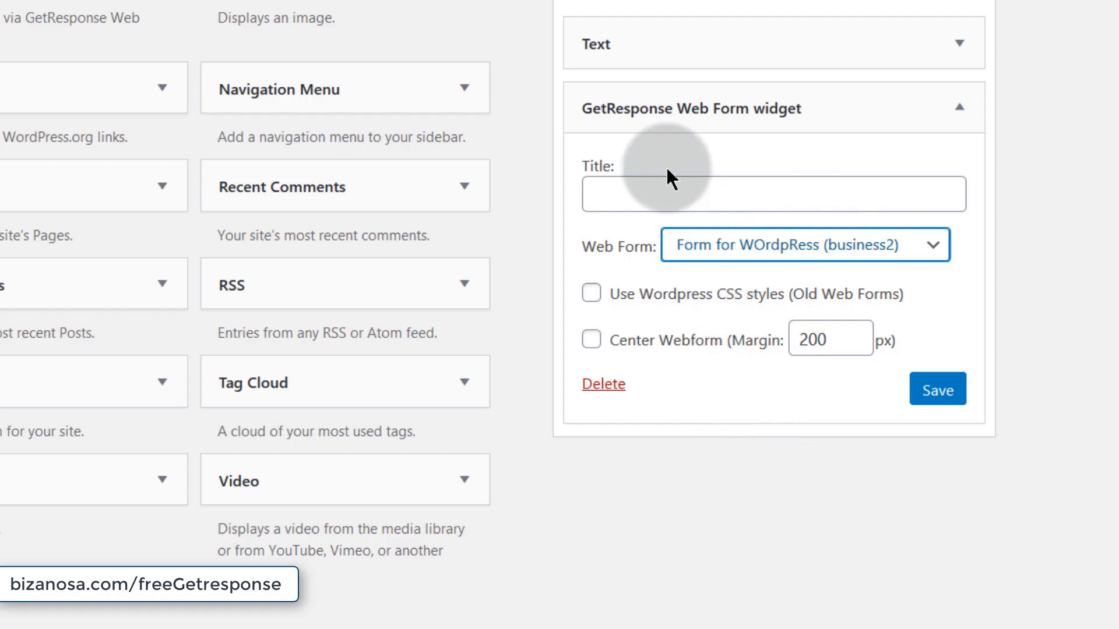
pyautogui.click(529, 220)
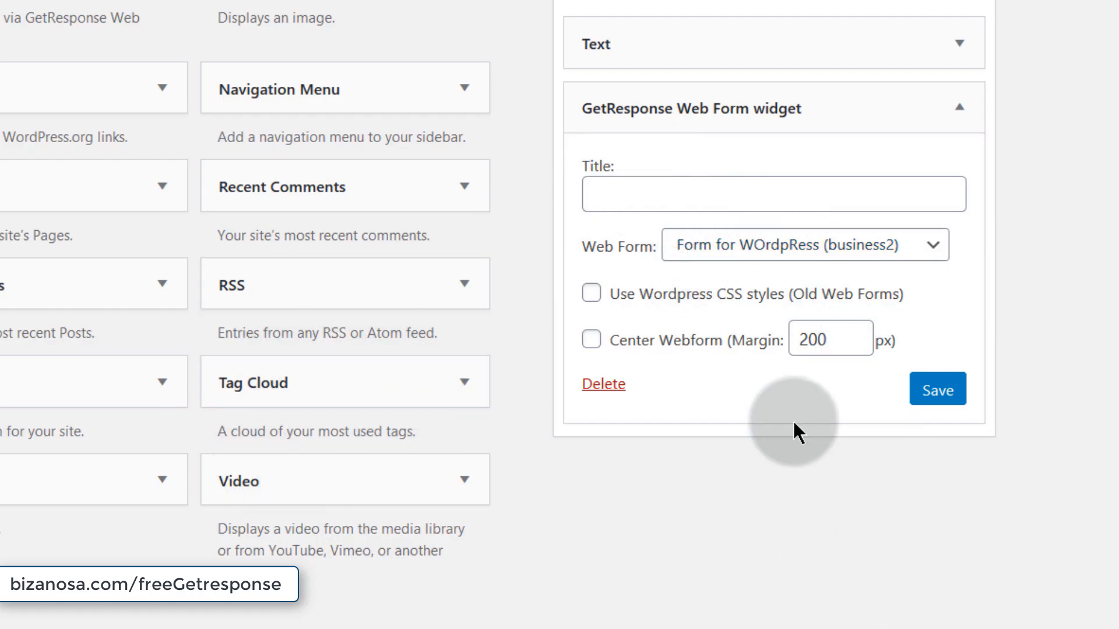
pyautogui.scroll(5, 420, 359)
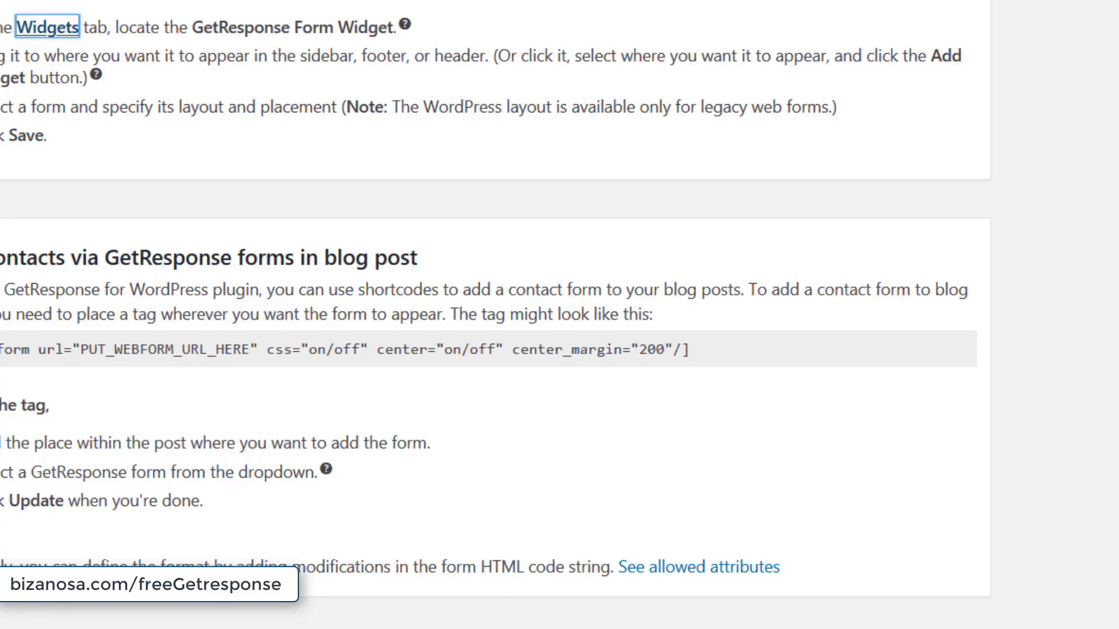
pyautogui.scroll(-2, 75, 257)
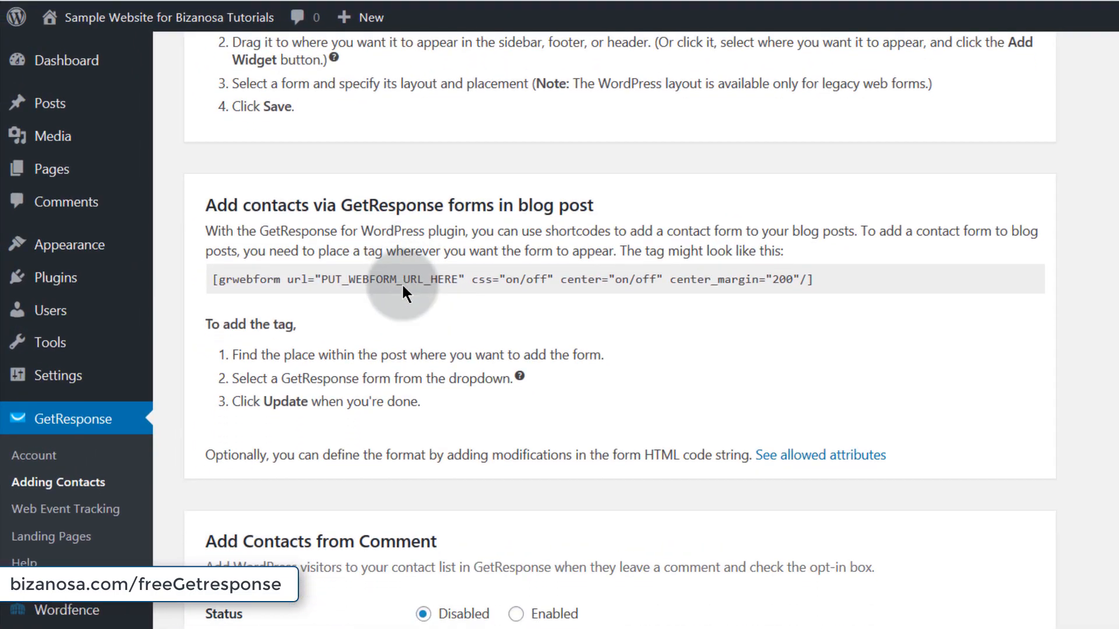
pyautogui.scroll(-4, 401, 282)
pyautogui.scroll(4, 332, 250)
pyautogui.scroll(-7, 365, 225)
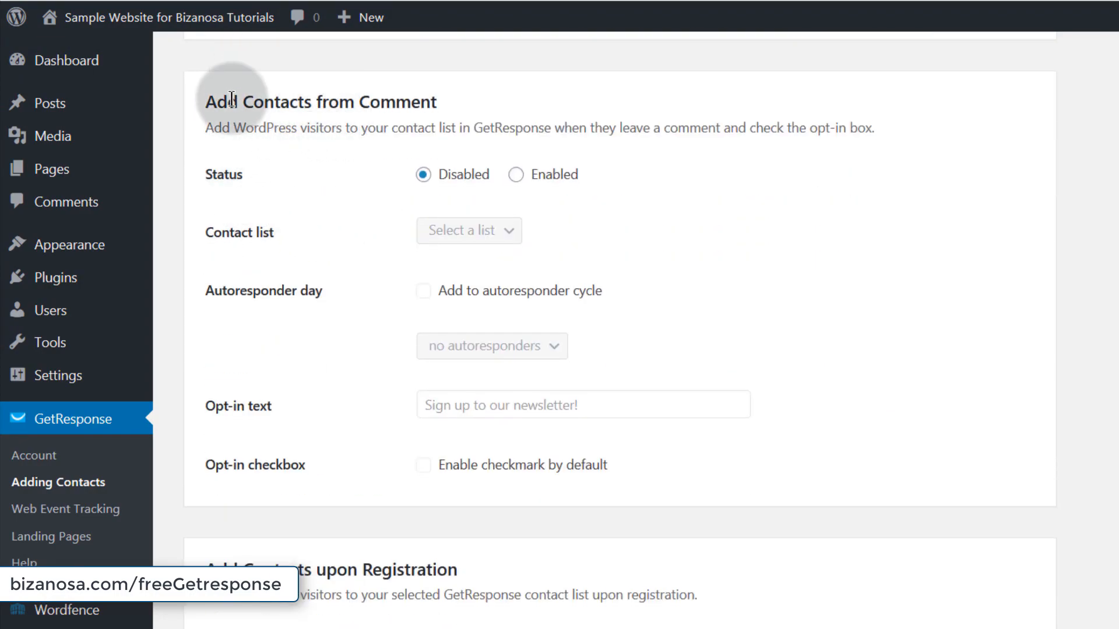
pyautogui.click(515, 175)
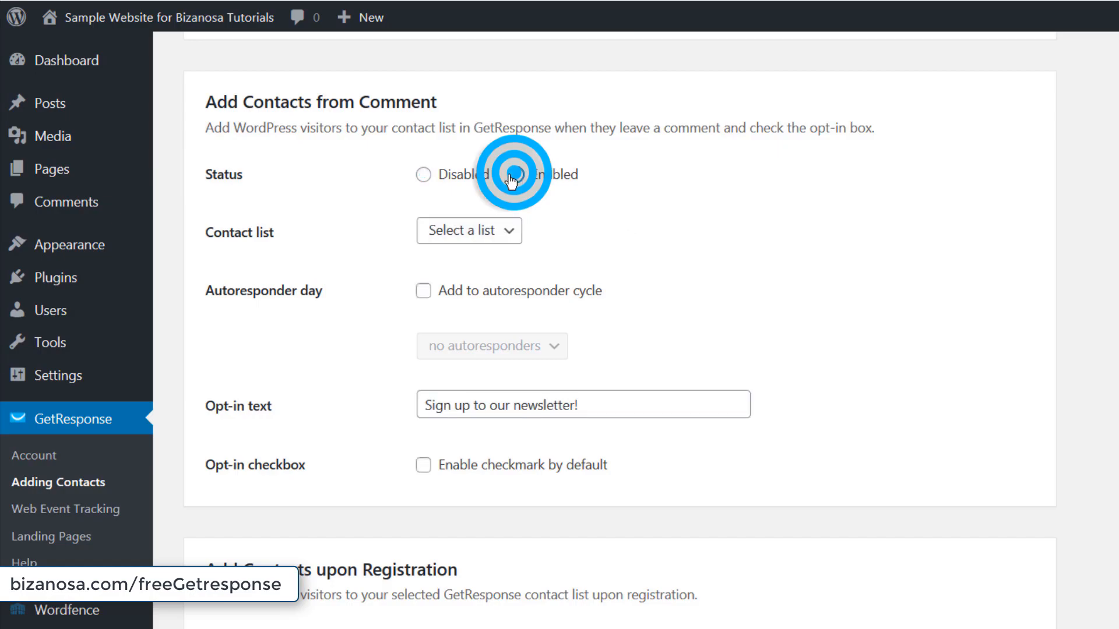
pyautogui.click(424, 175)
pyautogui.scroll(-3, 313, 335)
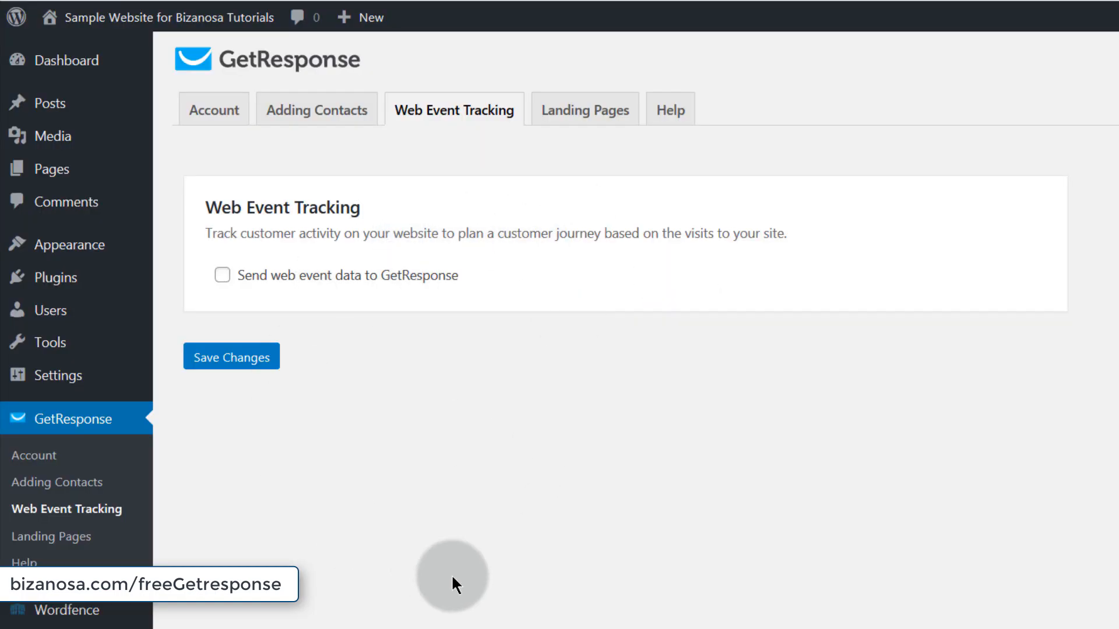
# - Look through the plugin's Web Event Tracking, Landing Pages and Help sections without changing anything
pyautogui.moveTo(208, 206); pyautogui.dragTo(376, 212)
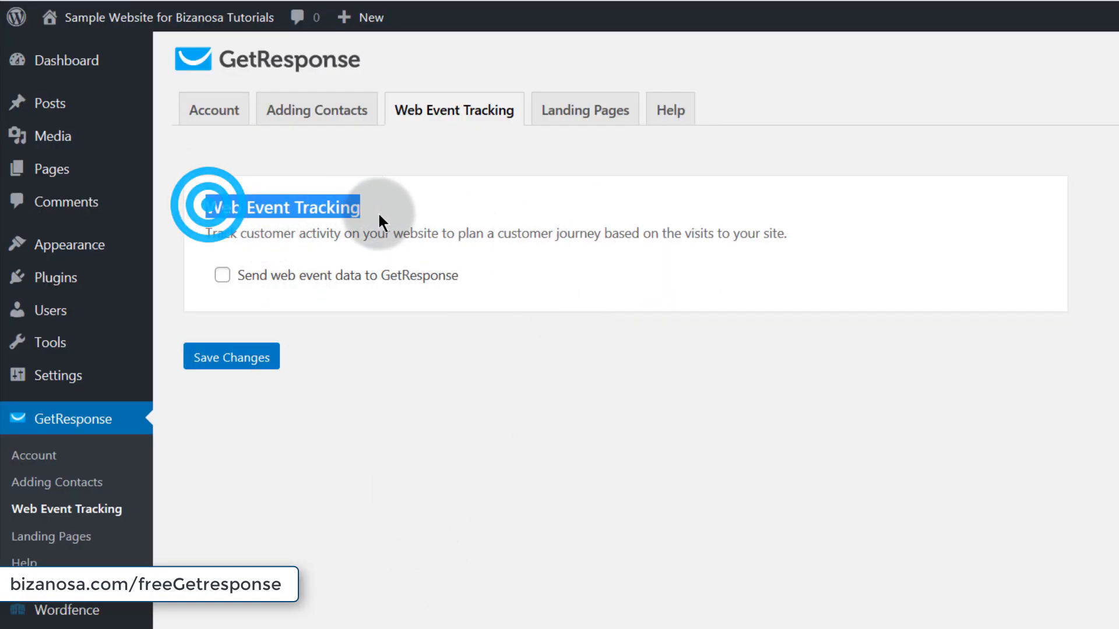
pyautogui.click(326, 362)
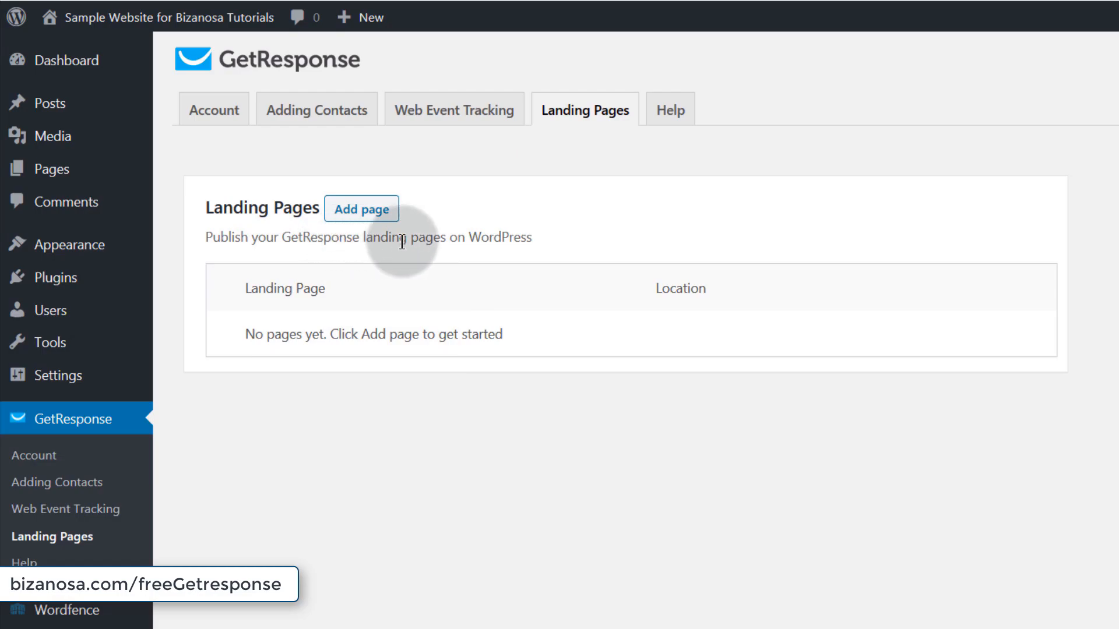
pyautogui.click(357, 213)
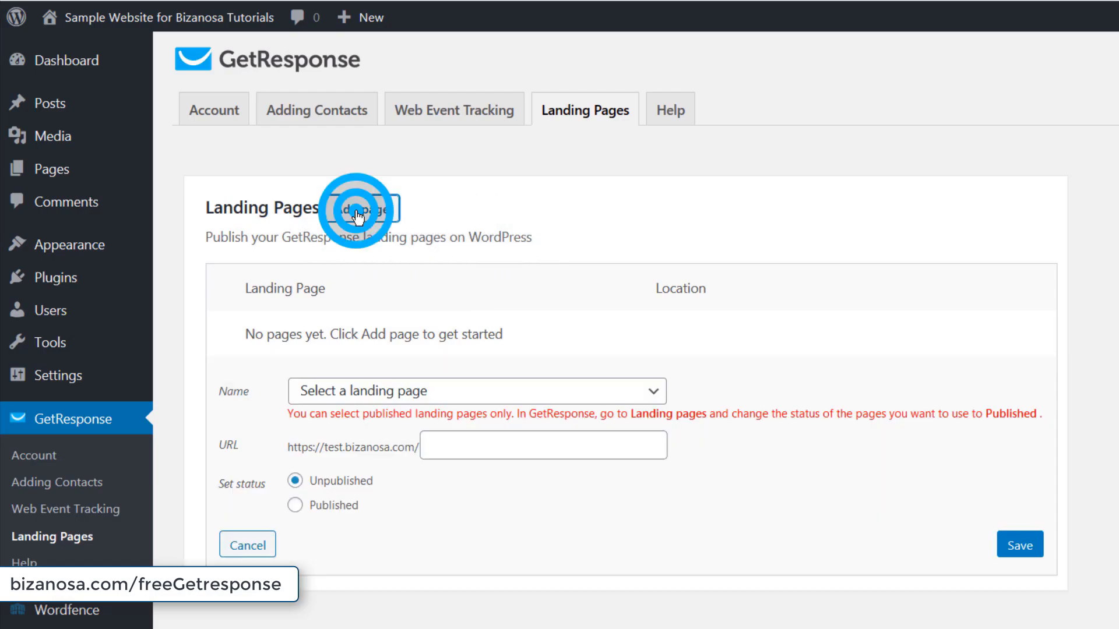
pyautogui.click(370, 399)
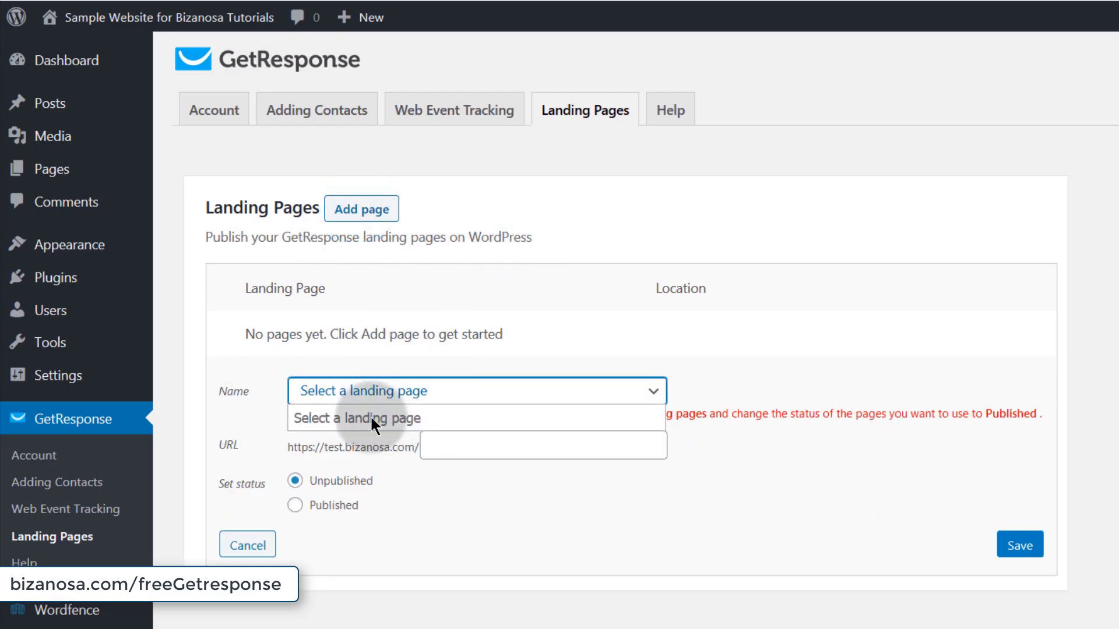
pyautogui.click(401, 521)
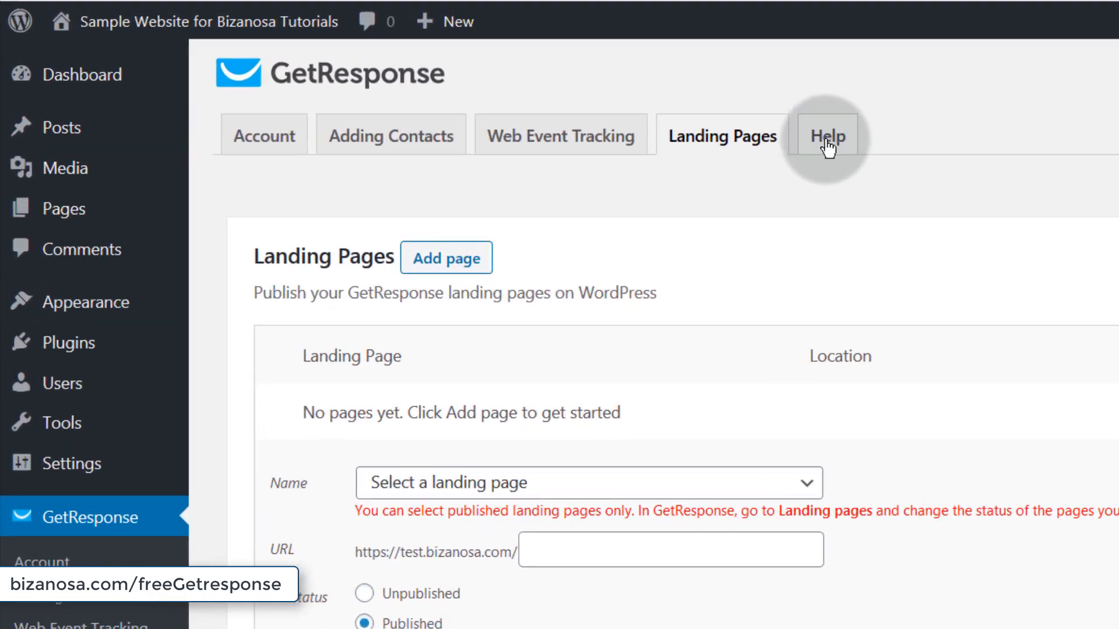
pyautogui.click(670, 114)
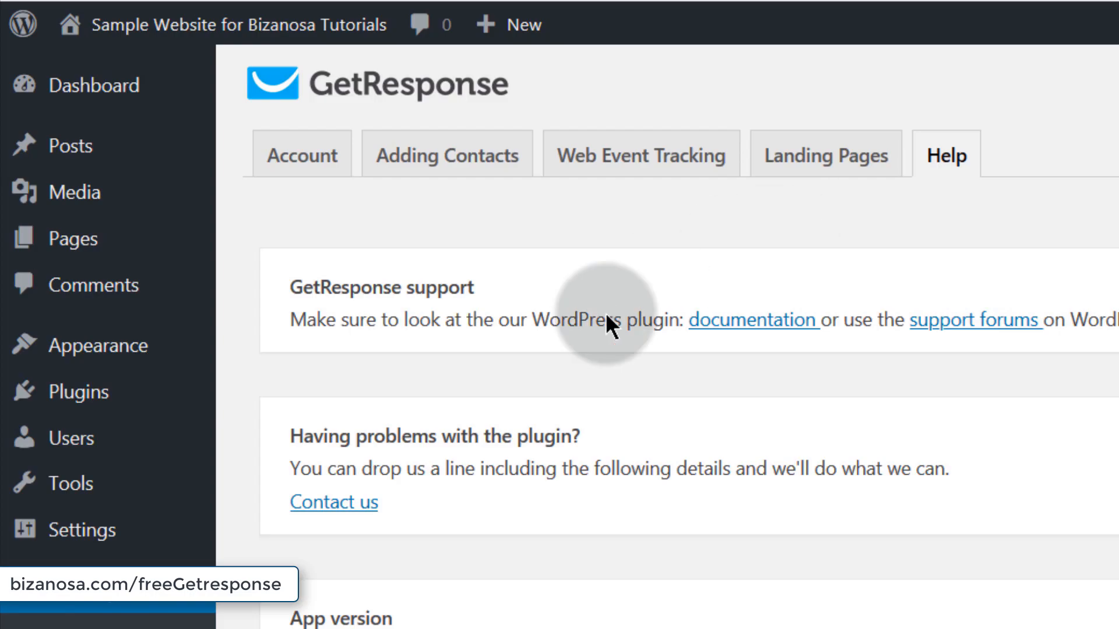
pyautogui.scroll(-3, 339, 273)
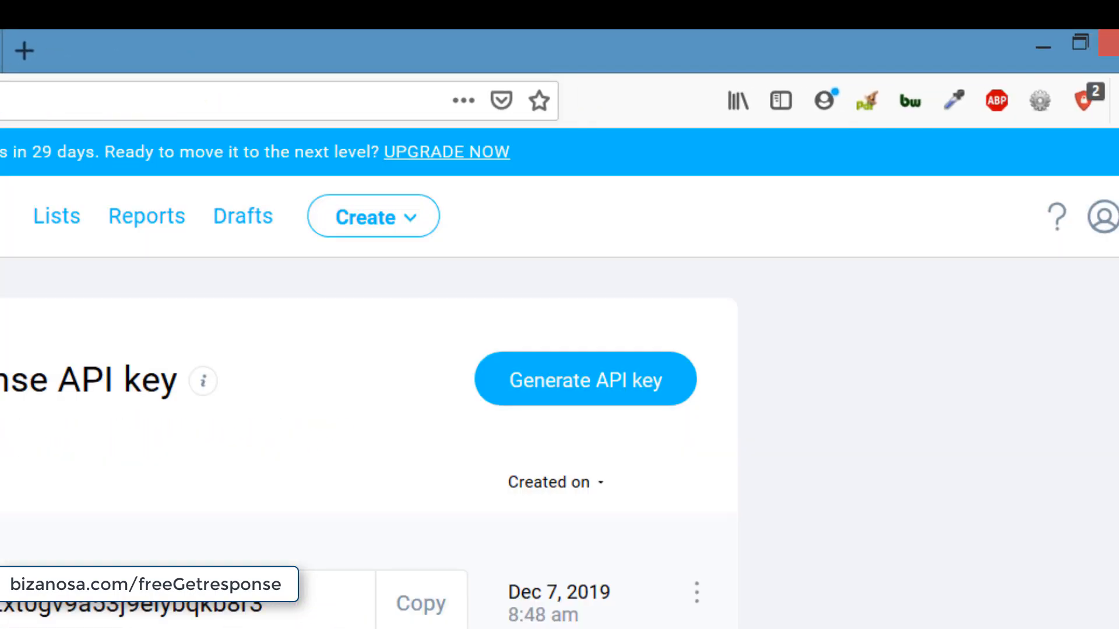
# - Start a new sign-up form and bring up its website Integrations list
pyautogui.click(381, 221)
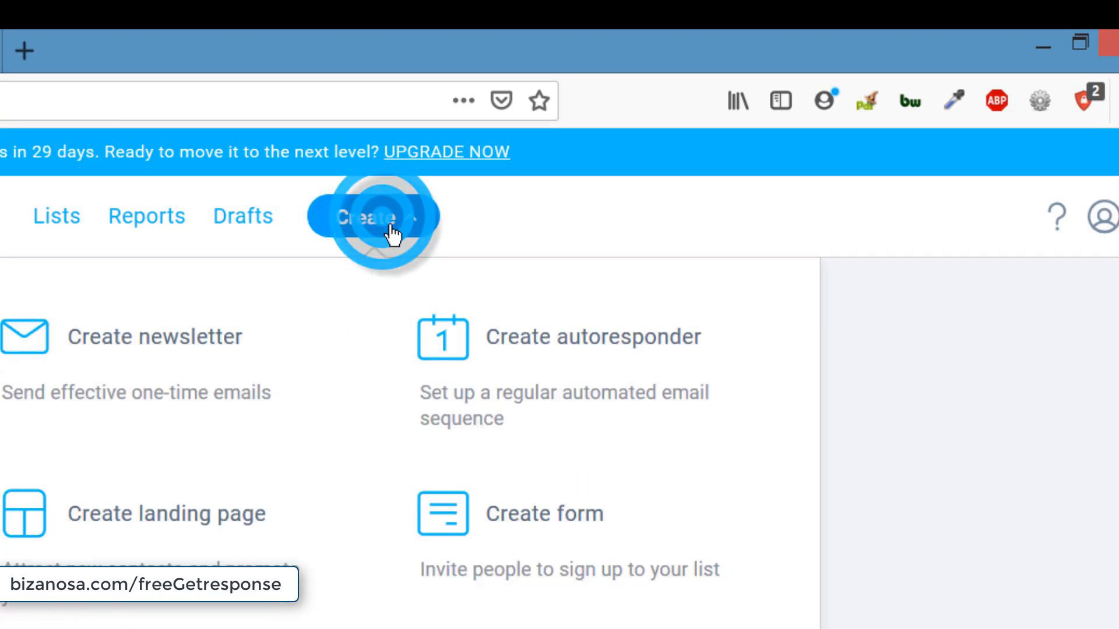
pyautogui.click(528, 519)
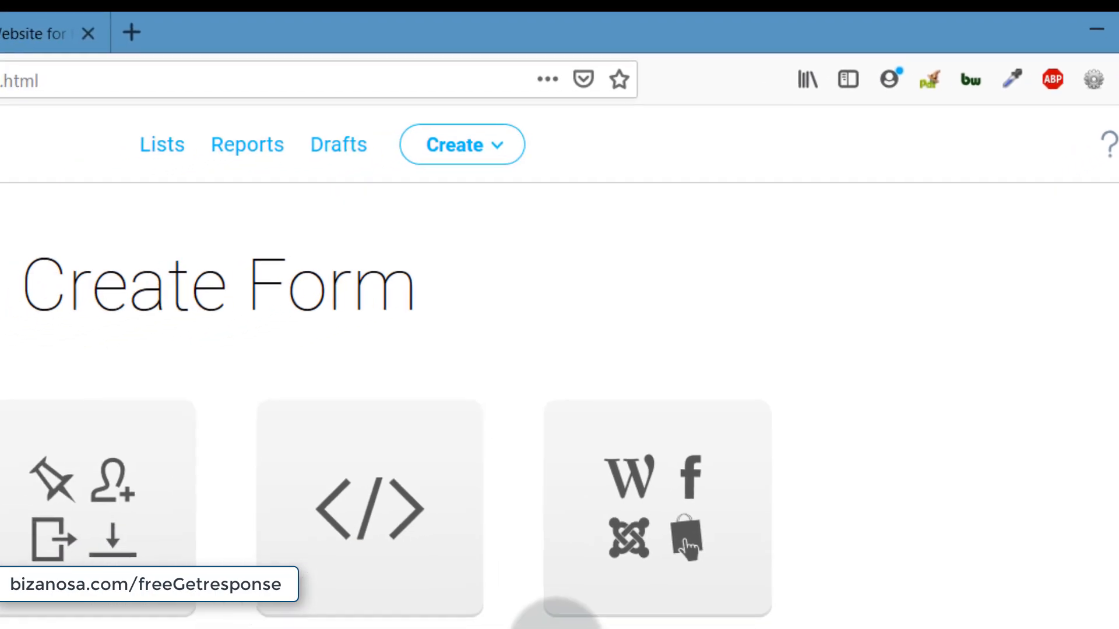
pyautogui.click(683, 547)
pyautogui.scroll(-3, 692, 600)
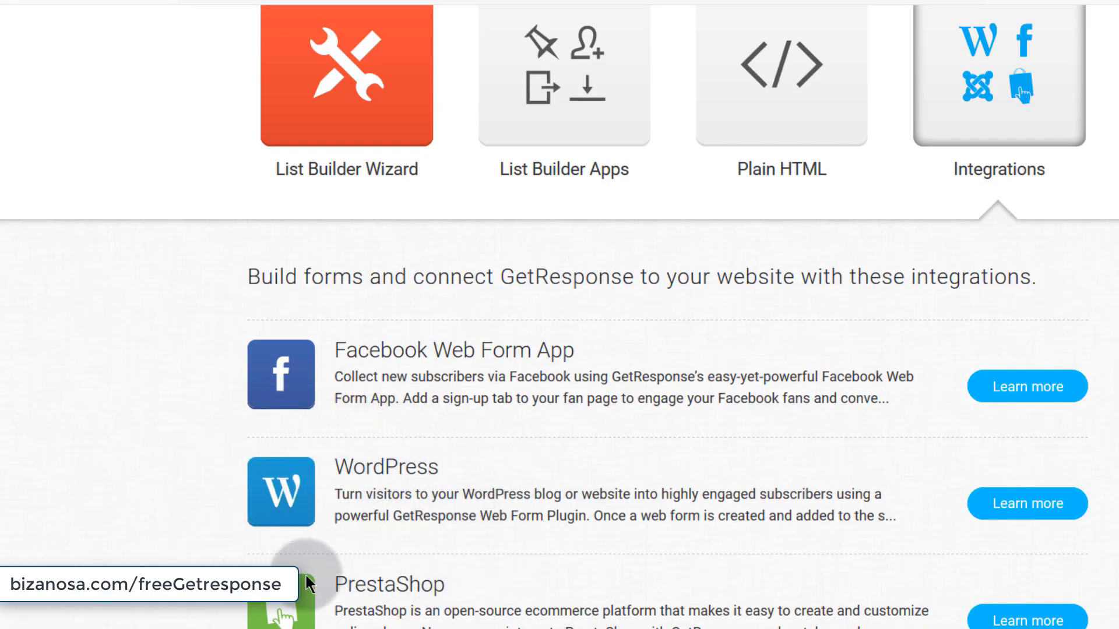
pyautogui.scroll(-2, 490, 513)
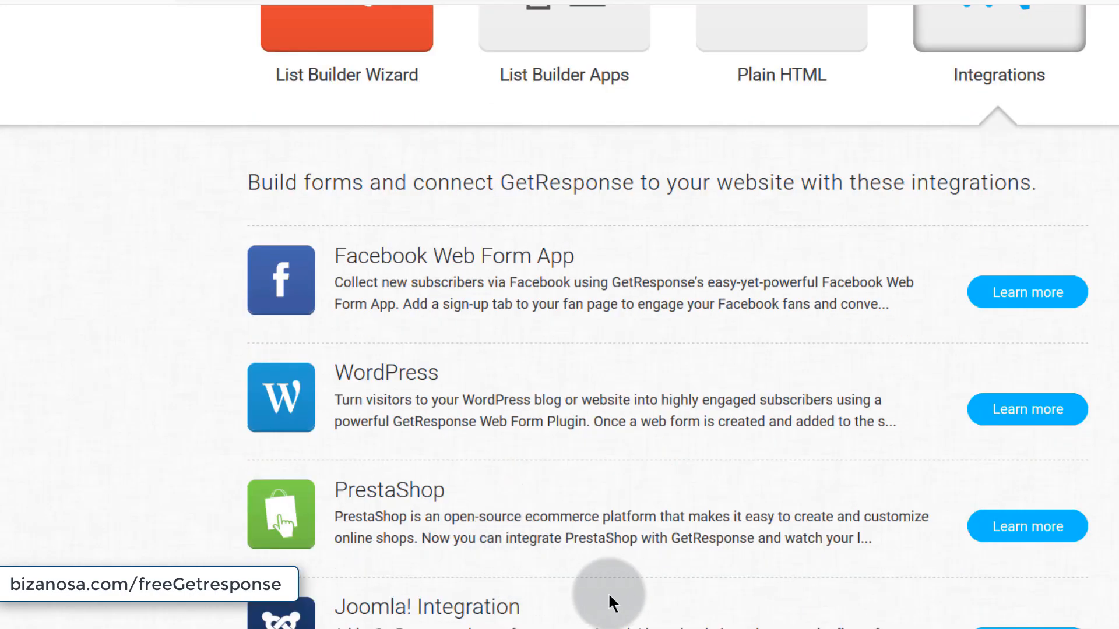
pyautogui.scroll(-5, 370, 494)
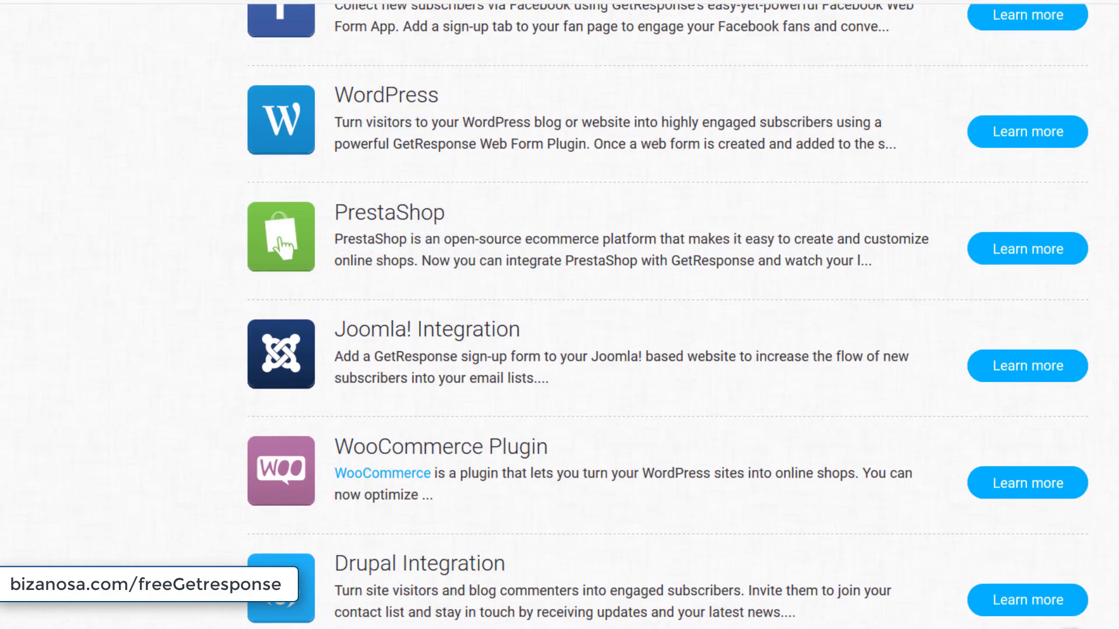
# - Expand the Drupal and PrestaShop integration details, then collapse PrestaShop again
pyautogui.click(1027, 589)
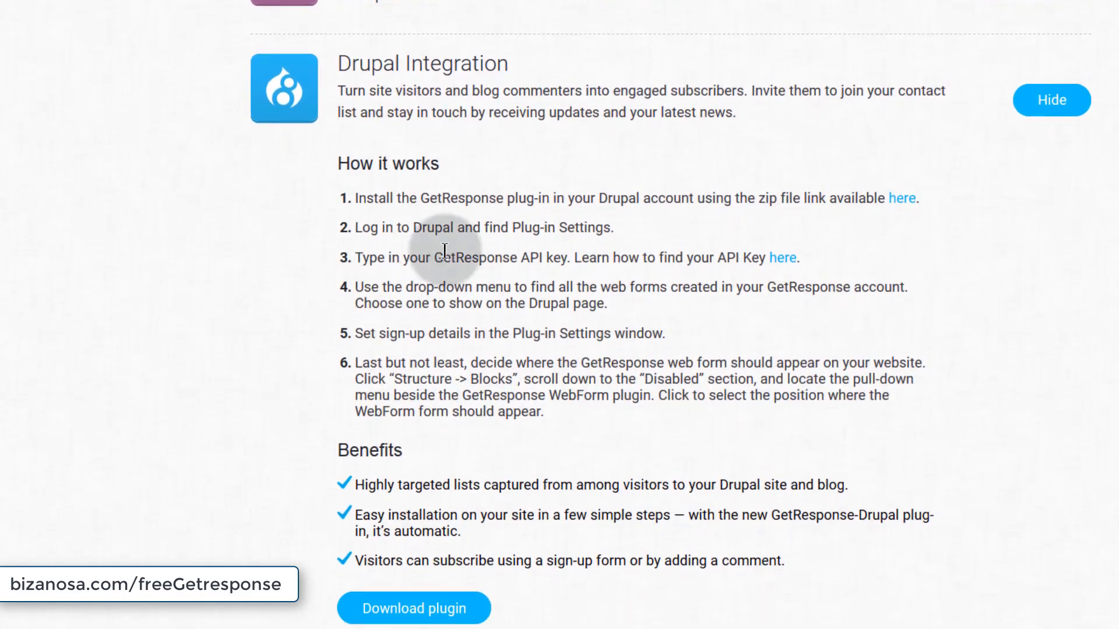
pyautogui.scroll(5, 408, 251)
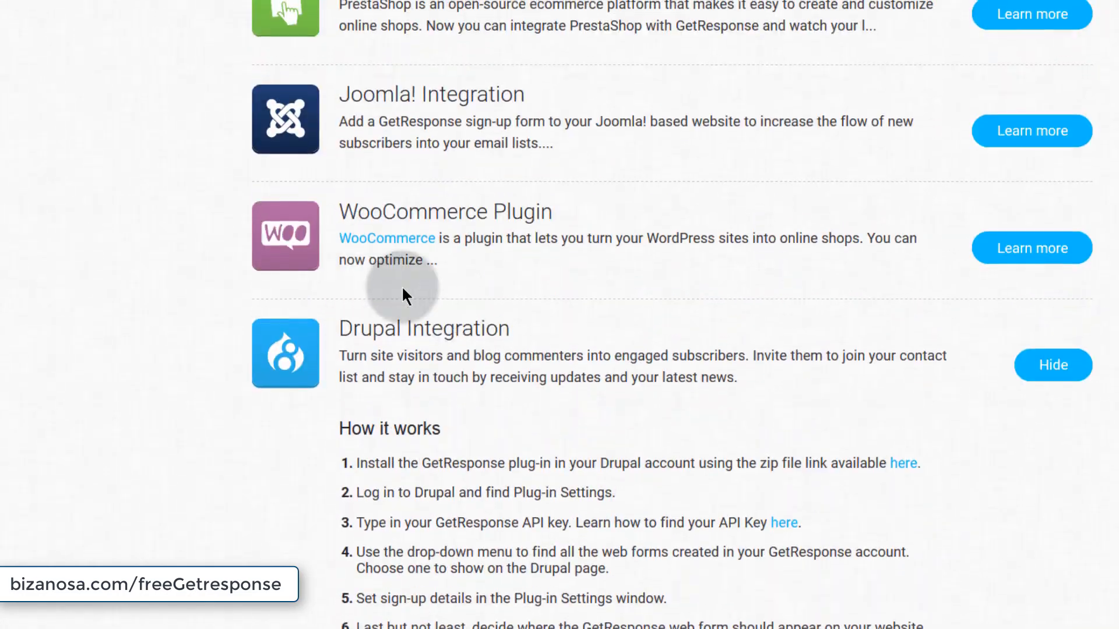
pyautogui.click(910, 62)
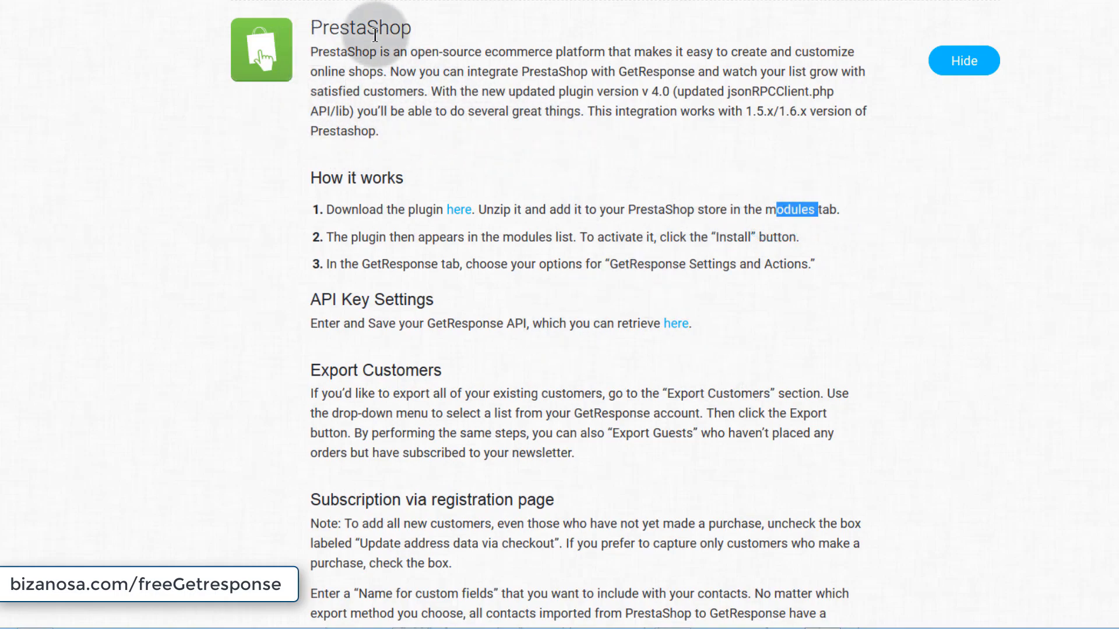
pyautogui.scroll(-3, 495, 174)
pyautogui.scroll(6, 496, 174)
pyautogui.click(970, 249)
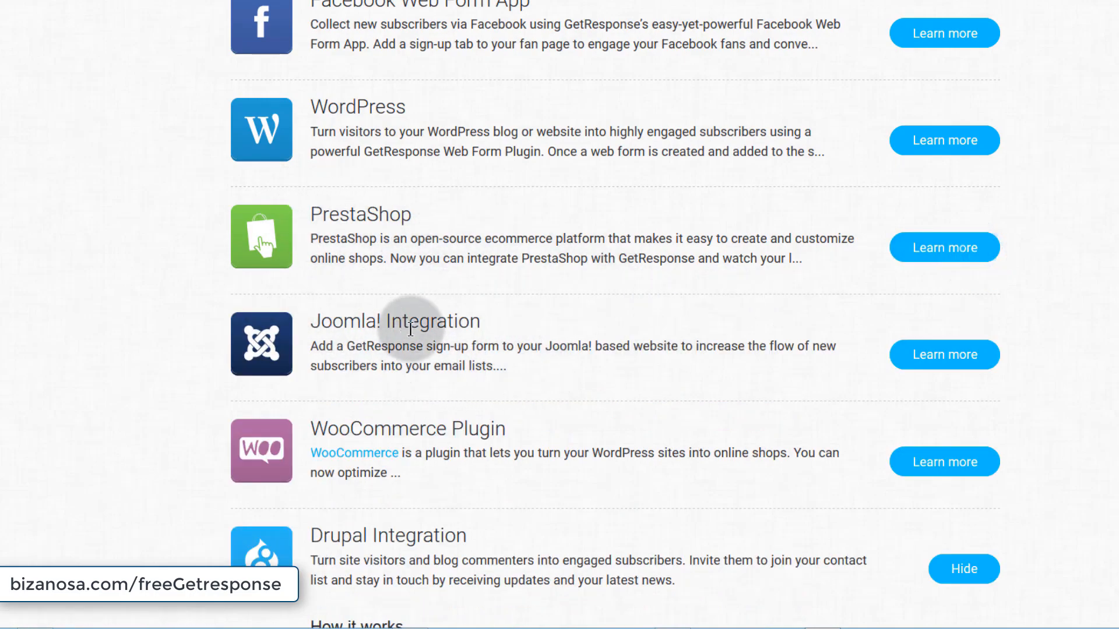
# - Expand the WooCommerce Plugin integration details and look through them
pyautogui.scroll(2, 456, 378)
pyautogui.scroll(-6, 457, 379)
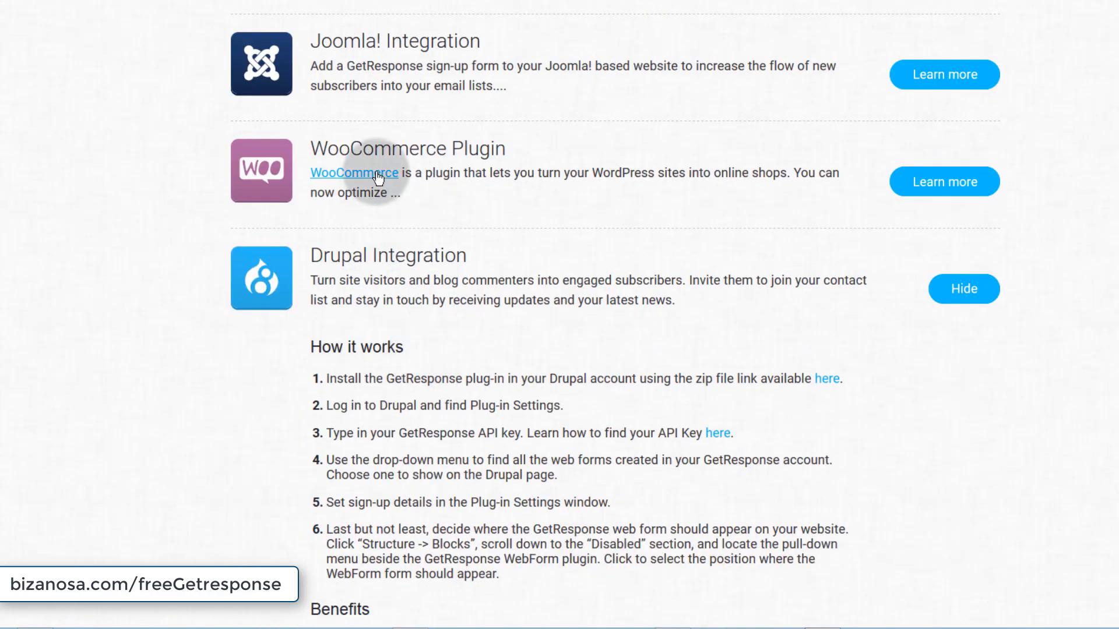
pyautogui.click(956, 185)
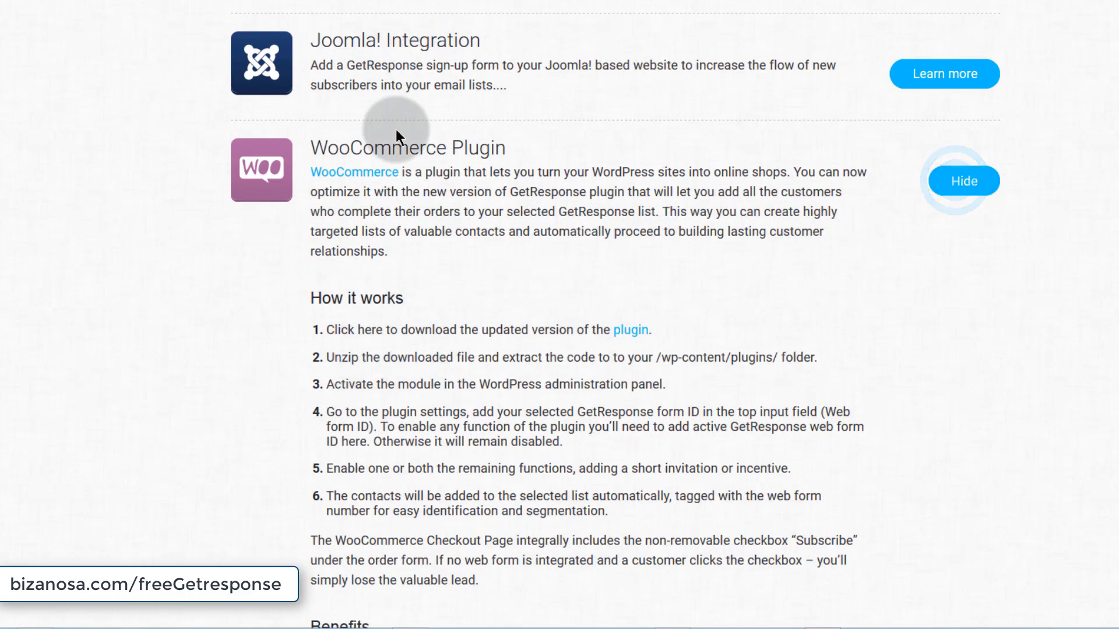
pyautogui.scroll(-5, 460, 316)
pyautogui.scroll(-3, 629, 233)
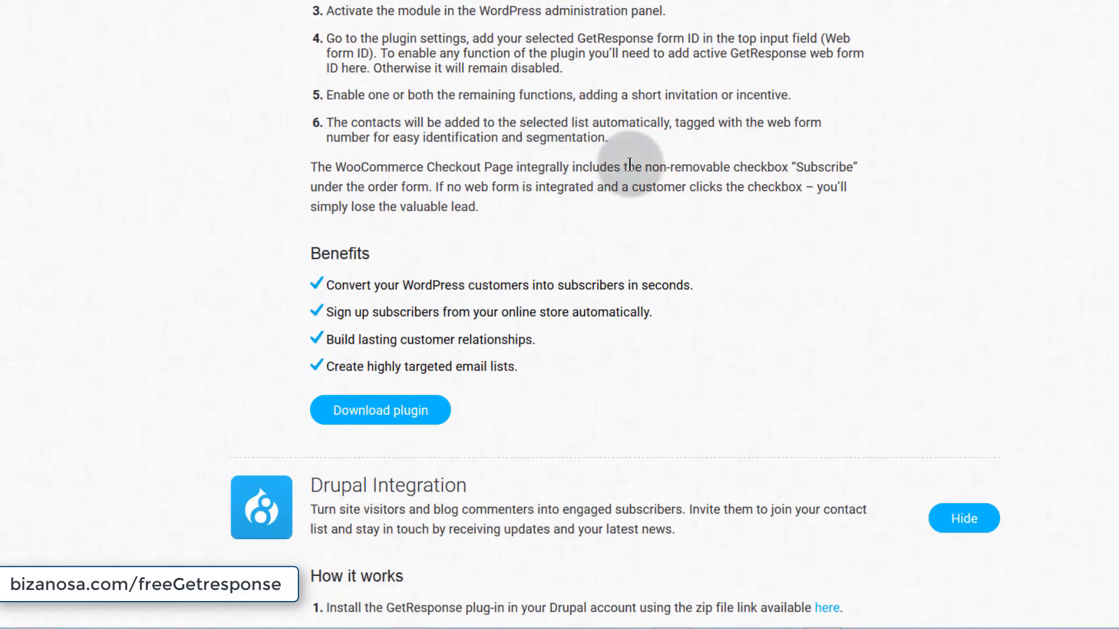
pyautogui.scroll(5, 554, 167)
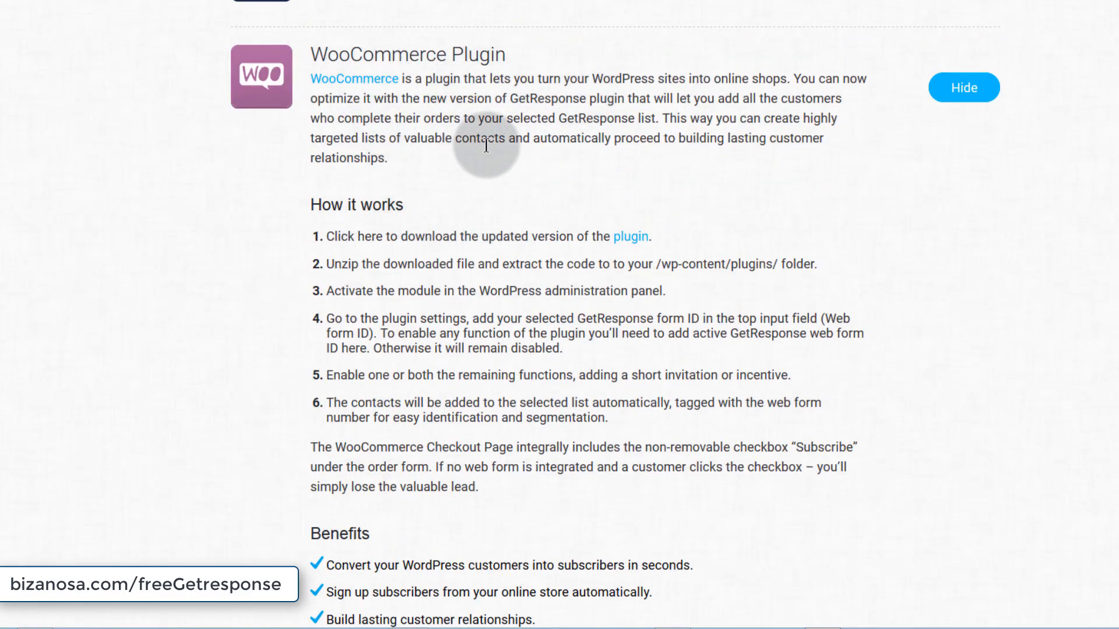
pyautogui.scroll(-5, 307, 201)
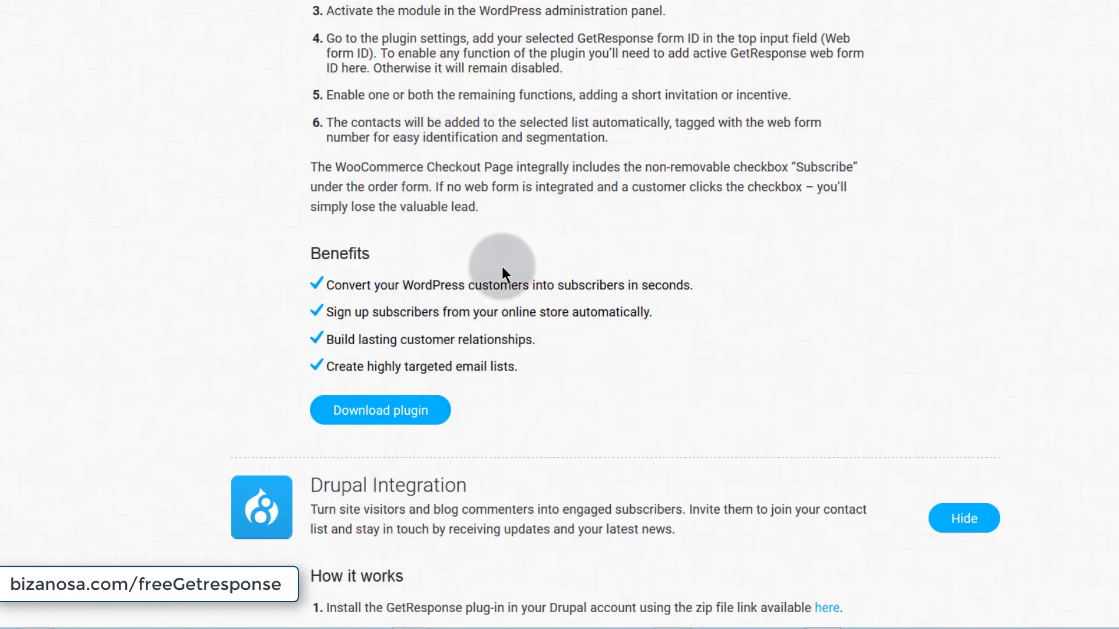
pyautogui.scroll(10, 501, 268)
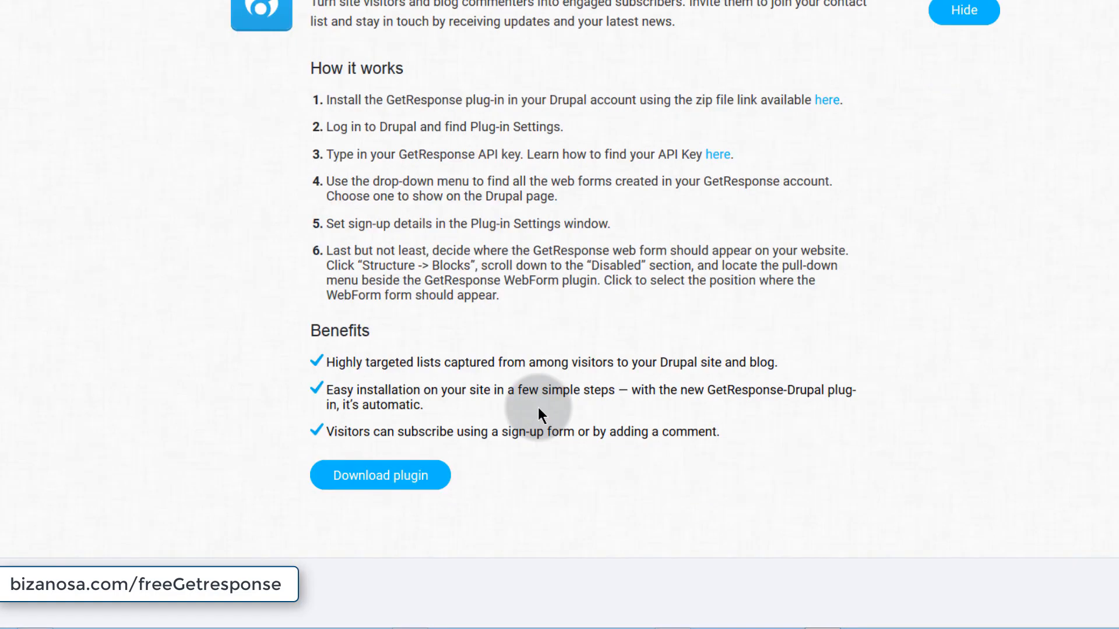
pyautogui.scroll(15, 537, 407)
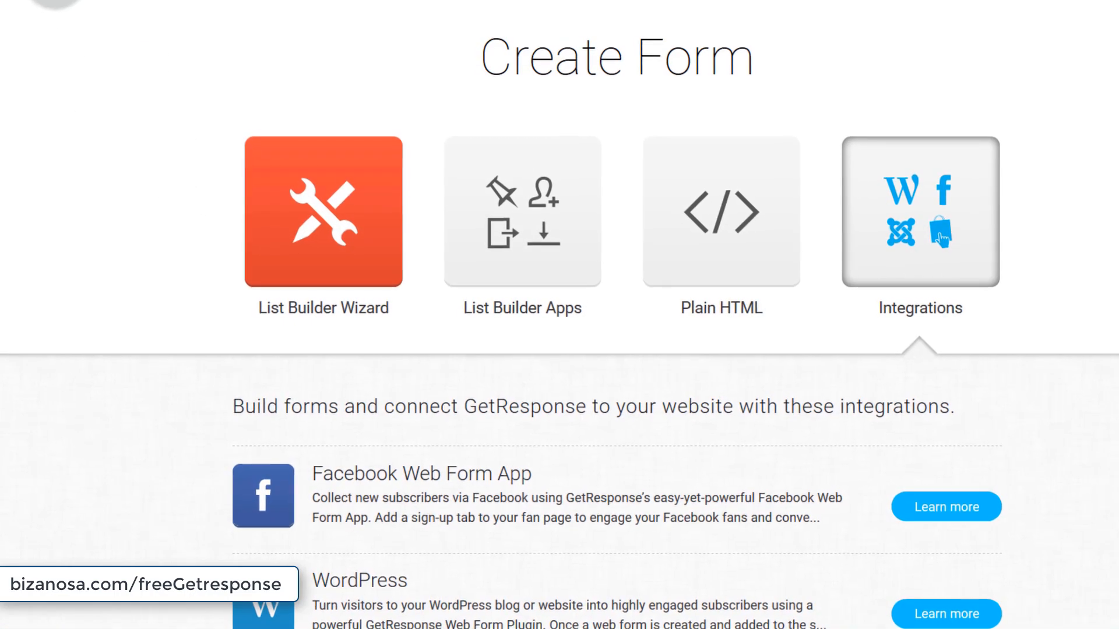
pyautogui.click(70, 11)
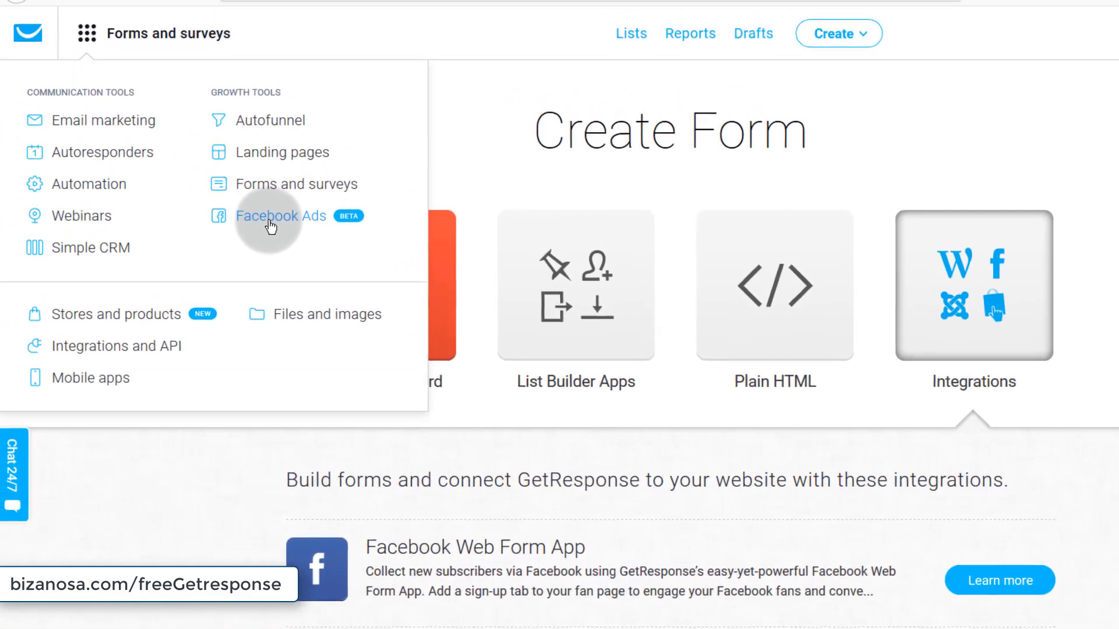
pyautogui.click(150, 33)
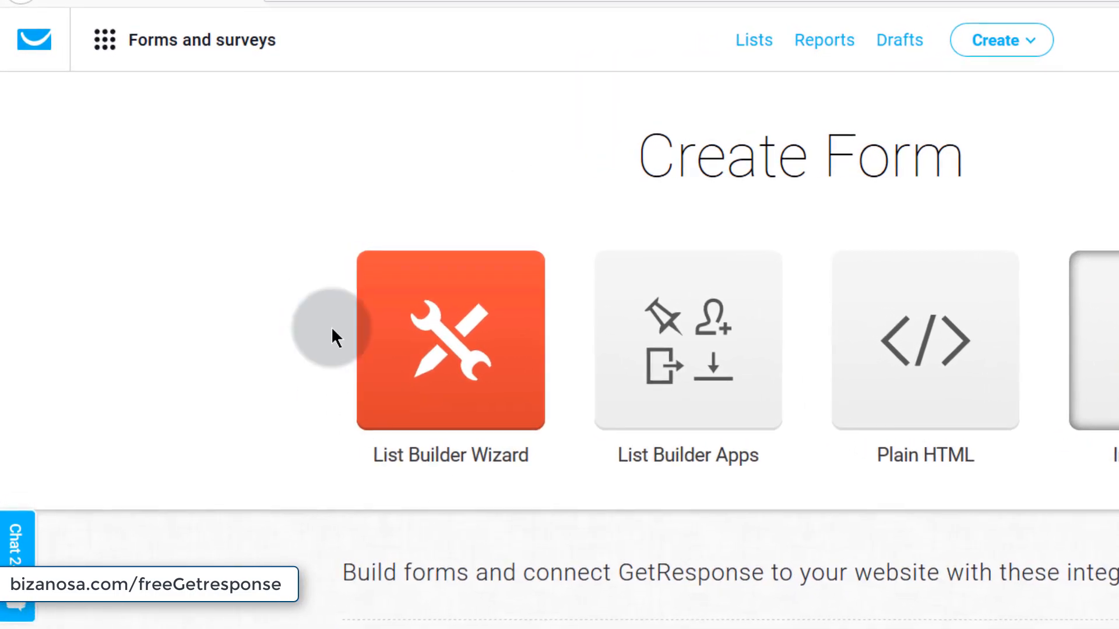
pyautogui.click(174, 42)
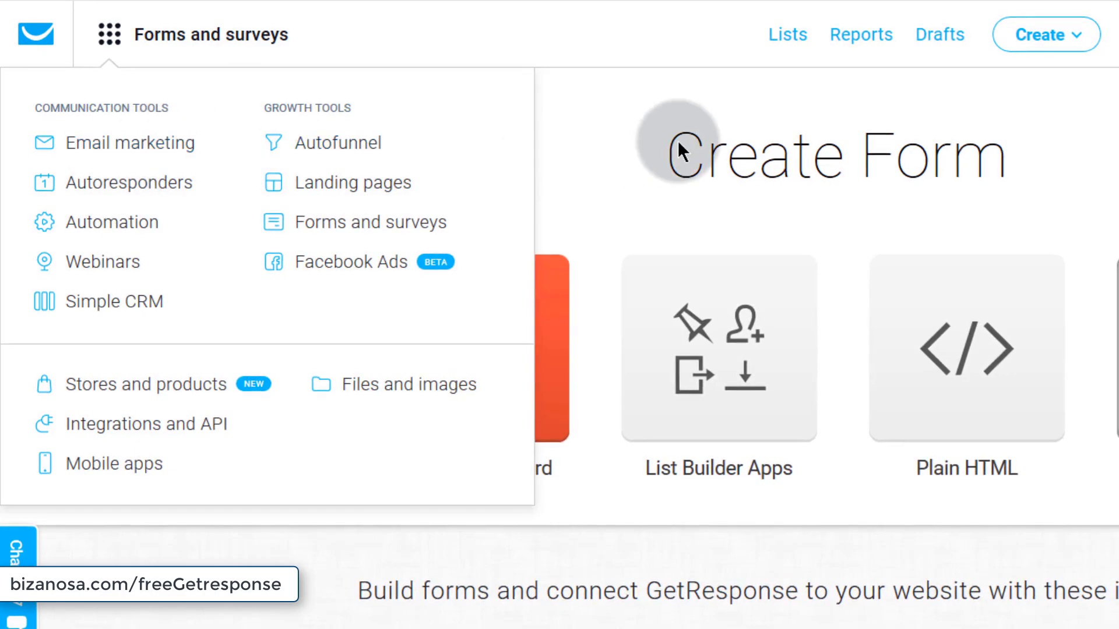
pyautogui.click(1057, 52)
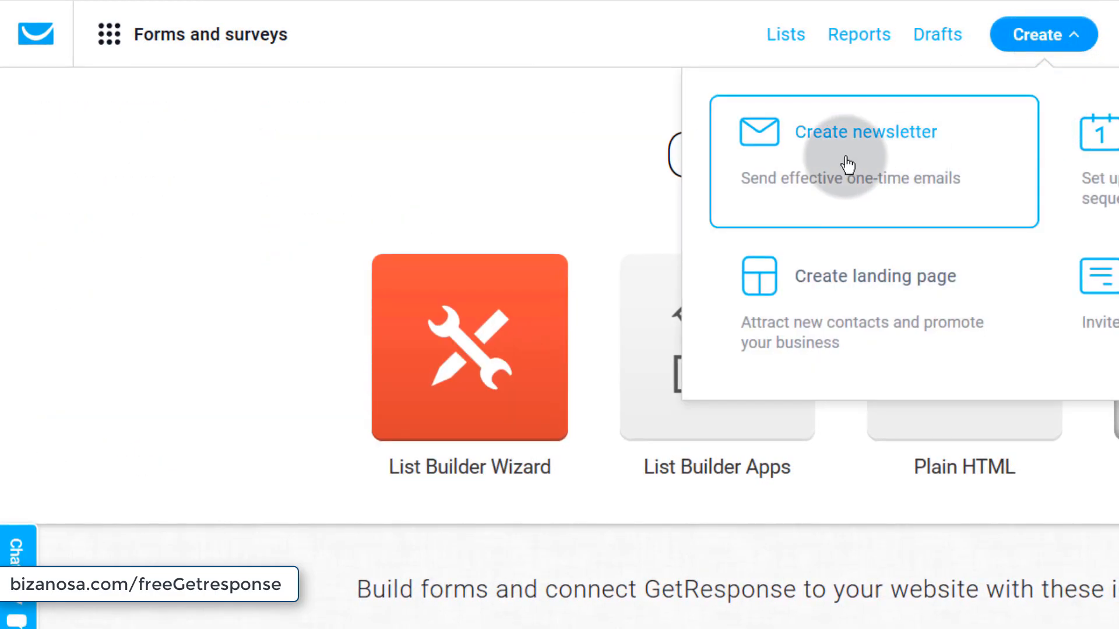
pyautogui.click(169, 32)
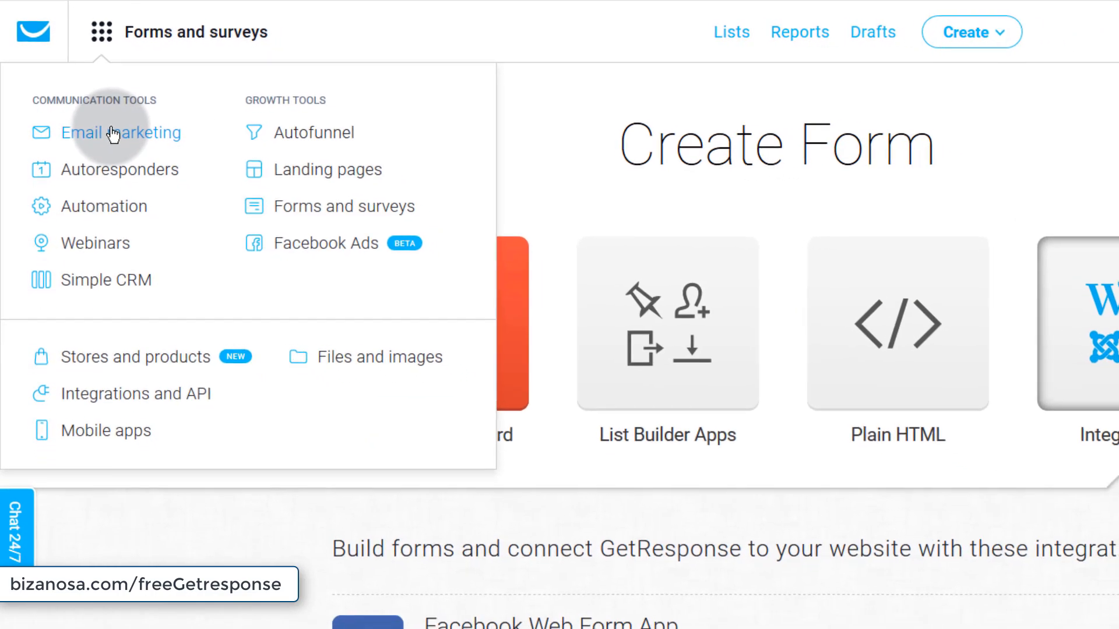
# - Go to Email marketing, view the RSS-to-email messages, then open Statistics
pyautogui.click(117, 140)
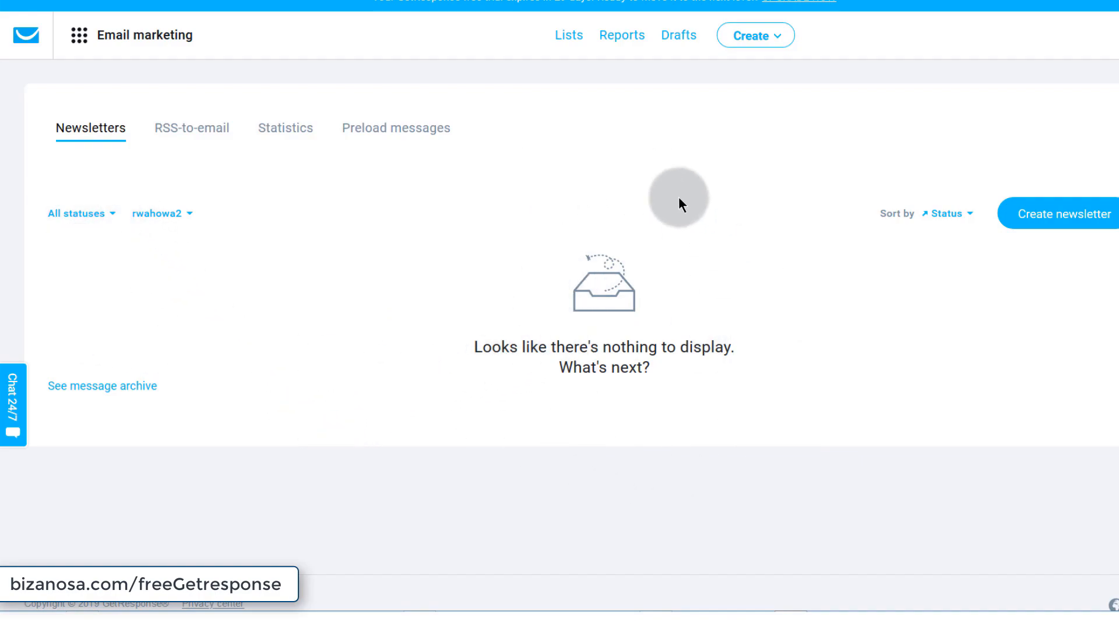
pyautogui.click(180, 129)
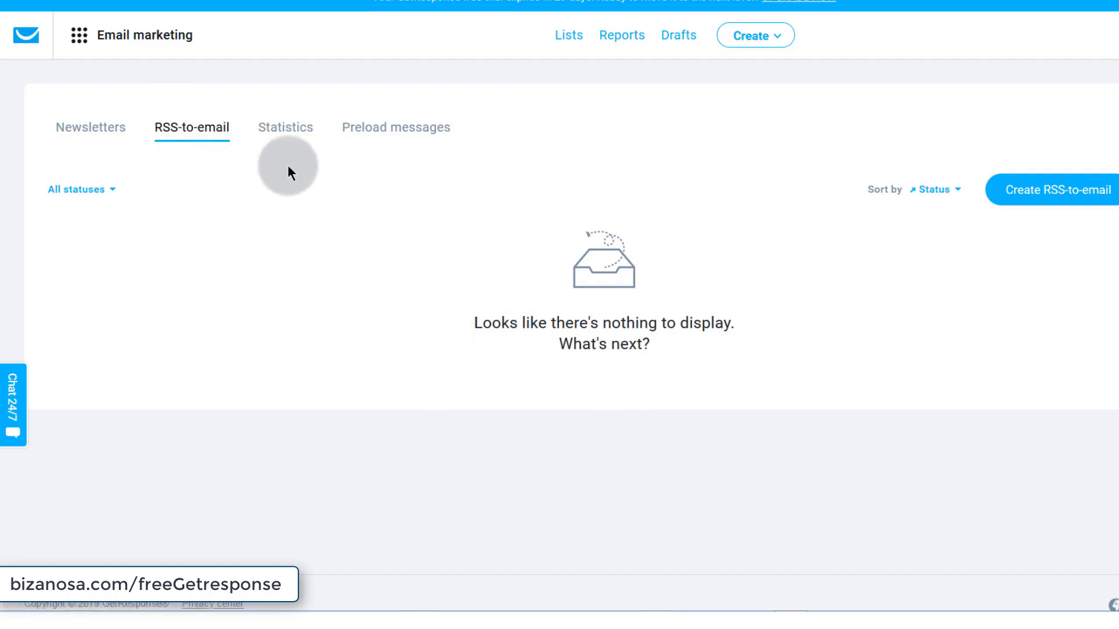
pyautogui.click(295, 134)
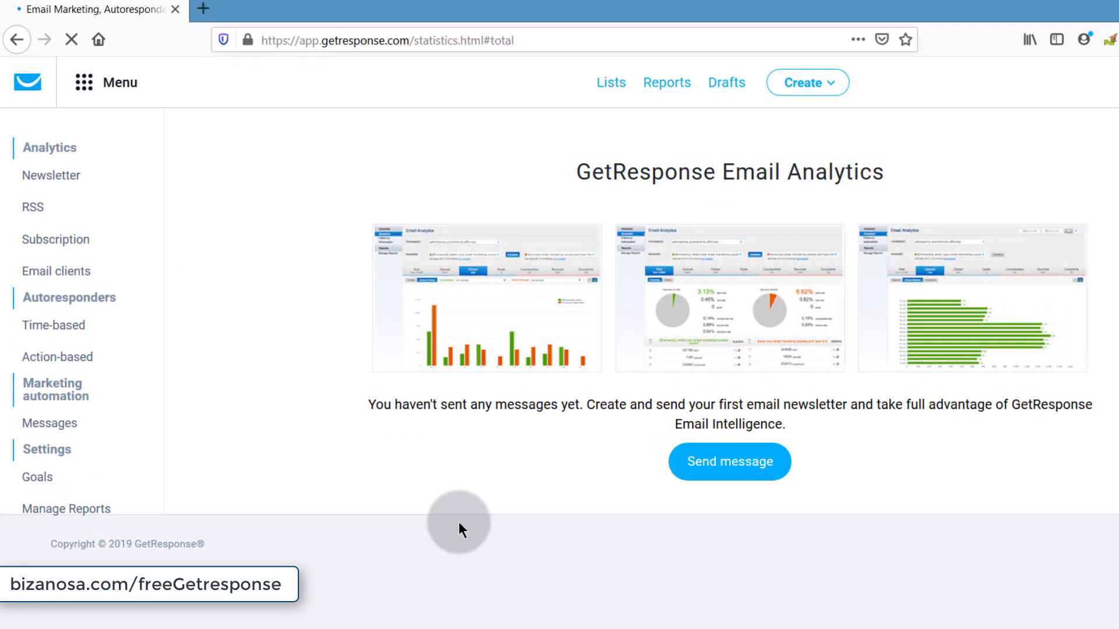
# - On Preload messages, set destination business2 with Newsletter draft, then return to Newsletters
pyautogui.click(17, 37)
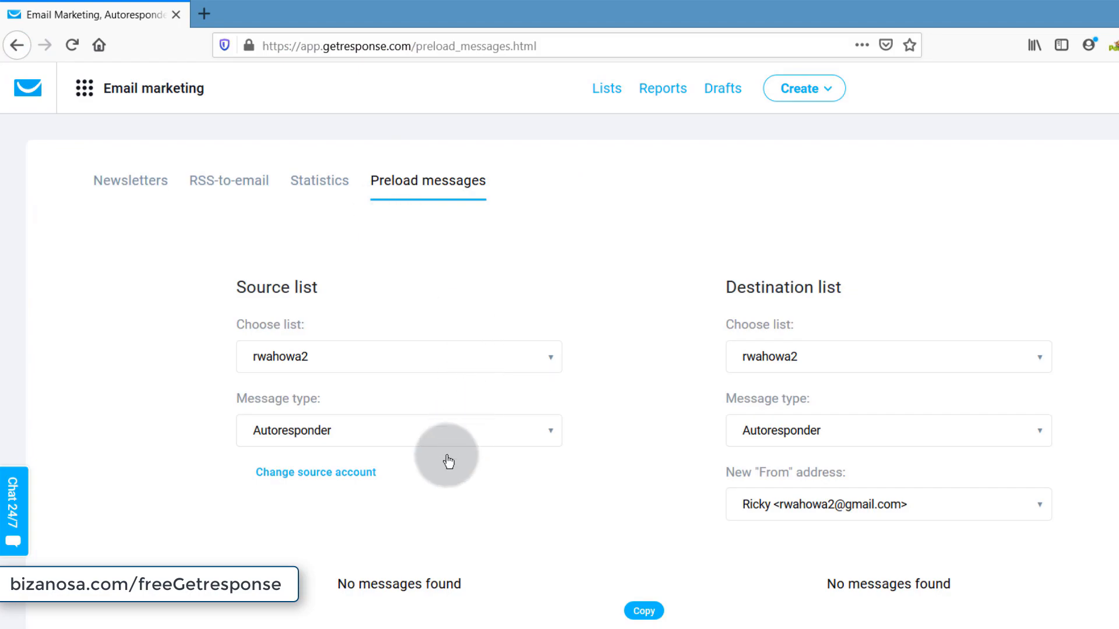
pyautogui.click(315, 432)
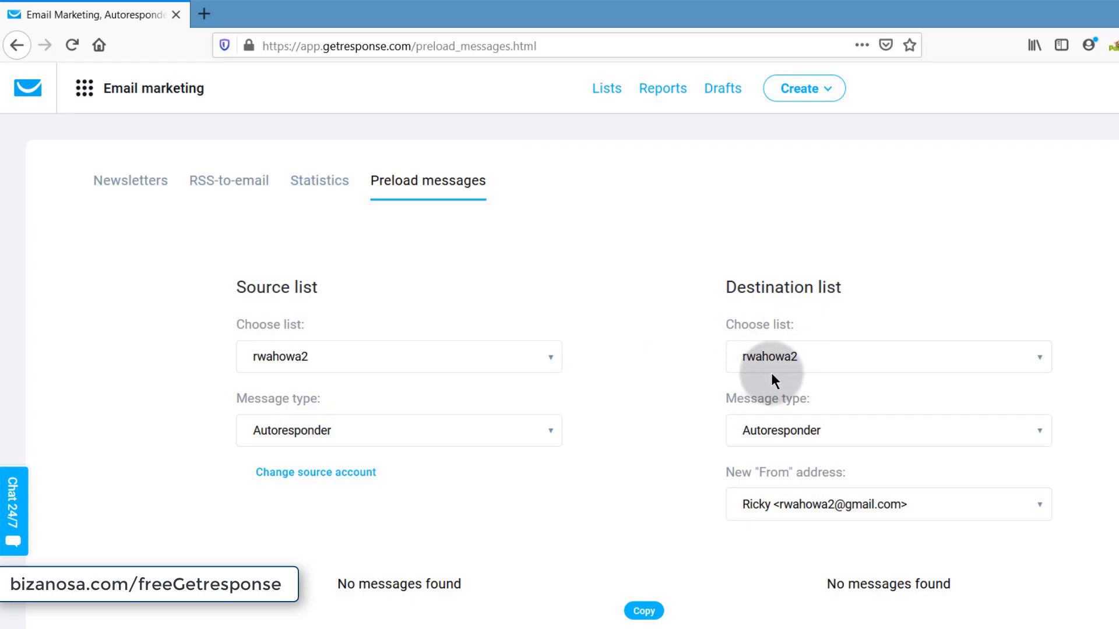
pyautogui.click(1024, 361)
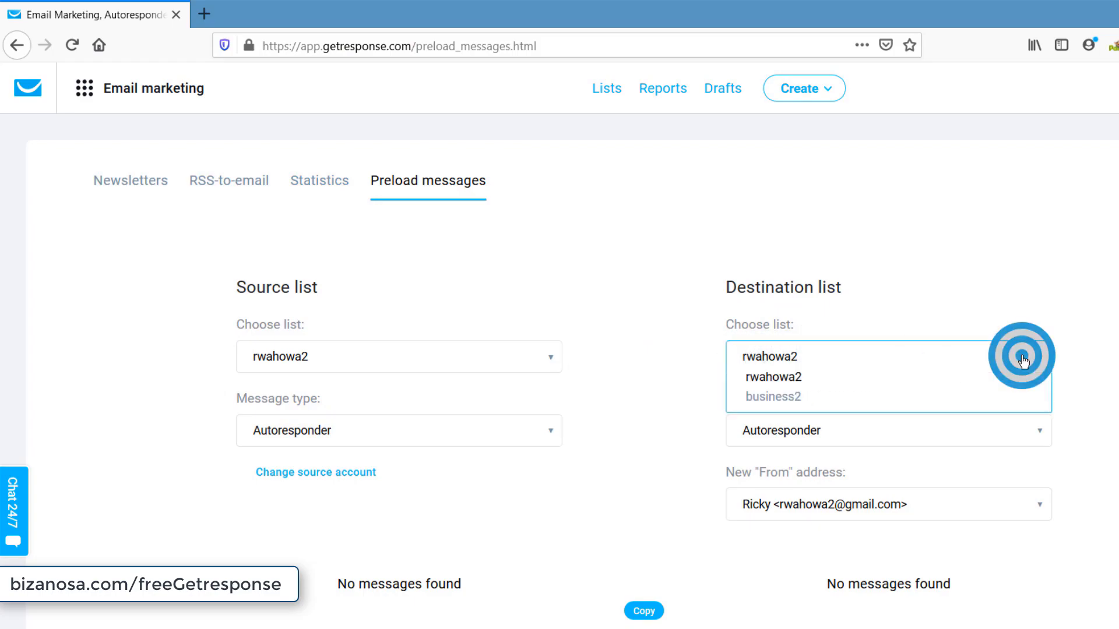
pyautogui.click(765, 400)
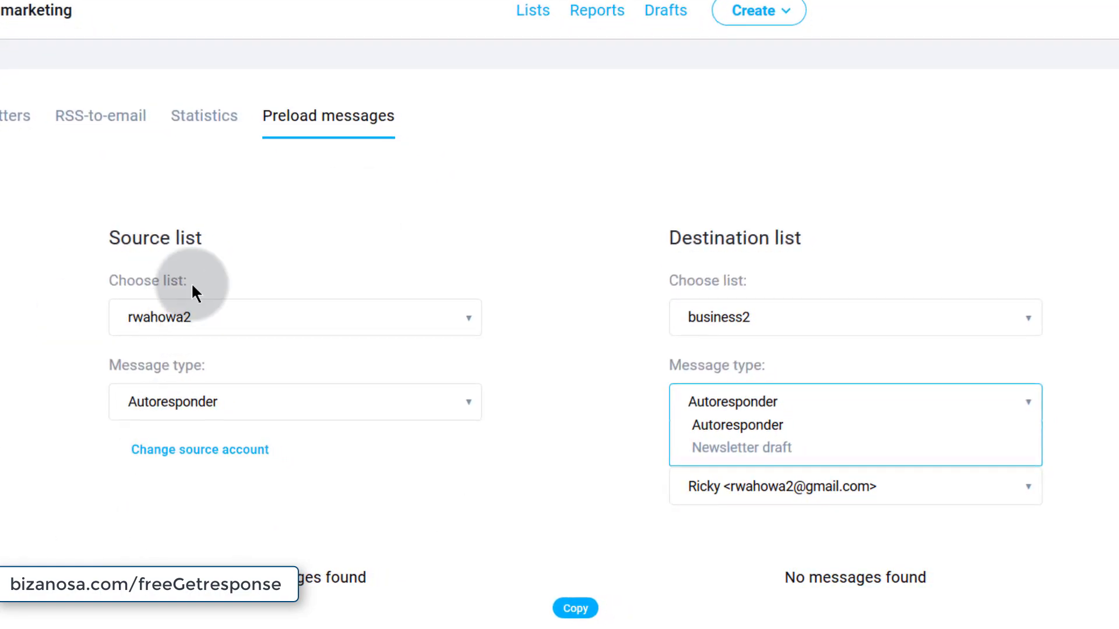
pyautogui.click(802, 446)
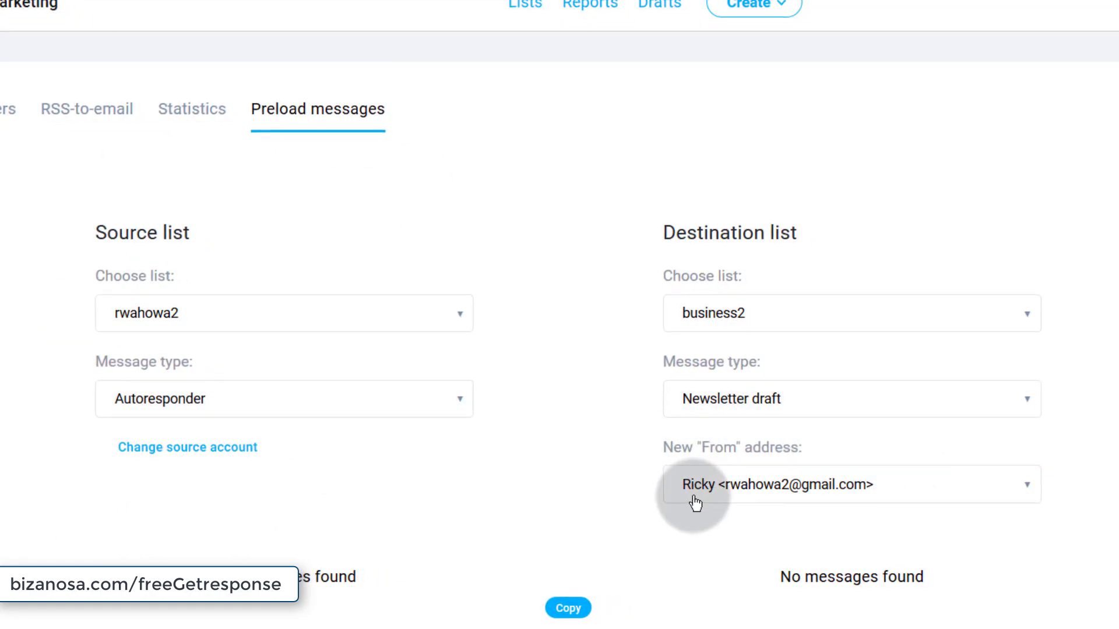
pyautogui.click(175, 454)
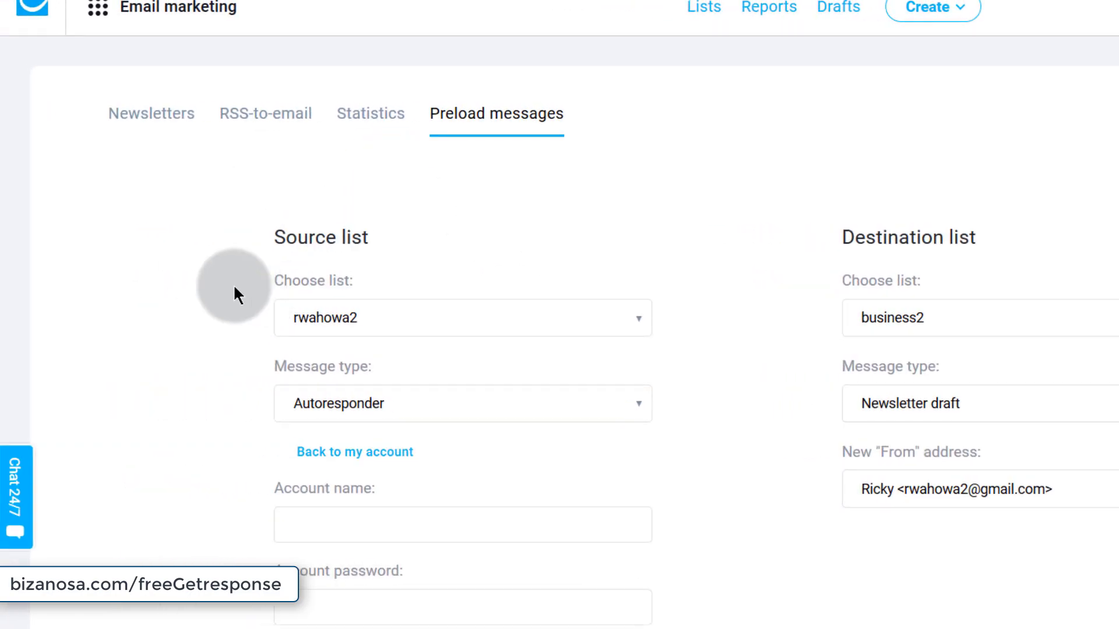
pyautogui.click(154, 116)
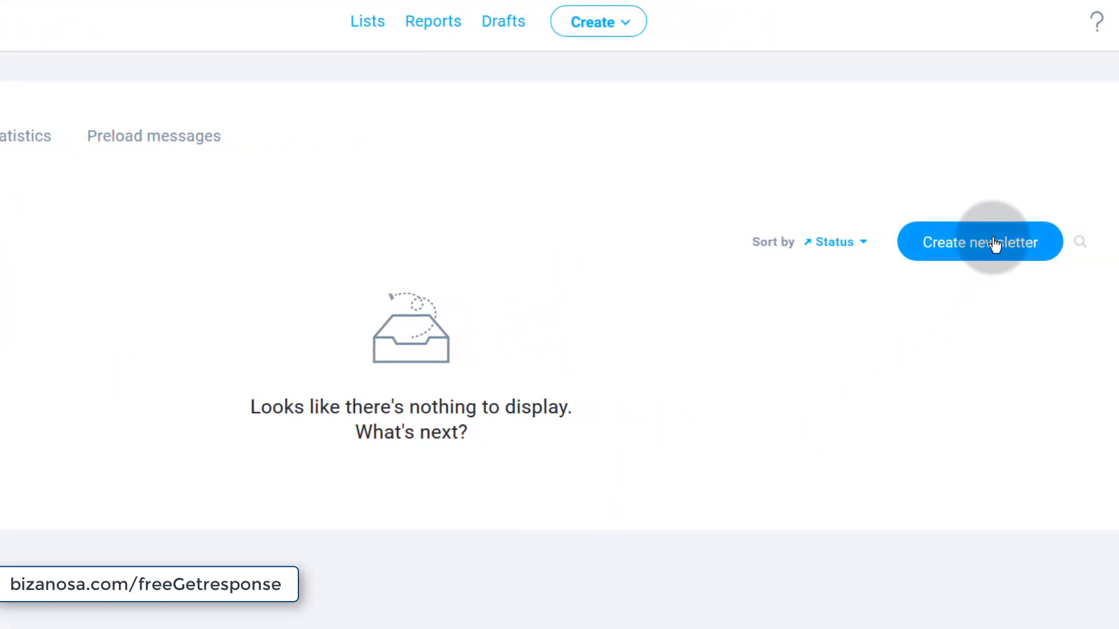
# - Start a new newsletter, go back, and choose Create > Create newsletter instead
pyautogui.click(994, 244)
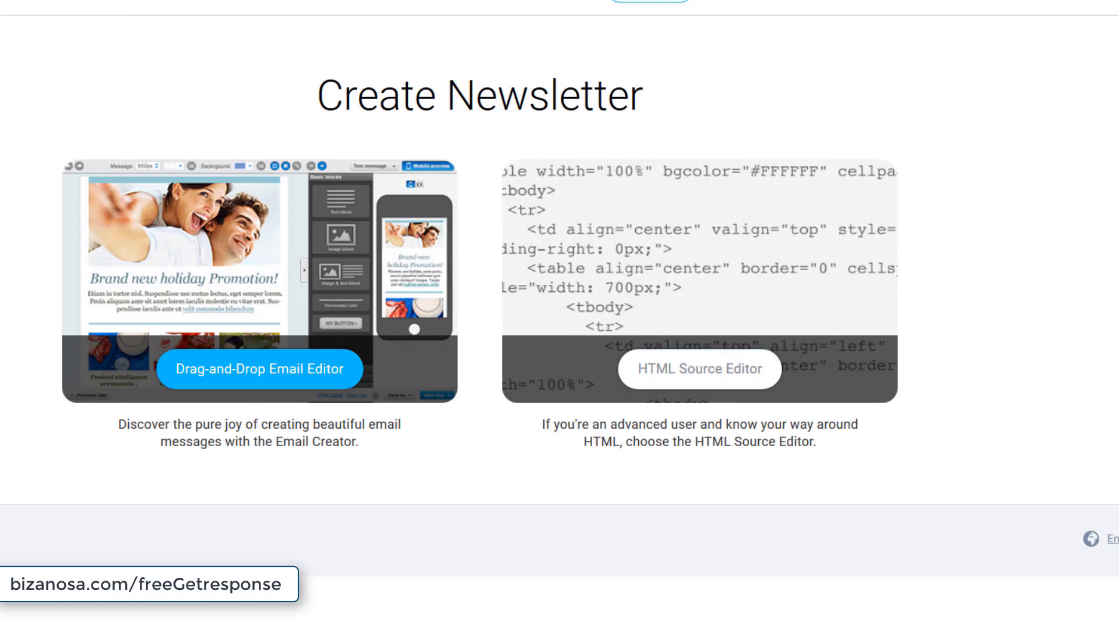
pyautogui.hotkey('alt', 'Left')
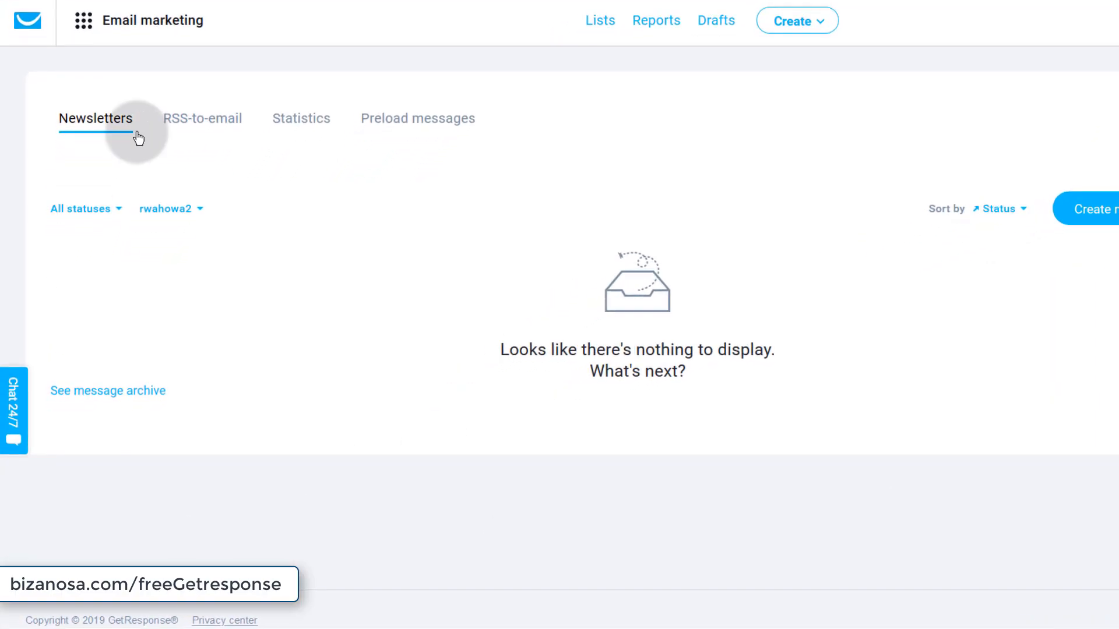
pyautogui.click(88, 19)
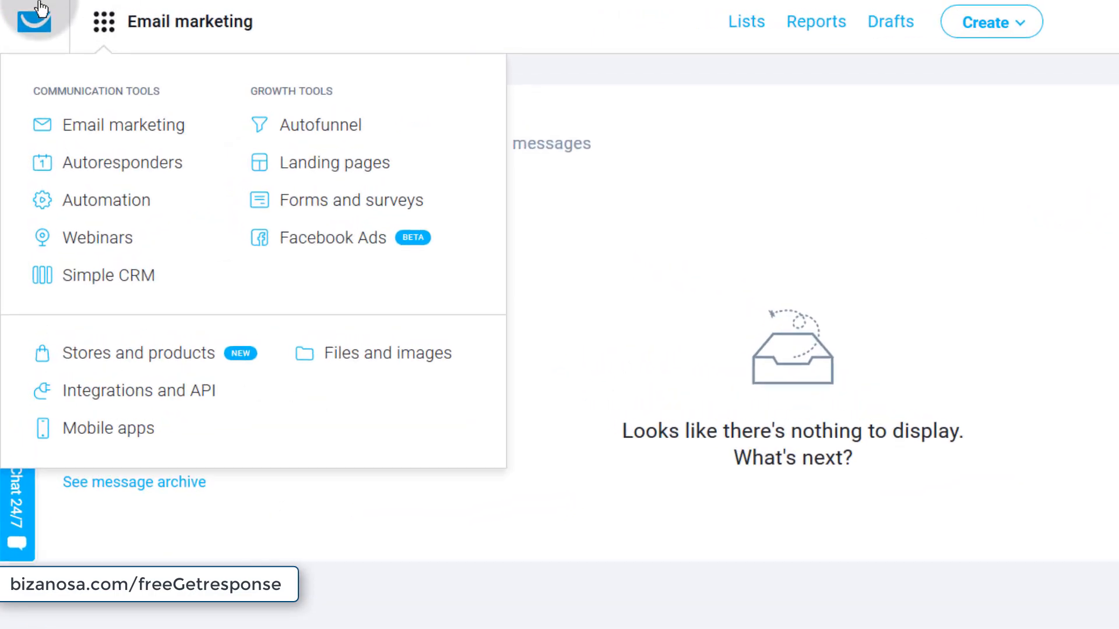
pyautogui.click(86, 24)
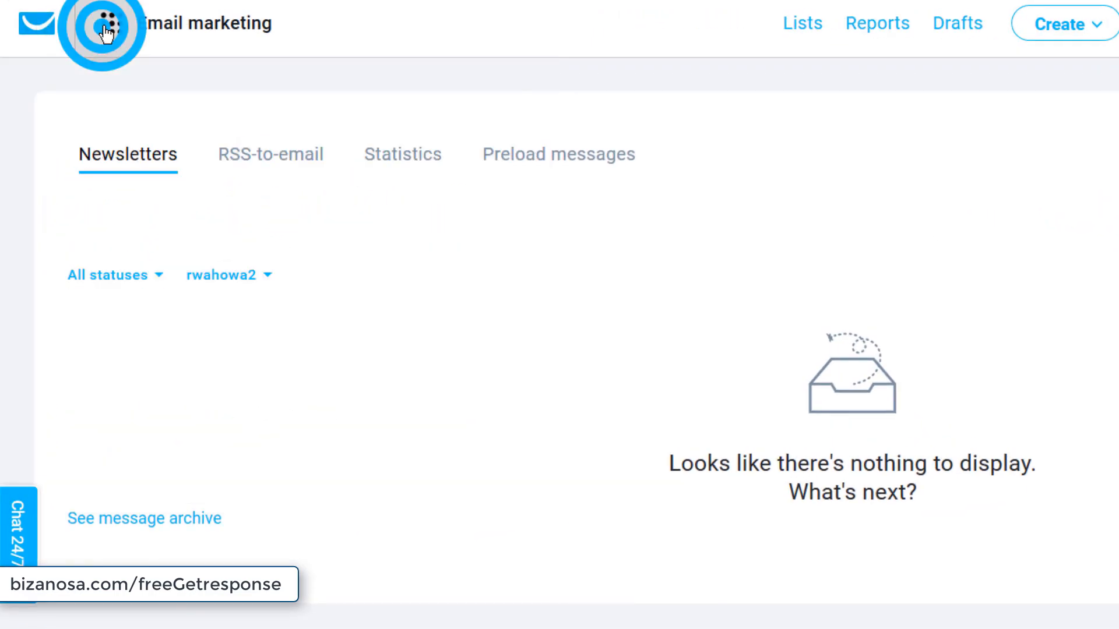
pyautogui.click(105, 29)
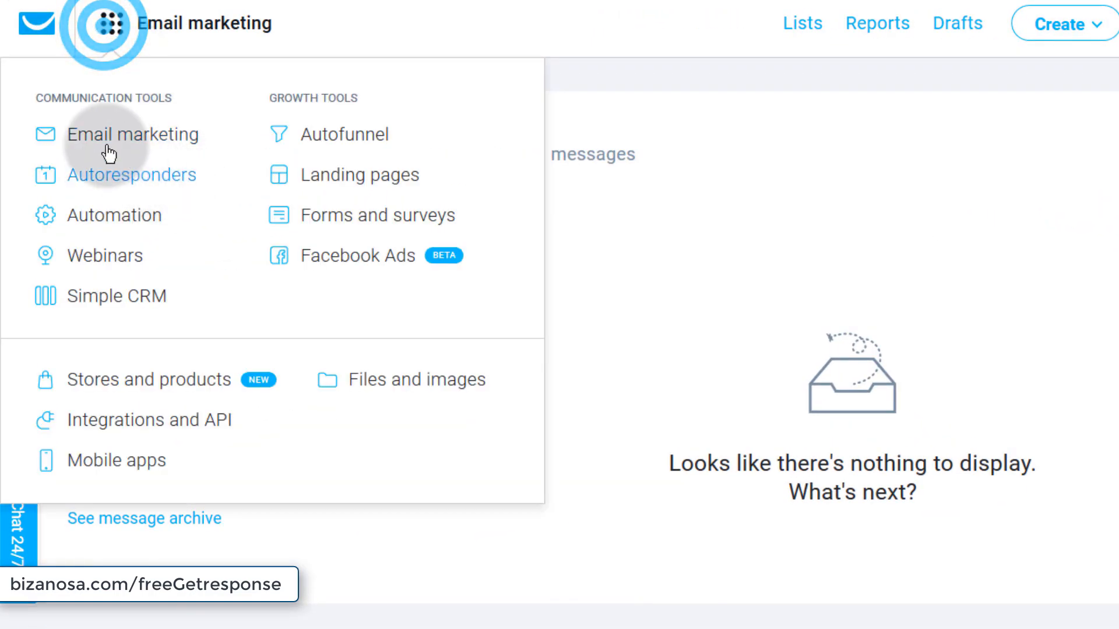
pyautogui.click(695, 236)
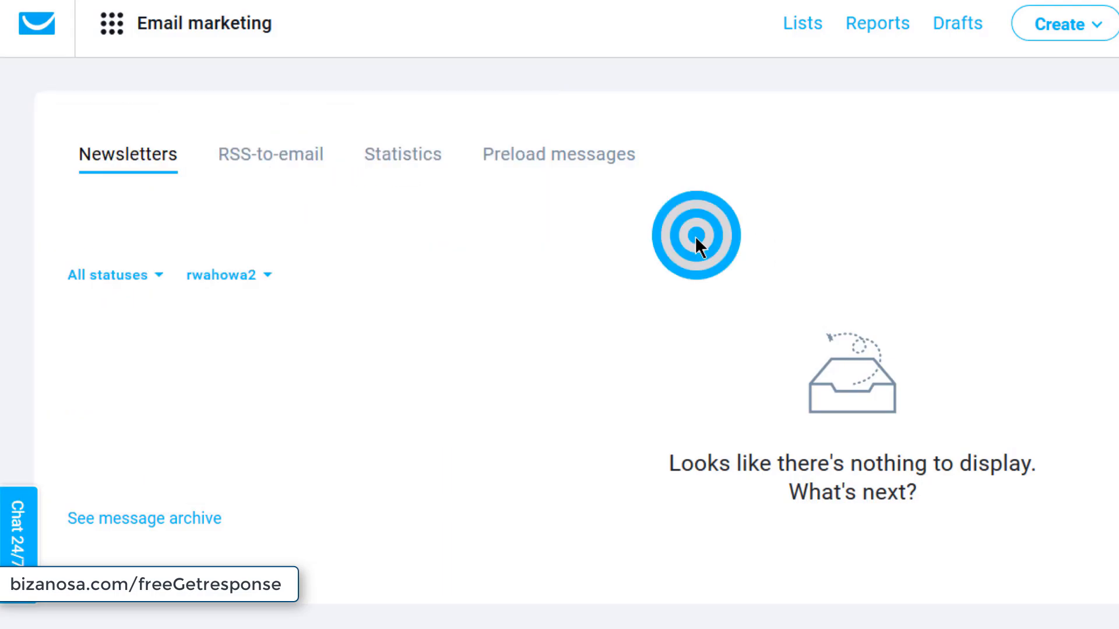
pyautogui.click(1052, 25)
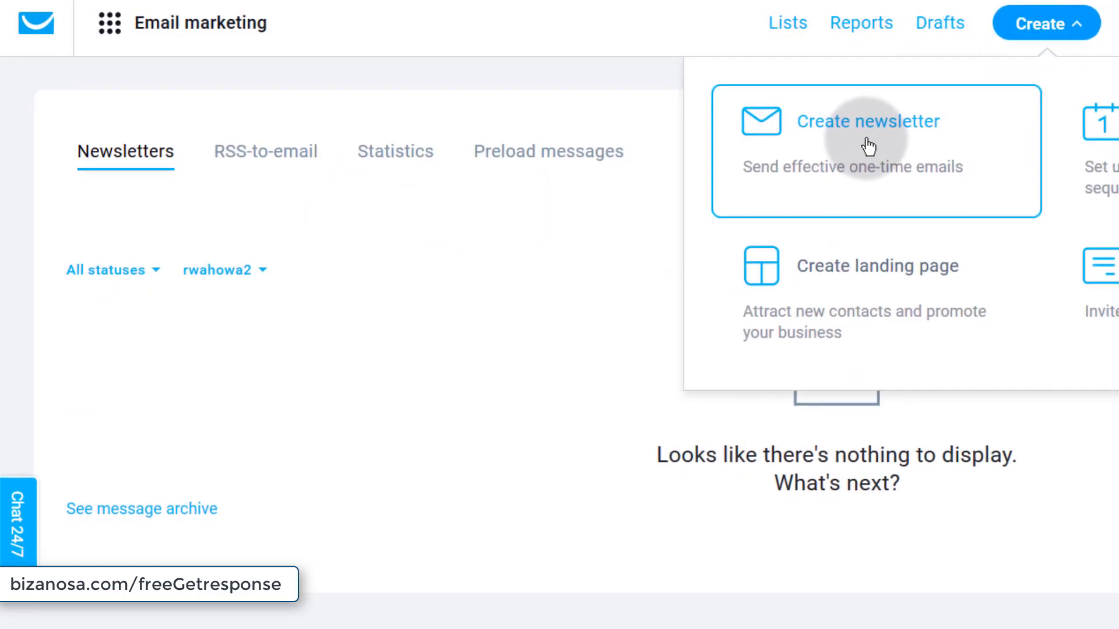
pyautogui.click(868, 142)
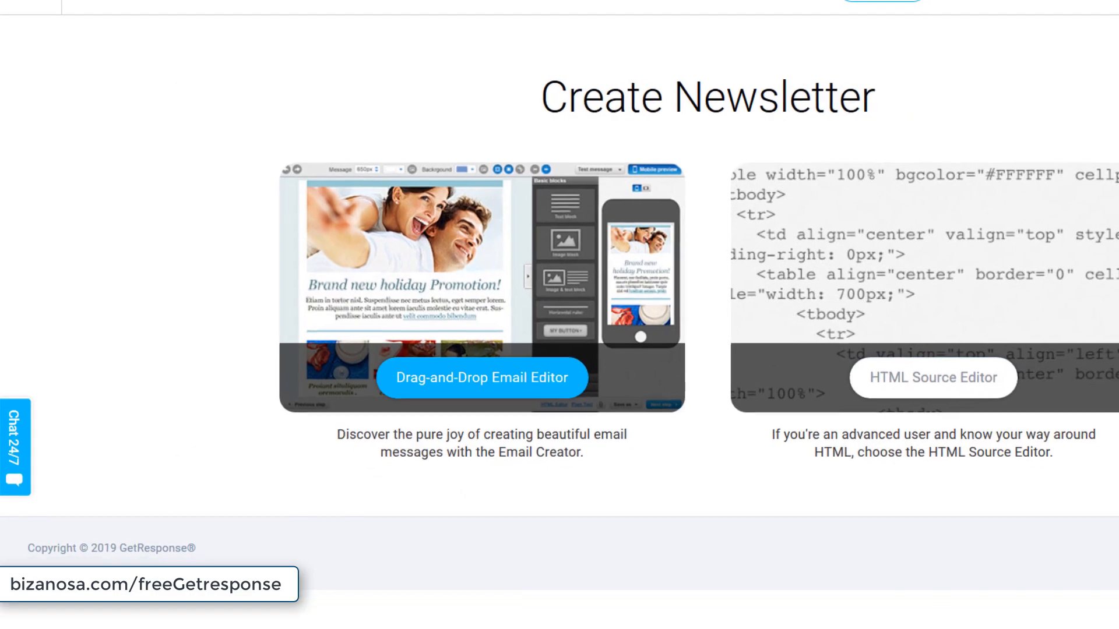
# - Return to Email marketing and build the new newsletter in the Drag-and-Drop Email Editor
pyautogui.click(134, 2)
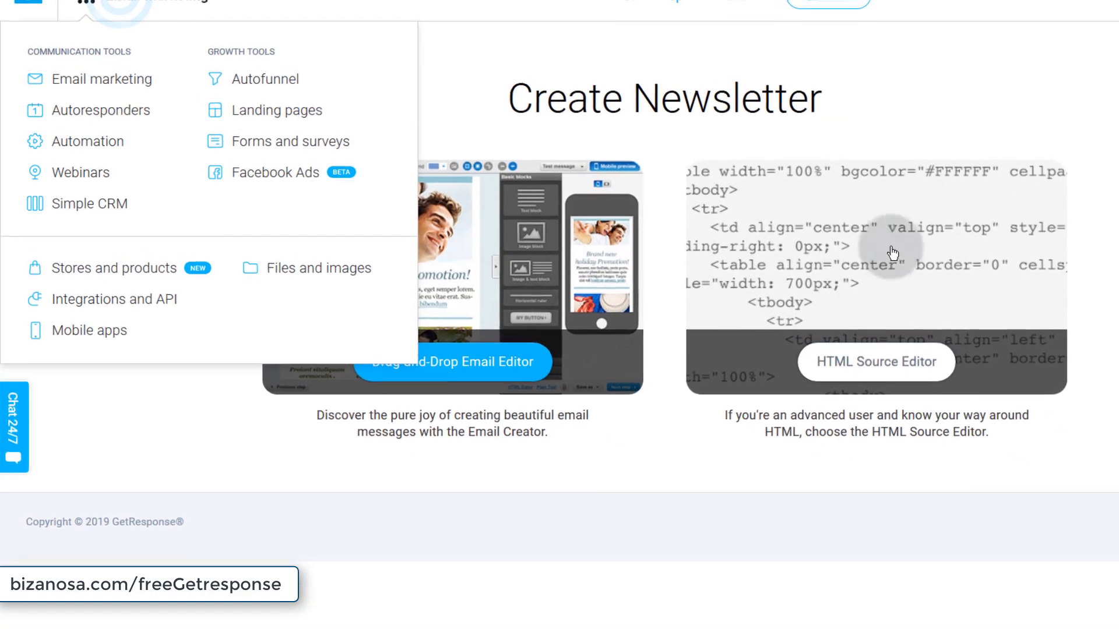
pyautogui.click(88, 99)
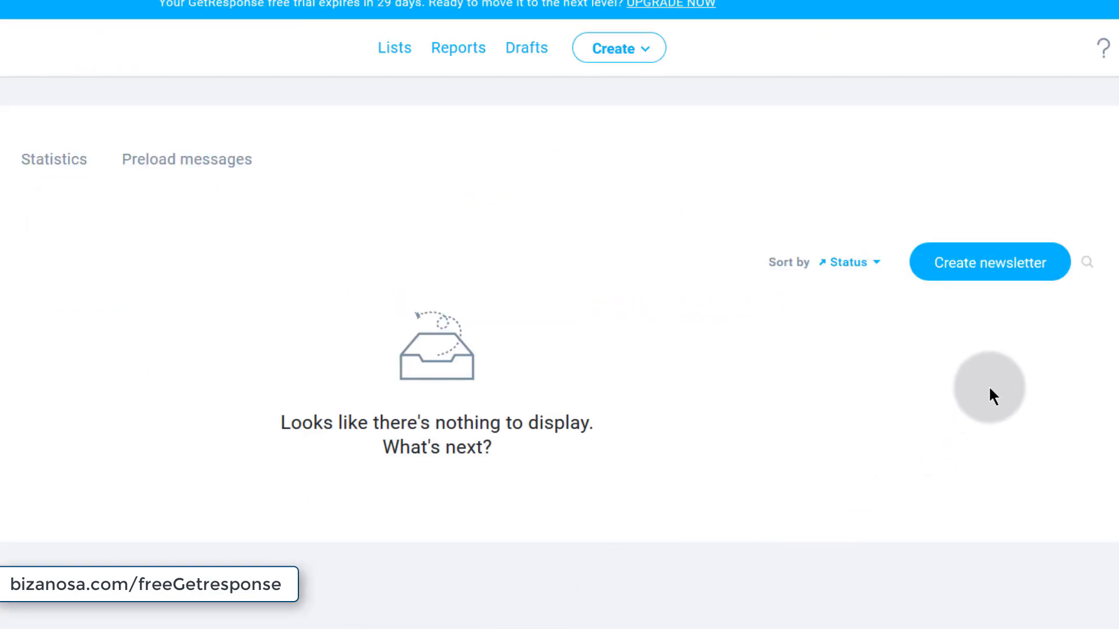
pyautogui.click(1011, 268)
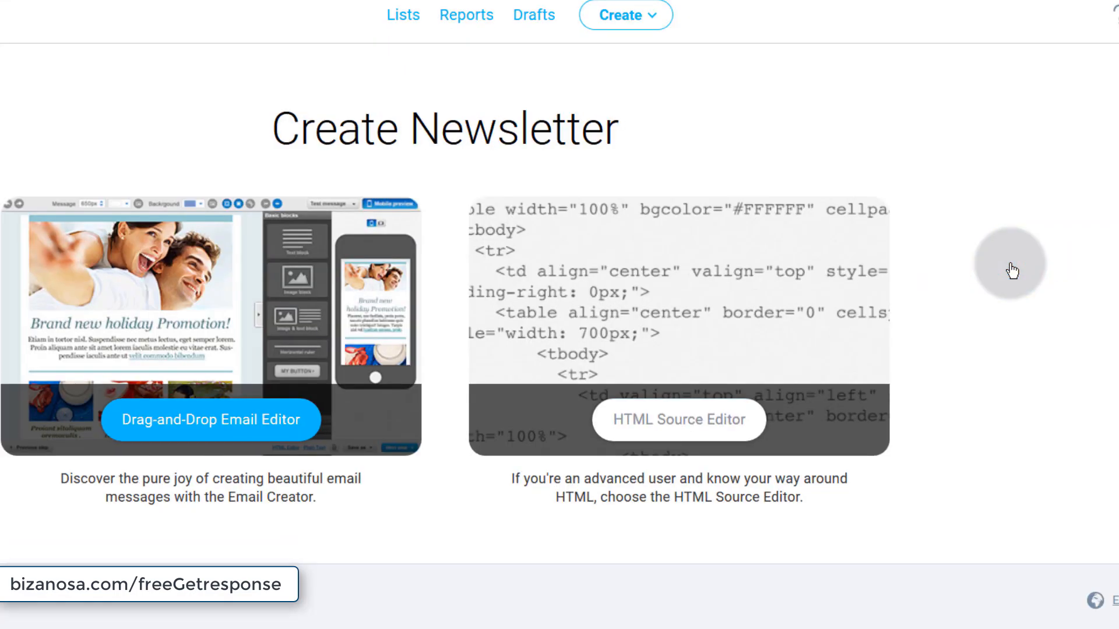
pyautogui.click(628, 28)
pyautogui.click(9, 118)
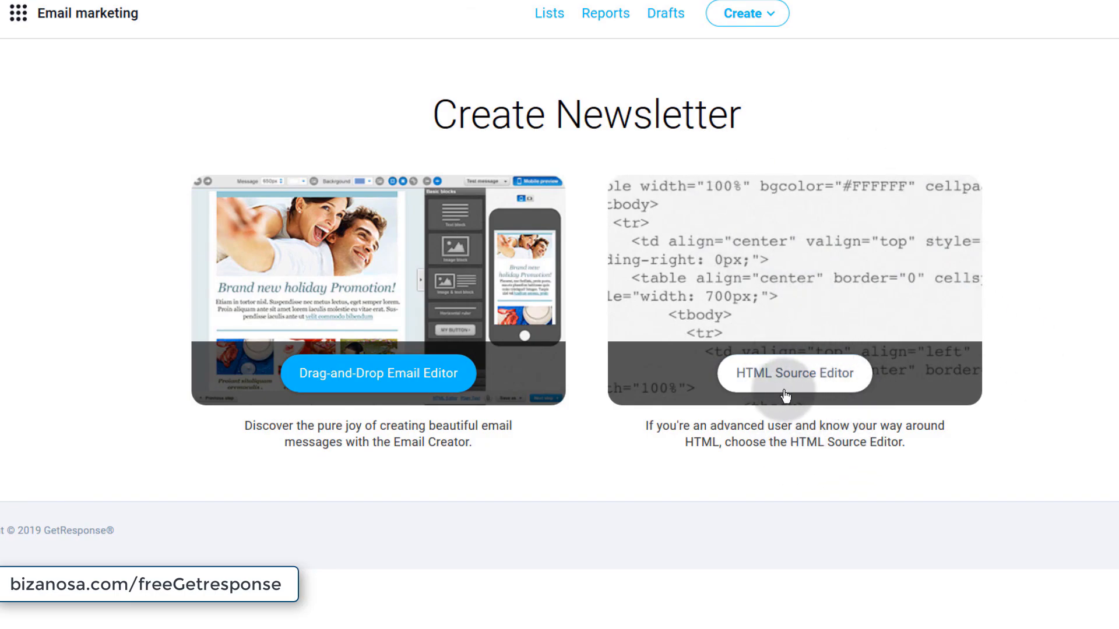
pyautogui.click(358, 376)
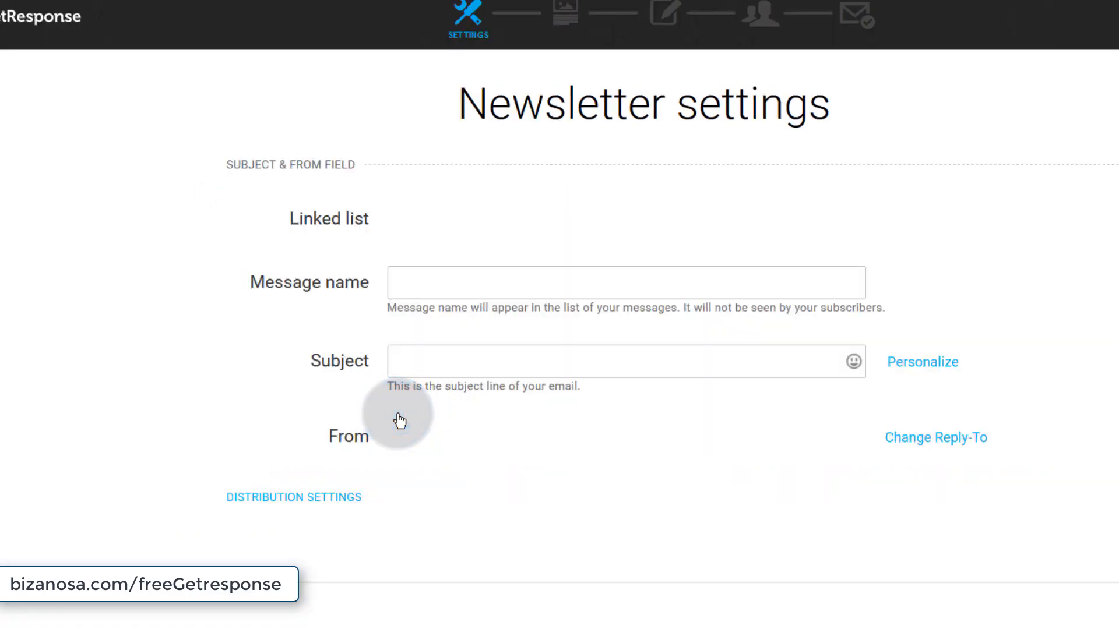
# - Name the message 'Email Sample One' and copy that name
pyautogui.click(421, 285)
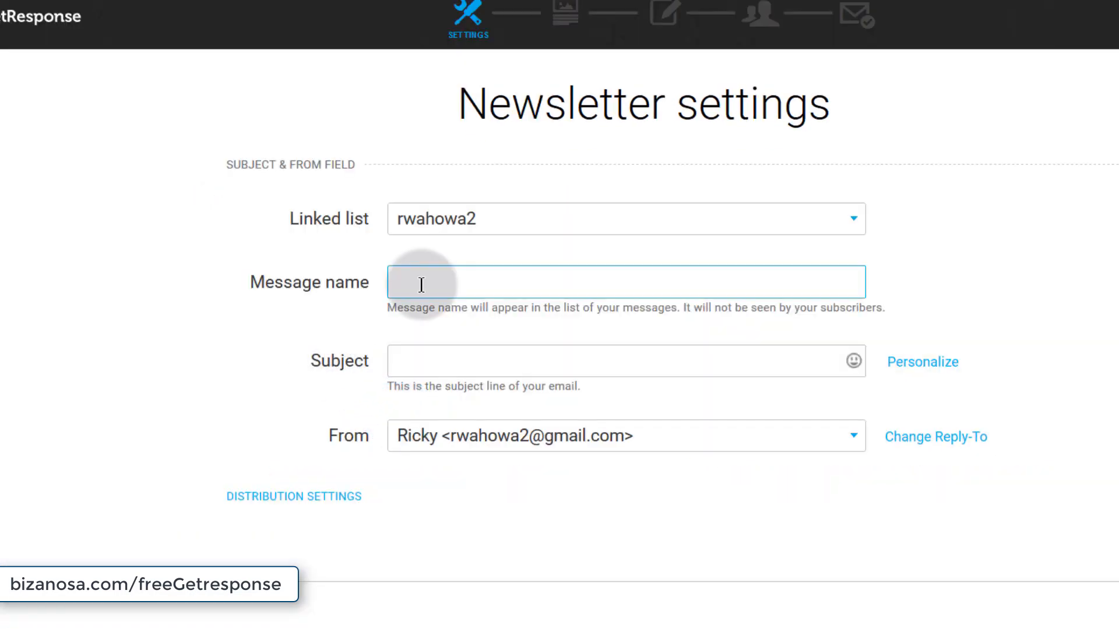
pyautogui.write('Email Sample One')
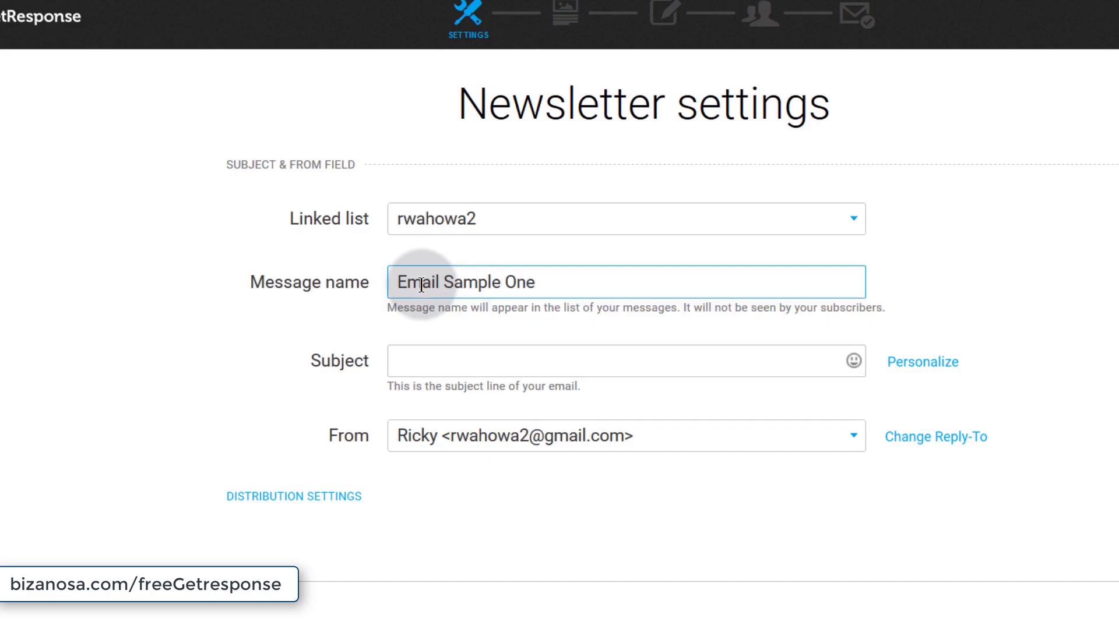
pyautogui.press('Tab')
pyautogui.moveTo(546, 282); pyautogui.dragTo(396, 279)
pyautogui.rightClick(431, 282)
pyautogui.click(493, 339)
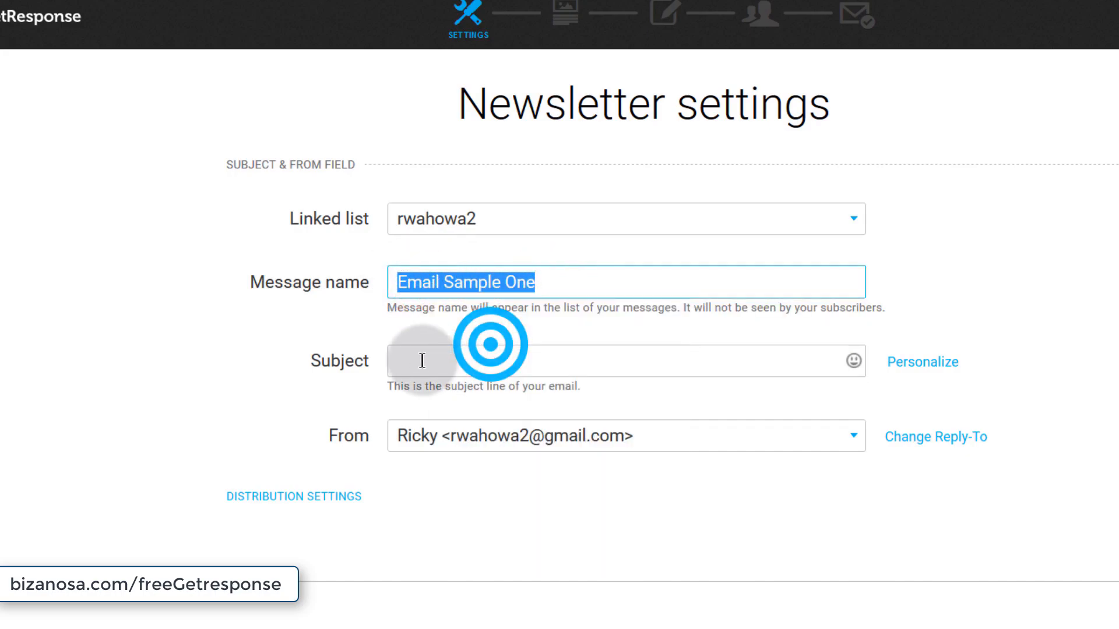
# - Paste 'Email Sample One' as the subject line
pyautogui.click(412, 358)
pyautogui.rightClick(414, 358)
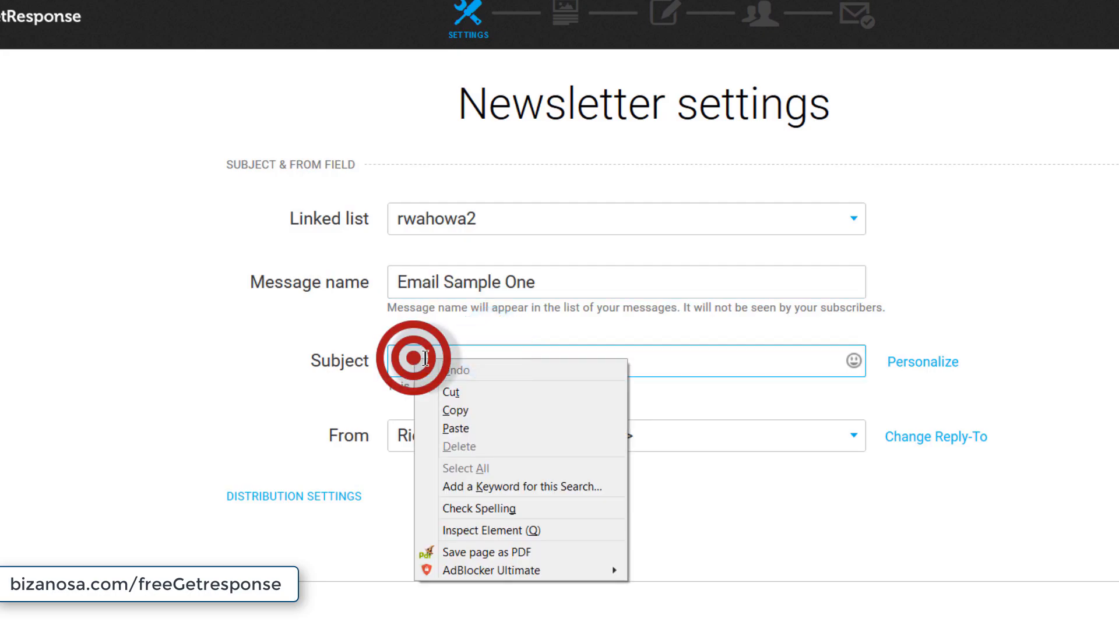
pyautogui.click(451, 431)
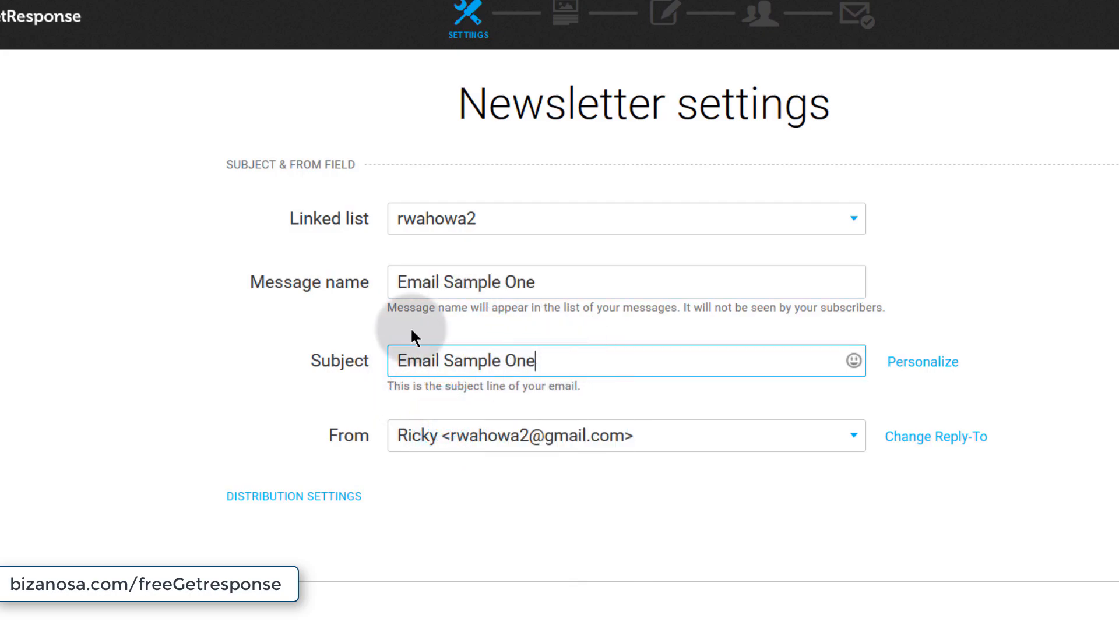
pyautogui.click(547, 282)
pyautogui.moveTo(482, 282); pyautogui.dragTo(283, 282)
pyautogui.click(421, 282)
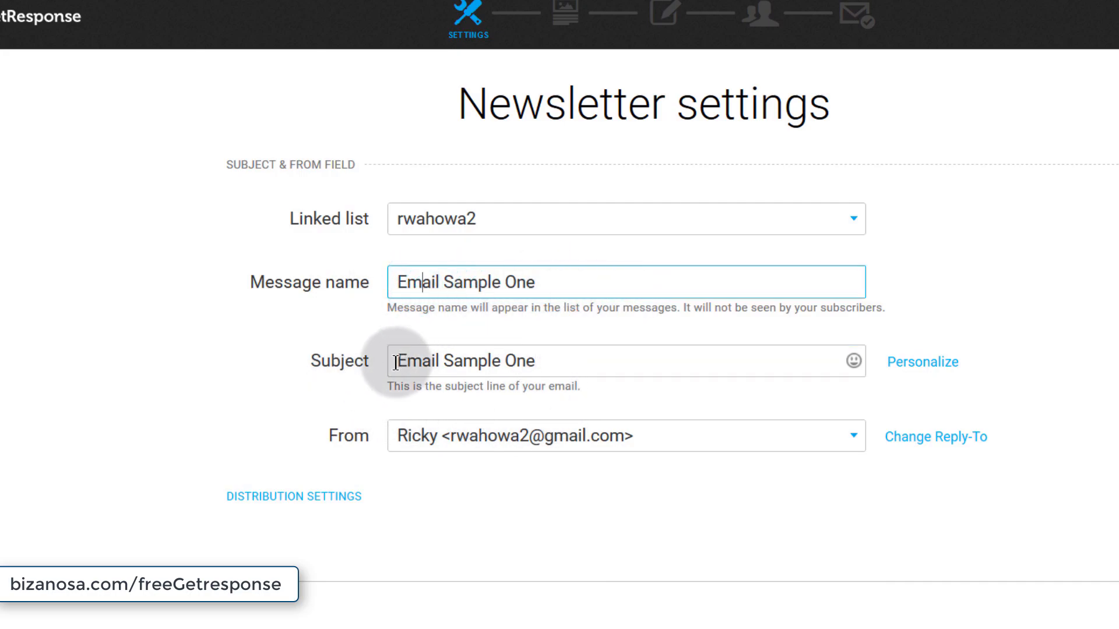
pyautogui.moveTo(395, 362); pyautogui.dragTo(576, 362)
pyautogui.click(573, 362)
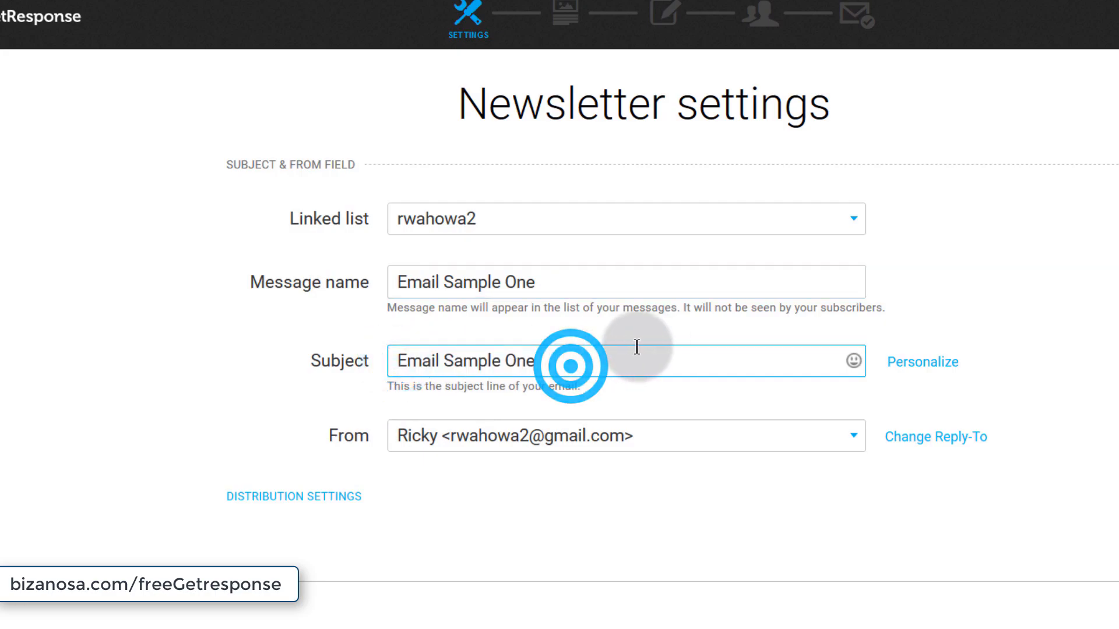
# - Link the newsletter to the rwahowa2 list and expand Distribution settings
pyautogui.click(702, 219)
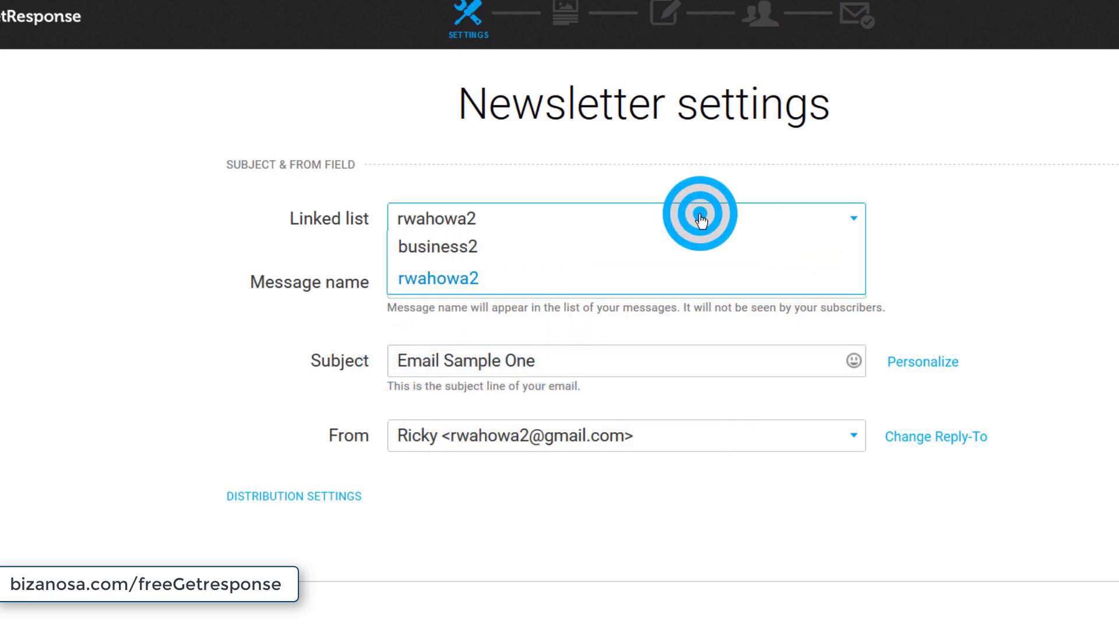
pyautogui.click(449, 244)
pyautogui.click(449, 219)
pyautogui.click(434, 276)
pyautogui.click(280, 502)
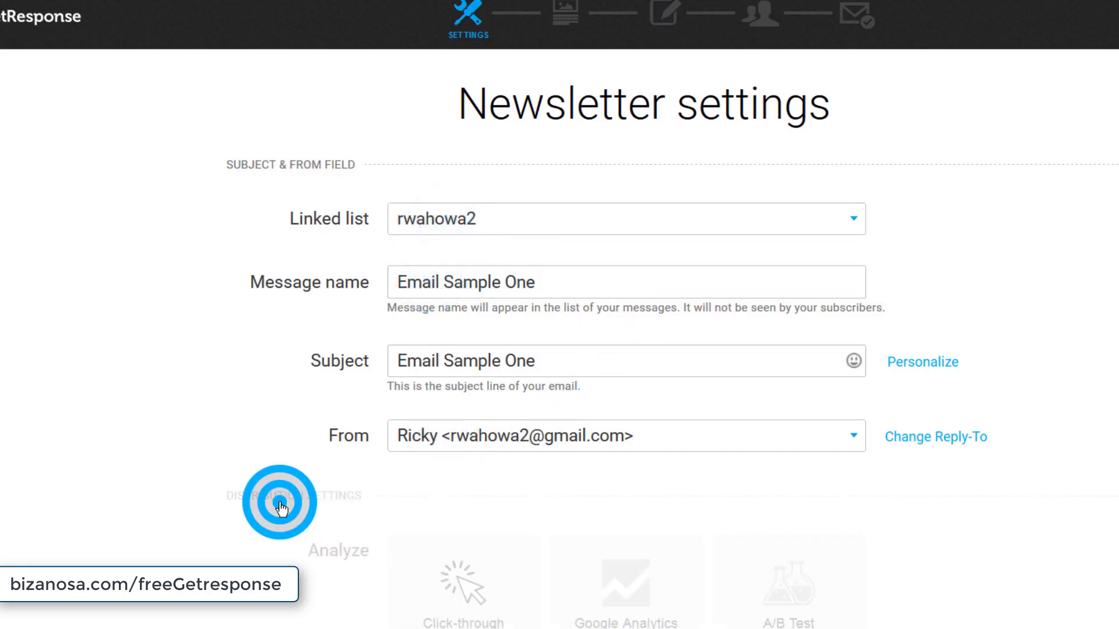
# - Turn Google Analytics tracking off and continue to the Template step
pyautogui.scroll(-5, 581, 367)
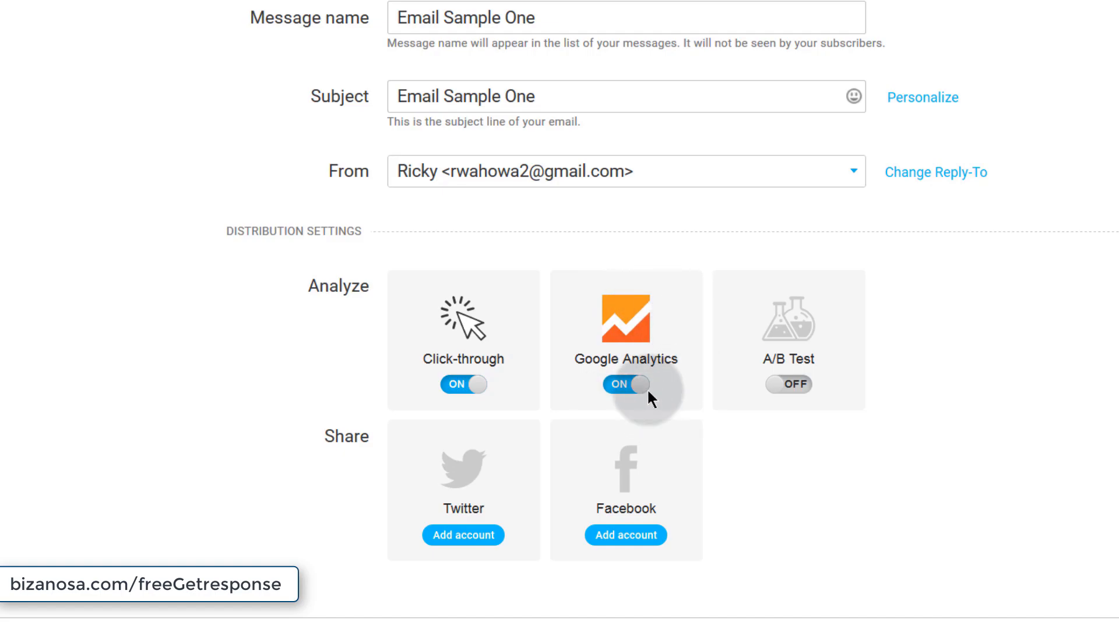
pyautogui.click(615, 388)
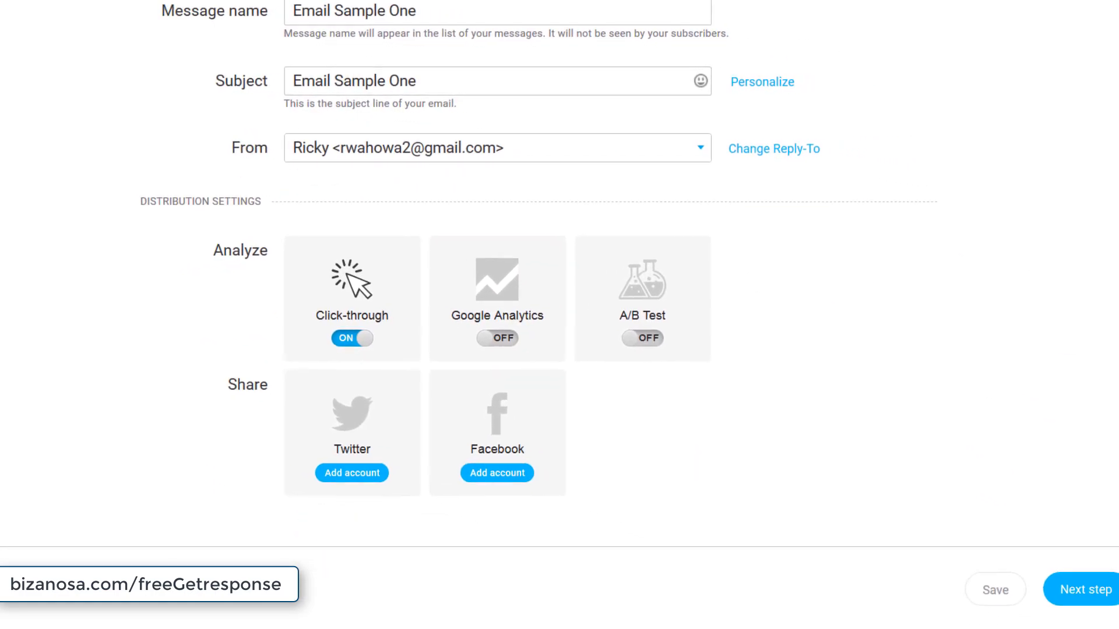
pyautogui.click(1069, 577)
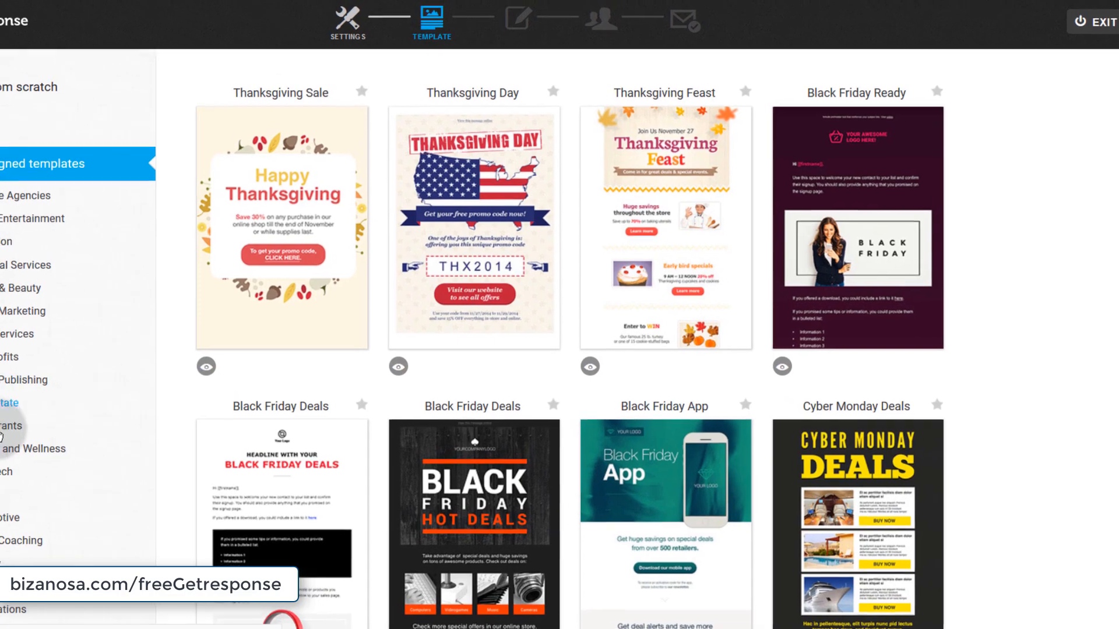
# - Browse the predesigned templates and pick Christmas Catalog
pyautogui.scroll(-7, 47, 415)
pyautogui.scroll(-4, 47, 415)
pyautogui.scroll(5, 62, 364)
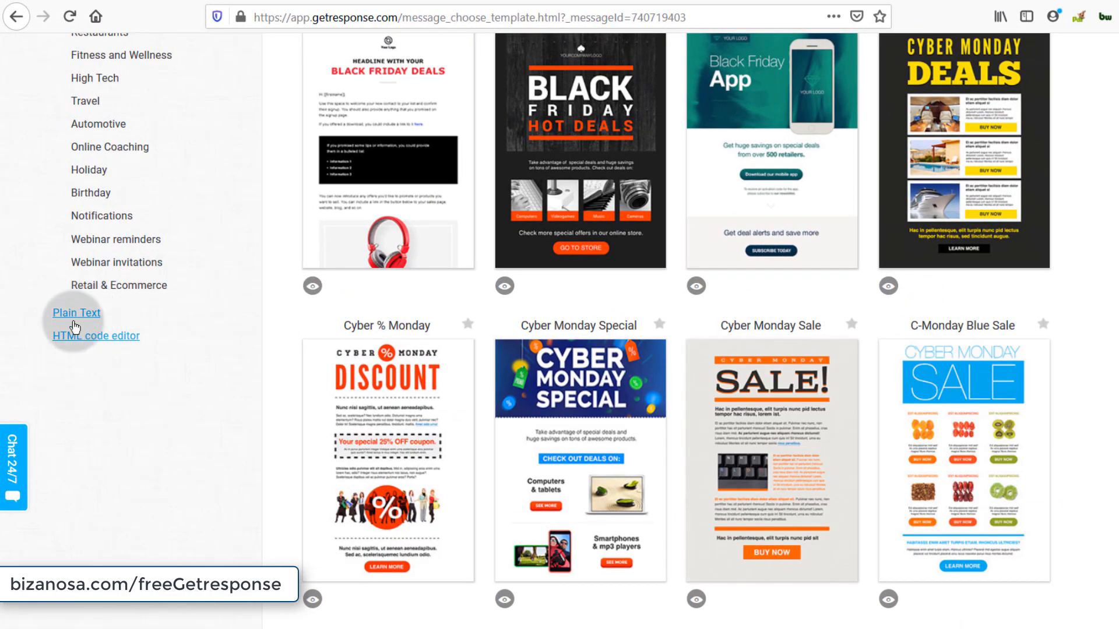
pyautogui.scroll(5, 80, 333)
pyautogui.scroll(-9, 147, 490)
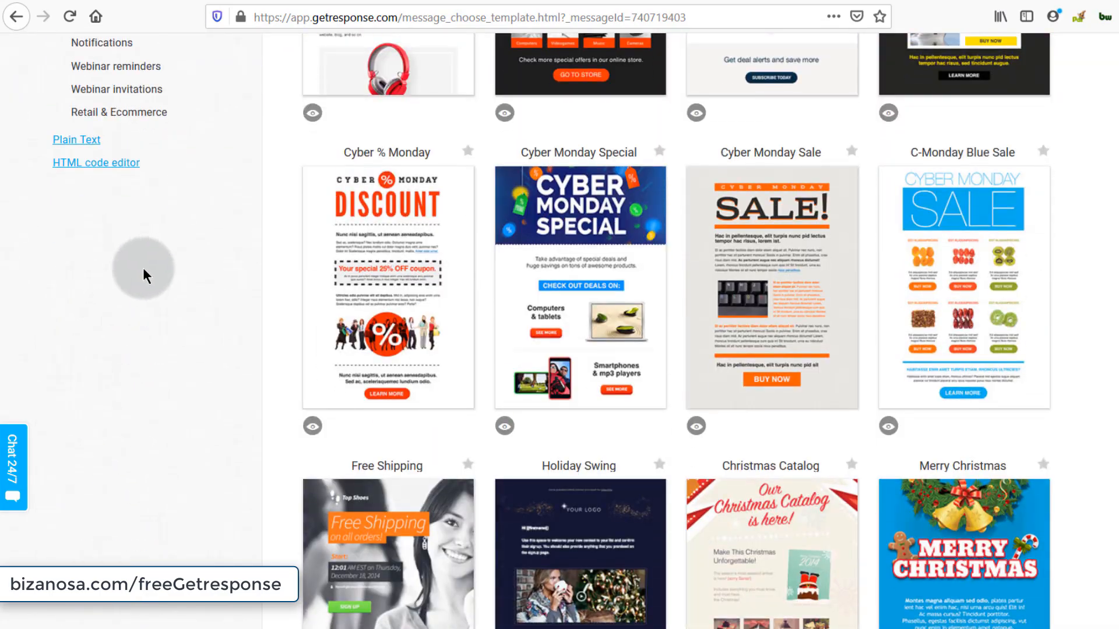
pyautogui.scroll(4, 53, 327)
pyautogui.scroll(6, 81, 412)
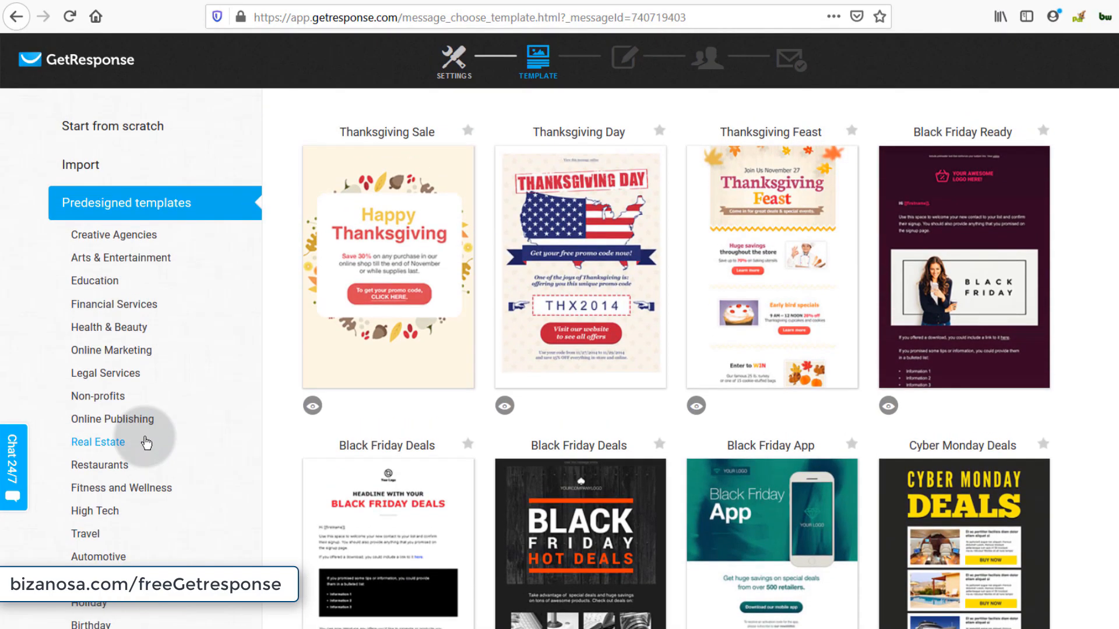
pyautogui.scroll(-4, 529, 464)
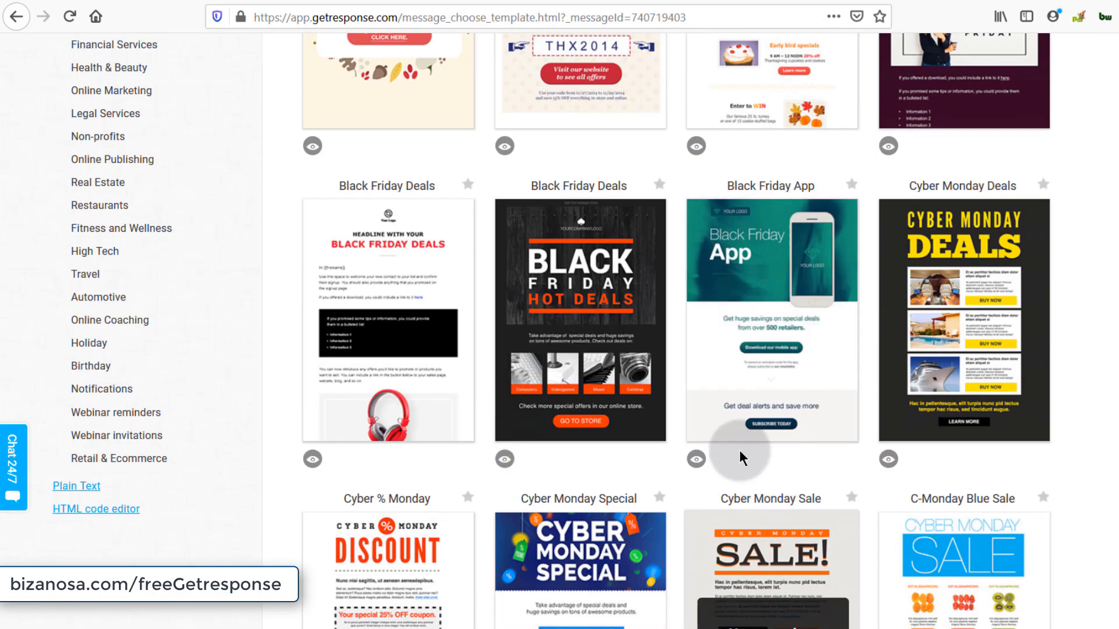
pyautogui.scroll(-1, 641, 524)
pyautogui.scroll(-9, 606, 574)
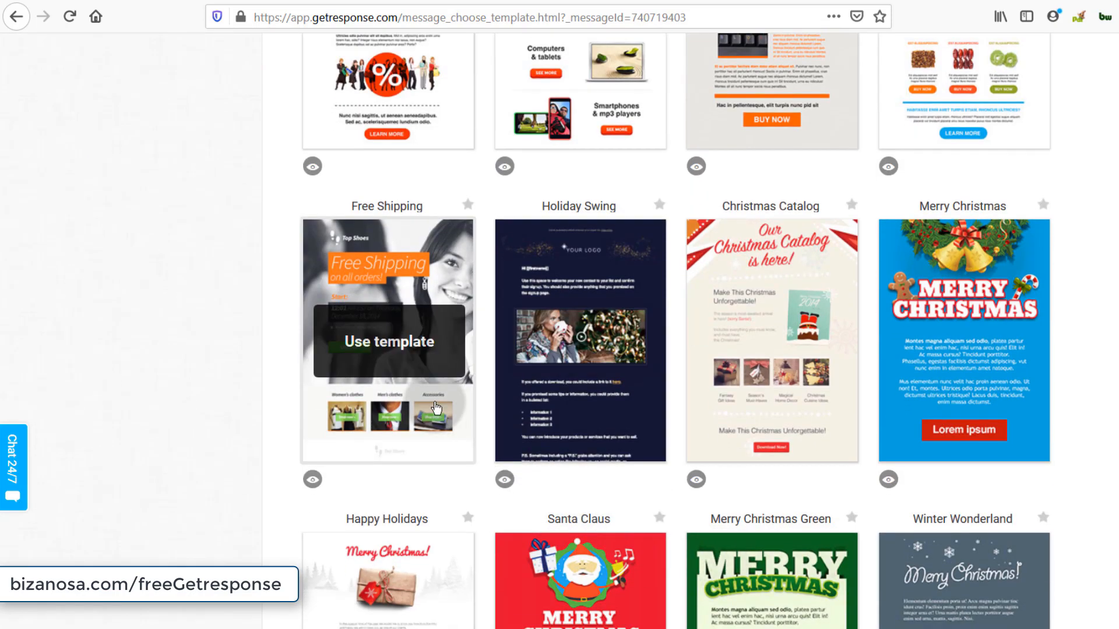
pyautogui.click(762, 323)
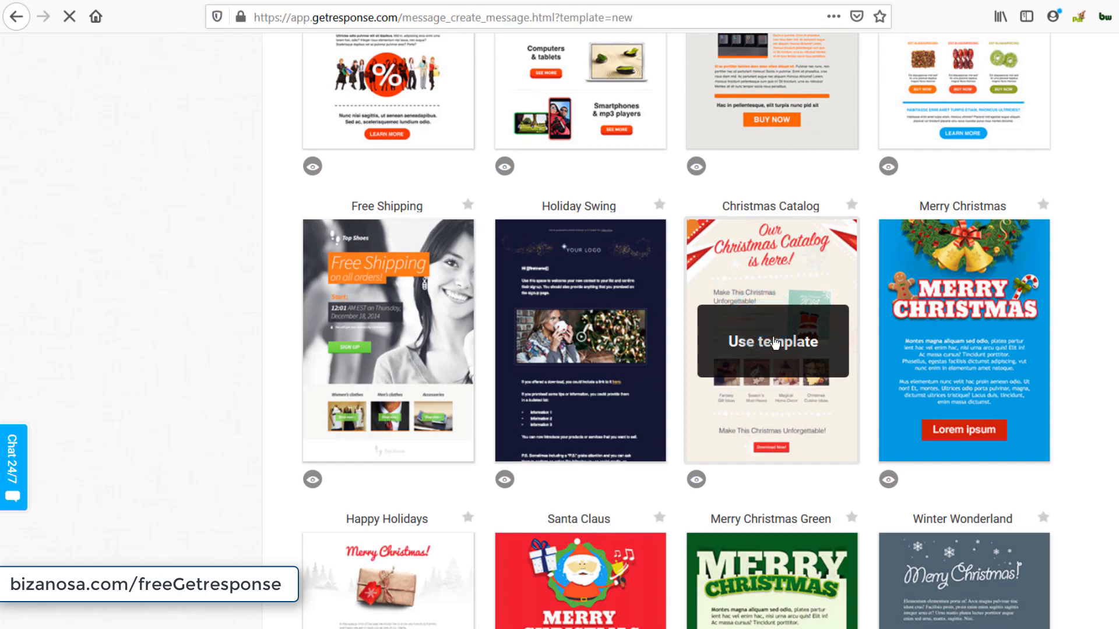
# - Start editing Christmas Catalog and inspect the divider, header image, heading and first paragraph
pyautogui.click(776, 344)
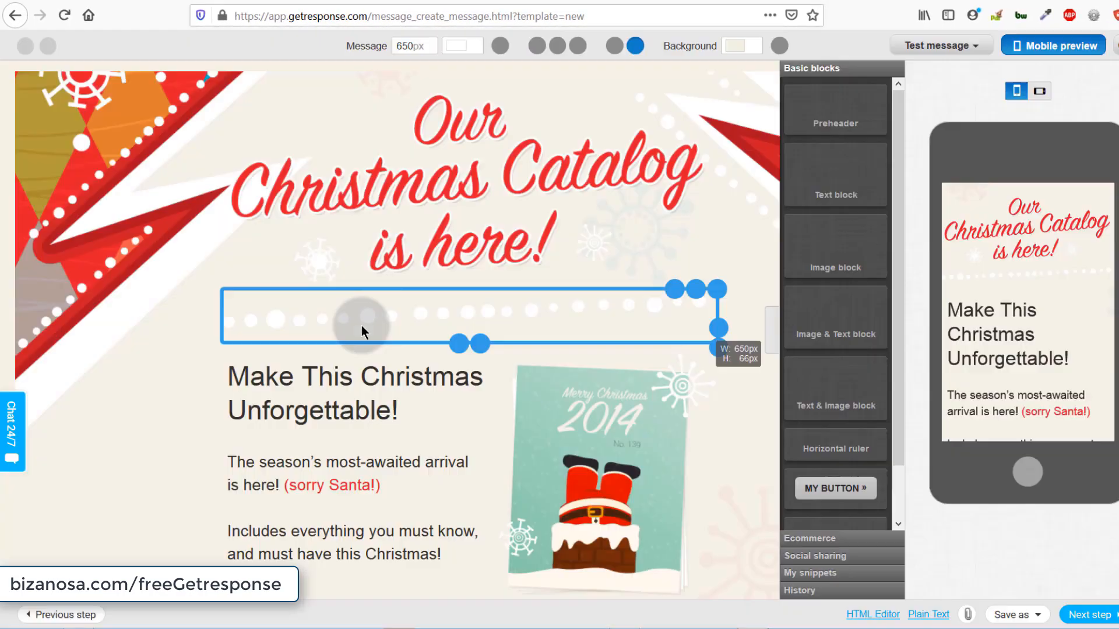
pyautogui.scroll(-6, 344, 350)
pyautogui.scroll(-2, 358, 392)
pyautogui.scroll(9, 358, 376)
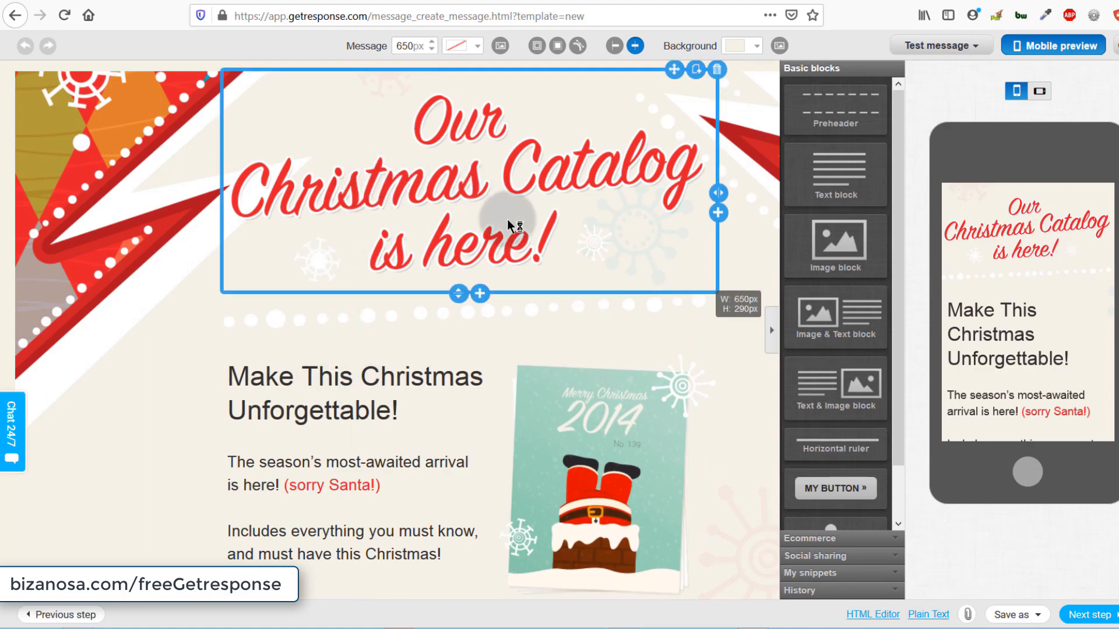
pyautogui.click(403, 311)
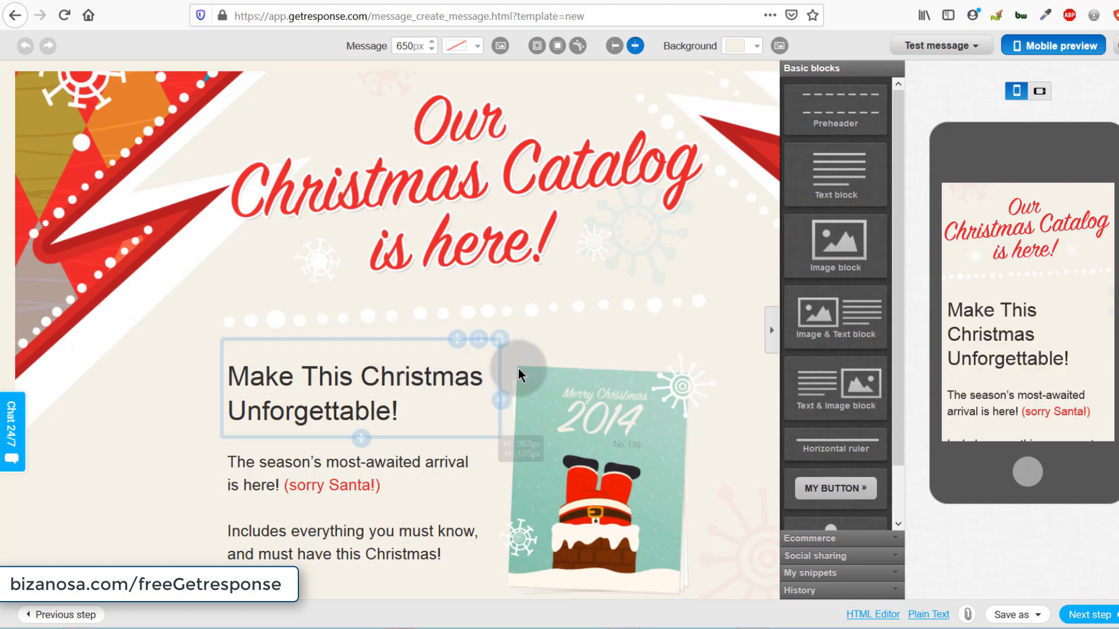
pyautogui.click(420, 212)
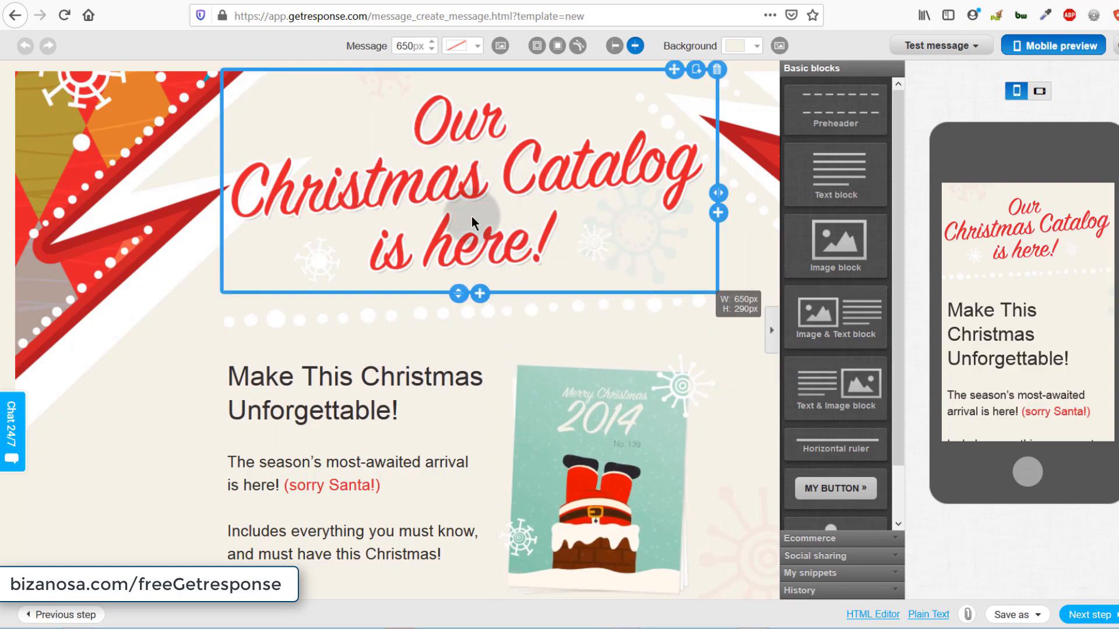
pyautogui.click(314, 379)
pyautogui.scroll(-3, 307, 408)
pyautogui.click(292, 338)
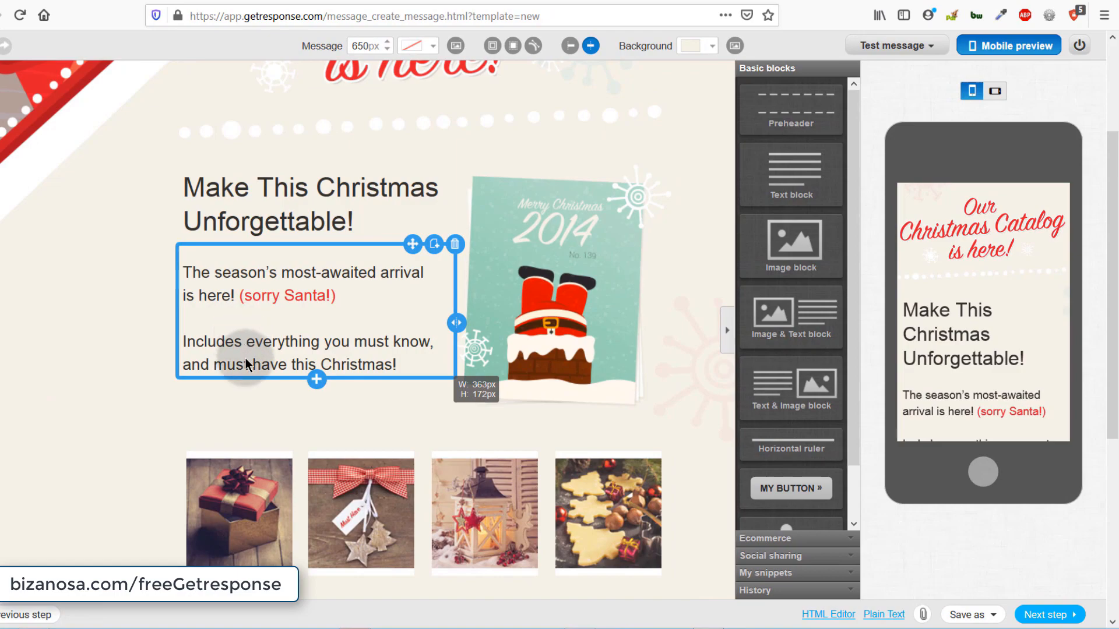
# - Inspect the Santa card, lantern image and the three product captions, then reselect the header
pyautogui.click(499, 270)
pyautogui.scroll(-4, 519, 394)
pyautogui.click(500, 292)
pyautogui.click(221, 371)
pyautogui.click(368, 379)
pyautogui.click(609, 378)
pyautogui.scroll(8, 583, 320)
pyautogui.click(406, 187)
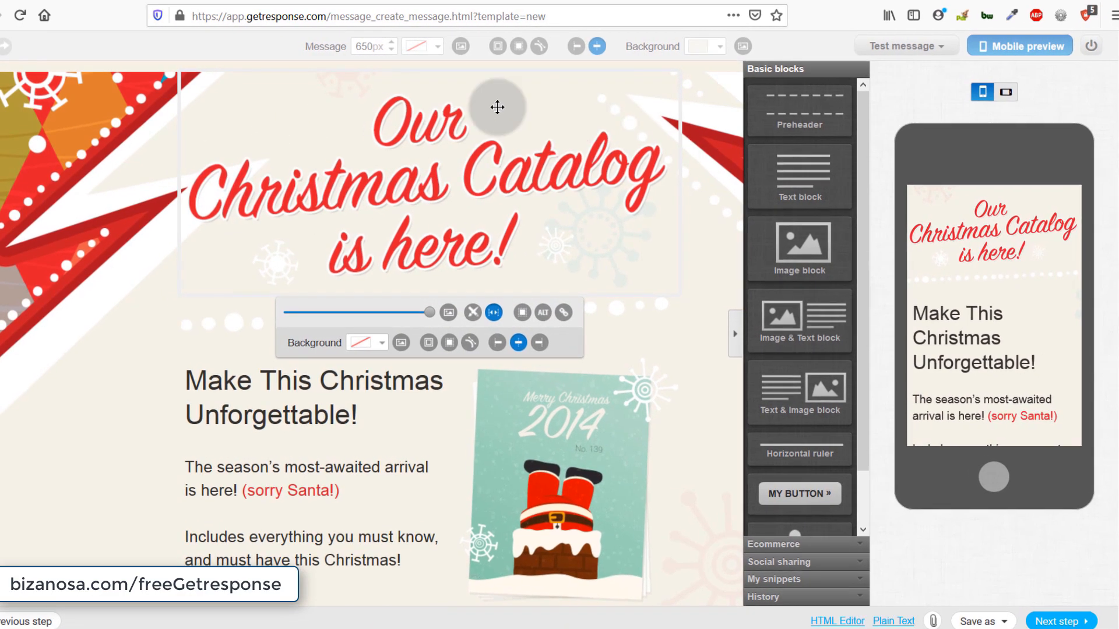
# - Shrink then restore the header image, and open its Files and images library
pyautogui.scroll(-4, 437, 178)
pyautogui.scroll(4, 434, 182)
pyautogui.moveTo(487, 354); pyautogui.dragTo(447, 359)
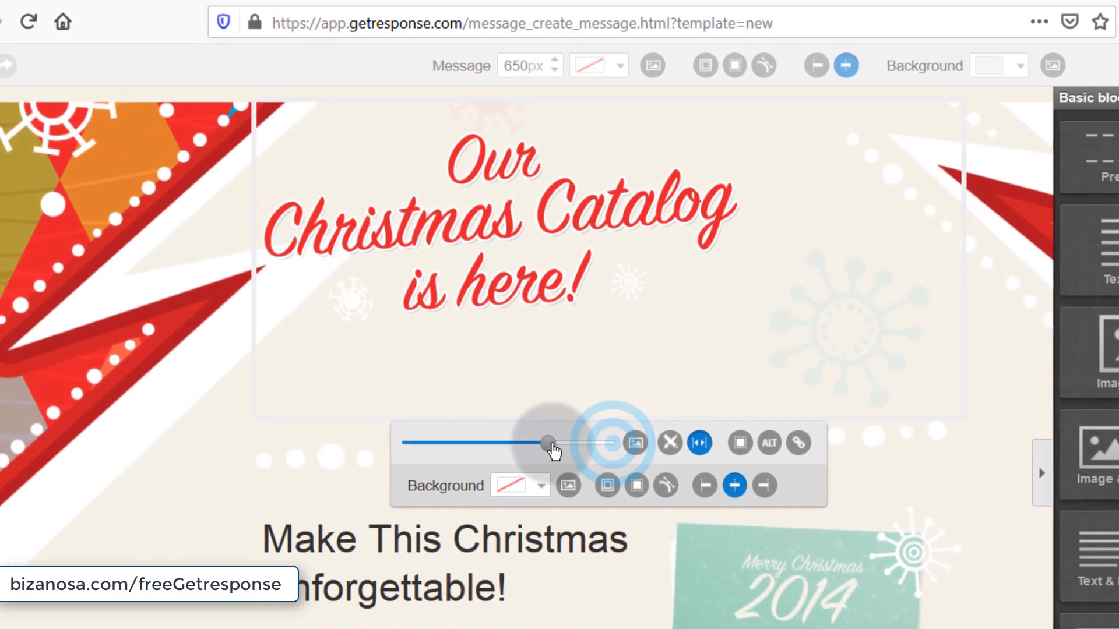
pyautogui.moveTo(548, 436); pyautogui.dragTo(597, 436)
pyautogui.click(640, 447)
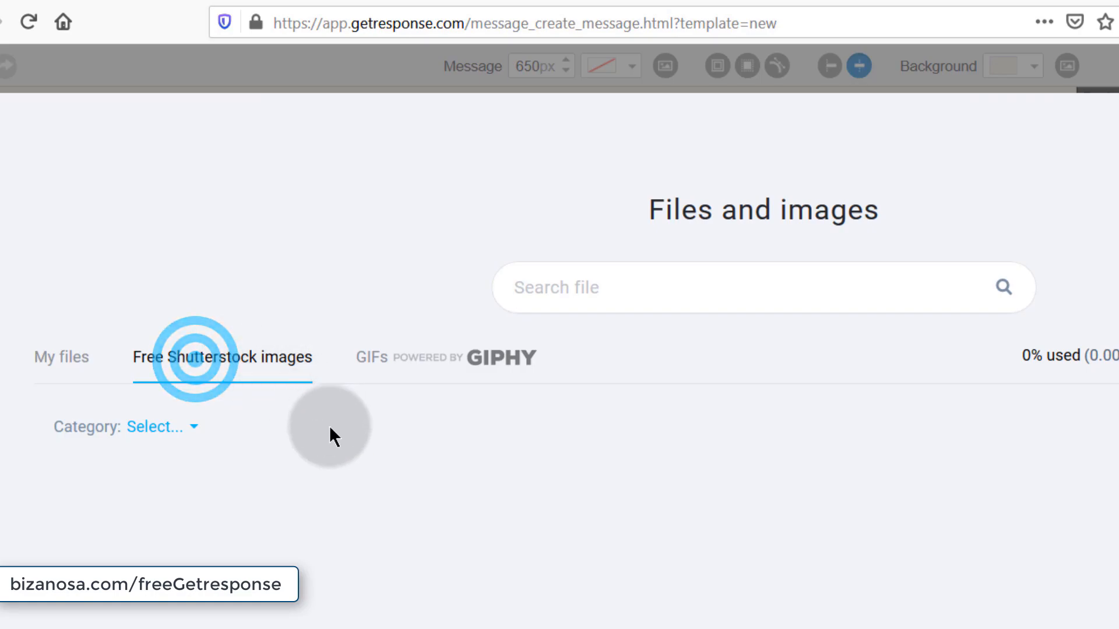
# - Use the free Shutterstock jumping-man cartoon as the header and reduce its size slightly
pyautogui.moveTo(729, 577)
pyautogui.moveTo(951, 547)
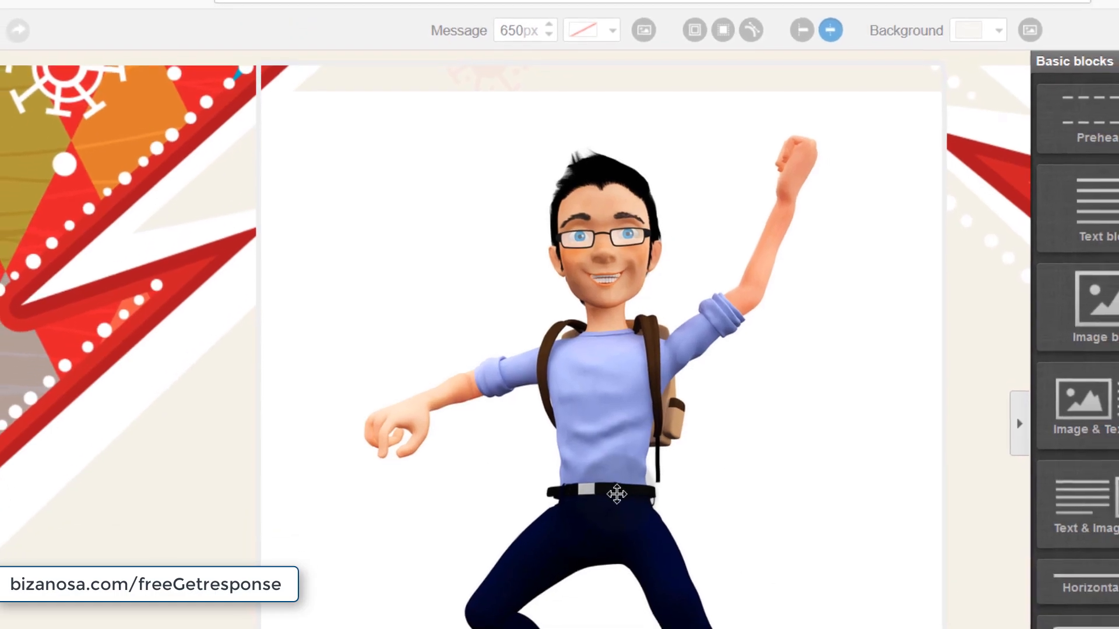
pyautogui.click(621, 560)
pyautogui.moveTo(562, 476); pyautogui.dragTo(597, 323)
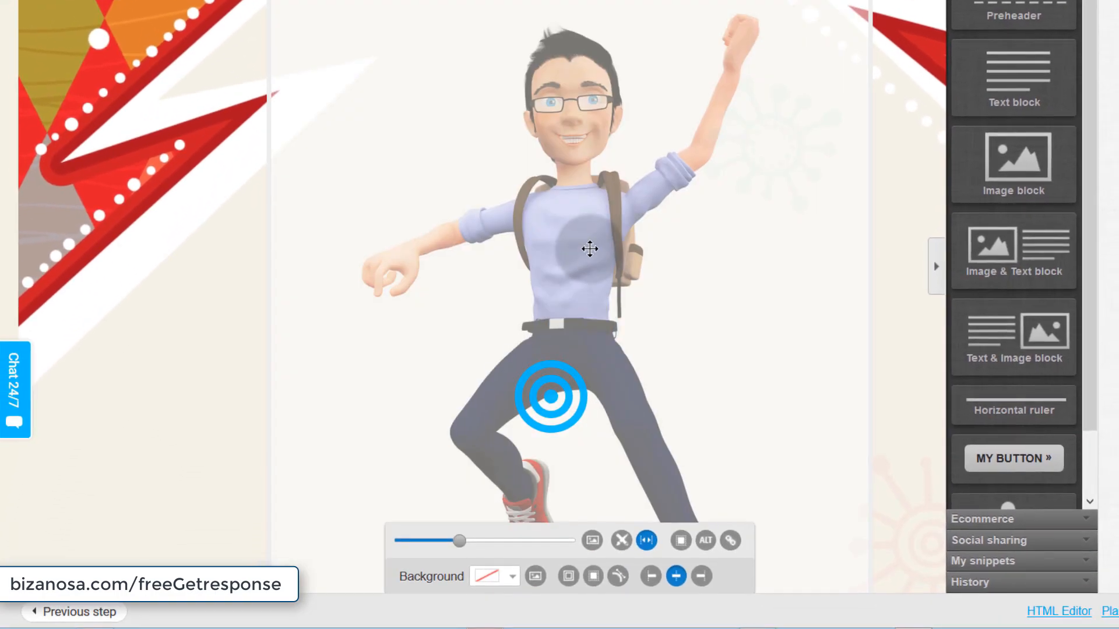
pyautogui.click(431, 541)
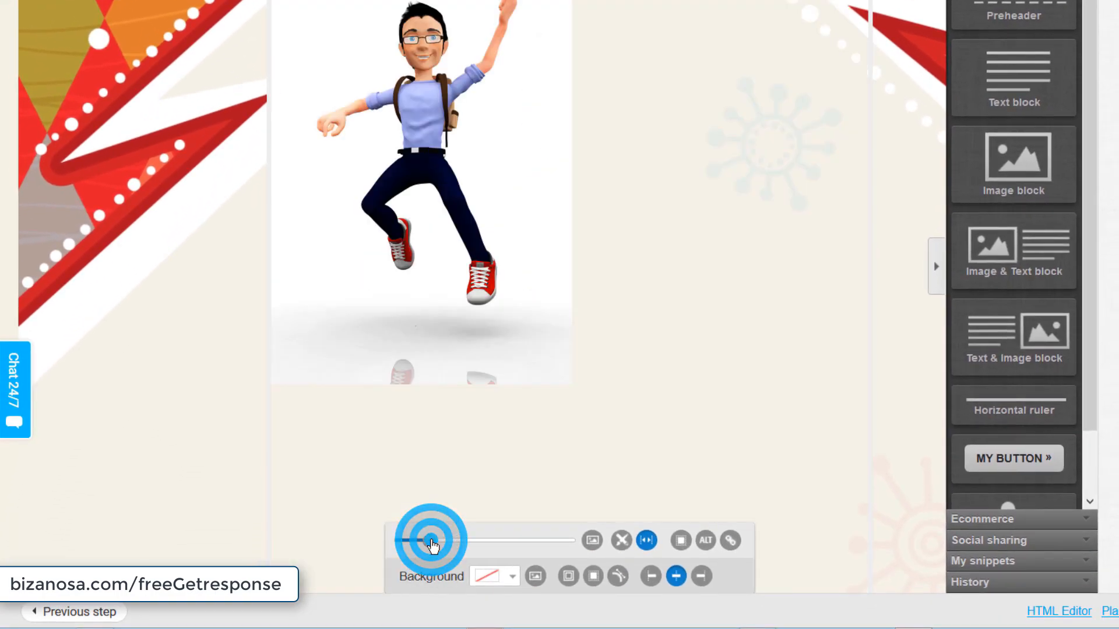
pyautogui.click(451, 541)
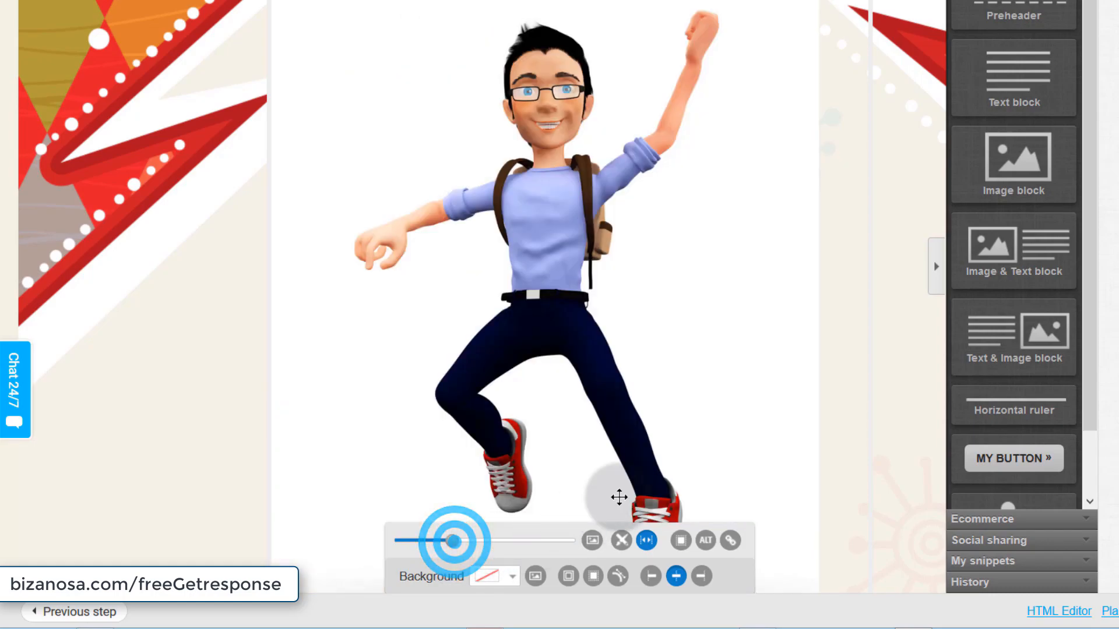
pyautogui.scroll(-10, 571, 325)
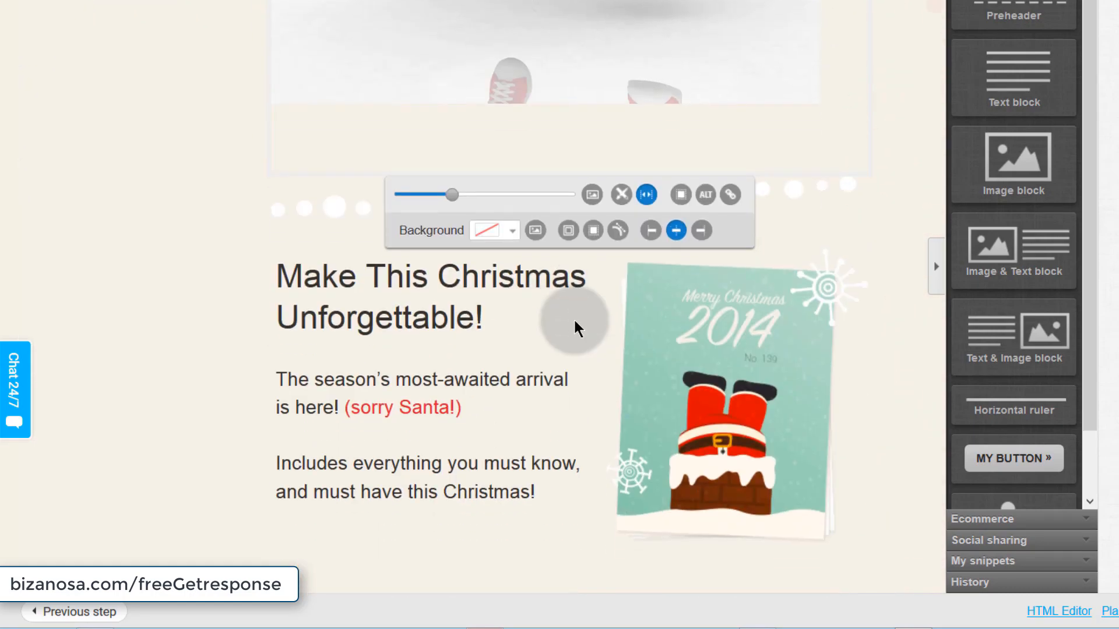
# - Delete the dotted divider below the header image
pyautogui.scroll(10, 575, 303)
pyautogui.scroll(-5, 574, 303)
pyautogui.scroll(-10, 572, 303)
pyautogui.scroll(7, 534, 243)
pyautogui.click(882, 317)
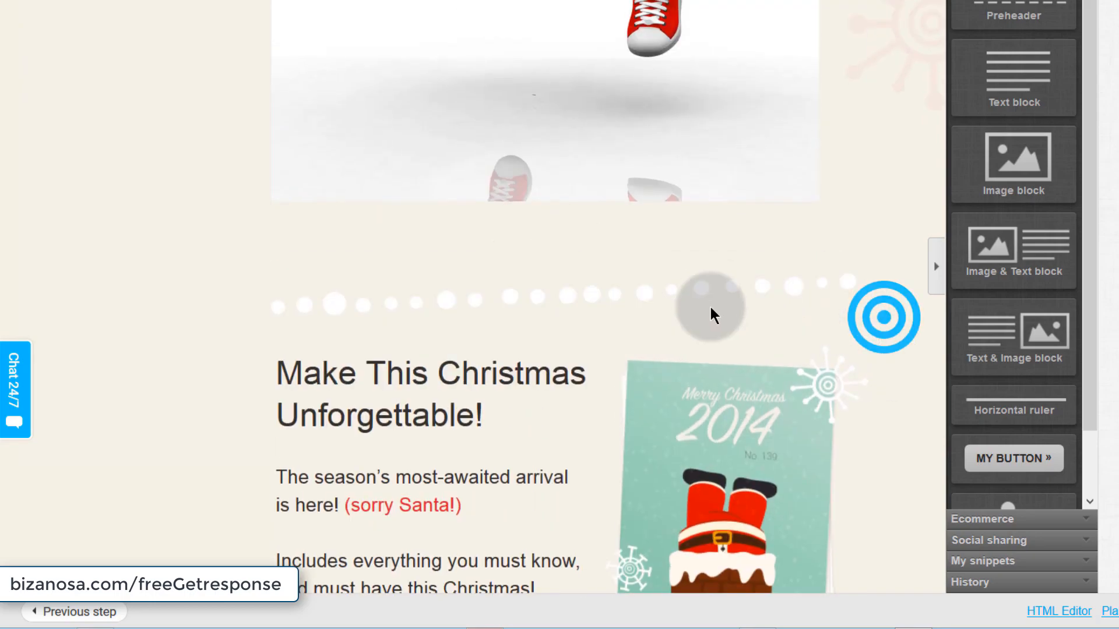
pyautogui.click(179, 328)
pyautogui.click(385, 295)
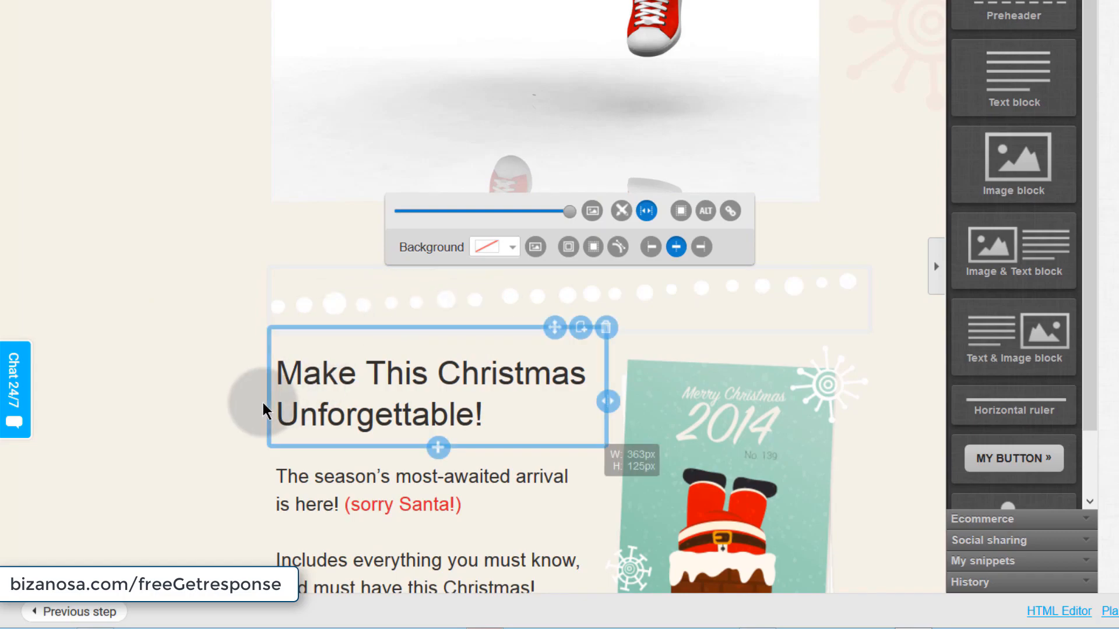
pyautogui.click(200, 387)
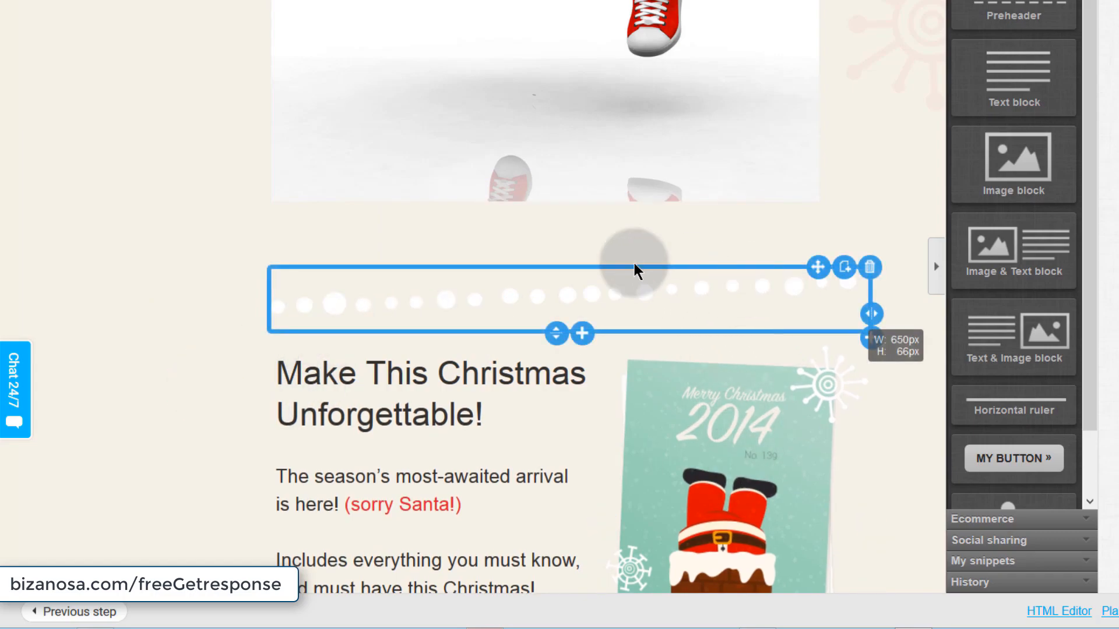
pyautogui.click(869, 268)
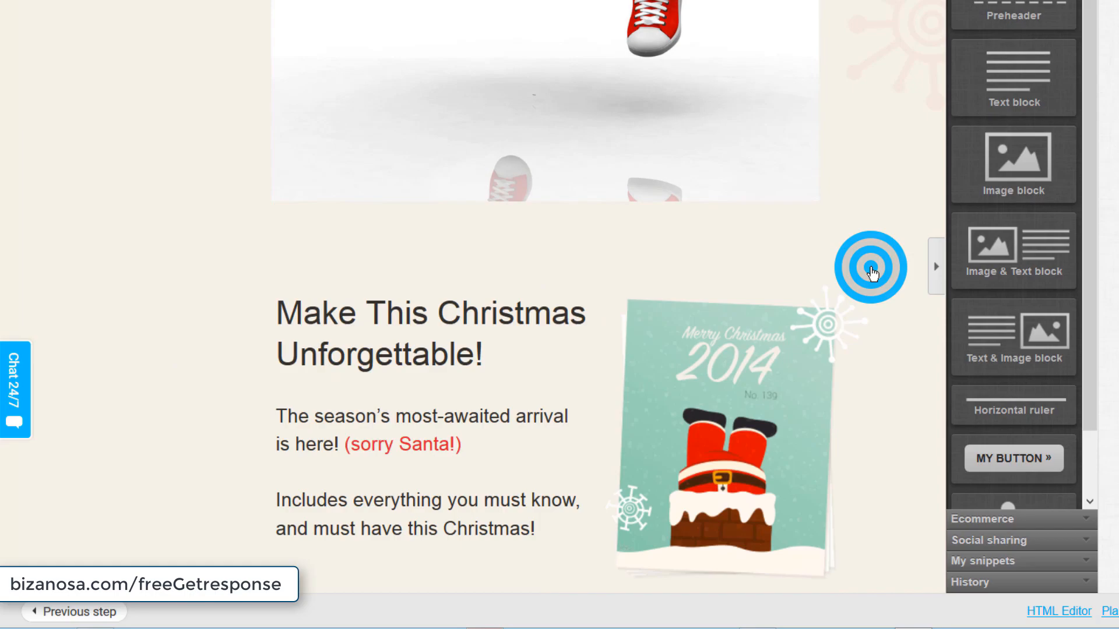
# - Remove 'This' from the heading so it reads 'Make Christmas Unforgettable!'
pyautogui.click(336, 317)
pyautogui.click(340, 321)
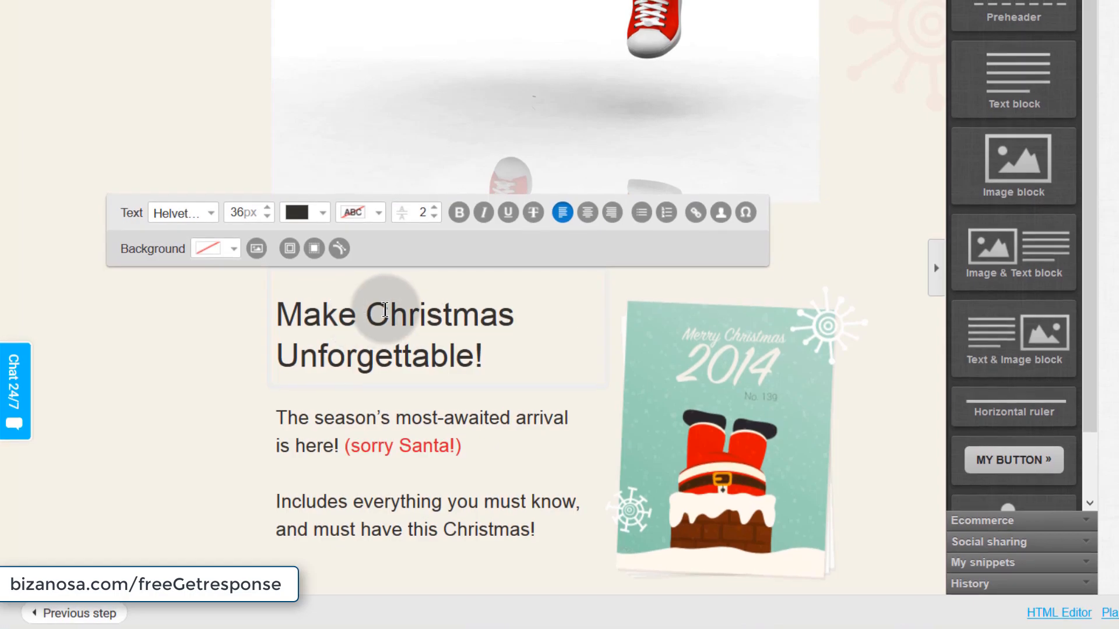
pyautogui.scroll(-7, 637, 400)
pyautogui.scroll(4, 557, 339)
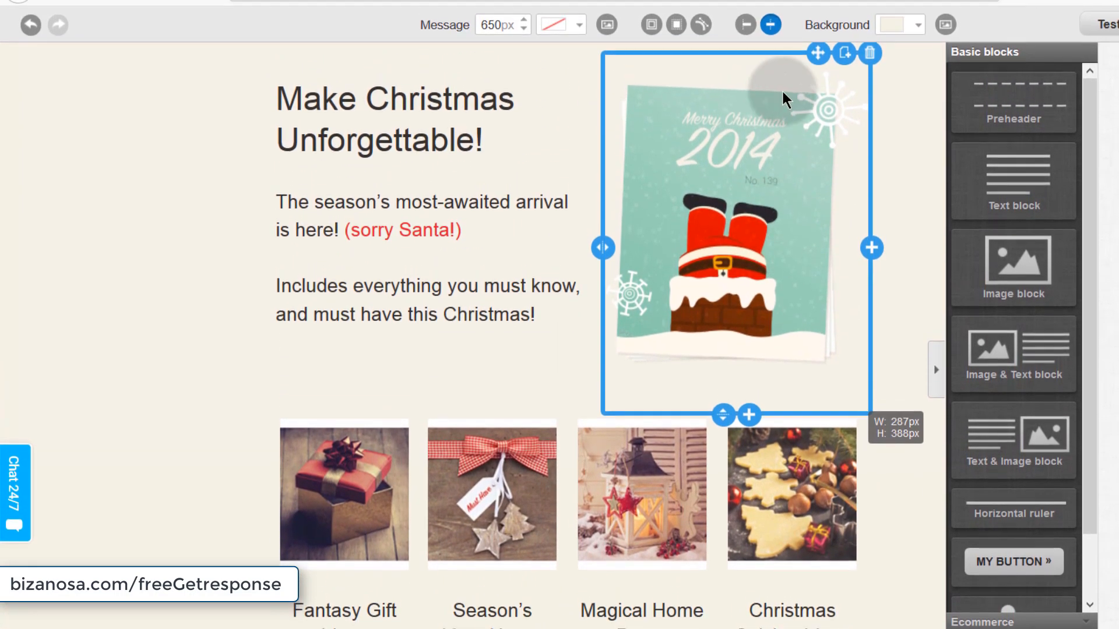
# - Scroll through the Christmas Catalog newsletter in the phone preview to review it
pyautogui.moveTo(816, 54); pyautogui.dragTo(444, 95)
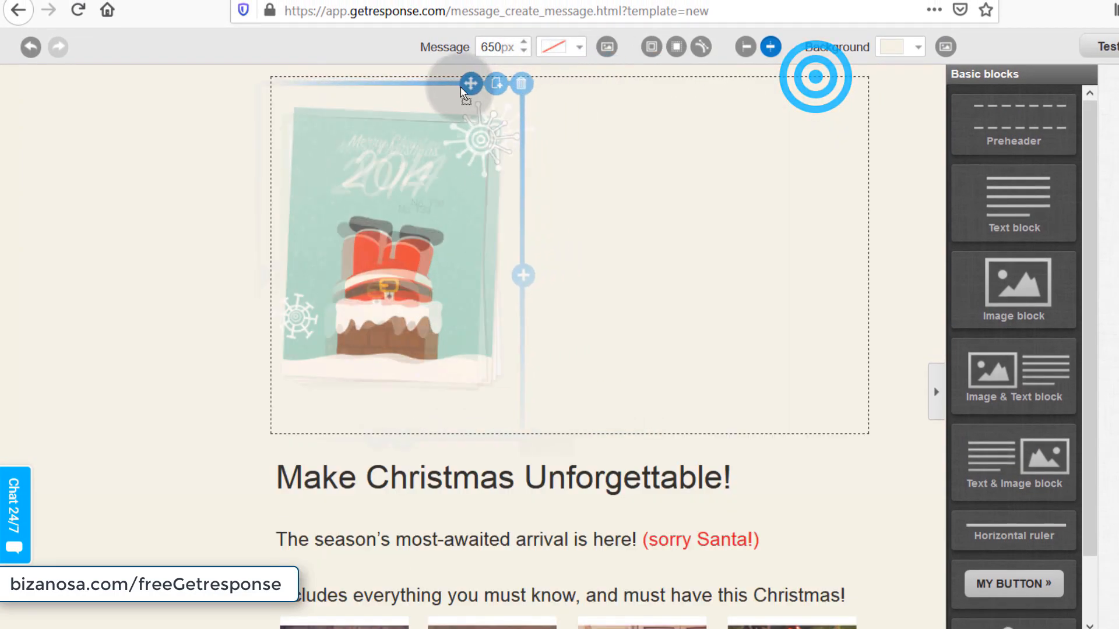
pyautogui.scroll(-6, 565, 473)
pyautogui.scroll(12, 556, 474)
pyautogui.scroll(-5, 595, 485)
pyautogui.scroll(-5, 595, 502)
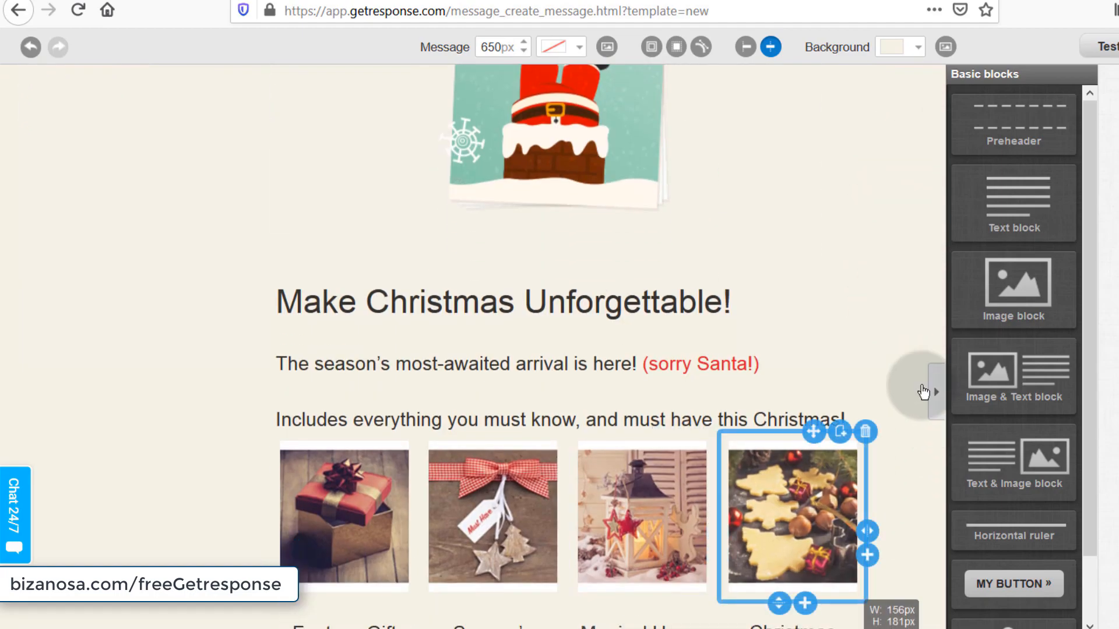
pyautogui.moveTo(1025, 386); pyautogui.dragTo(506, 424)
pyautogui.scroll(-7, 862, 612)
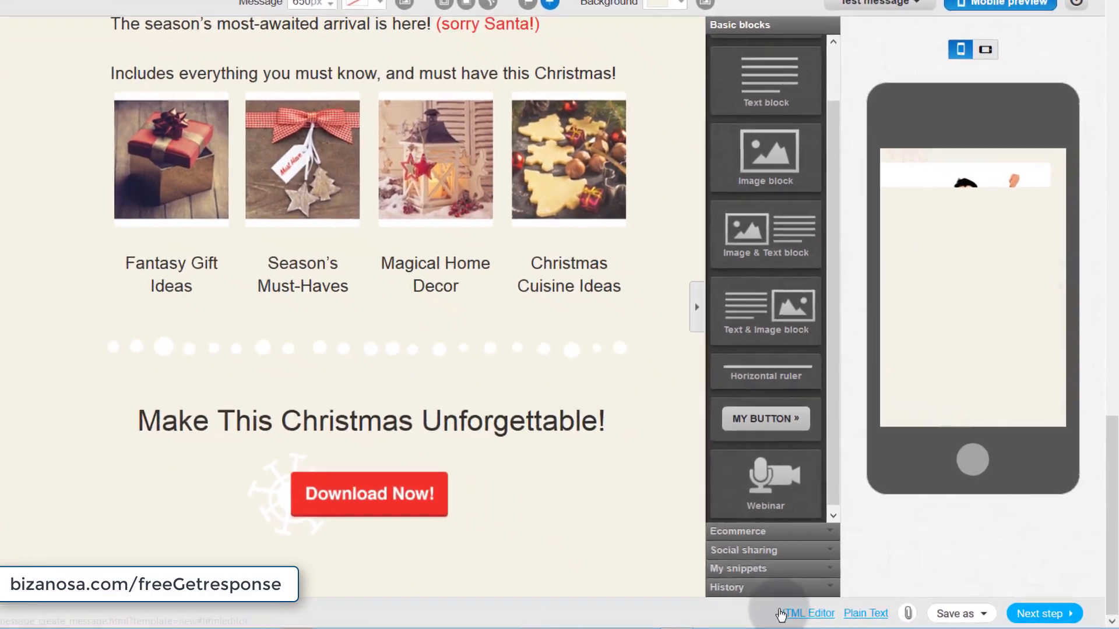
# - Check the Save as options, then advance the wizard to the recipients step
pyautogui.click(951, 614)
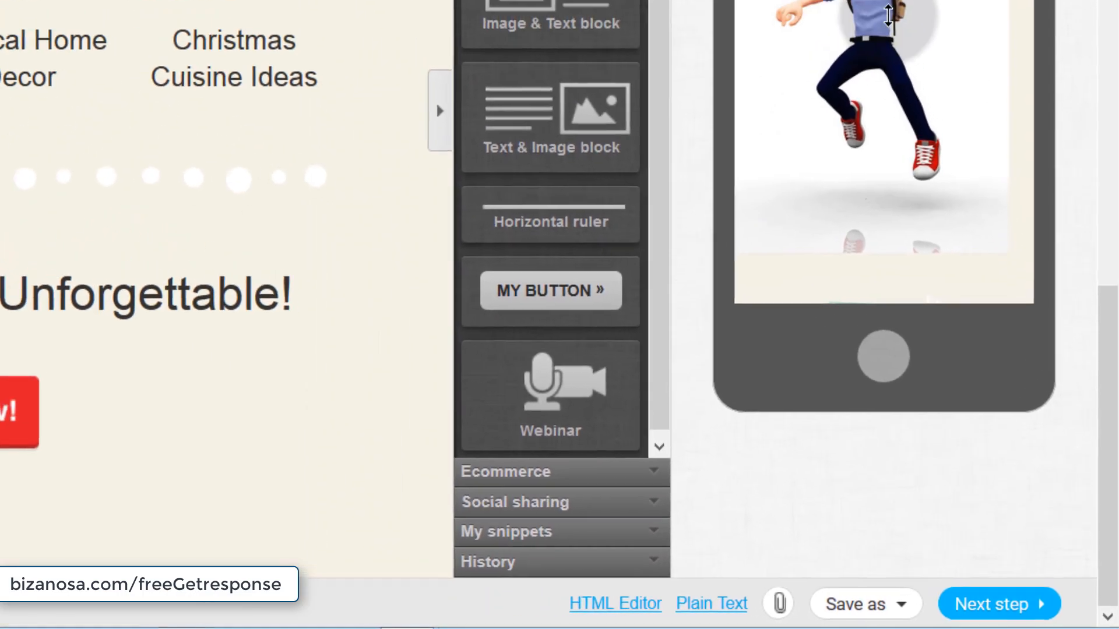
pyautogui.scroll(-6, 915, 110)
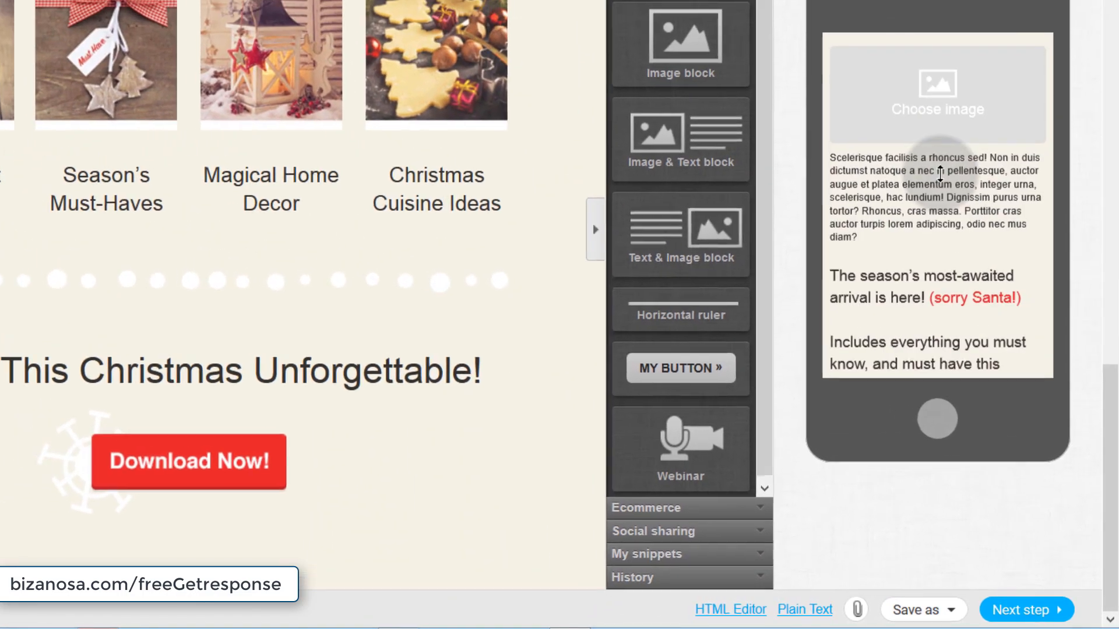
pyautogui.scroll(-6, 940, 174)
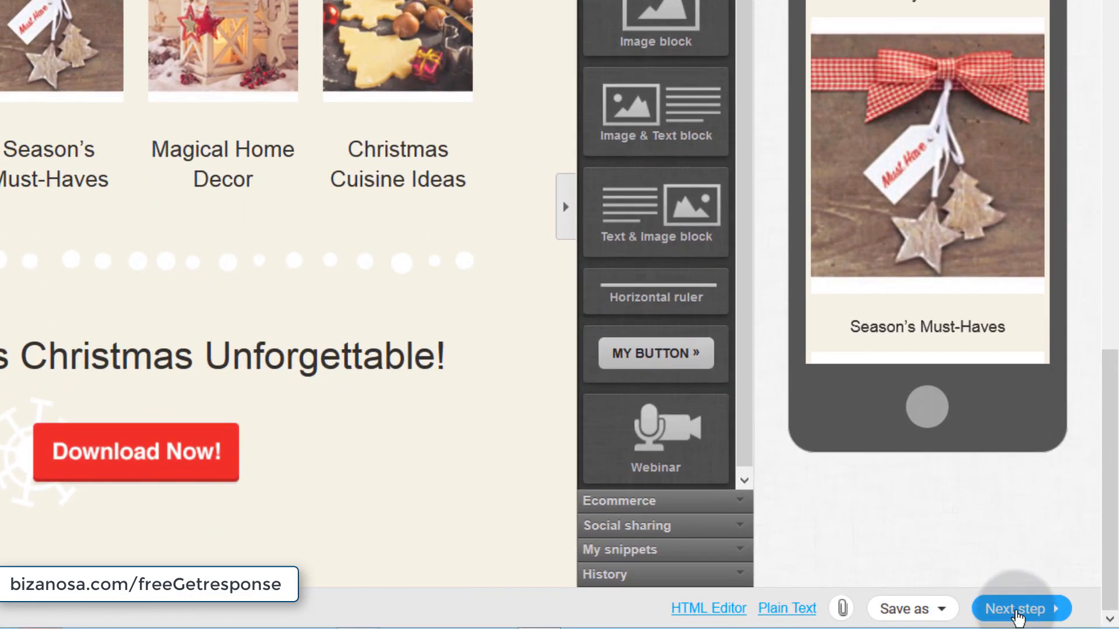
pyautogui.click(1039, 613)
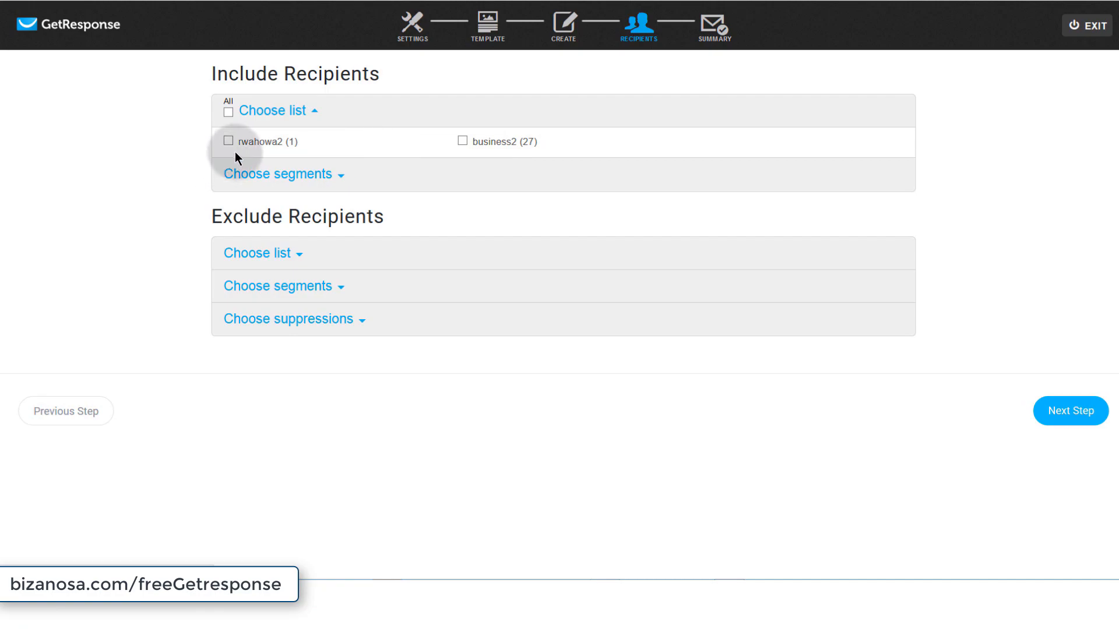
# - Include only the rwahowa2 list as recipients, unticking business2
pyautogui.click(228, 141)
pyautogui.click(228, 112)
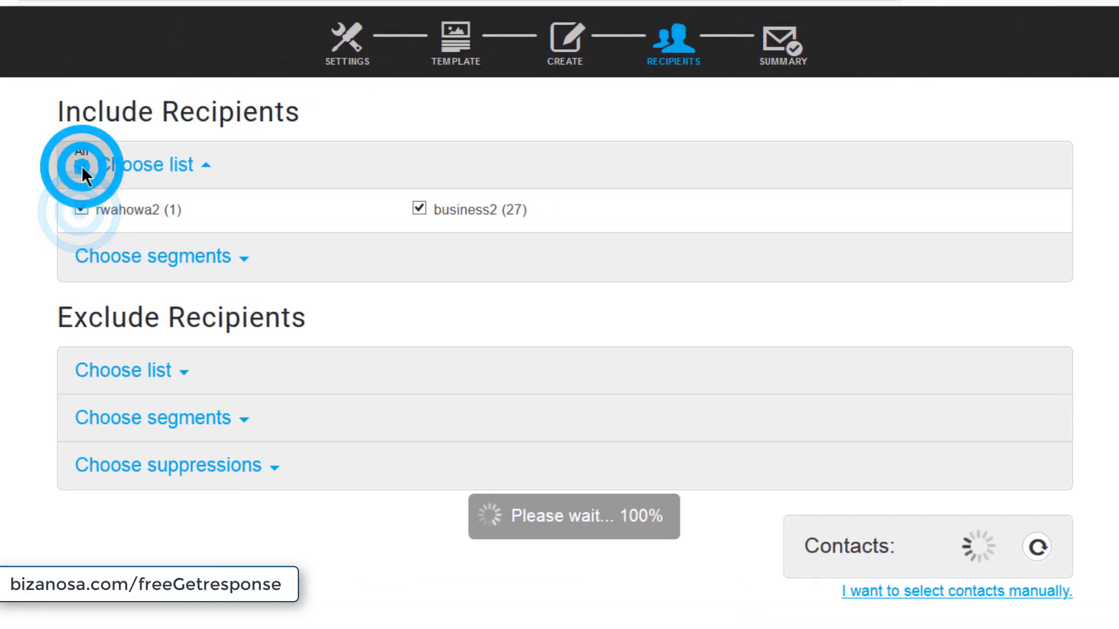
pyautogui.click(81, 207)
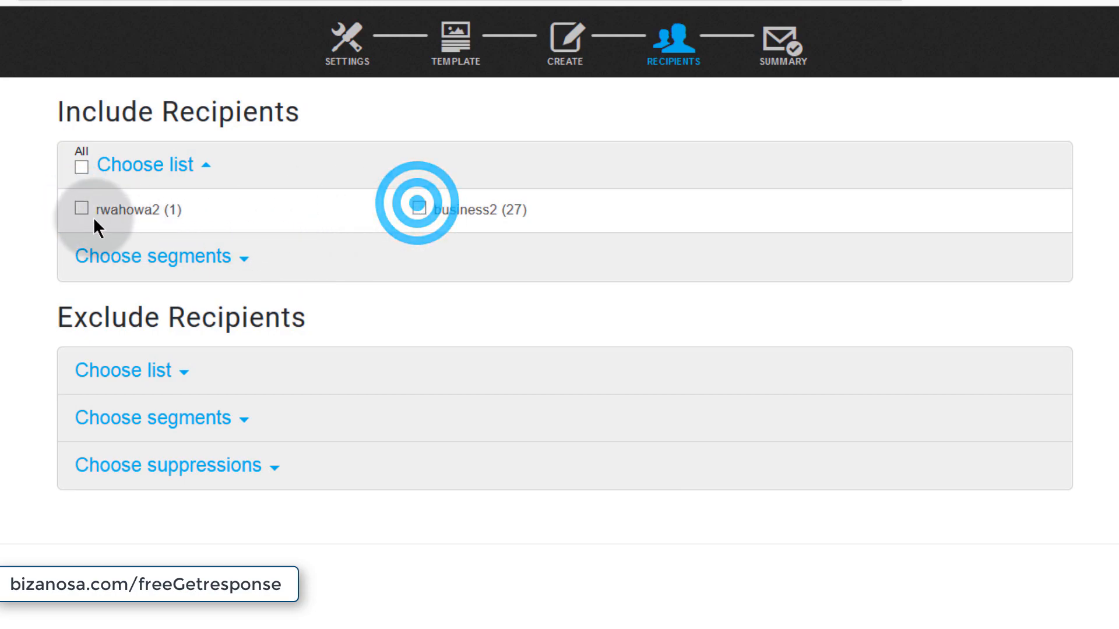
pyautogui.click(81, 209)
# - Review the segment, exclusion and suppression sections, leaving them empty, and continue to the summary
pyautogui.click(247, 256)
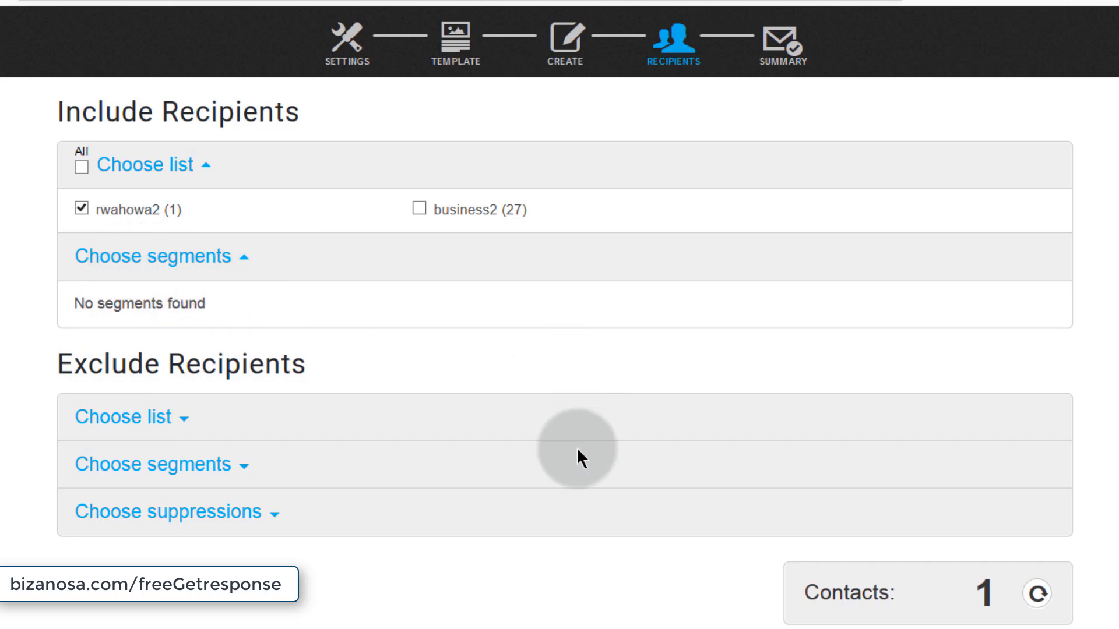
pyautogui.click(182, 415)
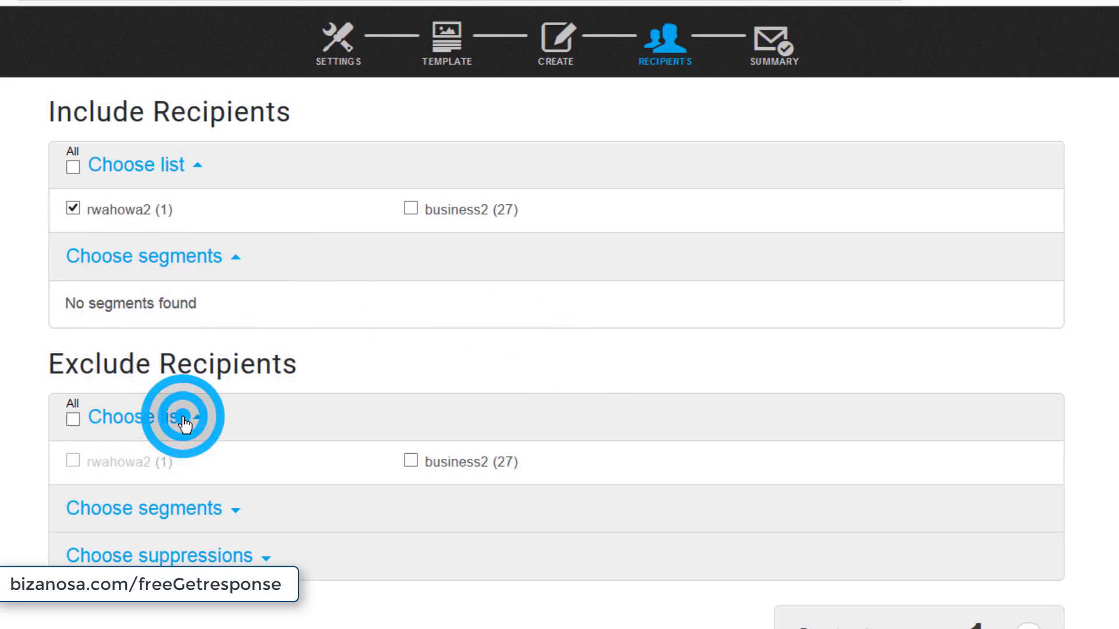
pyautogui.scroll(-1, 425, 527)
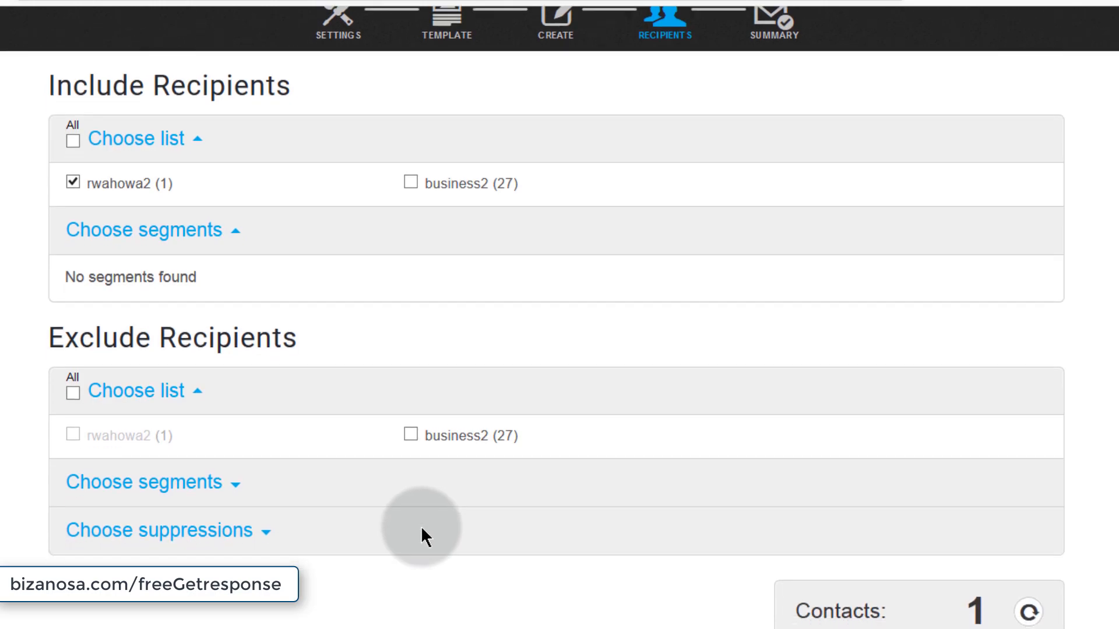
pyautogui.click(125, 475)
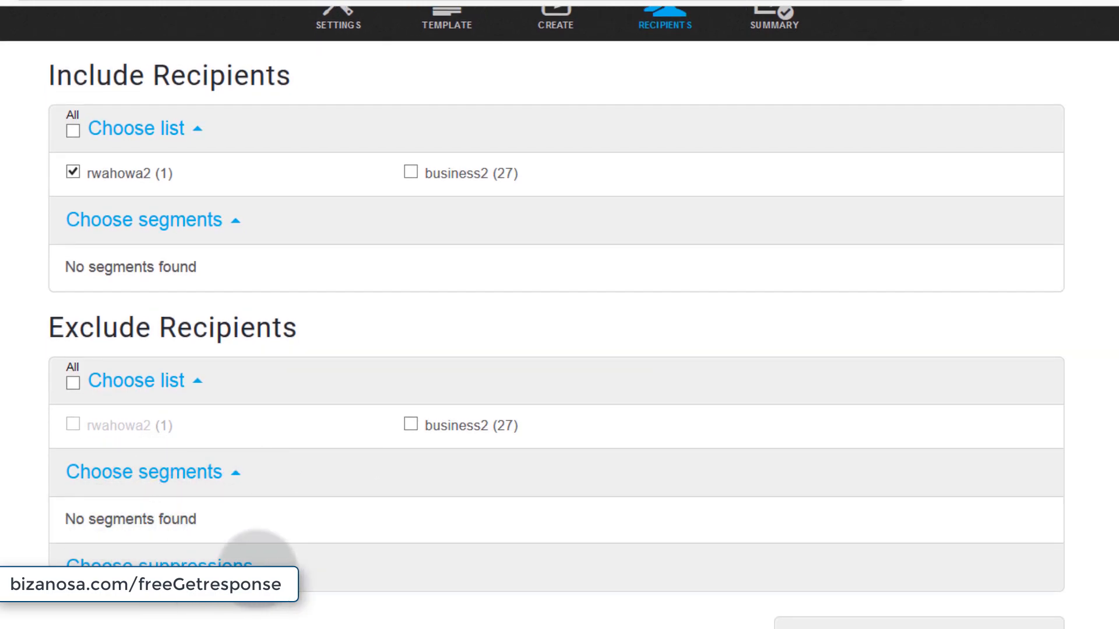
pyautogui.click(269, 565)
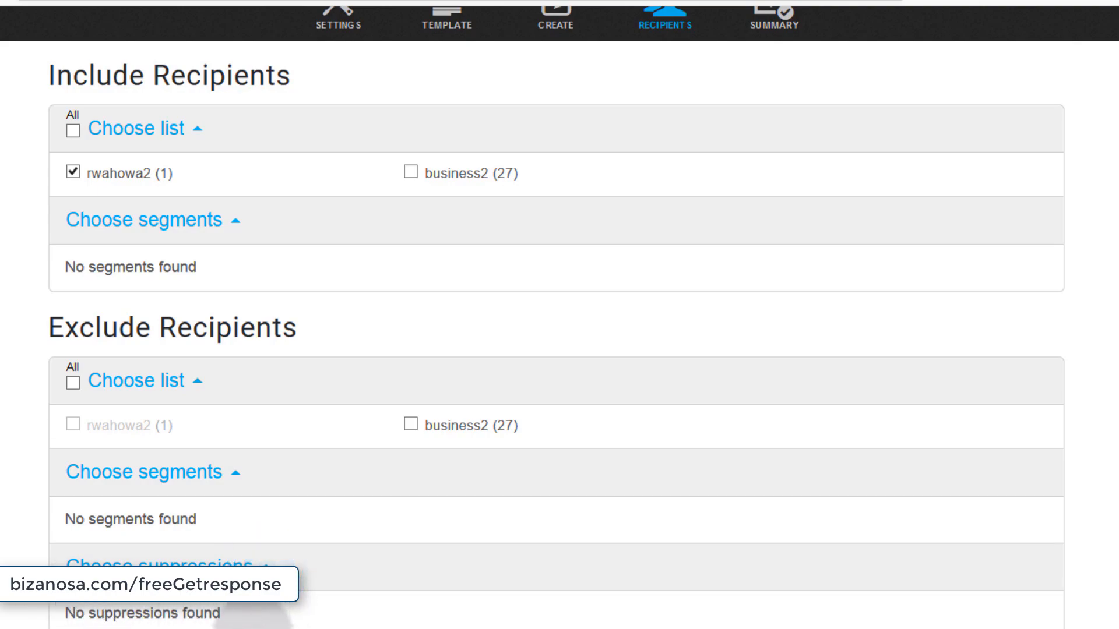
pyautogui.scroll(-3, 153, 563)
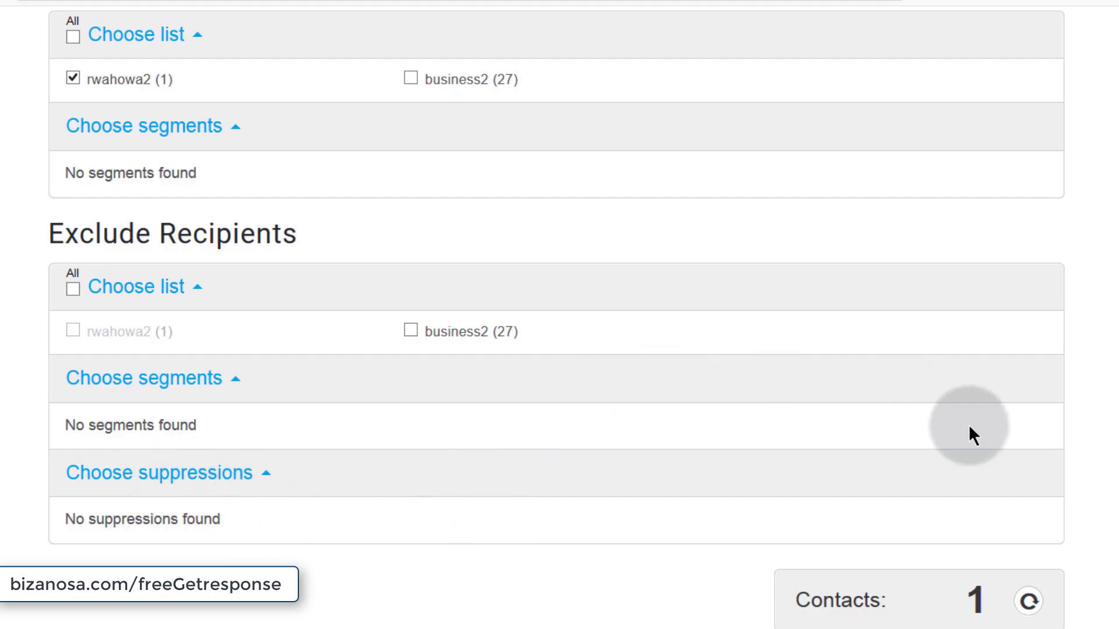
pyautogui.scroll(2, 559, 315)
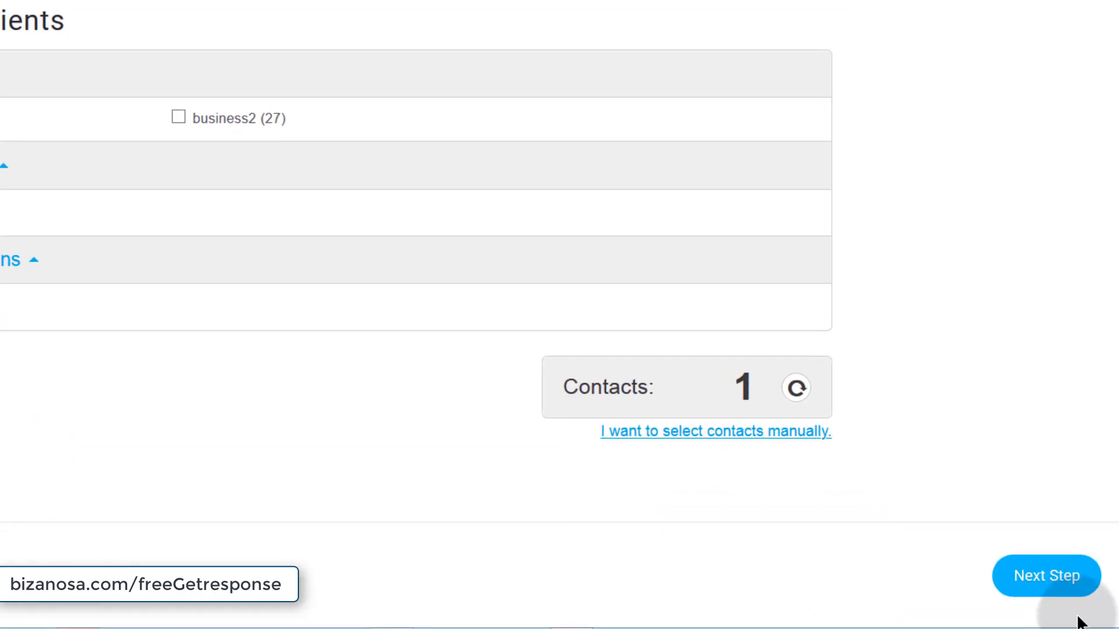
pyautogui.click(1057, 575)
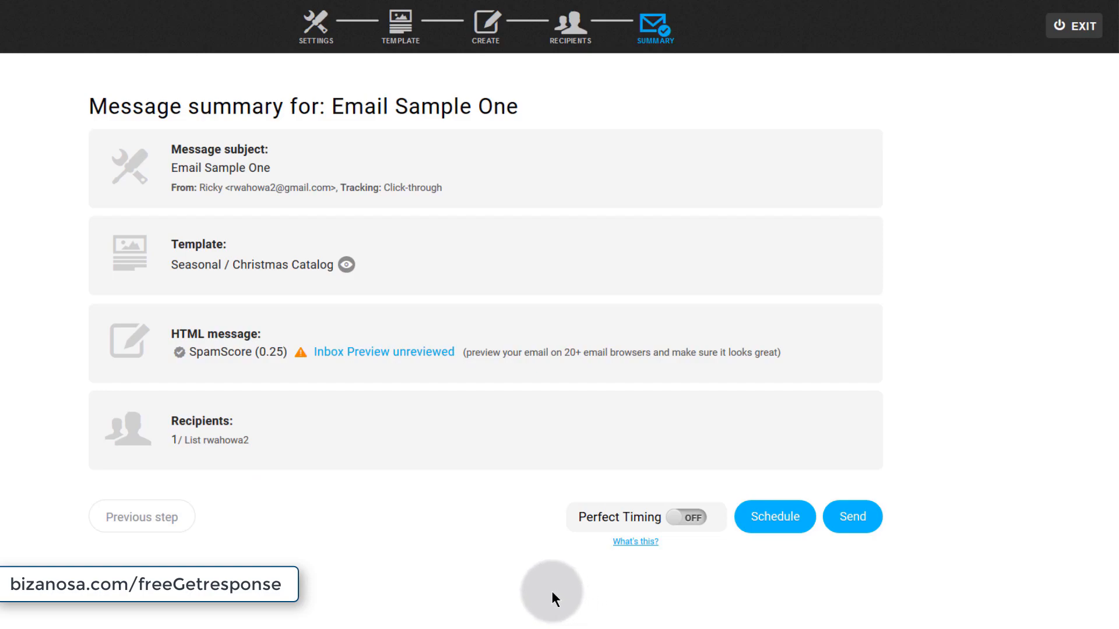
# - Toggle Perfect Timing on and back off, then show the Schedule delivery fields
pyautogui.click(698, 520)
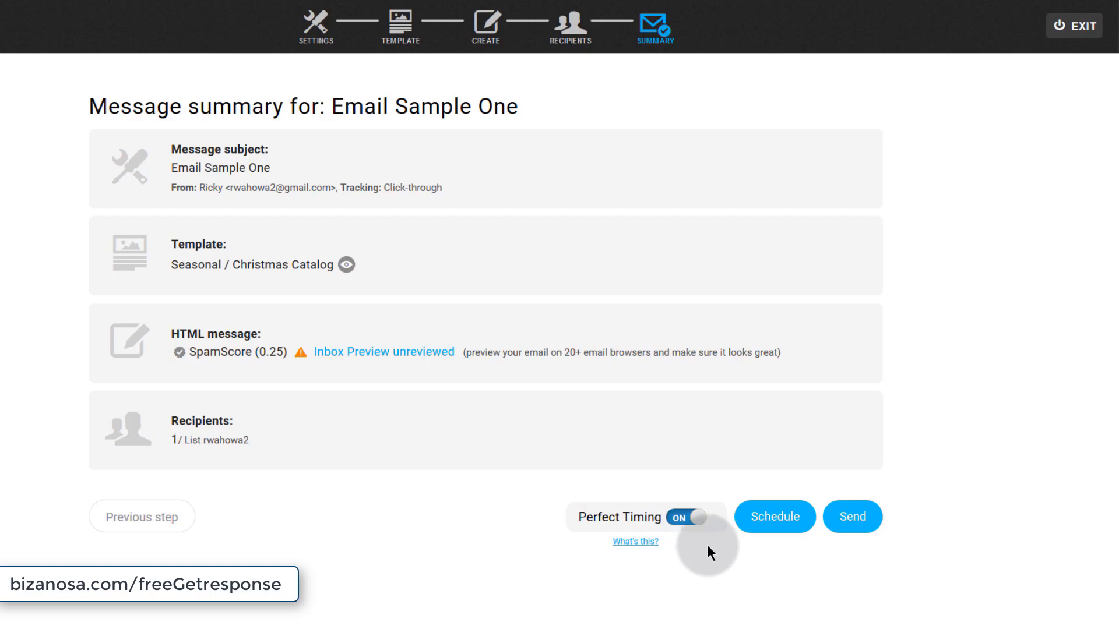
pyautogui.click(680, 517)
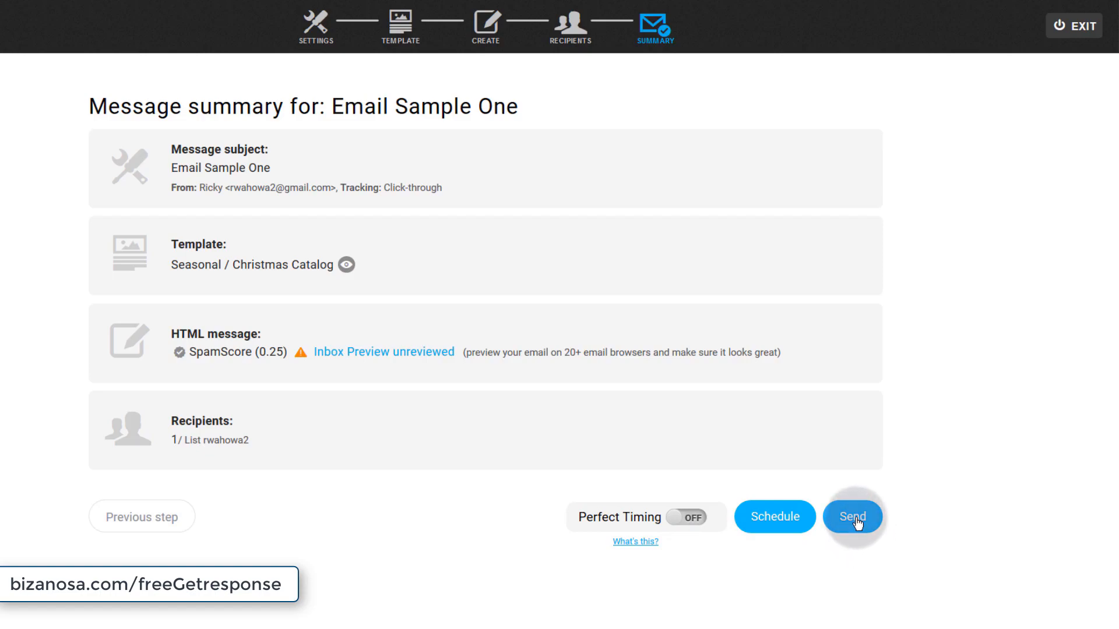
pyautogui.click(775, 519)
# - Try setting the delivery hour to 10:37, then cancel scheduling to send immediately
pyautogui.scroll(-2, 481, 499)
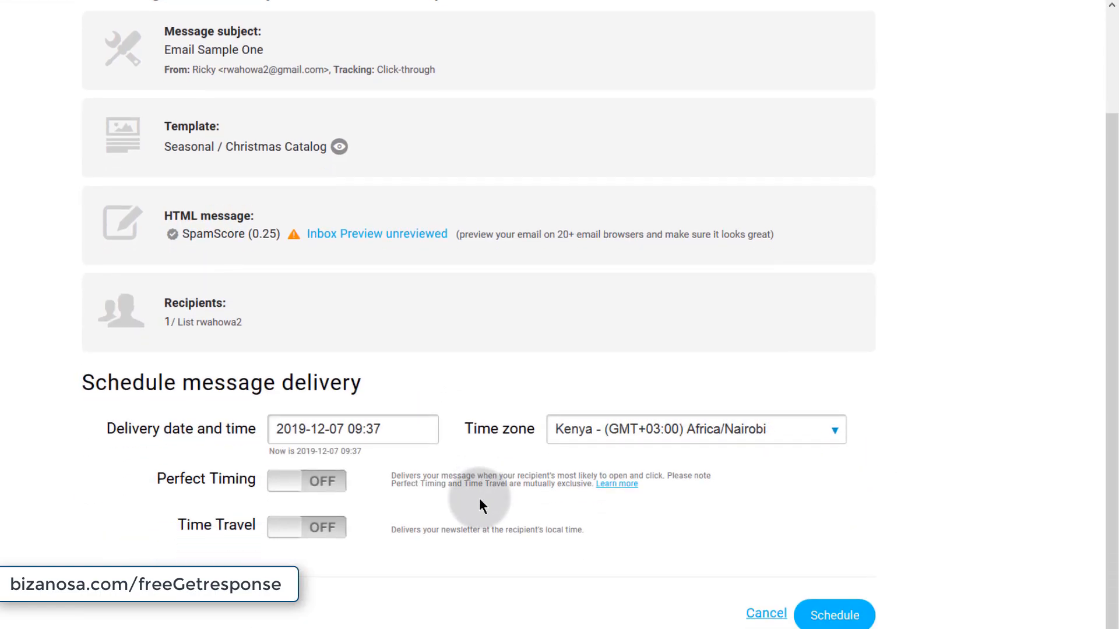
pyautogui.click(385, 430)
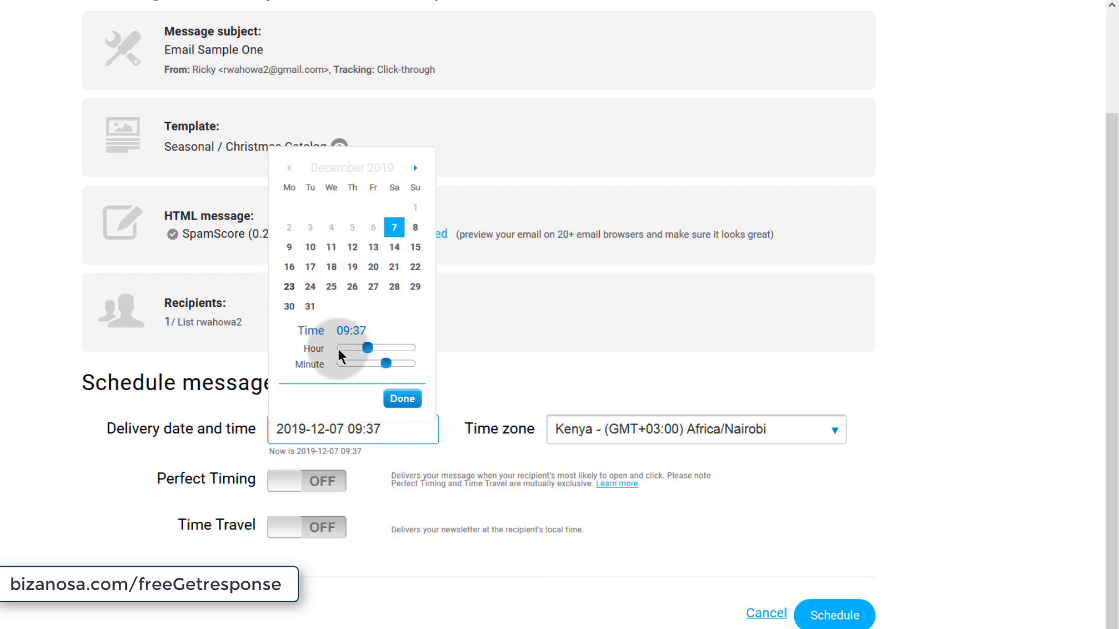
pyautogui.moveTo(368, 348); pyautogui.dragTo(373, 348)
pyautogui.click(400, 462)
pyautogui.click(395, 434)
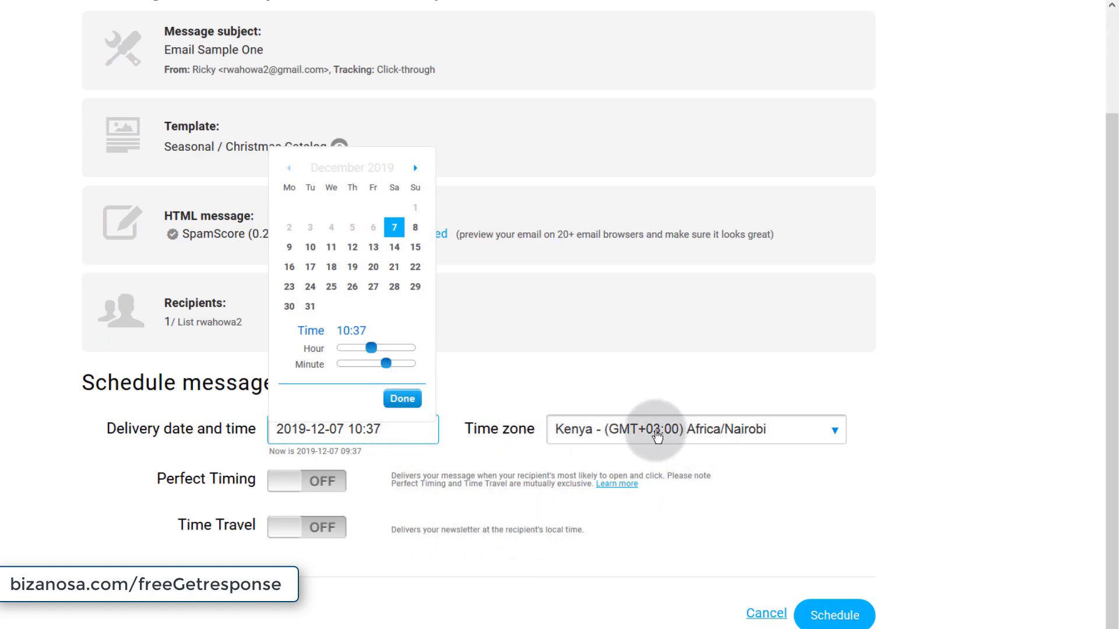
pyautogui.click(143, 558)
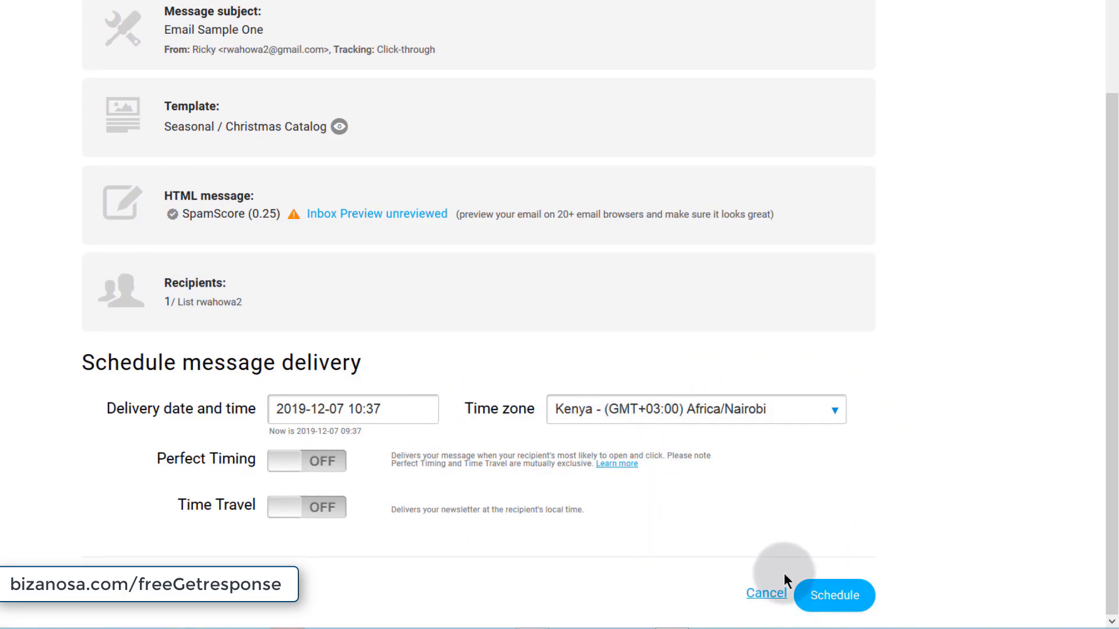
pyautogui.click(768, 595)
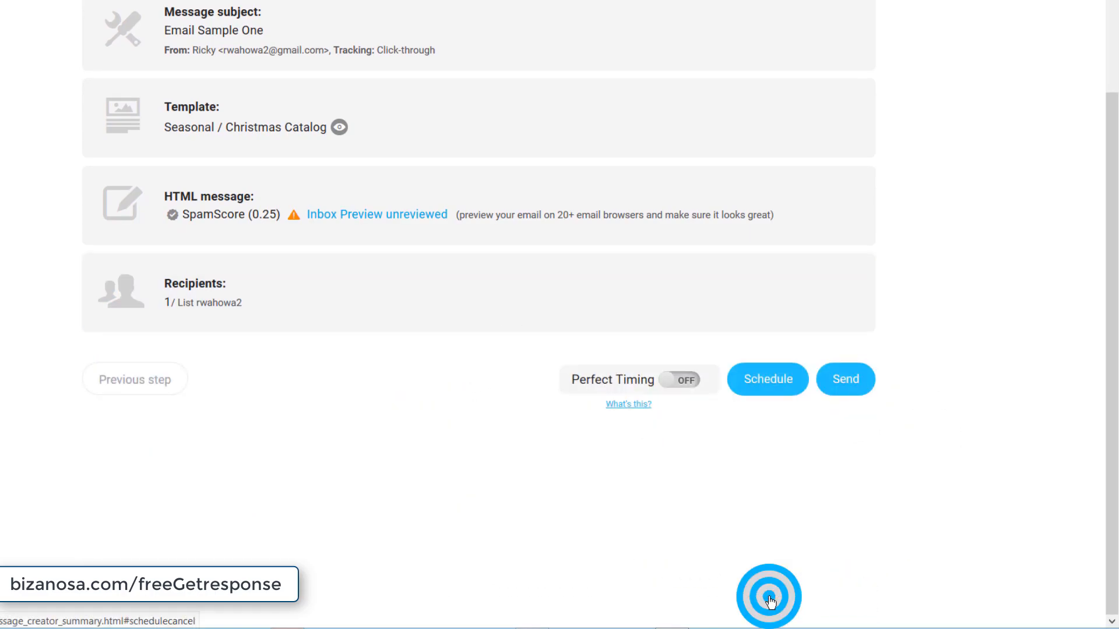
# - Send Email Sample One now and watch the roughly 30-second sending countdown
pyautogui.click(851, 383)
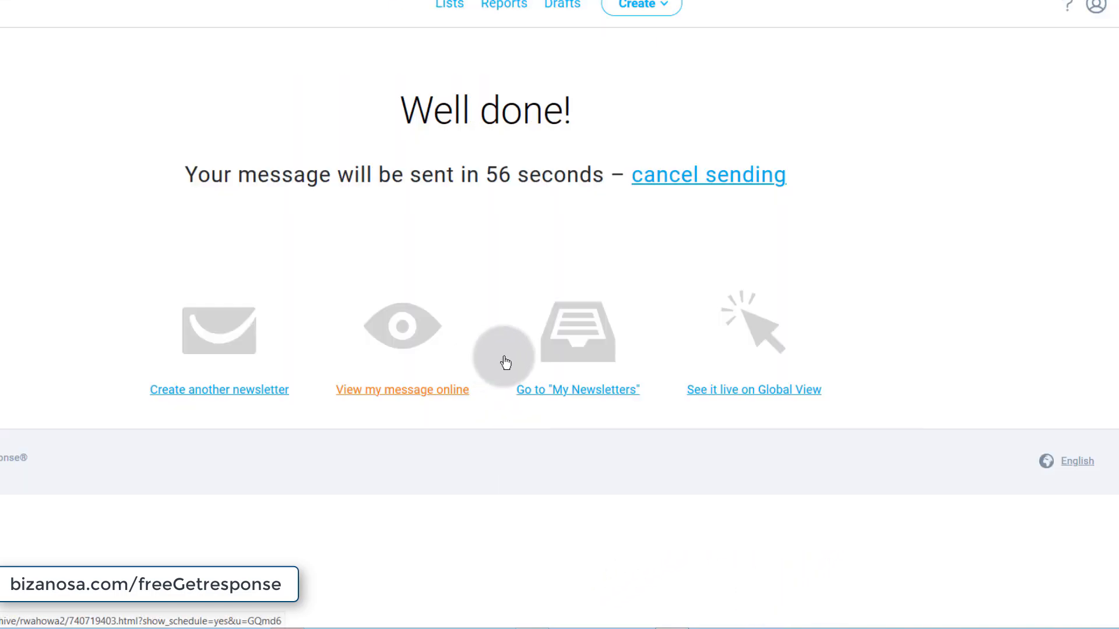
pyautogui.moveTo(487, 175); pyautogui.dragTo(592, 175)
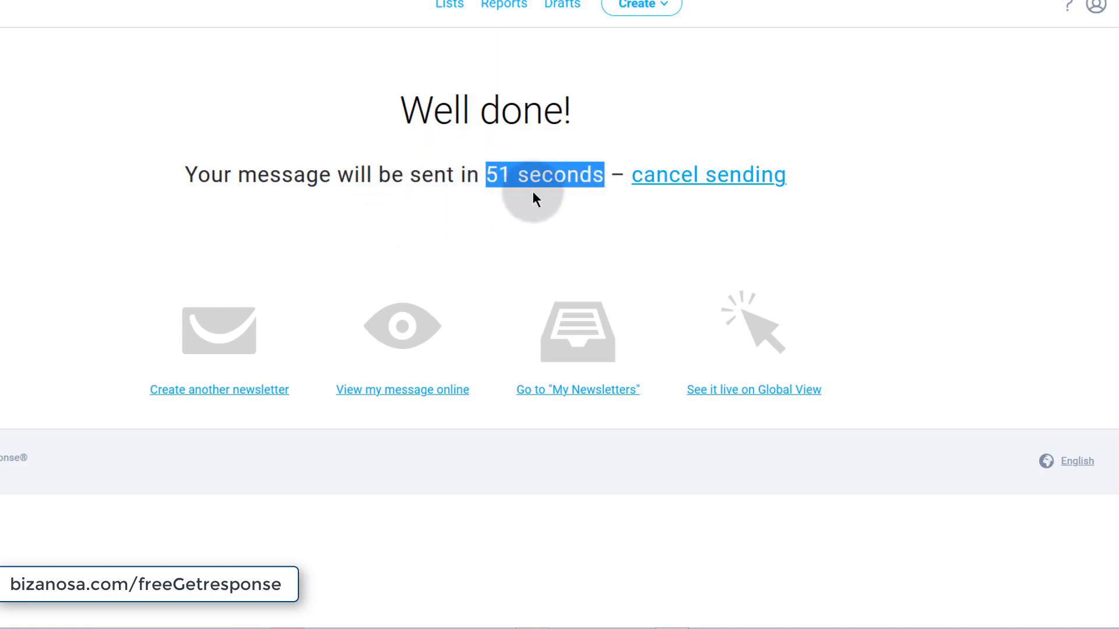
pyautogui.click(901, 215)
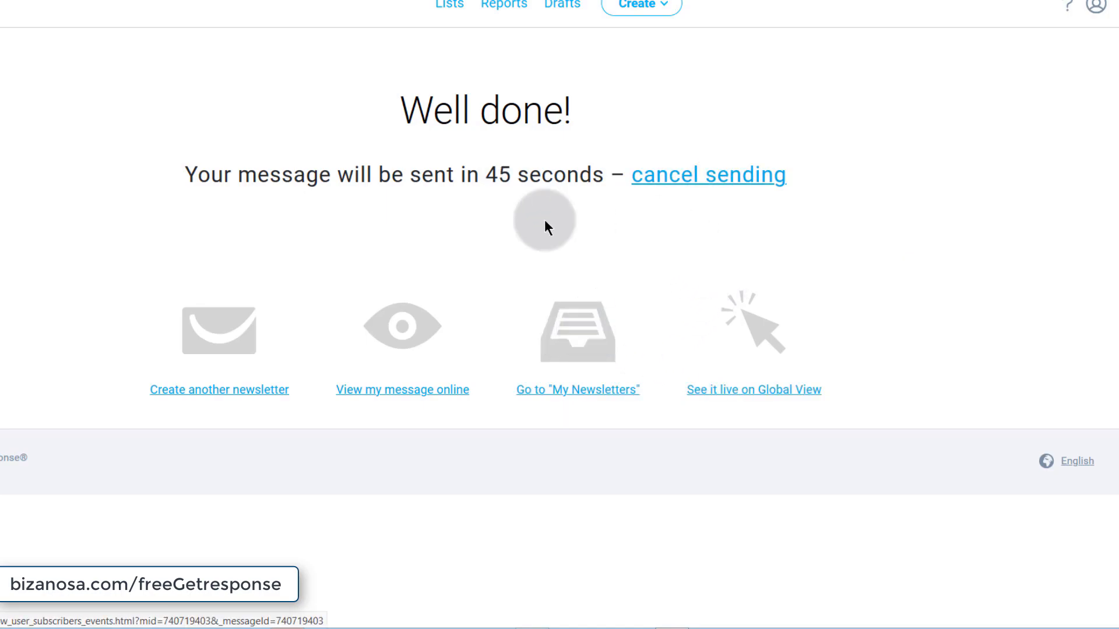
pyautogui.moveTo(486, 175); pyautogui.dragTo(601, 175)
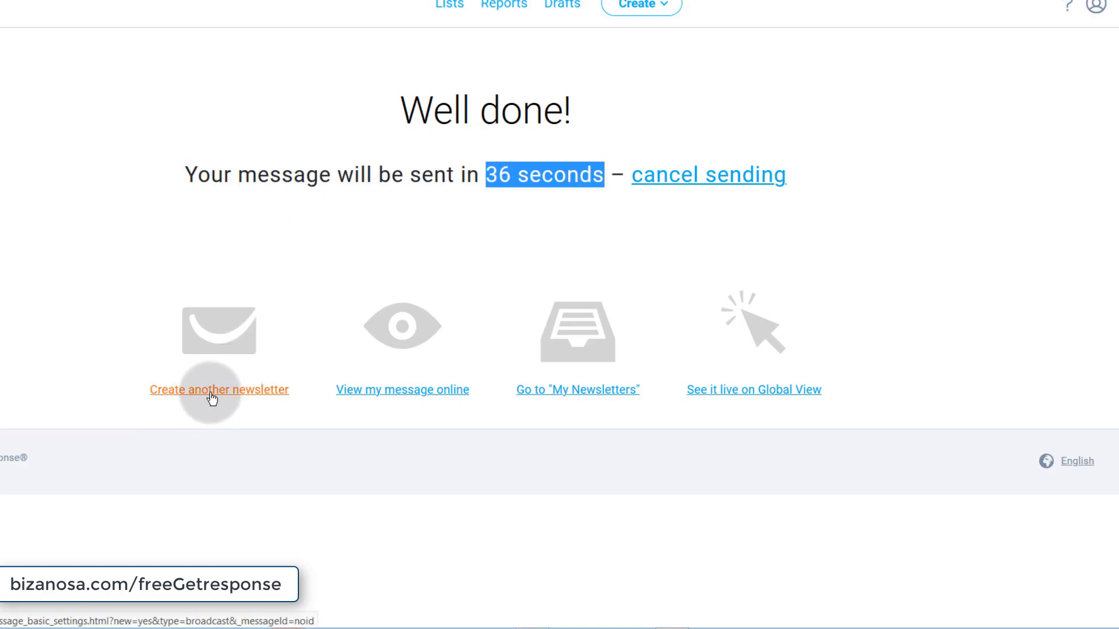
# - Open the online message view in a new tab, then cancel the pending send
pyautogui.rightClick(395, 394)
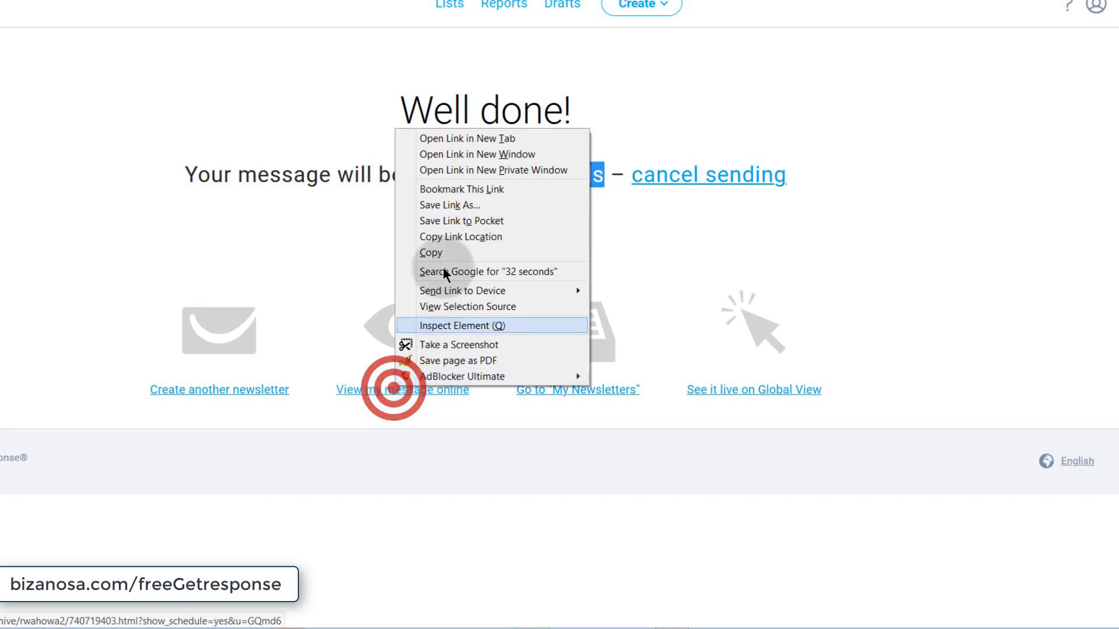
pyautogui.click(446, 138)
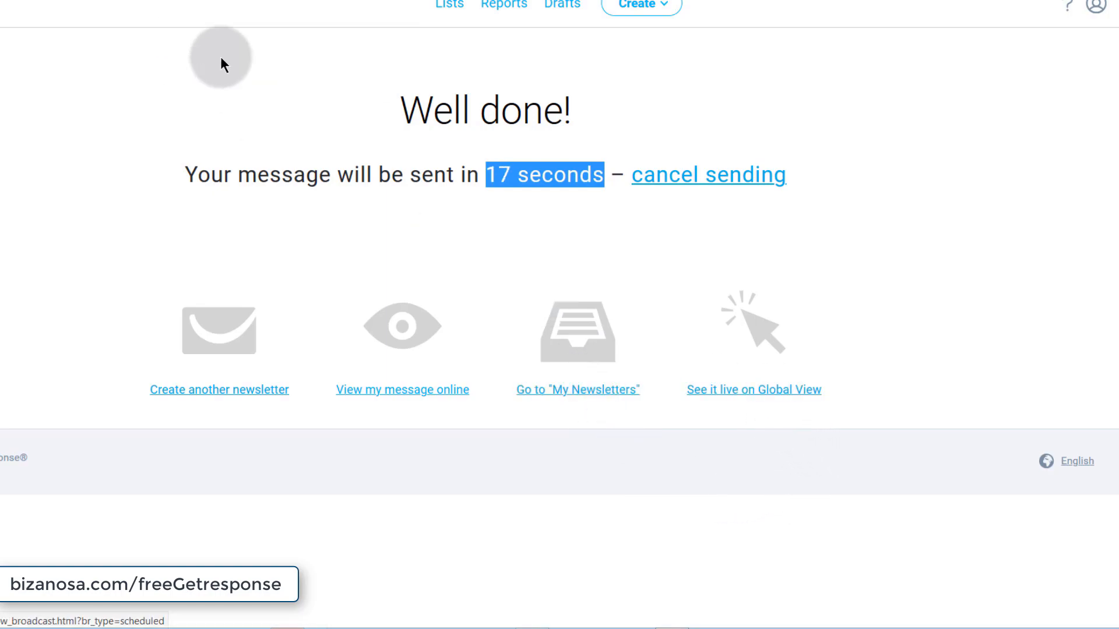
pyautogui.click(693, 174)
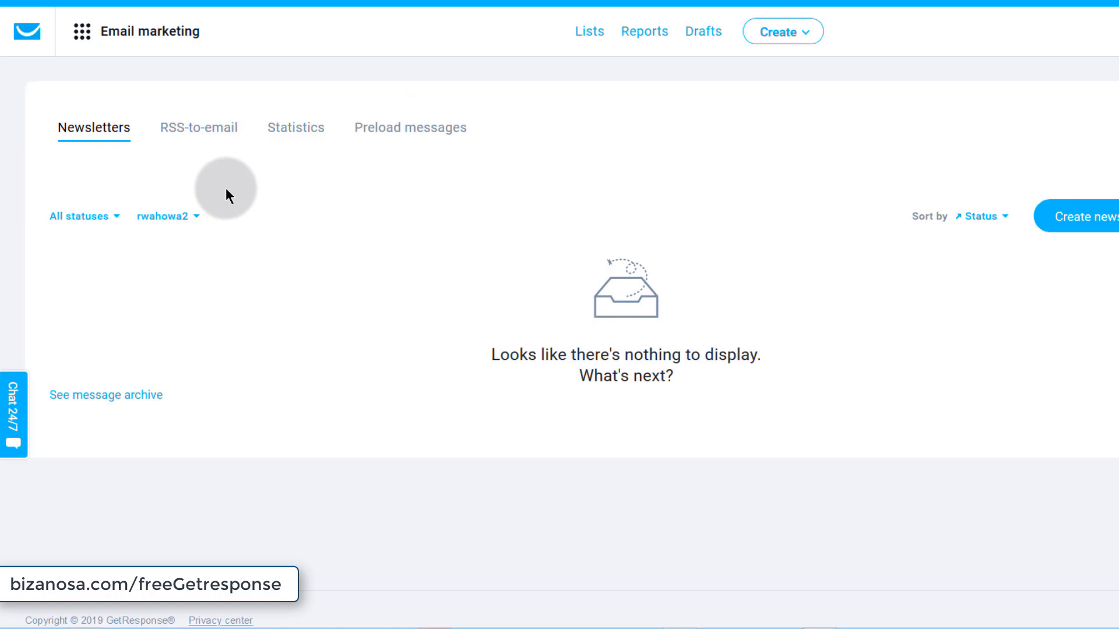
# - Go to Manage drafts and check the actions menu for the Email Sample One draft
pyautogui.click(694, 30)
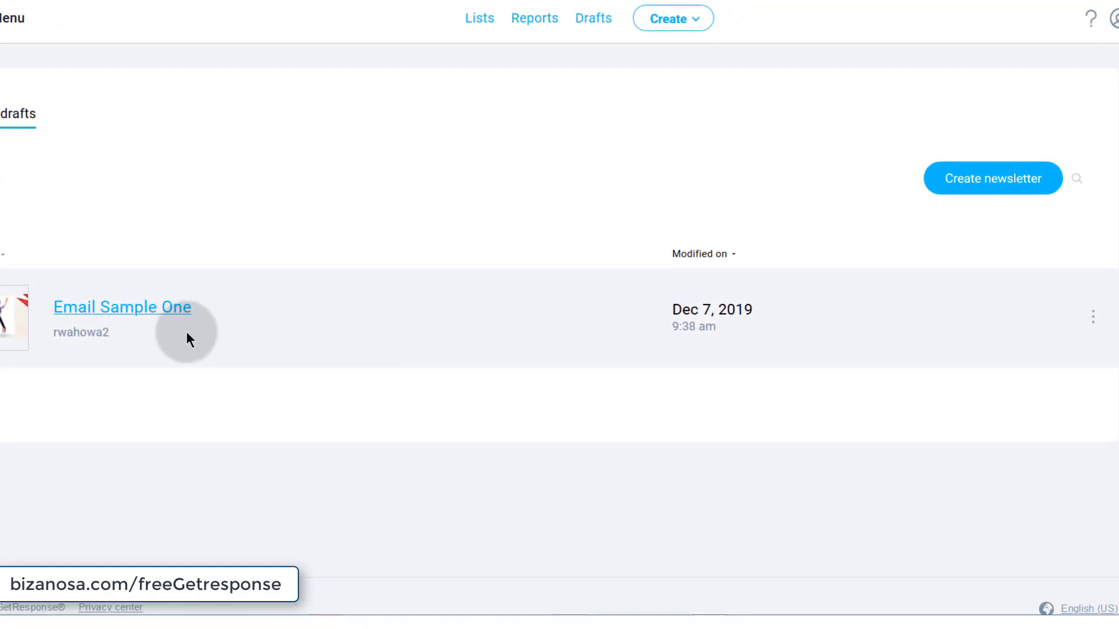
pyautogui.click(1035, 316)
pyautogui.click(1056, 312)
pyautogui.click(1058, 318)
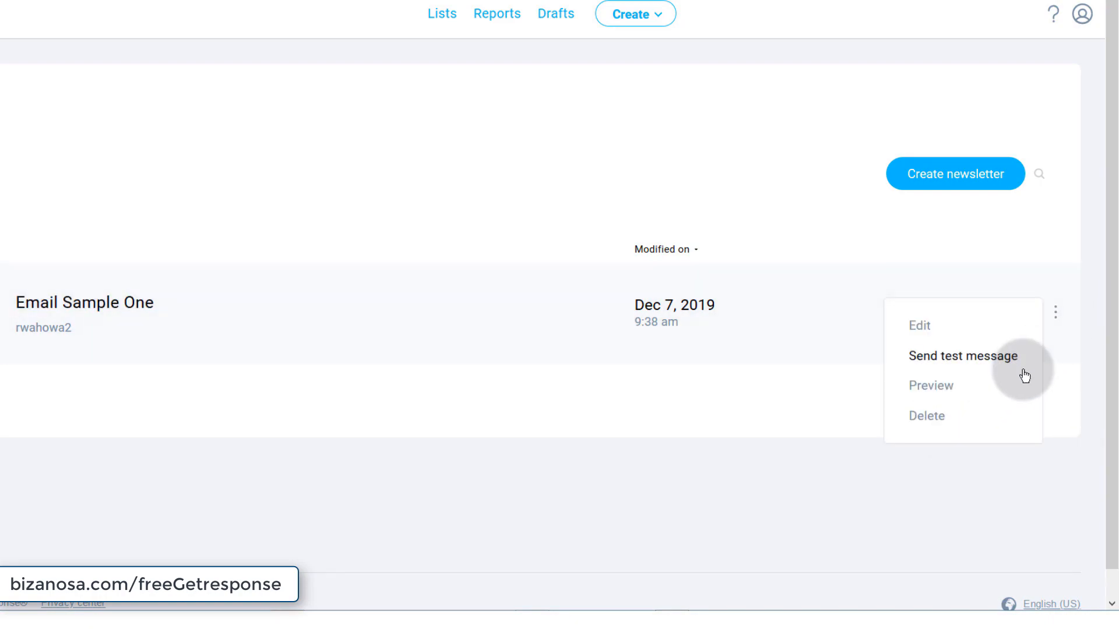
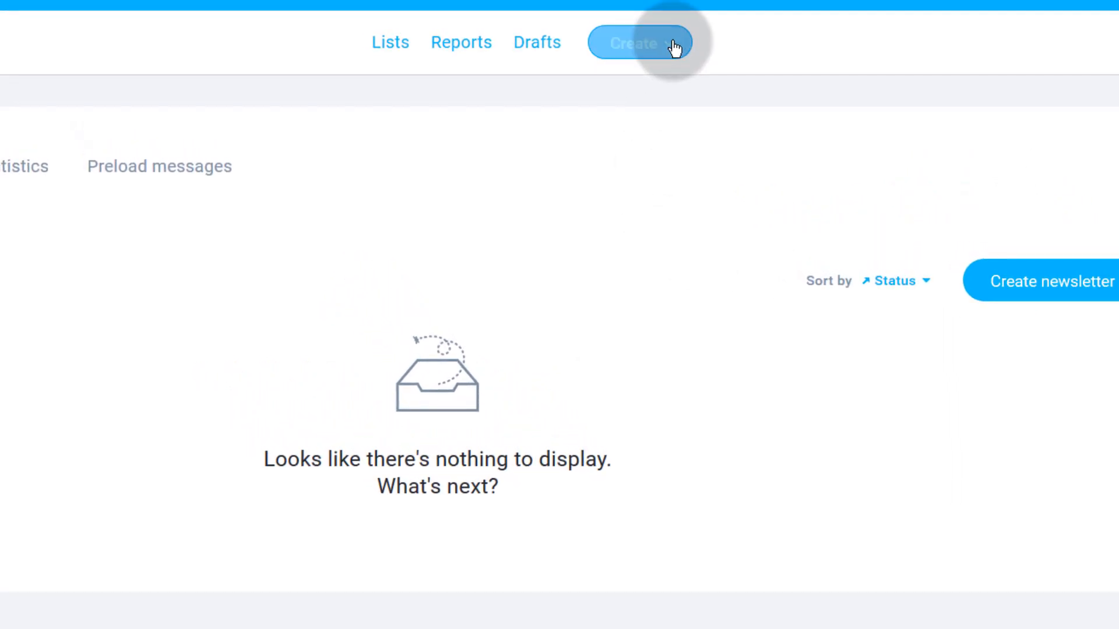
# - Go through the apps menu's Email marketing section to the Create Newsletter editor choice page
pyautogui.click(665, 37)
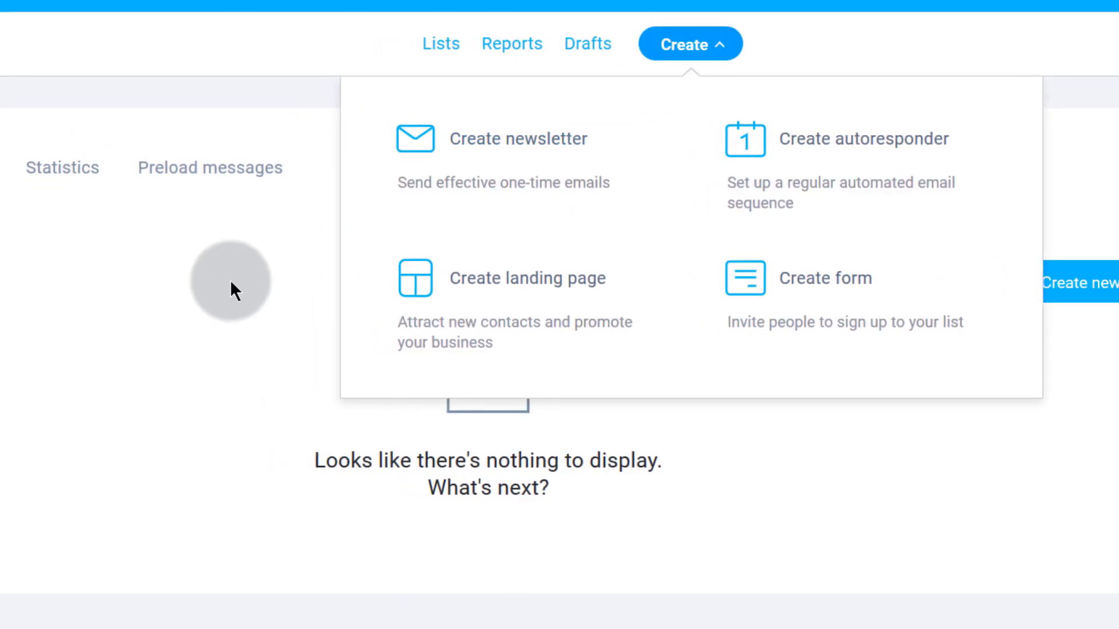
pyautogui.click(203, 313)
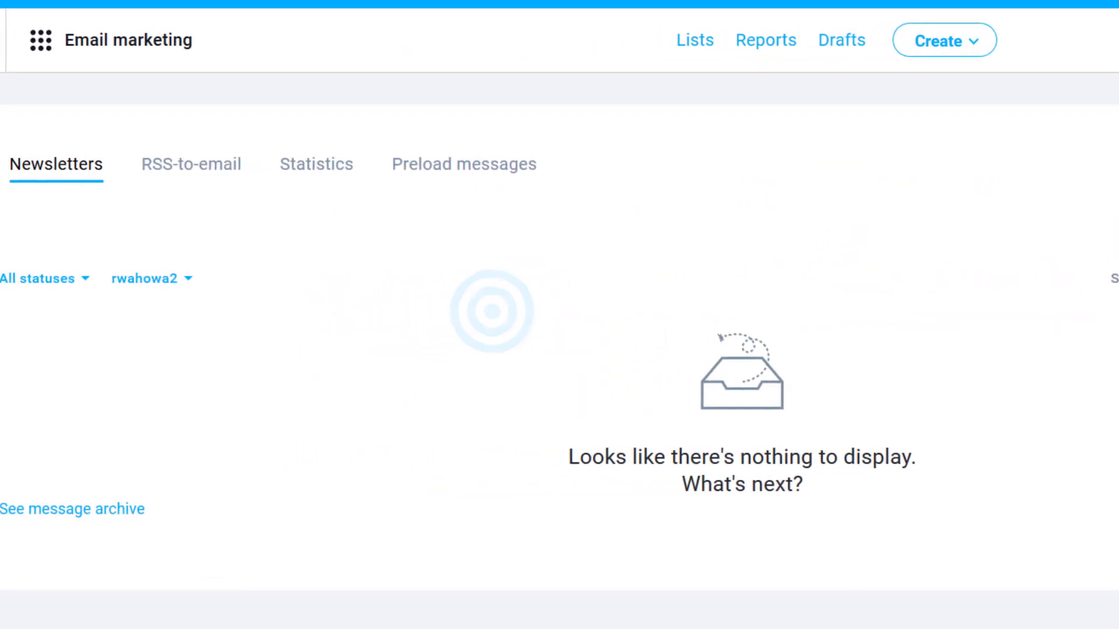
pyautogui.click(24, 42)
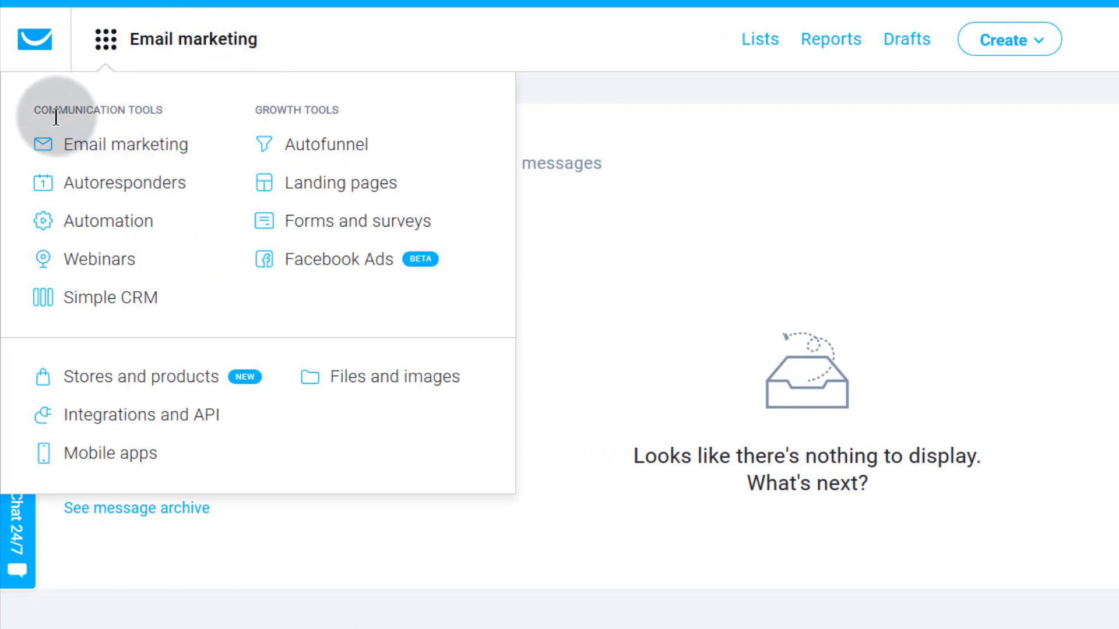
pyautogui.click(130, 155)
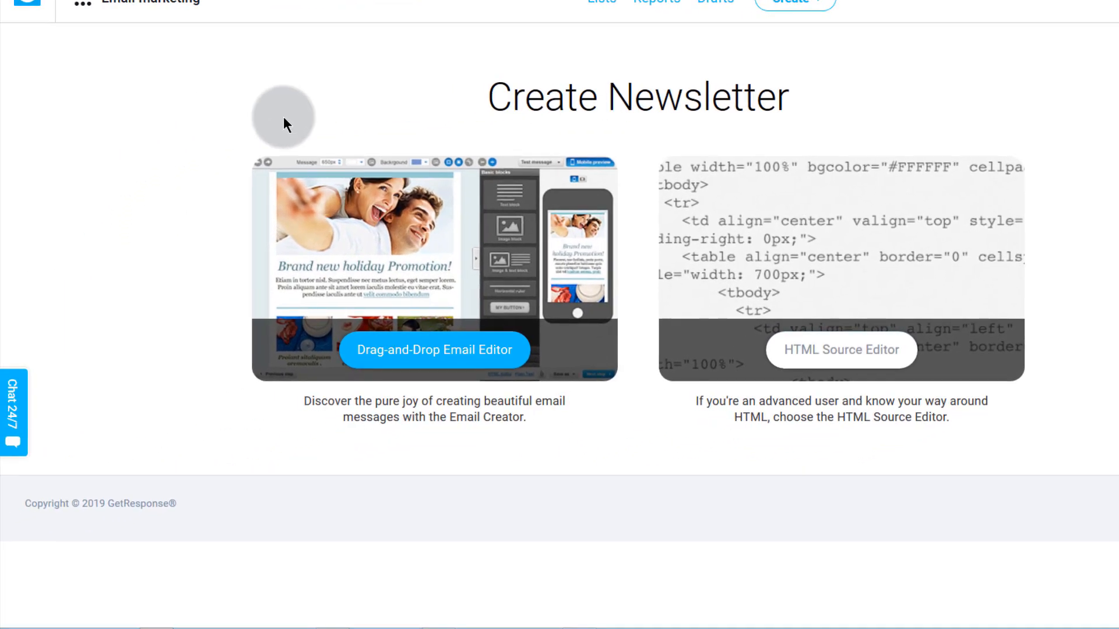
# - Choose the drag-and-drop editor, link list business2 and name the message 'Email Marketing Detailed'
pyautogui.click(415, 356)
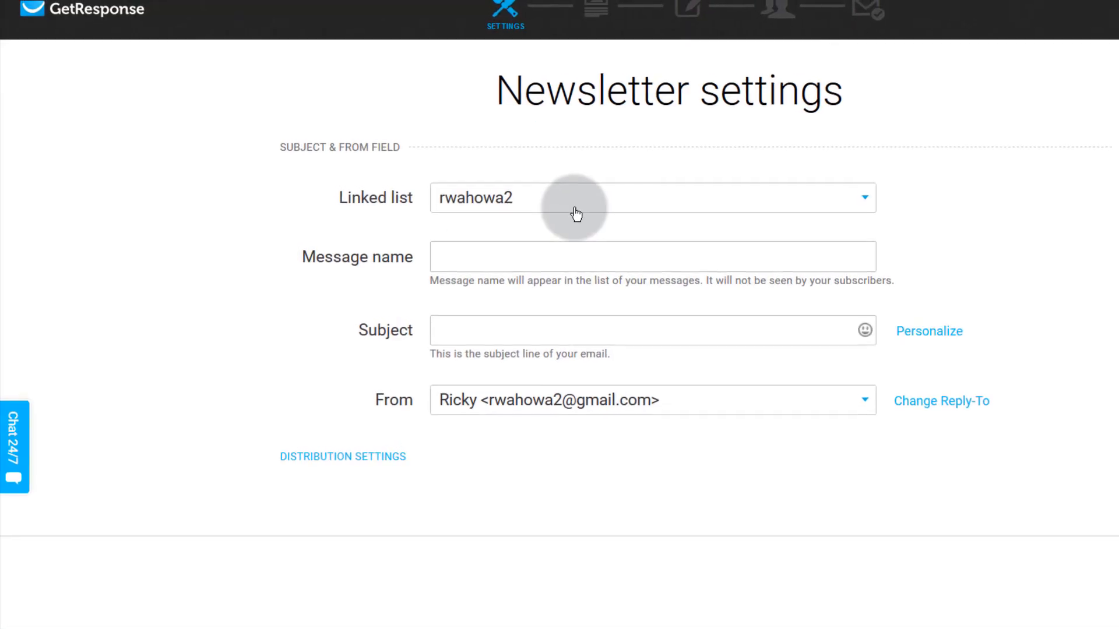
pyautogui.click(562, 200)
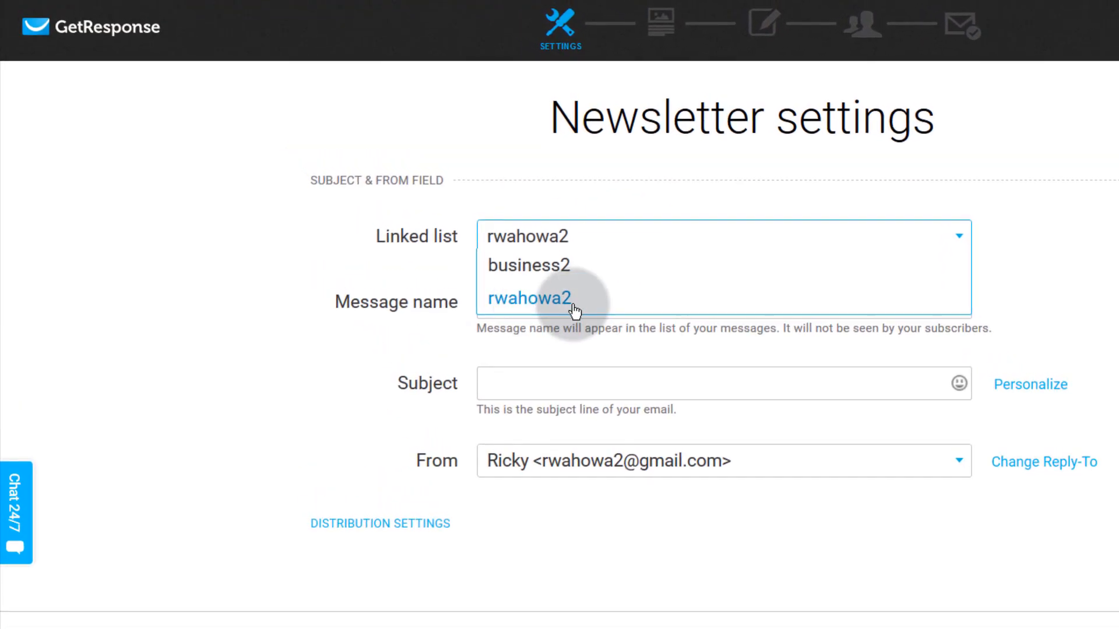
pyautogui.click(522, 267)
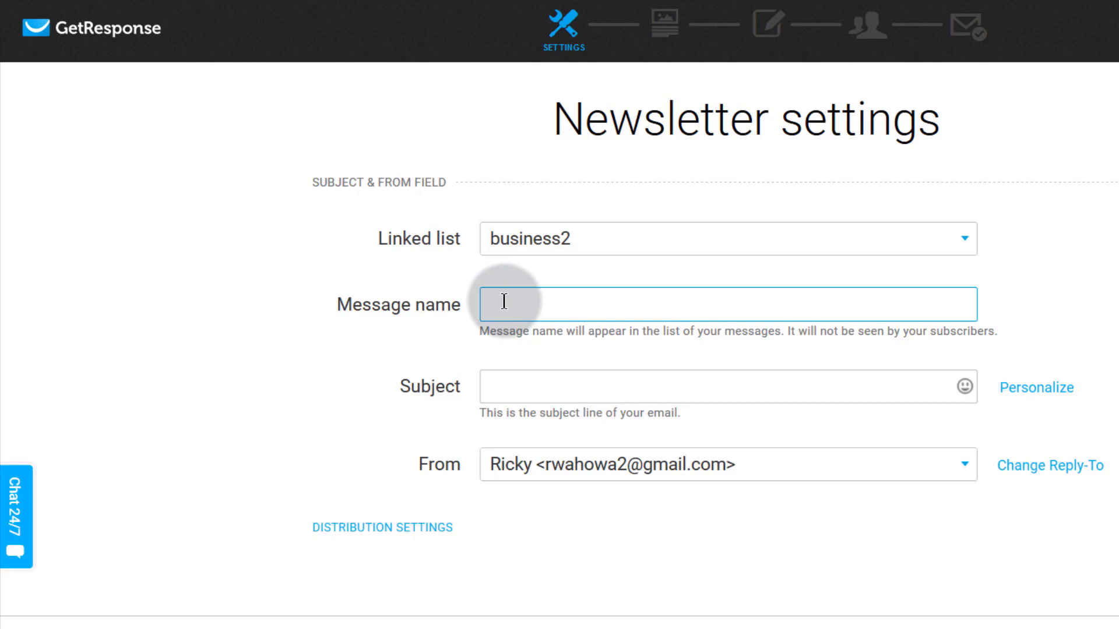
pyautogui.write('Email Marketing Detailed')
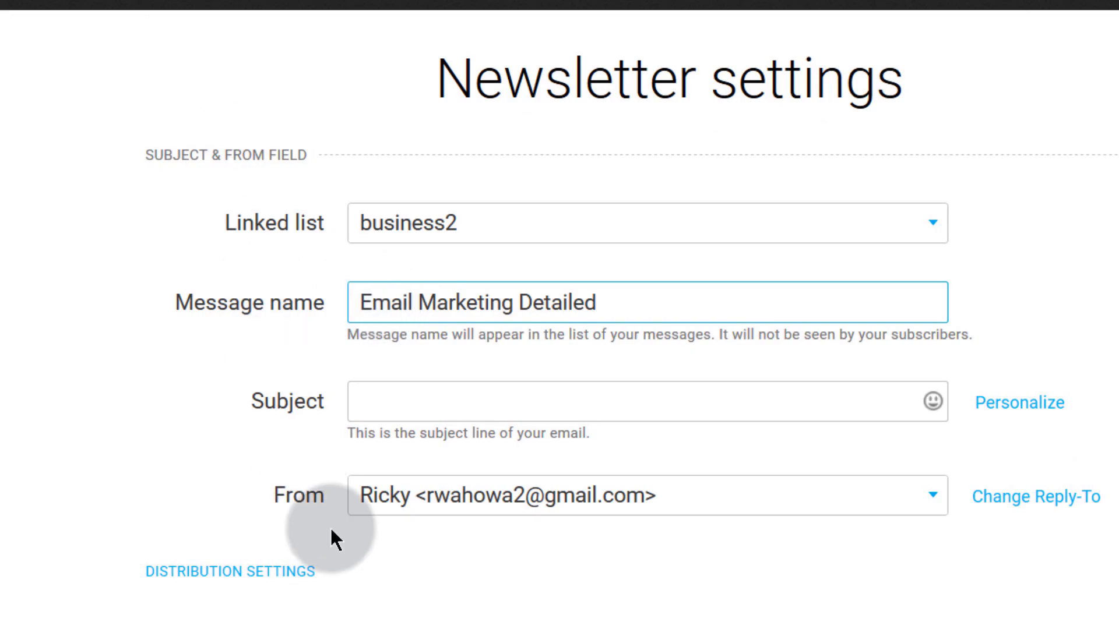
pyautogui.click(400, 394)
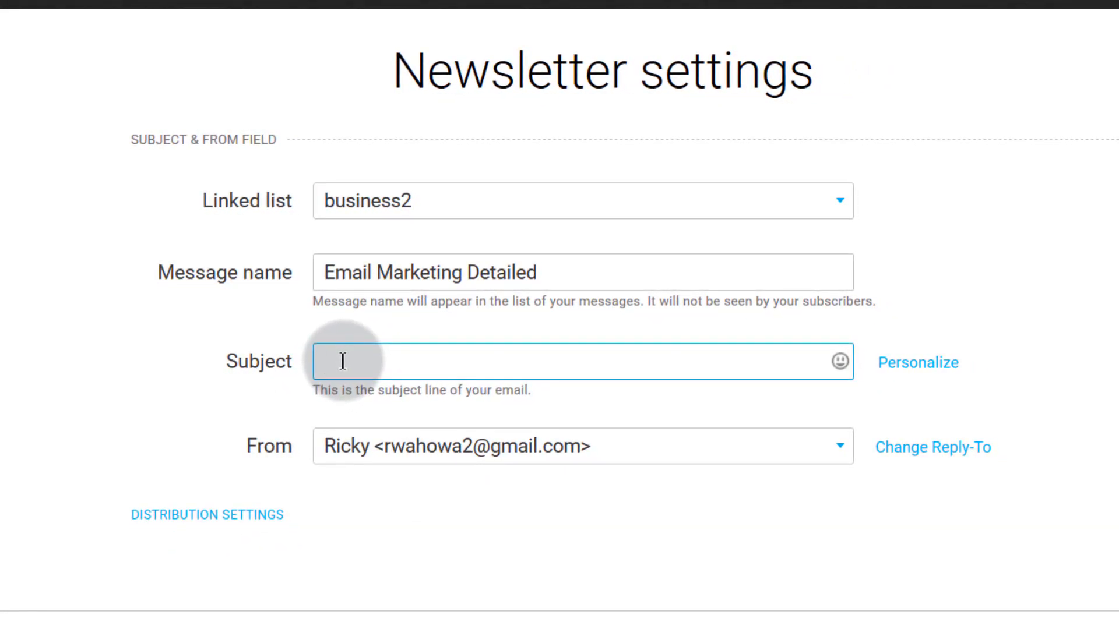
# - Enter the subject 'Welcome to my Newsletter' and insert the [[name]] field after Welcome
pyautogui.click(920, 371)
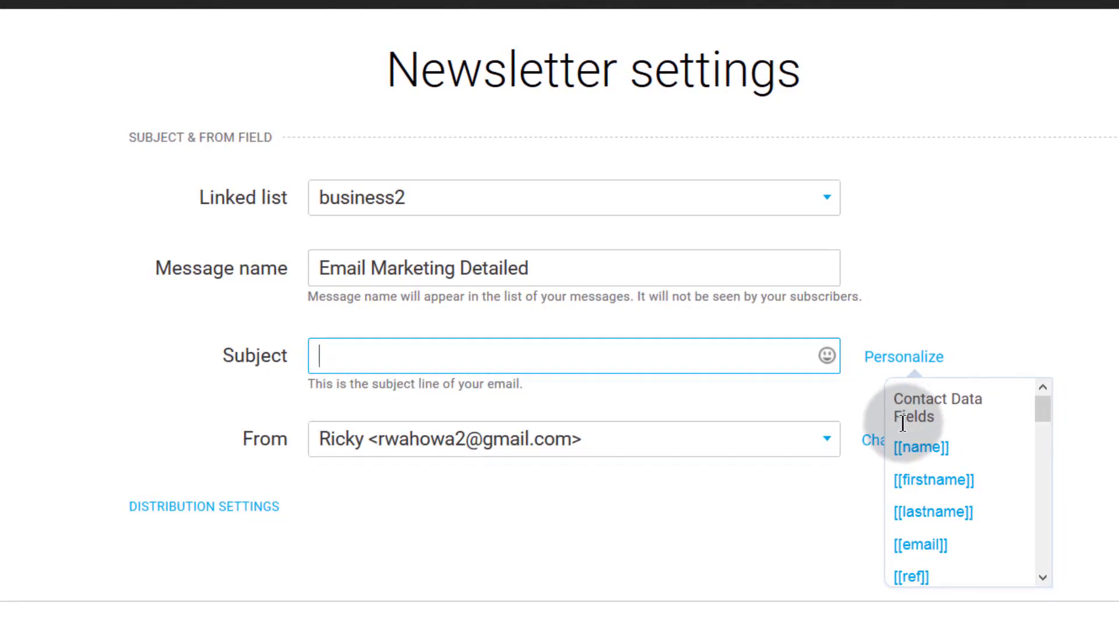
pyautogui.click(341, 360)
pyautogui.write('Welcome to my Newsletter')
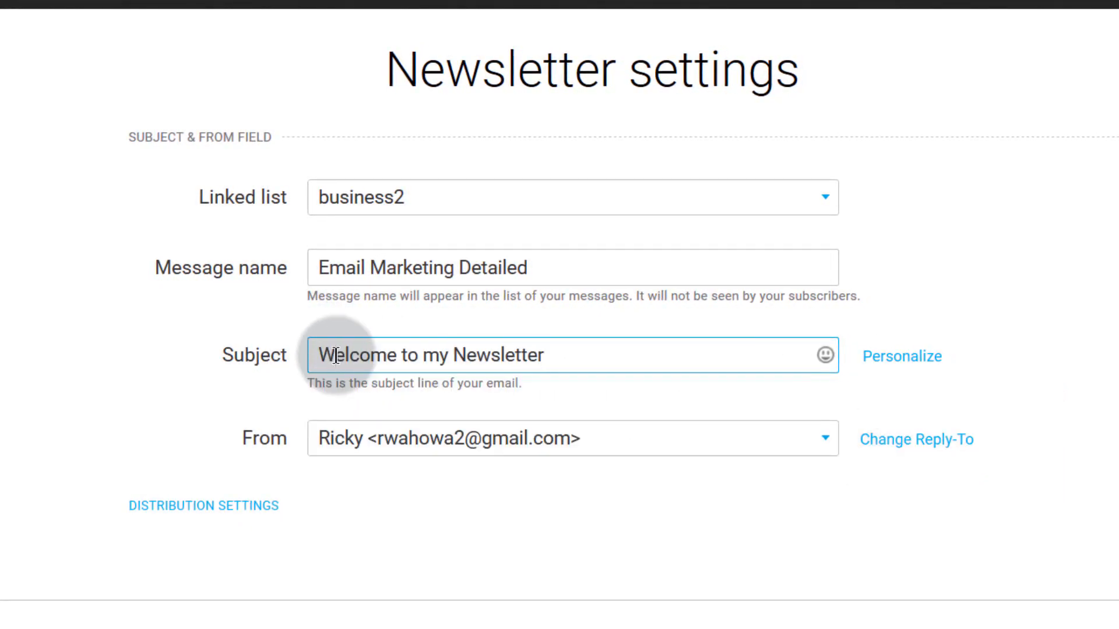
pyautogui.click(853, 363)
pyautogui.click(388, 358)
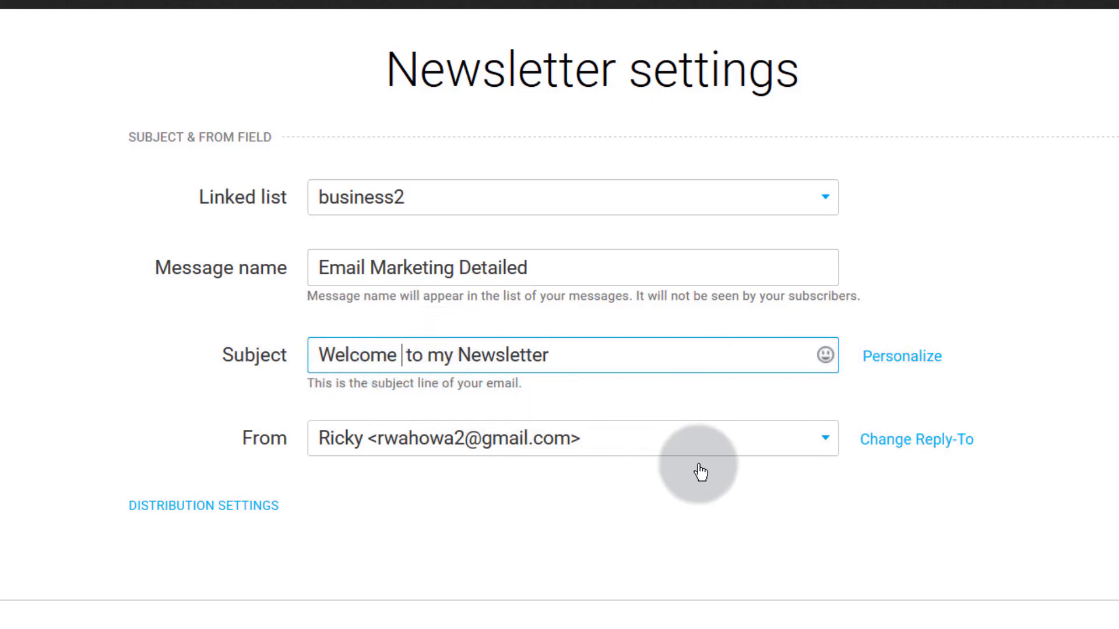
pyautogui.click(921, 366)
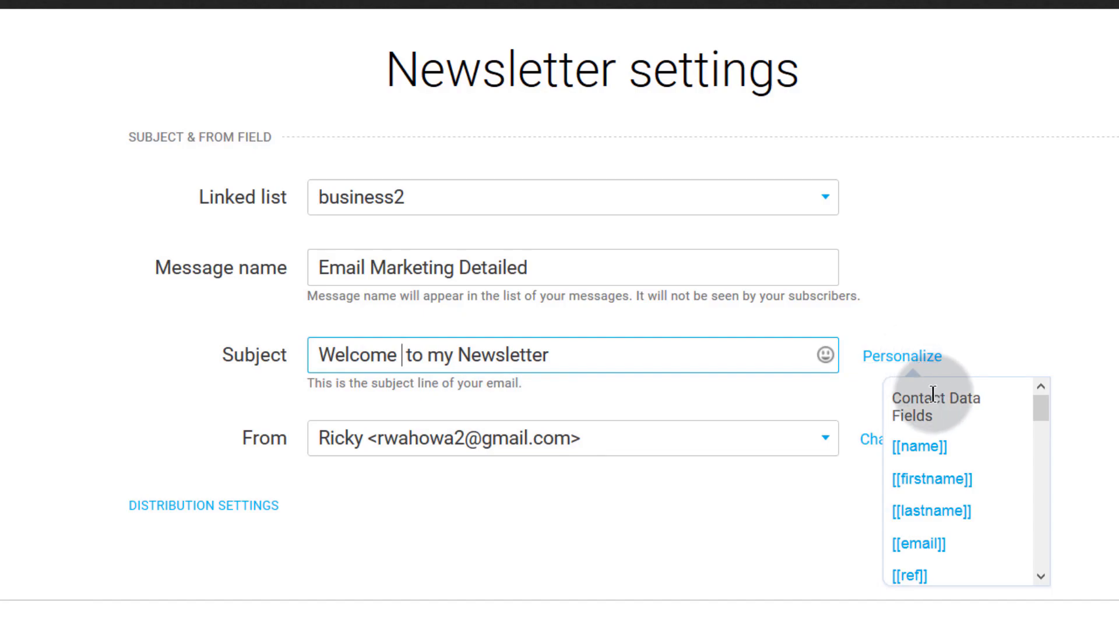
pyautogui.click(927, 453)
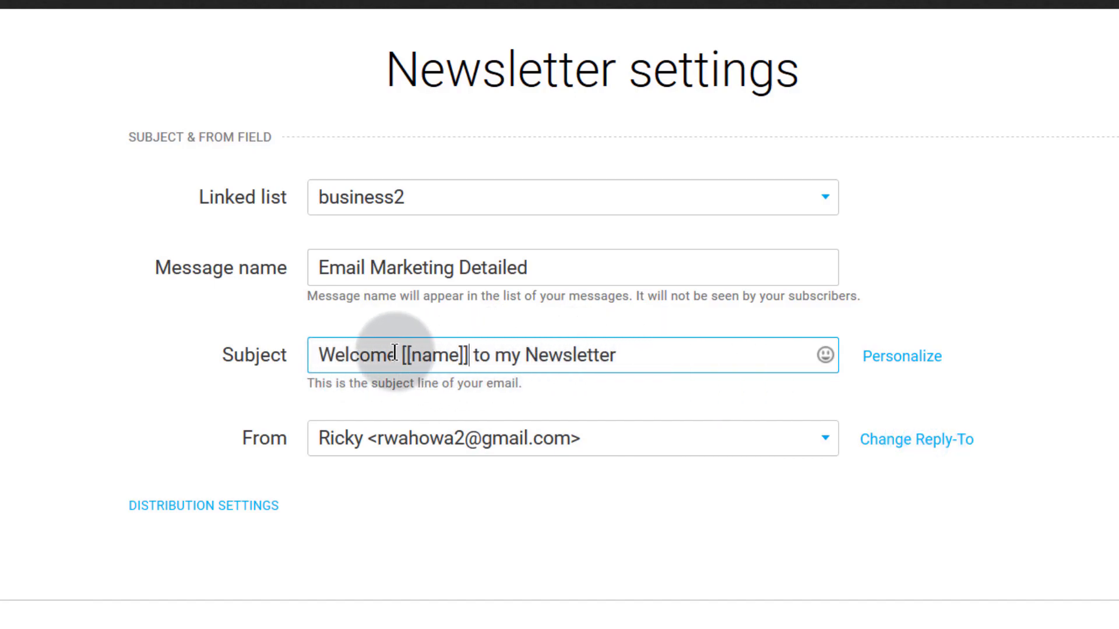
# - Select the [[name]] placeholder in the subject and add a separate Reply-To address
pyautogui.moveTo(397, 354); pyautogui.dragTo(473, 355)
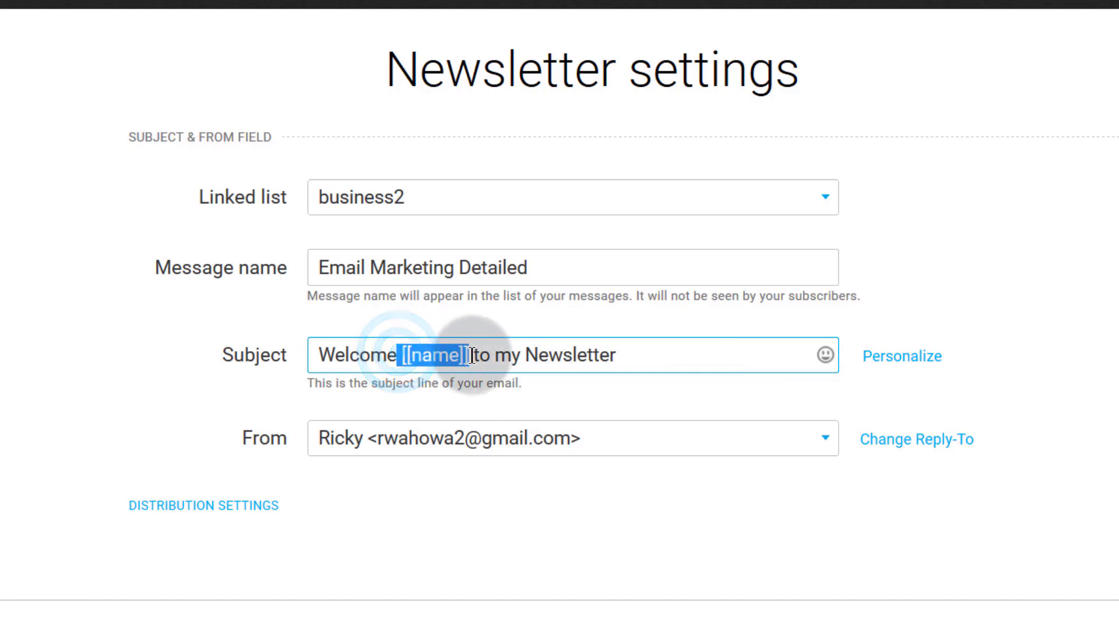
pyautogui.moveTo(400, 355); pyautogui.dragTo(477, 355)
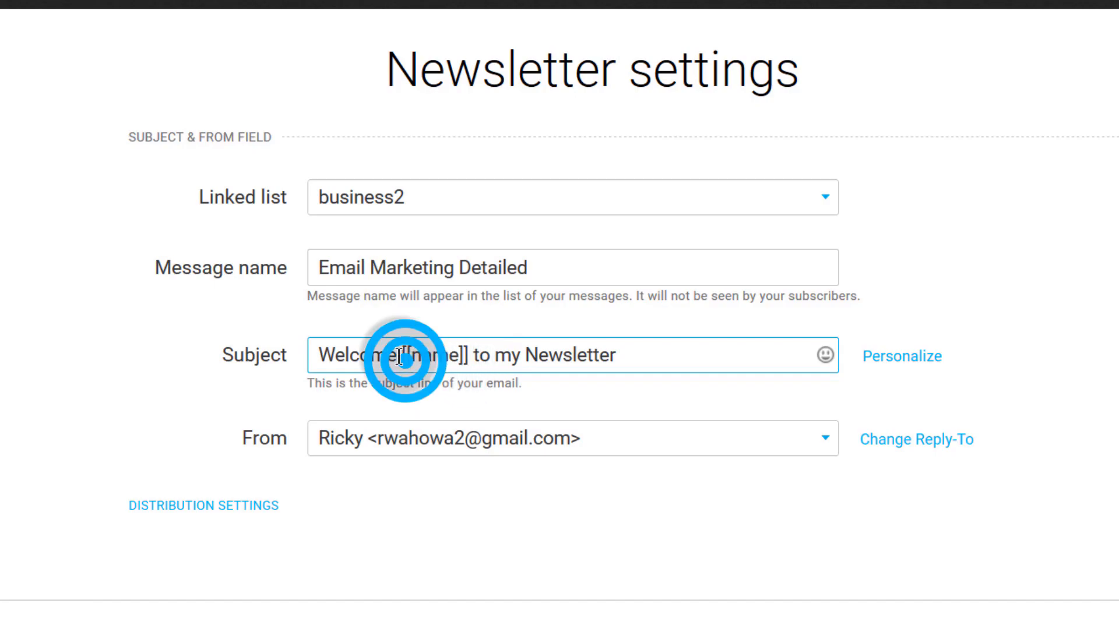
pyautogui.moveTo(400, 357); pyautogui.dragTo(464, 364)
pyautogui.click(426, 358)
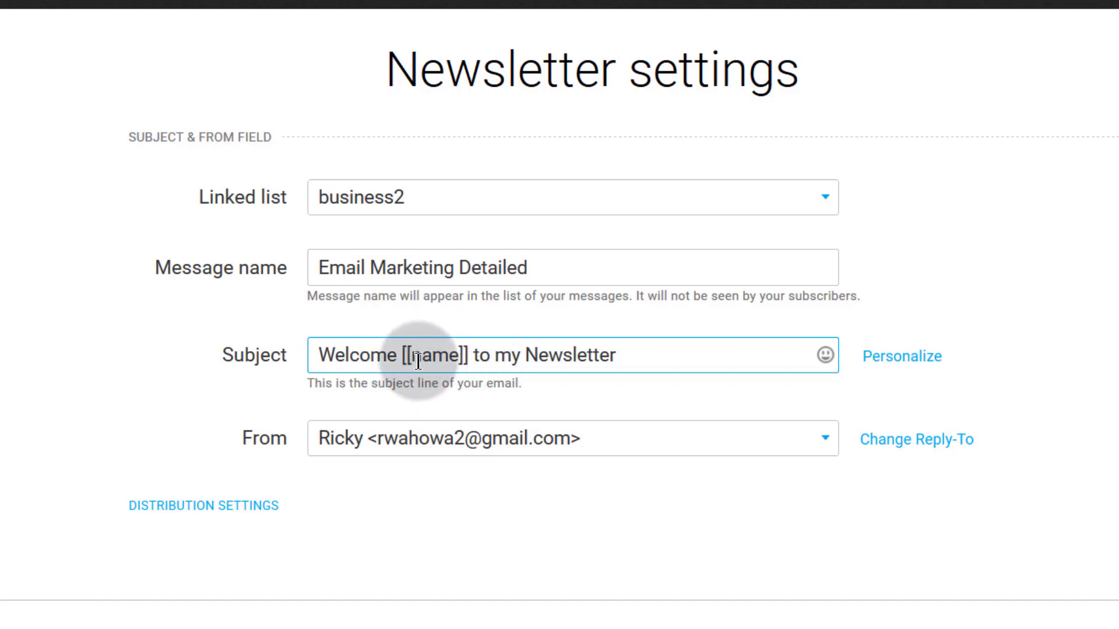
pyautogui.doubleClick(403, 355)
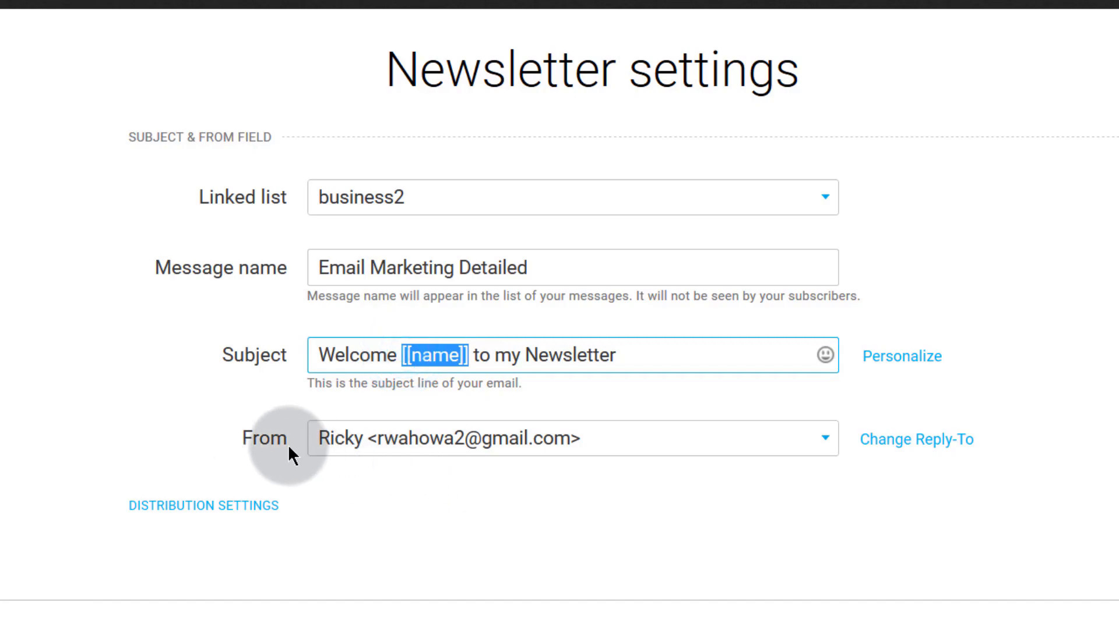
pyautogui.click(917, 441)
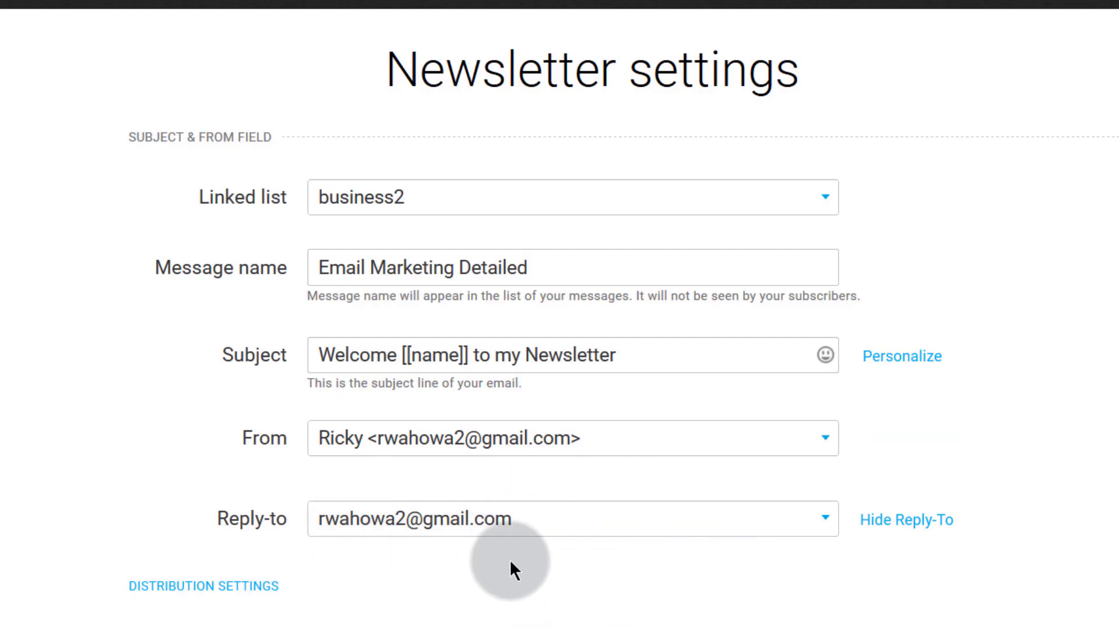
# - Review sender addresses and expand Distribution settings: click-through tracking on, Google Analytics and A/B test off
pyautogui.click(665, 441)
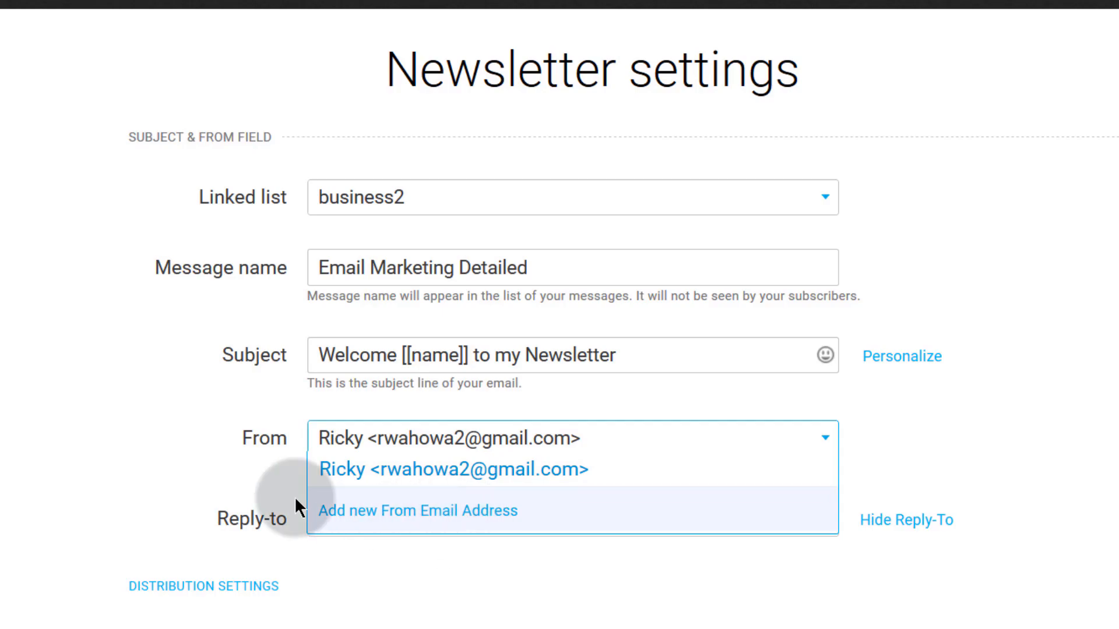
pyautogui.click(228, 477)
pyautogui.scroll(-3, 373, 595)
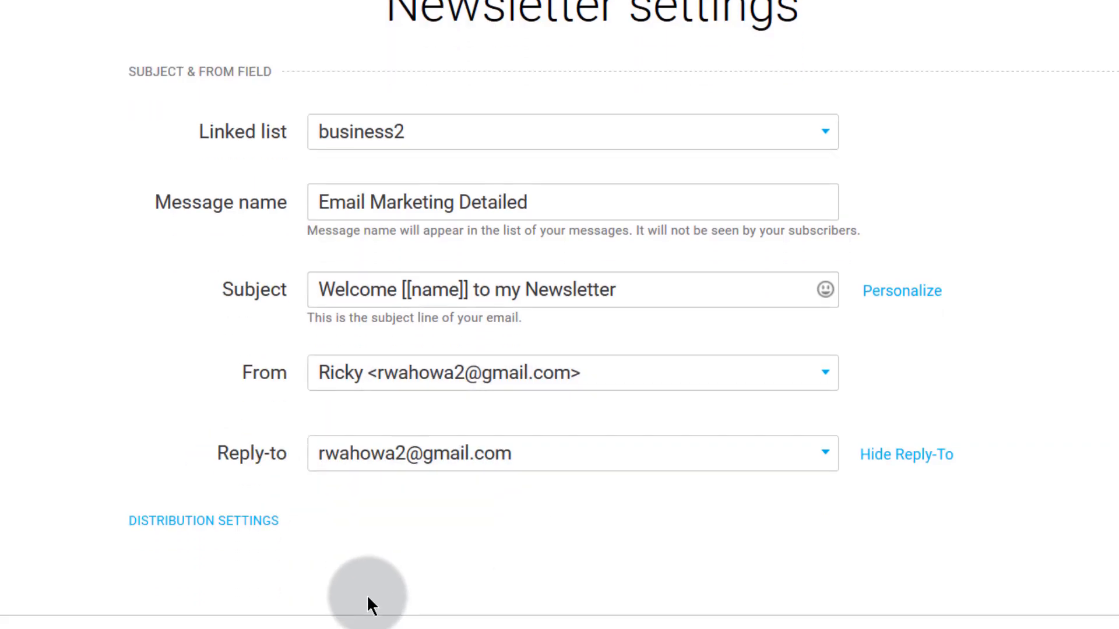
pyautogui.click(211, 392)
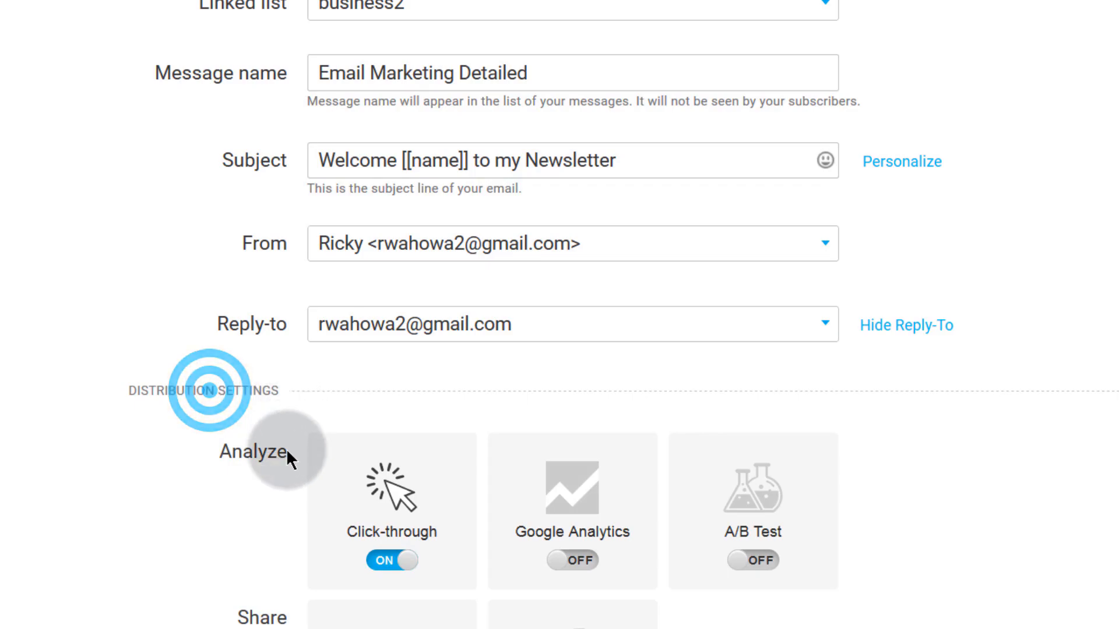
pyautogui.scroll(-3, 350, 460)
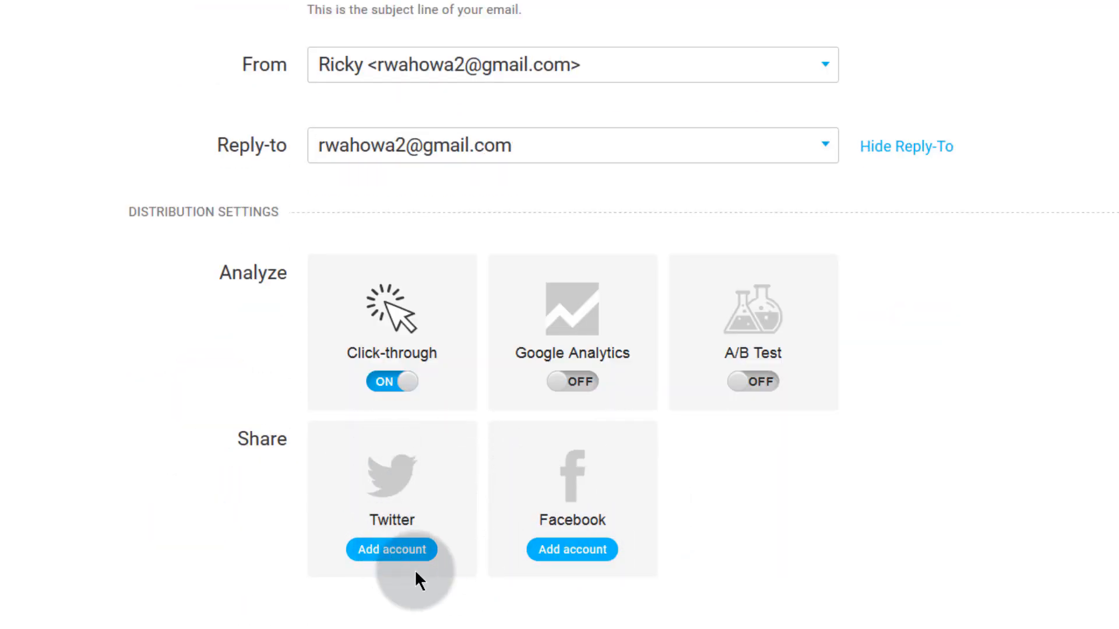
pyautogui.scroll(2, 711, 600)
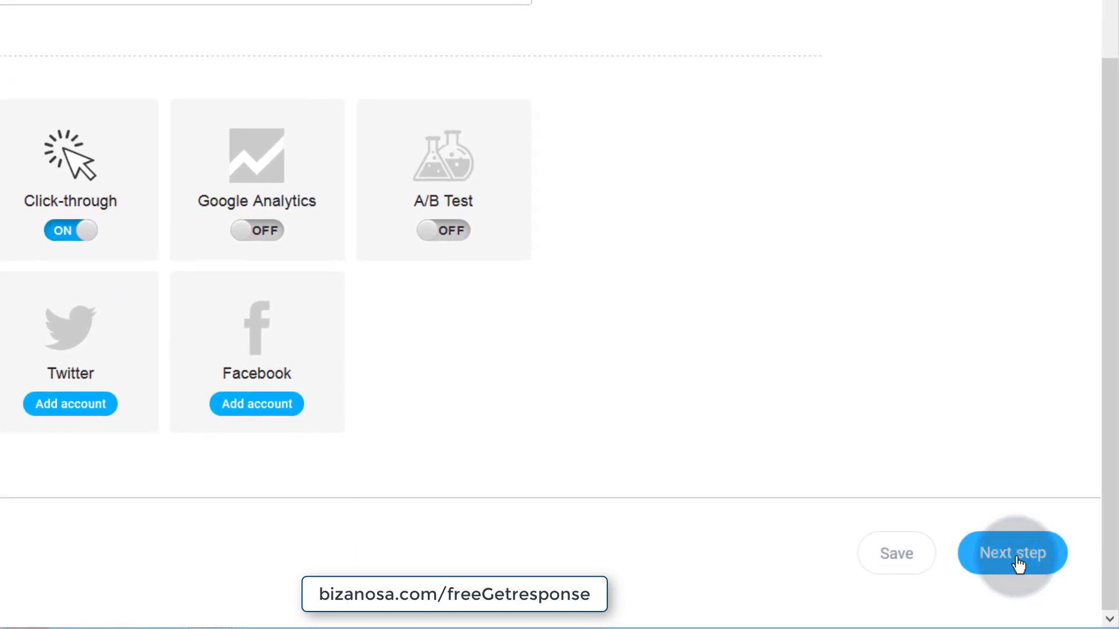
# - Advance to the template step and browse predesigned templates like Thanksgiving Sale and Black Friday Deals
pyautogui.click(1017, 564)
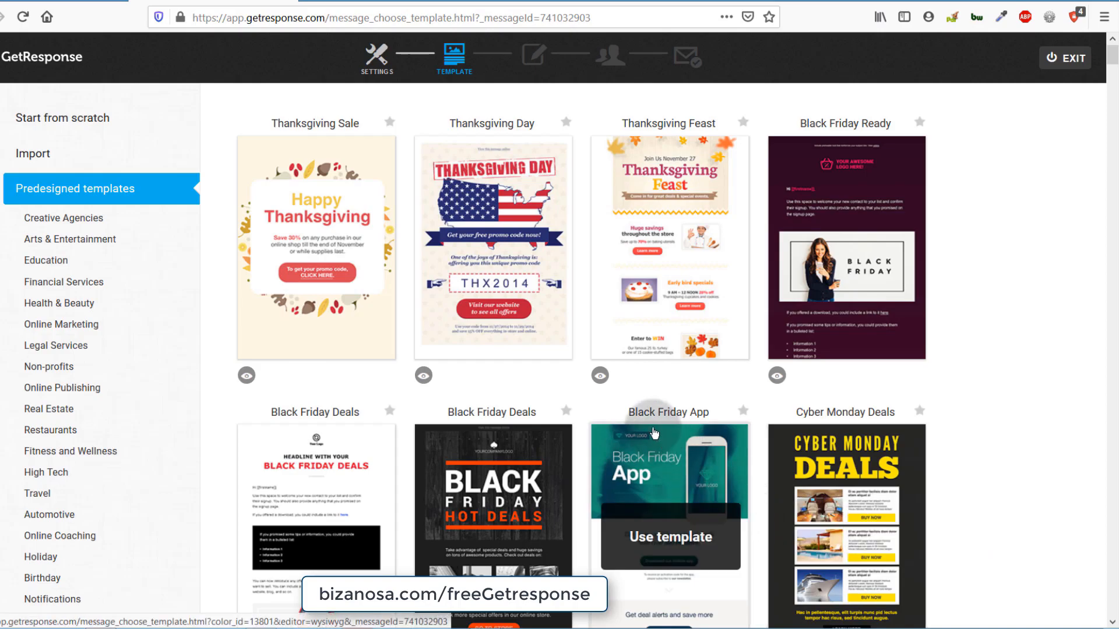
pyautogui.scroll(-8, 286, 298)
pyautogui.scroll(8, 280, 298)
pyautogui.scroll(-15, 280, 299)
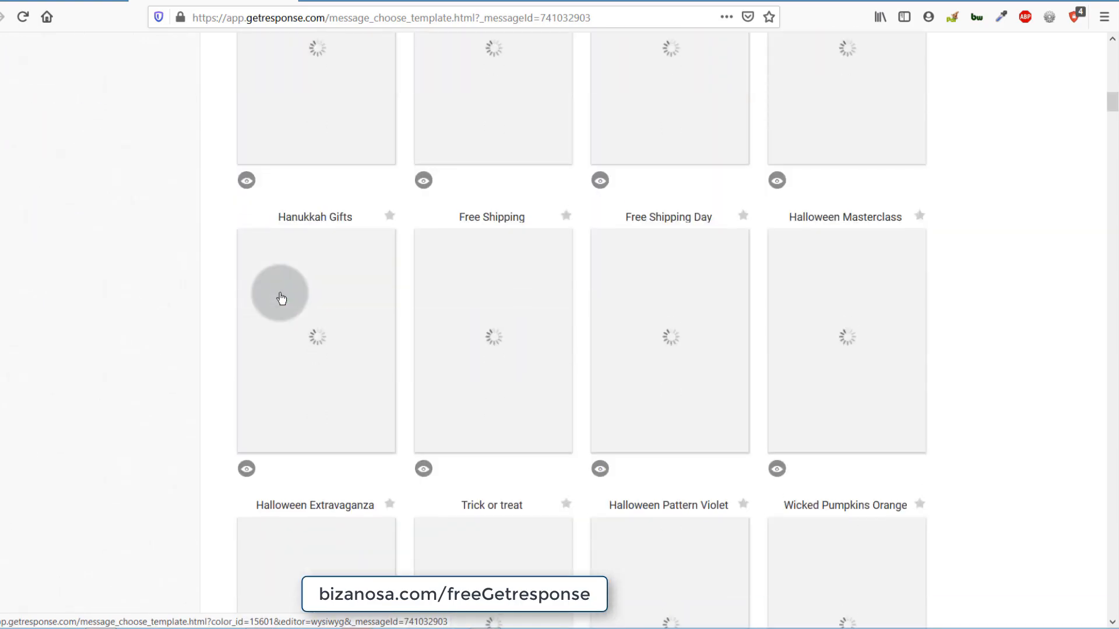
pyautogui.scroll(10, 281, 293)
pyautogui.scroll(5, 282, 294)
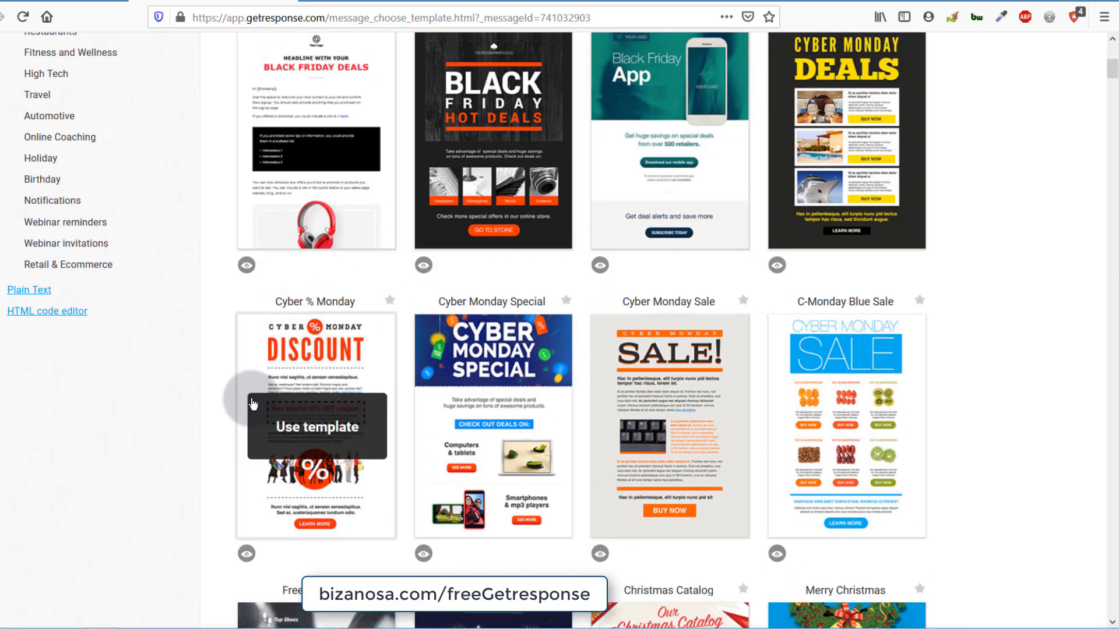
pyautogui.scroll(-8, 72, 431)
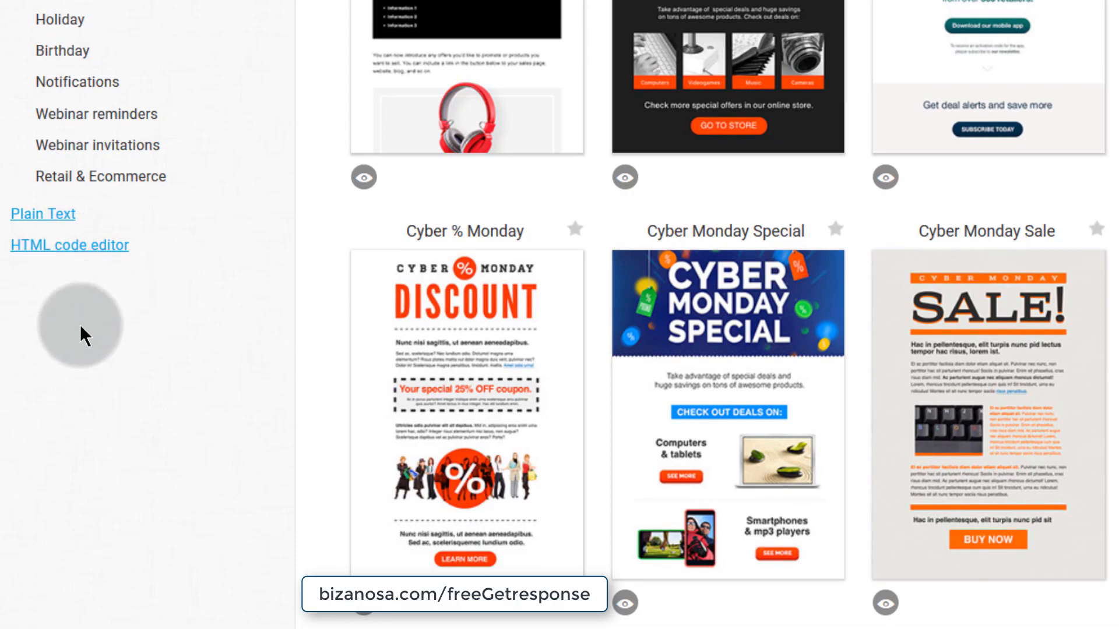
pyautogui.moveTo(349, 432)
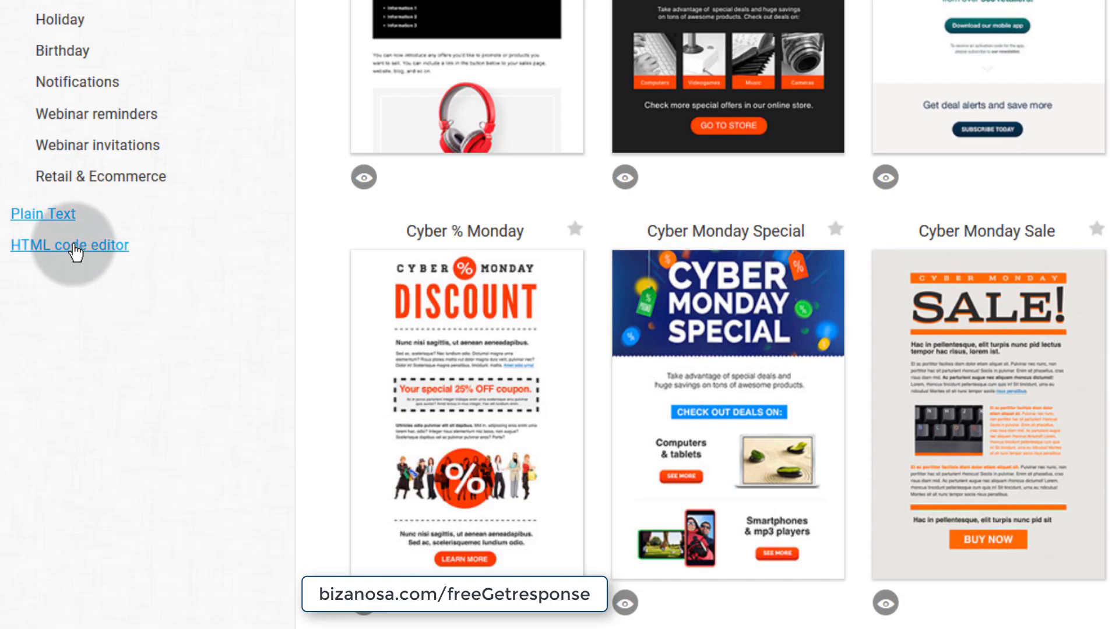
pyautogui.scroll(10, 108, 233)
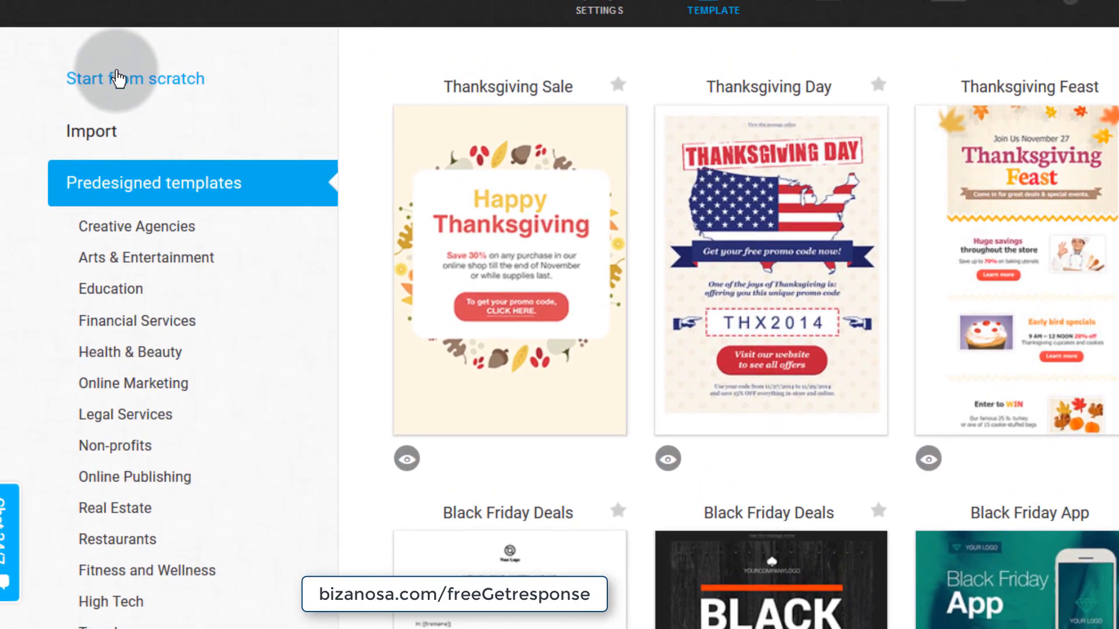
# - Start from scratch using the 1 column-3 layout: image placeholder above Lorem ipsum text
pyautogui.click(146, 77)
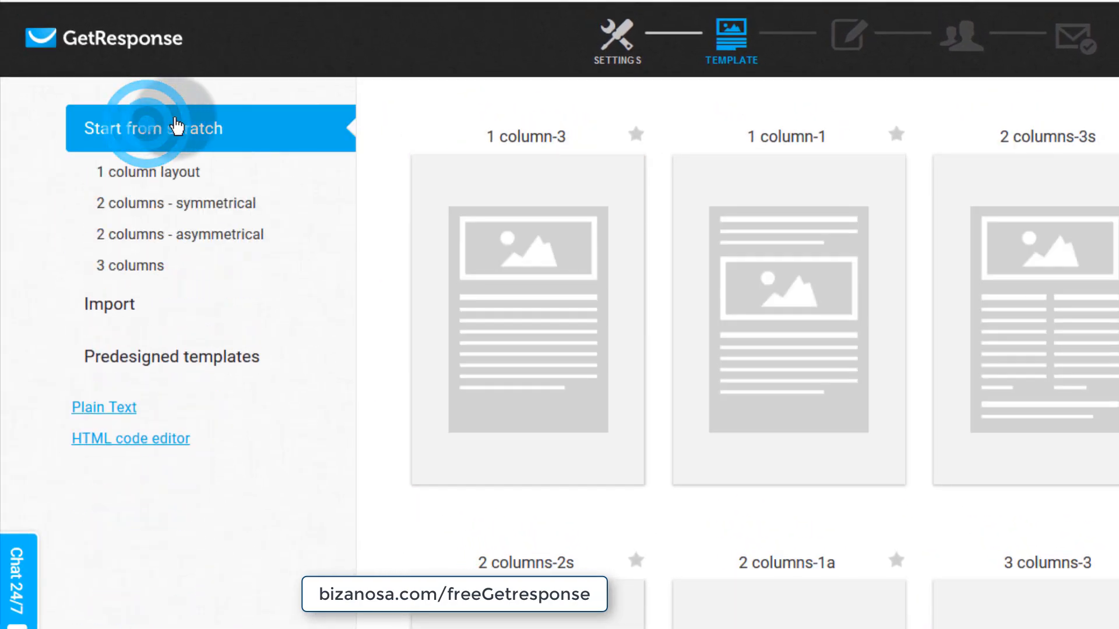
pyautogui.moveTo(555, 314)
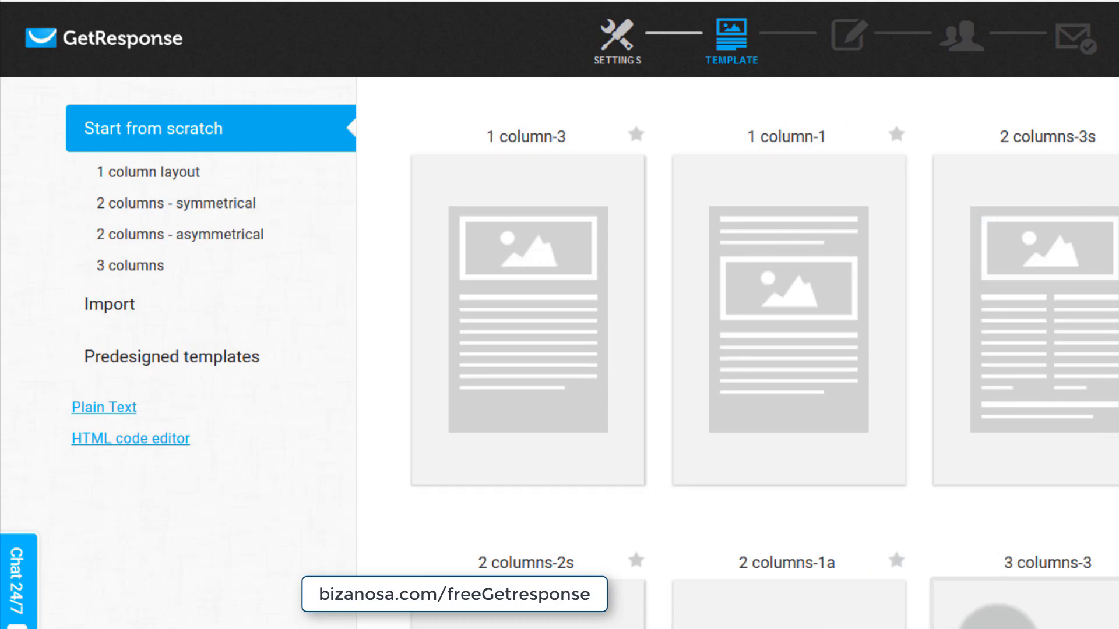
pyautogui.scroll(-6, 816, 618)
pyautogui.scroll(-4, 855, 618)
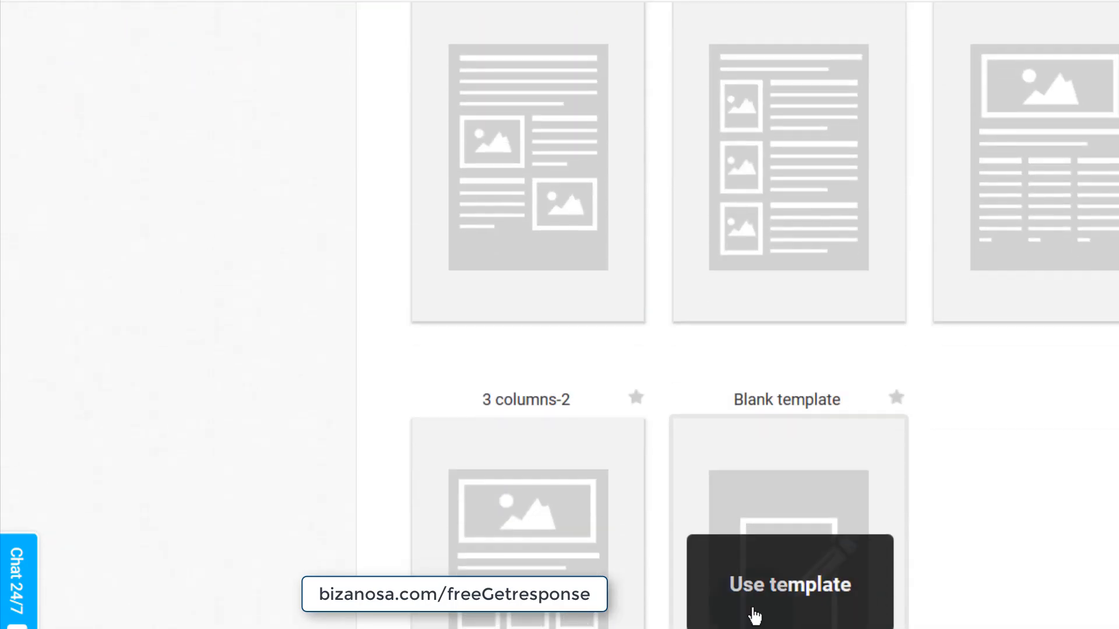
pyautogui.scroll(10, 746, 589)
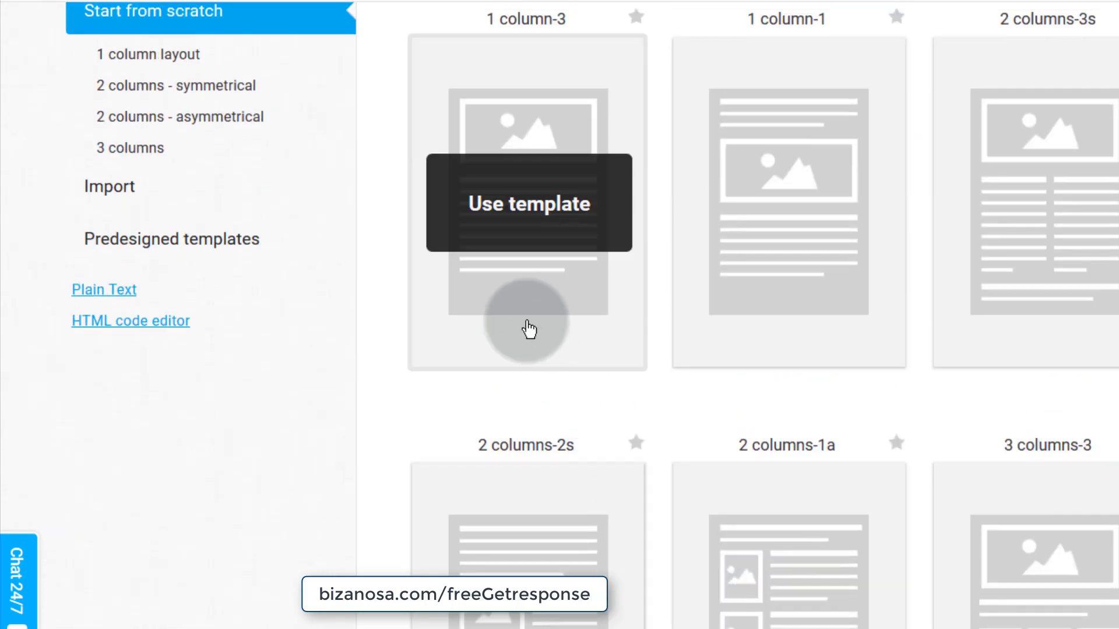
pyautogui.moveTo(790, 222)
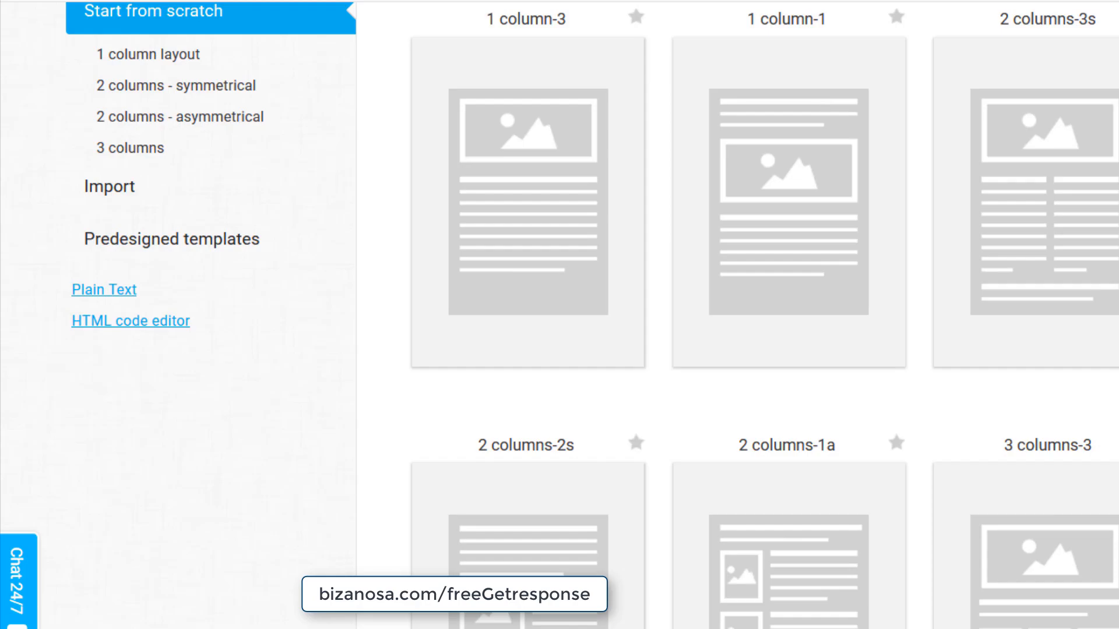
pyautogui.scroll(-8, 901, 475)
pyautogui.scroll(10, 694, 524)
pyautogui.moveTo(522, 353)
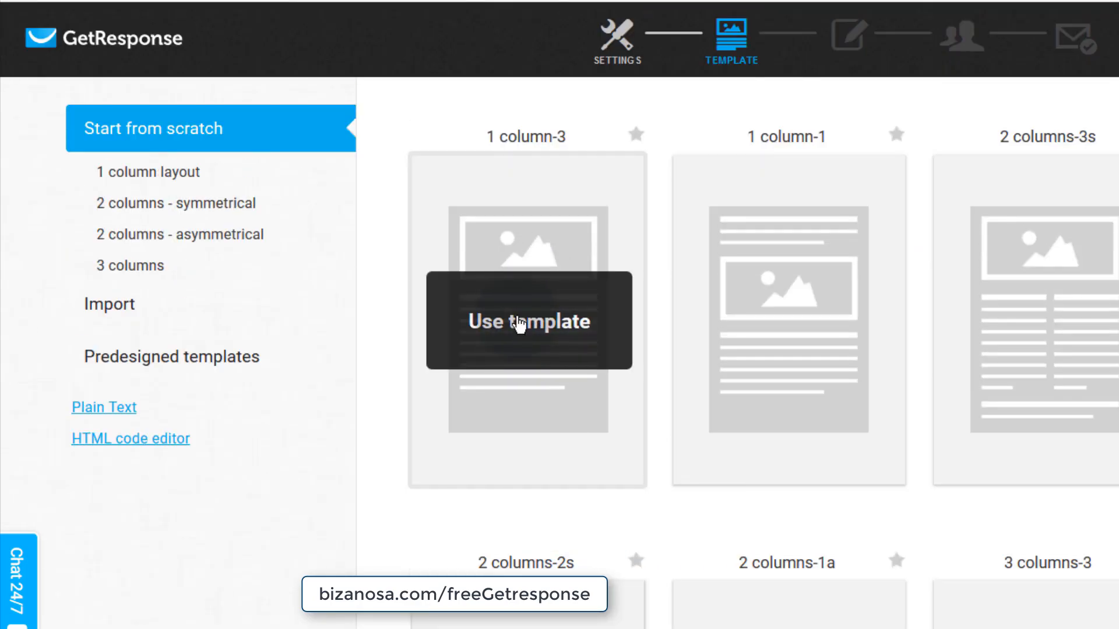
pyautogui.click(519, 323)
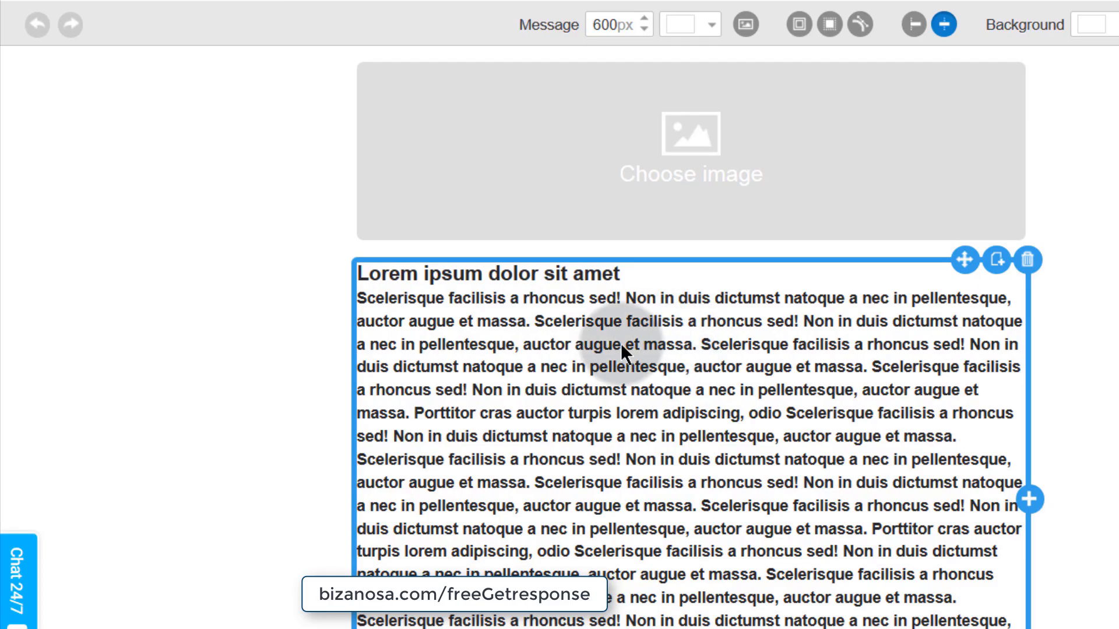
pyautogui.click(718, 217)
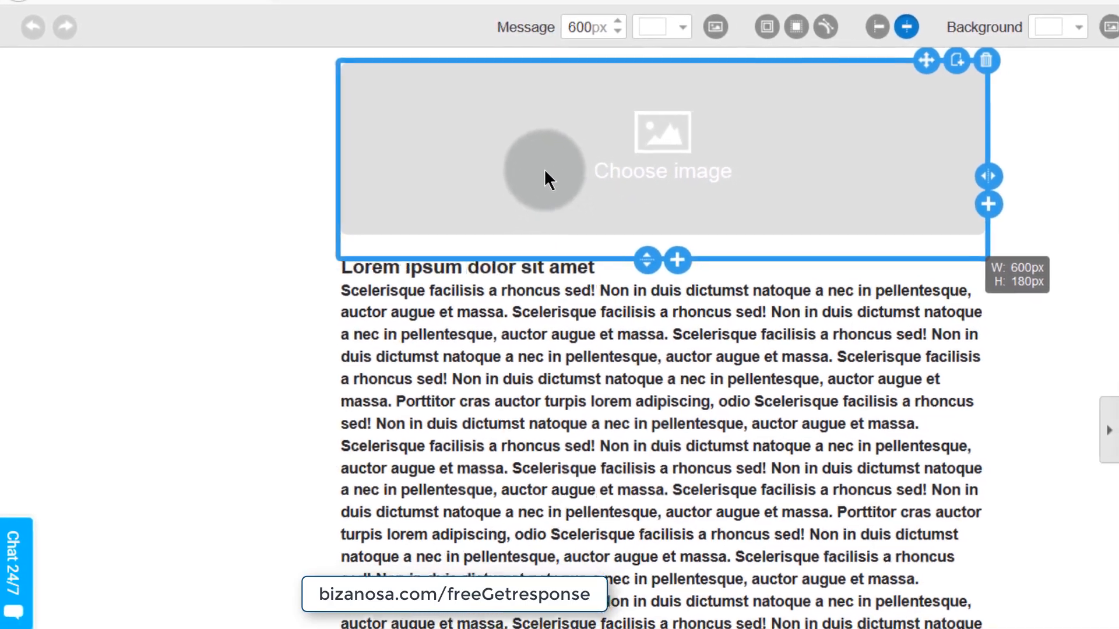
pyautogui.click(484, 329)
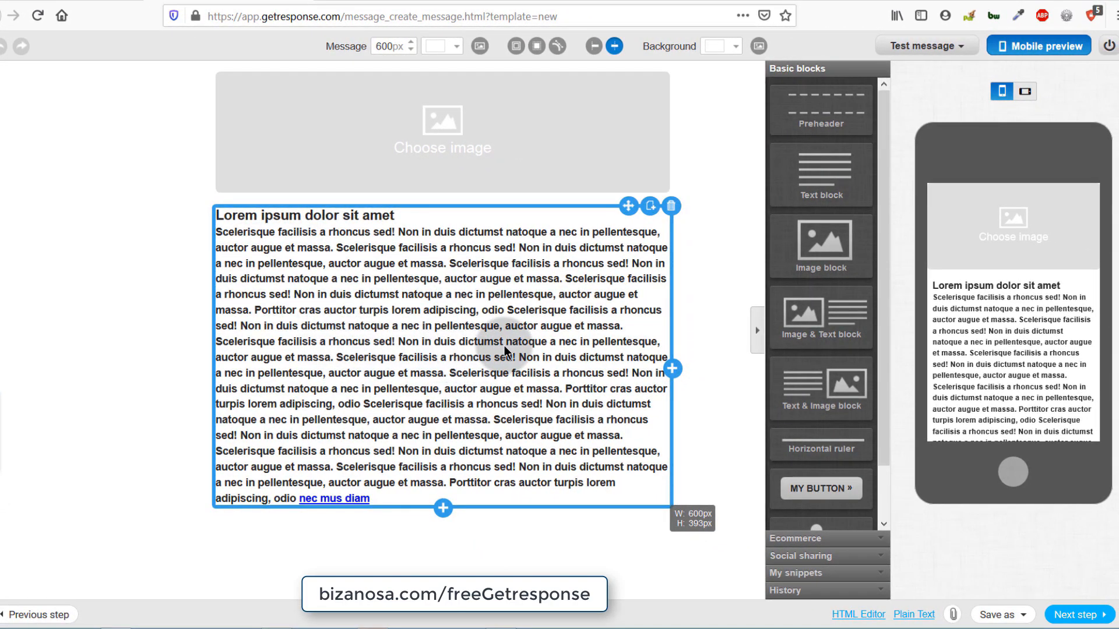
pyautogui.click(328, 139)
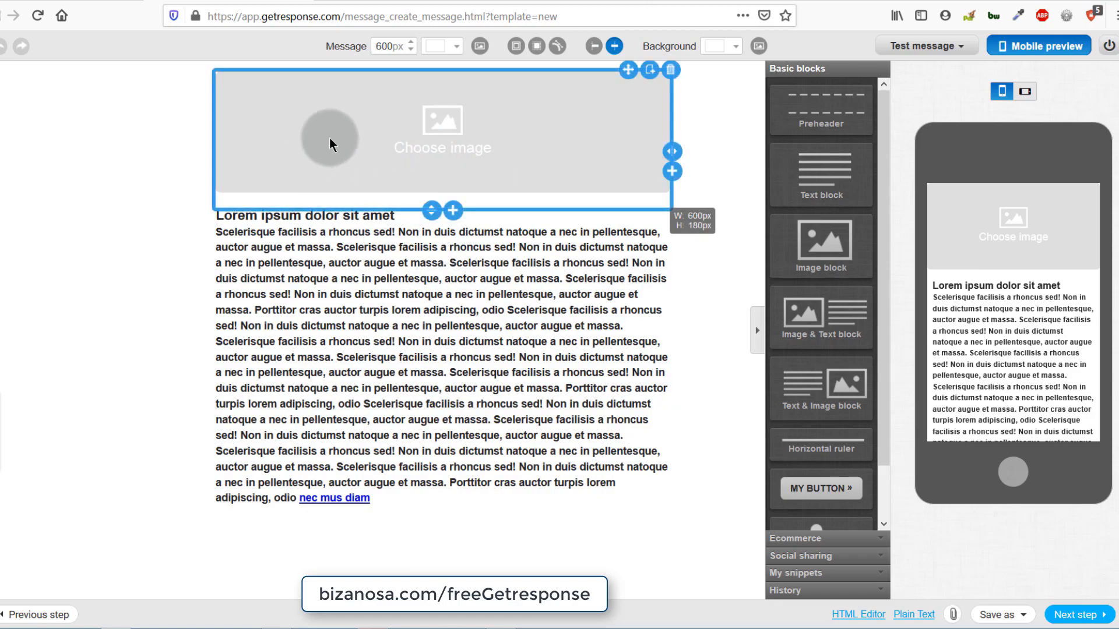
pyautogui.click(435, 249)
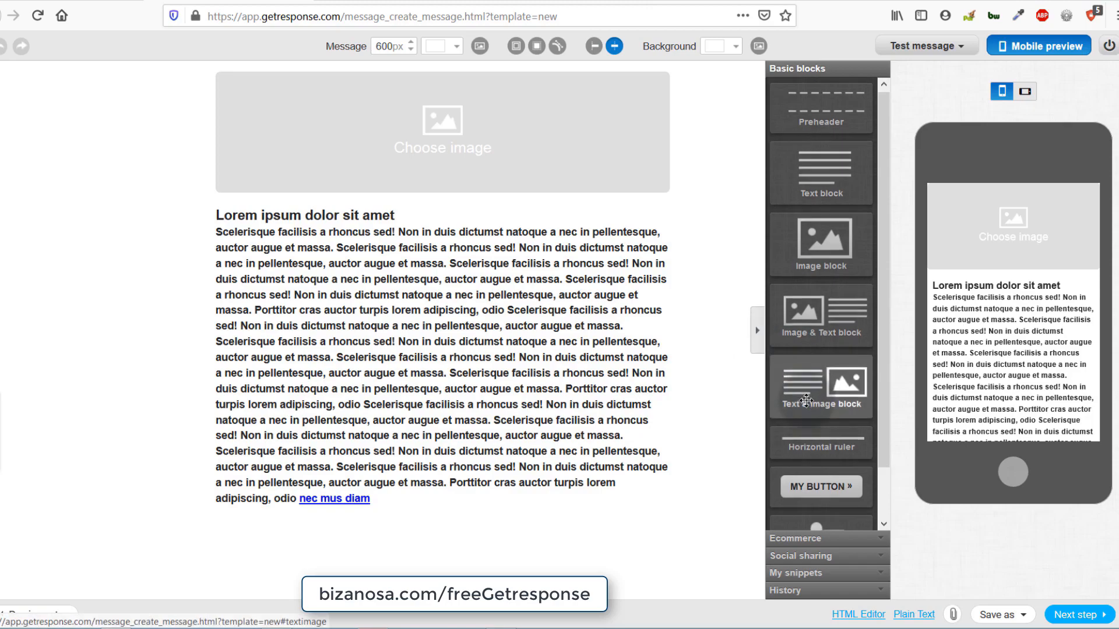
pyautogui.scroll(-2, 807, 401)
pyautogui.scroll(2, 807, 401)
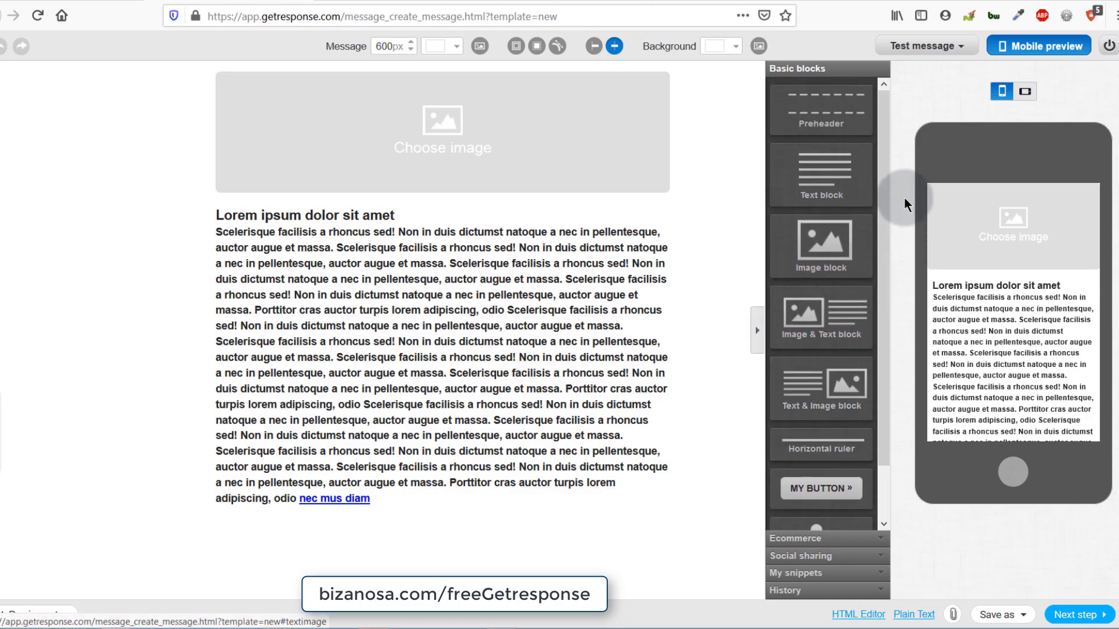
pyautogui.scroll(-2, 826, 483)
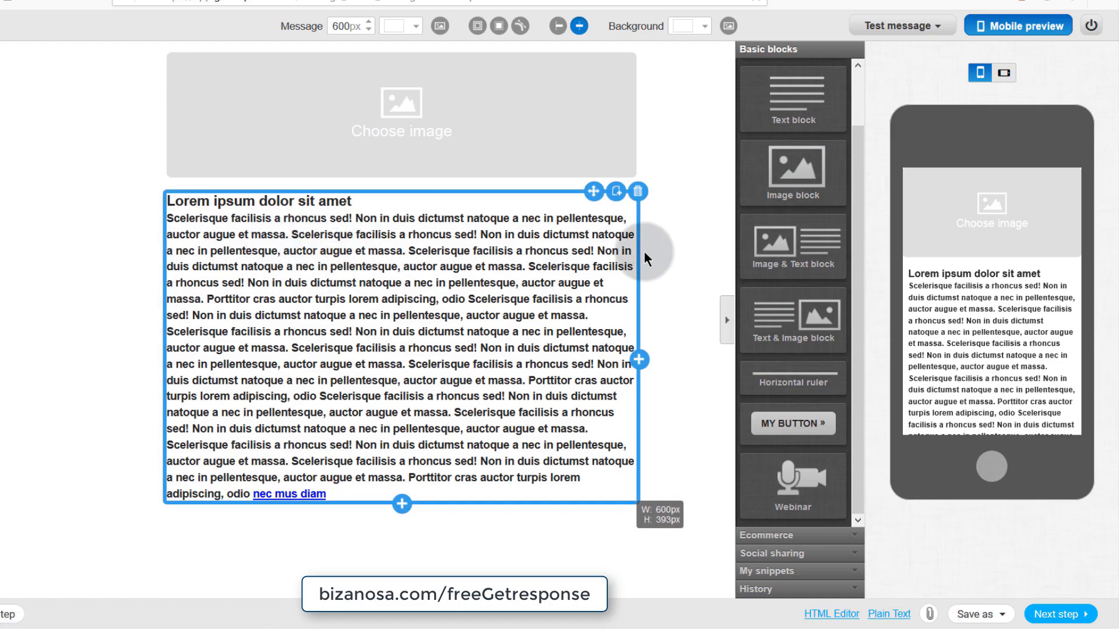
# - Add a new text block and place an image block below it
pyautogui.moveTo(628, 139); pyautogui.dragTo(237, 247)
pyautogui.click(256, 246)
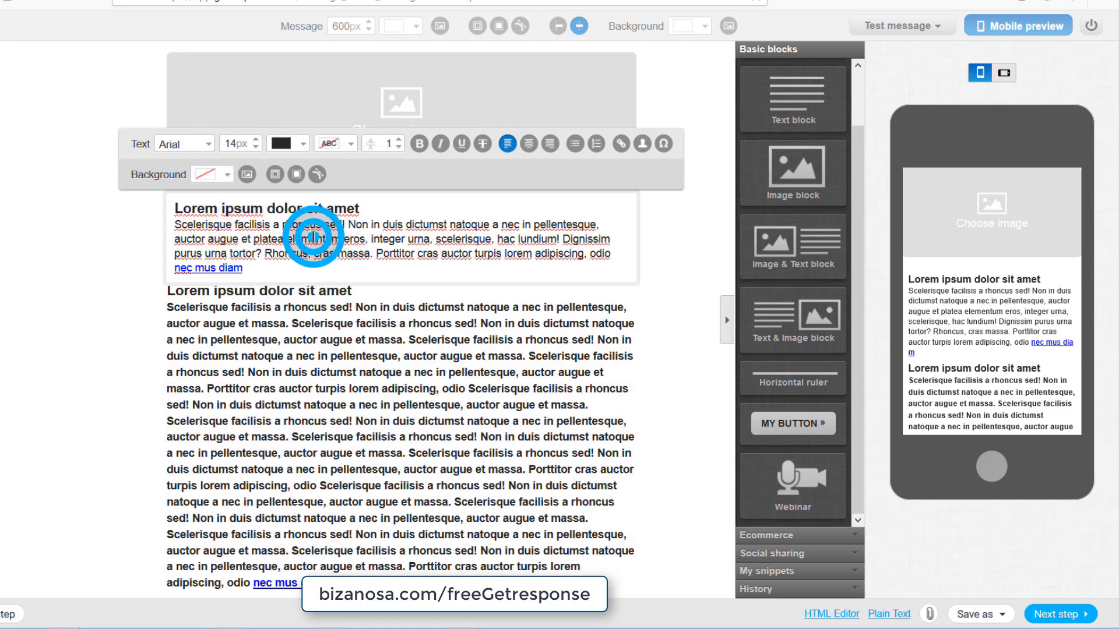
pyautogui.moveTo(796, 168); pyautogui.dragTo(274, 249)
pyautogui.moveTo(287, 298); pyautogui.dragTo(251, 256)
pyautogui.click(694, 441)
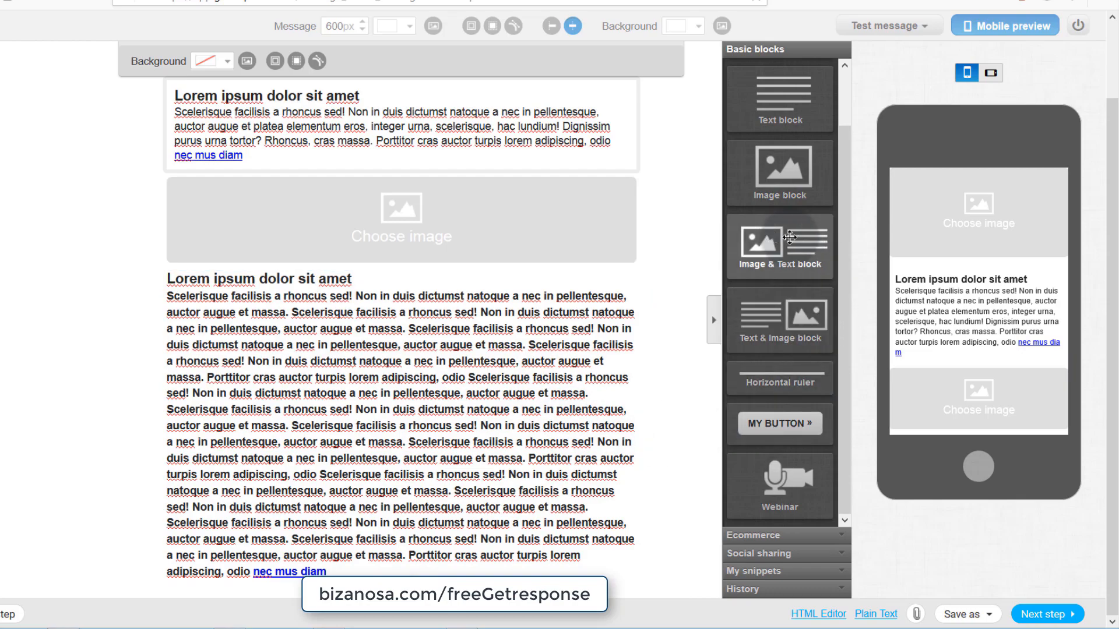
# - Insert an image-and-text block, leaving its picture unchosen after checking the image library
pyautogui.moveTo(726, 282); pyautogui.dragTo(319, 339)
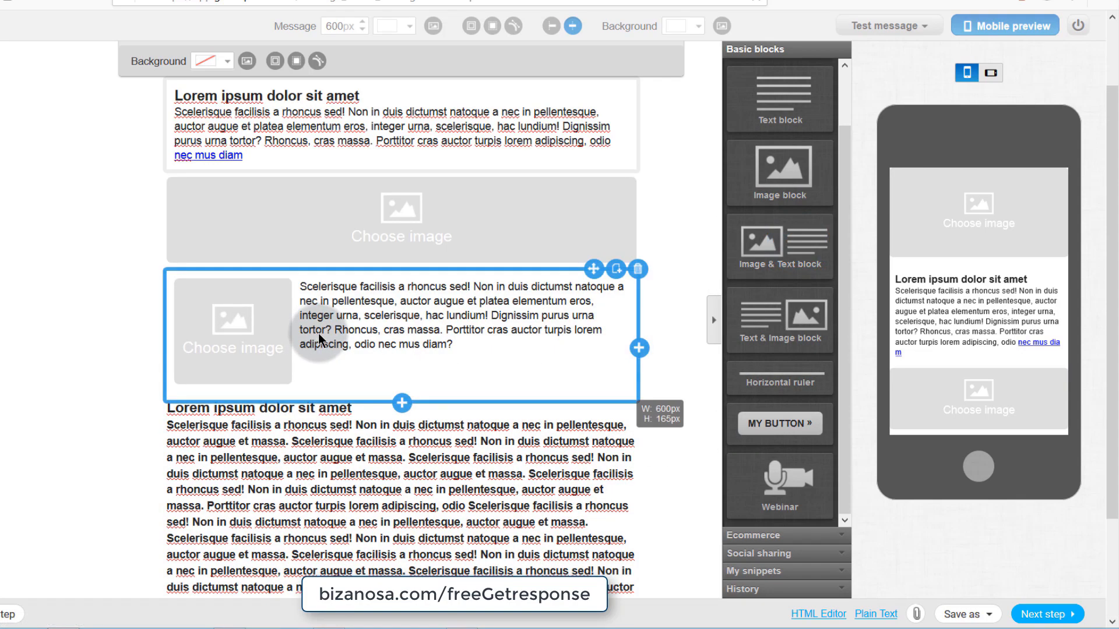
pyautogui.click(389, 311)
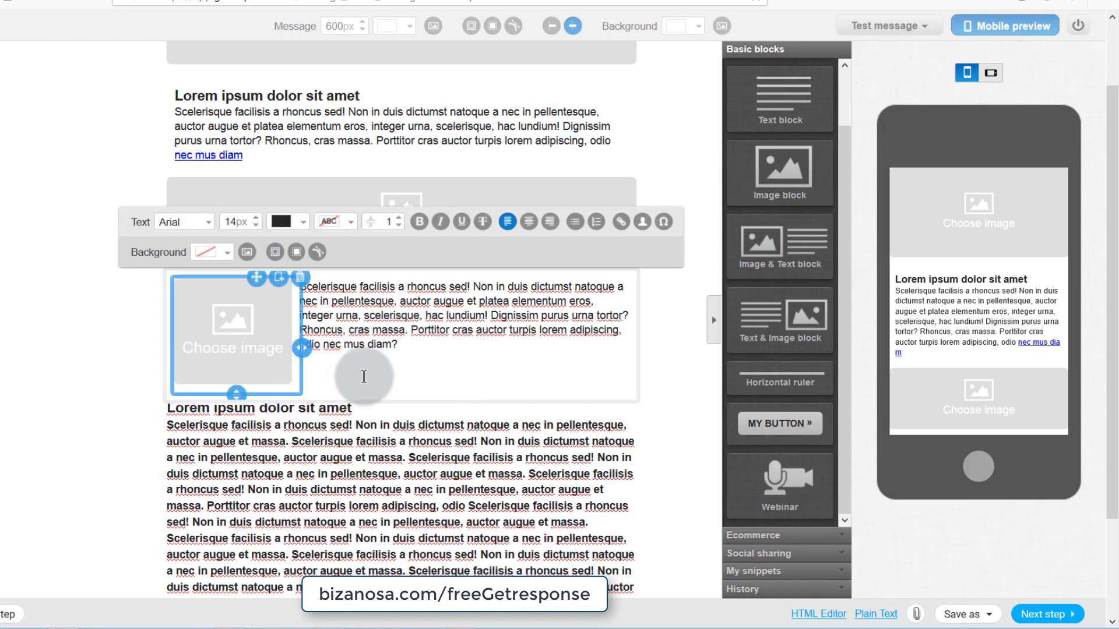
pyautogui.click(234, 337)
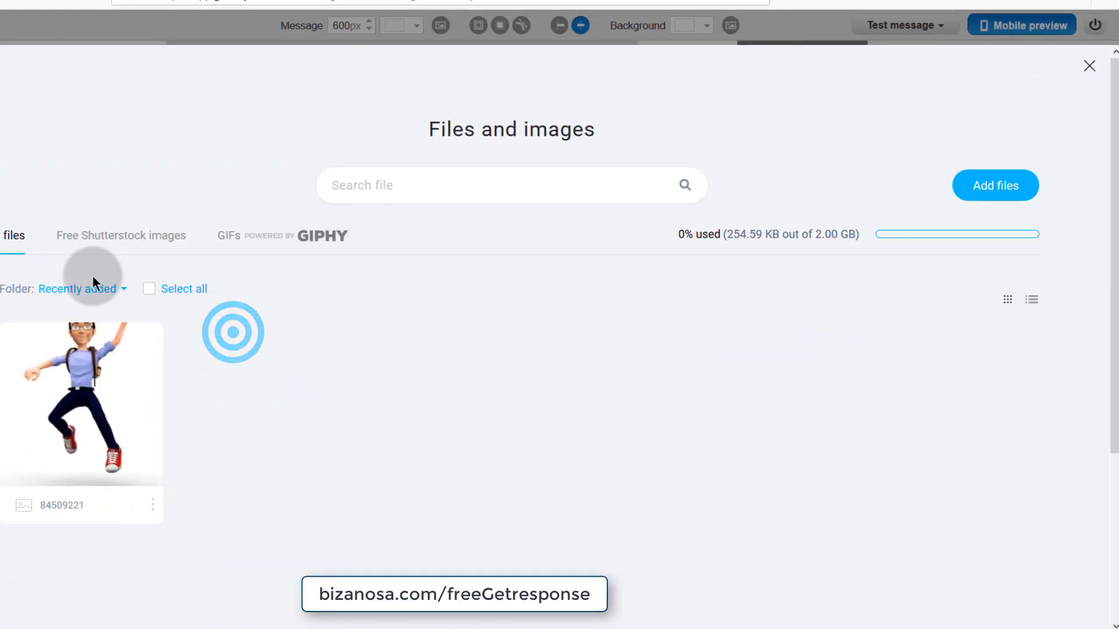
pyautogui.click(1096, 71)
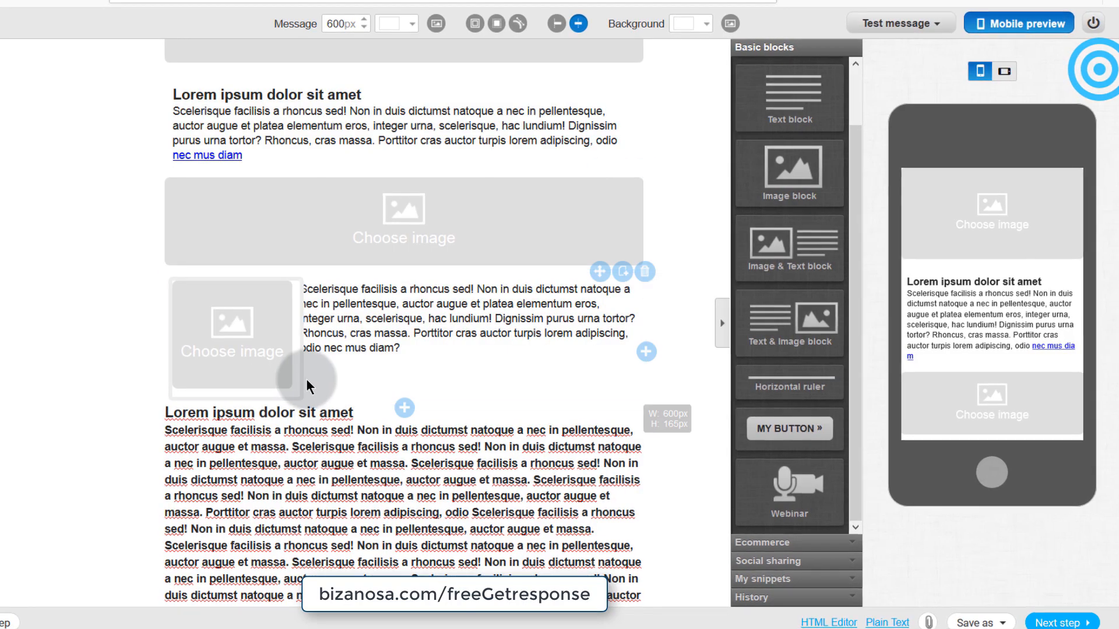
pyautogui.click(390, 222)
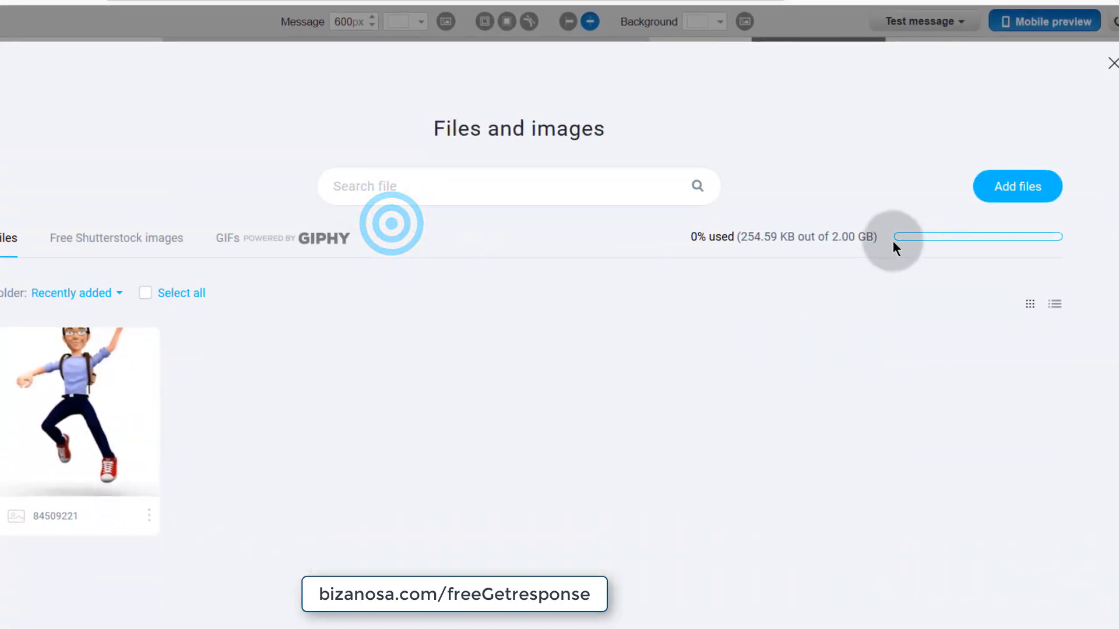
pyautogui.click(1113, 63)
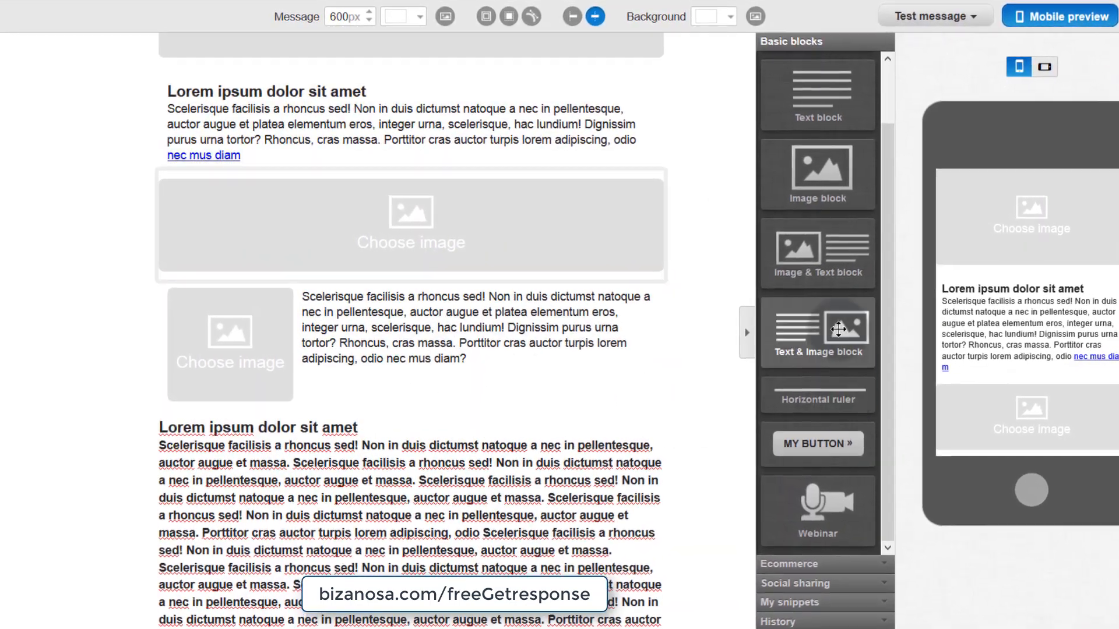
pyautogui.scroll(-2, 671, 403)
# - Add a divider line and a green Lorem ipsum button widened across the message
pyautogui.moveTo(833, 406); pyautogui.dragTo(312, 309)
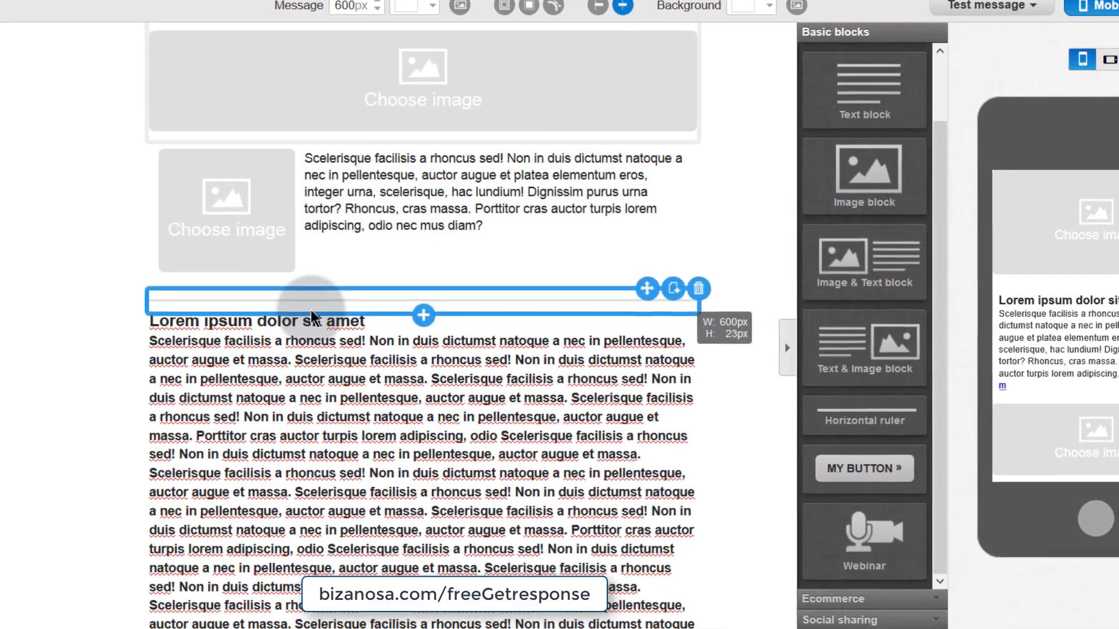
pyautogui.click(339, 301)
pyautogui.moveTo(881, 481); pyautogui.dragTo(432, 348)
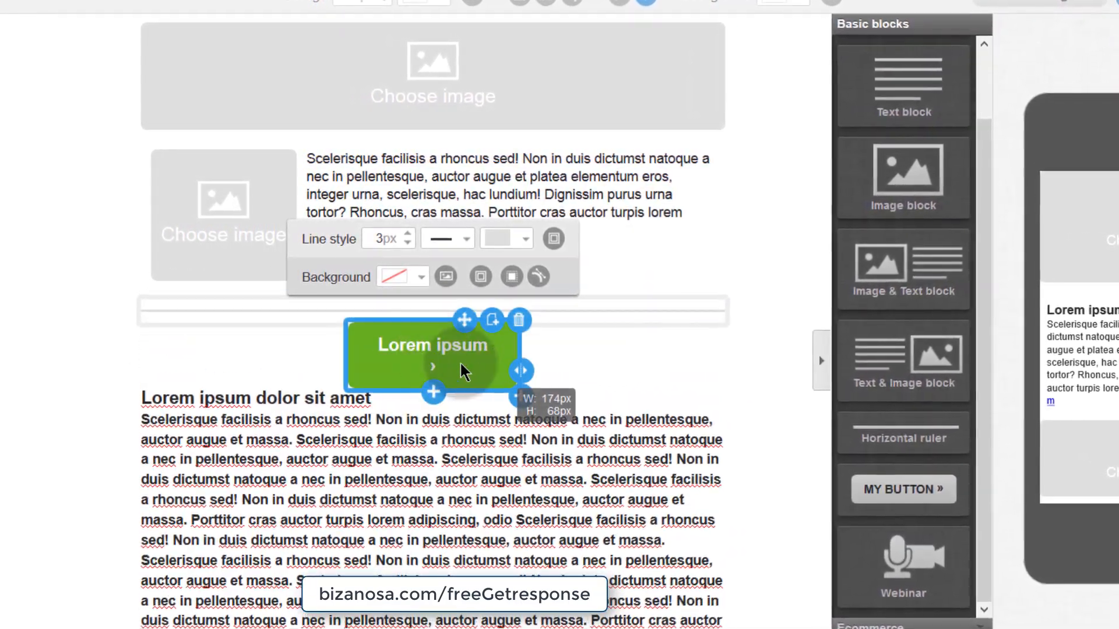
pyautogui.moveTo(522, 368); pyautogui.dragTo(733, 374)
pyautogui.click(431, 349)
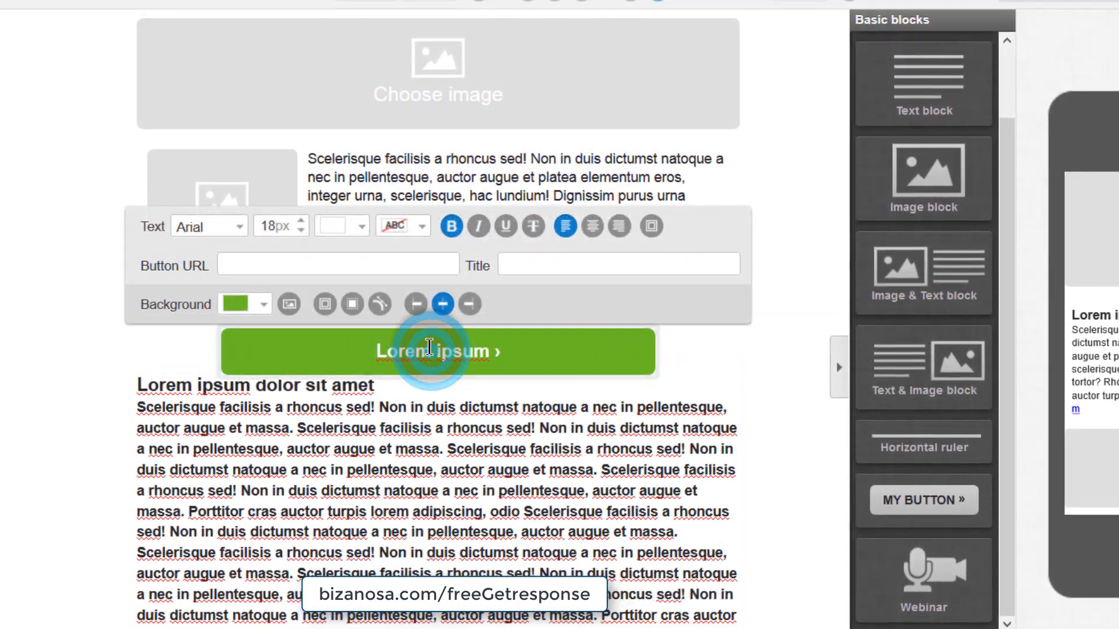
pyautogui.click(248, 259)
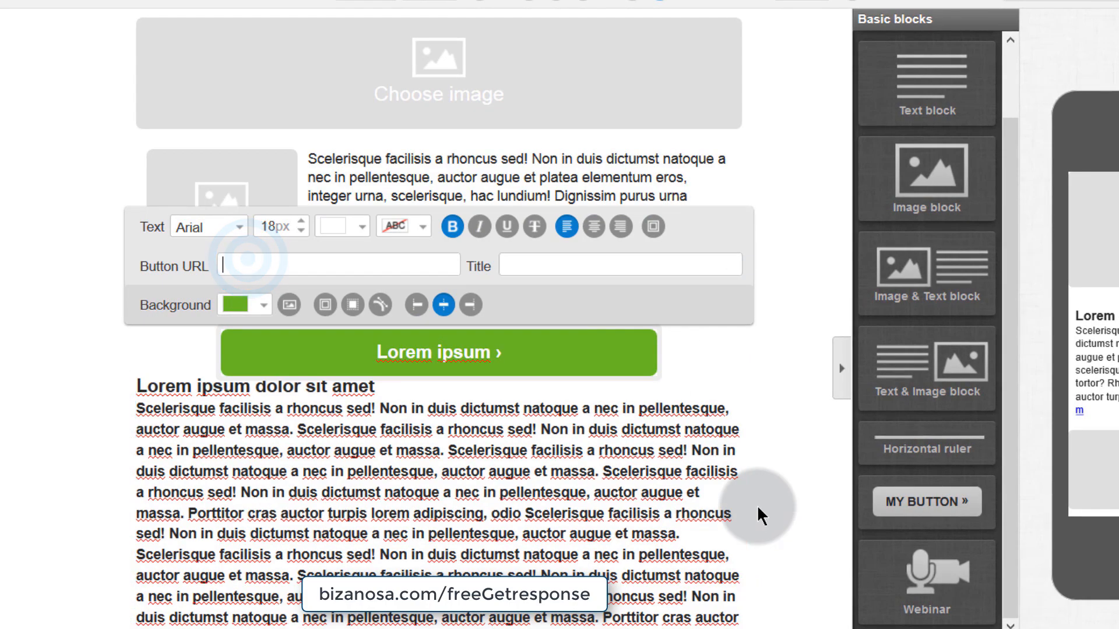
# - Add a webinar block with its Join now button
pyautogui.scroll(-1, 762, 587)
pyautogui.moveTo(954, 580); pyautogui.dragTo(375, 387)
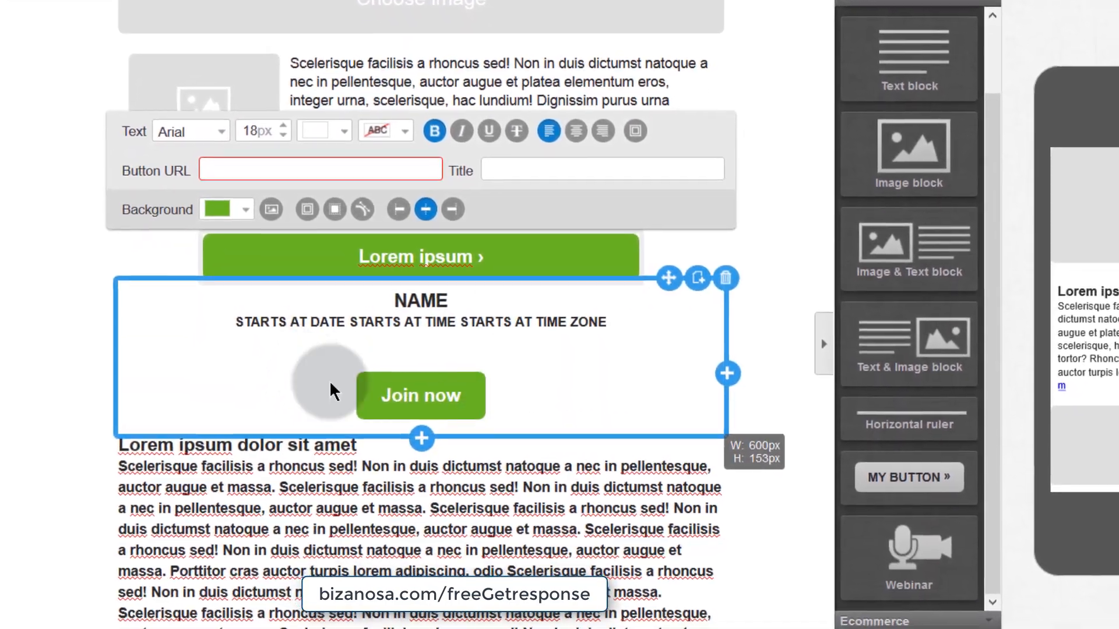
pyautogui.click(305, 350)
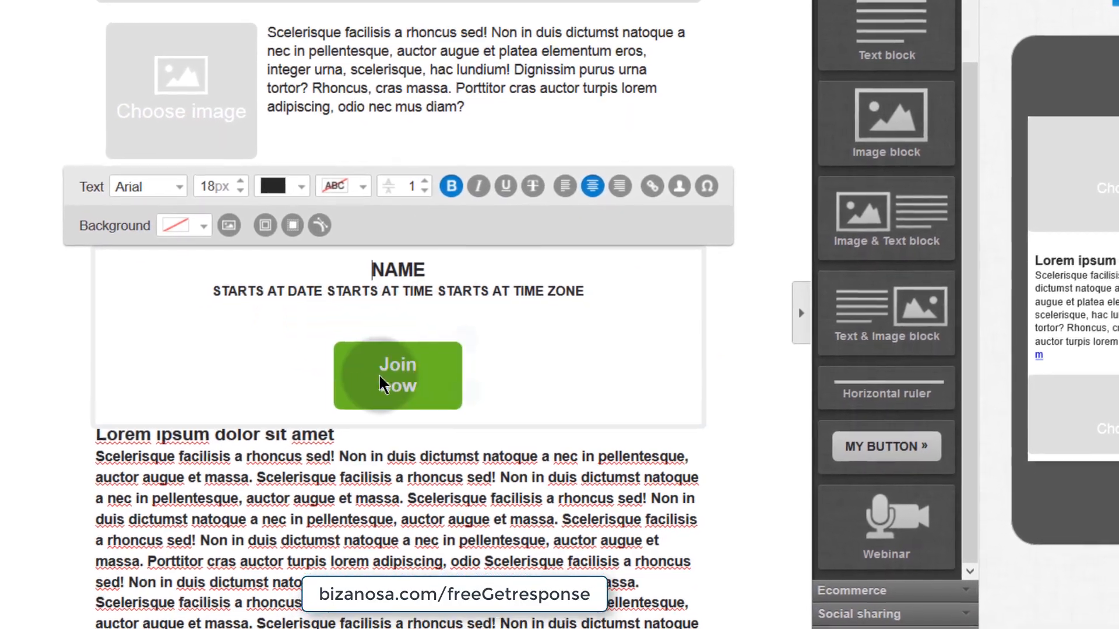
pyautogui.click(391, 365)
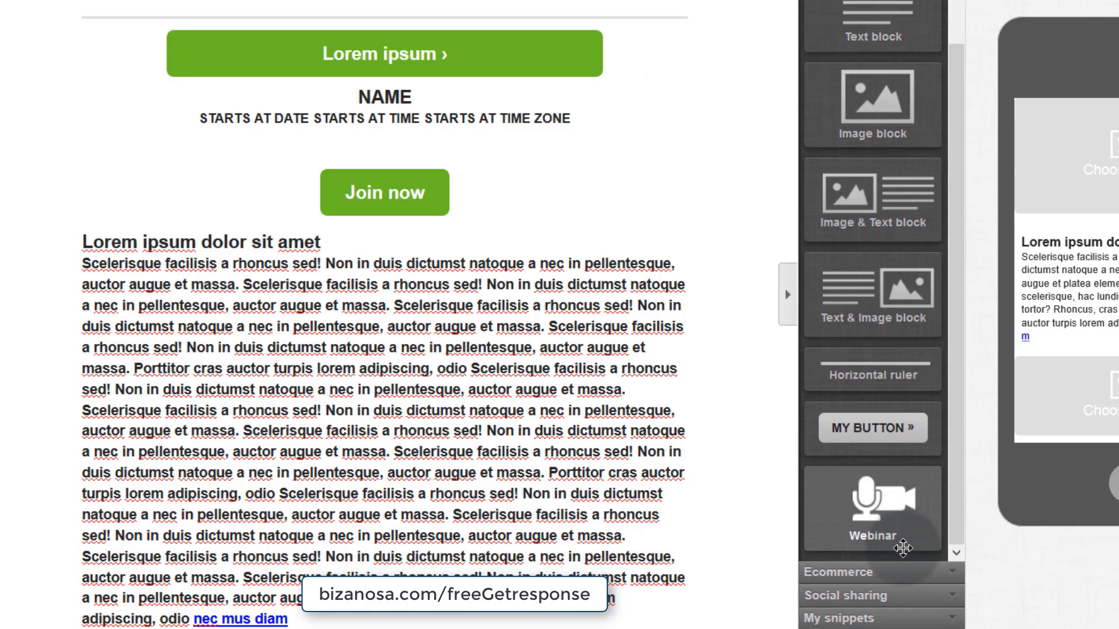
pyautogui.click(844, 574)
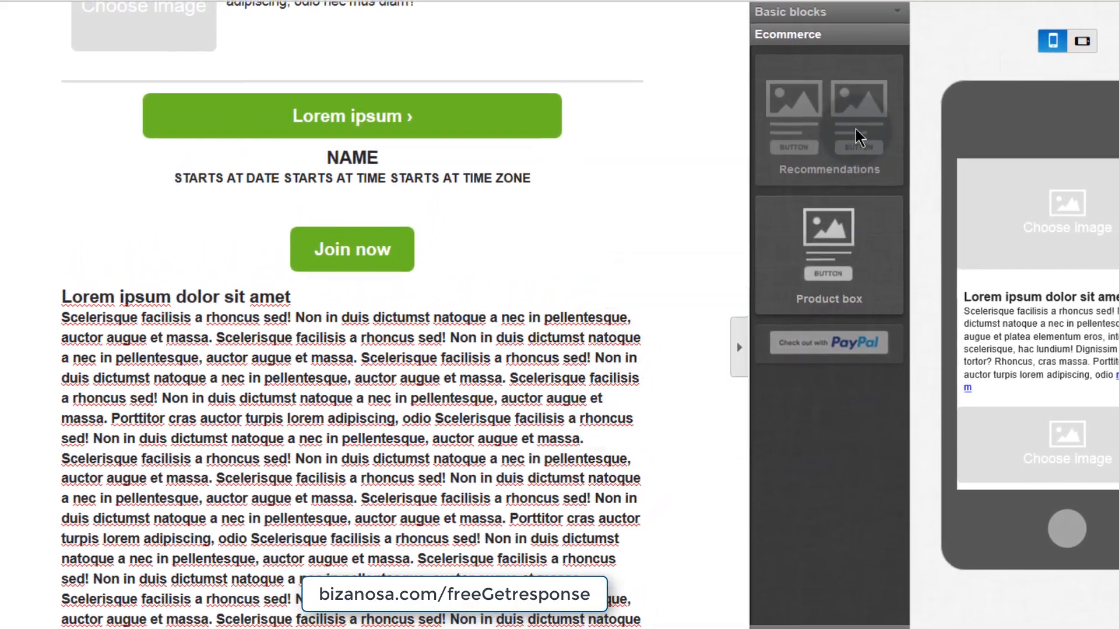
pyautogui.moveTo(861, 81)
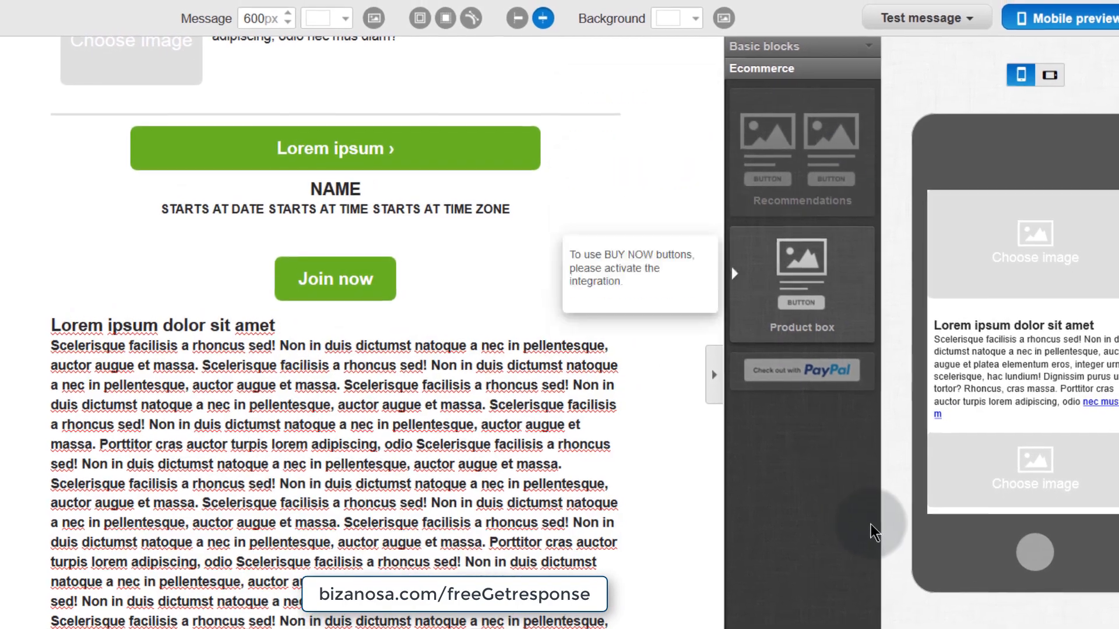
pyautogui.moveTo(793, 147)
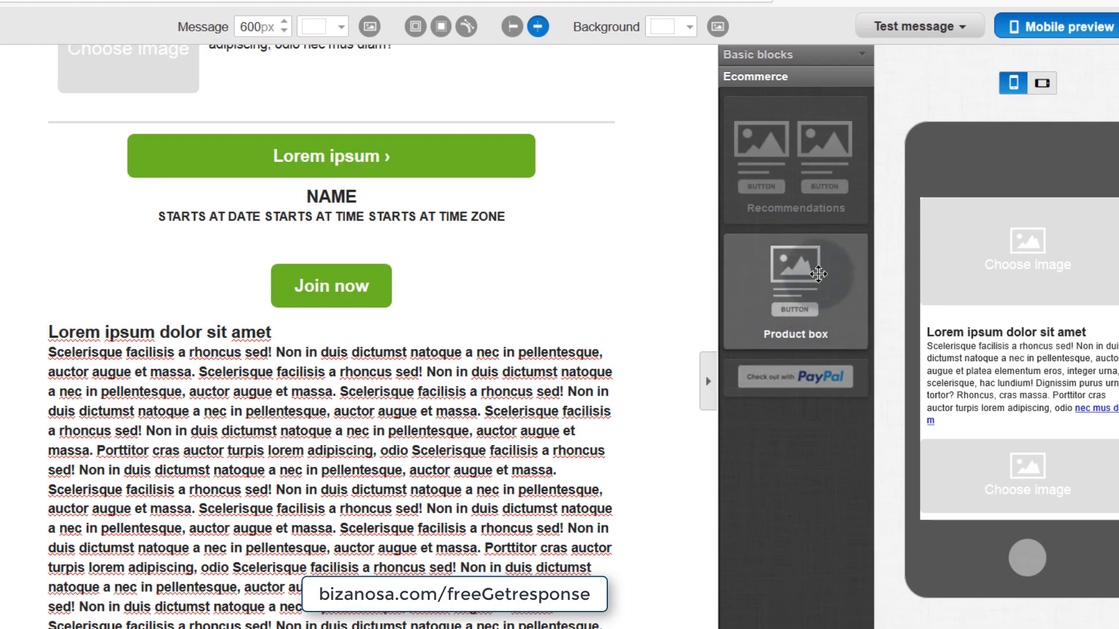
pyautogui.moveTo(810, 285); pyautogui.dragTo(227, 303)
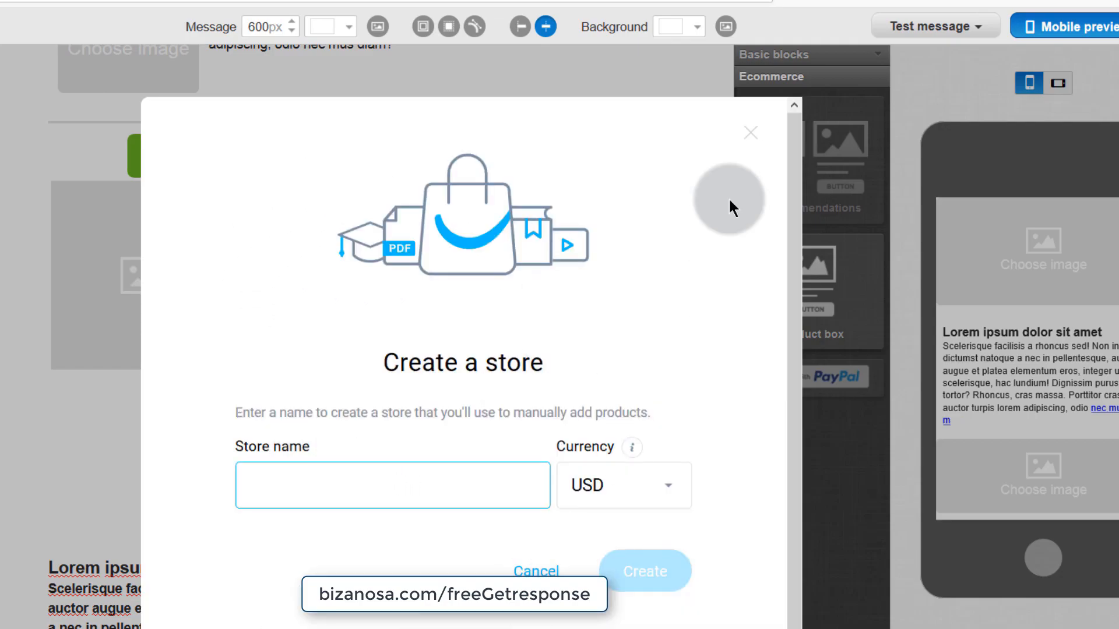
pyautogui.click(750, 136)
pyautogui.moveTo(783, 372)
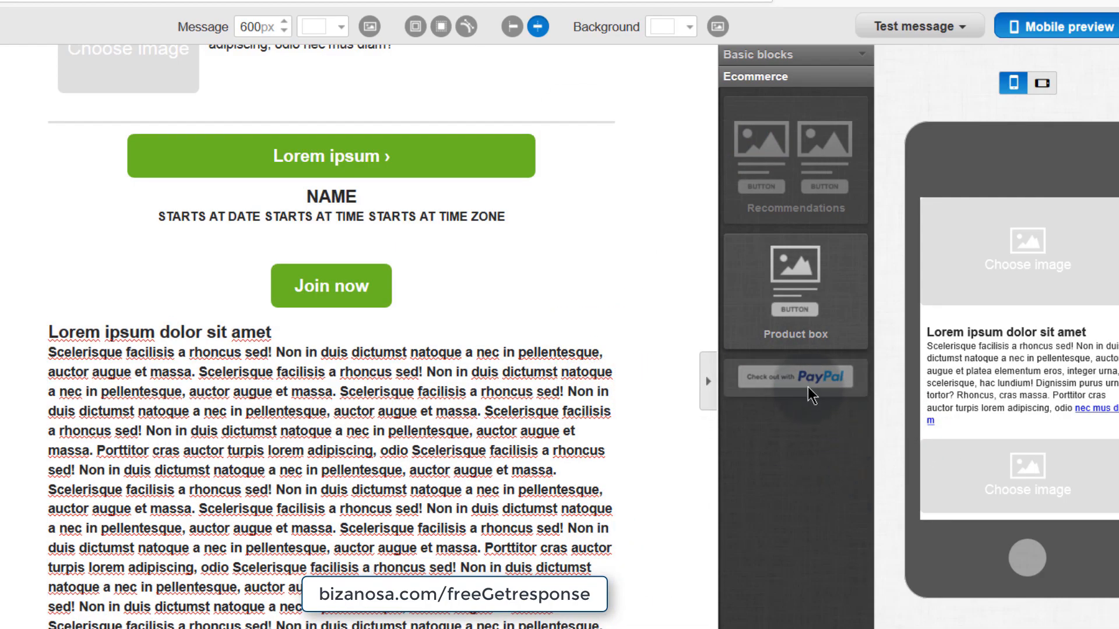
pyautogui.moveTo(802, 377); pyautogui.dragTo(655, 435)
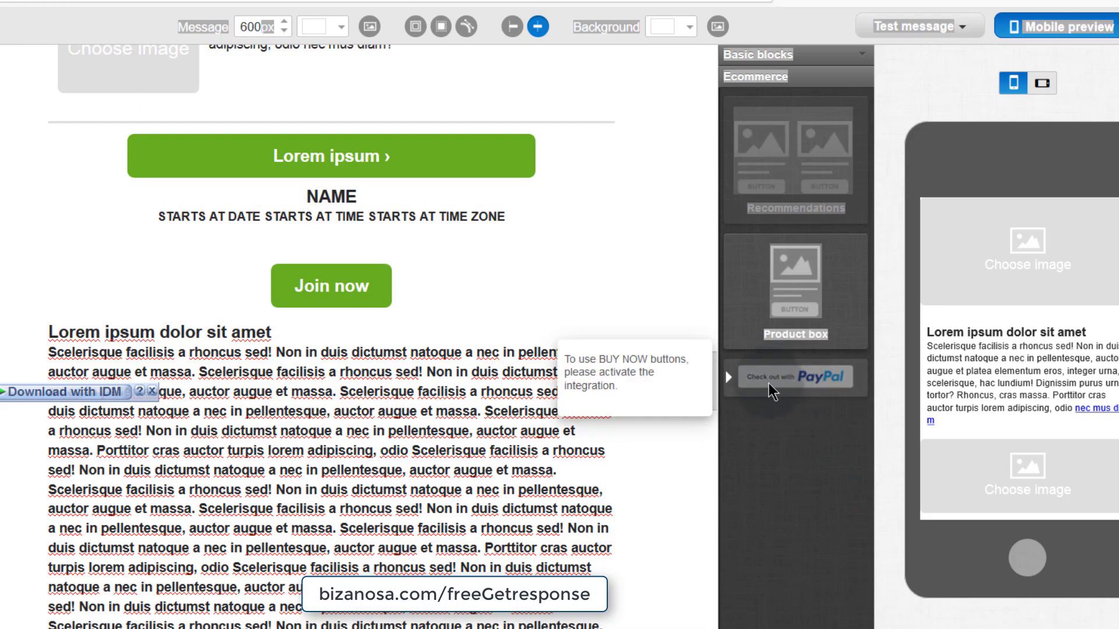
# - Restore the 6:53:33 AM version from History and delete the product block
pyautogui.click(153, 388)
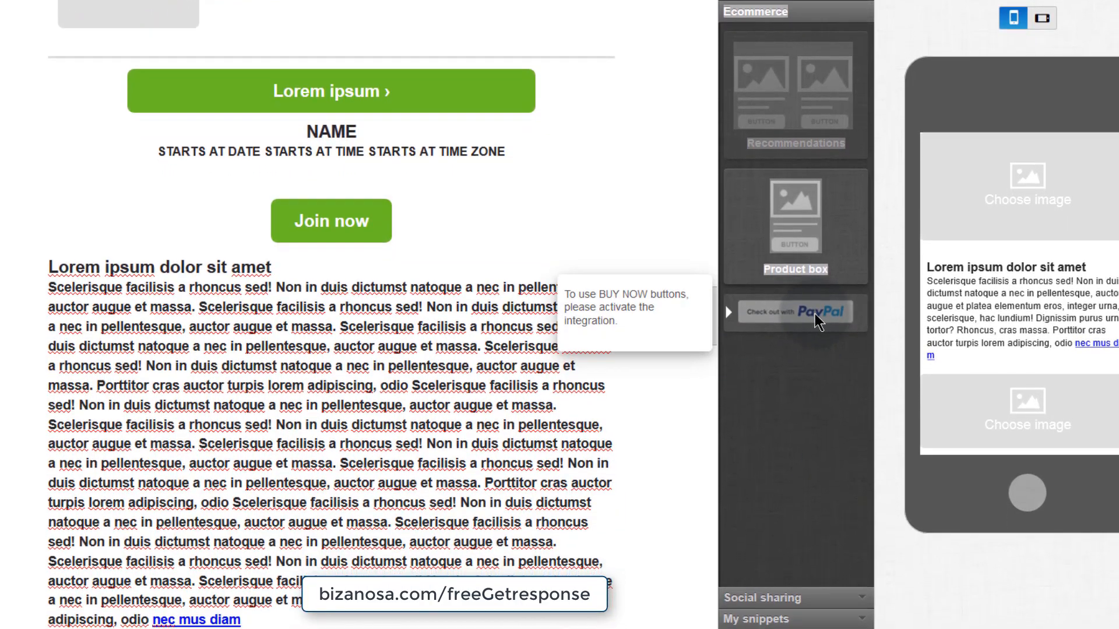
pyautogui.click(795, 574)
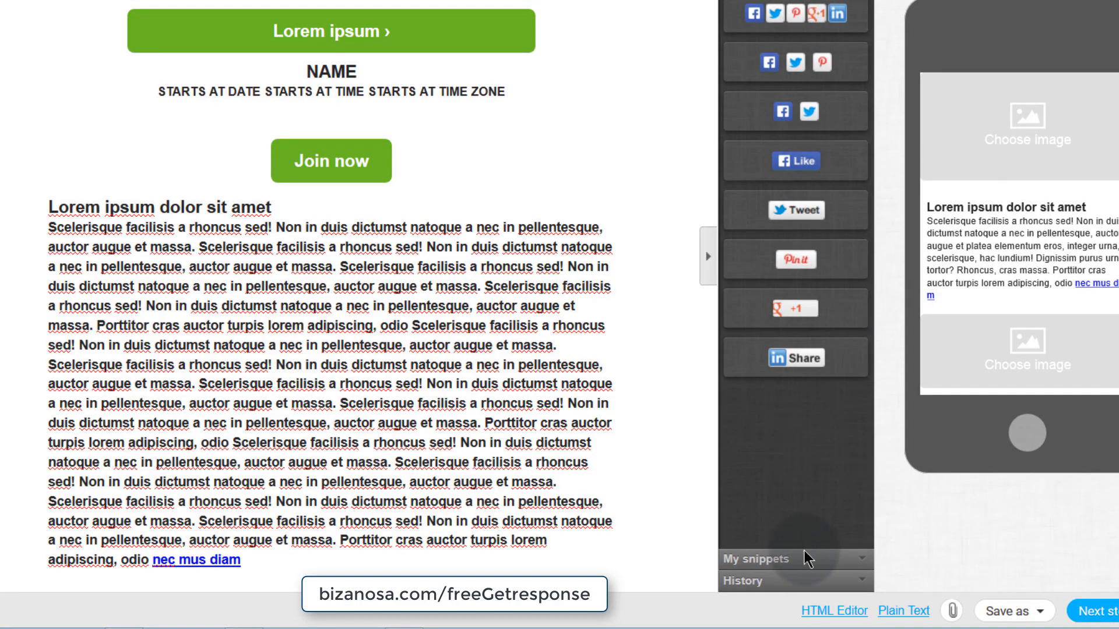
pyautogui.click(788, 561)
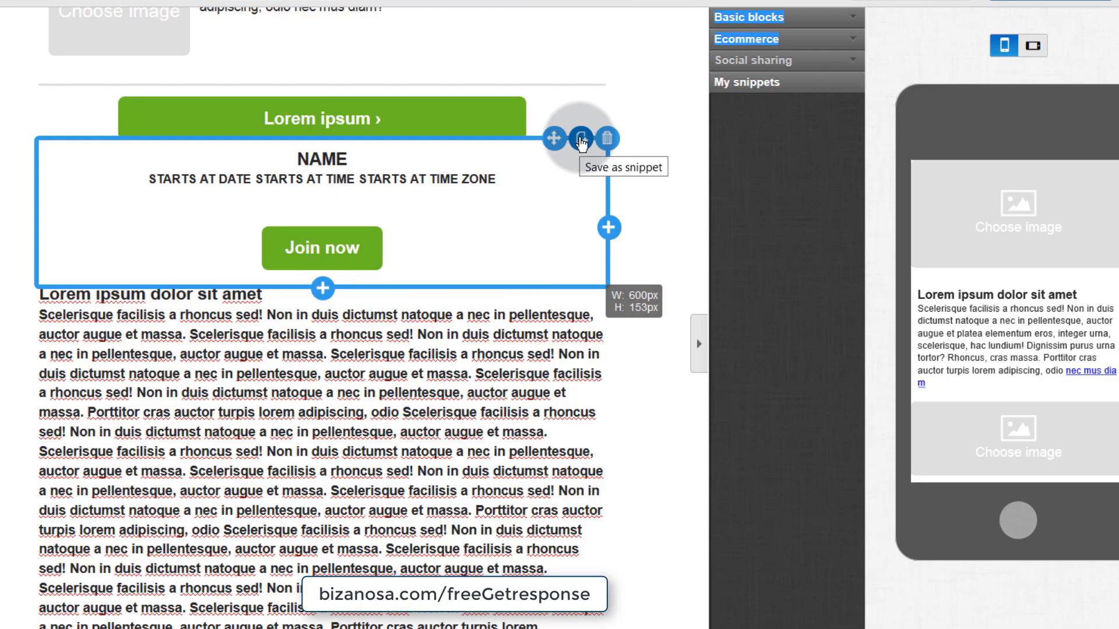
pyautogui.click(787, 628)
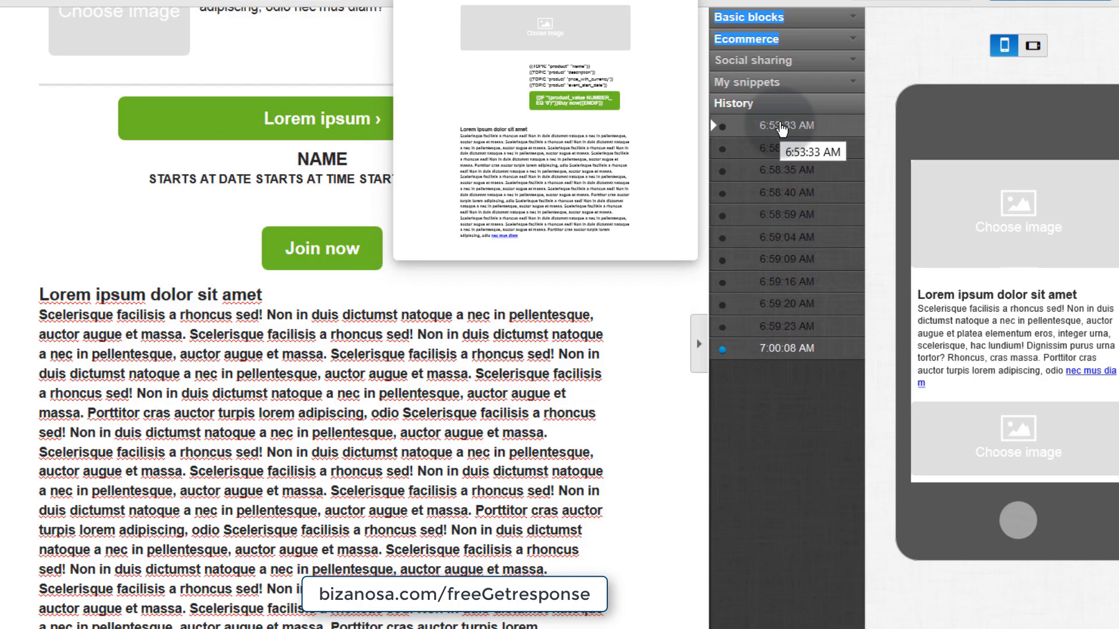
pyautogui.click(780, 127)
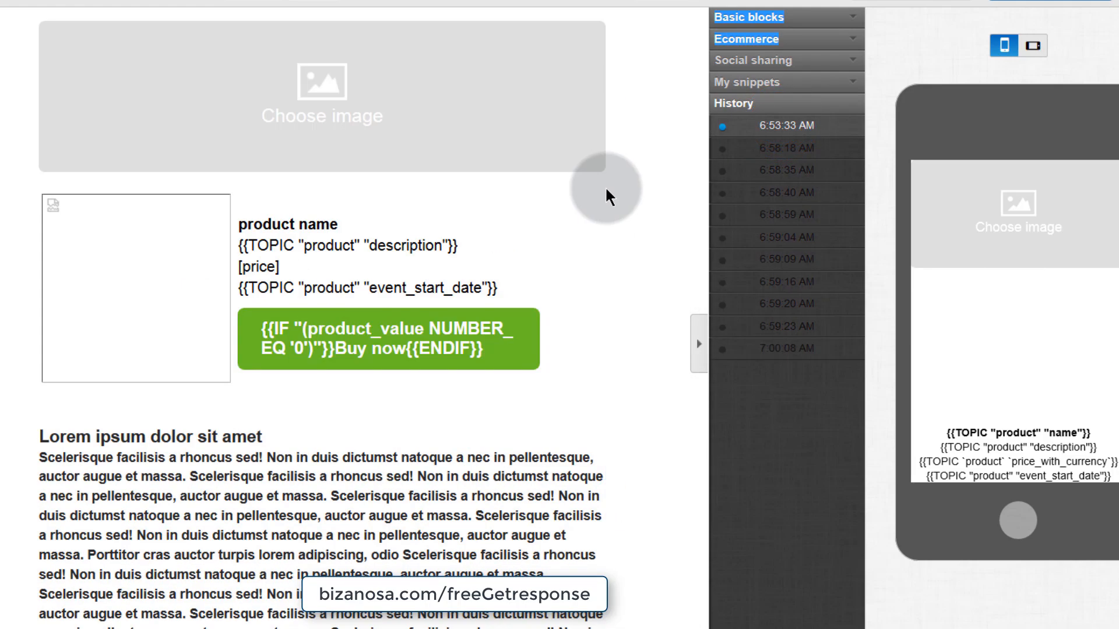
pyautogui.click(607, 190)
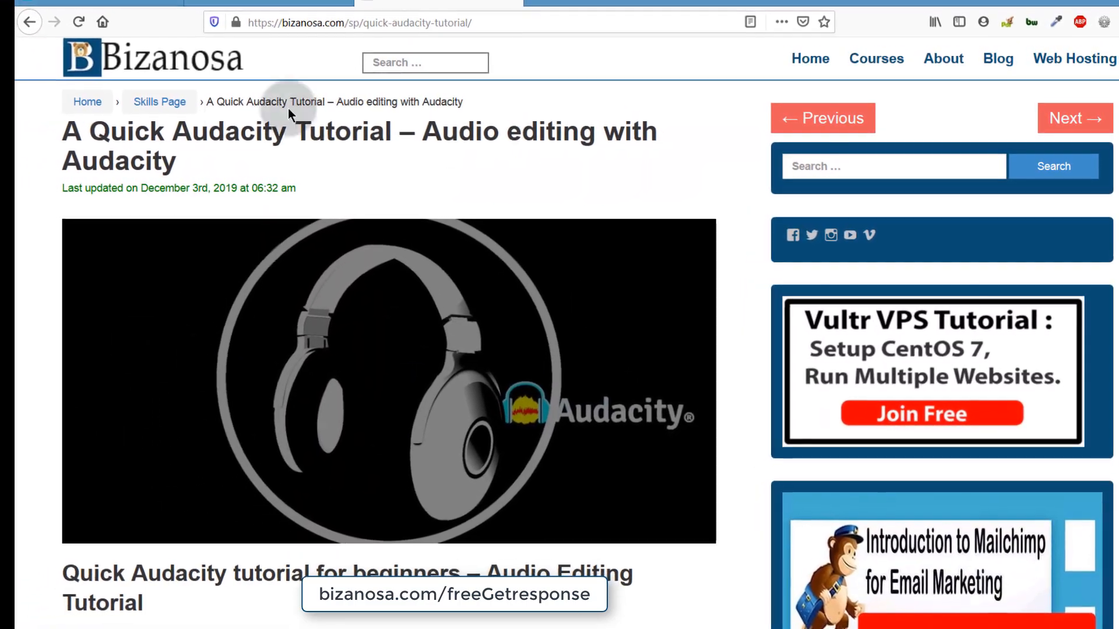
# - Skim the Bizanosa Audacity tutorial, then return to the GetResponse editor's image and text blocks
pyautogui.scroll(-5, 285, 414)
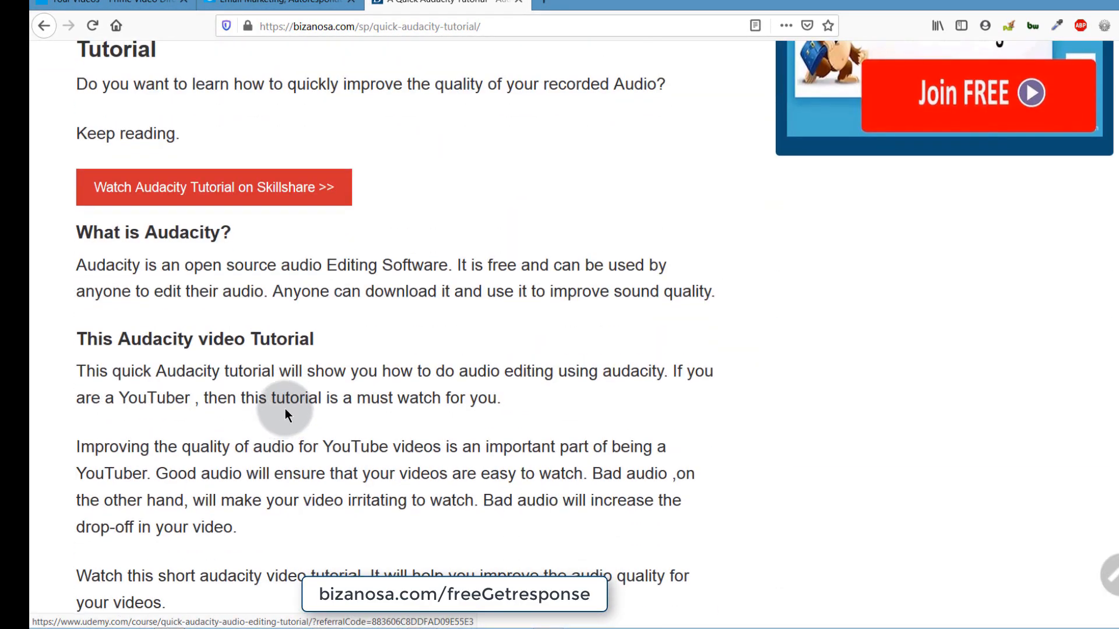
pyautogui.scroll(7, 286, 410)
pyautogui.scroll(-5, 291, 404)
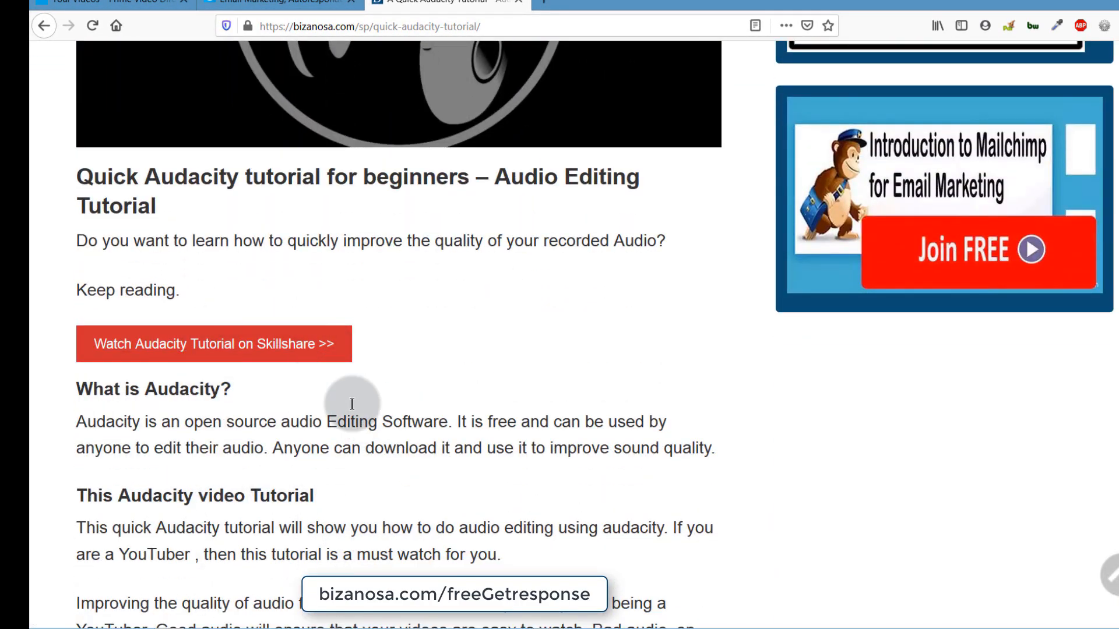
pyautogui.click(262, 14)
pyautogui.click(454, 299)
pyautogui.click(454, 132)
pyautogui.click(181, 162)
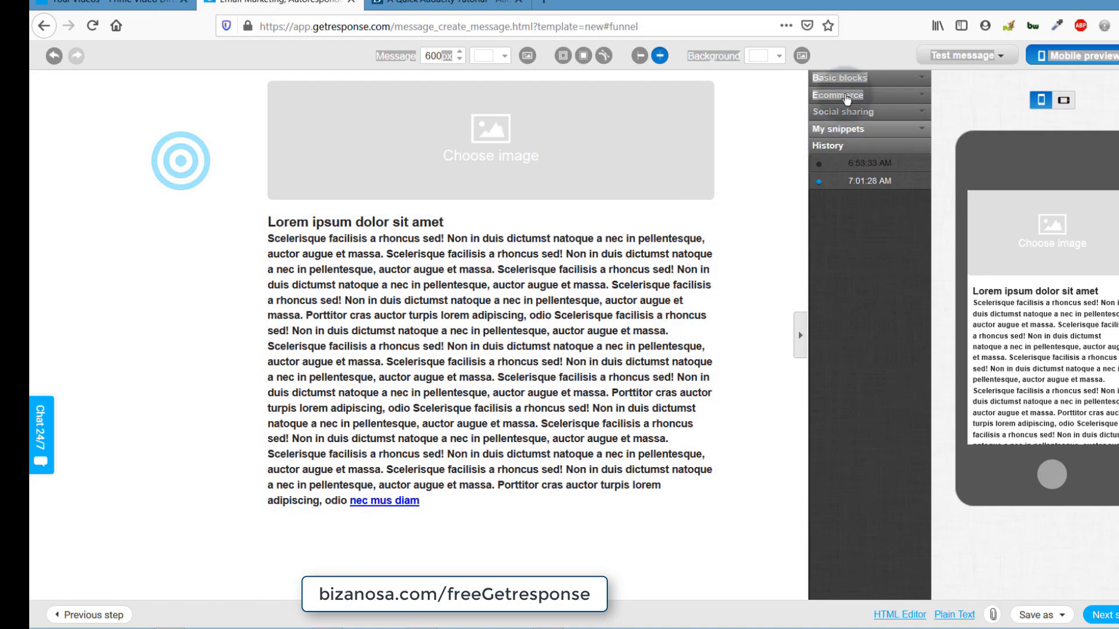
# - Open the header image block's picker and start adding a file via Import from URL
pyautogui.click(862, 78)
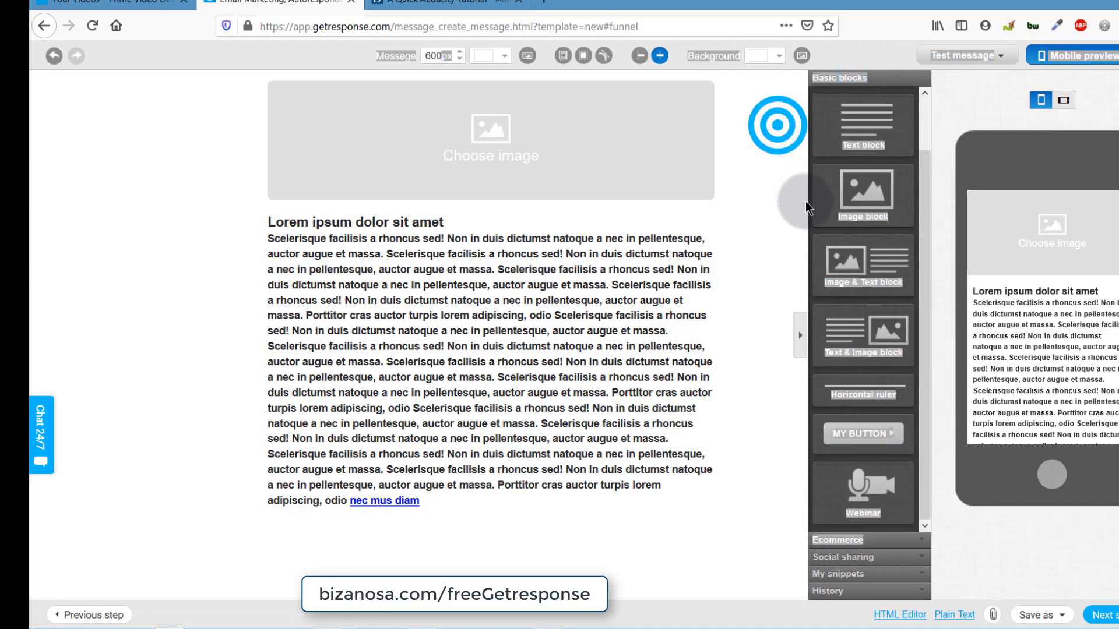
pyautogui.click(954, 121)
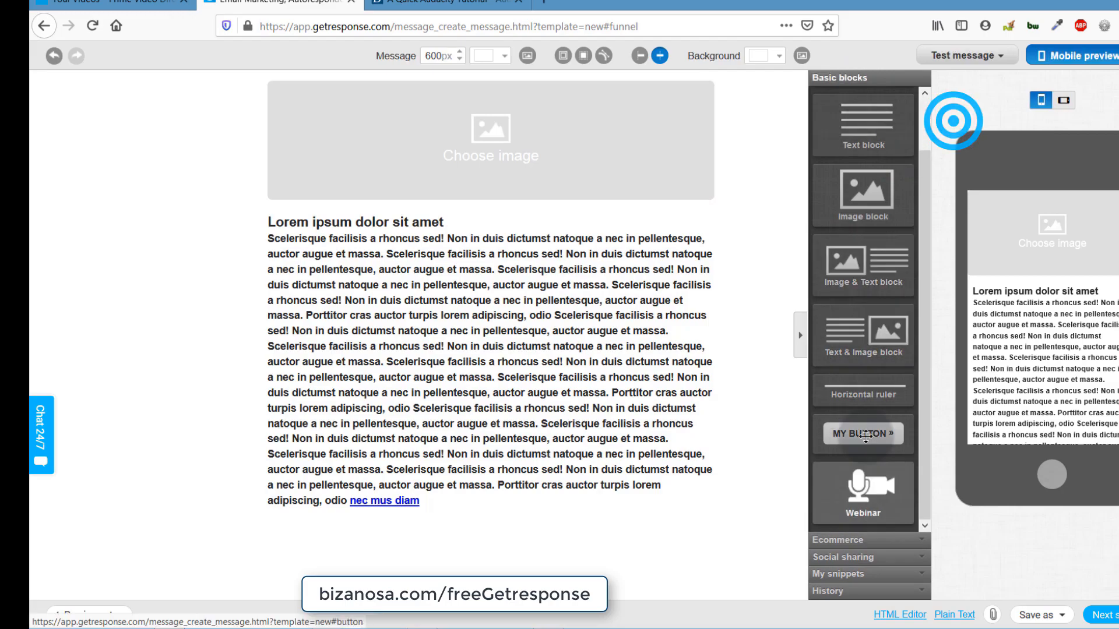
pyautogui.click(714, 358)
pyautogui.click(454, 148)
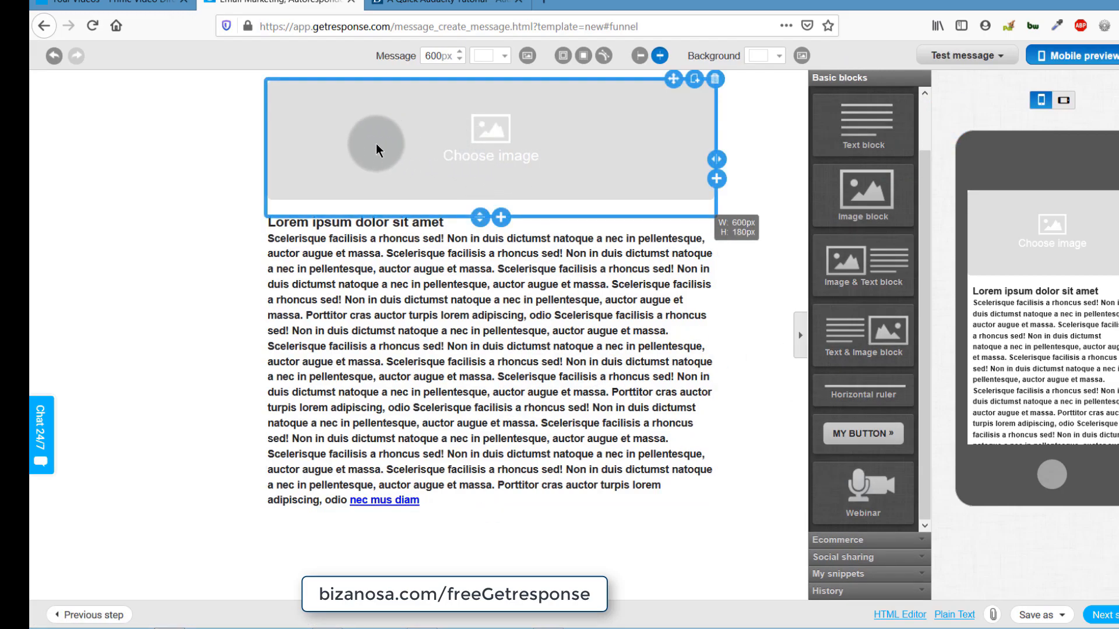
pyautogui.click(490, 134)
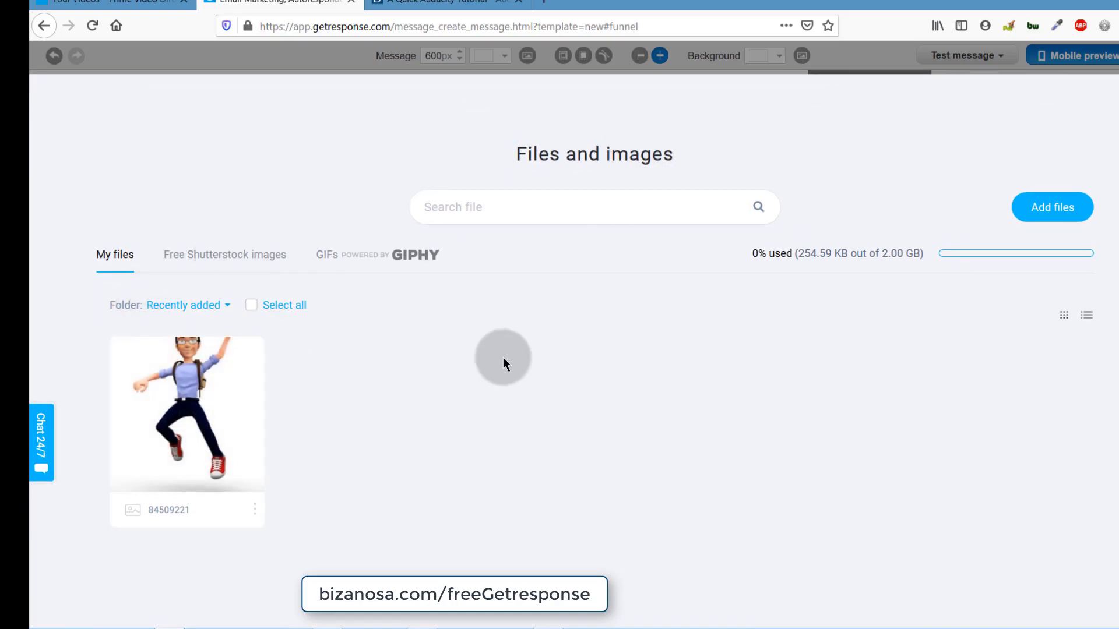
pyautogui.click(1053, 210)
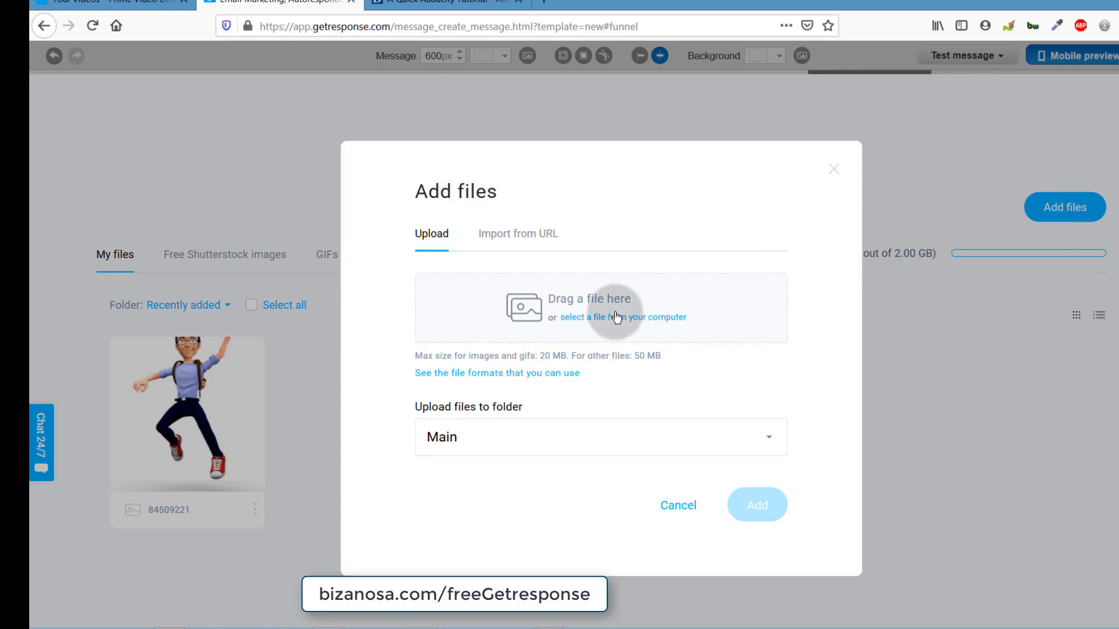
pyautogui.click(526, 236)
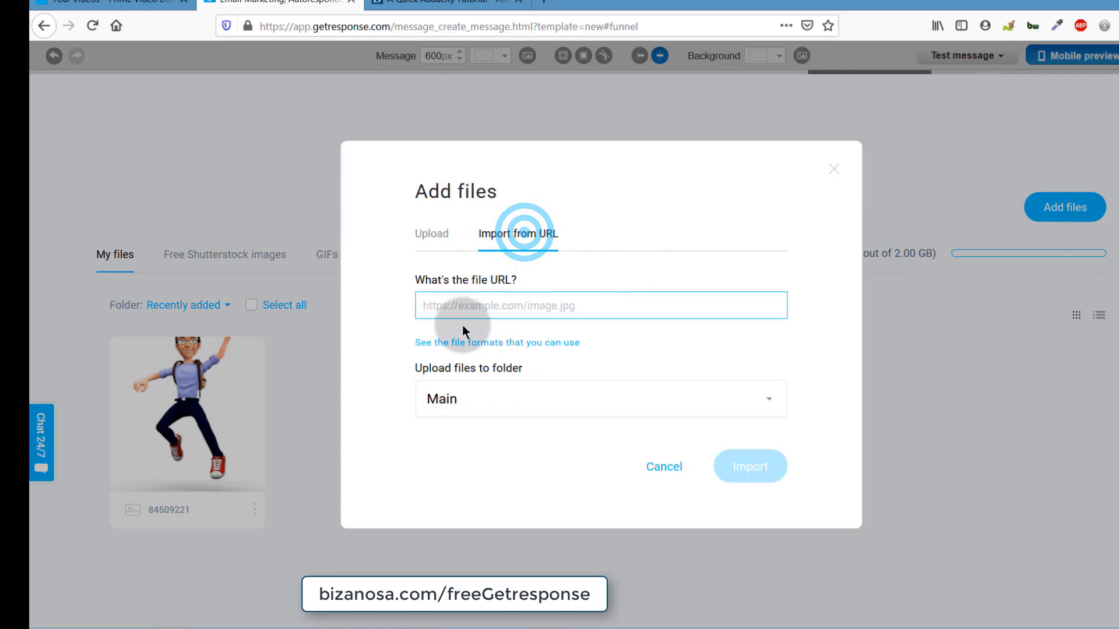
# - Open the Audacity header image on its own and copy its web address
pyautogui.click(444, 3)
pyautogui.scroll(5, 291, 251)
pyautogui.rightClick(243, 280)
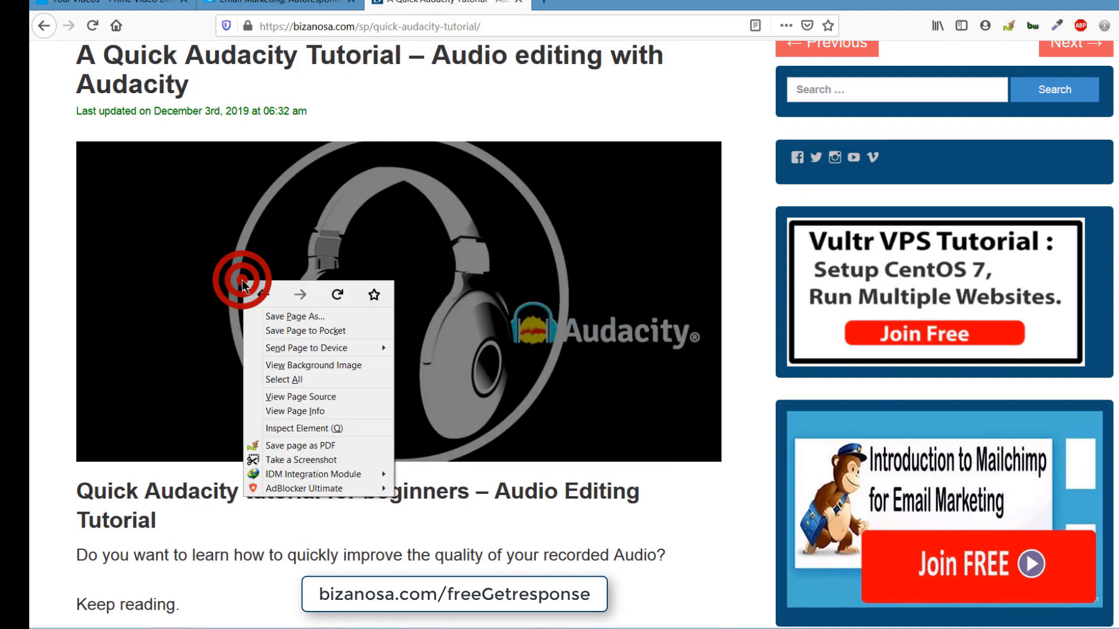
pyautogui.click(287, 363)
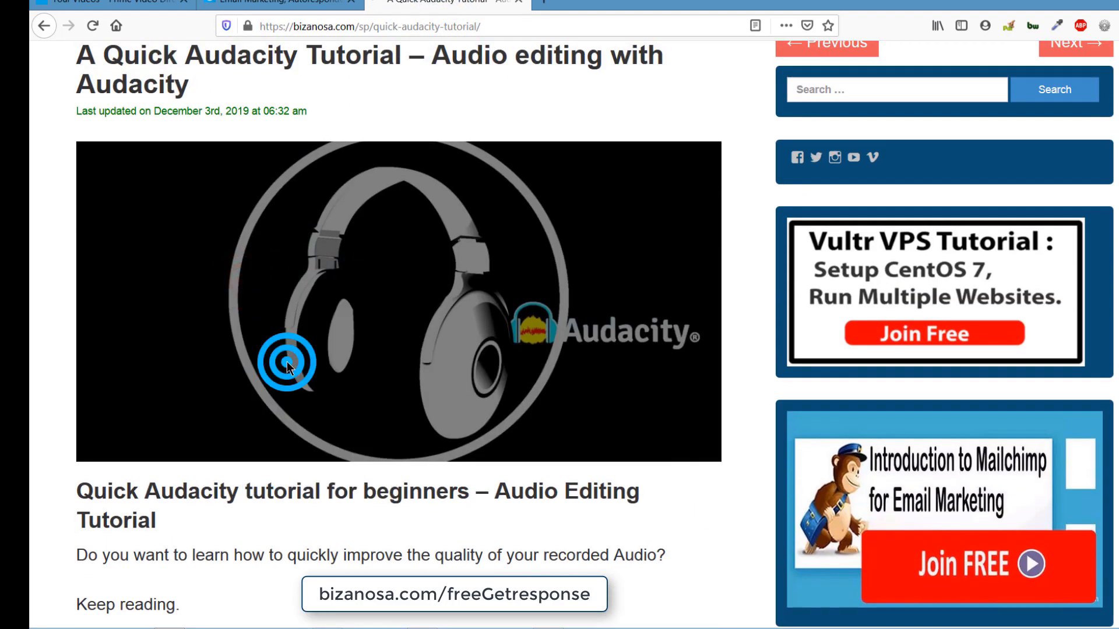
pyautogui.rightClick(332, 25)
pyautogui.click(362, 68)
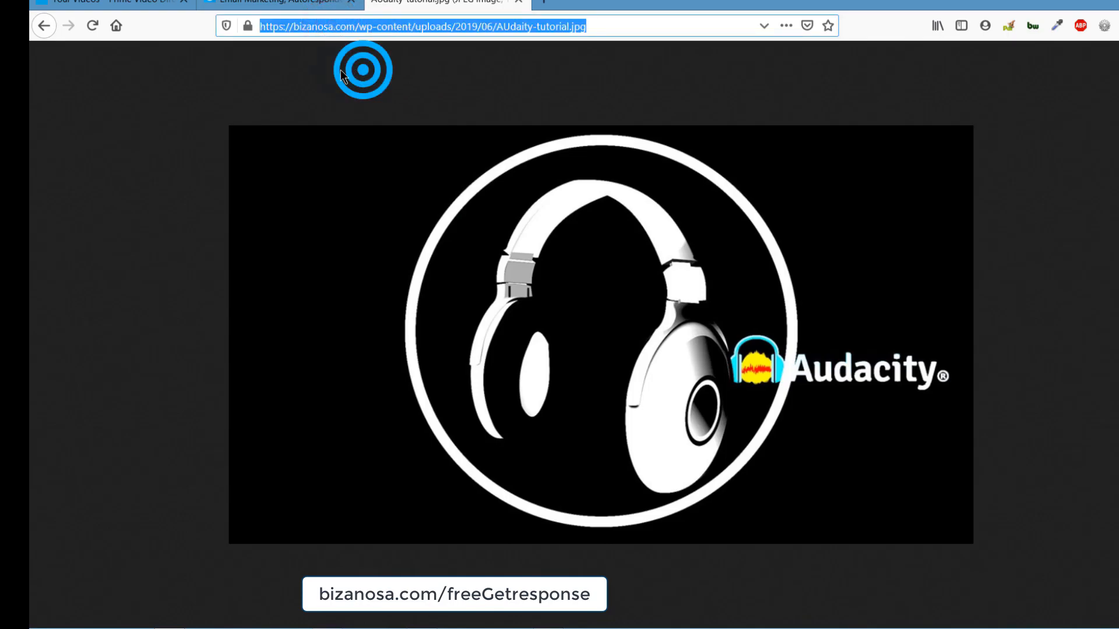
# - Go back to the tutorial page and return to the GetResponse Add files URL field
pyautogui.click(44, 26)
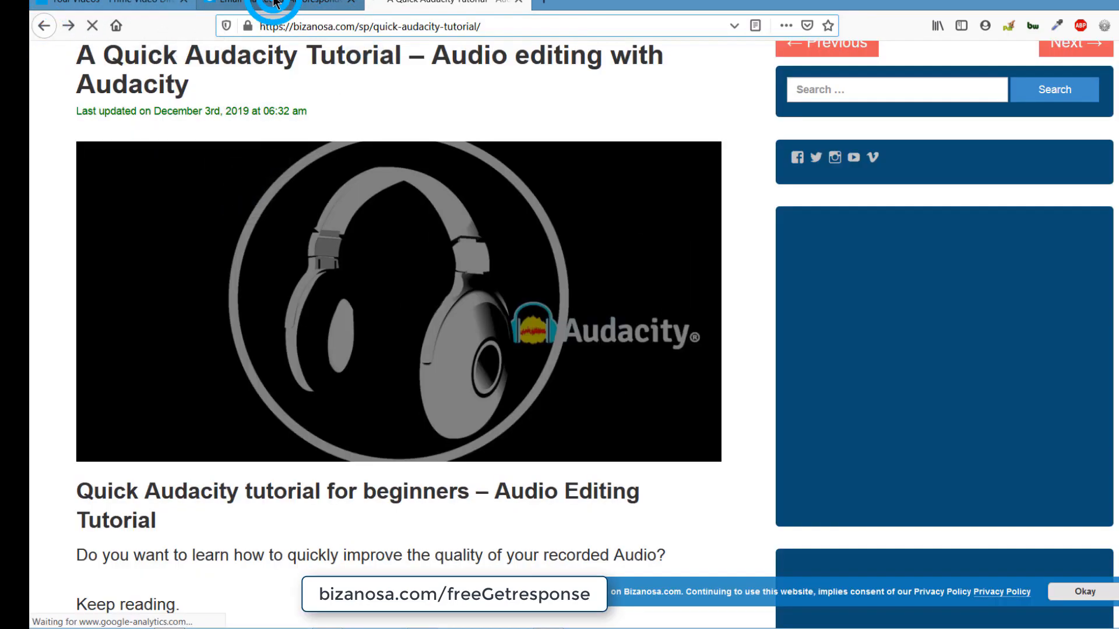
pyautogui.click(274, 3)
pyautogui.rightClick(434, 302)
# - Paste the Audacity image address into the URL field and retry the rejected import
pyautogui.click(466, 357)
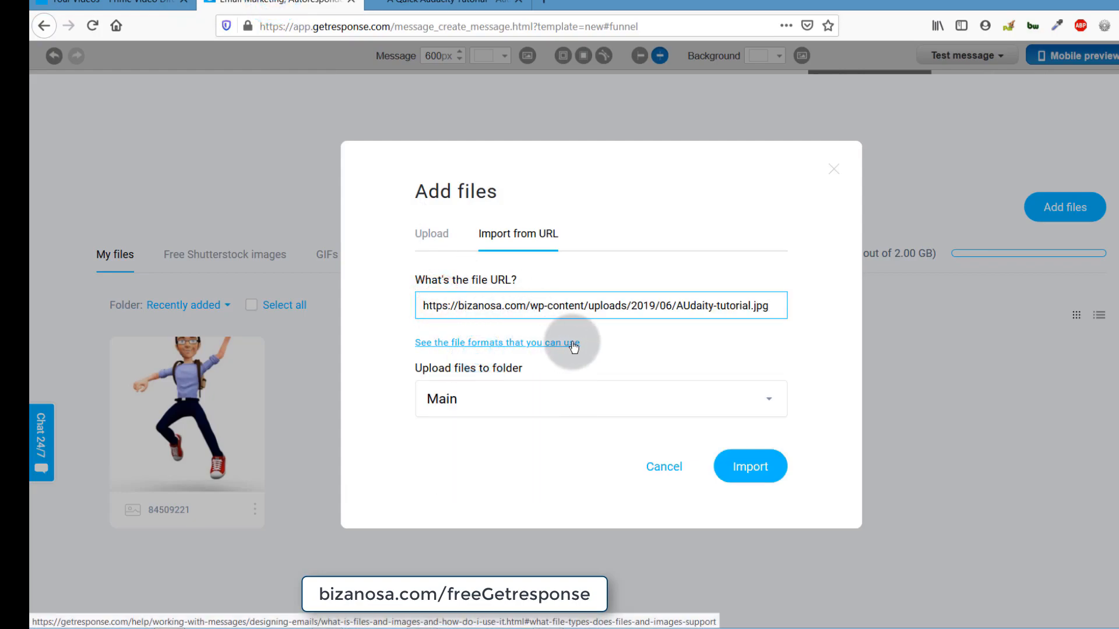
pyautogui.click(436, 234)
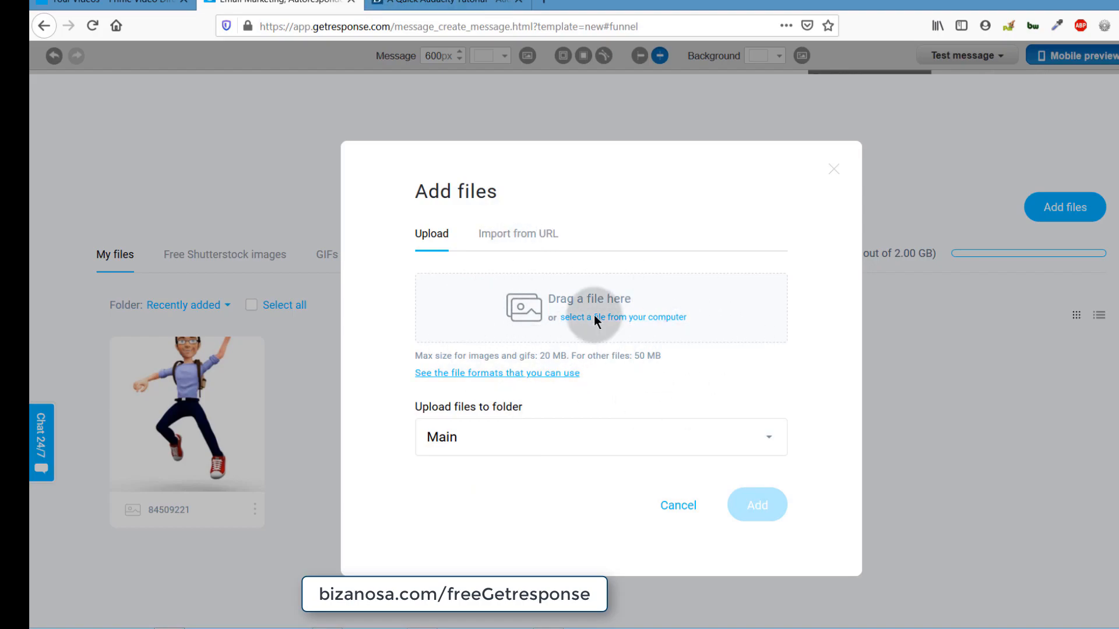
pyautogui.click(504, 236)
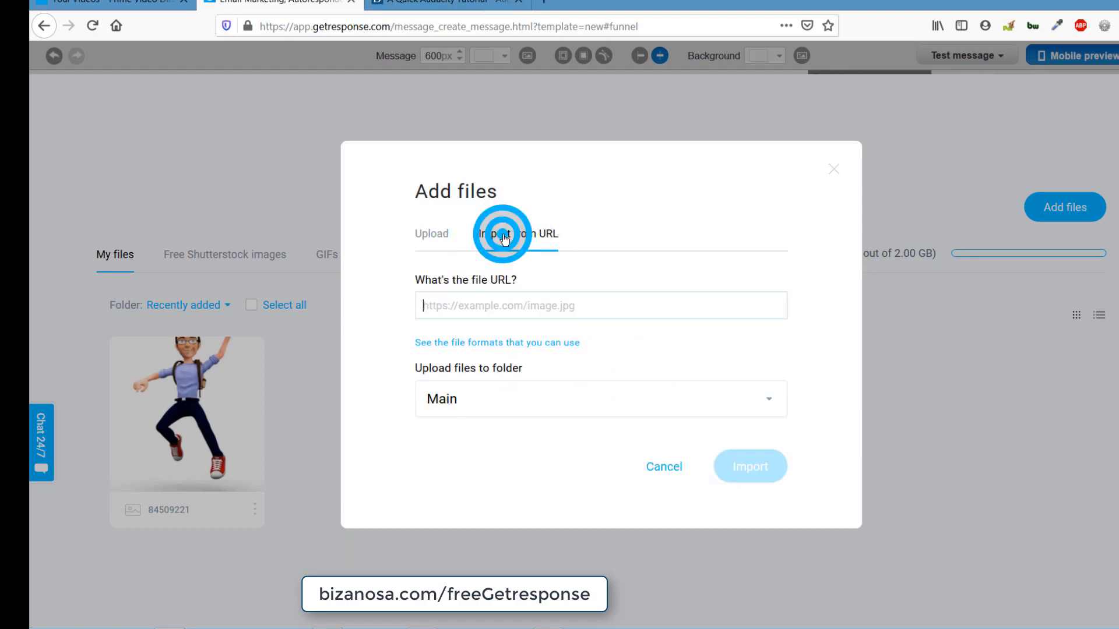
pyautogui.rightClick(444, 303)
pyautogui.click(481, 363)
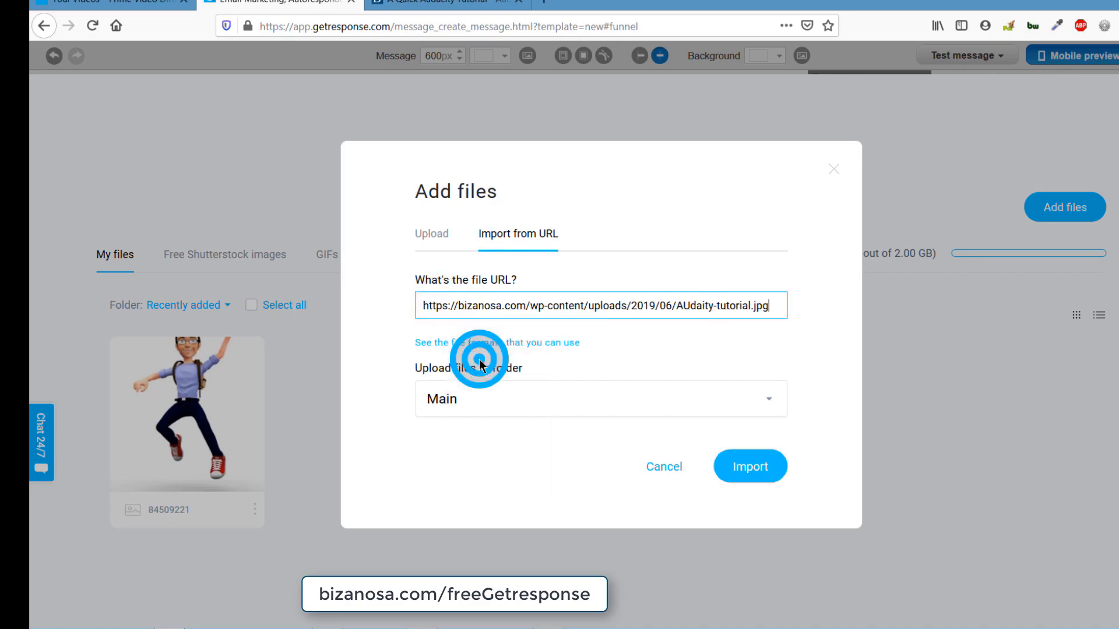
pyautogui.click(500, 310)
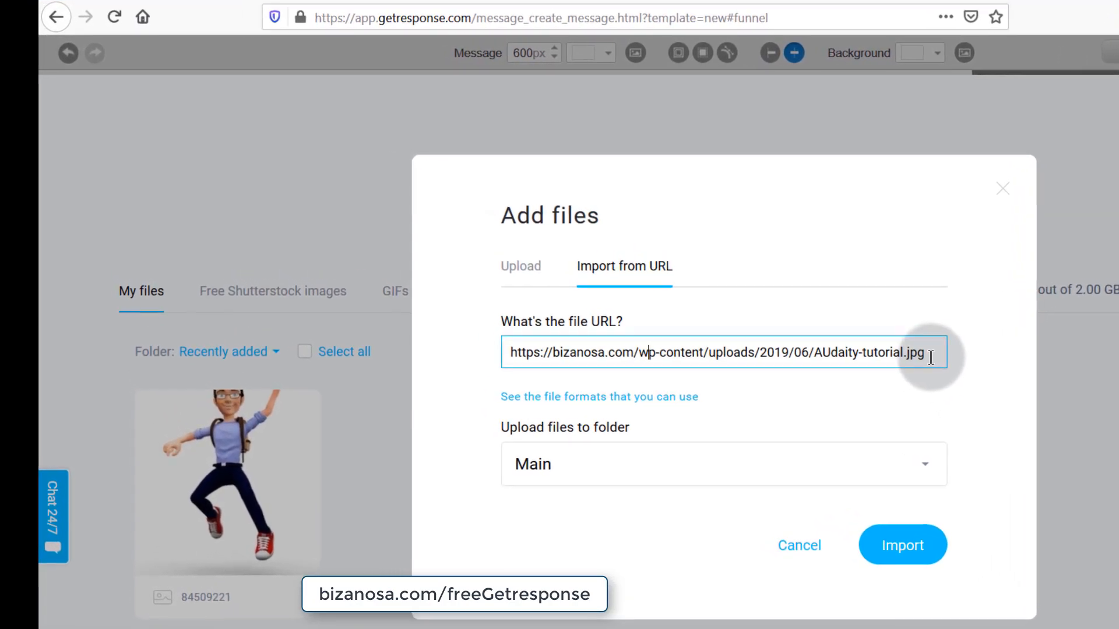
pyautogui.click(856, 332)
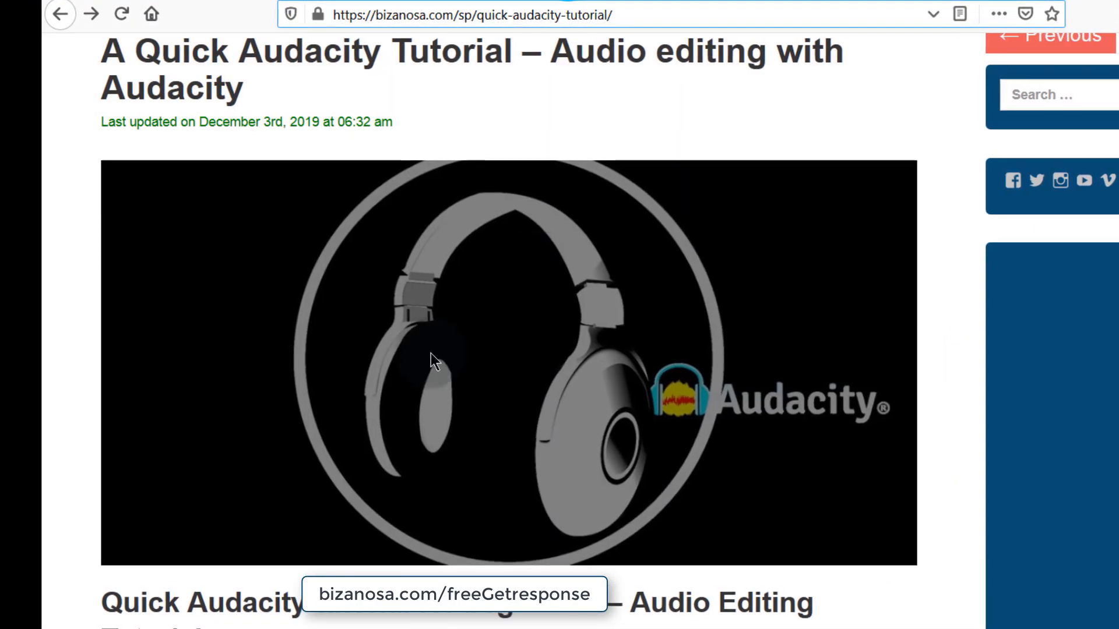
# - Re-copy the header image address from the tutorial page, then switch Add files to Upload
pyautogui.rightClick(356, 294)
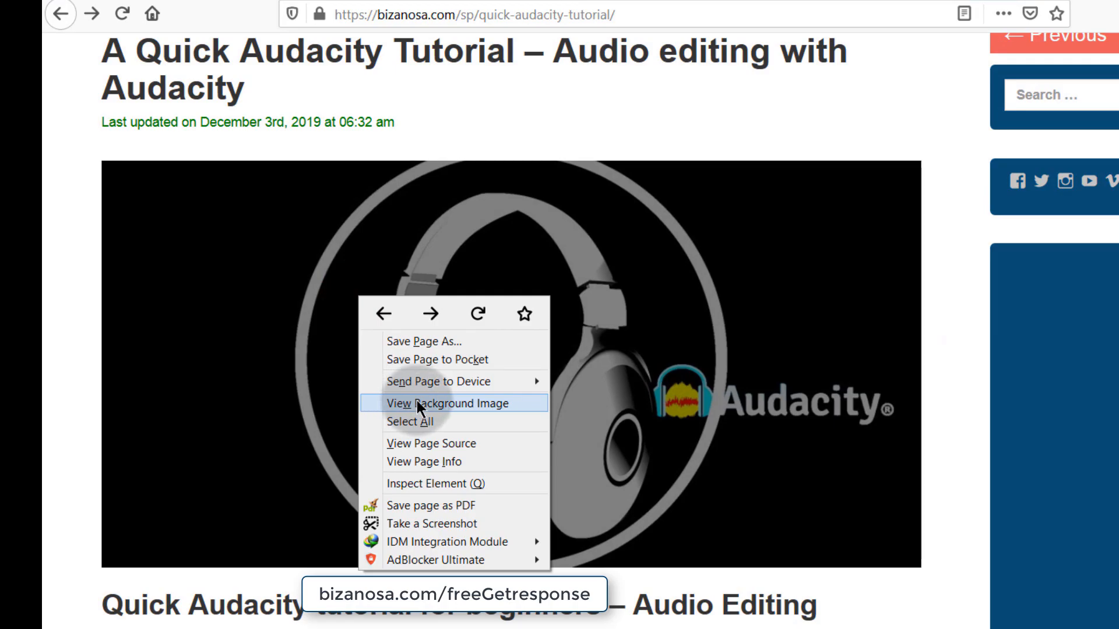
pyautogui.click(421, 405)
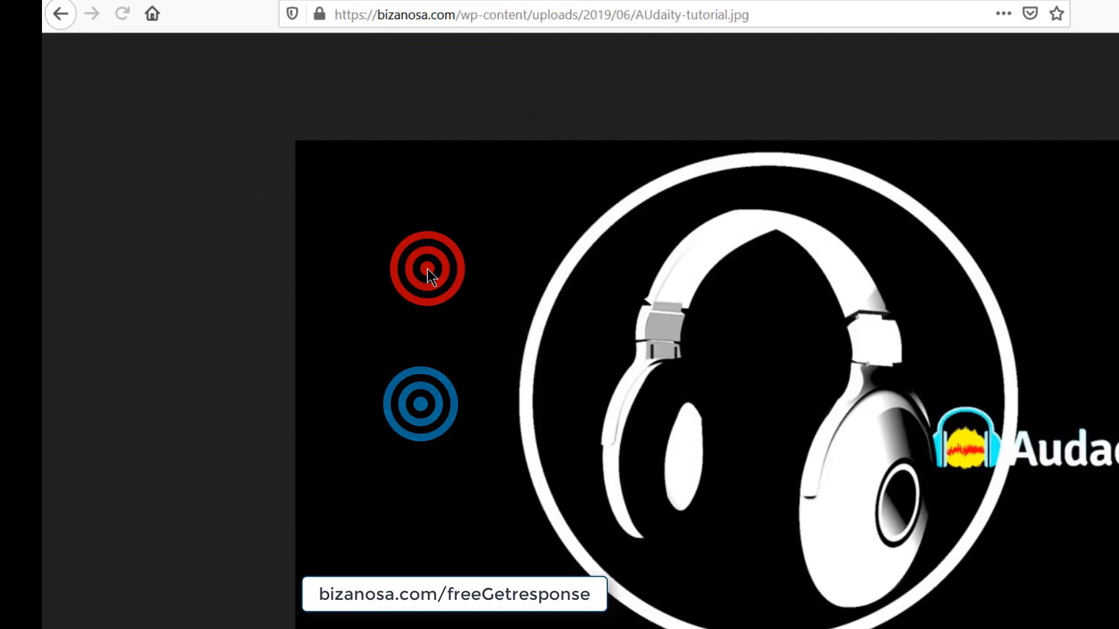
pyautogui.rightClick(428, 269)
pyautogui.click(506, 321)
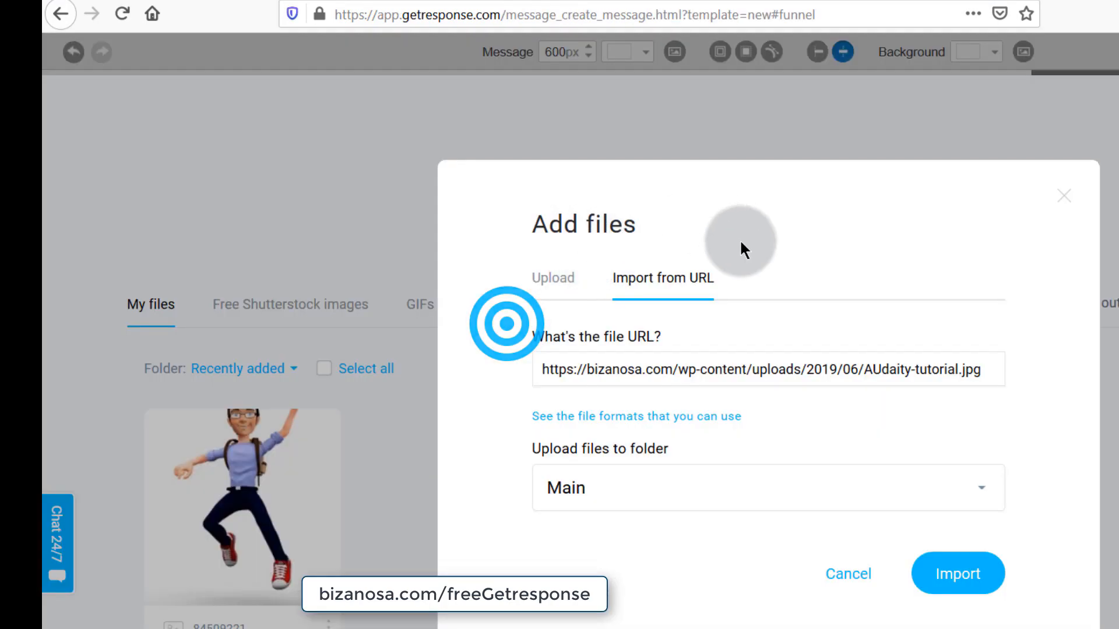
pyautogui.click(542, 278)
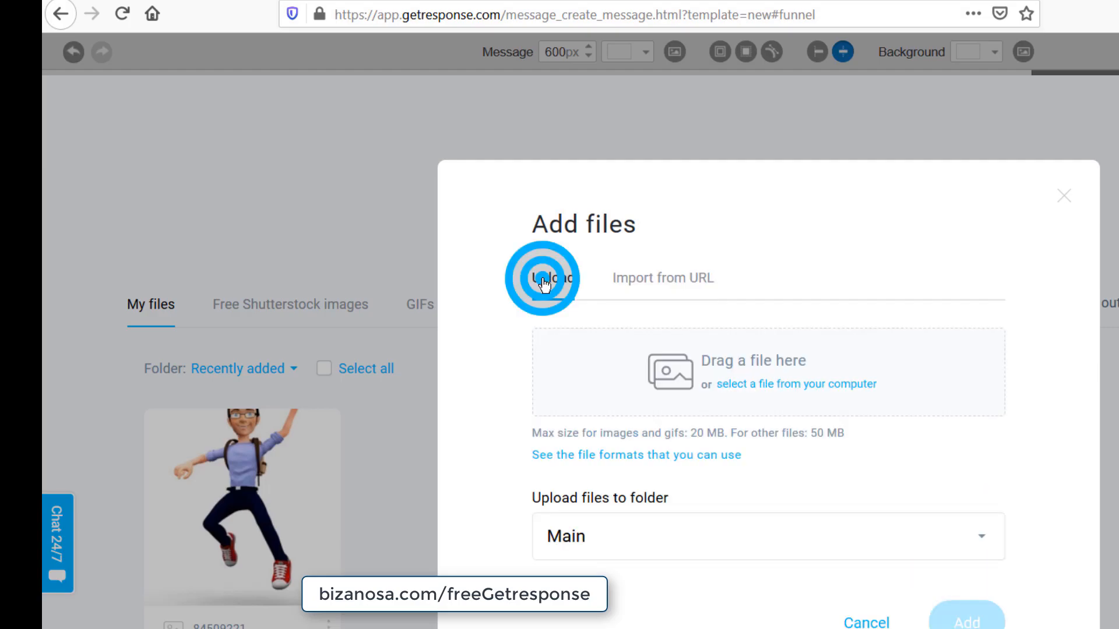
# - Upload AUdaity-tutorial.jpg from the Pictures folder into the Main files folder
pyautogui.click(733, 376)
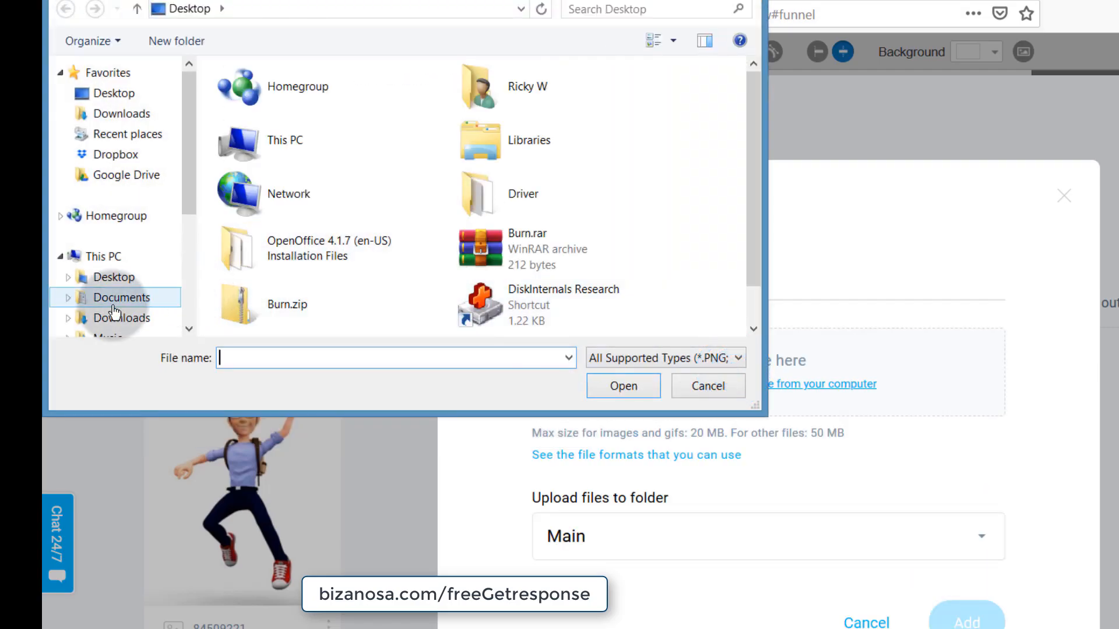
pyautogui.moveTo(193, 213); pyautogui.dragTo(202, 263)
pyautogui.click(112, 219)
pyautogui.doubleClick(257, 138)
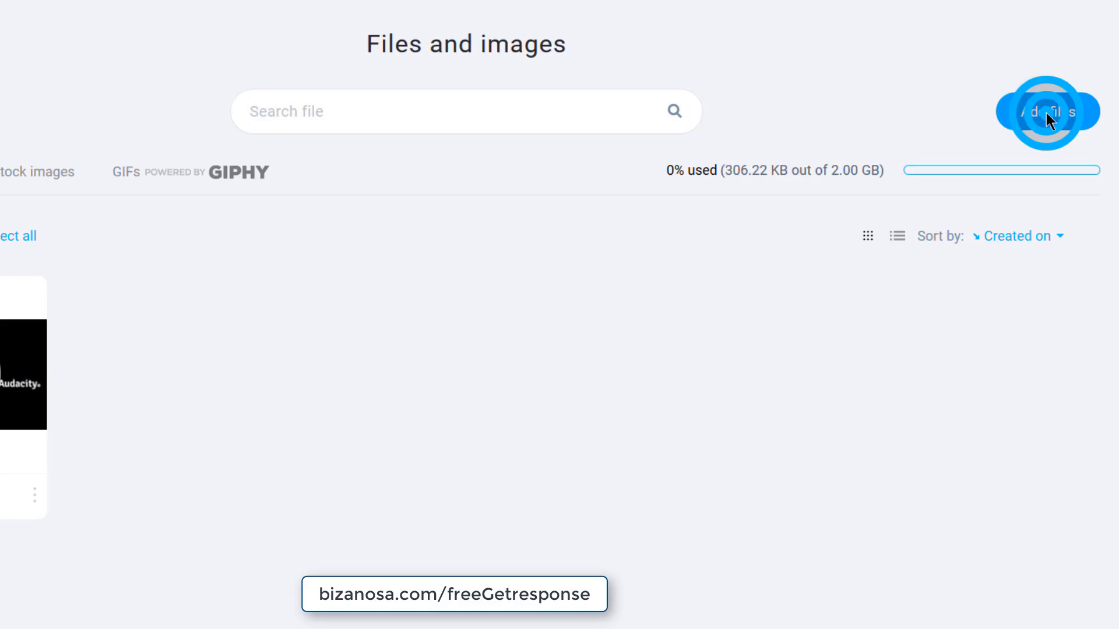
# - Insert the uploaded Audacity image into the newsletter's header image block
pyautogui.click(1046, 113)
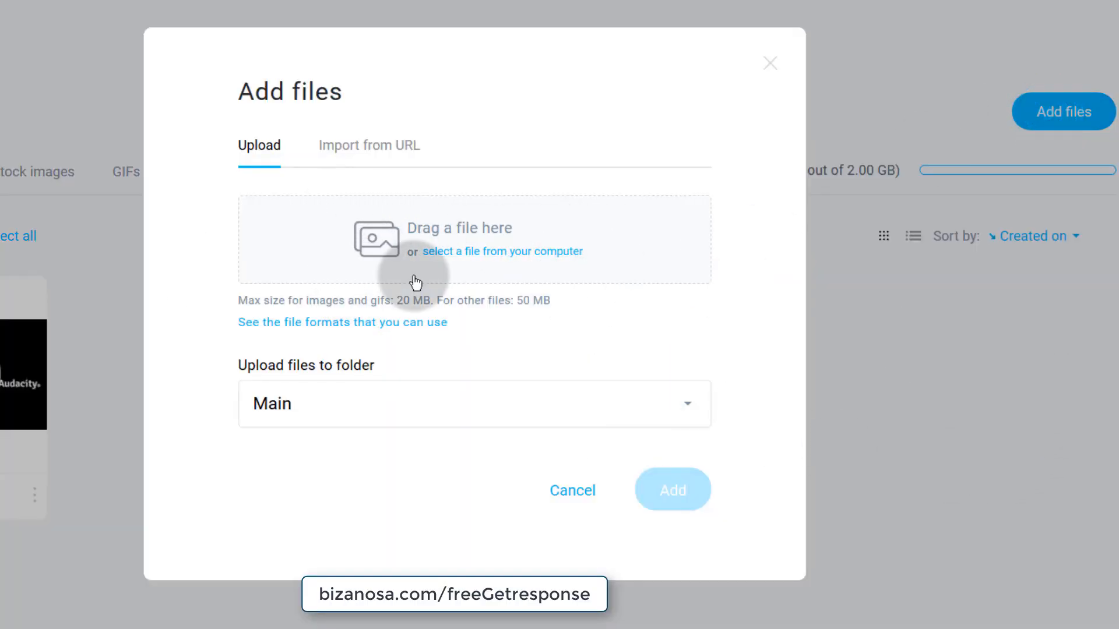
pyautogui.click(583, 491)
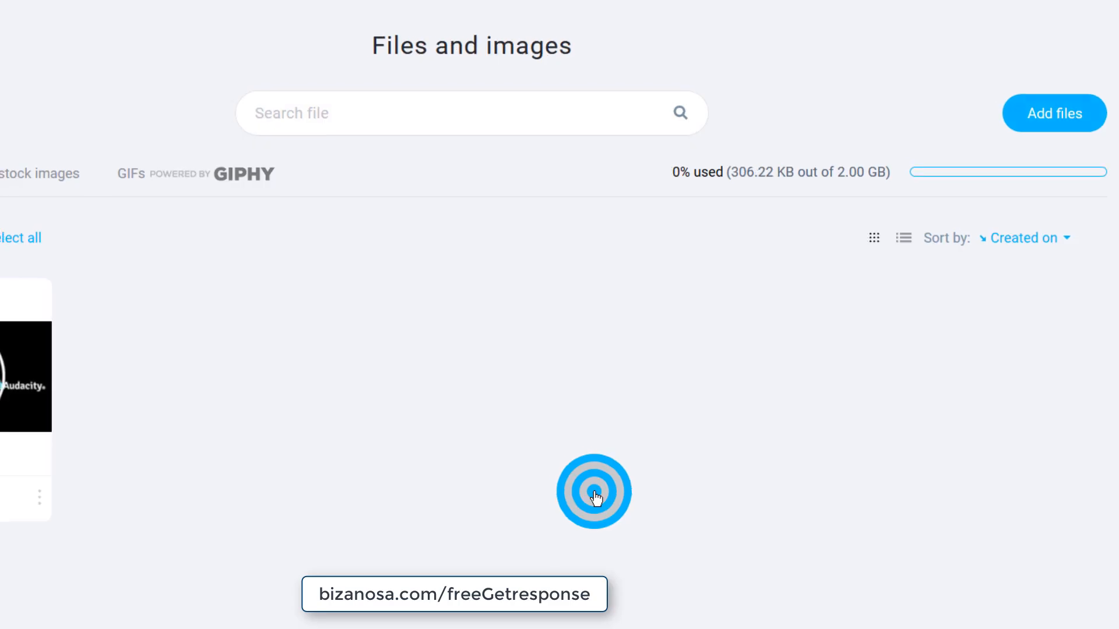
pyautogui.click(112, 458)
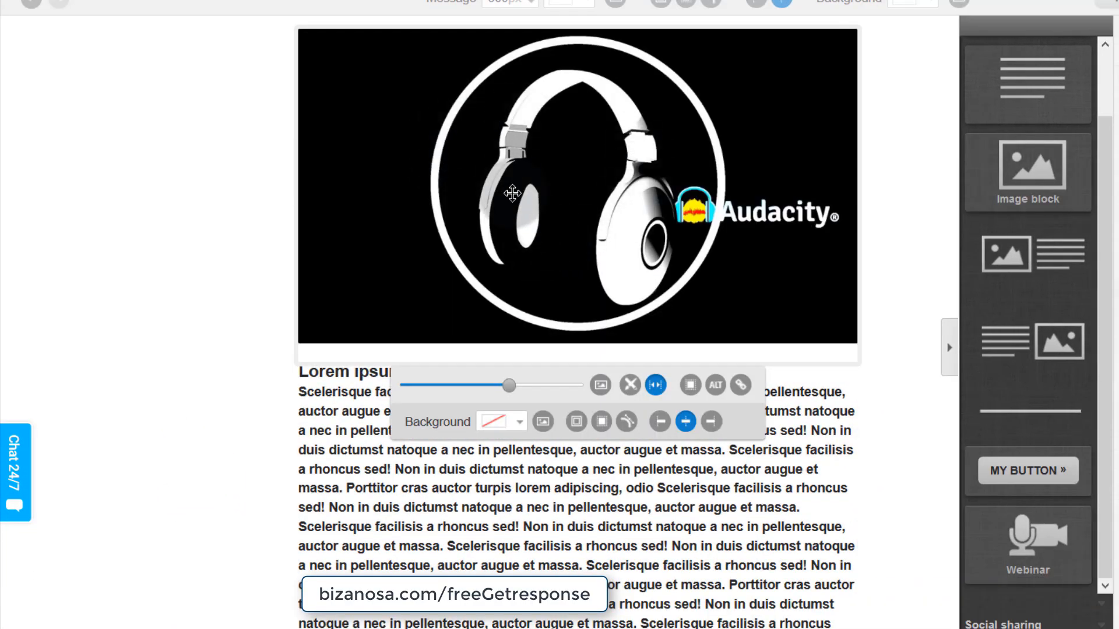
# - Shrink the Audacity header image slightly, leaving it without a link or background image
pyautogui.click(508, 182)
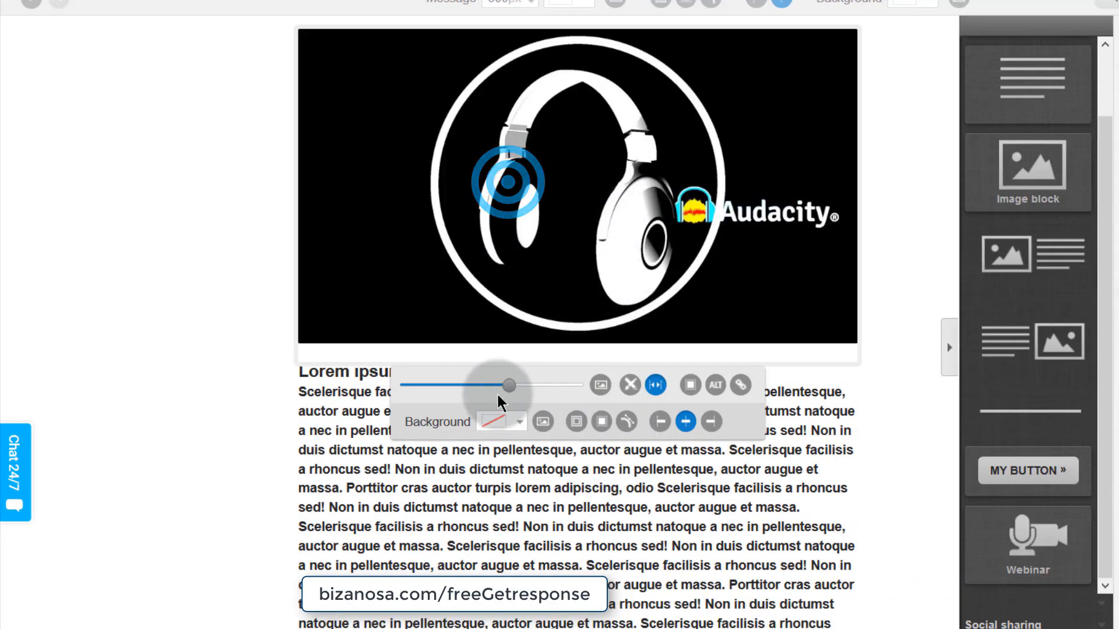
pyautogui.moveTo(511, 388)
pyautogui.mouseDown()
pyautogui.moveTo(497, 387)
pyautogui.moveTo(510, 392)
pyautogui.mouseUp()
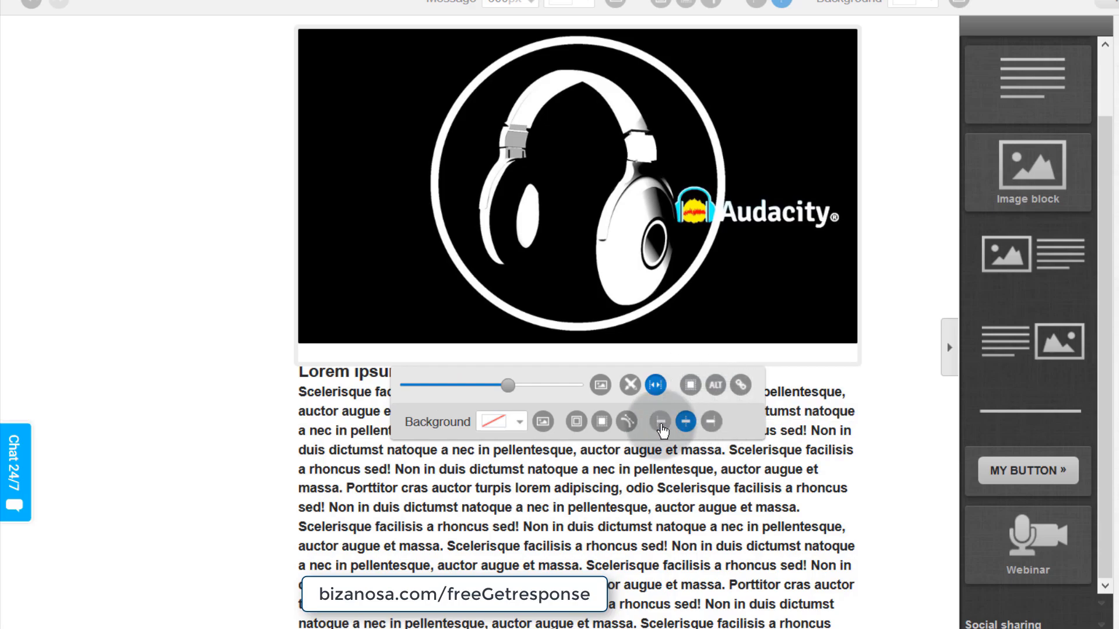
pyautogui.click(741, 386)
pyautogui.click(587, 321)
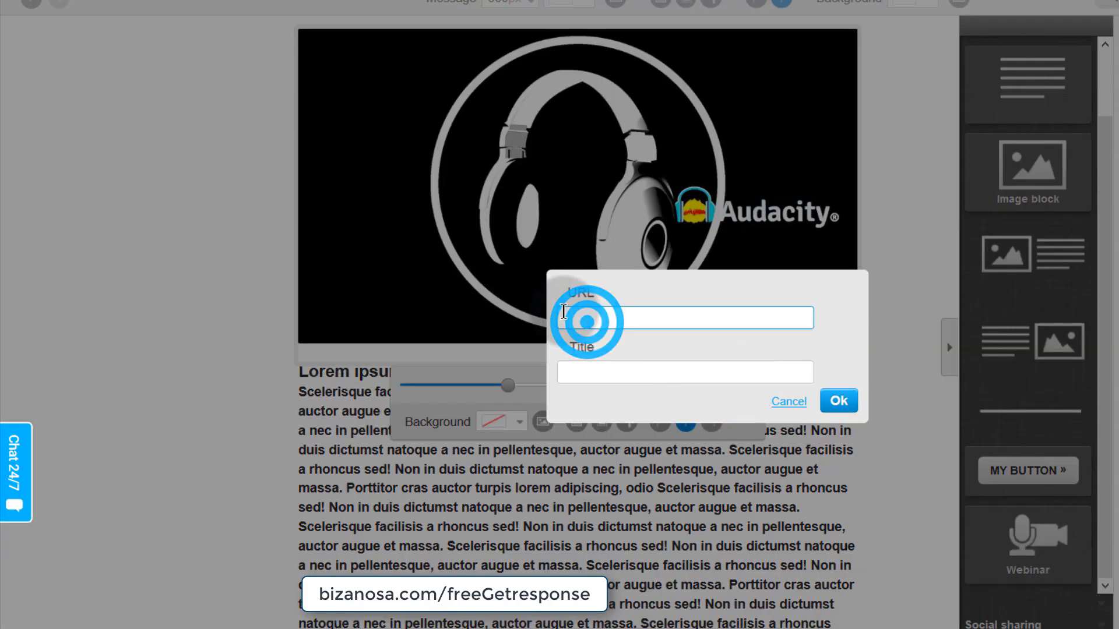
pyautogui.click(789, 403)
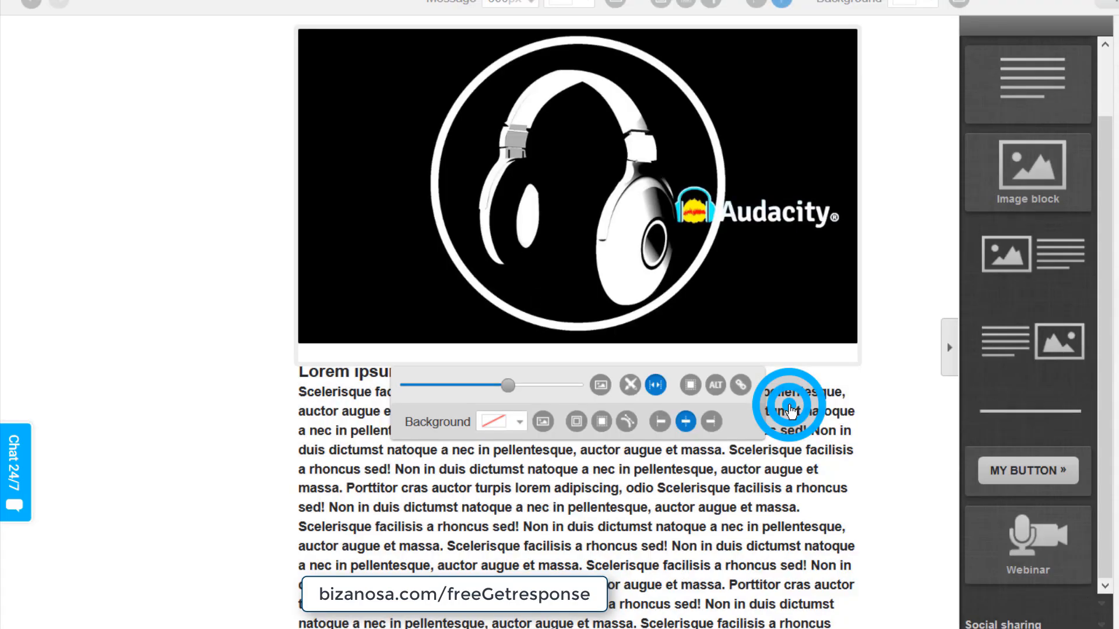
pyautogui.click(544, 422)
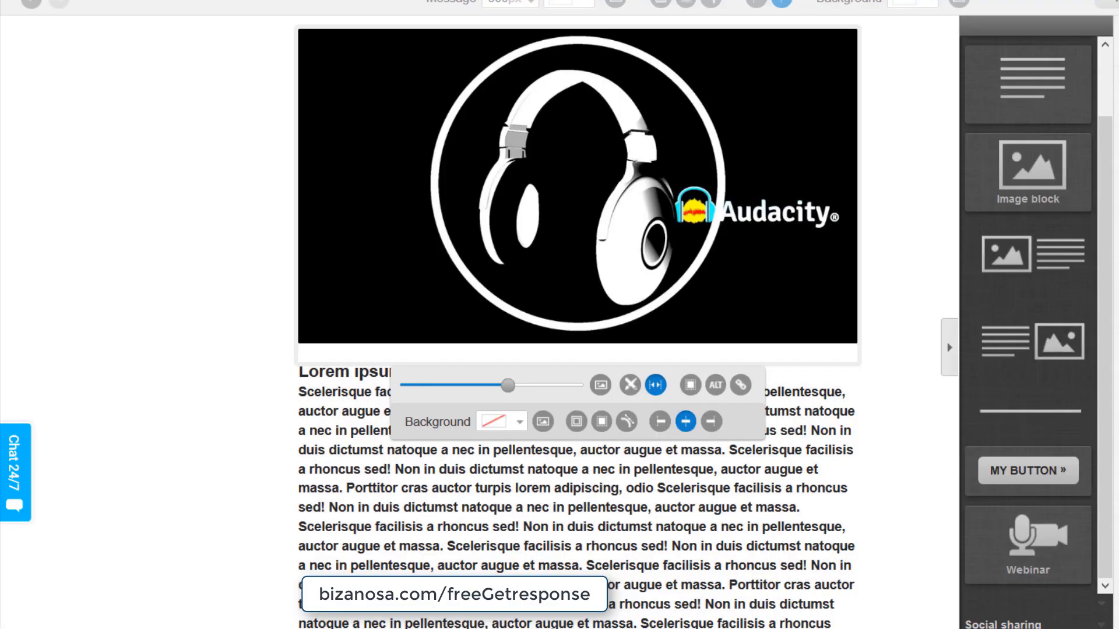
pyautogui.click(390, 546)
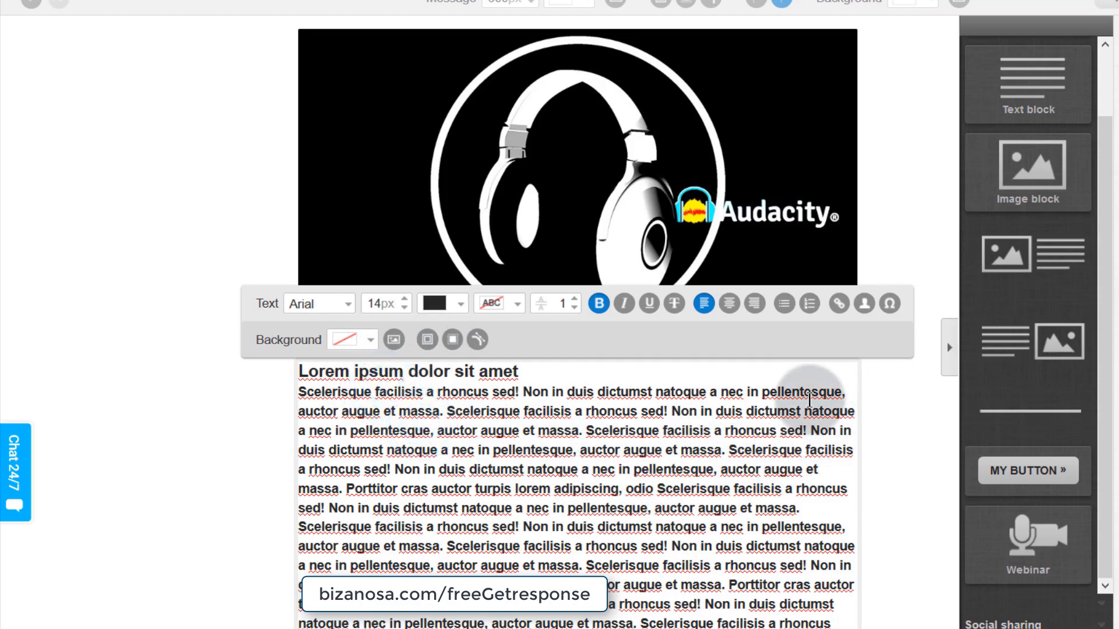
# - Stop editing and delete the Lorem ipsum placeholder text block
pyautogui.click(924, 435)
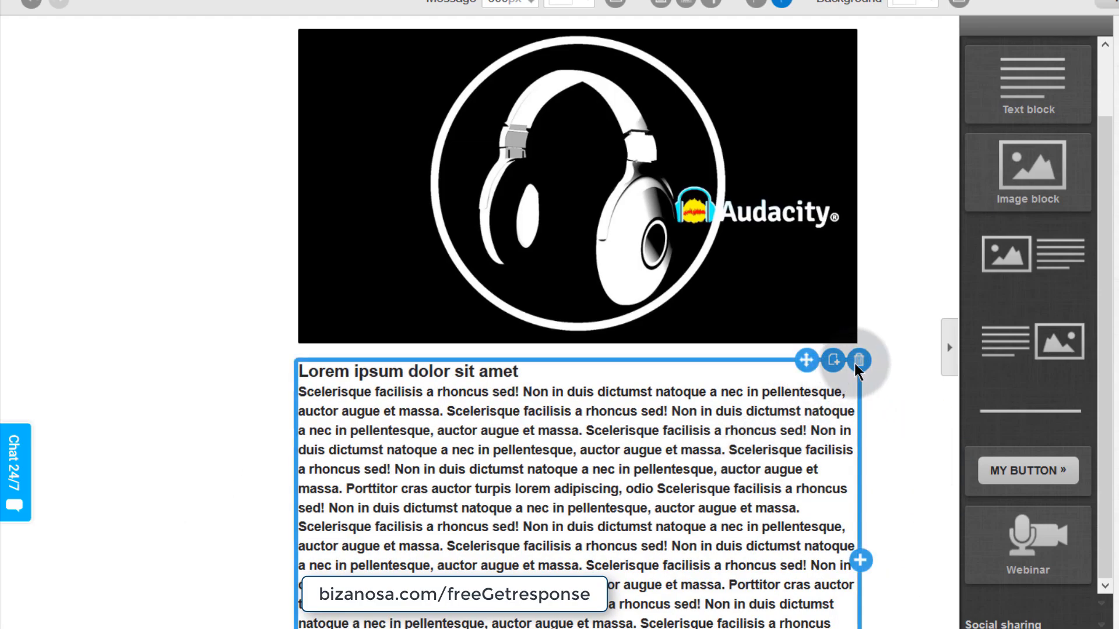
pyautogui.click(860, 361)
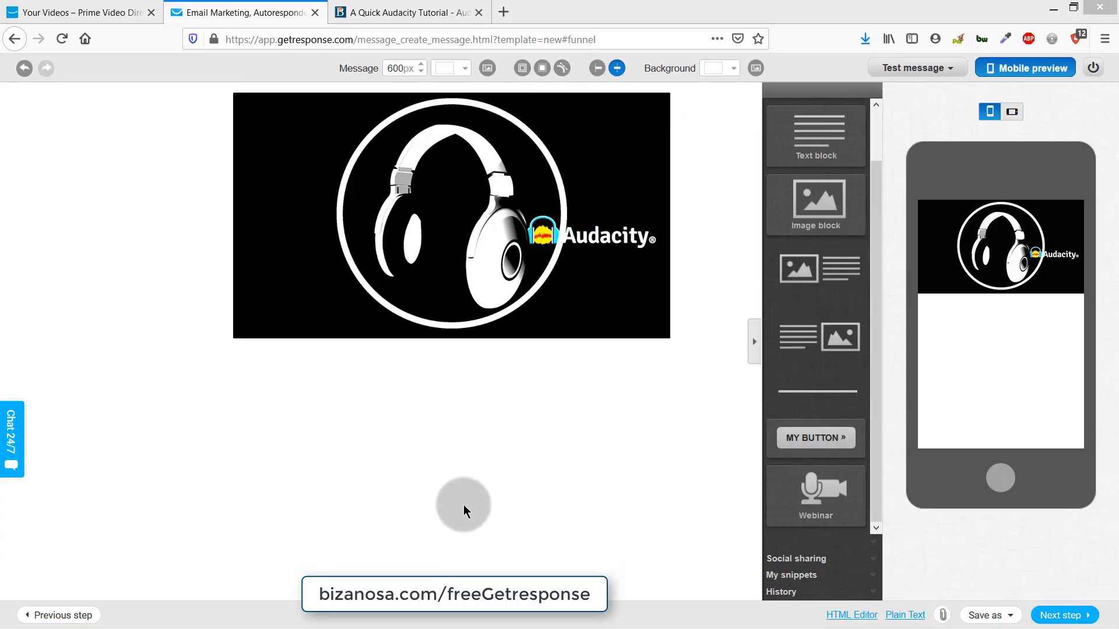
# - Add a text block headed 'Welcome To My Email List' in enlarged 33px Georgia
pyautogui.moveTo(816, 134); pyautogui.dragTo(114, 397)
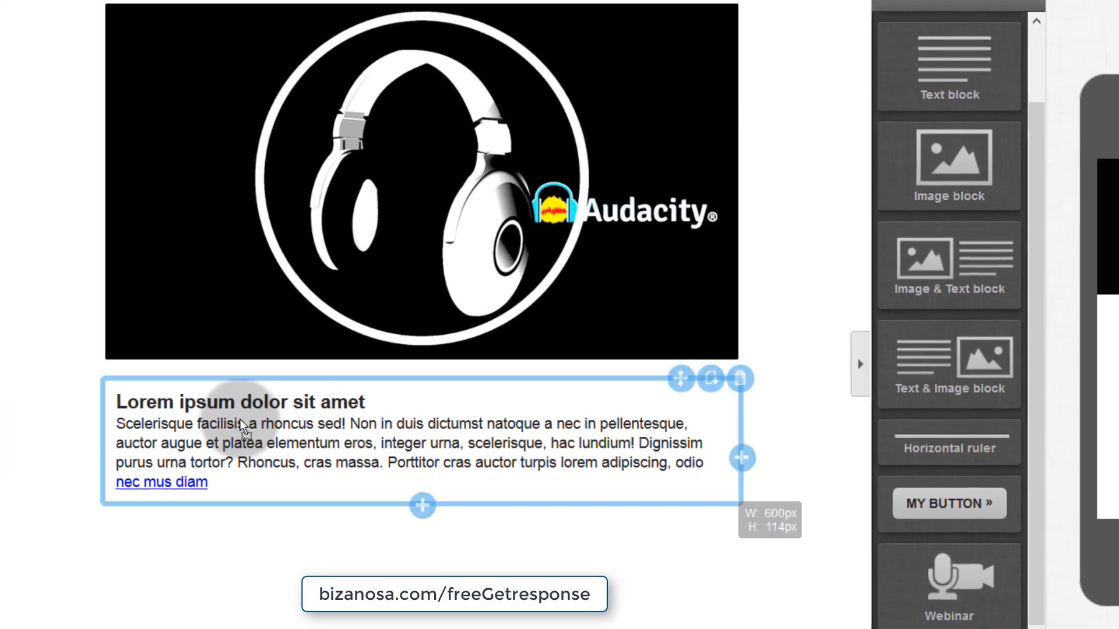
pyautogui.click(249, 429)
pyautogui.write('Welcome To')
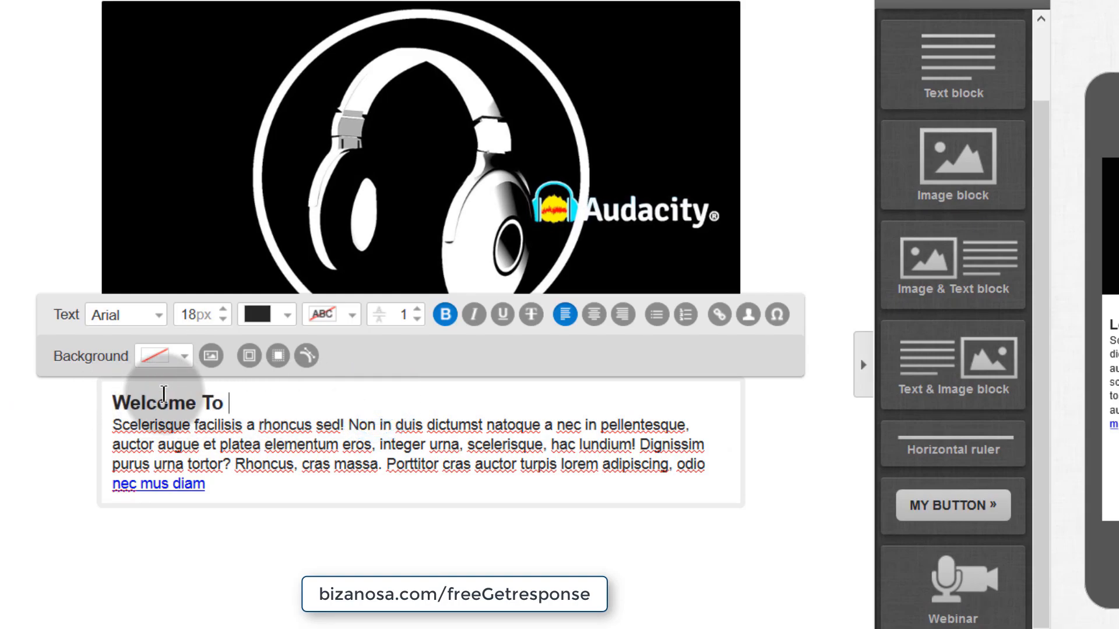
pyautogui.write(' My Email List')
pyautogui.moveTo(364, 403); pyautogui.dragTo(113, 406)
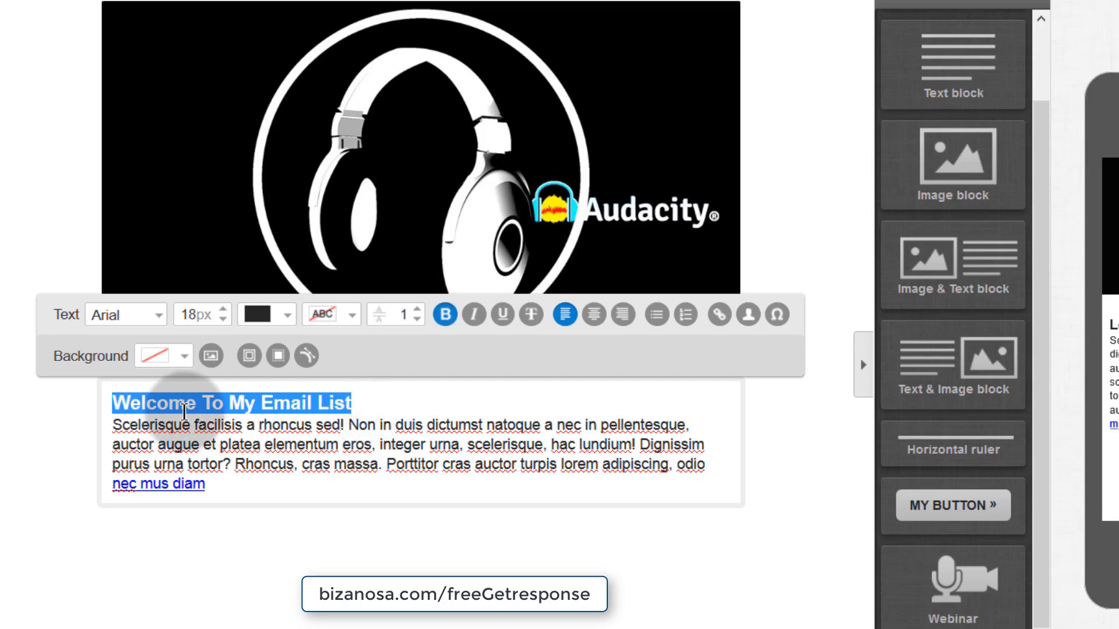
pyautogui.click(225, 312)
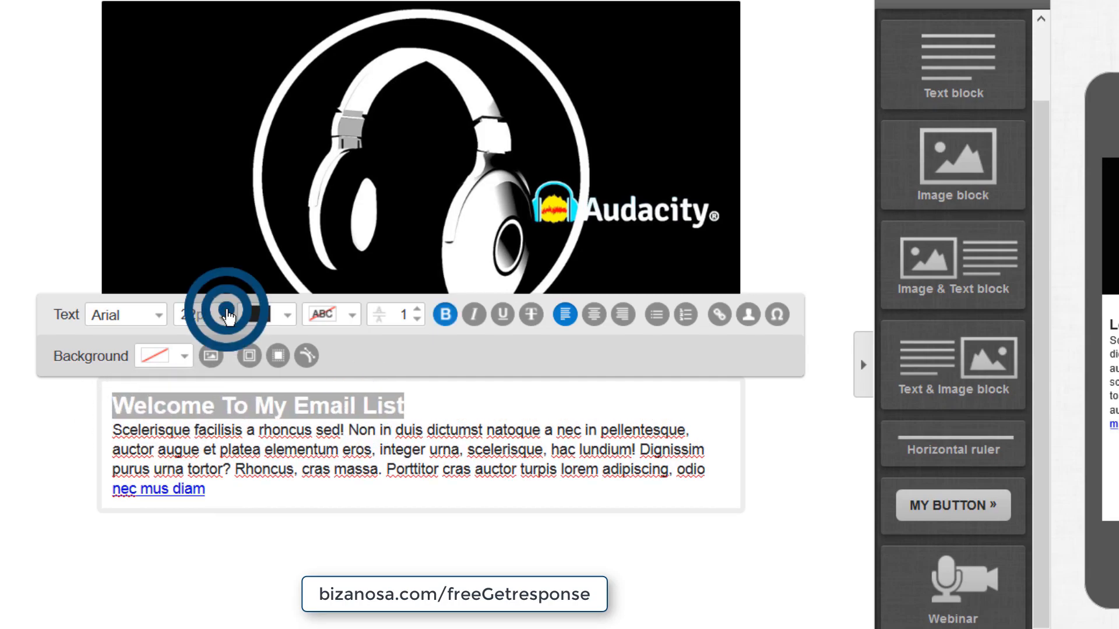
pyautogui.click(150, 317)
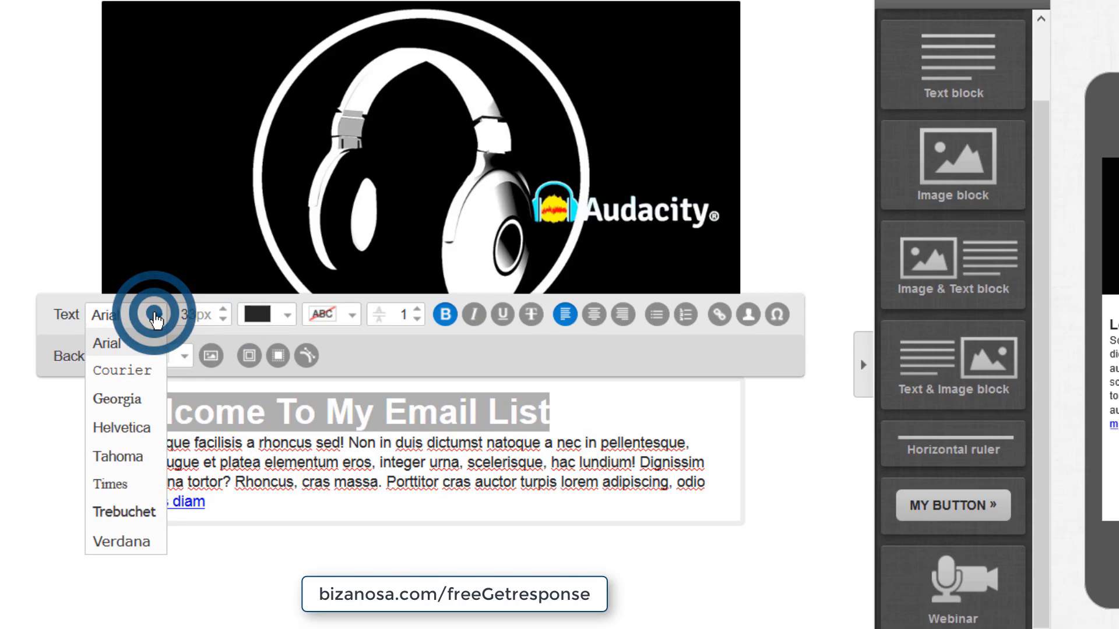
pyautogui.click(121, 412)
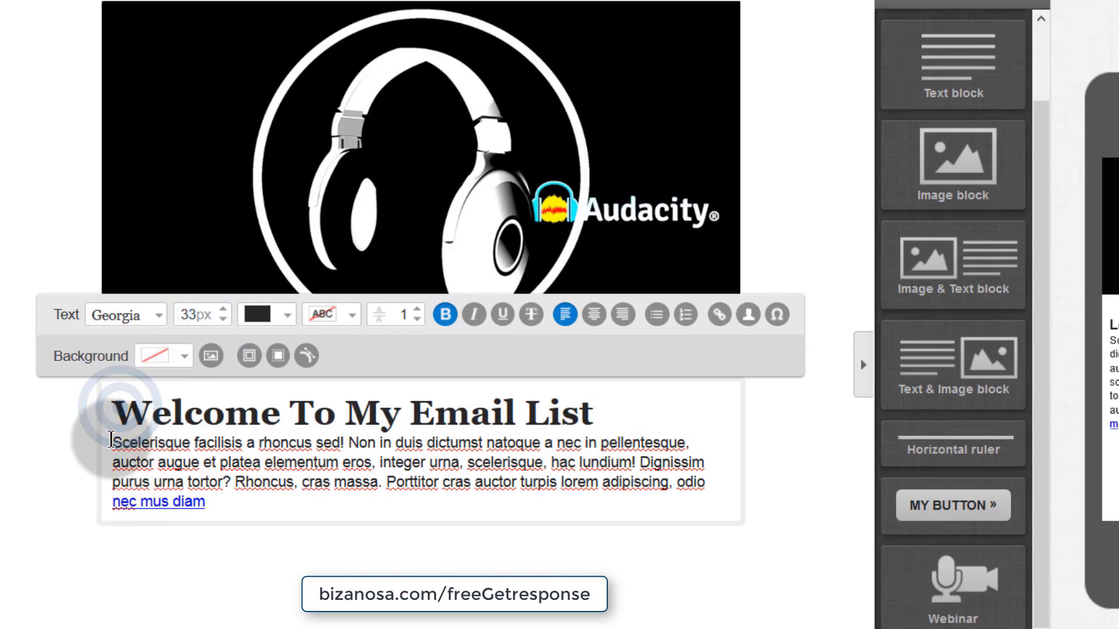
# - Replace the placeholder paragraph with a thank-you line about the Free Audacity Tutorial below
pyautogui.click(112, 440)
pyautogui.press('Return')
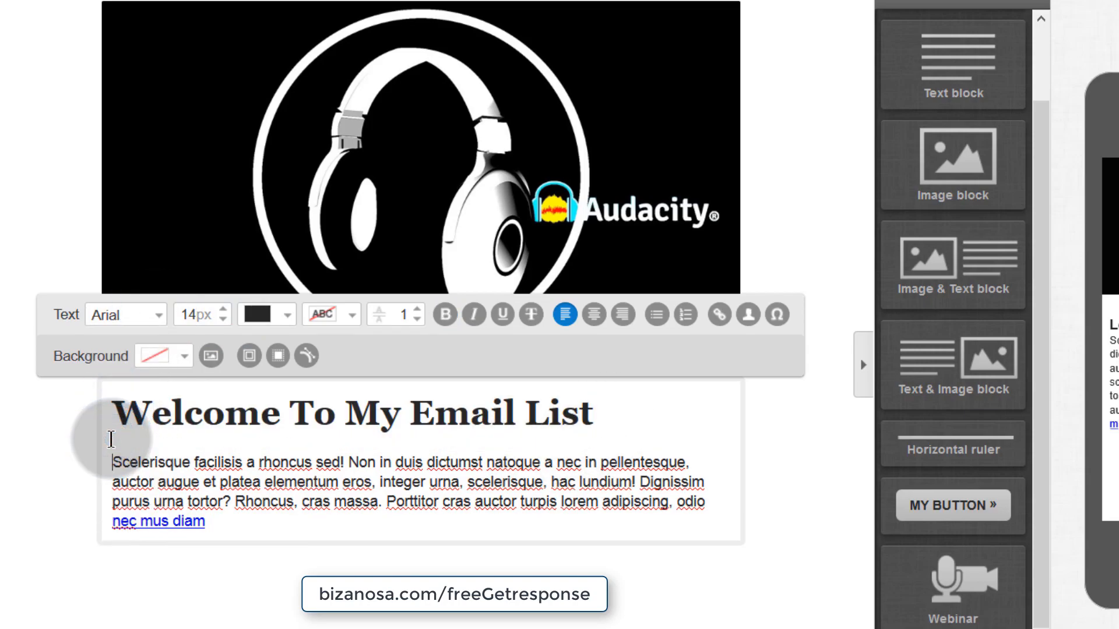
pyautogui.moveTo(113, 457); pyautogui.dragTo(239, 534)
pyautogui.press('Delete')
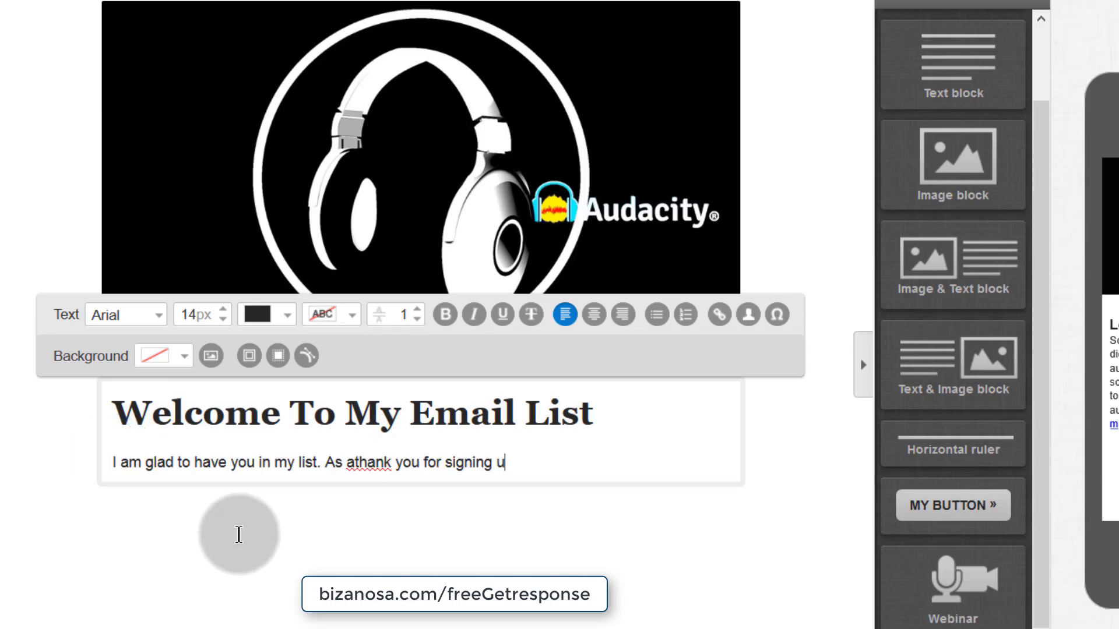
pyautogui.write('. get the Free Aud')
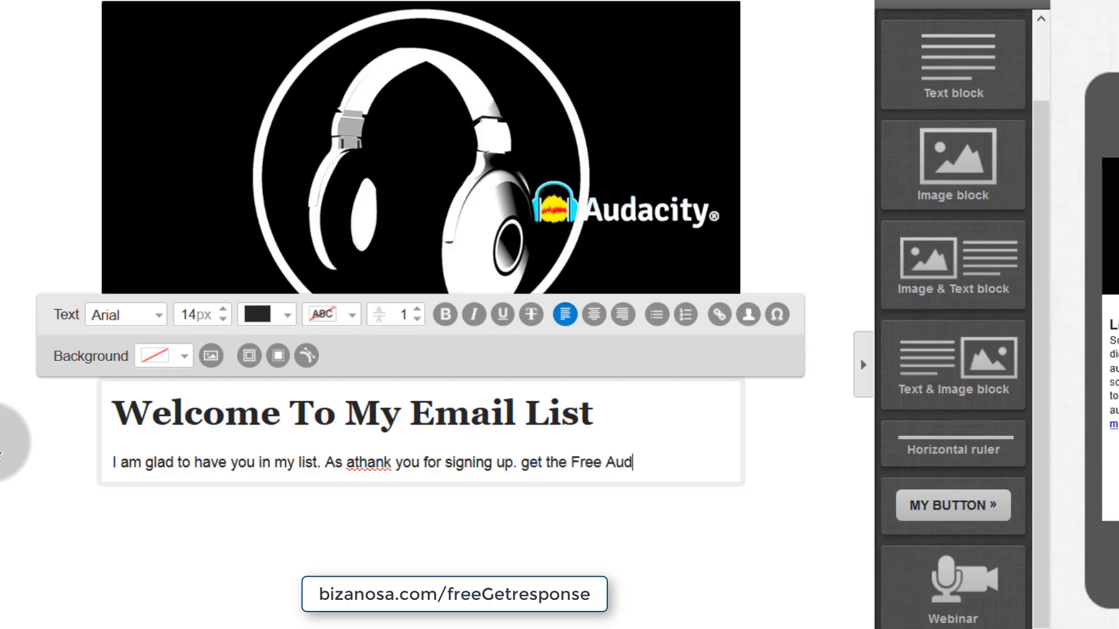
pyautogui.write('acity Tutorial below.')
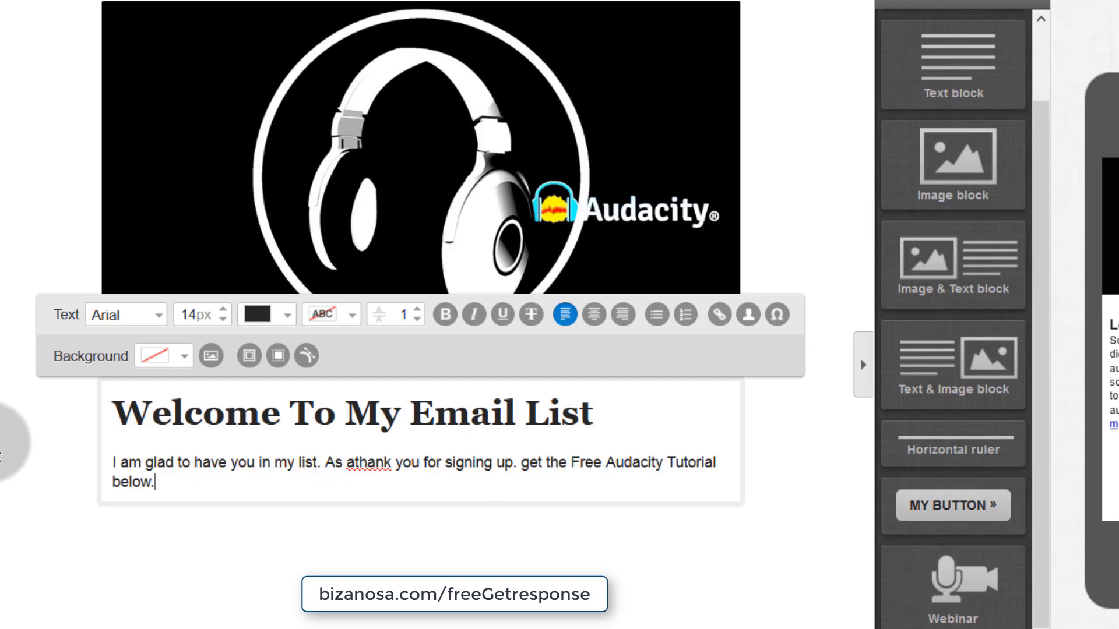
pyautogui.rightClick(361, 465)
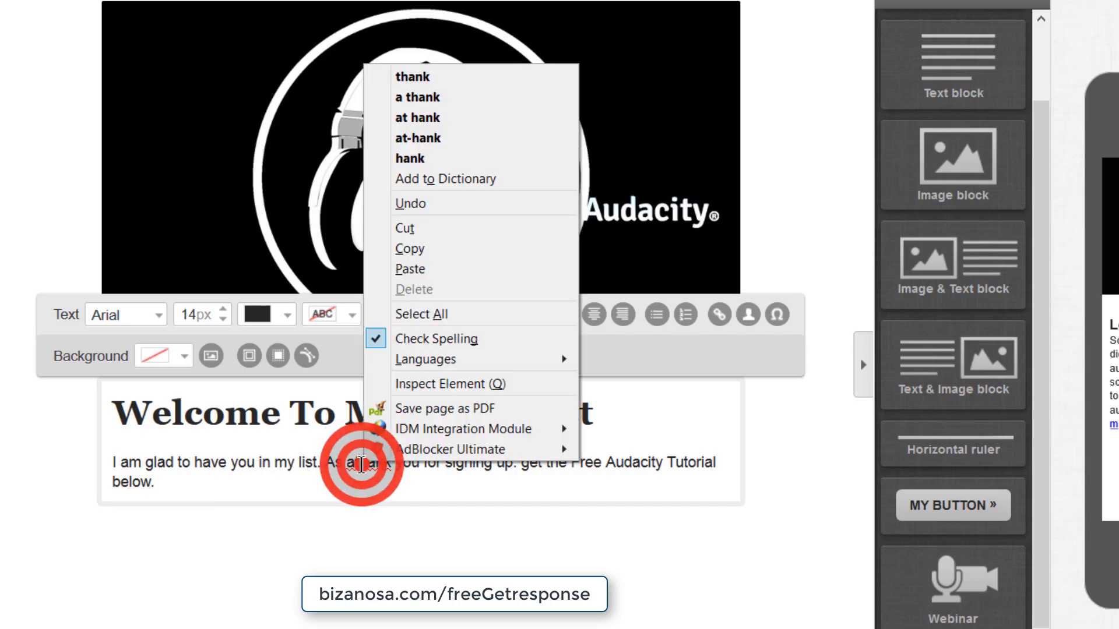
pyautogui.click(443, 99)
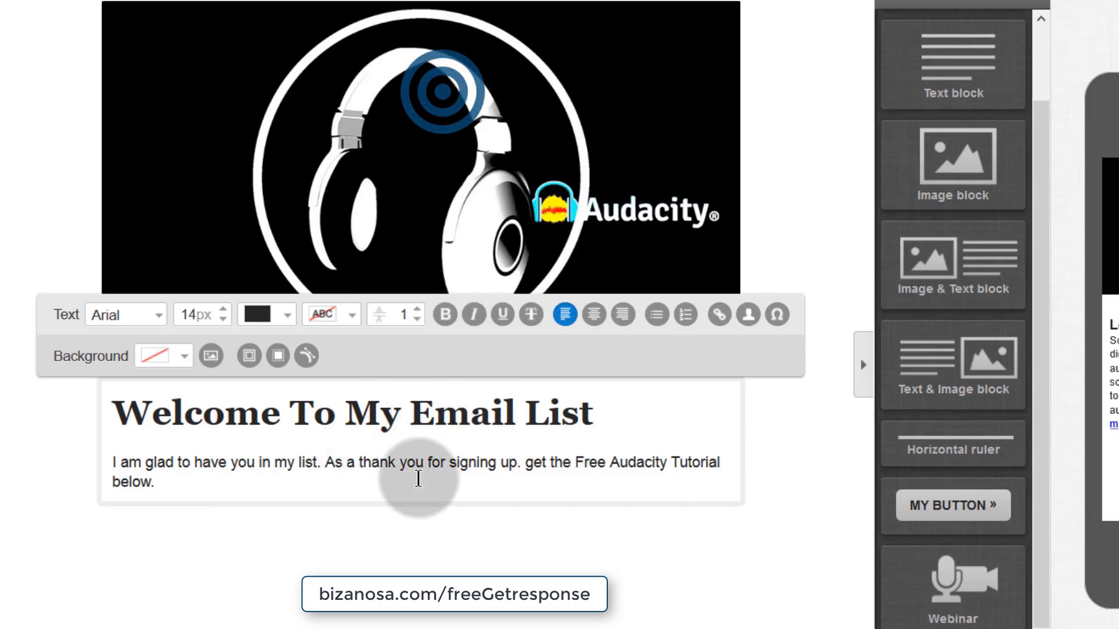
pyautogui.click(170, 484)
pyautogui.click(121, 409)
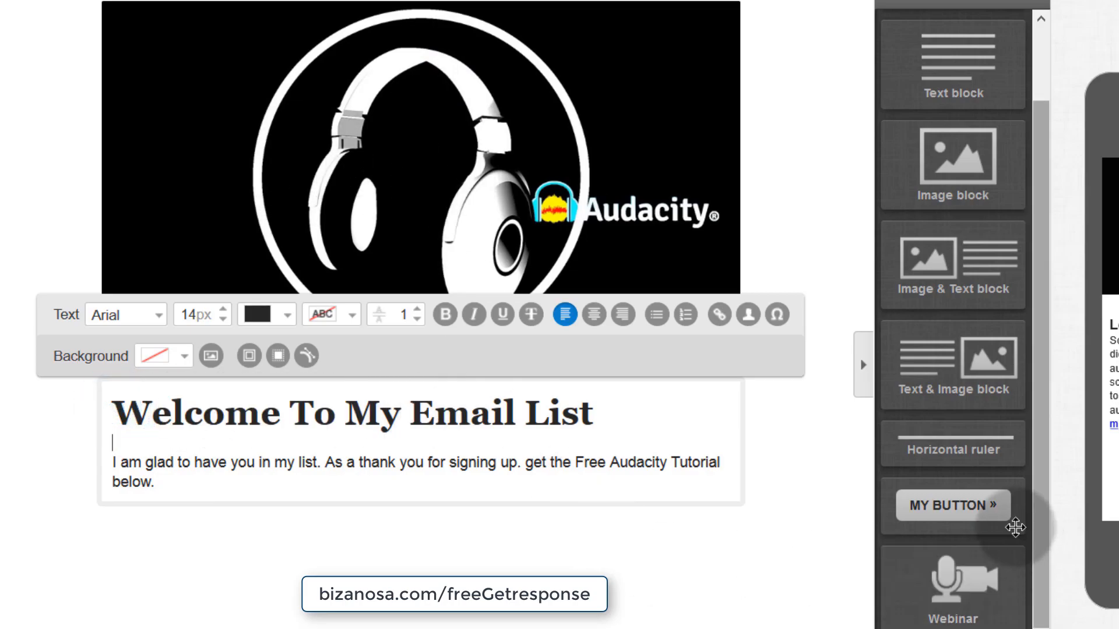
# - Add a green 'Lorem ipsum ›' button under the welcome text, stretched to 597px wide
pyautogui.moveTo(959, 506); pyautogui.dragTo(419, 542)
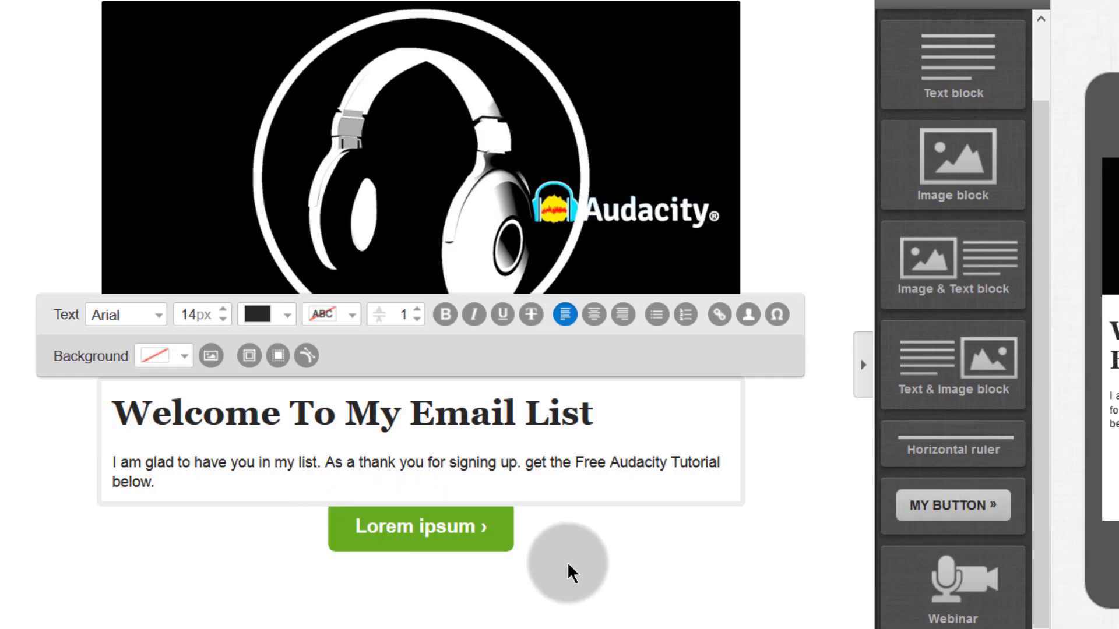
pyautogui.moveTo(520, 554); pyautogui.dragTo(915, 540)
pyautogui.click(364, 528)
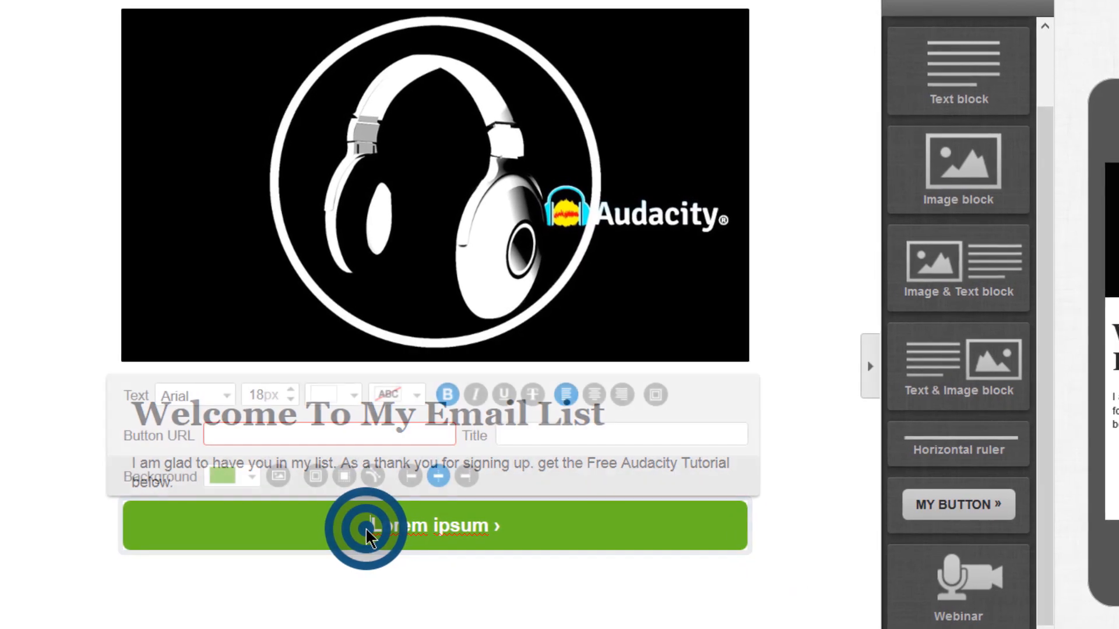
pyautogui.click(221, 430)
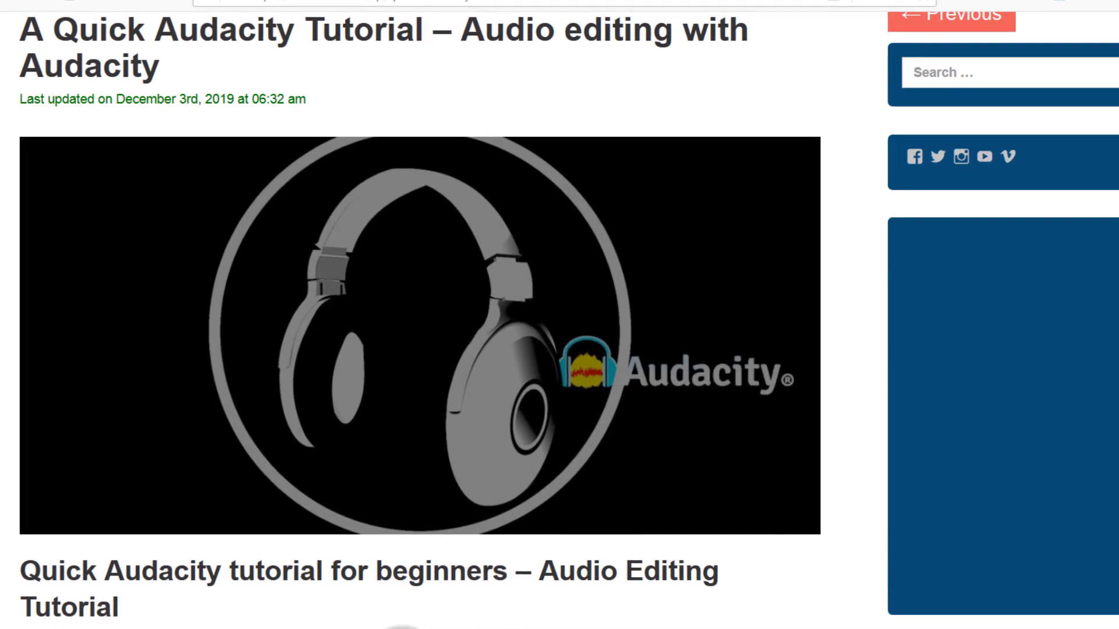
# - Copy the 'Watch it on Udemy' link address from the Bizanosa Audacity tutorial post
pyautogui.scroll(-6, 299, 485)
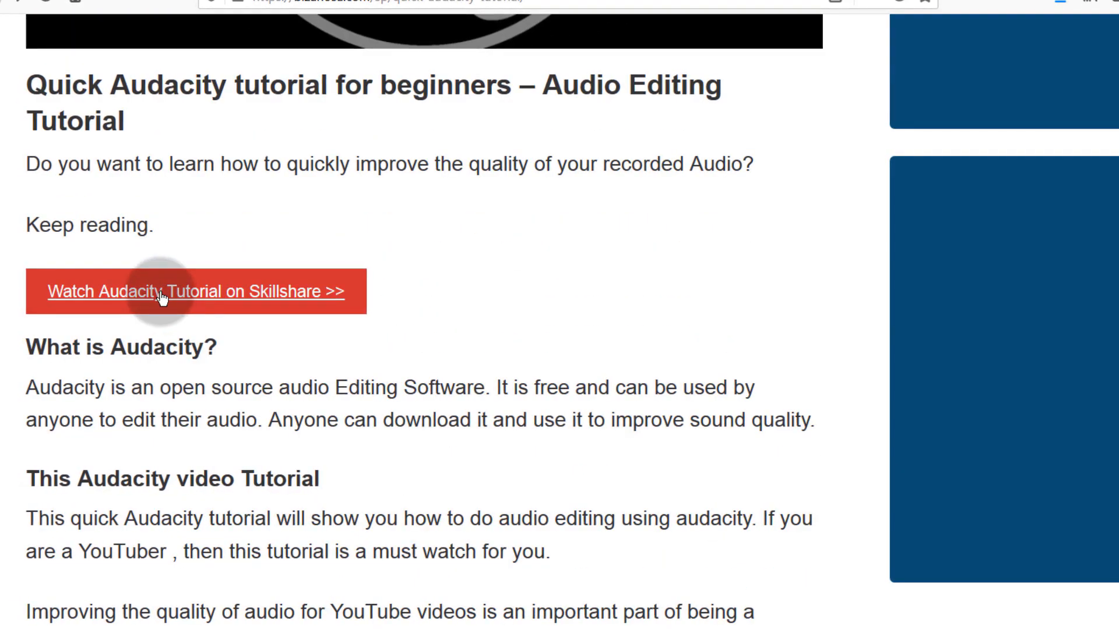
pyautogui.scroll(-10, 170, 455)
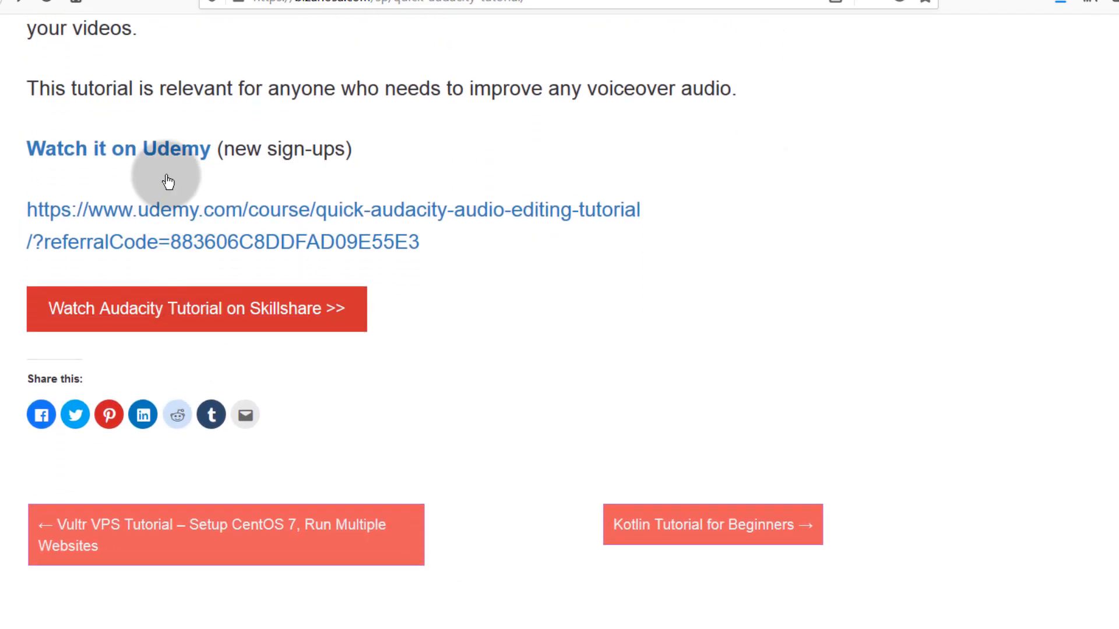
pyautogui.rightClick(101, 151)
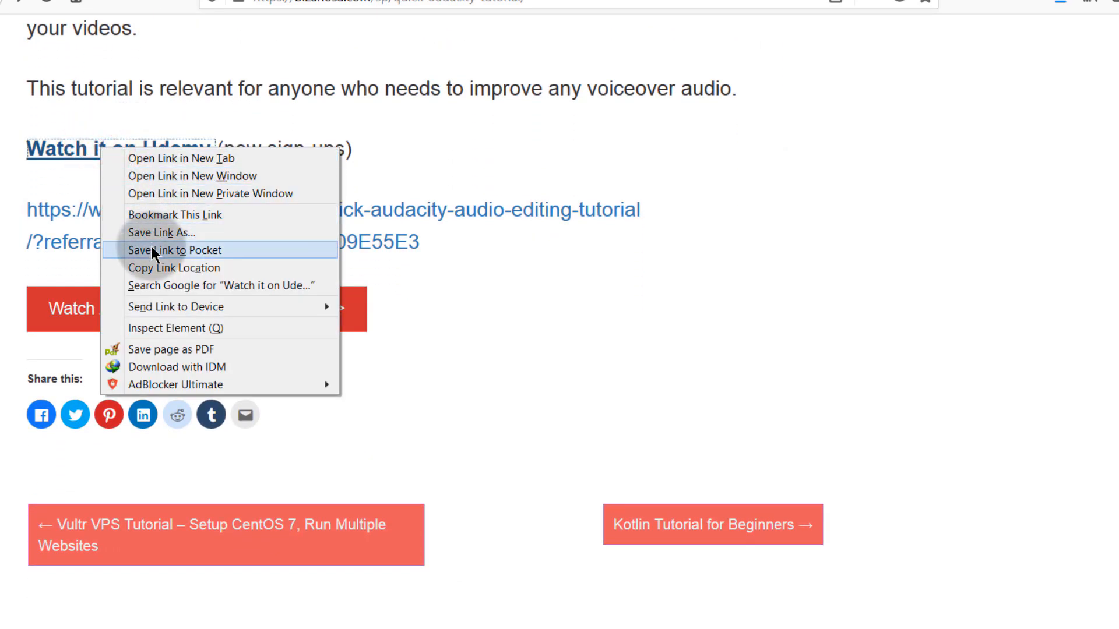
pyautogui.click(150, 264)
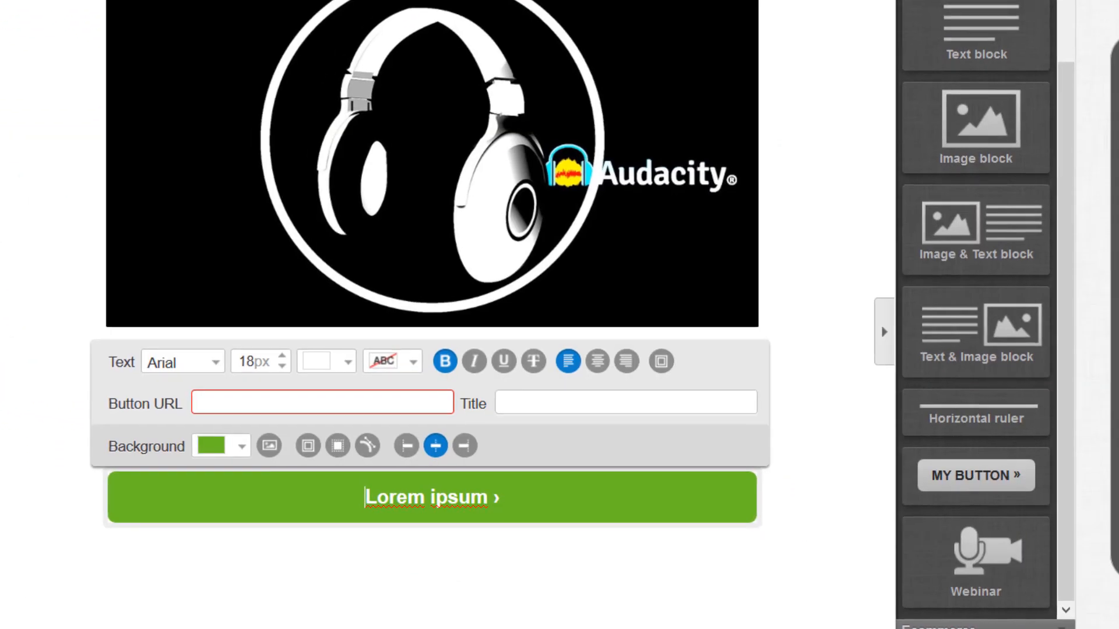
pyautogui.click(258, 389)
# - Paste the Udemy course URL as the button link and give it the title 'Join Now'
pyautogui.rightClick(251, 387)
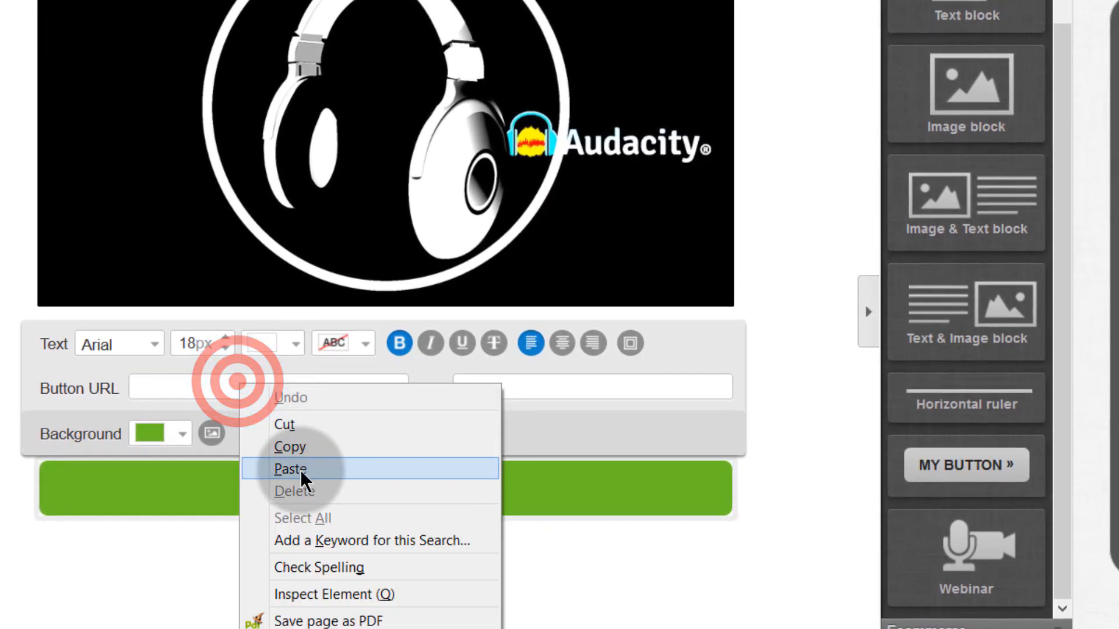
pyautogui.click(319, 479)
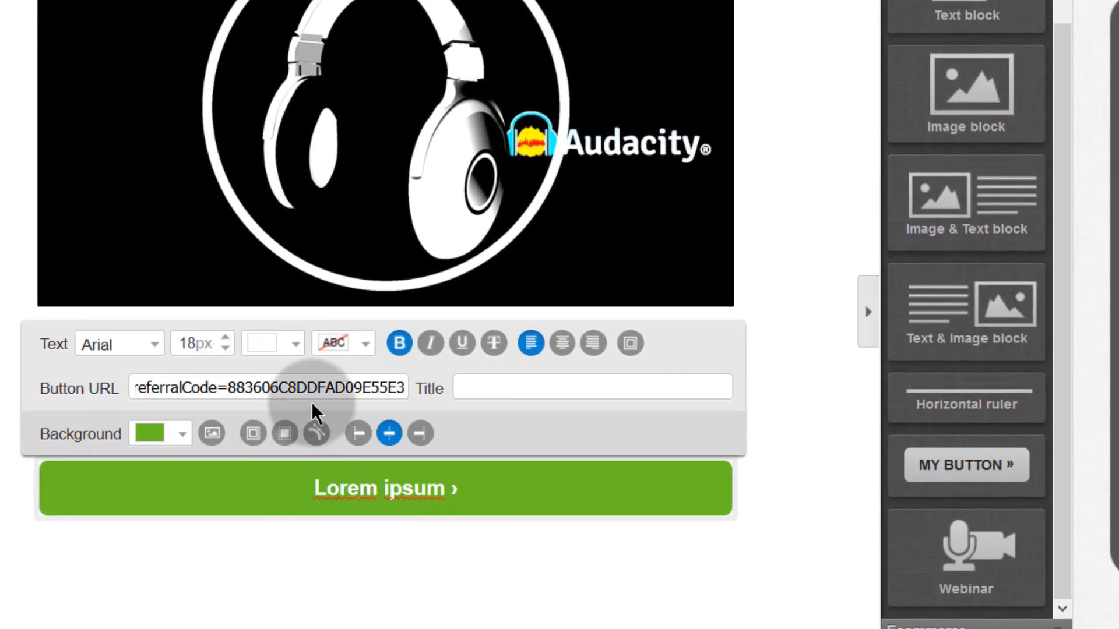
pyautogui.click(386, 391)
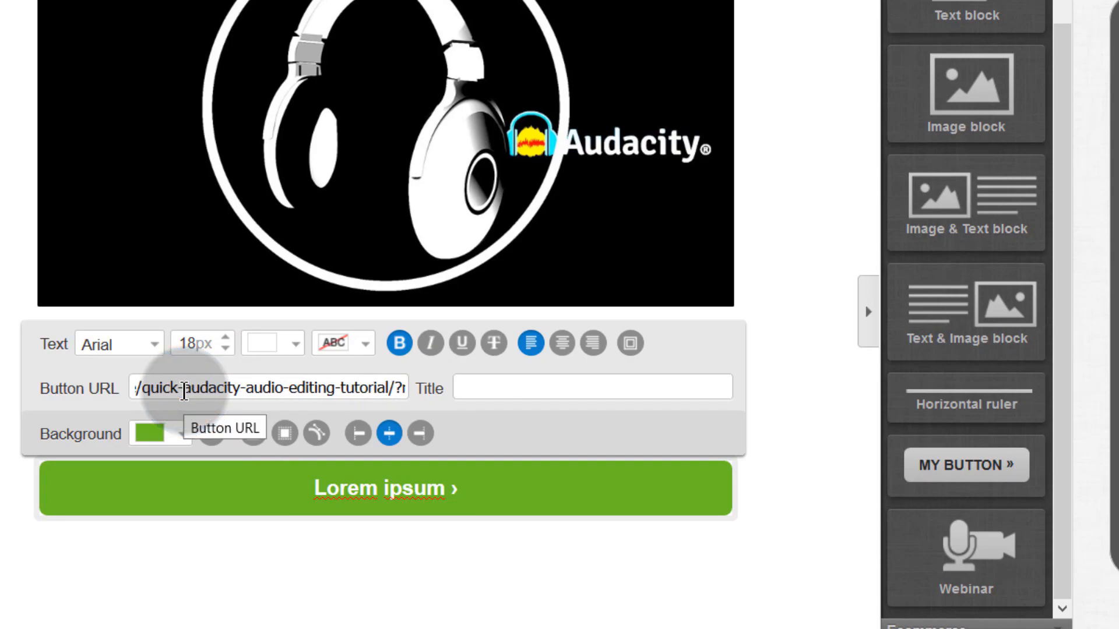
pyautogui.click(474, 382)
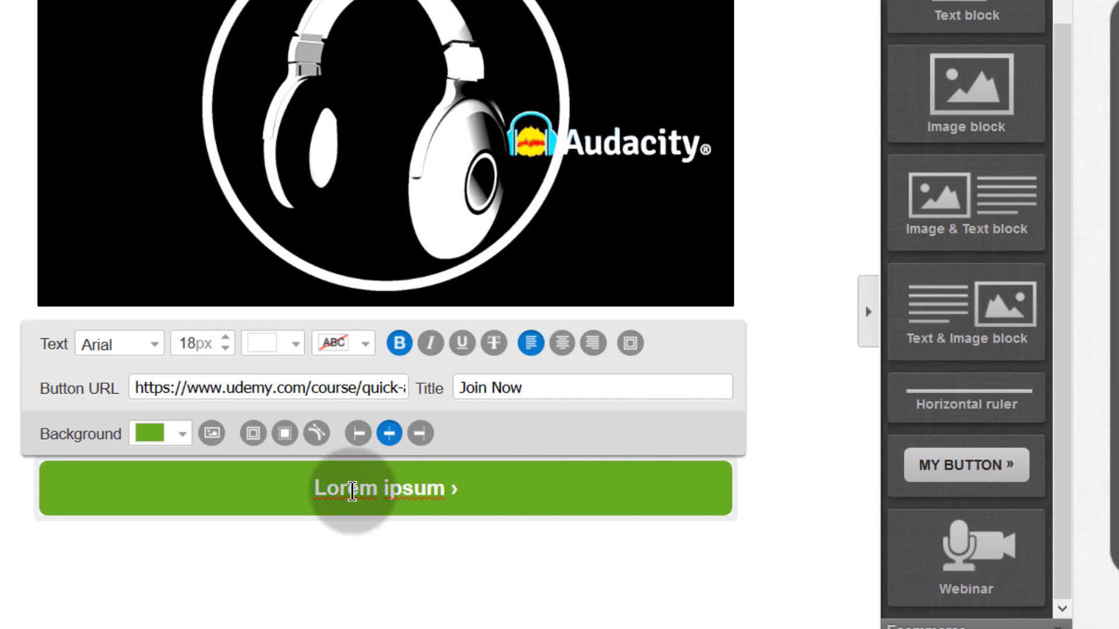
# - Change the button's background colour from green to blue 0C89F7
pyautogui.click(180, 435)
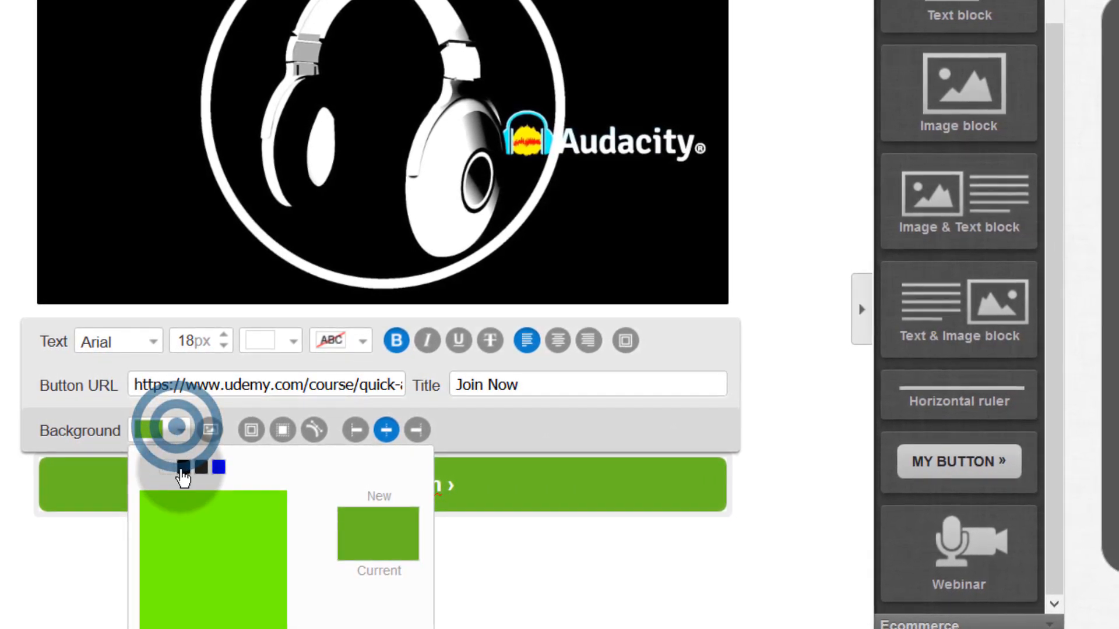
pyautogui.click(180, 461)
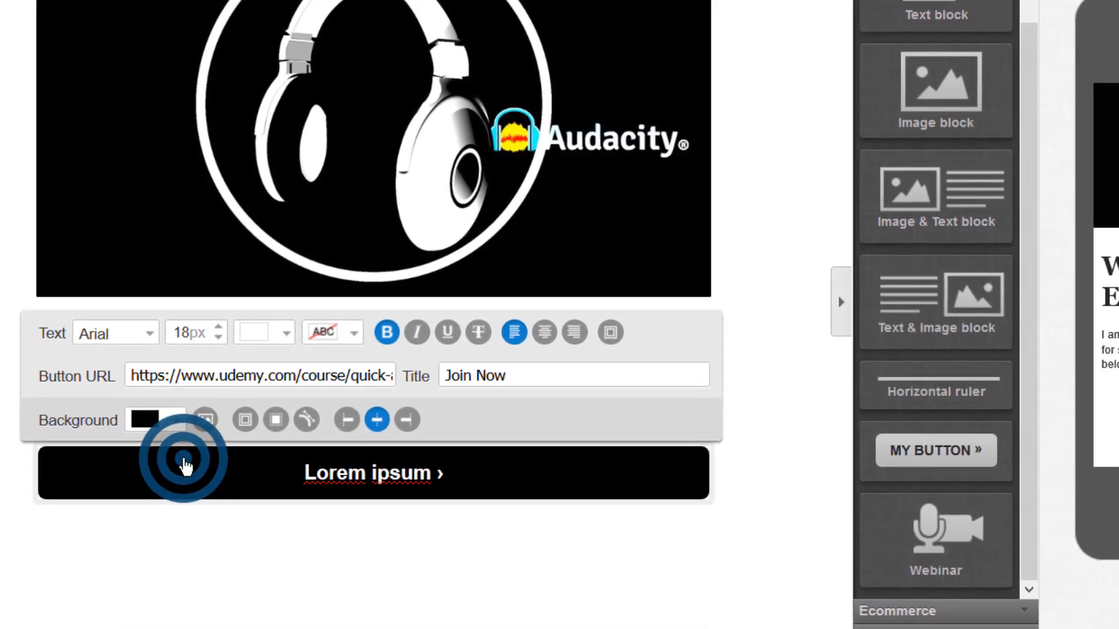
pyautogui.click(174, 410)
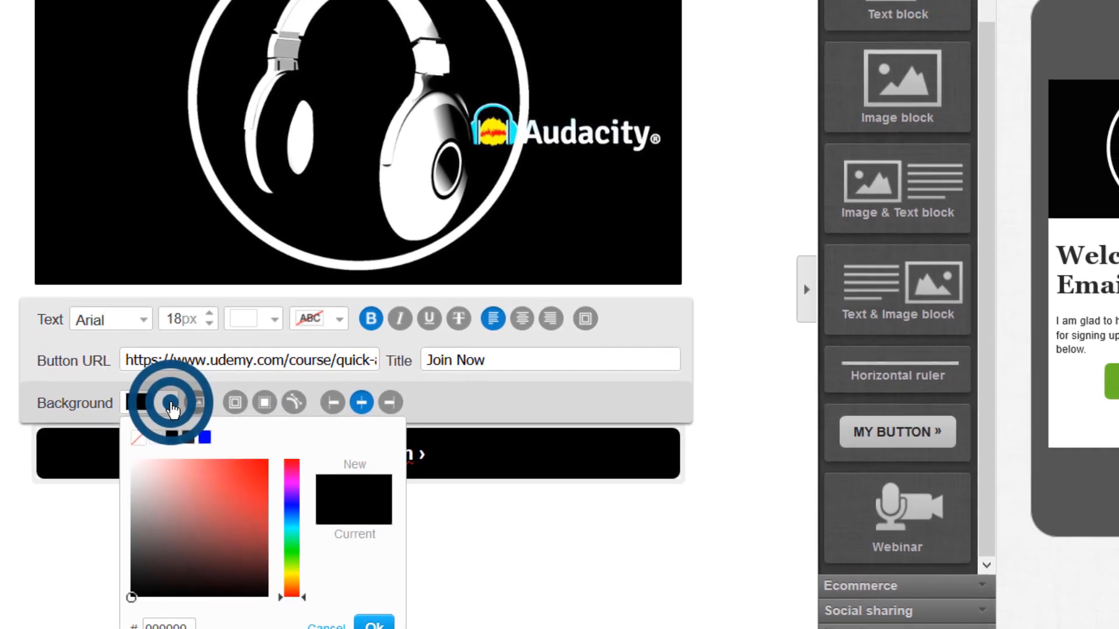
pyautogui.click(281, 492)
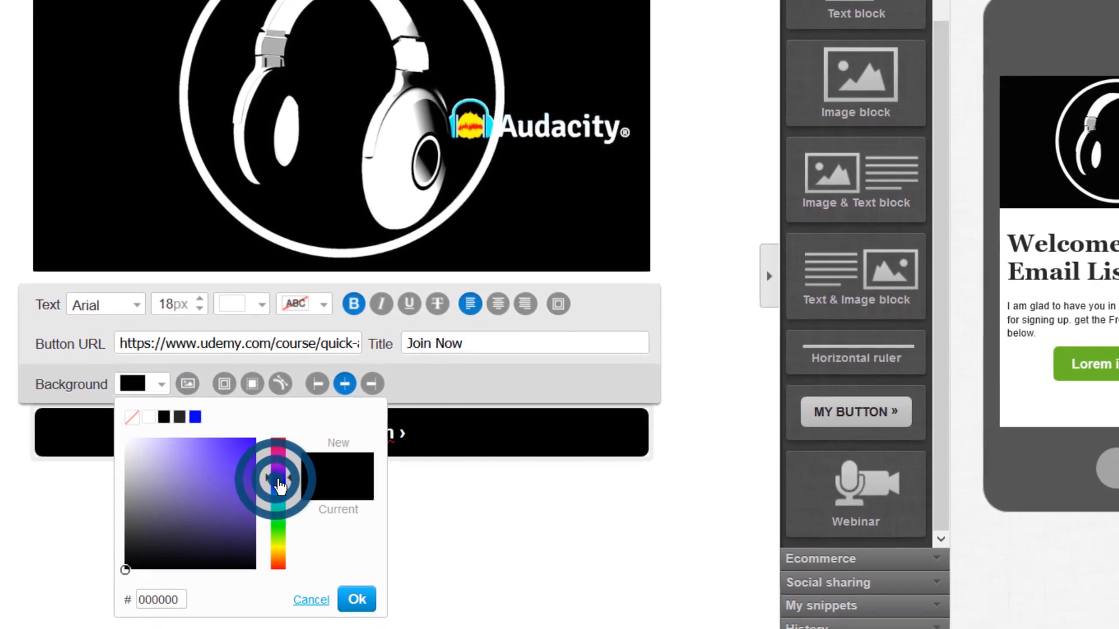
pyautogui.click(244, 435)
pyautogui.click(342, 574)
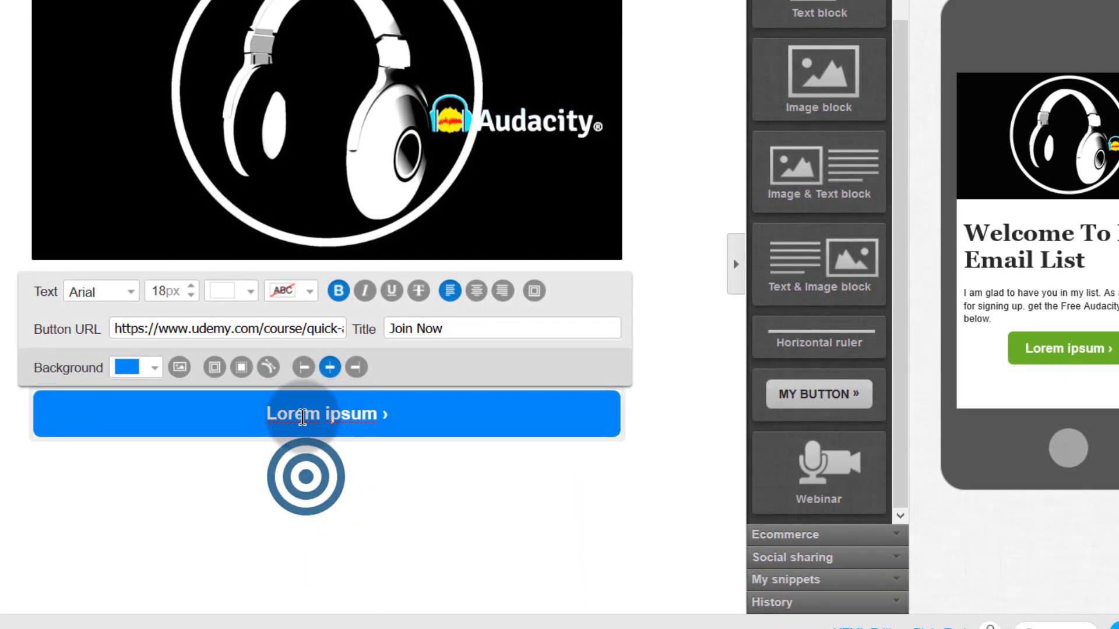
pyautogui.click(394, 484)
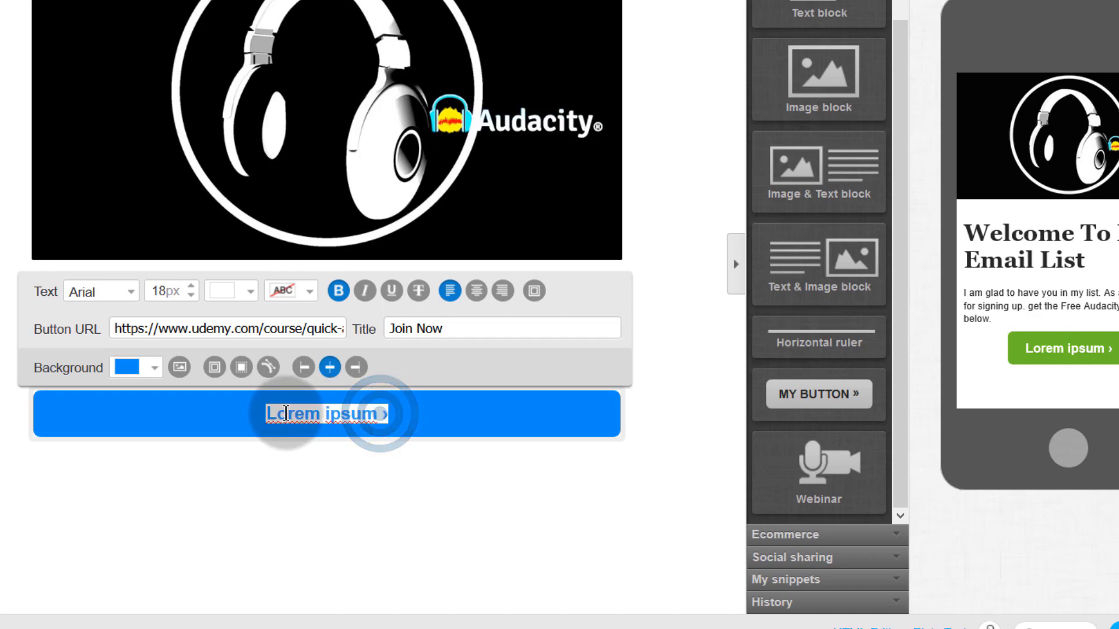
# - Paste 'Join This Audacity Tutorial' as the button label and add a blank line after 'below.' in the welcome paragraph
pyautogui.hotkey('ctrl', 'v')
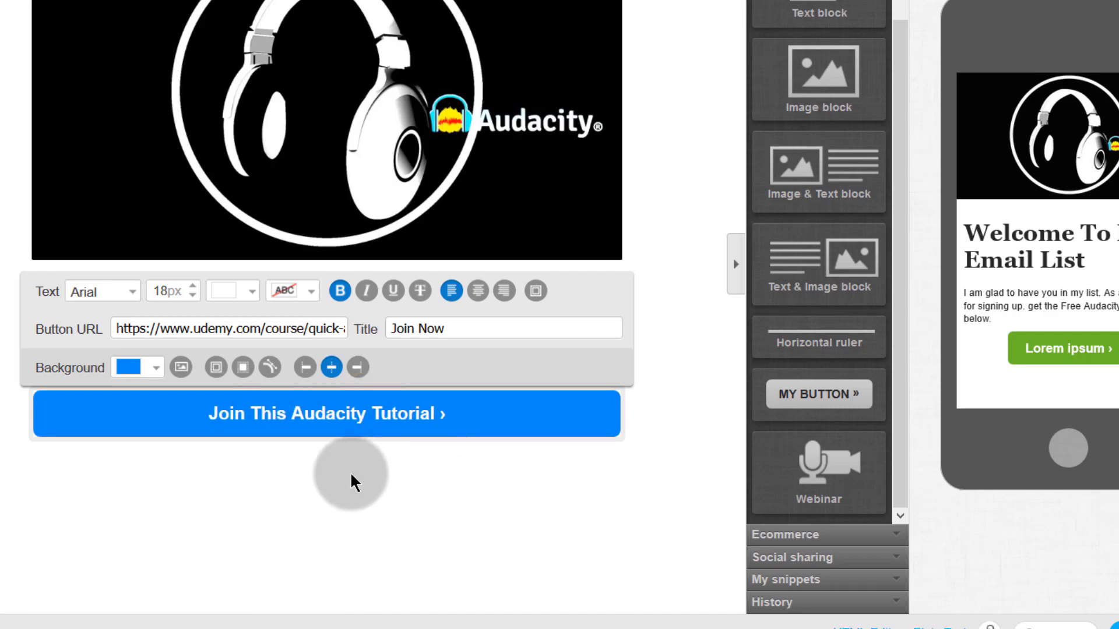
pyautogui.click(700, 286)
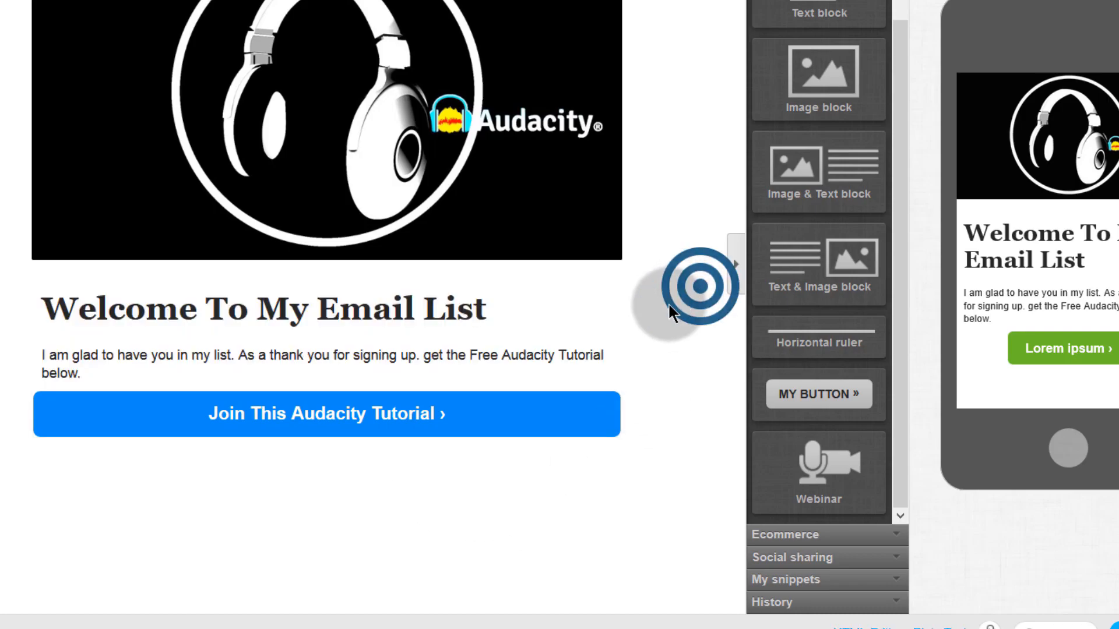
pyautogui.click(134, 383)
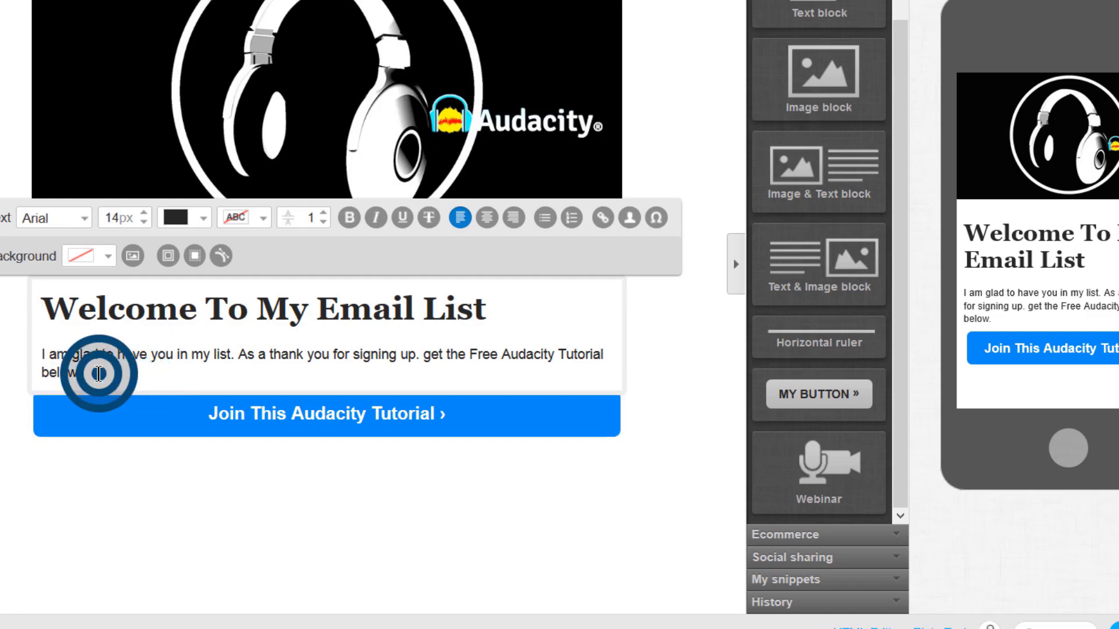
pyautogui.click(169, 545)
pyautogui.click(87, 373)
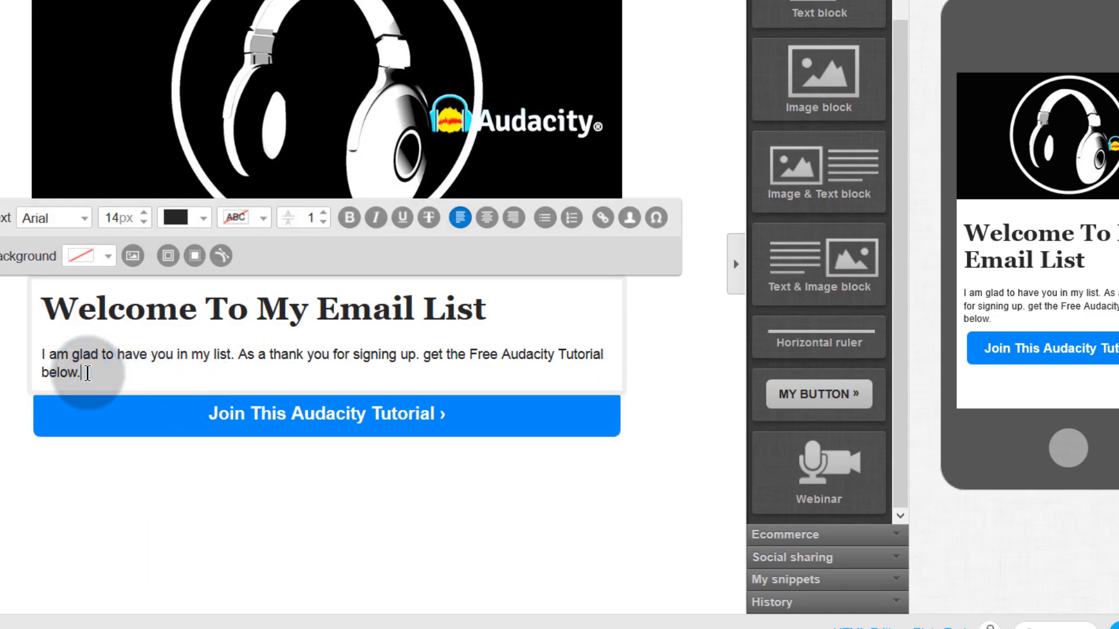
pyautogui.press('Return')
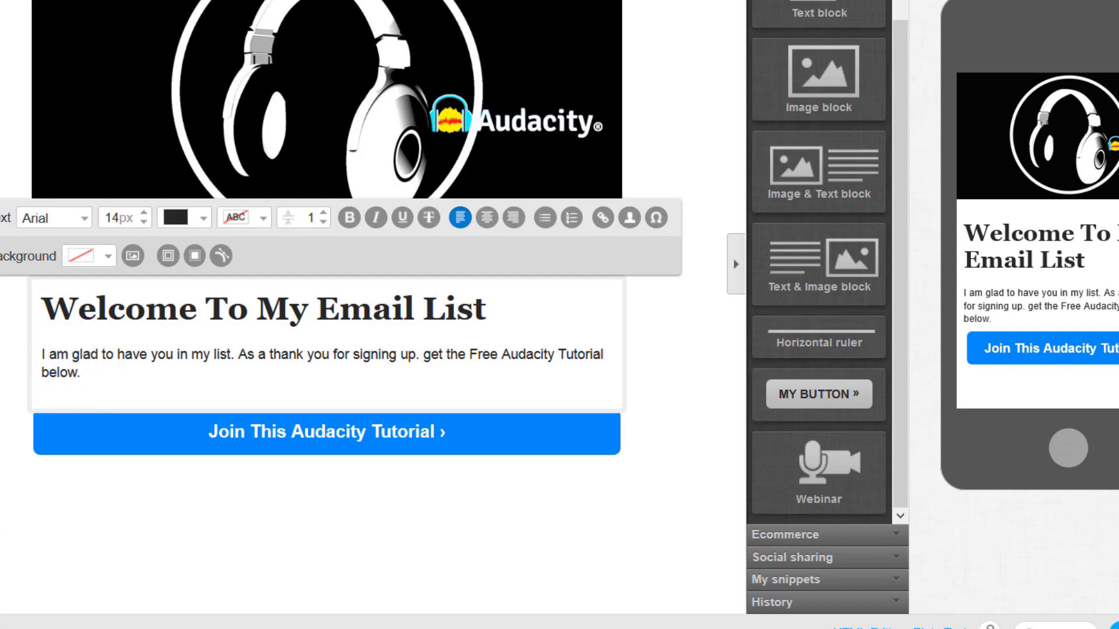
pyautogui.click(137, 458)
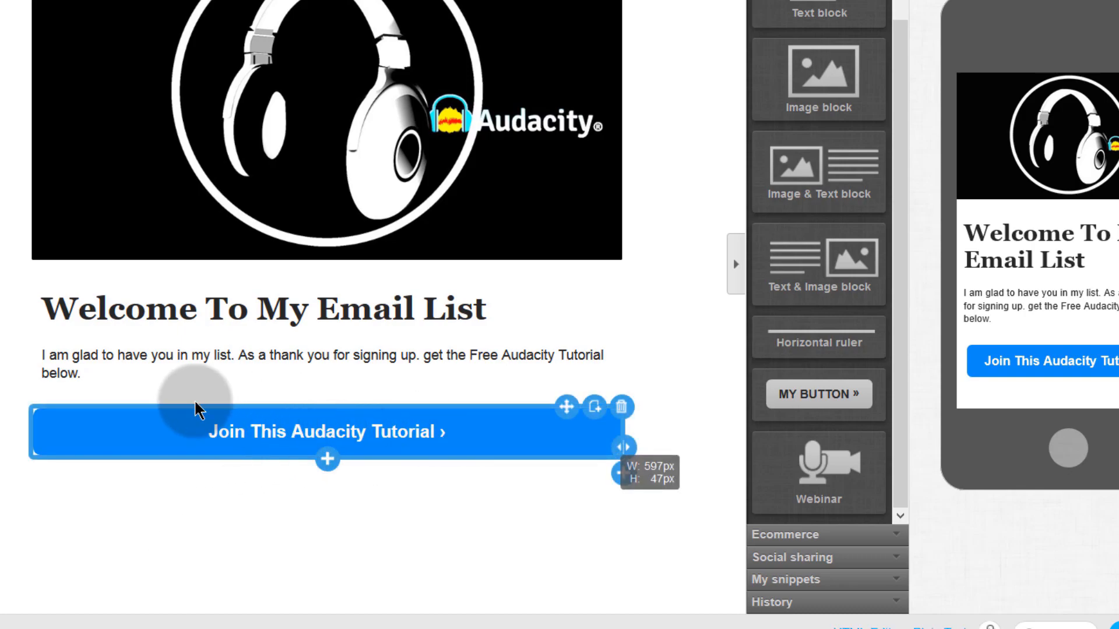
# - Check the blue button's full Button URL course link and leave it unchanged
pyautogui.click(336, 443)
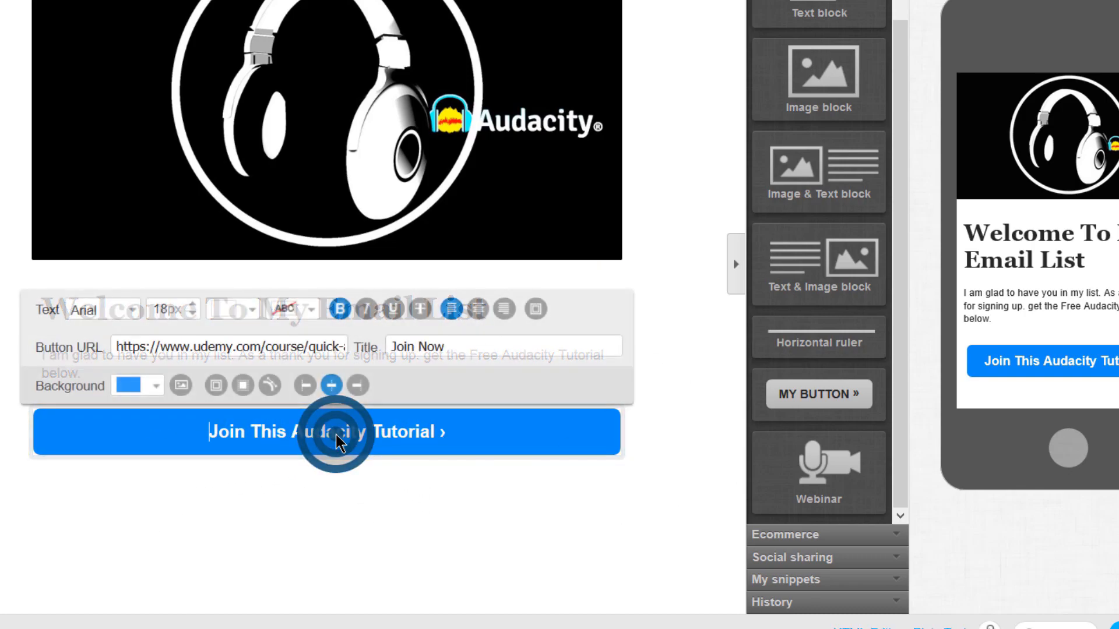
pyautogui.click(376, 357)
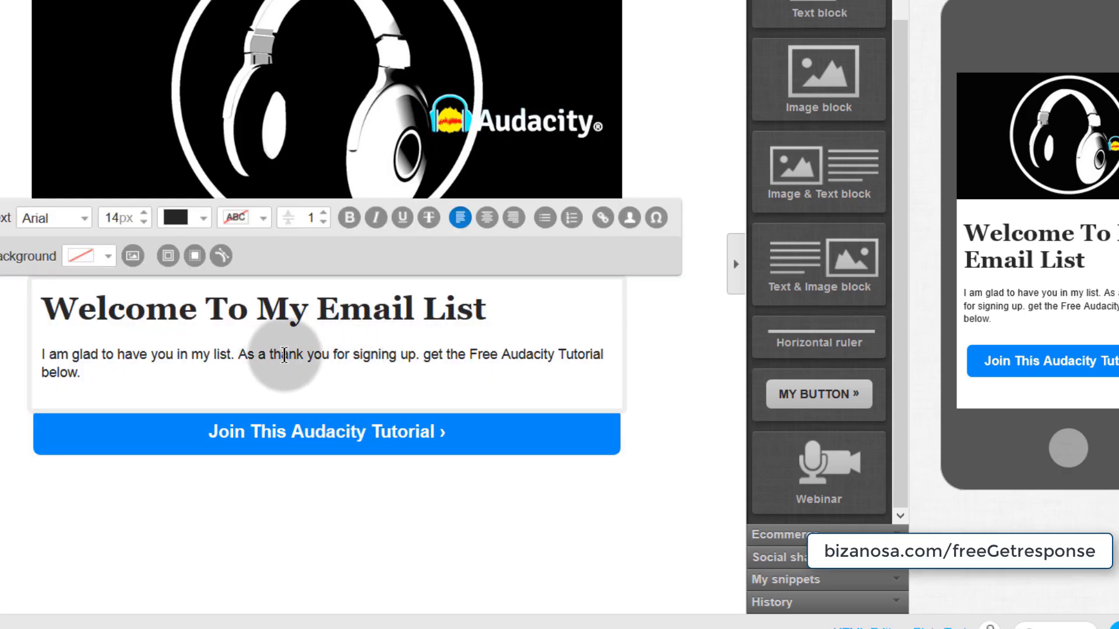
pyautogui.click(256, 436)
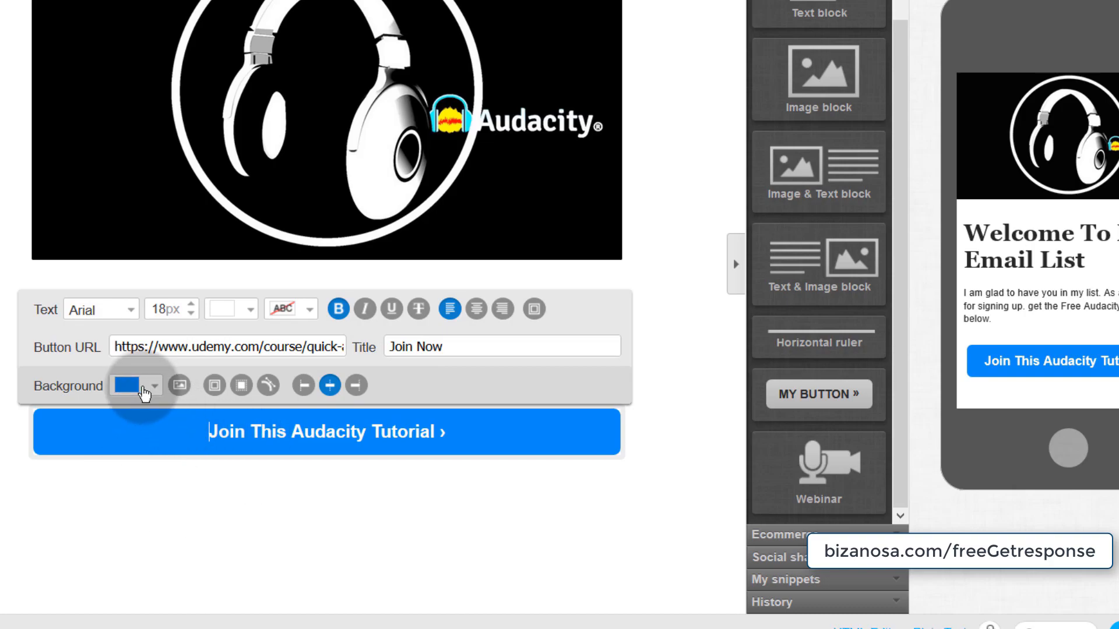
pyautogui.moveTo(114, 346); pyautogui.dragTo(437, 349)
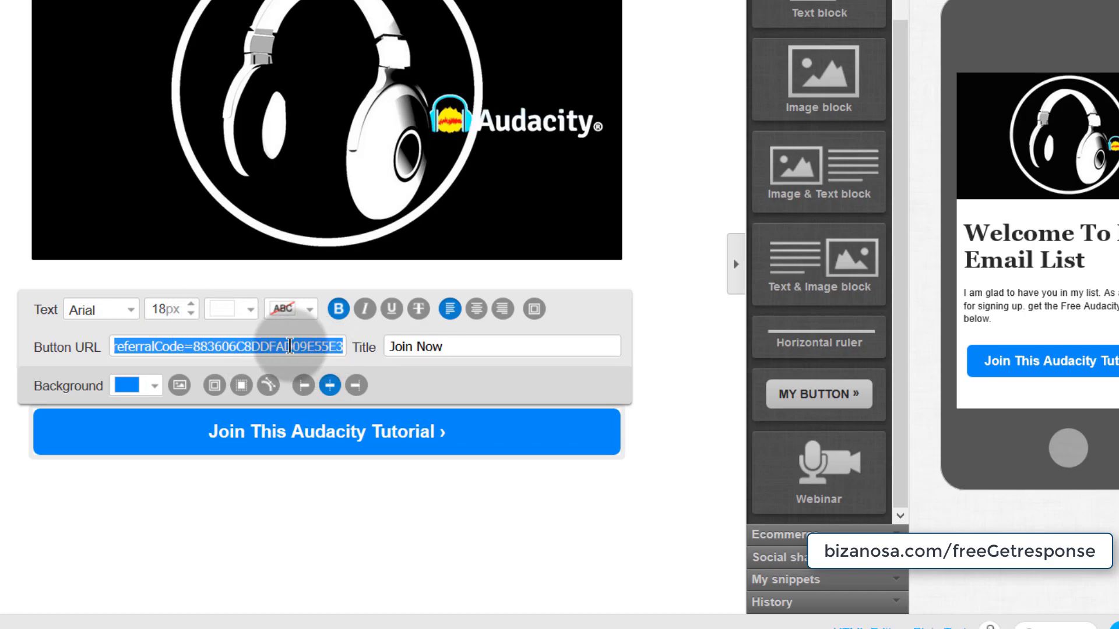
pyautogui.click(587, 308)
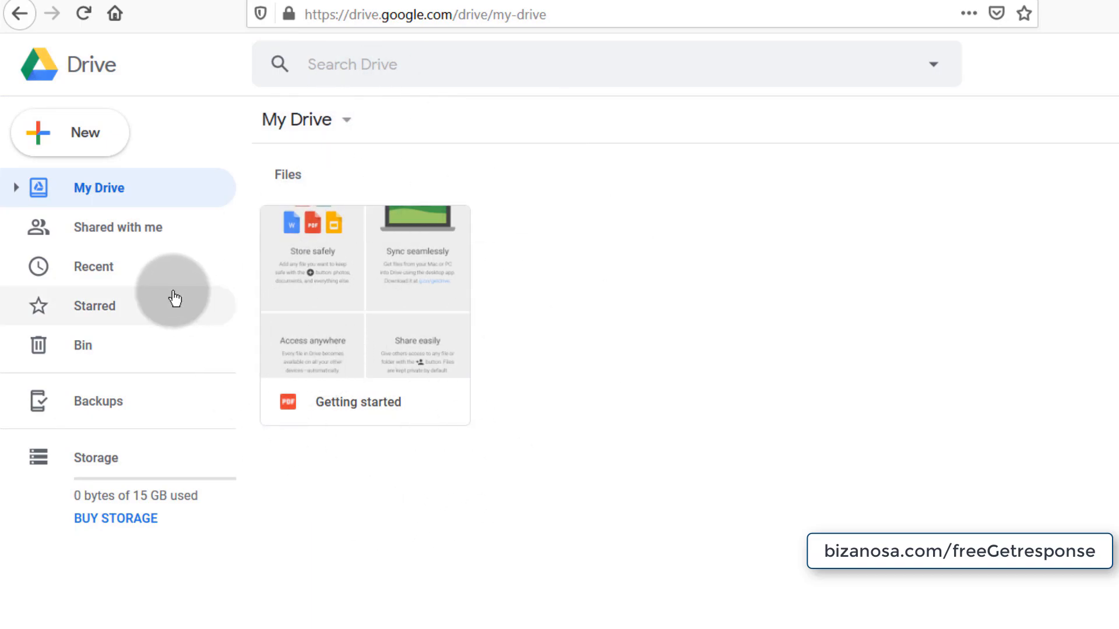
# - Create a new Google Drive folder named 'GR stuff' and open it
pyautogui.click(76, 131)
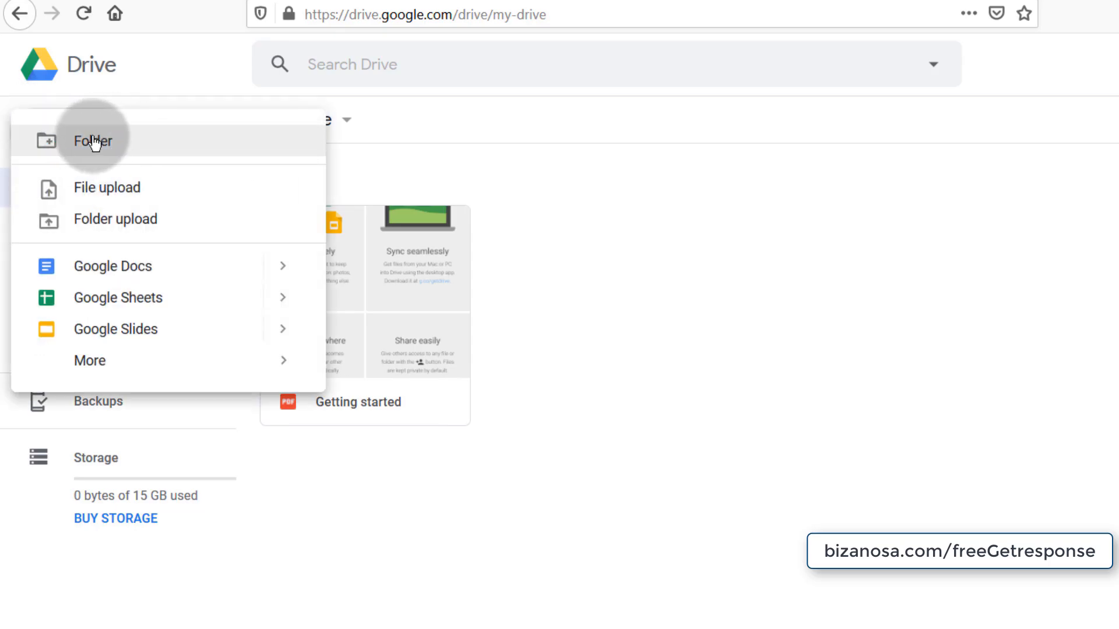
pyautogui.click(87, 141)
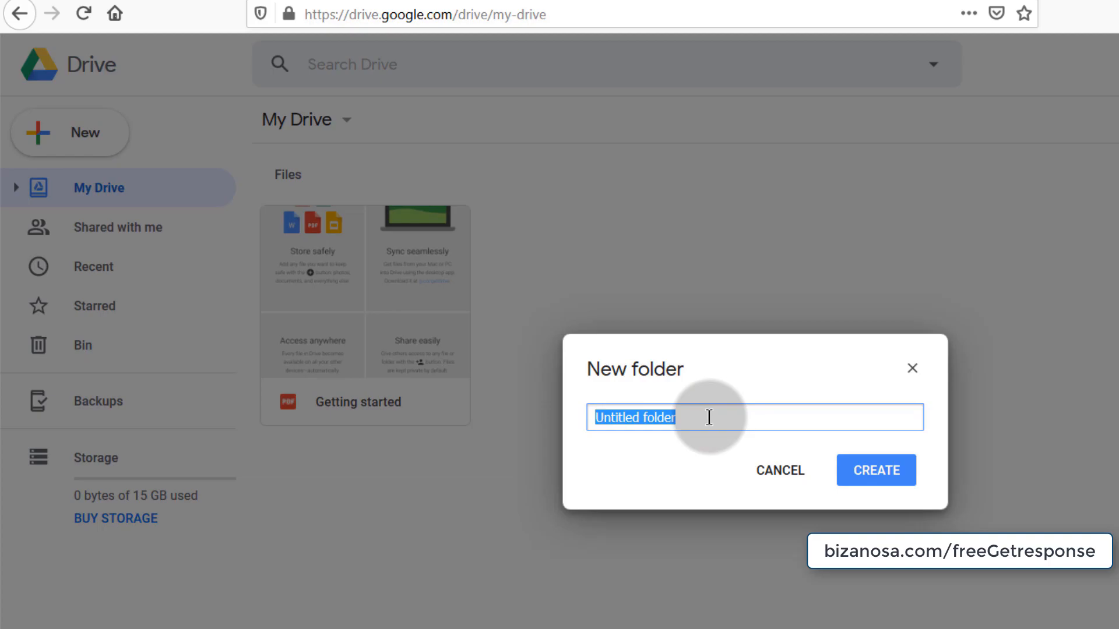
pyautogui.press('Return')
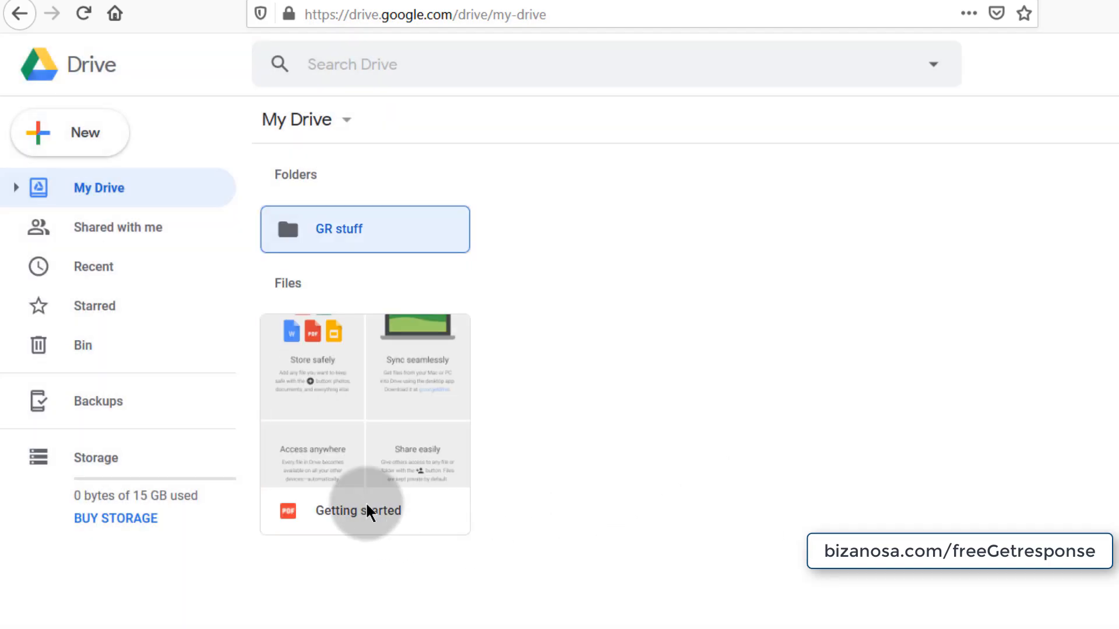
pyautogui.doubleClick(326, 232)
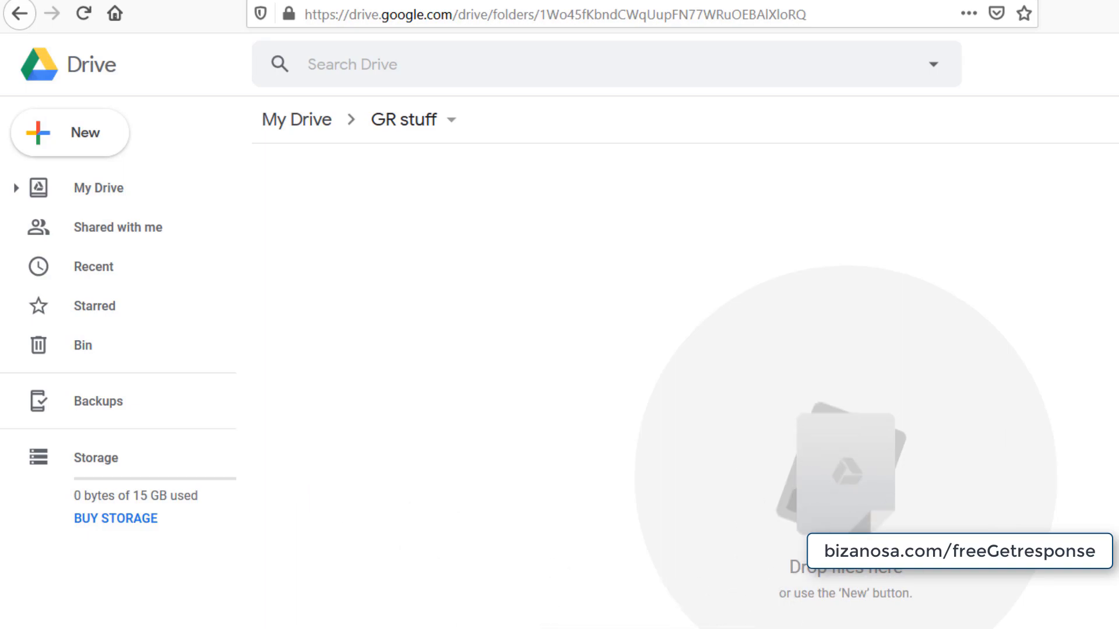
# - Upload '1 VPS VULTR Tutorial.pdf' into the GR stuff folder by dragging it in
pyautogui.click(233, 628)
pyautogui.moveTo(80, 93); pyautogui.dragTo(827, 486)
pyautogui.moveTo(770, 455); pyautogui.dragTo(775, 457)
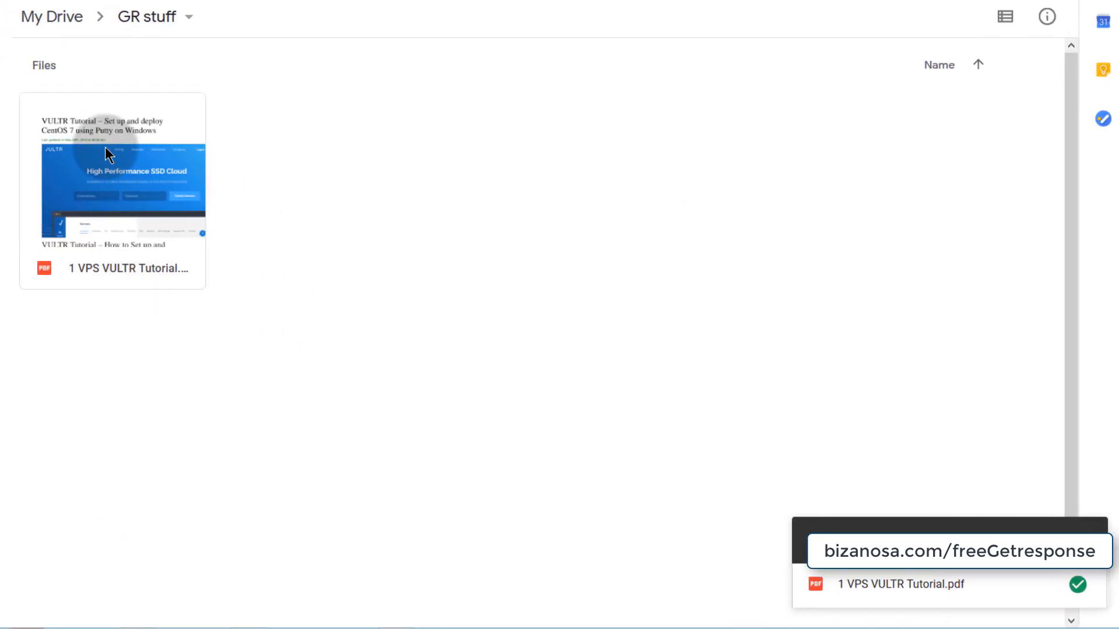
# - Get a shareable link for the uploaded VULTR tutorial PDF
pyautogui.click(106, 184)
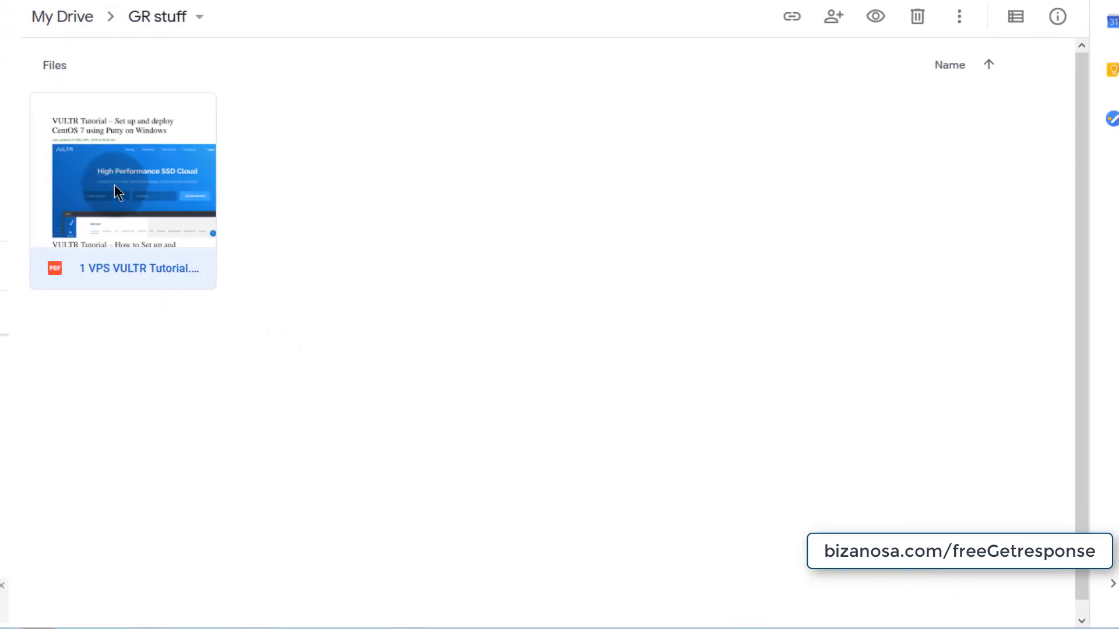
pyautogui.rightClick(94, 182)
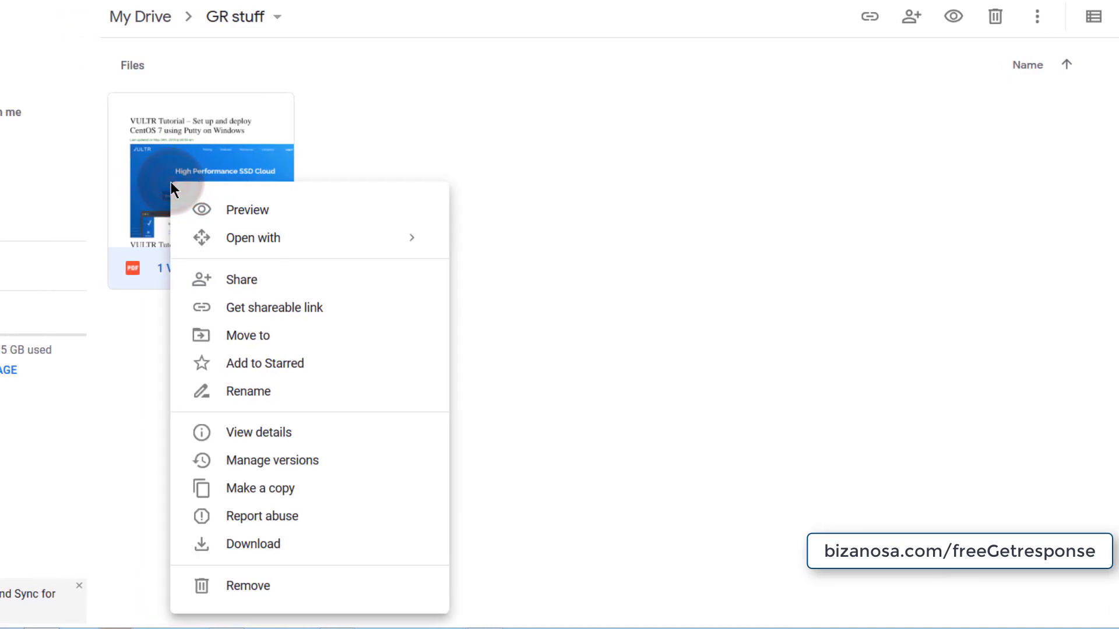
pyautogui.rightClick(145, 146)
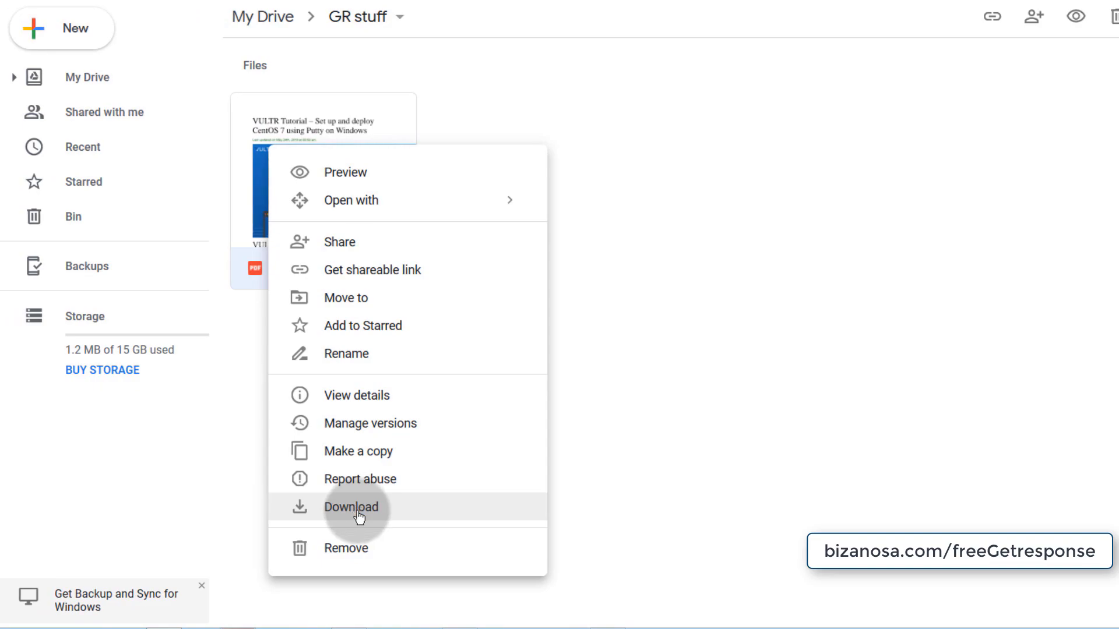
pyautogui.click(373, 278)
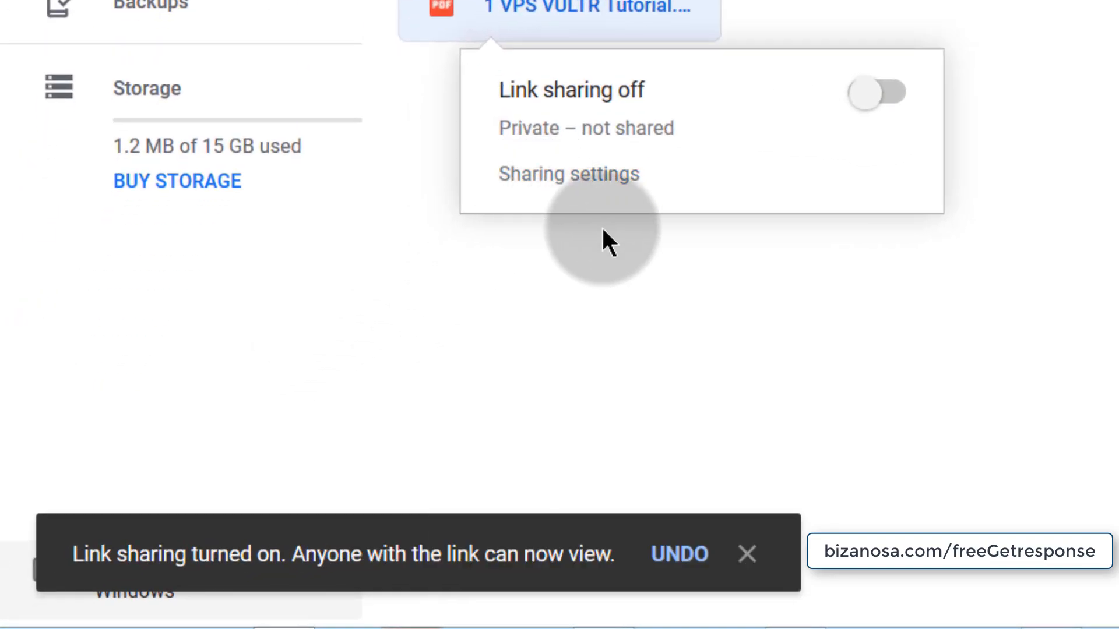
pyautogui.click(297, 570)
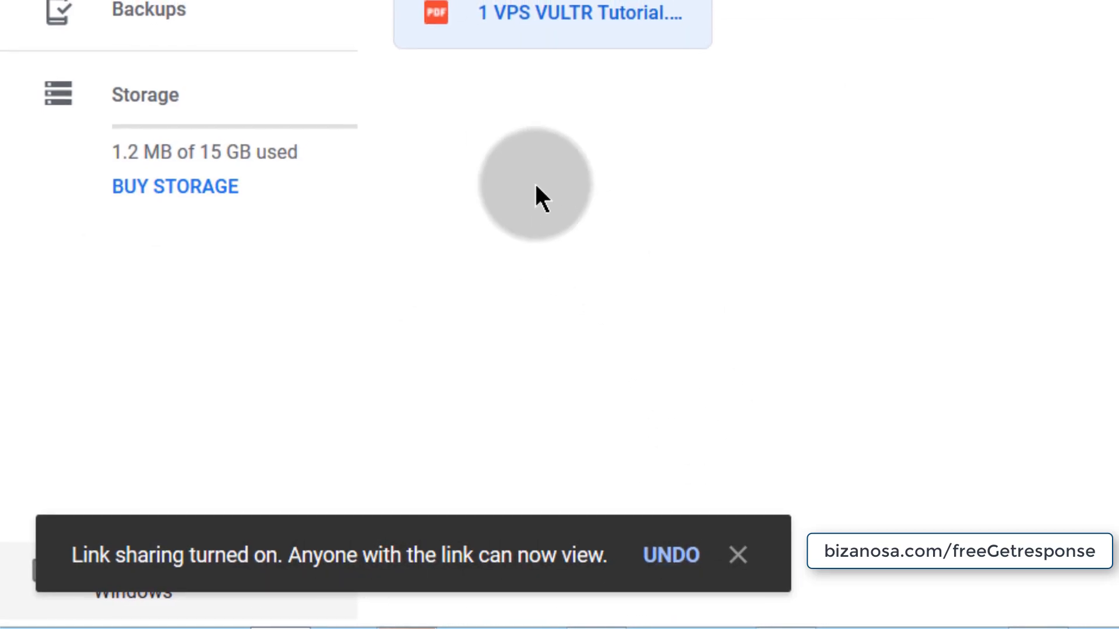
# - Set the PDF's sharing to 'Anyone with the link can view' and copy its link
pyautogui.rightClick(387, 43)
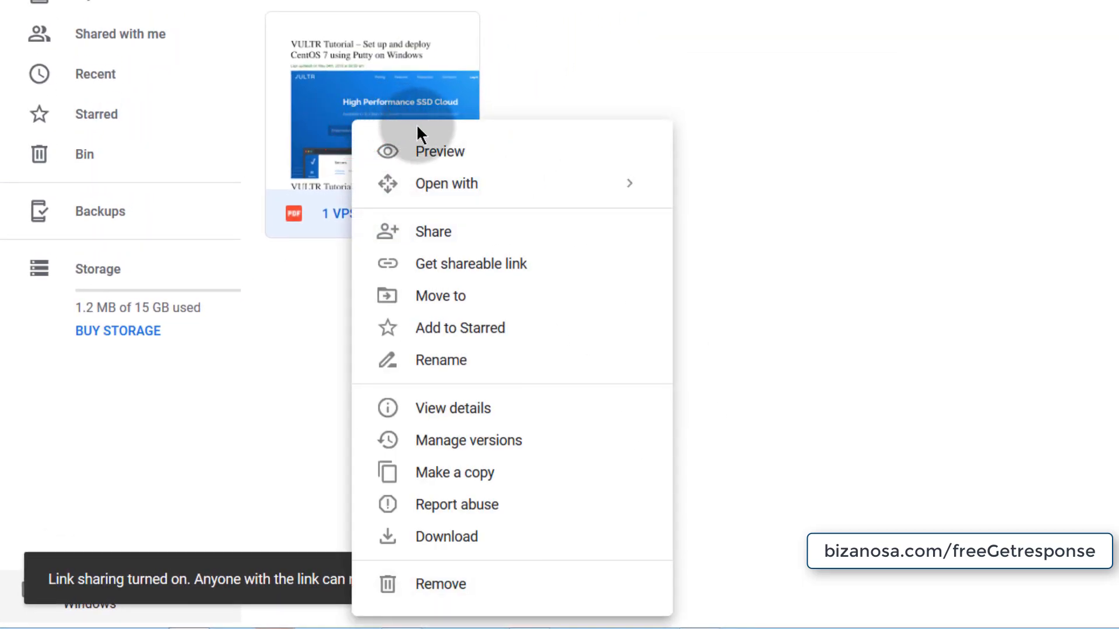
pyautogui.click(319, 97)
pyautogui.rightClick(318, 97)
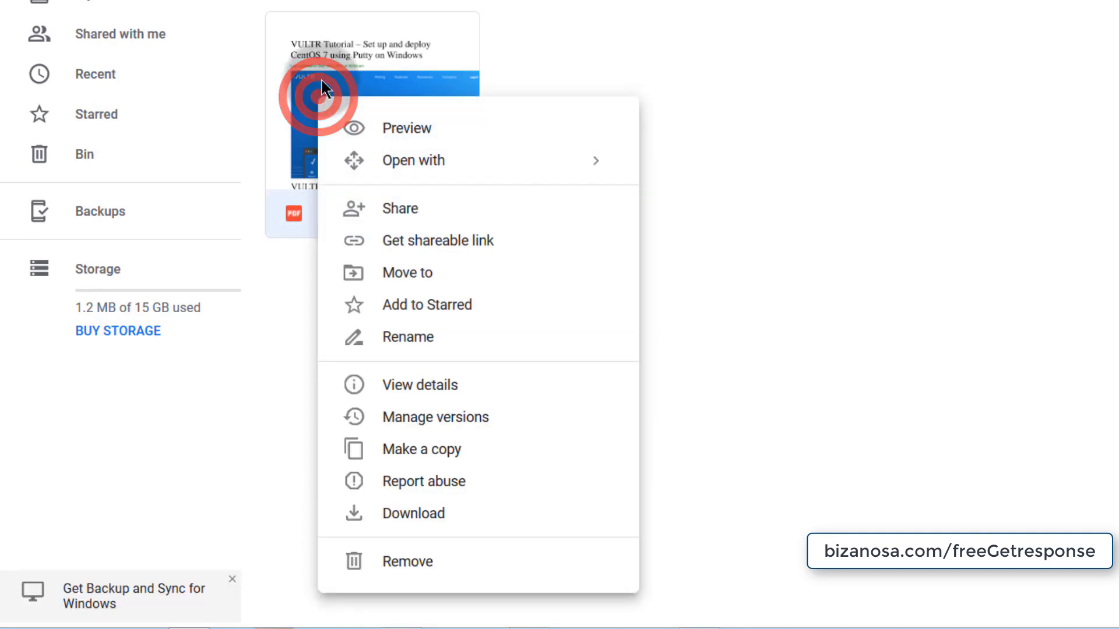
pyautogui.click(408, 216)
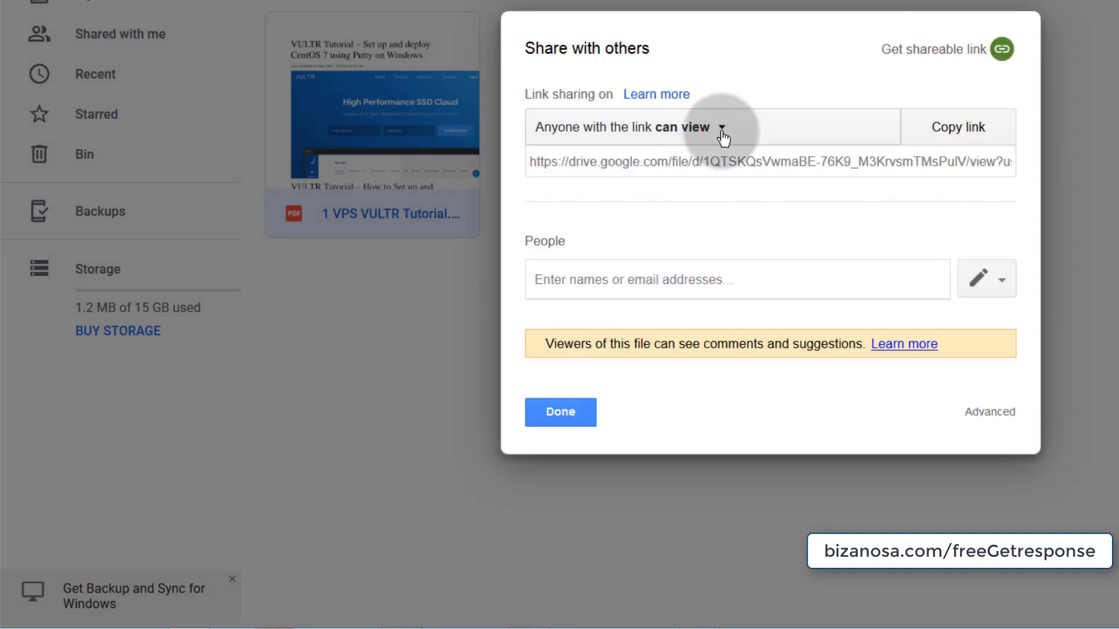
pyautogui.click(723, 133)
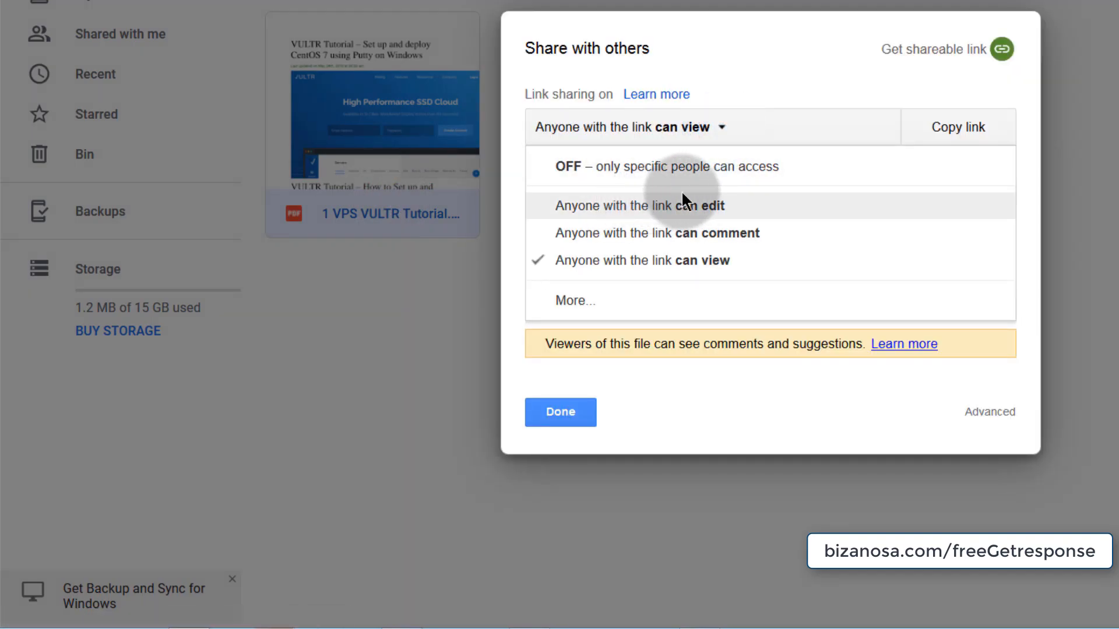
pyautogui.click(616, 265)
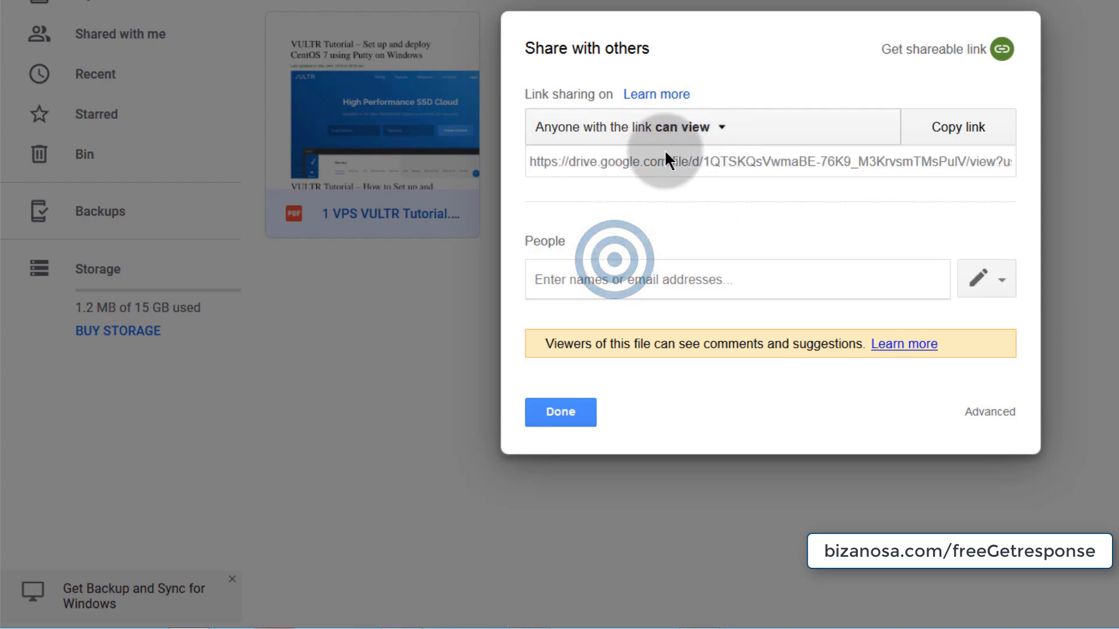
pyautogui.click(971, 129)
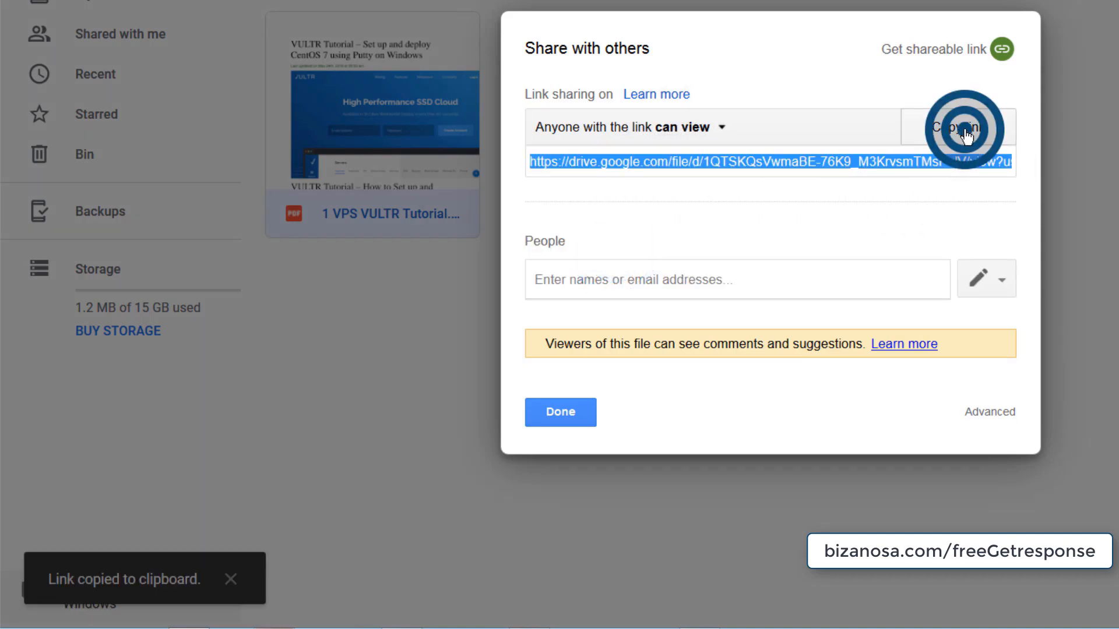
pyautogui.click(570, 414)
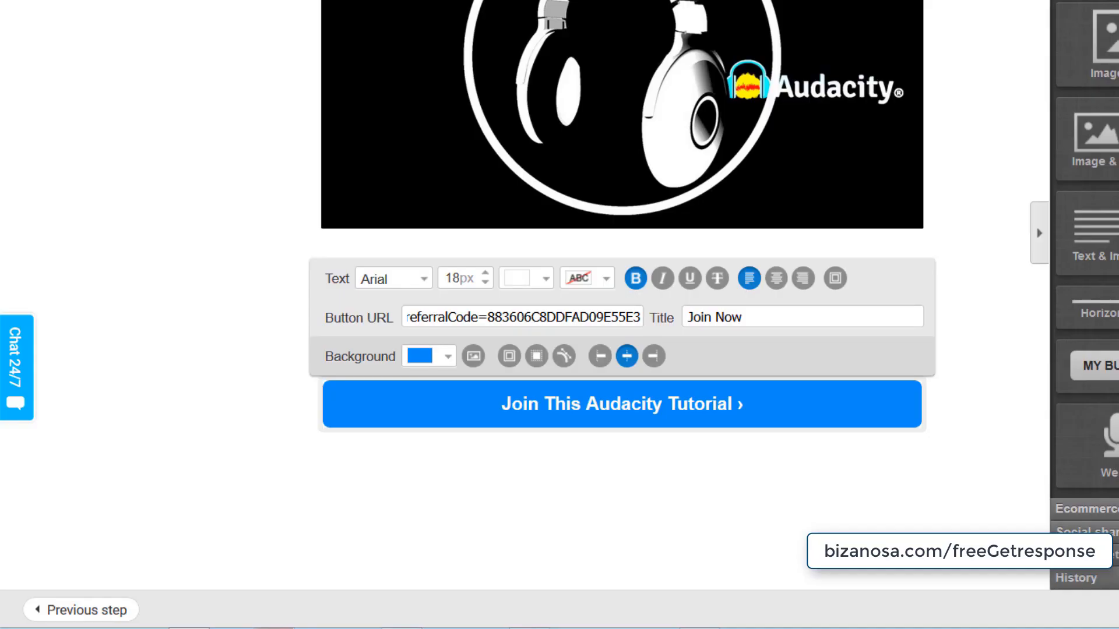
# - Add a text block reading 'Download the free guide here' under the welcome text
pyautogui.click(555, 405)
pyautogui.click(515, 303)
pyautogui.click(540, 482)
pyautogui.click(786, 389)
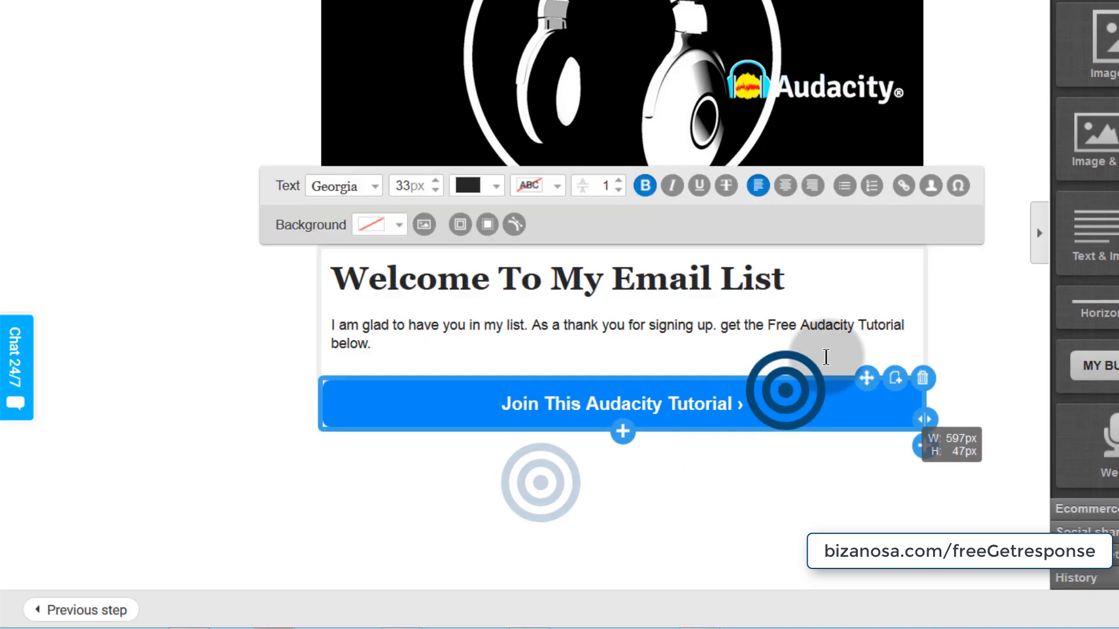
pyautogui.moveTo(1089, 233); pyautogui.dragTo(452, 434)
pyautogui.doubleClick(326, 396)
pyautogui.moveTo(318, 392); pyautogui.dragTo(466, 469)
pyautogui.write('Download the free guide here')
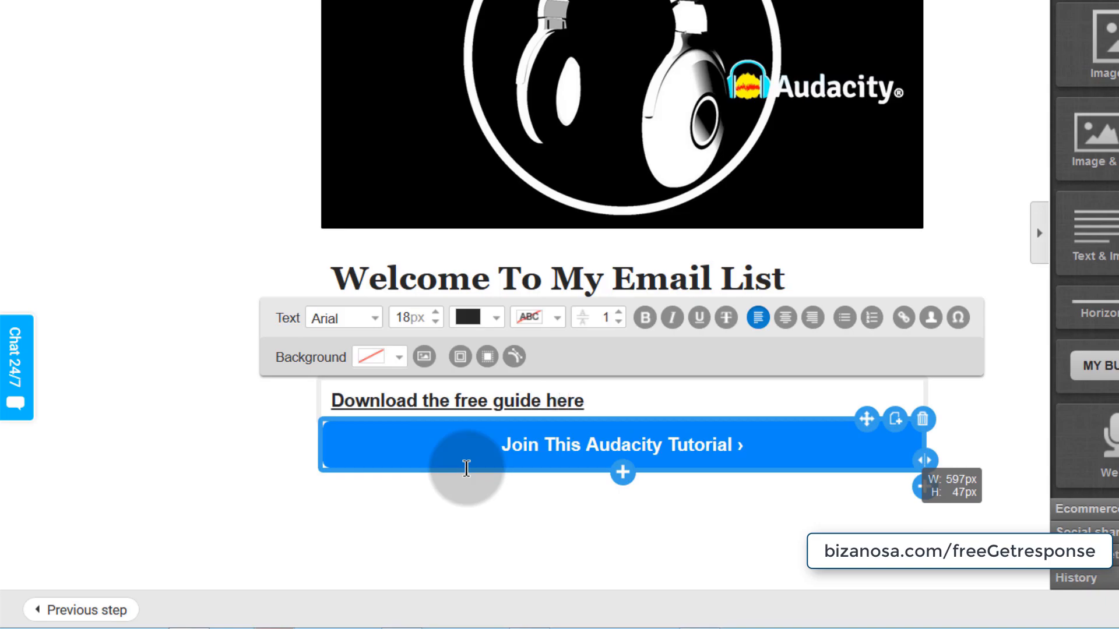
pyautogui.click(449, 550)
# - Move the download line below the blue button with a blank line above it
pyautogui.moveTo(866, 374); pyautogui.dragTo(859, 462)
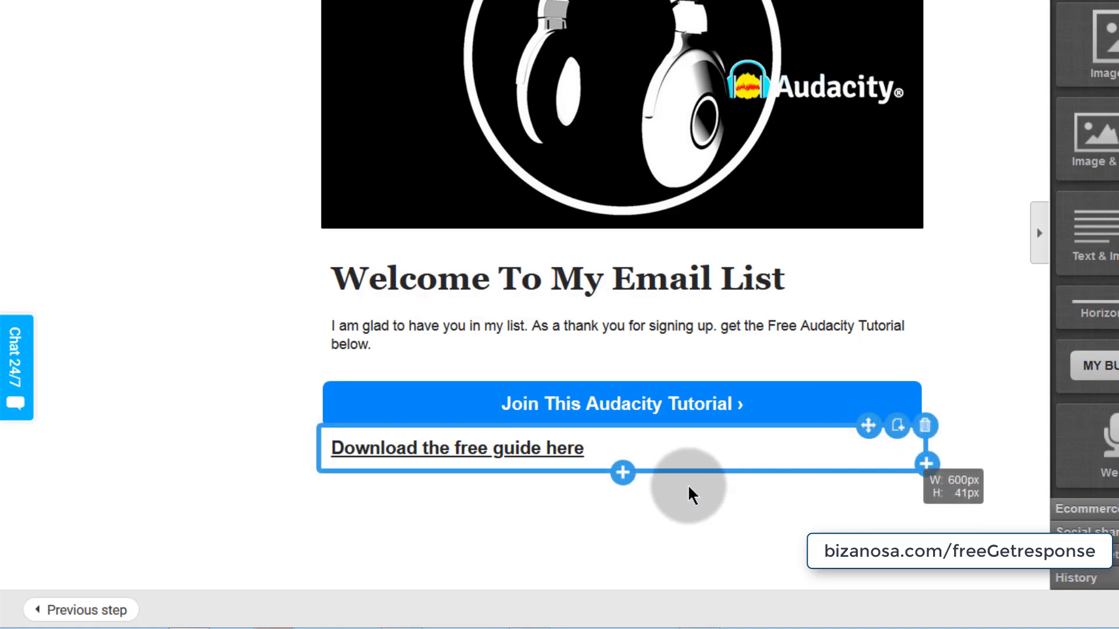
pyautogui.click(592, 437)
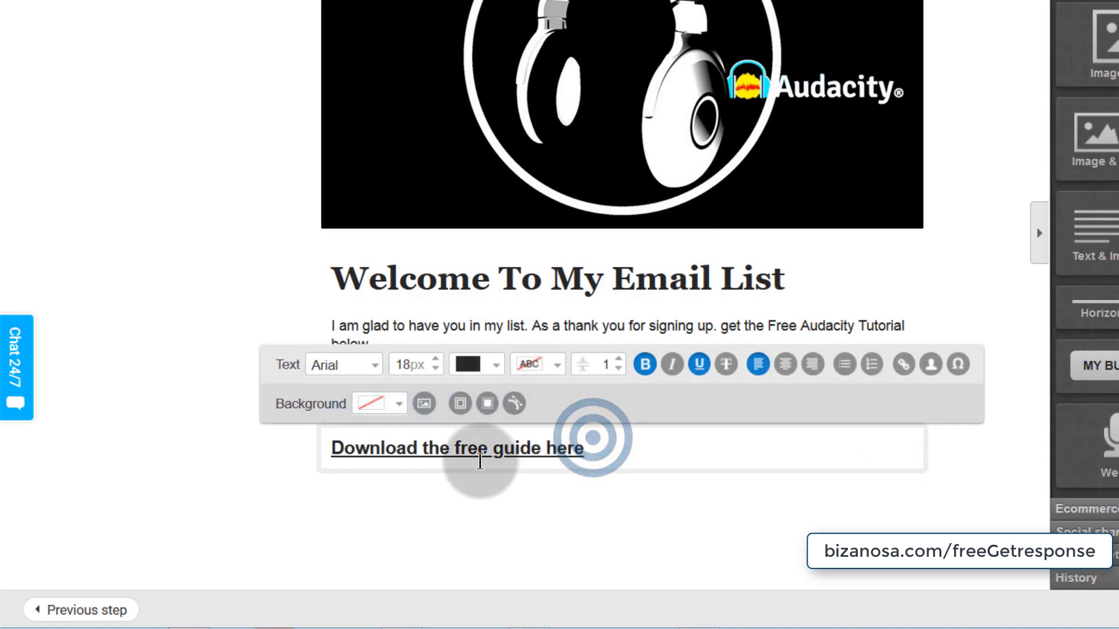
pyautogui.press('Return')
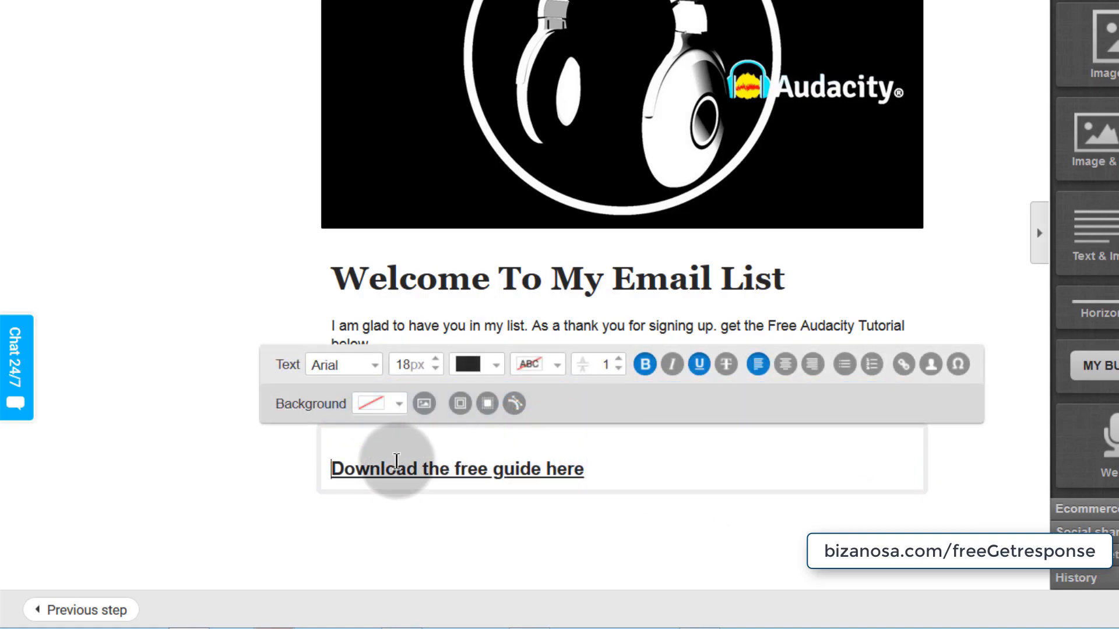
# - Link the 'Download the free guide here' text to the copied Google Drive share URL
pyautogui.moveTo(591, 469); pyautogui.dragTo(327, 469)
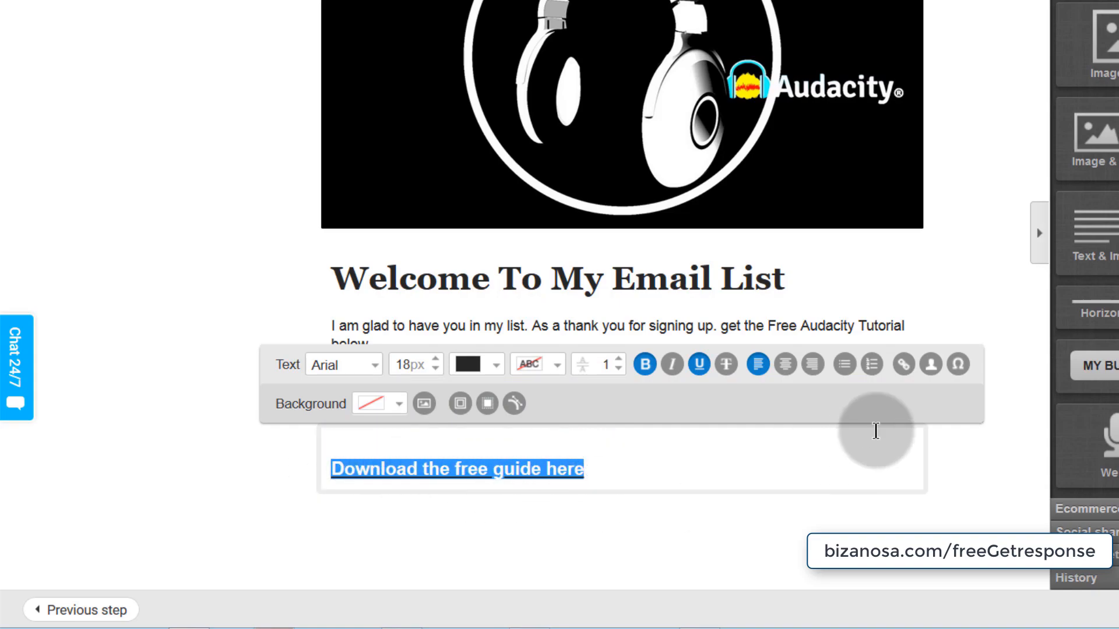
pyautogui.click(903, 368)
pyautogui.click(651, 204)
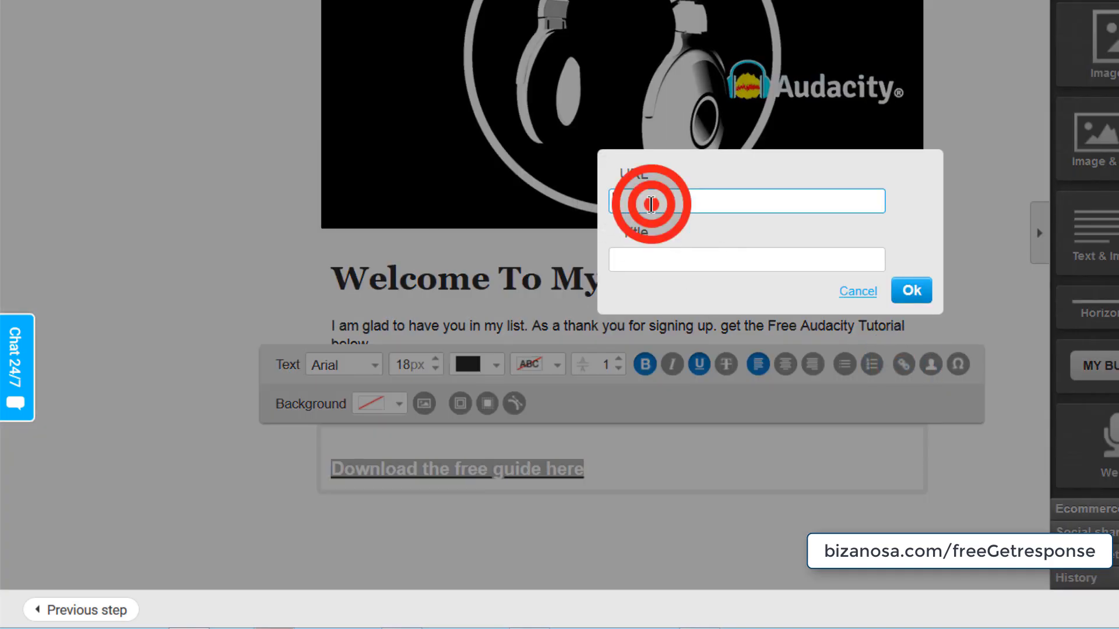
pyautogui.rightClick(651, 204)
pyautogui.click(694, 281)
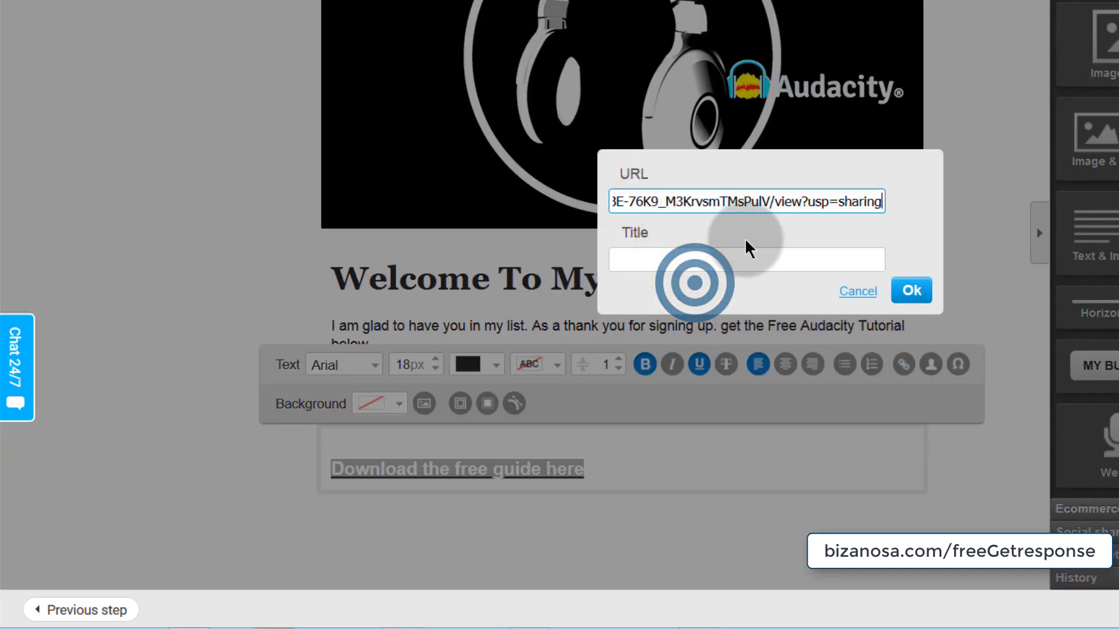
pyautogui.click(628, 265)
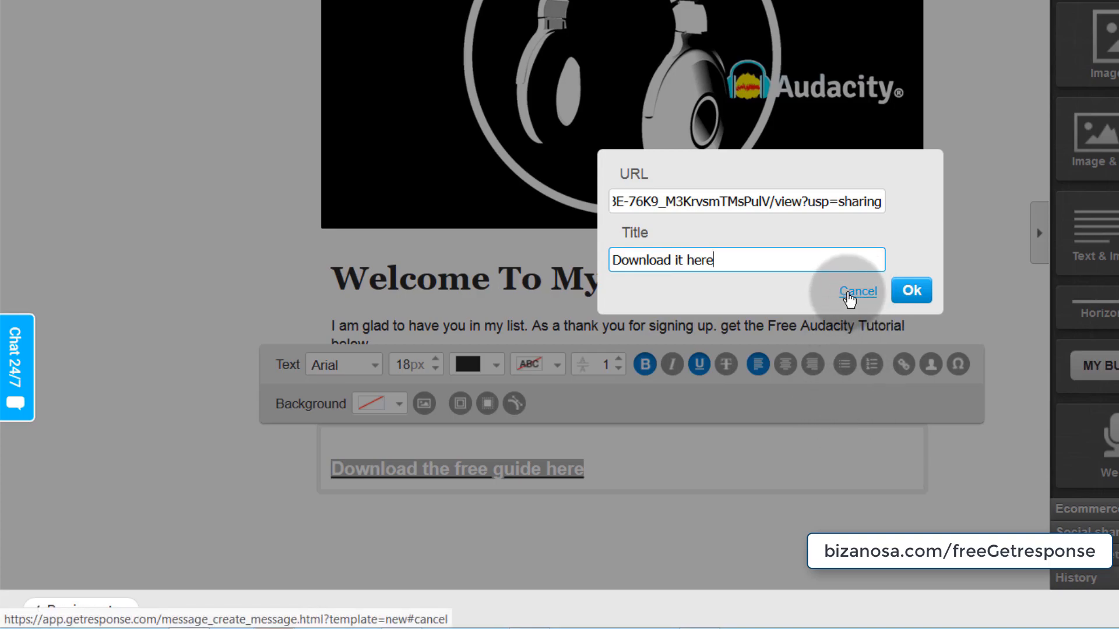
pyautogui.click(912, 290)
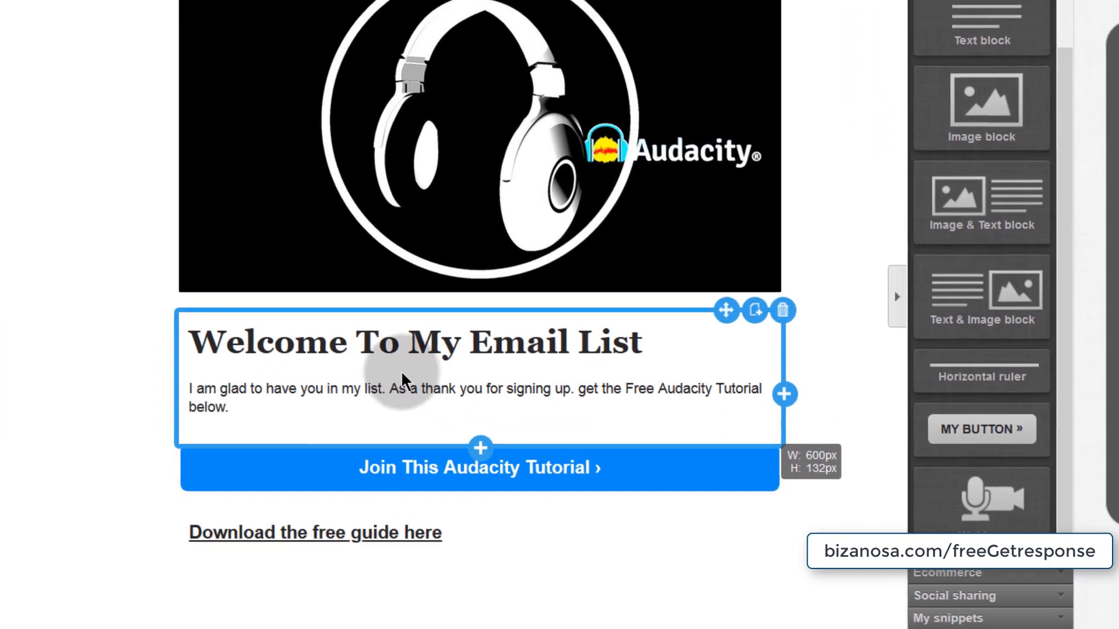
# - Send a test copy of the newsletter and dismiss the sent confirmation
pyautogui.click(978, 7)
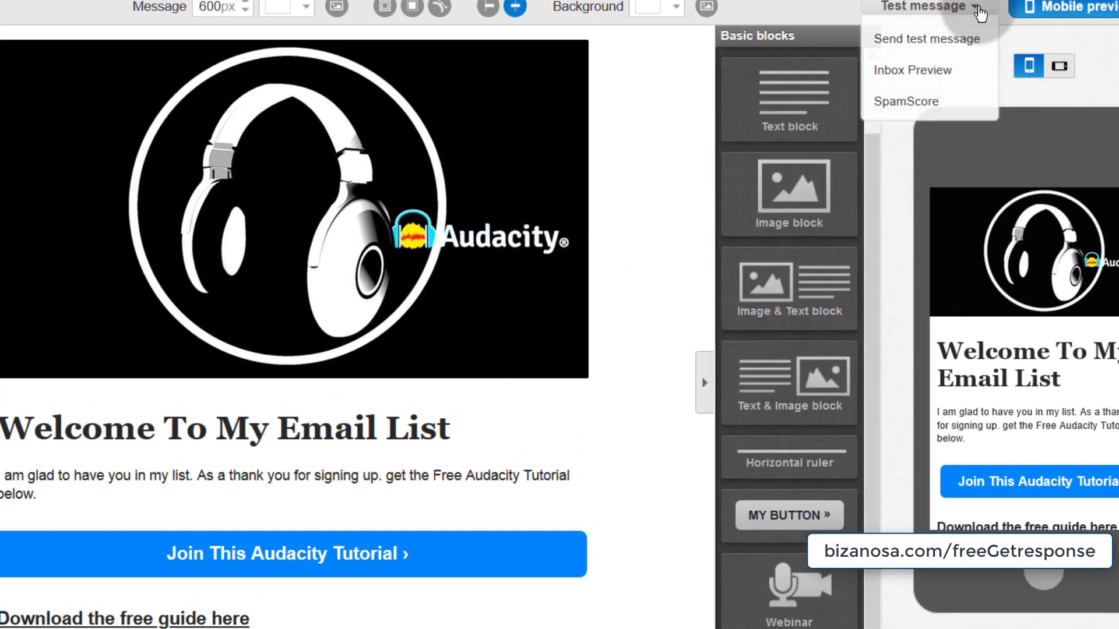
pyautogui.click(901, 38)
pyautogui.click(592, 410)
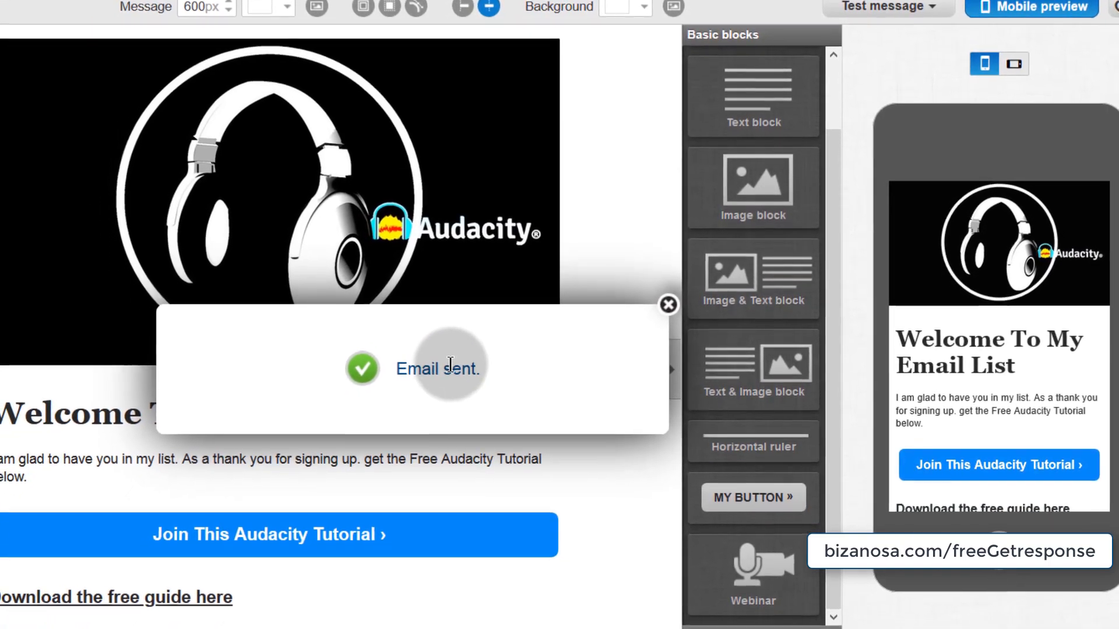
pyautogui.click(669, 296)
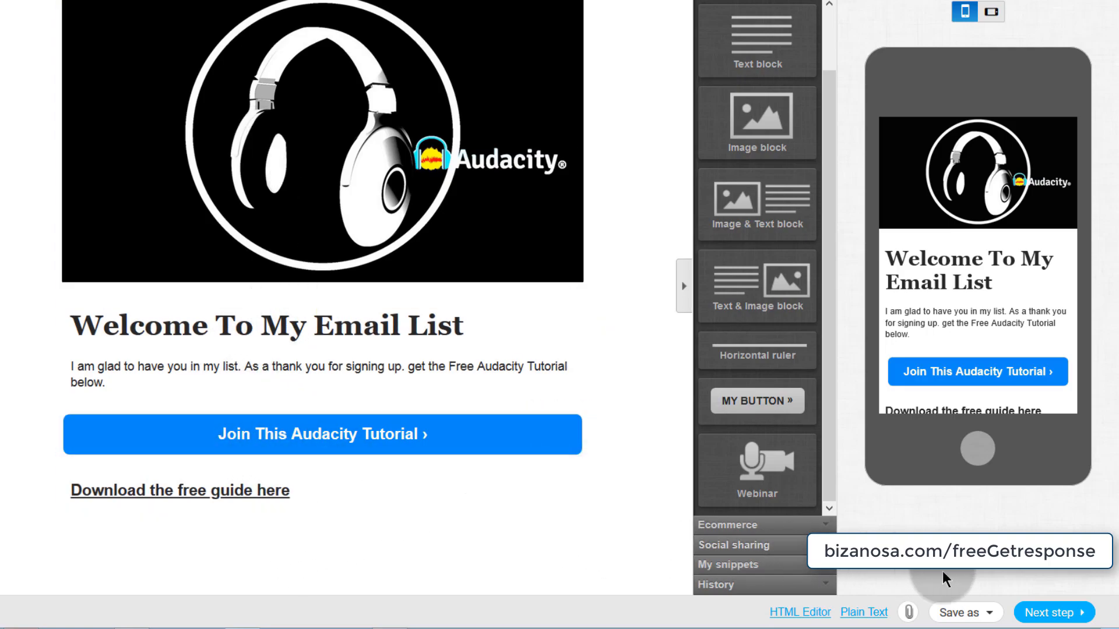
# - Save the newsletter as a draft and review it in the mobile preview
pyautogui.click(985, 616)
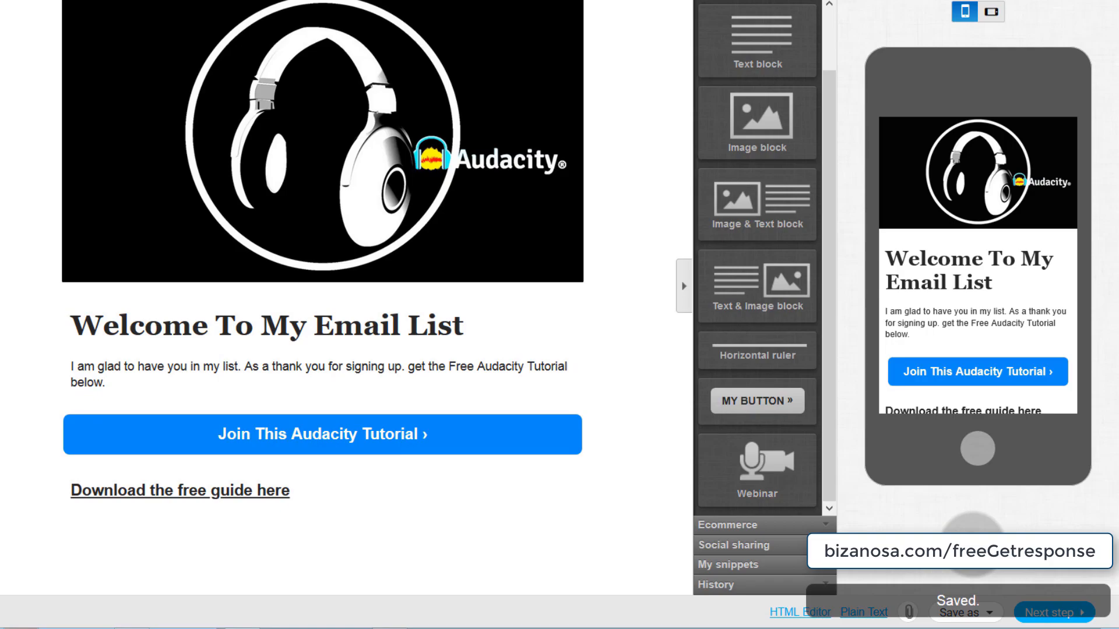
pyautogui.click(987, 613)
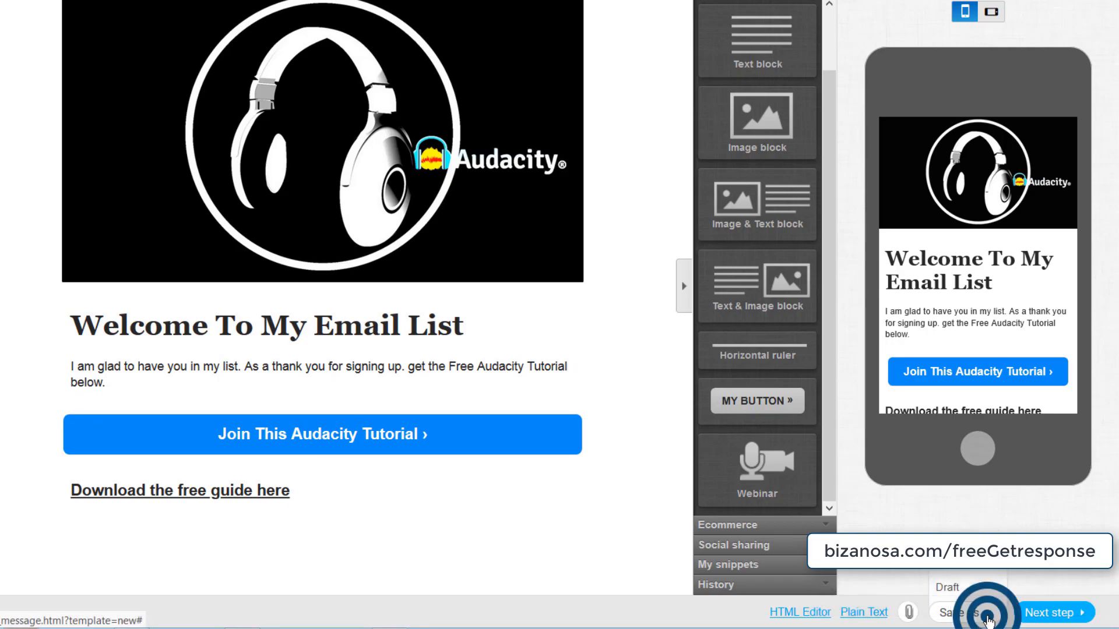
pyautogui.click(948, 588)
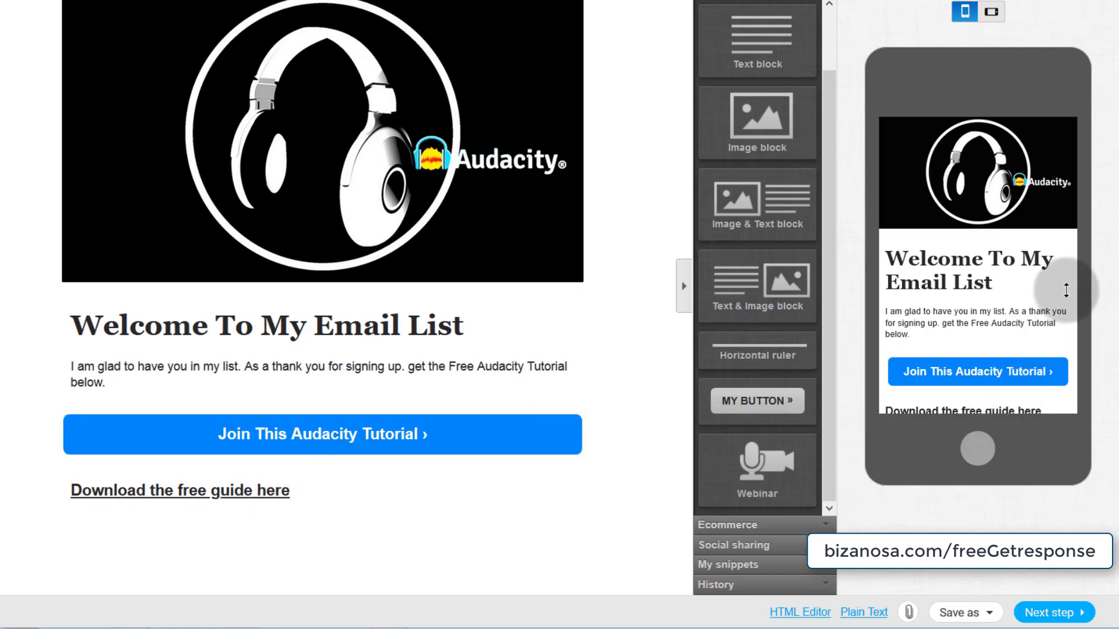
pyautogui.scroll(-5, 998, 207)
pyautogui.scroll(5, 972, 224)
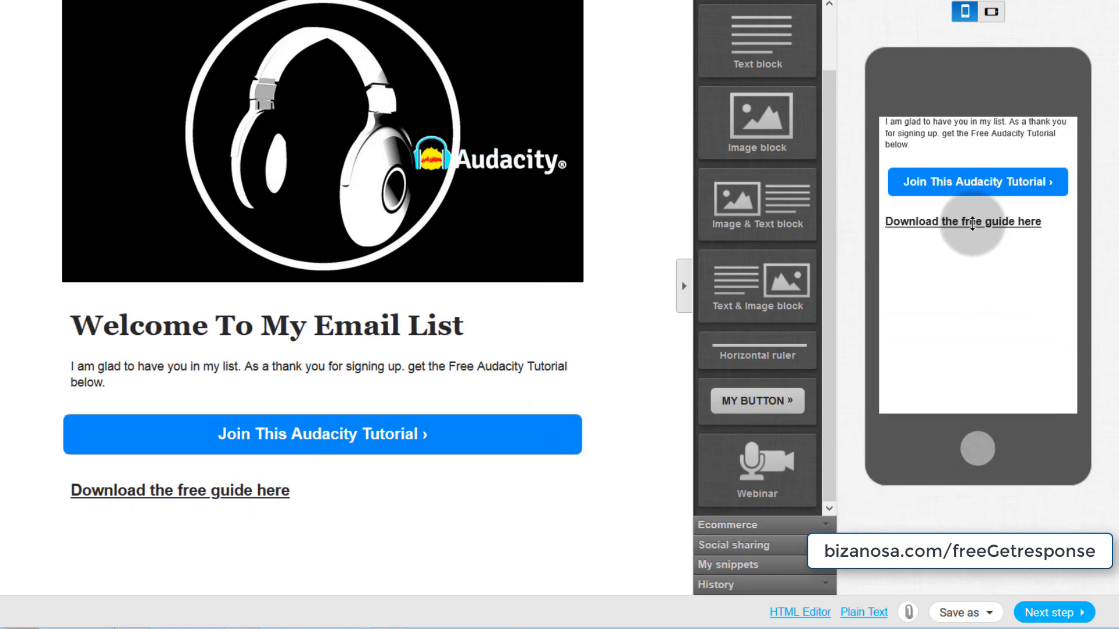
pyautogui.scroll(-4, 975, 225)
pyautogui.scroll(4, 973, 230)
pyautogui.scroll(-4, 972, 234)
pyautogui.scroll(4, 974, 232)
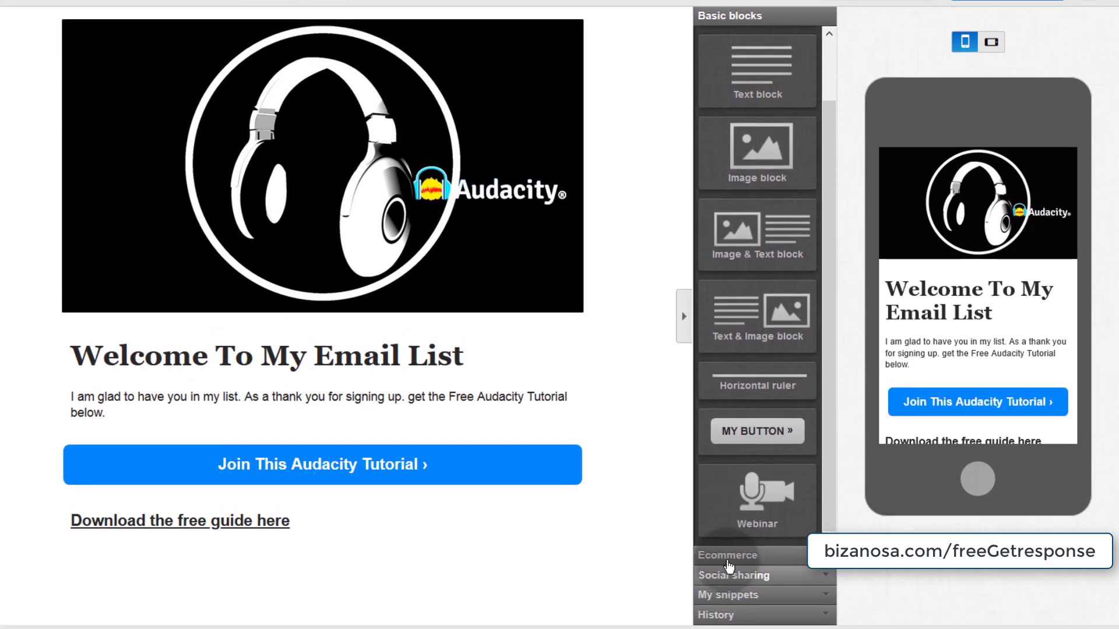
# - Try a social sharing block below the download link, then delete it
pyautogui.click(729, 535)
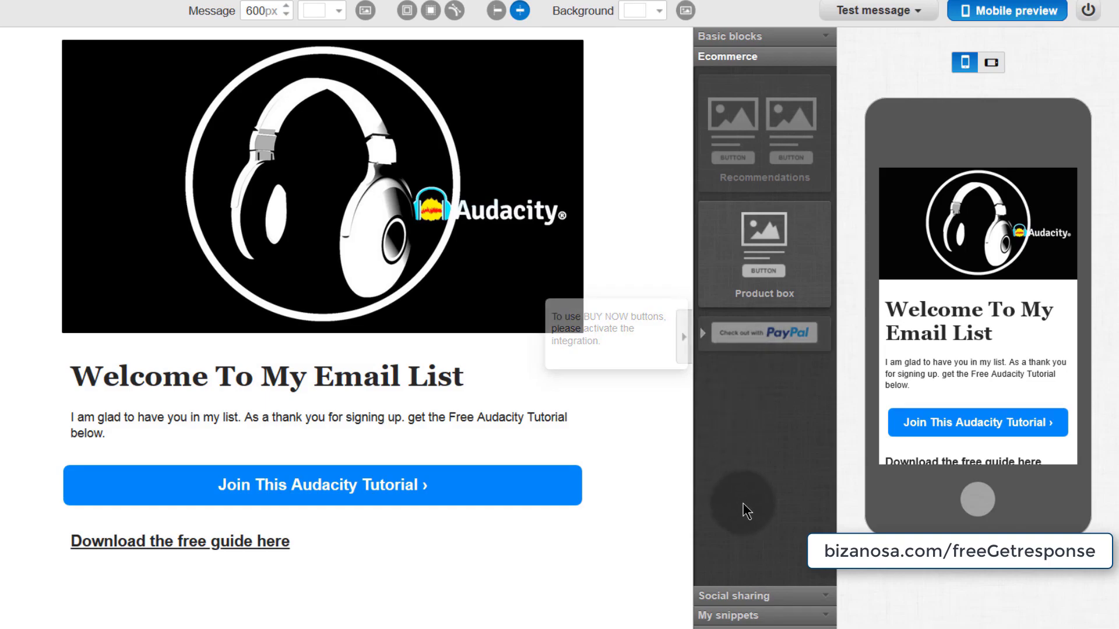
pyautogui.click(412, 562)
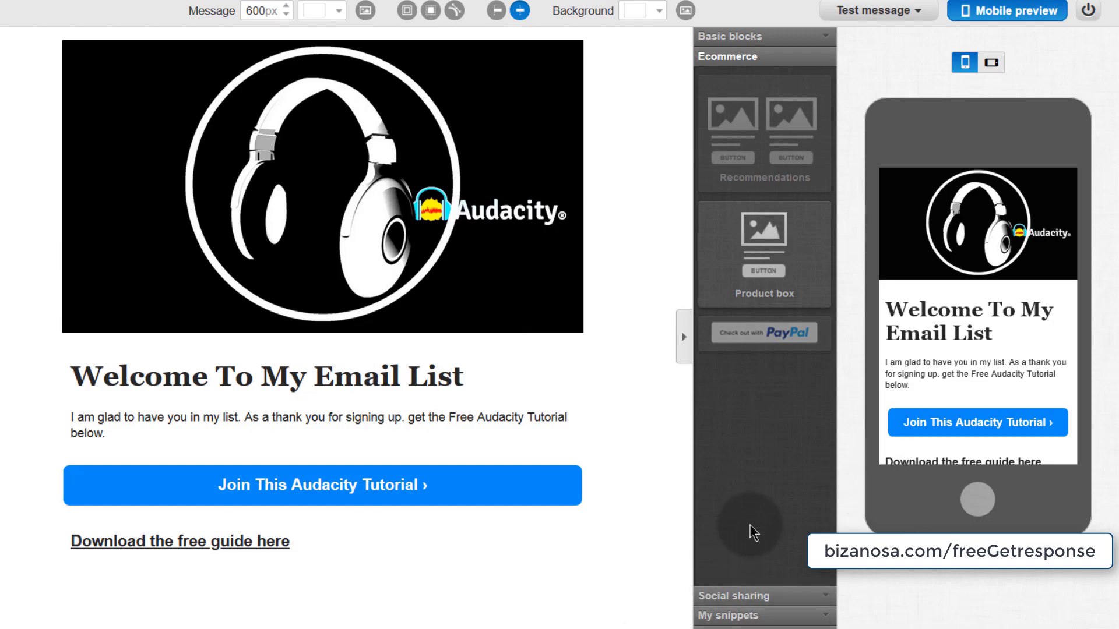
pyautogui.click(764, 596)
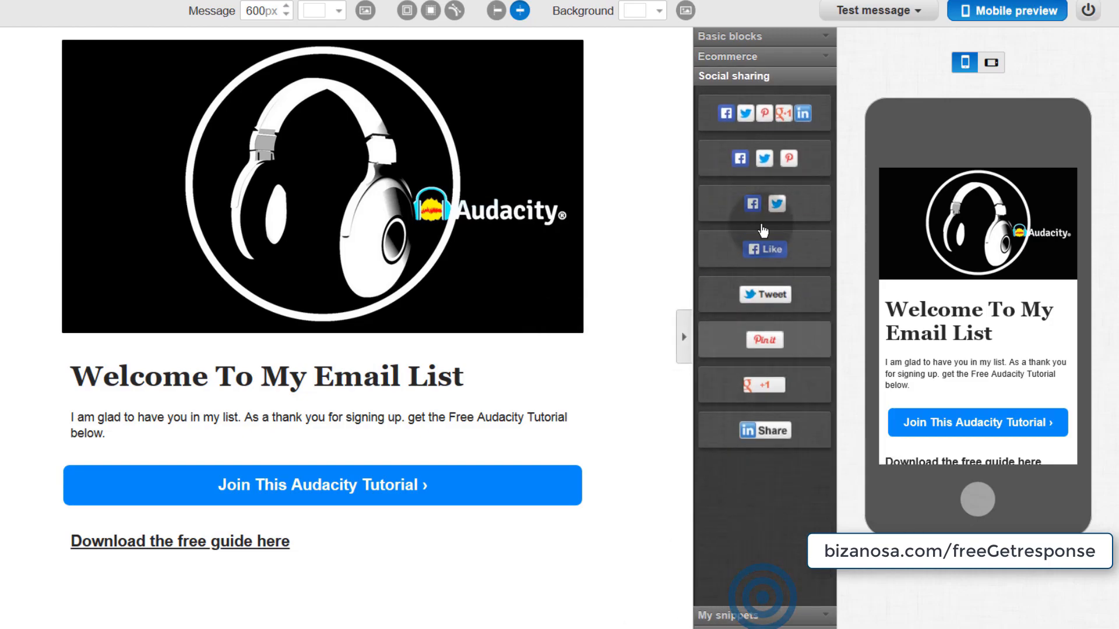
pyautogui.moveTo(764, 113); pyautogui.dragTo(213, 626)
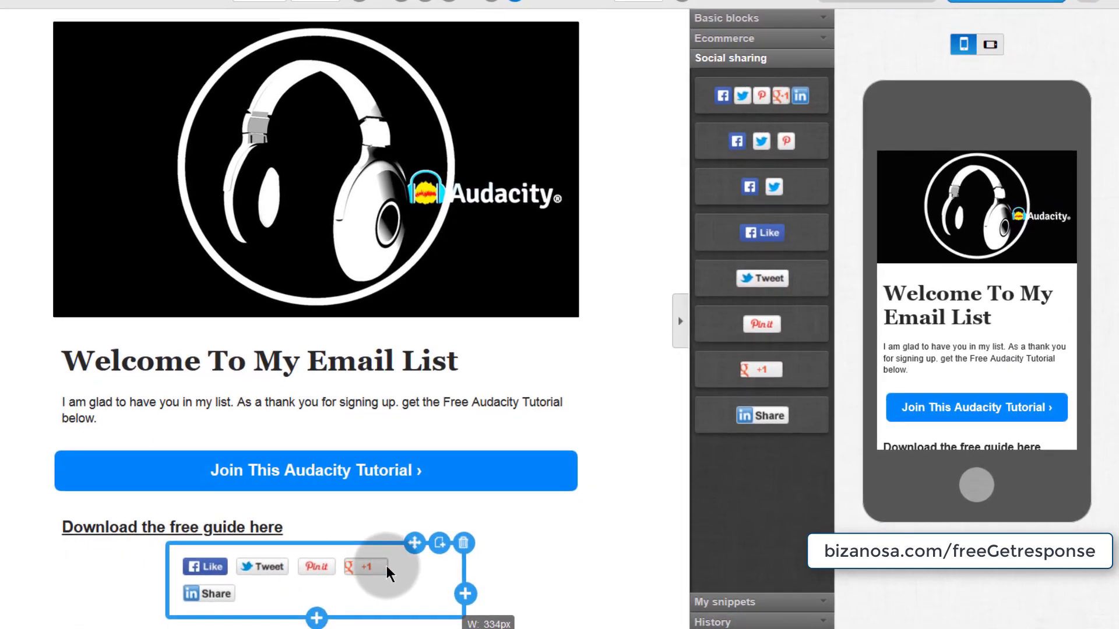
pyautogui.click(464, 543)
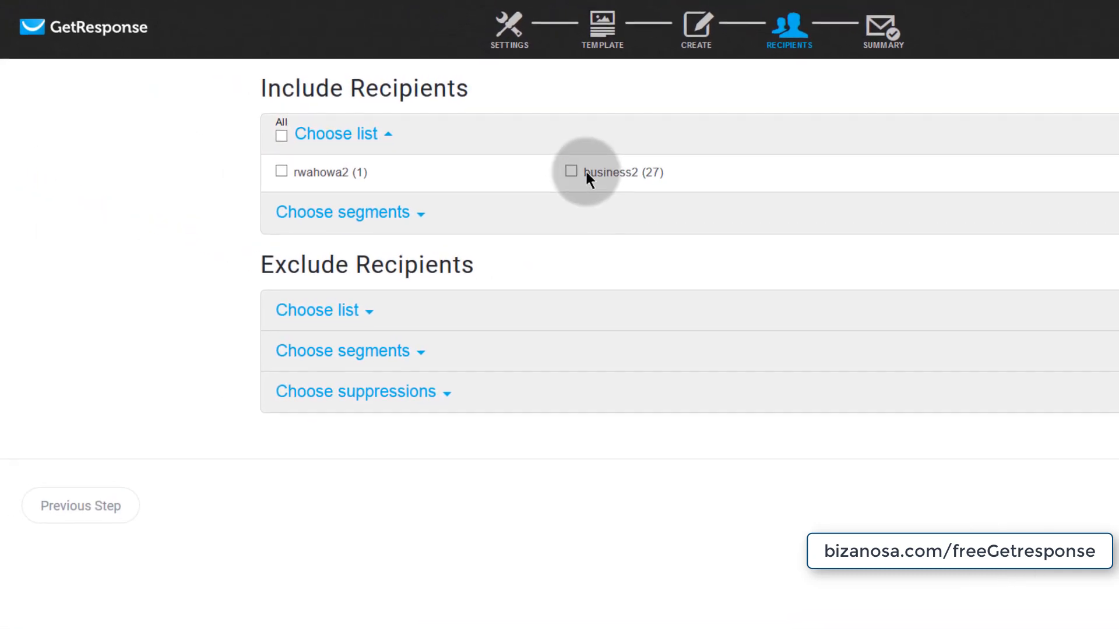
# - Include the business2 list as recipients, then go to the Manage drafts list
pyautogui.click(574, 172)
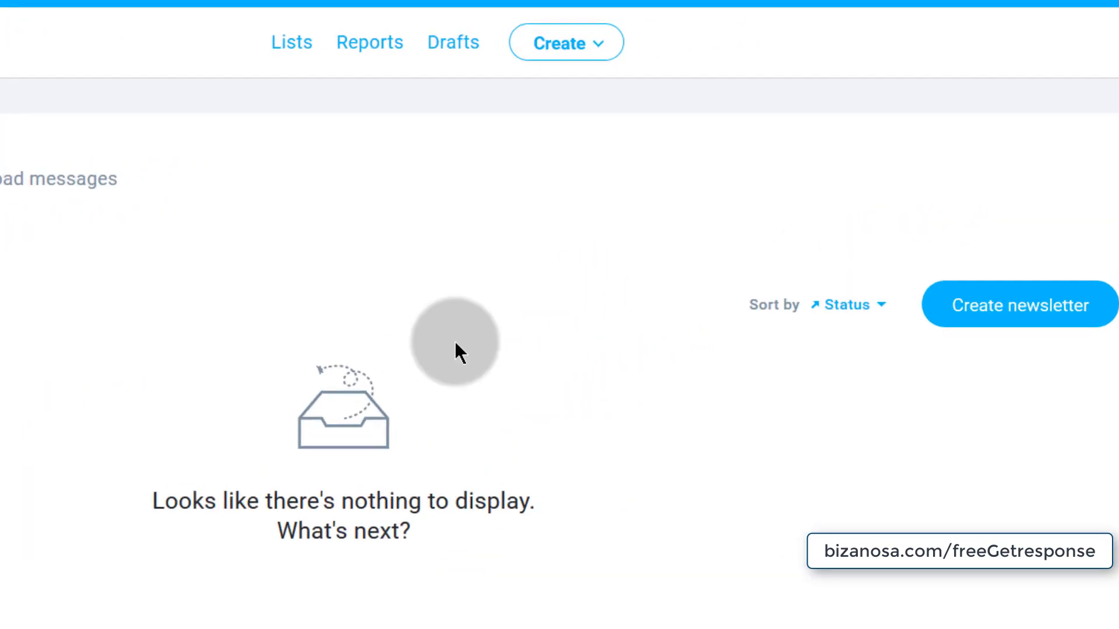
pyautogui.click(451, 46)
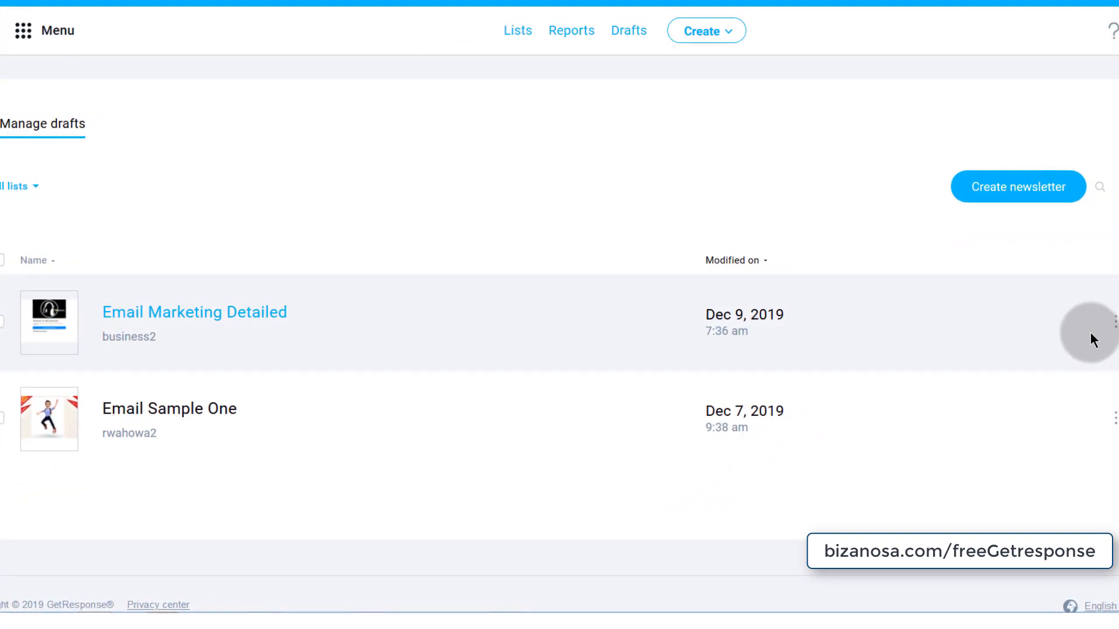
pyautogui.moveTo(1086, 329)
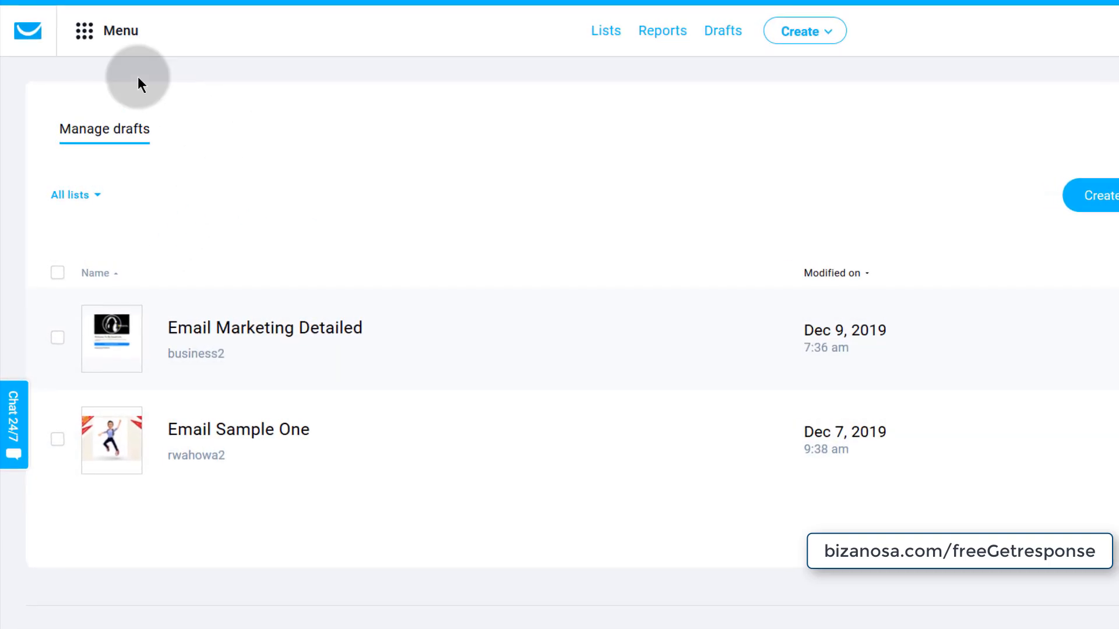
# - Go to Integrations and API from the main menu and open PayPal Buttons details
pyautogui.click(89, 40)
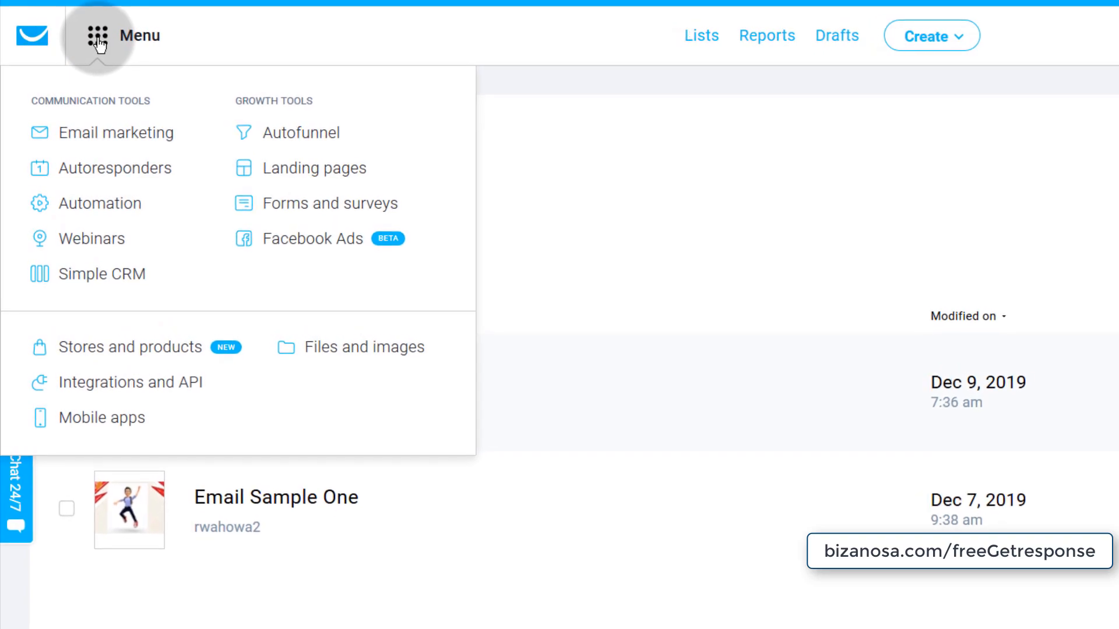
pyautogui.click(182, 350)
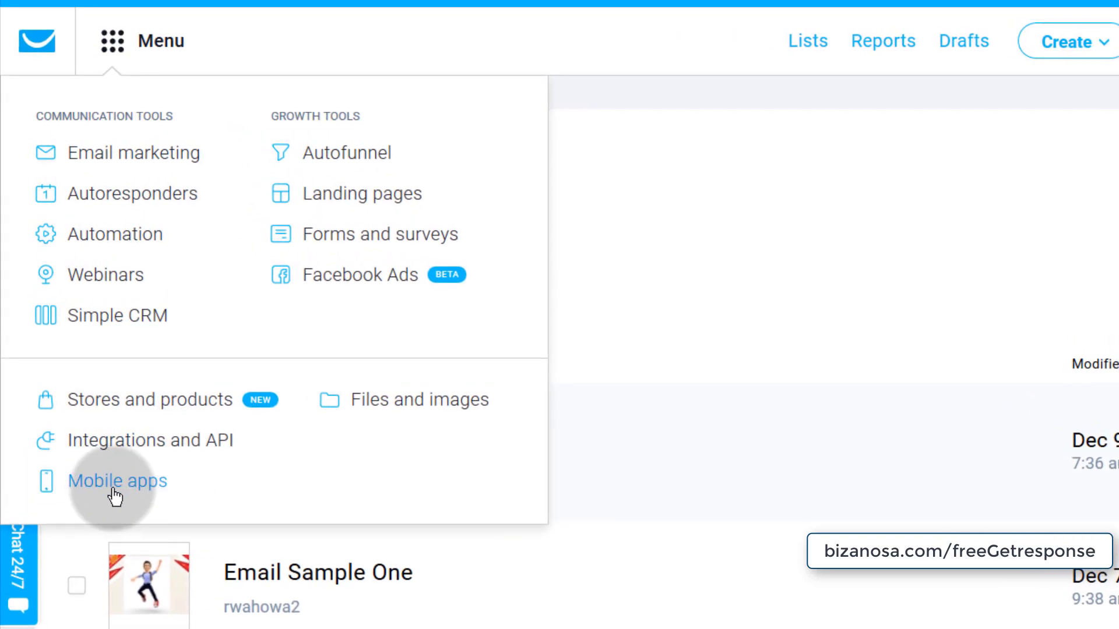
pyautogui.rightClick(96, 444)
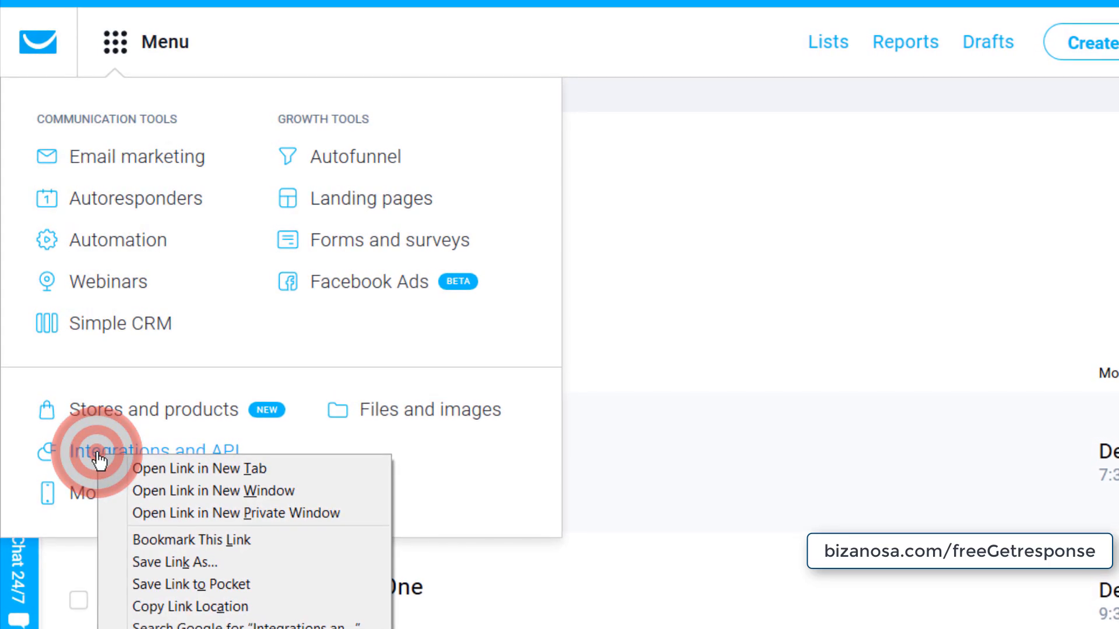
pyautogui.click(97, 456)
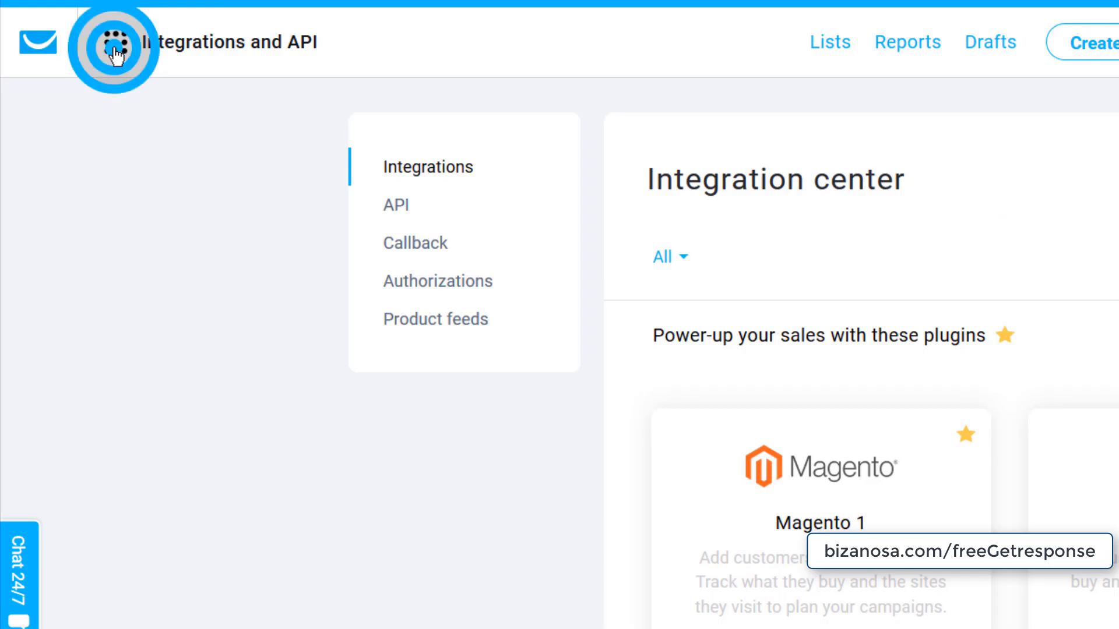
pyautogui.click(114, 49)
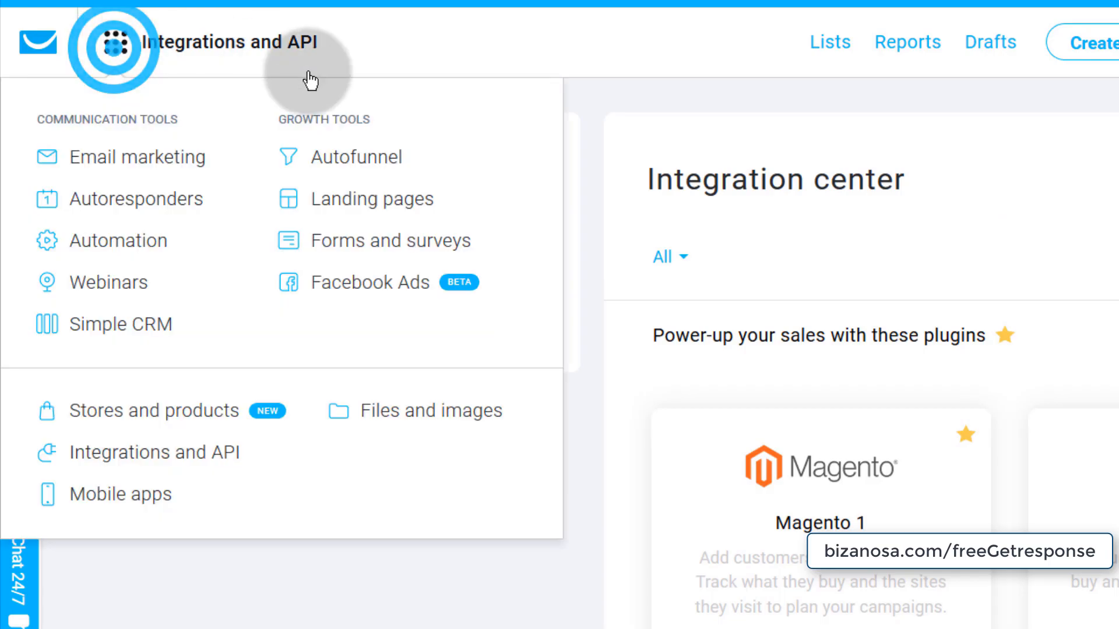
pyautogui.click(162, 461)
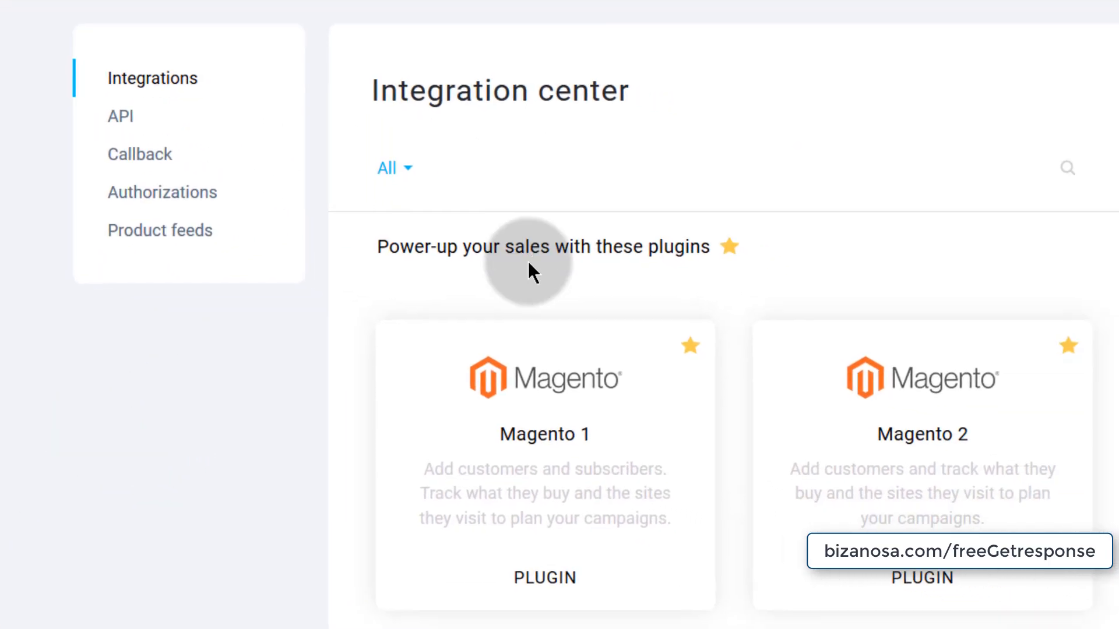
pyautogui.scroll(-15, 412, 263)
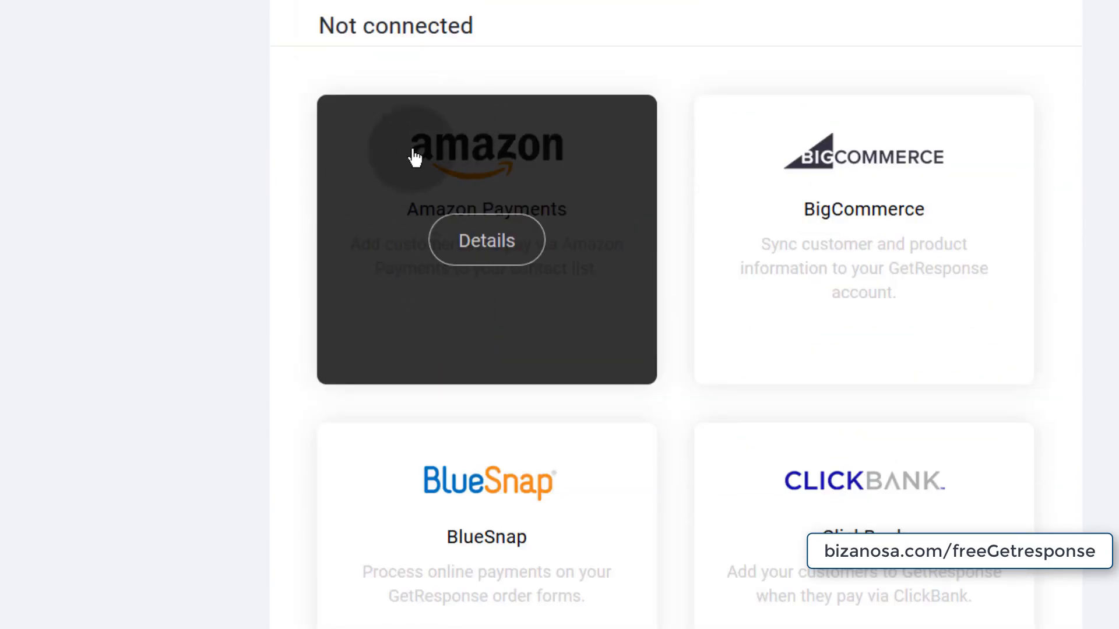
pyautogui.scroll(-15, 644, 238)
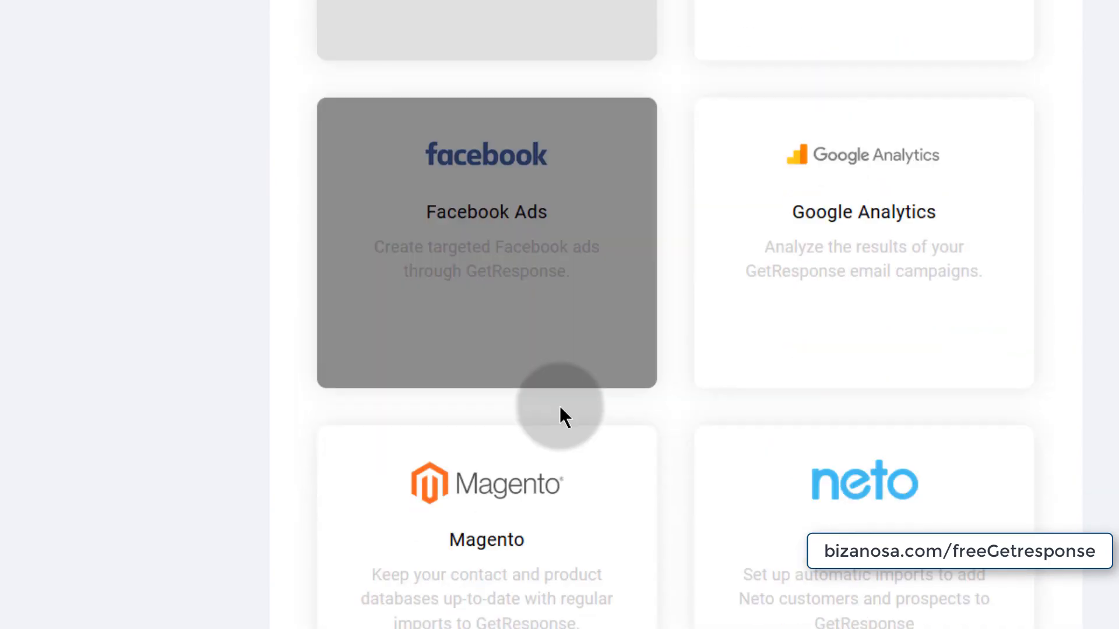
pyautogui.scroll(-15, 577, 396)
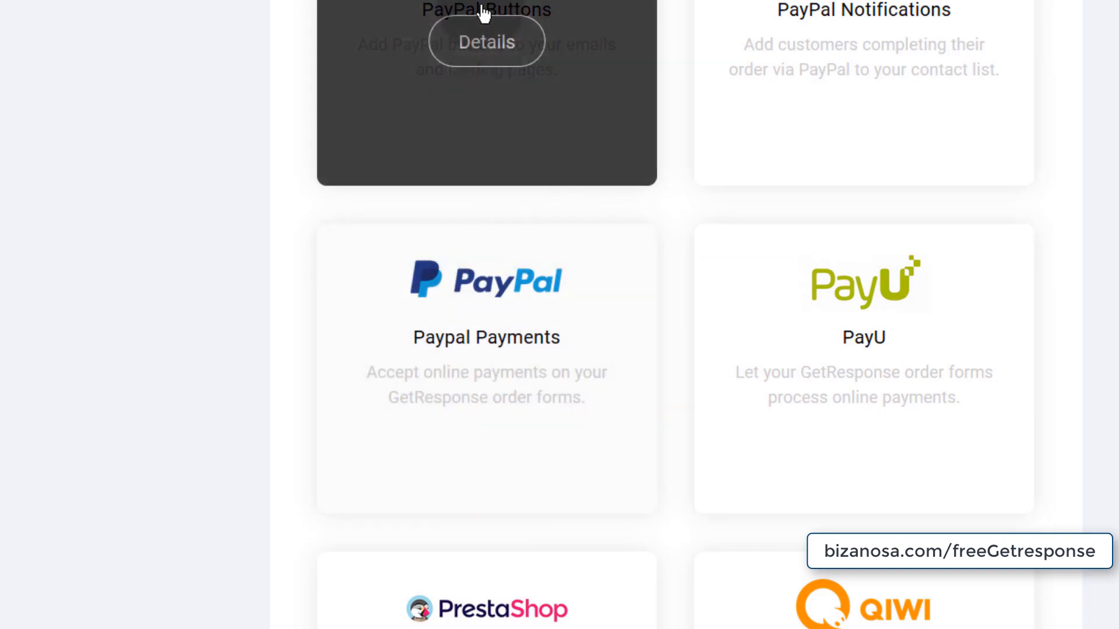
pyautogui.scroll(2, 484, 49)
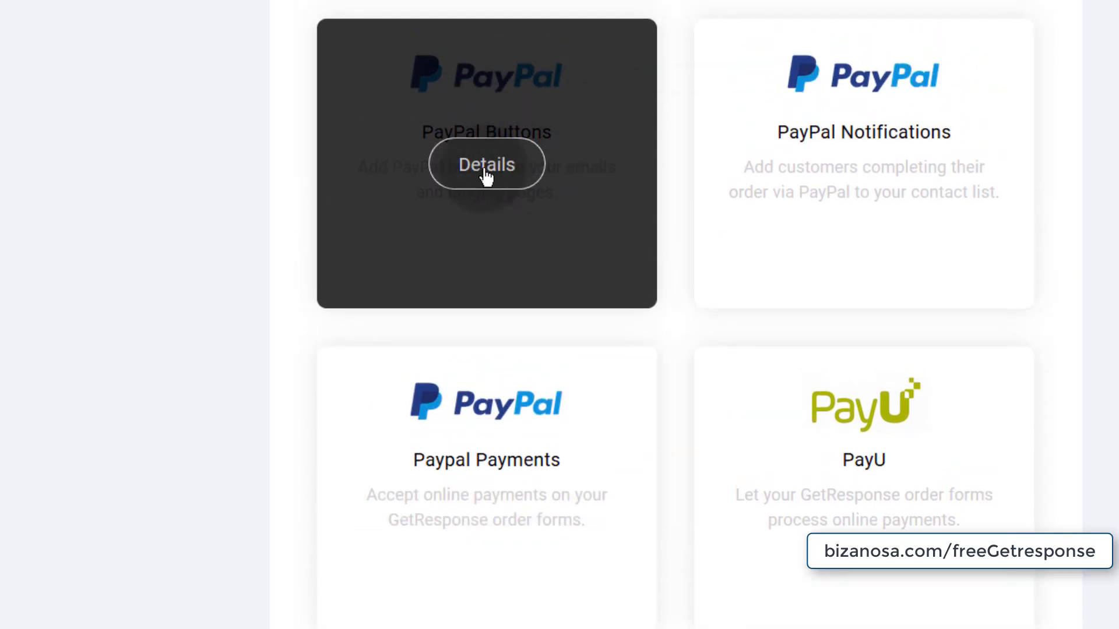
pyautogui.click(486, 169)
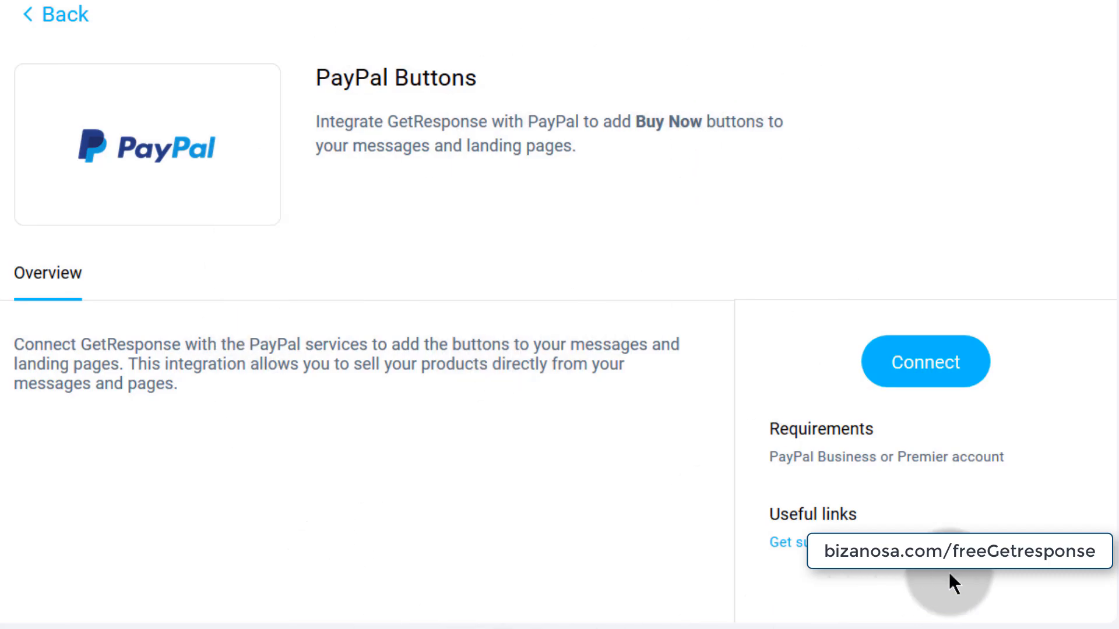
pyautogui.click(929, 364)
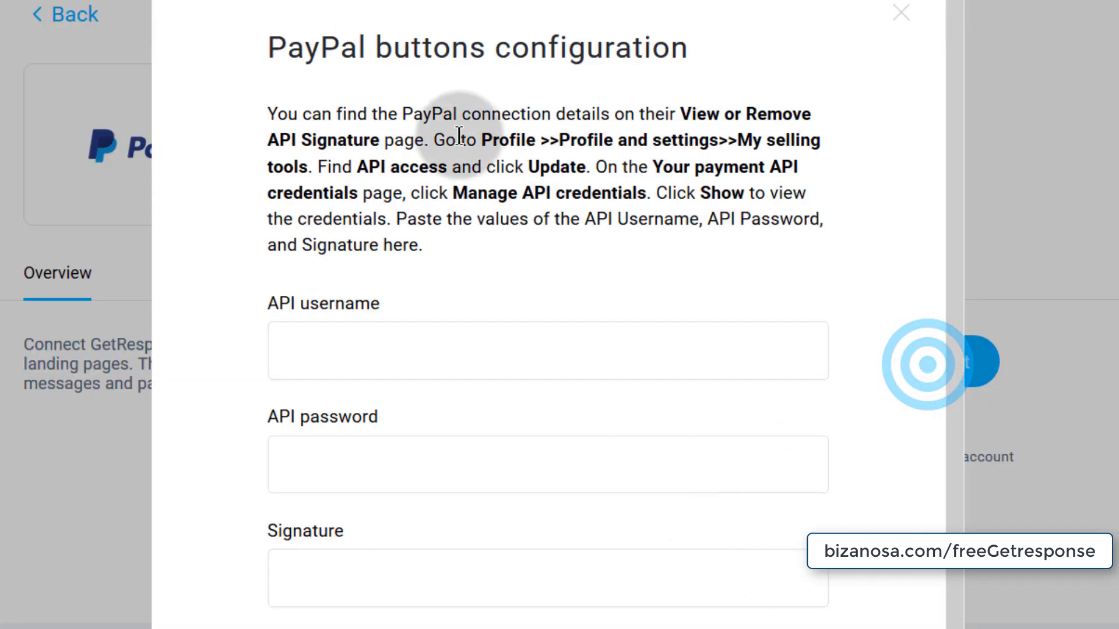
pyautogui.moveTo(477, 138); pyautogui.dragTo(307, 167)
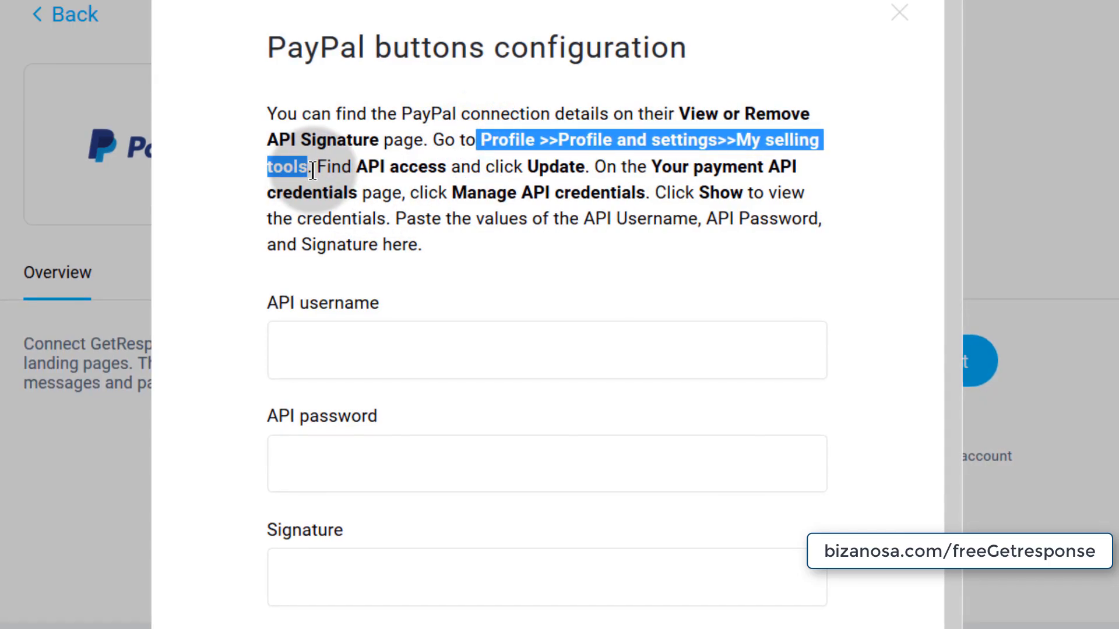
pyautogui.click(291, 328)
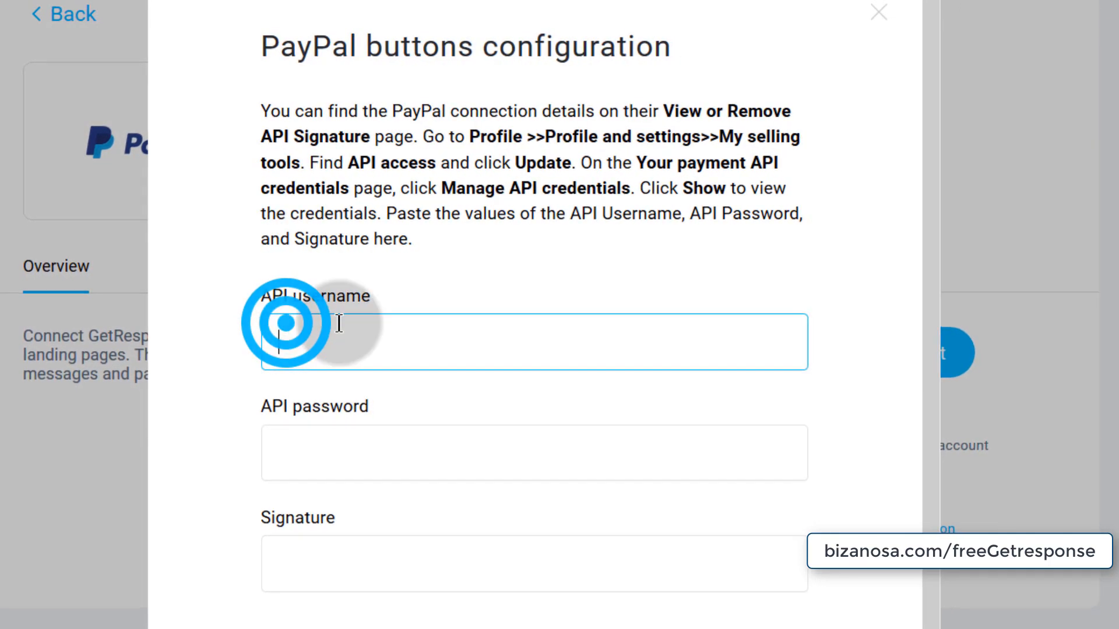
pyautogui.click(291, 436)
pyautogui.click(300, 552)
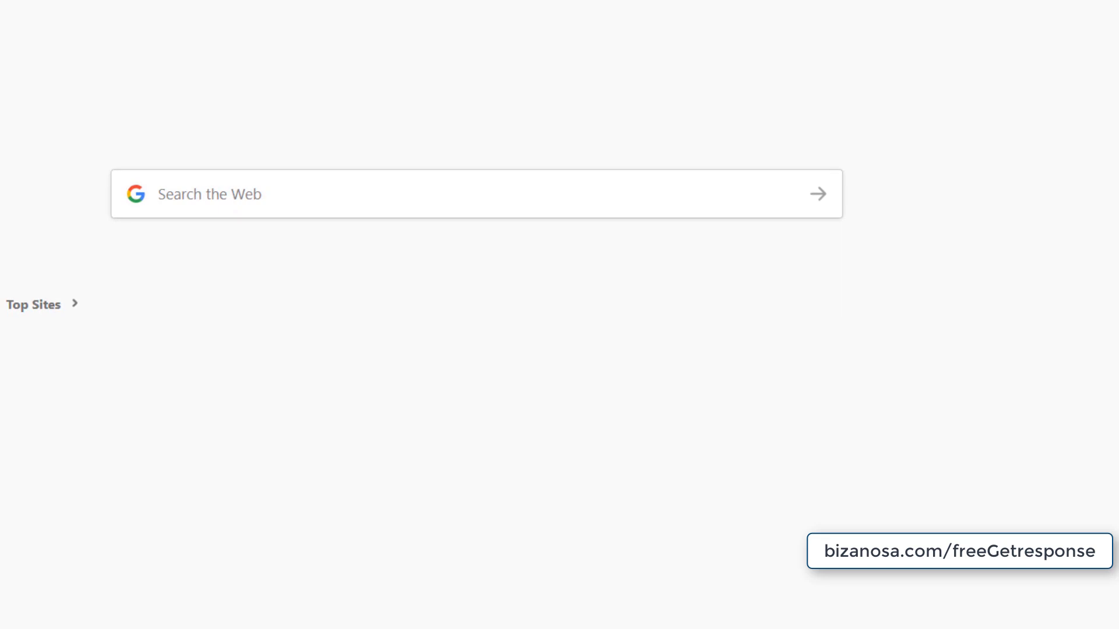
pyautogui.write('pay')
pyautogui.press('Return')
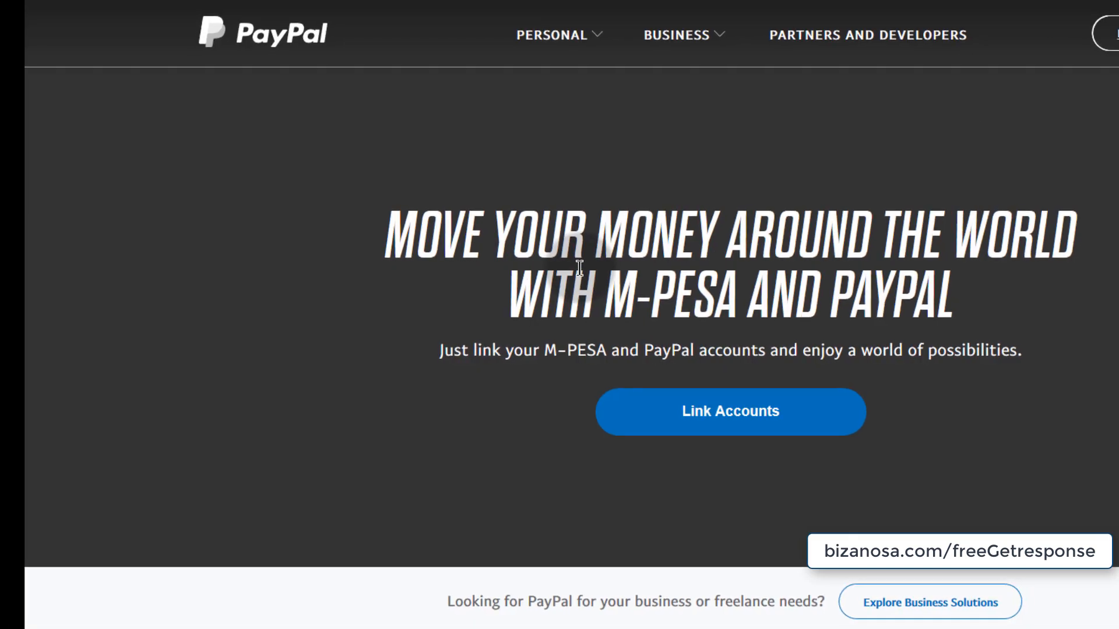
pyautogui.click(477, 371)
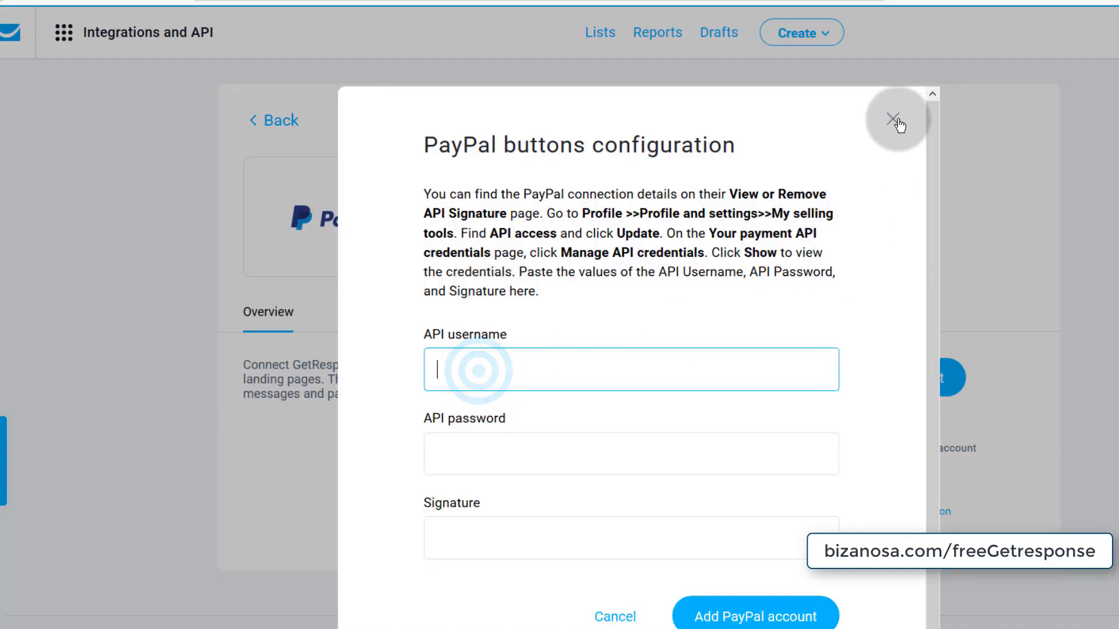
pyautogui.click(897, 122)
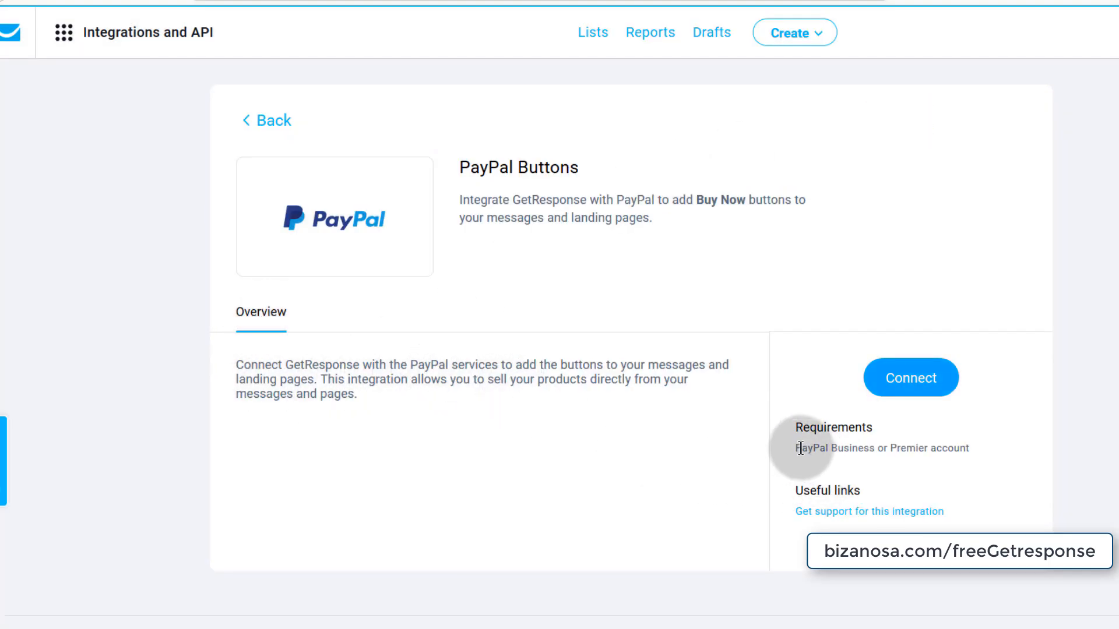
pyautogui.moveTo(799, 448); pyautogui.dragTo(882, 449)
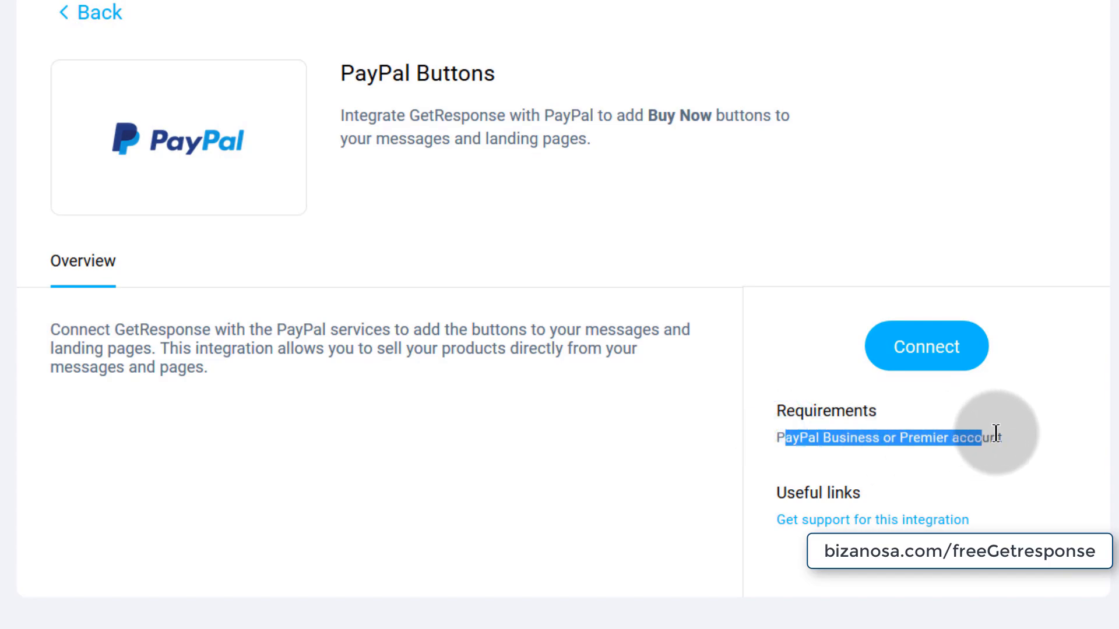
pyautogui.click(521, 428)
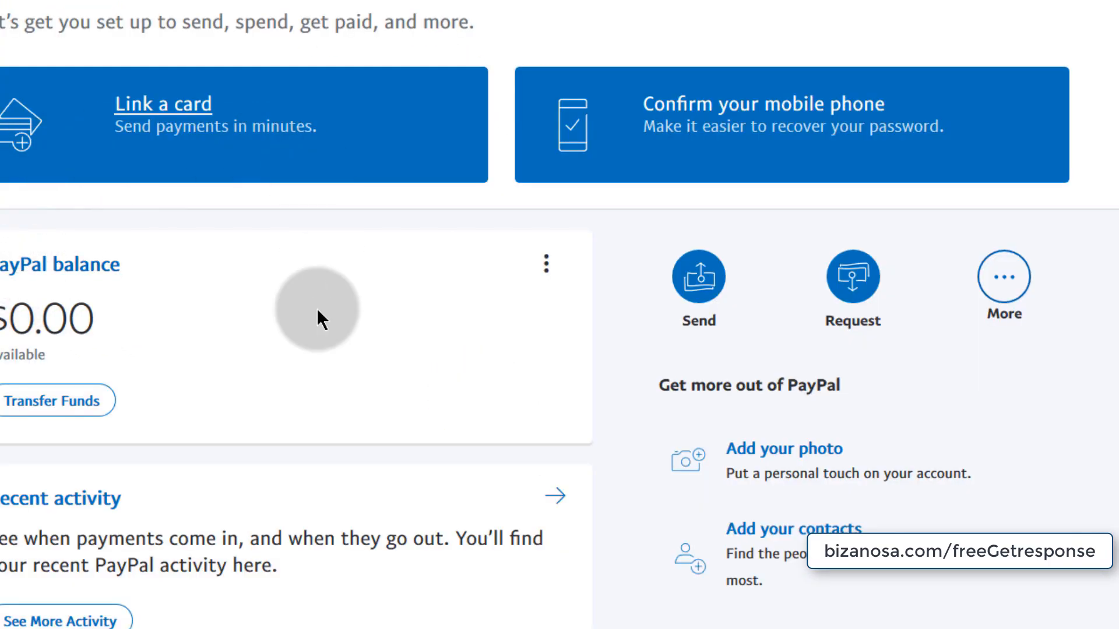
# - Open PayPal account settings and scroll toward the Upgrade to a Business account option
pyautogui.click(62, 407)
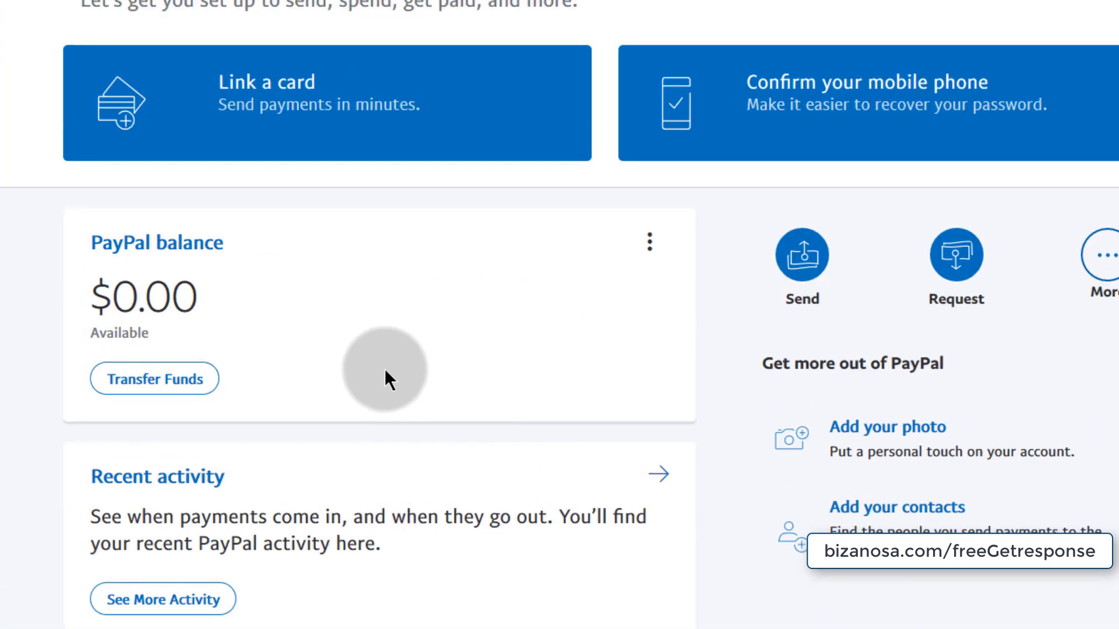
pyautogui.scroll(-6, 315, 584)
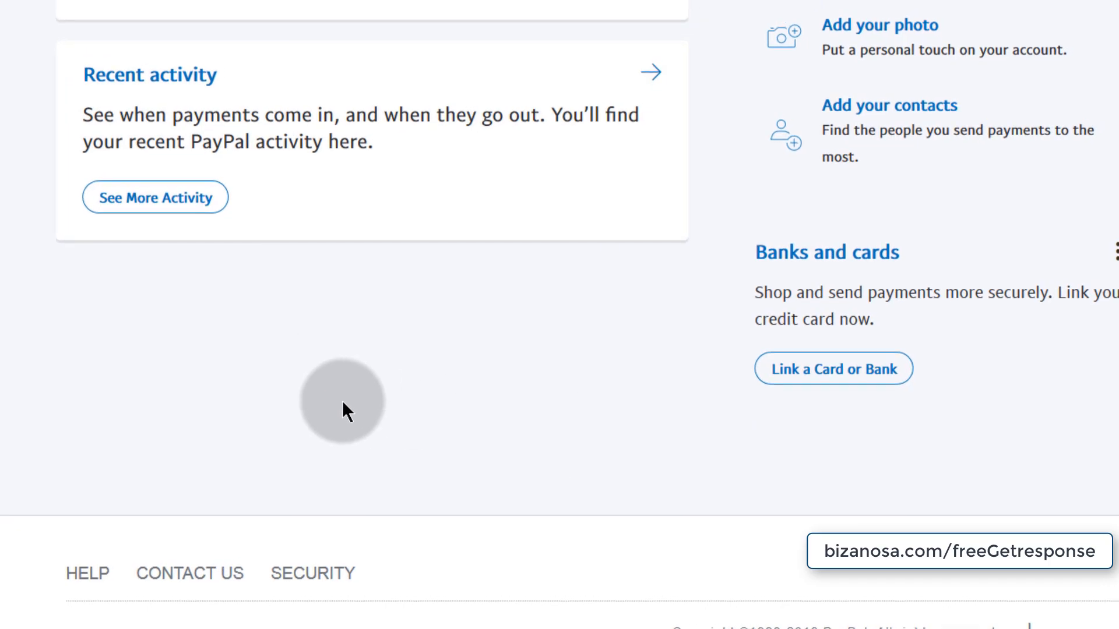
pyautogui.scroll(6, 344, 399)
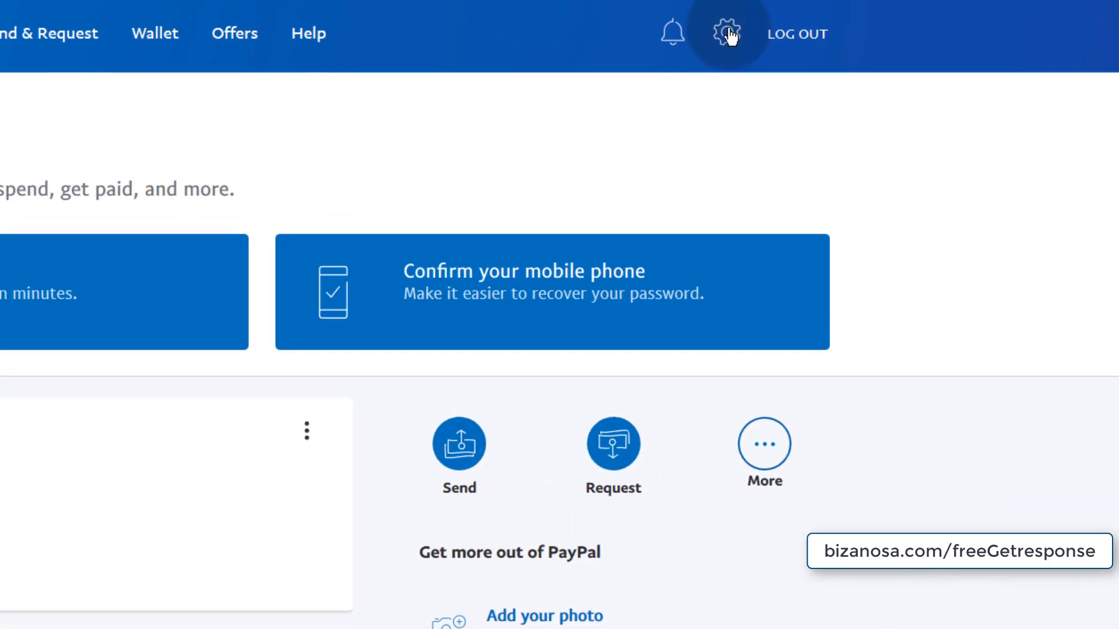
pyautogui.click(800, 2)
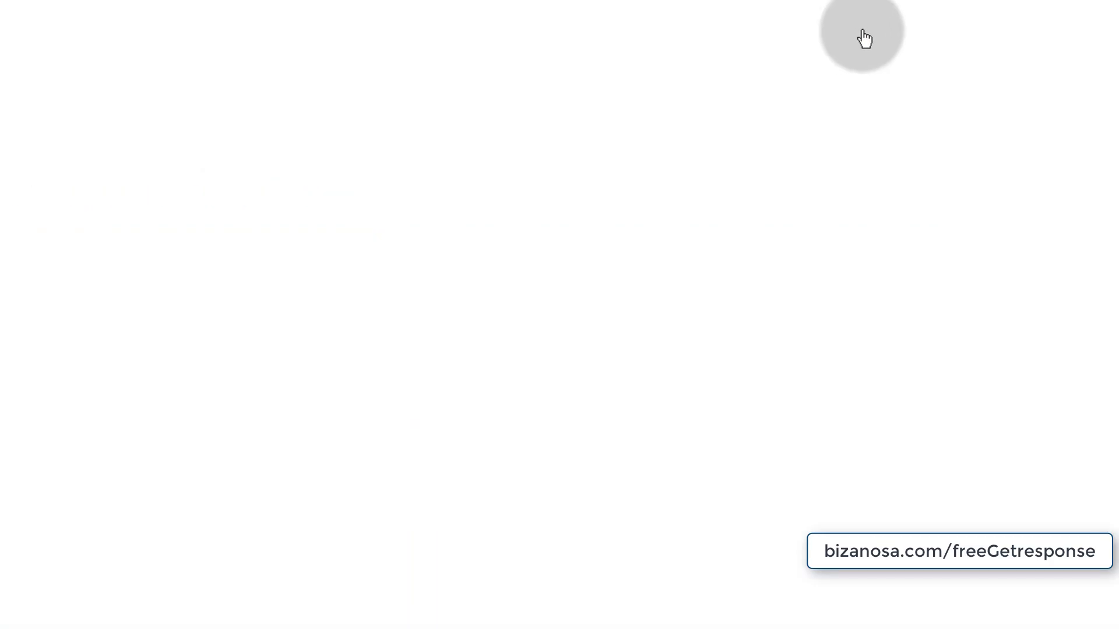
pyautogui.scroll(-1, 57, 524)
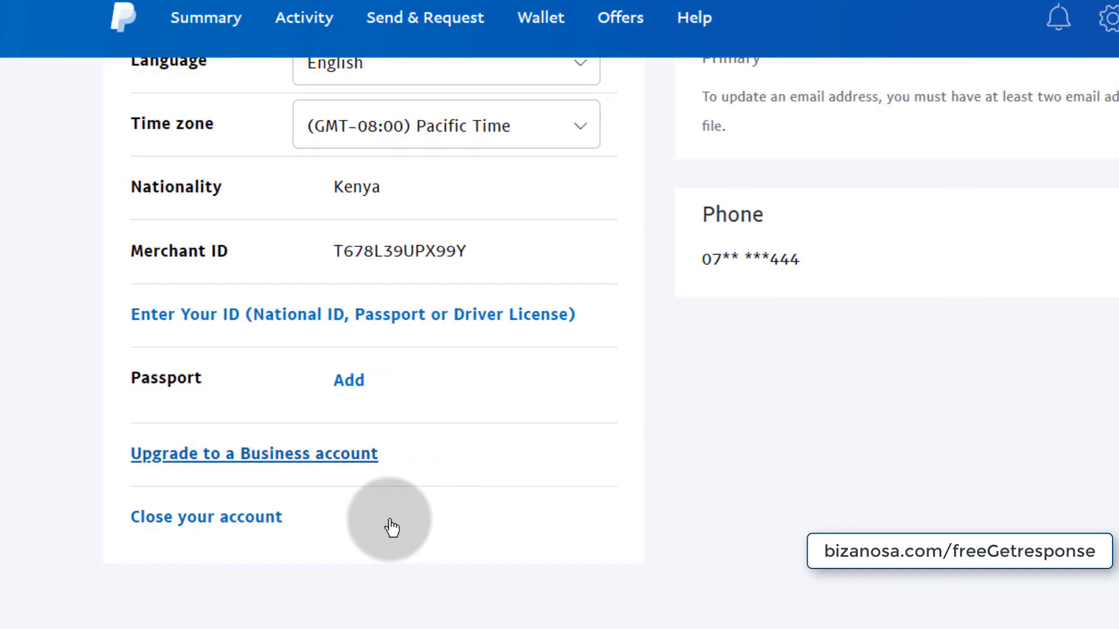
# - Upgrade the current PayPal account to an Individual business account using US Dollar
pyautogui.click(258, 470)
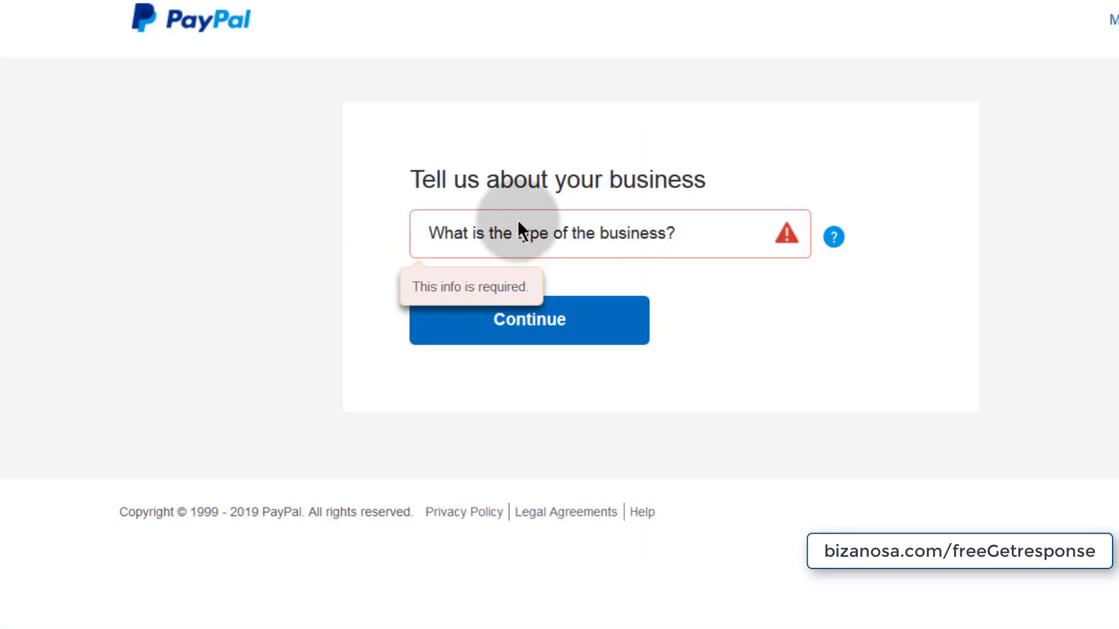
pyautogui.click(511, 236)
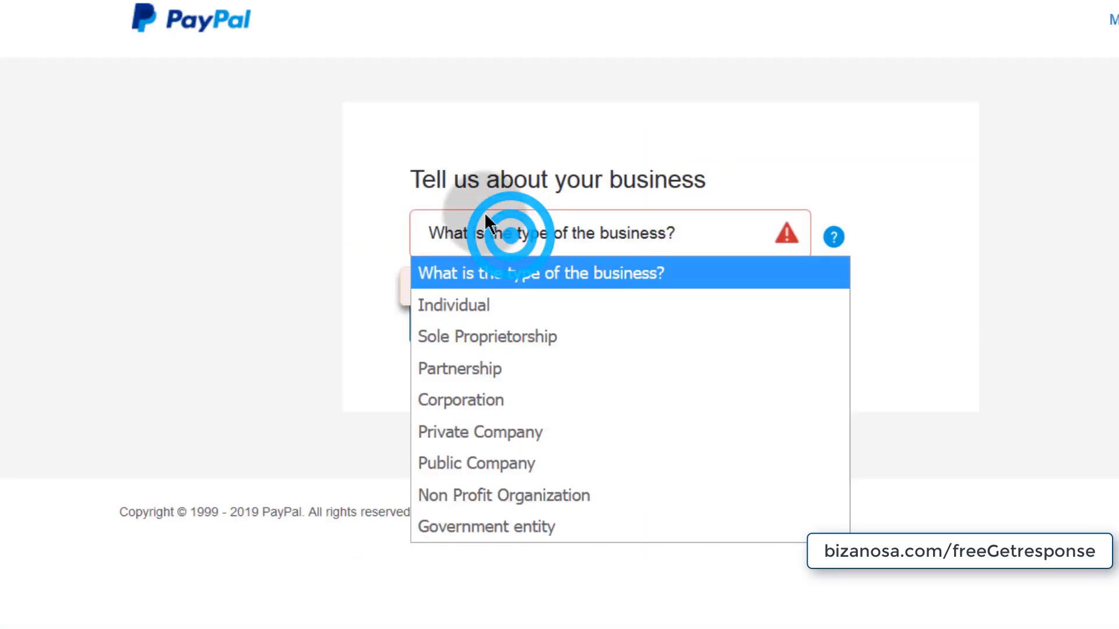
pyautogui.click(487, 306)
pyautogui.click(494, 316)
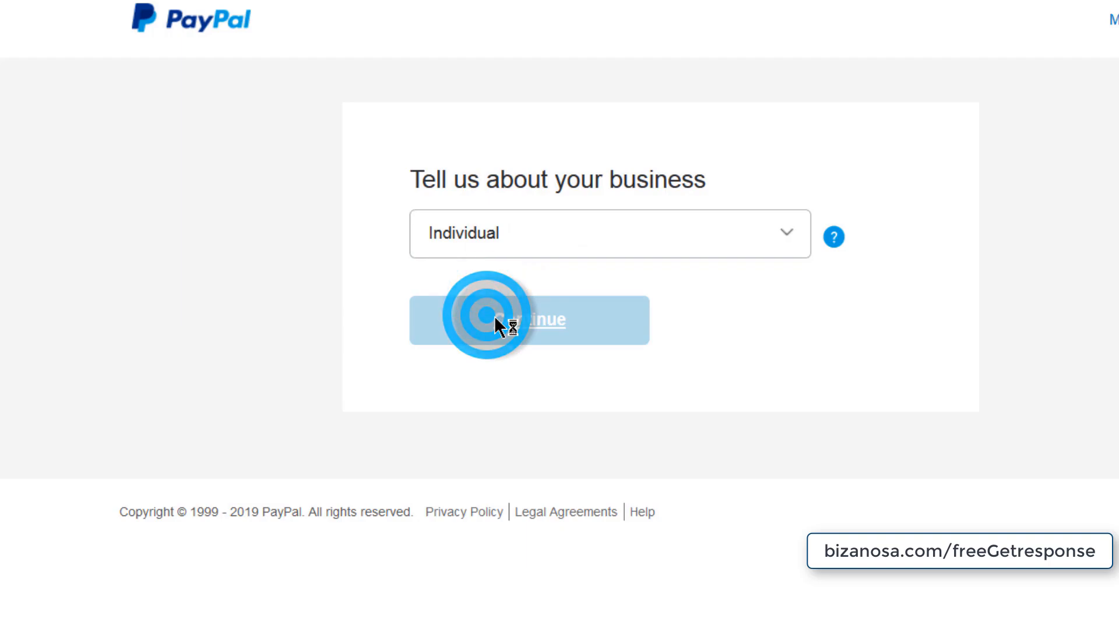
pyautogui.click(421, 322)
pyautogui.click(509, 569)
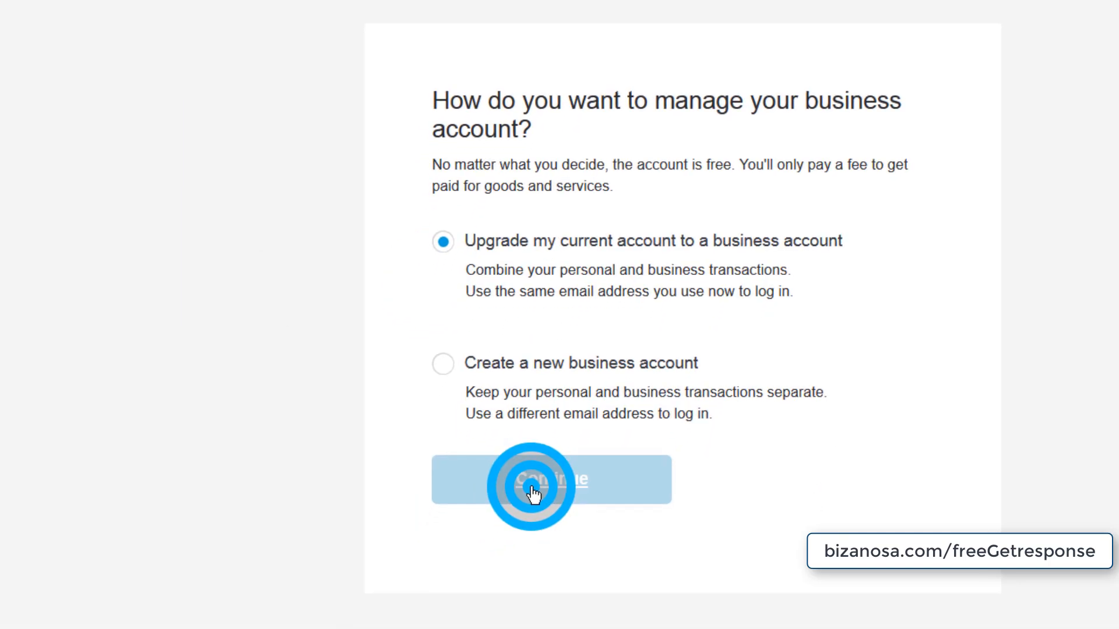
pyautogui.click(710, 426)
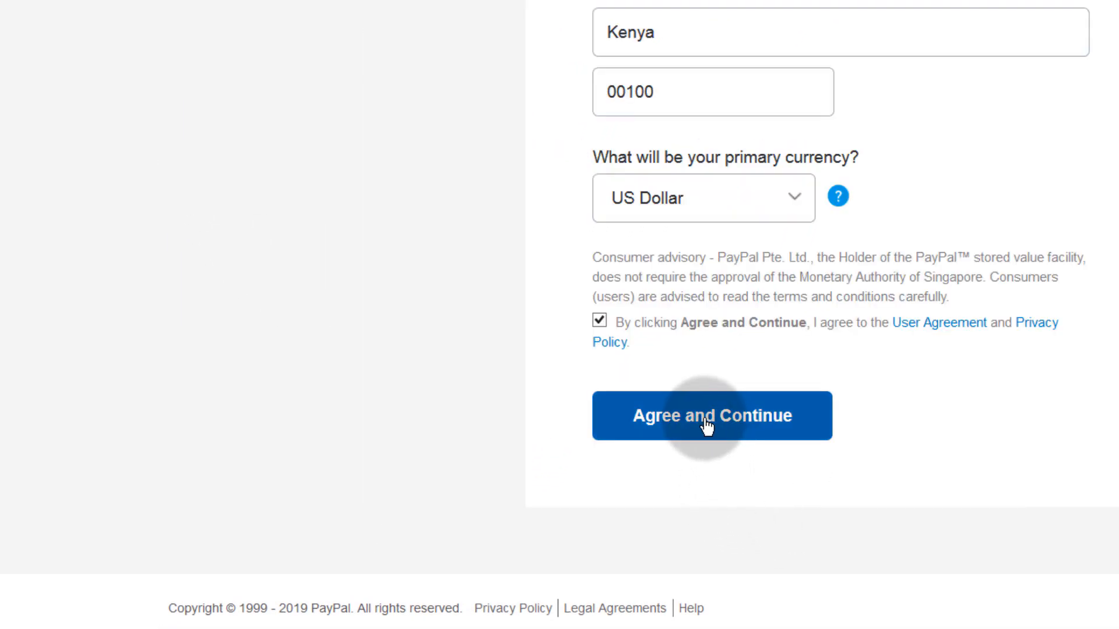
pyautogui.click(703, 418)
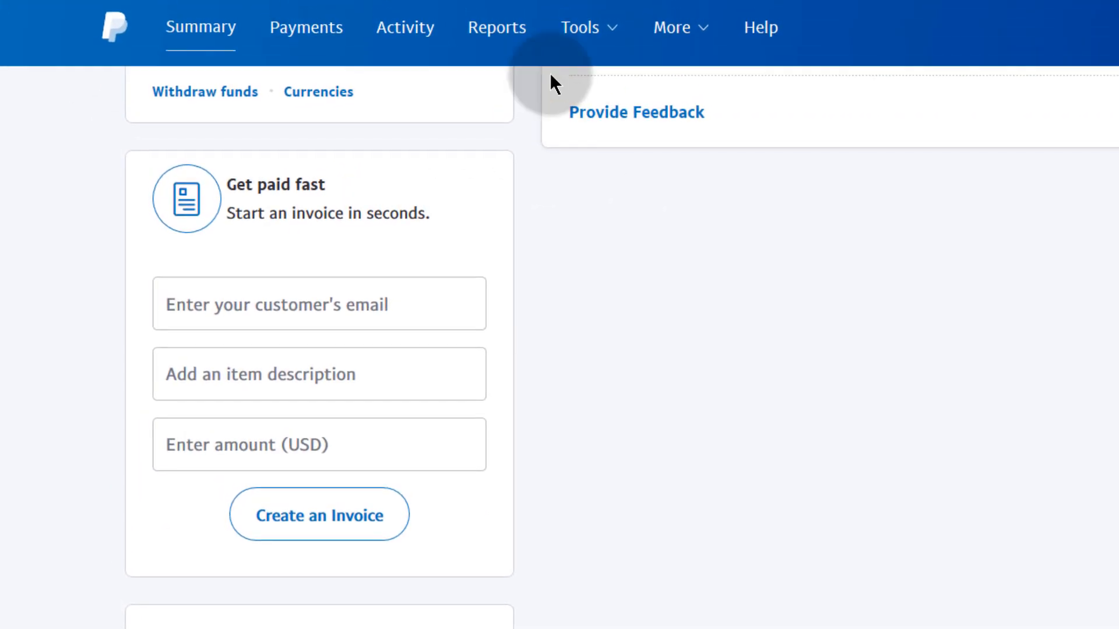
# - Open the API credentials tool via Tools > All Tools > Integrate PayPal
pyautogui.click(600, 26)
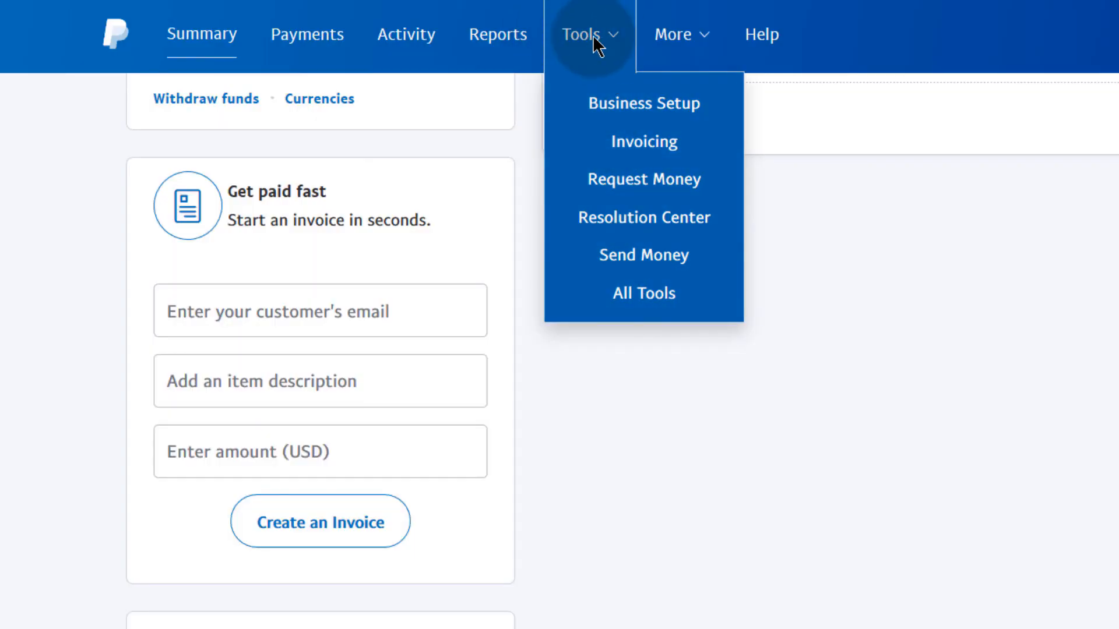
pyautogui.click(660, 302)
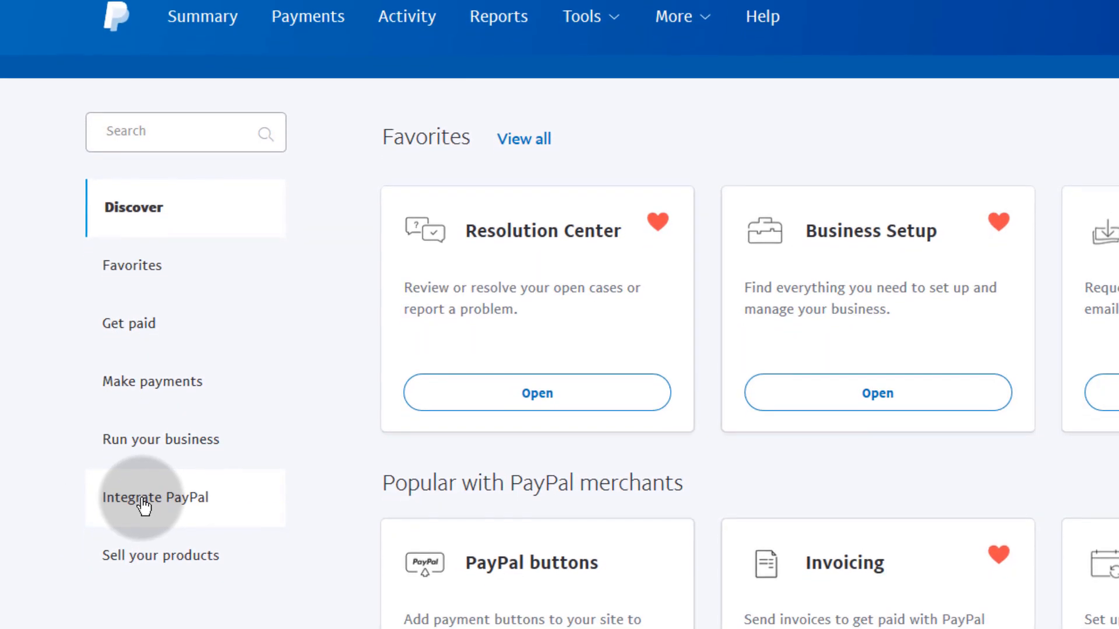
pyautogui.click(143, 503)
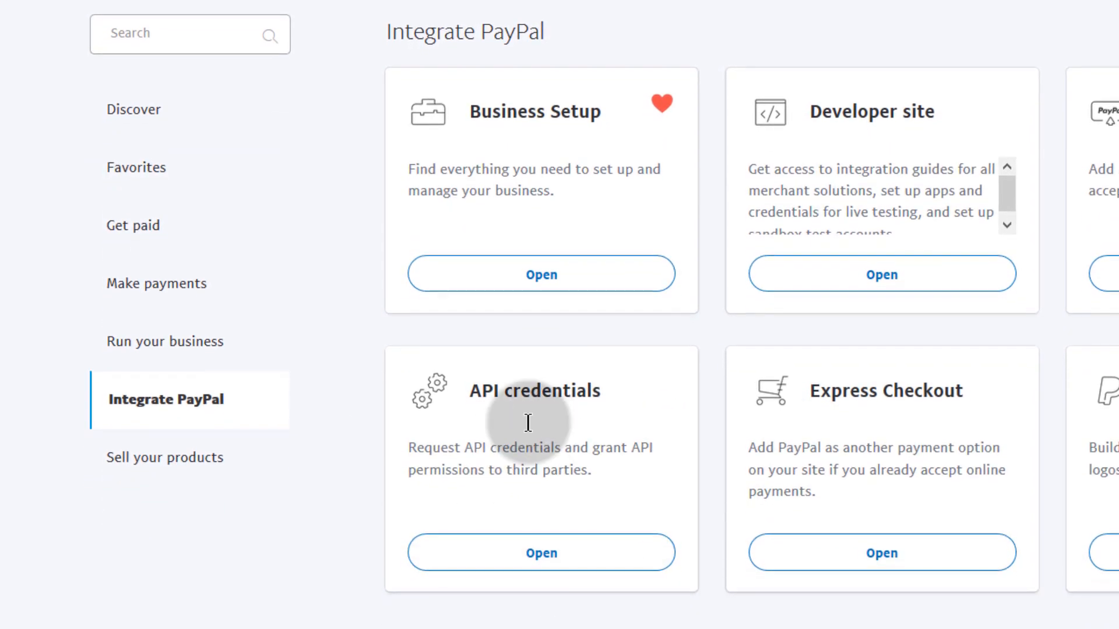
pyautogui.click(535, 557)
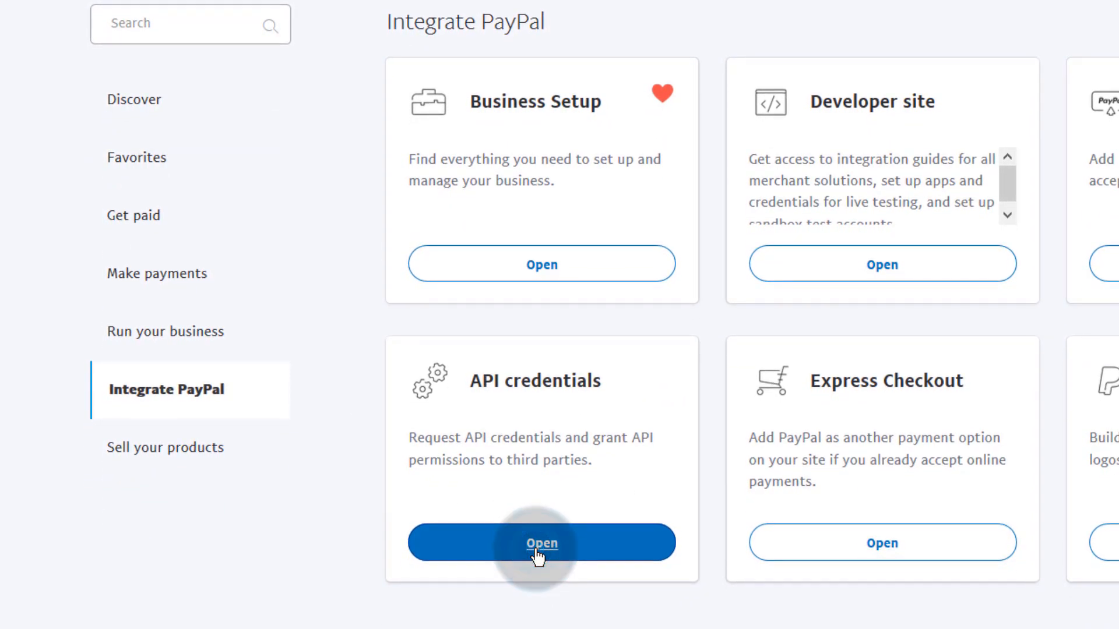
# - Go to Manage API credentials under NVP/SOAP API integration (Classic)
pyautogui.scroll(-10, 350, 303)
pyautogui.scroll(-3, 303, 319)
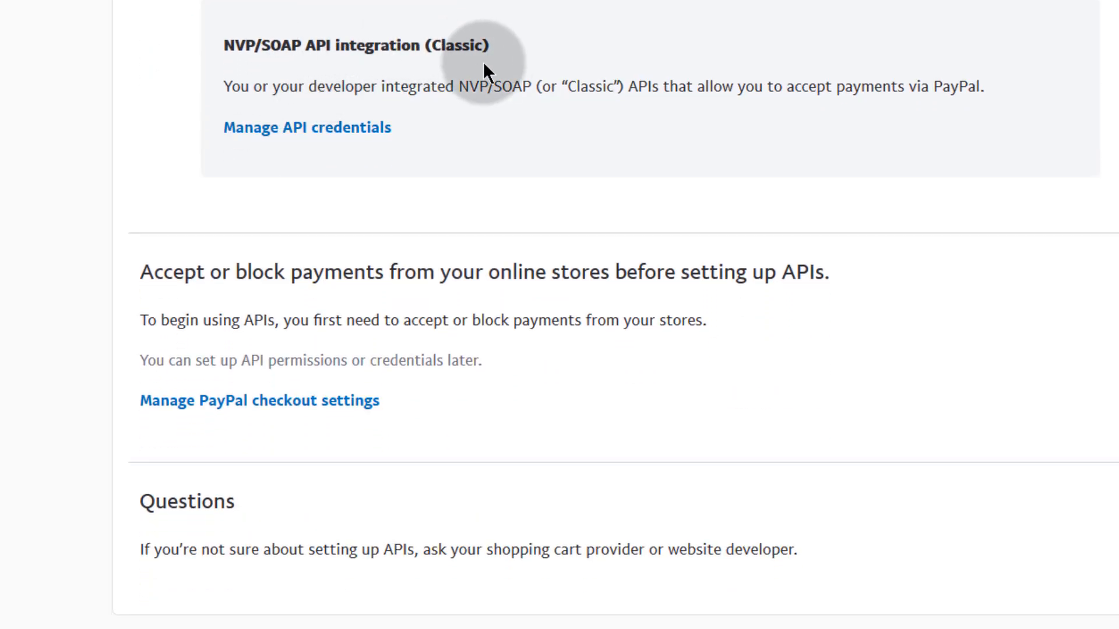
pyautogui.moveTo(463, 45); pyautogui.dragTo(422, 45)
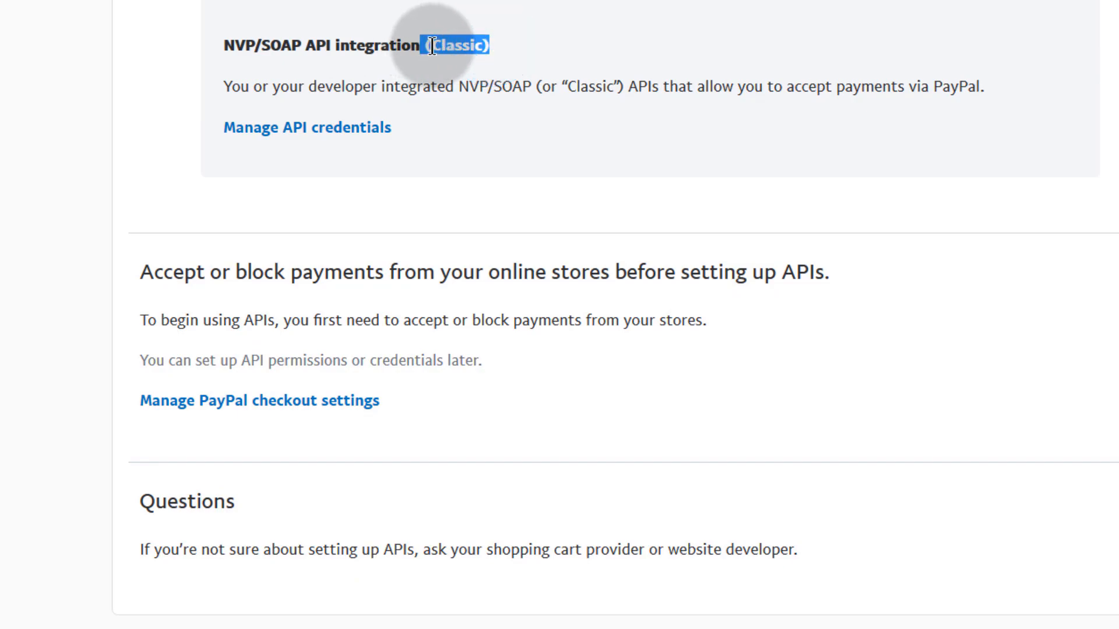
pyautogui.click(297, 129)
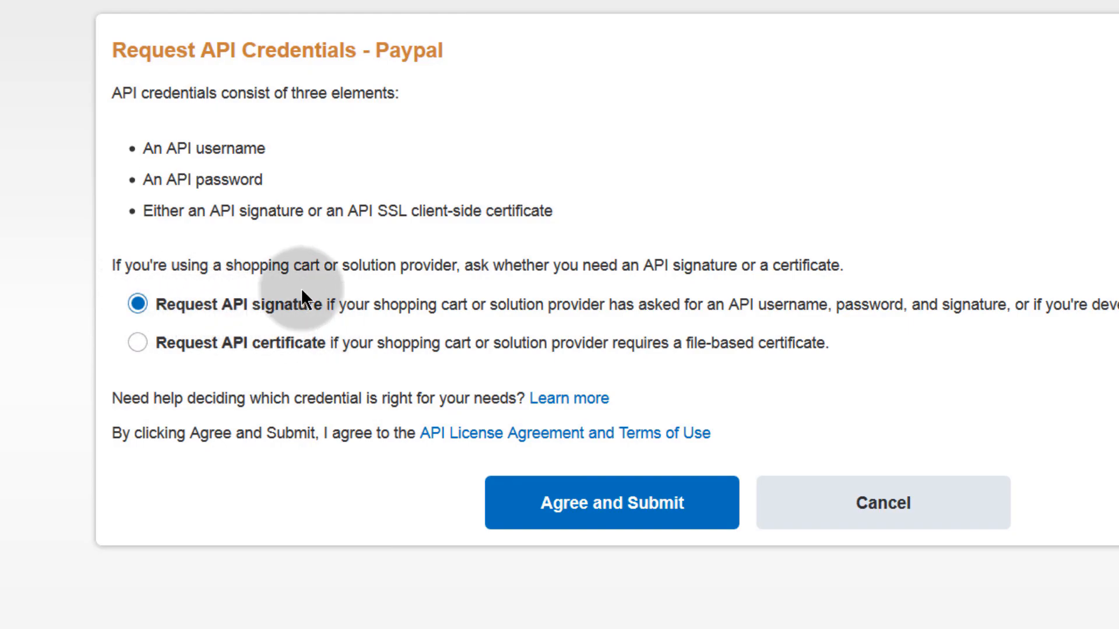
# - Agree and submit to generate the API signature, then reveal and select the signature value
pyautogui.click(612, 504)
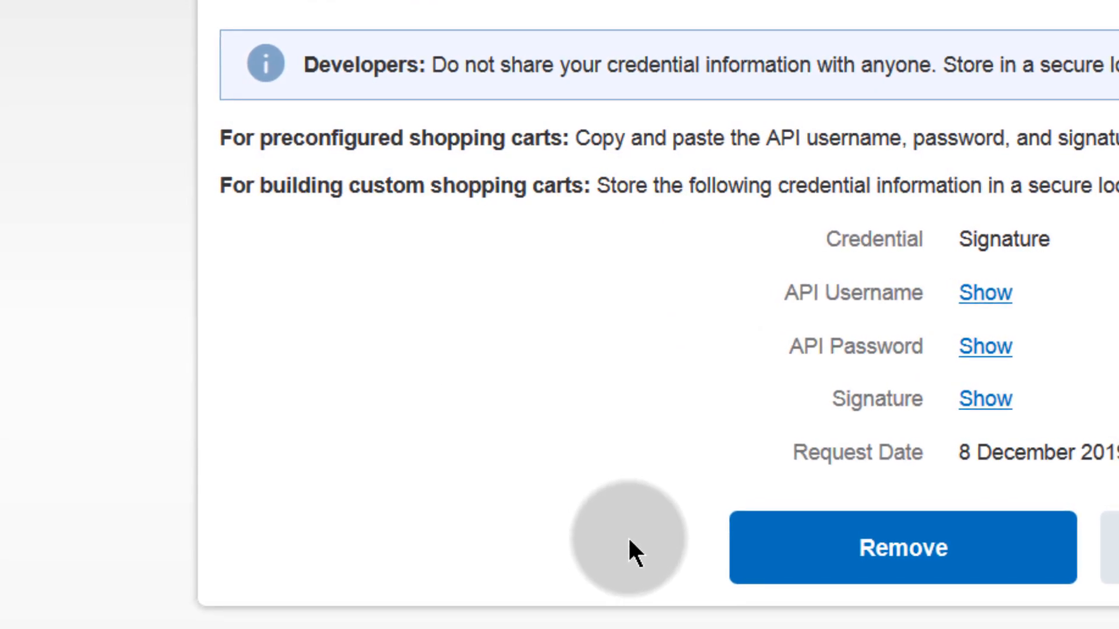
pyautogui.click(979, 401)
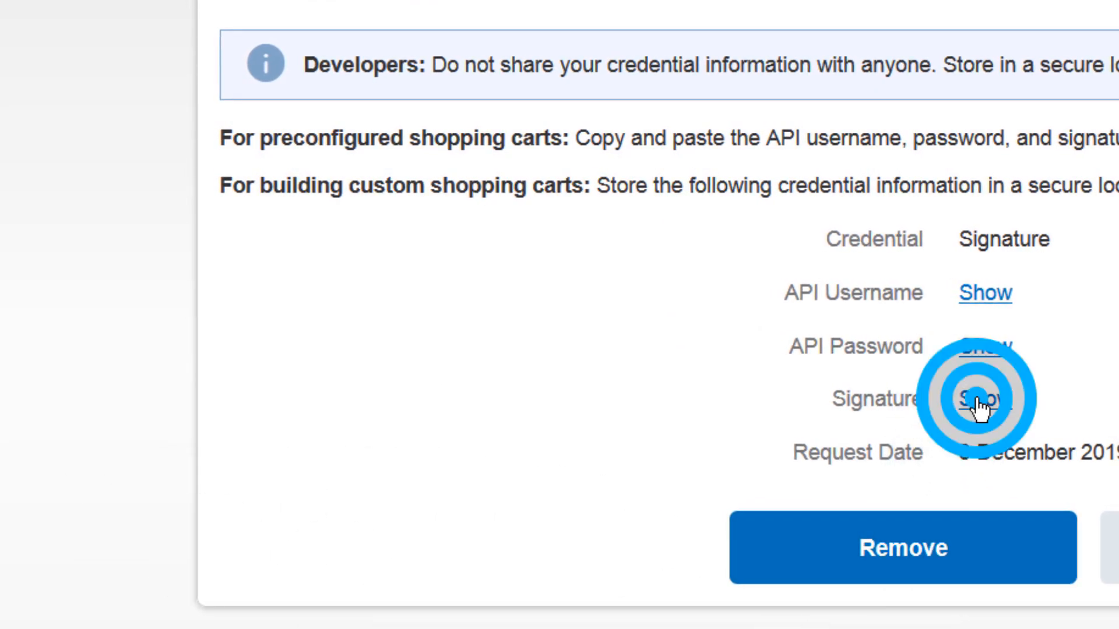
pyautogui.doubleClick(967, 401)
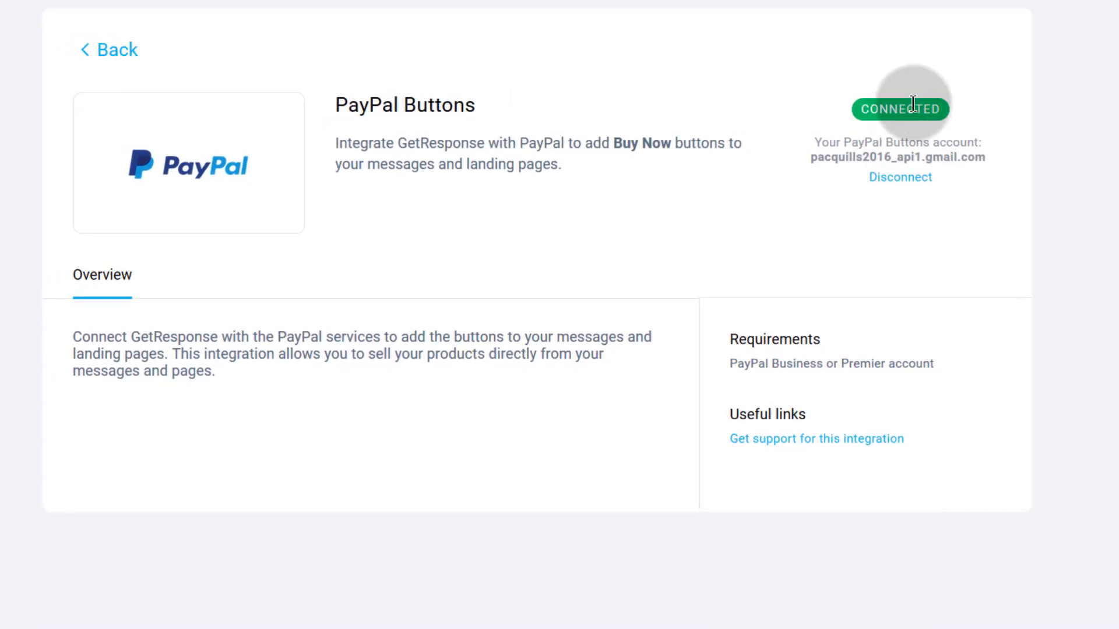
# - Open the Email Marketing Detailed draft and add a PayPal Ecommerce block below the Join button
pyautogui.click(662, 6)
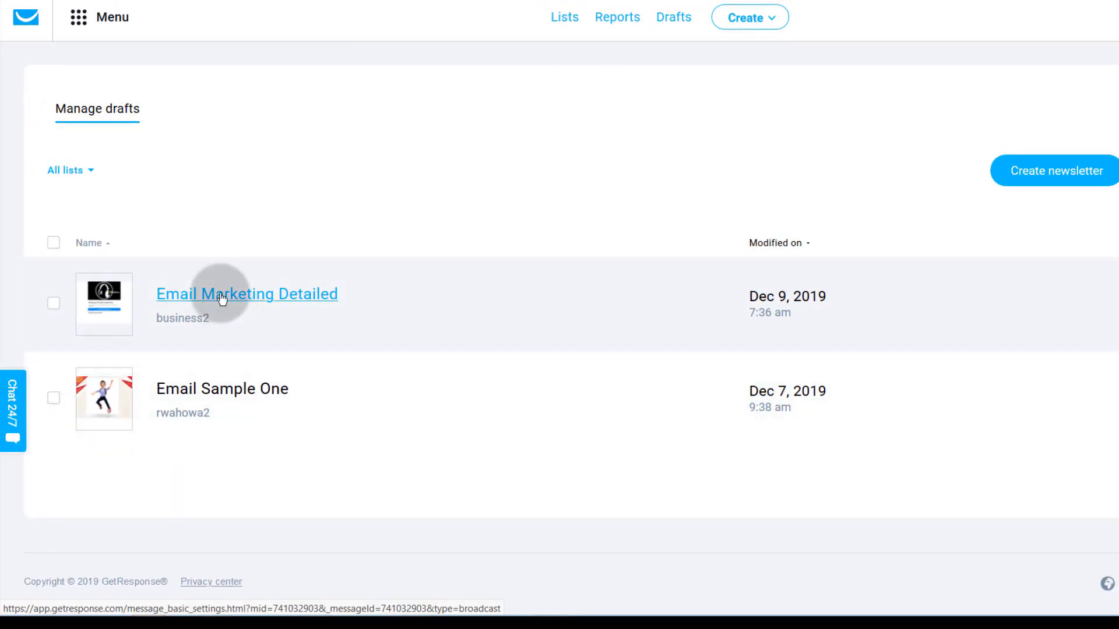
pyautogui.click(222, 296)
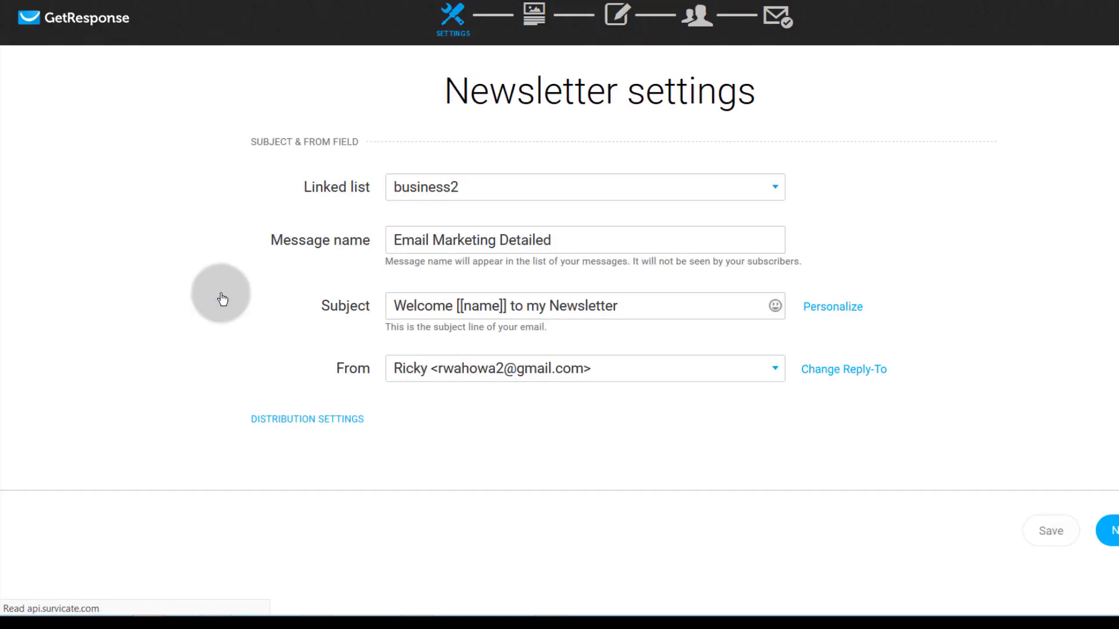
pyautogui.click(1076, 533)
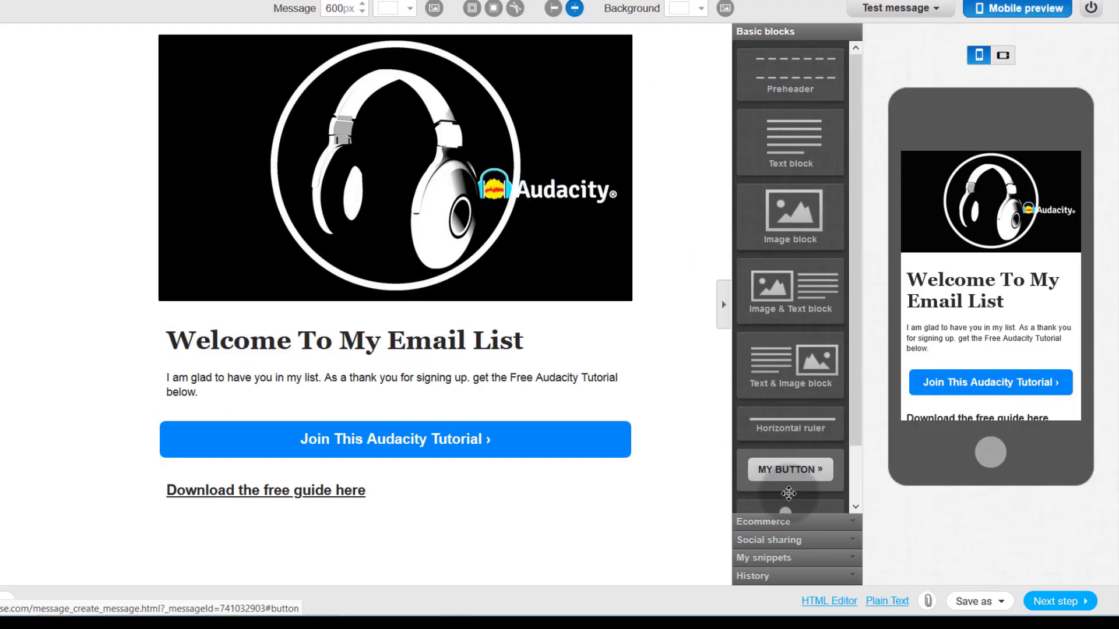
pyautogui.click(783, 523)
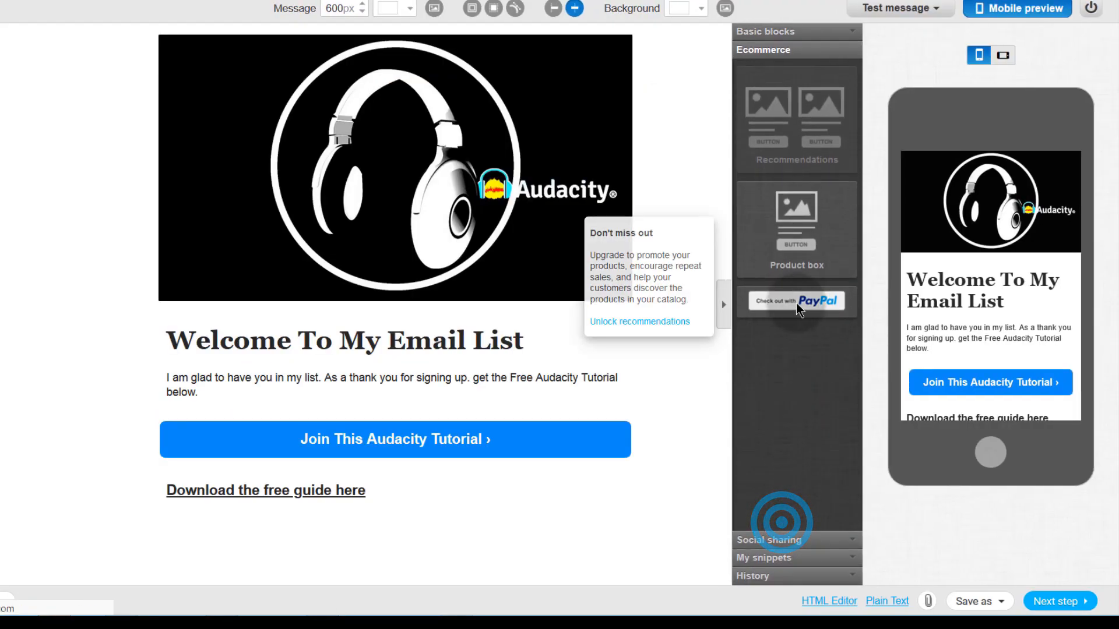
pyautogui.moveTo(783, 299); pyautogui.dragTo(237, 499)
# - Link the Buy Now button to the BUYNOW PayPal item
pyautogui.click(393, 478)
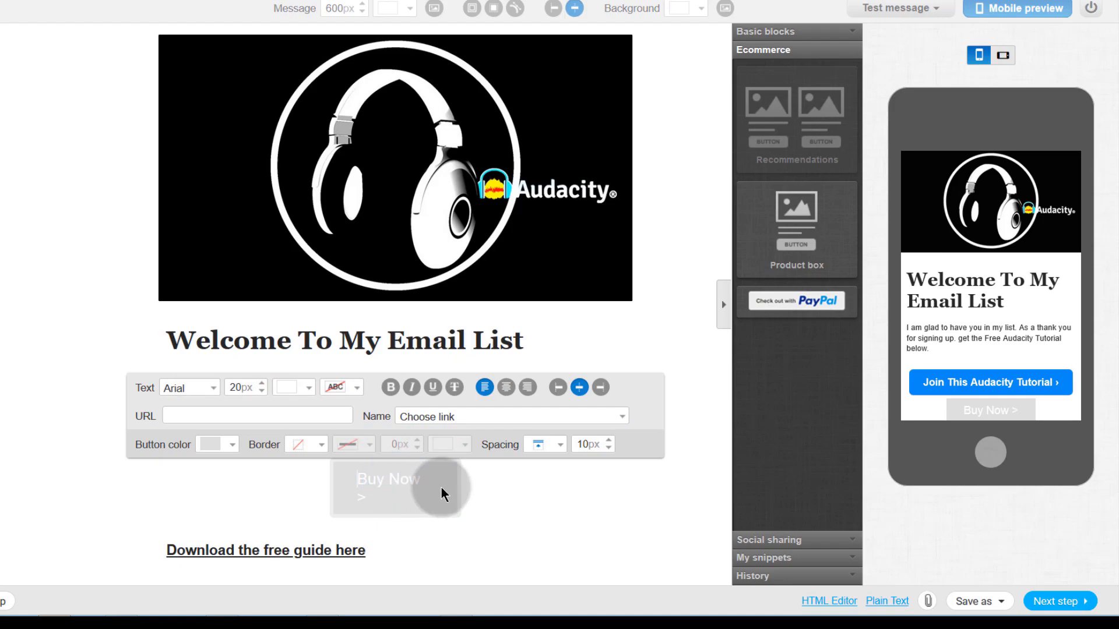
pyautogui.click(86, 514)
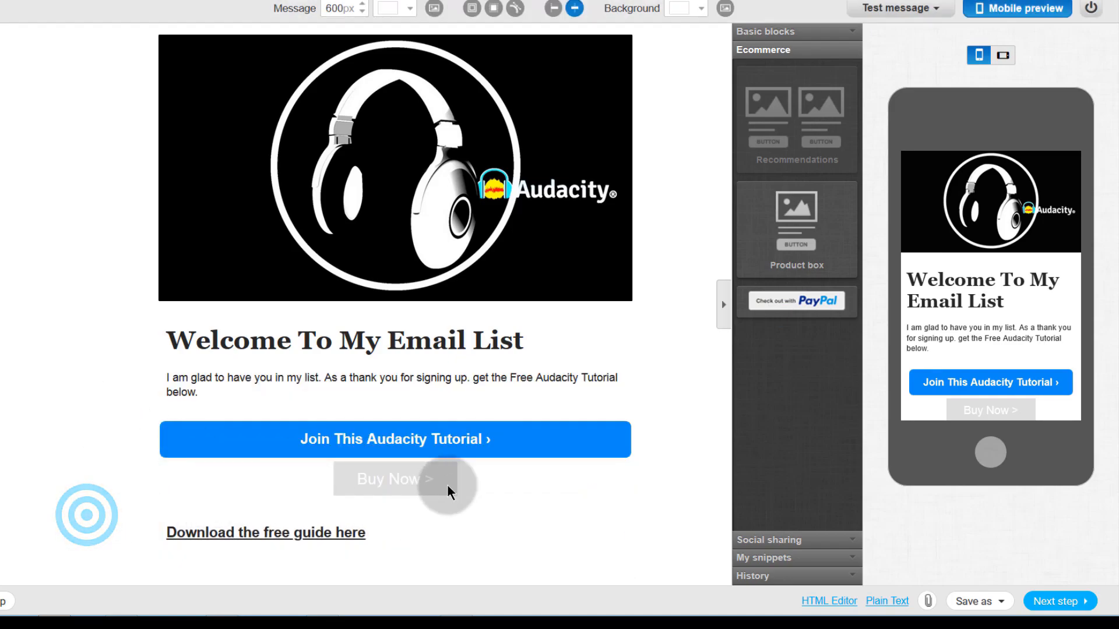
pyautogui.click(468, 475)
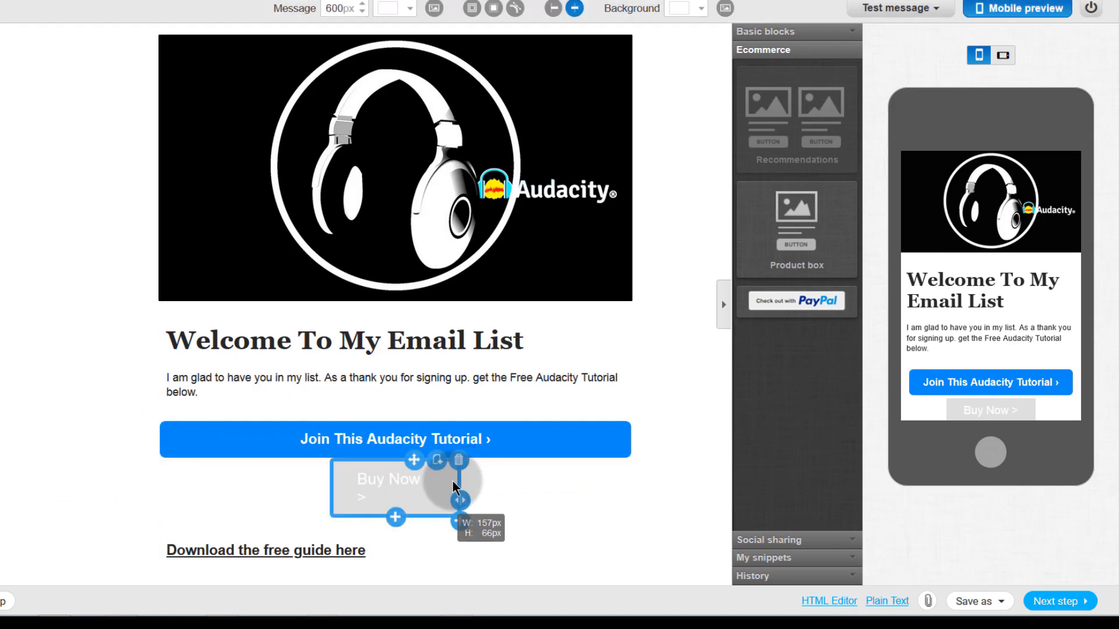
pyautogui.click(348, 478)
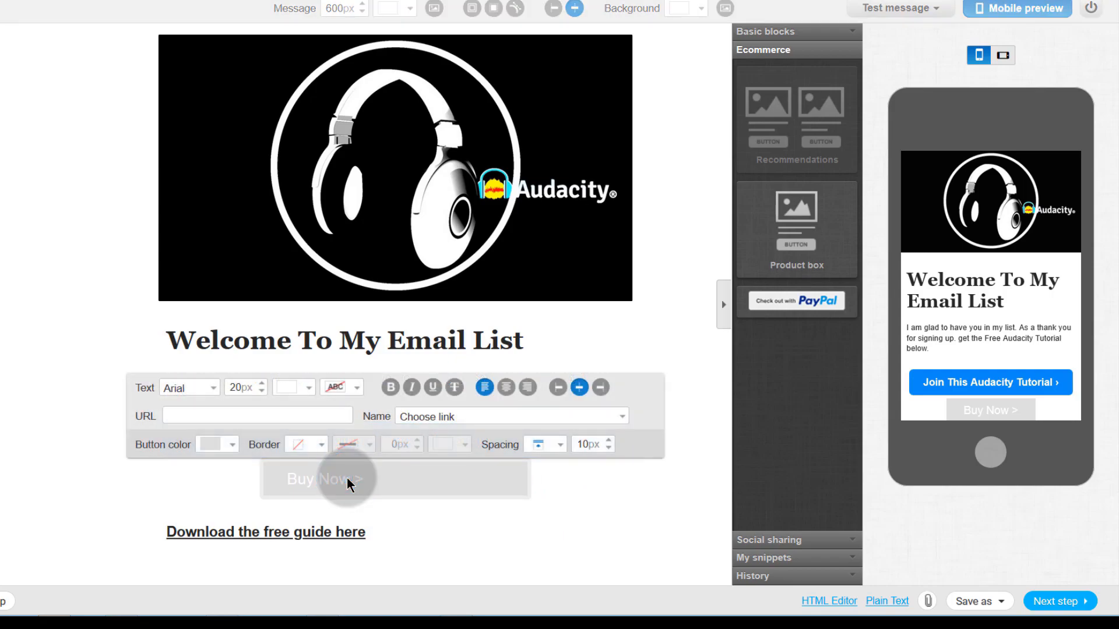
pyautogui.click(473, 416)
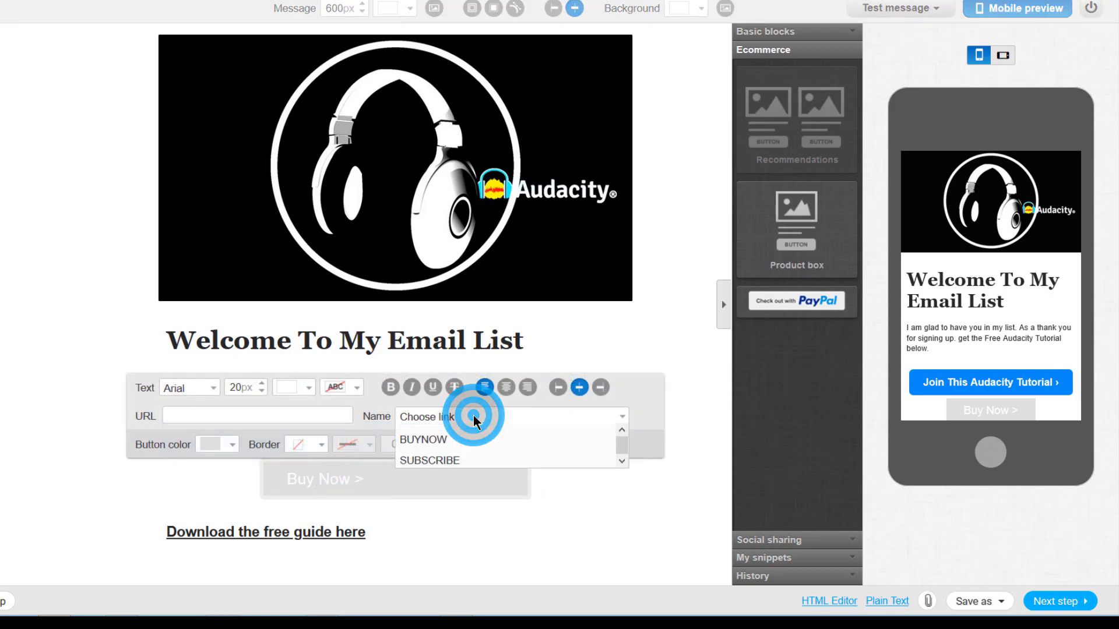
pyautogui.click(423, 440)
pyautogui.click(350, 478)
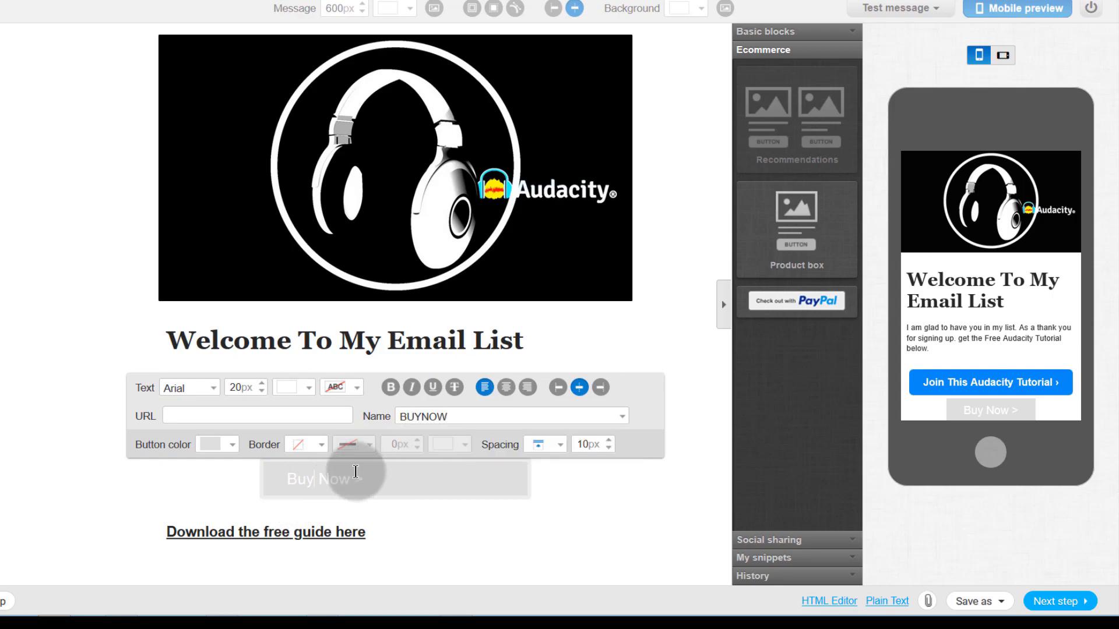
pyautogui.click(694, 392)
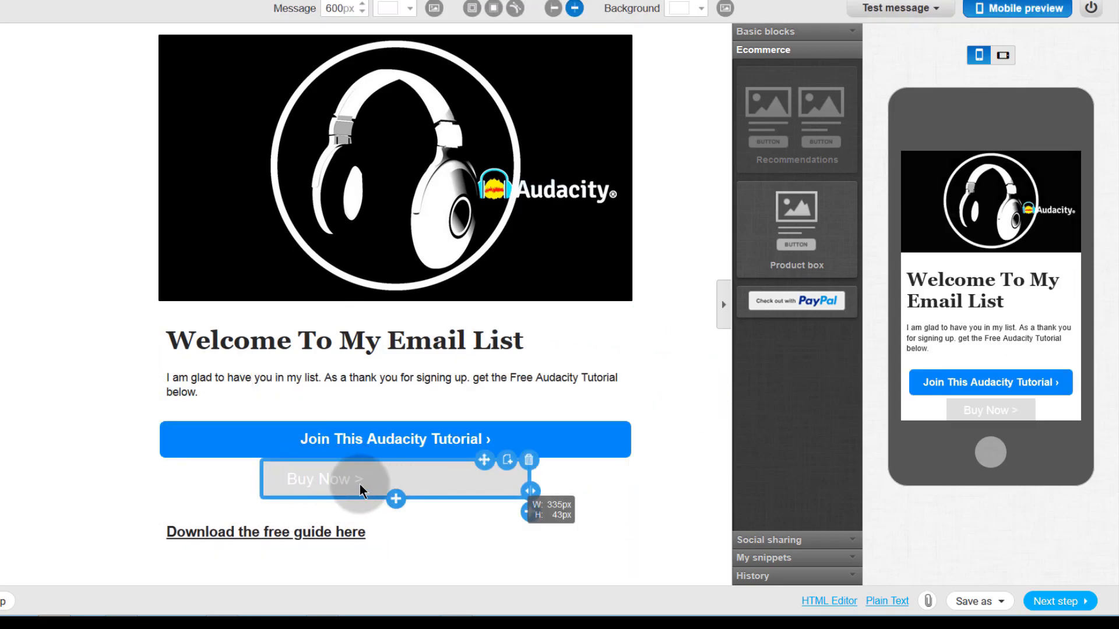
# - Change the Buy Now button colour to red
pyautogui.click(317, 480)
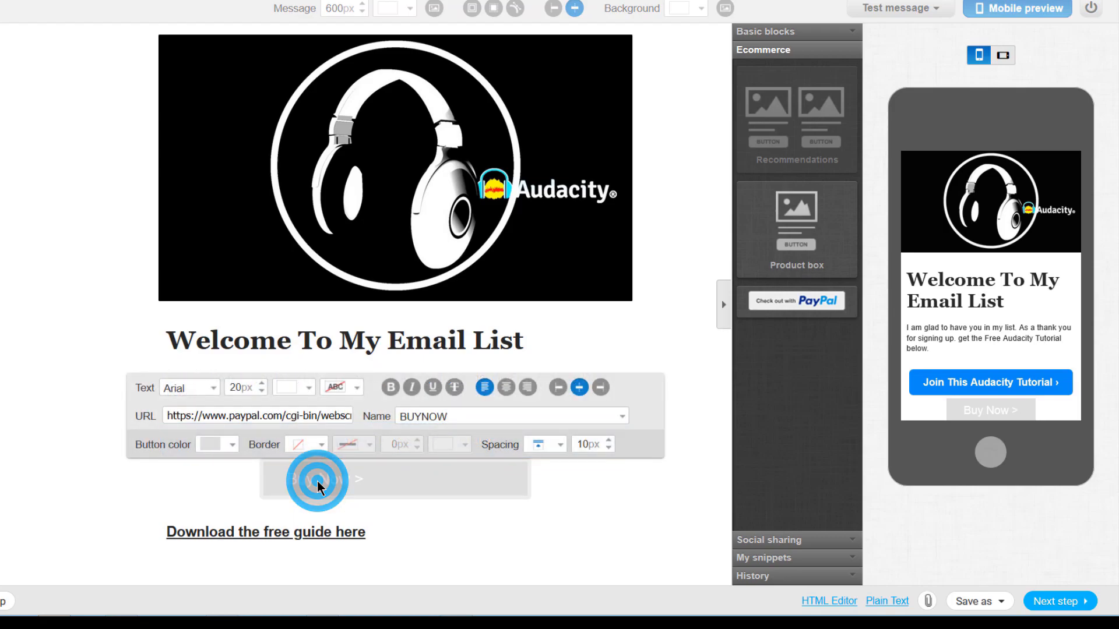
pyautogui.click(317, 481)
pyautogui.click(234, 445)
pyautogui.click(256, 468)
pyautogui.click(232, 446)
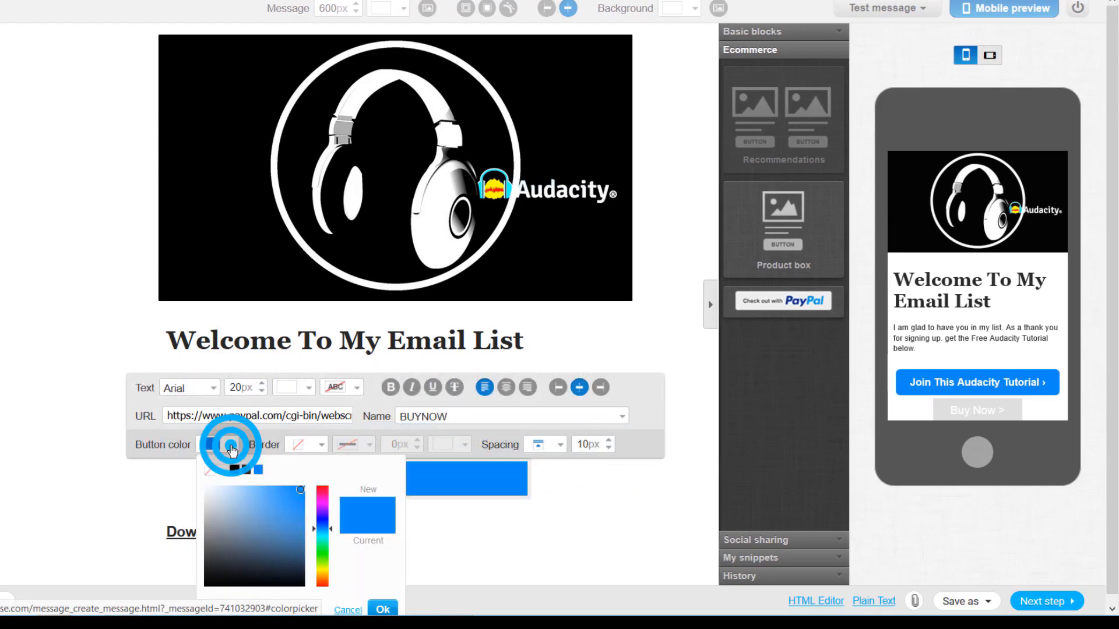
pyautogui.click(322, 489)
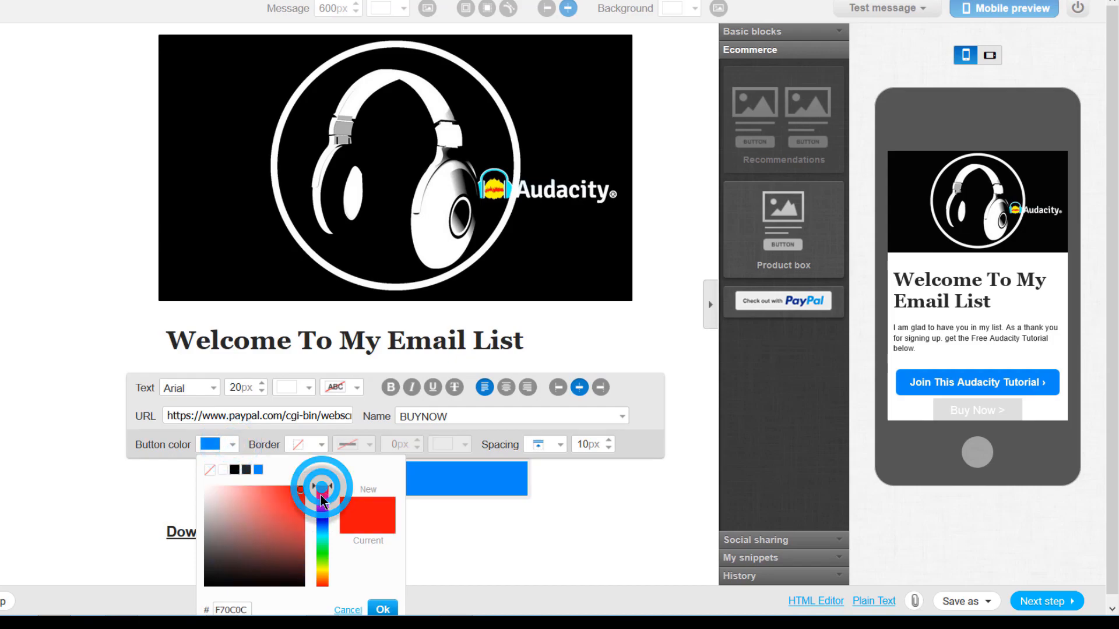
pyautogui.click(295, 495)
pyautogui.click(383, 609)
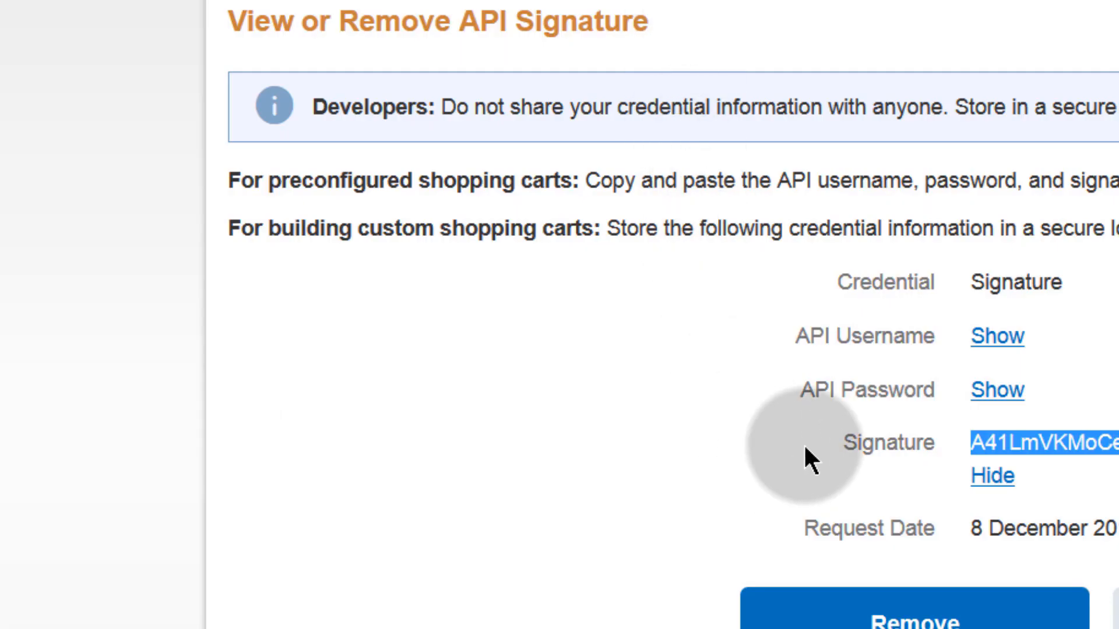
# - Hide the Signature value on the View or Remove API Signature page
pyautogui.click(994, 476)
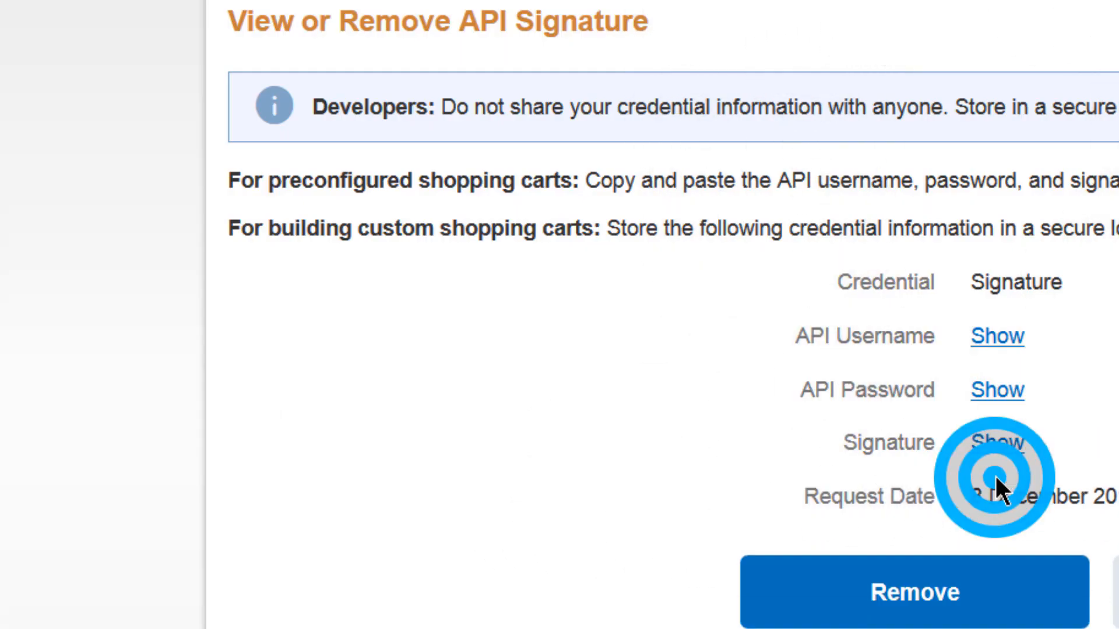
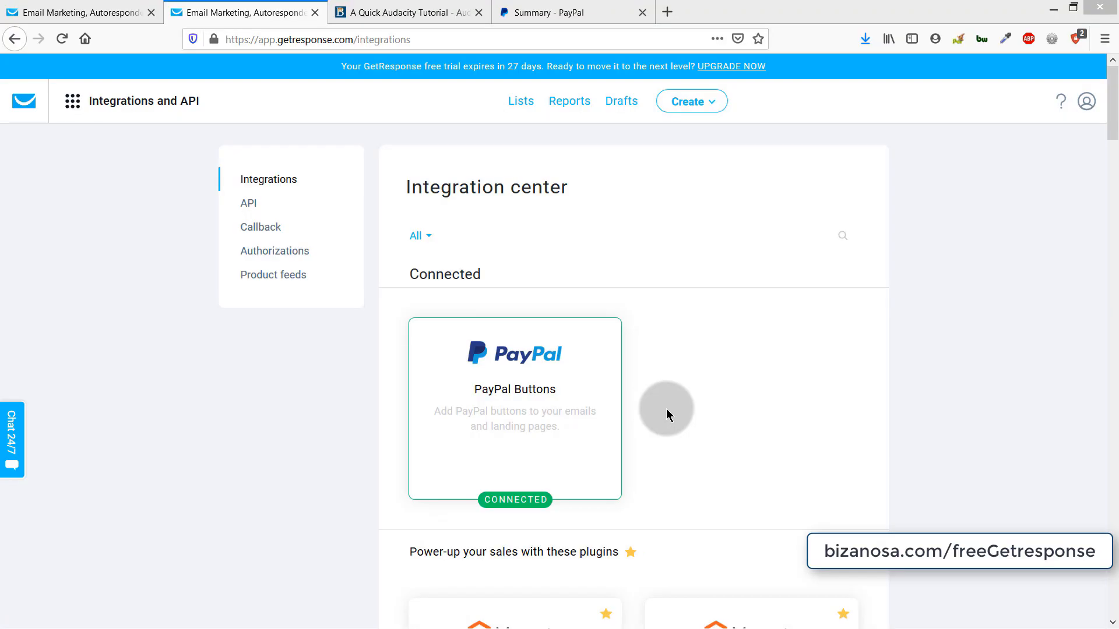
# - Review the details page of the connected PayPal Buttons integration
pyautogui.moveTo(499, 403)
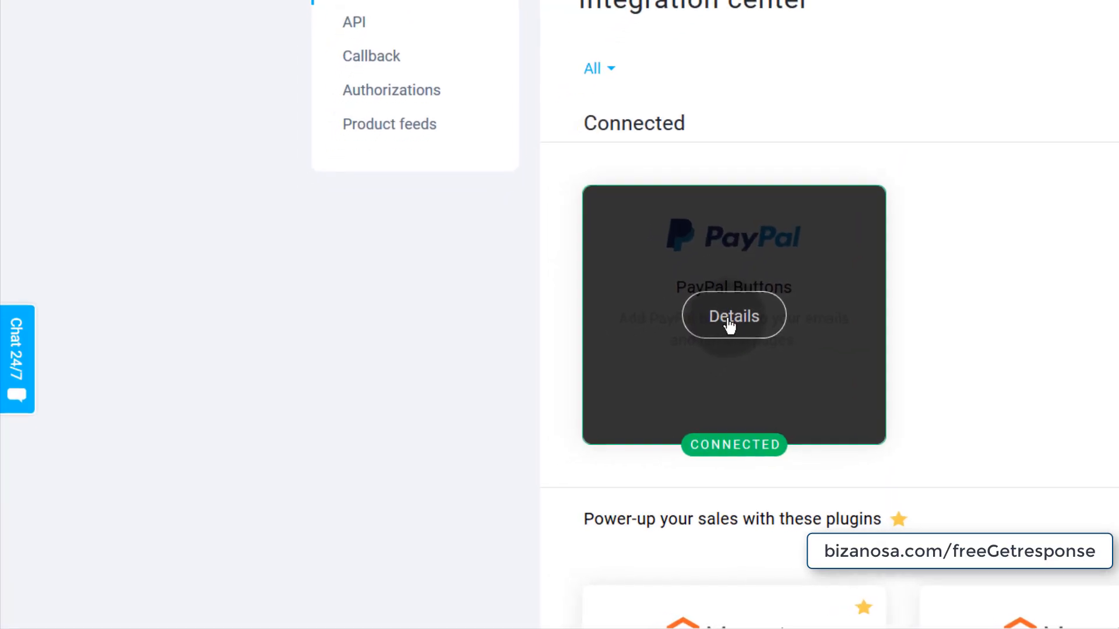
pyautogui.click(515, 410)
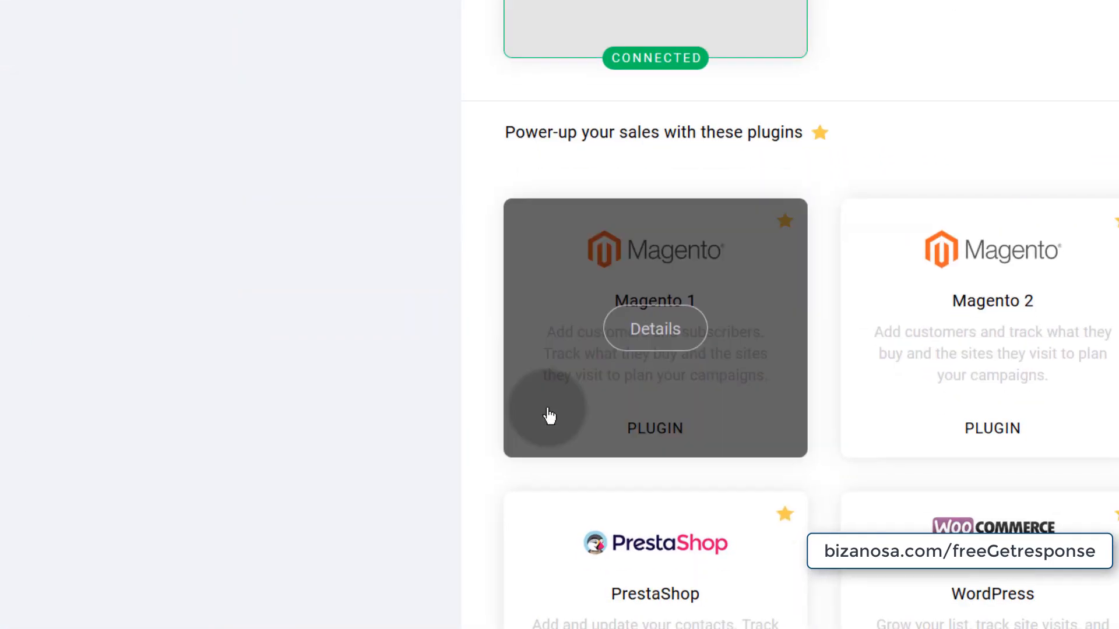
pyautogui.scroll(-5, 530, 412)
pyautogui.scroll(-15, 529, 412)
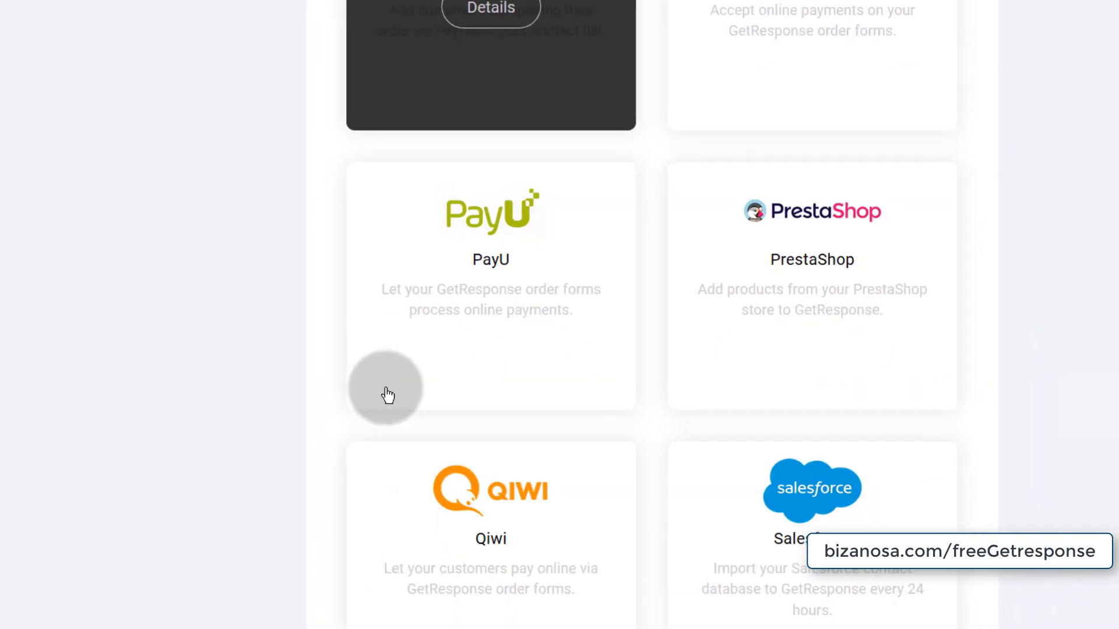
pyautogui.scroll(5, 529, 412)
pyautogui.moveTo(805, 443)
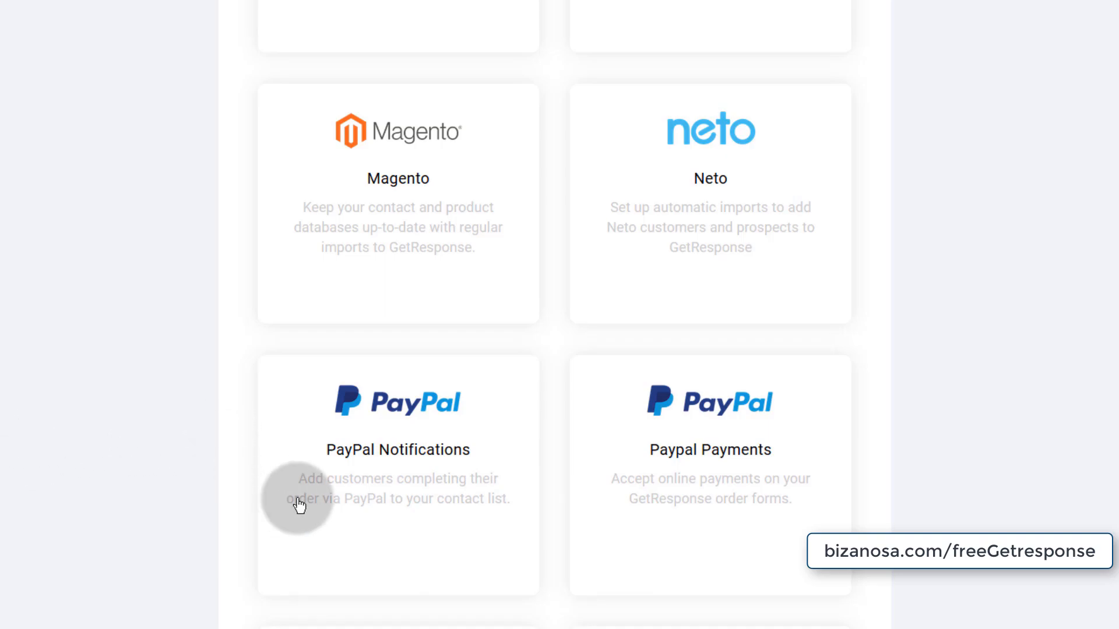
pyautogui.moveTo(370, 457)
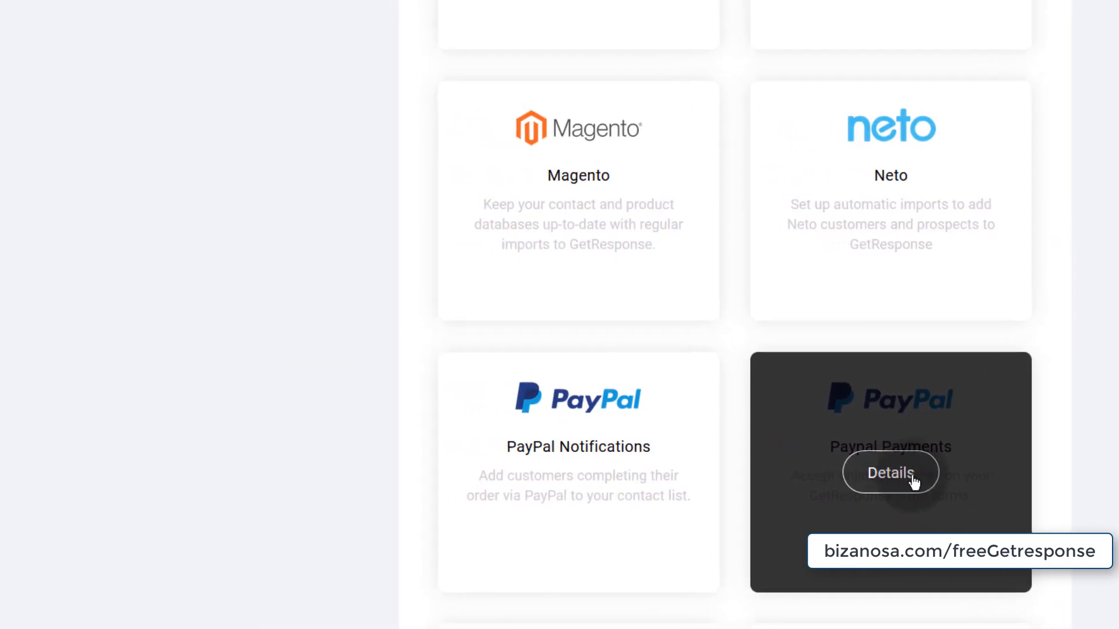
pyautogui.scroll(10, 161, 384)
pyautogui.scroll(10, 289, 373)
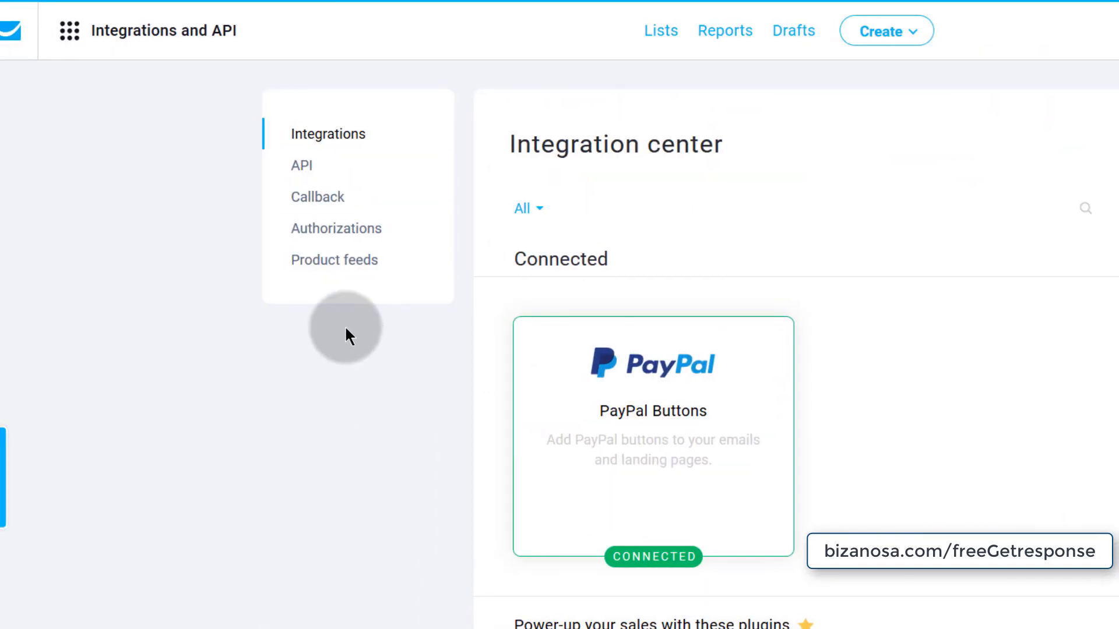
# - Open the Paypal Payments integration details and start connecting a PayPal account
pyautogui.click(137, 29)
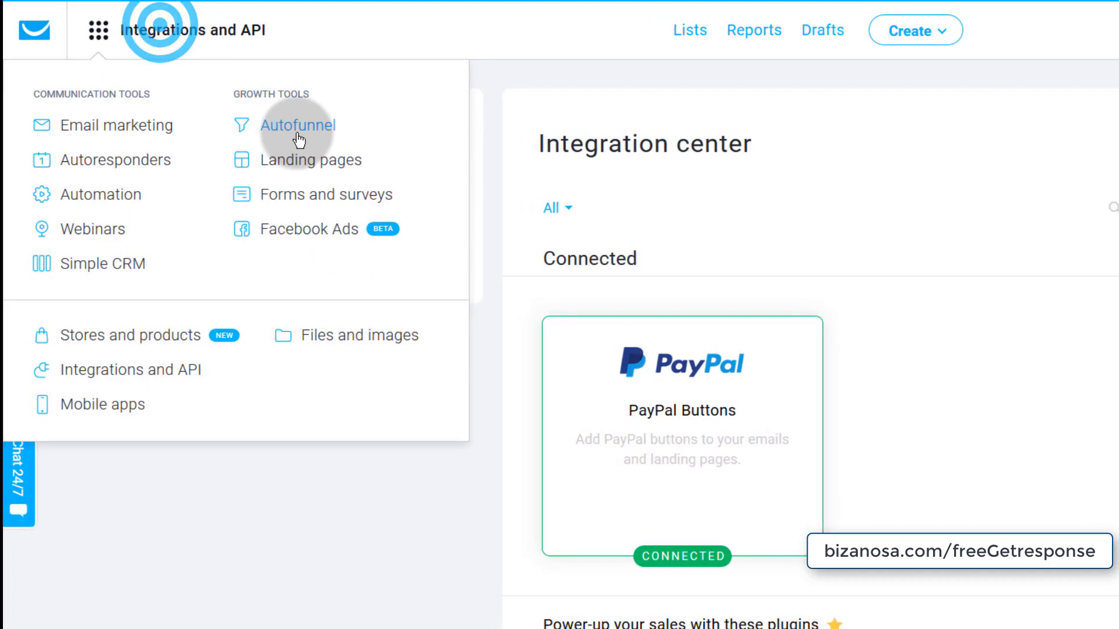
pyautogui.click(272, 576)
pyautogui.scroll(-10, 386, 524)
pyautogui.scroll(-10, 386, 519)
pyautogui.moveTo(991, 366)
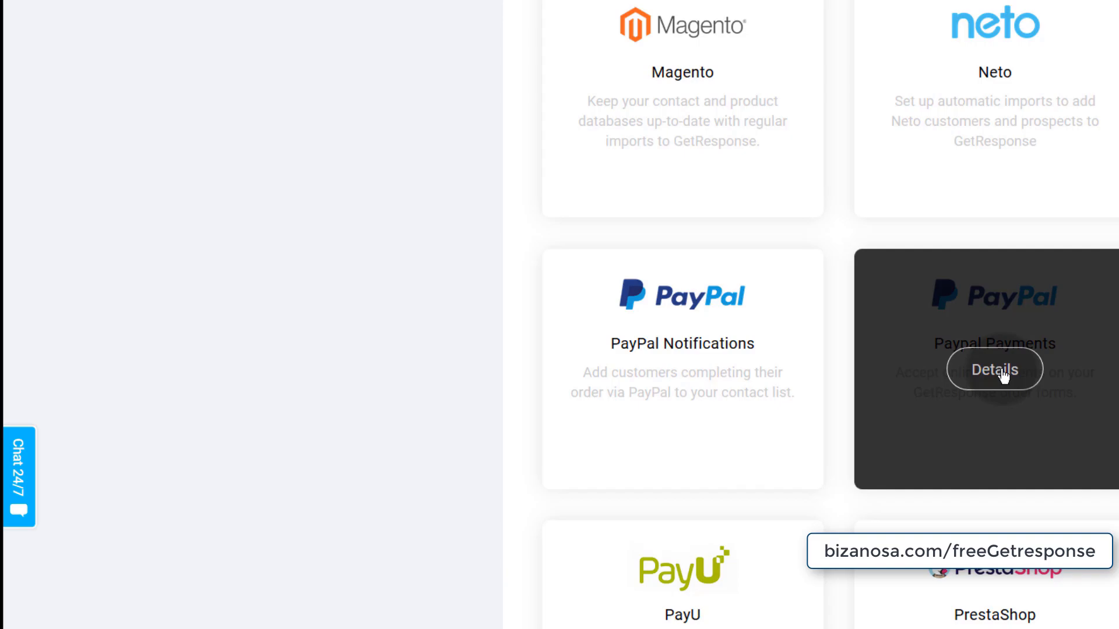
pyautogui.click(997, 371)
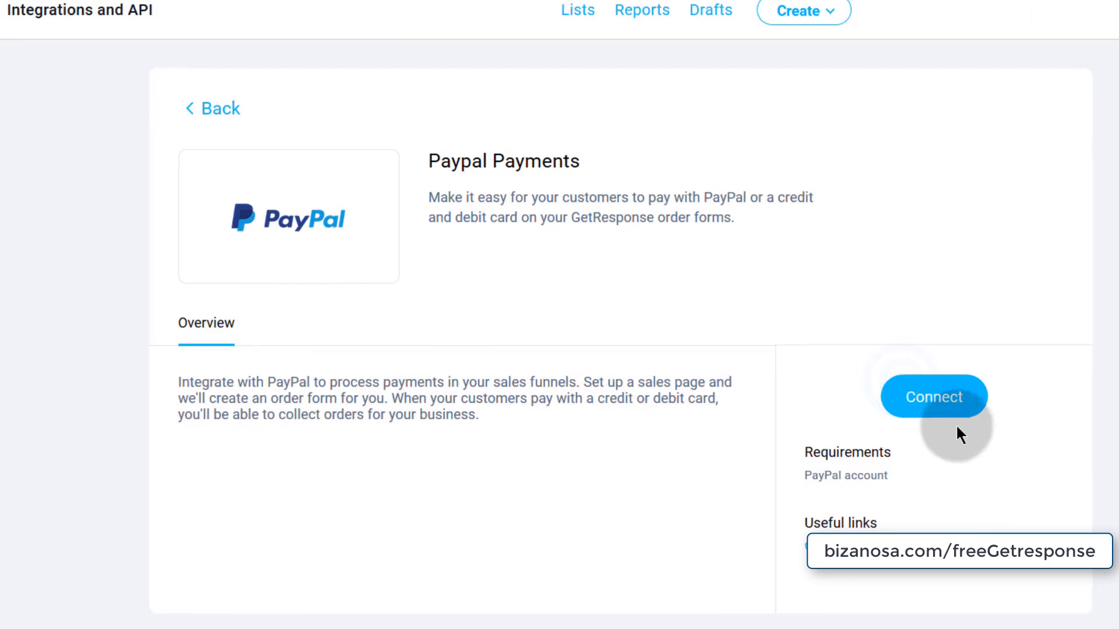
pyautogui.click(935, 397)
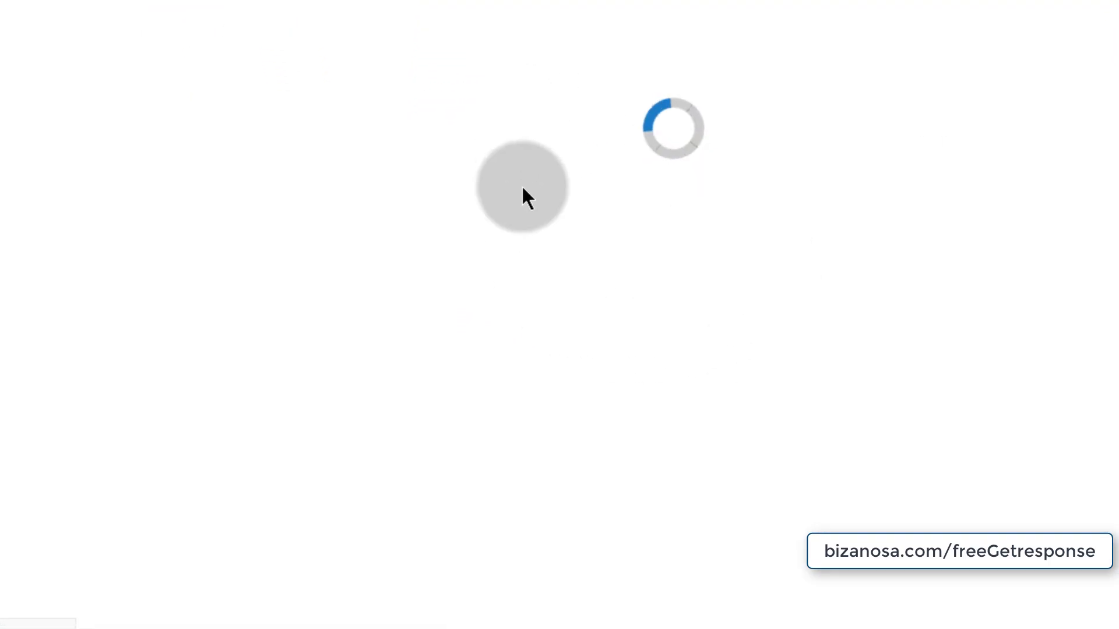
# - Decline the account link and browse PayPal's All Tools to the popular merchant tools
pyautogui.click(664, 418)
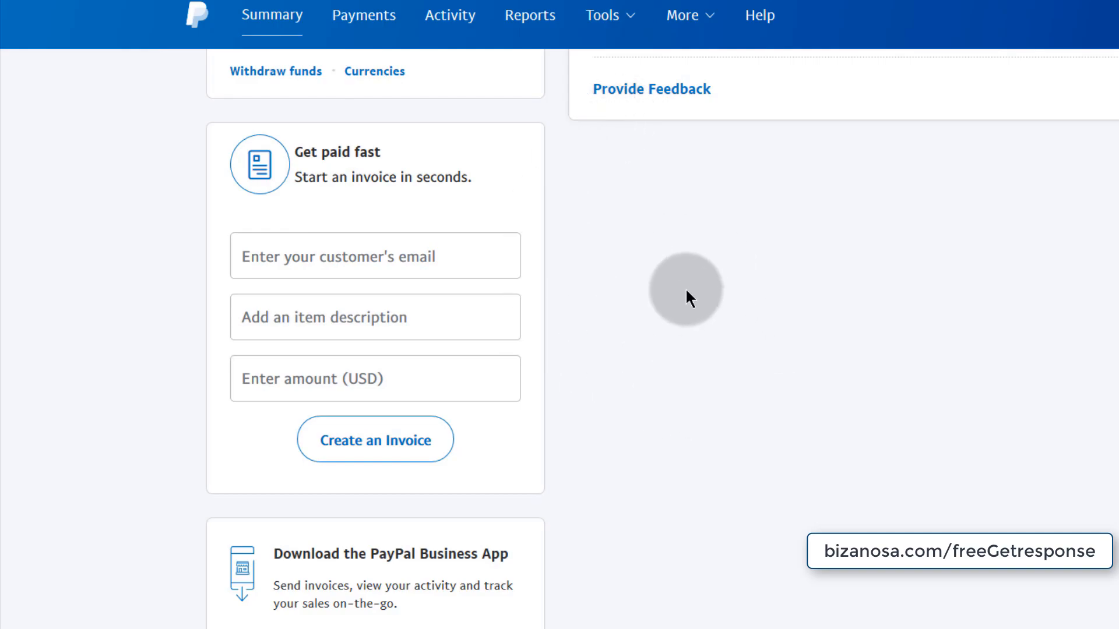
pyautogui.moveTo(628, 42)
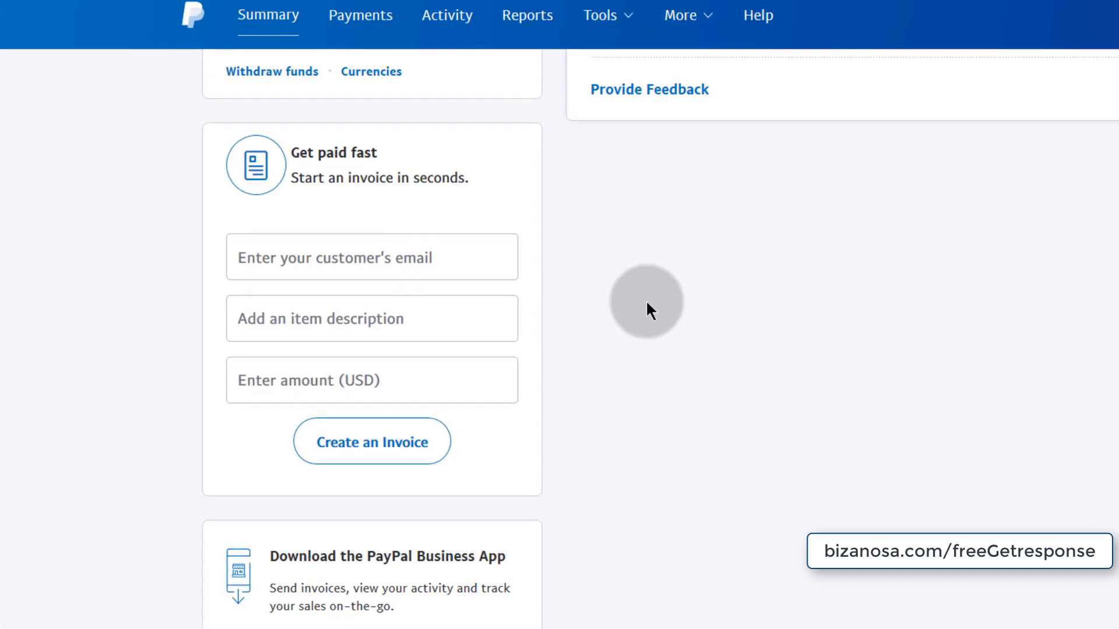
pyautogui.moveTo(600, 20)
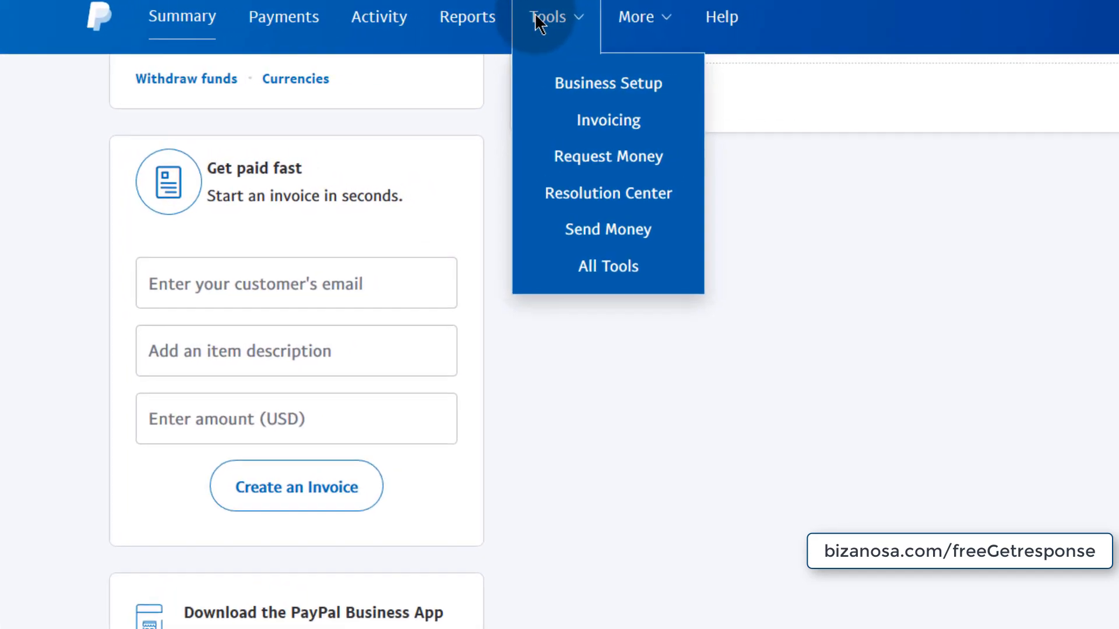
pyautogui.moveTo(546, 6)
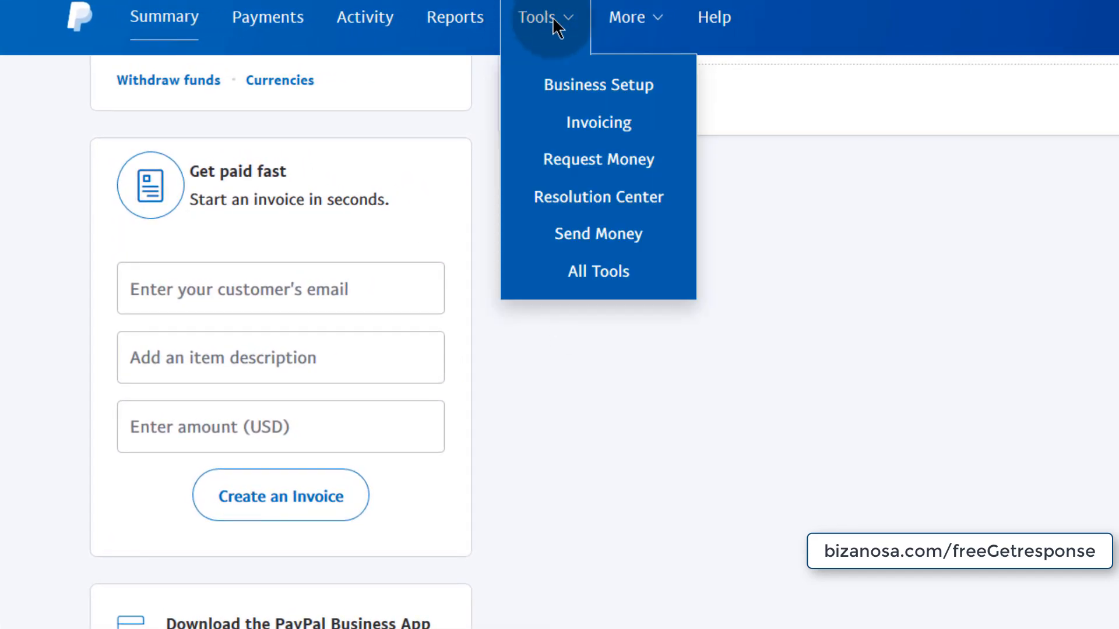
pyautogui.click(598, 271)
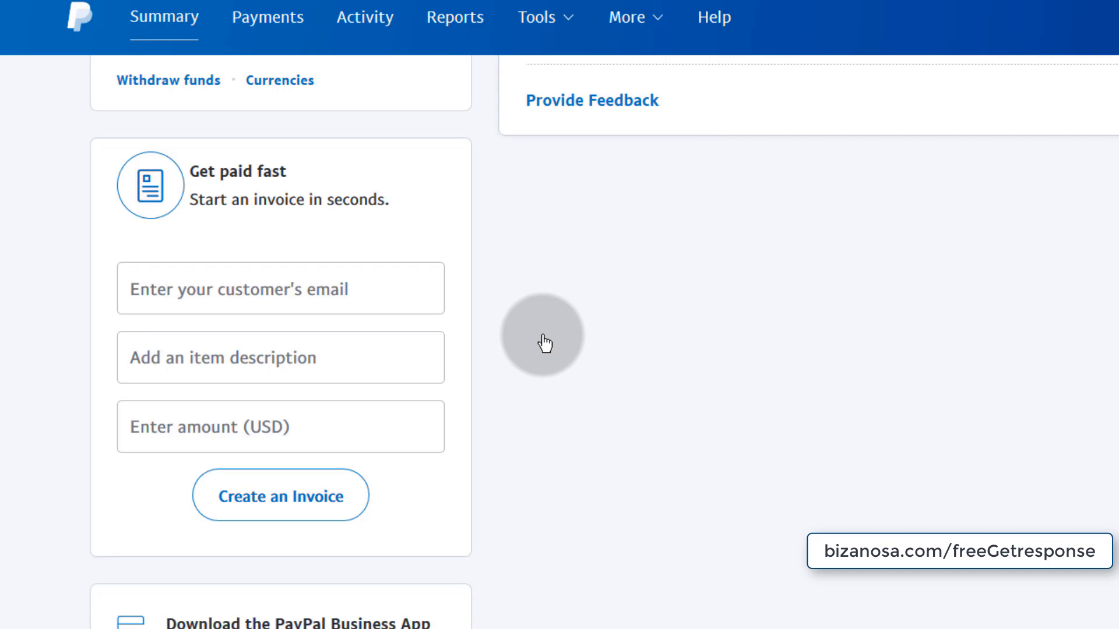
pyautogui.scroll(-5, 379, 551)
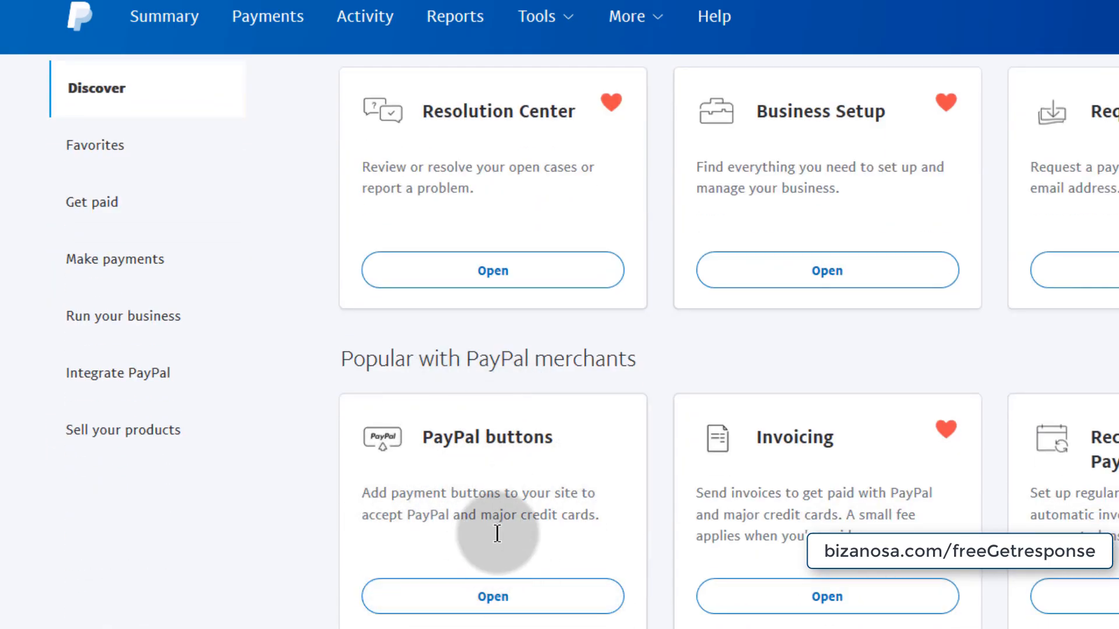
# - Open PayPal buttons and view the Sample Buy Now Button's website HTML code
pyautogui.click(479, 596)
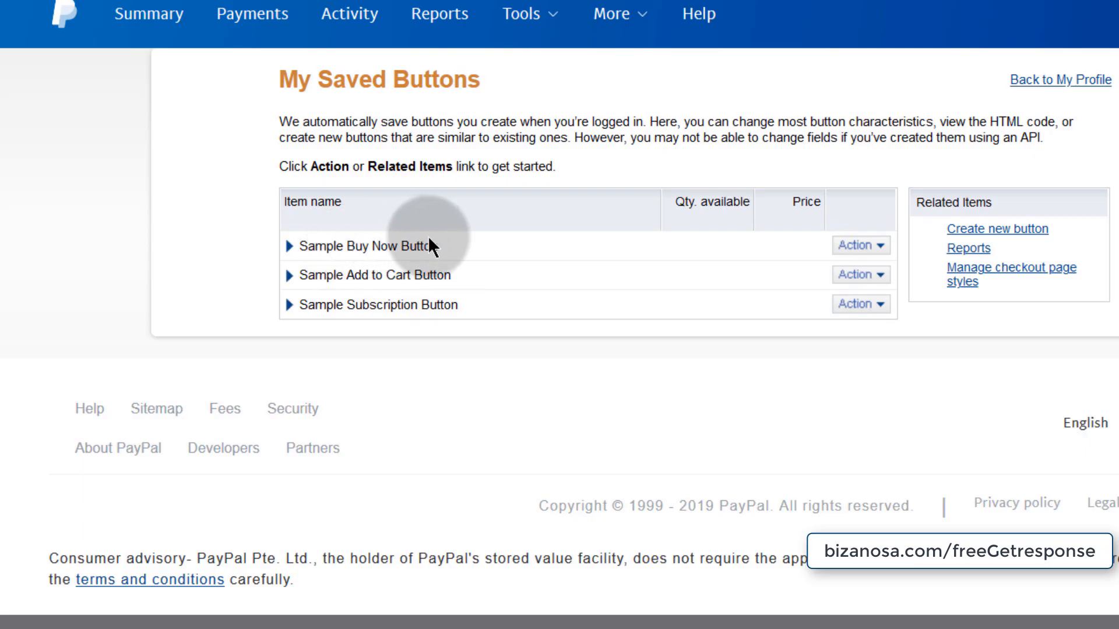
pyautogui.click(880, 247)
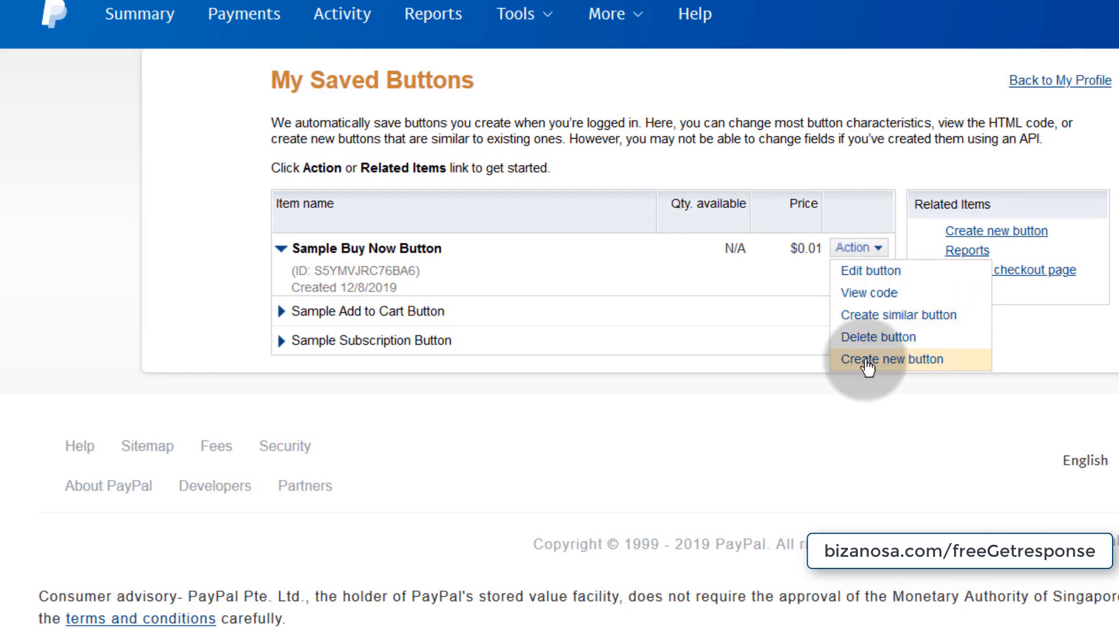
pyautogui.click(865, 297)
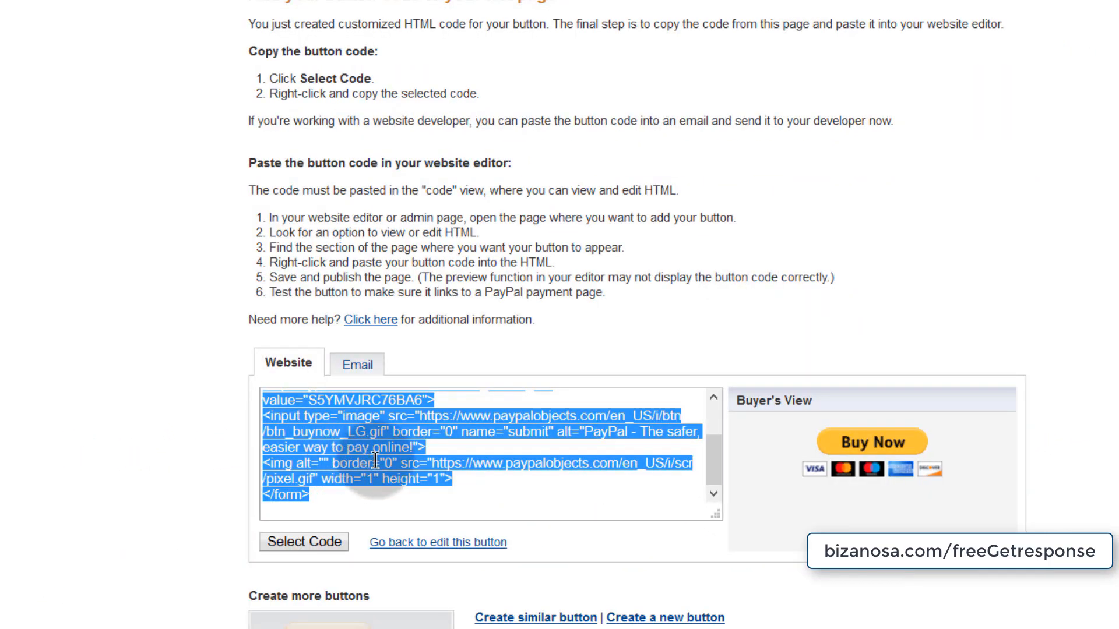
pyautogui.rightClick(354, 455)
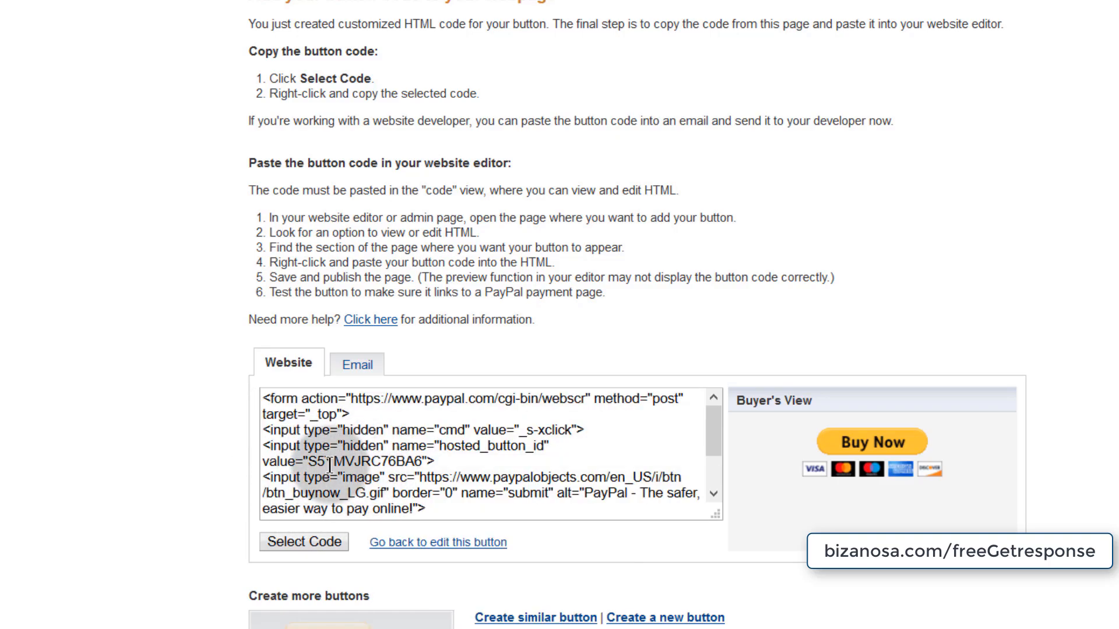
pyautogui.scroll(-2, 446, 450)
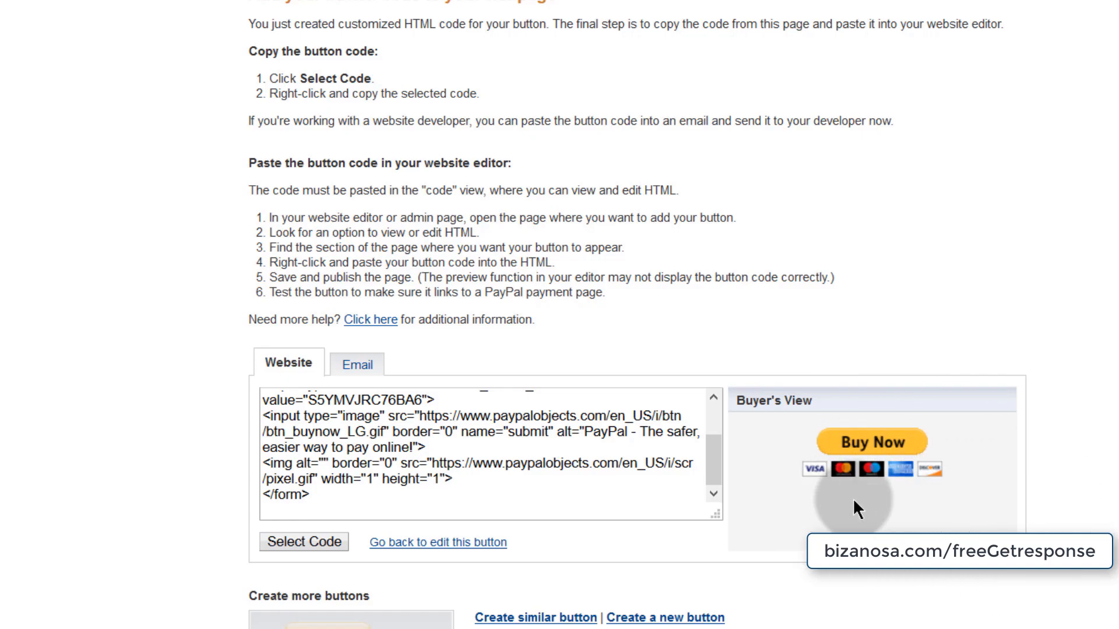
pyautogui.click(304, 542)
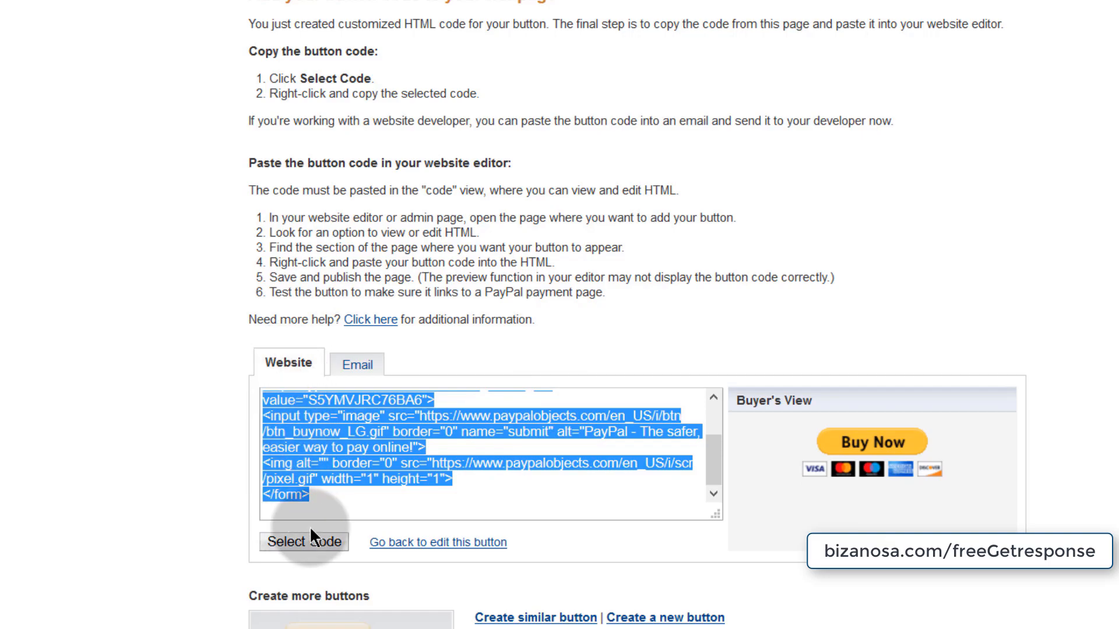
pyautogui.click(284, 363)
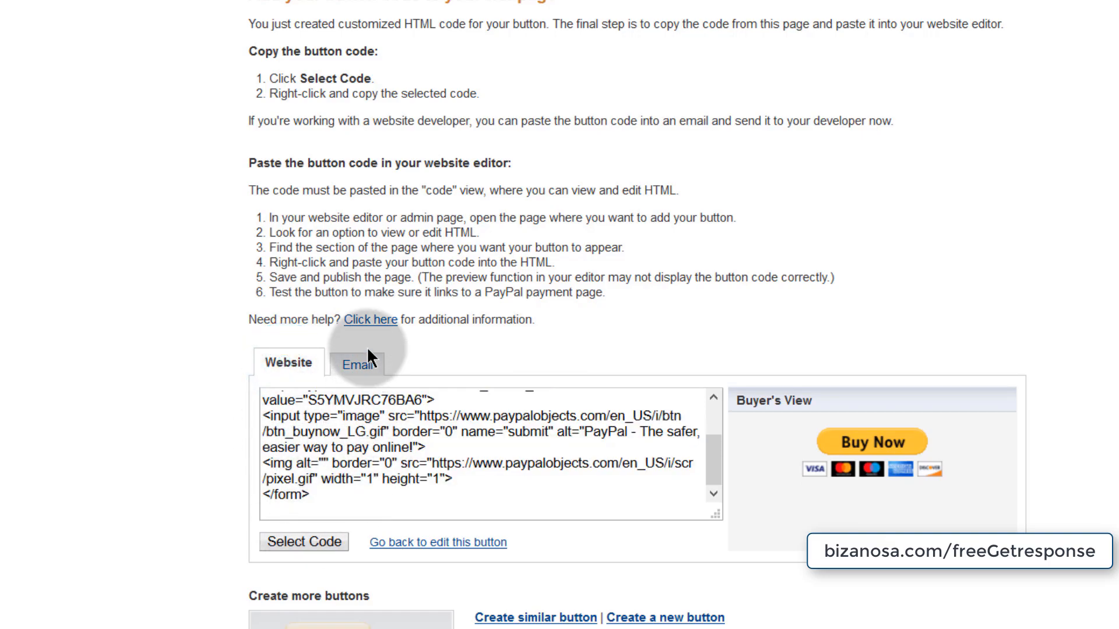
# - Check the button's email link version, then return to My Saved Buttons
pyautogui.click(355, 367)
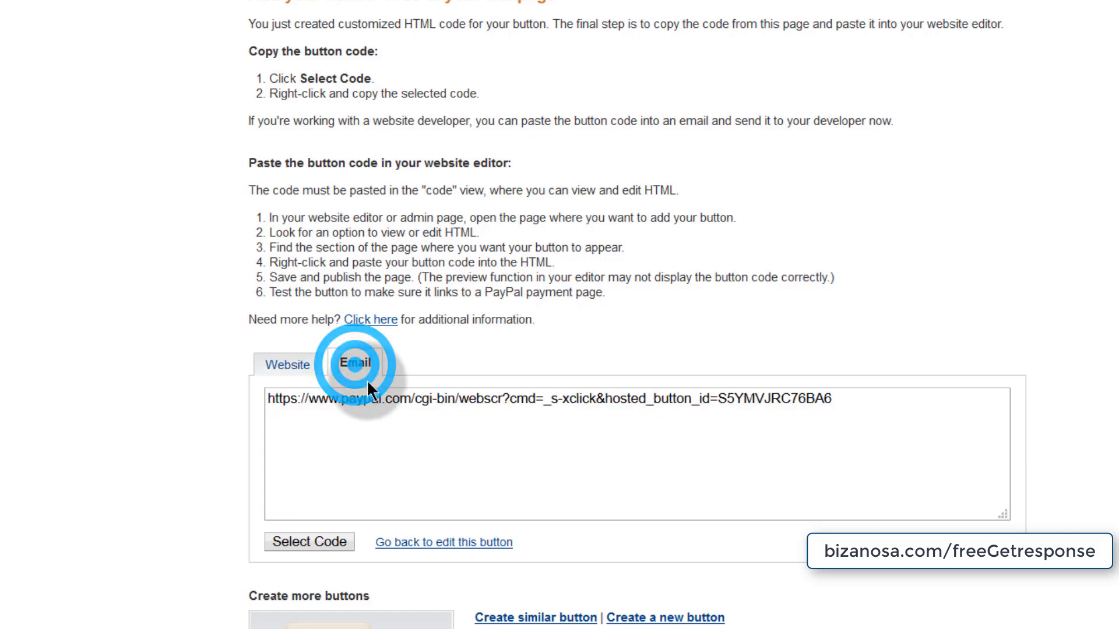
pyautogui.moveTo(270, 398); pyautogui.dragTo(851, 411)
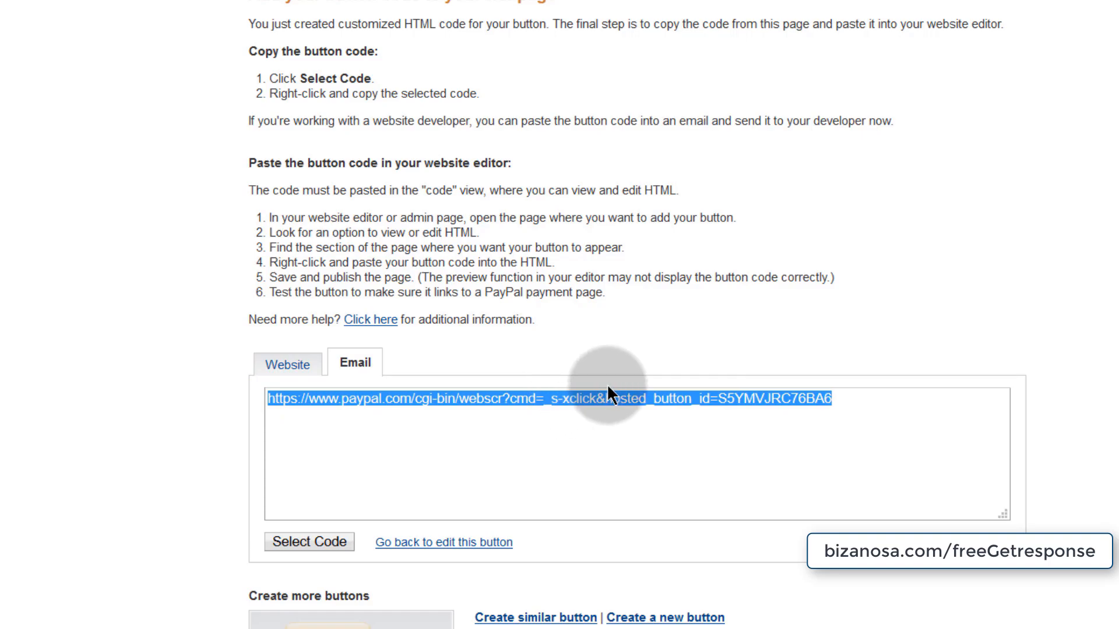
pyautogui.click(285, 366)
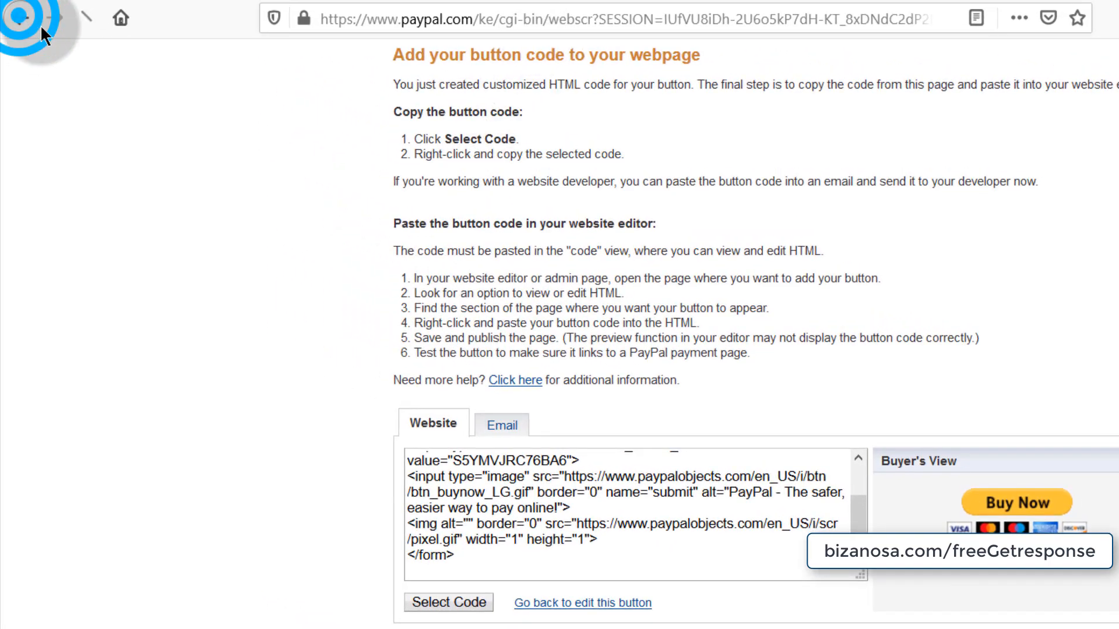
pyautogui.click(20, 18)
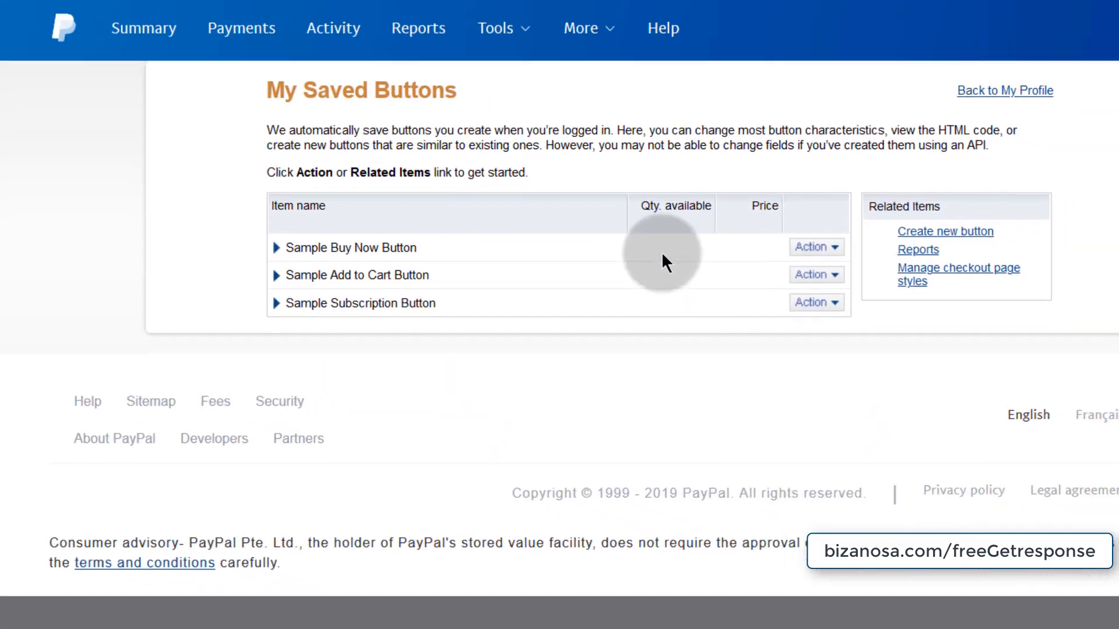
# - Start creating a new PayPal button of type Buy Now
pyautogui.click(825, 248)
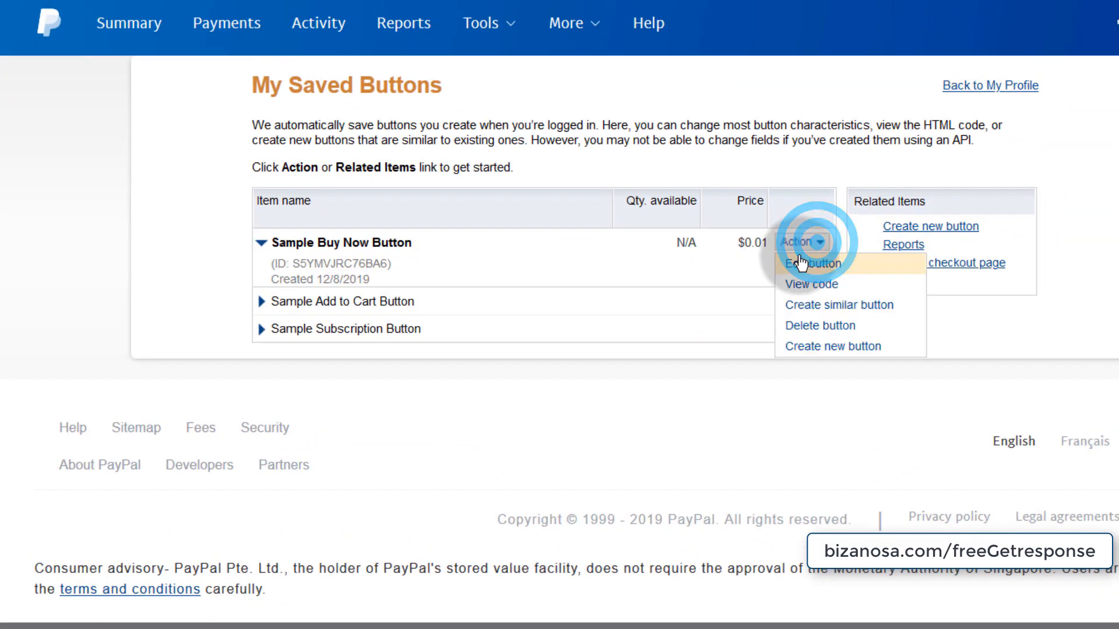
pyautogui.click(825, 350)
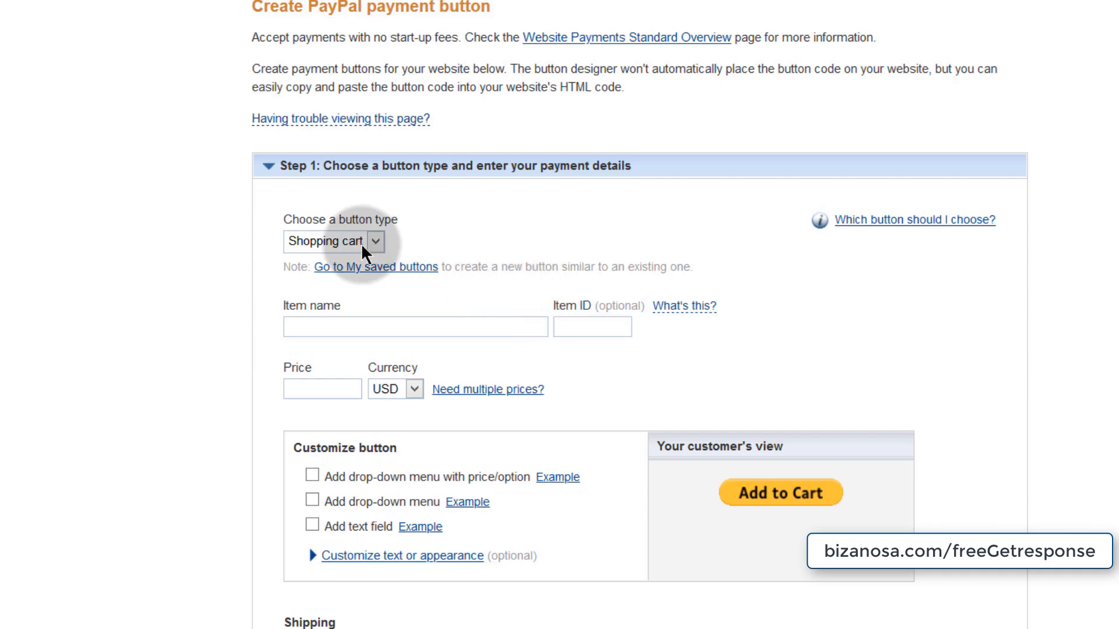
pyautogui.click(376, 242)
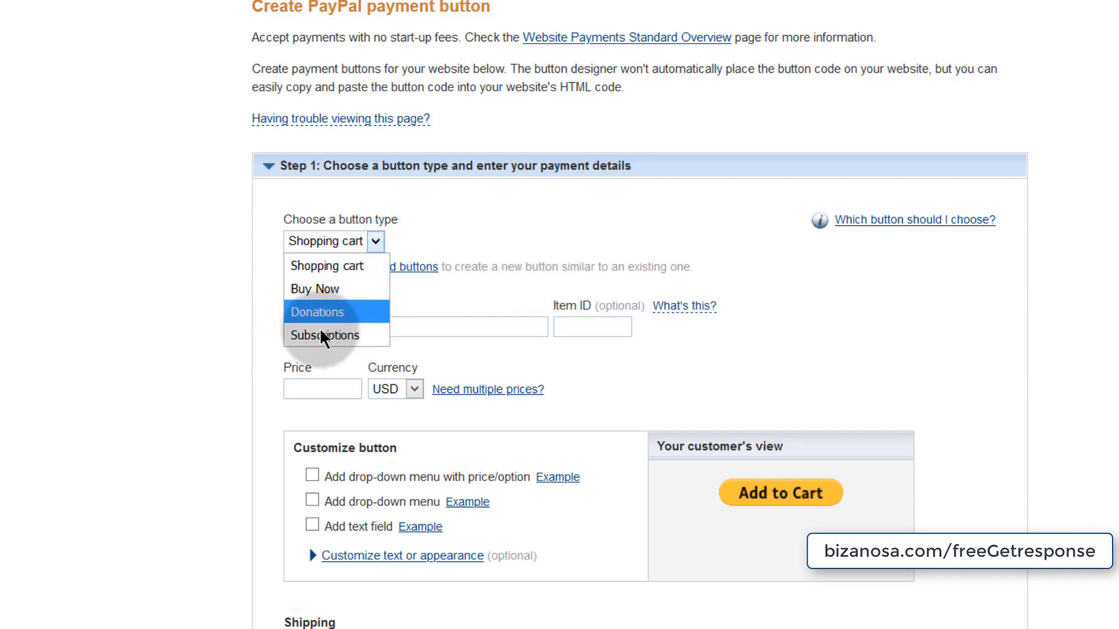
pyautogui.click(306, 292)
# - Set item name 'Audacity Tutorial' from the post title, ID 'Audacity', price 19 USD
pyautogui.click(327, 325)
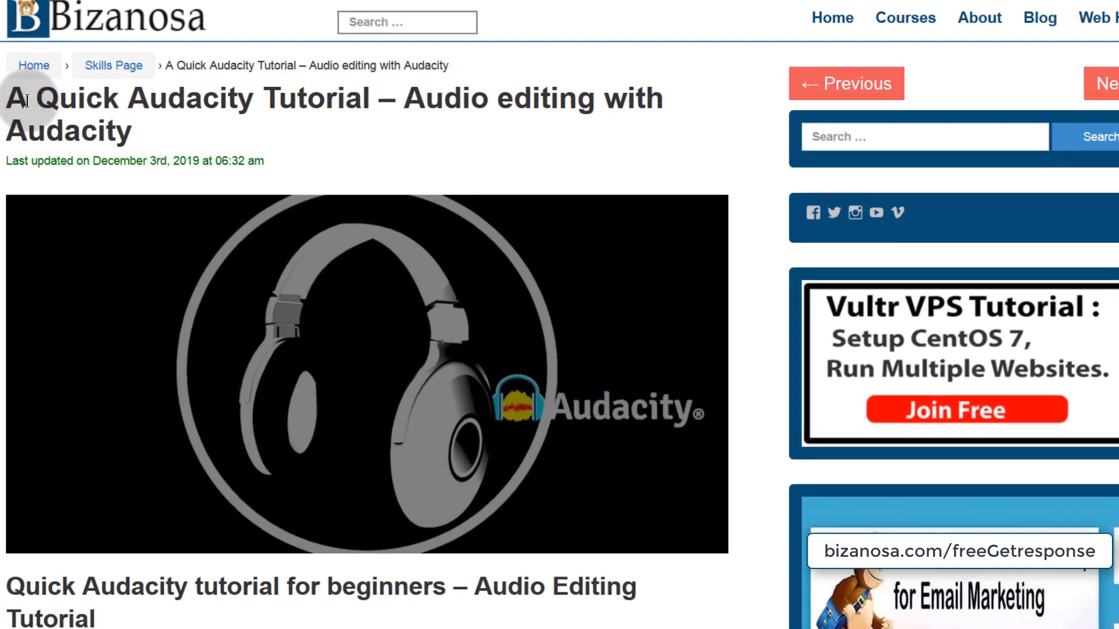
pyautogui.moveTo(140, 93); pyautogui.dragTo(370, 95)
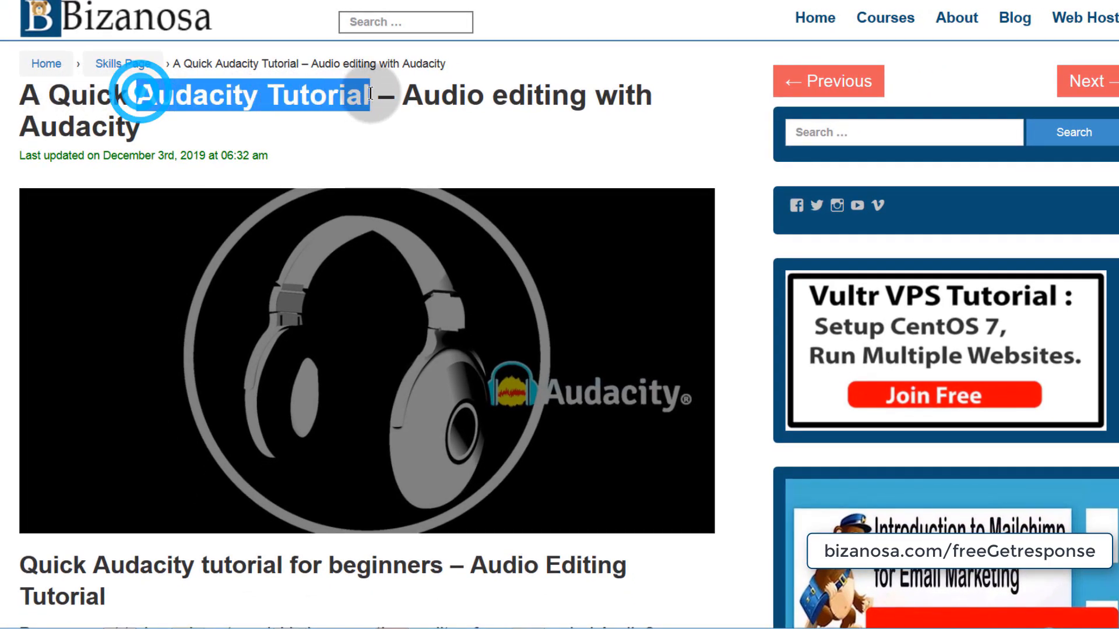
pyautogui.rightClick(346, 94)
pyautogui.click(394, 104)
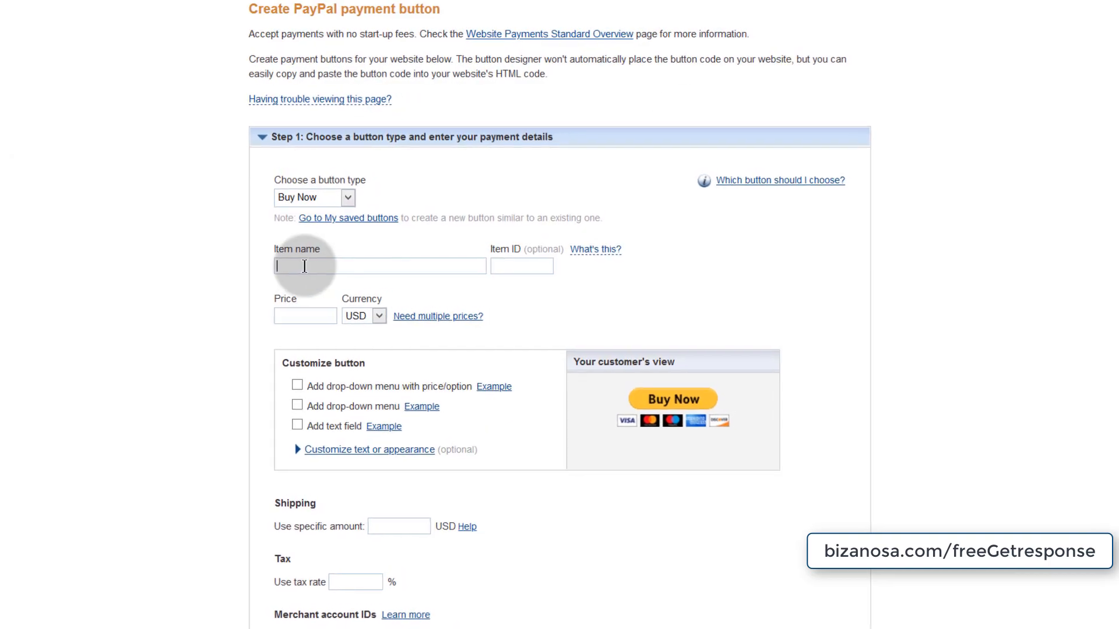
pyautogui.rightClick(305, 266)
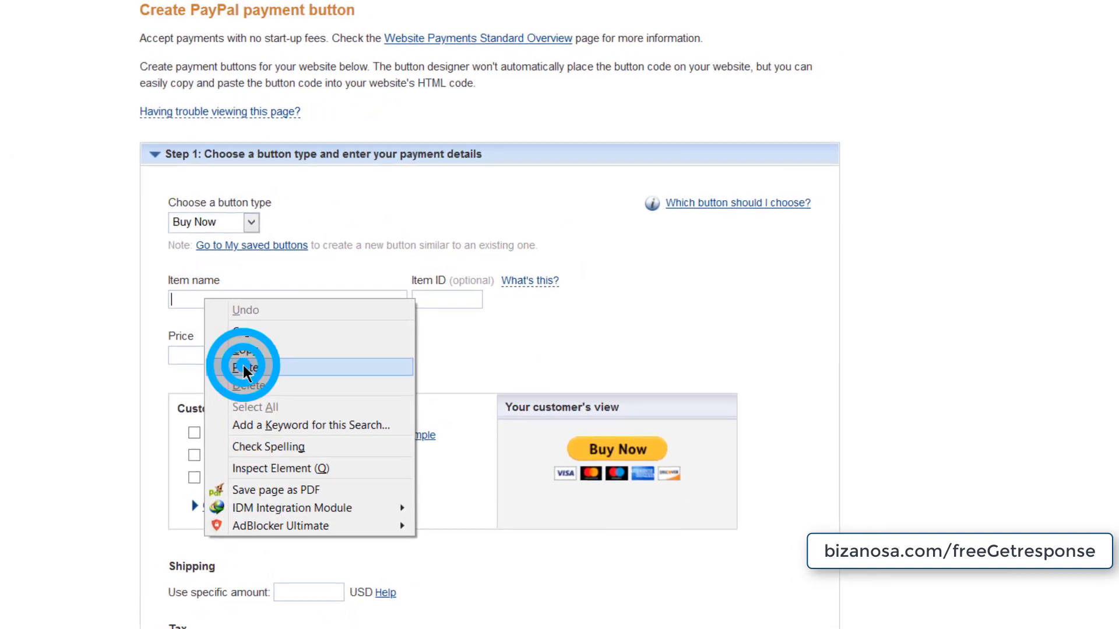
pyautogui.click(243, 365)
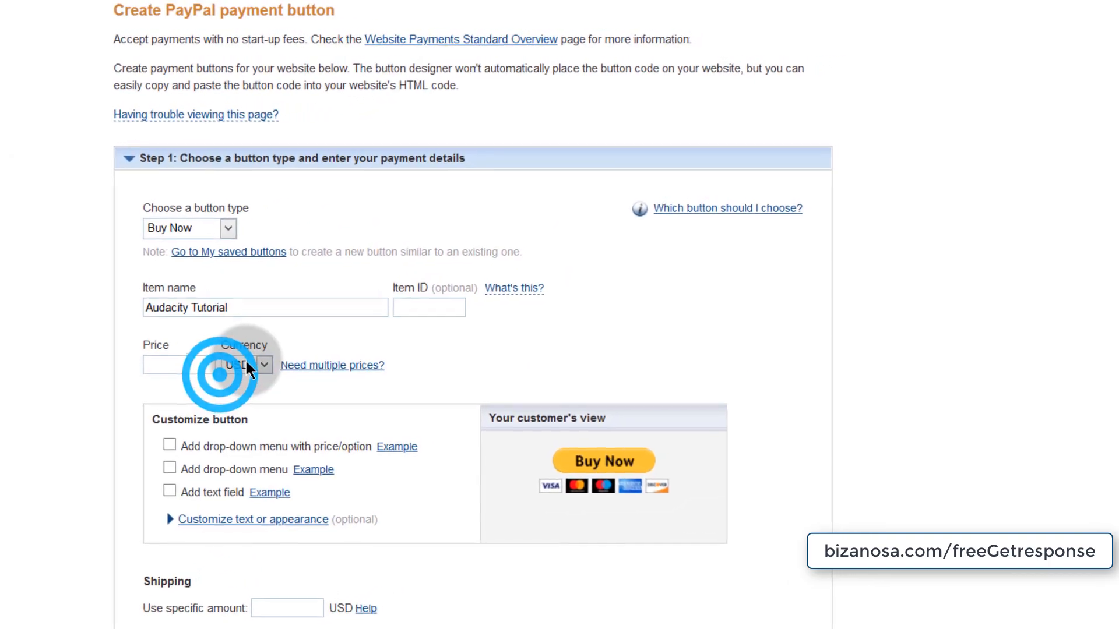
pyautogui.click(434, 295)
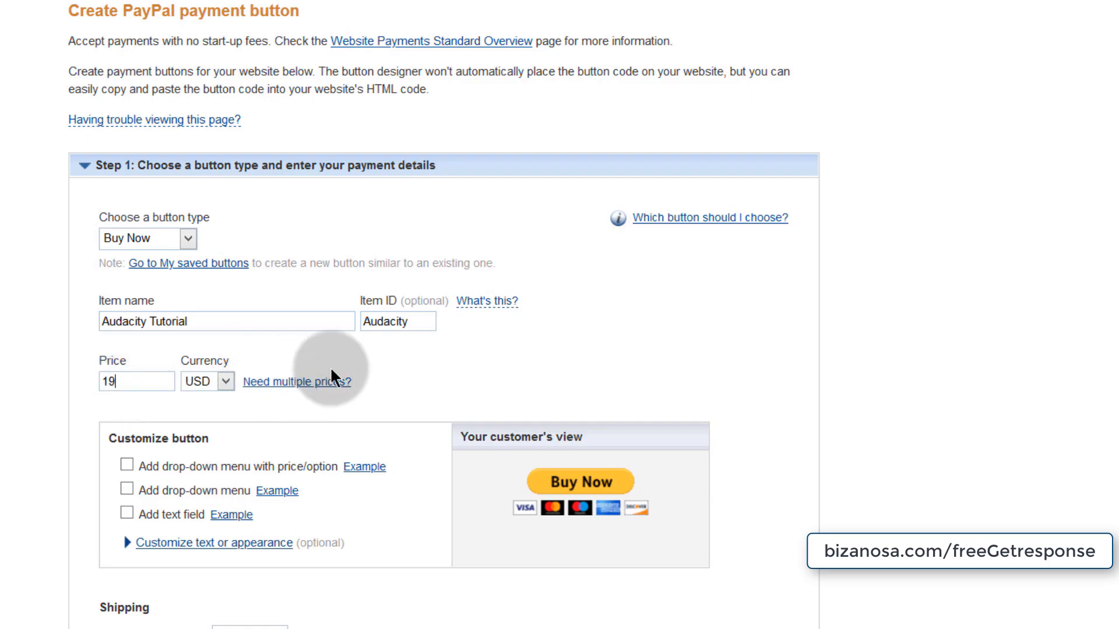
pyautogui.scroll(-3, 331, 376)
pyautogui.click(226, 169)
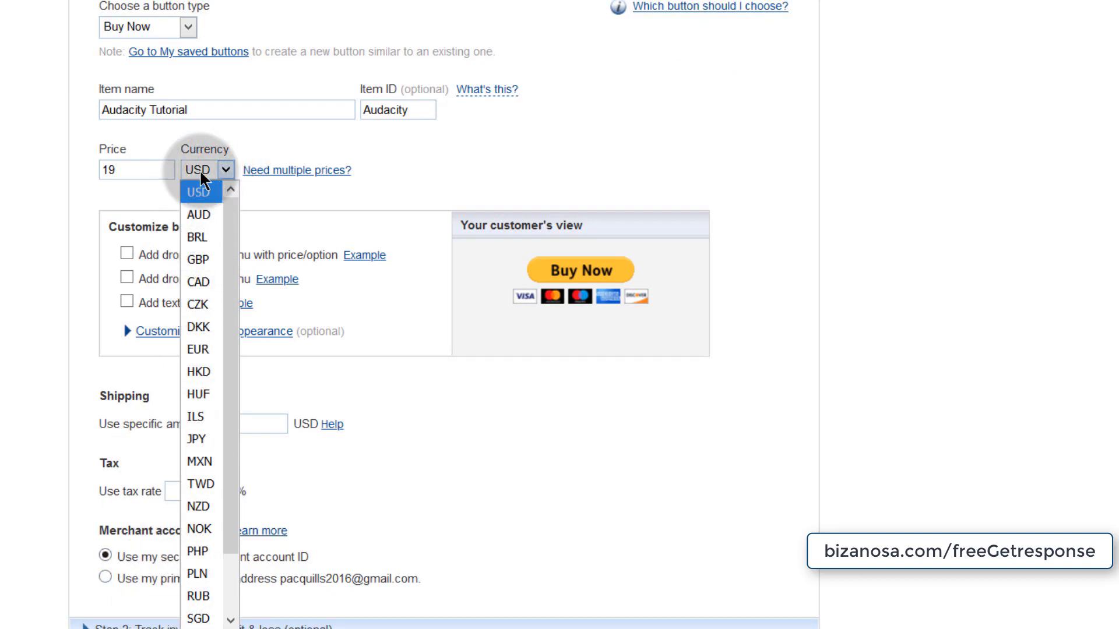
pyautogui.click(198, 192)
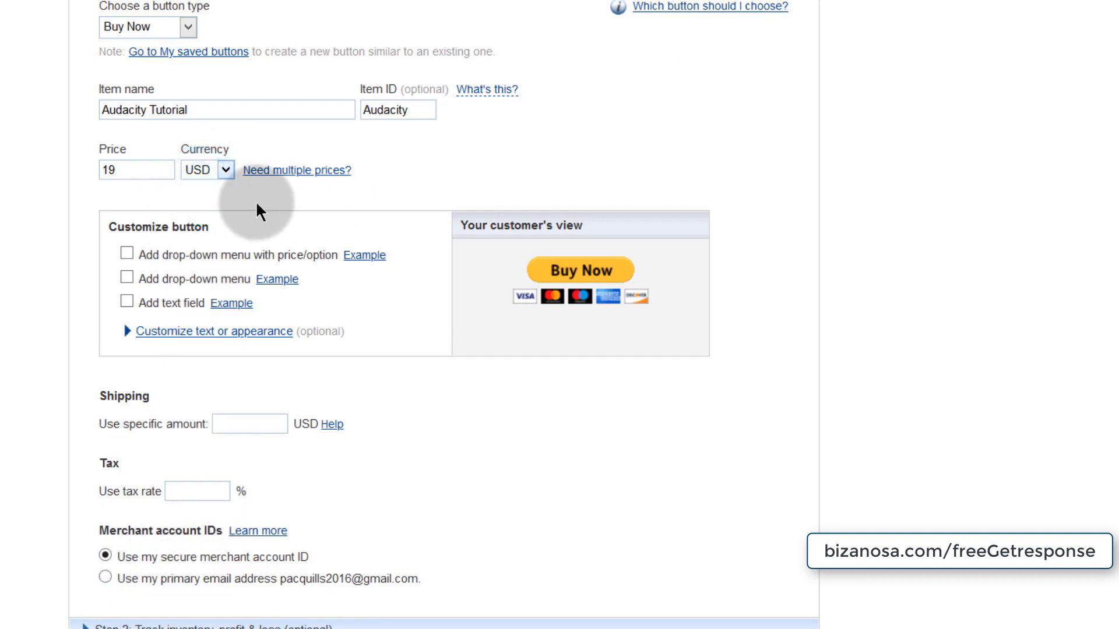
pyautogui.click(145, 192)
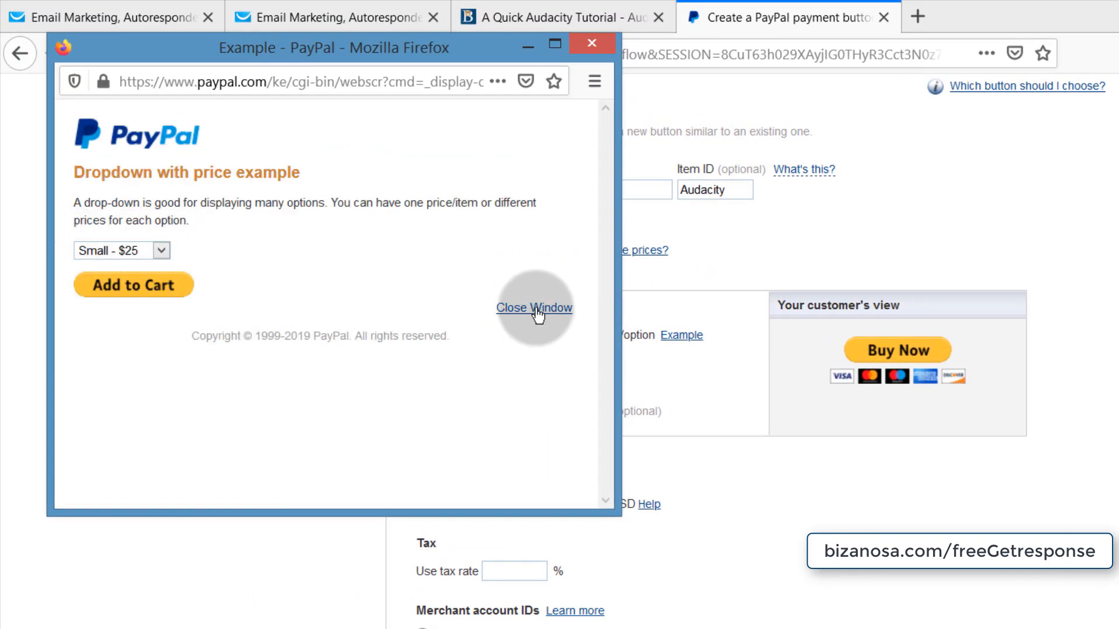
pyautogui.click(535, 308)
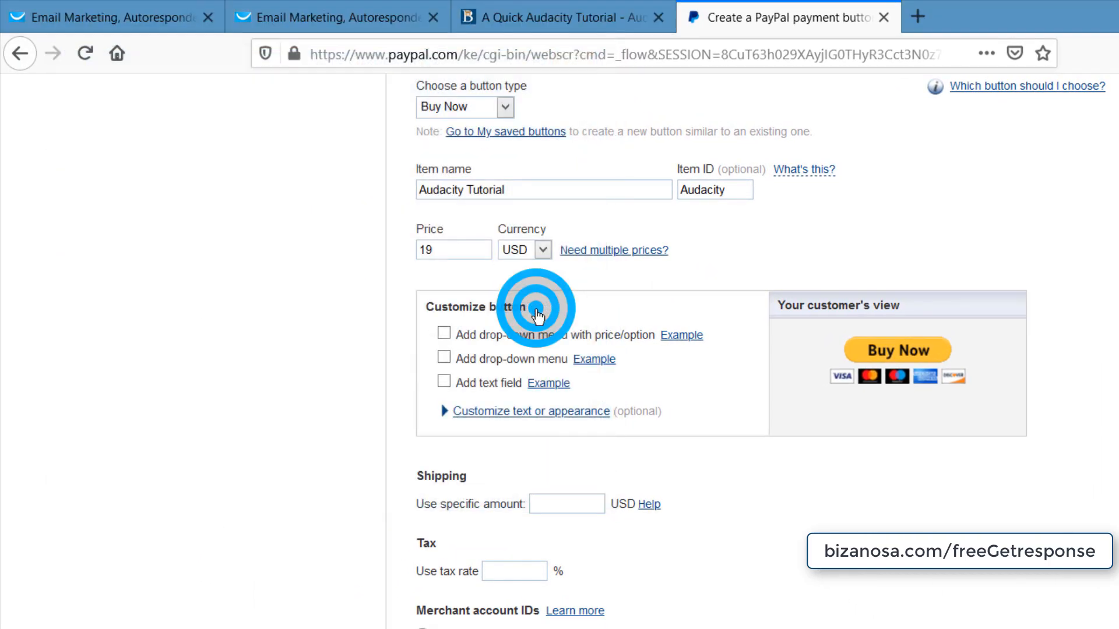
pyautogui.click(592, 361)
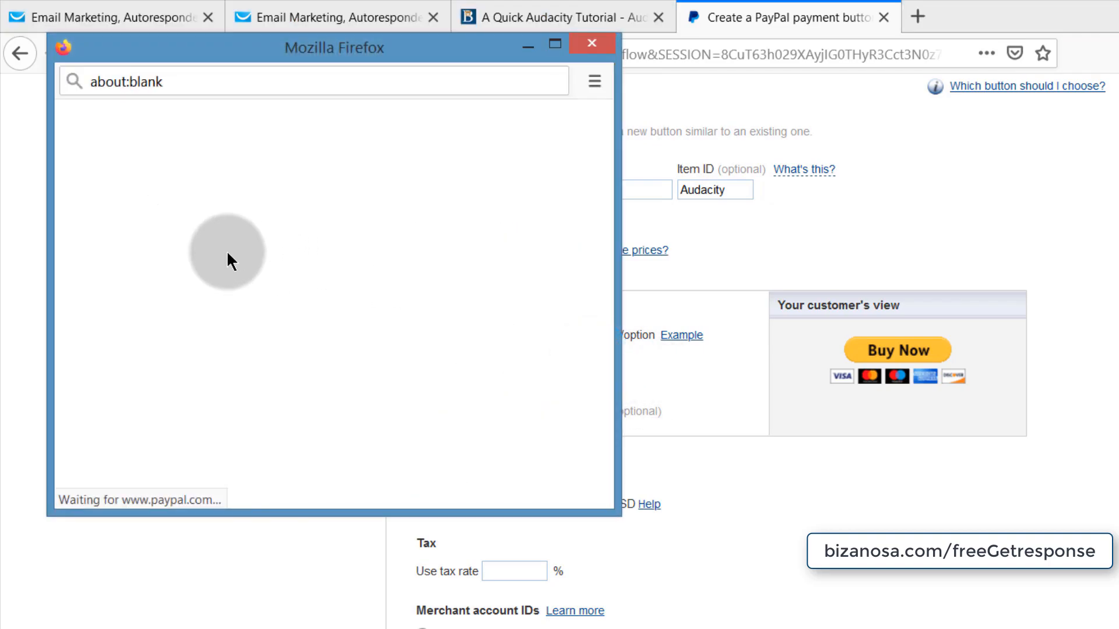
pyautogui.click(591, 44)
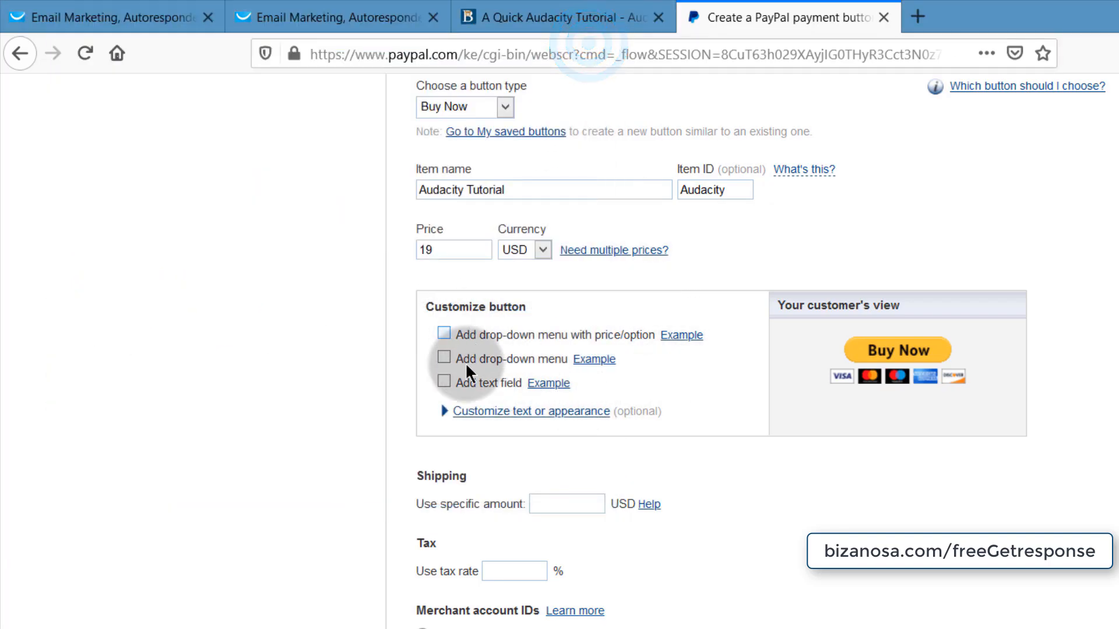
pyautogui.click(558, 389)
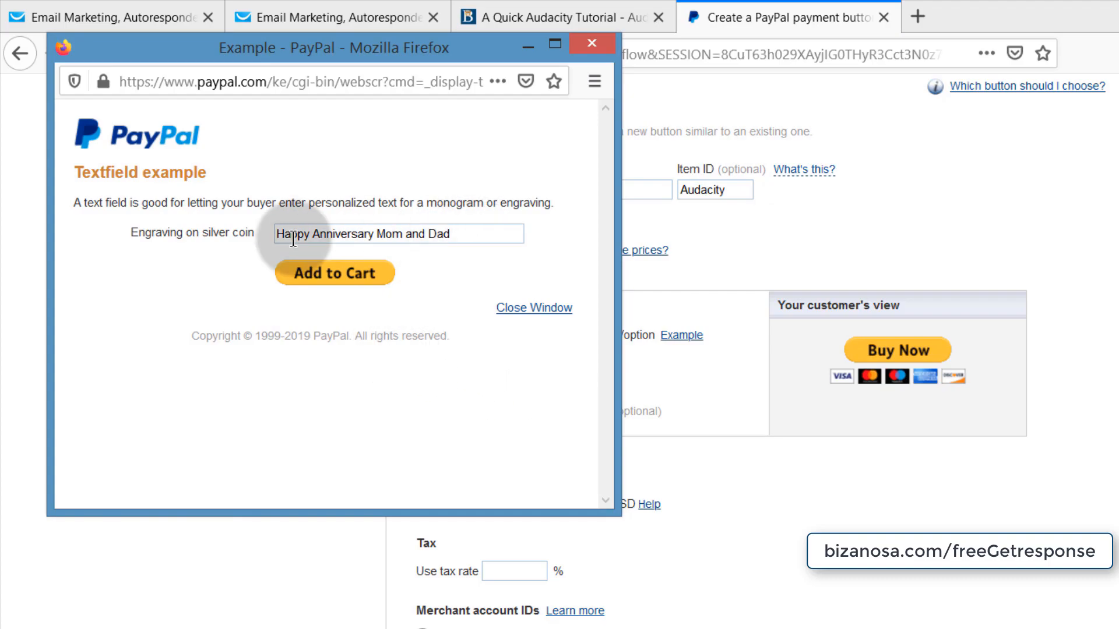
pyautogui.moveTo(487, 233); pyautogui.dragTo(259, 233)
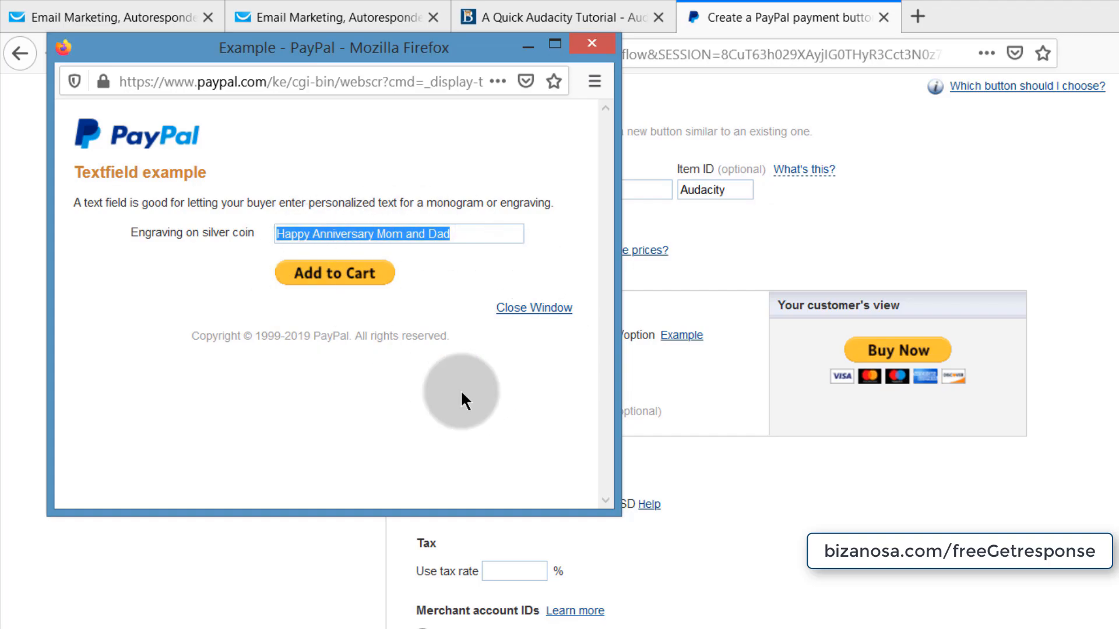
pyautogui.click(599, 48)
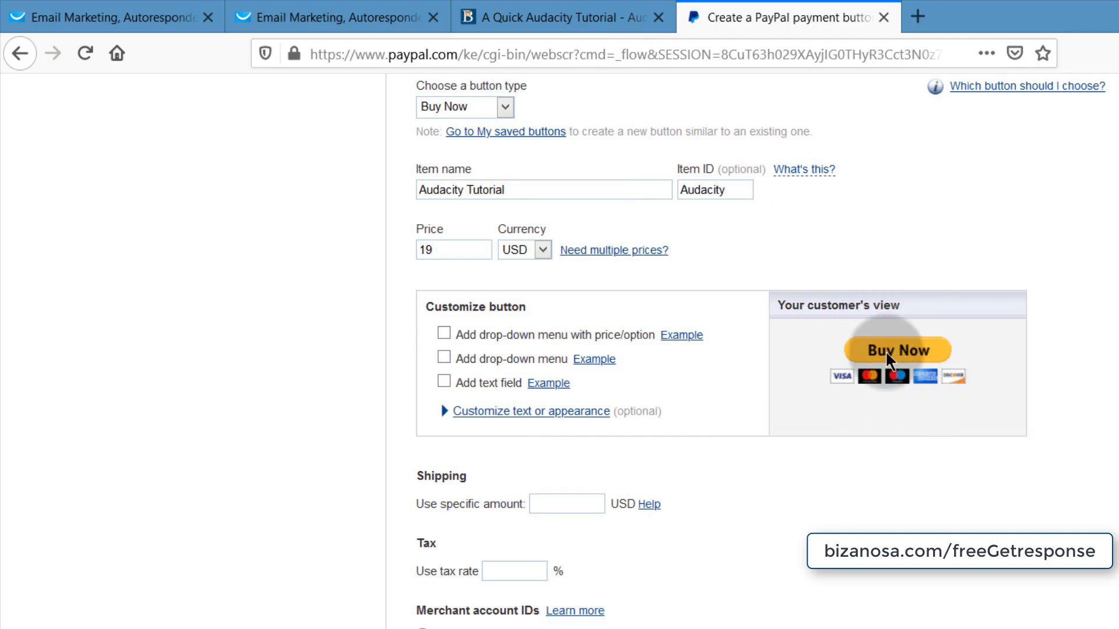
pyautogui.scroll(-3, 799, 426)
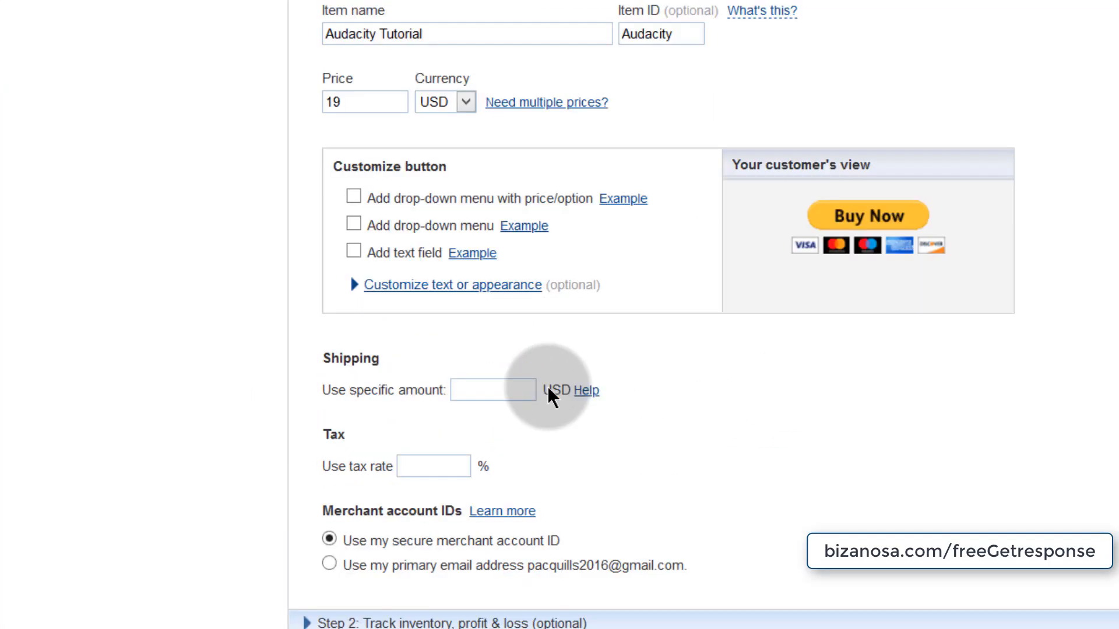
pyautogui.scroll(5, 547, 386)
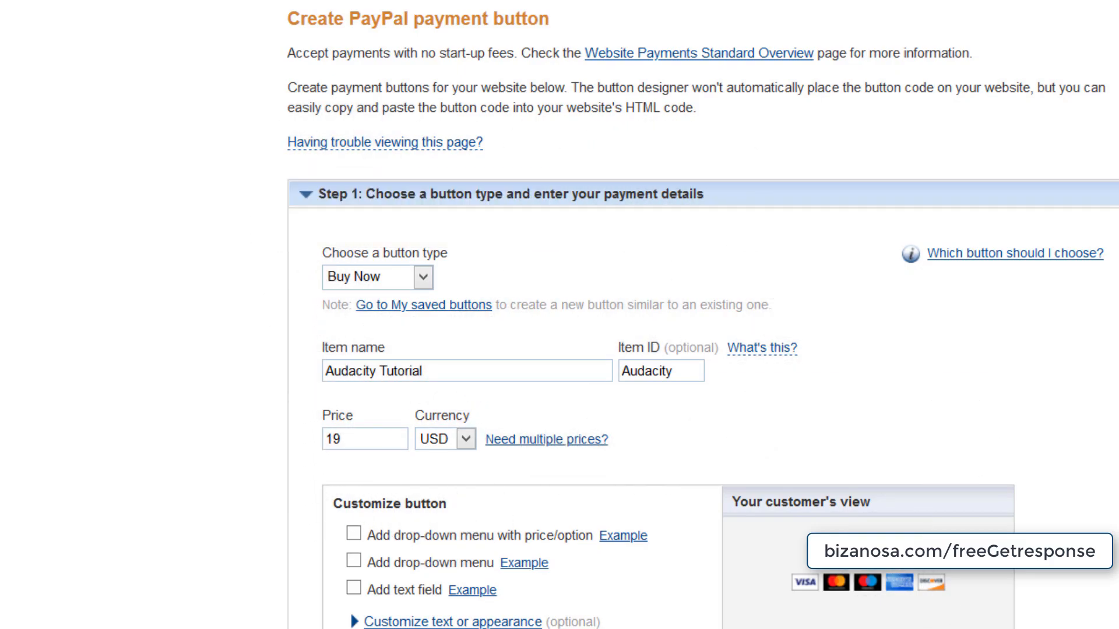
pyautogui.scroll(-4, 435, 407)
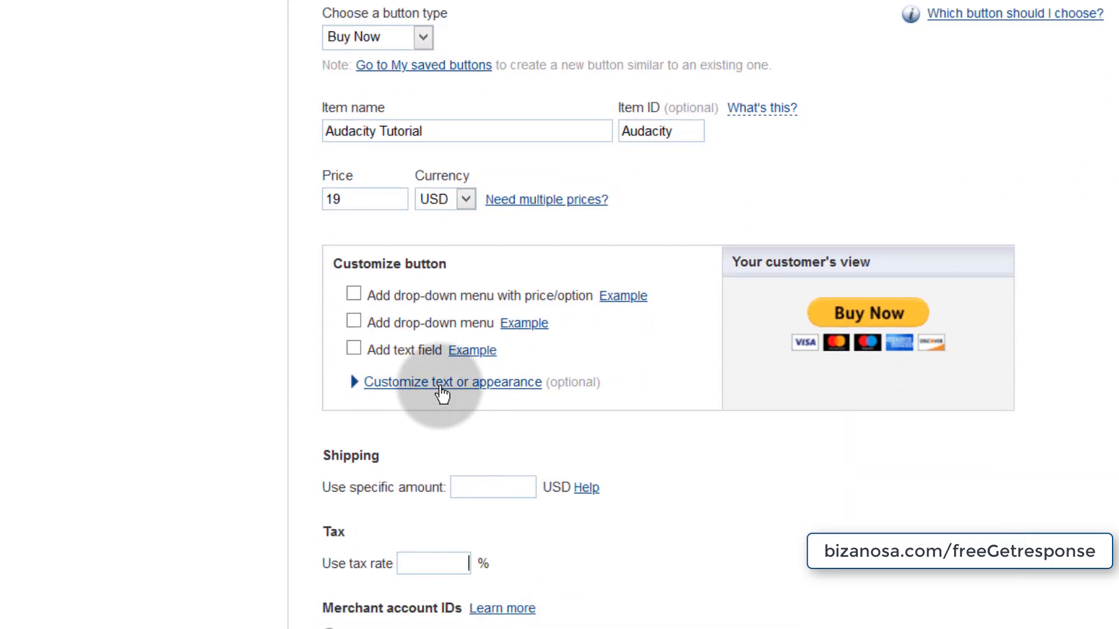
# - Expand the appearance options and keep the full-size button with credit card logos
pyautogui.click(350, 382)
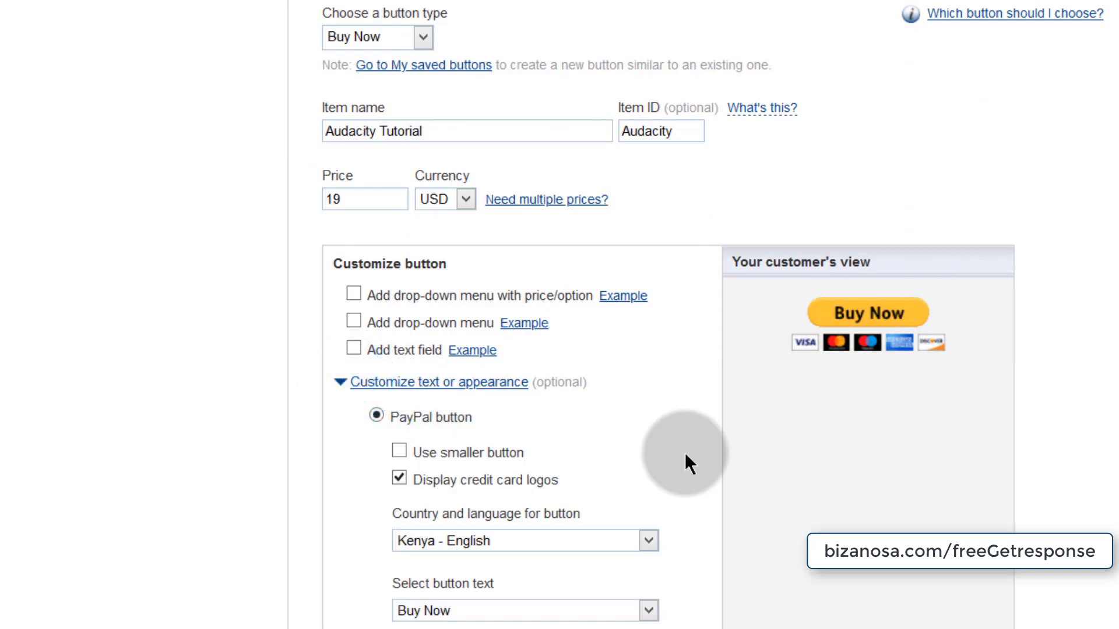
pyautogui.click(401, 452)
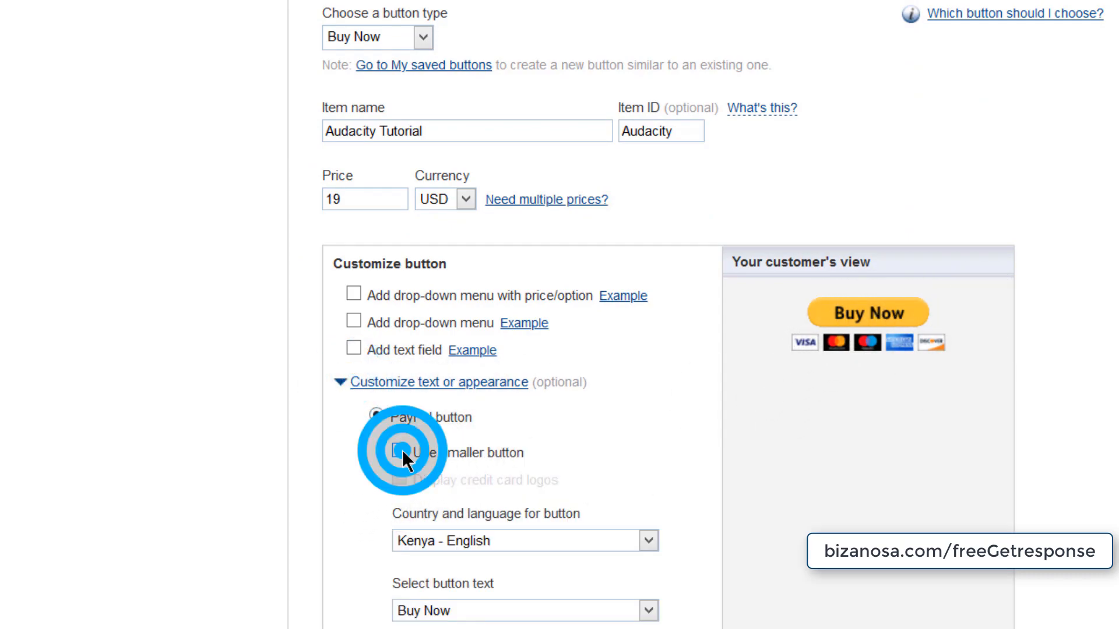
pyautogui.click(330, 476)
pyautogui.click(394, 450)
pyautogui.click(399, 478)
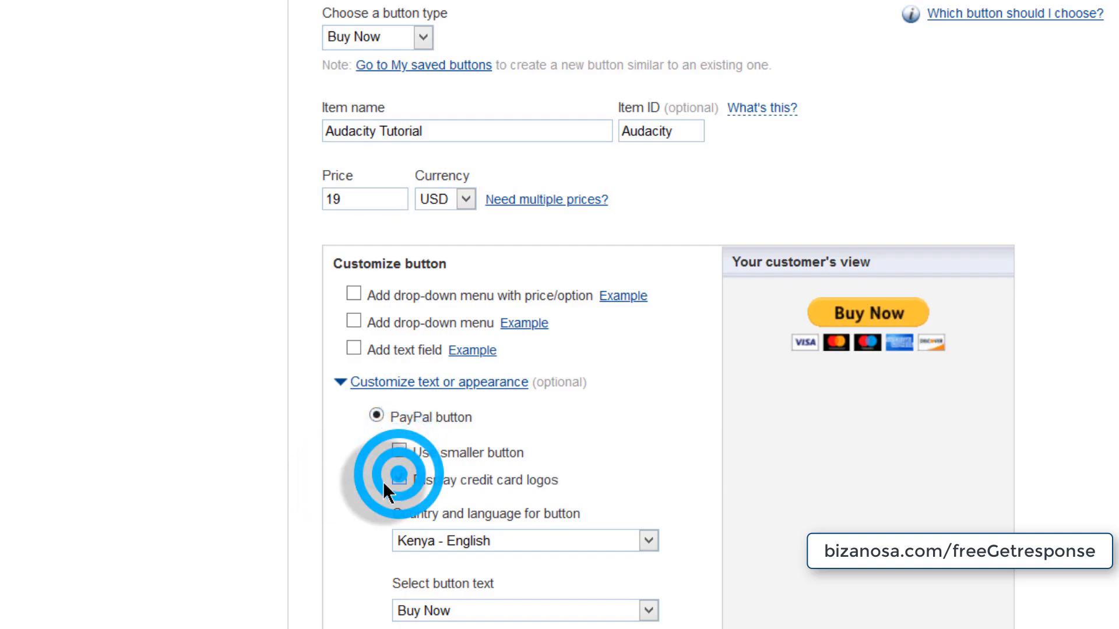
pyautogui.scroll(-4, 384, 576)
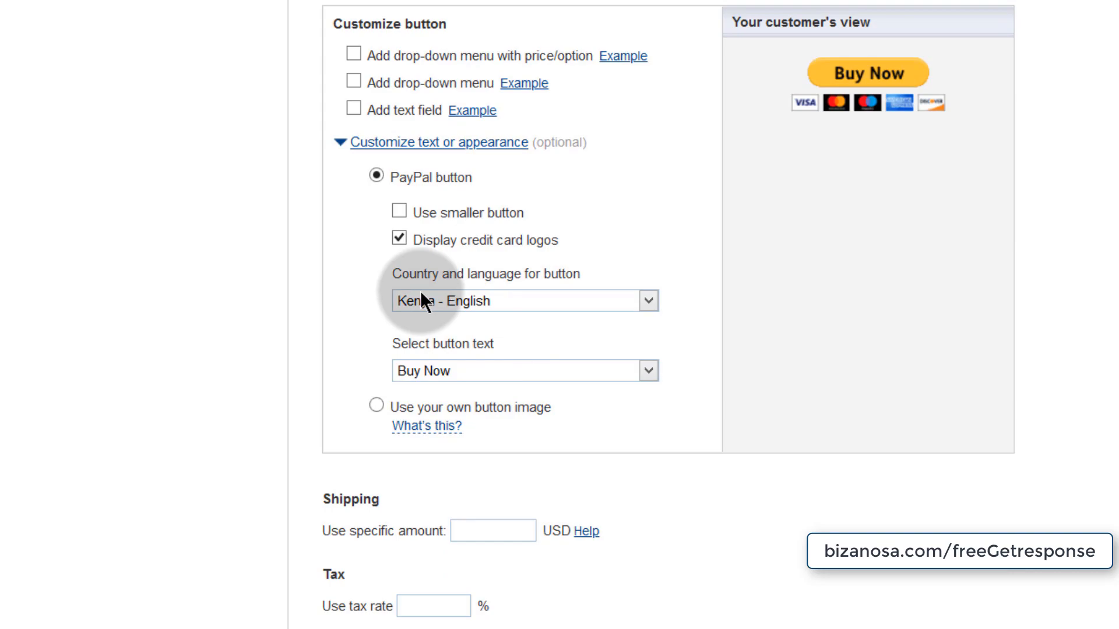
# - Try Pay Now text and a custom image, then revert to the standard Buy Now button
pyautogui.click(485, 369)
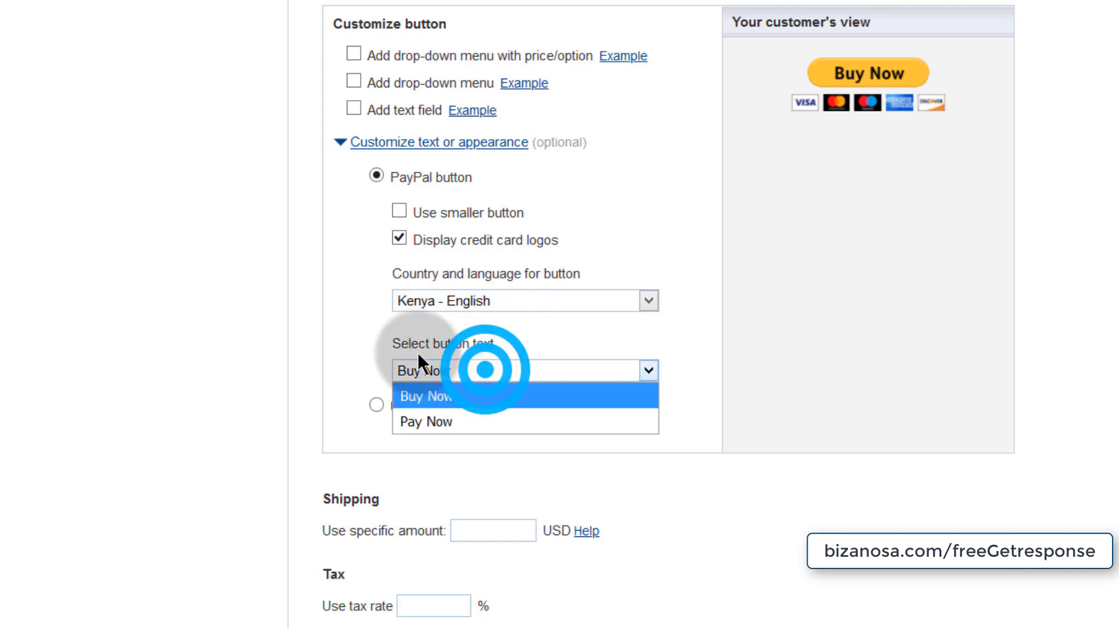
pyautogui.click(431, 420)
pyautogui.click(475, 370)
pyautogui.click(425, 396)
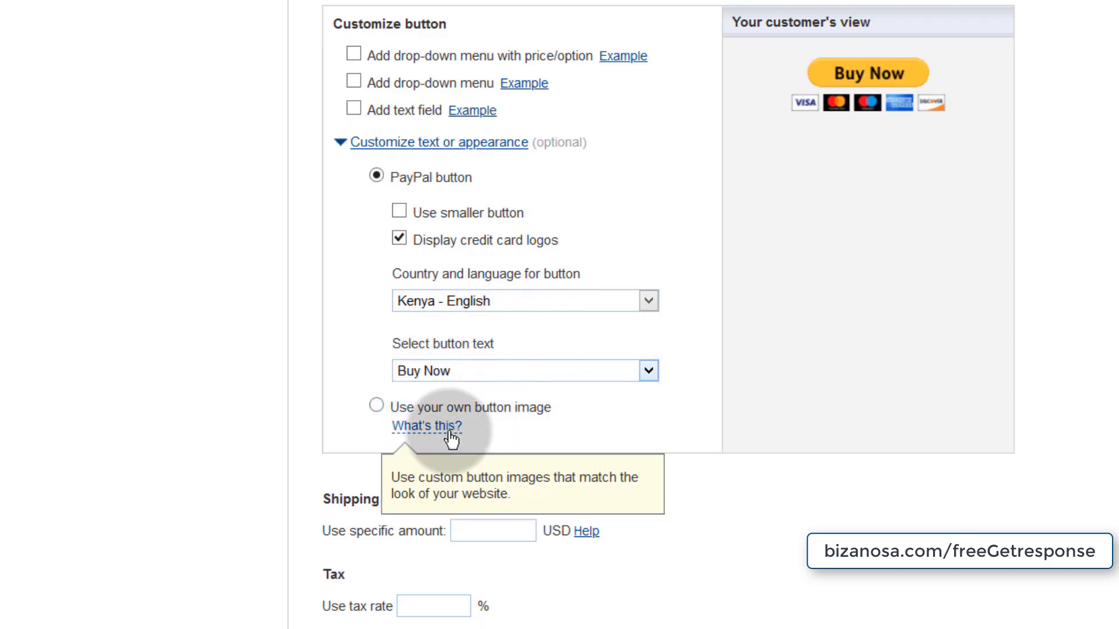
pyautogui.click(376, 405)
pyautogui.moveTo(442, 251); pyautogui.dragTo(387, 250)
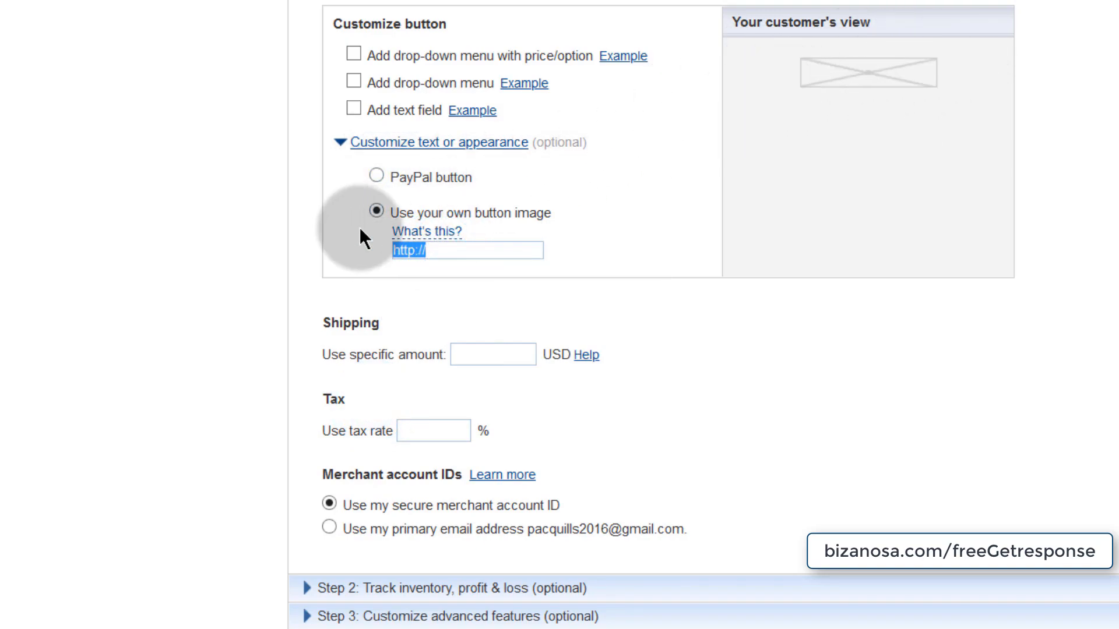
pyautogui.click(371, 170)
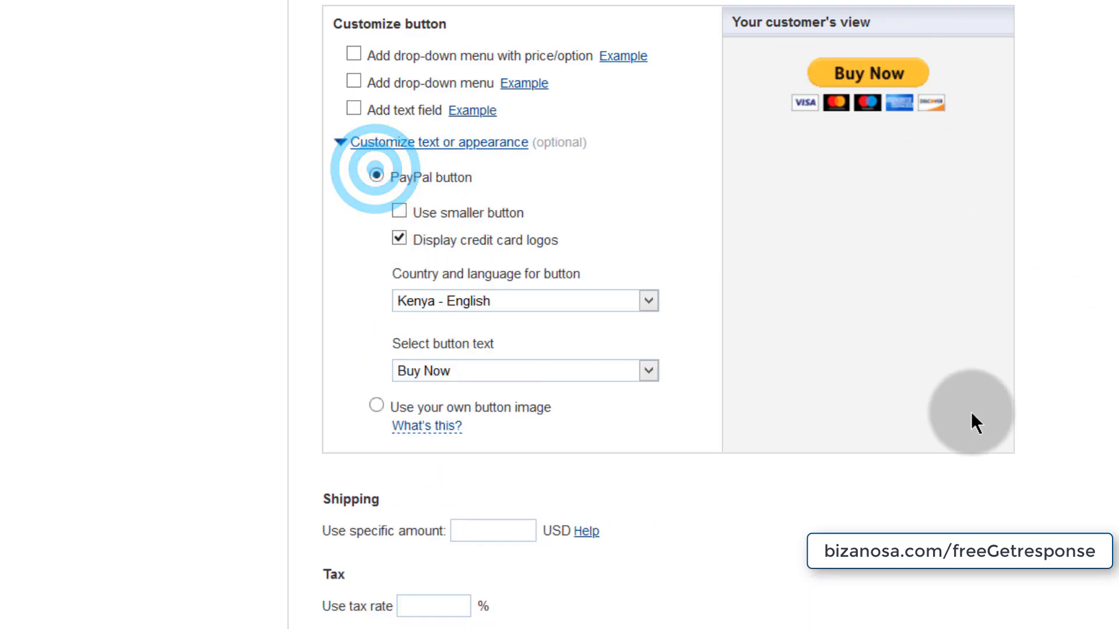
pyautogui.scroll(-8, 758, 571)
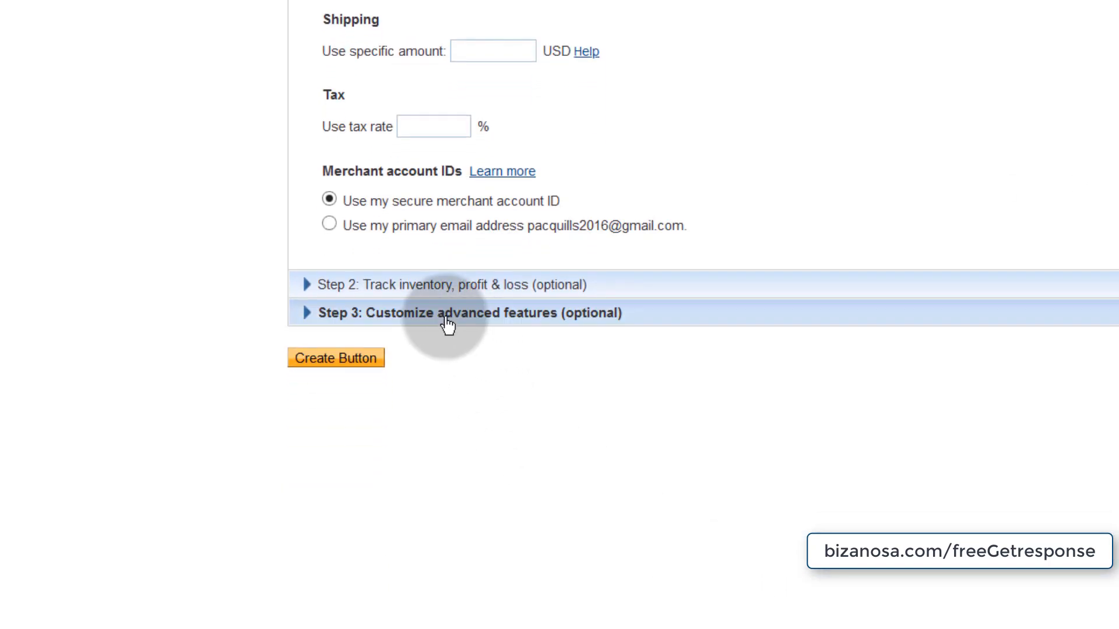
# - Disallow quantity changes while keeping special instructions and shipping address requested
pyautogui.click(317, 287)
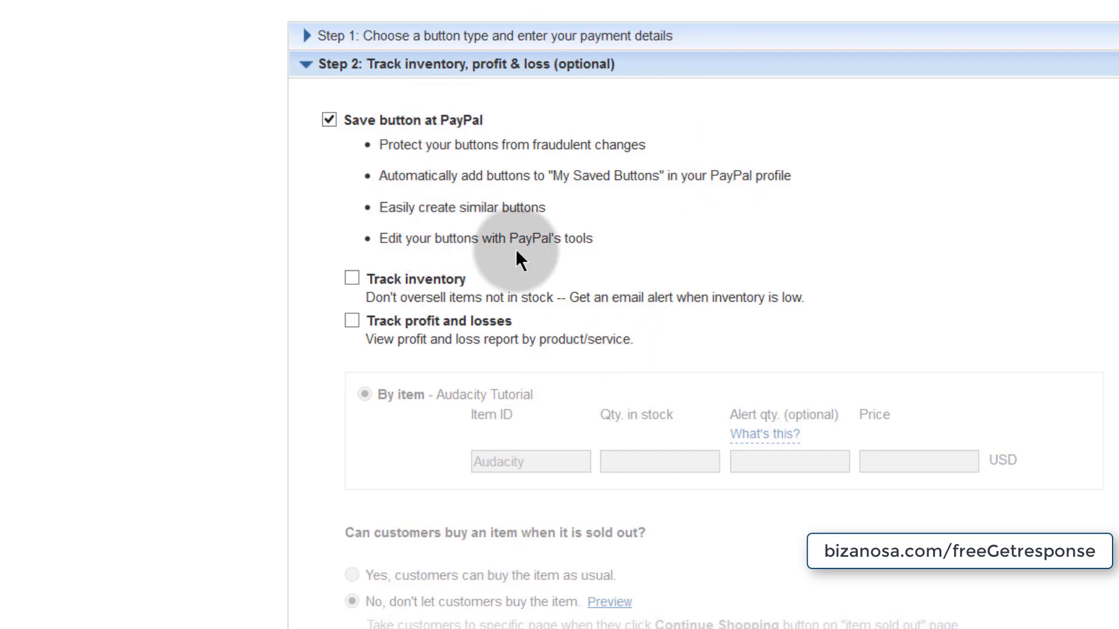
pyautogui.scroll(-5, 410, 404)
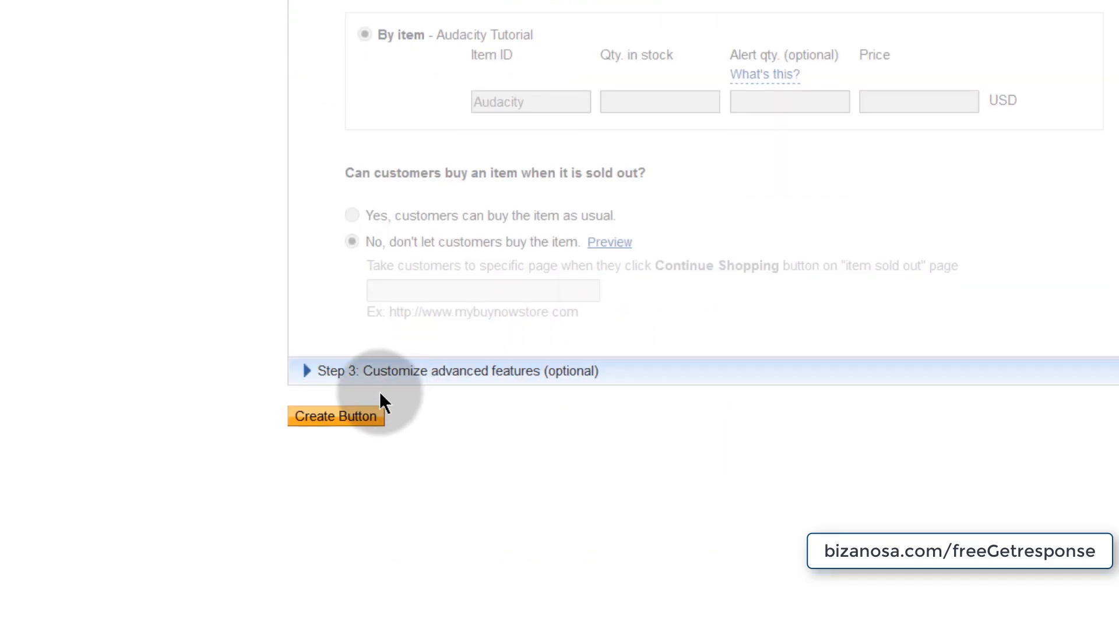
pyautogui.click(362, 366)
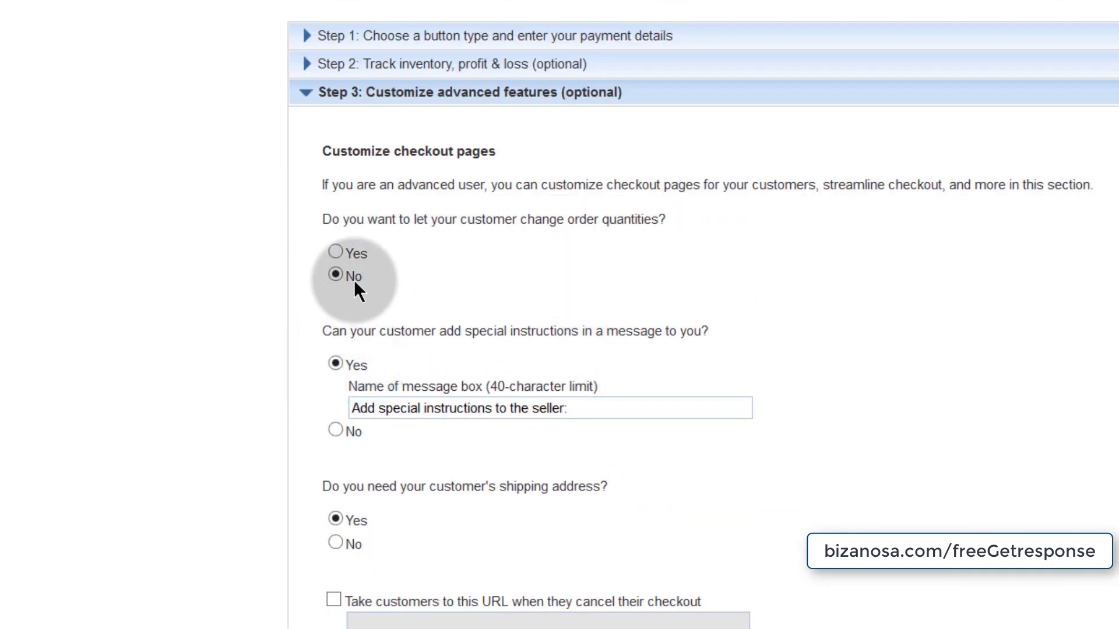
pyautogui.scroll(-4, 314, 554)
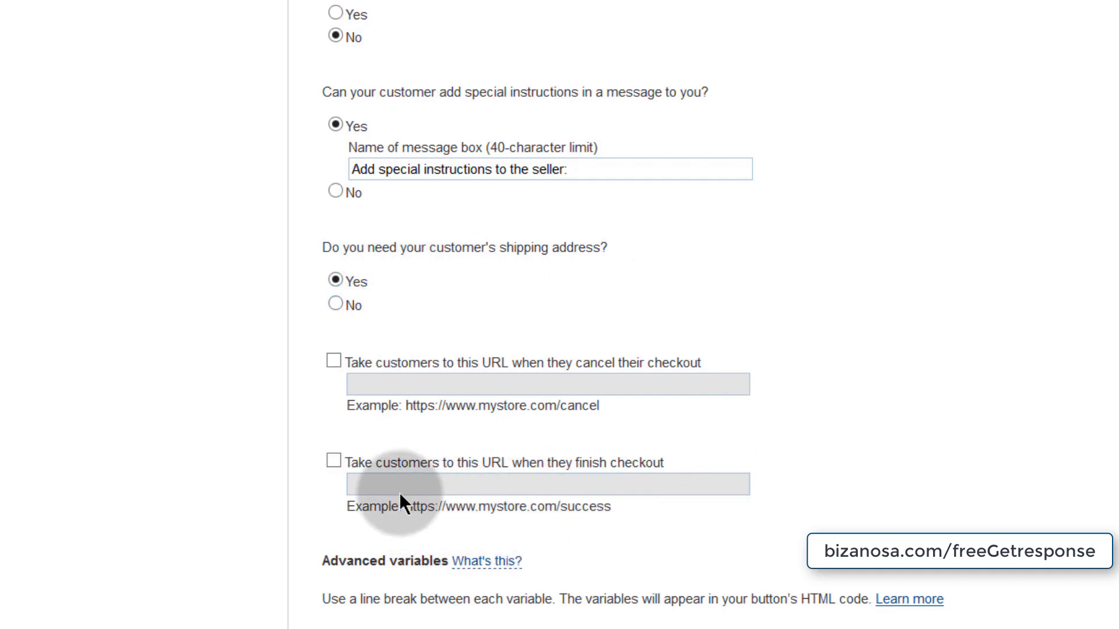
pyautogui.click(334, 462)
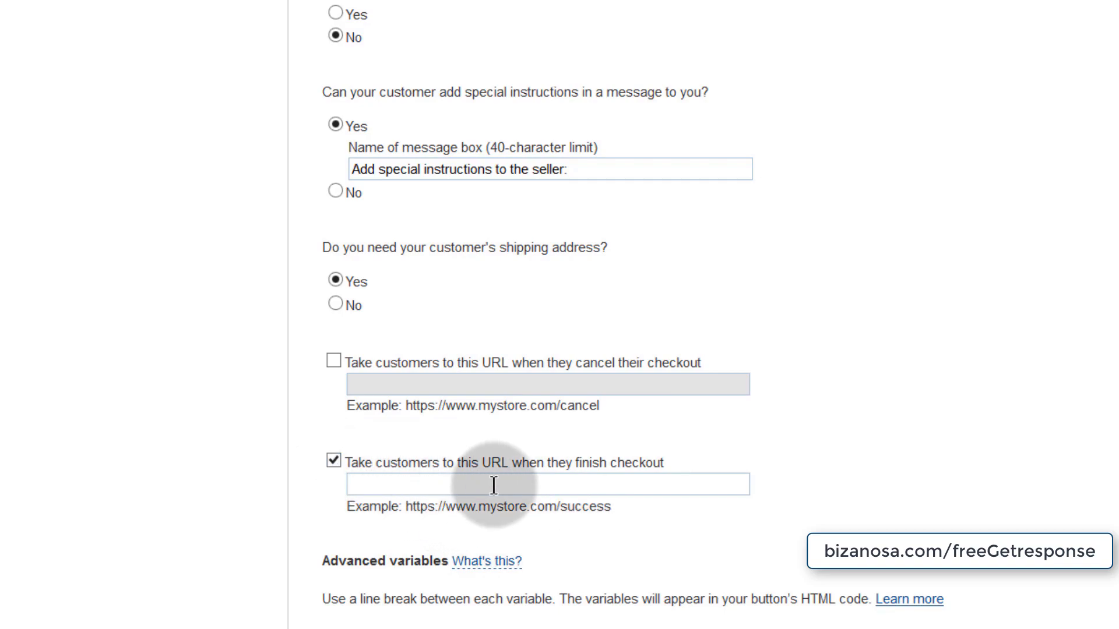
pyautogui.click(356, 484)
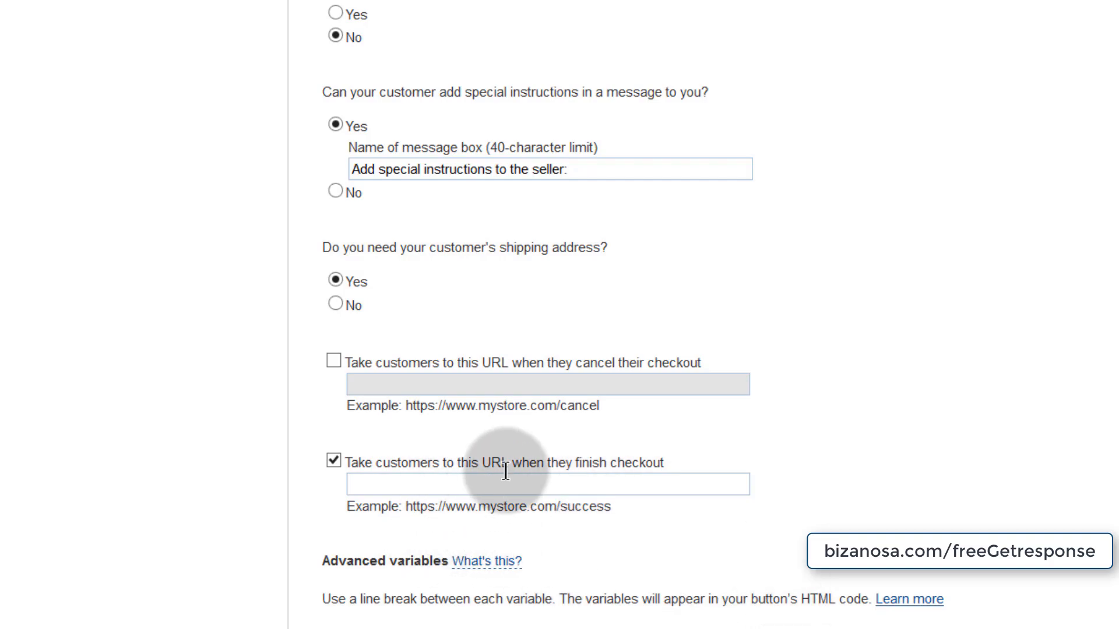
pyautogui.click(530, 3)
pyautogui.rightClick(418, 27)
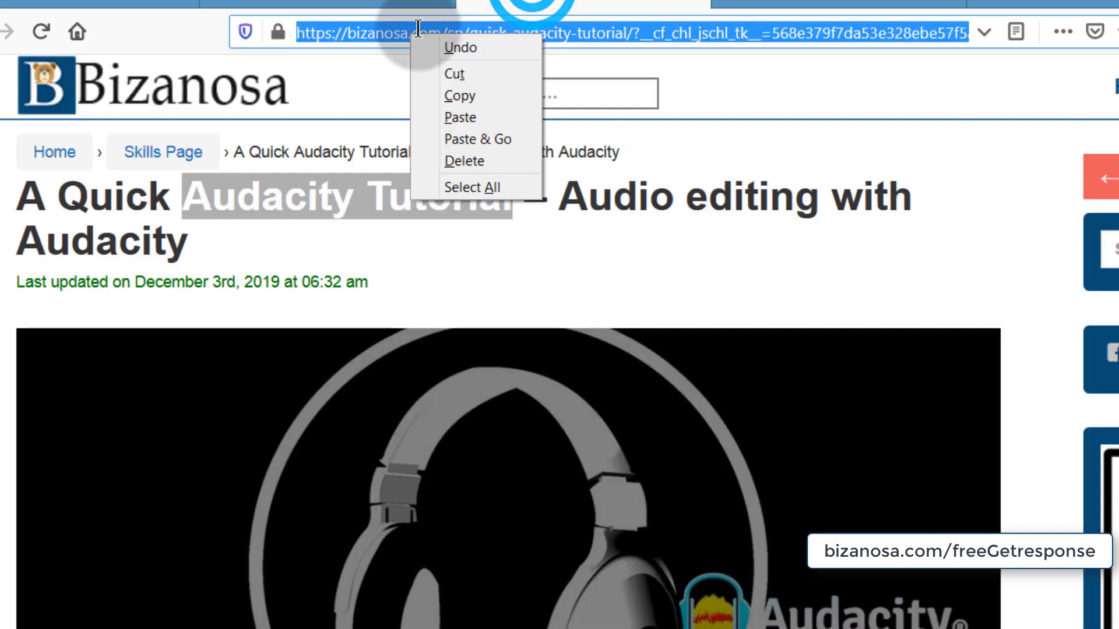
pyautogui.click(446, 94)
pyautogui.hotkey('ctrl', 'Tab')
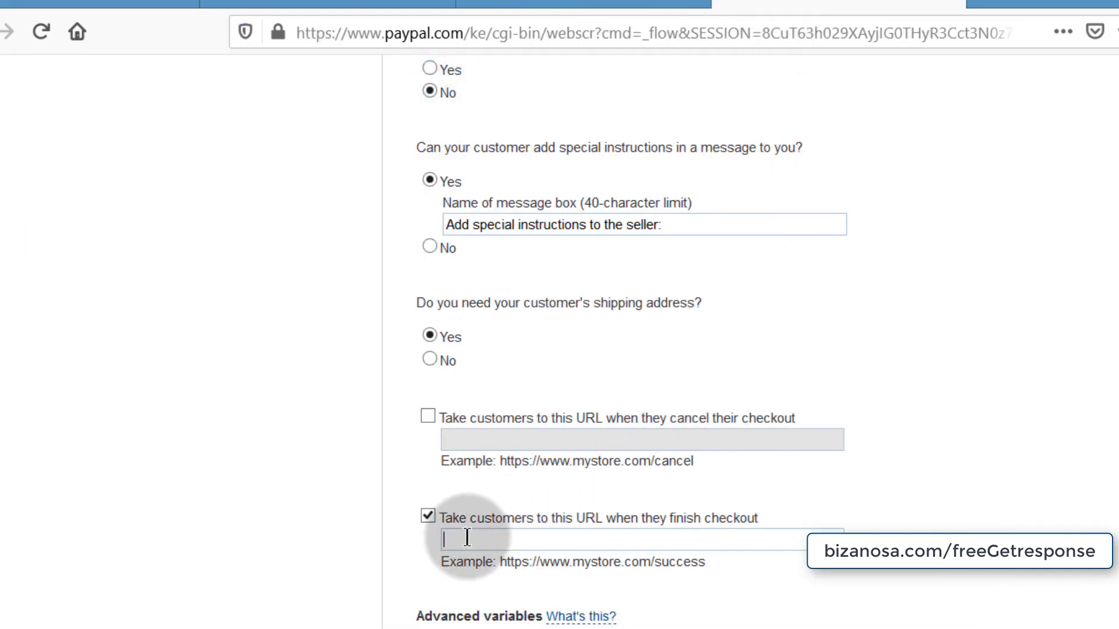
pyautogui.rightClick(470, 539)
pyautogui.click(522, 623)
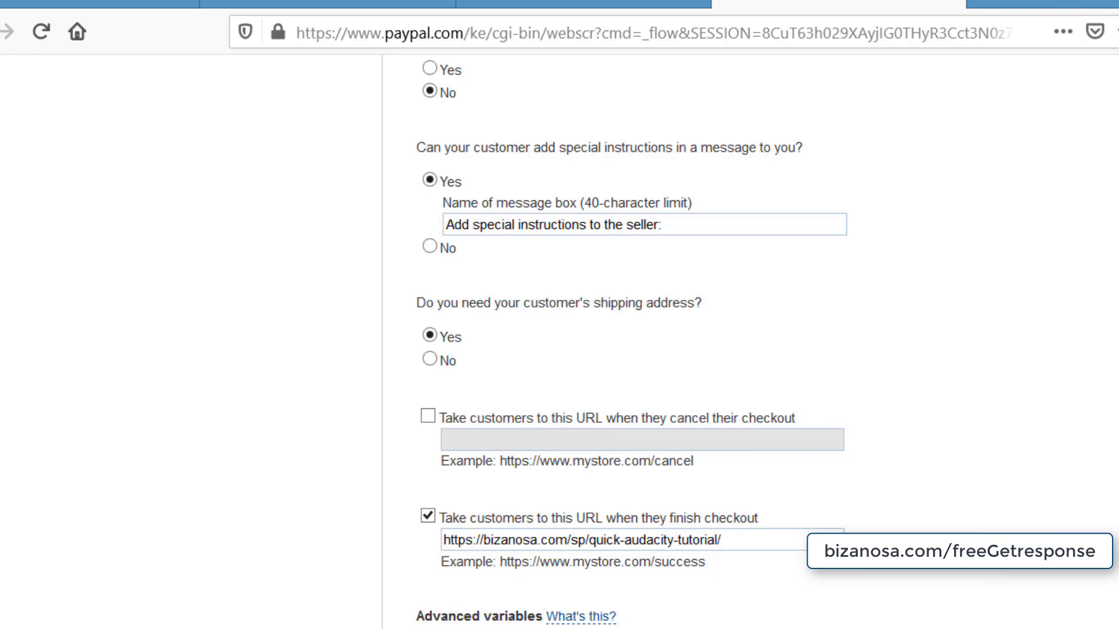
pyautogui.moveTo(755, 536); pyautogui.dragTo(342, 532)
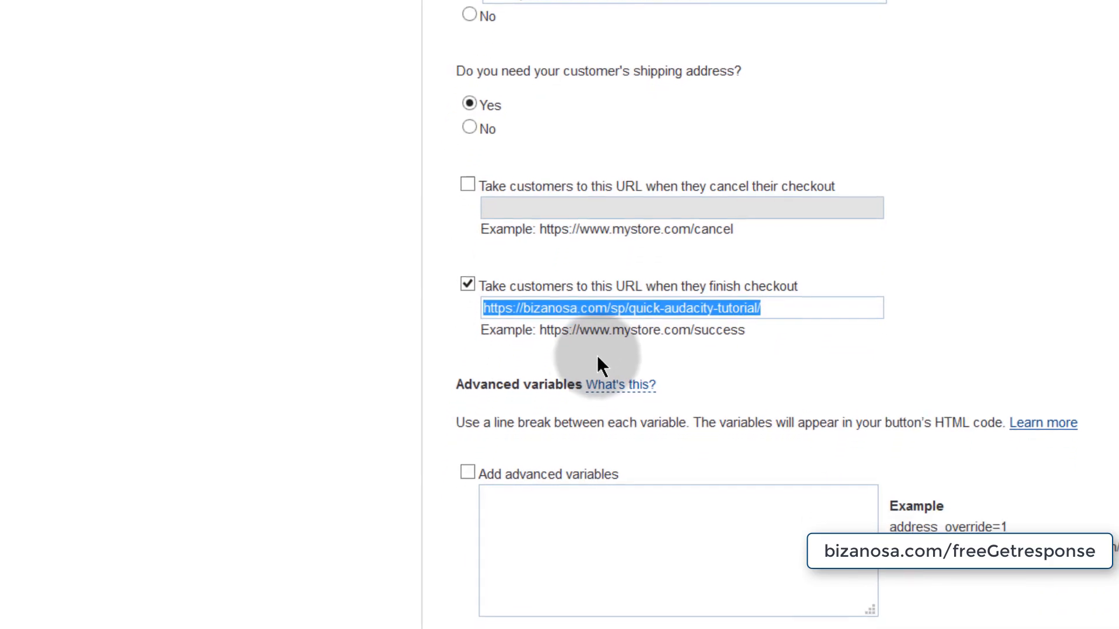
pyautogui.click(416, 450)
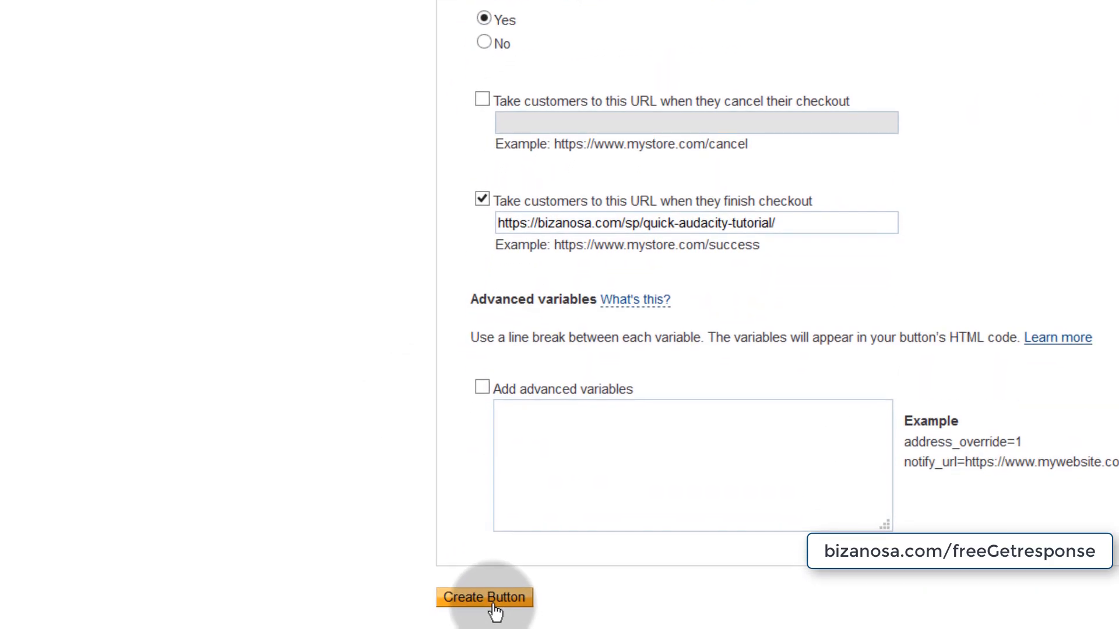
# - Create the Audacity Tutorial Buy Now button and inspect its website code and email link
pyautogui.click(489, 612)
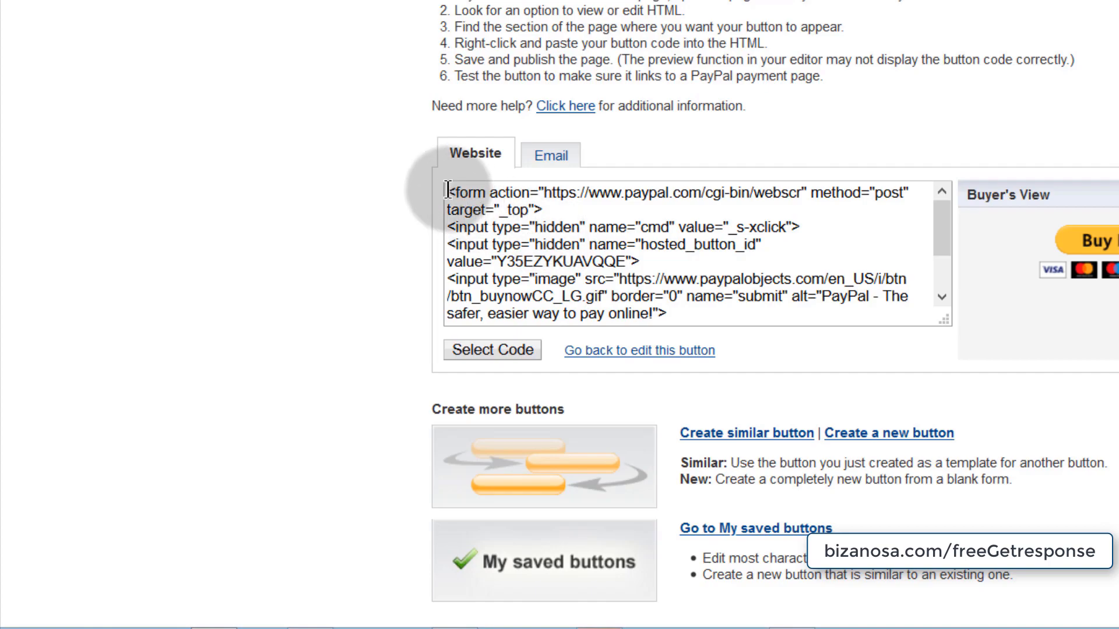
pyautogui.moveTo(447, 190); pyautogui.dragTo(716, 339)
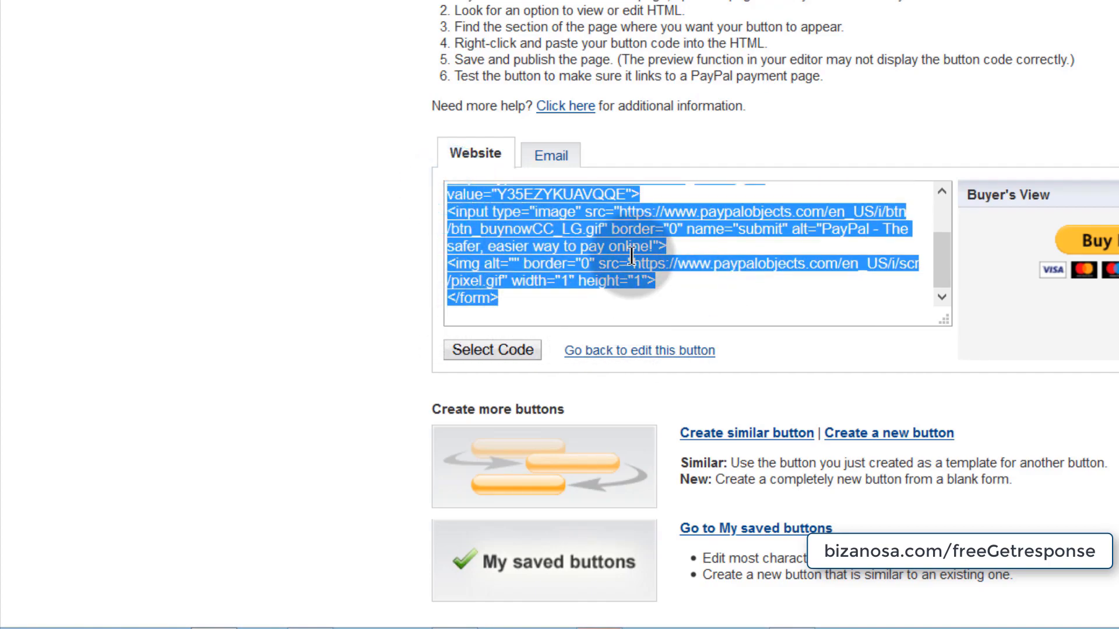
pyautogui.click(551, 154)
pyautogui.moveTo(452, 195); pyautogui.dragTo(1092, 210)
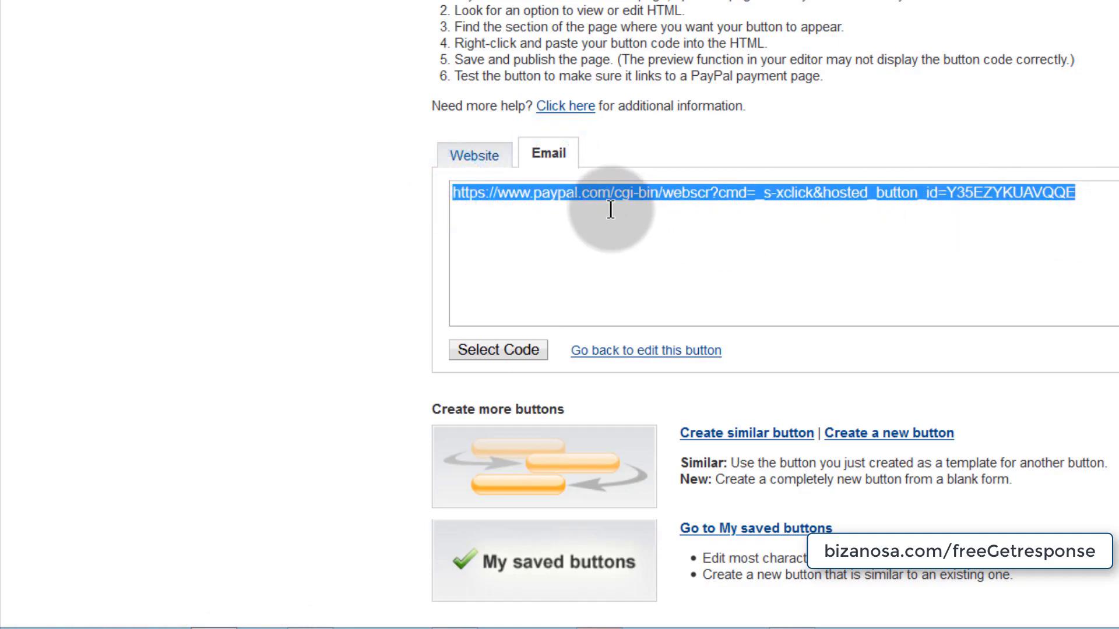
# - Select the full website HTML code, then select the whole email payment link
pyautogui.click(473, 155)
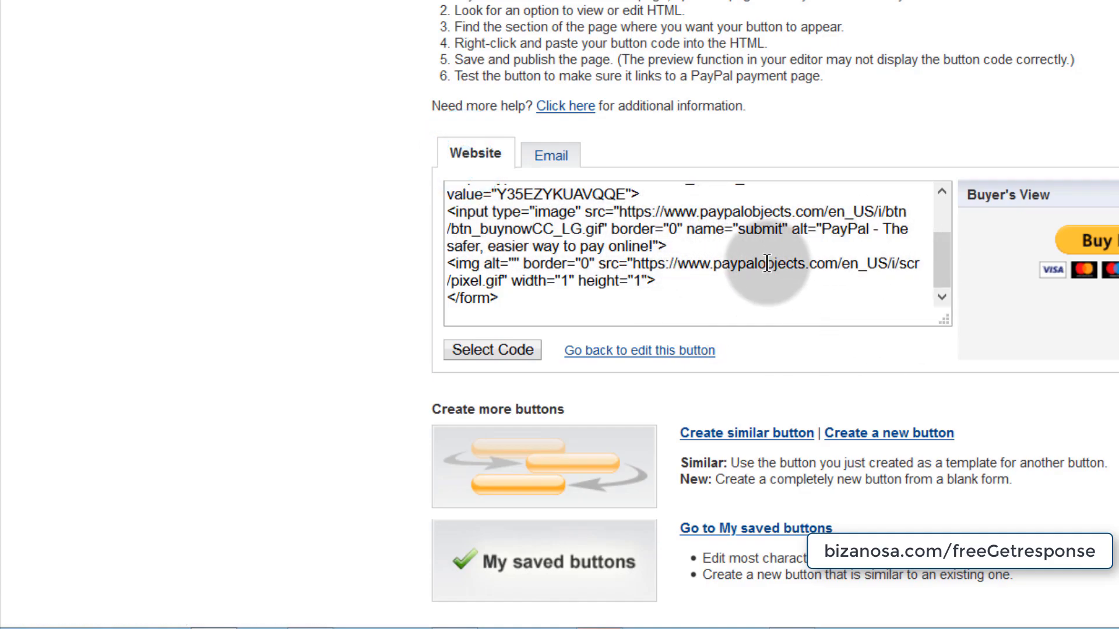
pyautogui.click(446, 194)
pyautogui.scroll(2, 554, 314)
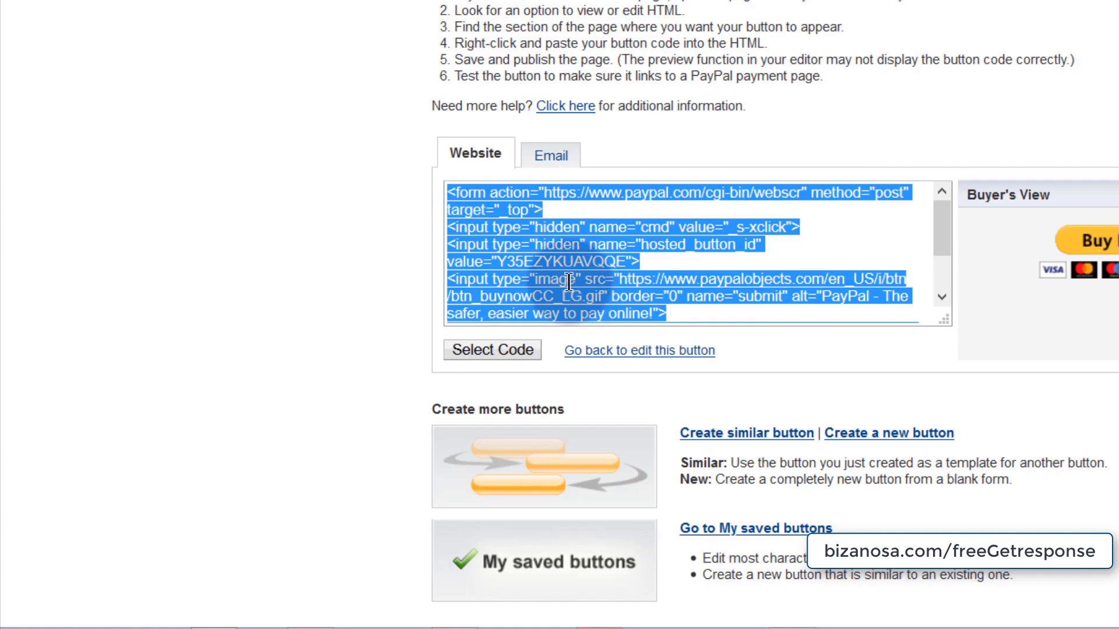
pyautogui.click(554, 156)
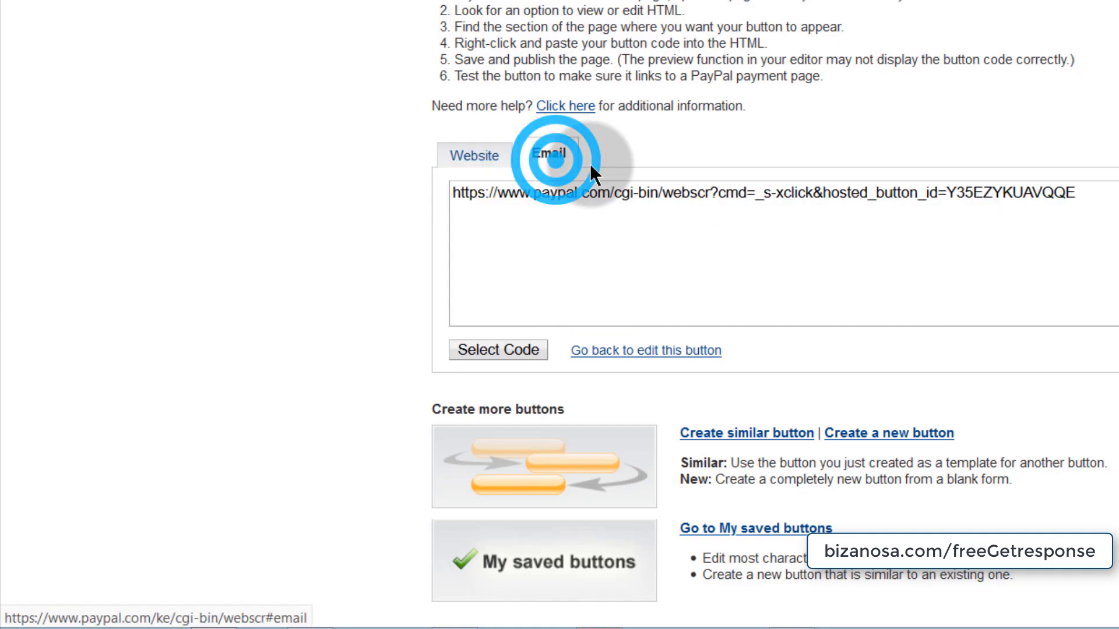
pyautogui.click(475, 194)
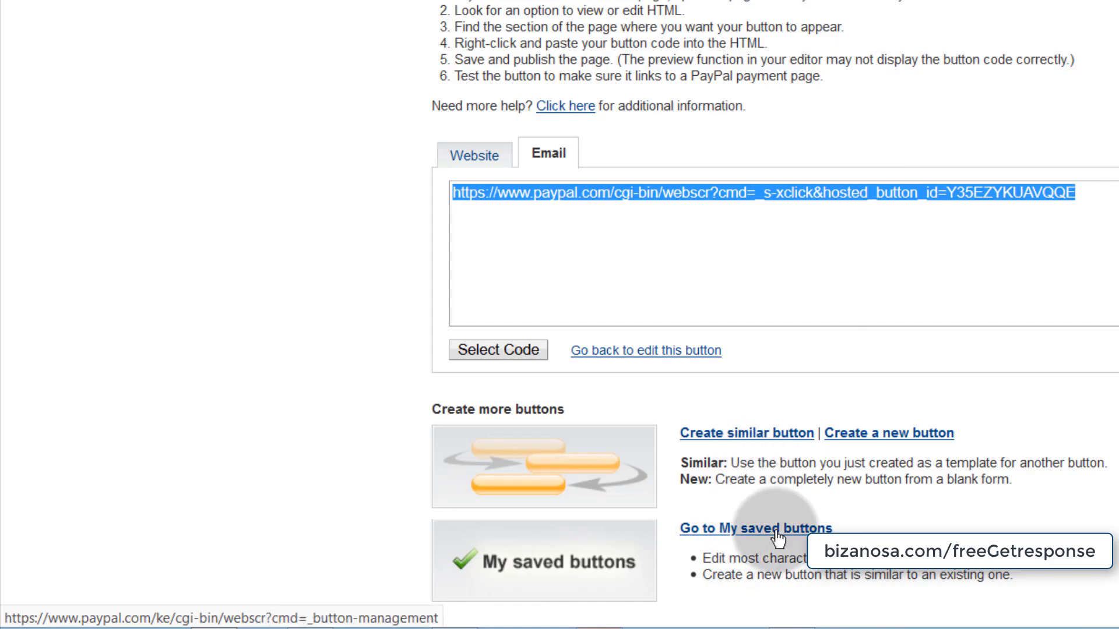
# - Review the saved Audacity Tutorial button ($19.00), then return to GetResponse
pyautogui.click(757, 530)
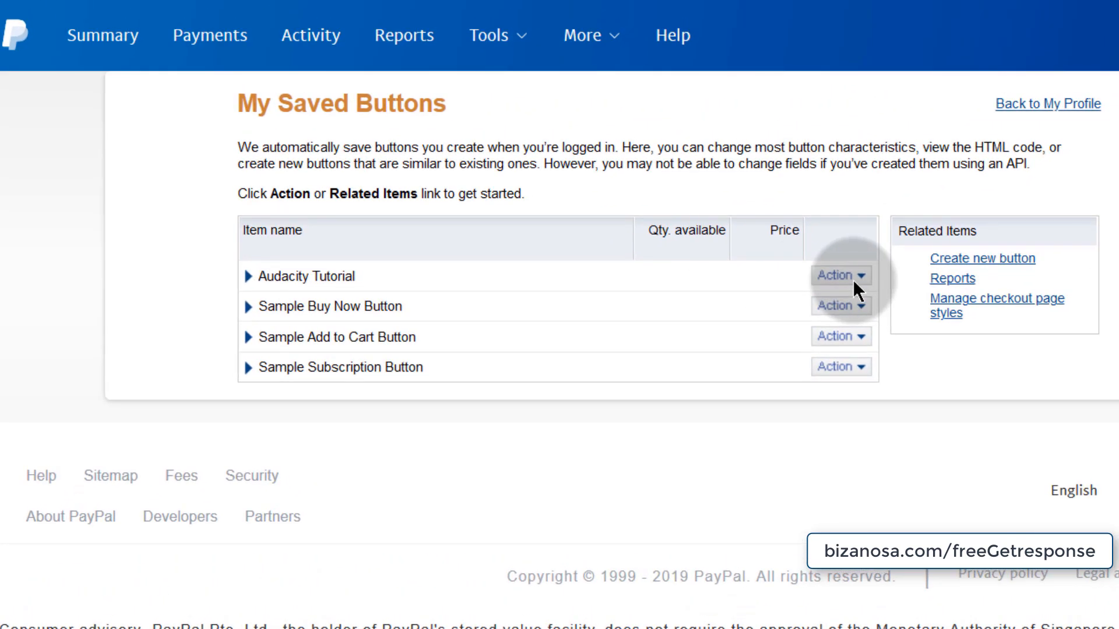
pyautogui.click(247, 277)
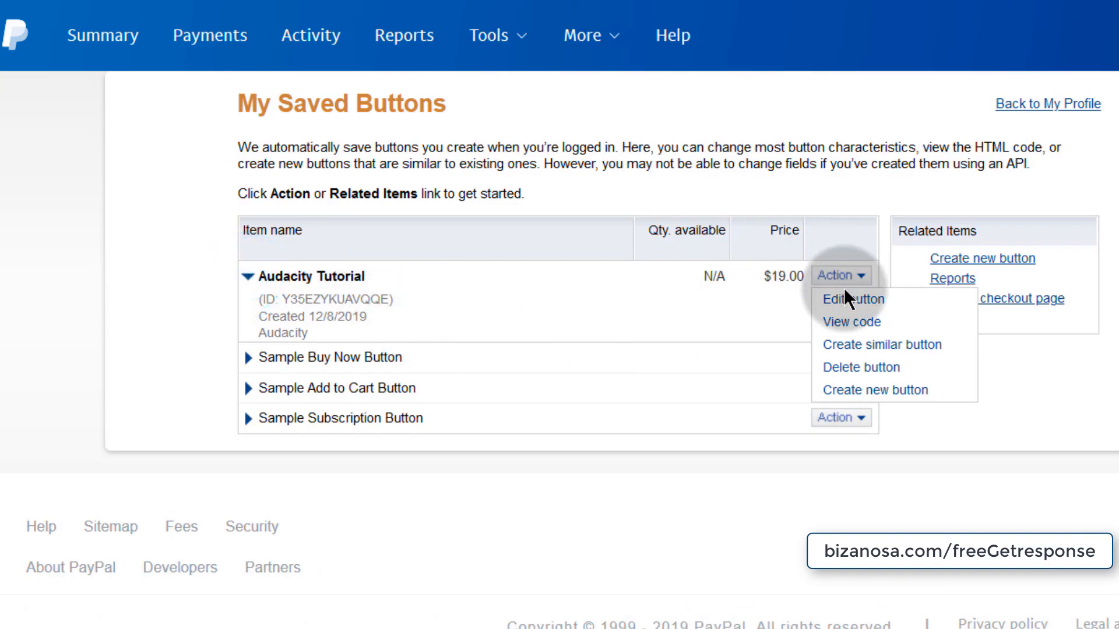
pyautogui.click(246, 277)
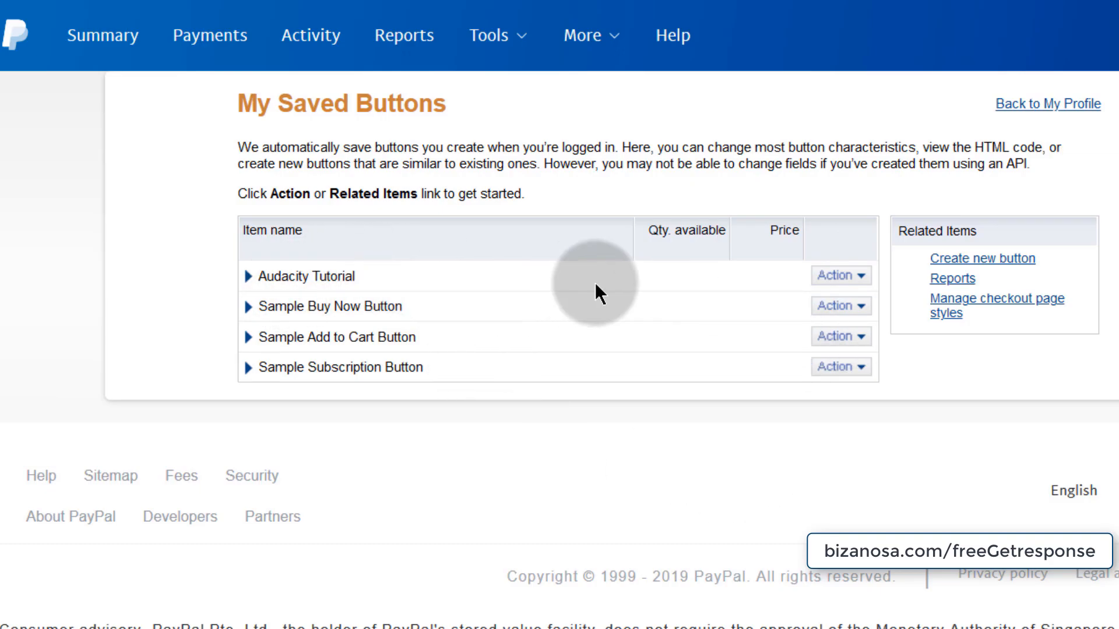
pyautogui.click(245, 276)
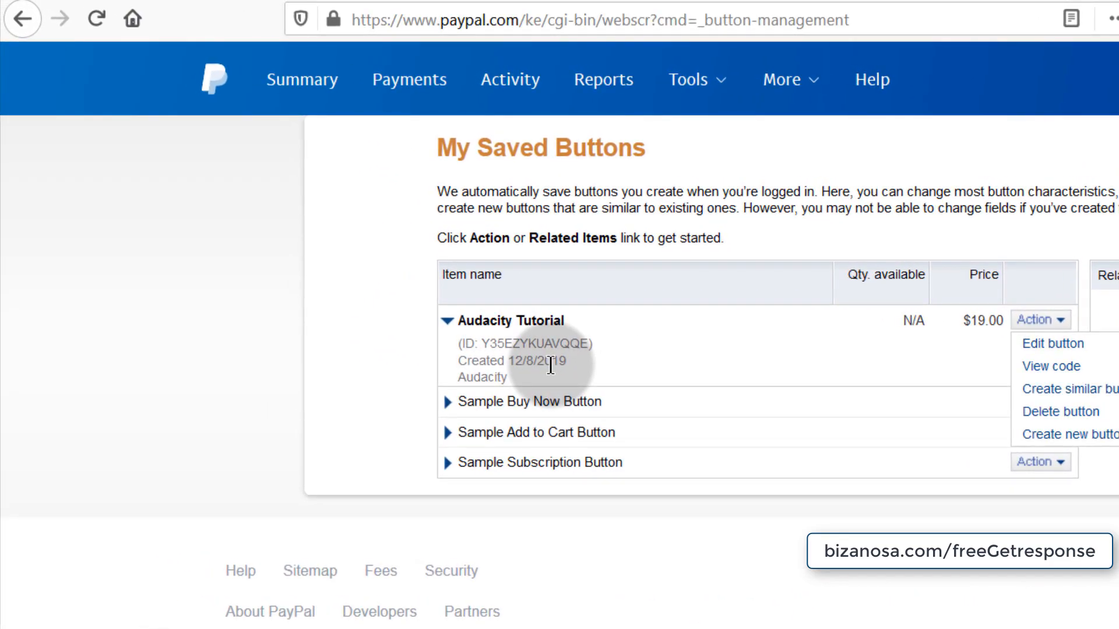
pyautogui.click(331, 2)
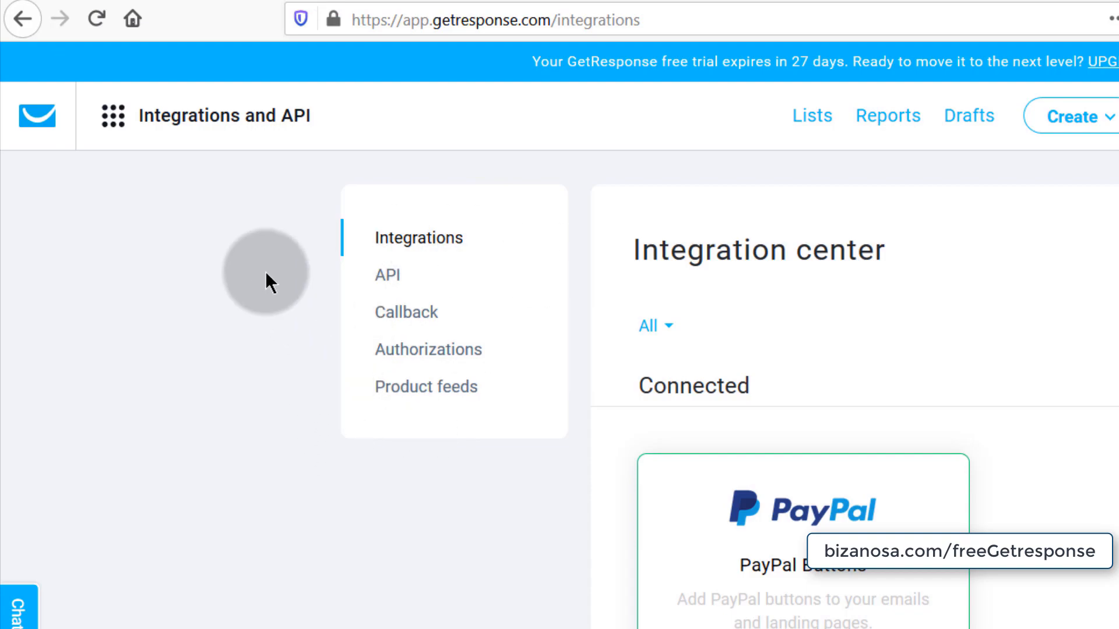
# - Load the 'Email Marketing Detailed' draft from Drafts into the email editor
pyautogui.click(972, 125)
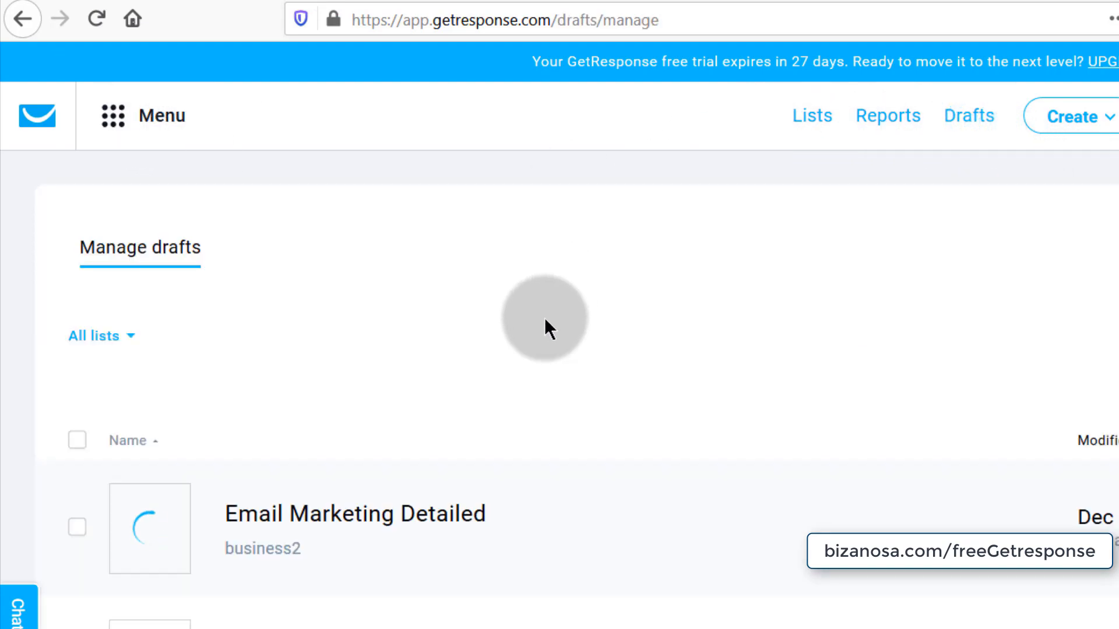
pyautogui.click(273, 507)
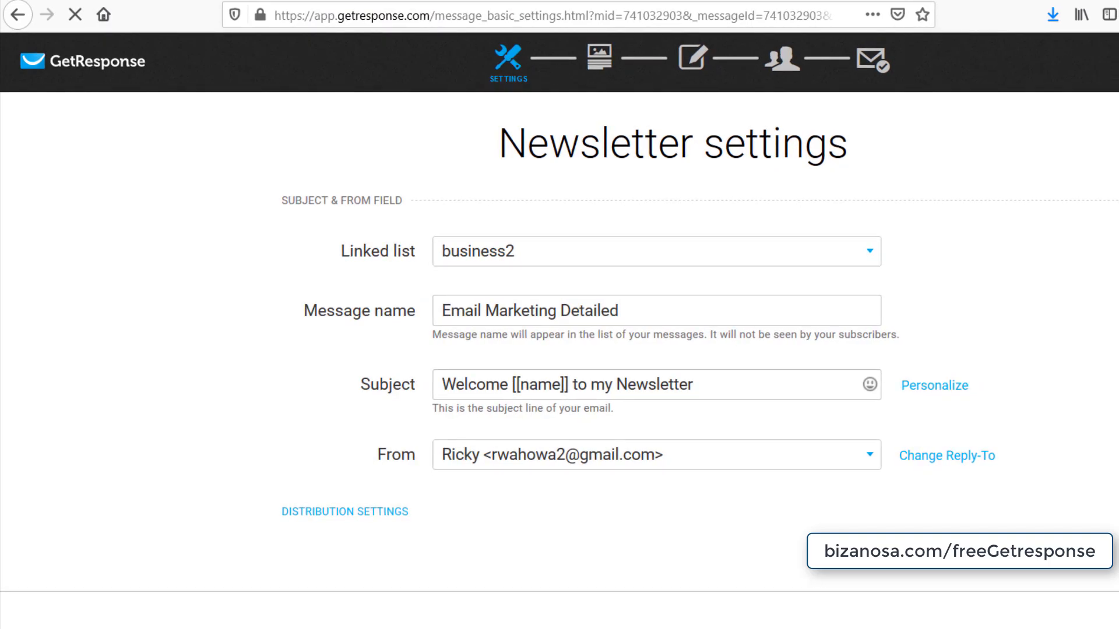
pyautogui.click(1025, 610)
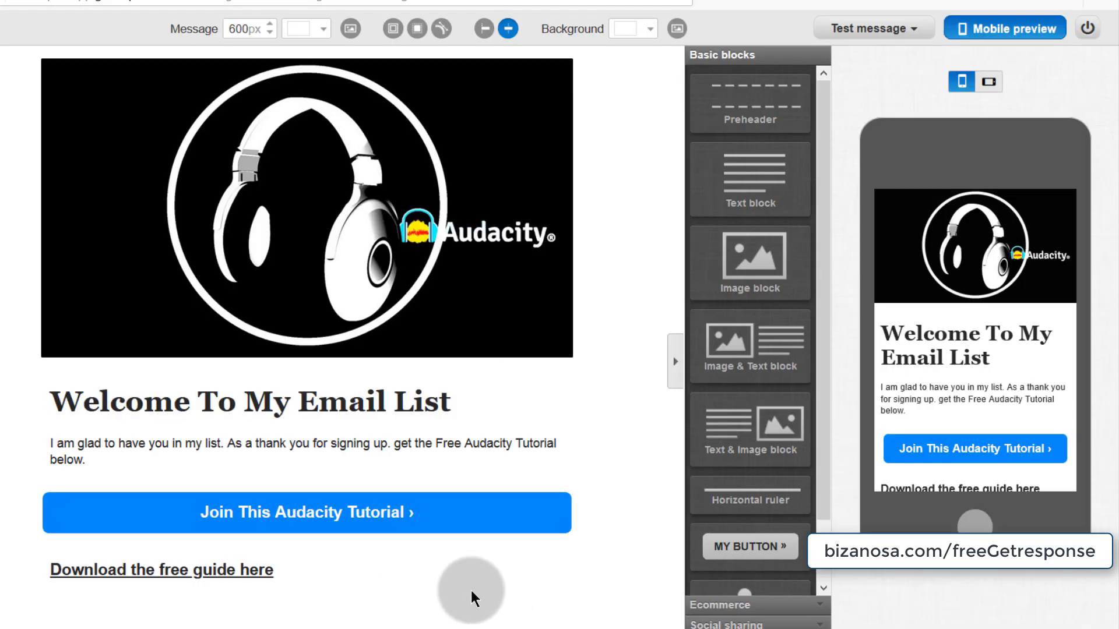
# - Add a PayPal 'Buy Now >' button below the download link and link it to 'Audacity Tutorial'
pyautogui.click(723, 609)
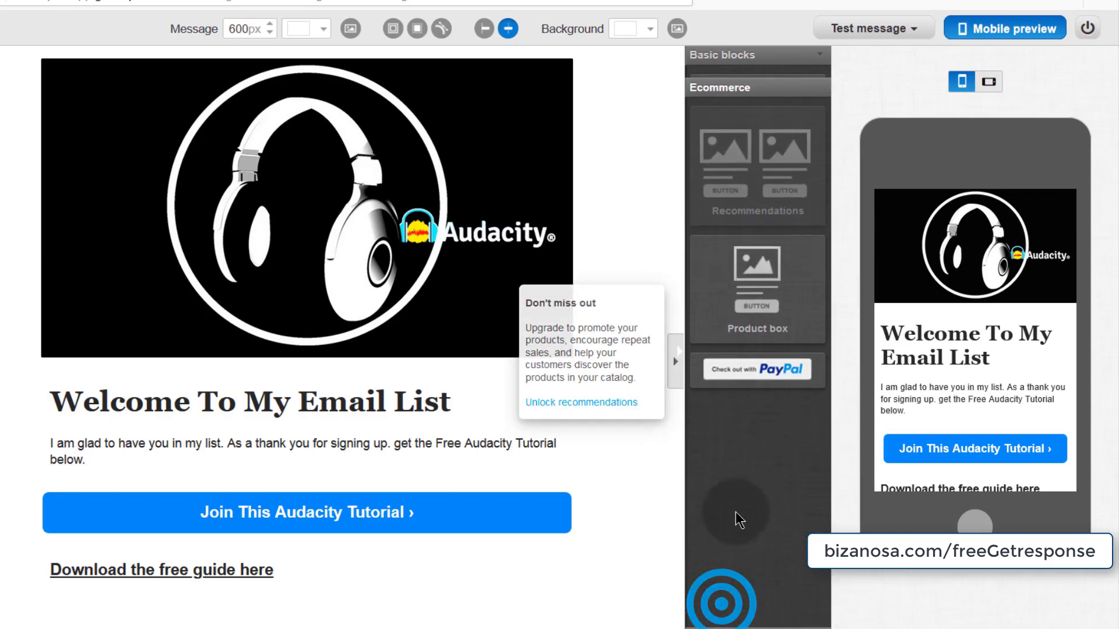
pyautogui.moveTo(758, 357); pyautogui.dragTo(171, 612)
pyautogui.scroll(-1, 25, 519)
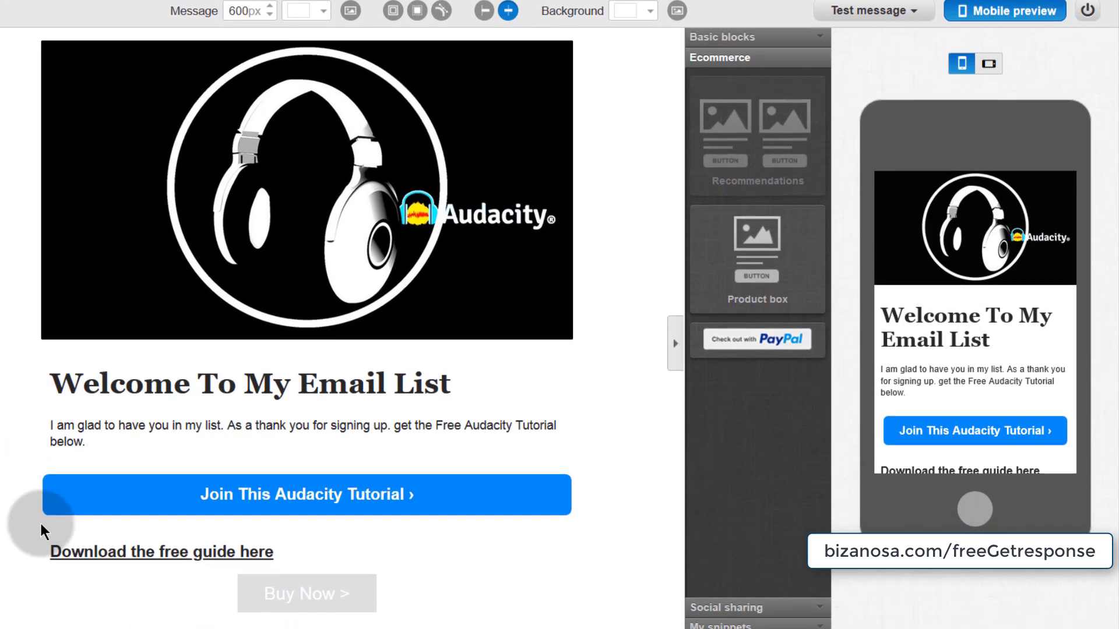
pyautogui.click(297, 539)
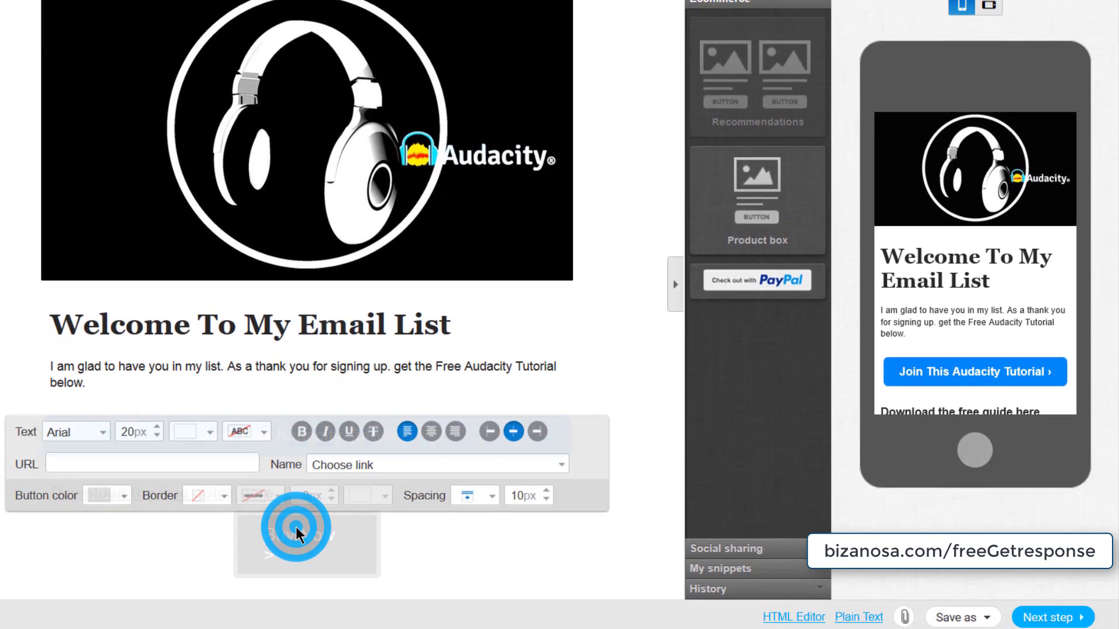
pyautogui.click(385, 461)
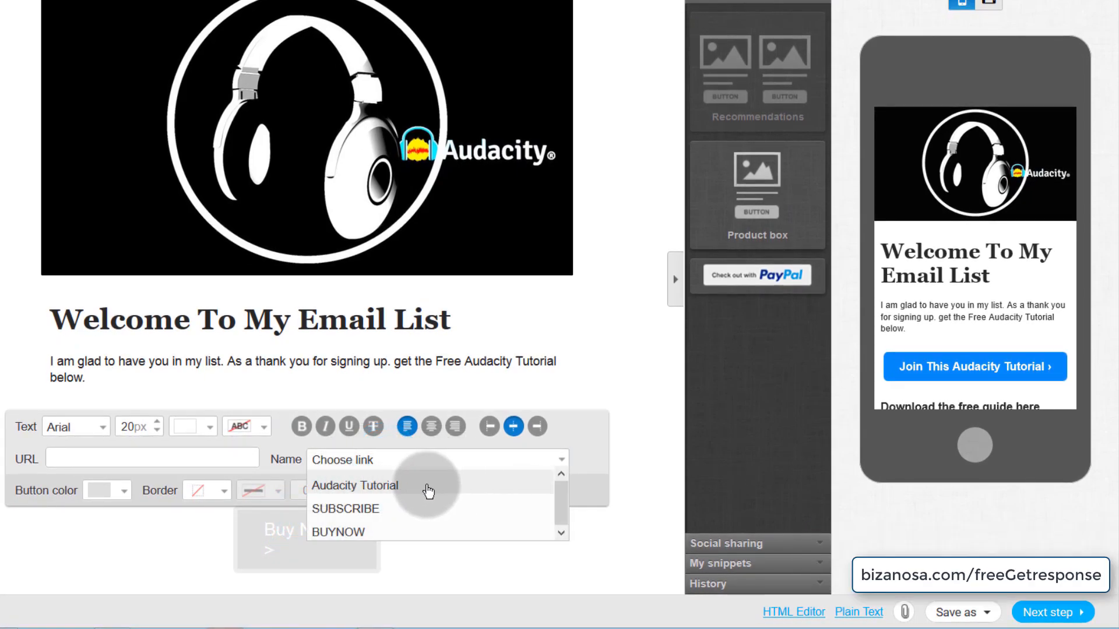
pyautogui.click(362, 485)
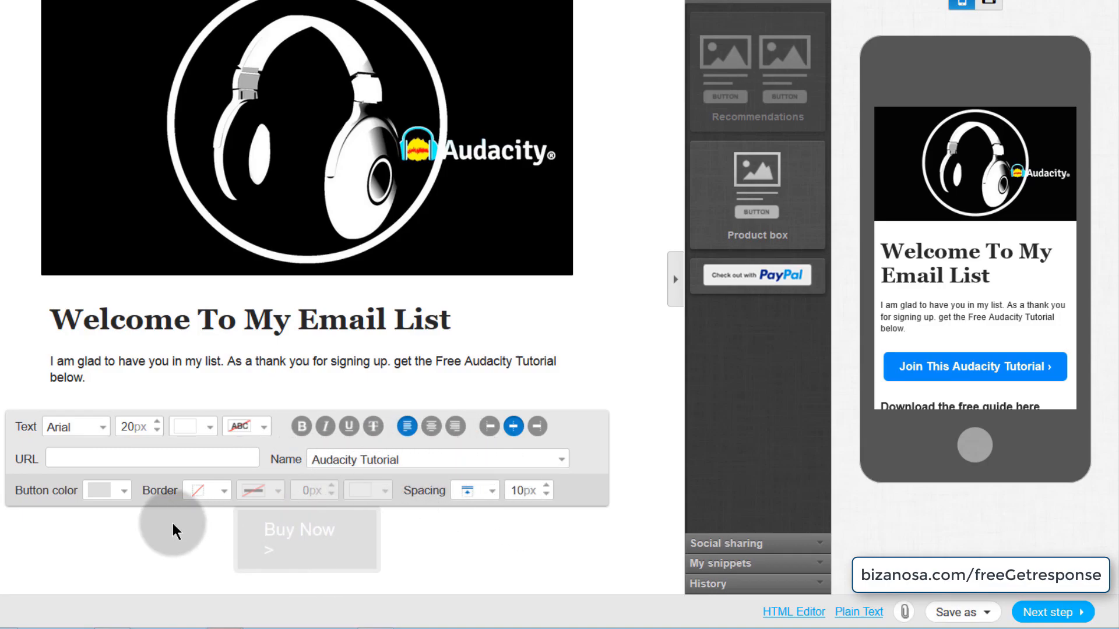
# - Change the Buy Now button's colour
pyautogui.click(124, 491)
pyautogui.click(152, 517)
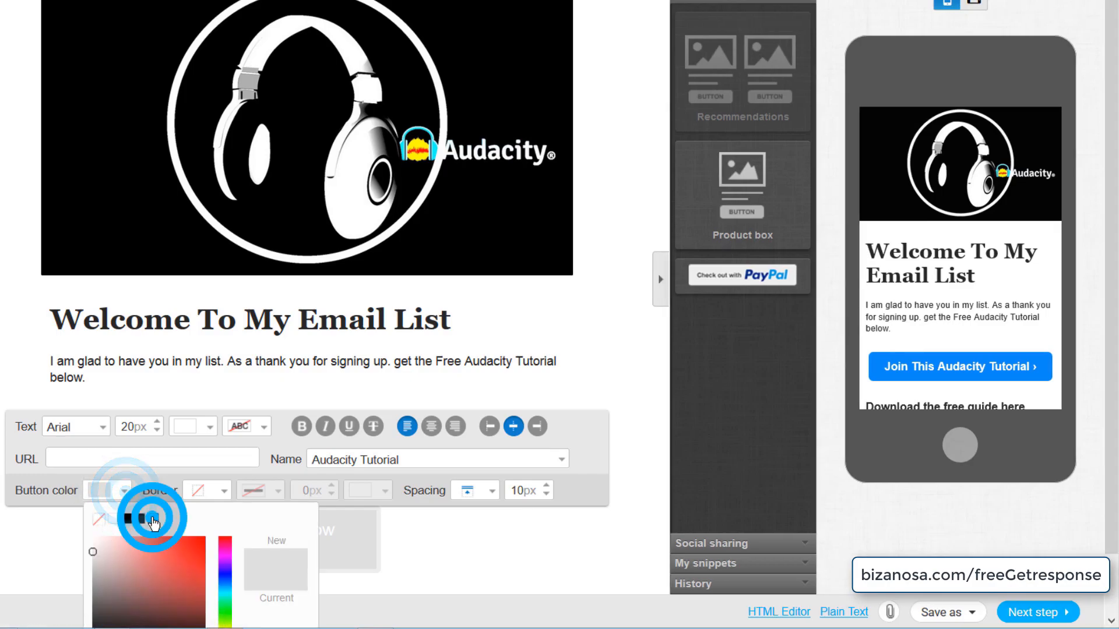
pyautogui.click(362, 542)
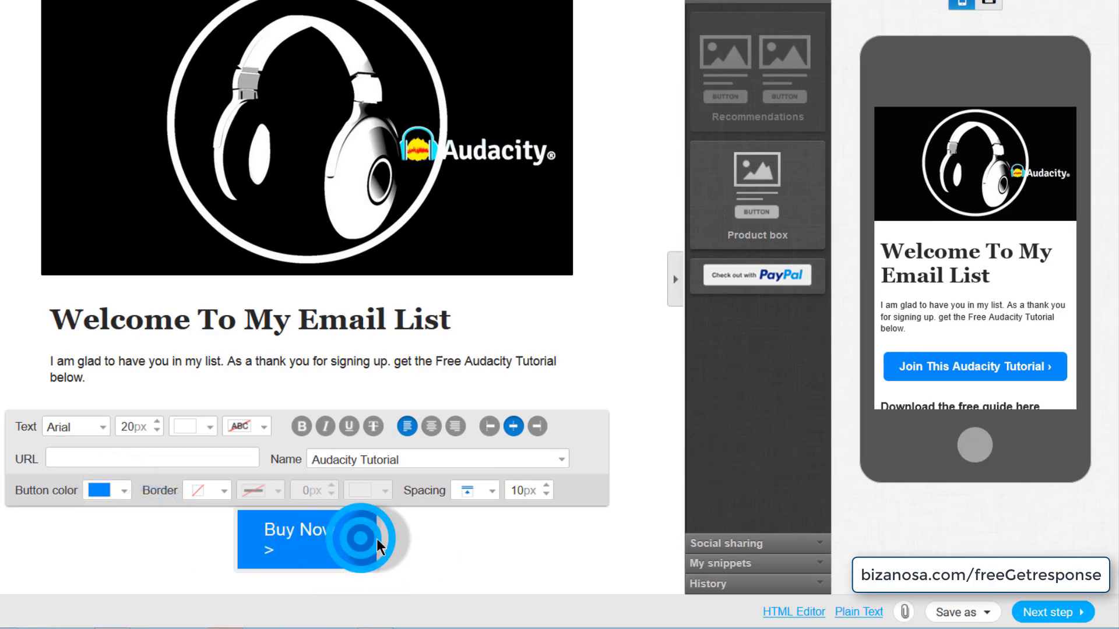
# - Widen the button to 314px and relabel it 'Buy Audacity Tutorial>' with the PayPal link
pyautogui.click(636, 513)
pyautogui.click(367, 543)
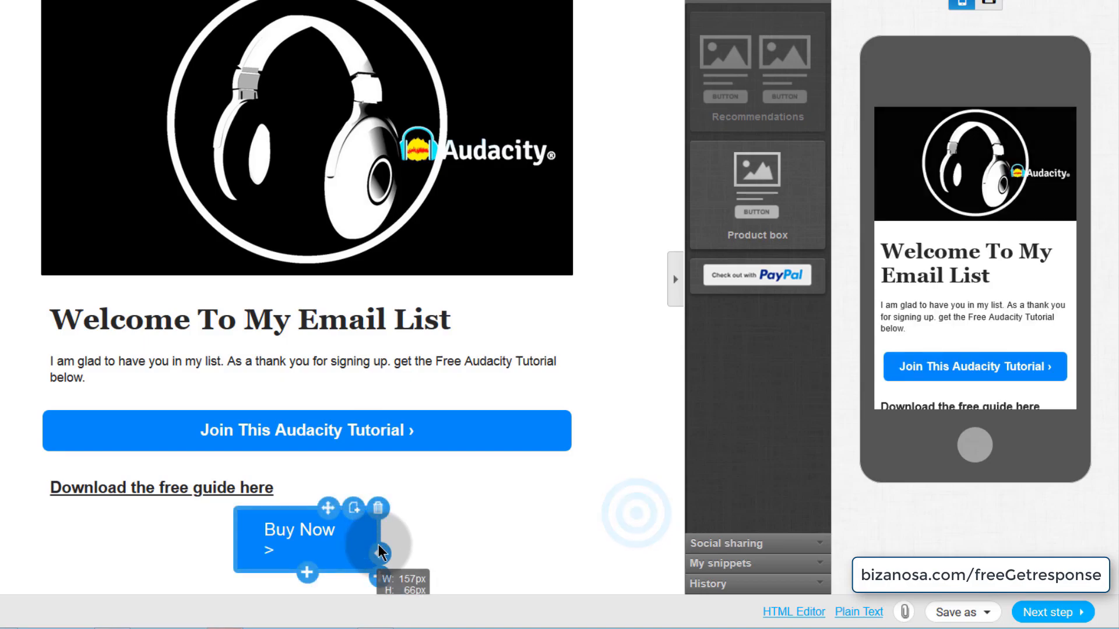
pyautogui.moveTo(378, 552); pyautogui.dragTo(449, 544)
pyautogui.click(214, 535)
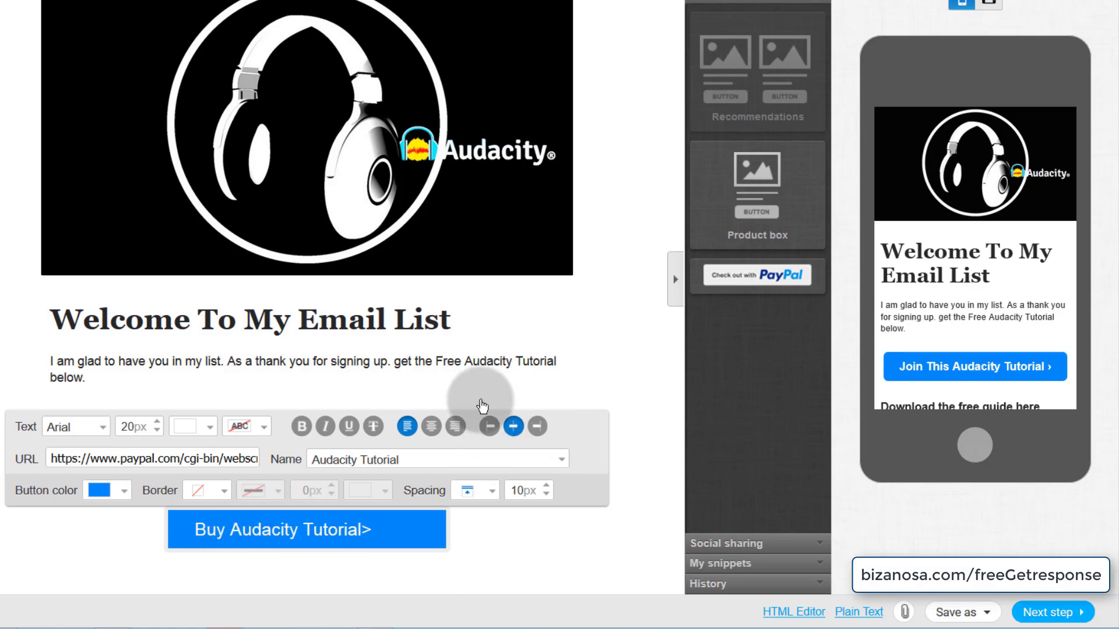
pyautogui.click(637, 423)
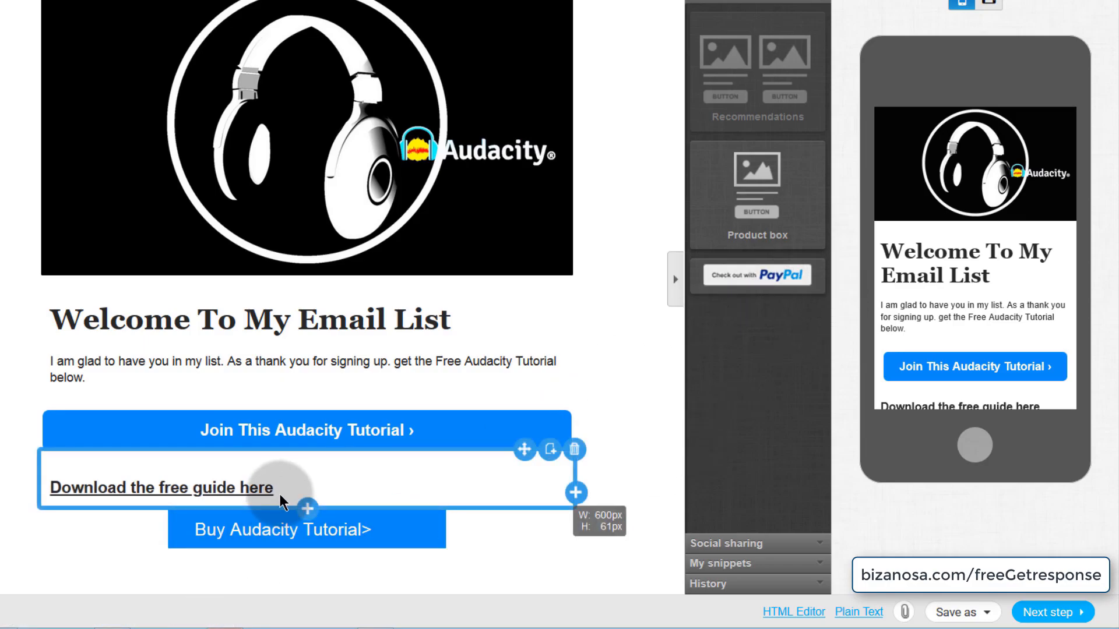
# - Move the 'Buy Audacity Tutorial>' button up between the header image and the Welcome heading
pyautogui.doubleClick(251, 529)
pyautogui.click(528, 528)
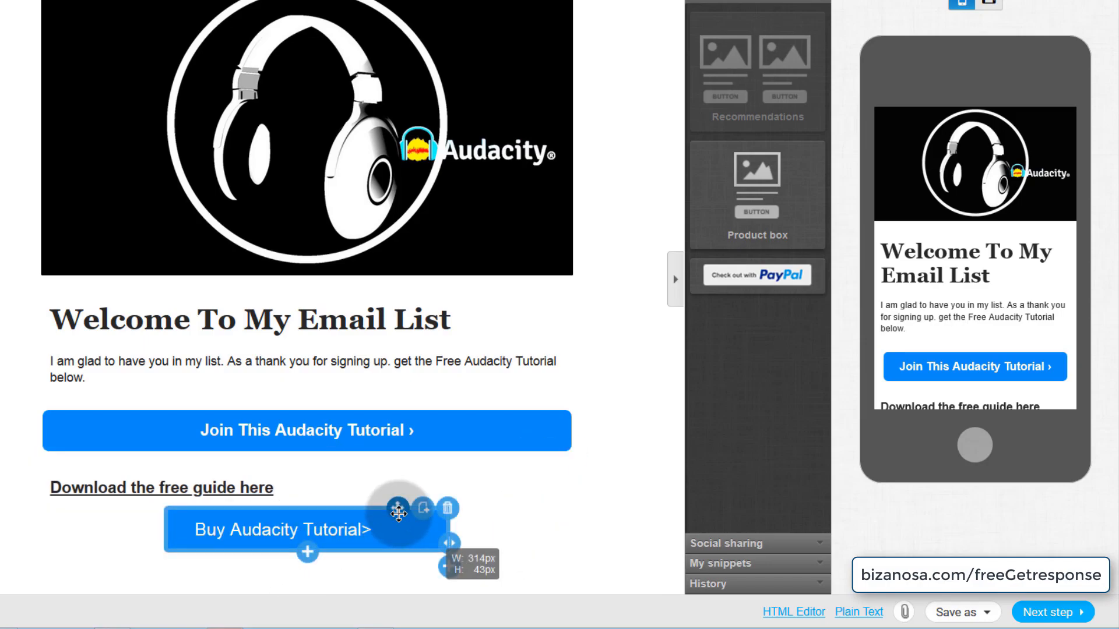
pyautogui.moveTo(400, 513); pyautogui.dragTo(303, 312)
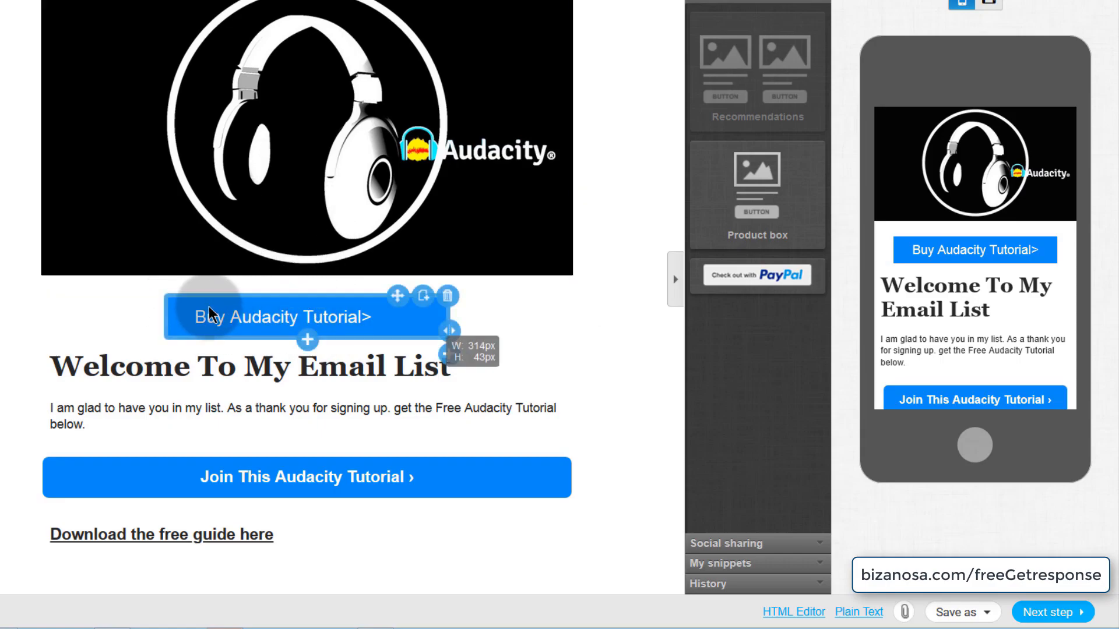
pyautogui.click(233, 333)
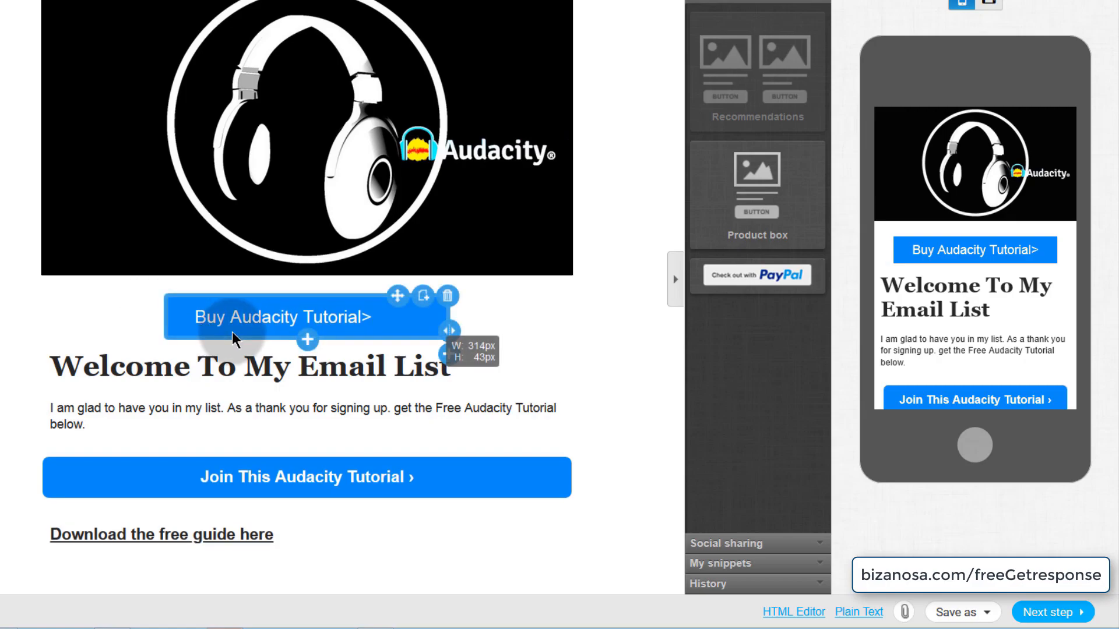
pyautogui.click(281, 315)
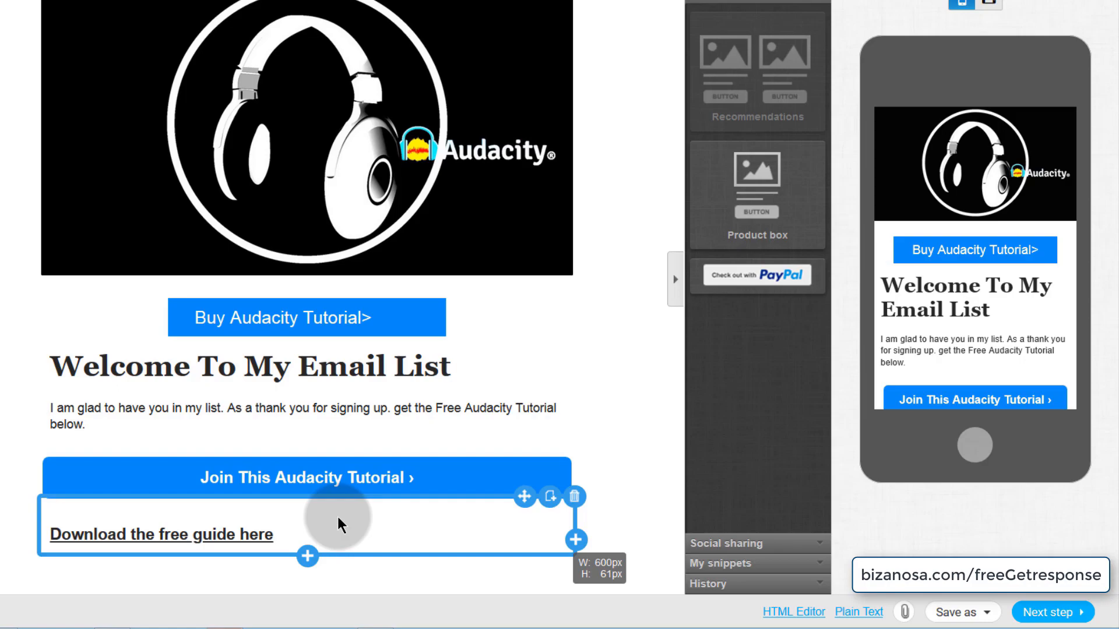
pyautogui.click(273, 330)
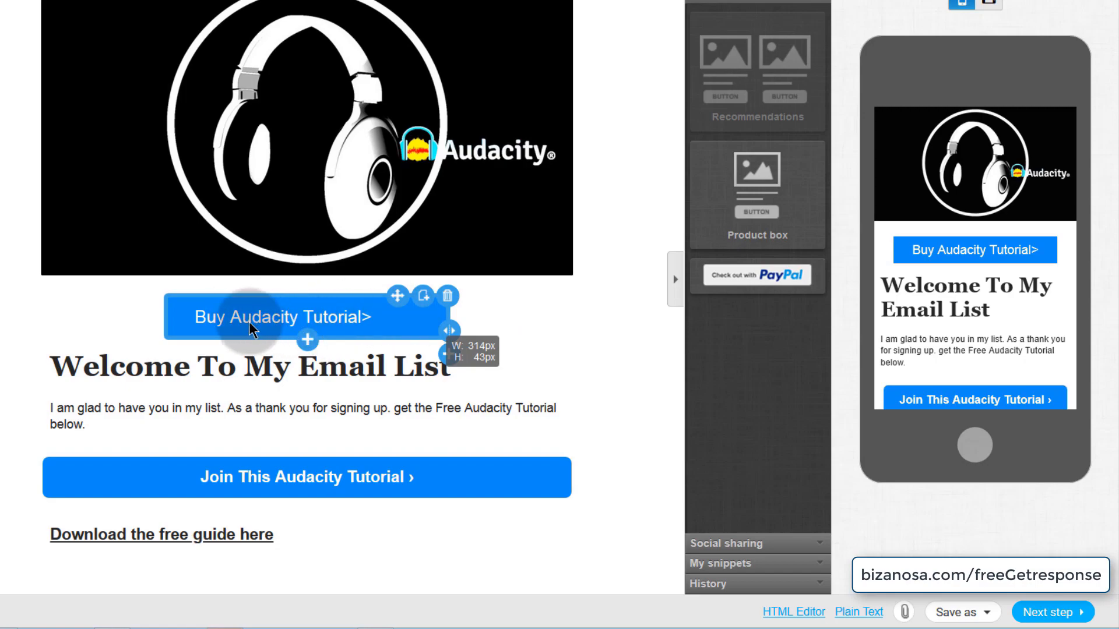
pyautogui.click(257, 362)
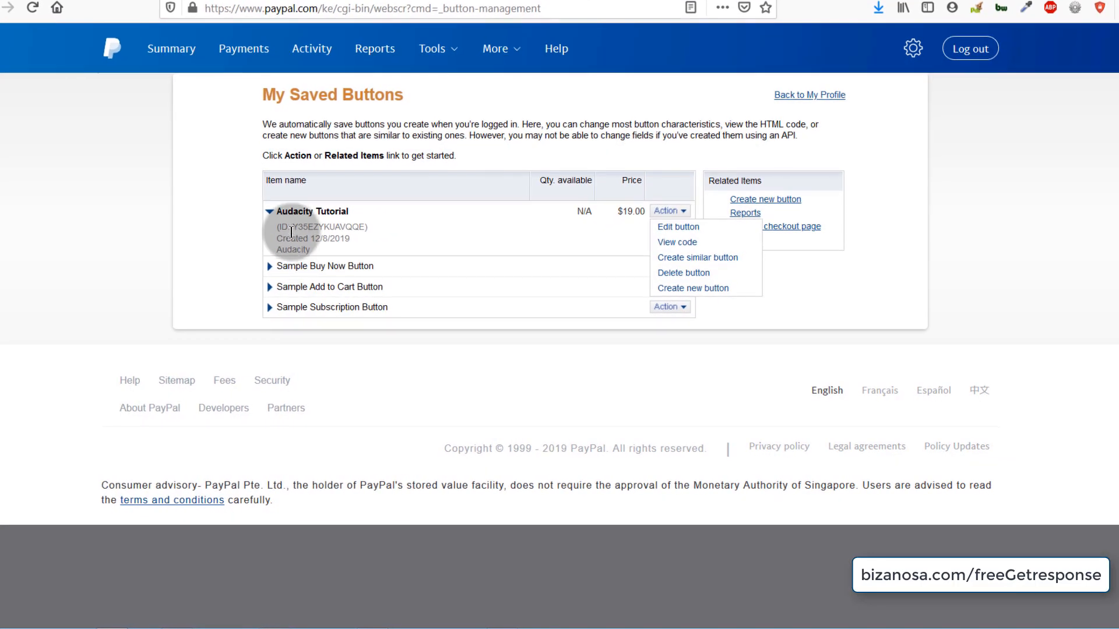
# - Collapse the Audacity Tutorial saved-button details in PayPal and go back to the email
pyautogui.click(270, 211)
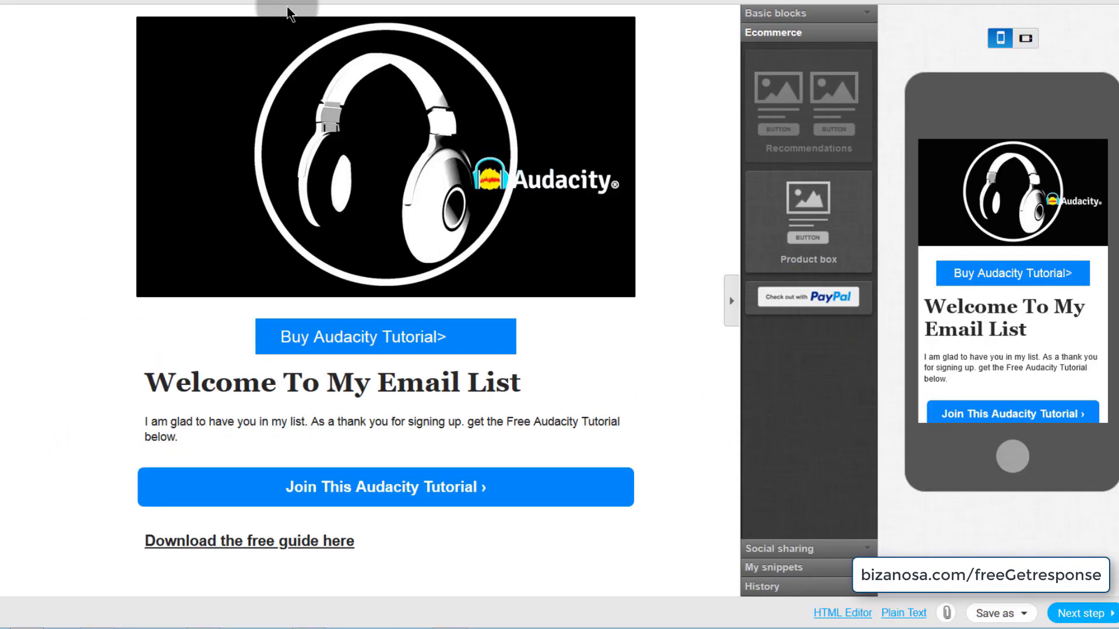
pyautogui.click(300, 333)
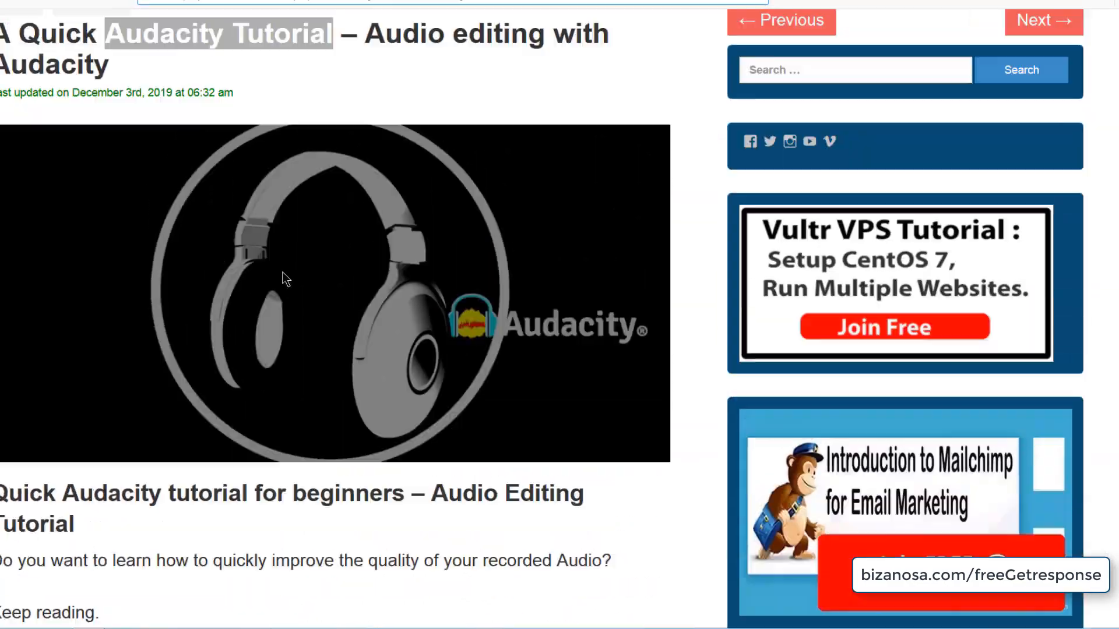
# - Review the Bizanosa Audacity tutorial article, then return to the email's Buy Audacity Tutorial button
pyautogui.scroll(-4, 286, 279)
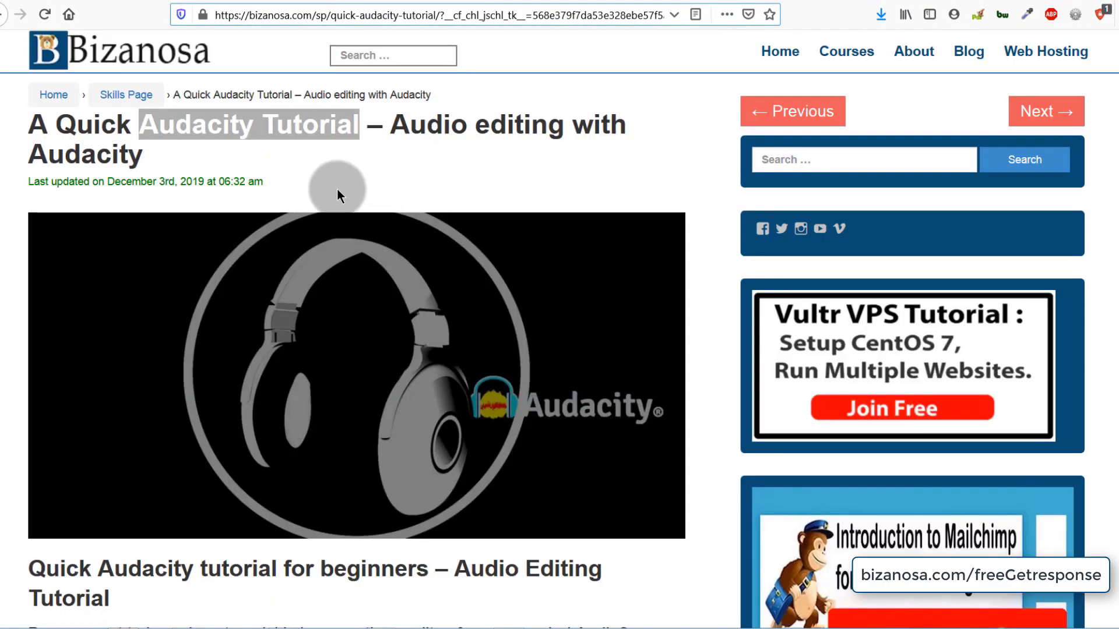
pyautogui.click(337, 189)
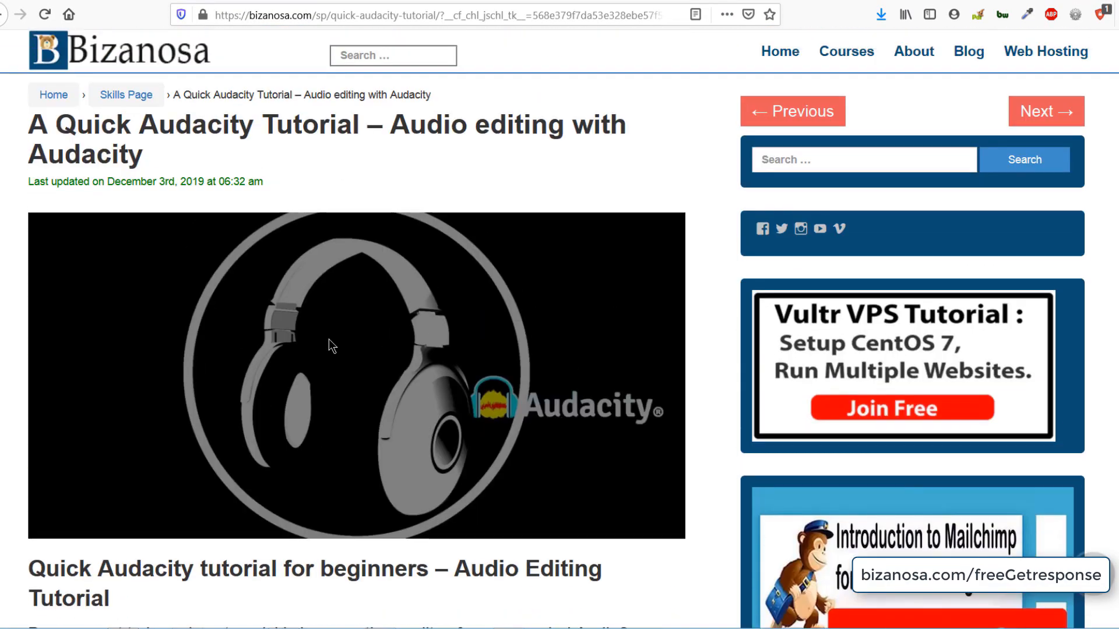
pyautogui.click(274, 11)
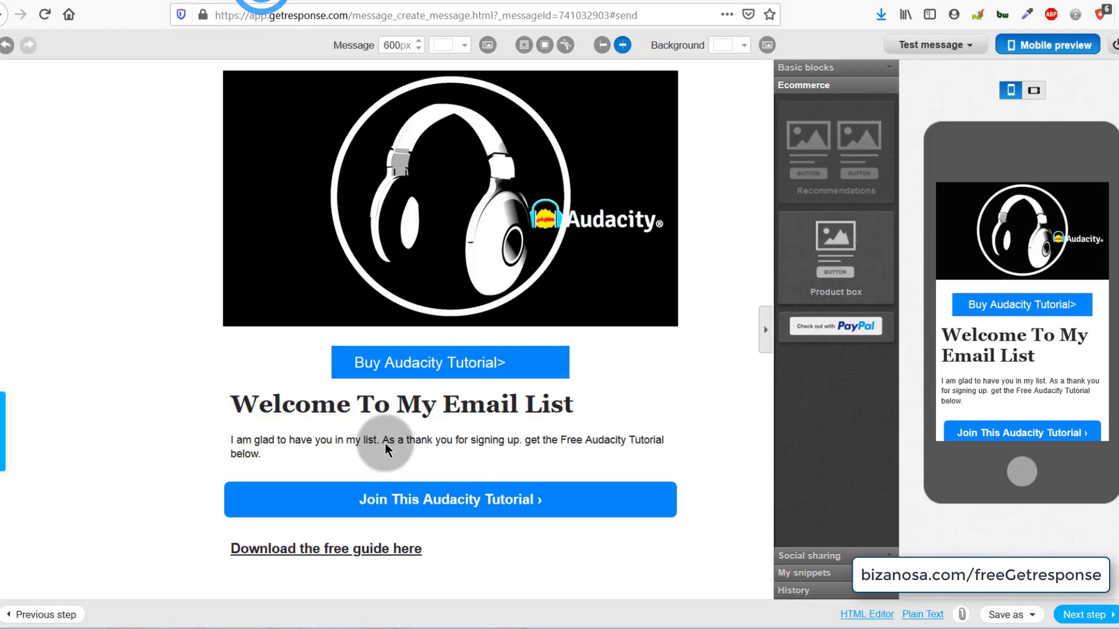
pyautogui.click(391, 362)
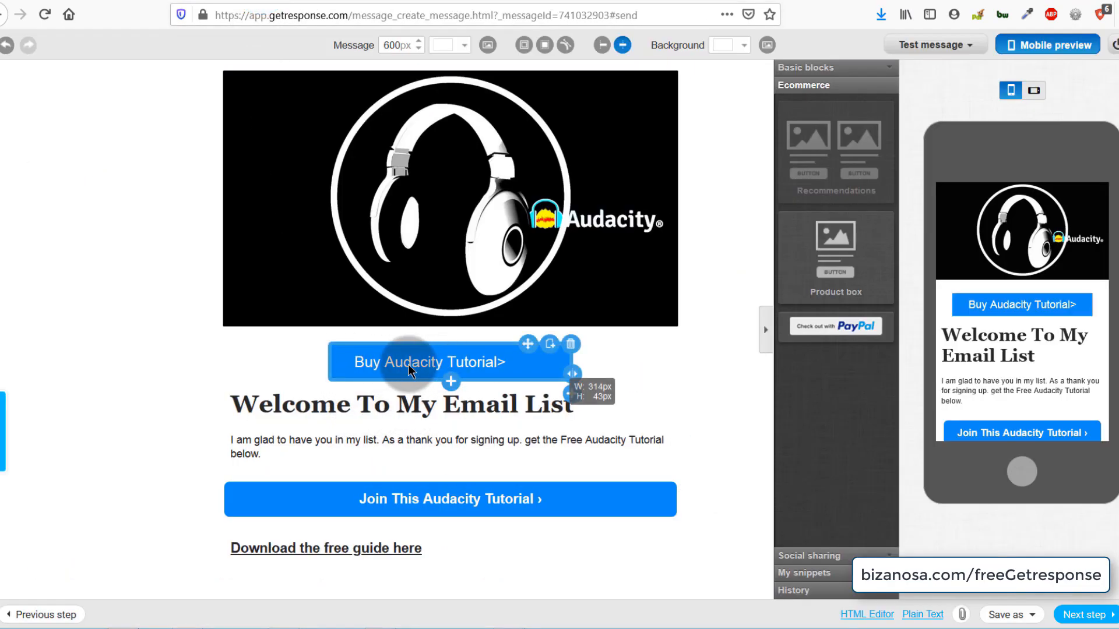
# - Exit and confirm leaving the email editor, then start a new newsletter from the Create menu
pyautogui.click(452, 399)
pyautogui.click(432, 365)
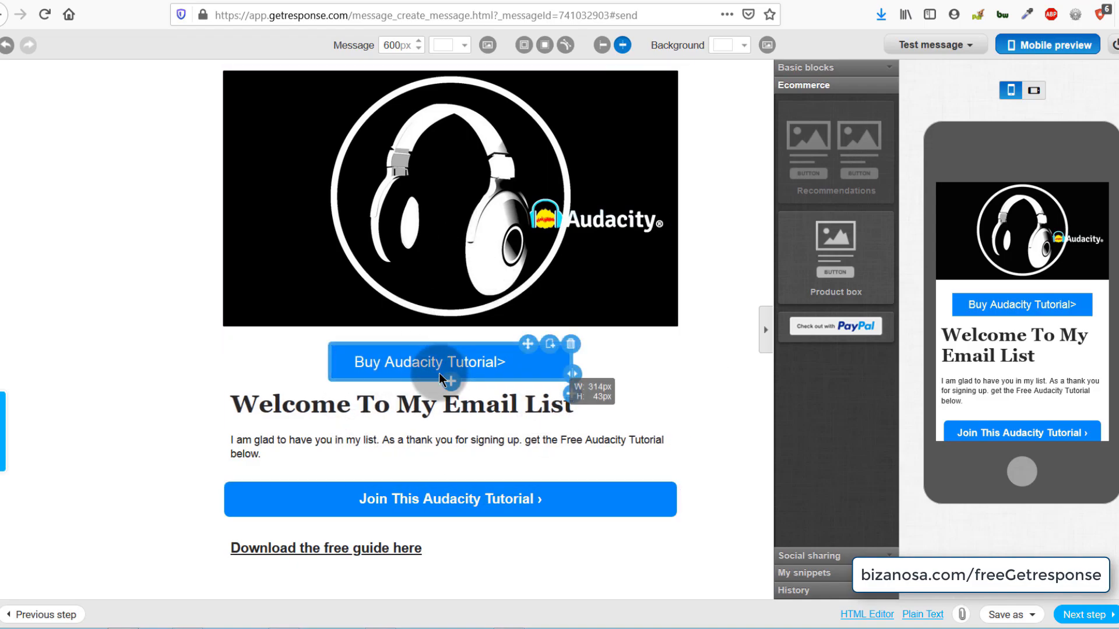
pyautogui.click(1115, 45)
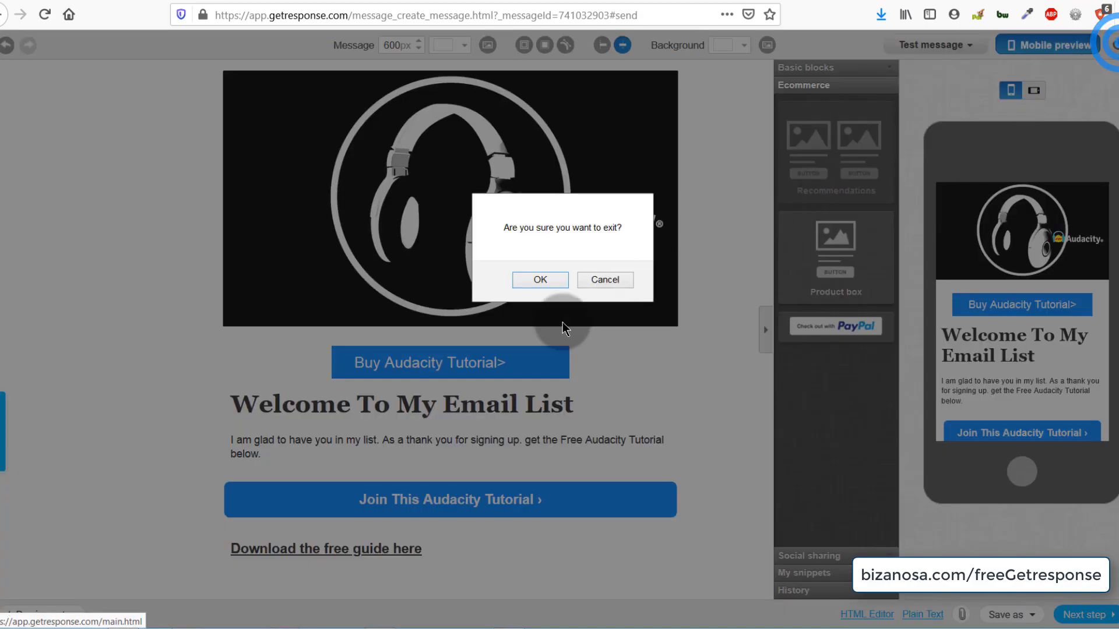
pyautogui.click(534, 278)
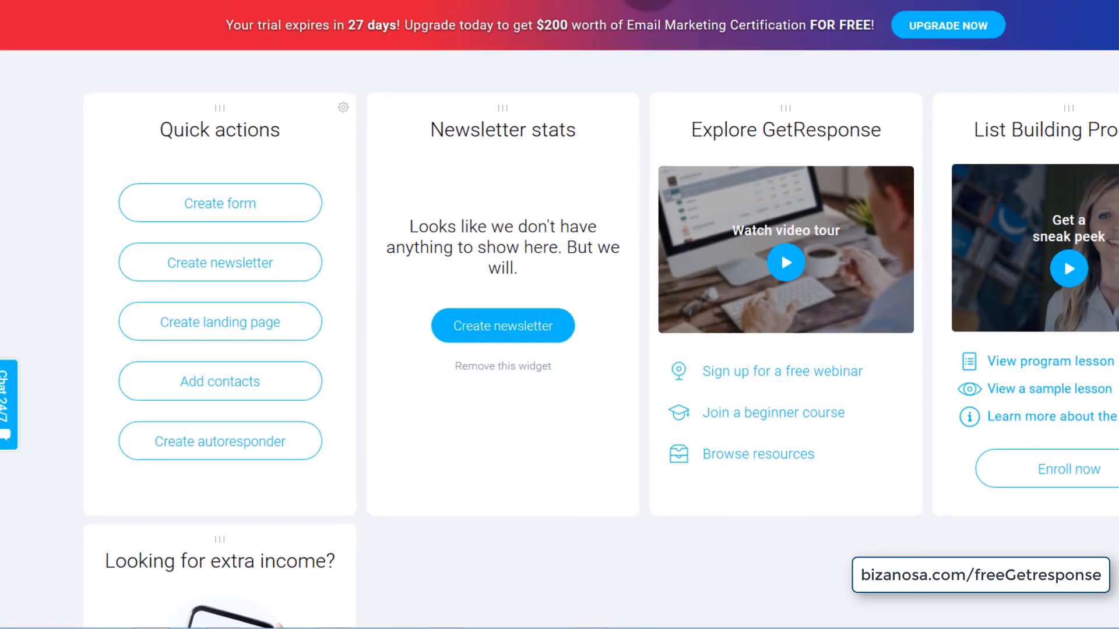
pyautogui.click(752, 12)
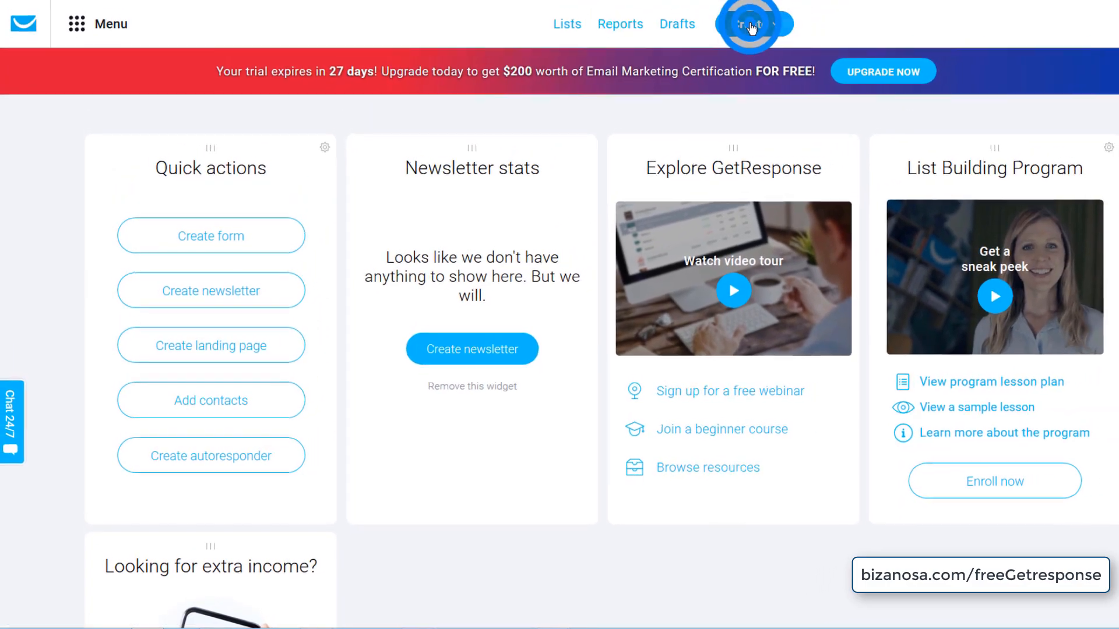
pyautogui.click(611, 125)
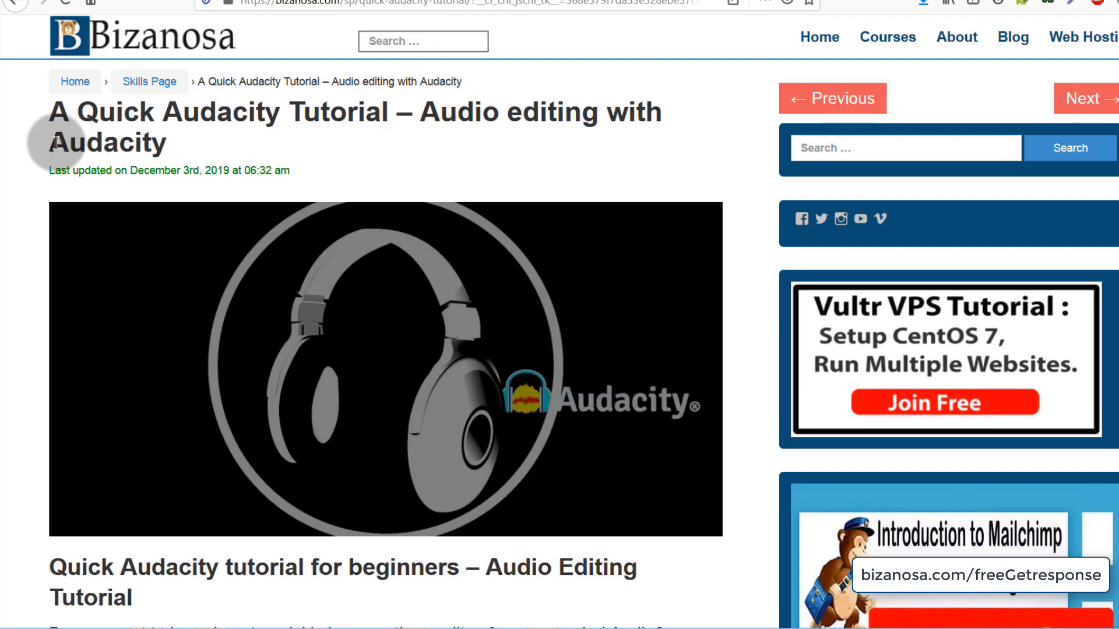
# - Copy the article title 'A Quick Audacity Tutorial' and pick the Drag-and-Drop Email Editor
pyautogui.click(53, 109)
pyautogui.moveTo(53, 109); pyautogui.dragTo(404, 114)
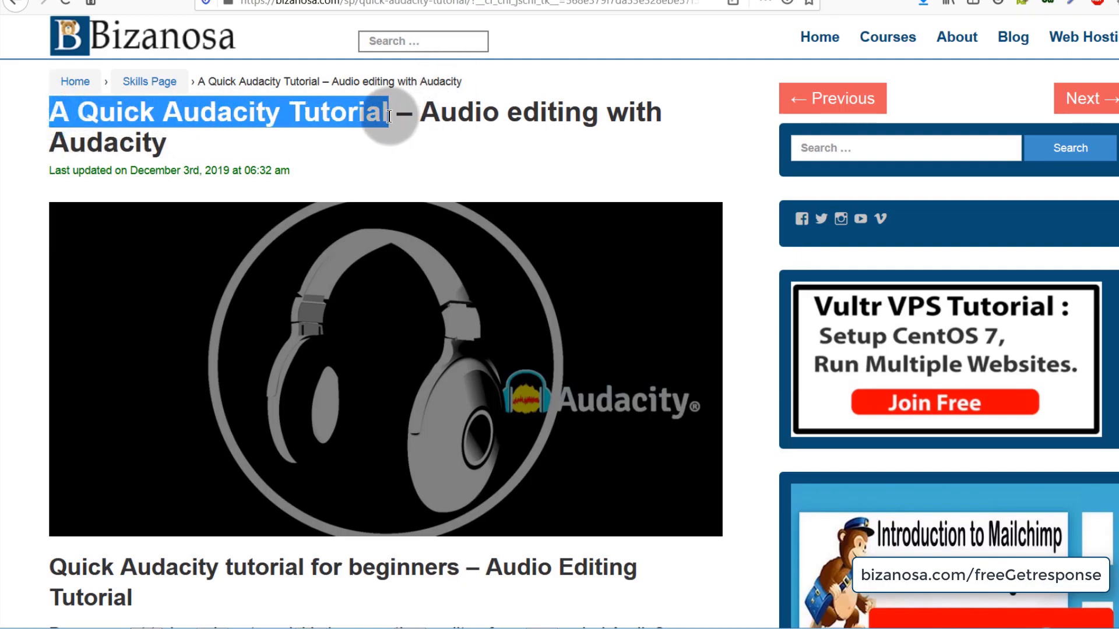
pyautogui.rightClick(368, 114)
pyautogui.click(409, 126)
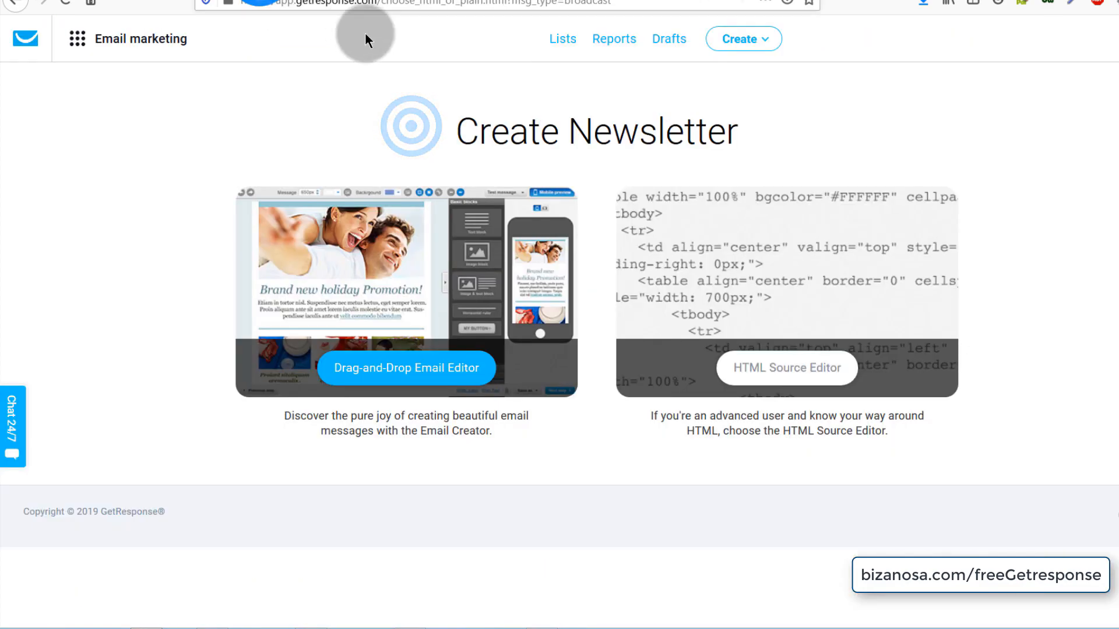
pyautogui.click(368, 373)
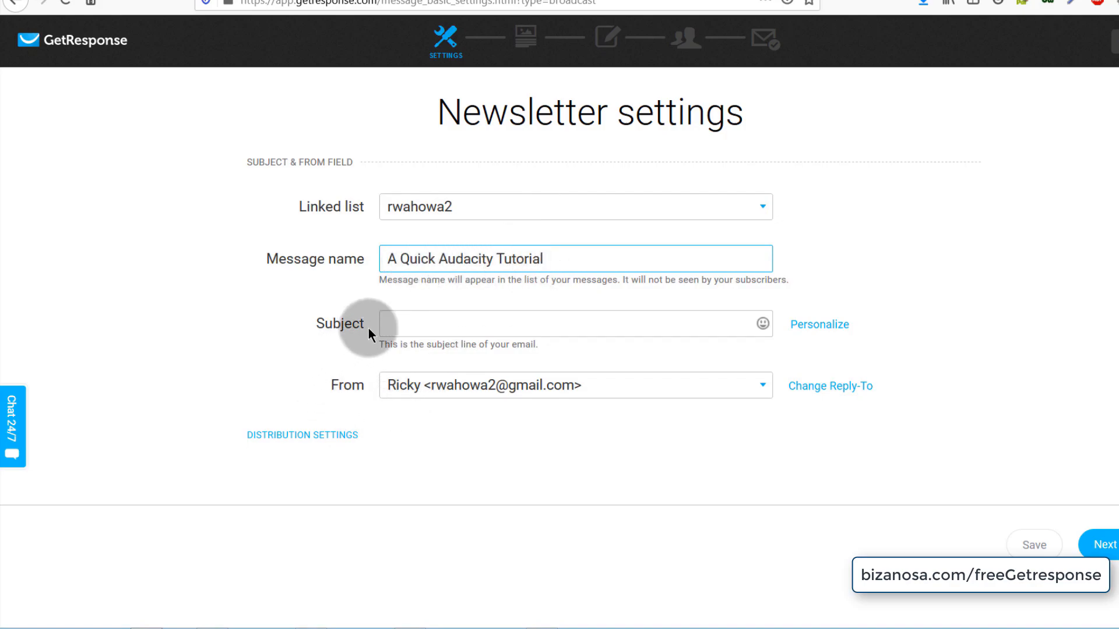
# - Fill the newsletter subject with 'A Quick Audacity Tutorial'
pyautogui.click(413, 327)
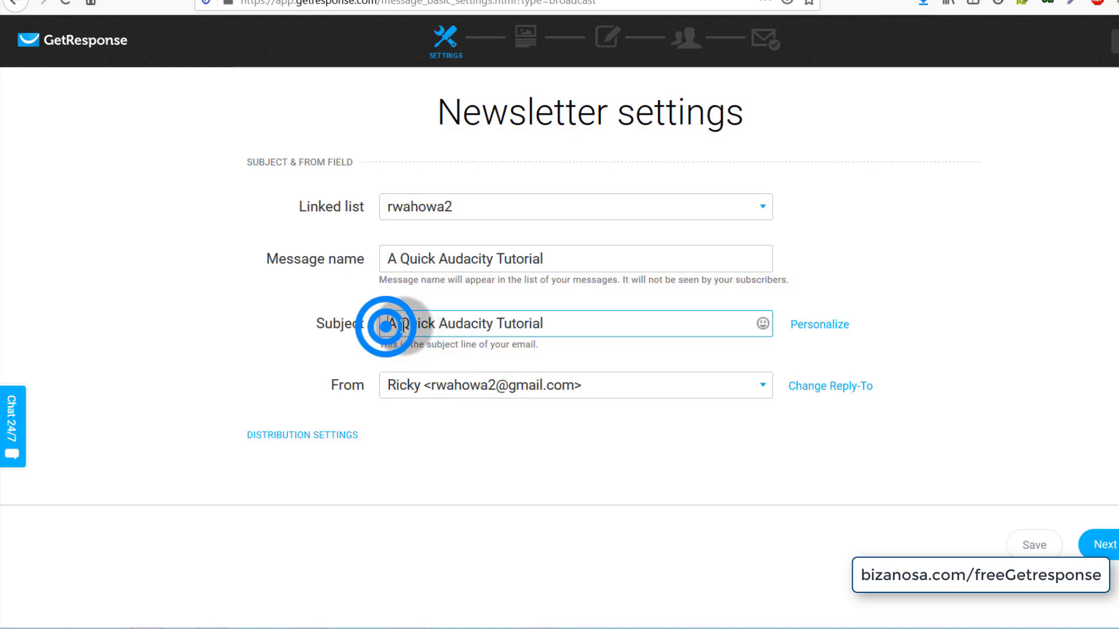
pyautogui.moveTo(404, 327); pyautogui.dragTo(551, 327)
pyautogui.click(482, 352)
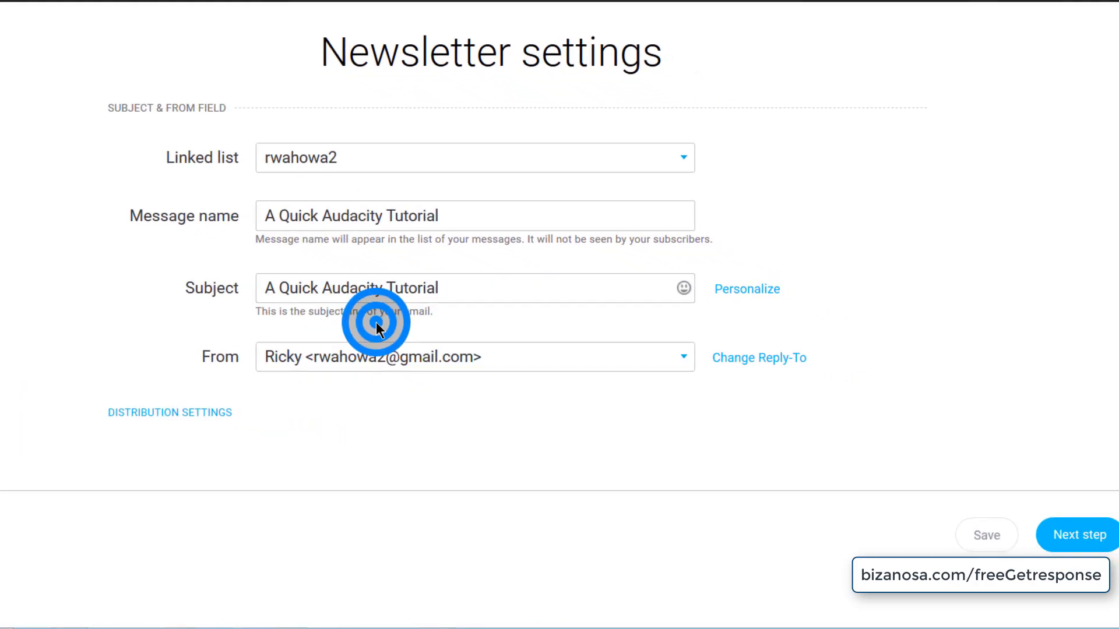
# - Start from scratch with the single-column '1 column-3' template
pyautogui.click(1083, 534)
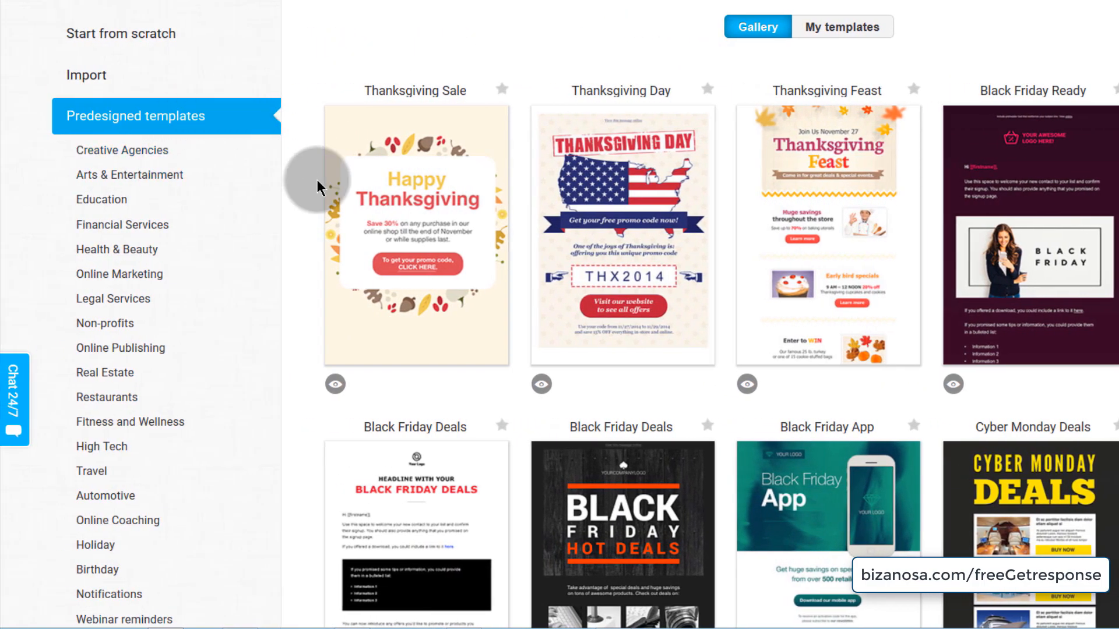
pyautogui.click(105, 36)
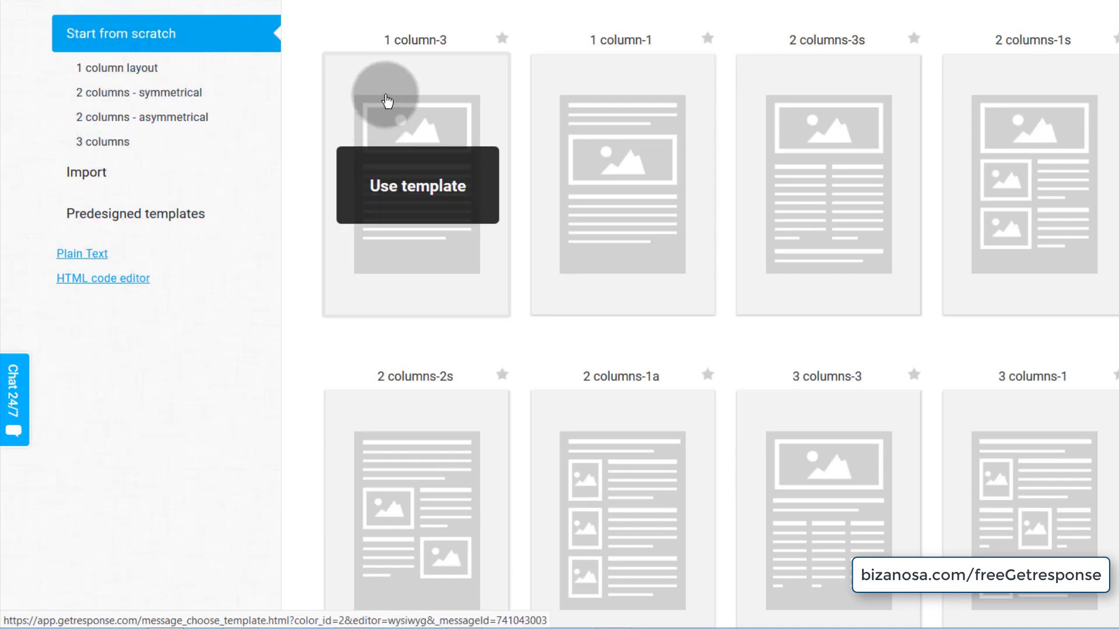
pyautogui.click(113, 71)
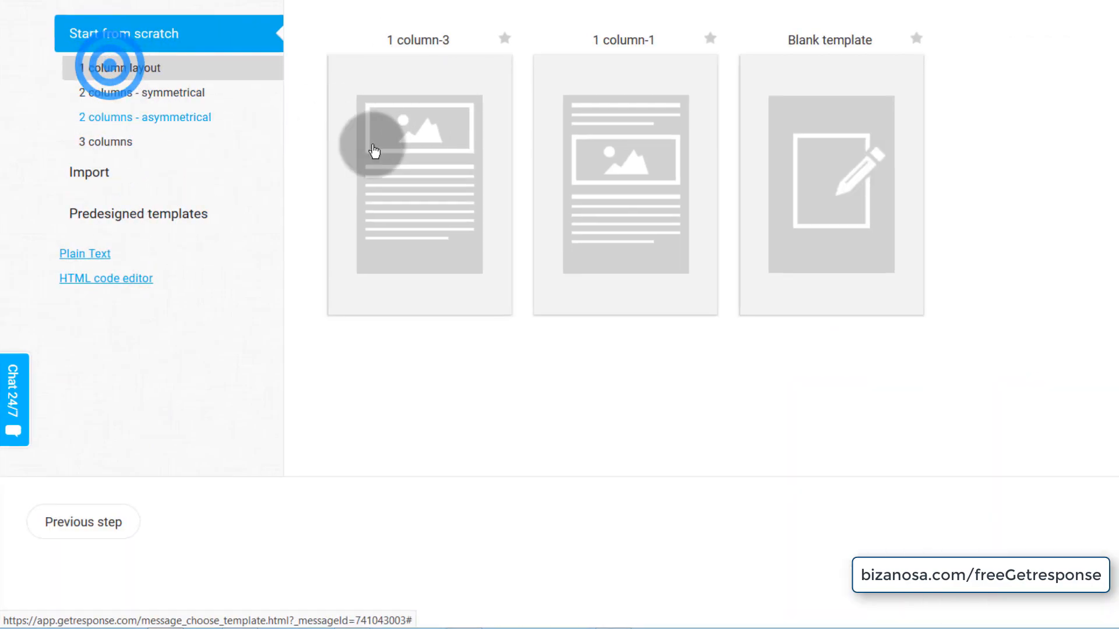
pyautogui.moveTo(379, 125)
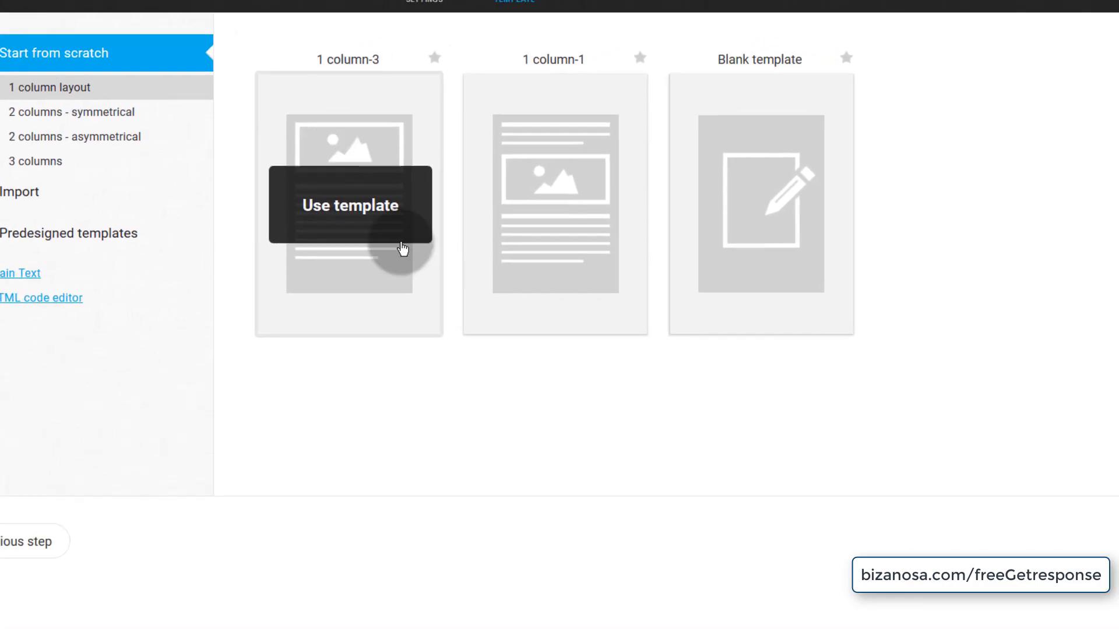
pyautogui.click(278, 200)
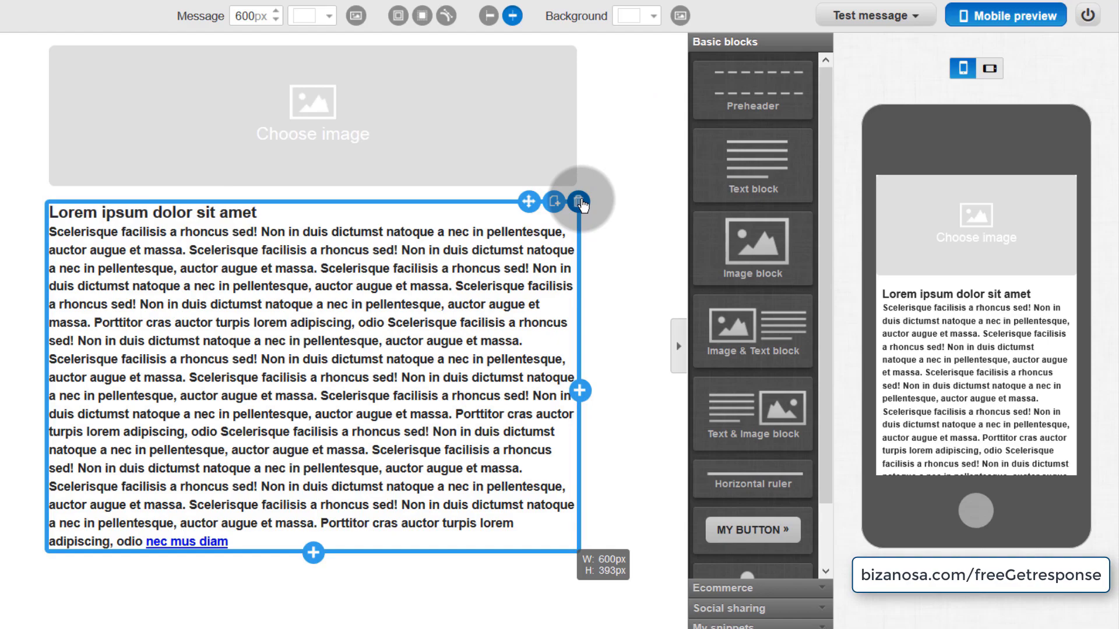
# - Replace the placeholder text with the Audacity headphones image and add a preheader above it
pyautogui.click(579, 202)
pyautogui.click(312, 106)
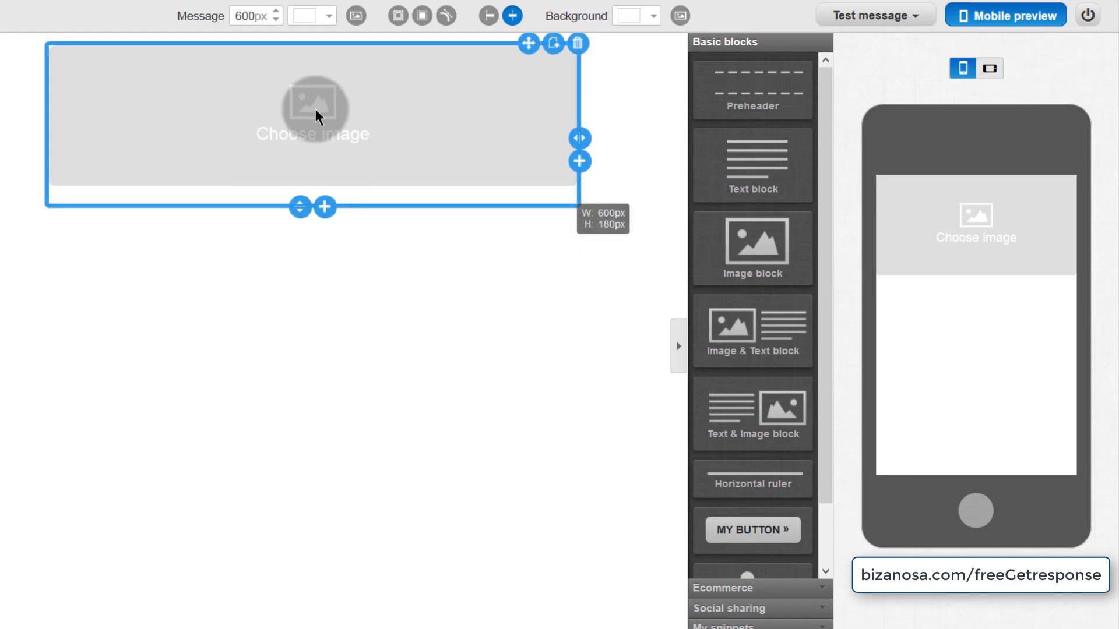
pyautogui.click(316, 111)
pyautogui.click(167, 425)
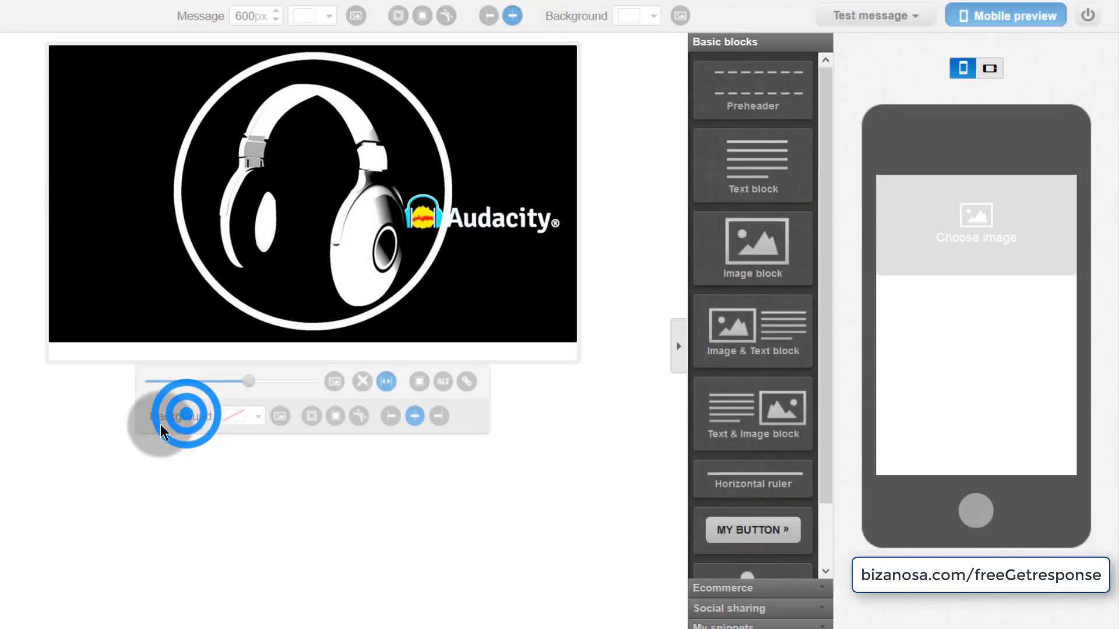
pyautogui.click(782, 81)
pyautogui.moveTo(782, 81); pyautogui.dragTo(262, 54)
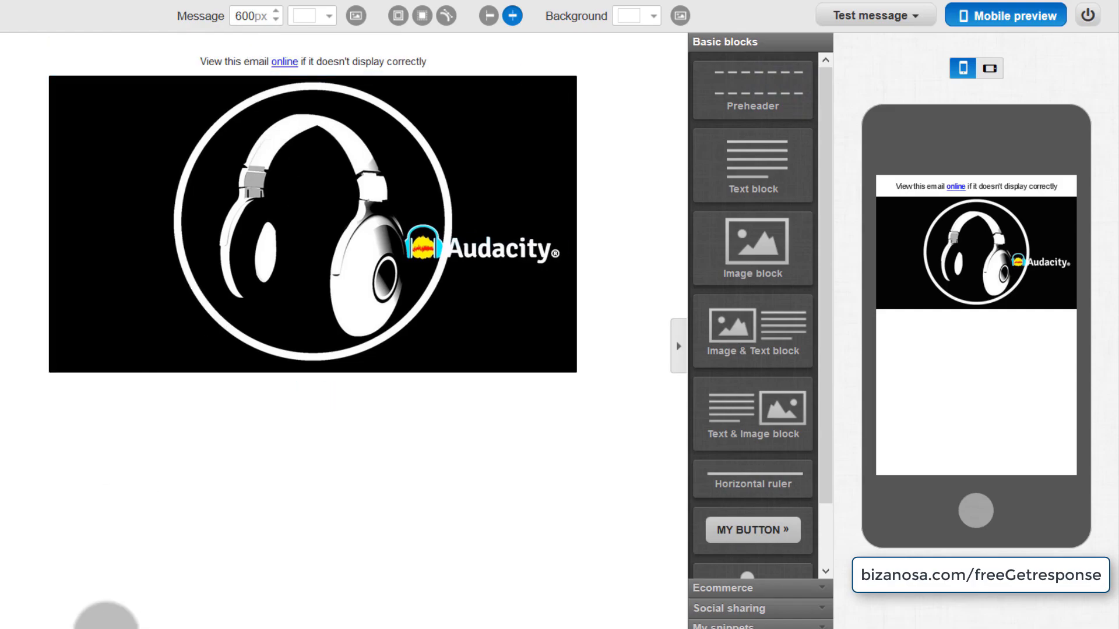
# - Add a text block under the image headed 'A Quick Audacity Tutorial' at 36px, plus an empty line
pyautogui.moveTo(756, 166); pyautogui.dragTo(37, 412)
pyautogui.click(263, 407)
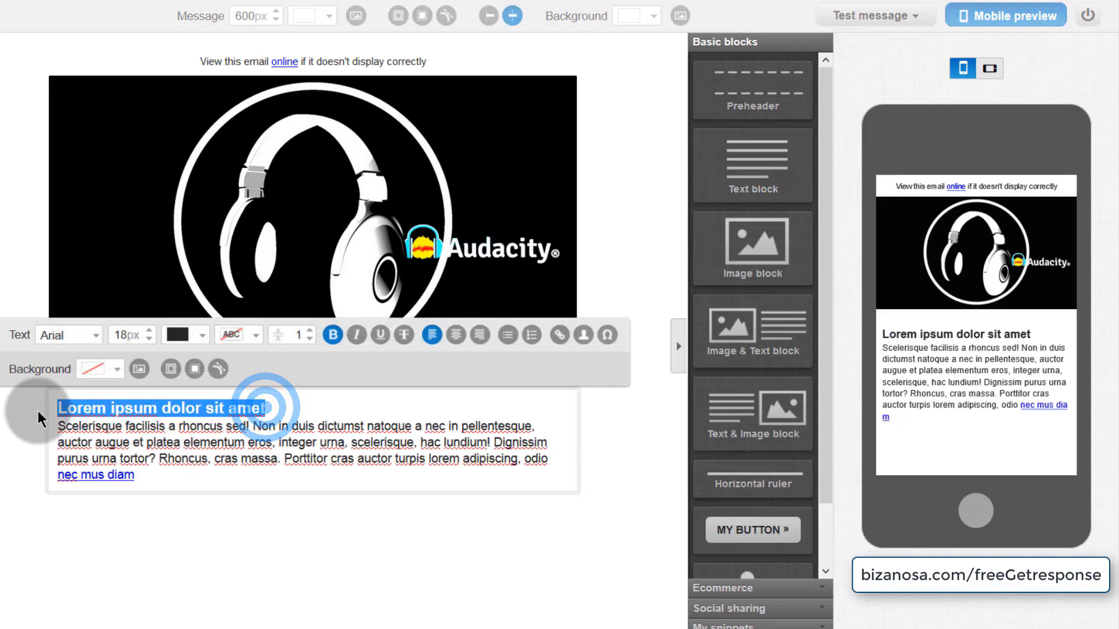
pyautogui.hotkey('ctrl', 'v')
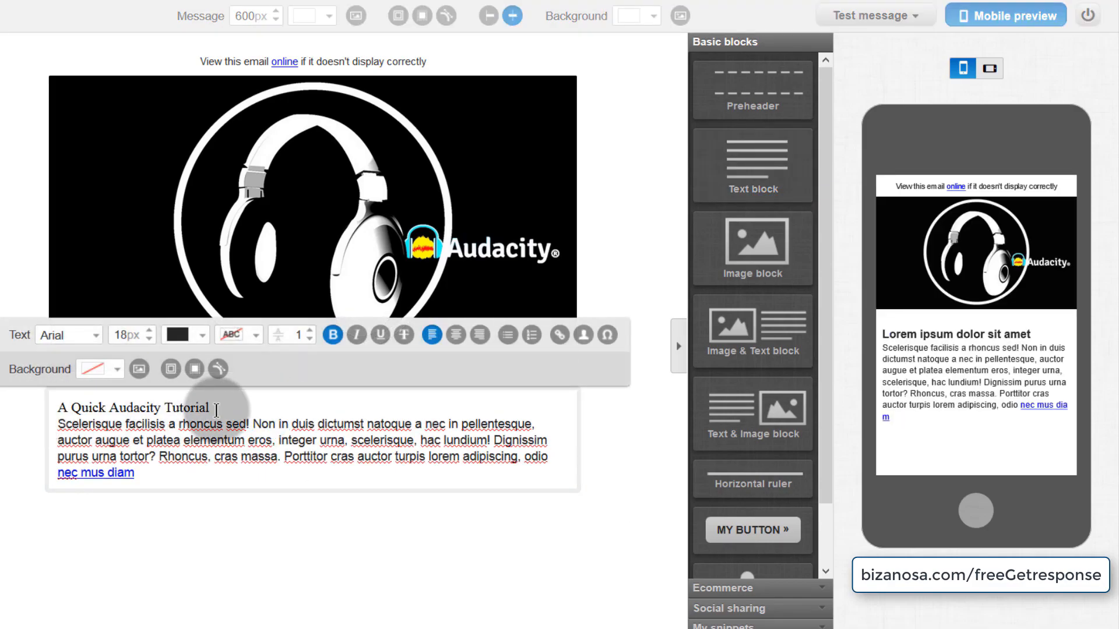
pyautogui.moveTo(226, 404); pyautogui.dragTo(57, 408)
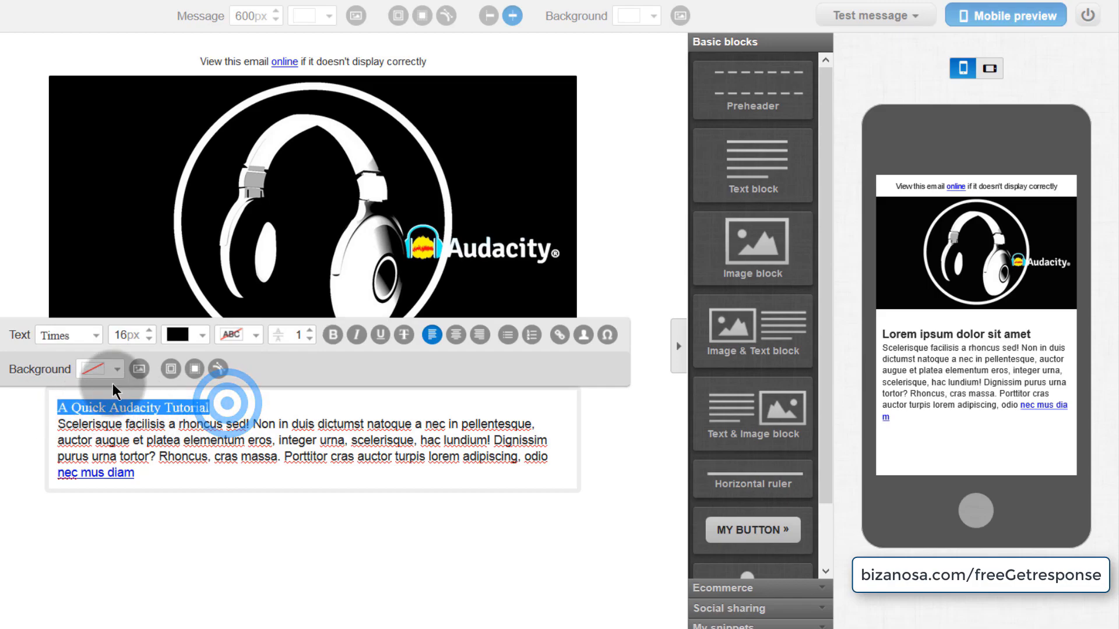
pyautogui.click(152, 332)
pyautogui.click(152, 331)
pyautogui.click(151, 331)
pyautogui.click(151, 331)
pyautogui.doubleClick(151, 331)
pyautogui.click(151, 332)
pyautogui.click(150, 333)
pyautogui.click(150, 333)
pyautogui.click(150, 333)
pyautogui.click(150, 333)
pyautogui.click(151, 332)
pyautogui.click(151, 333)
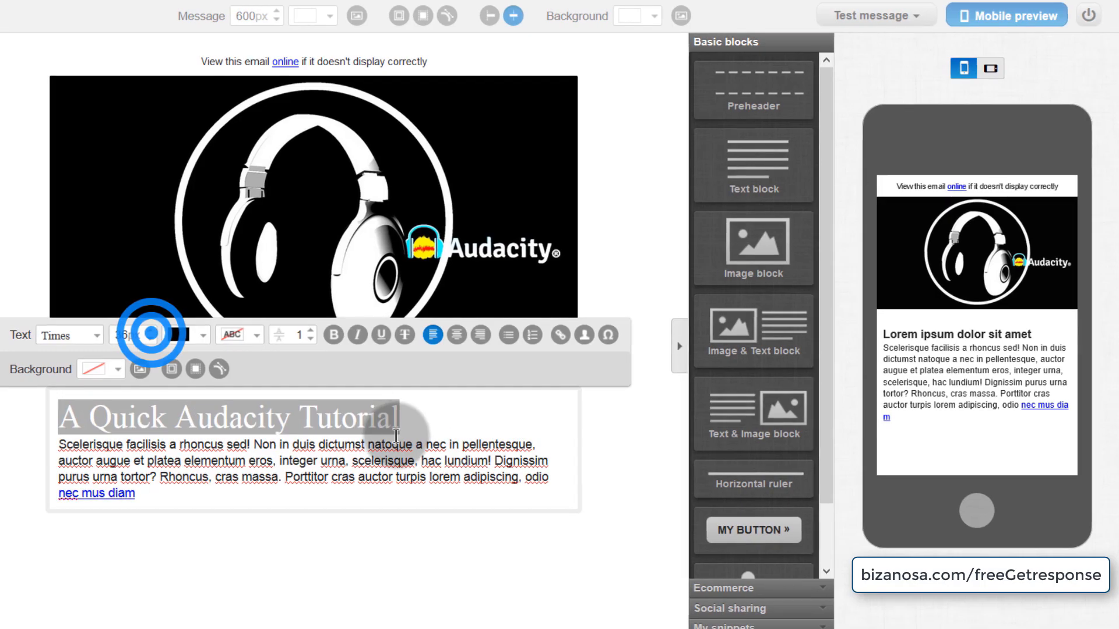
pyautogui.click(405, 422)
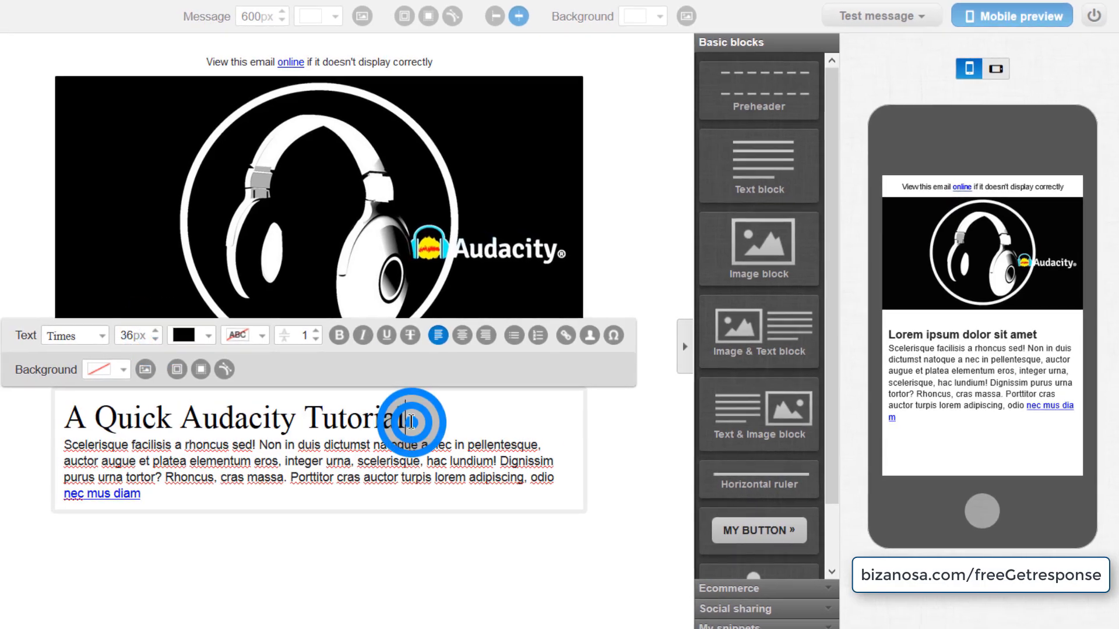
pyautogui.press('Return')
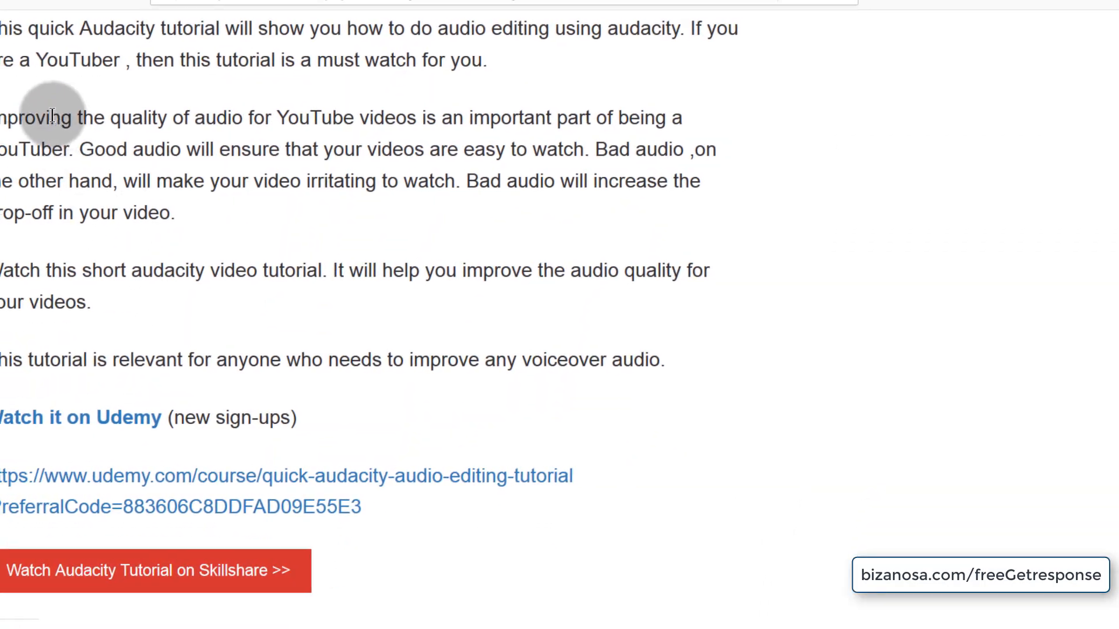
# - Copy the three tutorial paragraphs under 'This Audacity video Tutorial' from the blog post
pyautogui.scroll(3, 35, 99)
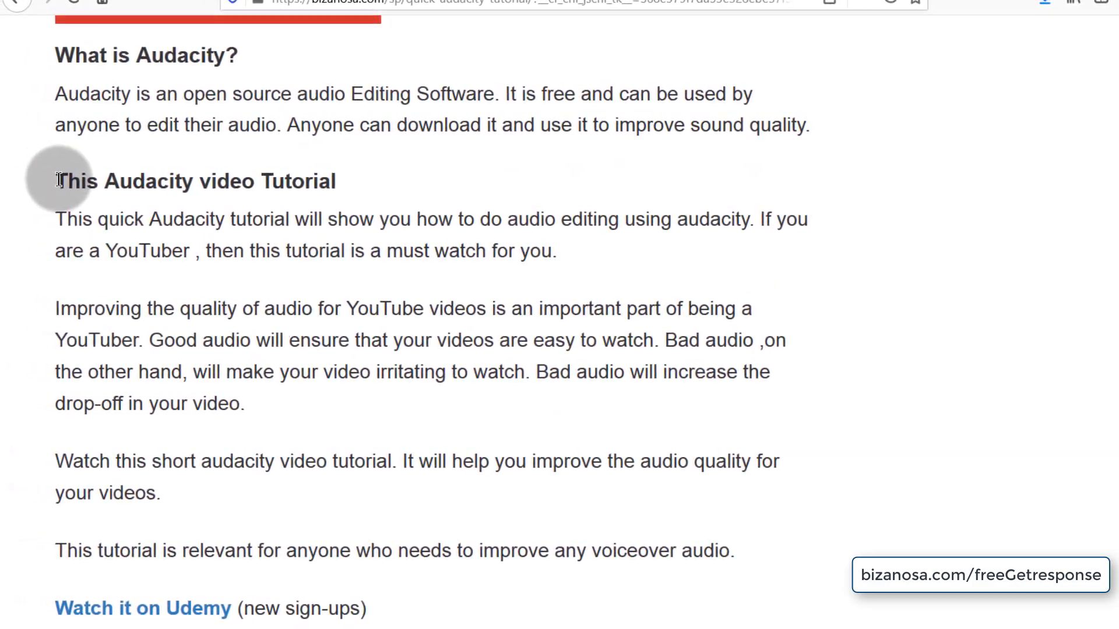
pyautogui.moveTo(58, 217); pyautogui.dragTo(215, 469)
pyautogui.rightClick(215, 465)
pyautogui.click(257, 474)
# - Replace the placeholder paragraph with the three pasted Audacity tutorial paragraphs, separated by blank lines
pyautogui.click(303, 2)
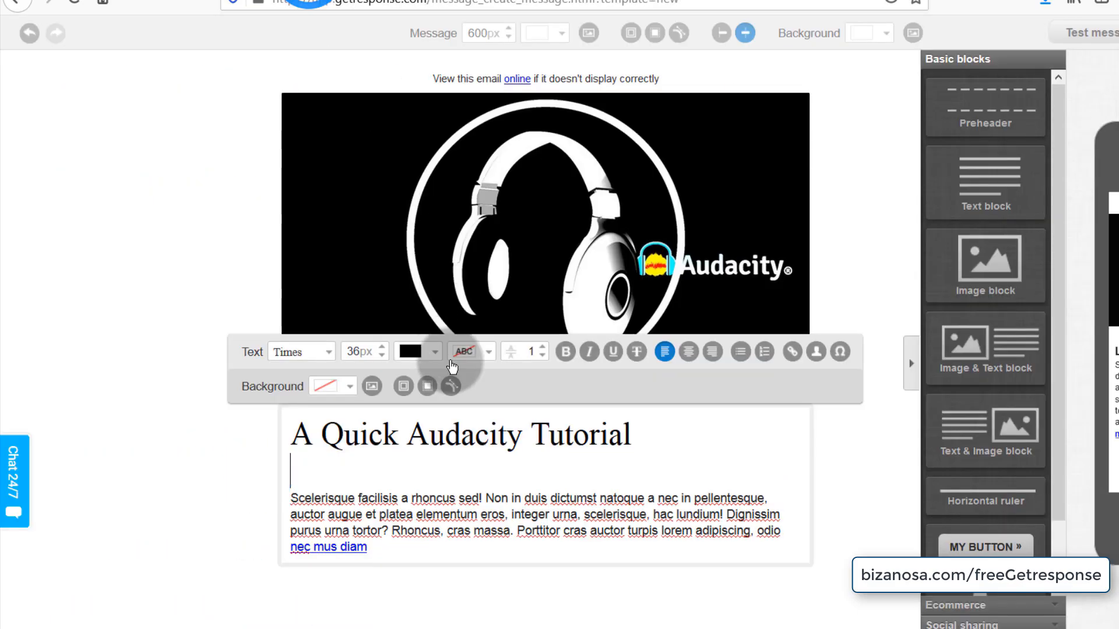
pyautogui.moveTo(292, 492); pyautogui.dragTo(395, 550)
pyautogui.rightClick(326, 503)
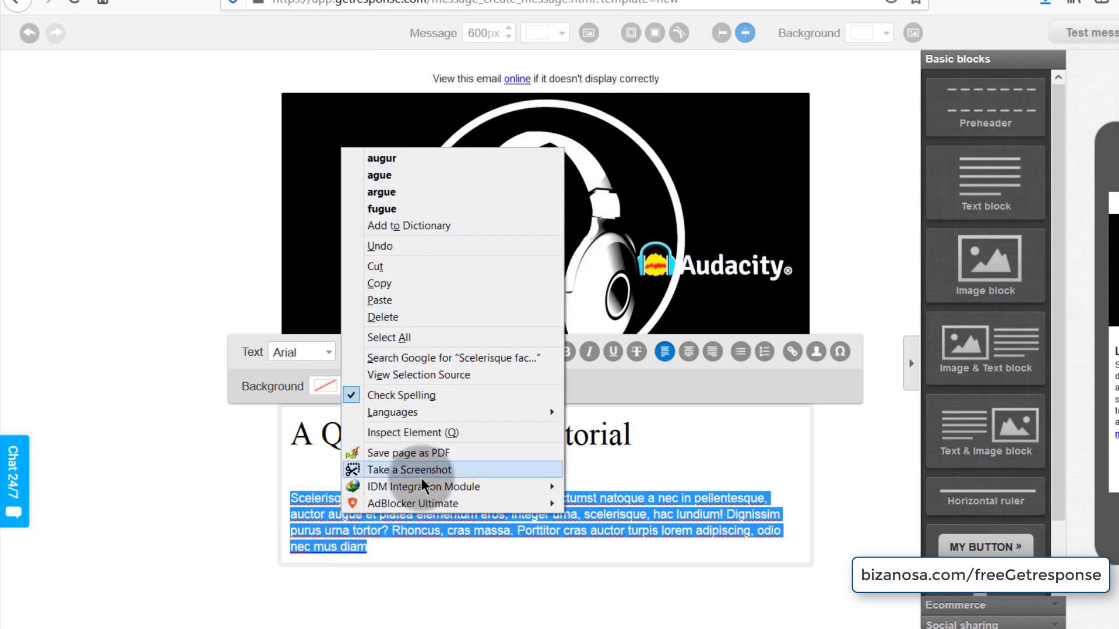
pyautogui.click(400, 300)
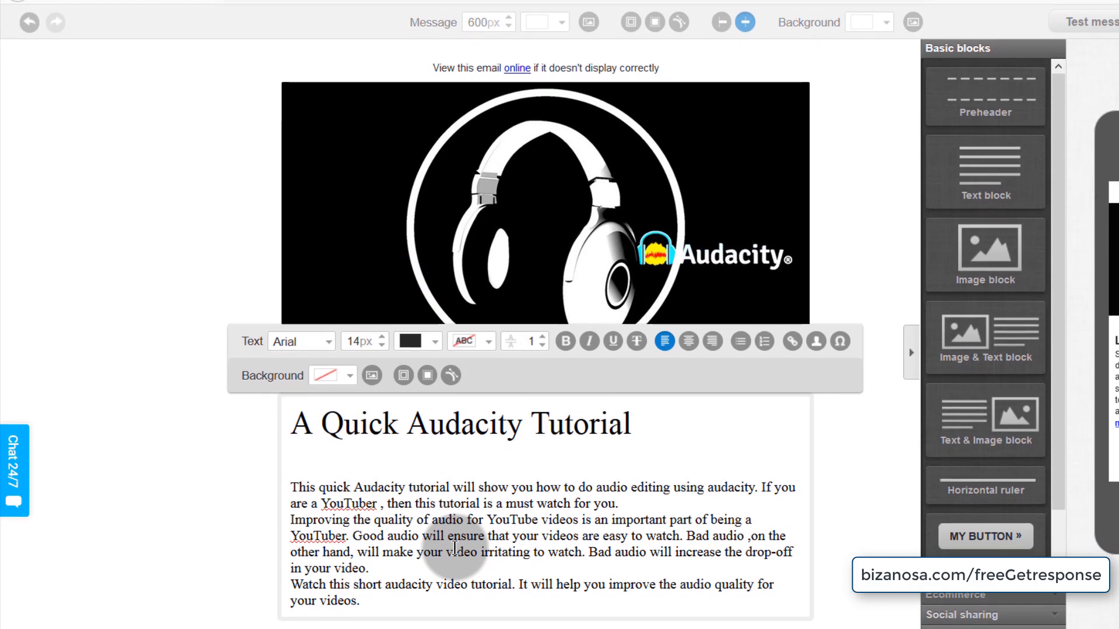
pyautogui.click(377, 563)
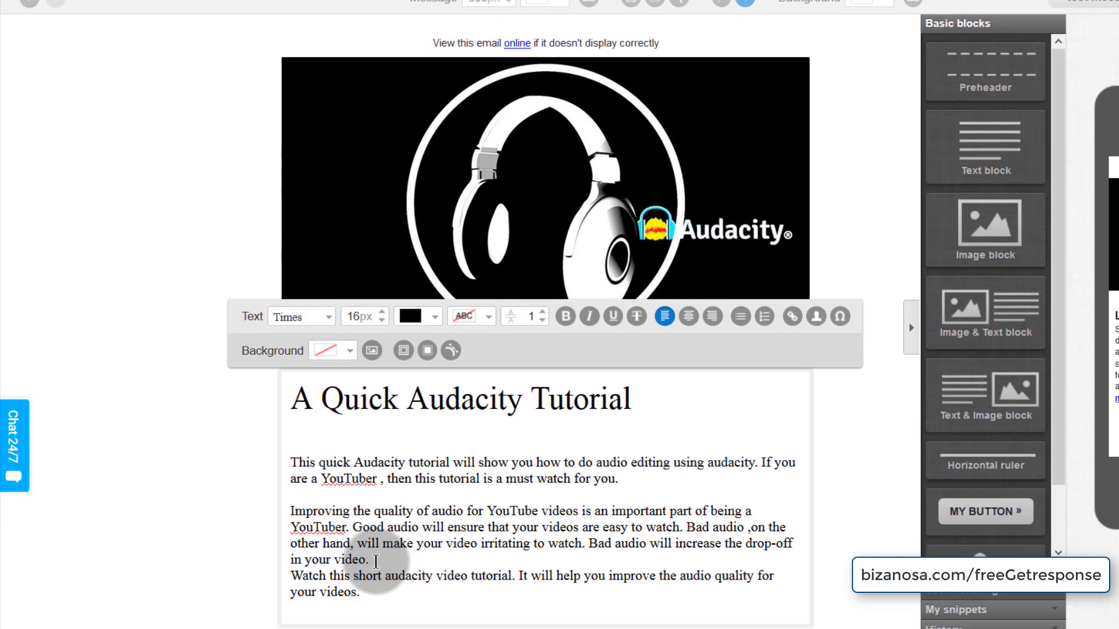
pyautogui.press('Return')
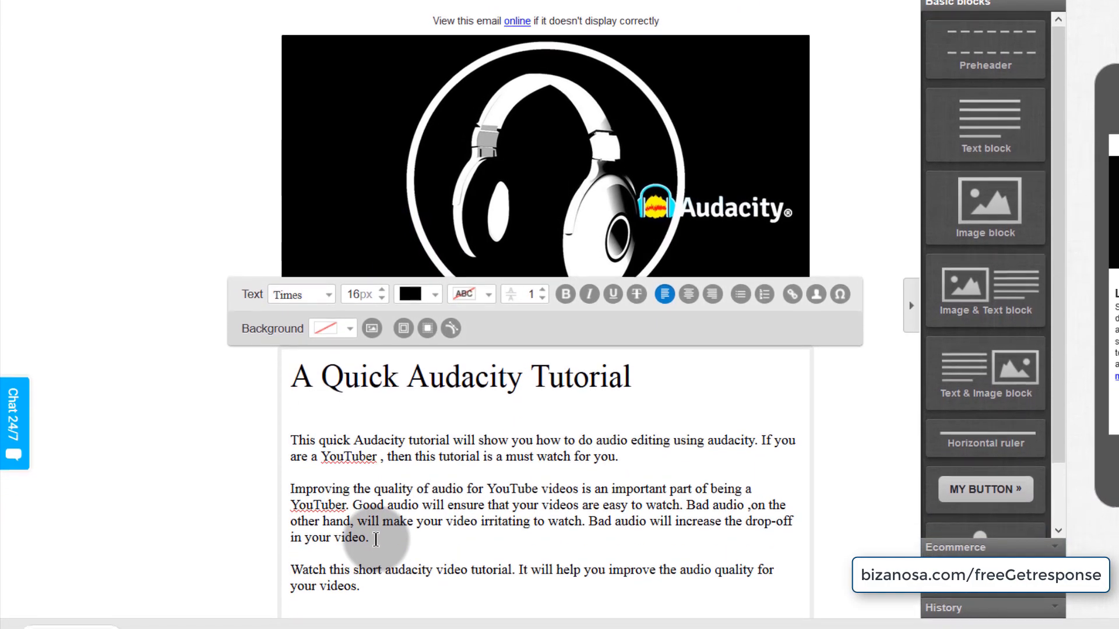
# - Add a bold call-to-action line below the tutorial about buying through PayPal, followed by an empty line
pyautogui.click(356, 580)
pyautogui.press('Return')
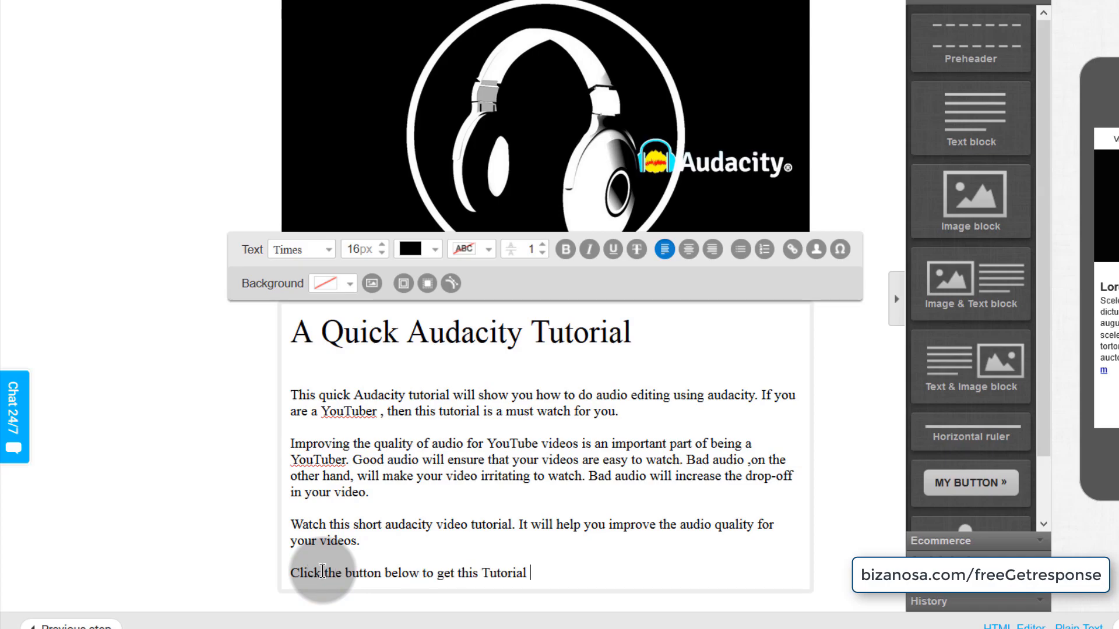
pyautogui.write('ypal to make this purchase.')
pyautogui.moveTo(290, 573); pyautogui.dragTo(423, 588)
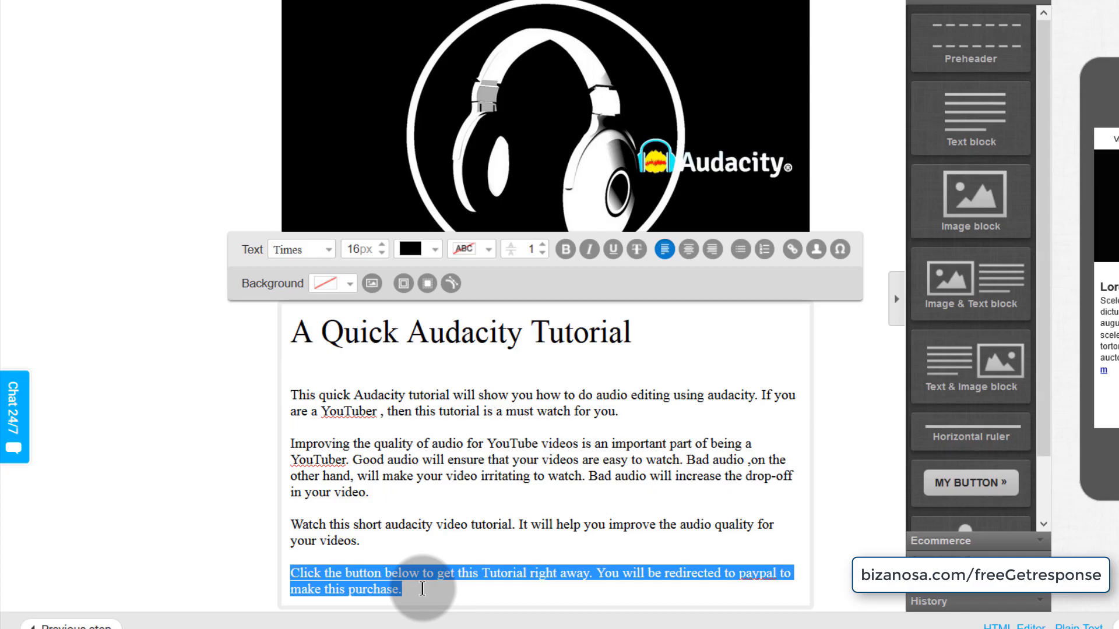
pyautogui.click(563, 251)
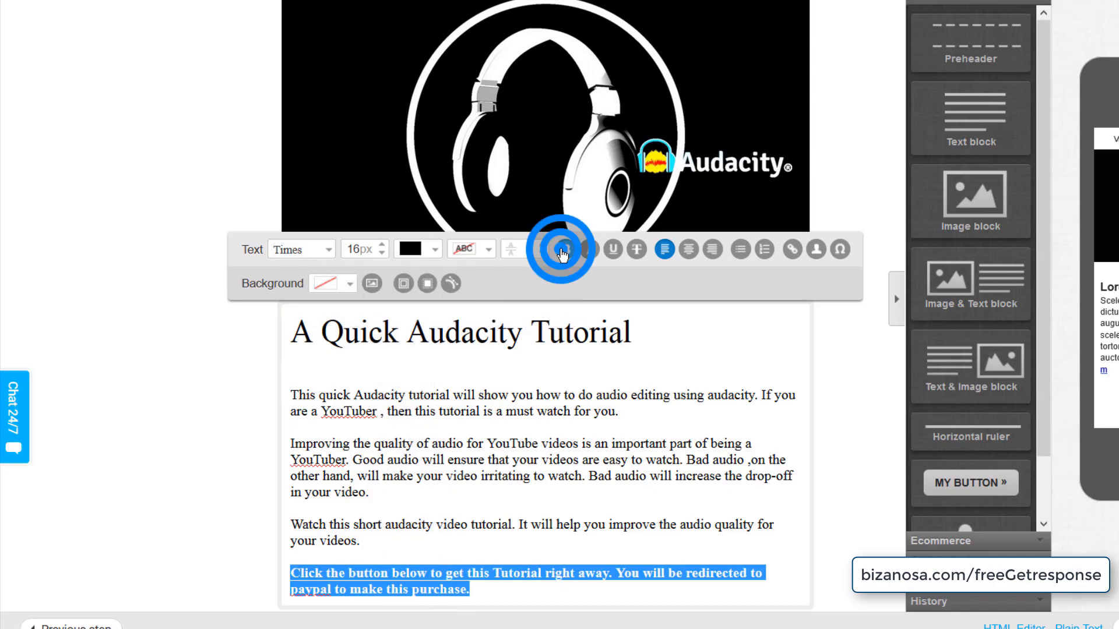
pyautogui.scroll(-1, 467, 531)
pyautogui.click(483, 568)
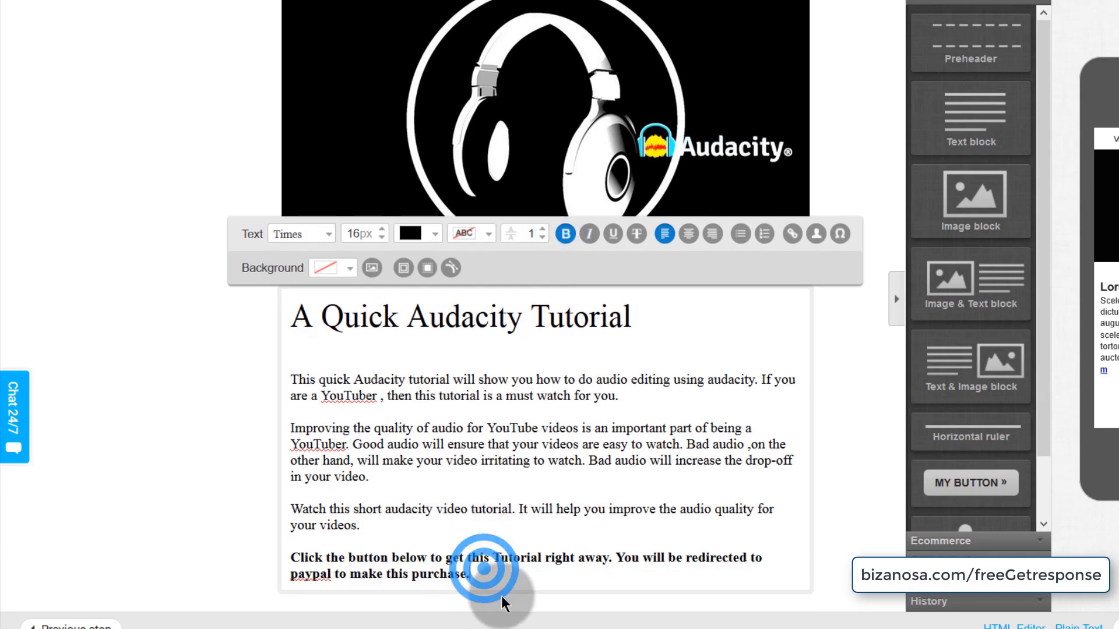
pyautogui.press('Return')
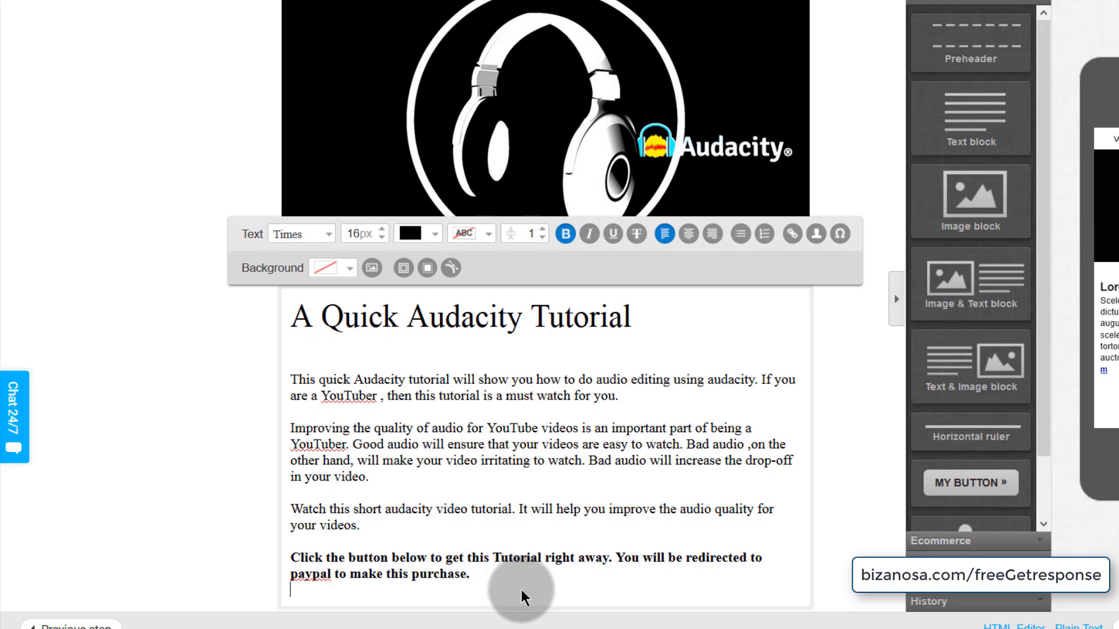
pyautogui.scroll(-1, 621, 484)
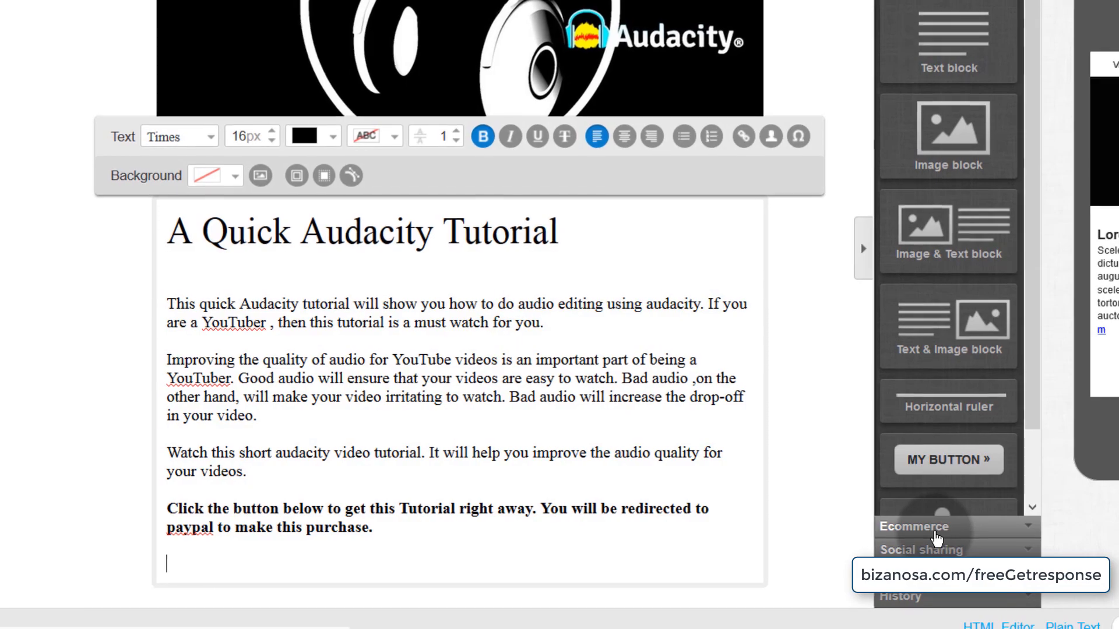
# - Add a PayPal Buy Now button below the text and widen it across the email
pyautogui.click(933, 526)
pyautogui.moveTo(971, 254); pyautogui.dragTo(353, 592)
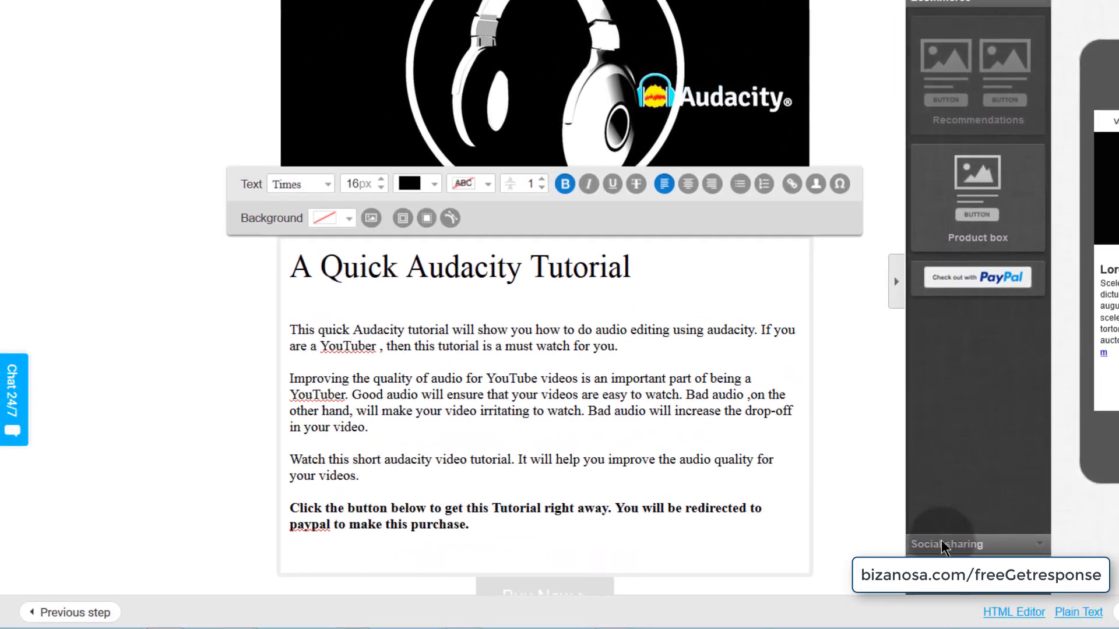
pyautogui.scroll(-1, 851, 491)
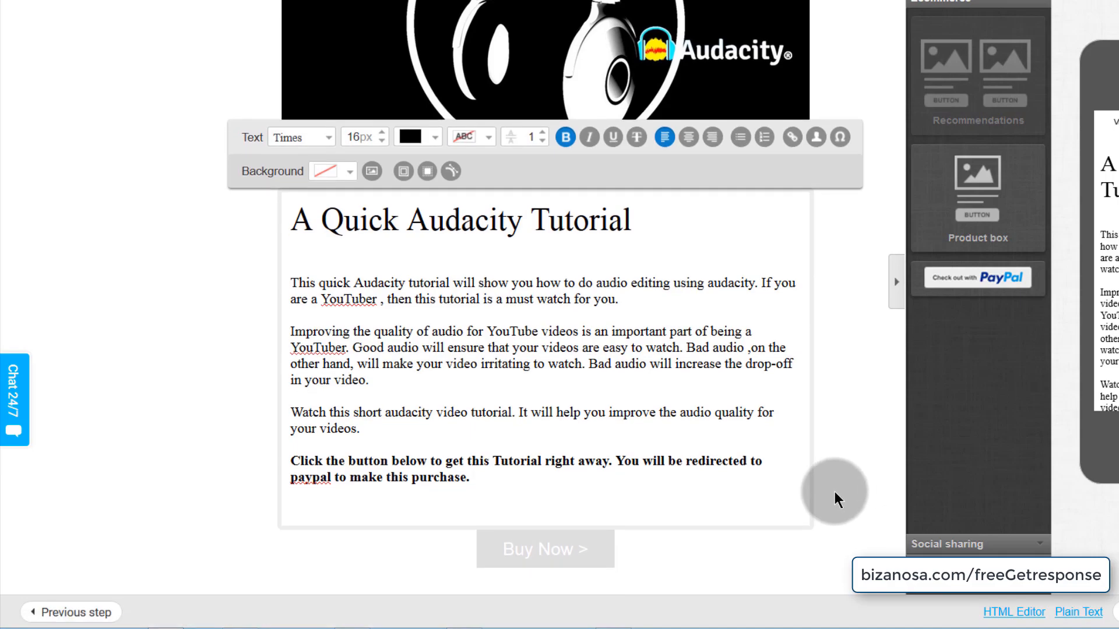
pyautogui.click(557, 542)
pyautogui.moveTo(618, 571); pyautogui.dragTo(950, 550)
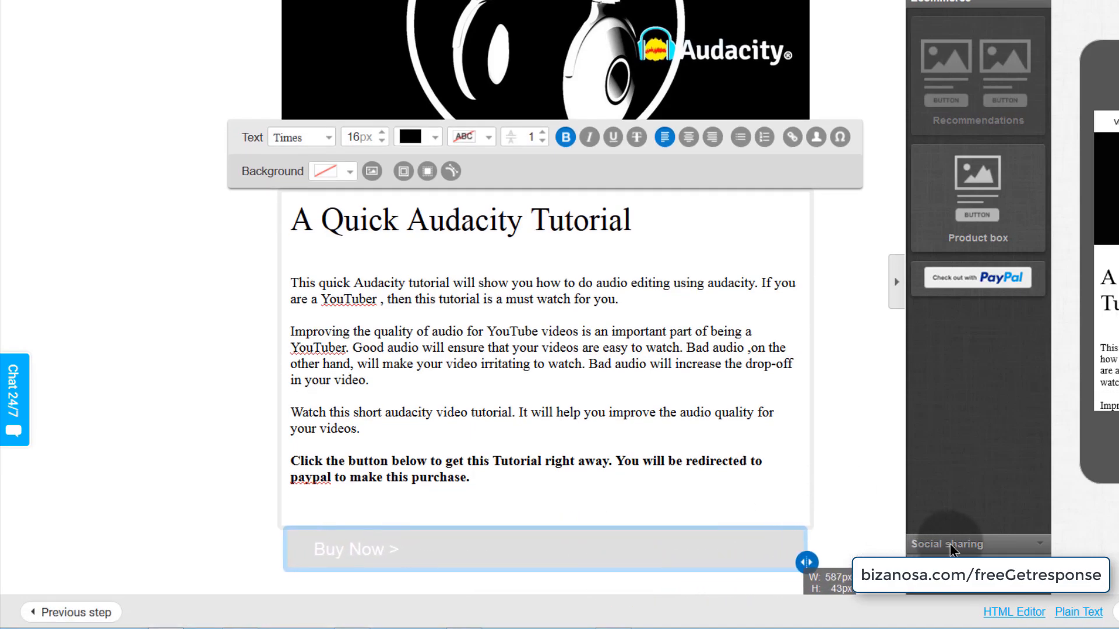
# - Link the button to the Audacity Tutorial PayPal item and make it red
pyautogui.click(445, 555)
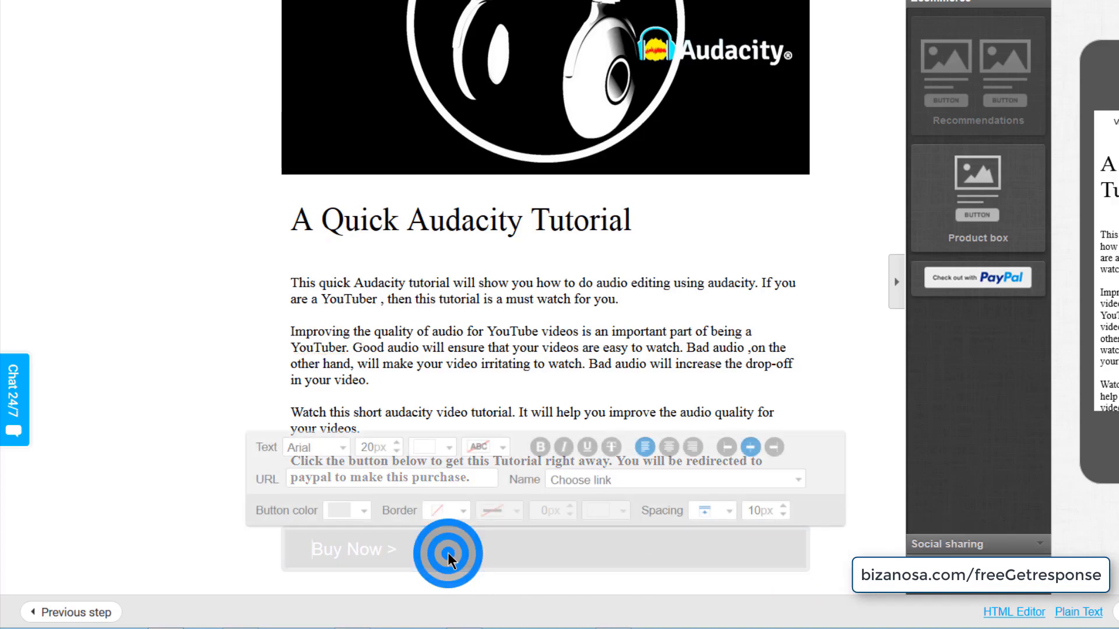
pyautogui.click(636, 481)
pyautogui.click(623, 512)
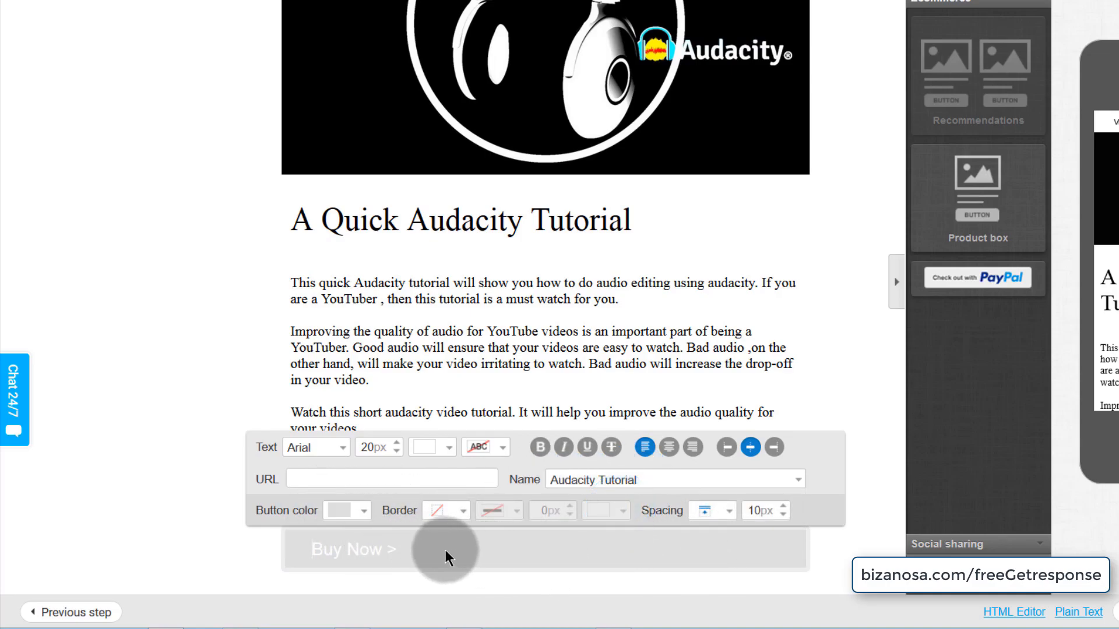
pyautogui.click(361, 511)
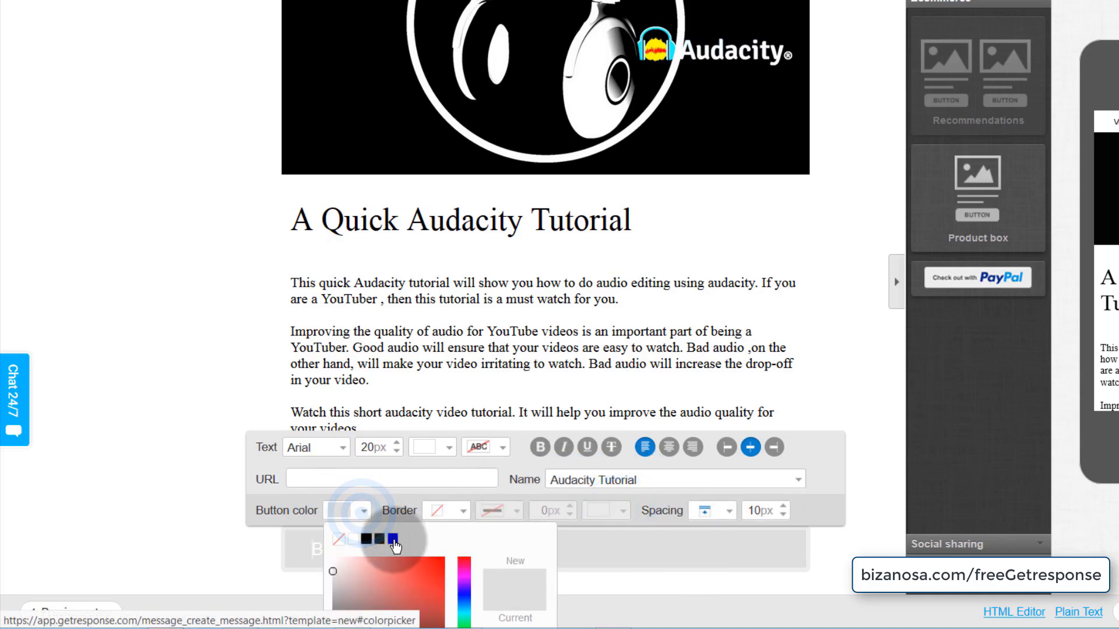
pyautogui.scroll(-2, 488, 561)
pyautogui.click(539, 617)
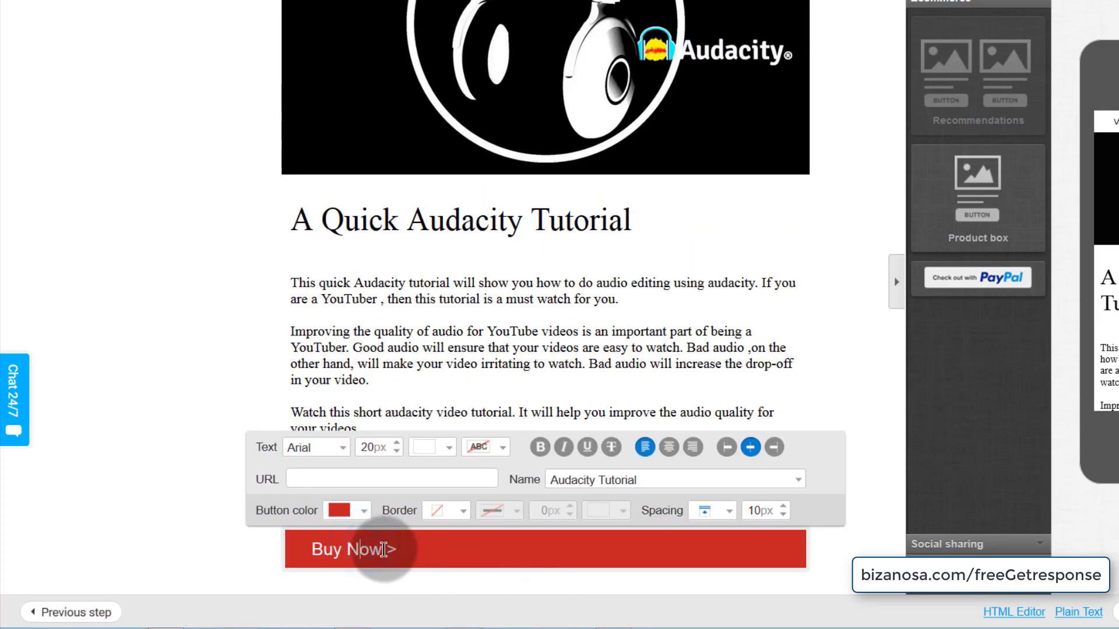
# - Change the button label to 'Get This Audacity Tutorial >'
pyautogui.moveTo(383, 550); pyautogui.dragTo(346, 544)
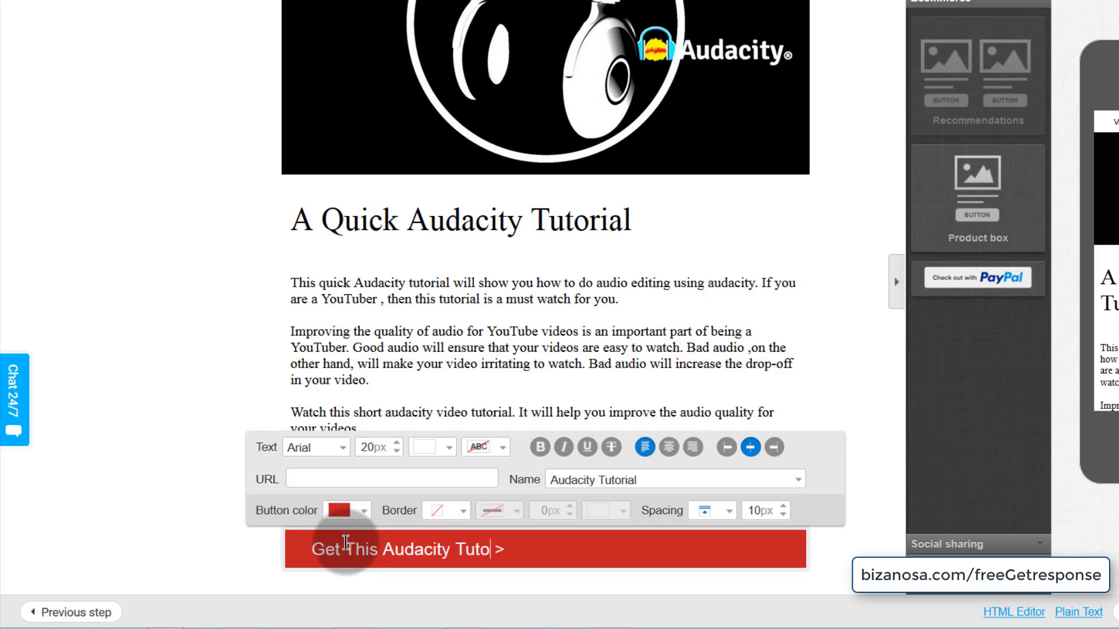
pyautogui.write('orial')
pyautogui.click(142, 506)
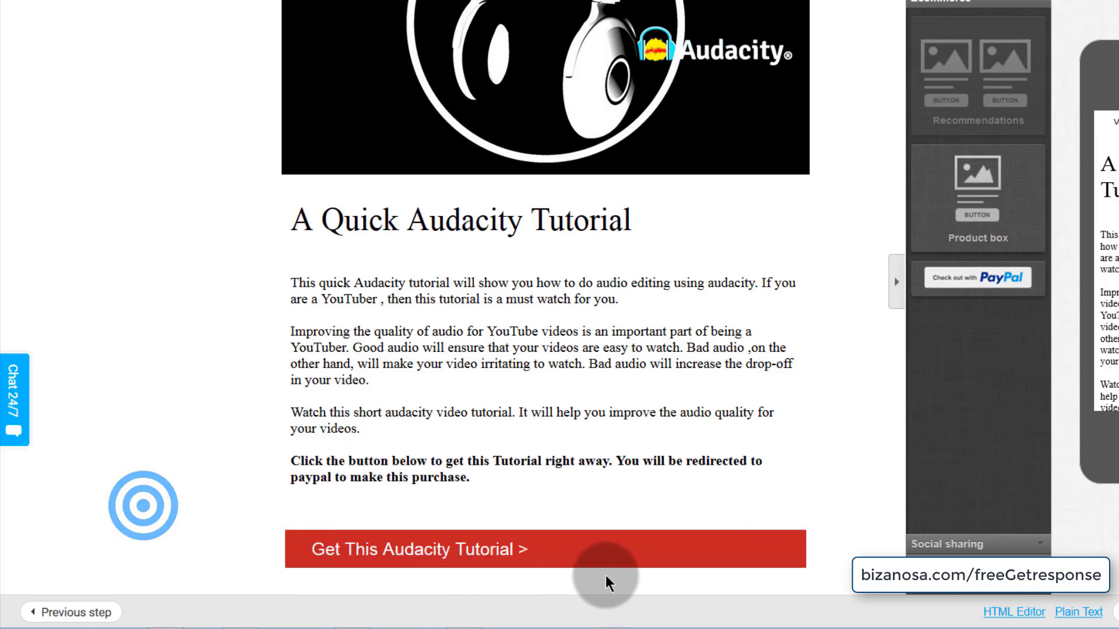
pyautogui.click(508, 564)
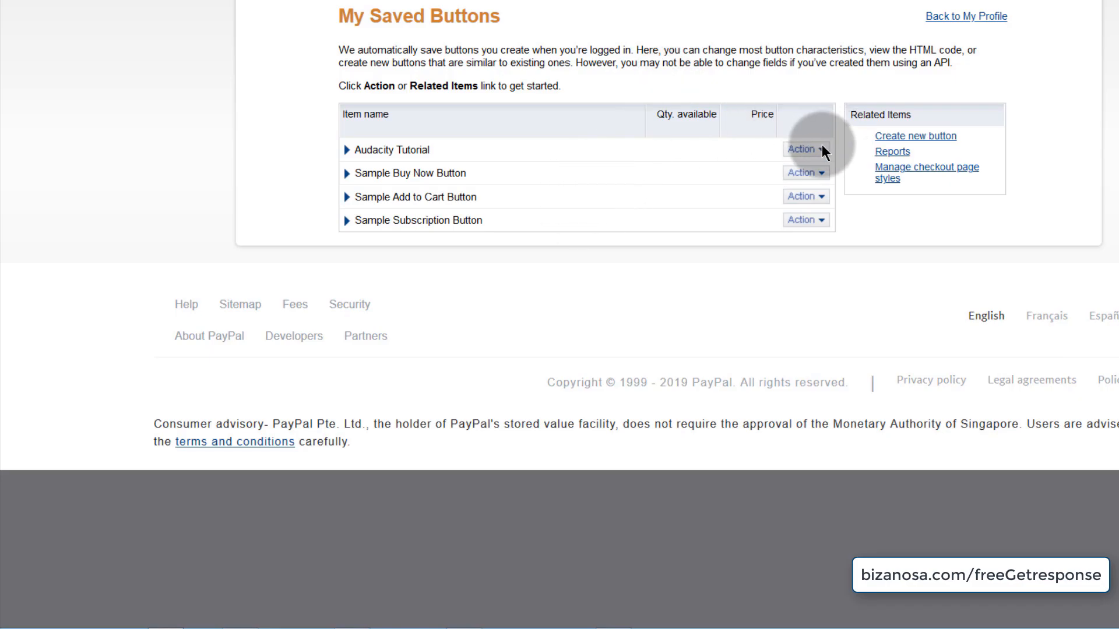
pyautogui.click(822, 149)
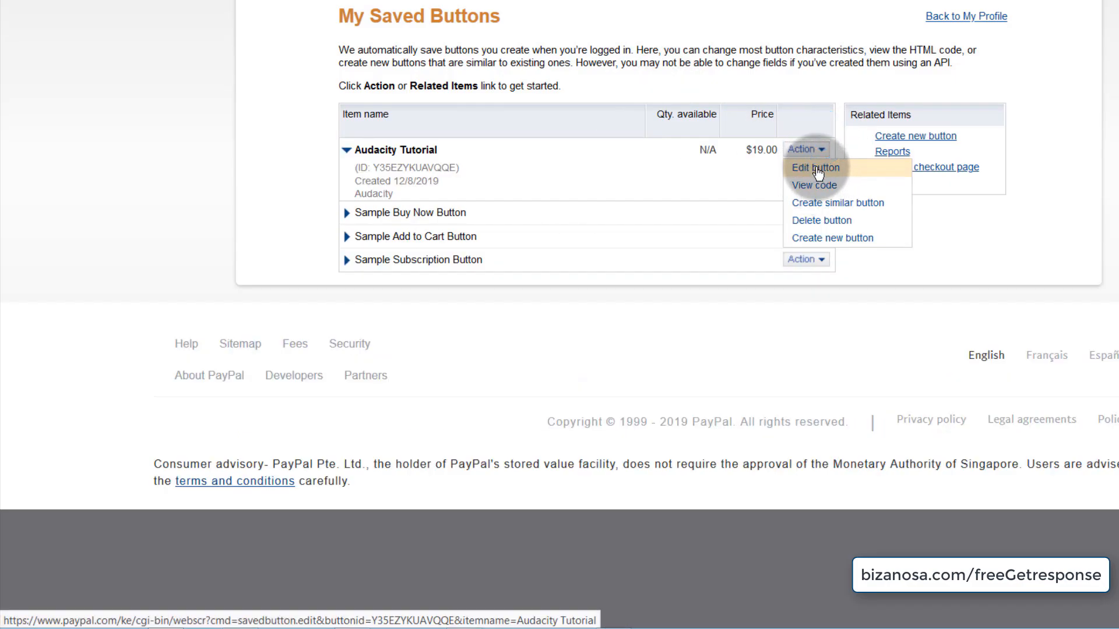
# - Check that the Audacity Tutorial PayPal button's finish-checkout URL is the quick-audacity-tutorial page
pyautogui.click(816, 168)
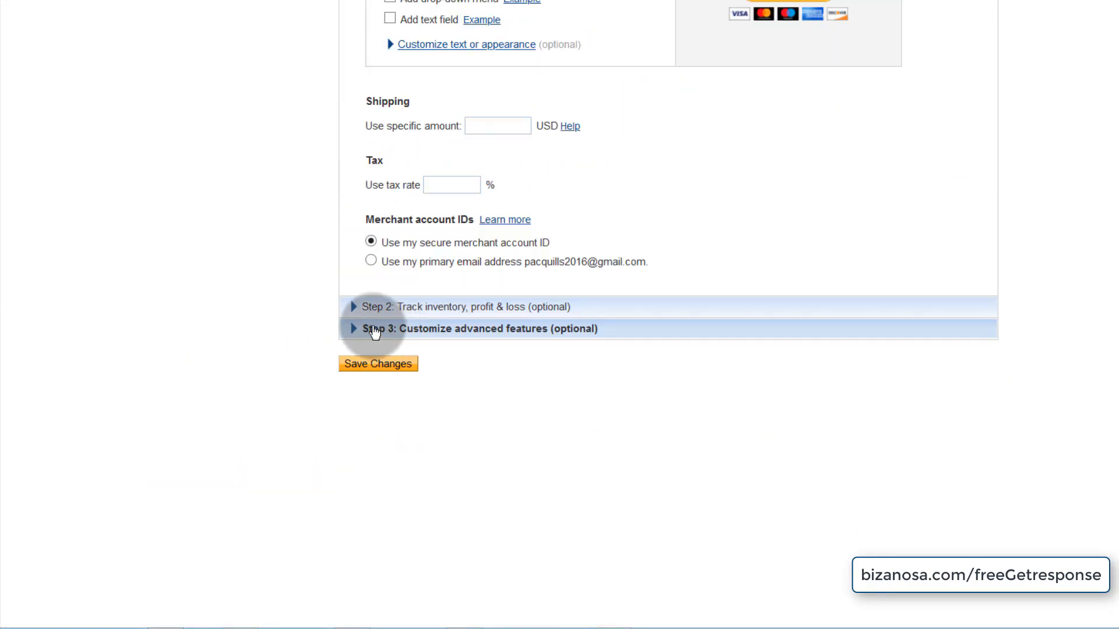
pyautogui.click(373, 330)
pyautogui.scroll(-5, 396, 268)
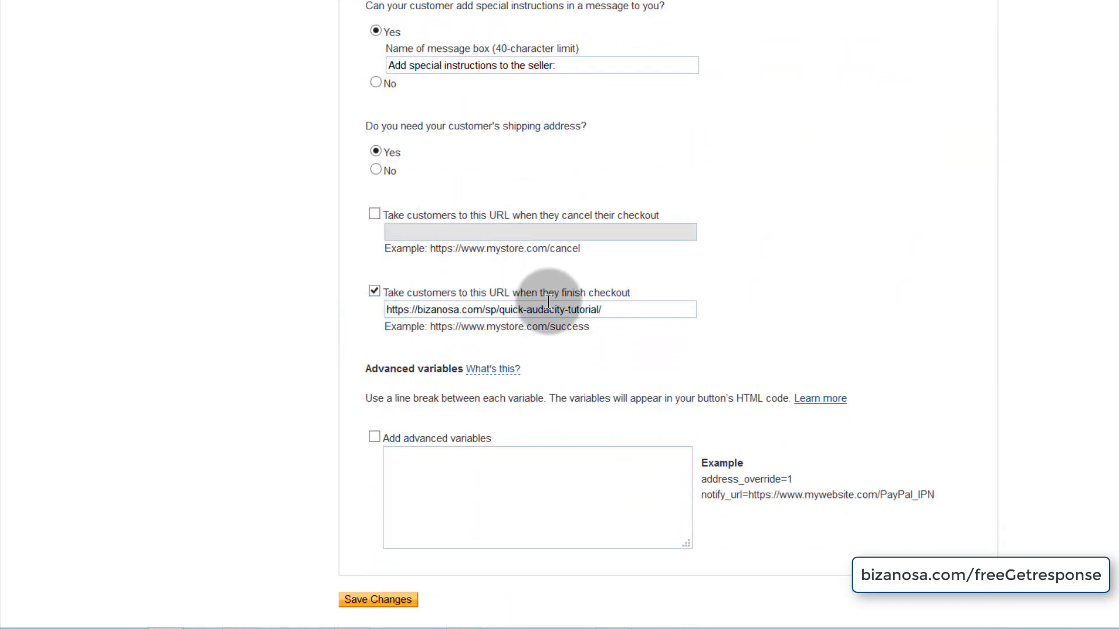
pyautogui.moveTo(608, 312); pyautogui.dragTo(381, 312)
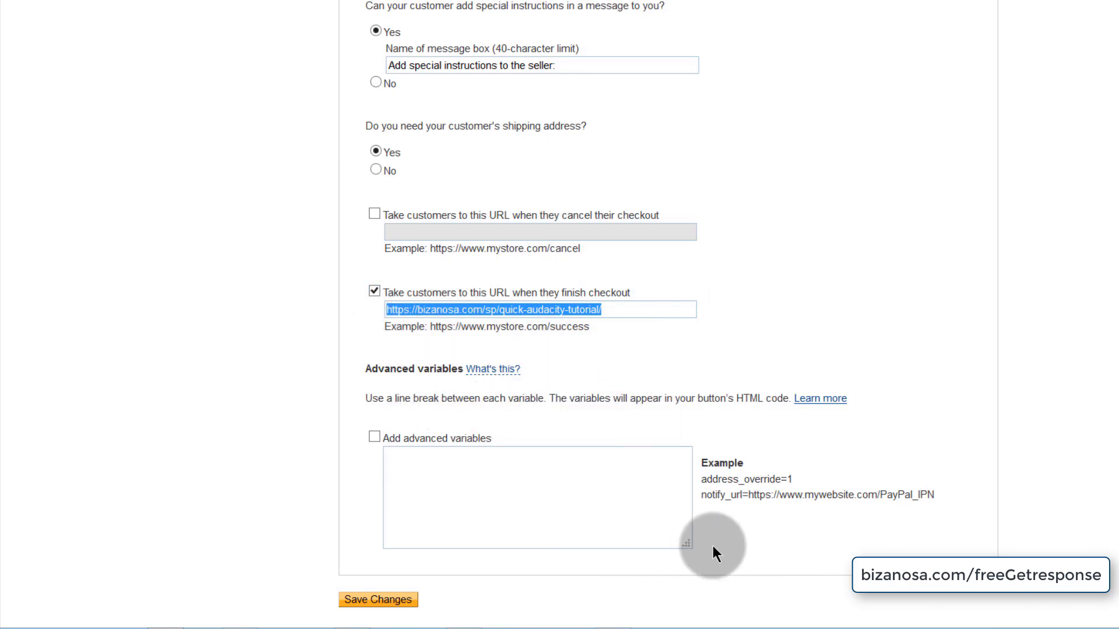
pyautogui.scroll(10, 520, 300)
pyautogui.scroll(-9, 513, 294)
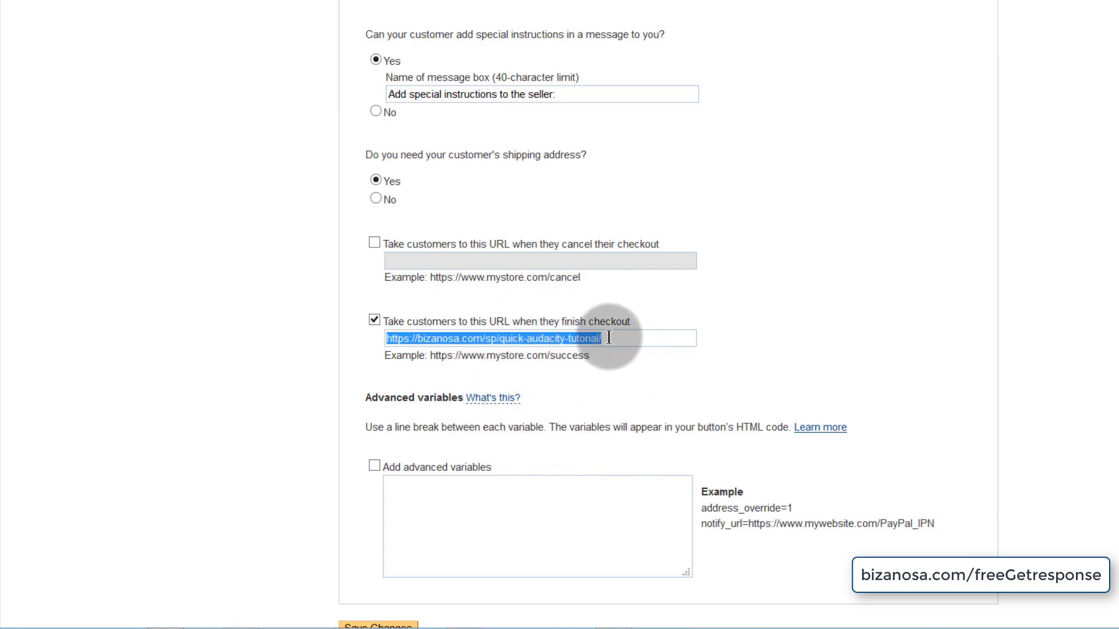
pyautogui.moveTo(609, 337); pyautogui.dragTo(371, 338)
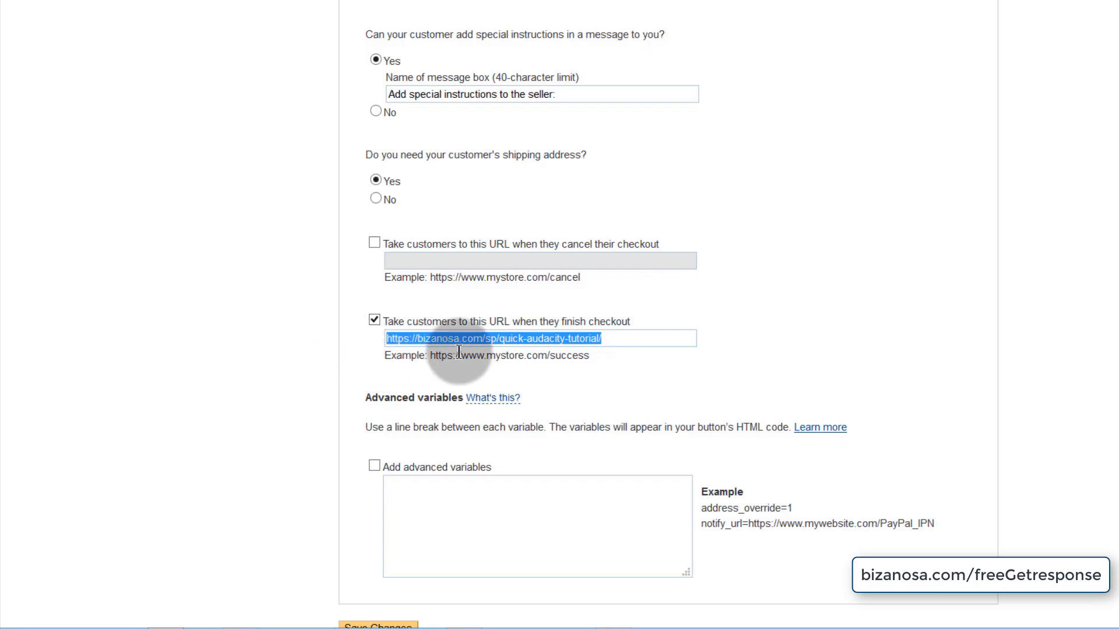
pyautogui.click(617, 340)
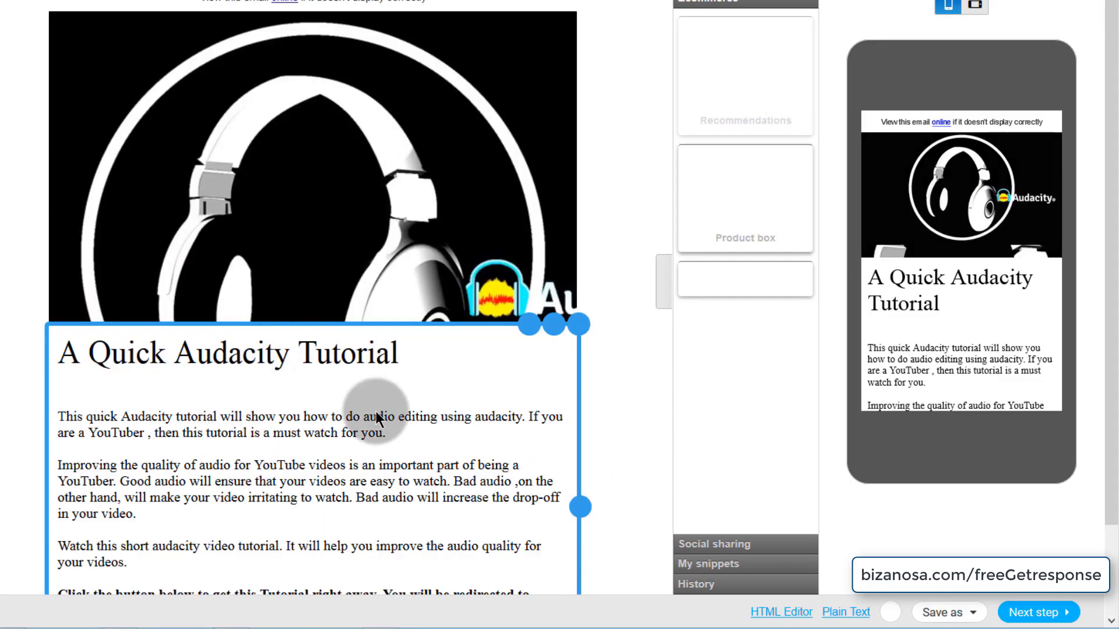
# - Save the A Quick Audacity Tutorial newsletter
pyautogui.click(239, 236)
pyautogui.click(564, 386)
pyautogui.scroll(-3, 564, 386)
pyautogui.scroll(3, 603, 346)
pyautogui.scroll(-3, 607, 341)
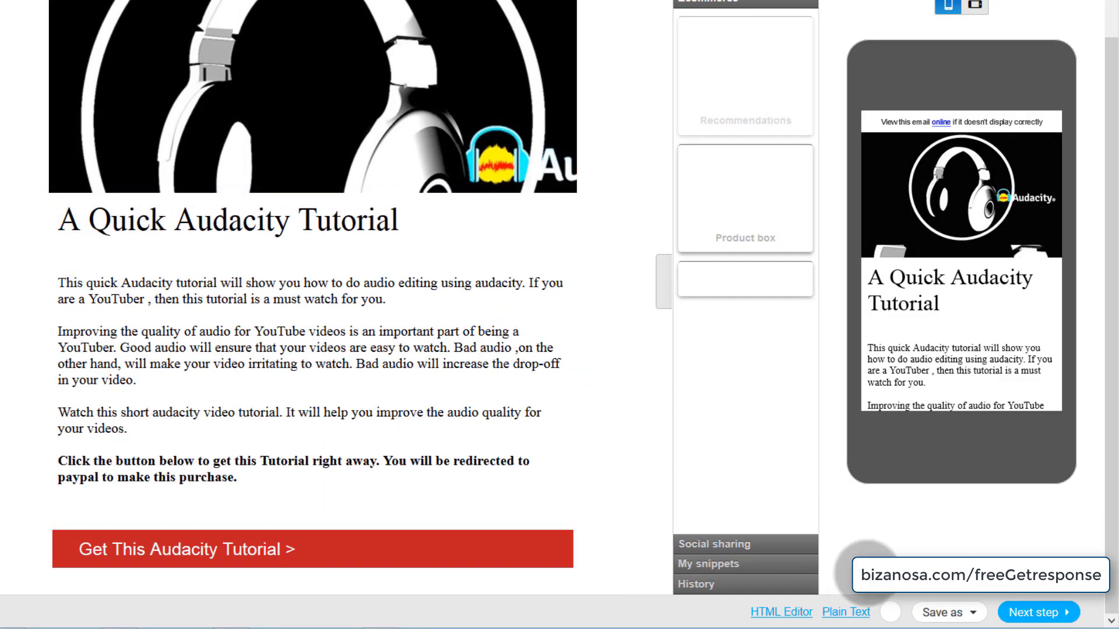
pyautogui.click(939, 611)
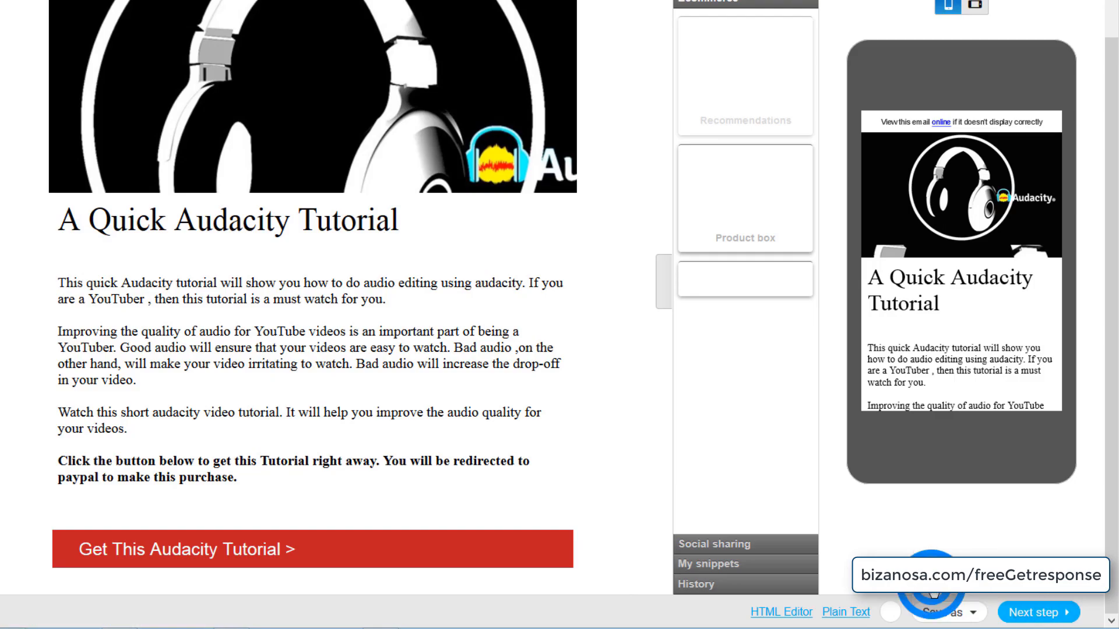
pyautogui.click(909, 548)
# - Review the body and call-to-action blocks, then continue to the recipients step
pyautogui.click(119, 460)
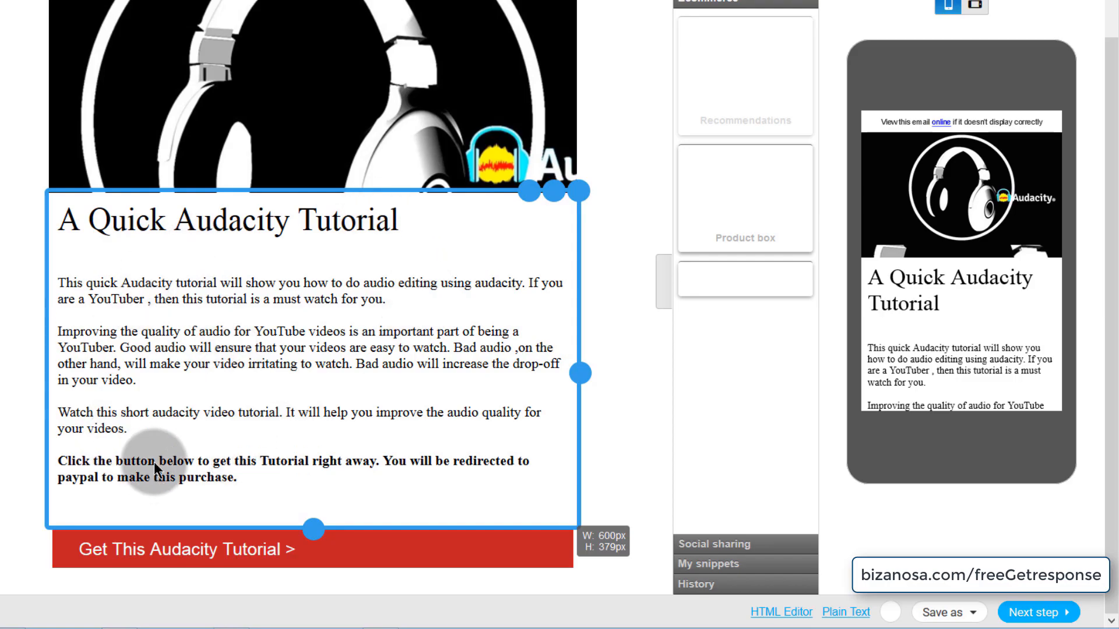
pyautogui.click(242, 299)
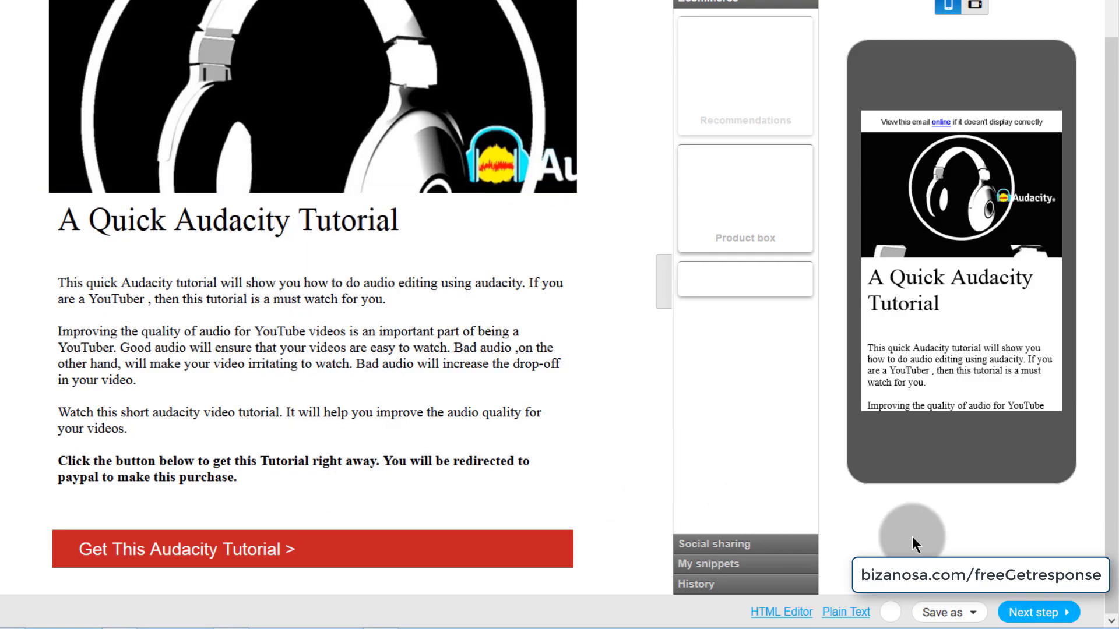
pyautogui.click(1043, 615)
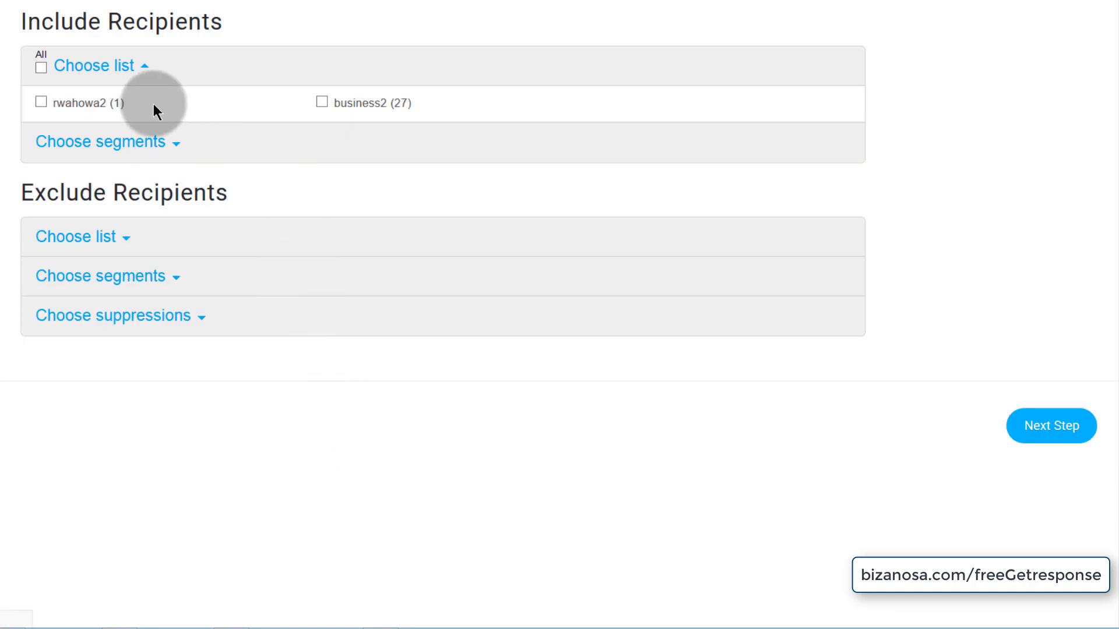
# - Include the business2 list and all contact lists, then continue to the message summary
pyautogui.click(321, 102)
pyautogui.click(41, 67)
pyautogui.click(1037, 538)
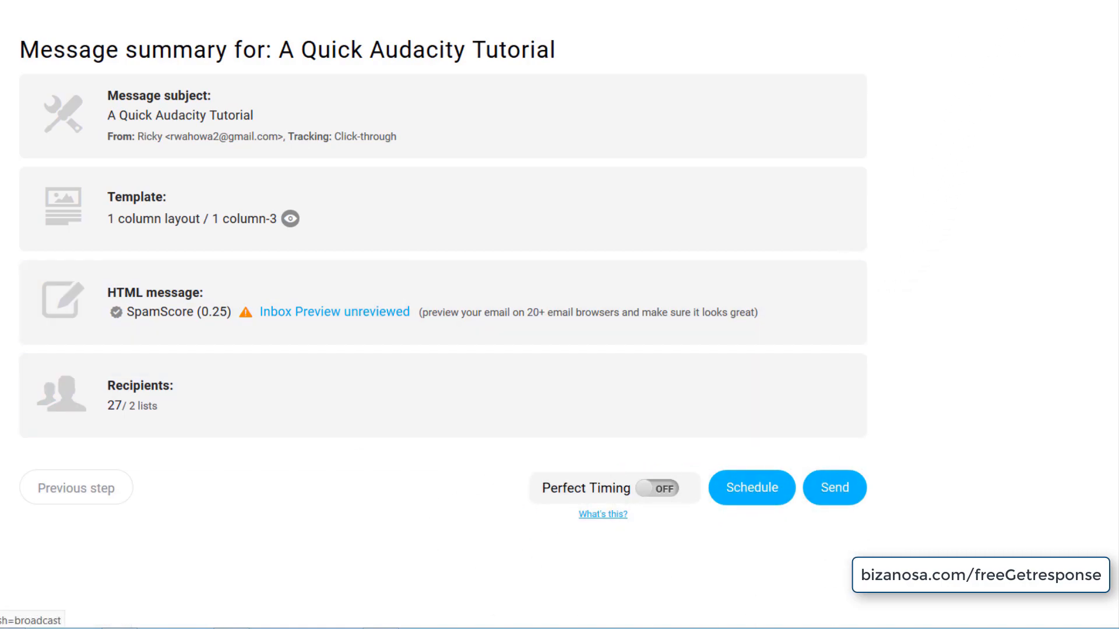
# - Navigate via Email marketing to the Drafts page listing saved draft emails
pyautogui.click(441, 282)
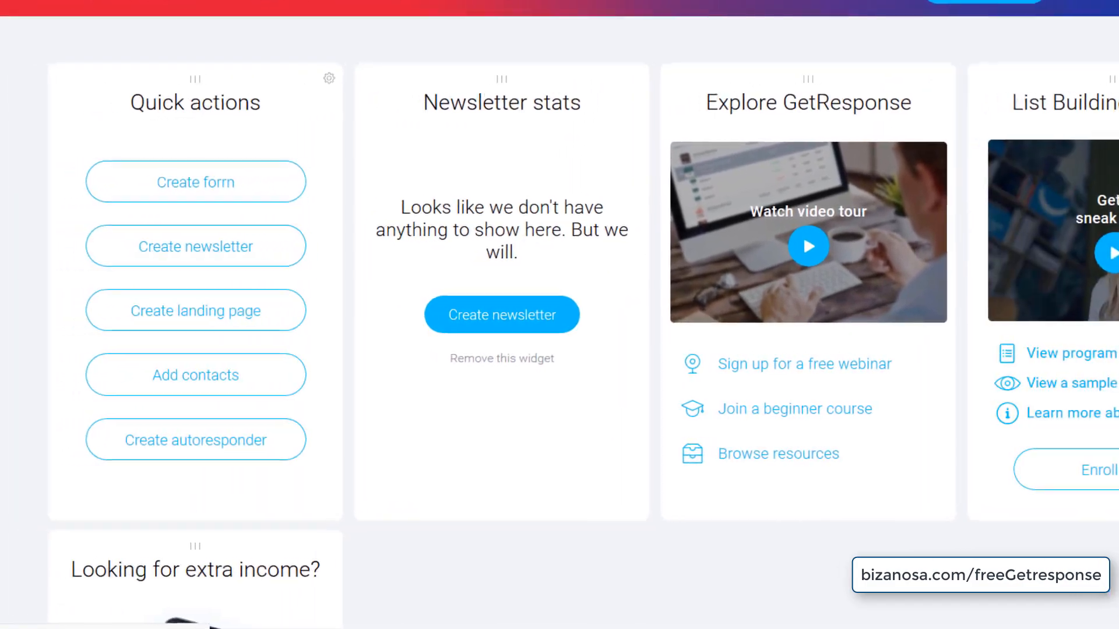
pyautogui.click(35, 3)
pyautogui.click(97, 22)
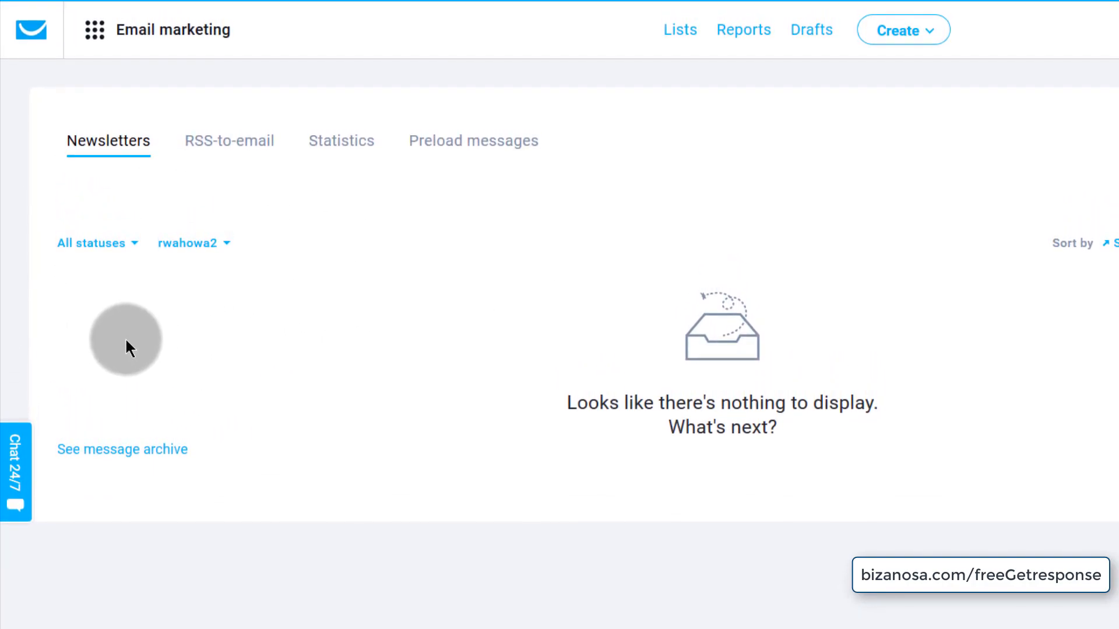
pyautogui.click(805, 52)
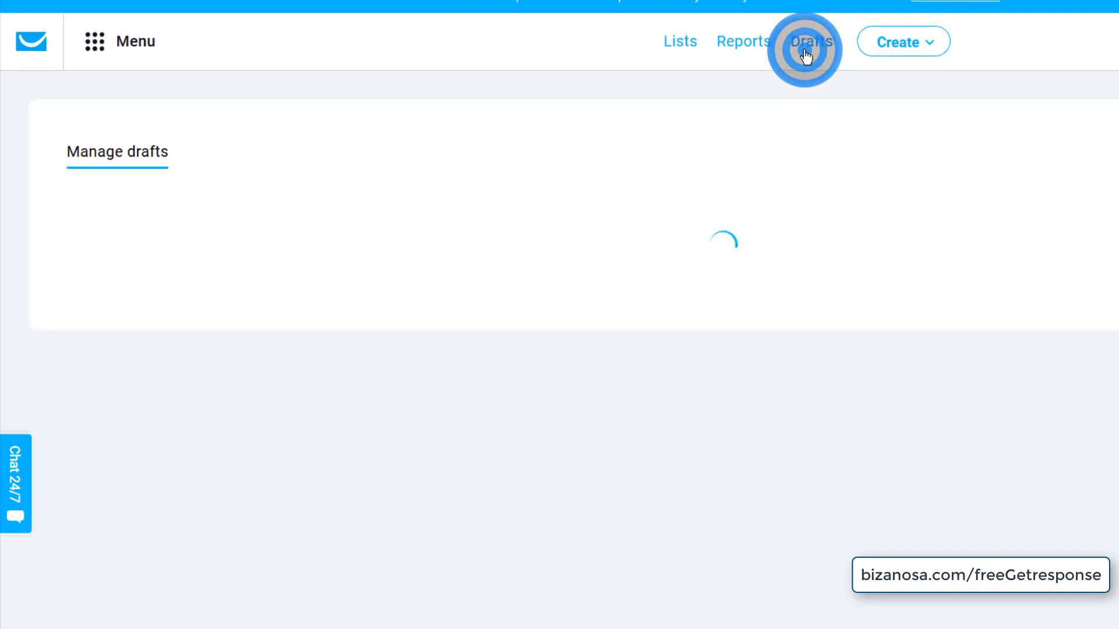
pyautogui.scroll(-3, 198, 527)
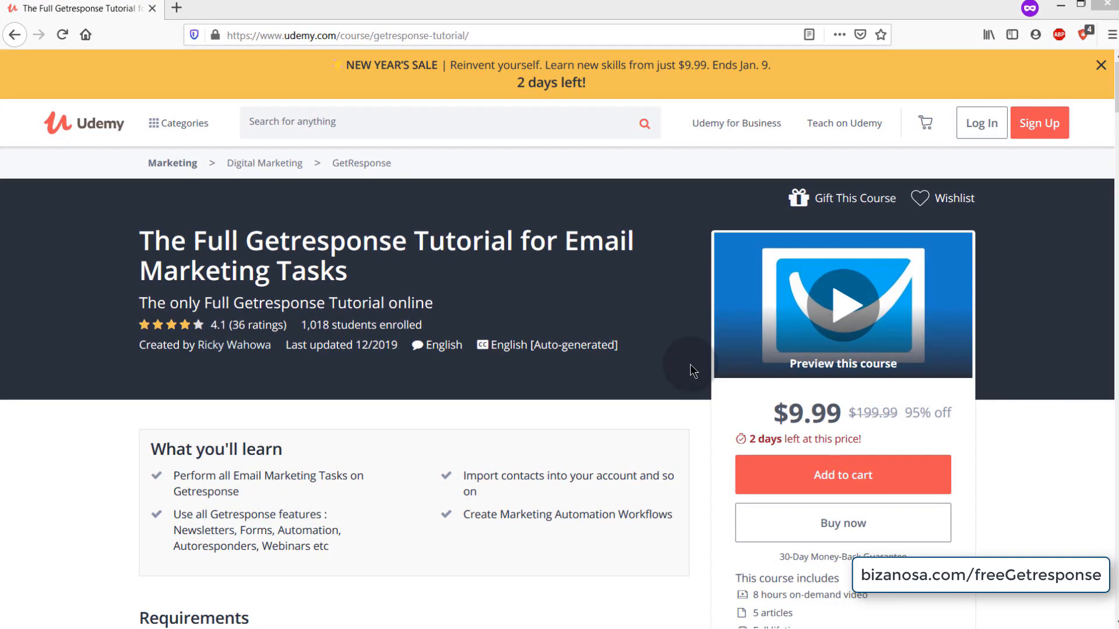
# - Expand the Automation and Autoresponders curriculum sections on the Udemy course page
pyautogui.moveTo(142, 232); pyautogui.dragTo(395, 288)
pyautogui.click(74, 373)
pyautogui.scroll(-10, 74, 372)
pyautogui.scroll(6, 268, 335)
pyautogui.scroll(-8, 269, 335)
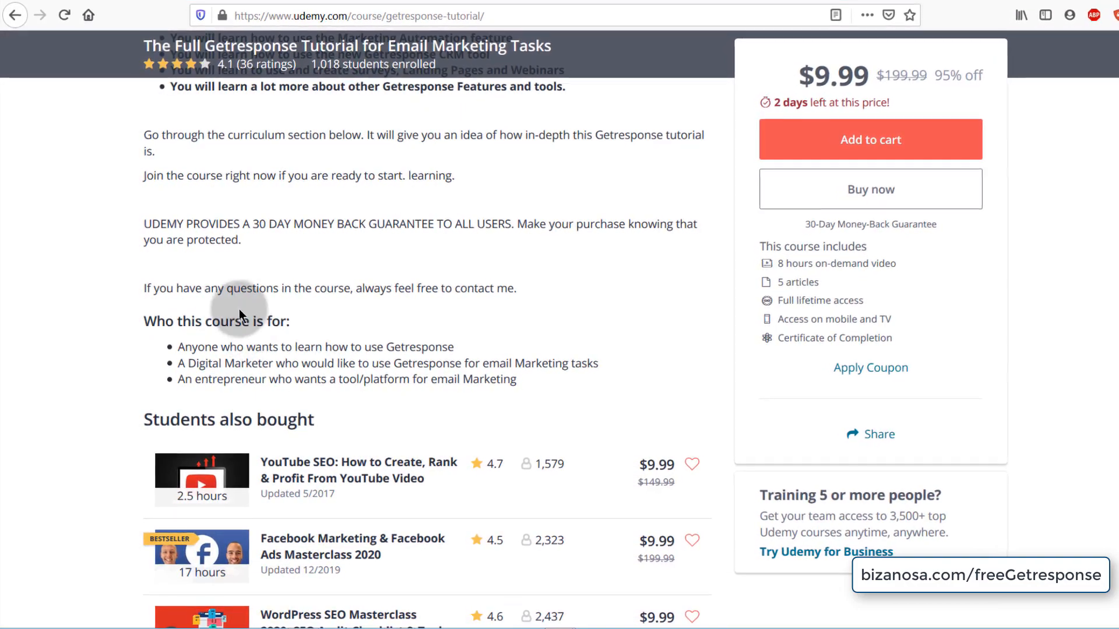
pyautogui.scroll(-6, 213, 303)
pyautogui.scroll(-12, 213, 306)
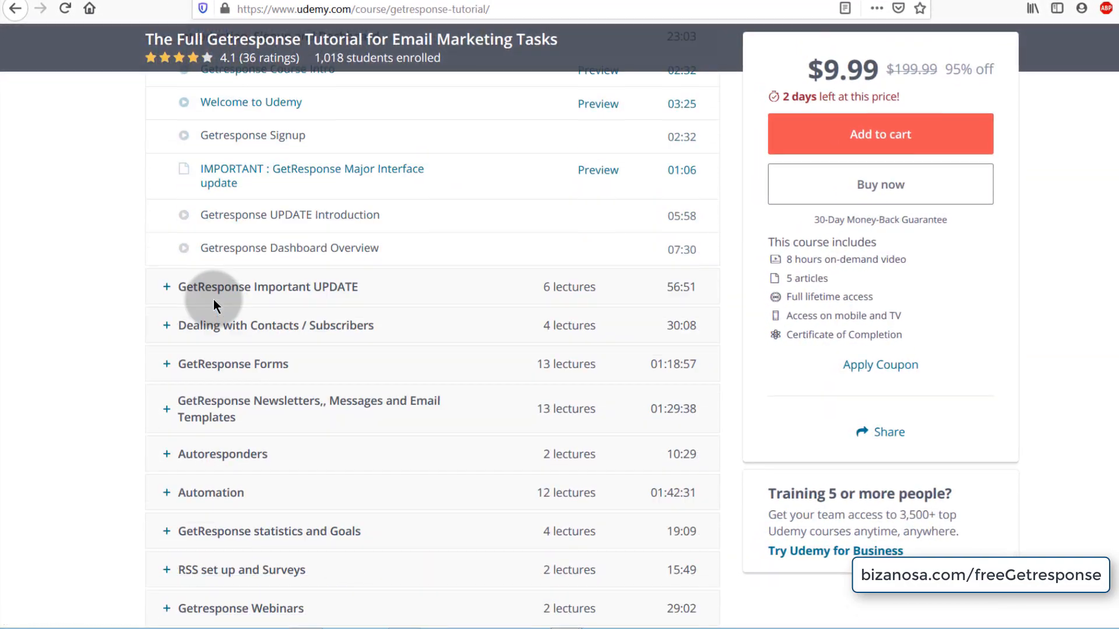
pyautogui.scroll(2, 215, 302)
pyautogui.click(166, 325)
pyautogui.scroll(-8, 257, 336)
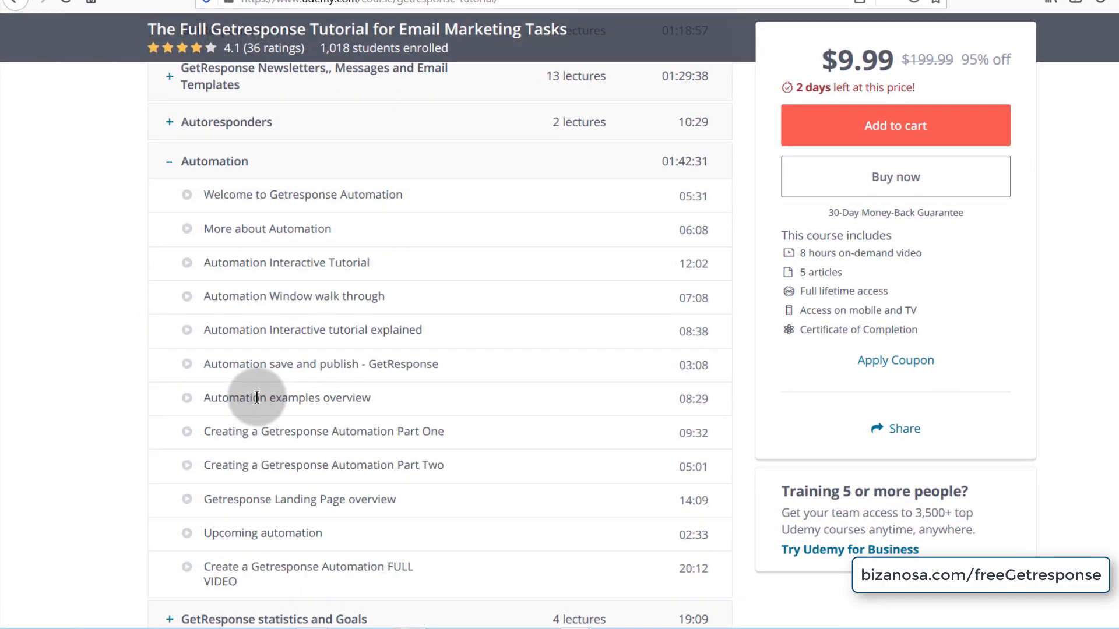
pyautogui.scroll(6, 259, 397)
pyautogui.scroll(3, 233, 385)
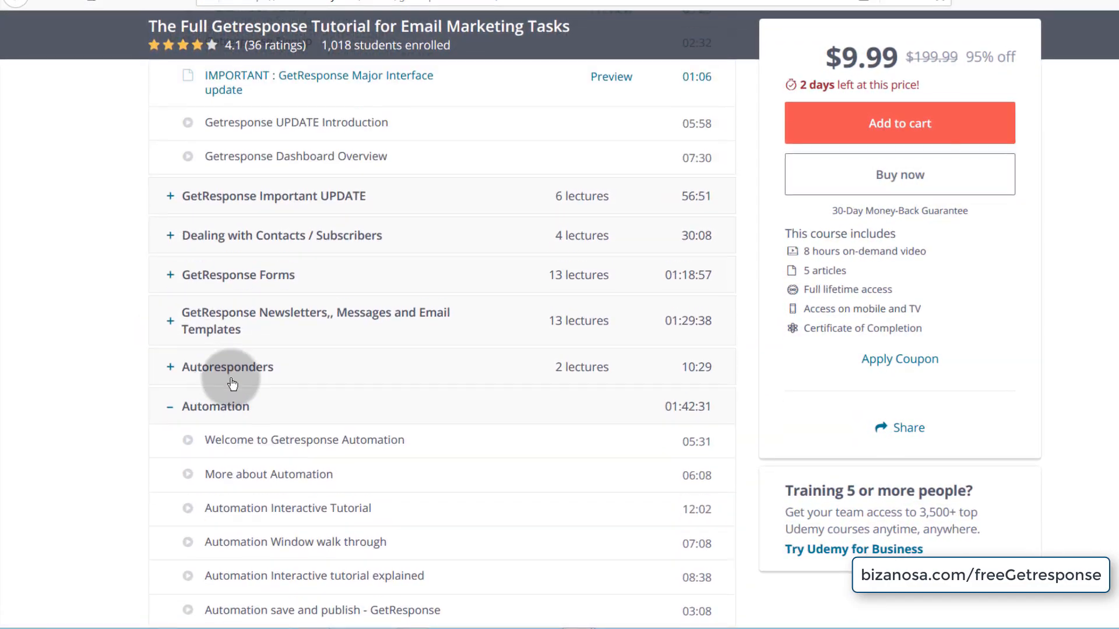
pyautogui.click(170, 366)
# - Expand the Forms, RSS and Surveys, statistics and Goals, and Webinars sections, then return to the top
pyautogui.click(171, 274)
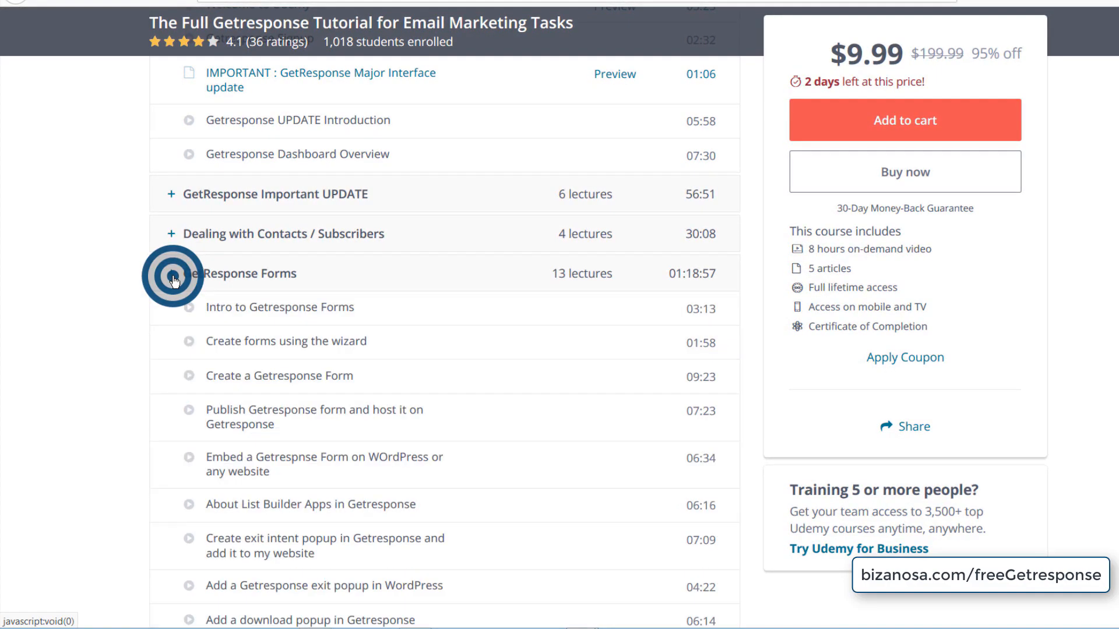
pyautogui.scroll(-15, 187, 317)
pyautogui.scroll(3, 198, 326)
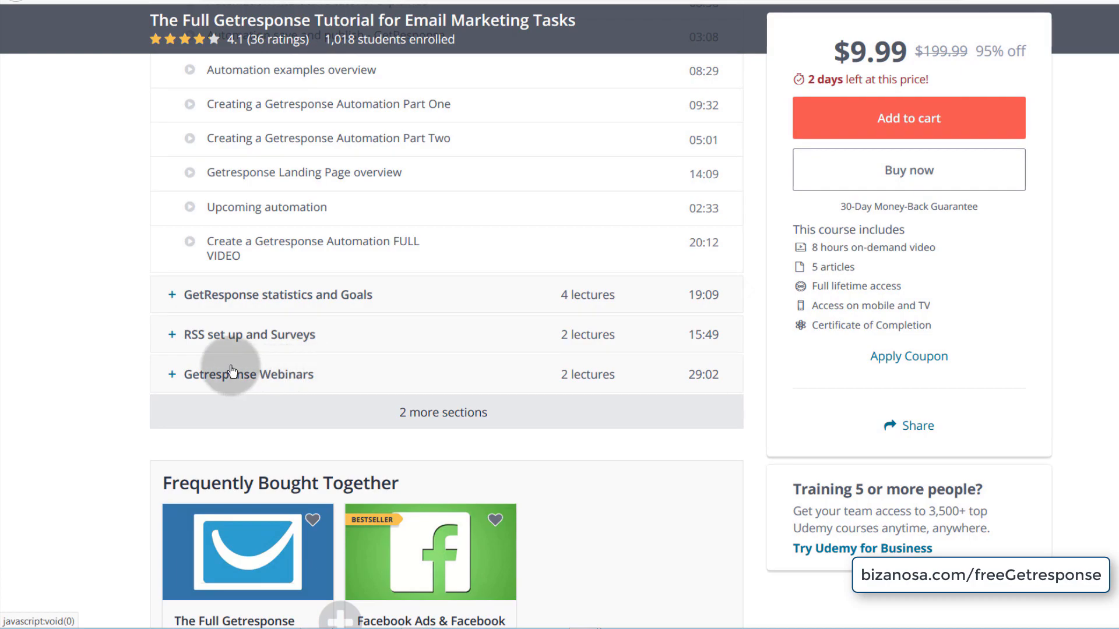
pyautogui.click(172, 335)
pyautogui.click(171, 297)
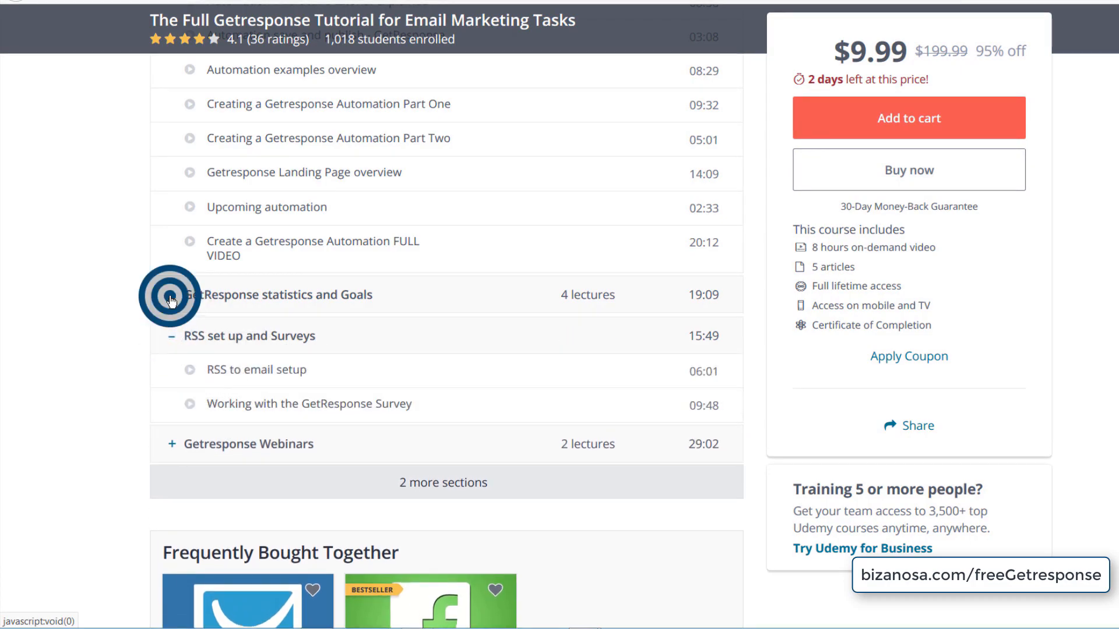
pyautogui.scroll(-10, 225, 367)
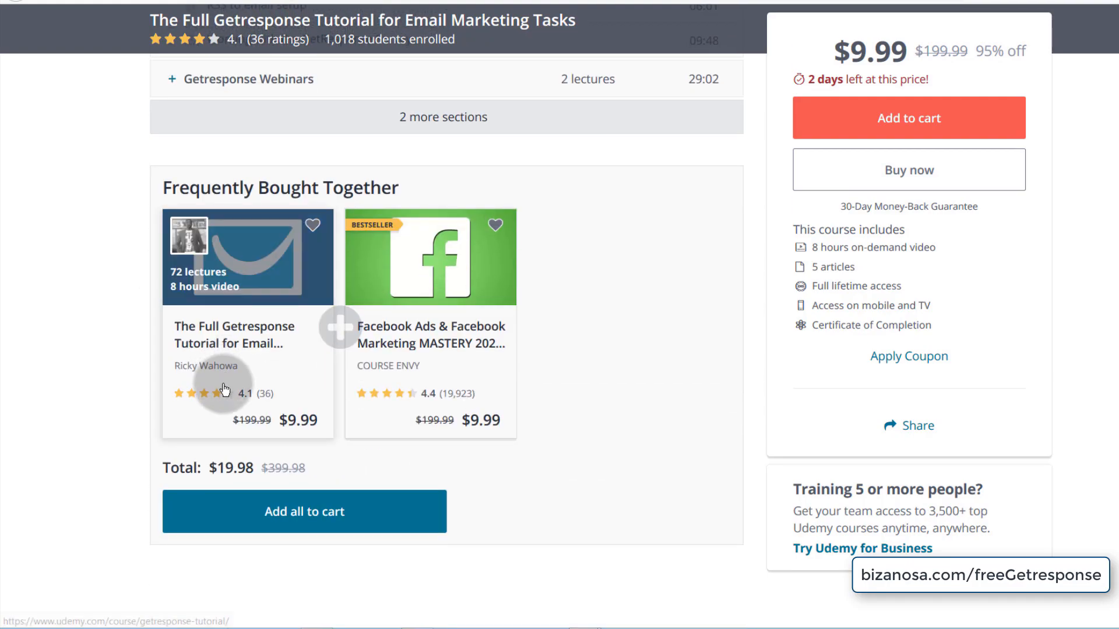
pyautogui.scroll(6, 225, 390)
pyautogui.click(171, 413)
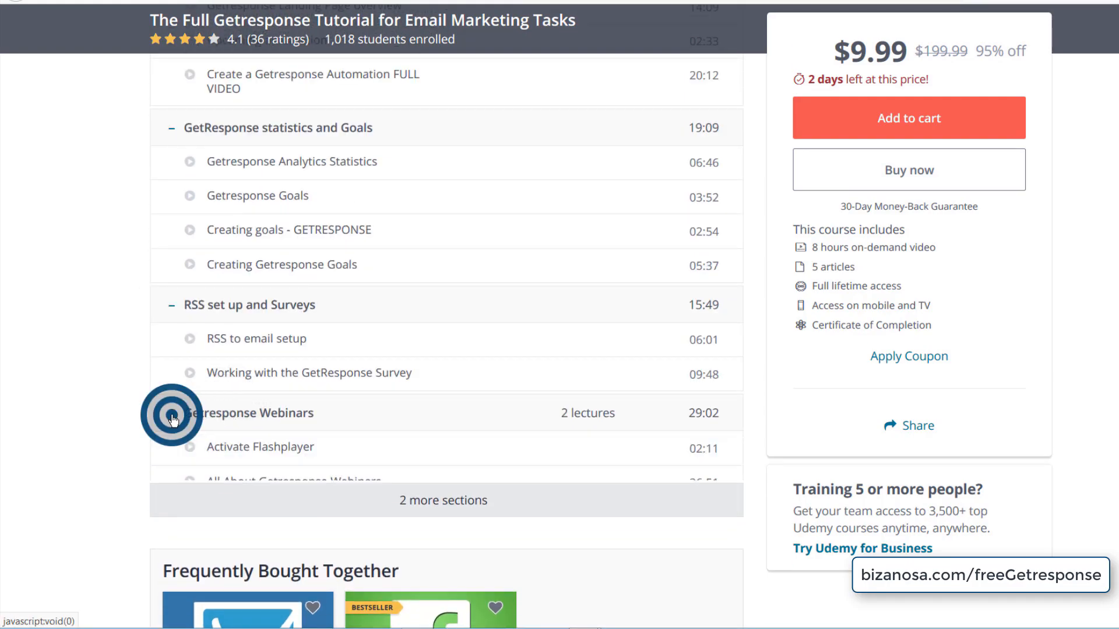
pyautogui.scroll(20, 135, 243)
pyautogui.scroll(9, 146, 257)
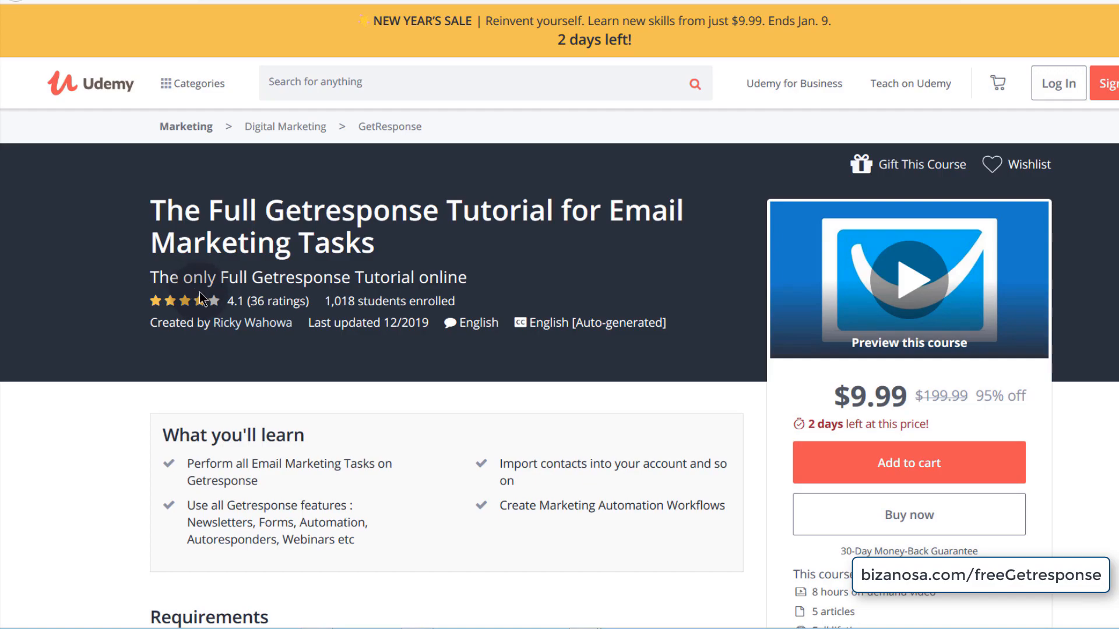
pyautogui.moveTo(146, 206); pyautogui.dragTo(390, 261)
pyautogui.click(148, 368)
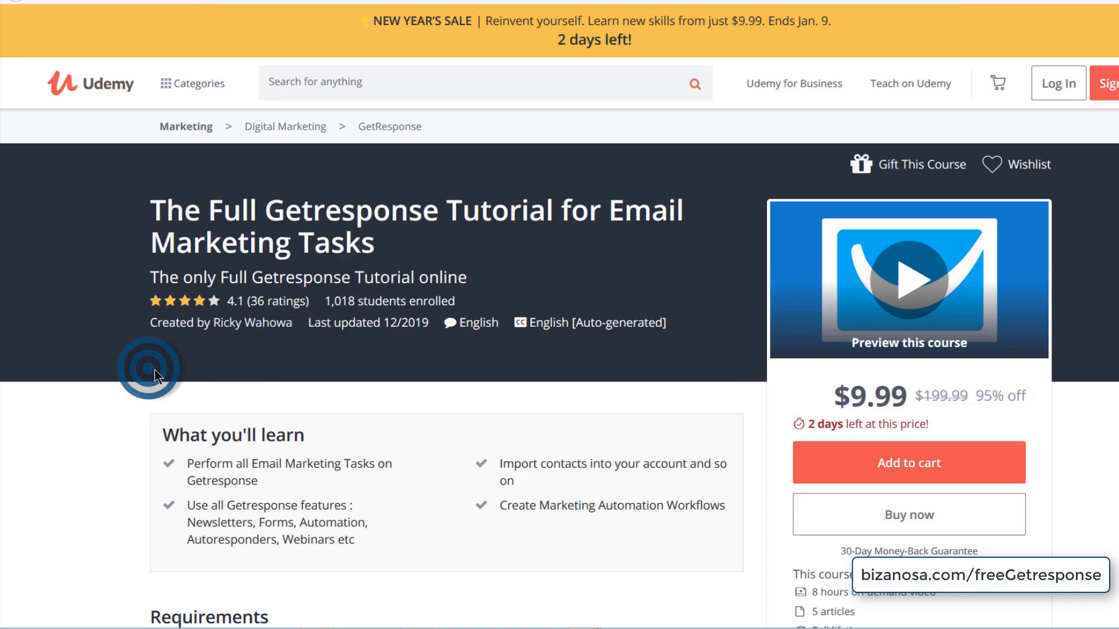